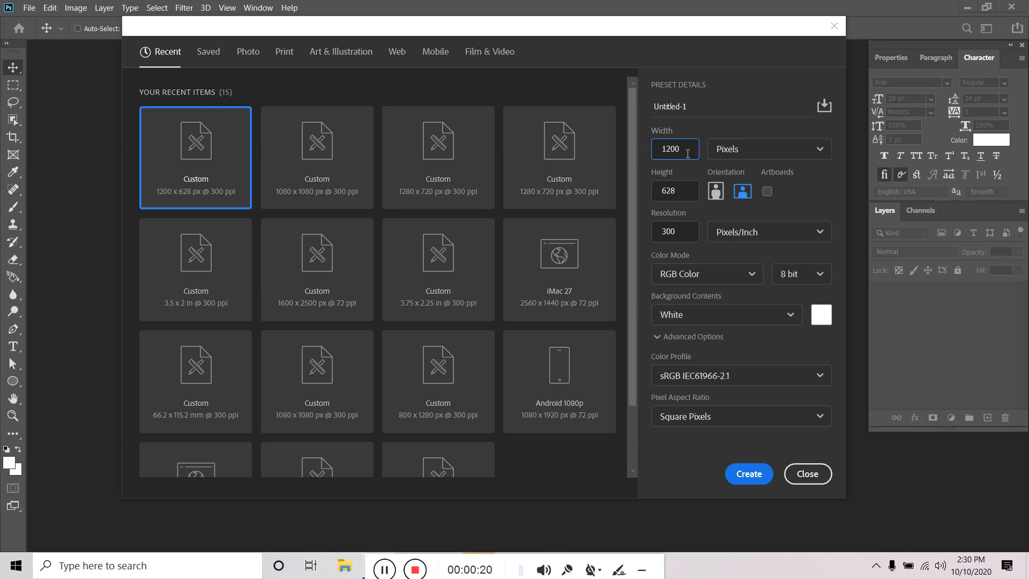
# Enter width 550 and height 370 pixels at 300 ppi and create the blank document
pyautogui.moveTo(687, 154); pyautogui.dragTo(642, 154)
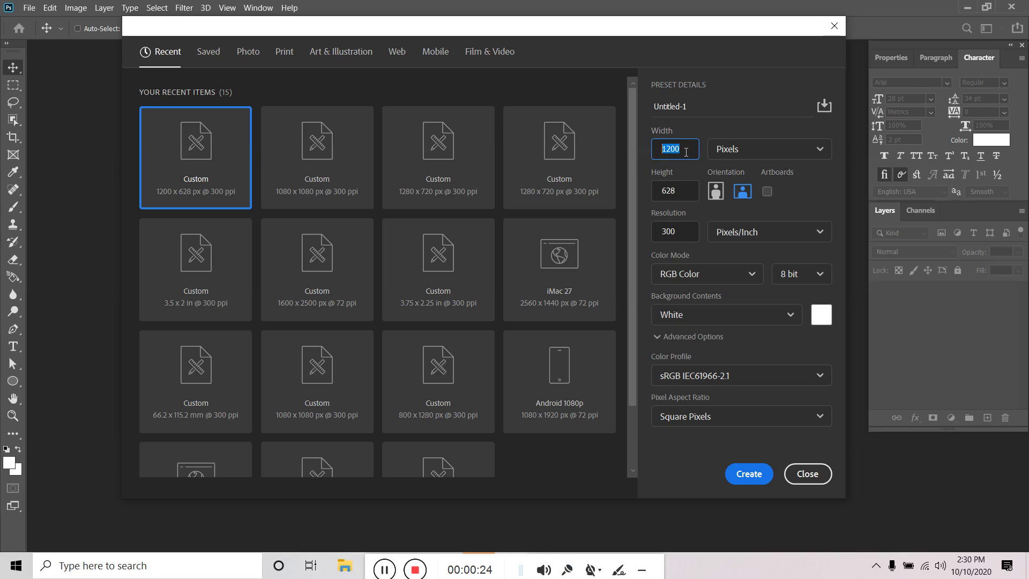
pyautogui.write('5')
pyautogui.moveTo(681, 189); pyautogui.dragTo(654, 201)
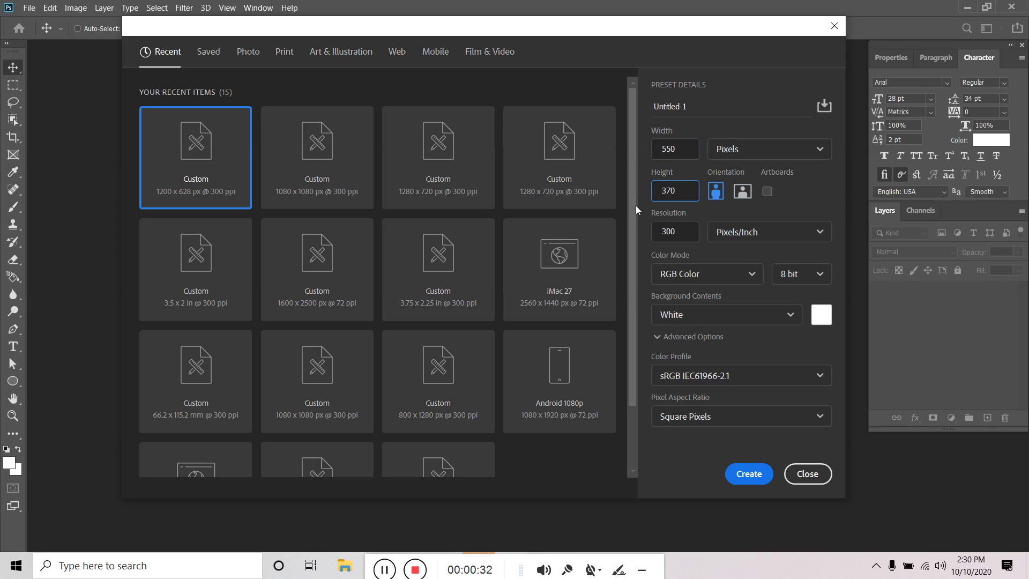
pyautogui.press('Return')
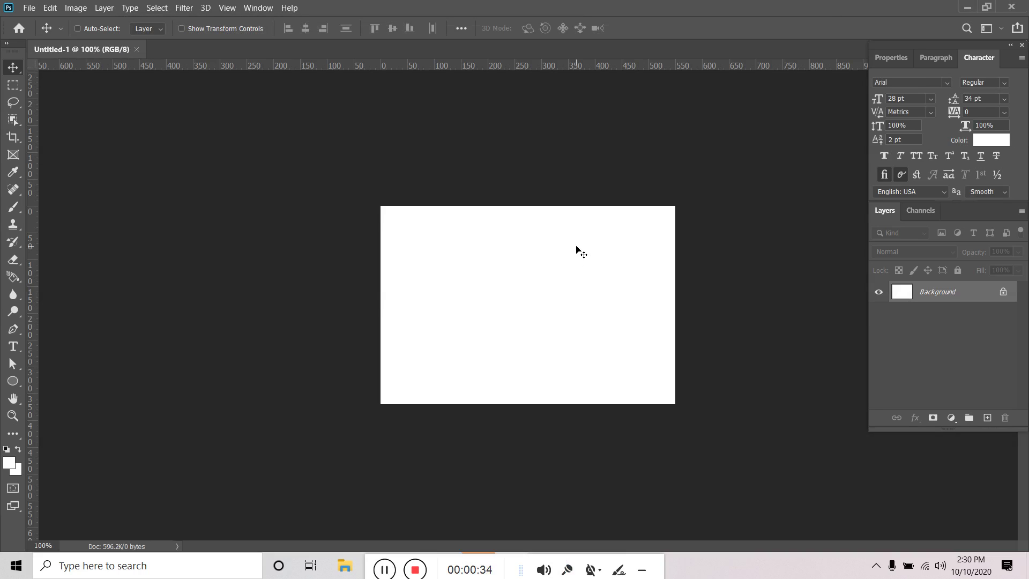
# Zoom into the blank canvas, then bring the Chrome window with the Fiverr seller profile forward
pyautogui.scroll(5, 577, 247)
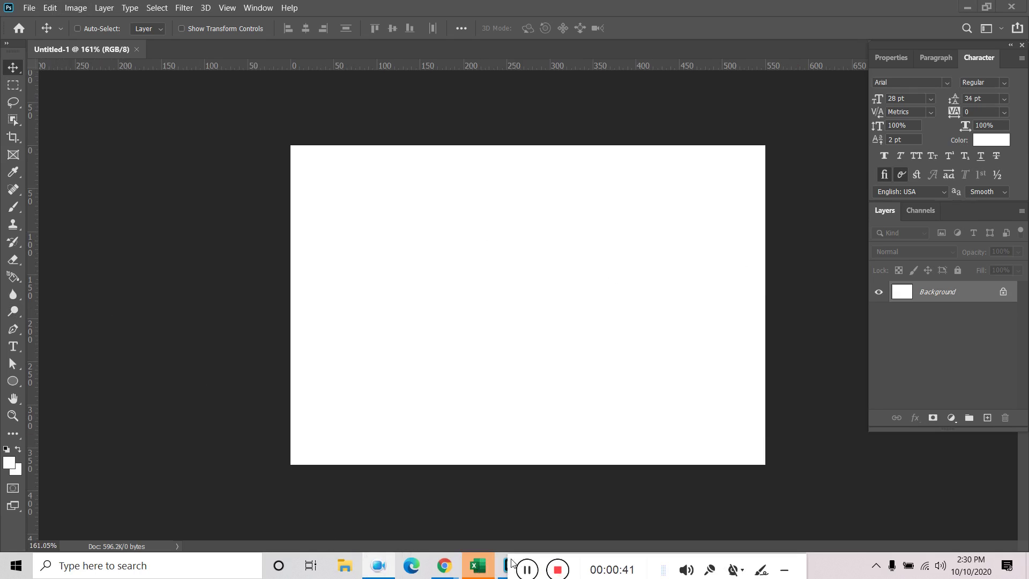
pyautogui.moveTo(446, 572)
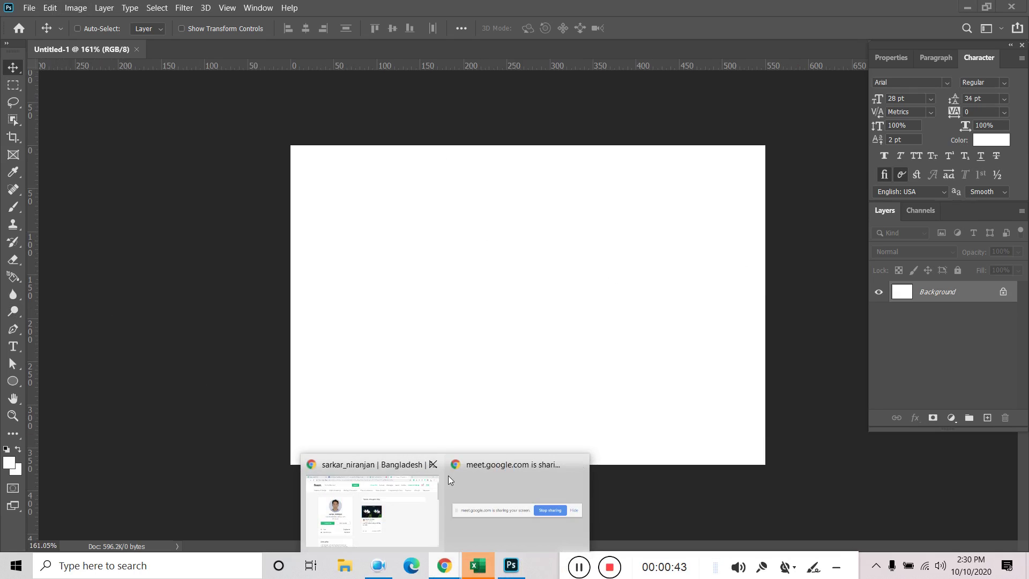
pyautogui.click(477, 487)
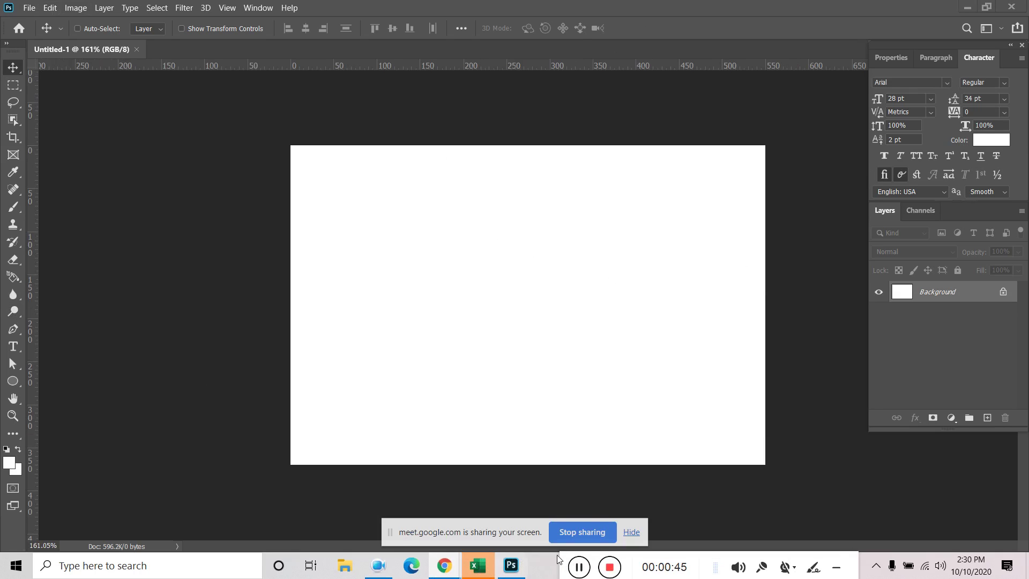
pyautogui.moveTo(443, 573)
pyautogui.click(351, 517)
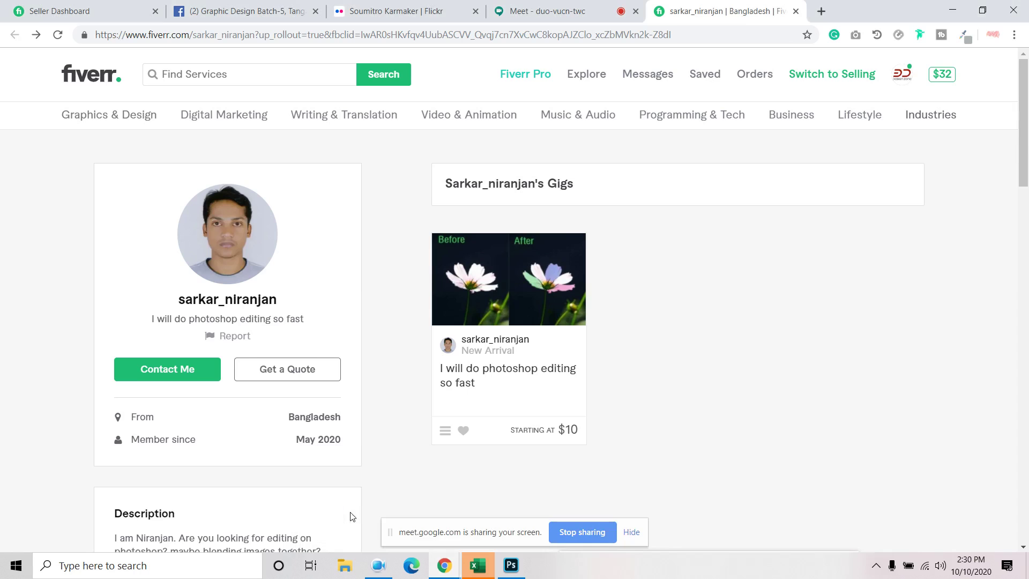
# In a new tab, search Google for 'bacground remove' and switch to the corrected 'background remover'
pyautogui.click(821, 11)
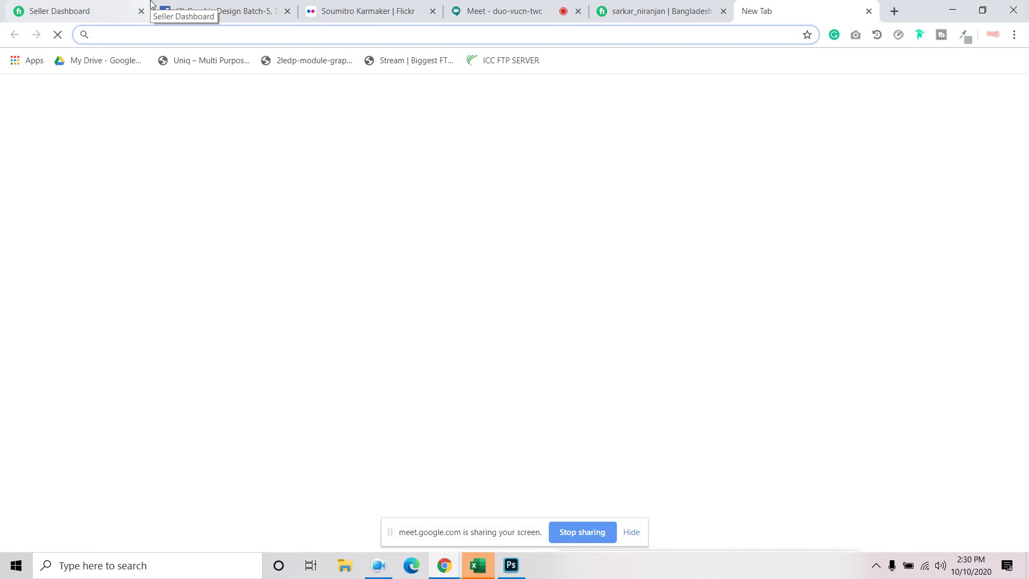
pyautogui.write('bacg')
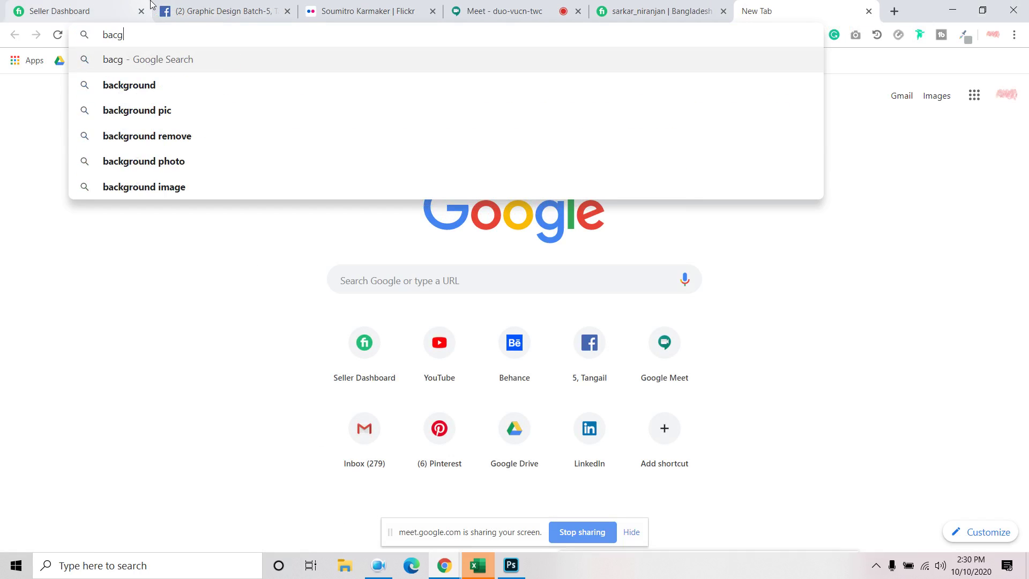
pyautogui.write('round remove')
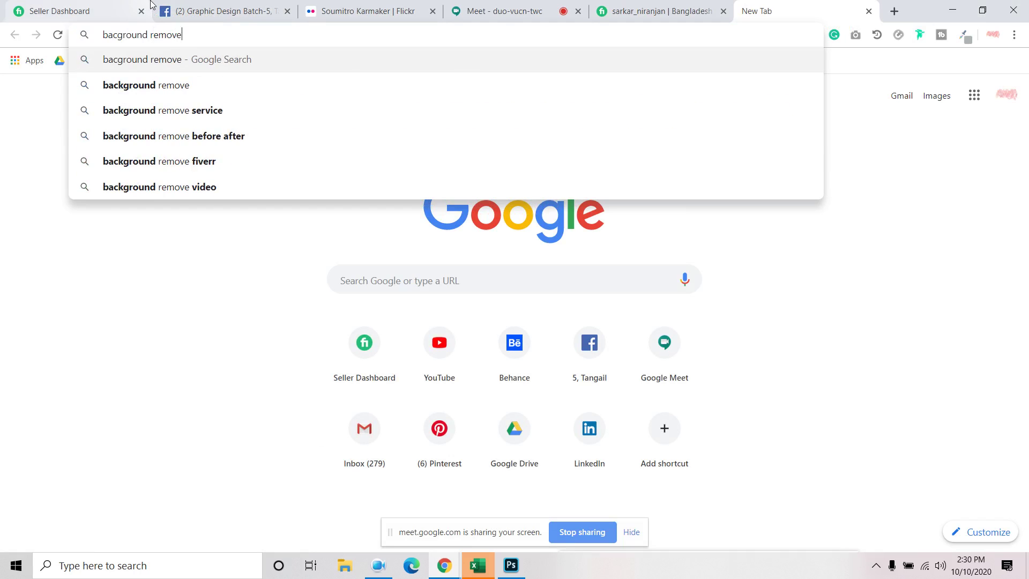
pyautogui.press('Return')
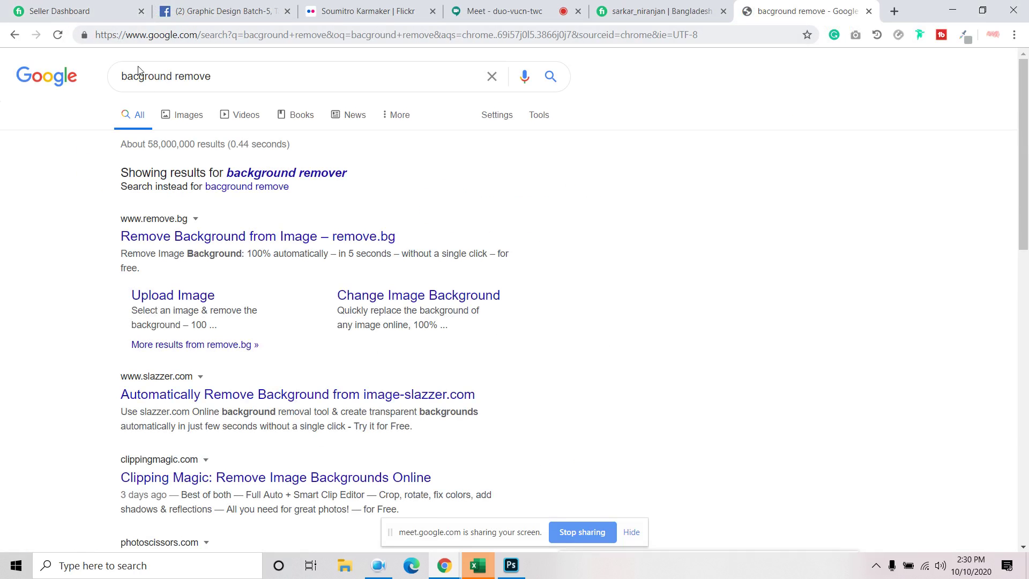
pyautogui.click(341, 177)
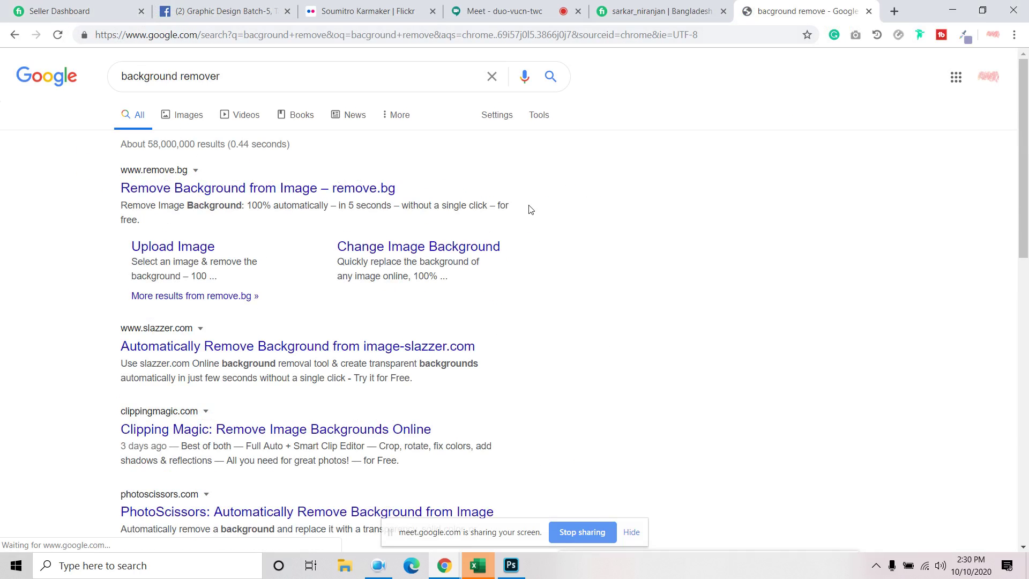
# Review the results and related searches like 'face background remover', then select 'remover' in the query
pyautogui.scroll(-15, 531, 209)
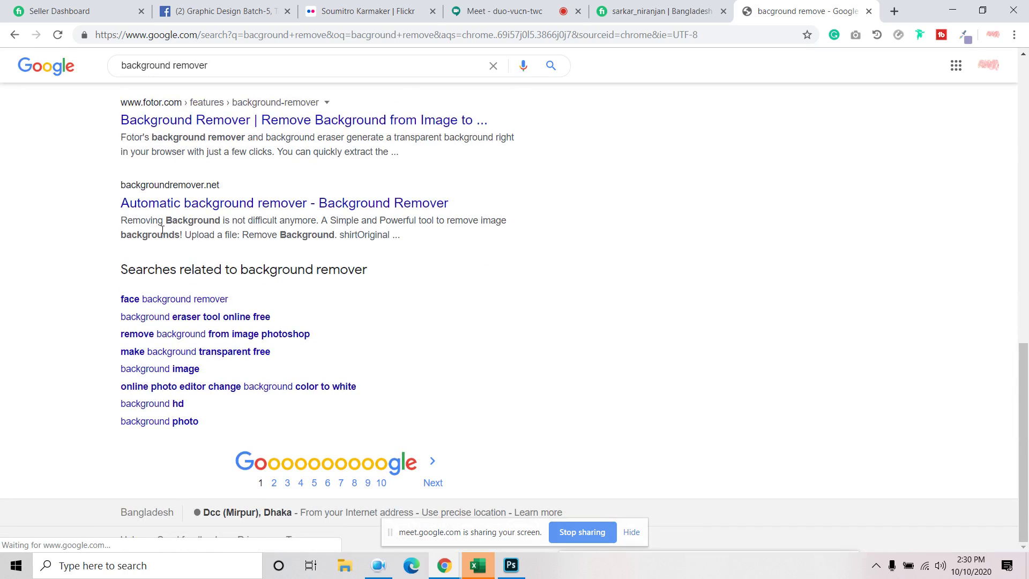
pyautogui.scroll(1, 115, 204)
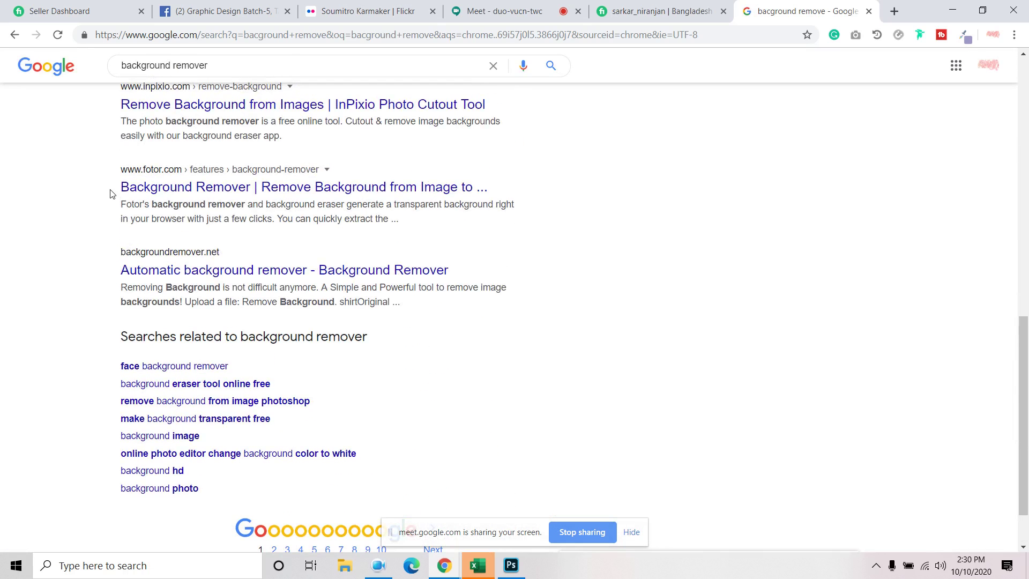
pyautogui.scroll(1, 351, 209)
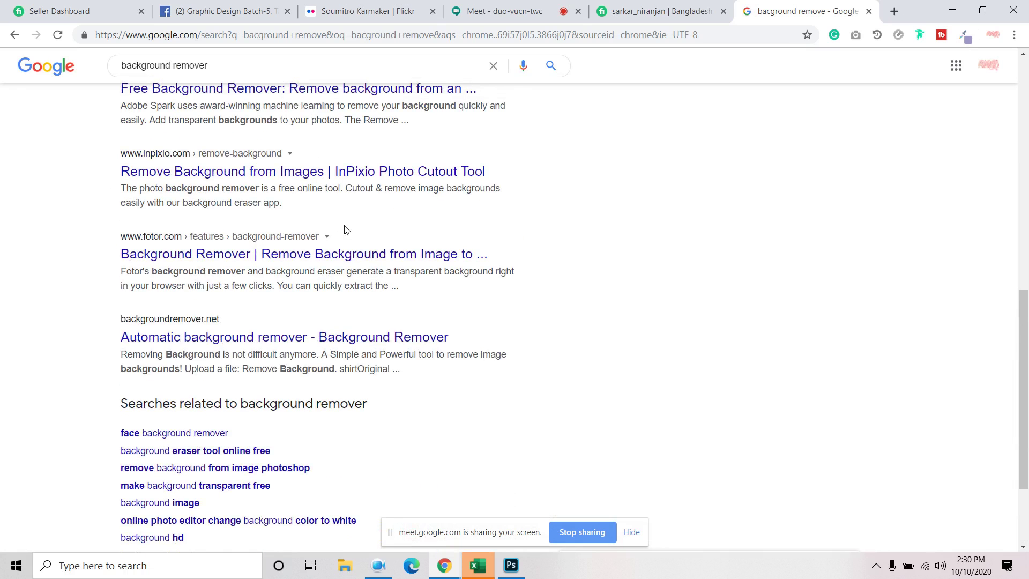
pyautogui.scroll(-2, 144, 320)
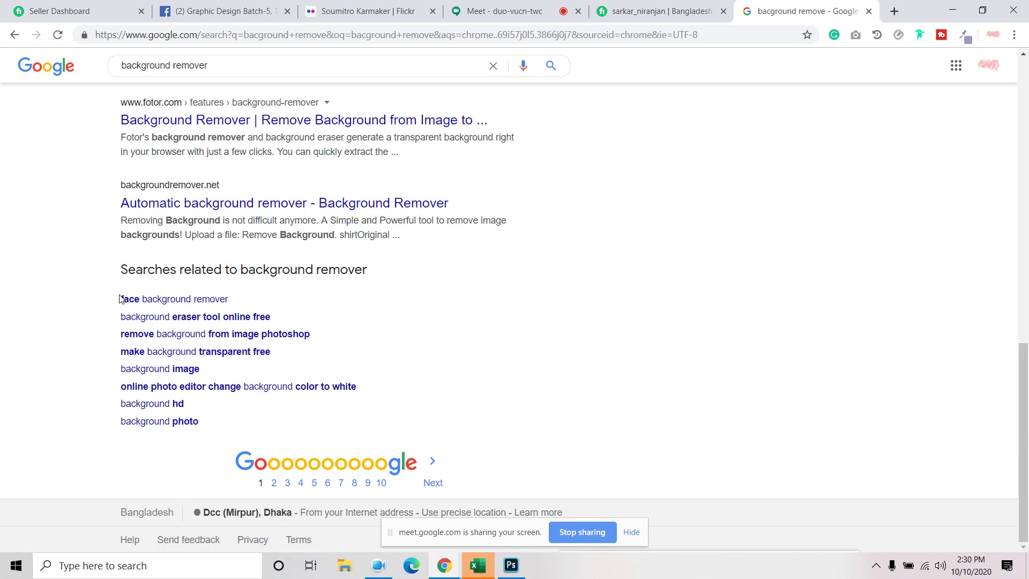
pyautogui.moveTo(121, 299); pyautogui.dragTo(231, 299)
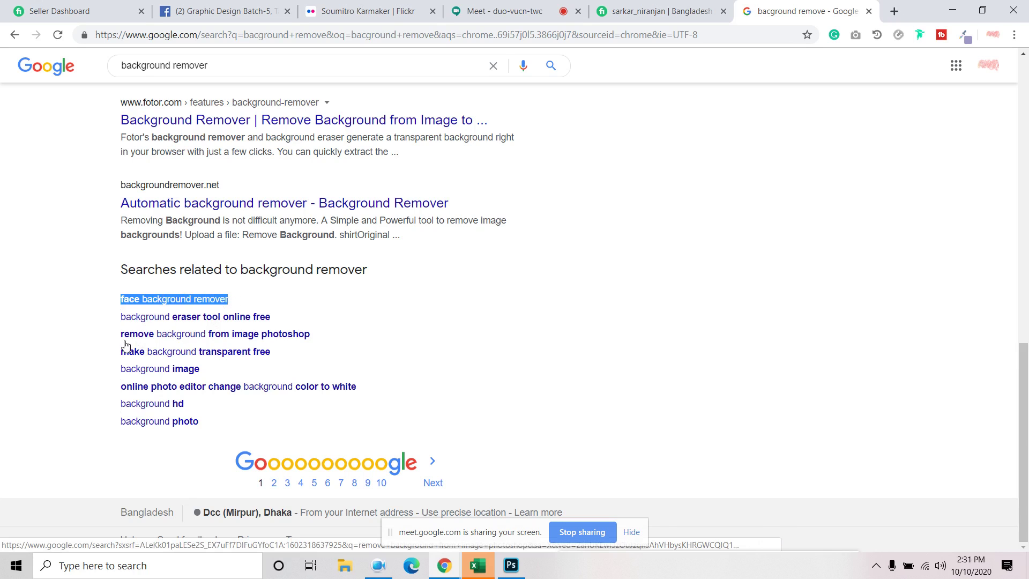
pyautogui.click(82, 346)
pyautogui.moveTo(120, 299); pyautogui.dragTo(314, 343)
pyautogui.click(72, 360)
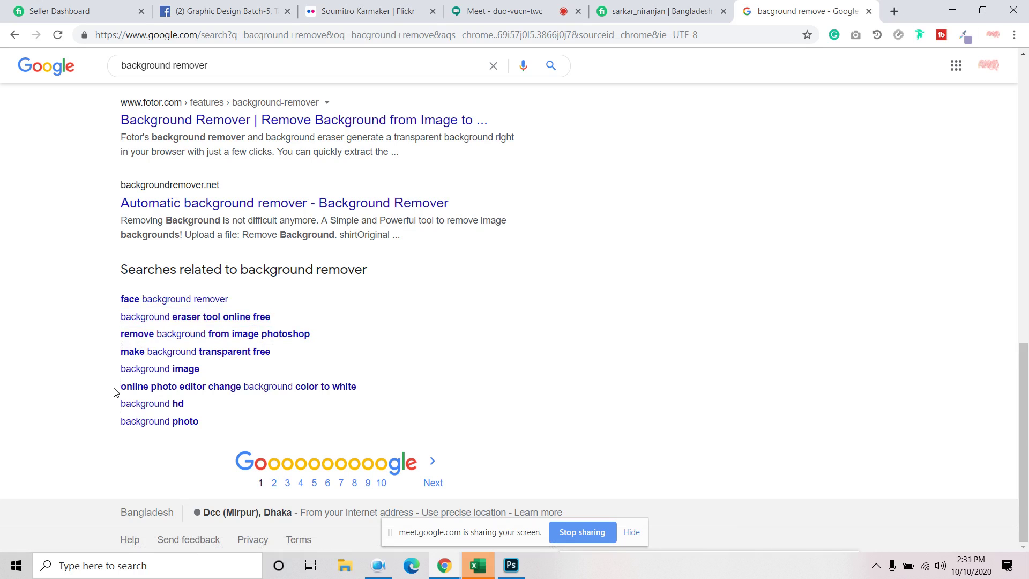
pyautogui.moveTo(115, 411); pyautogui.dragTo(232, 432)
pyautogui.click(171, 449)
pyautogui.scroll(20, 113, 349)
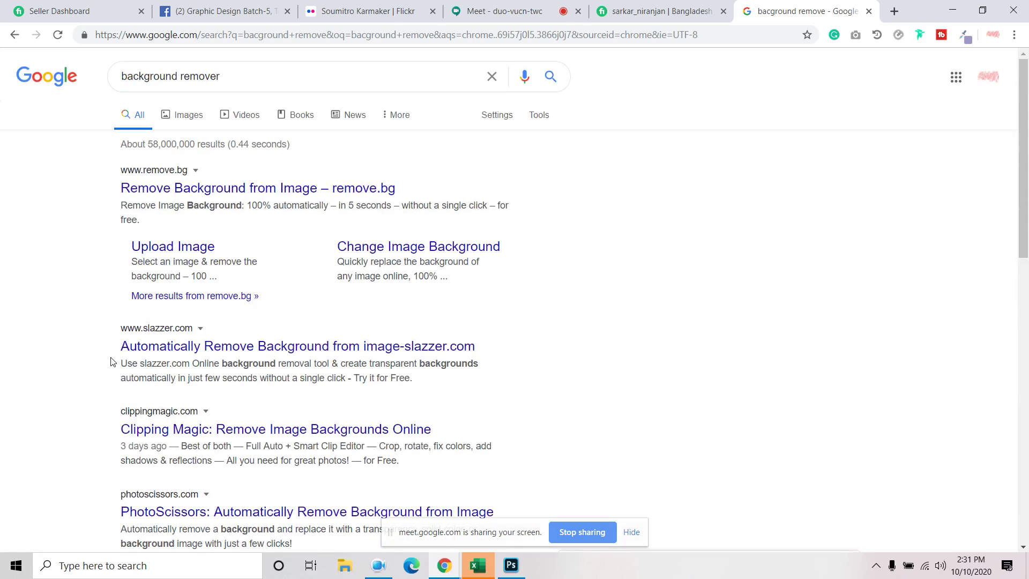
pyautogui.doubleClick(250, 76)
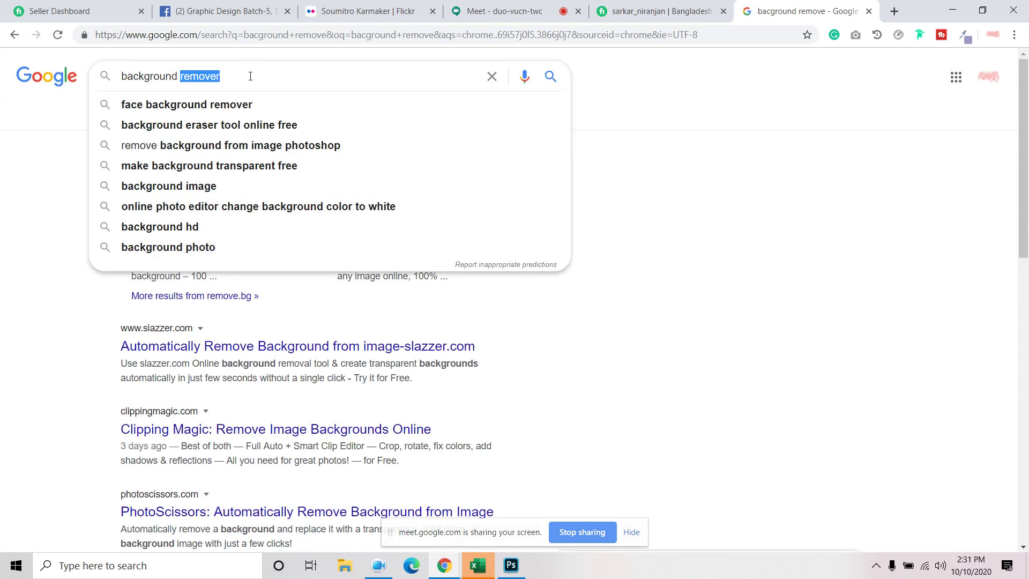
# Search Google for 'tag for background remove' and open the FiverrBox result in a new tab
pyautogui.tripleClick(251, 76)
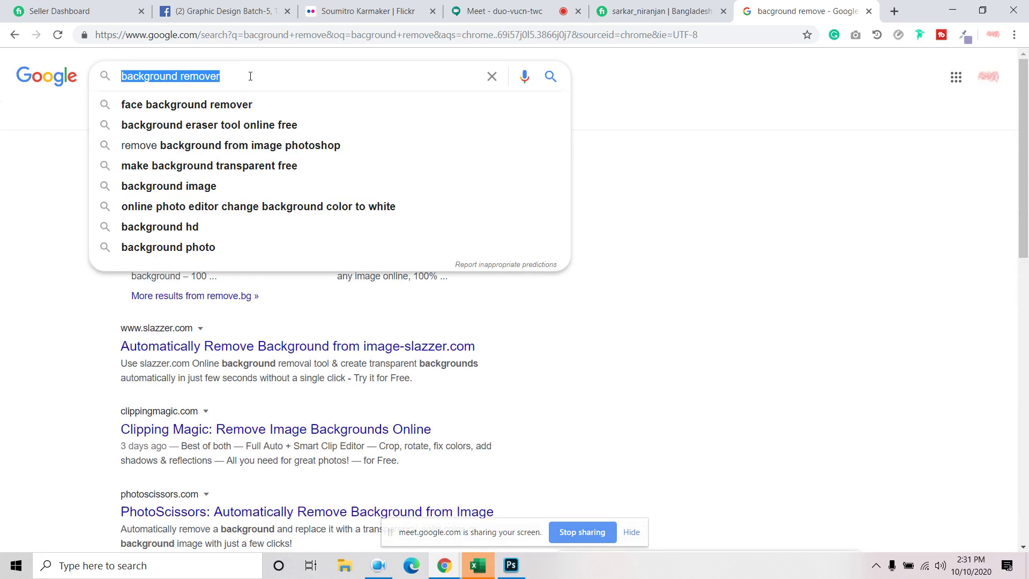
pyautogui.write('tag f')
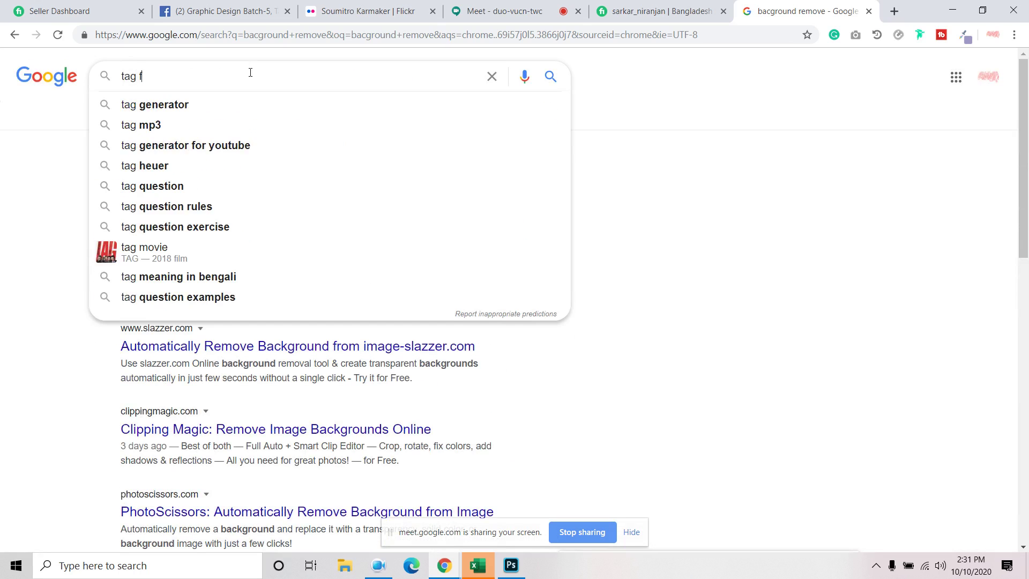
pyautogui.write('or backg')
pyautogui.press('BackSpace')
pyautogui.write('ckground remove')
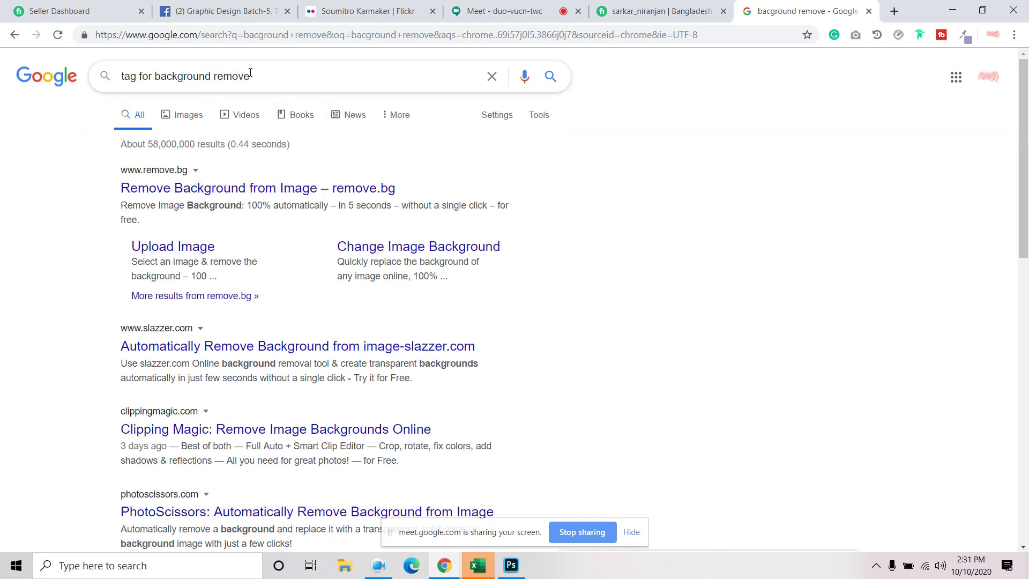
pyautogui.press('Return')
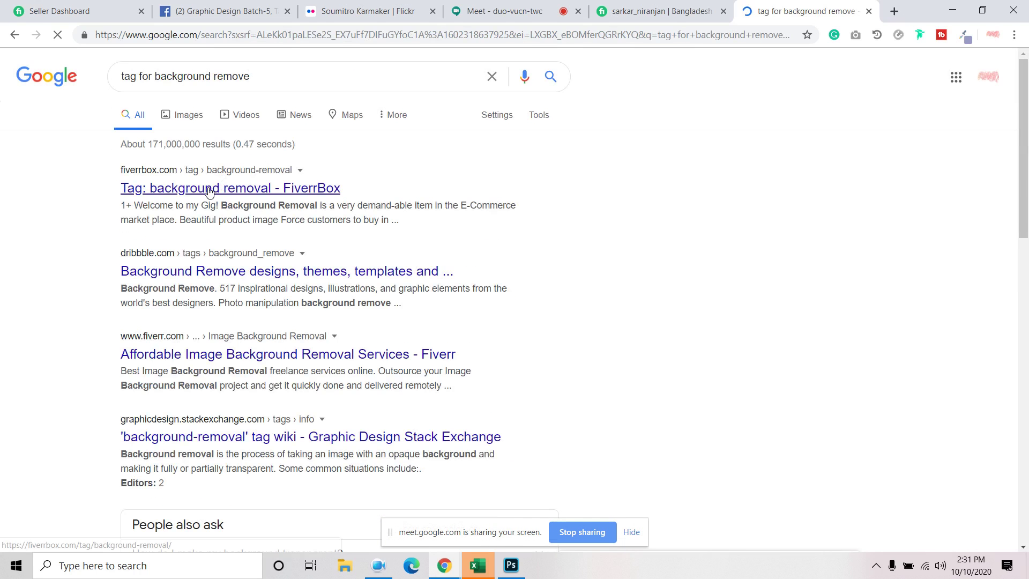
pyautogui.rightClick(209, 188)
pyautogui.click(226, 199)
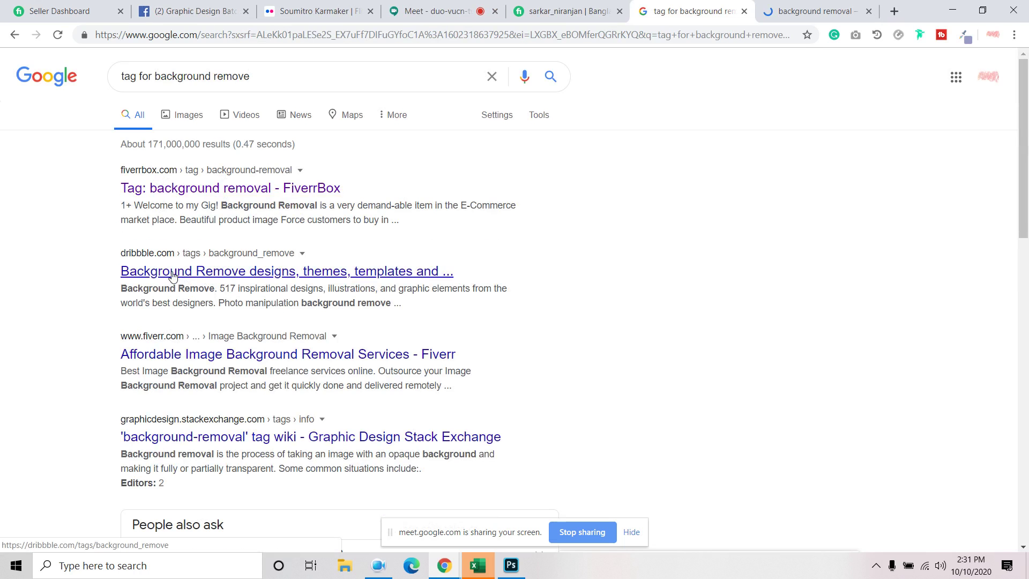
# Scan the Pinterest and Orbit Clipping Path snippets for background-removal wording, then view the FiverrBox tab
pyautogui.scroll(-2, 210, 328)
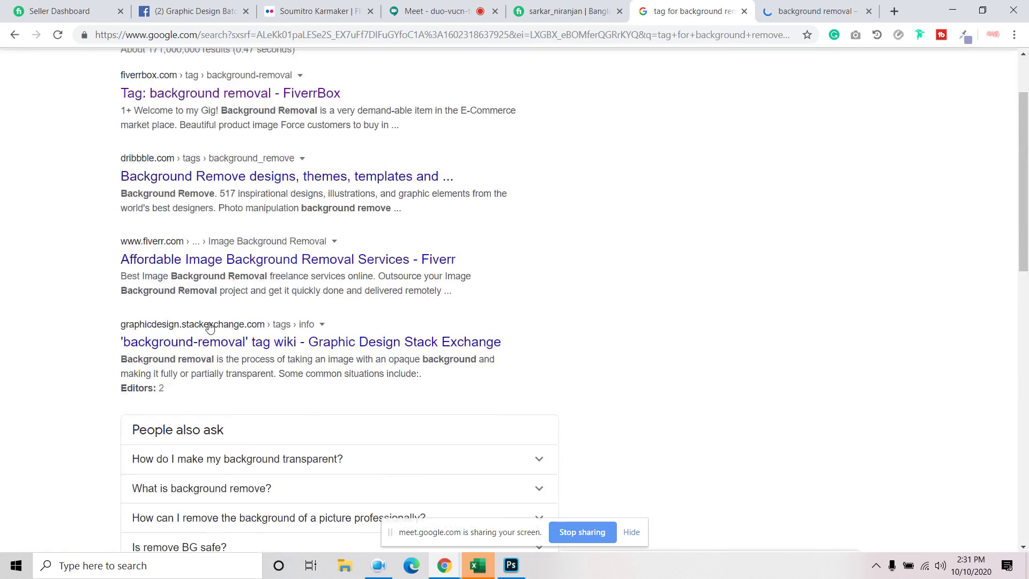
pyautogui.scroll(-3, 209, 328)
pyautogui.scroll(-6, 276, 291)
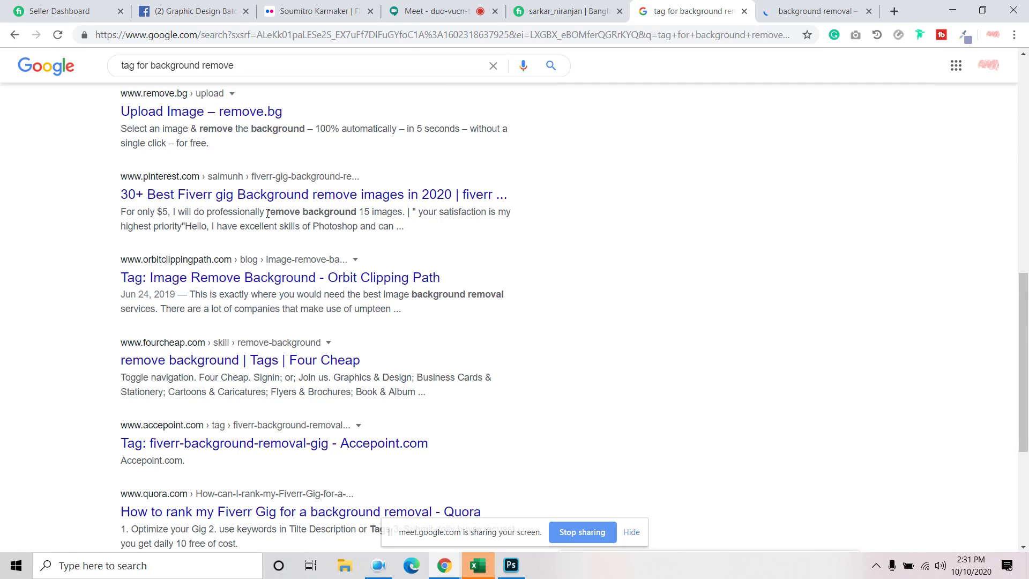
pyautogui.moveTo(266, 211); pyautogui.dragTo(353, 212)
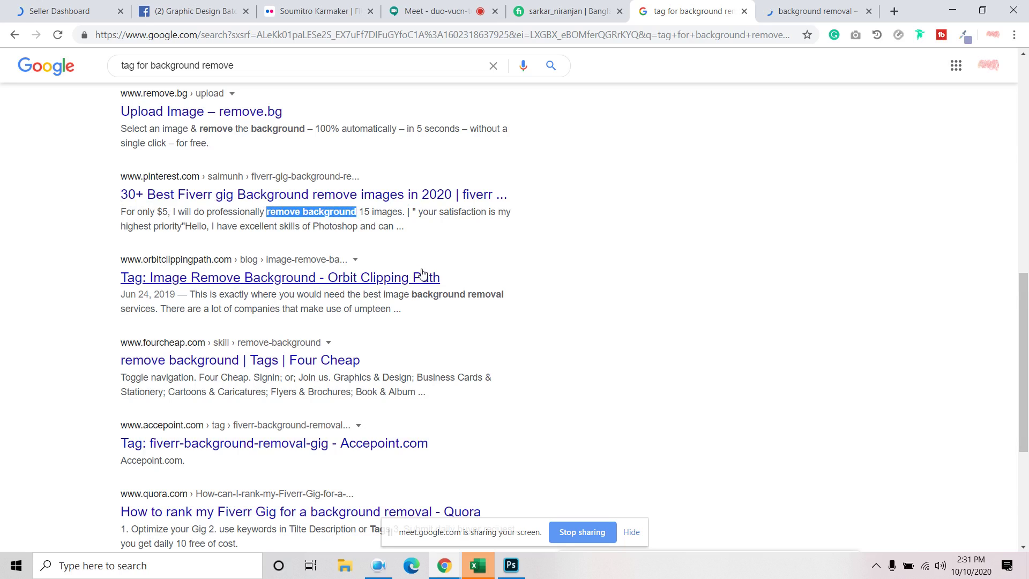
pyautogui.moveTo(412, 294); pyautogui.dragTo(529, 300)
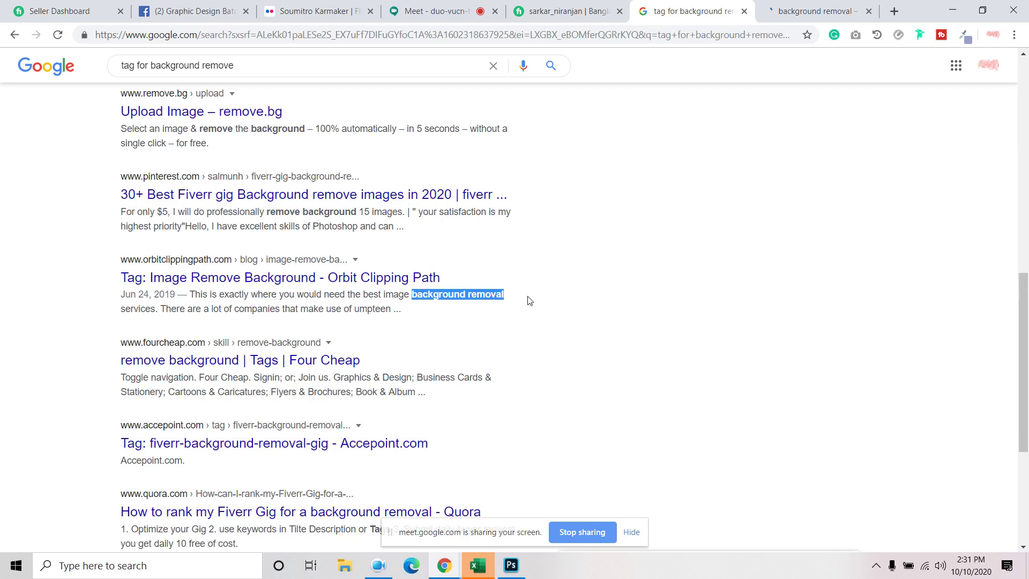
pyautogui.click(673, 344)
pyautogui.scroll(-4, 673, 344)
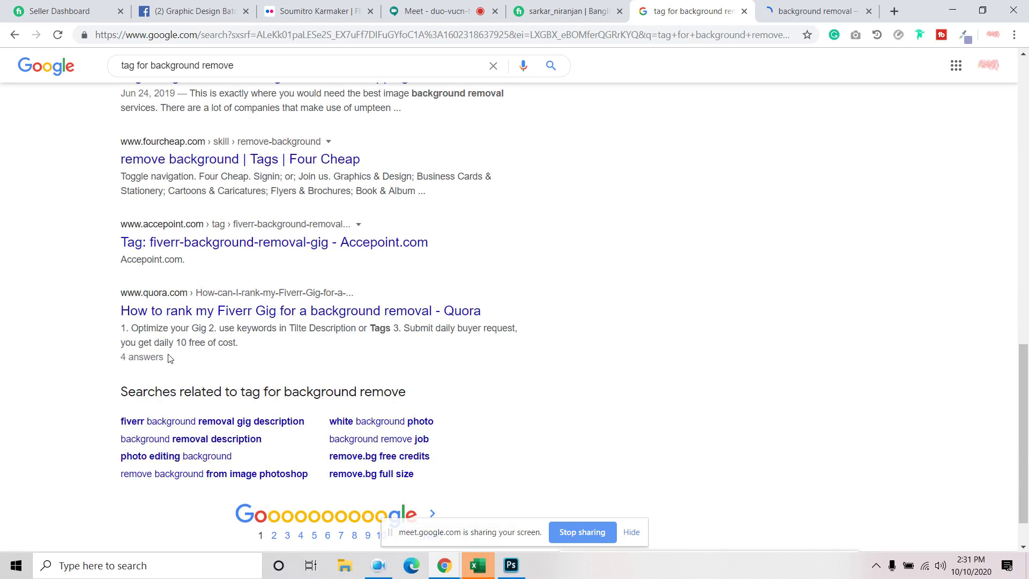
pyautogui.click(814, 11)
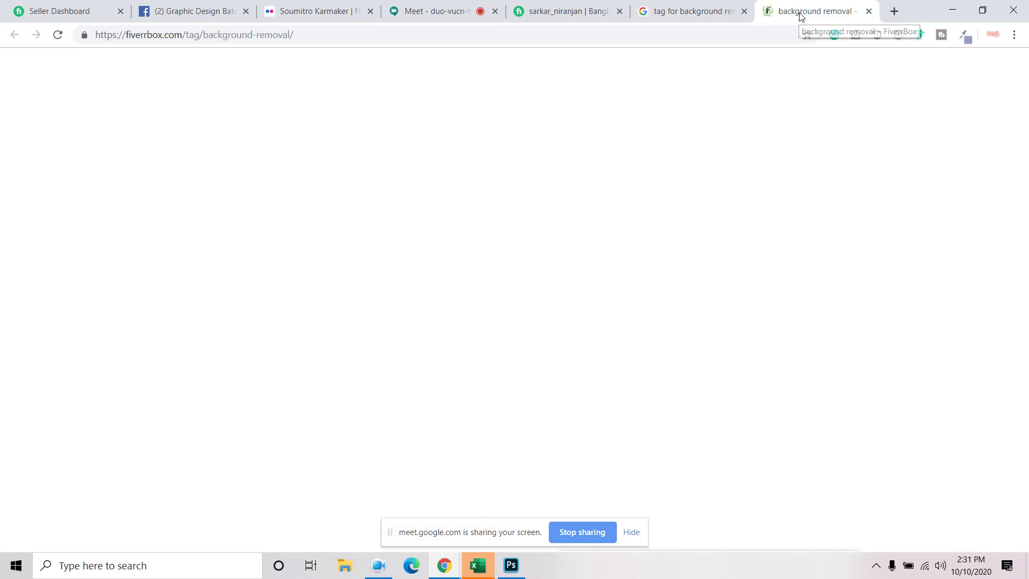
# Scroll through the gig listings on the FiverrBox Background Removal tag page
pyautogui.scroll(-1, 339, 271)
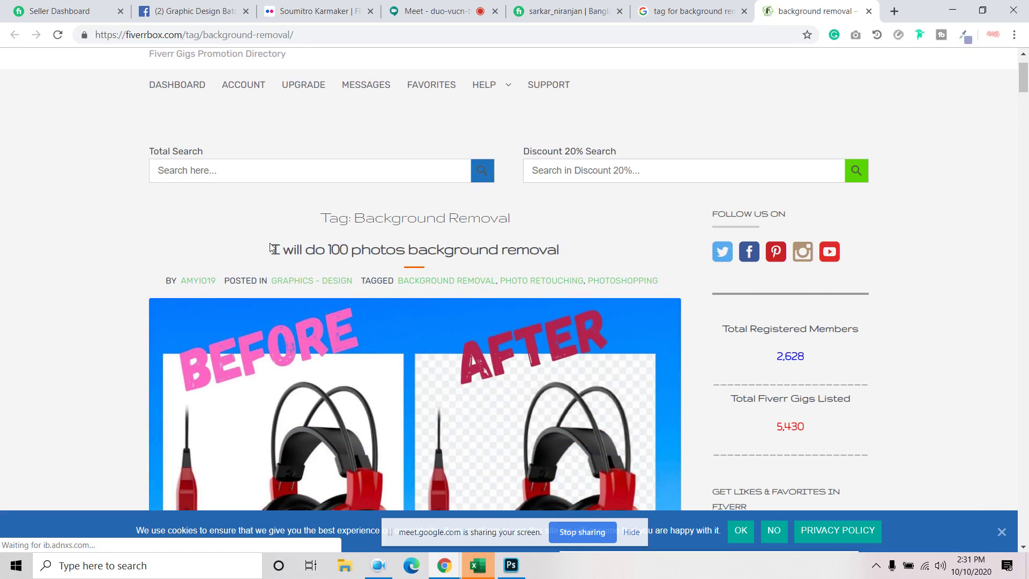
pyautogui.scroll(1, 271, 247)
pyautogui.scroll(1, 271, 247)
pyautogui.scroll(-15, 270, 247)
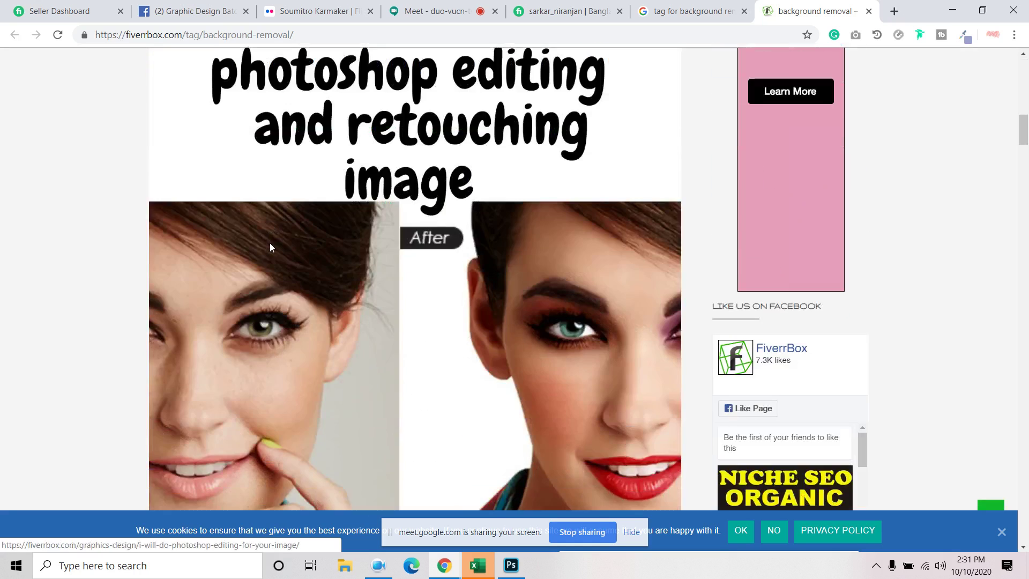
pyautogui.scroll(-18, 270, 248)
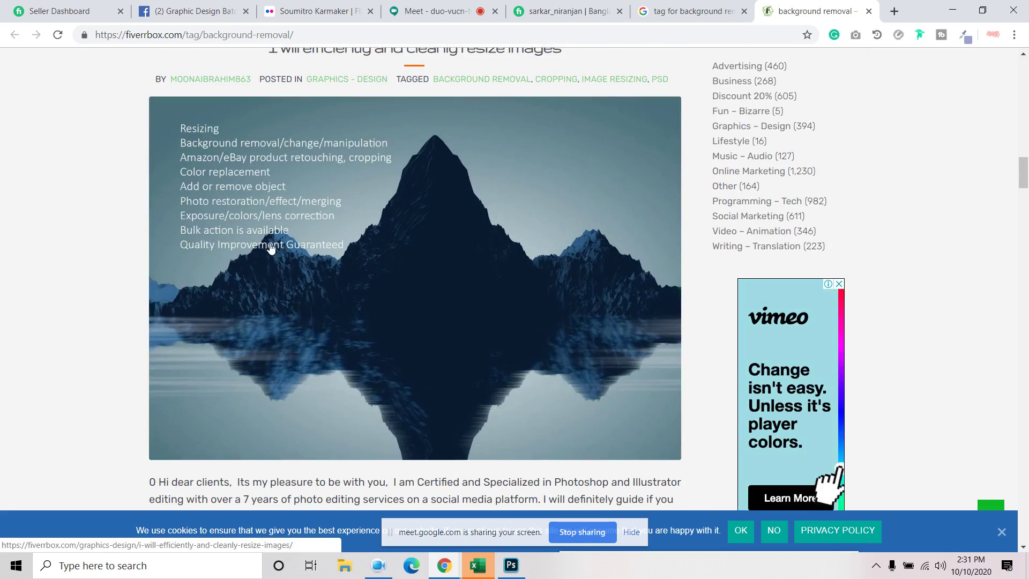
pyautogui.scroll(-18, 271, 247)
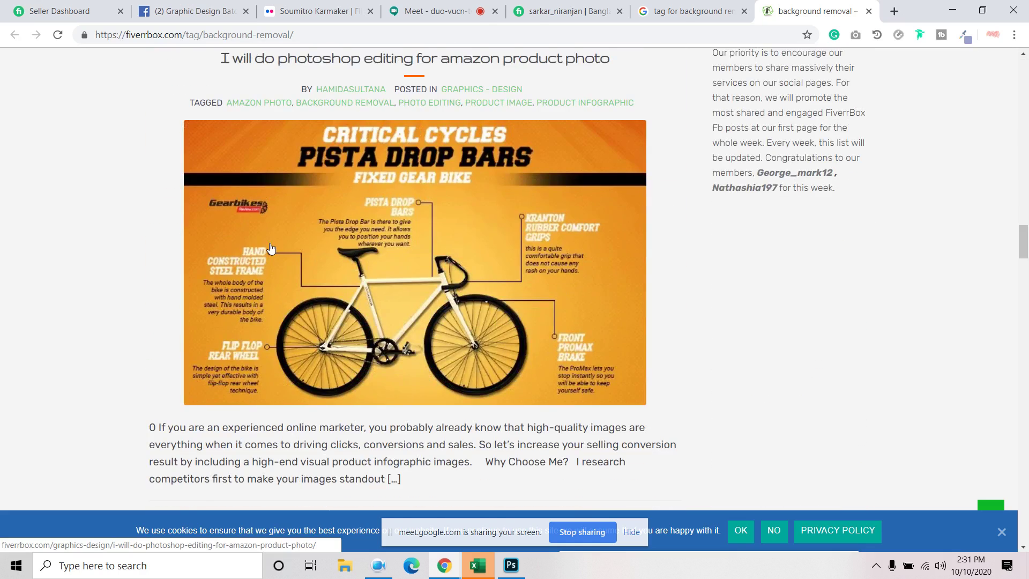
pyautogui.scroll(2, 384, 223)
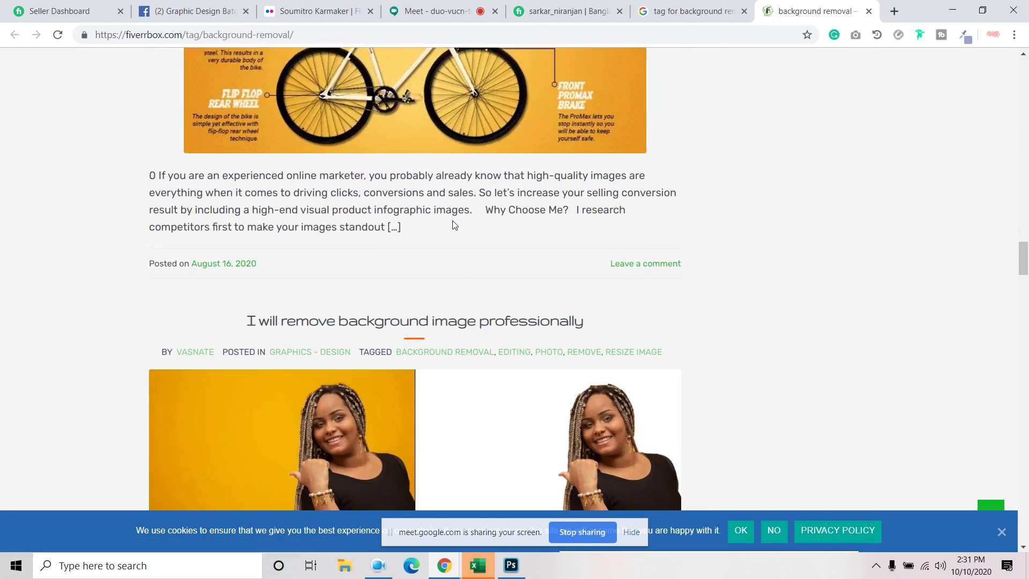
pyautogui.scroll(-5, 453, 225)
pyautogui.scroll(-4, 453, 228)
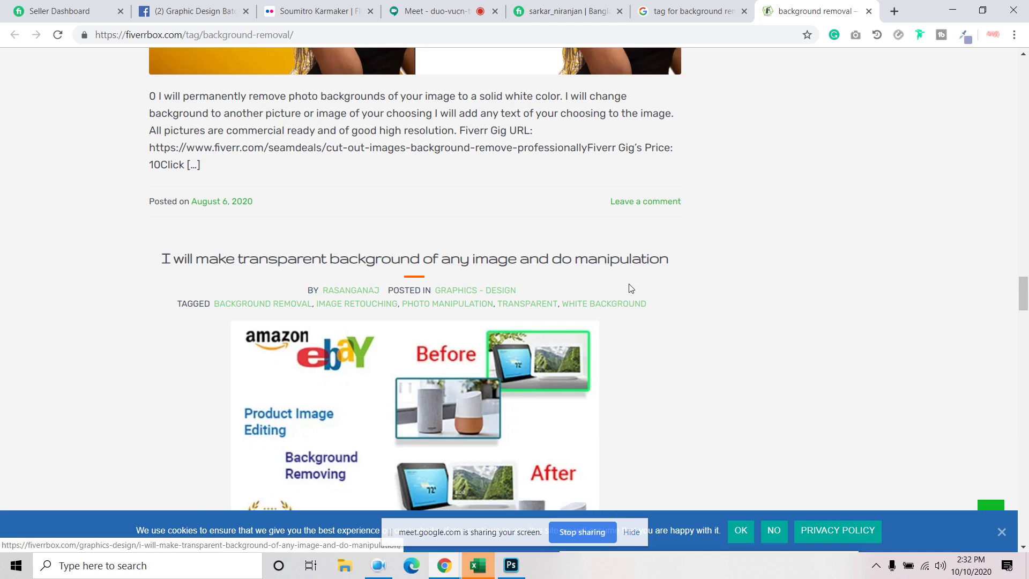
pyautogui.scroll(-10, 627, 289)
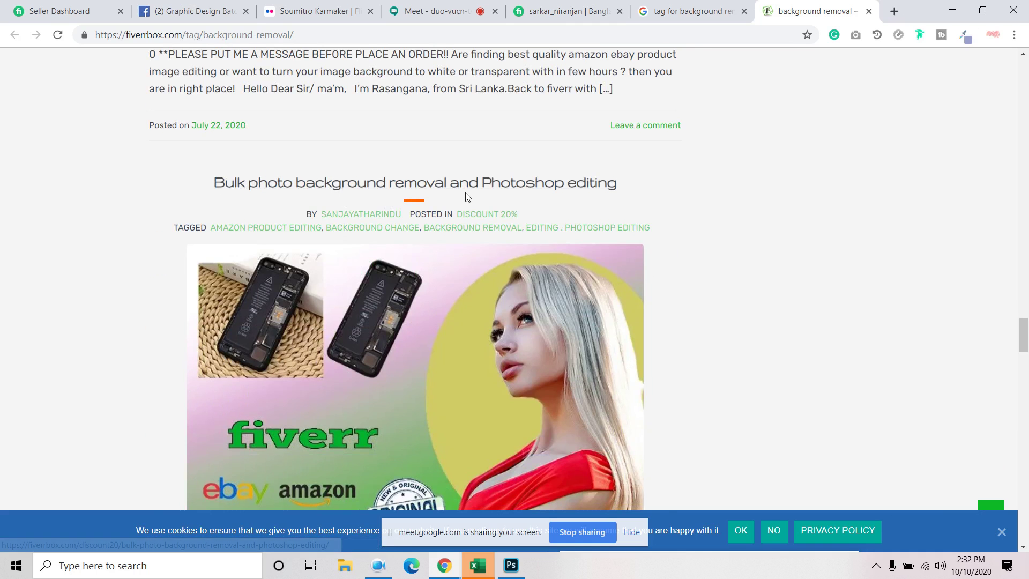
pyautogui.scroll(-6, 466, 196)
pyautogui.scroll(-5, 466, 197)
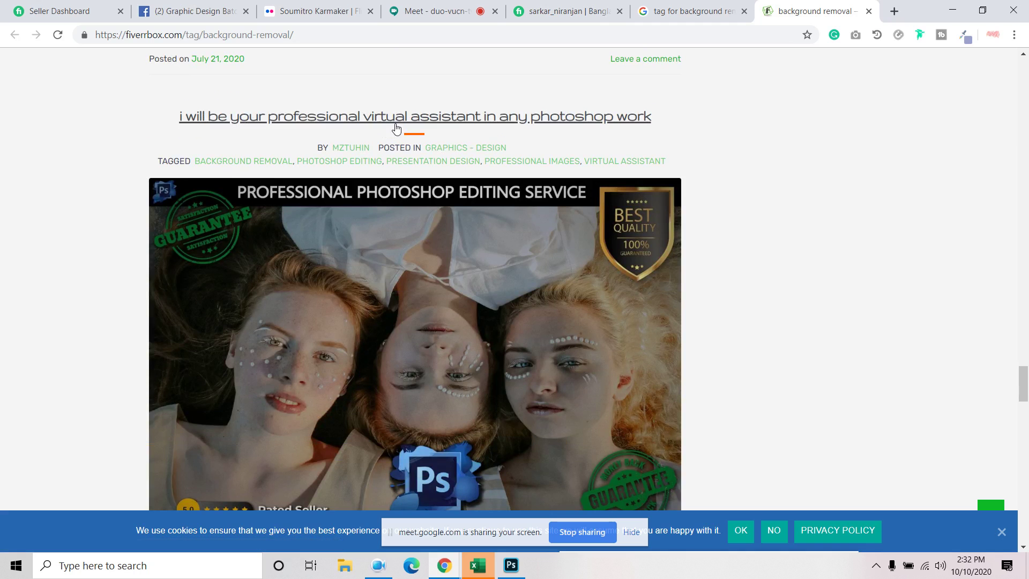
# Keep reviewing the tagged gigs, including the transparent background gig, then minimize Chrome to reveal Photoshop
pyautogui.scroll(-11, 573, 134)
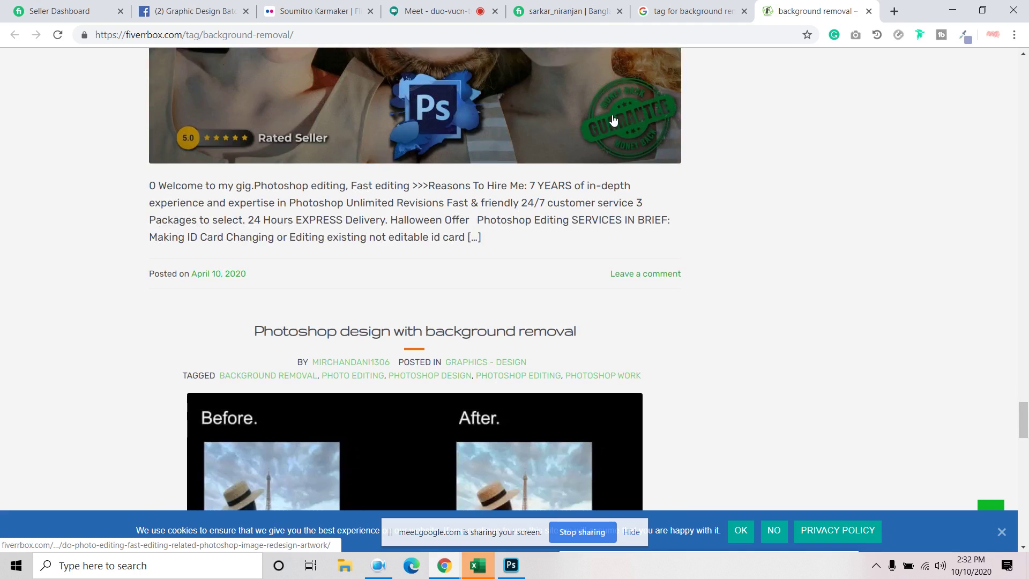
pyautogui.scroll(4, 343, 225)
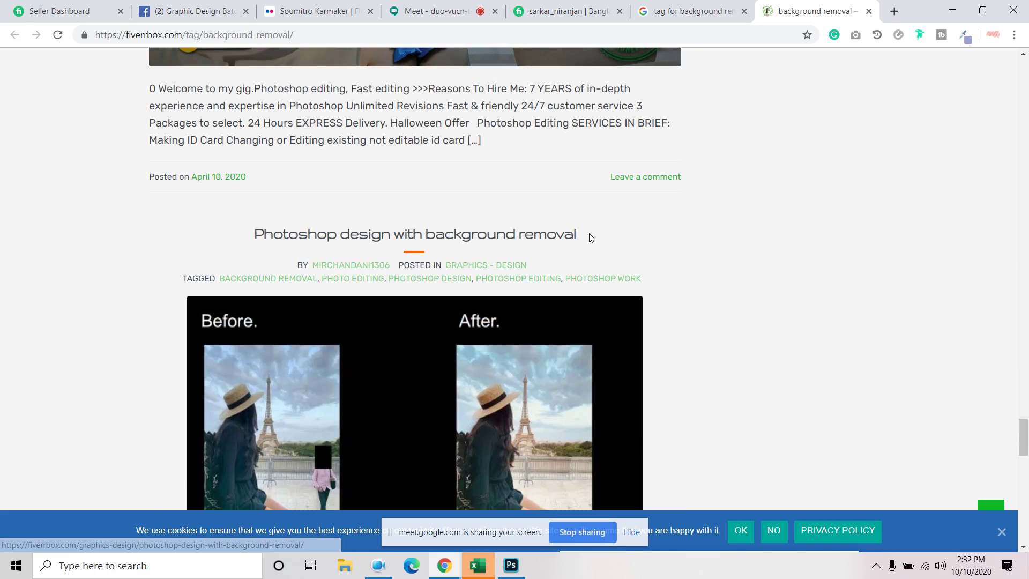
pyautogui.scroll(-1, 591, 239)
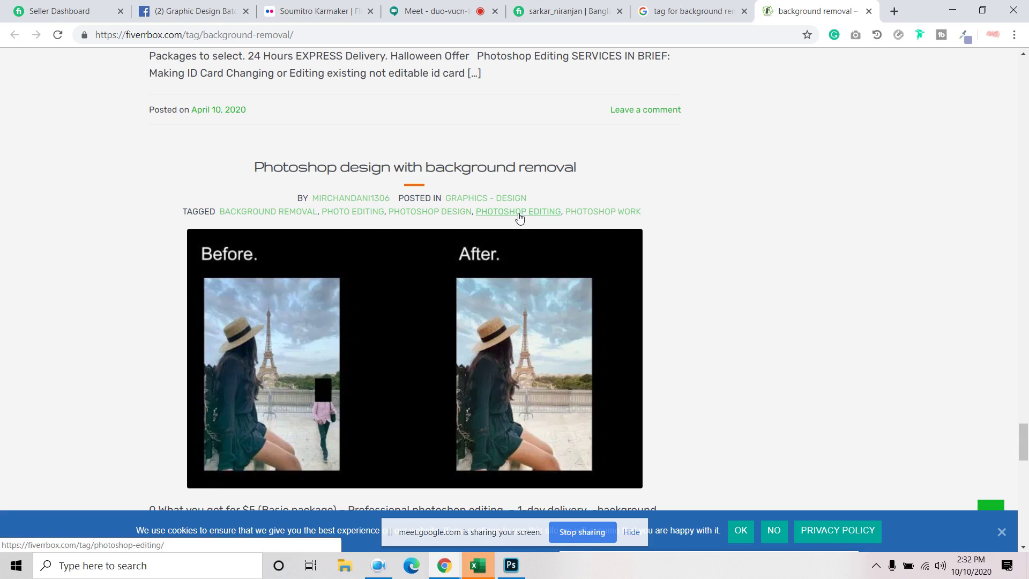
pyautogui.scroll(-10, 609, 225)
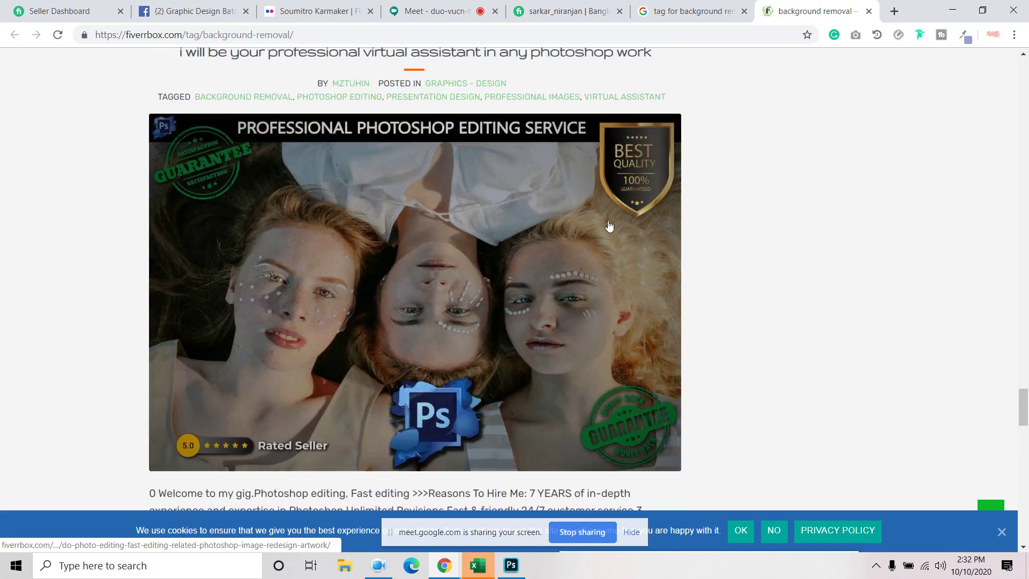
pyautogui.scroll(3, 429, 230)
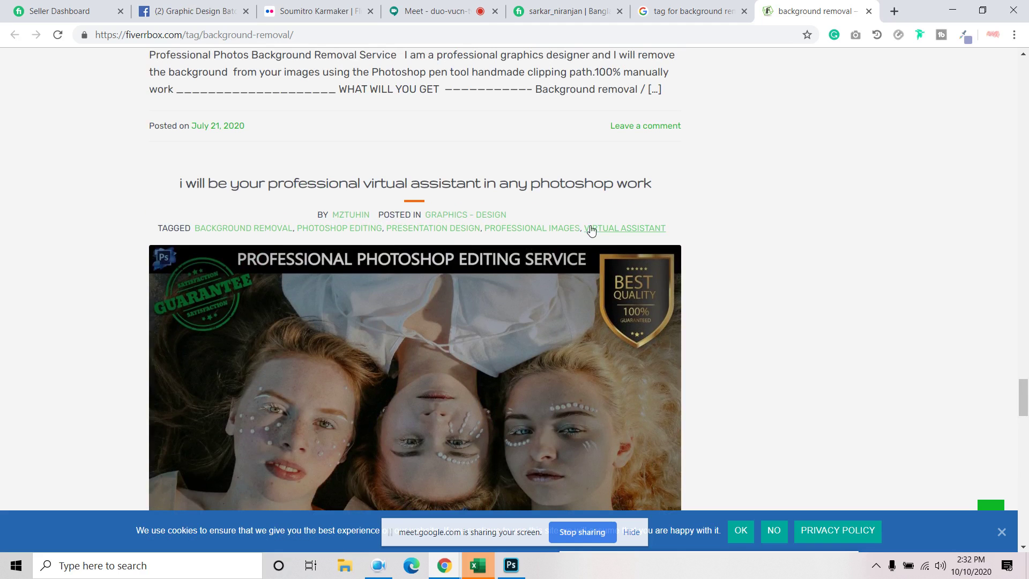
pyautogui.scroll(-10, 619, 237)
pyautogui.scroll(4, 423, 256)
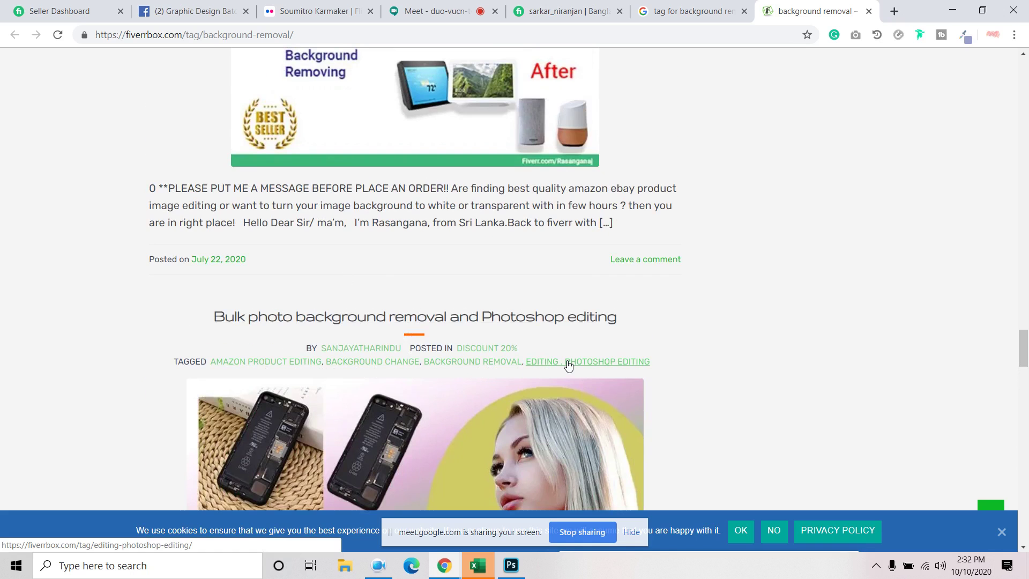
pyautogui.scroll(10, 565, 366)
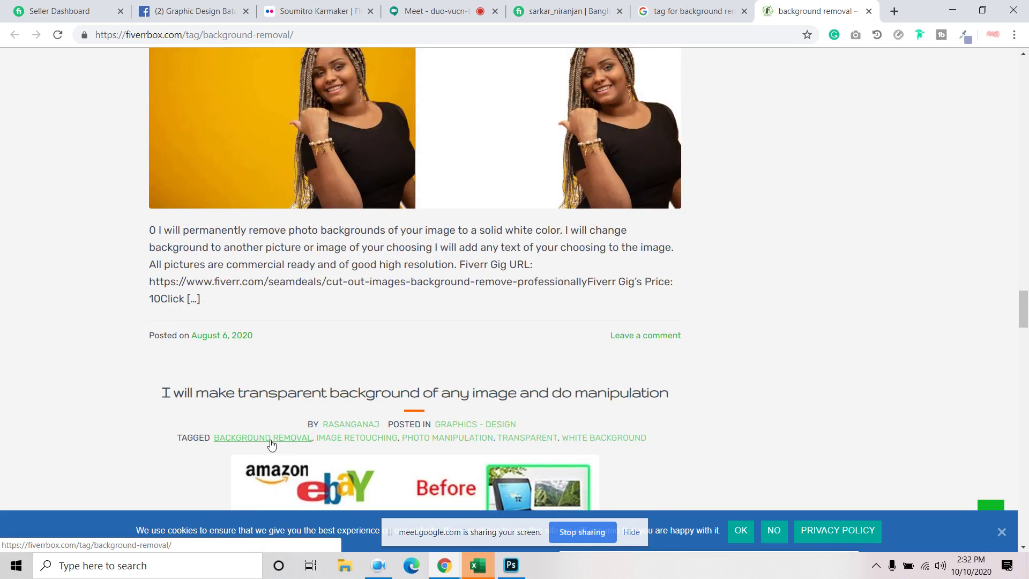
pyautogui.scroll(1, 217, 443)
pyautogui.moveTo(211, 441); pyautogui.dragTo(230, 448)
pyautogui.click(119, 443)
pyautogui.scroll(-6, 112, 454)
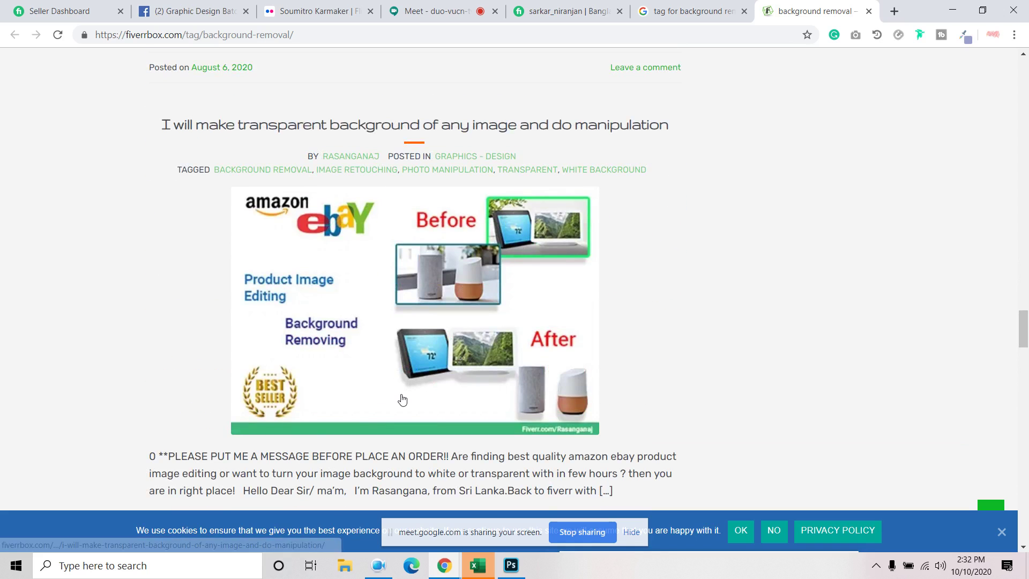
pyautogui.click(949, 9)
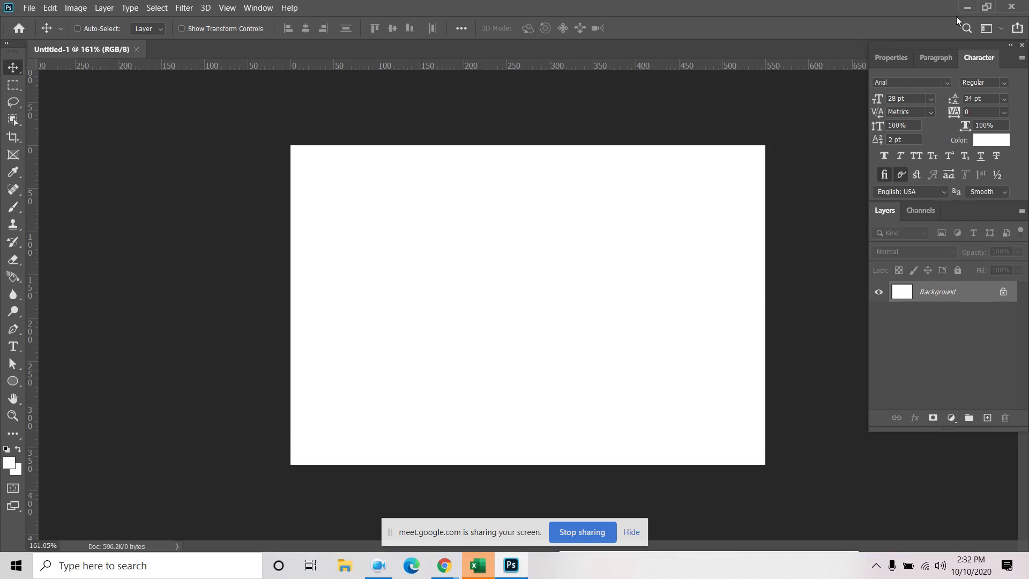
# Minimize Photoshop and the spreadsheet, then create a new text document on the desktop
pyautogui.click(967, 9)
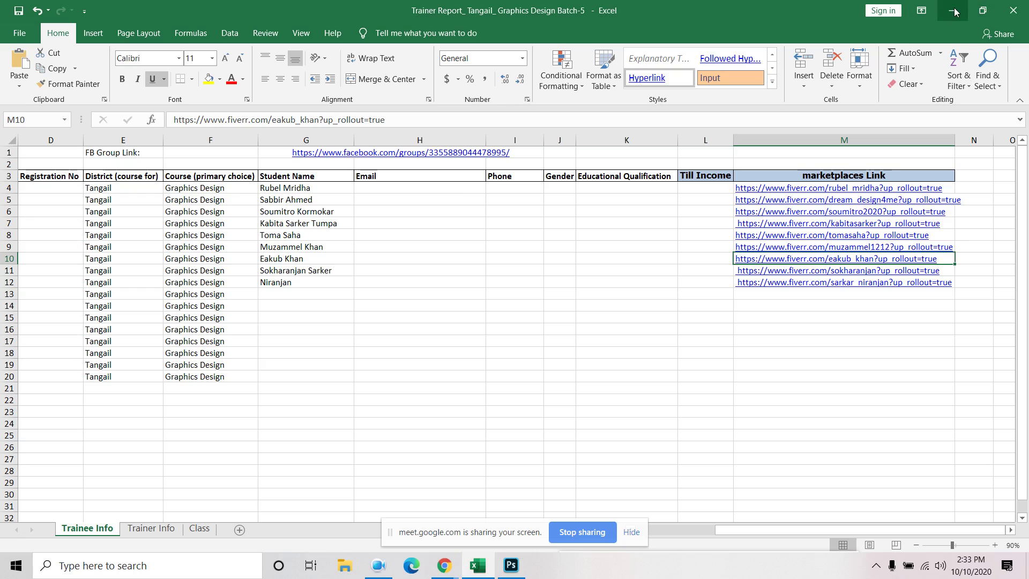
pyautogui.click(952, 10)
pyautogui.rightClick(276, 159)
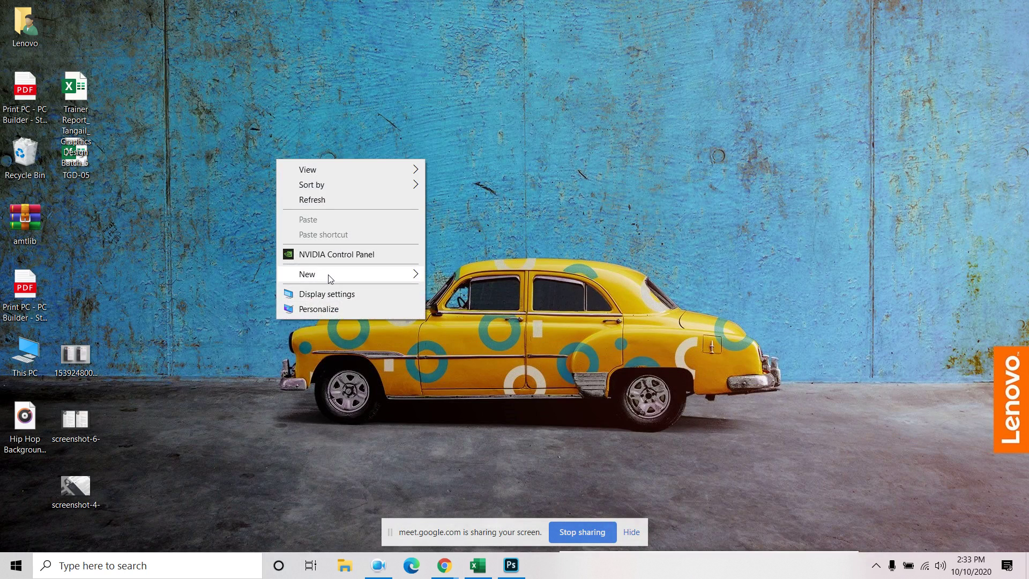
pyautogui.moveTo(330, 277)
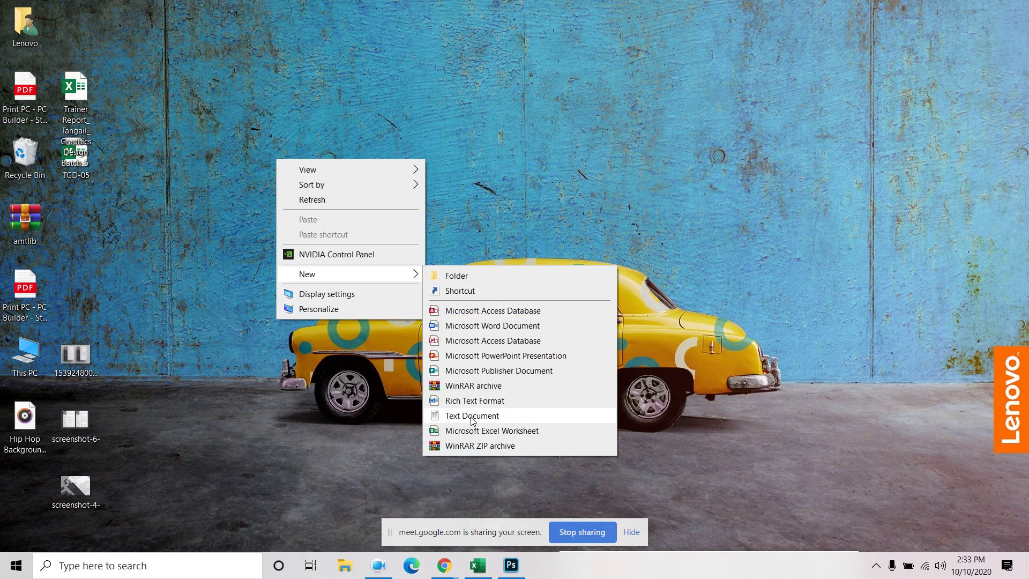
pyautogui.click(471, 416)
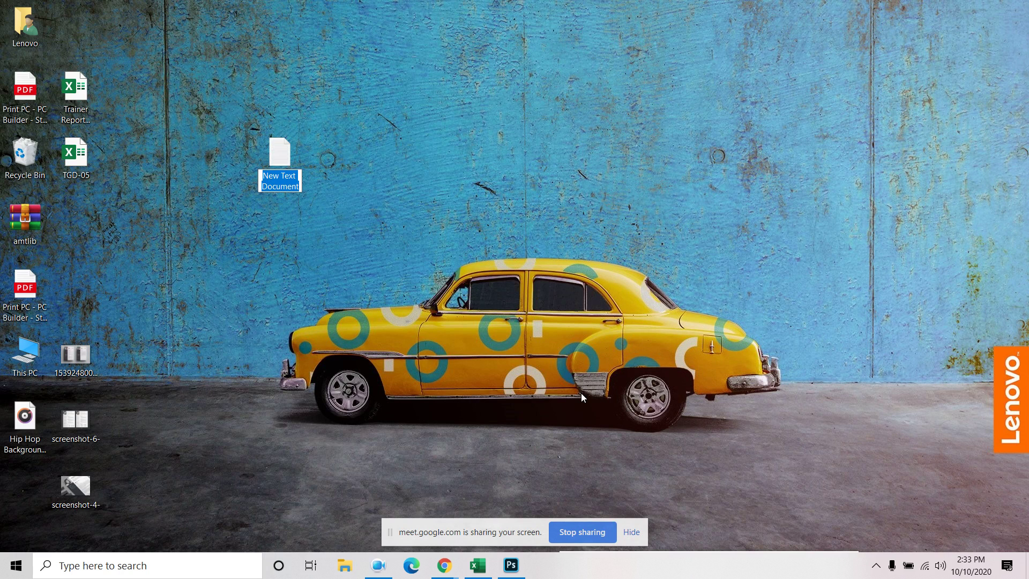
# Name the file 'Bg remove gig details' and open it in Notepad
pyautogui.write('Begr')
pyautogui.press('BackSpace')
pyautogui.press('BackSpace')
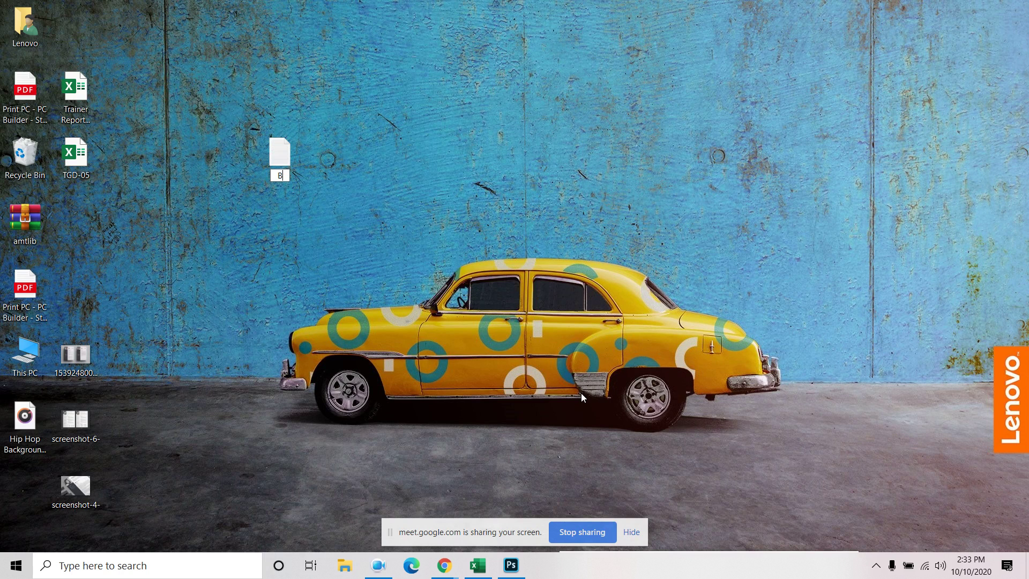
pyautogui.write('remove g')
pyautogui.write('igi')
pyautogui.write('details')
pyautogui.press('Return')
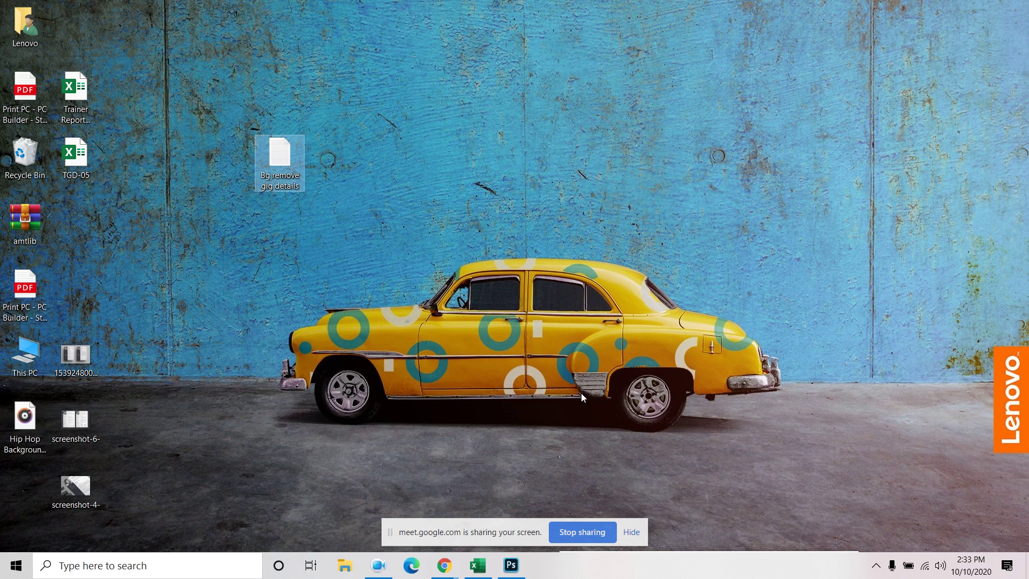
pyautogui.doubleClick(277, 150)
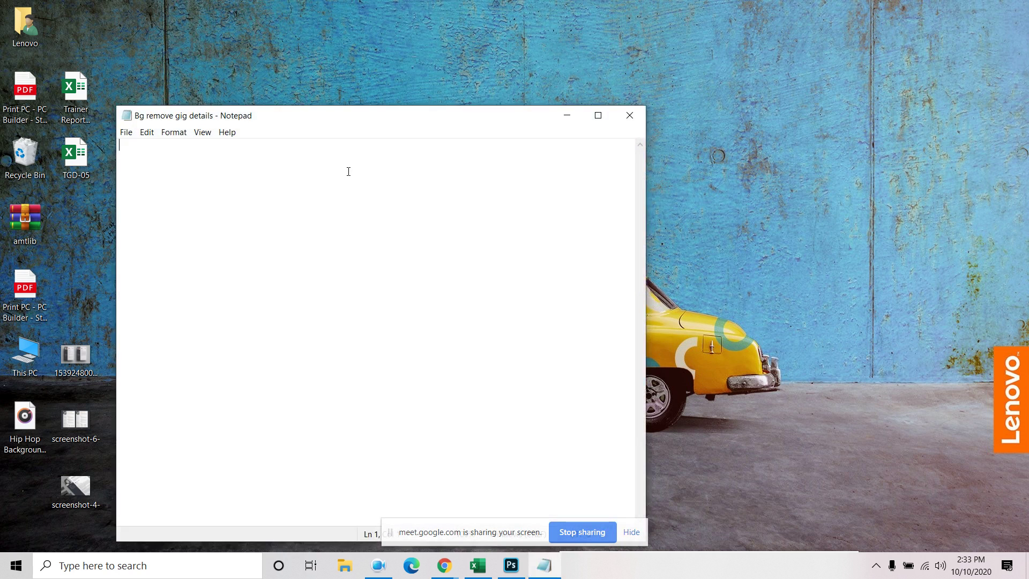
pyautogui.click(444, 565)
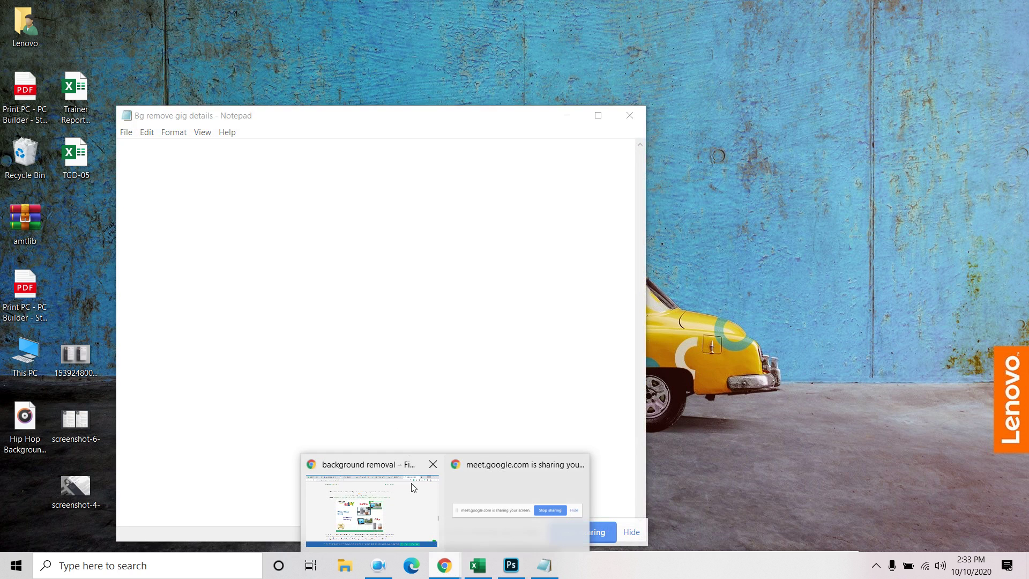
# Admit the waiting participant in Google Meet and return to the Google results tab
pyautogui.click(372, 514)
pyautogui.click(437, 12)
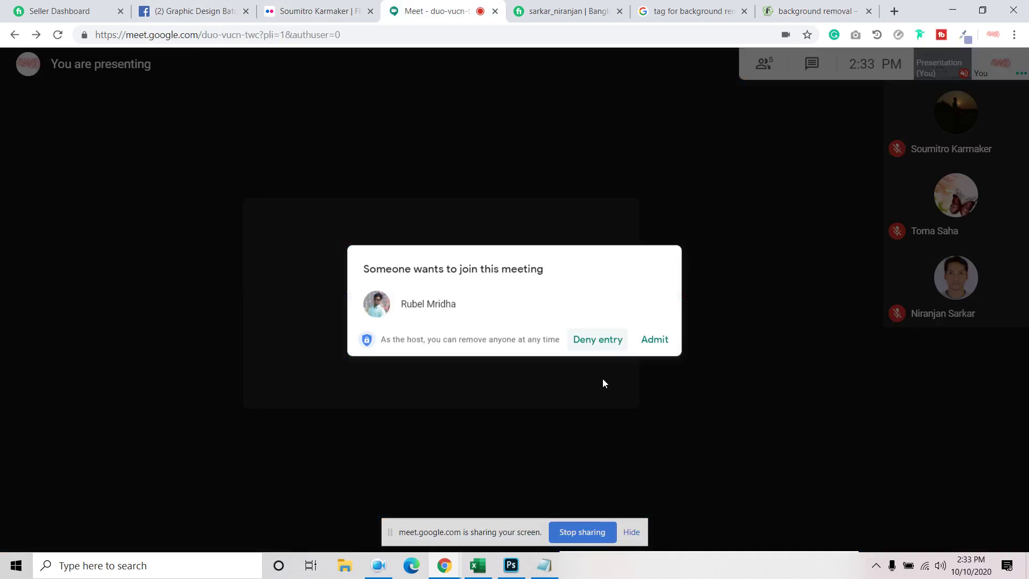
pyautogui.click(655, 339)
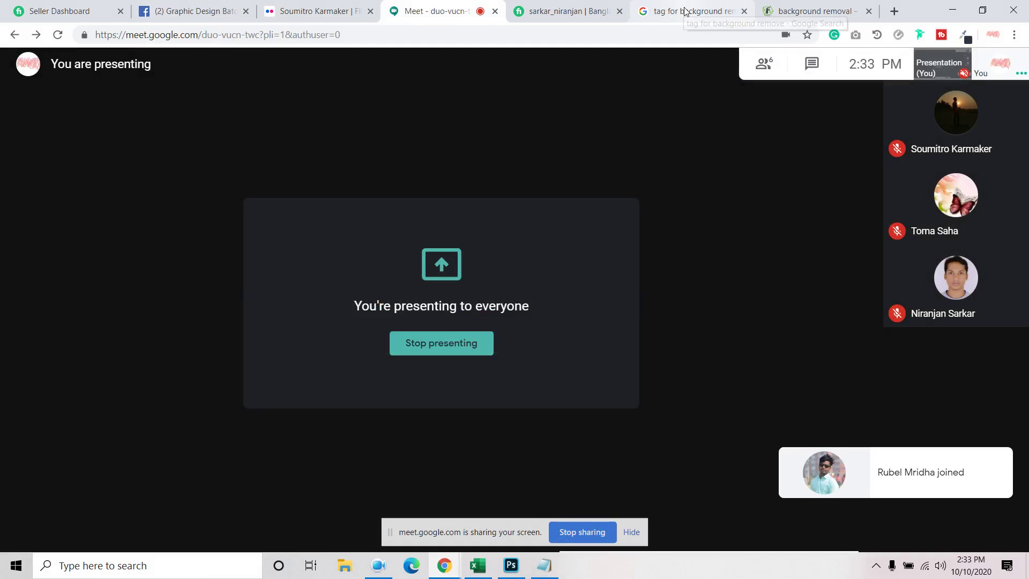
pyautogui.click(691, 12)
# Look over the related search suggestions, then select 'background remove' in the search box
pyautogui.scroll(3, 377, 344)
pyautogui.scroll(-4, 367, 351)
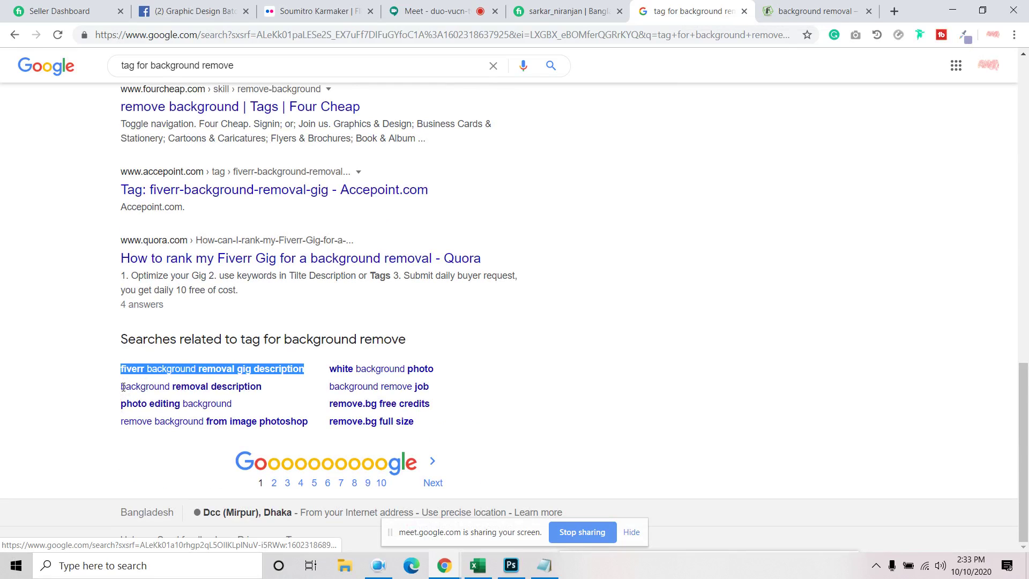
pyautogui.moveTo(122, 411)
pyautogui.mouseDown()
pyautogui.moveTo(160, 403)
pyautogui.moveTo(119, 447)
pyautogui.moveTo(131, 422)
pyautogui.moveTo(124, 429)
pyautogui.mouseUp()
pyautogui.click(119, 448)
pyautogui.click(114, 429)
pyautogui.click(124, 426)
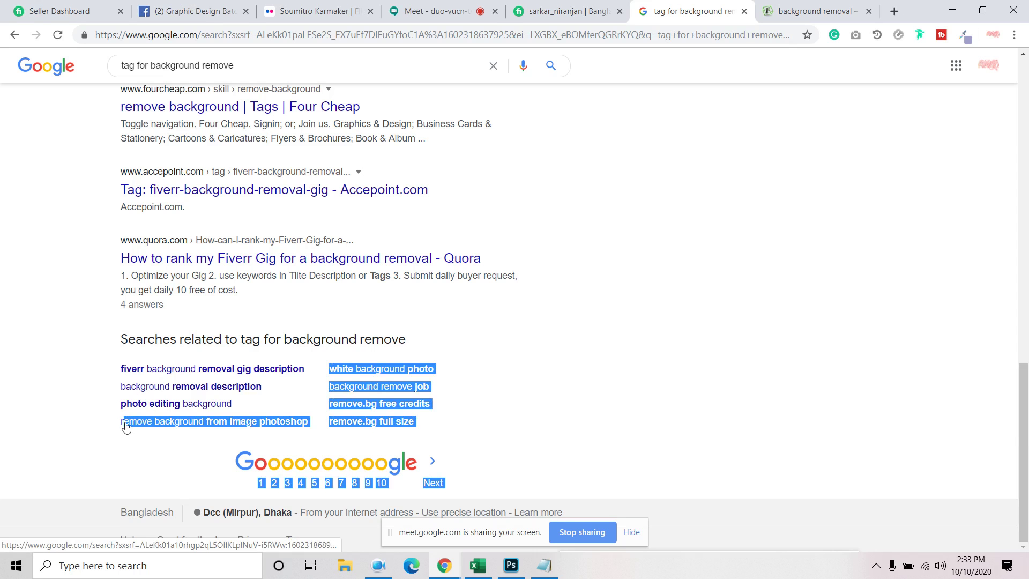
pyautogui.click(114, 460)
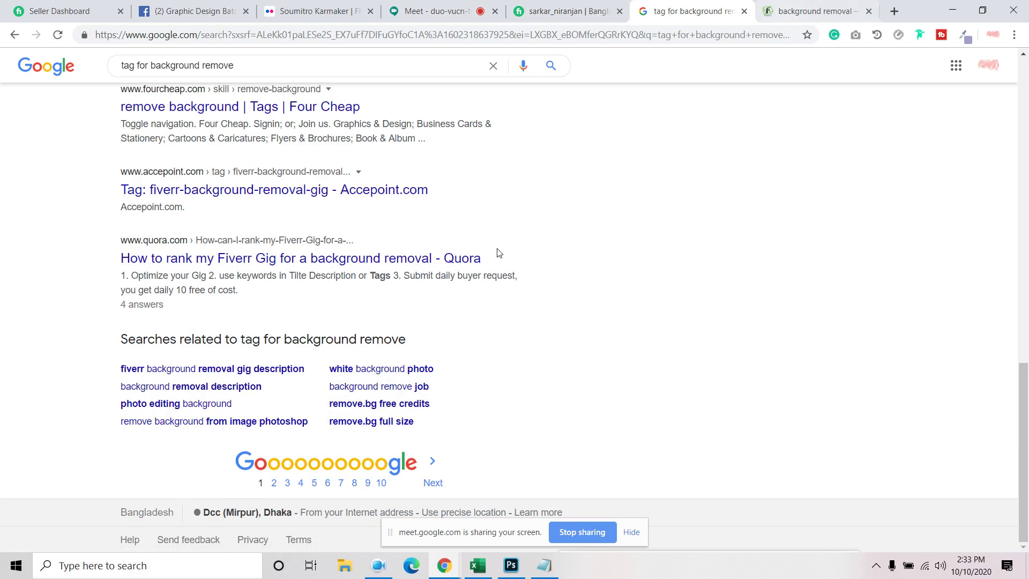
pyautogui.scroll(10, 493, 274)
pyautogui.scroll(3, 494, 274)
pyautogui.moveTo(260, 75); pyautogui.dragTo(158, 75)
pyautogui.hotkey('ctrl', 'c')
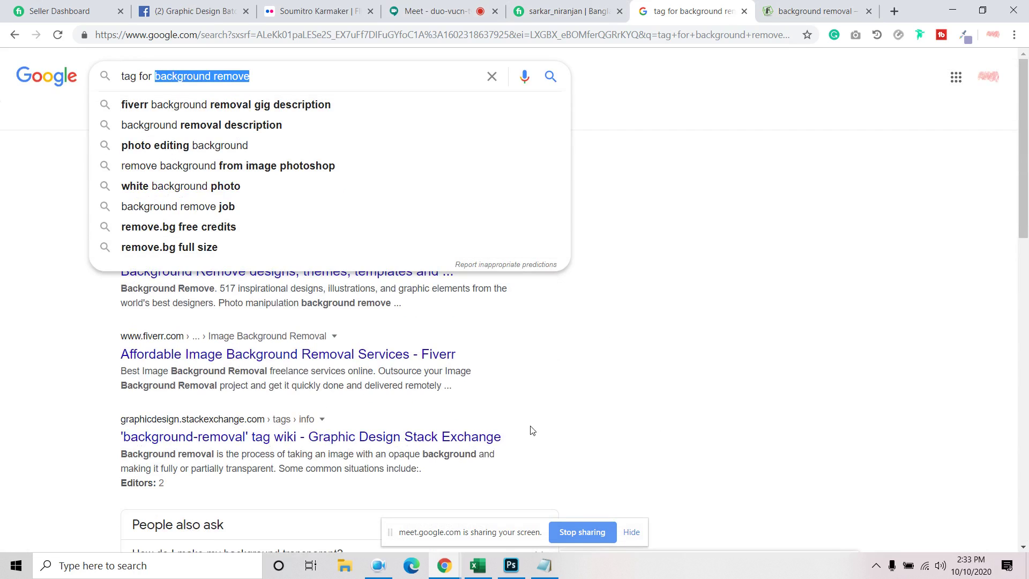
# Paste the search phrase and 'Background Removal' from the FiverrBox result into the gig details note
pyautogui.click(545, 566)
pyautogui.hotkey('ctrl', 'v')
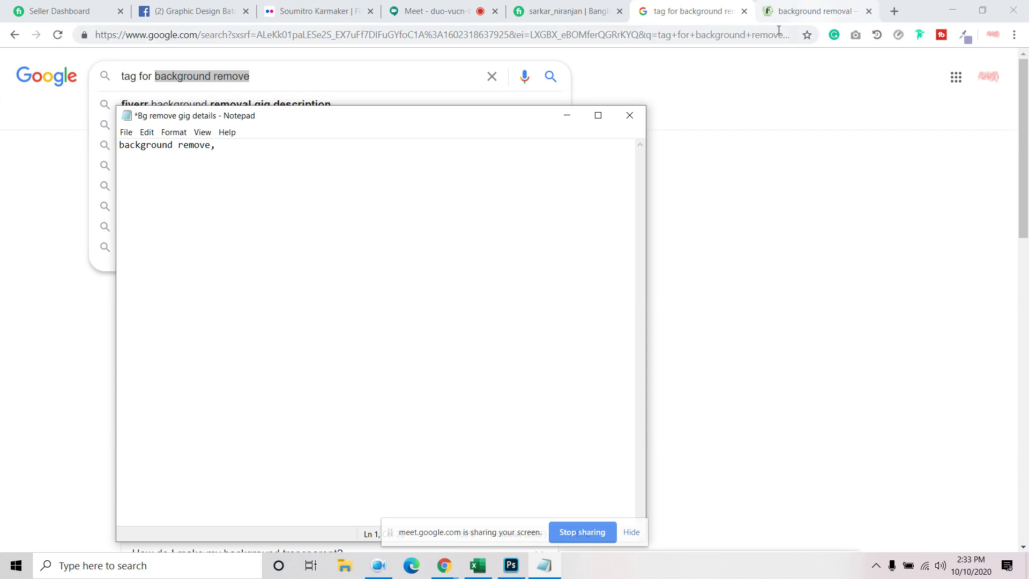
pyautogui.click(696, 19)
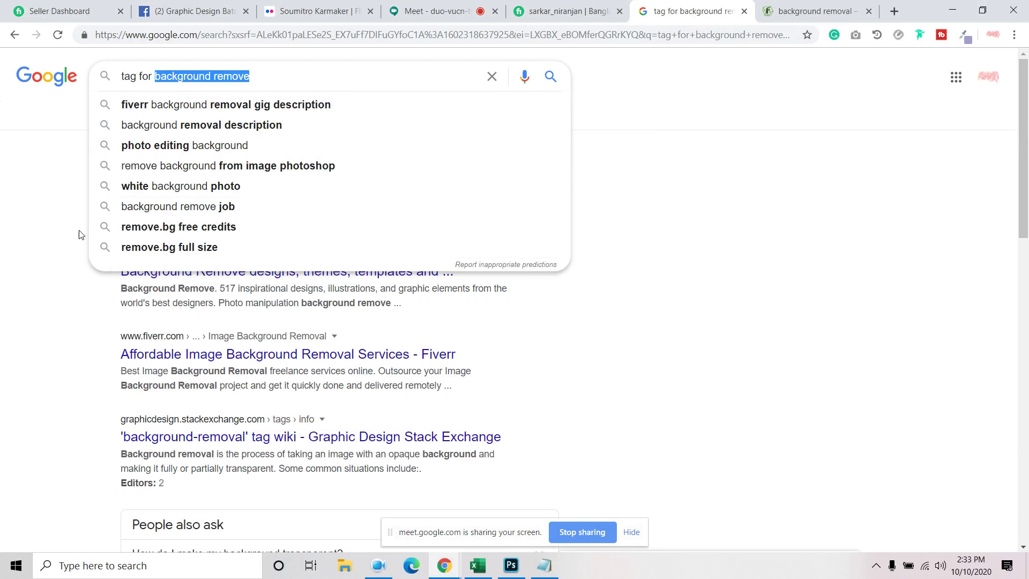
pyautogui.click(75, 279)
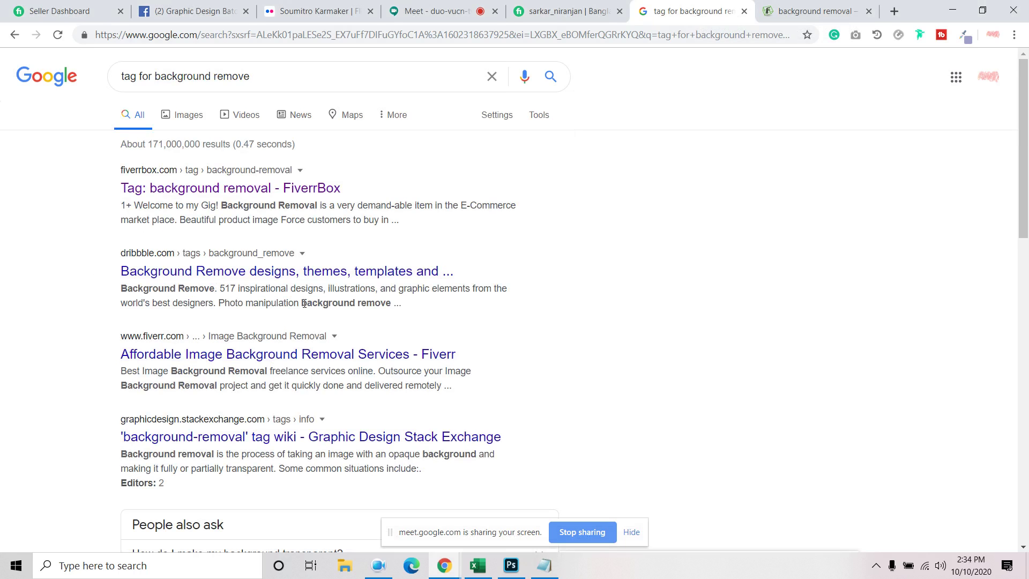
pyautogui.moveTo(224, 208); pyautogui.dragTo(319, 205)
pyautogui.hotkey('ctrl', 'c')
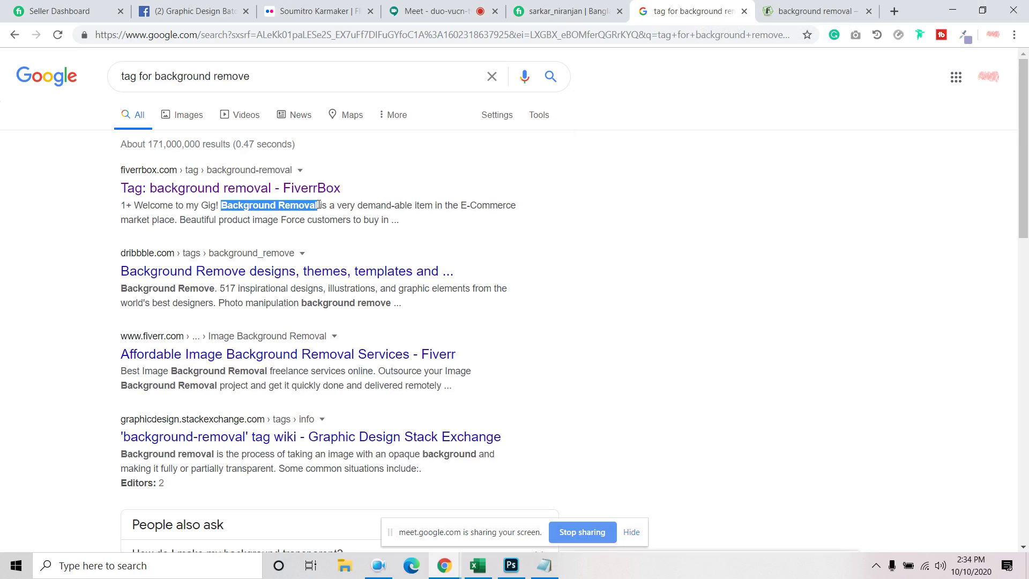
pyautogui.click(545, 566)
pyautogui.hotkey('ctrl', 'v')
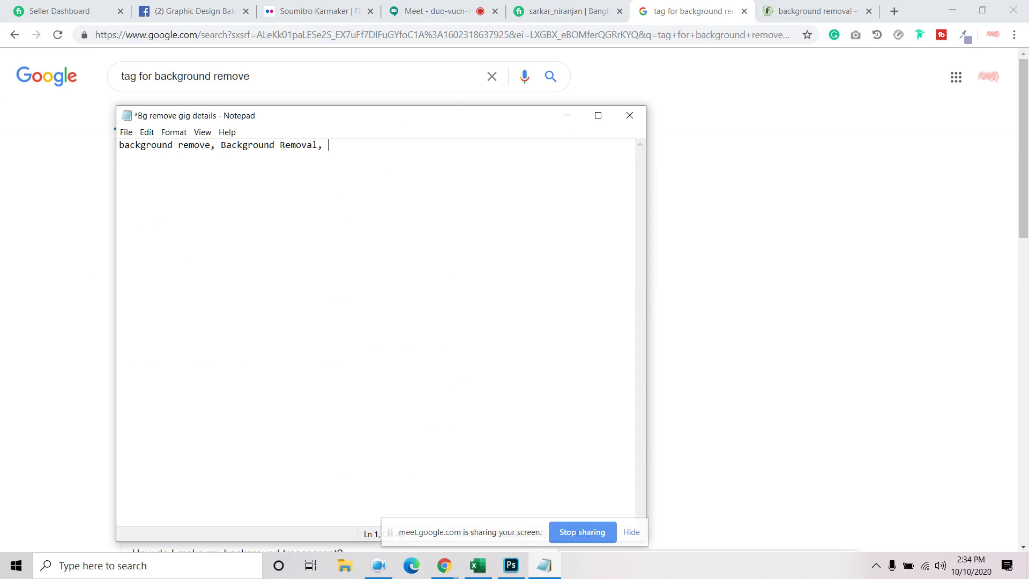
# Paste the first FiverrBox post's tag line into the note and delete the duplicate BACKGROUND REMOVAL
pyautogui.click(783, 16)
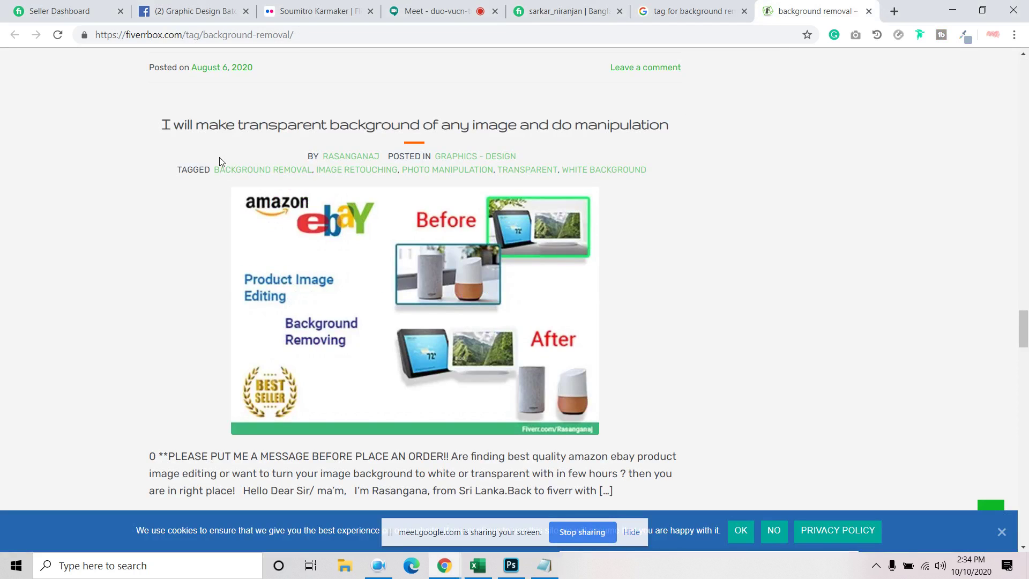
pyautogui.moveTo(214, 171); pyautogui.dragTo(651, 179)
pyautogui.hotkey('ctrl', 'c')
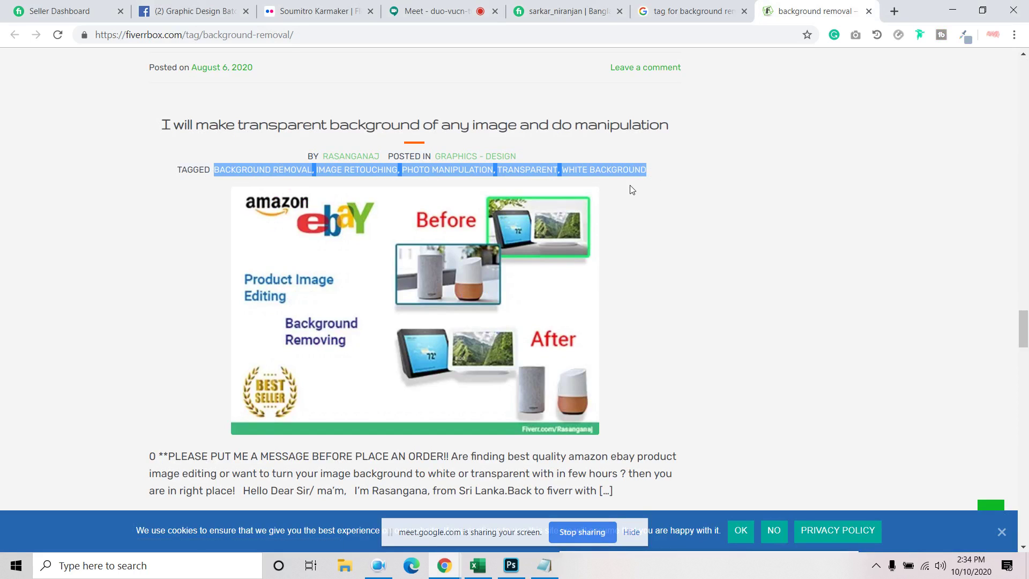
pyautogui.click(544, 566)
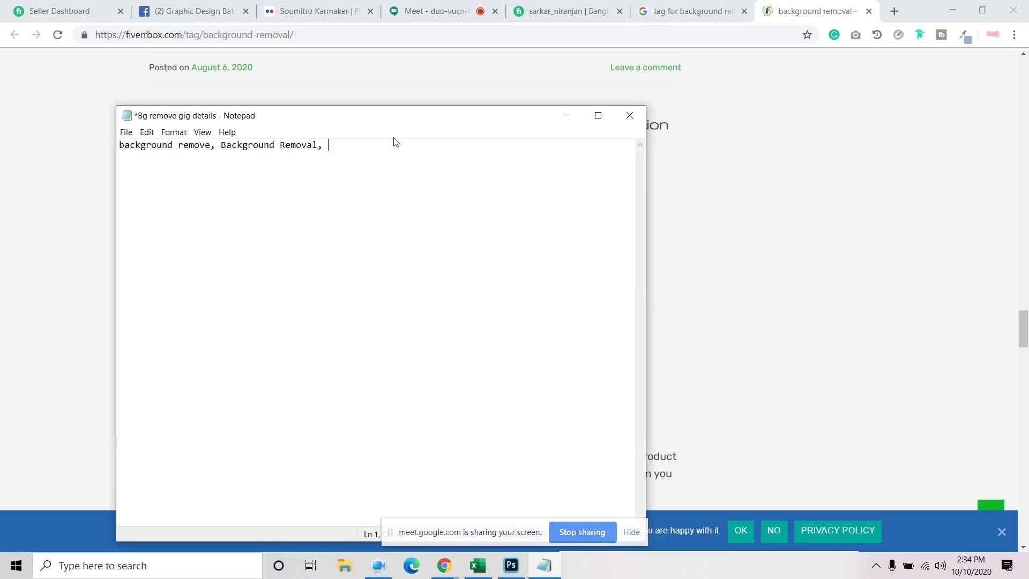
pyautogui.hotkey('ctrl', 'v')
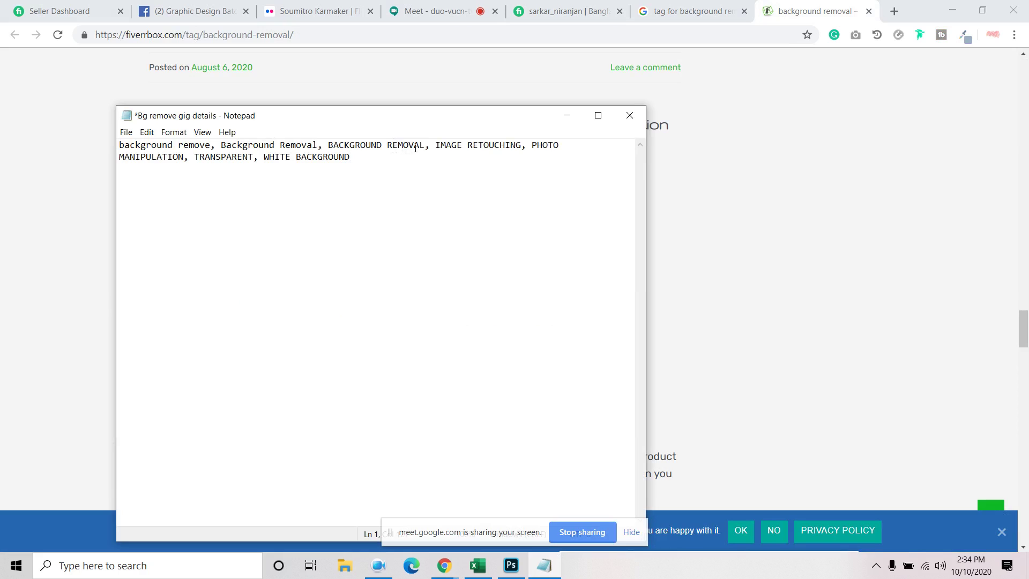
pyautogui.moveTo(434, 146); pyautogui.dragTo(328, 147)
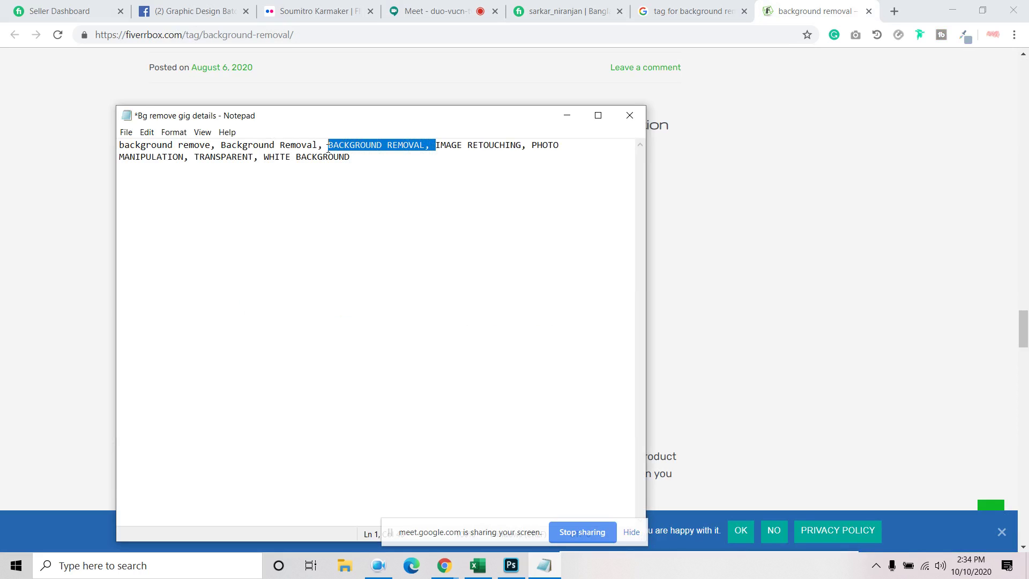
pyautogui.press('BackSpace')
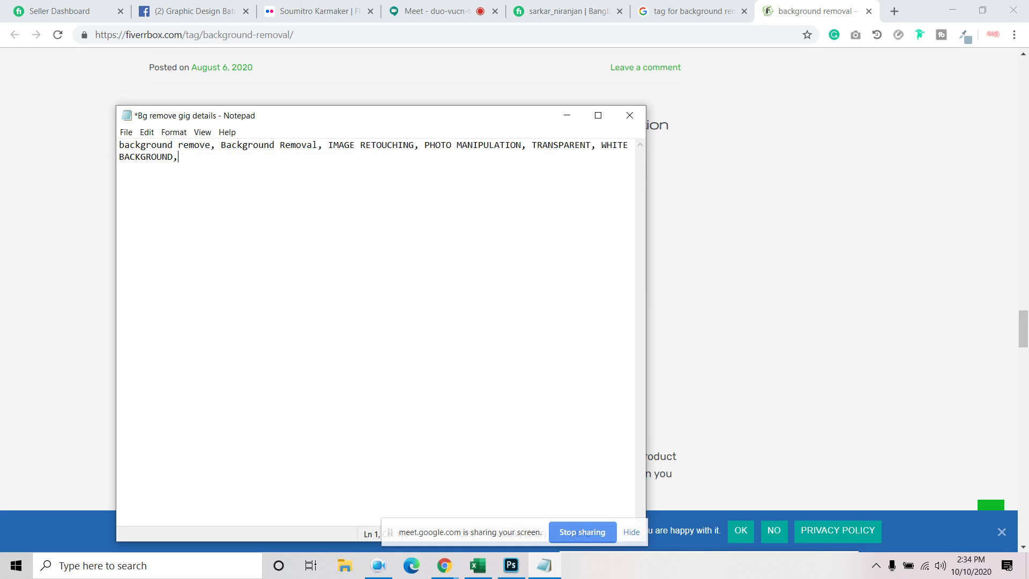
# Add the second FiverrBox post's full tag list to the note
pyautogui.click(676, 12)
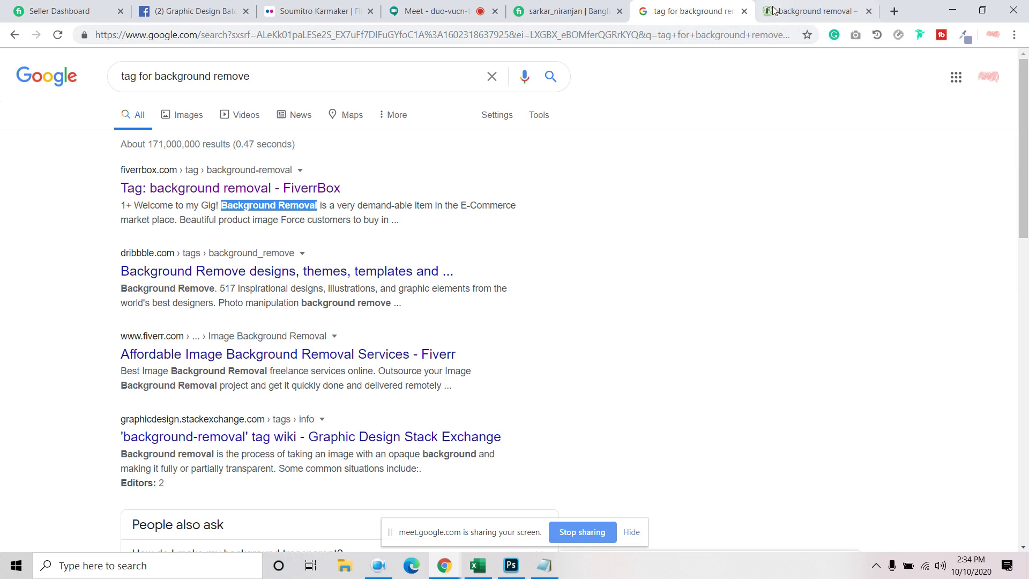
pyautogui.click(778, 10)
pyautogui.scroll(-5, 316, 215)
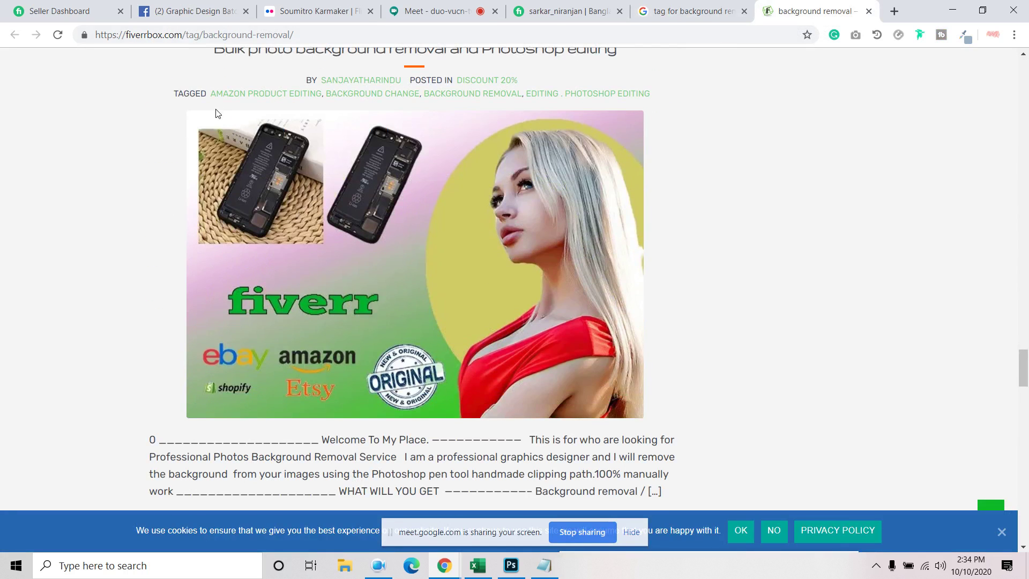
pyautogui.moveTo(213, 98); pyautogui.dragTo(656, 102)
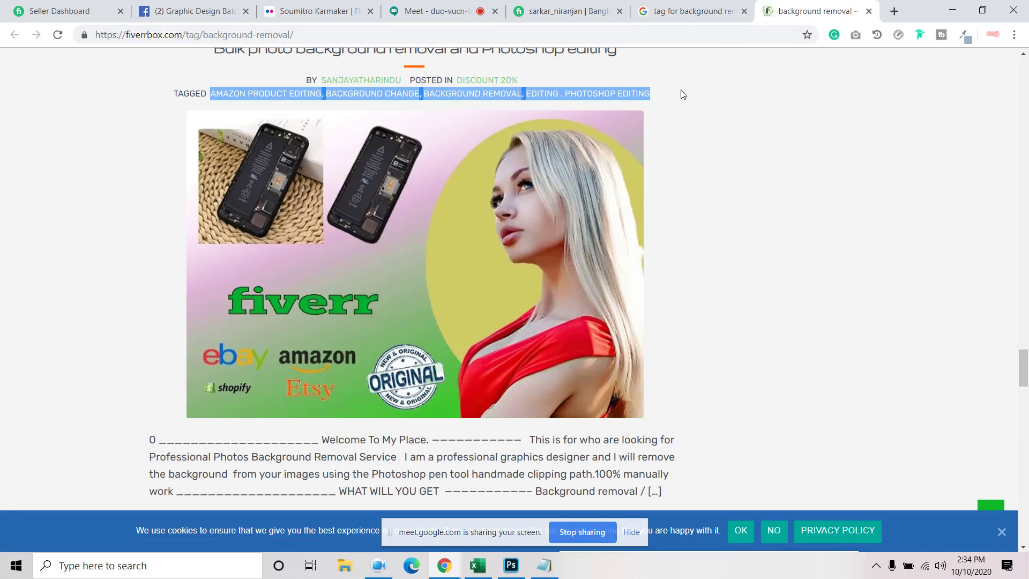
pyautogui.click(545, 566)
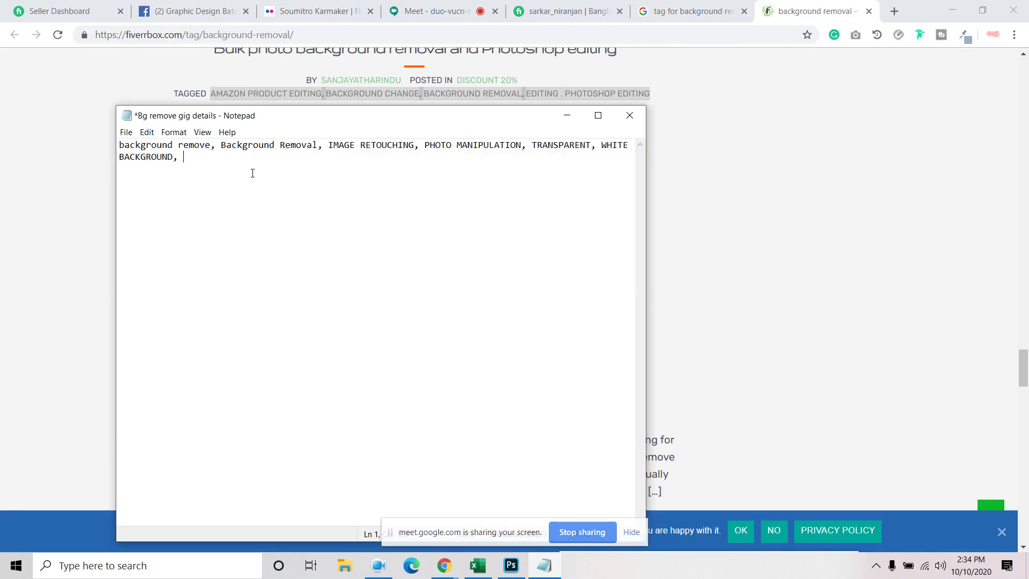
pyautogui.hotkey('ctrl', 'v')
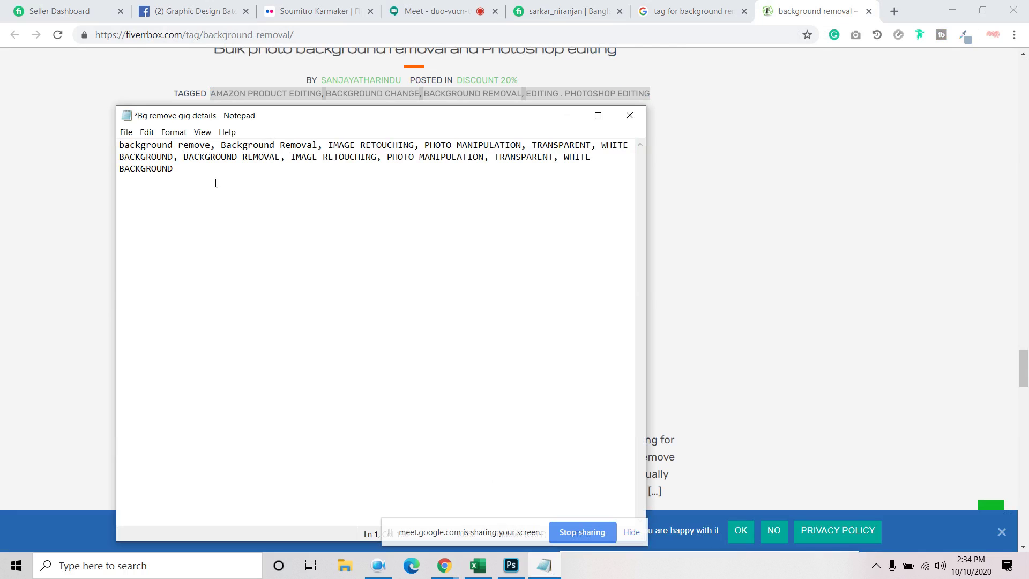
pyautogui.click(568, 11)
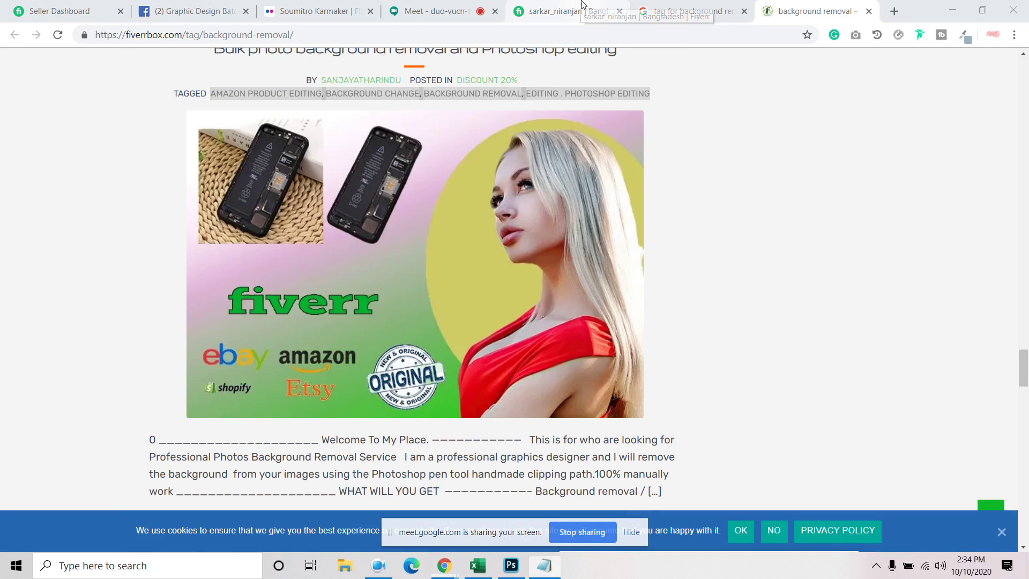
# Search Fiverr for 'background remove' and open the top gig in a new tab
pyautogui.click(245, 68)
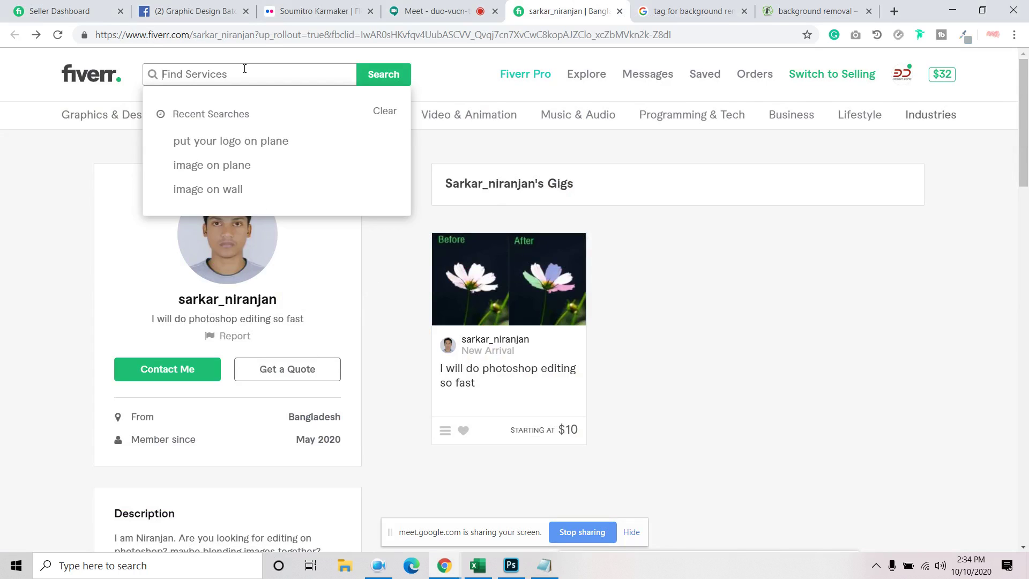
pyautogui.write('background remove')
pyautogui.press('Return')
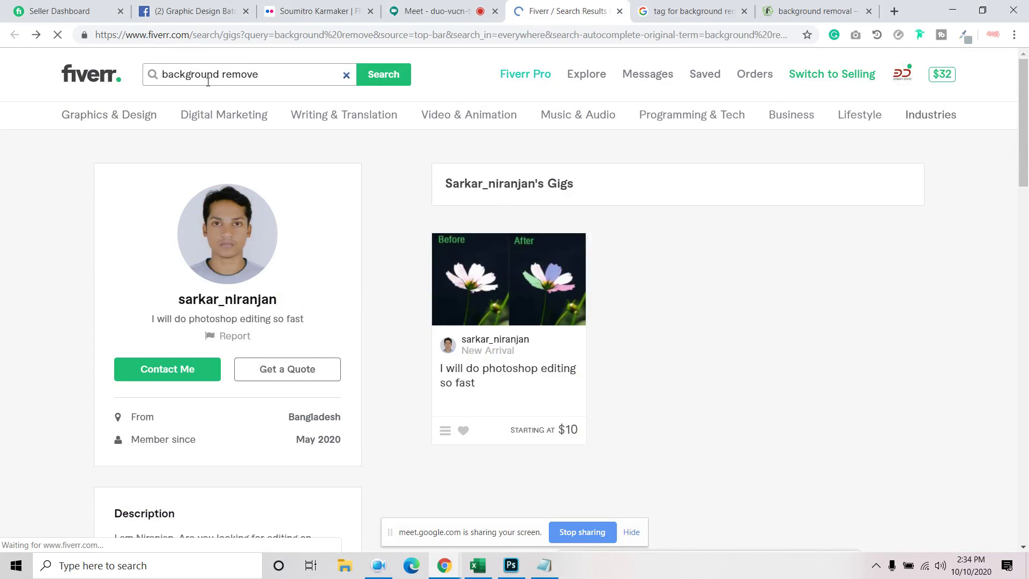
pyautogui.scroll(-3, 67, 319)
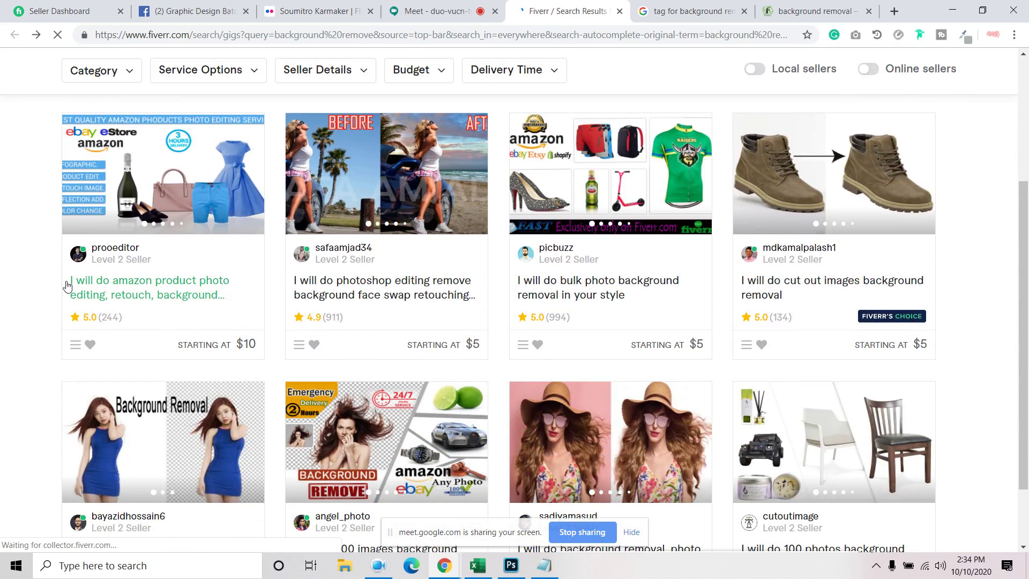
pyautogui.rightClick(148, 297)
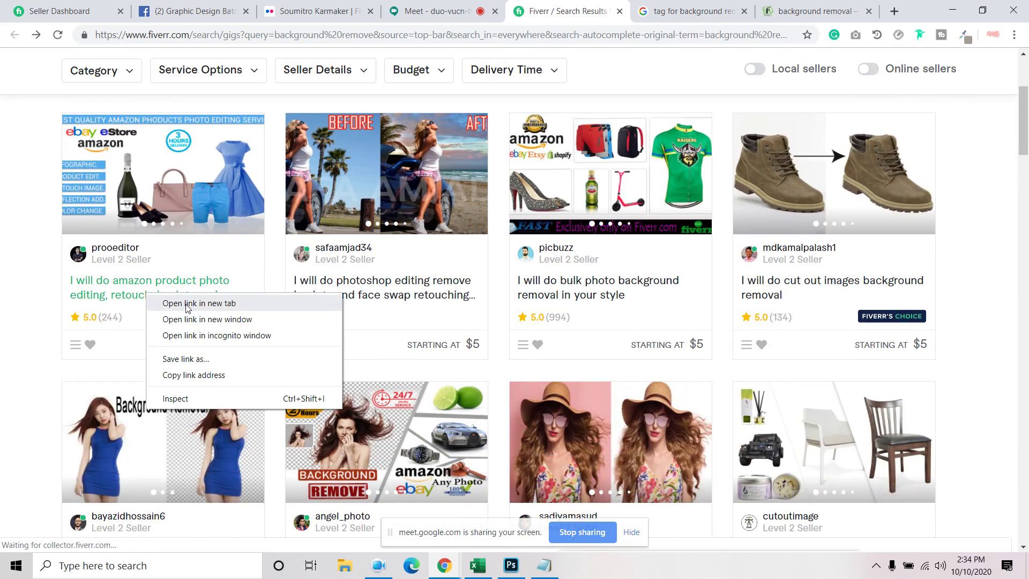
pyautogui.click(189, 304)
pyautogui.click(603, 10)
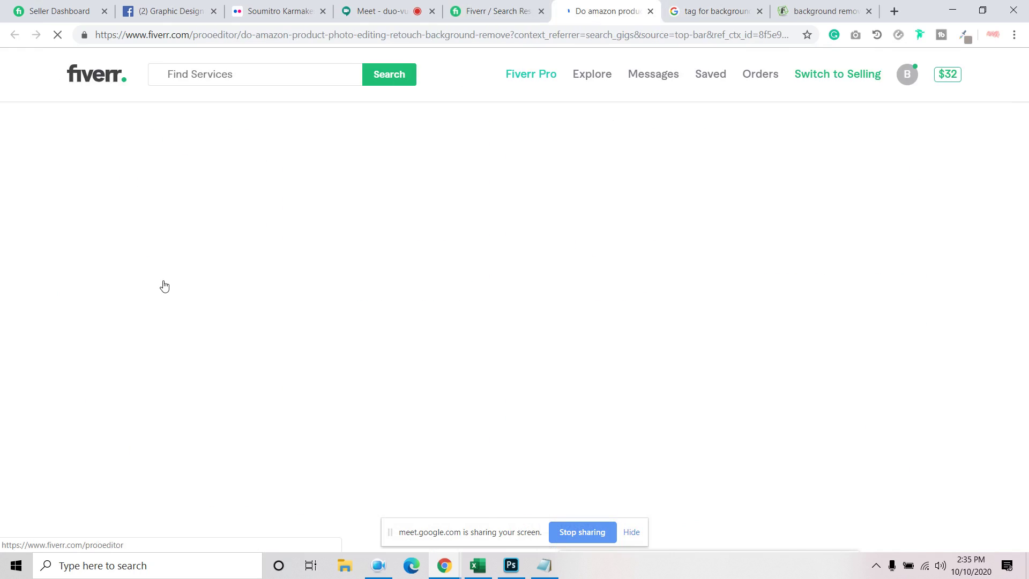
# Copy the gig title 'amazon product photo editing, retouch, background remove' and return to the Notepad tag list
pyautogui.moveTo(94, 223); pyautogui.dragTo(277, 248)
pyautogui.rightClick(278, 247)
pyautogui.click(289, 256)
pyautogui.rightClick(278, 248)
pyautogui.click(292, 257)
pyautogui.scroll(-10, 289, 282)
pyautogui.scroll(-20, 288, 283)
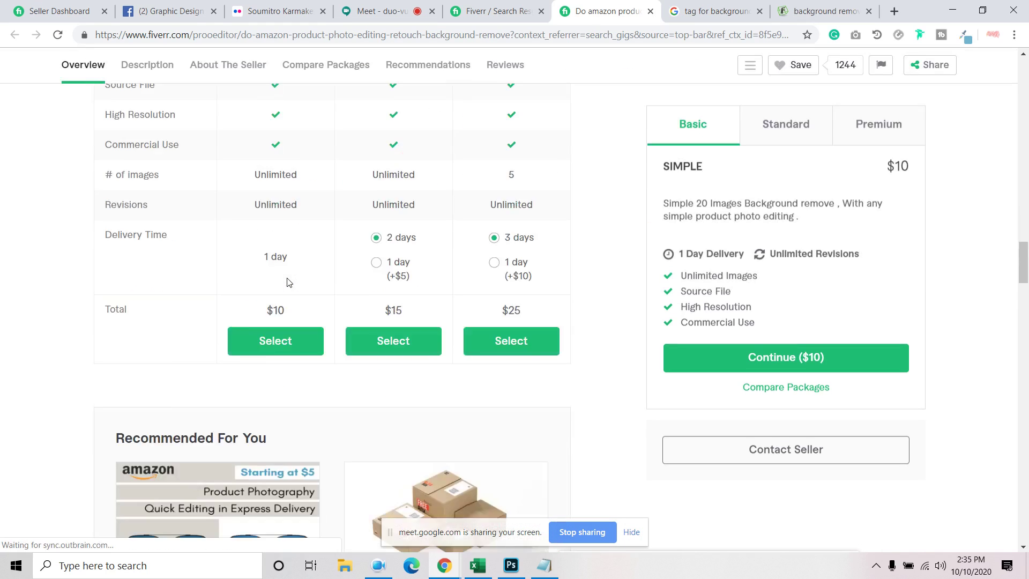
pyautogui.scroll(-15, 289, 283)
pyautogui.scroll(8, 140, 321)
pyautogui.hotkey('alt', 'Tab')
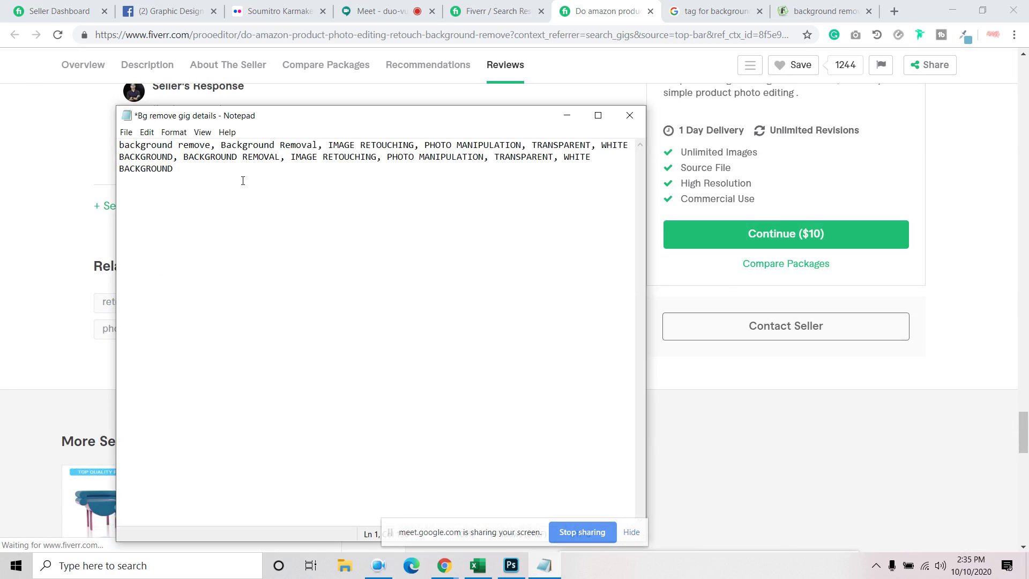
# Paste the gig title into the notes, then copy the gig's Related Tags
pyautogui.hotkey('ctrl', 'v')
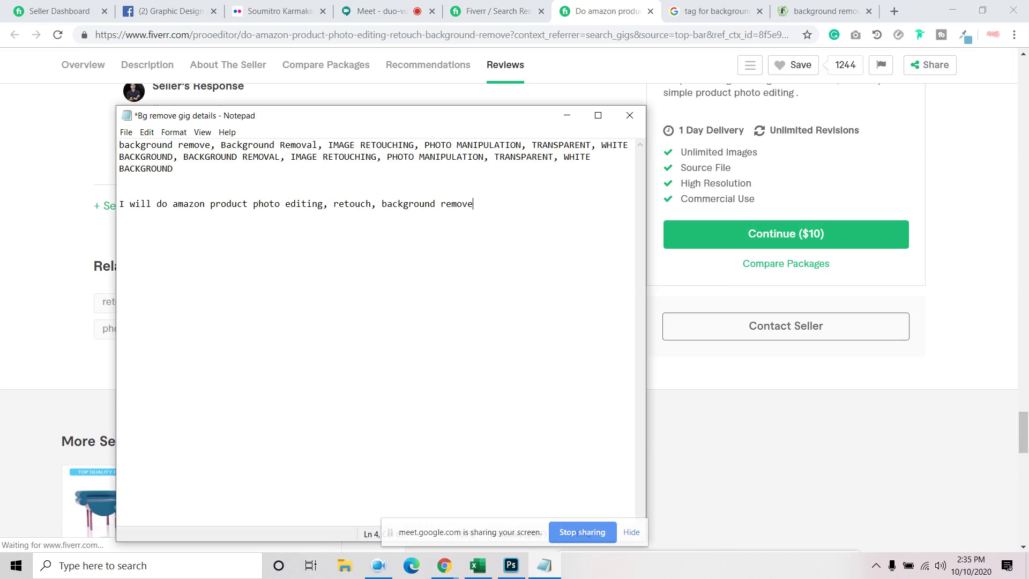
pyautogui.click(599, 18)
pyautogui.scroll(-8, 402, 321)
pyautogui.scroll(6, 365, 334)
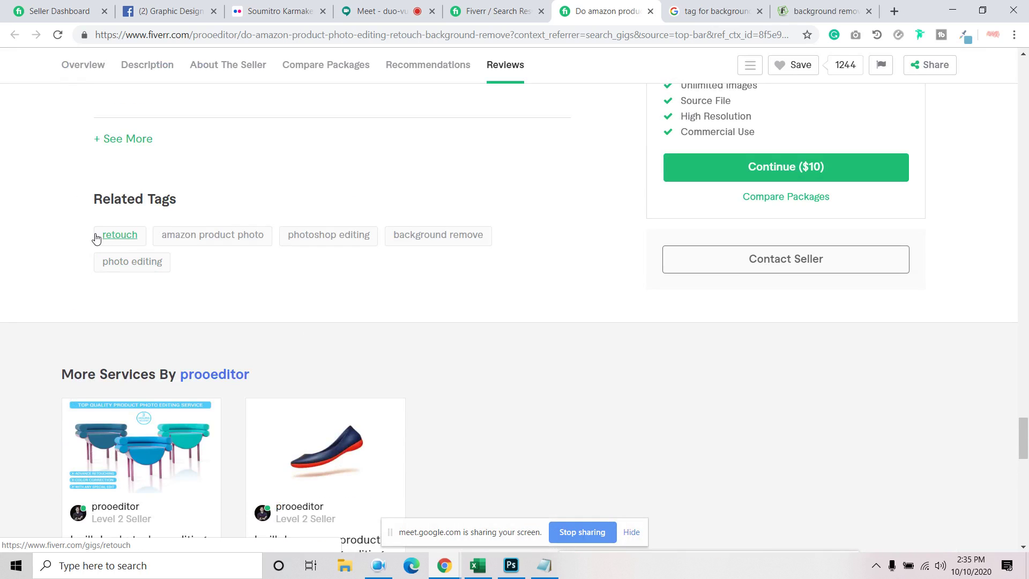
pyautogui.moveTo(92, 238); pyautogui.dragTo(177, 271)
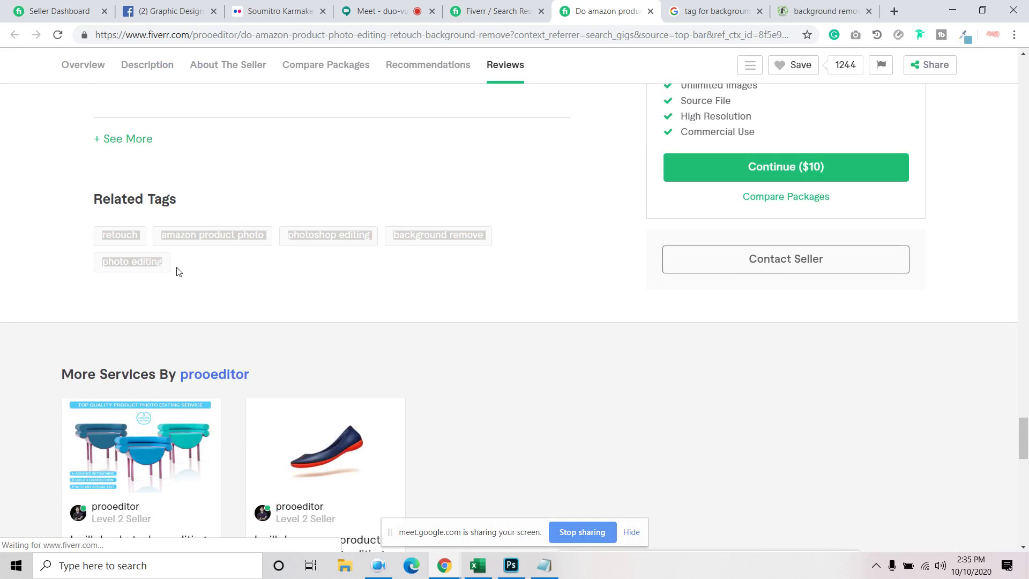
pyautogui.rightClick(151, 262)
pyautogui.click(176, 368)
# Append the Related Tags to the Notepad list and separate the run-together keywords with commas
pyautogui.click(544, 566)
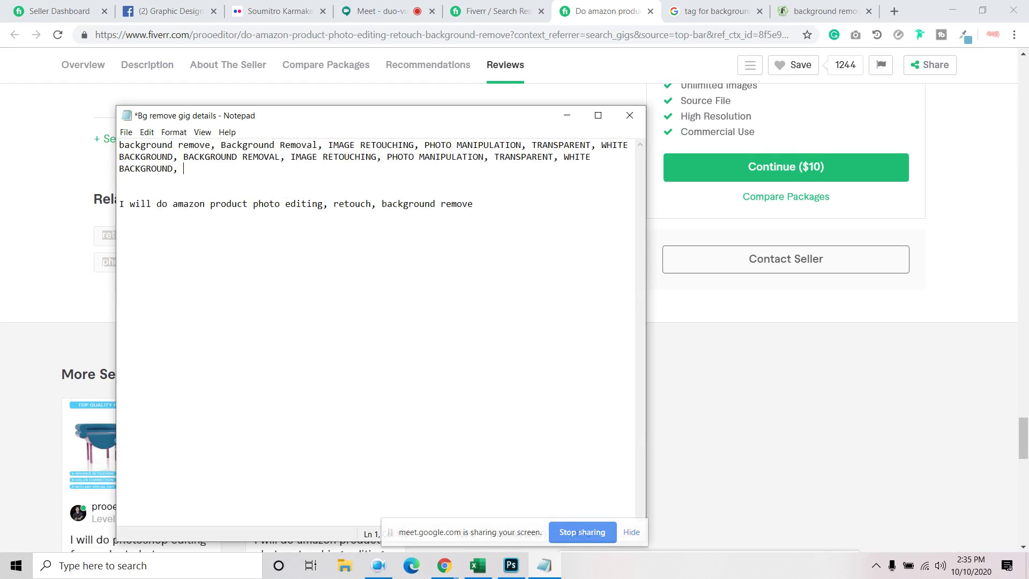
pyautogui.hotkey('ctrl', 'v')
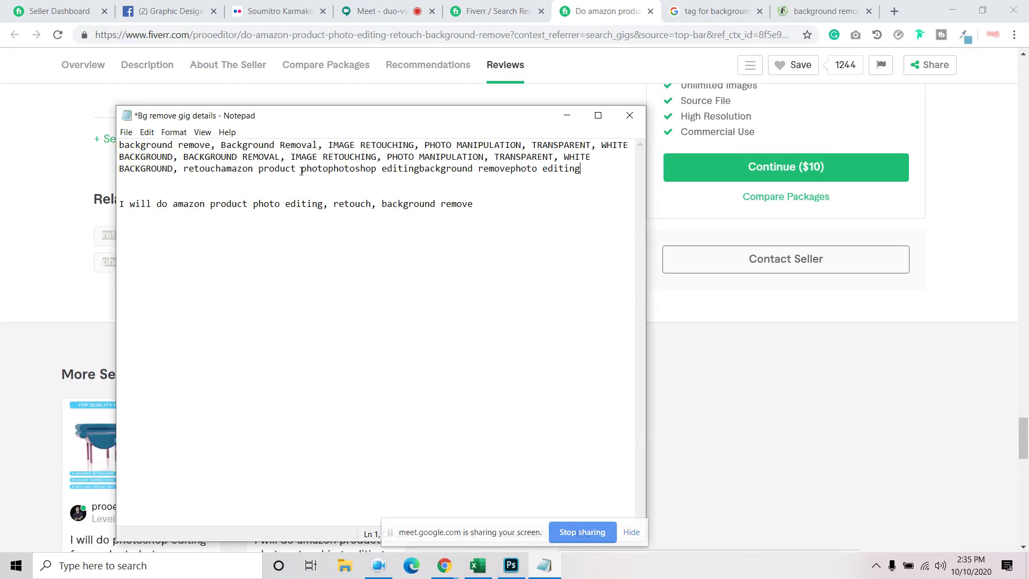
pyautogui.click(221, 169)
pyautogui.write(', ')
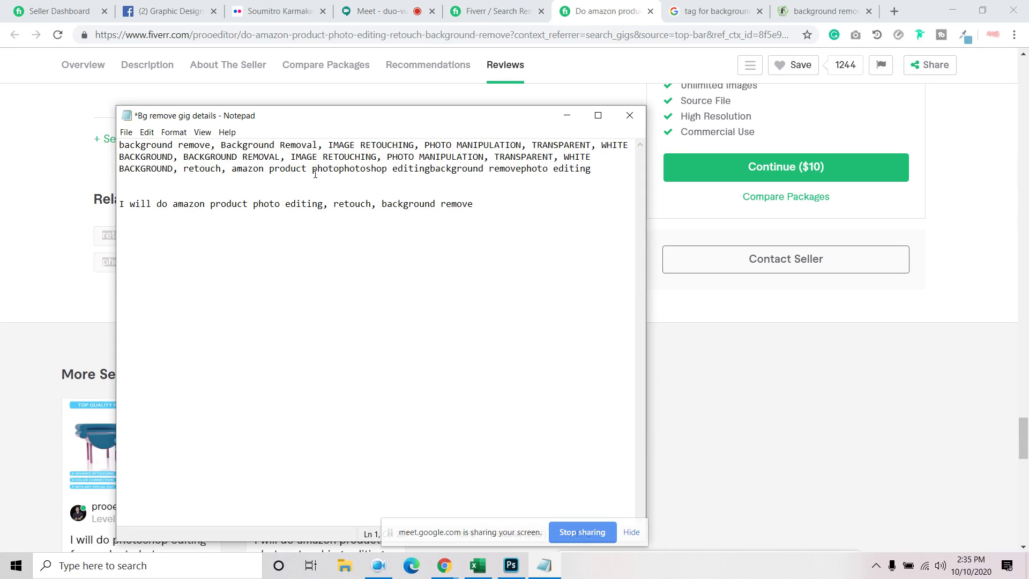
pyautogui.write(',')
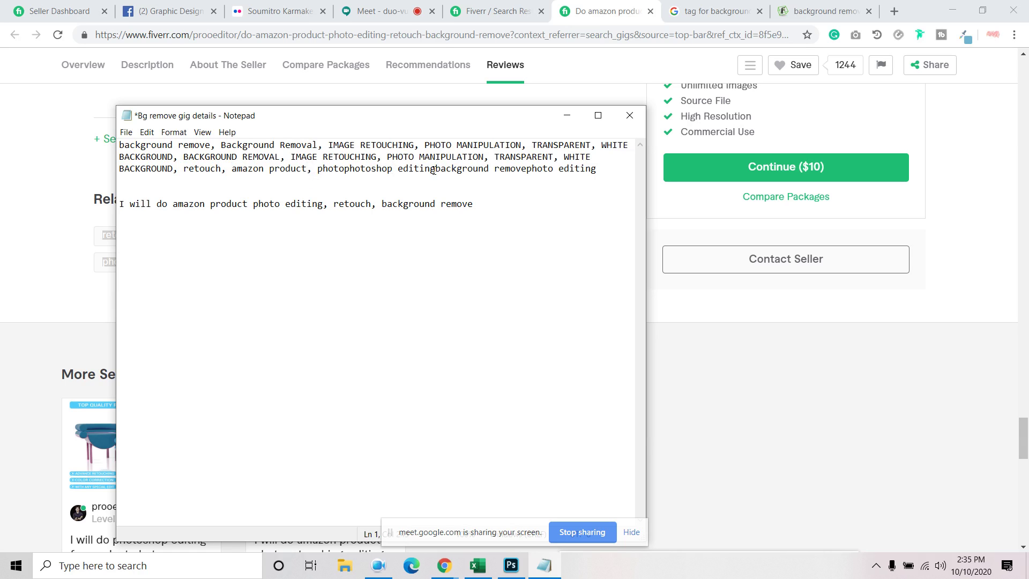
pyautogui.click(434, 169)
pyautogui.write(',')
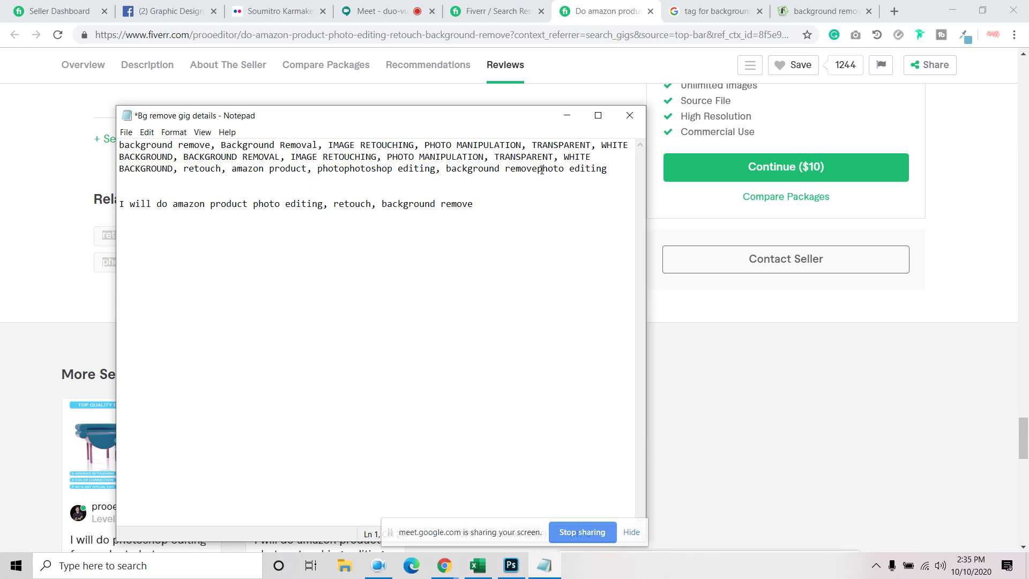
pyautogui.click(537, 172)
pyautogui.write(',')
pyautogui.click(493, 11)
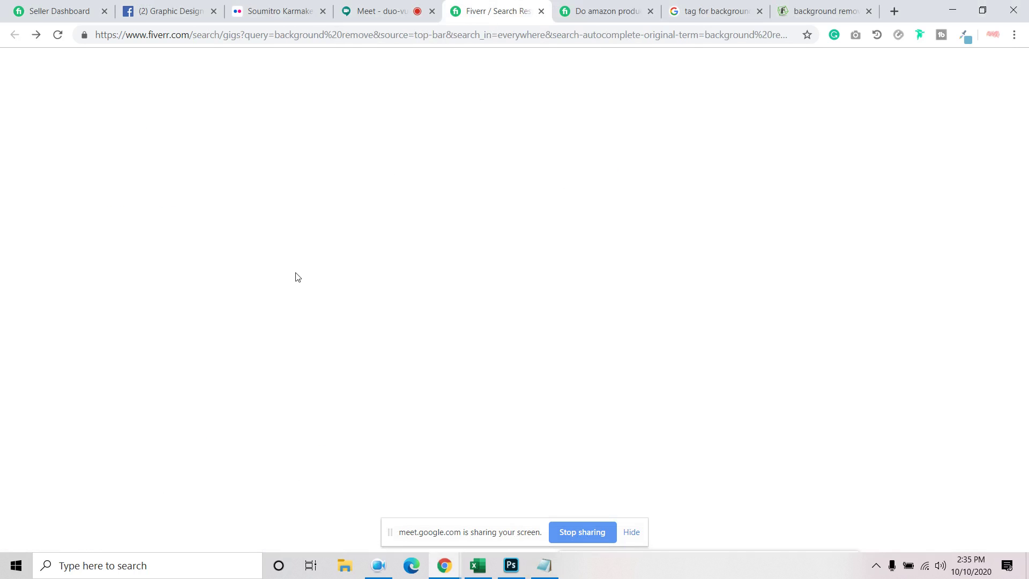
# Copy the title of a competing background-removal gig
pyautogui.click(365, 288)
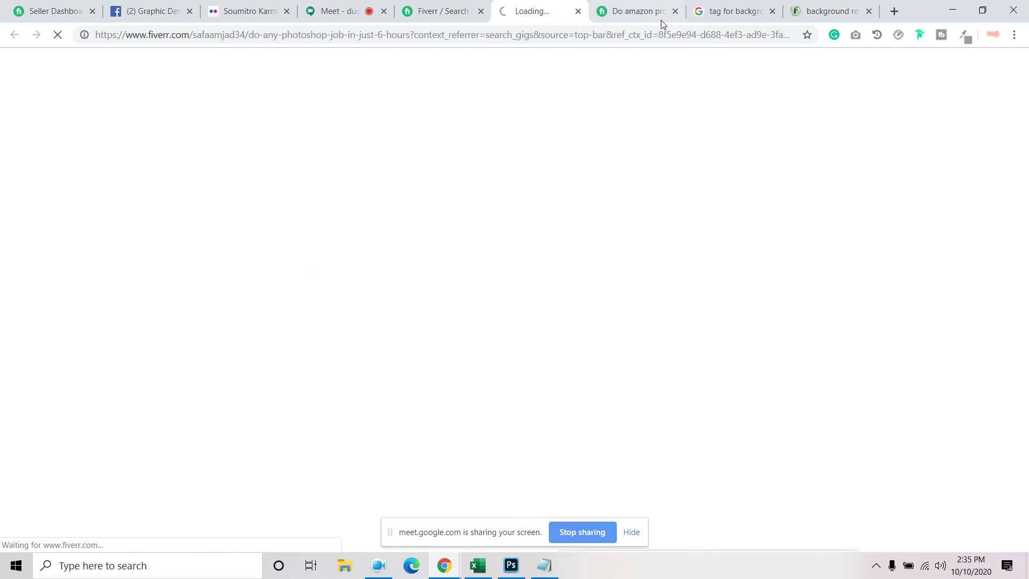
pyautogui.click(675, 11)
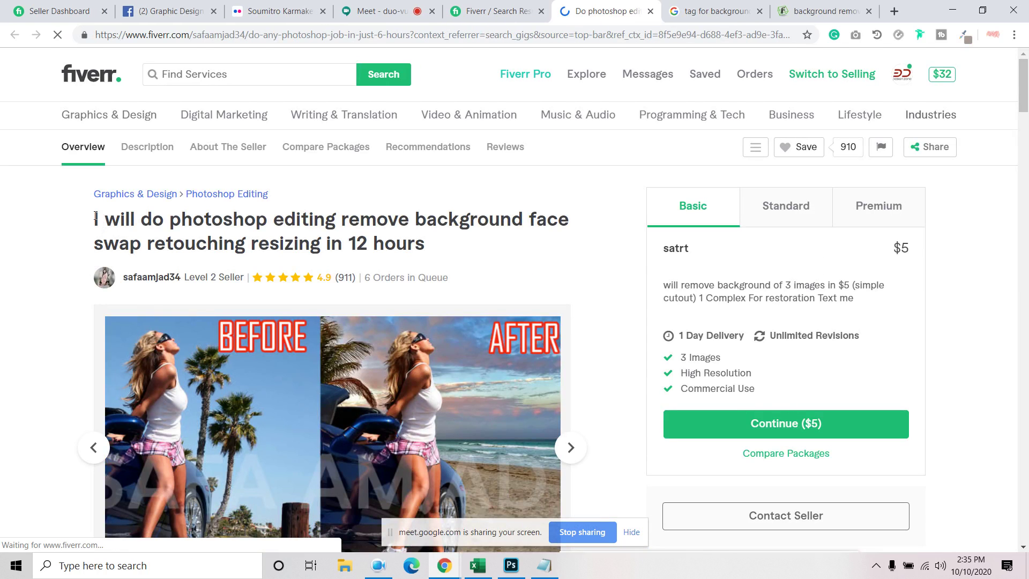
pyautogui.moveTo(359, 255); pyautogui.dragTo(451, 255)
pyautogui.rightClick(409, 243)
pyautogui.click(434, 259)
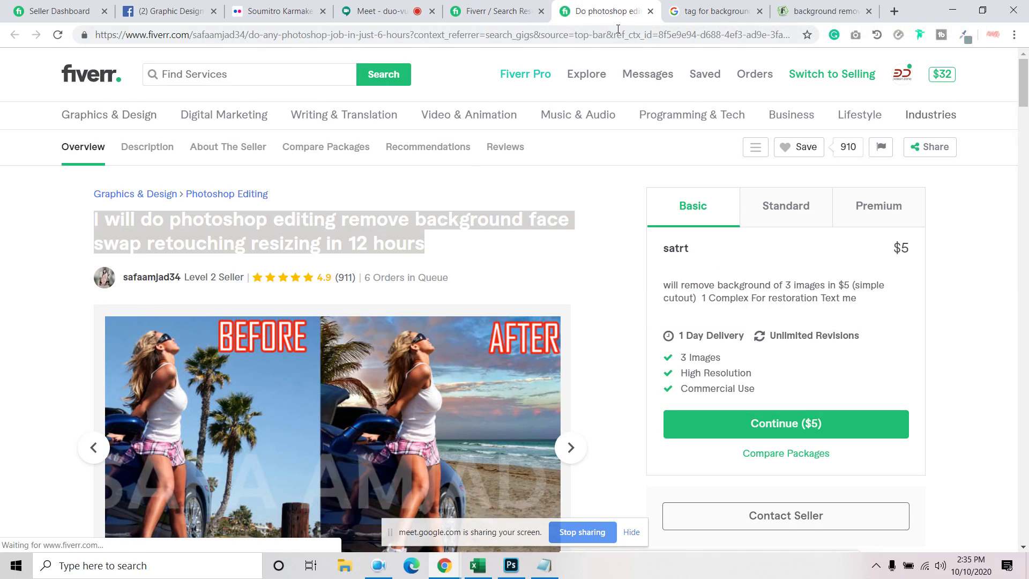
pyautogui.click(650, 11)
# Paste 'photoshop editing remove background face swap retouching resizing in 12 hours' into the notes and save
pyautogui.click(544, 565)
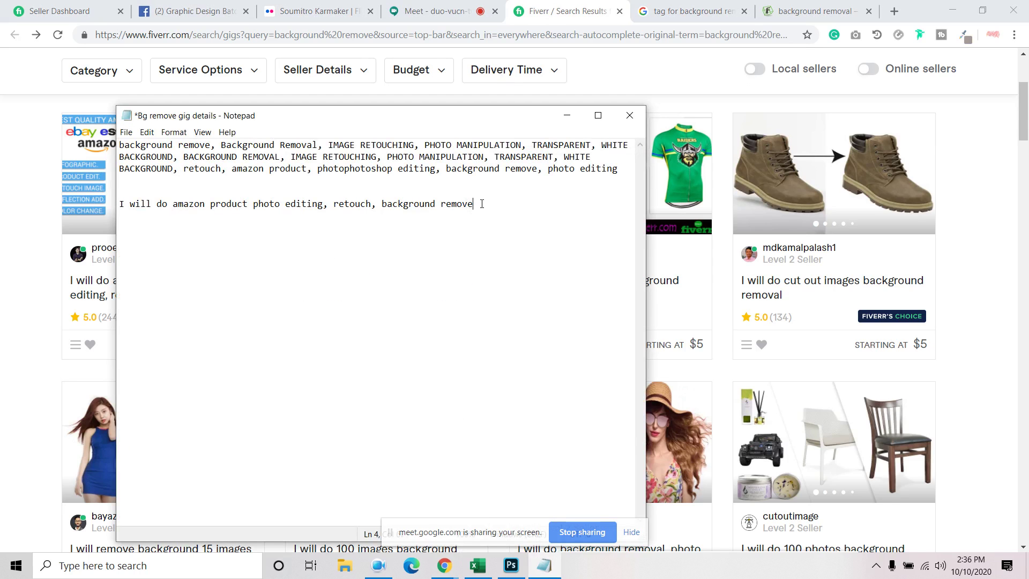
pyautogui.hotkey('ctrl', 'v')
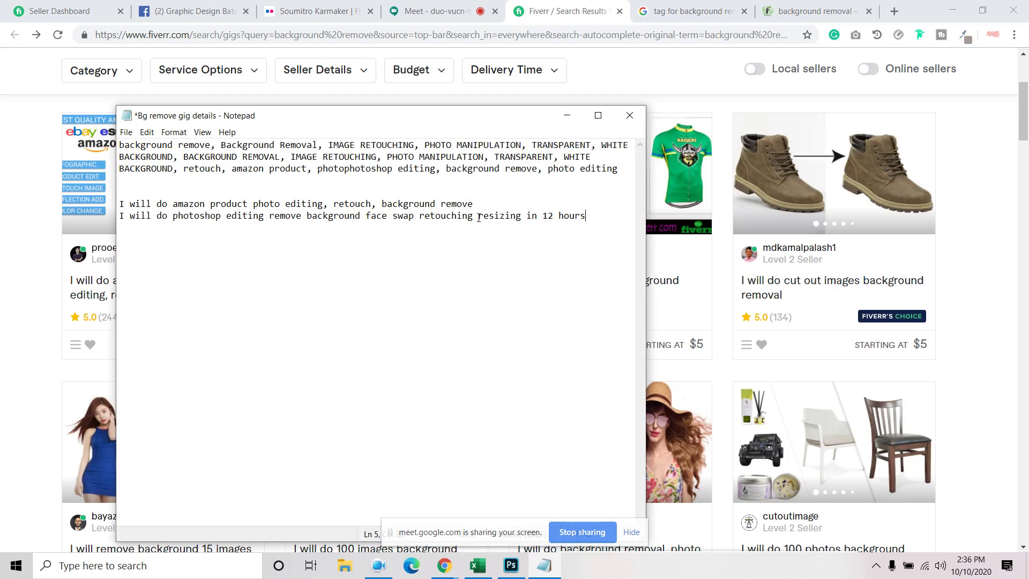
pyautogui.click(126, 132)
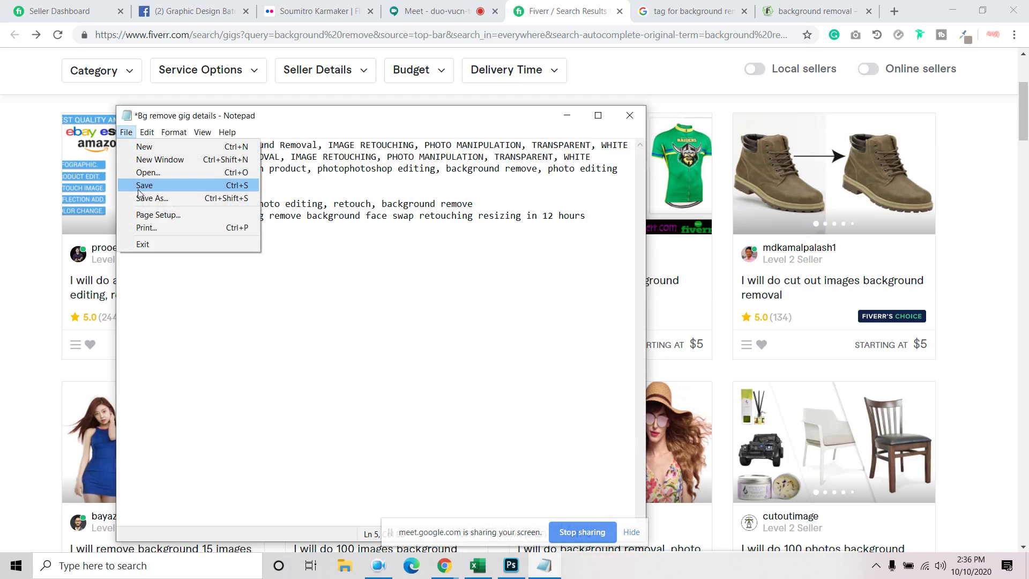
pyautogui.click(149, 189)
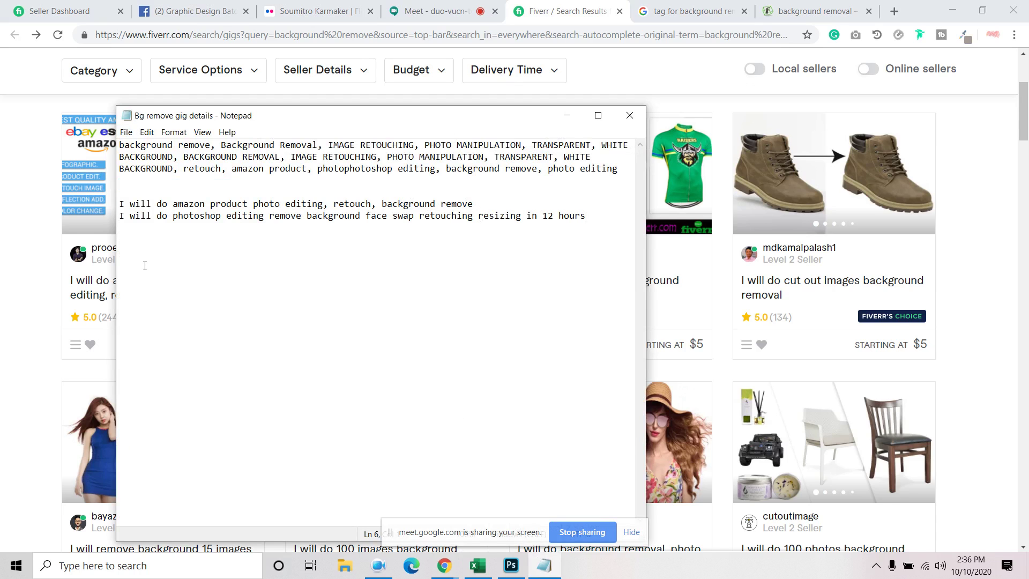
pyautogui.press('Return')
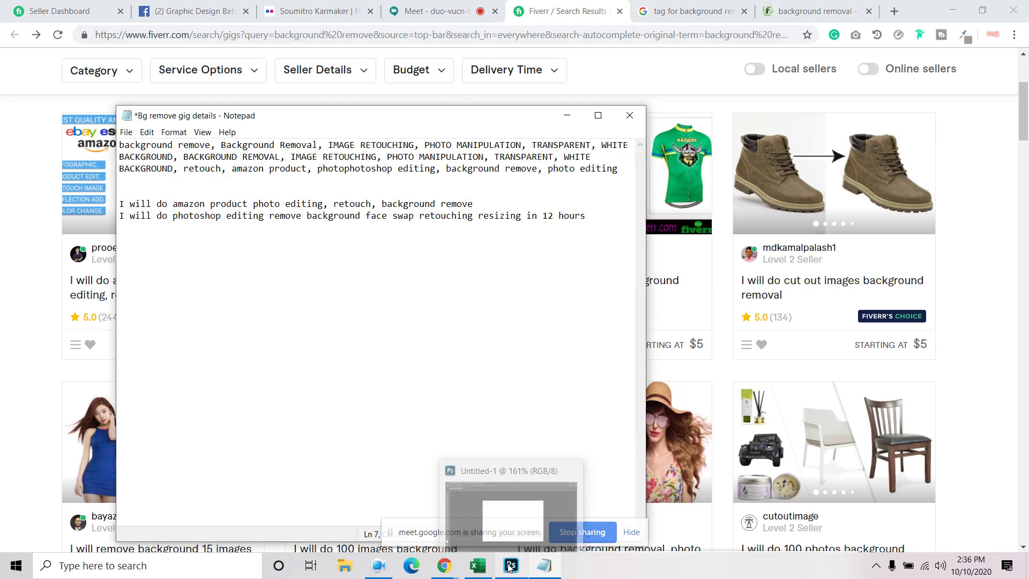
# Go to cleanpng.com in a new tab and search for 'bag'
pyautogui.click(894, 11)
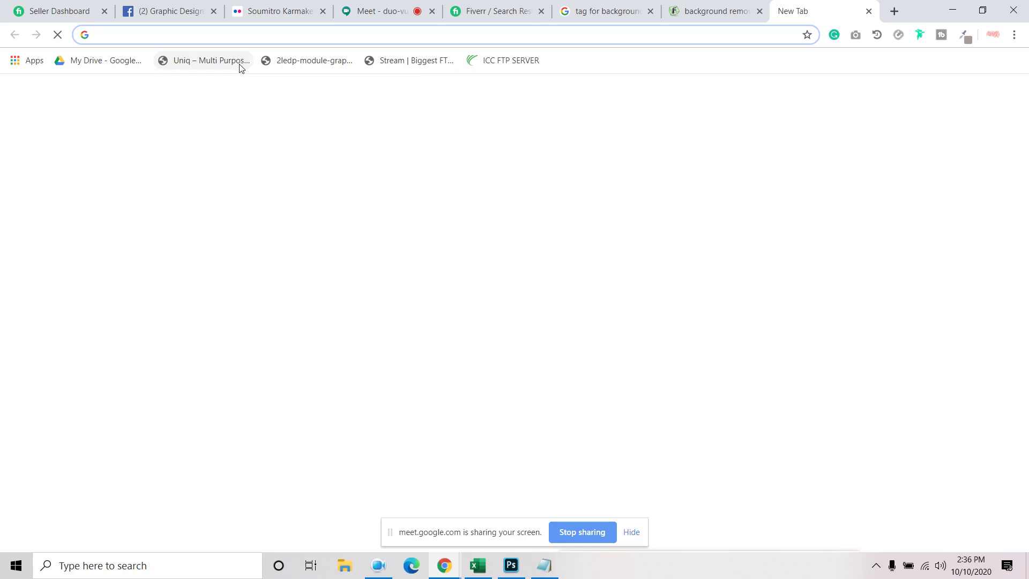
pyautogui.write('cl')
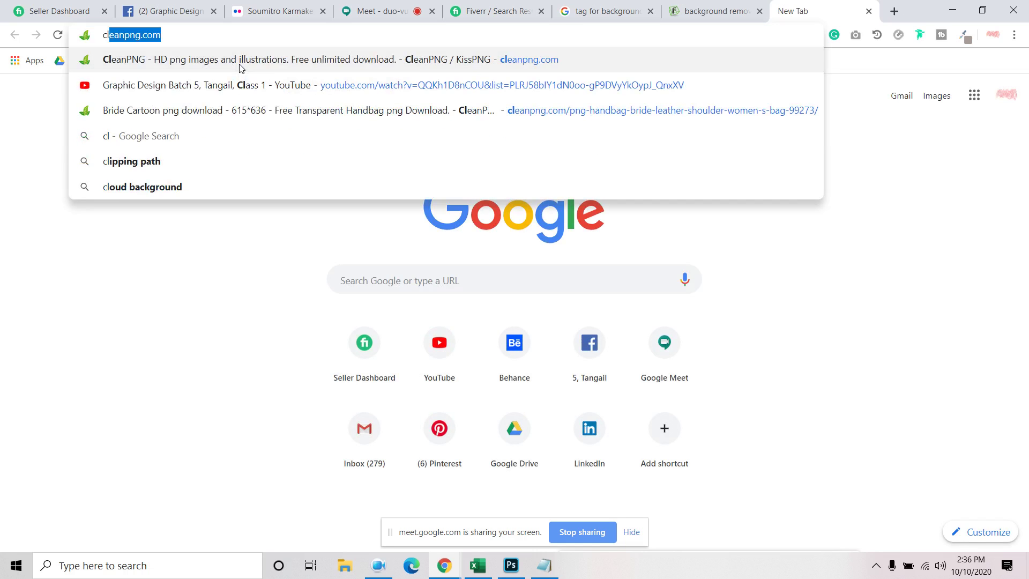
pyautogui.press('Return')
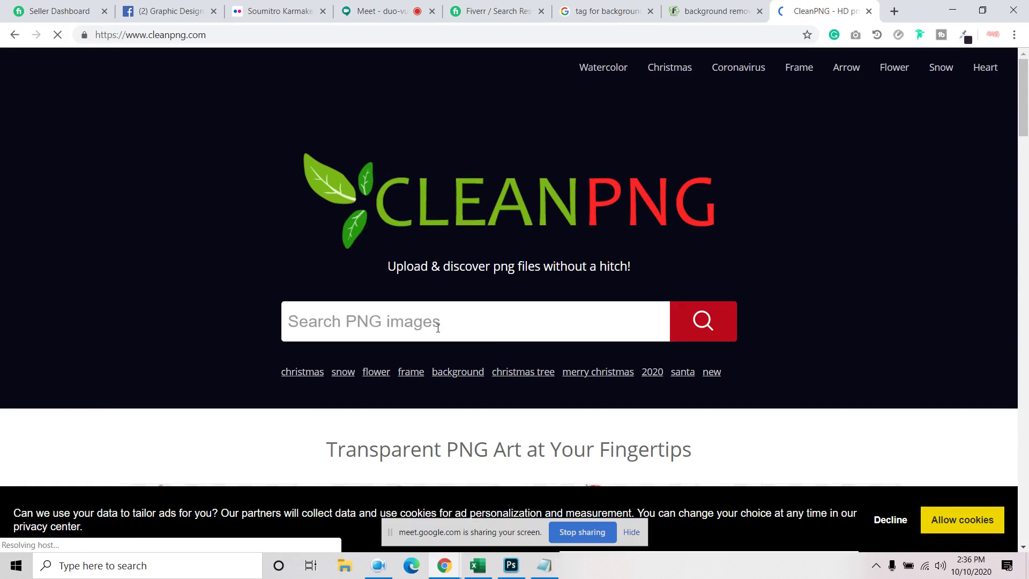
pyautogui.click(437, 325)
pyautogui.write('bag')
pyautogui.press('Return')
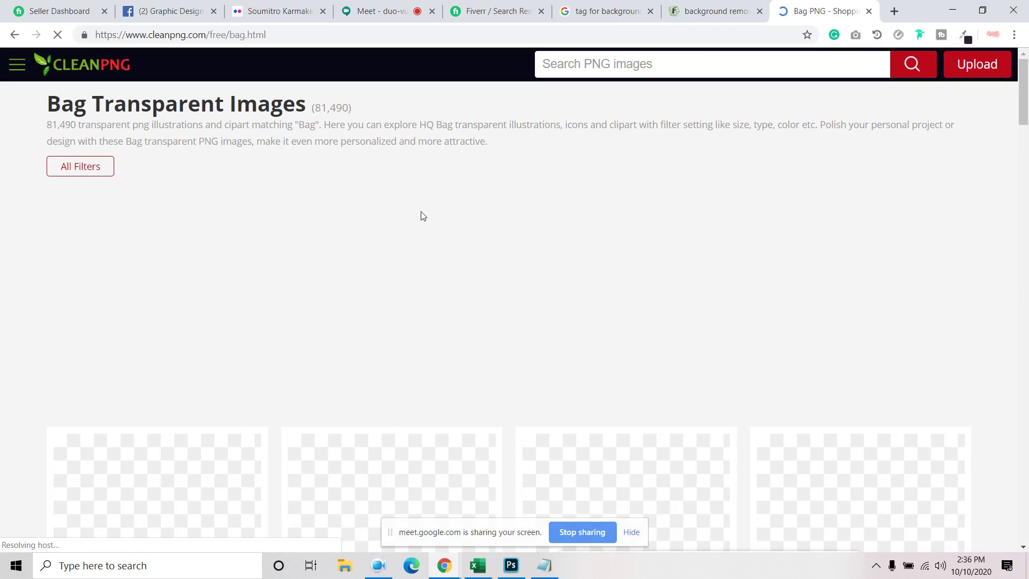
# Open the red handbag PNG in a new tab and search CleanPNG for watch images
pyautogui.scroll(-20, 246, 201)
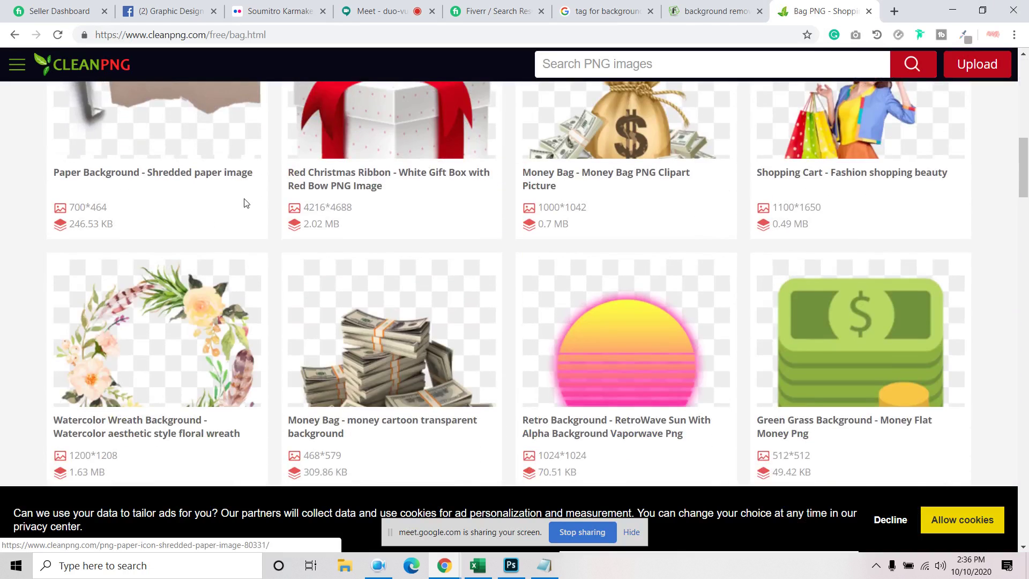
pyautogui.scroll(-18, 245, 204)
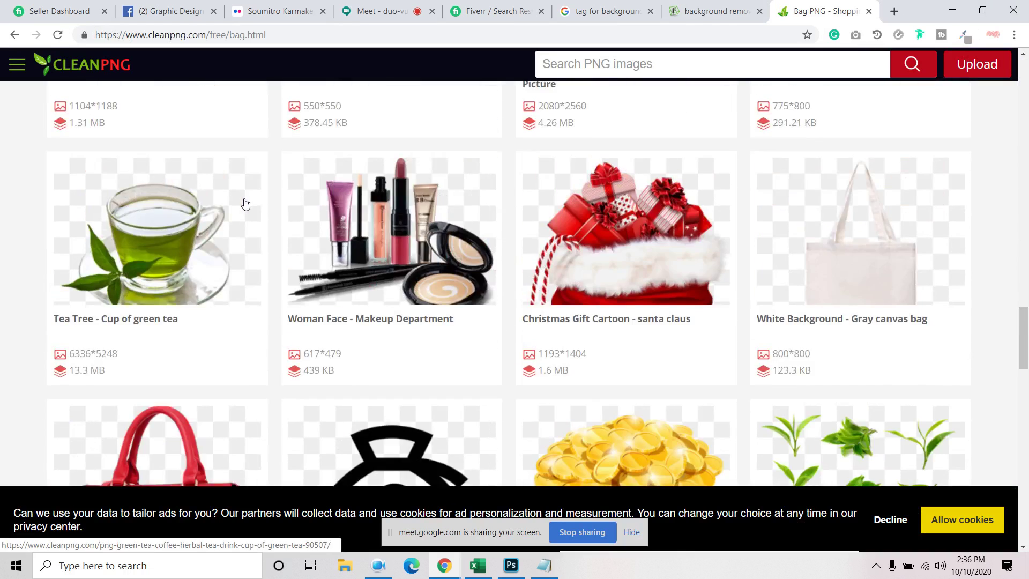
pyautogui.rightClick(167, 164)
pyautogui.click(198, 171)
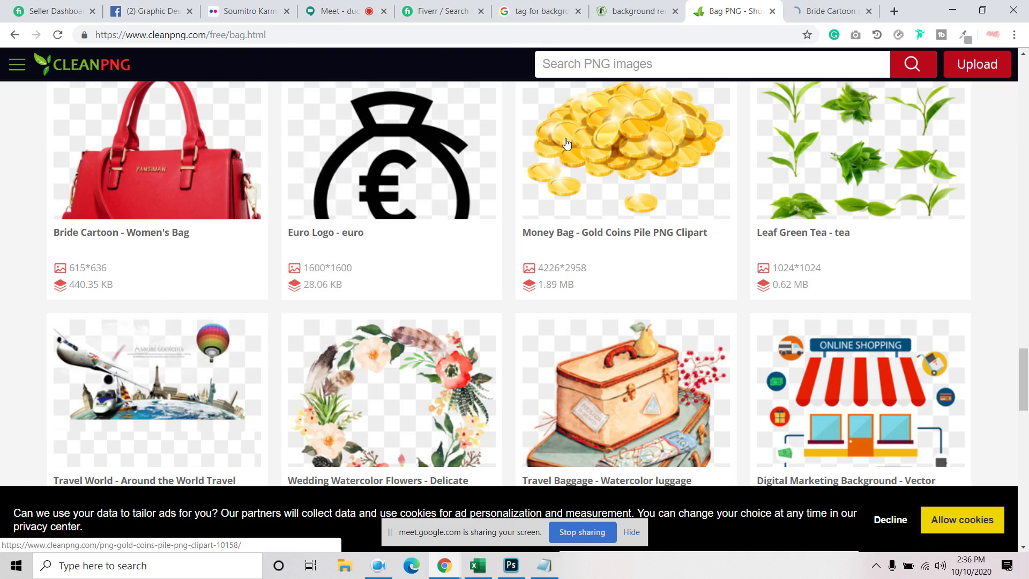
pyautogui.scroll(-15, 521, 231)
pyautogui.scroll(-1, 522, 231)
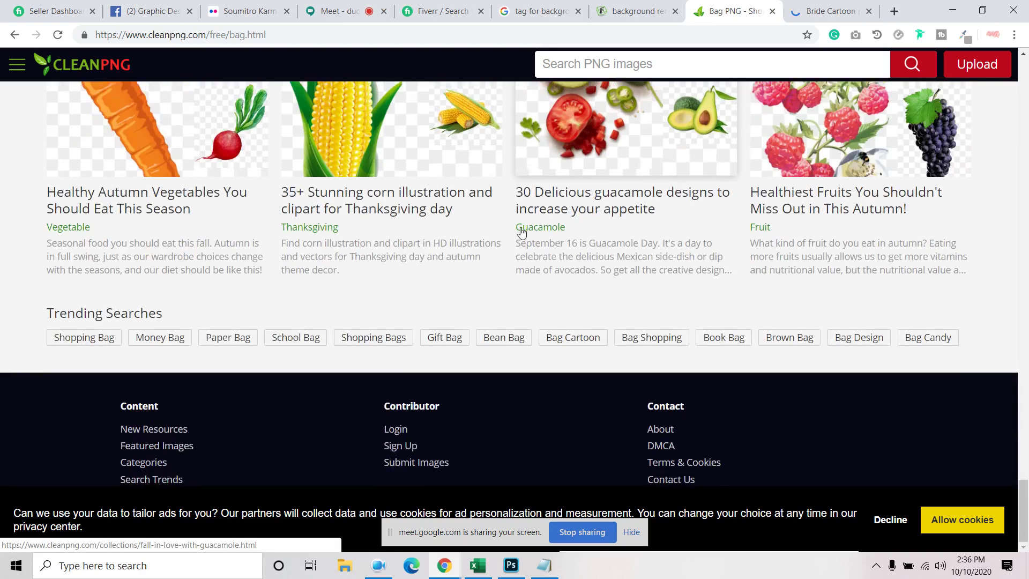
pyautogui.scroll(3, 632, 68)
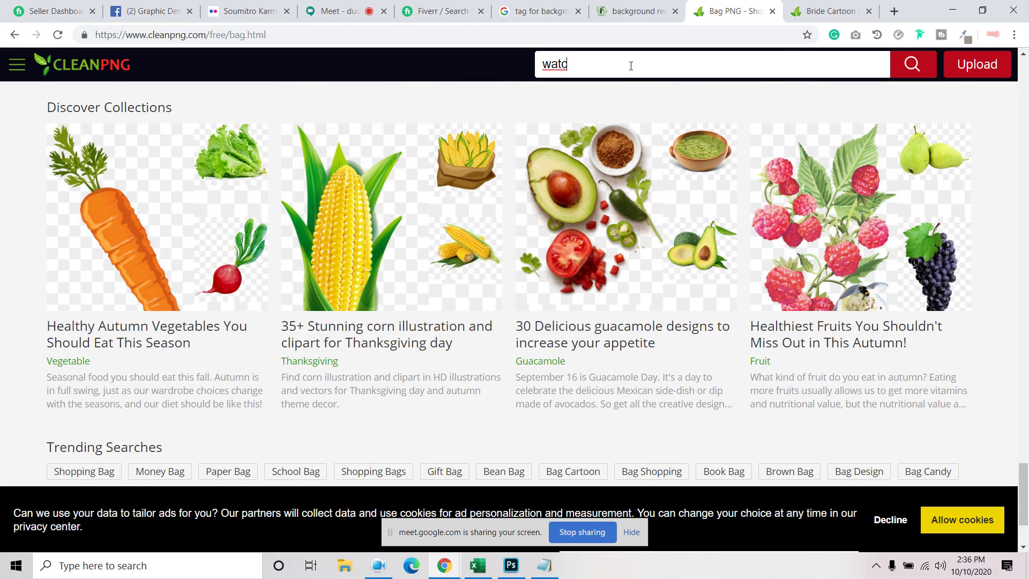
pyautogui.write('h')
pyautogui.press('Return')
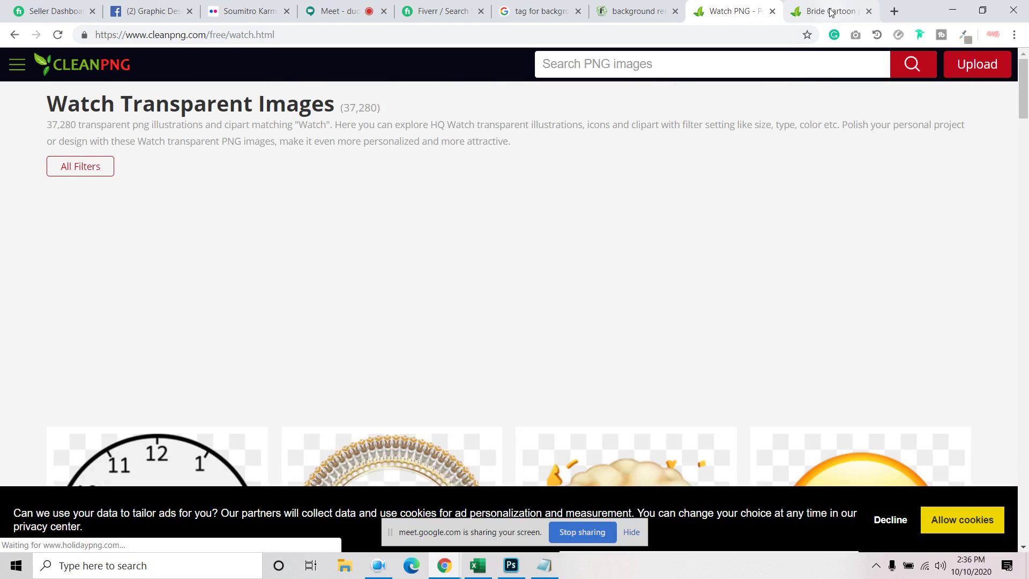
# Start the free download of the red handbag PNG (615×636, 440.35 KB)
pyautogui.click(829, 12)
pyautogui.scroll(-8, 482, 232)
pyautogui.click(259, 164)
pyautogui.scroll(-5, 295, 367)
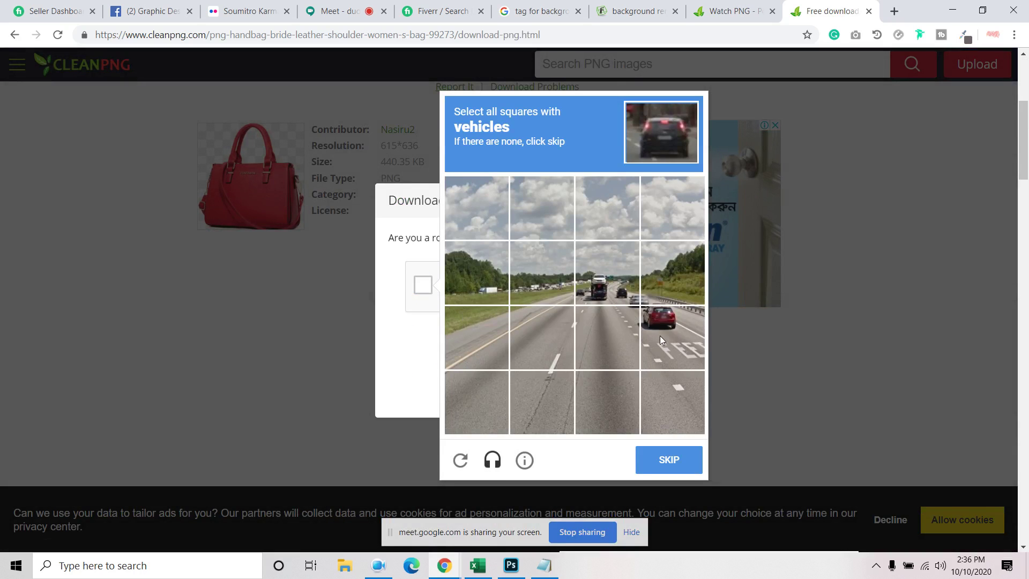
# Pass the reCAPTCHA by selecting the vehicle tiles, then the traffic-light tiles
pyautogui.click(660, 335)
pyautogui.click(659, 281)
pyautogui.click(607, 299)
pyautogui.click(674, 461)
pyautogui.click(541, 272)
pyautogui.click(542, 209)
pyautogui.click(664, 458)
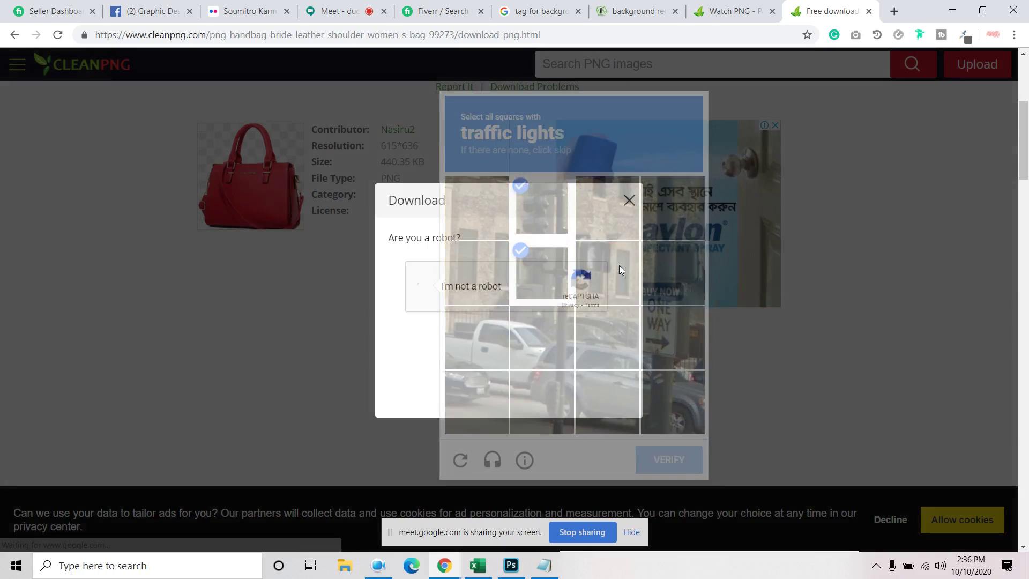
# Confirm the handbag PNG downloaded and go back to the watch PNG results
pyautogui.scroll(-10, 583, 384)
pyautogui.scroll(-10, 583, 384)
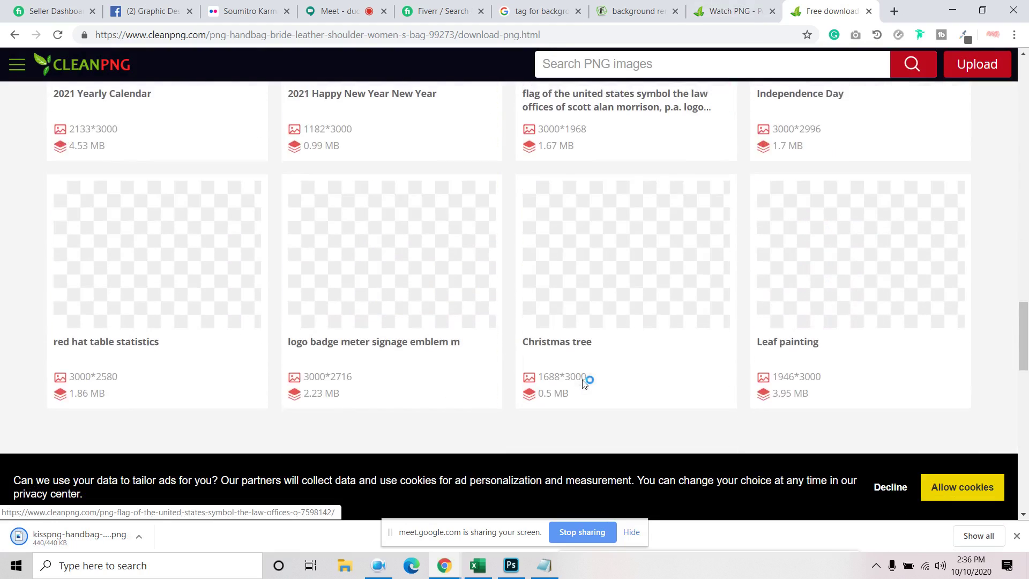
pyautogui.scroll(-5, 583, 385)
pyautogui.scroll(15, 583, 385)
pyautogui.scroll(10, 584, 385)
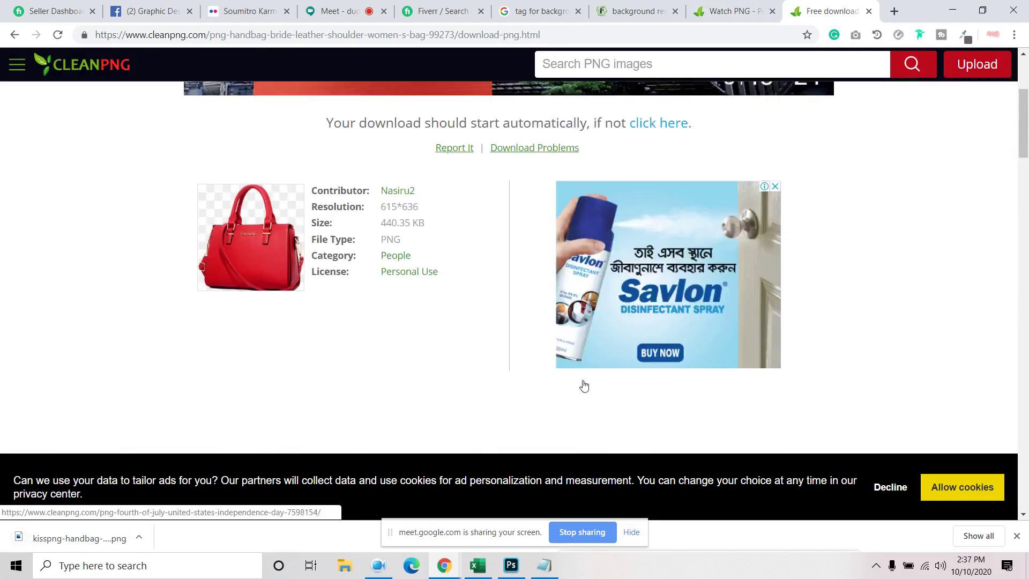
pyautogui.click(734, 11)
# Open the Gear Background smartwatch PNG in a new tab and search for makeup images
pyautogui.scroll(-15, 579, 268)
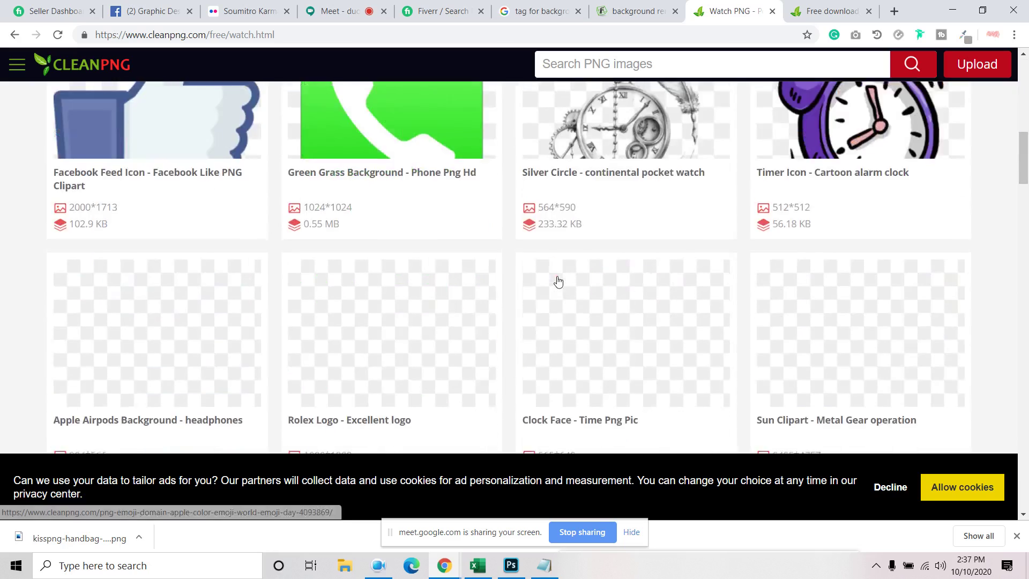
pyautogui.scroll(8, 558, 275)
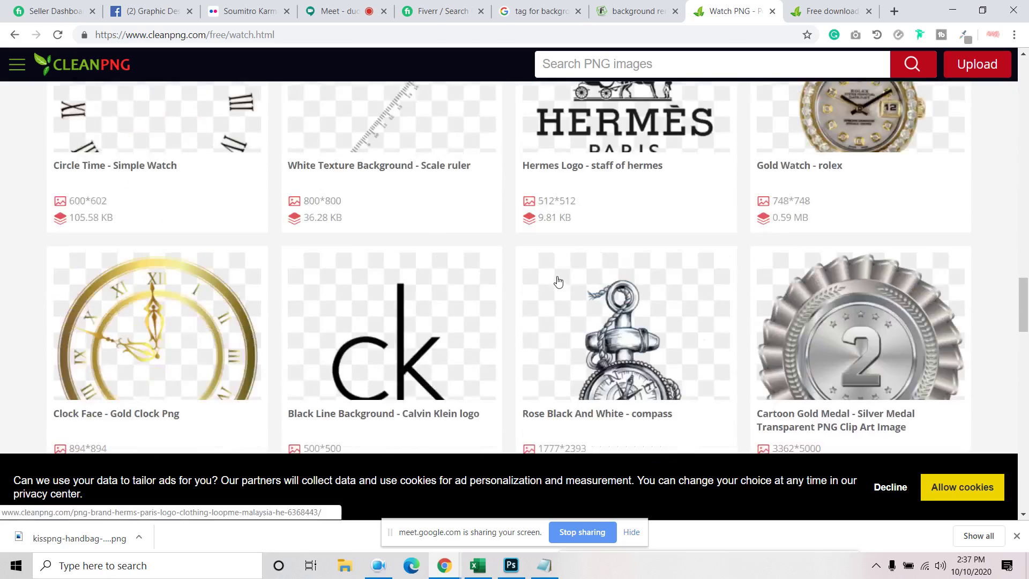
pyautogui.scroll(-15, 558, 278)
pyautogui.scroll(4, 561, 280)
pyautogui.rightClick(607, 167)
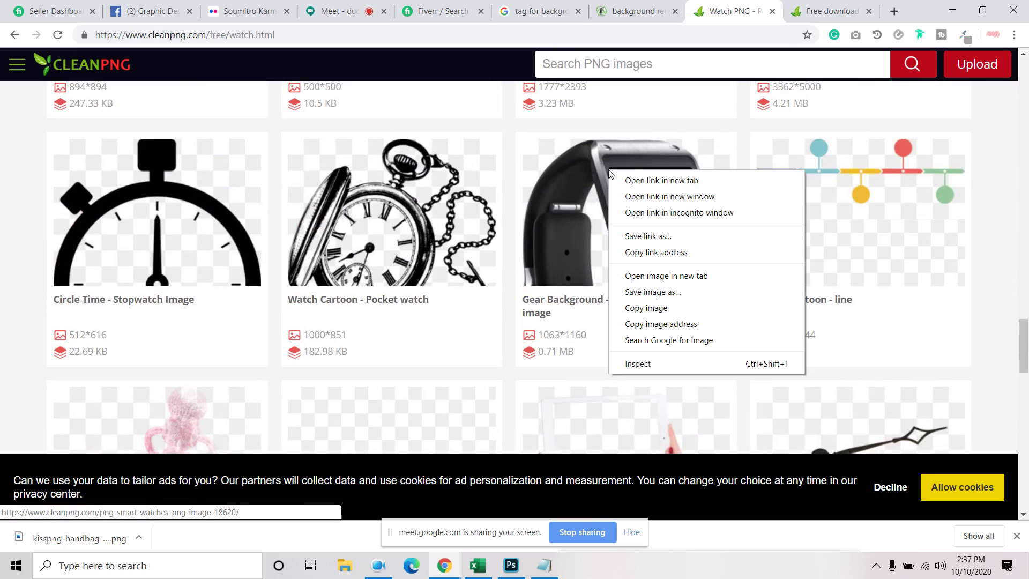
pyautogui.click(648, 182)
pyautogui.scroll(-6, 600, 87)
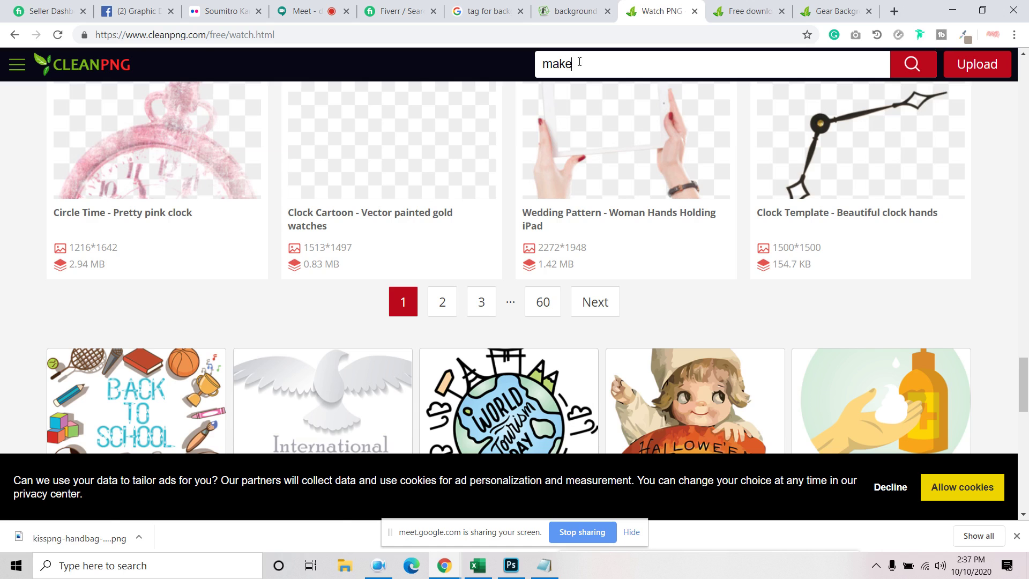
pyautogui.write('up')
pyautogui.press('Return')
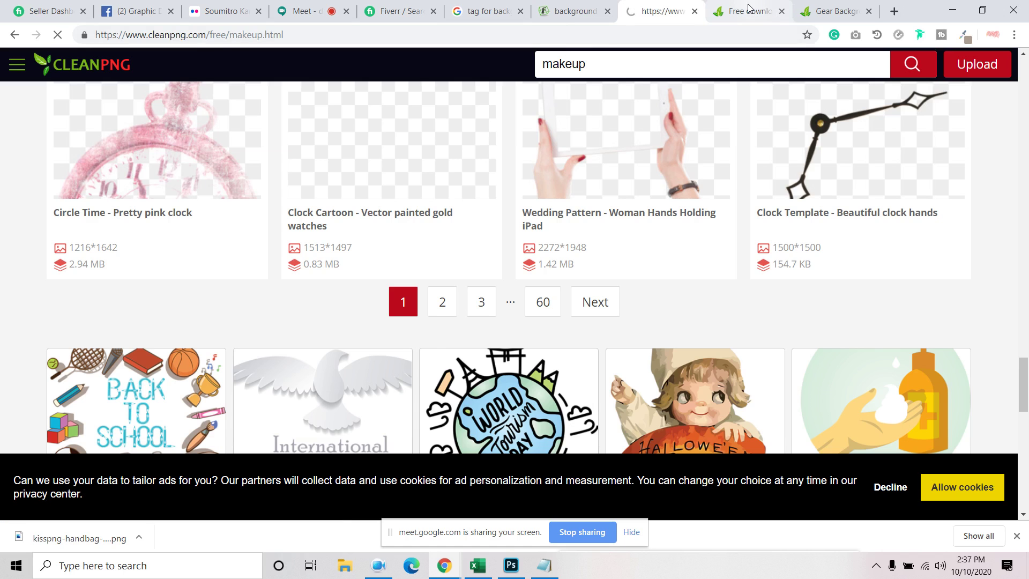
# Close the handbag page and download the smartwatch PNG (1063×1160, 0.71 MB)
pyautogui.click(753, 14)
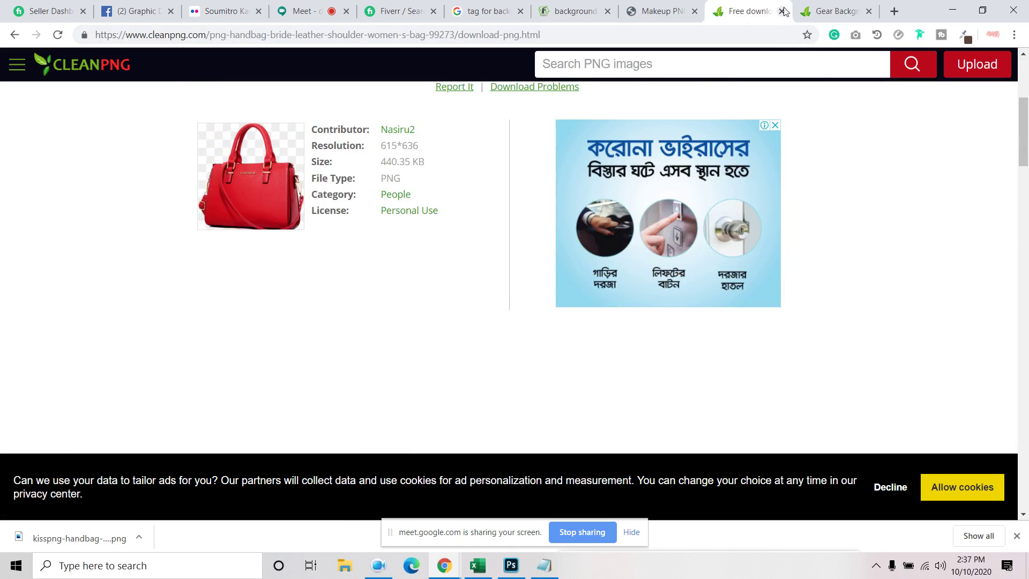
pyautogui.click(784, 11)
pyautogui.scroll(-10, 776, 214)
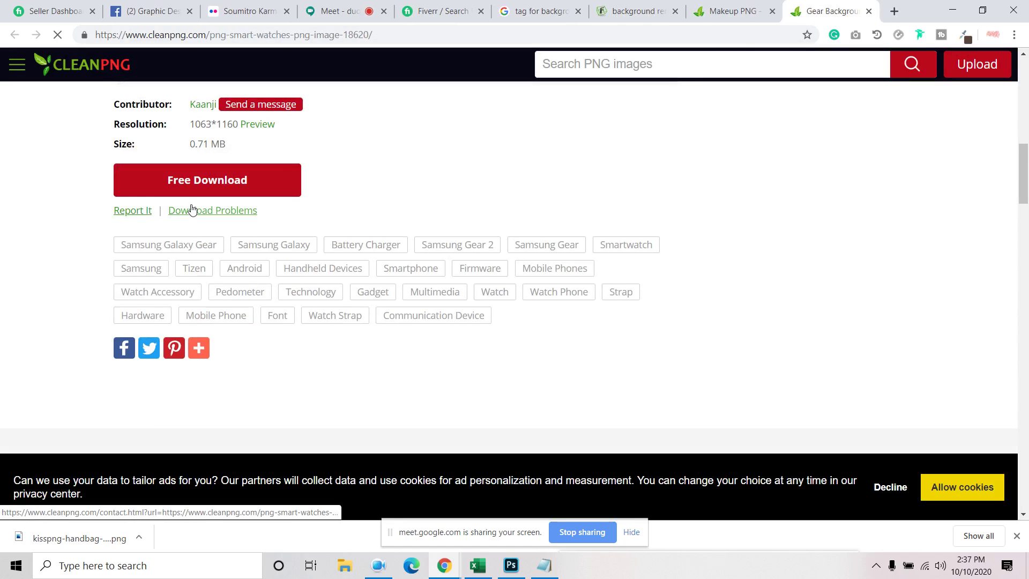
pyautogui.click(200, 195)
pyautogui.scroll(-6, 477, 359)
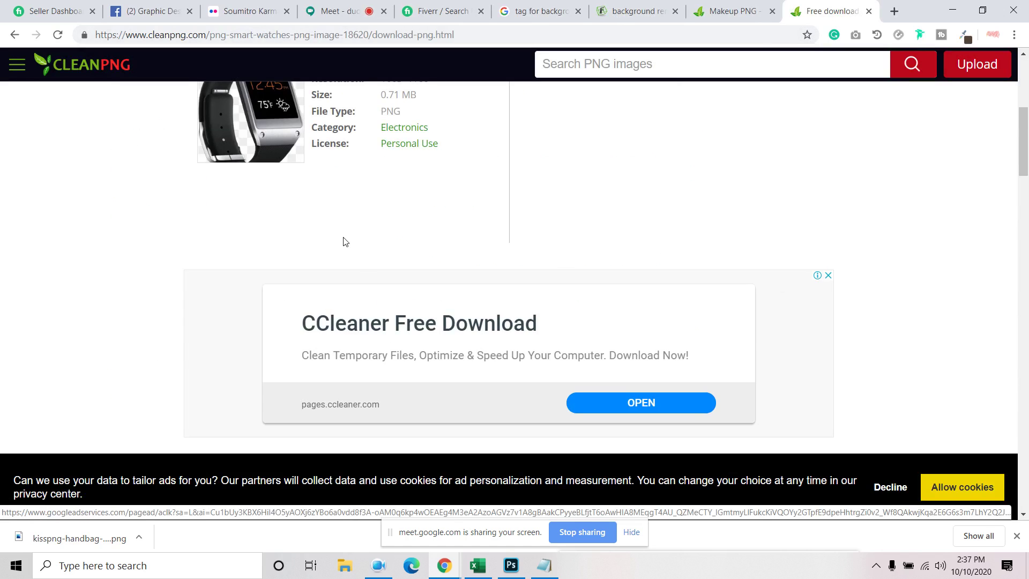
pyautogui.scroll(5, 361, 266)
pyautogui.scroll(-15, 361, 267)
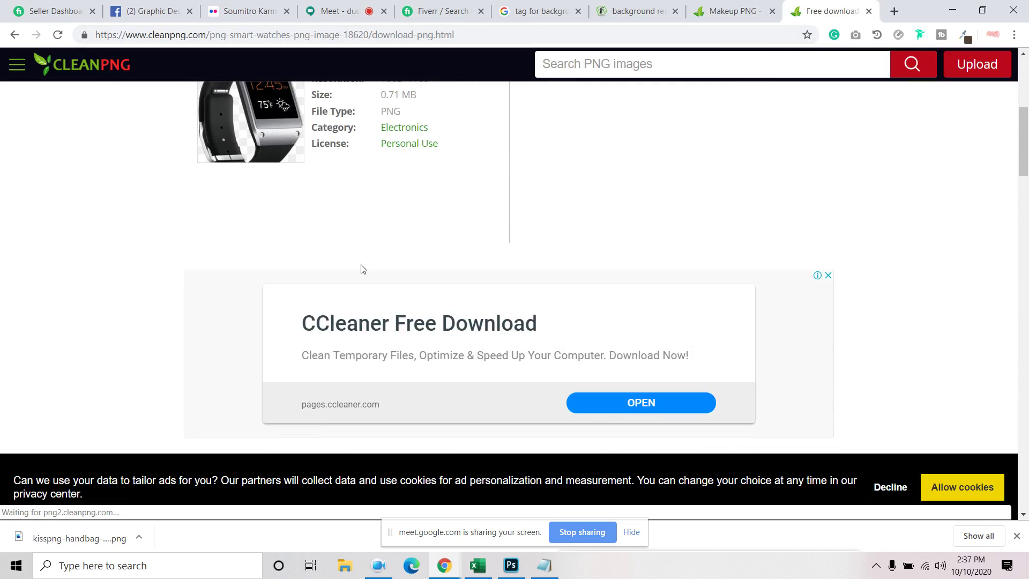
pyautogui.scroll(20, 361, 268)
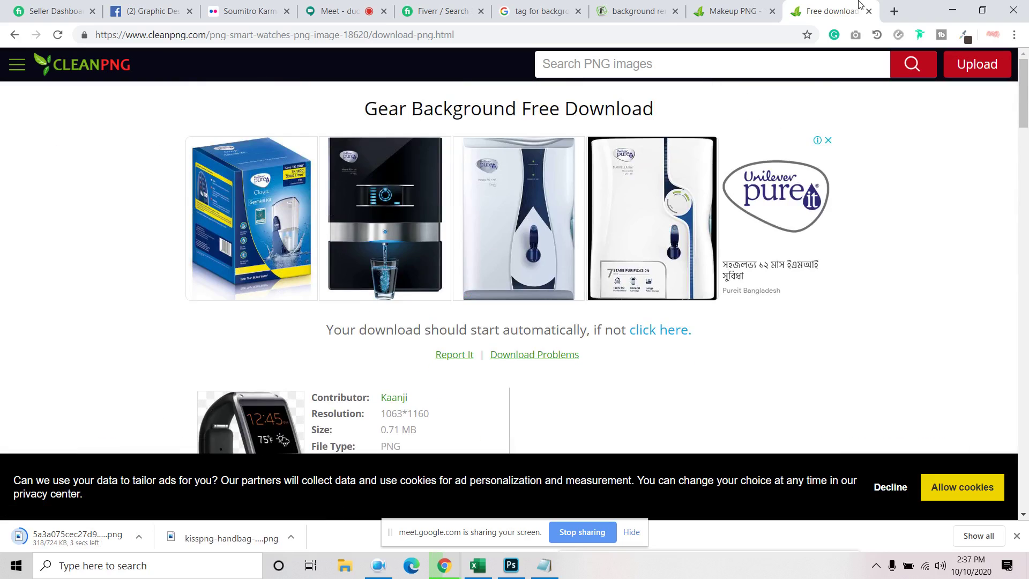
pyautogui.scroll(-15, 677, 270)
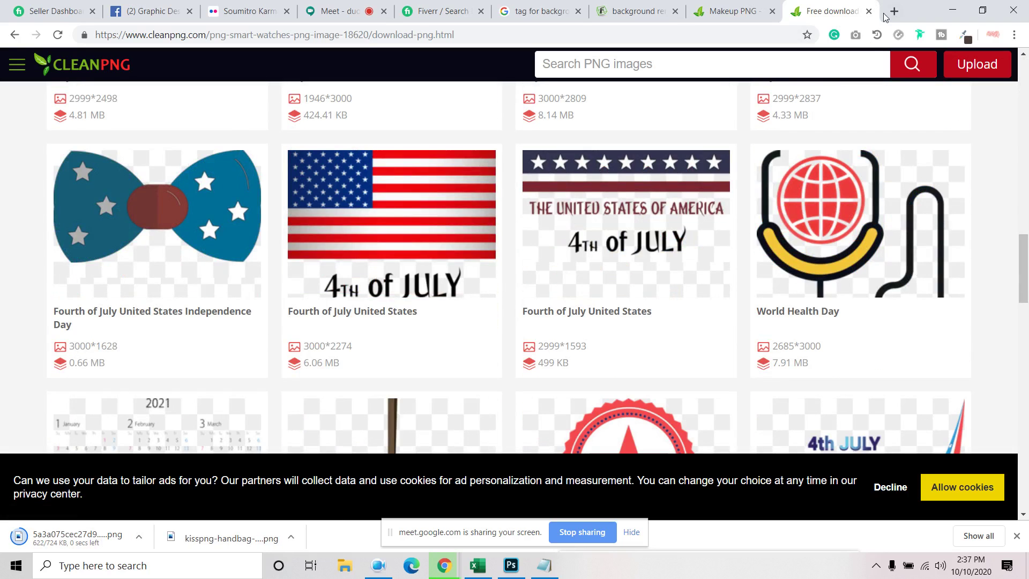
# Open the Pencil Cartoon, Eye Cartoon and Makeup Department PNG pages in new tabs
pyautogui.click(869, 12)
pyautogui.scroll(-5, 536, 214)
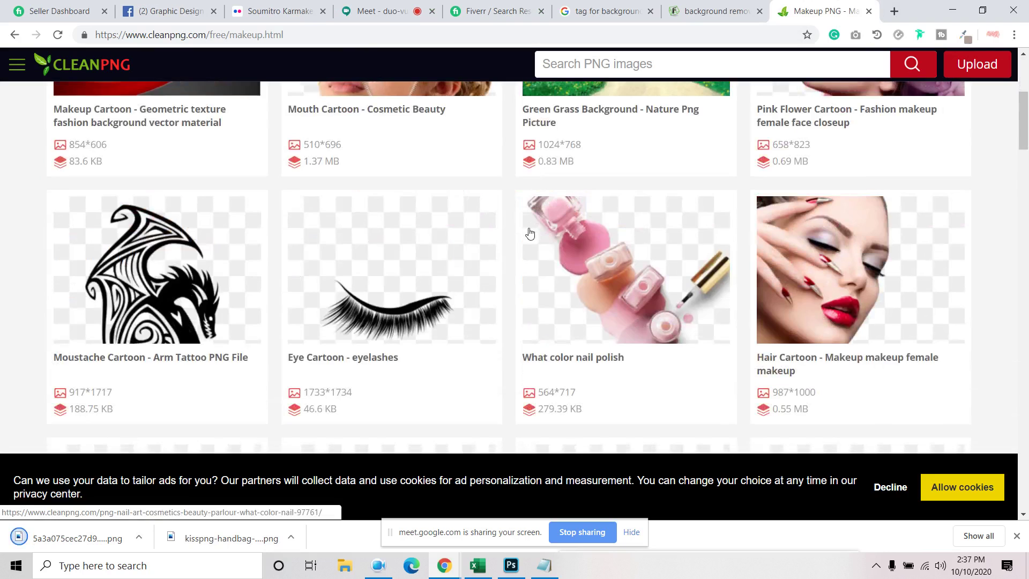
pyautogui.scroll(-6, 529, 233)
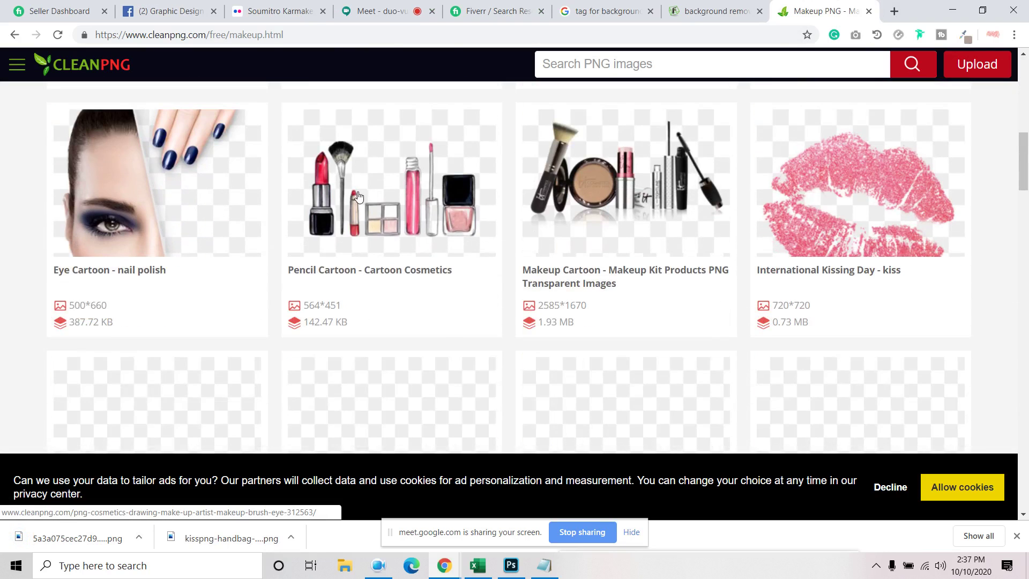
pyautogui.rightClick(346, 167)
pyautogui.click(375, 173)
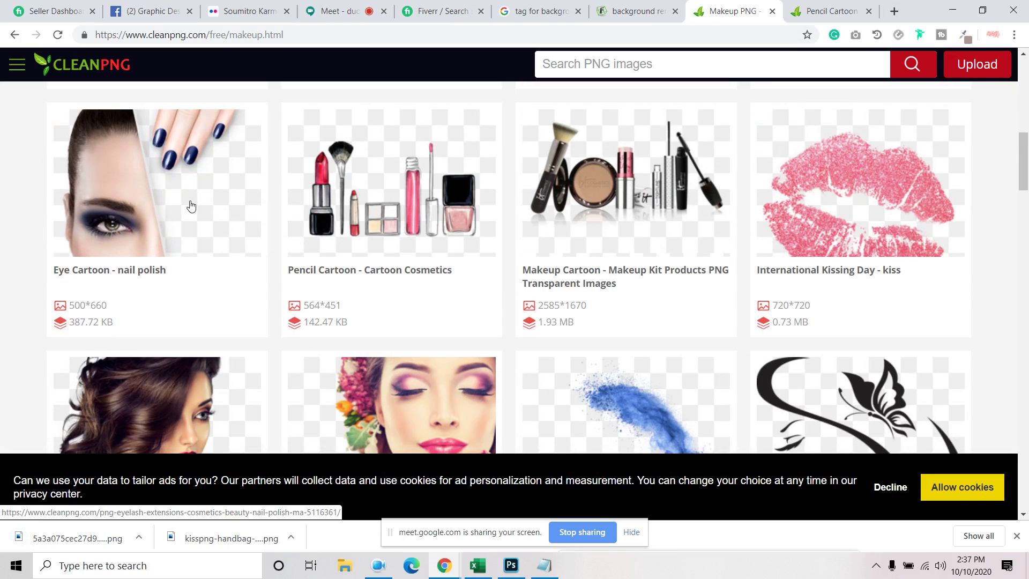
pyautogui.rightClick(166, 190)
pyautogui.click(207, 197)
pyautogui.scroll(-7, 187, 242)
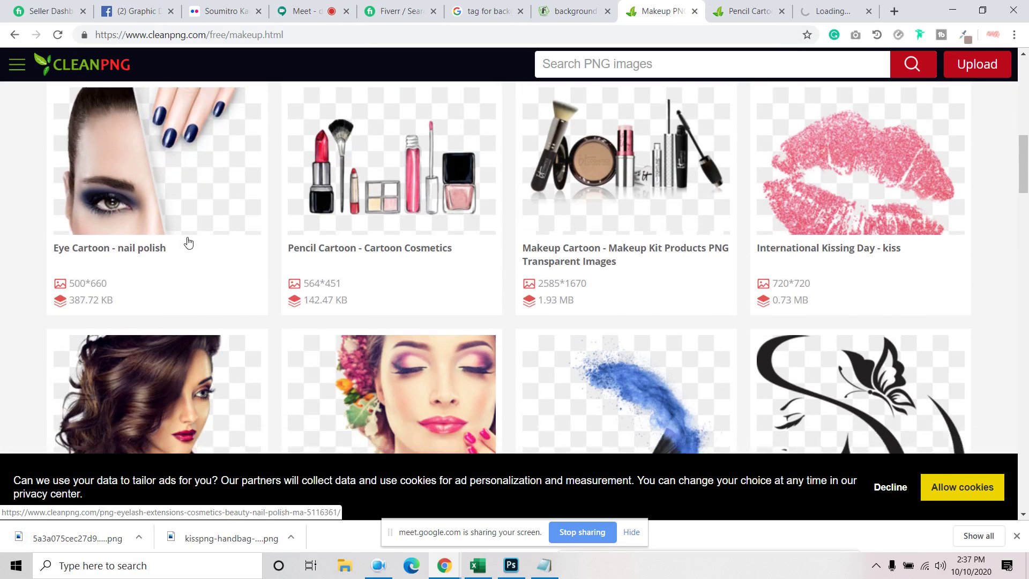
pyautogui.scroll(-2, 188, 243)
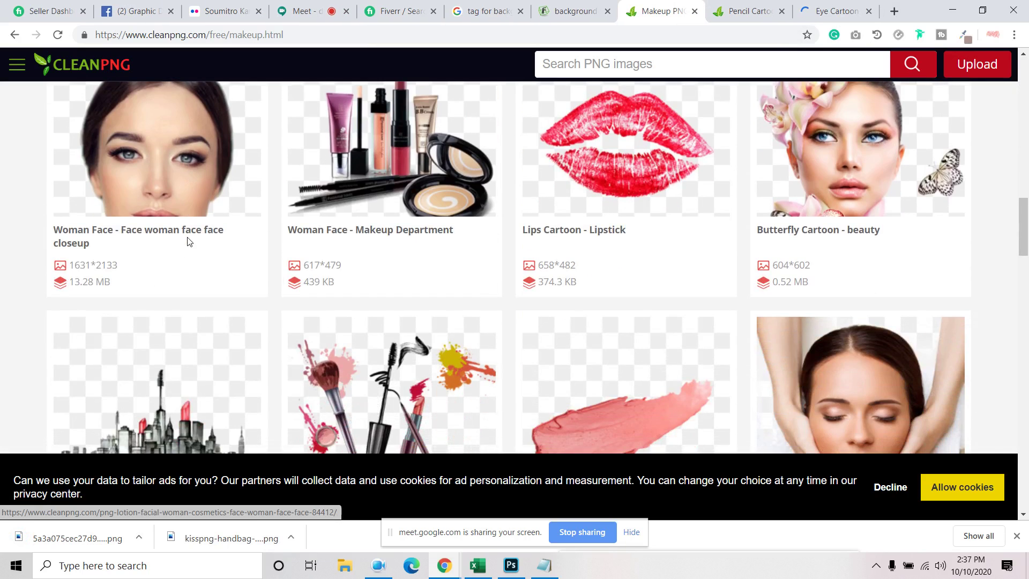
pyautogui.scroll(3, 188, 242)
pyautogui.rightClick(396, 245)
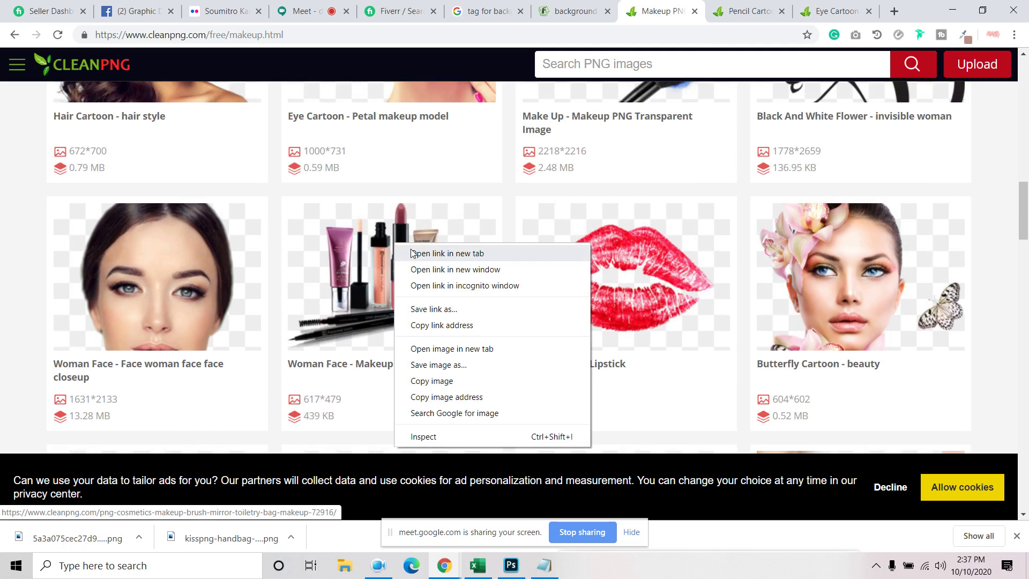
pyautogui.click(448, 254)
# Download the Eye Cartoon nail-polish PNG and the Woman Face cosmetics PNG
pyautogui.hotkey('ctrl', 'Tab')
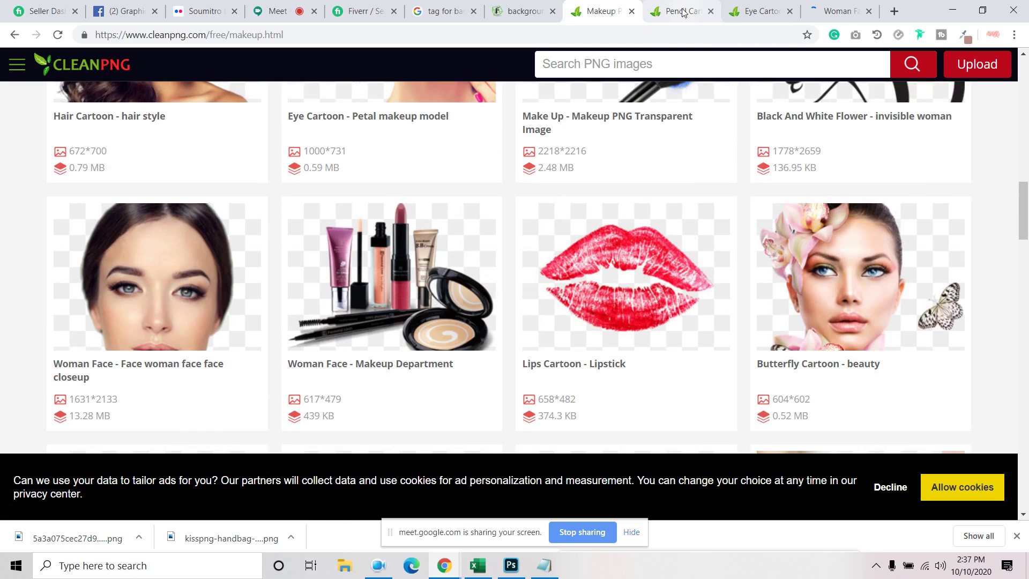
pyautogui.click(710, 11)
pyautogui.scroll(-7, 597, 202)
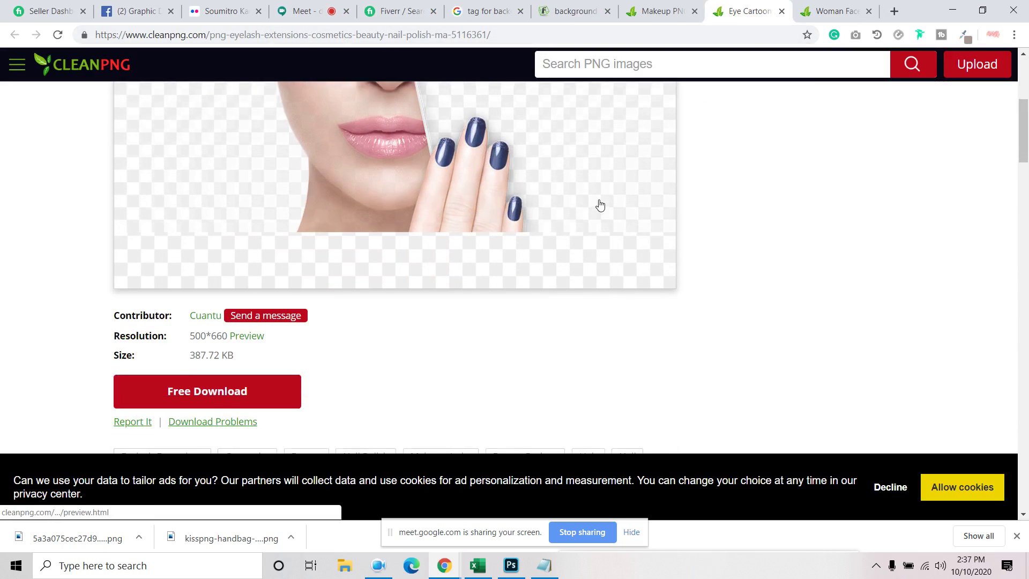
pyautogui.click(237, 354)
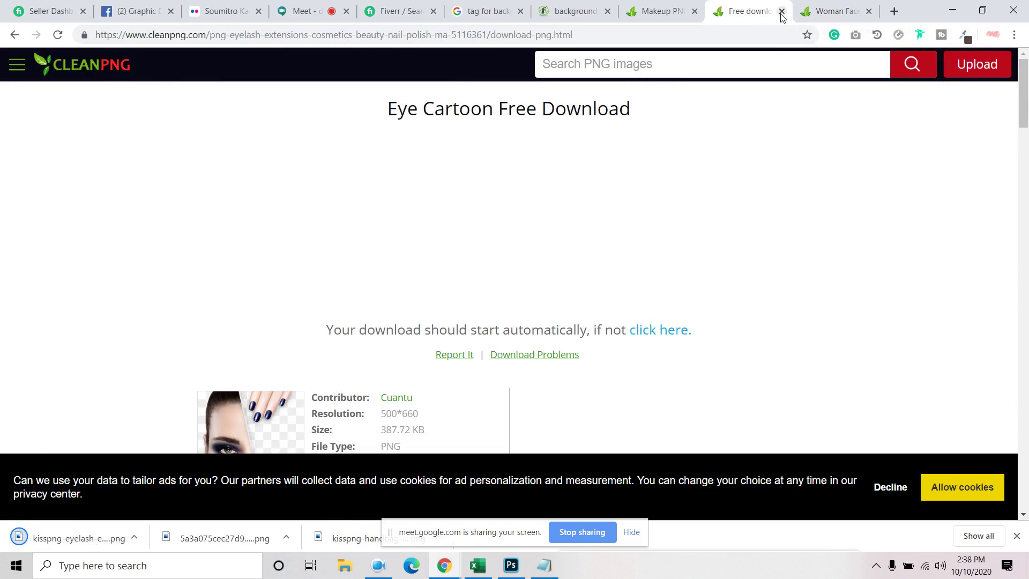
pyautogui.click(781, 12)
pyautogui.scroll(-3, 544, 248)
pyautogui.scroll(-5, 459, 272)
pyautogui.click(278, 214)
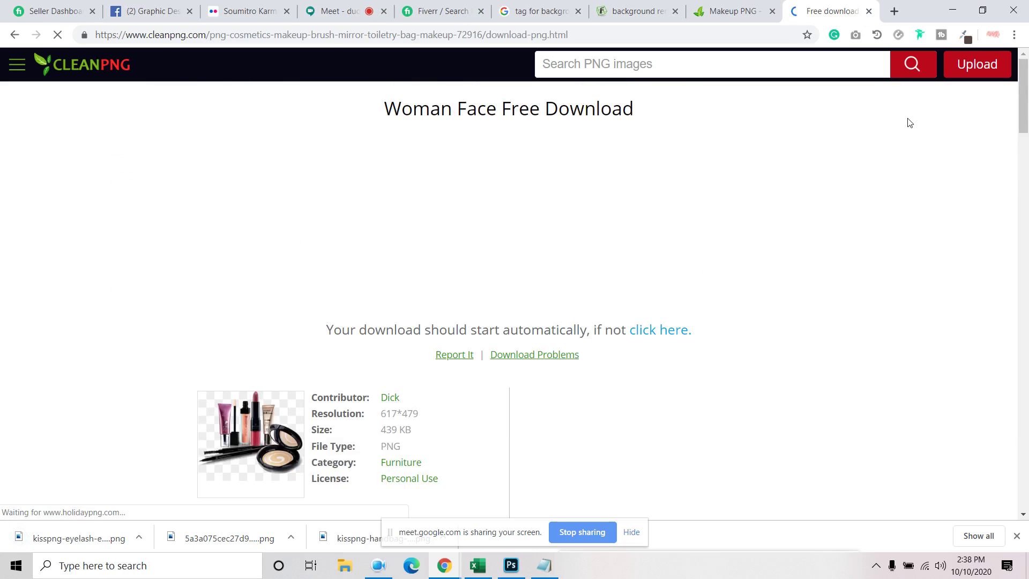
pyautogui.click(869, 11)
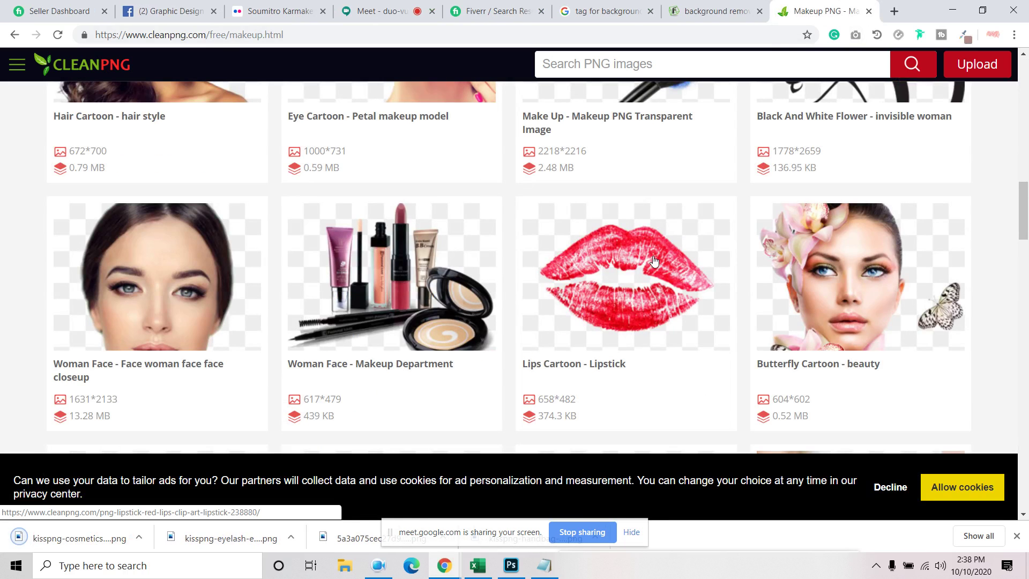
# Close the Makeup results and FiverrBox tabs and return to Photoshop's blank canvas
pyautogui.scroll(-5, 653, 261)
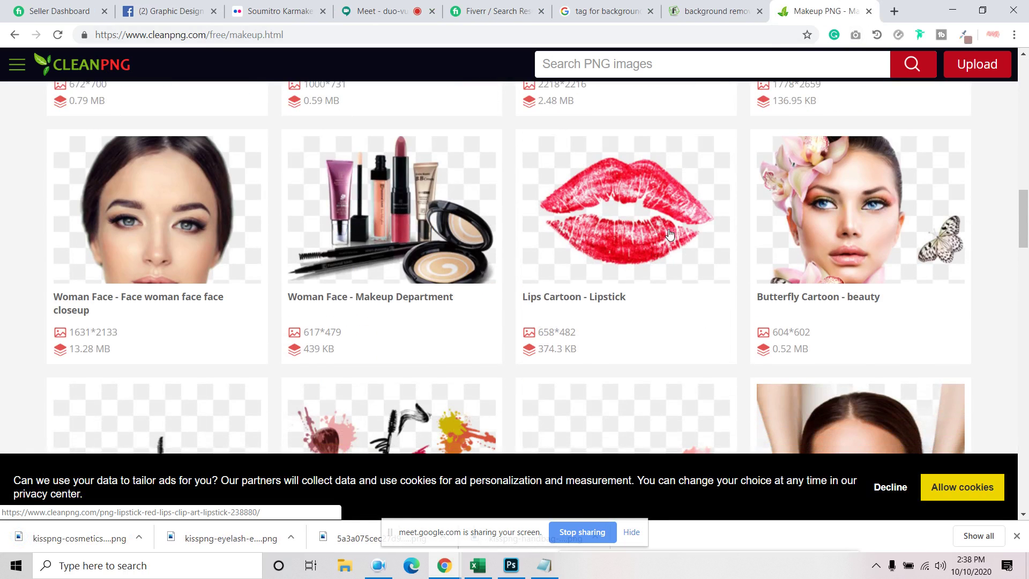
pyautogui.scroll(10, 651, 248)
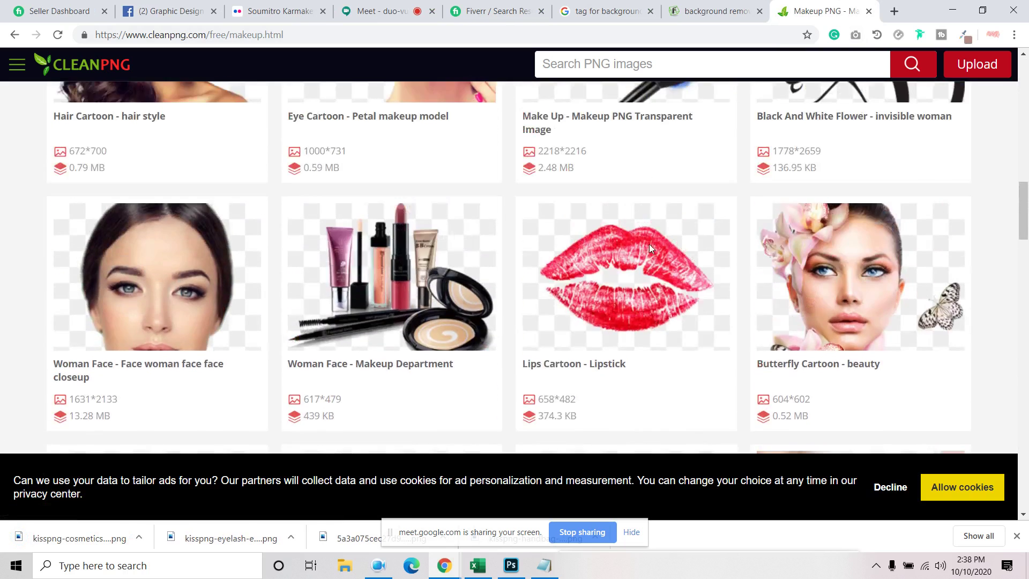
pyautogui.scroll(4, 650, 248)
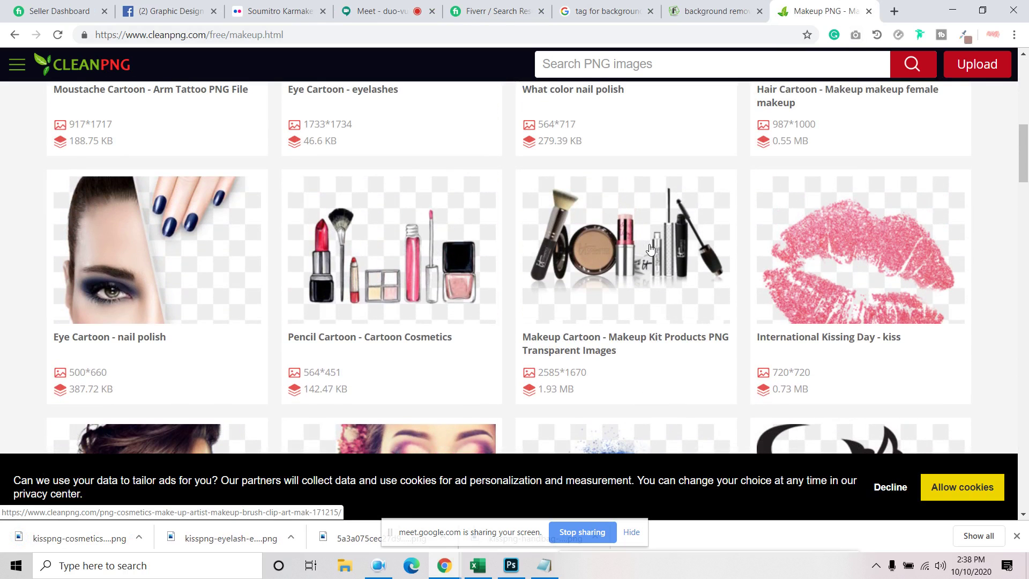
pyautogui.click(869, 11)
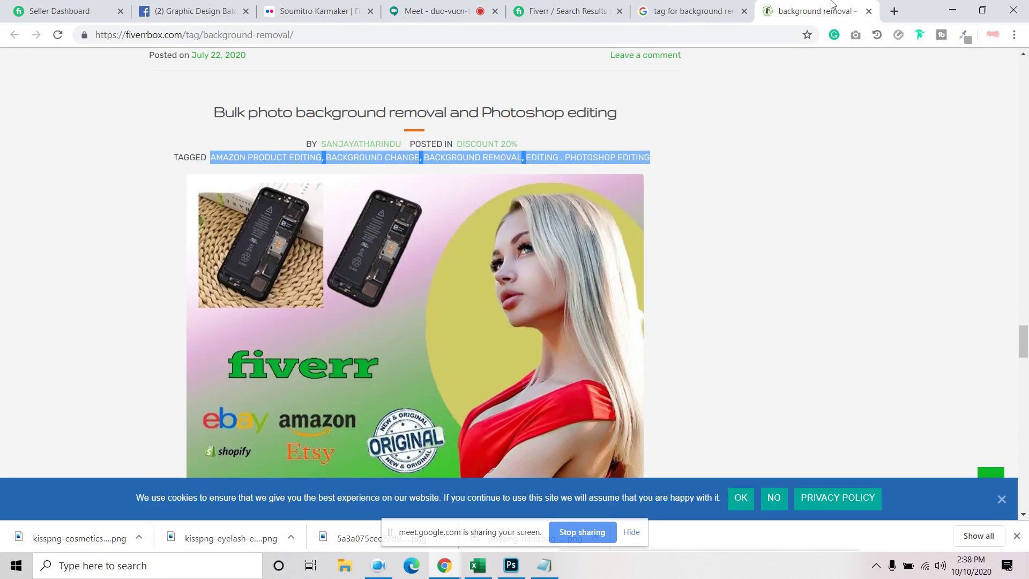
pyautogui.click(870, 13)
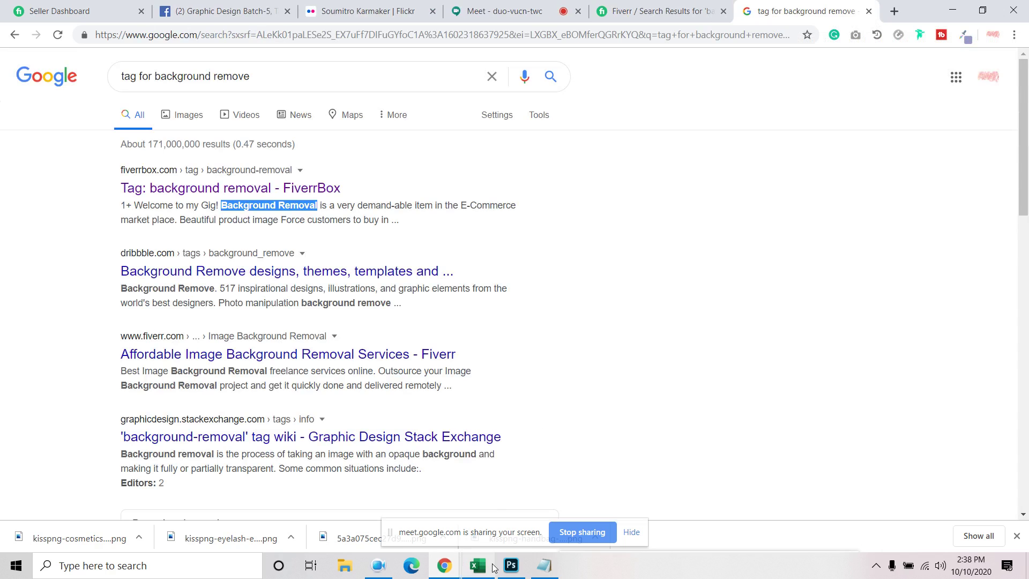
pyautogui.click(510, 566)
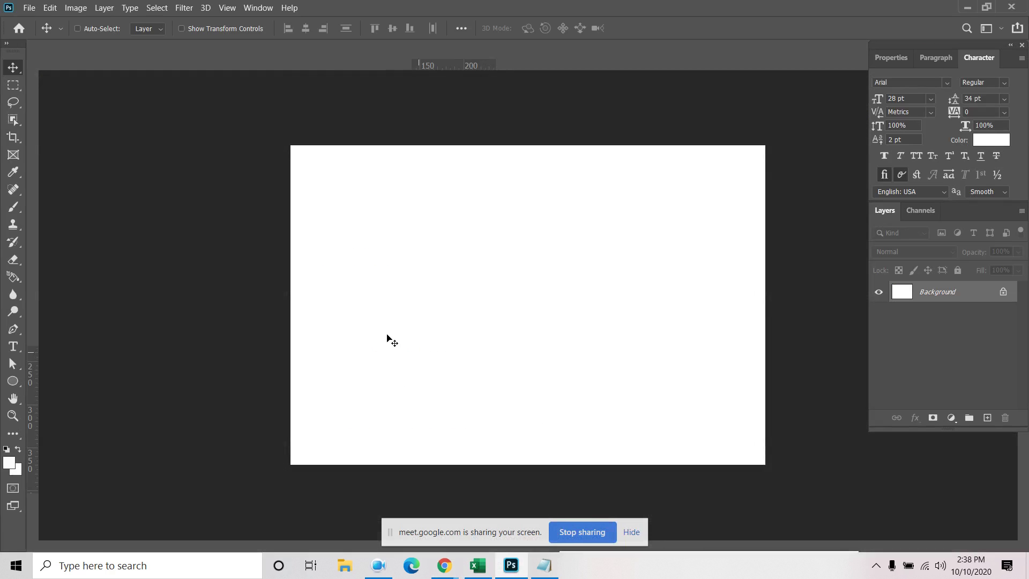
# Place-embed the kisspng-eyelash model face from Downloads and move it to the canvas's left
pyautogui.click(30, 8)
pyautogui.click(108, 261)
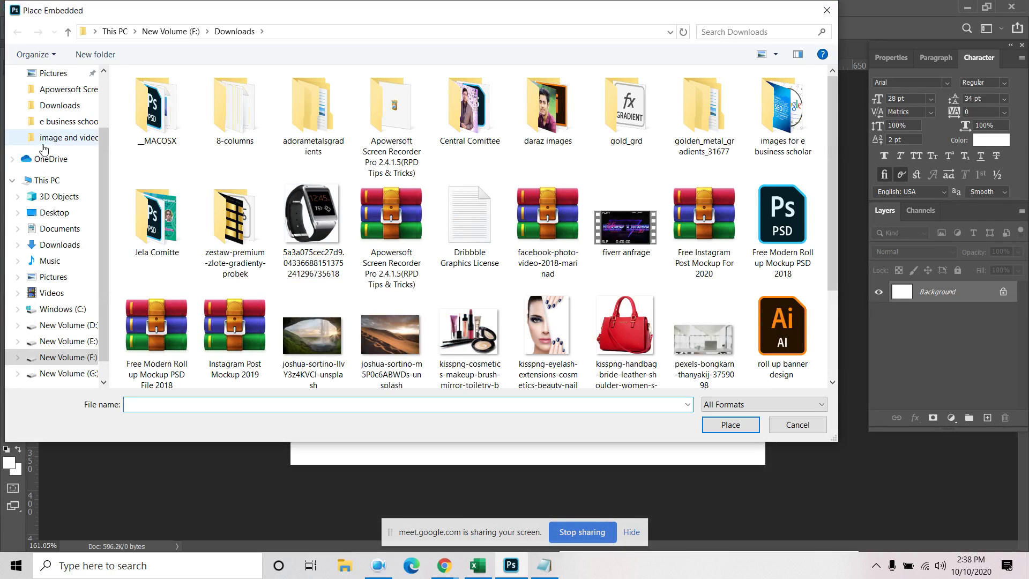
pyautogui.click(59, 107)
pyautogui.click(545, 350)
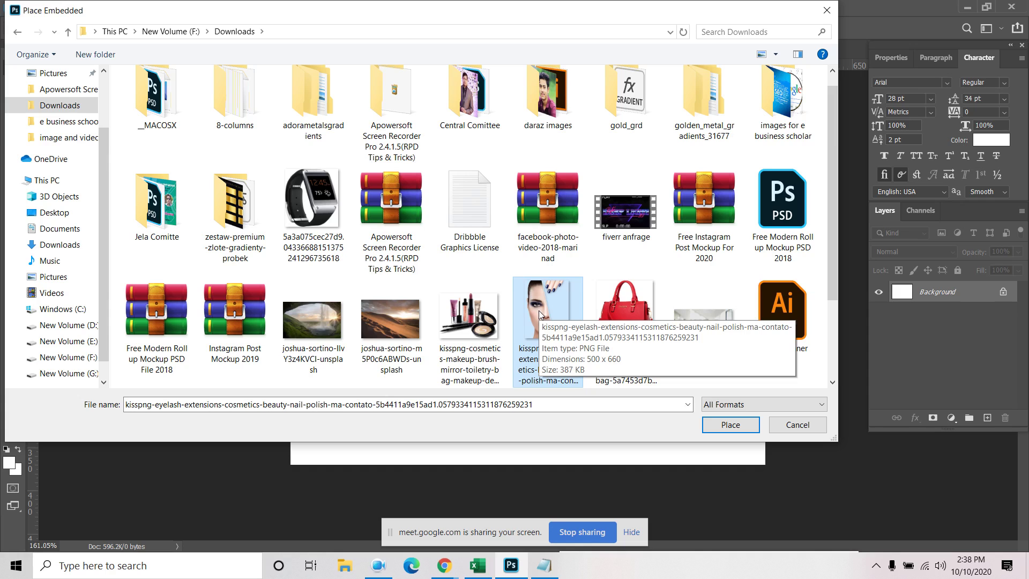
pyautogui.doubleClick(564, 337)
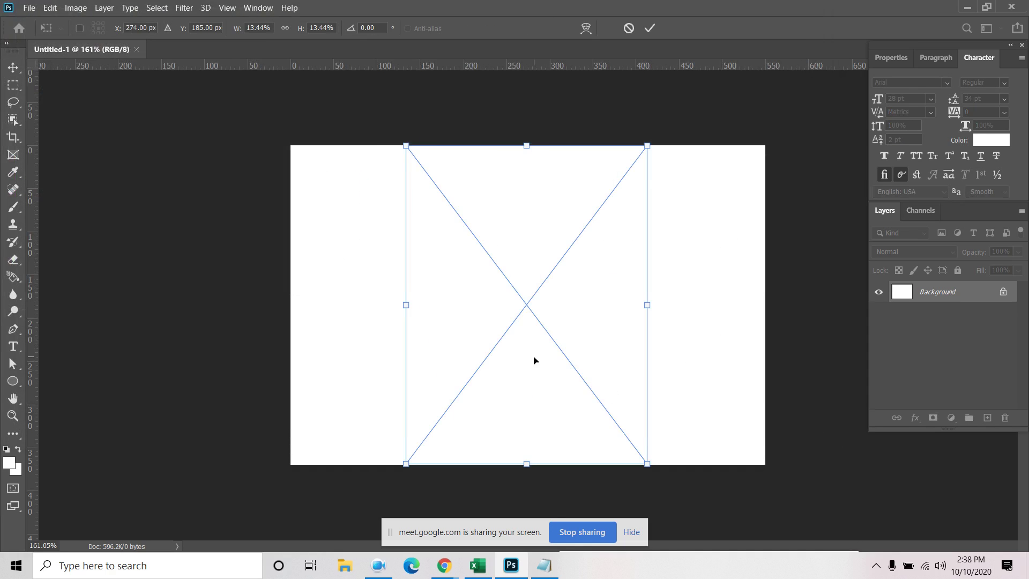
pyautogui.click(650, 29)
pyautogui.moveTo(496, 317); pyautogui.dragTo(408, 317)
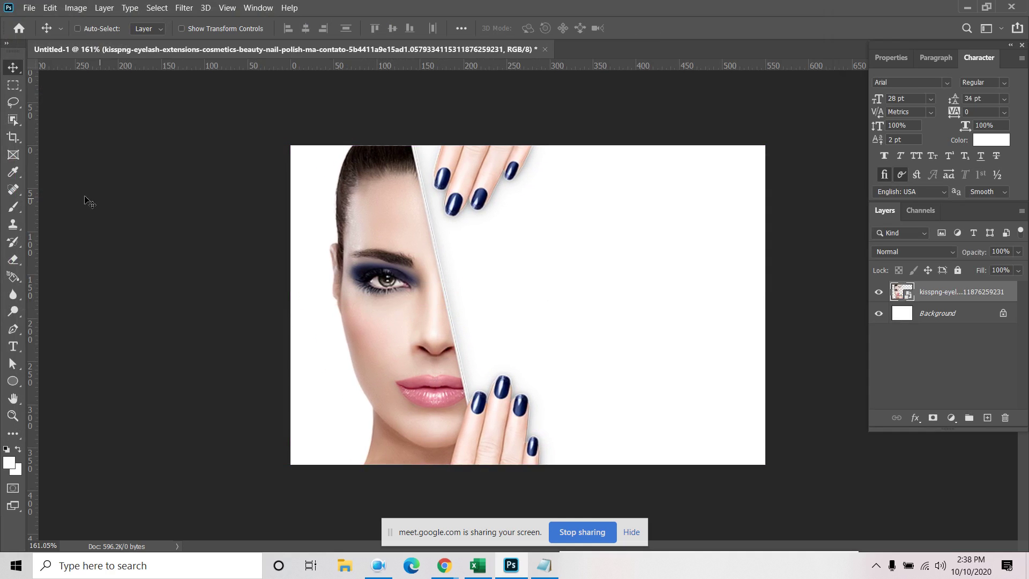
# Place-embed the kisspng-cosmetics image at about half size in the lower right
pyautogui.click(29, 8)
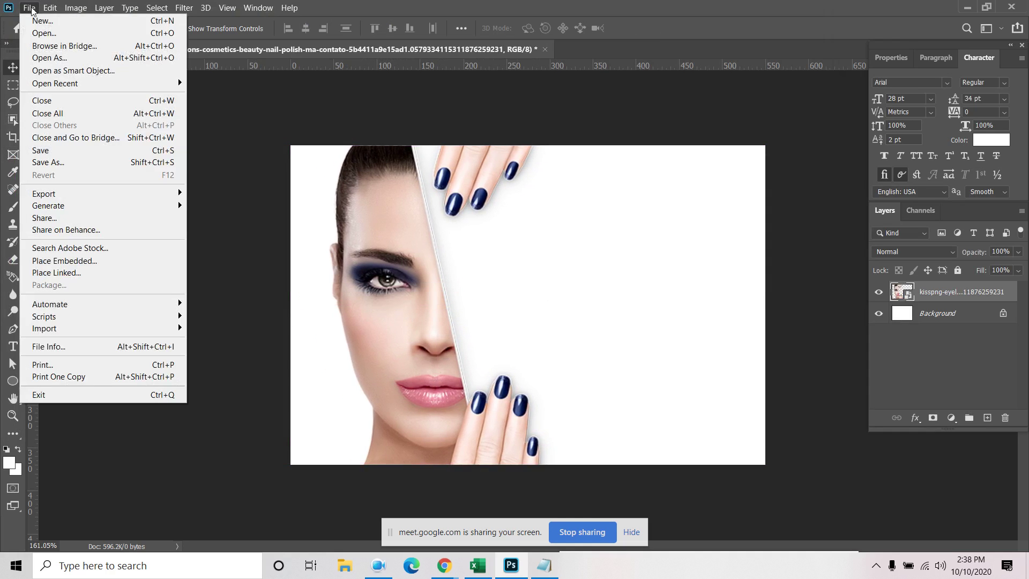
pyautogui.click(60, 261)
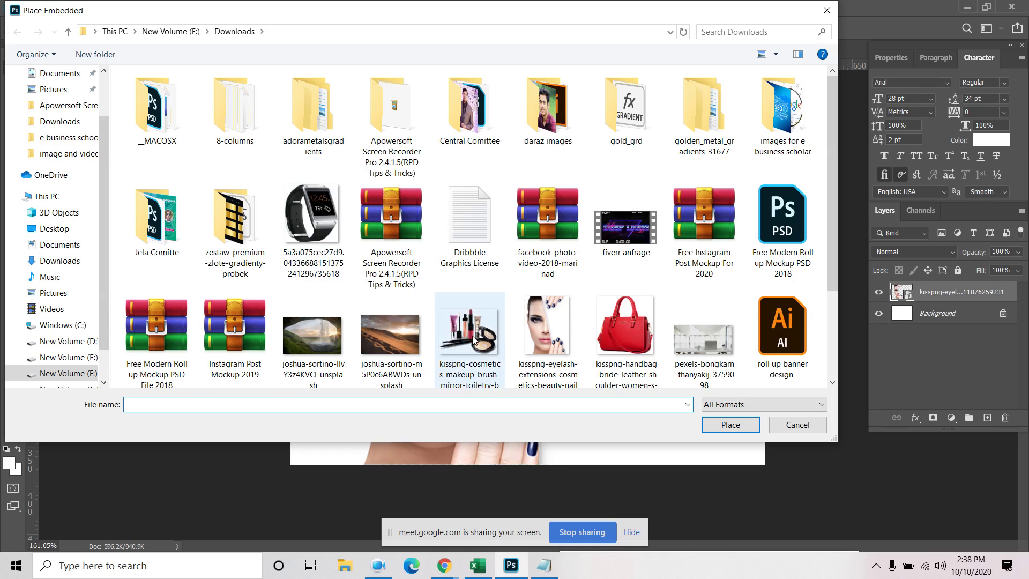
pyautogui.click(470, 333)
pyautogui.click(729, 425)
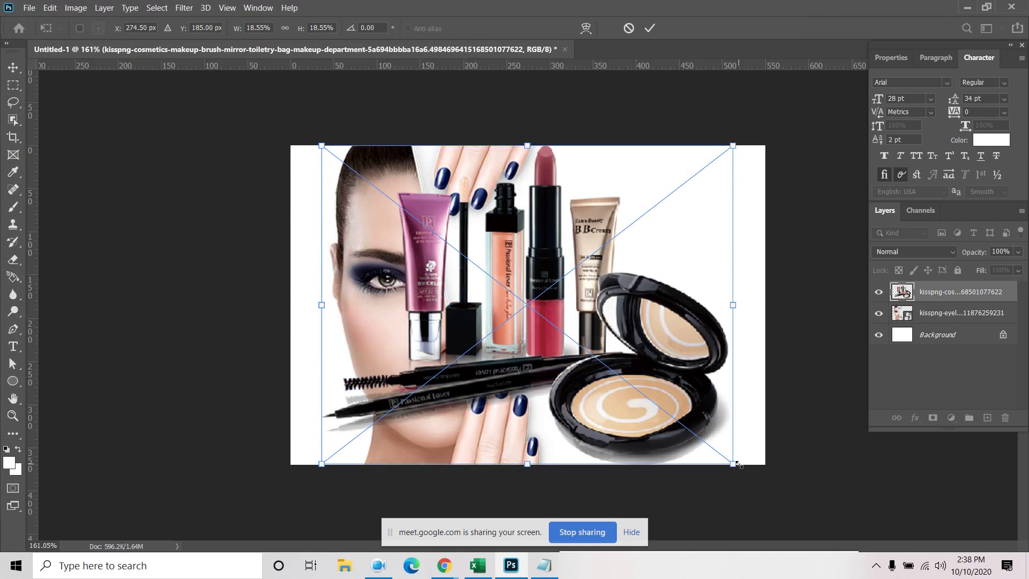
pyautogui.moveTo(737, 465); pyautogui.dragTo(628, 383)
pyautogui.click(652, 30)
pyautogui.moveTo(523, 308); pyautogui.dragTo(651, 360)
# Nudge the model's face slightly further left and reselect the cosmetics layer
pyautogui.moveTo(401, 268); pyautogui.dragTo(375, 268)
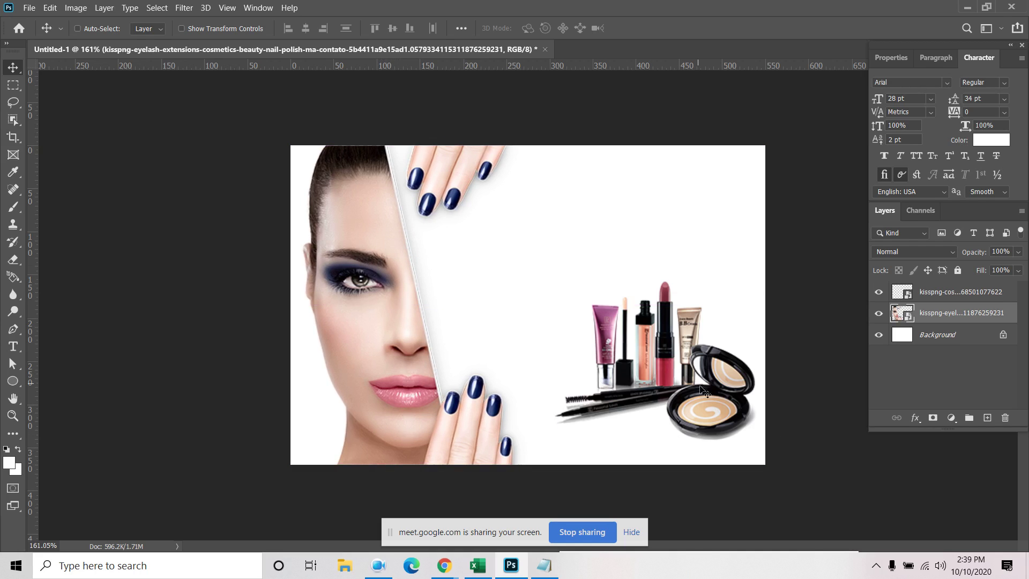
pyautogui.moveTo(669, 386); pyautogui.dragTo(646, 377)
pyautogui.click(963, 291)
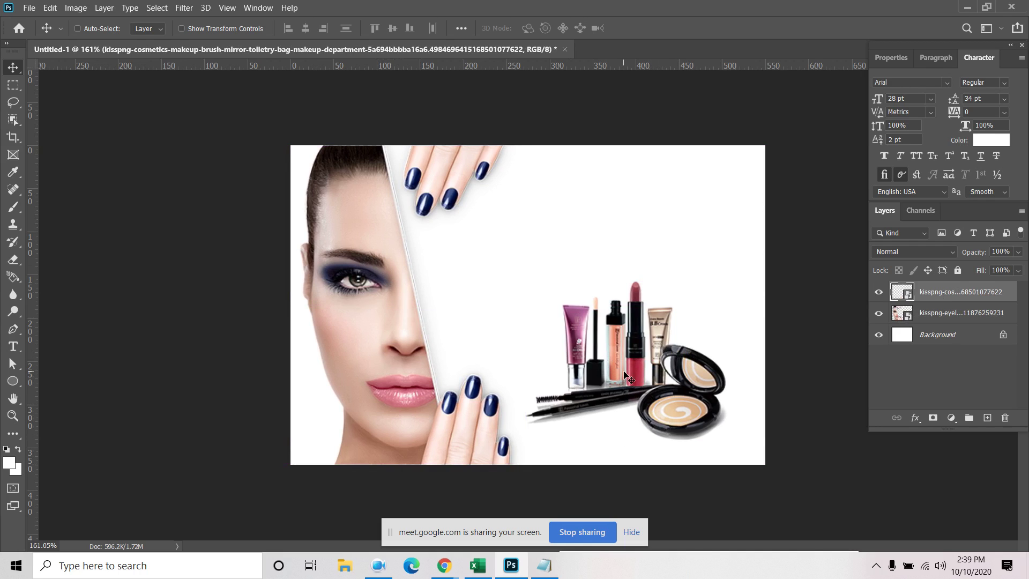
# Create a text layer right of the face and set its colour to #202020
pyautogui.click(13, 347)
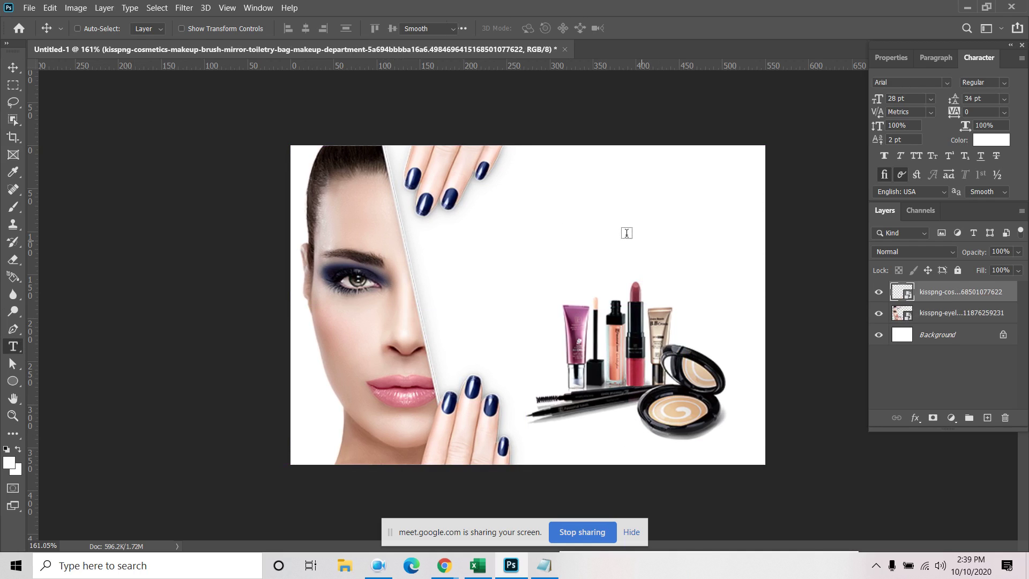
pyautogui.click(514, 216)
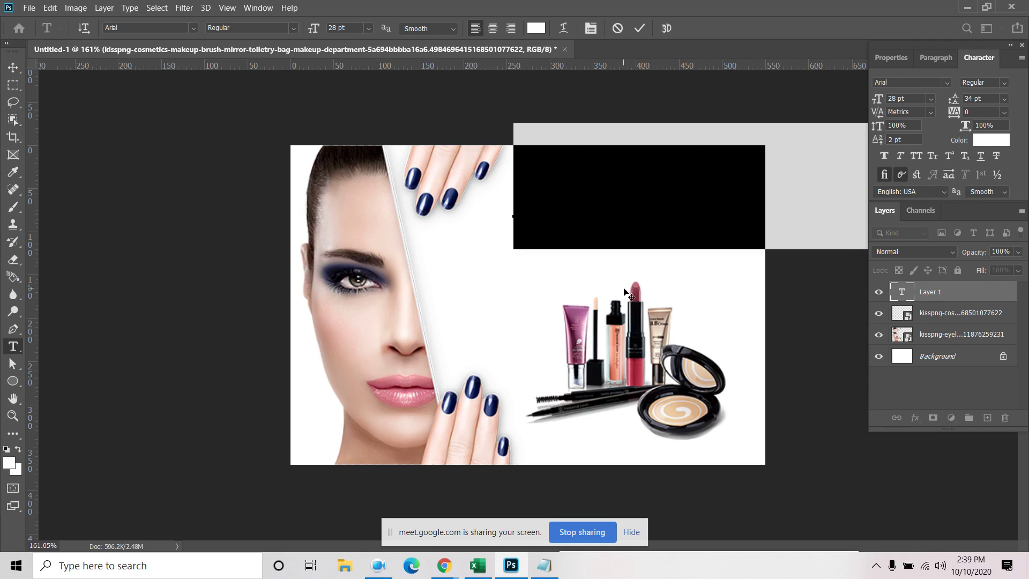
pyautogui.write('Make')
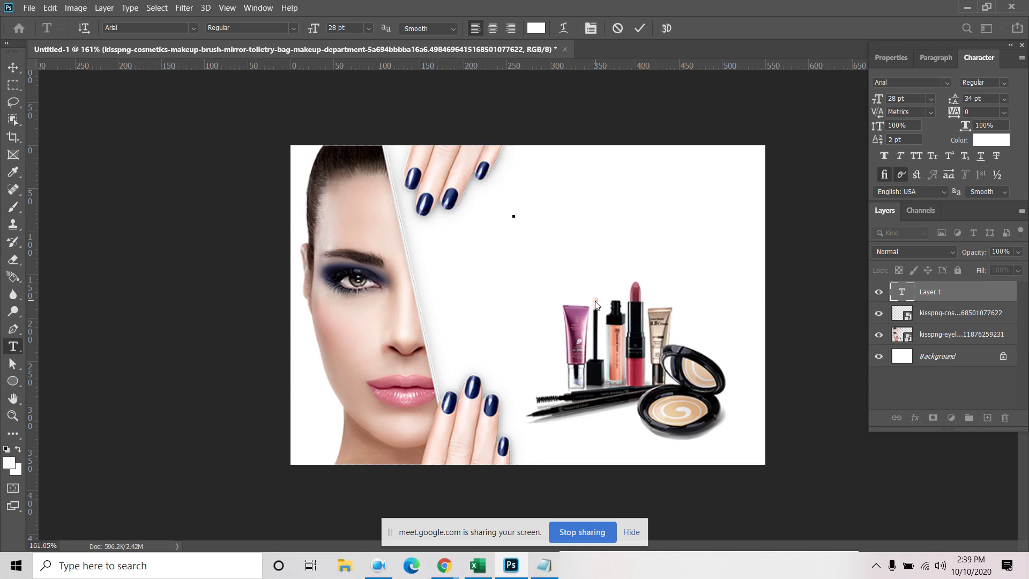
pyautogui.click(639, 28)
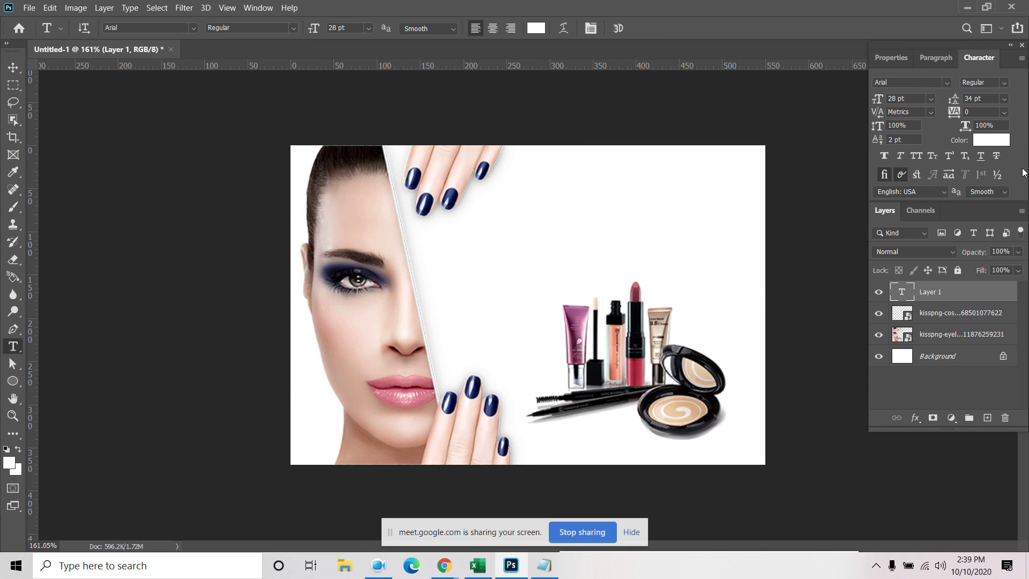
pyautogui.click(976, 139)
pyautogui.write('202020')
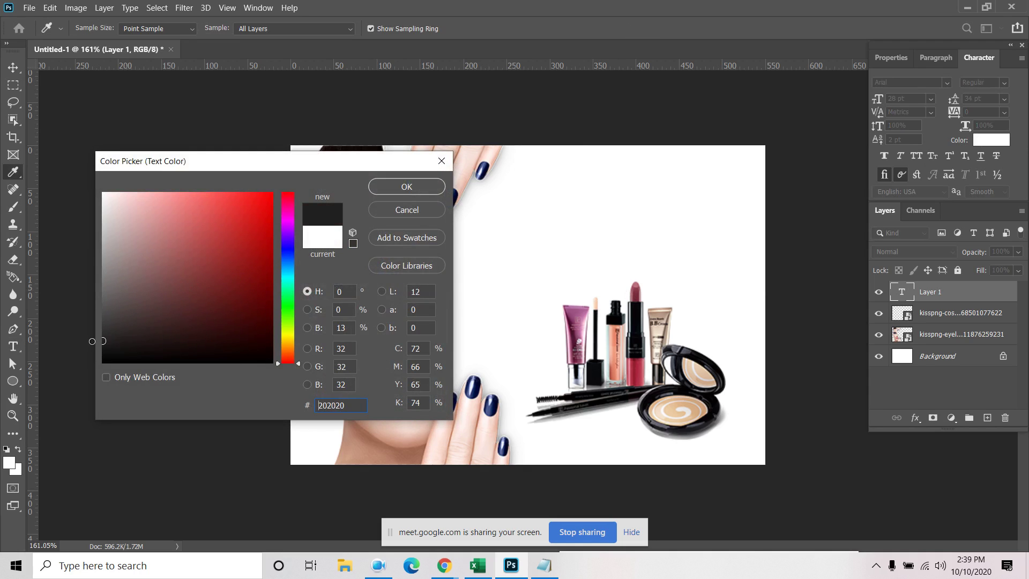
pyautogui.click(423, 187)
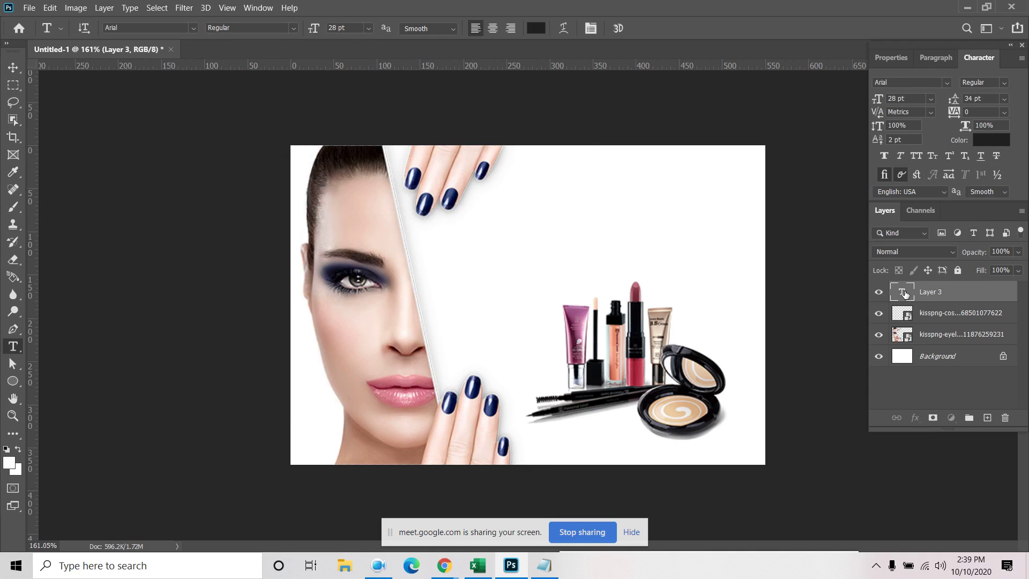
# Type 'Backround remove service' at 10 pt and move it lower-left beside the cosmetics
pyautogui.doubleClick(905, 293)
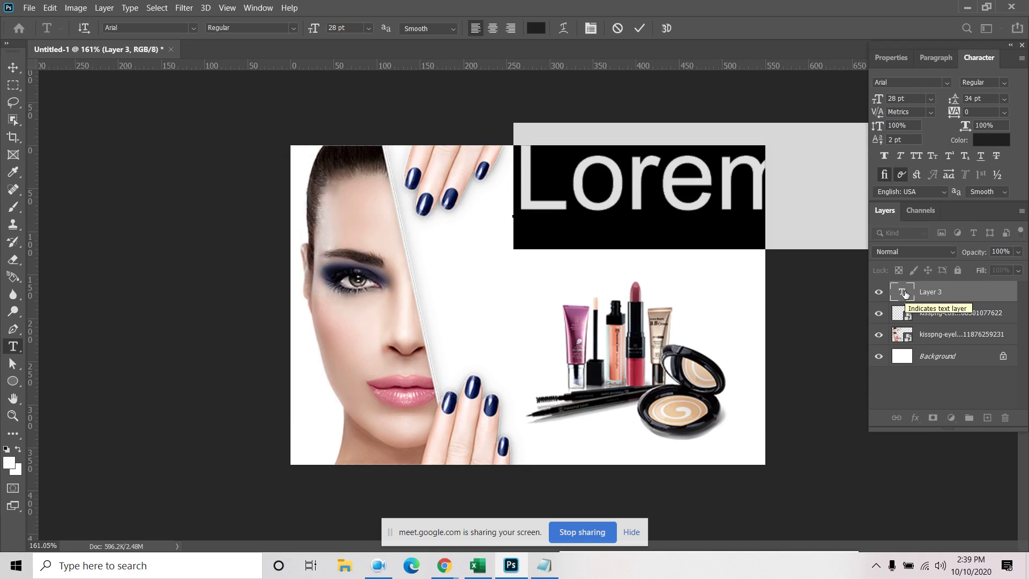
pyautogui.write('Backr')
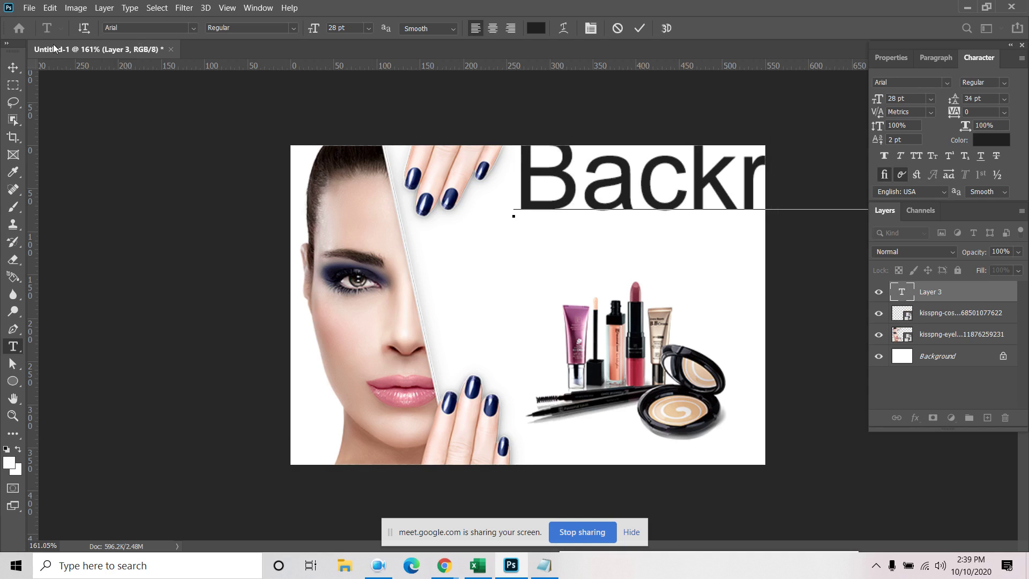
pyautogui.click(6, 69)
pyautogui.click(931, 99)
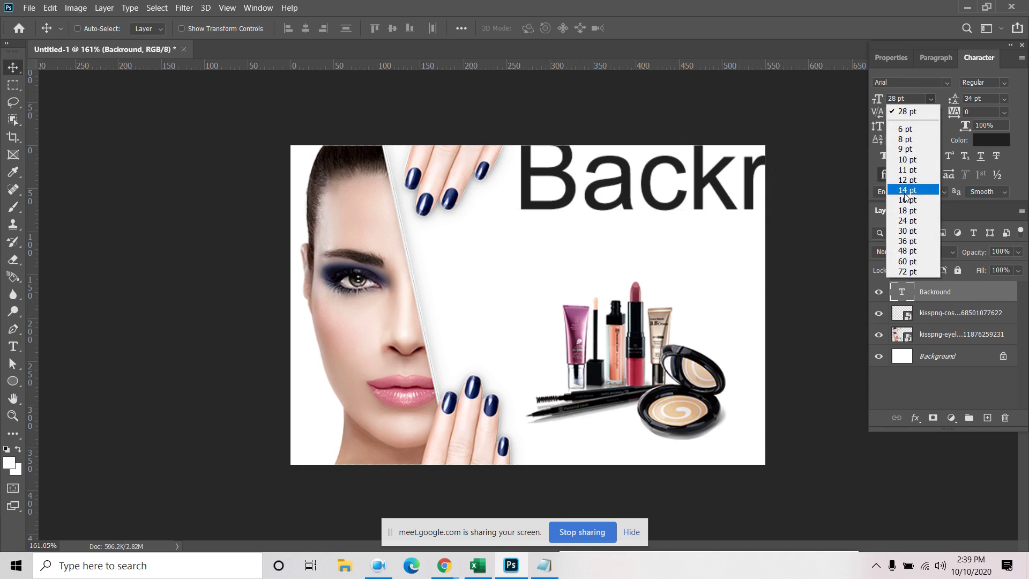
pyautogui.click(906, 159)
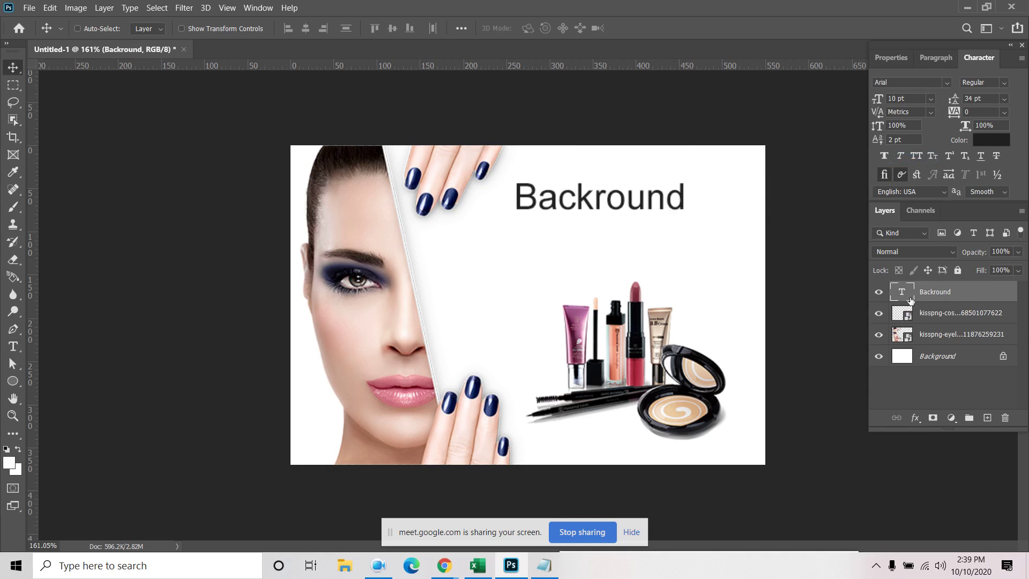
pyautogui.doubleClick(908, 296)
pyautogui.click(690, 196)
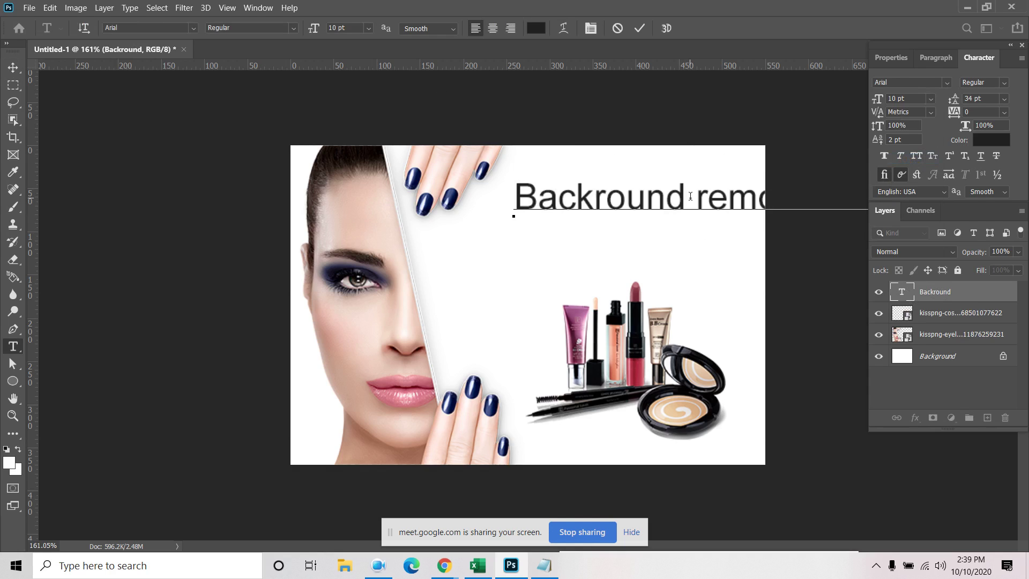
pyautogui.click(14, 67)
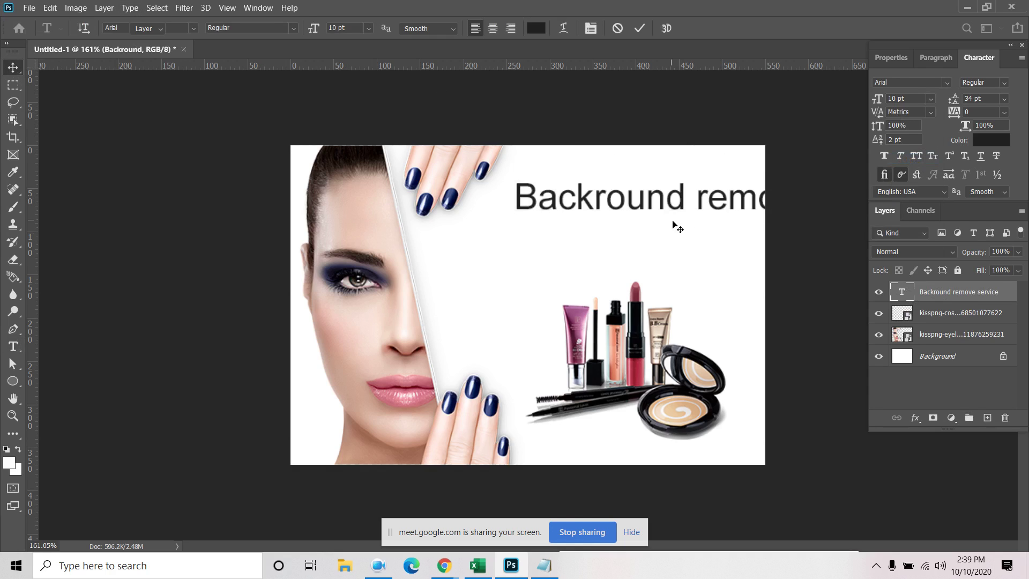
pyautogui.moveTo(658, 198); pyautogui.dragTo(561, 237)
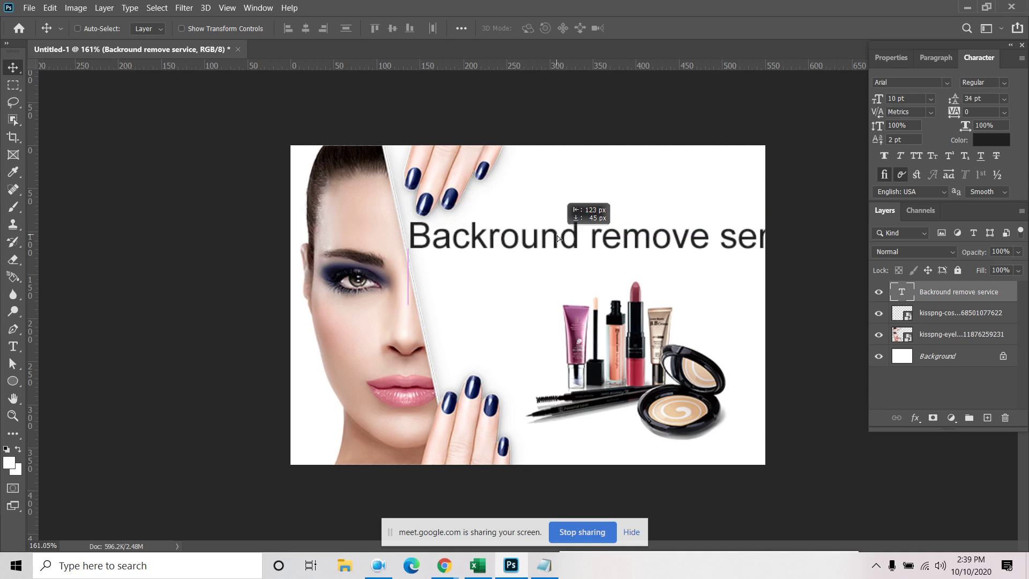
# Set the heading to Bebas Regular at 8 pt and shift it right
pyautogui.click(907, 82)
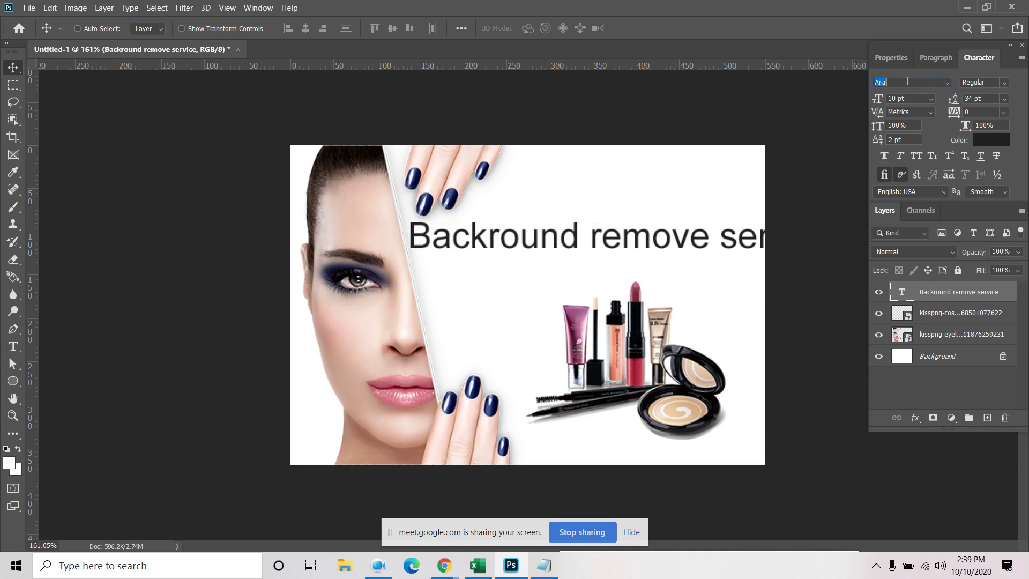
pyautogui.click(947, 83)
pyautogui.write('beb')
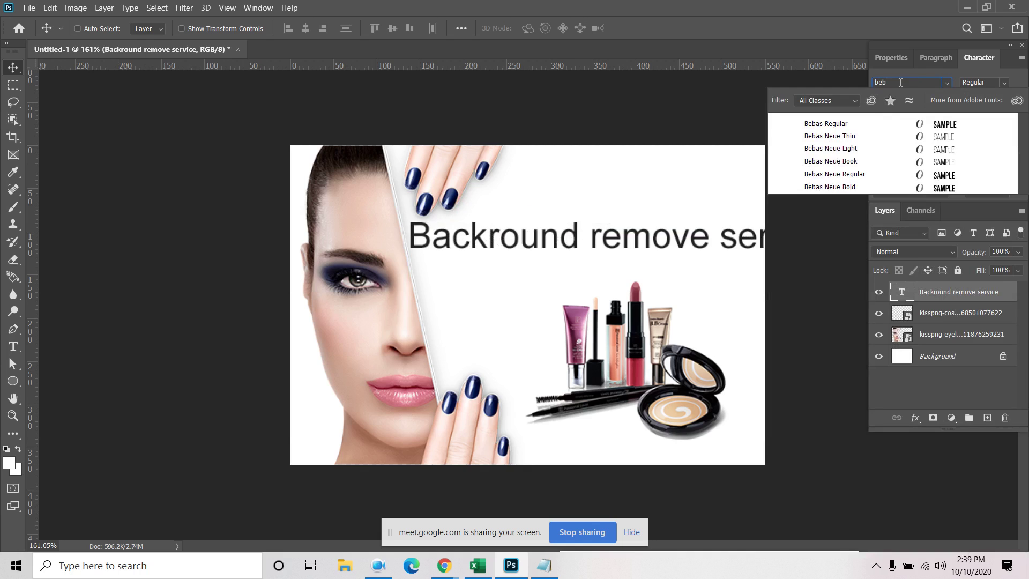
pyautogui.click(826, 124)
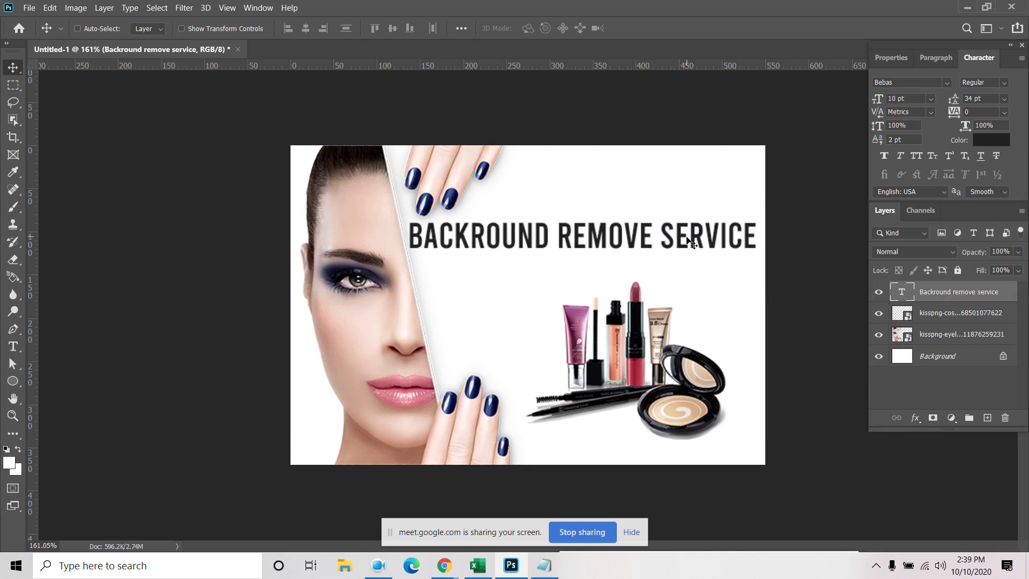
pyautogui.click(931, 100)
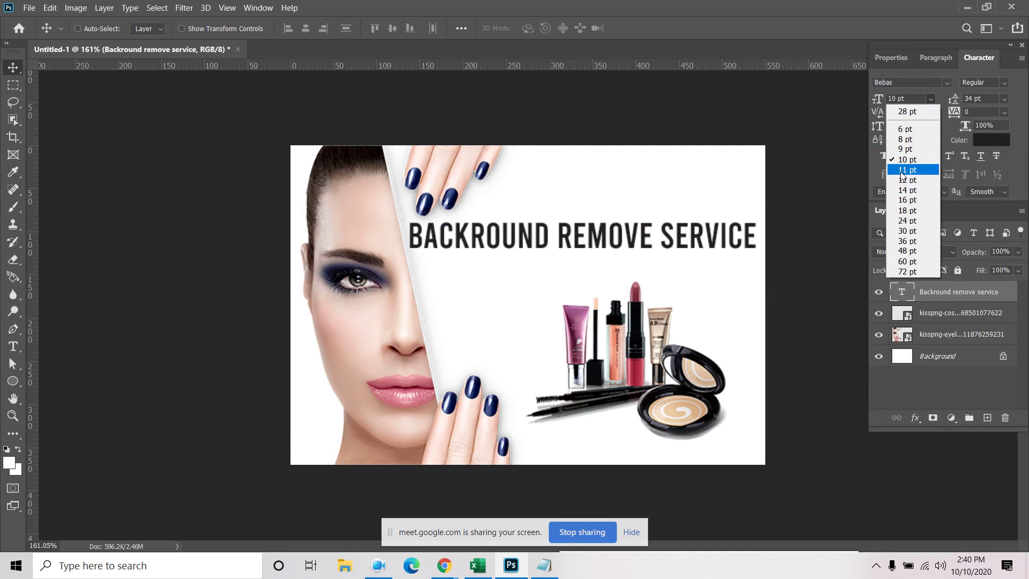
pyautogui.click(905, 140)
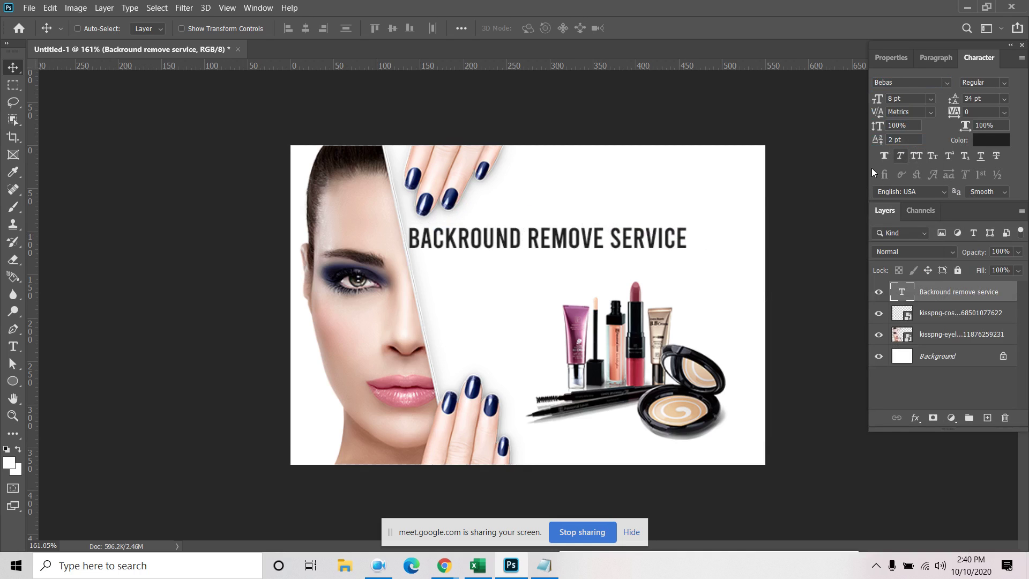
pyautogui.moveTo(627, 242); pyautogui.dragTo(664, 239)
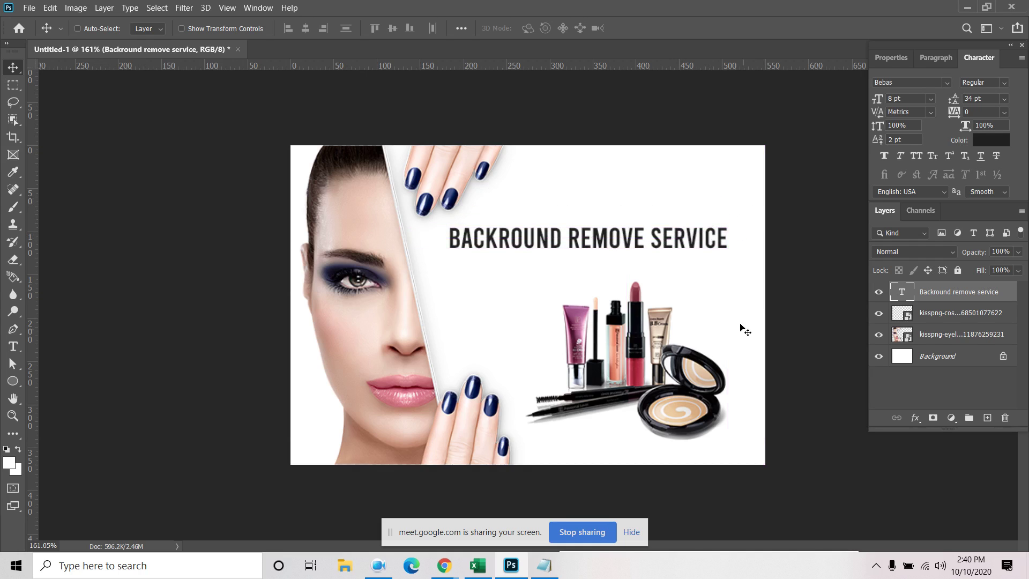
# Nudge the cosmetics image slightly down and to the right
pyautogui.click(959, 314)
pyautogui.click(880, 314)
pyautogui.click(884, 317)
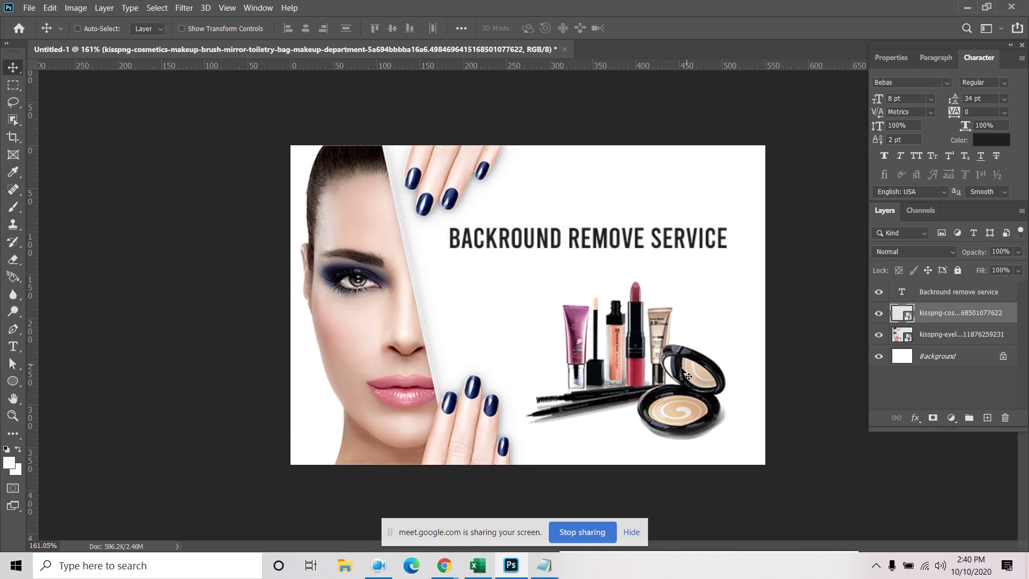
pyautogui.moveTo(659, 366); pyautogui.dragTo(671, 383)
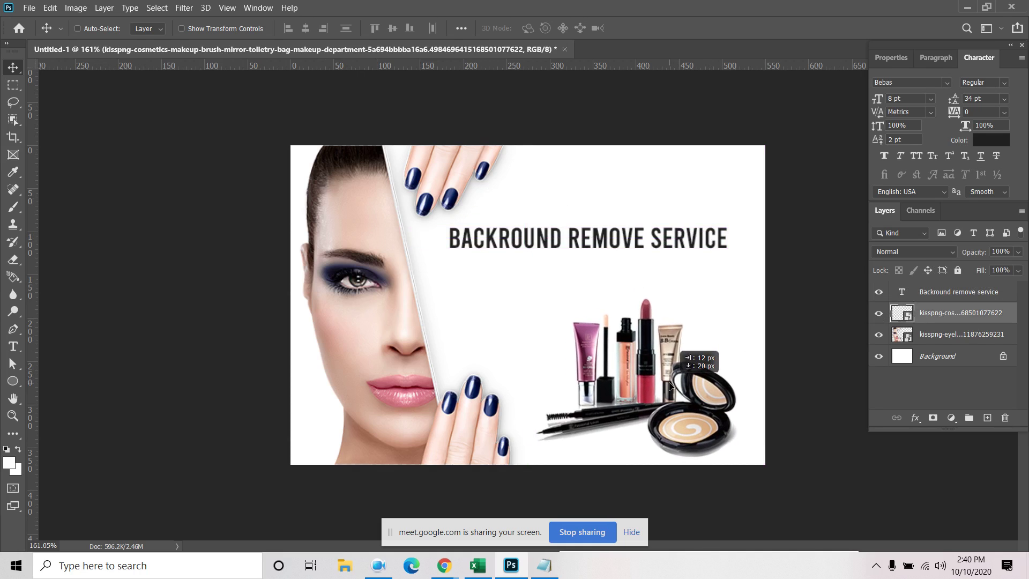
pyautogui.click(959, 360)
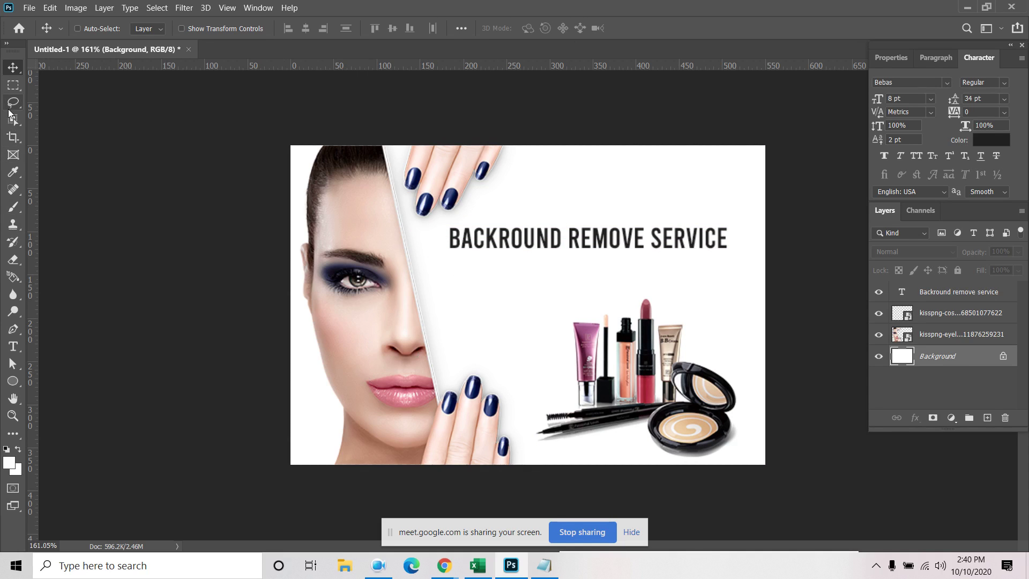
# Draw a blue triangle shape from the banner's bottom-left to top-right and bottom-right corners with the Pen tool
pyautogui.click(14, 333)
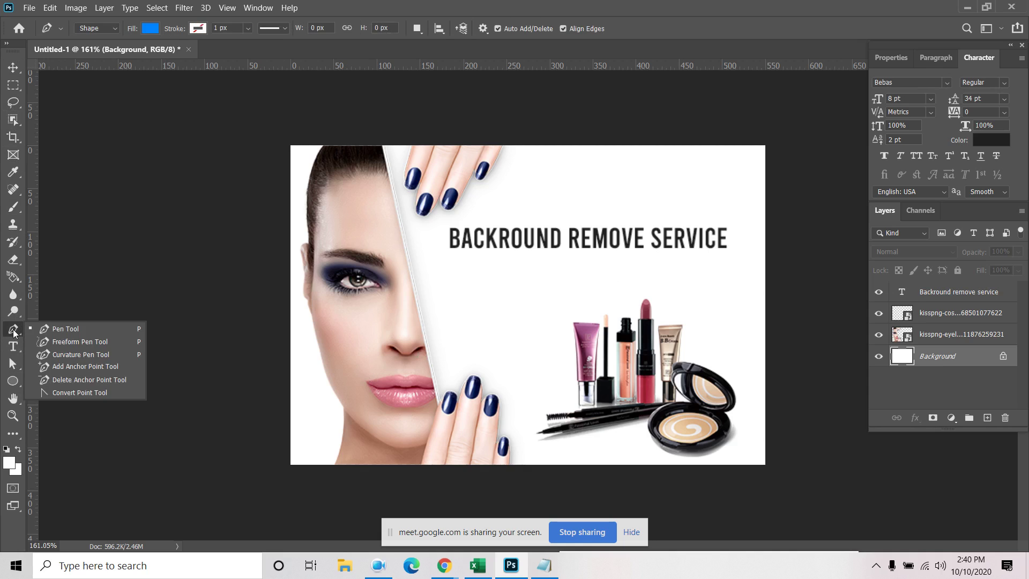
pyautogui.click(95, 329)
pyautogui.click(277, 473)
pyautogui.click(775, 141)
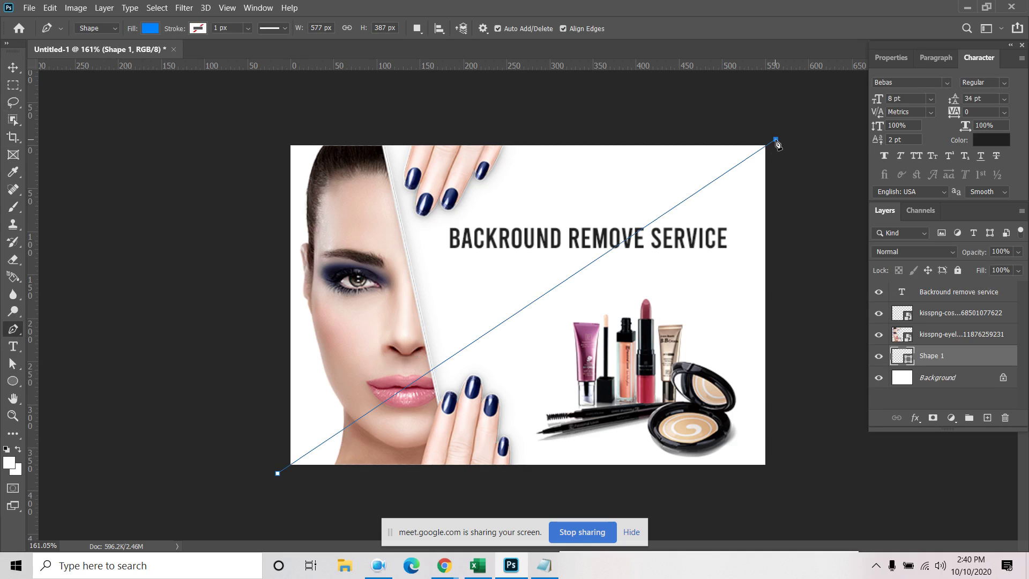
pyautogui.click(775, 484)
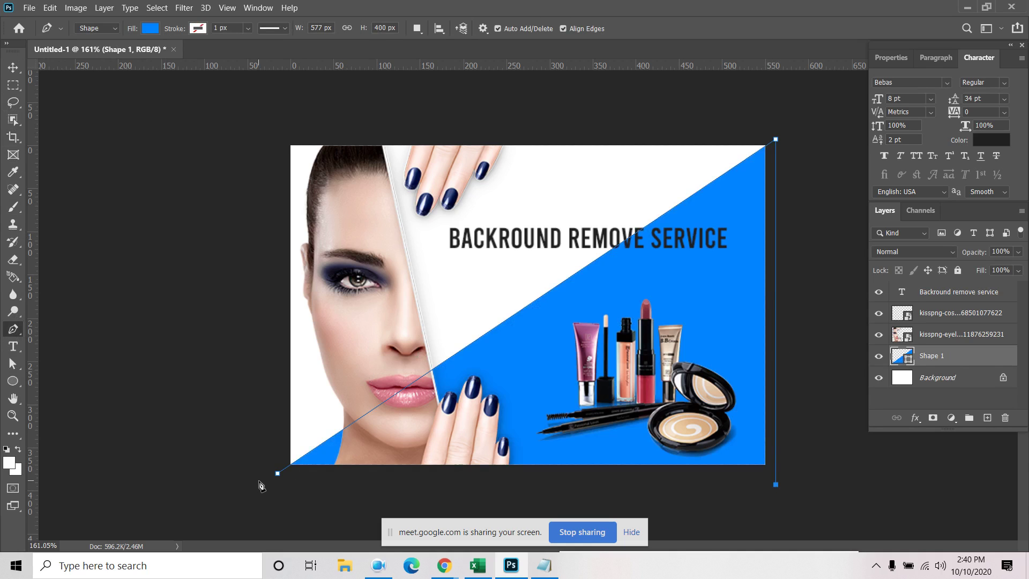
pyautogui.click(277, 475)
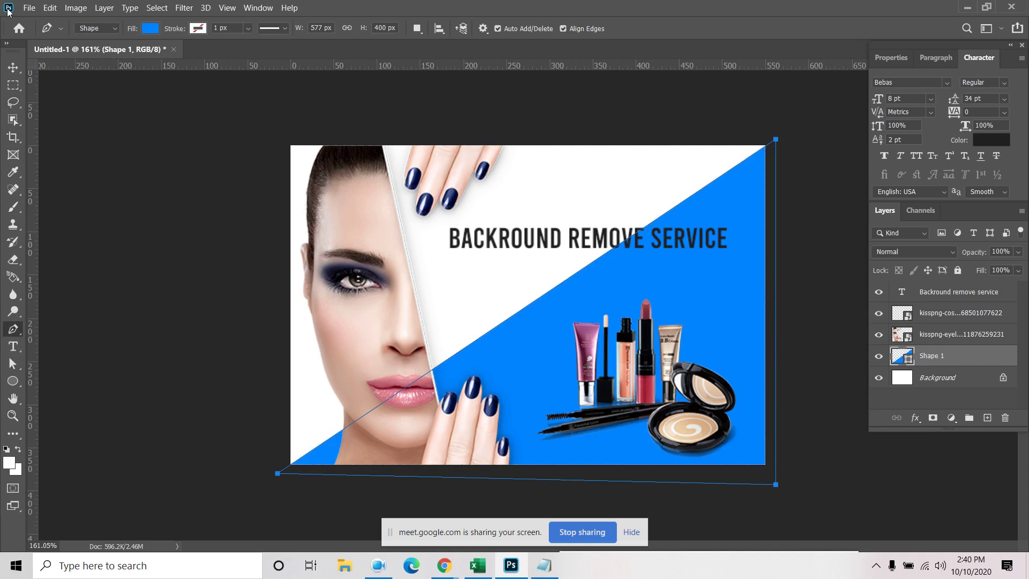
pyautogui.click(12, 67)
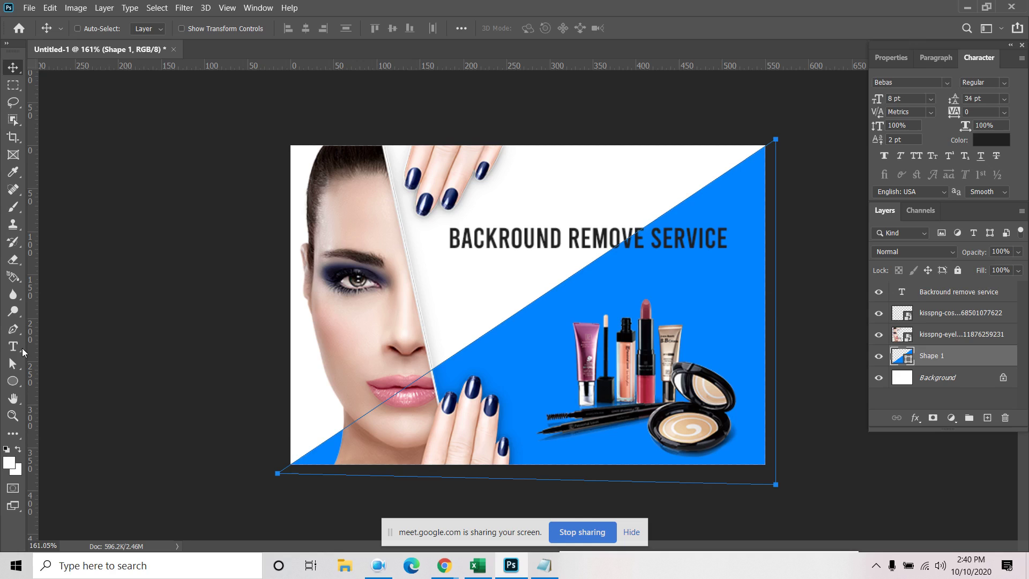
pyautogui.click(12, 381)
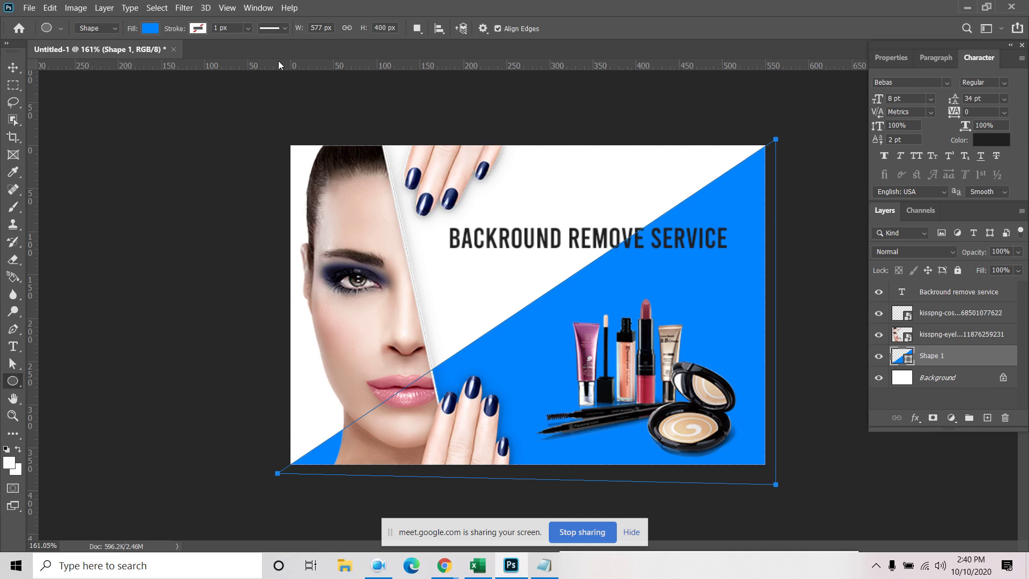
pyautogui.click(152, 31)
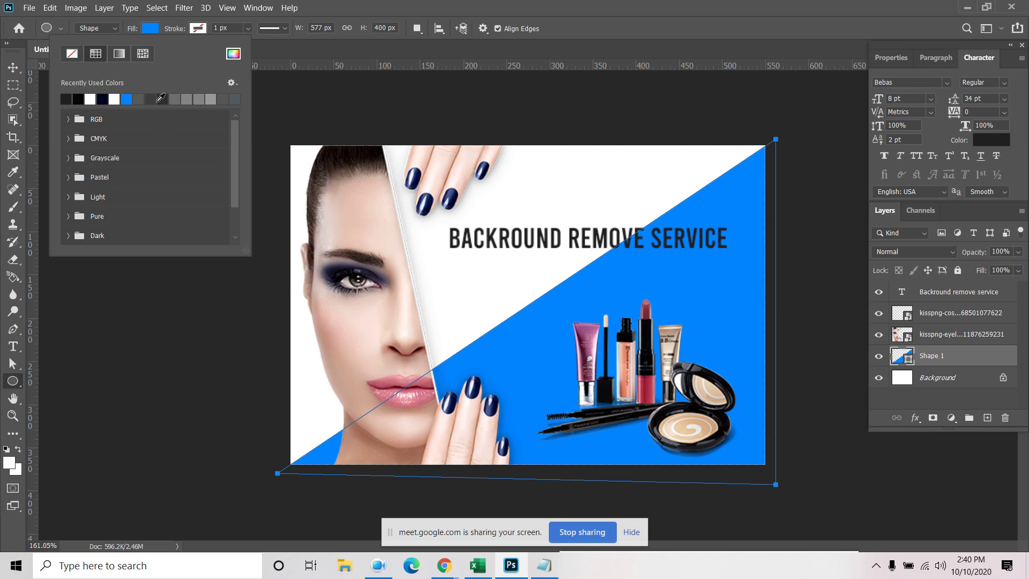
# Change the triangle's fill to a pale yellow Pastel swatch
pyautogui.click(67, 177)
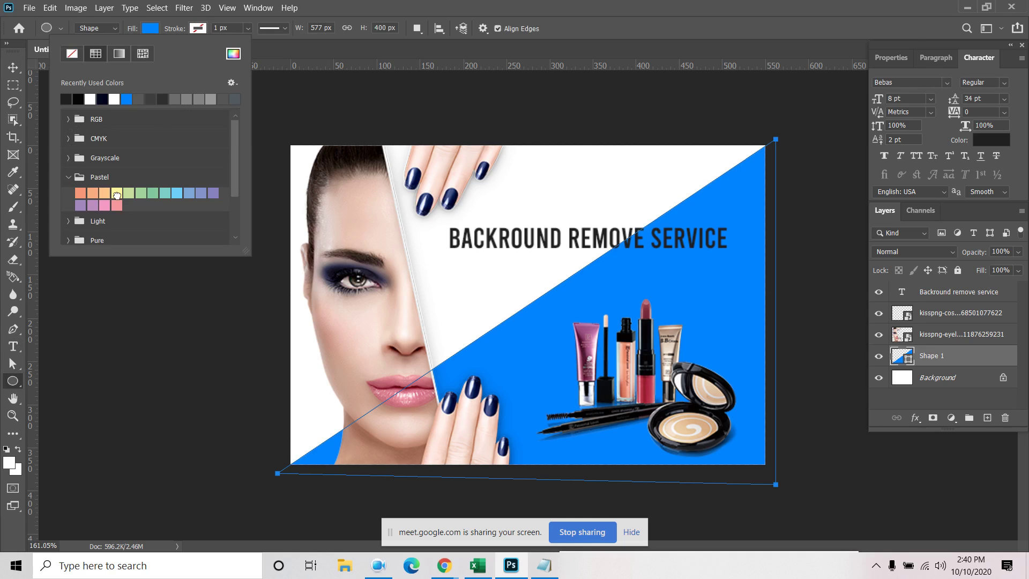
pyautogui.click(117, 193)
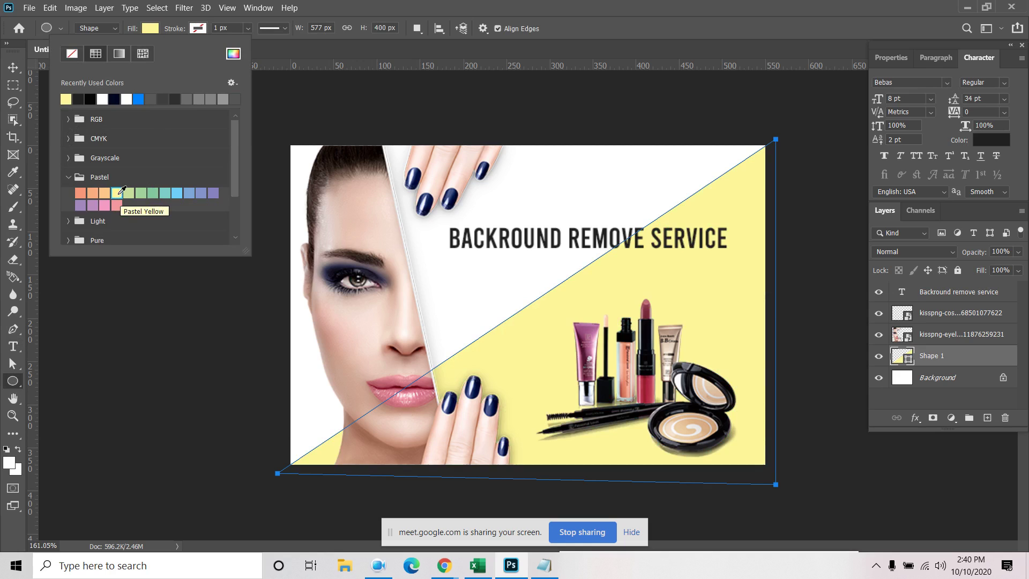
pyautogui.click(104, 193)
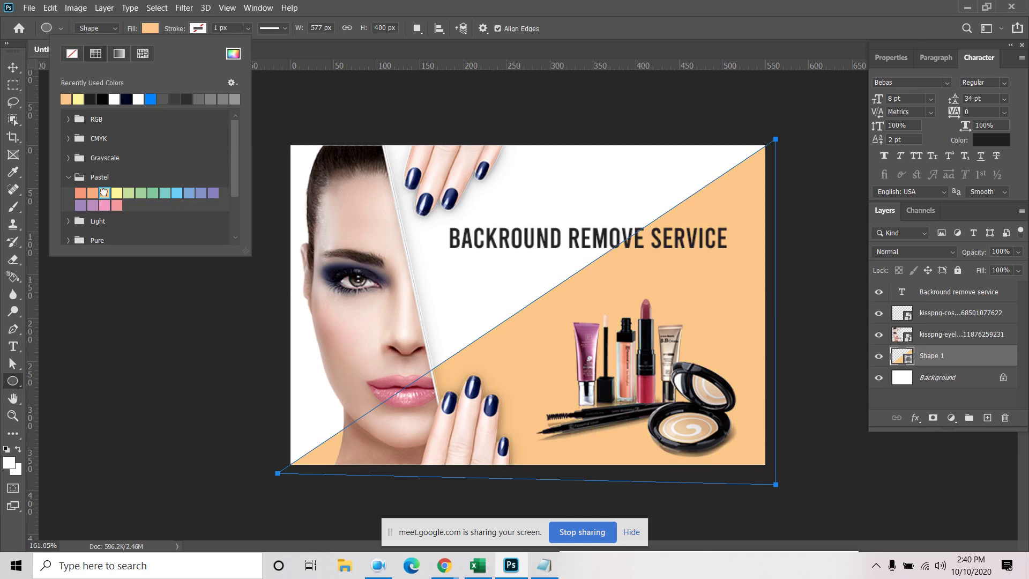
pyautogui.click(118, 191)
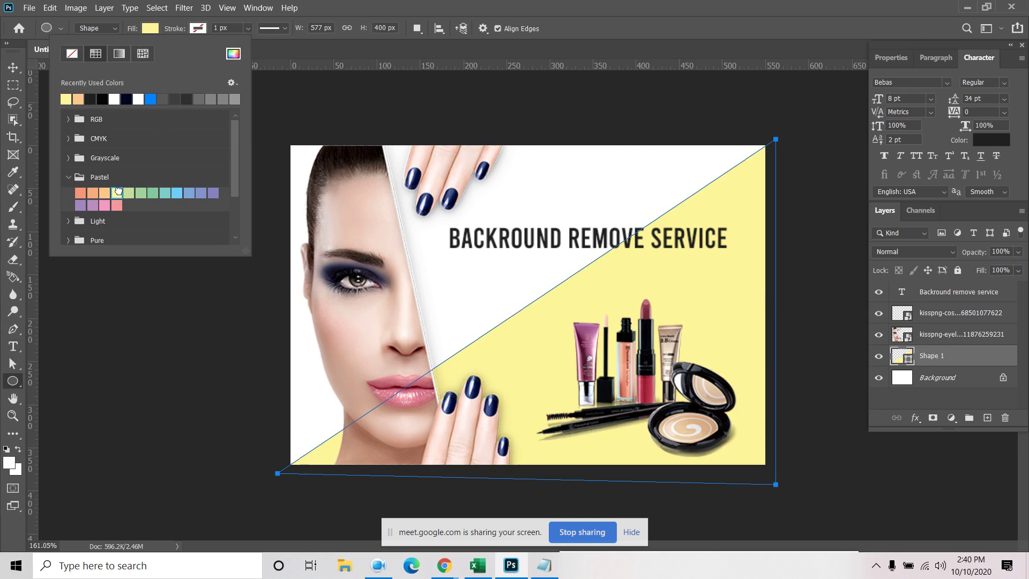
# Move the headline text layer slightly higher on the banner
pyautogui.click(12, 71)
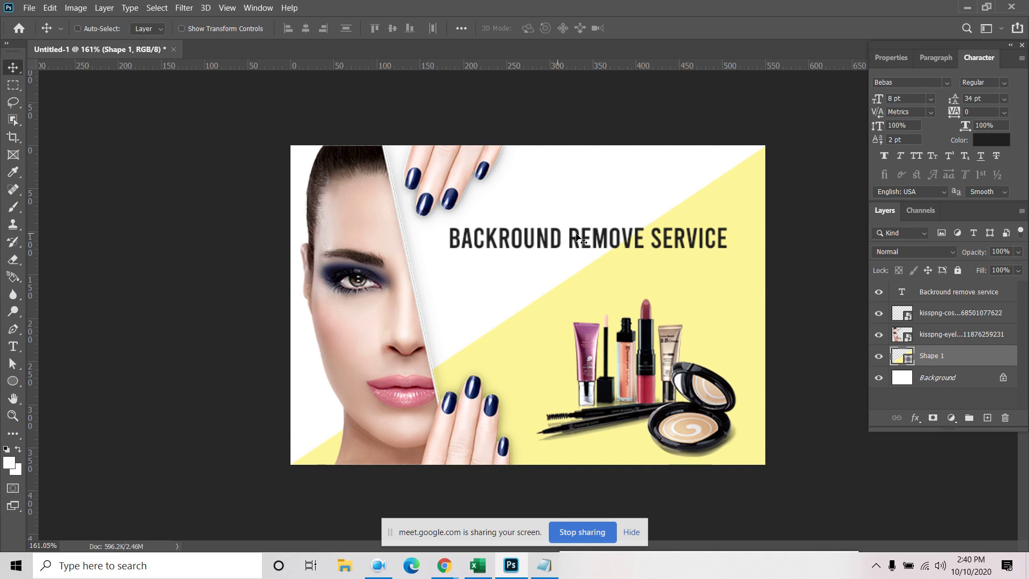
pyautogui.click(969, 295)
pyautogui.moveTo(516, 242); pyautogui.dragTo(517, 231)
pyautogui.click(13, 346)
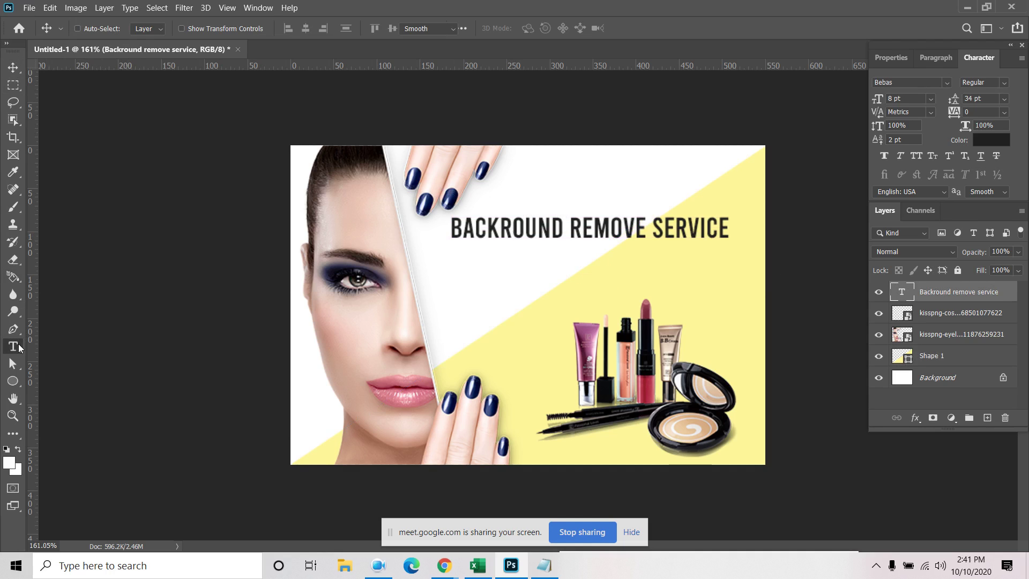
# Start and discard a trial 'FAST' text line, briefly fading the headline to 10% opacity
pyautogui.click(462, 284)
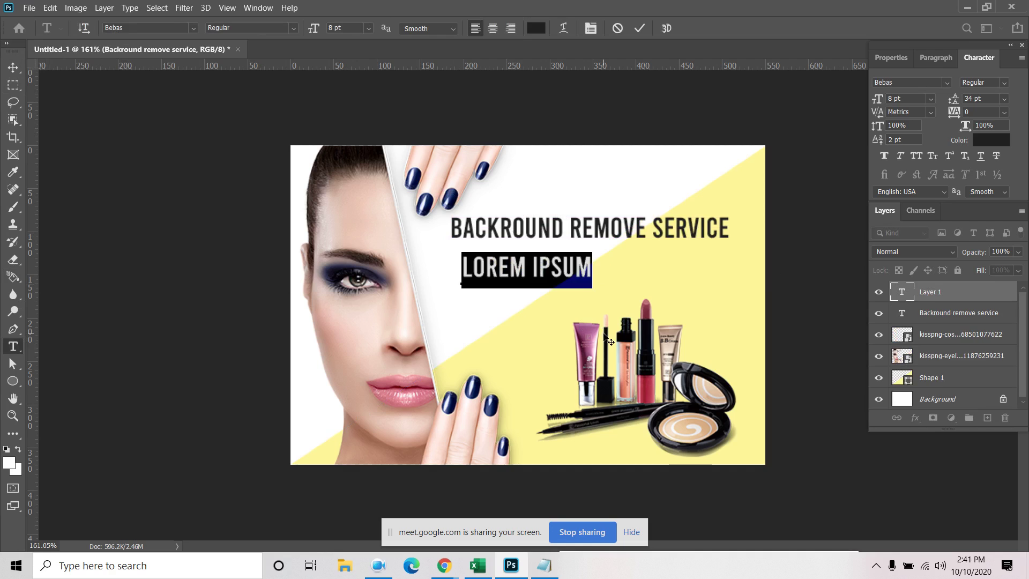
pyautogui.write('FAST')
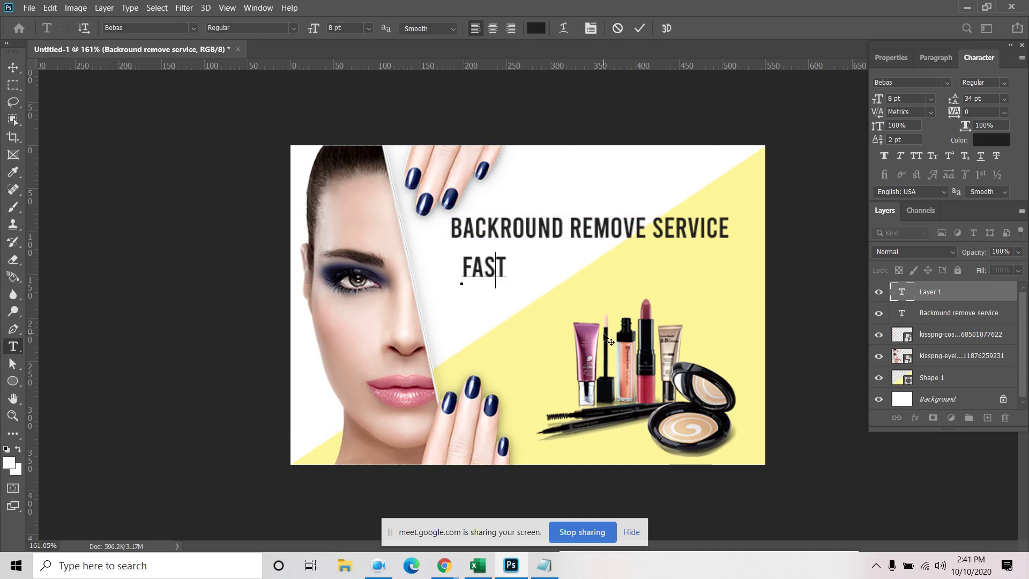
pyautogui.press('BackSpace')
pyautogui.press('BackSpace')
pyautogui.press('BackSpace')
pyautogui.press('BackSpace')
pyautogui.press('Escape')
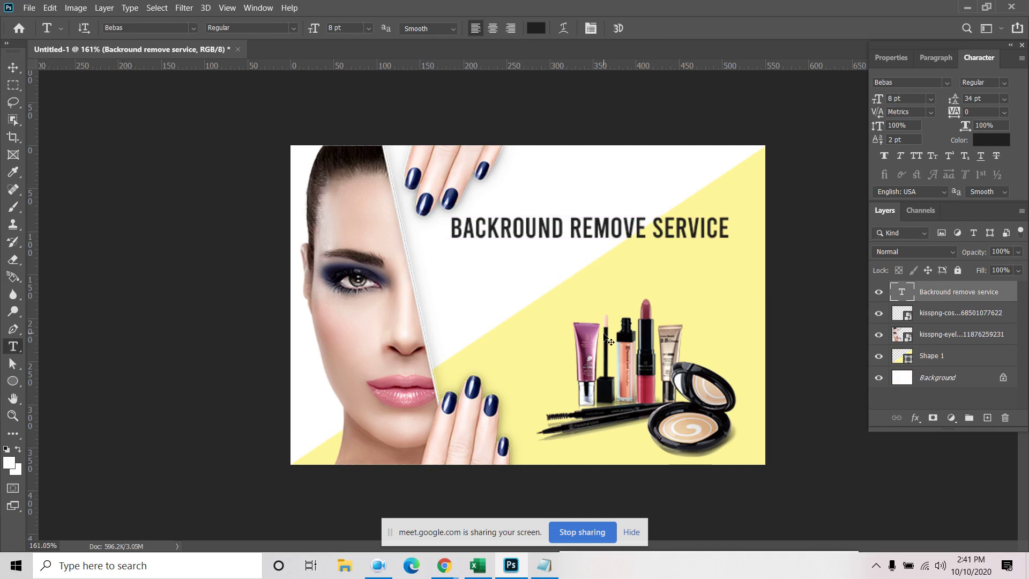
pyautogui.press('1')
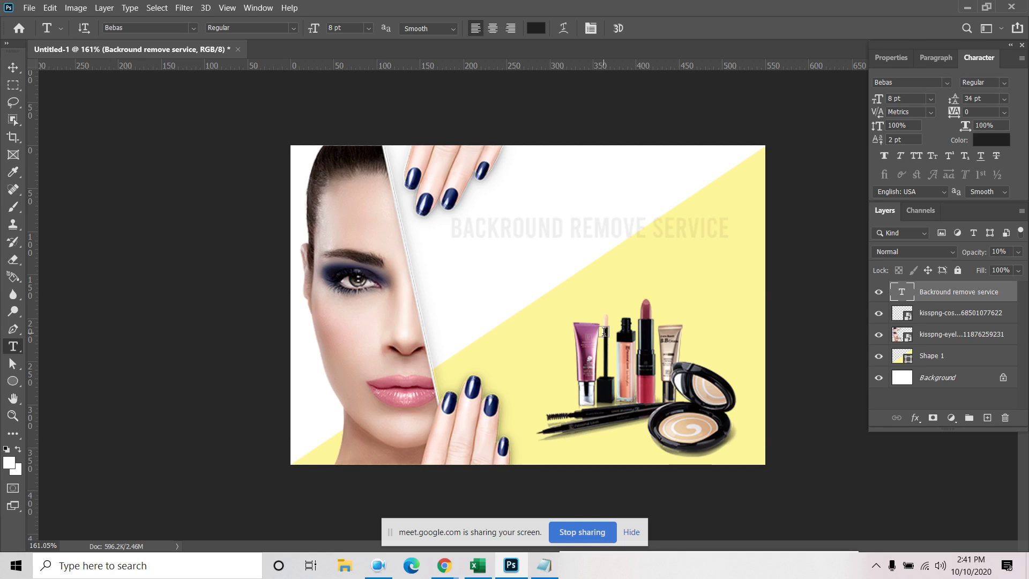
pyautogui.press('0')
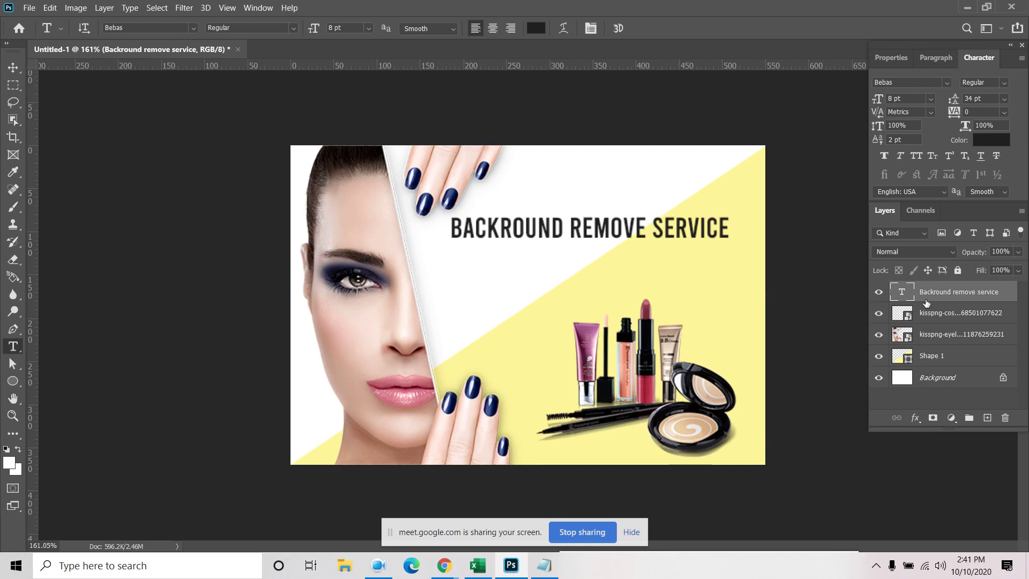
pyautogui.press('v')
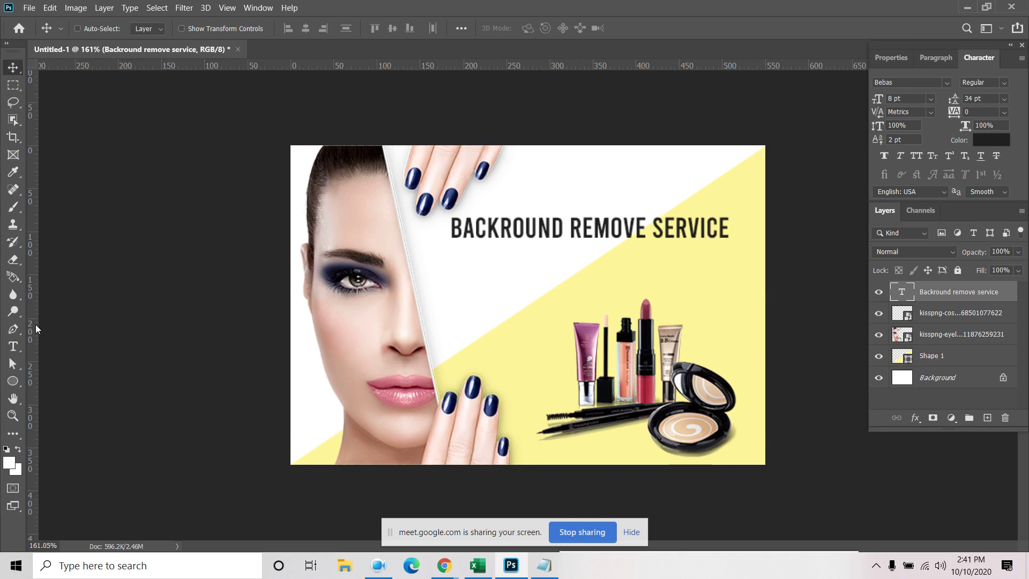
# Type '24 HOURS DELIVERY' and 'UNLIMITED REVISION' as a new text layer below the headline
pyautogui.click(18, 343)
pyautogui.click(483, 293)
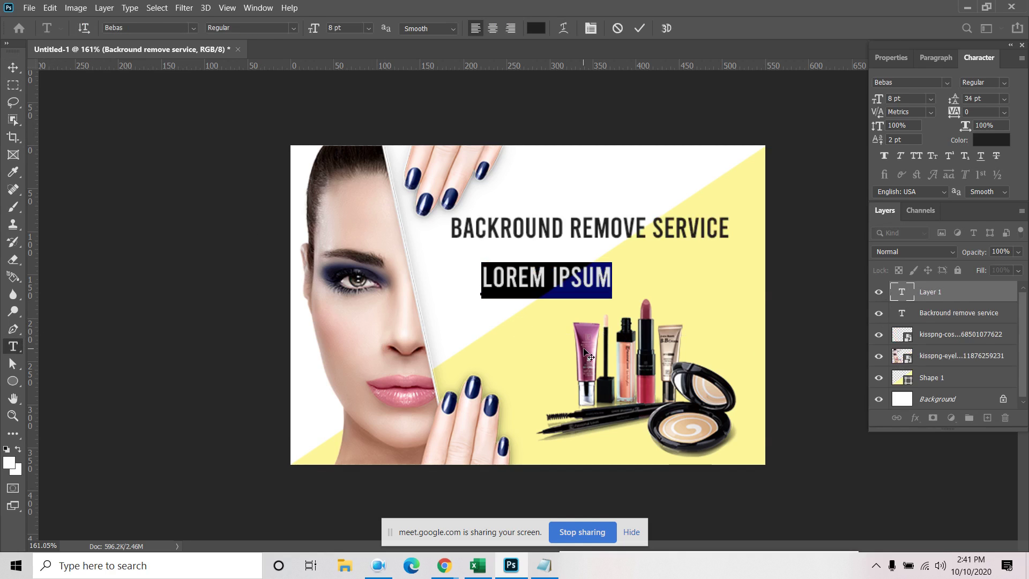
pyautogui.write('24')
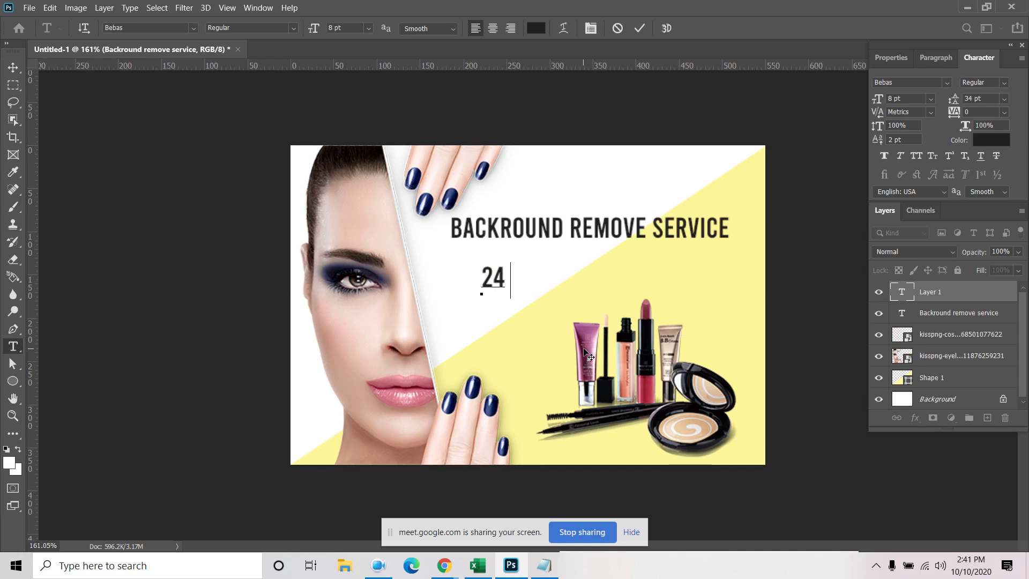
pyautogui.write(' HOURS DEL')
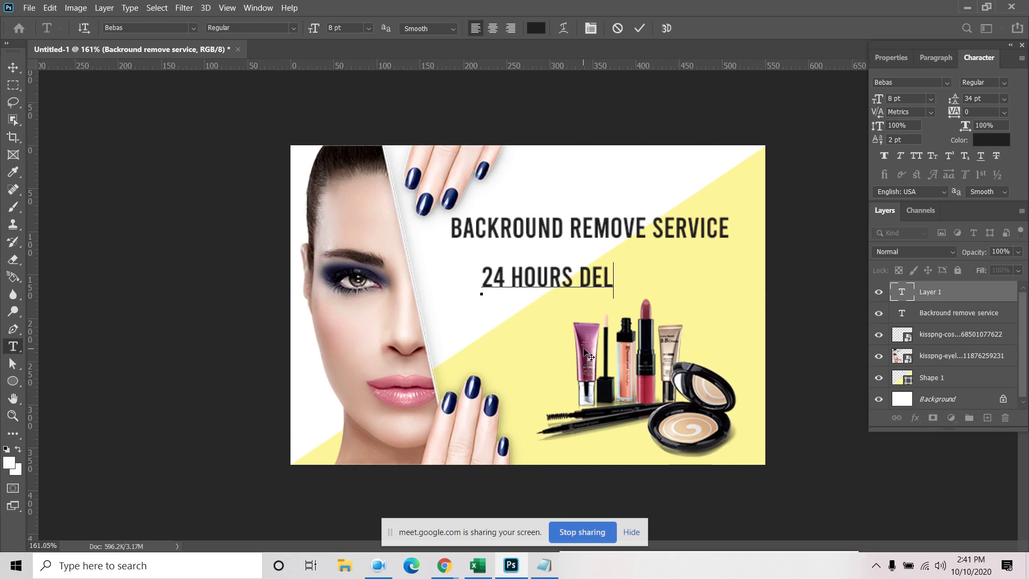
pyautogui.write('IVERY ')
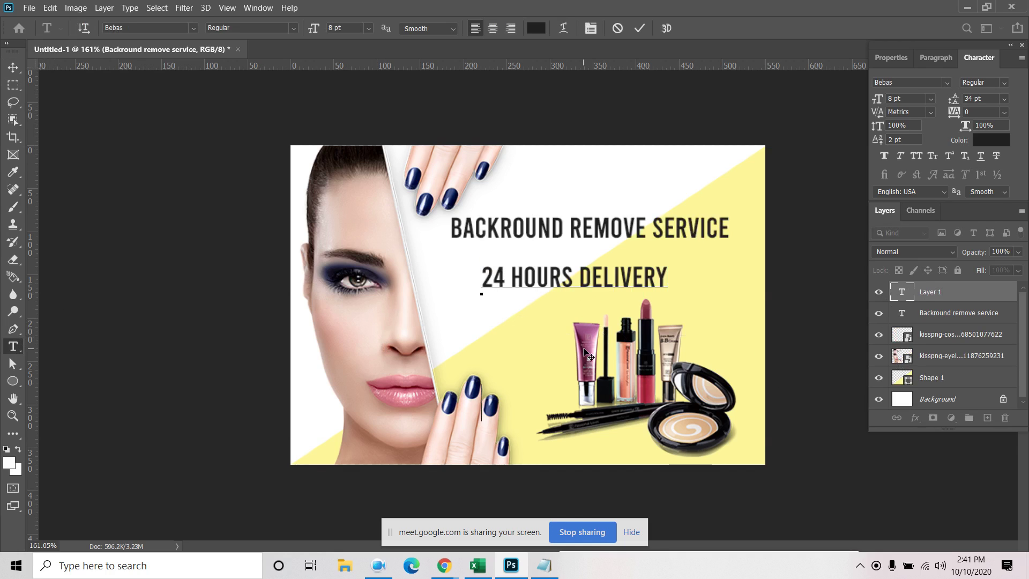
pyautogui.write('UNL')
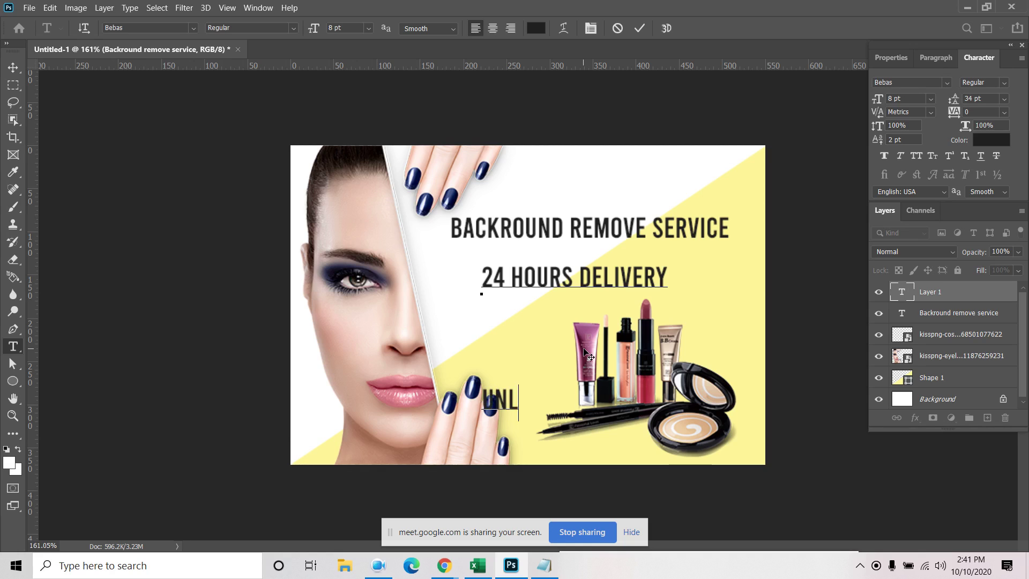
pyautogui.write('IMITED REVISION')
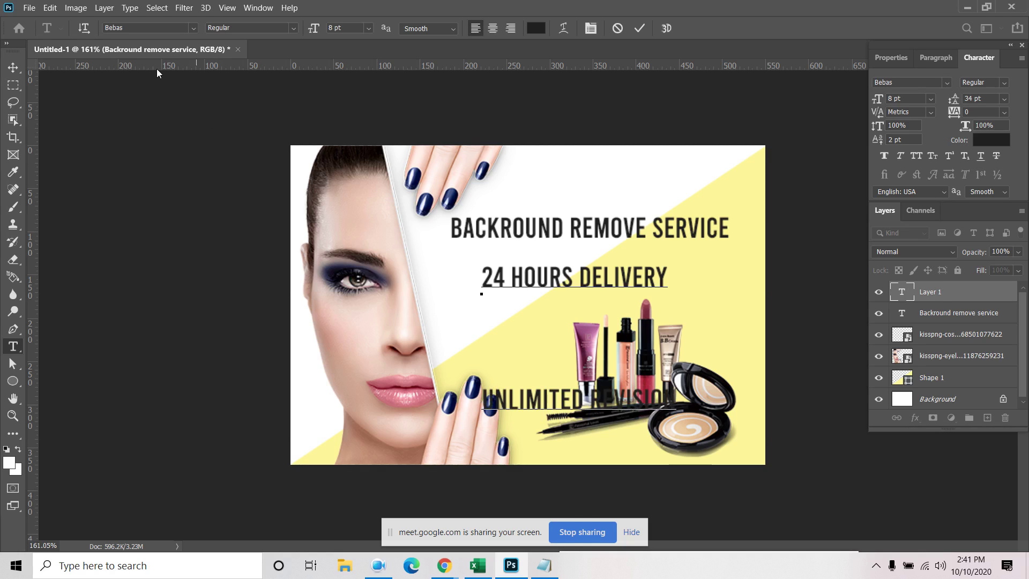
pyautogui.click(13, 67)
# Give the feature text Auto leading and 6 pt size, and move it under the headline
pyautogui.click(1004, 99)
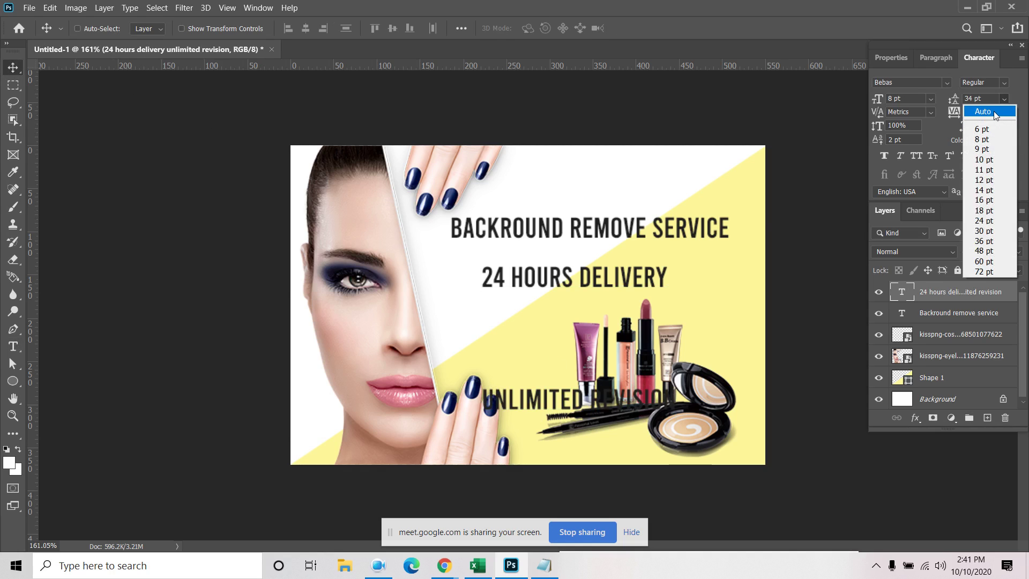
pyautogui.click(994, 114)
pyautogui.moveTo(572, 280); pyautogui.dragTo(541, 259)
pyautogui.click(931, 99)
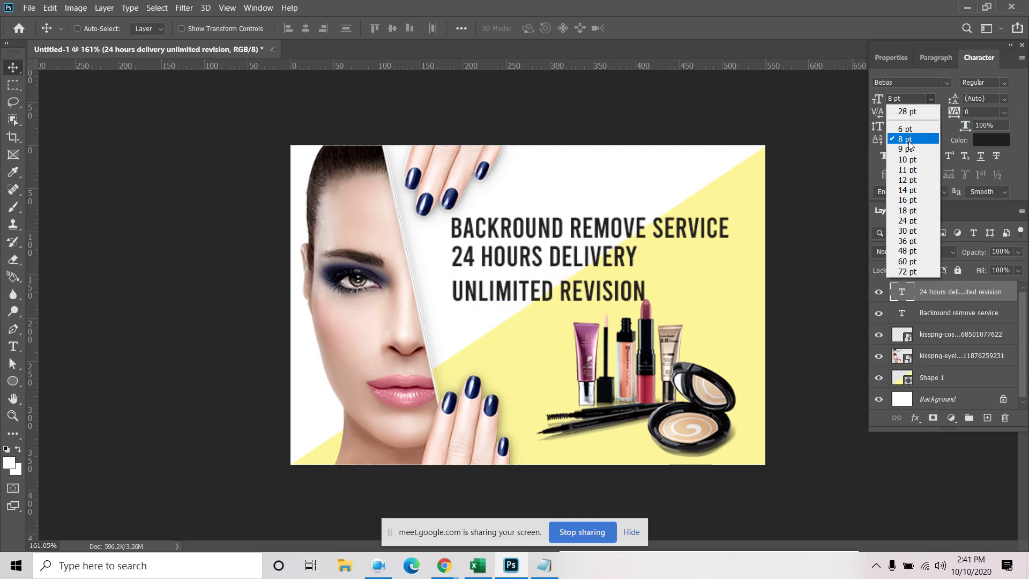
pyautogui.click(911, 110)
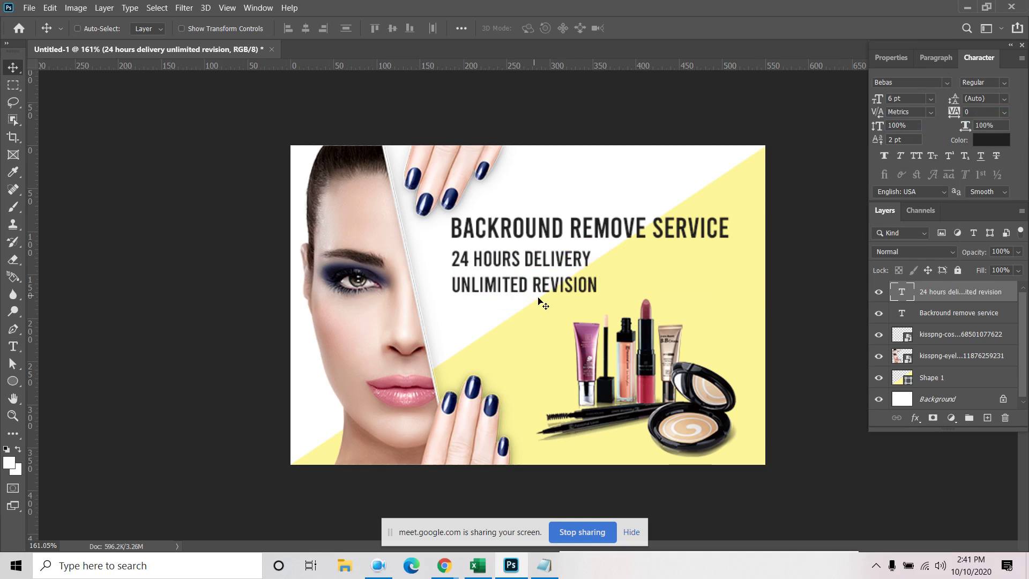
pyautogui.doubleClick(902, 292)
# Add a third feature line reading '15 IMAGES FOR $10'
pyautogui.click(596, 287)
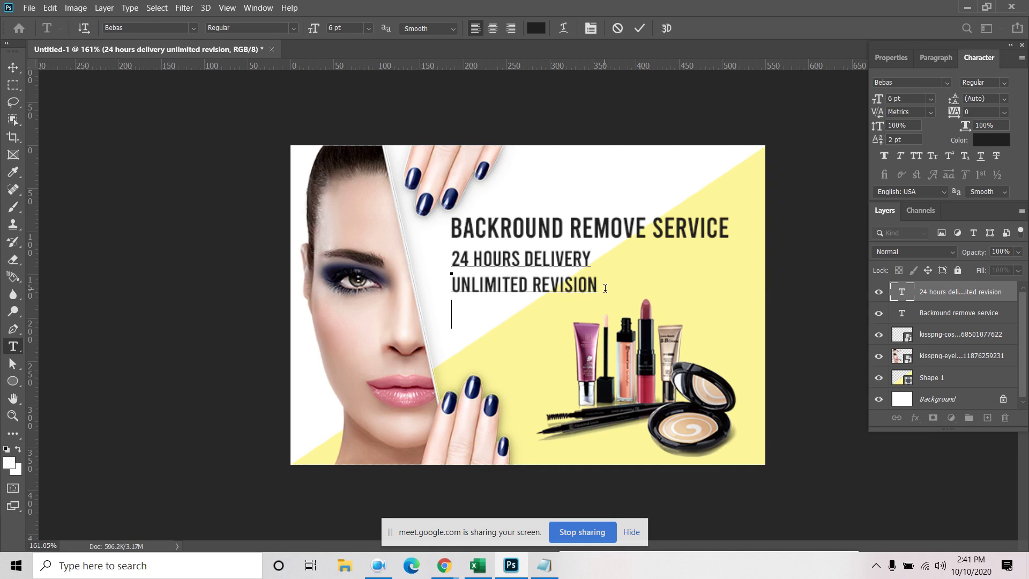
pyautogui.write('10 IMAGES FOR')
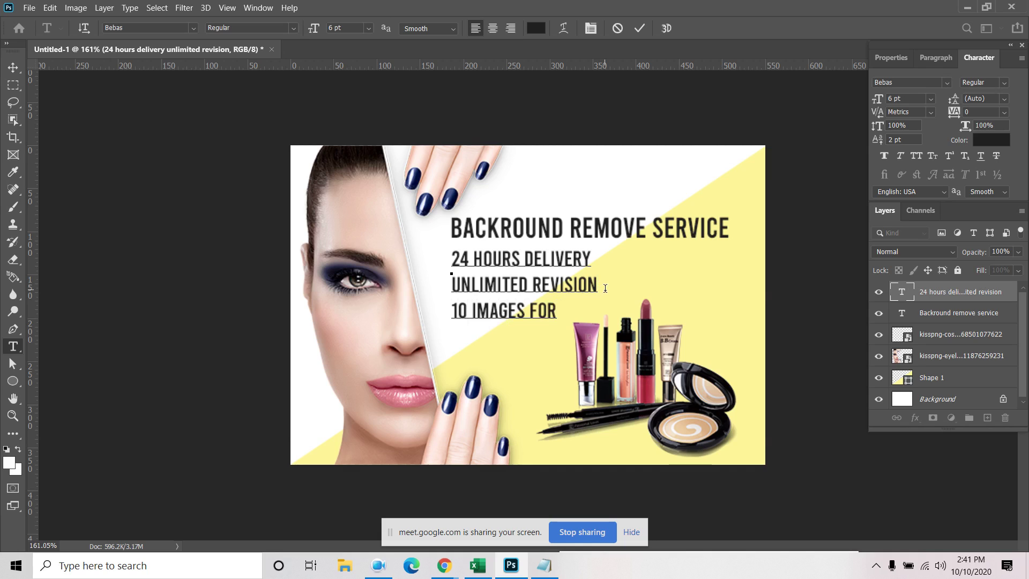
pyautogui.write(' $5')
pyautogui.doubleClick(456, 310)
pyautogui.moveTo(458, 310); pyautogui.dragTo(462, 312)
pyautogui.write('5')
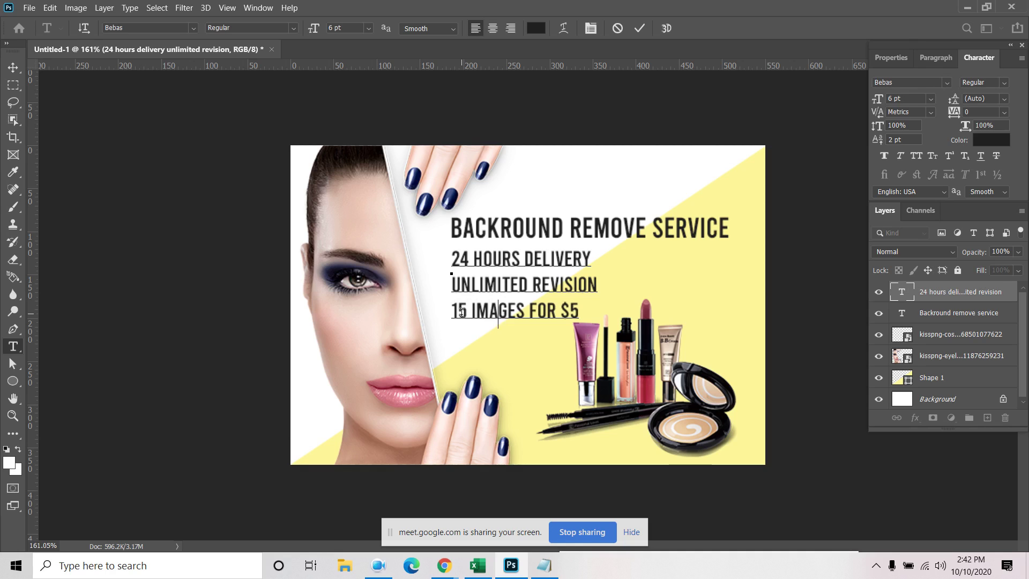
pyautogui.press('BackSpace')
pyautogui.write('0')
pyautogui.press('BackSpace')
pyautogui.write('10')
pyautogui.click(13, 68)
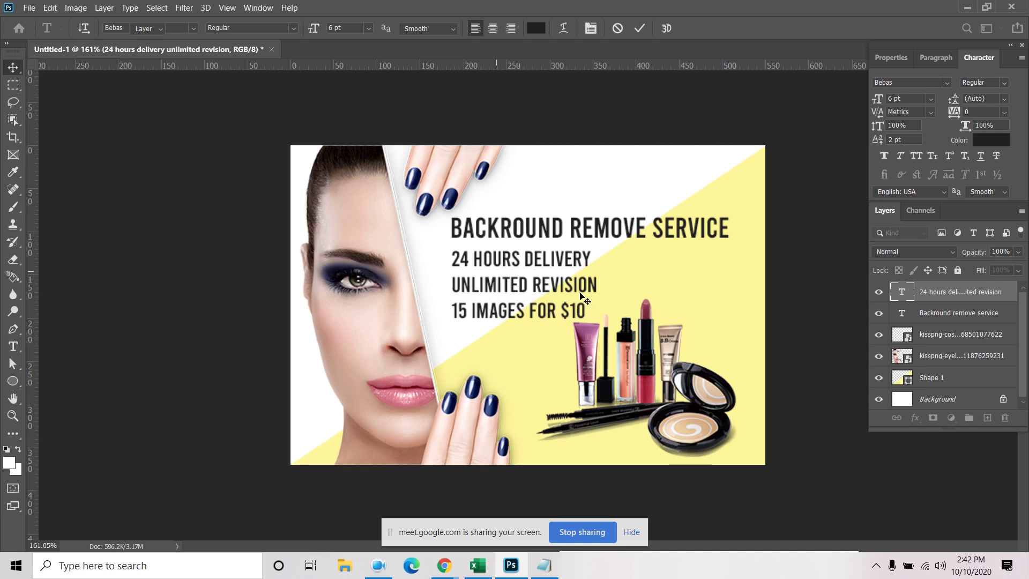
pyautogui.doubleClick(903, 293)
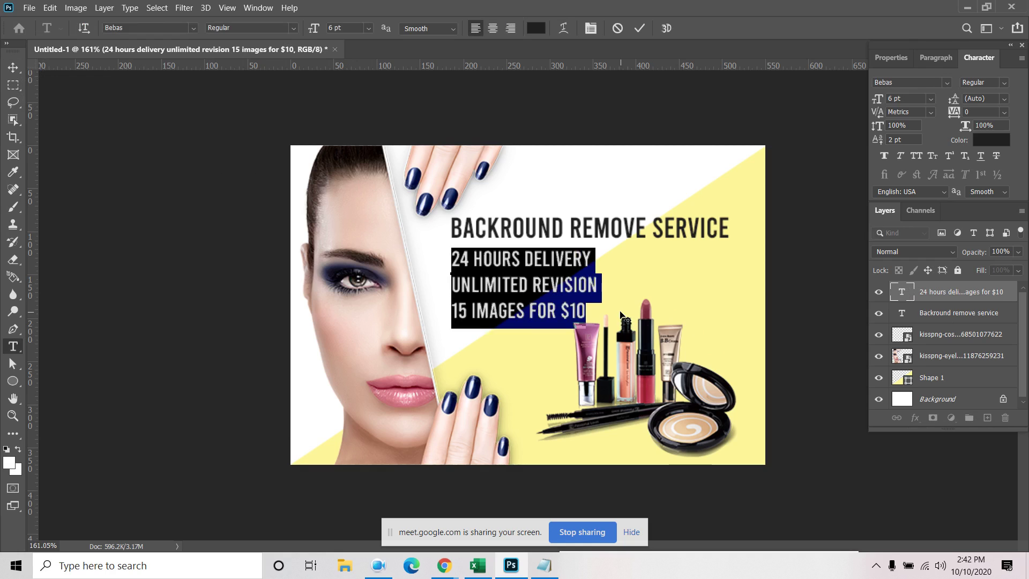
pyautogui.click(587, 310)
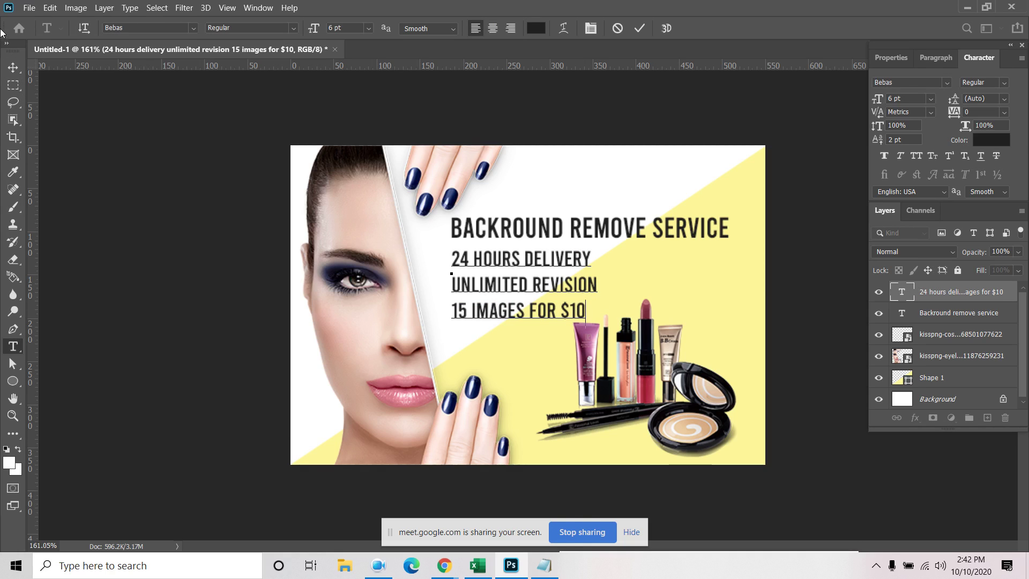
pyautogui.click(13, 69)
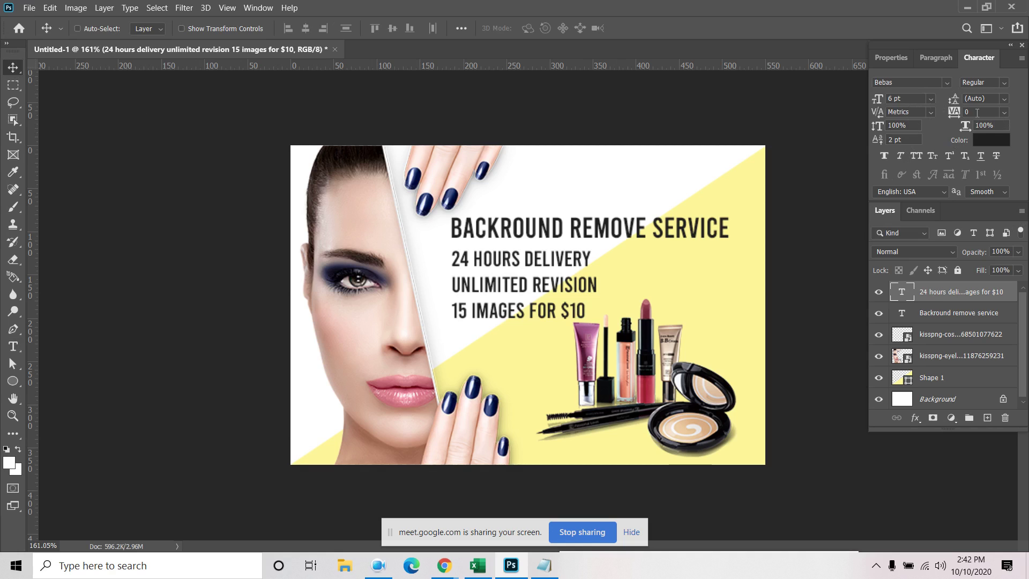
# Set the feature text to Optical kerning, -25 tracking and 6 pt leading, and nudge it up
pyautogui.click(931, 112)
pyautogui.click(919, 134)
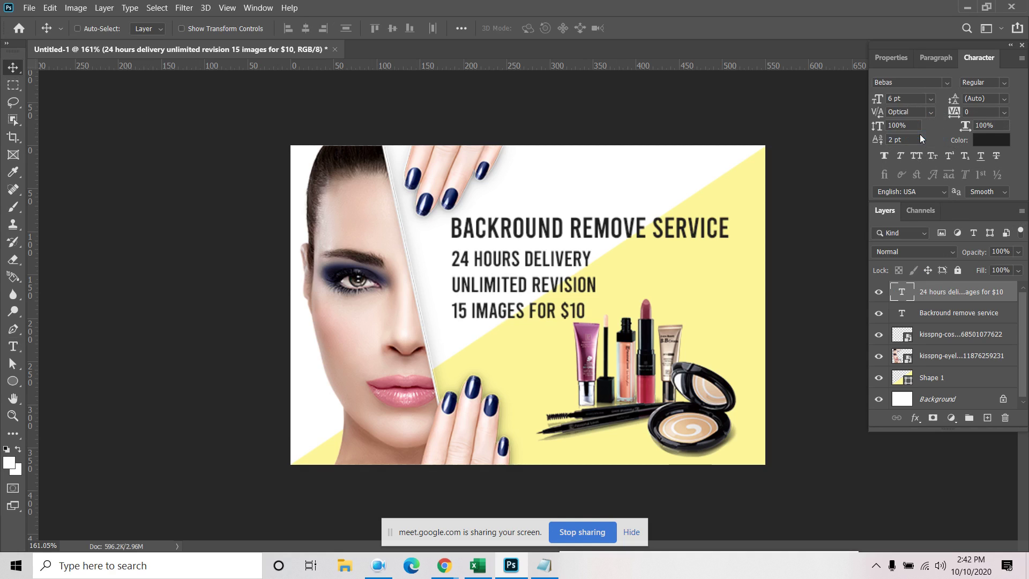
pyautogui.click(1004, 112)
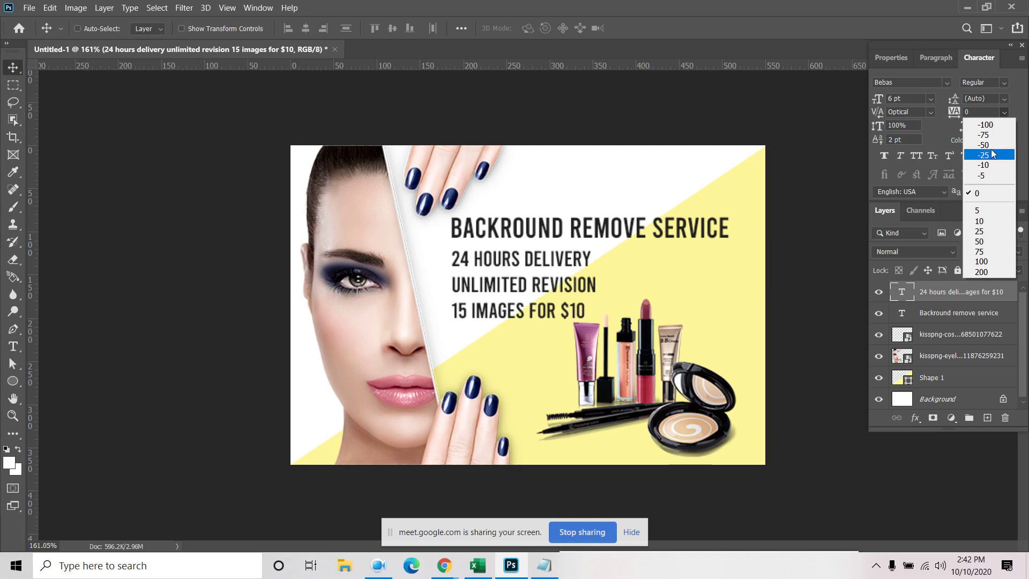
pyautogui.click(988, 156)
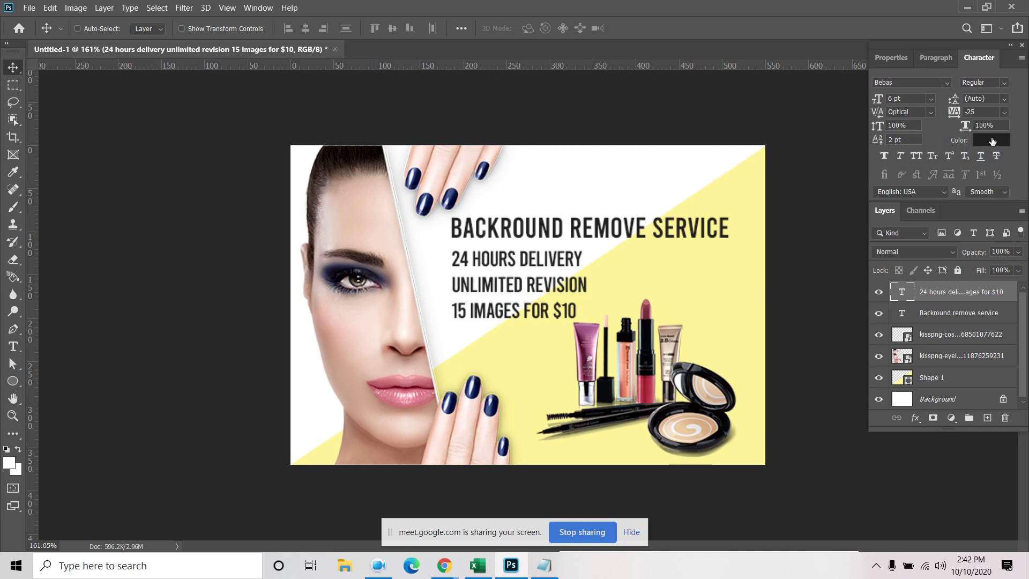
pyautogui.click(997, 100)
pyautogui.write('6')
pyautogui.press('Return')
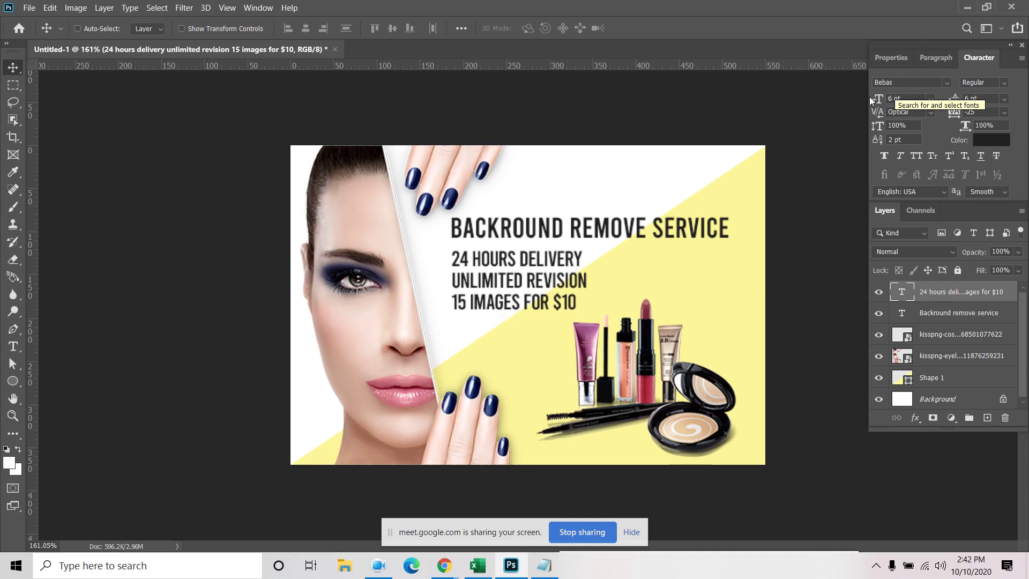
pyautogui.moveTo(531, 271); pyautogui.dragTo(532, 261)
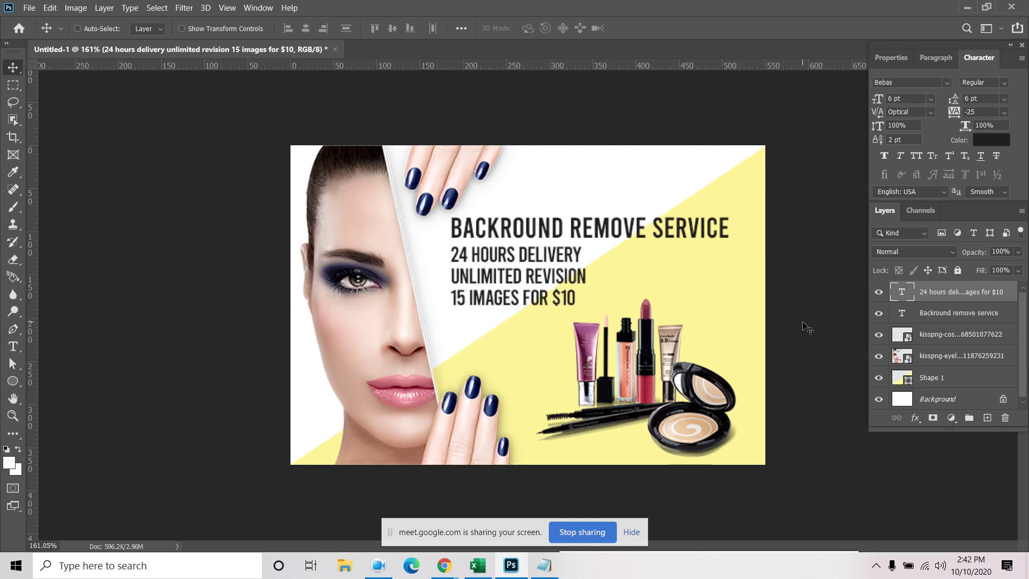
pyautogui.click(1003, 141)
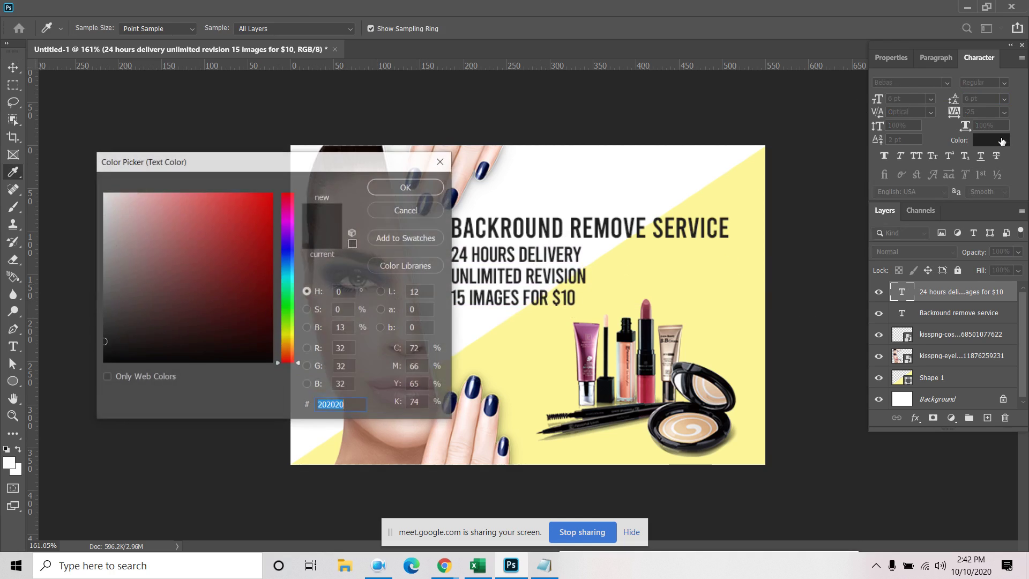
# Colour the feature text deep red #b12e48 sampled from the lipstick
pyautogui.moveTo(287, 276); pyautogui.dragTo(287, 258)
pyautogui.click(218, 280)
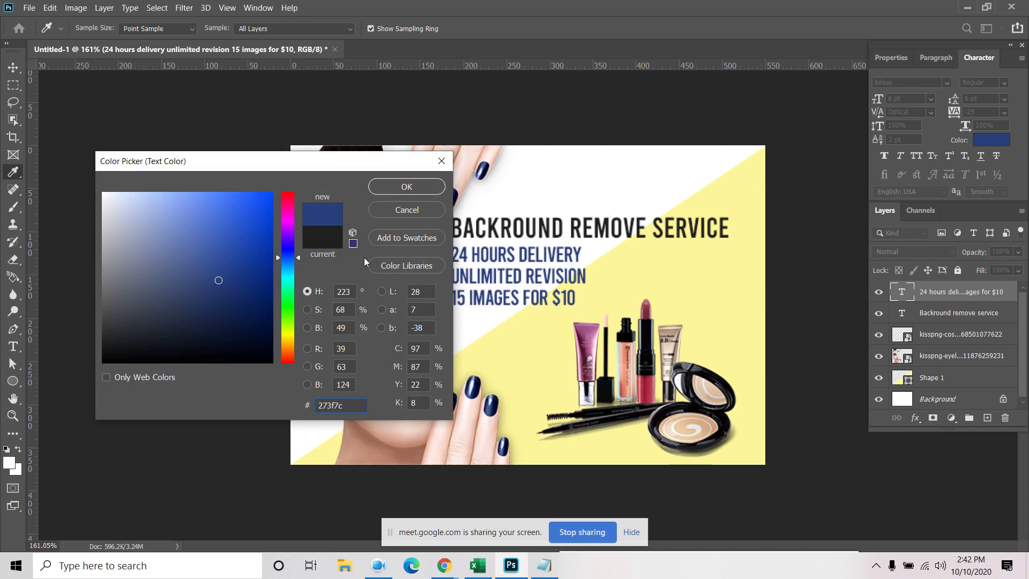
pyautogui.click(478, 385)
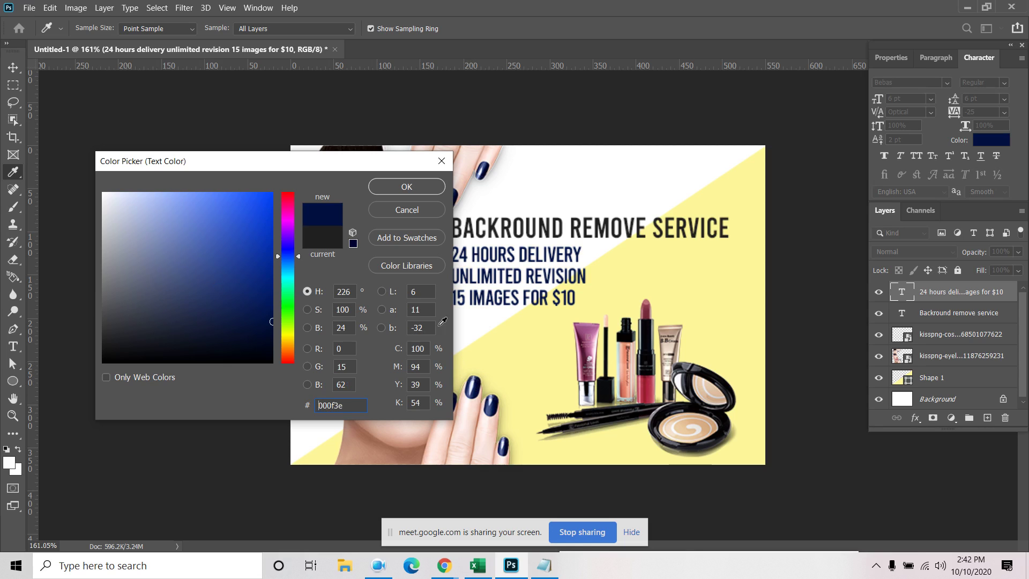
pyautogui.click(646, 383)
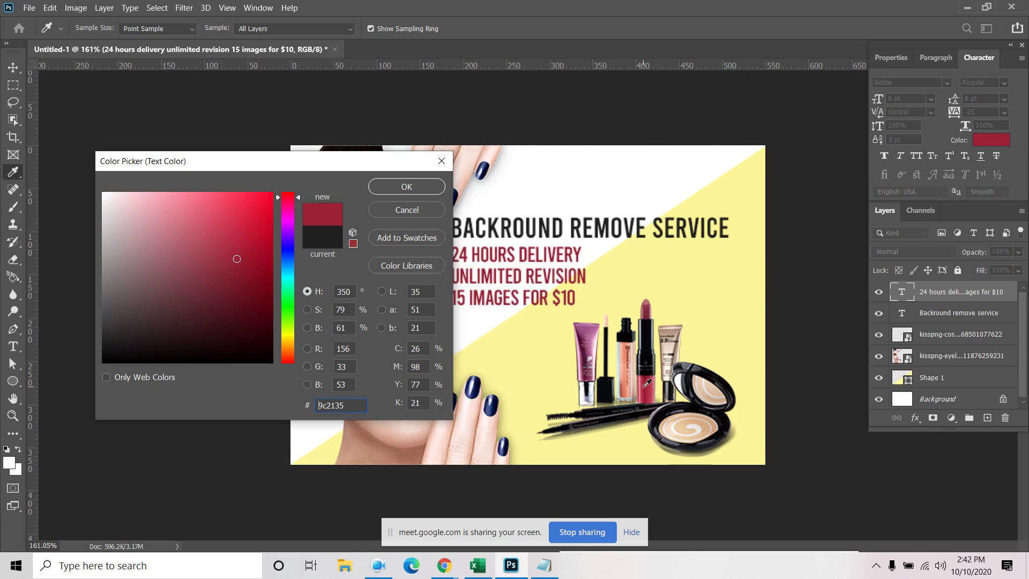
pyautogui.click(650, 391)
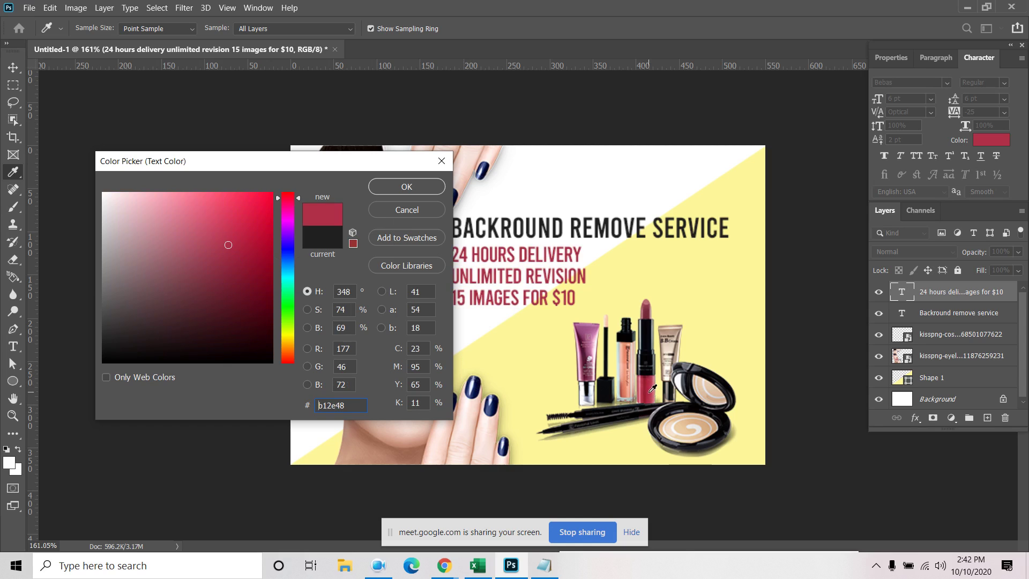
pyautogui.click(413, 188)
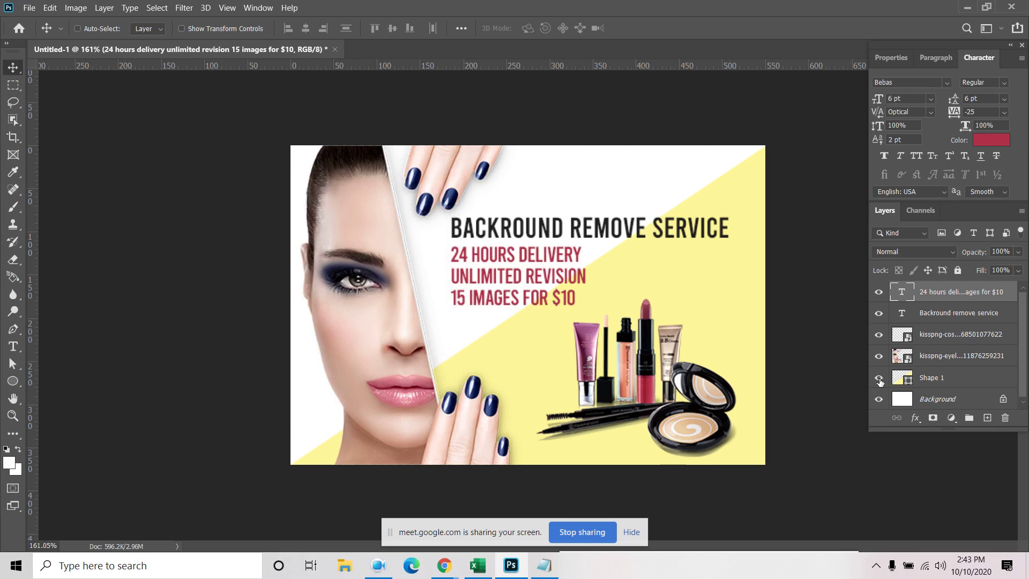
# Turn off the Shape 1 layer's visibility so the yellow triangle disappears
pyautogui.click(879, 378)
pyautogui.click(878, 378)
pyautogui.click(879, 378)
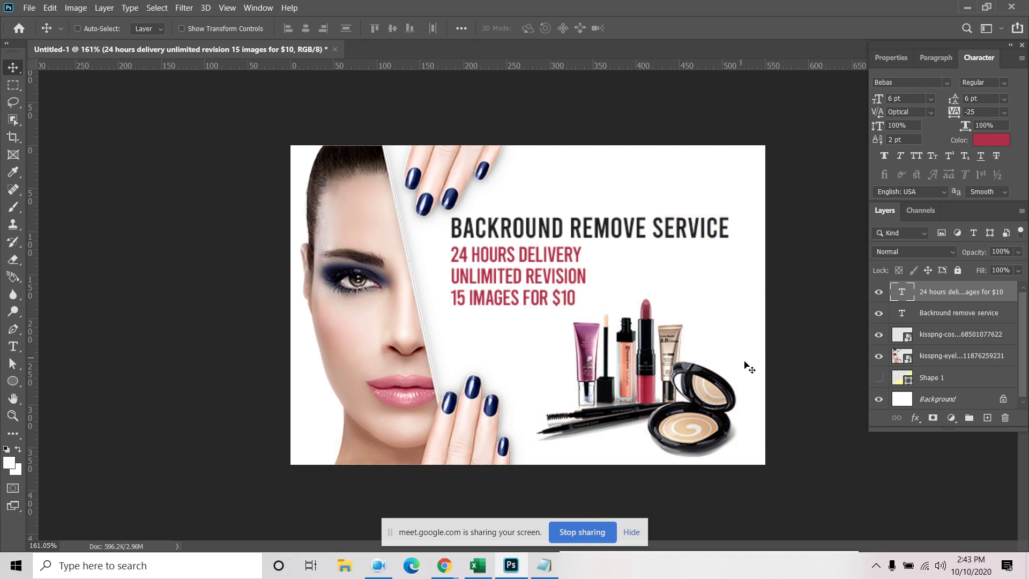
# Open File > File Info and place the cursor in the Document Title field
pyautogui.click(33, 8)
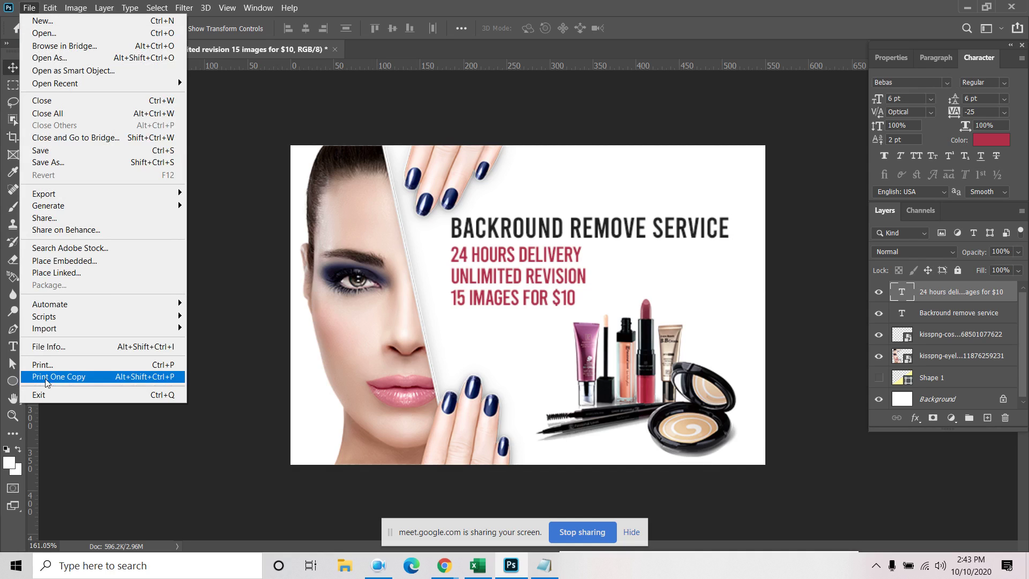
pyautogui.click(55, 351)
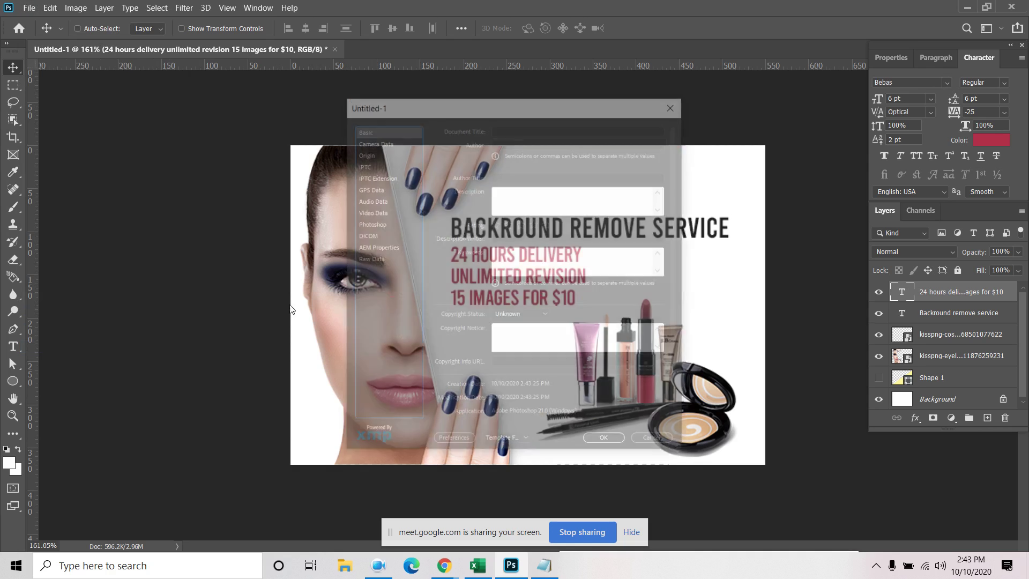
pyautogui.click(504, 128)
pyautogui.click(544, 565)
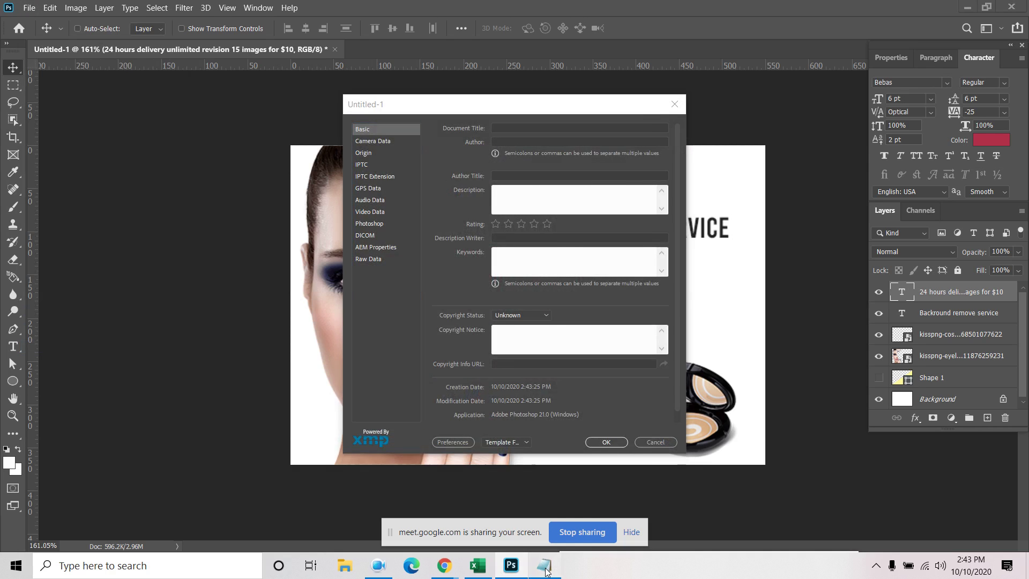
# Copy the amazon product title line from Notepad into the Document Title field
pyautogui.moveTo(491, 206); pyautogui.dragTo(173, 188)
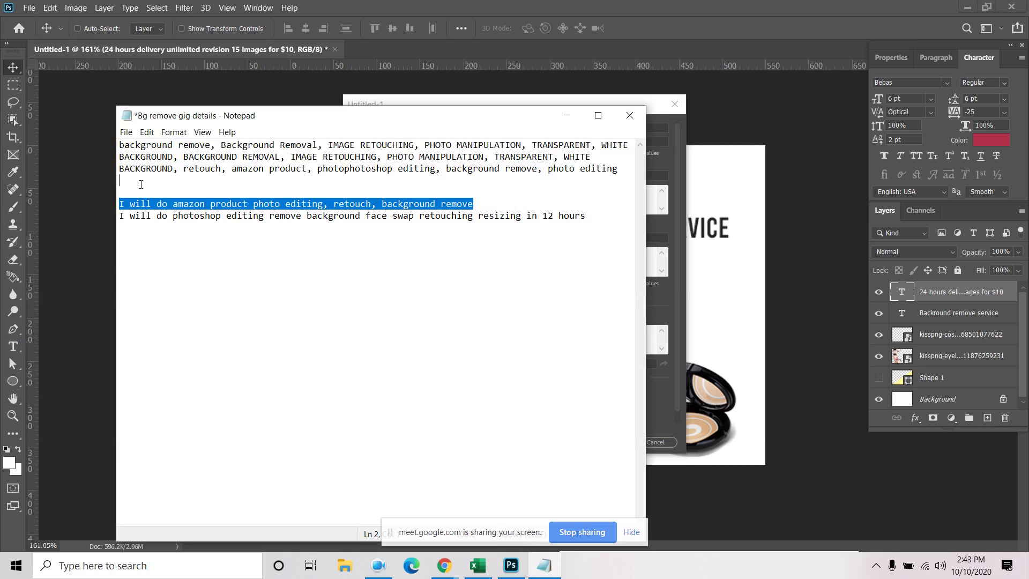
pyautogui.rightClick(173, 204)
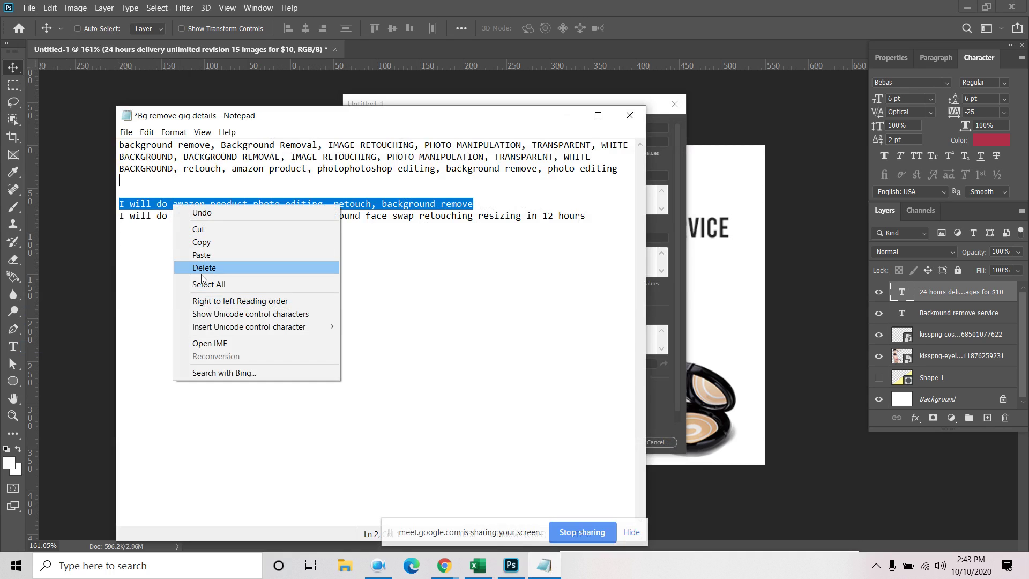
pyautogui.click(185, 242)
pyautogui.click(566, 116)
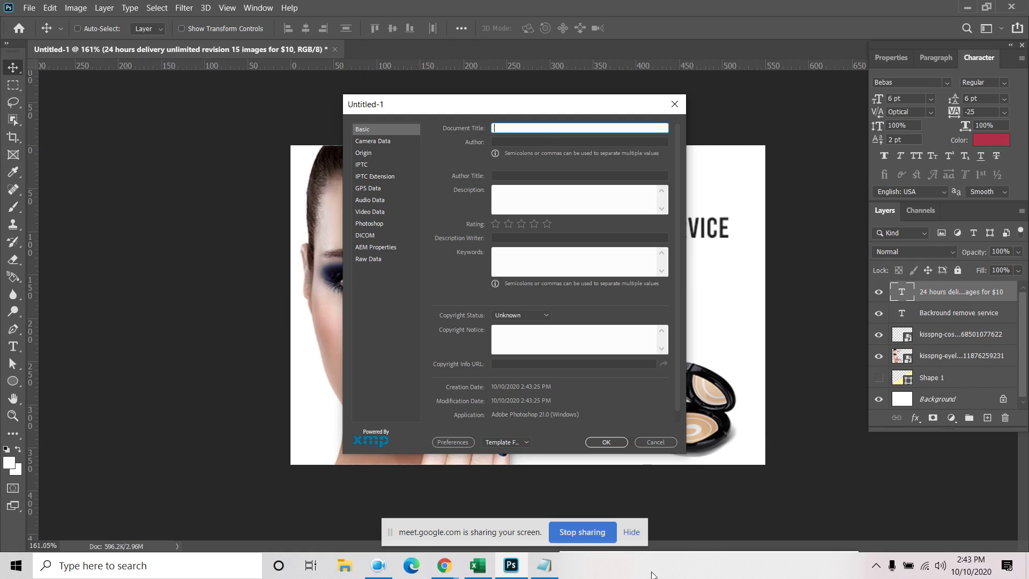
pyautogui.click(544, 566)
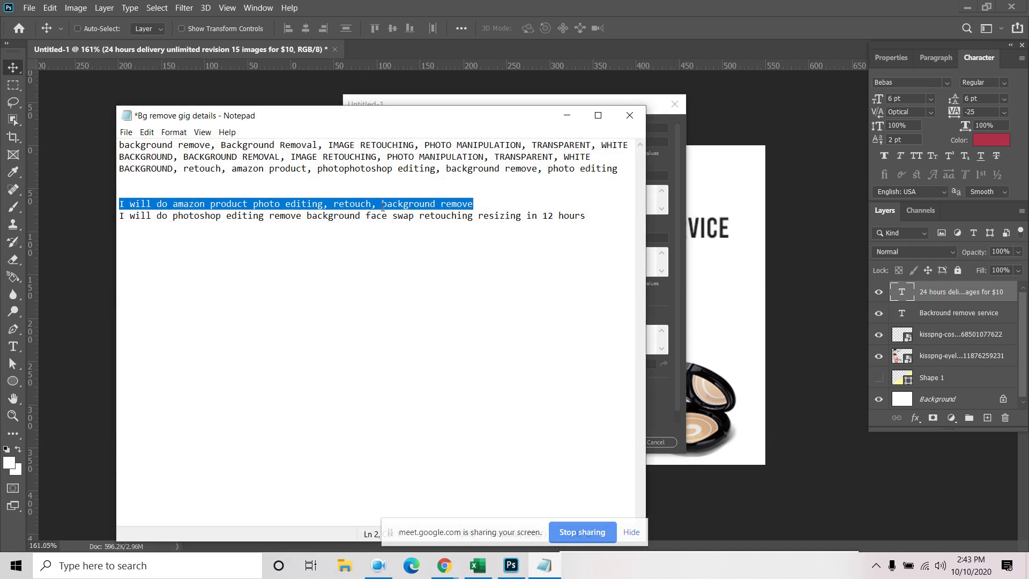
pyautogui.rightClick(382, 205)
pyautogui.click(419, 246)
pyautogui.click(567, 116)
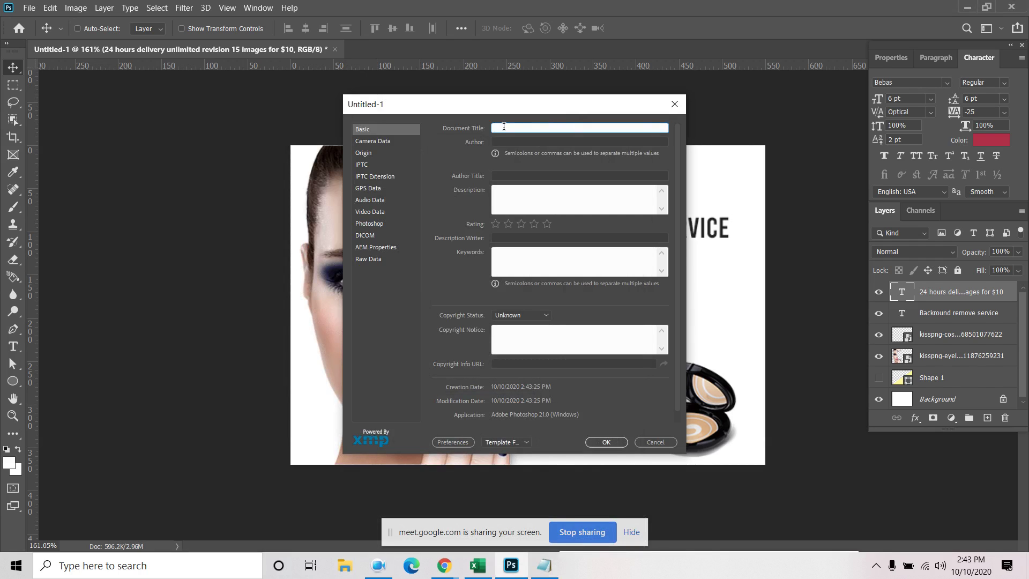
pyautogui.rightClick(502, 127)
pyautogui.click(541, 178)
# Re-copy the amazon product title line, paste it into Document Title and add a comma
pyautogui.click(544, 565)
pyautogui.click(423, 204)
pyautogui.doubleClick(422, 205)
pyautogui.moveTo(493, 204); pyautogui.dragTo(109, 208)
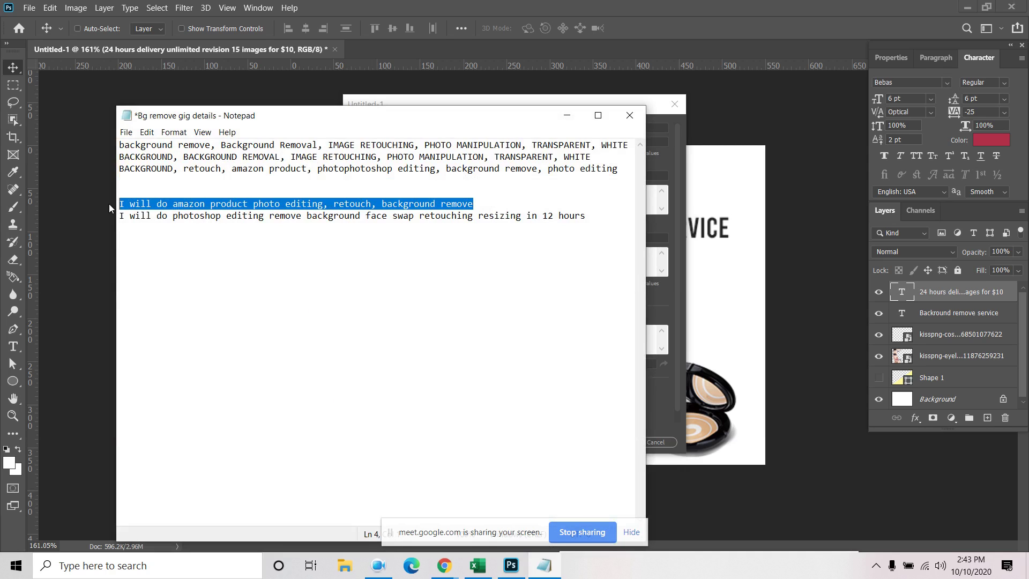
pyautogui.rightClick(175, 204)
pyautogui.click(224, 244)
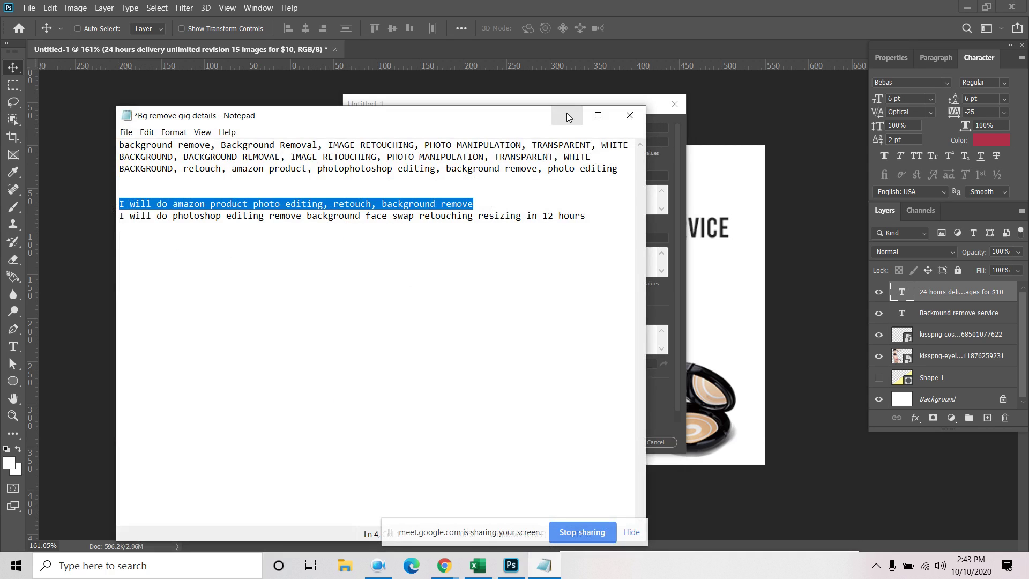
pyautogui.click(567, 117)
pyautogui.rightClick(496, 127)
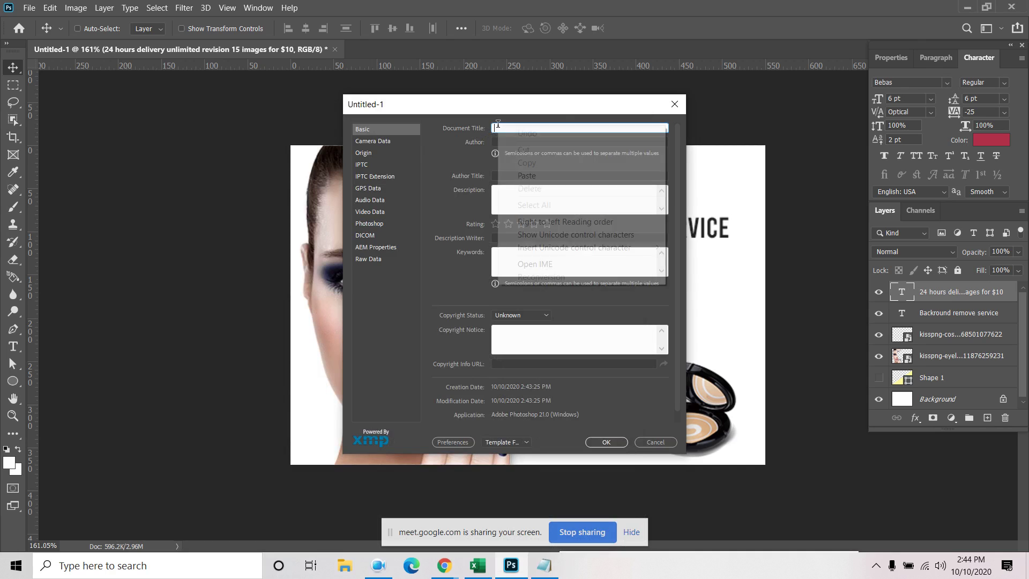
pyautogui.click(523, 176)
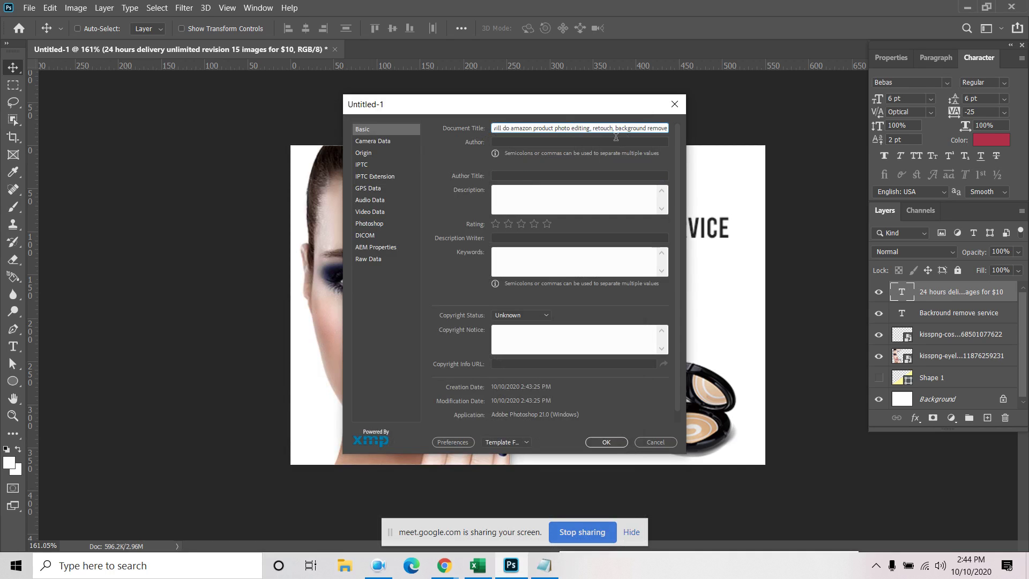
pyautogui.write(',')
# Append the 'photoshop editing' gig title line to the Document Title
pyautogui.click(544, 565)
pyautogui.moveTo(596, 214); pyautogui.dragTo(105, 216)
pyautogui.rightClick(148, 219)
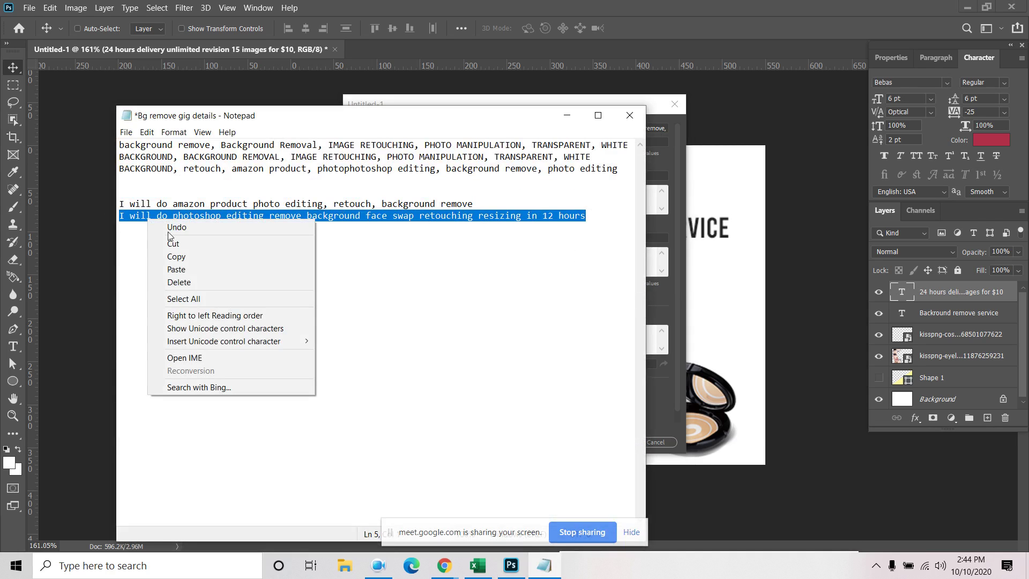
pyautogui.click(180, 257)
pyautogui.click(575, 126)
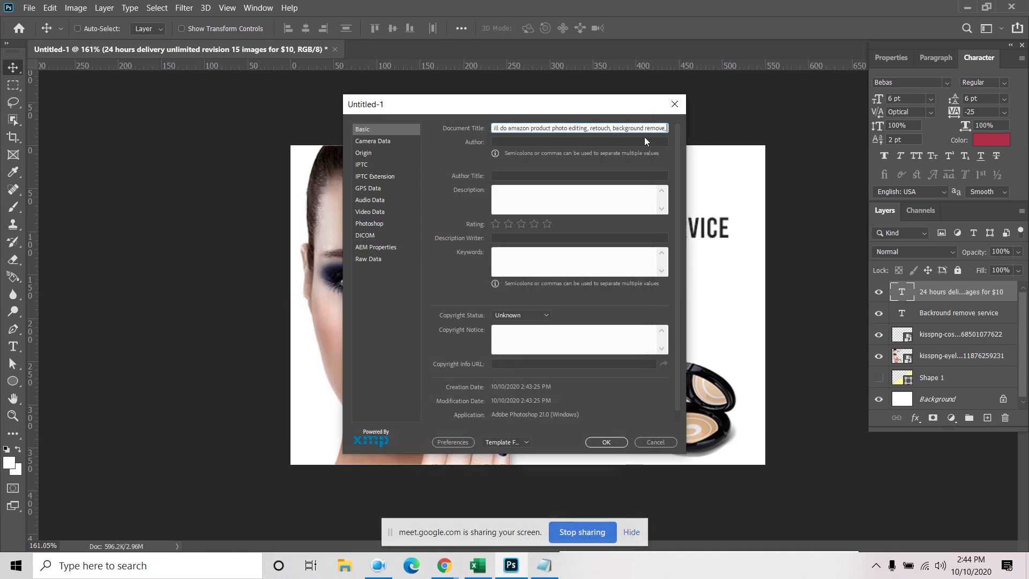
pyautogui.hotkey('ctrl', 'v')
# Paste the gig title into the Author and Author Title fields and apply the metadata
pyautogui.click(515, 134)
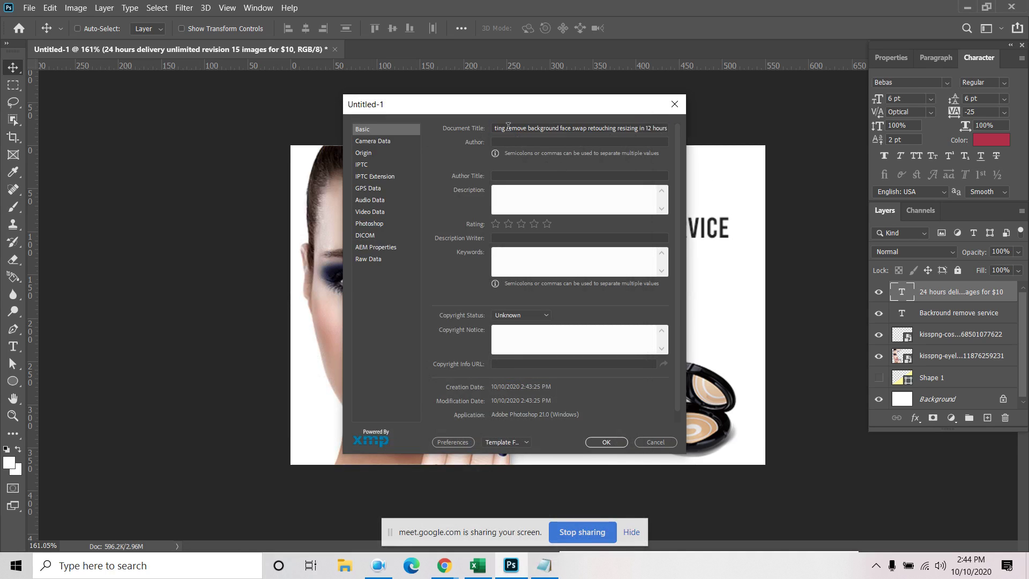
pyautogui.click(508, 126)
pyautogui.hotkey('ctrl', 'a')
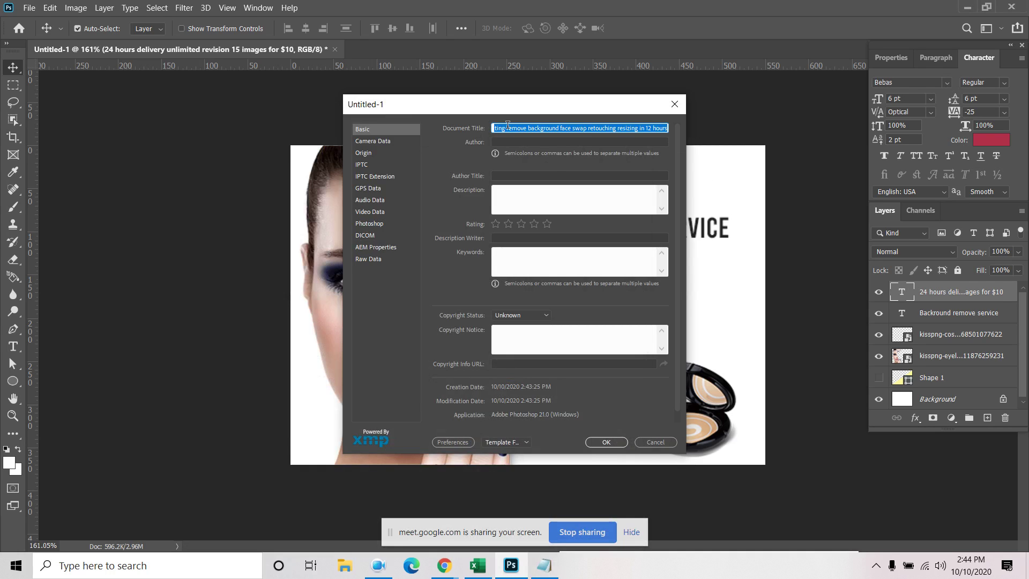
pyautogui.click(517, 140)
pyautogui.hotkey('ctrl', 'v')
pyautogui.click(526, 175)
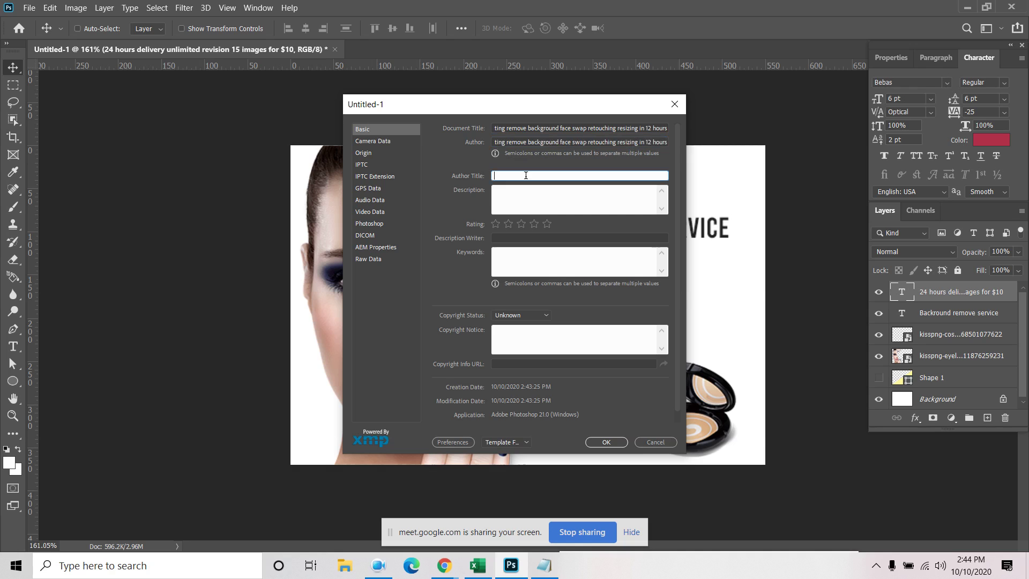
pyautogui.hotkey('ctrl', 'v')
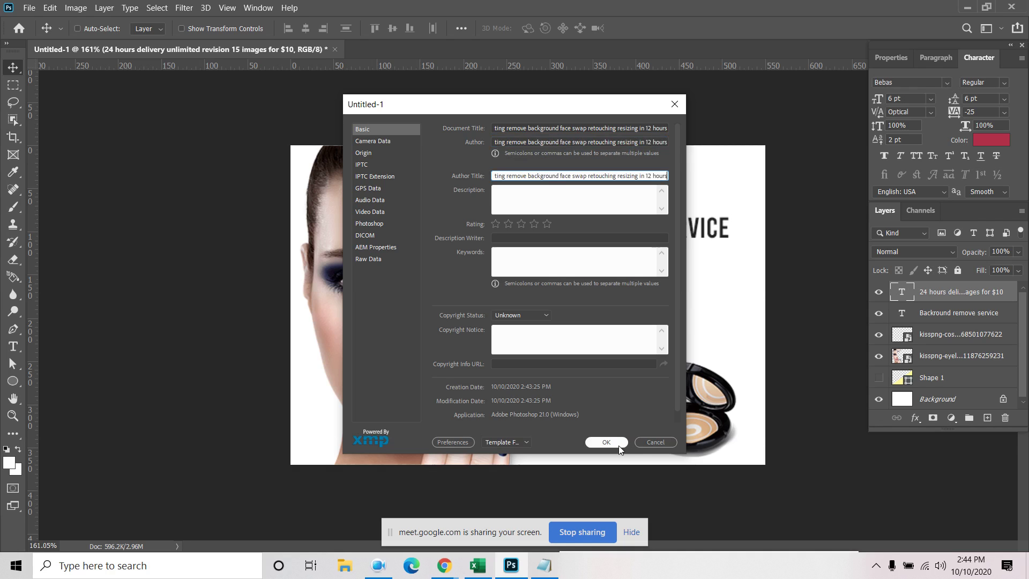
pyautogui.click(607, 442)
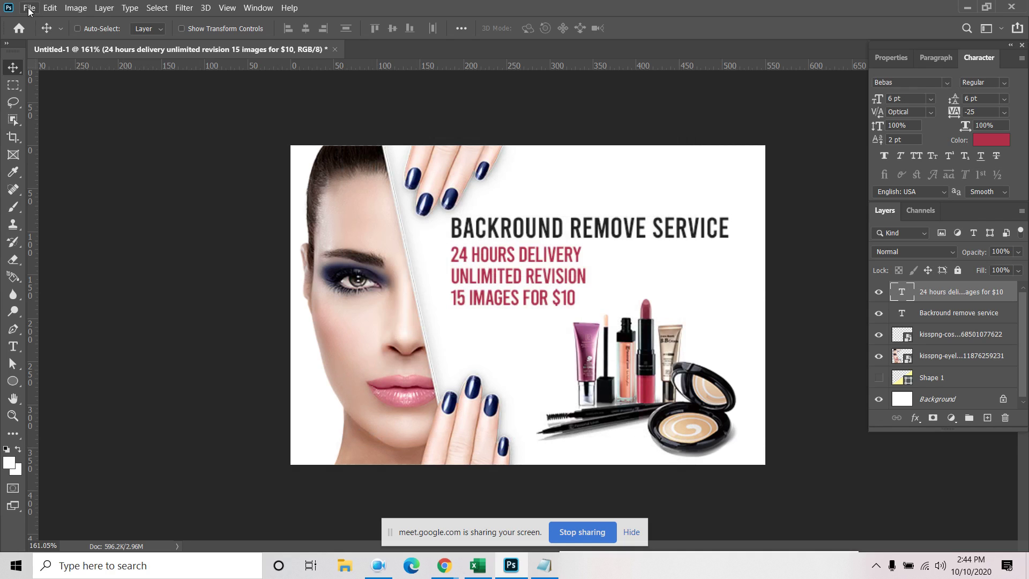
# Paste the gig notes text into the Description and give the banner a 5-star rating
pyautogui.click(29, 7)
pyautogui.click(69, 345)
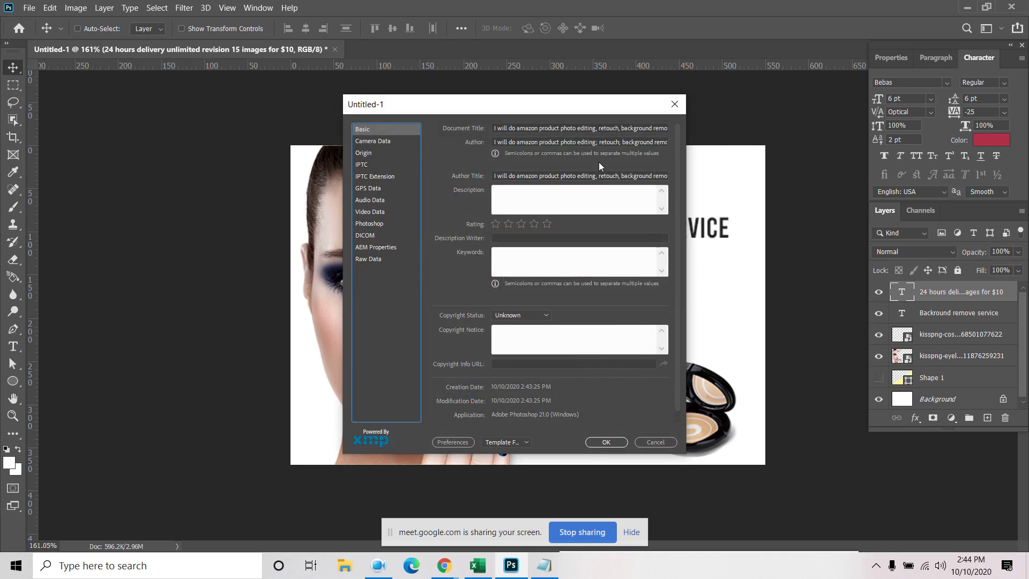
pyautogui.click(500, 198)
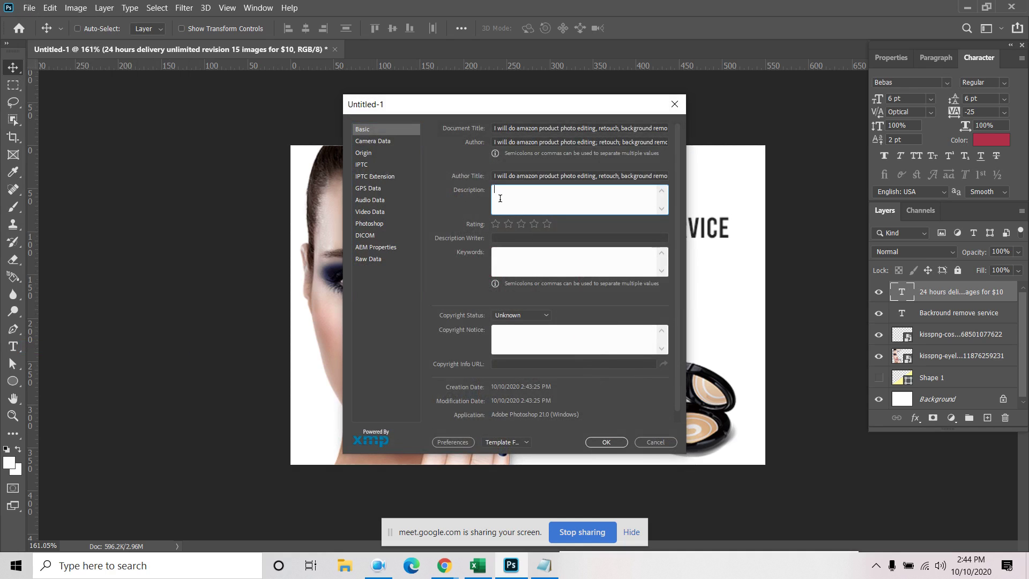
pyautogui.click(544, 566)
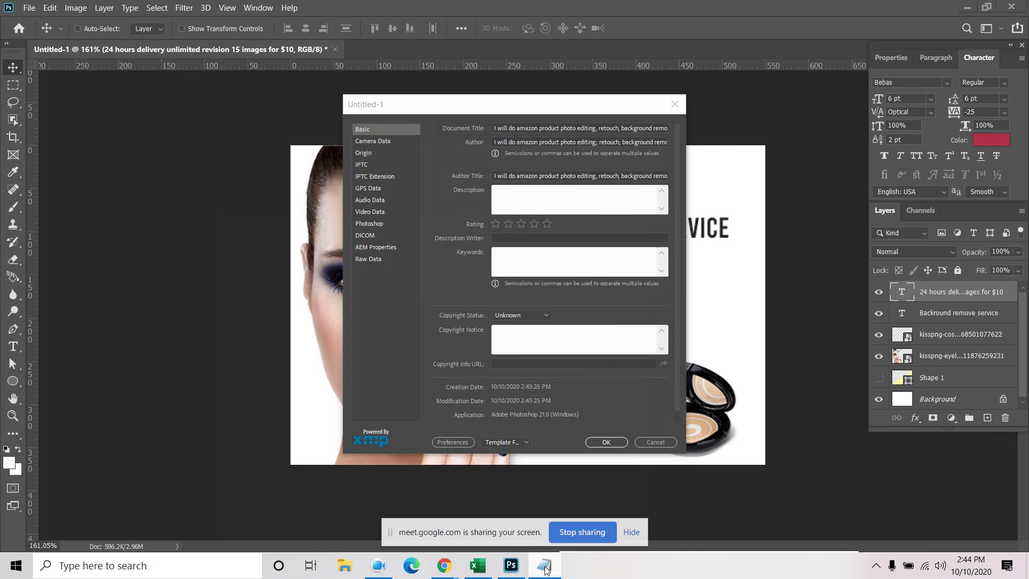
pyautogui.moveTo(589, 215); pyautogui.dragTo(79, 115)
pyautogui.rightClick(216, 156)
pyautogui.click(237, 194)
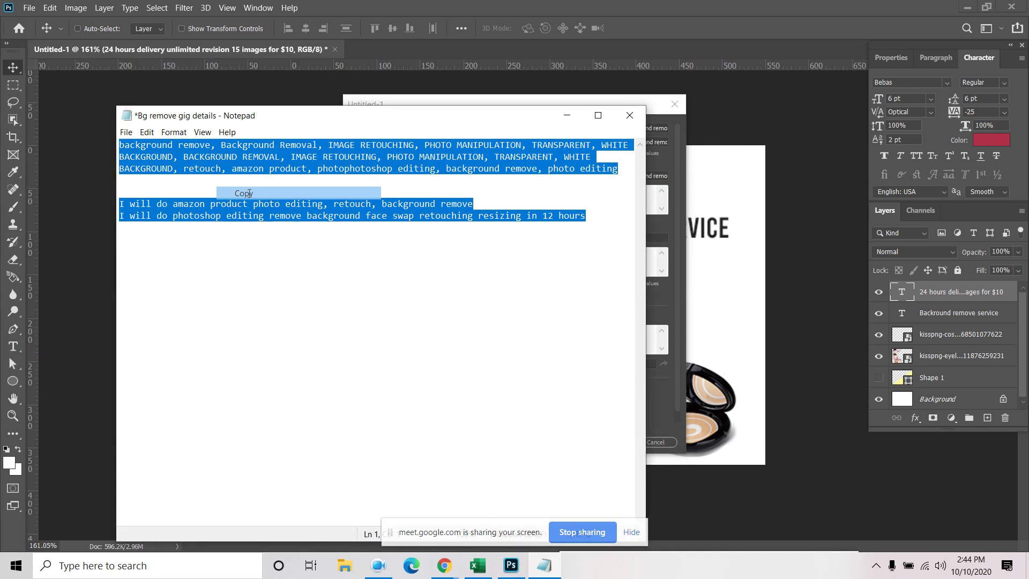
pyautogui.click(567, 115)
pyautogui.rightClick(509, 194)
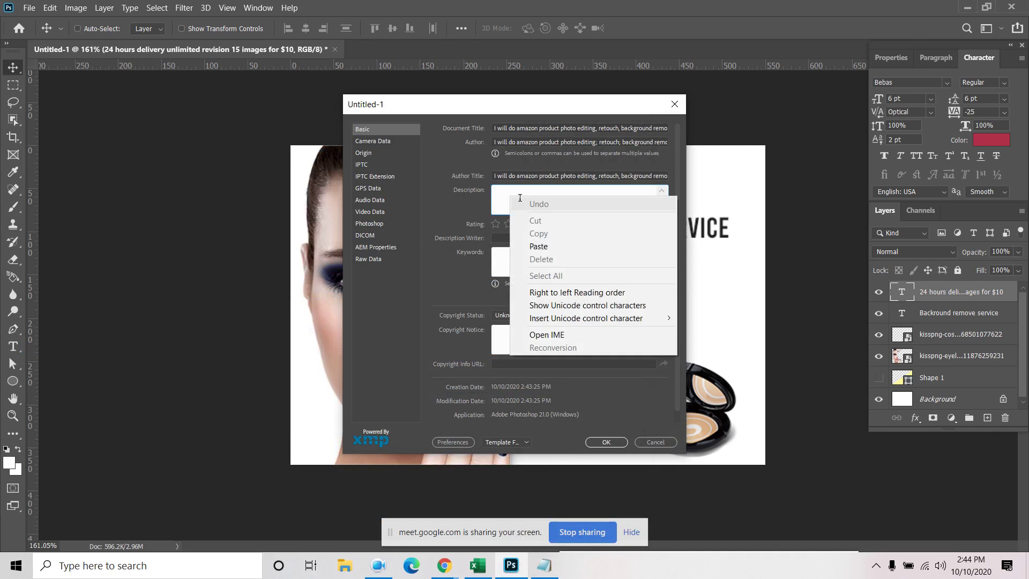
pyautogui.click(589, 246)
pyautogui.click(546, 225)
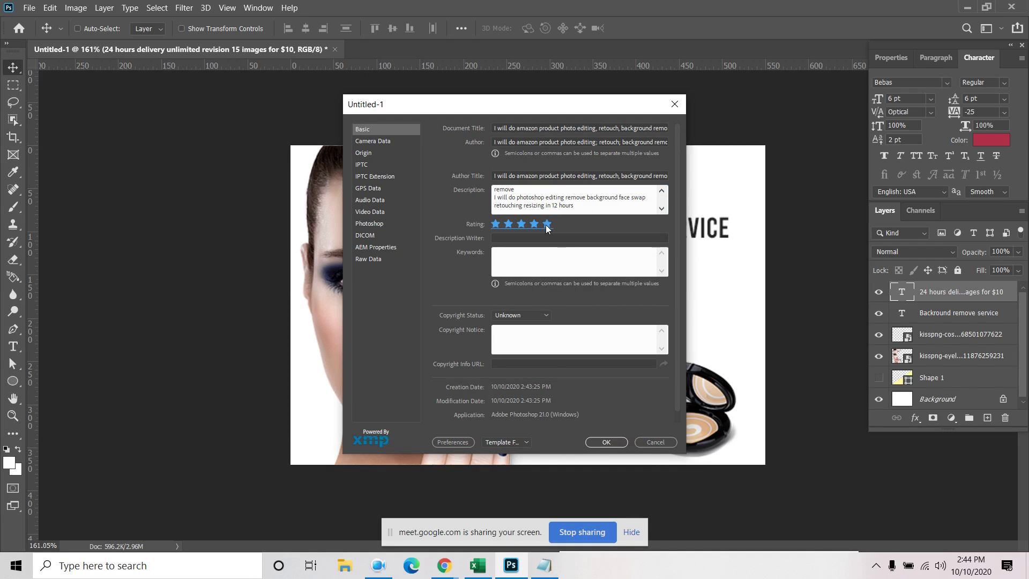
# Copy the keyword paragraph from the gig notes into the Keywords field
pyautogui.click(507, 237)
pyautogui.click(507, 261)
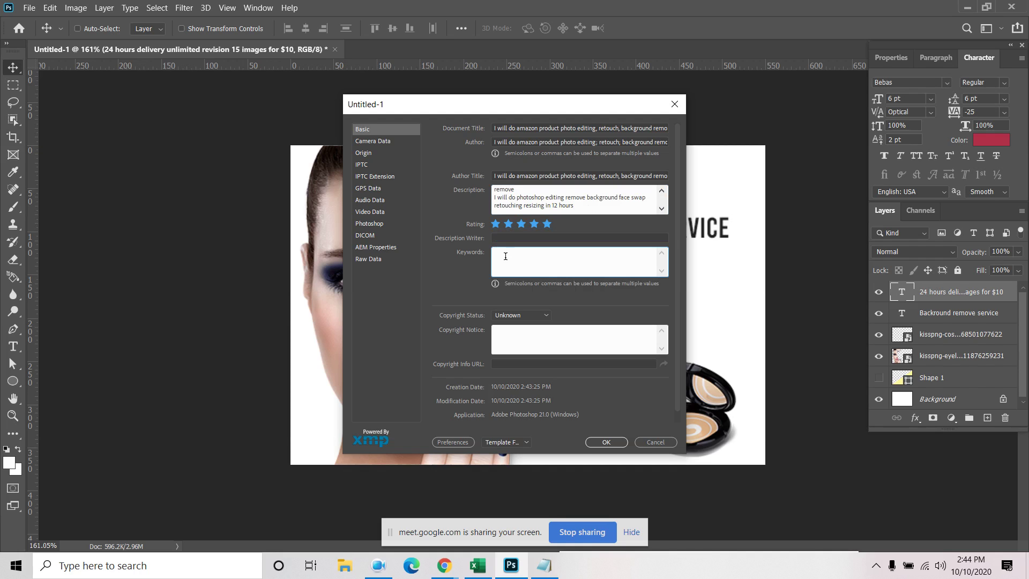
pyautogui.click(544, 563)
pyautogui.click(612, 171)
pyautogui.moveTo(623, 166); pyautogui.dragTo(119, 141)
pyautogui.rightClick(180, 160)
pyautogui.click(213, 197)
pyautogui.click(567, 116)
pyautogui.hotkey('ctrl', 'v')
pyautogui.click(517, 343)
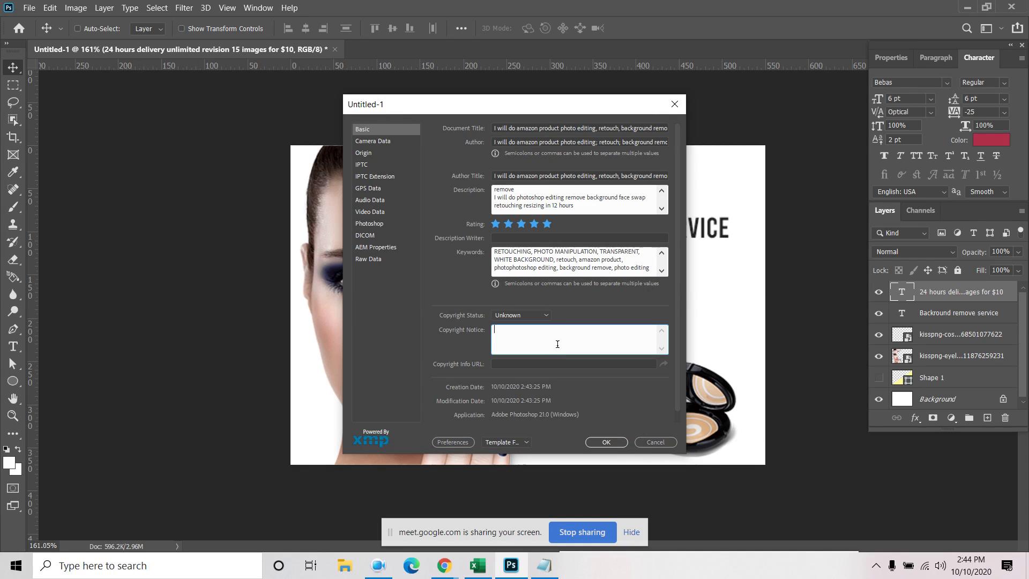
pyautogui.click(516, 364)
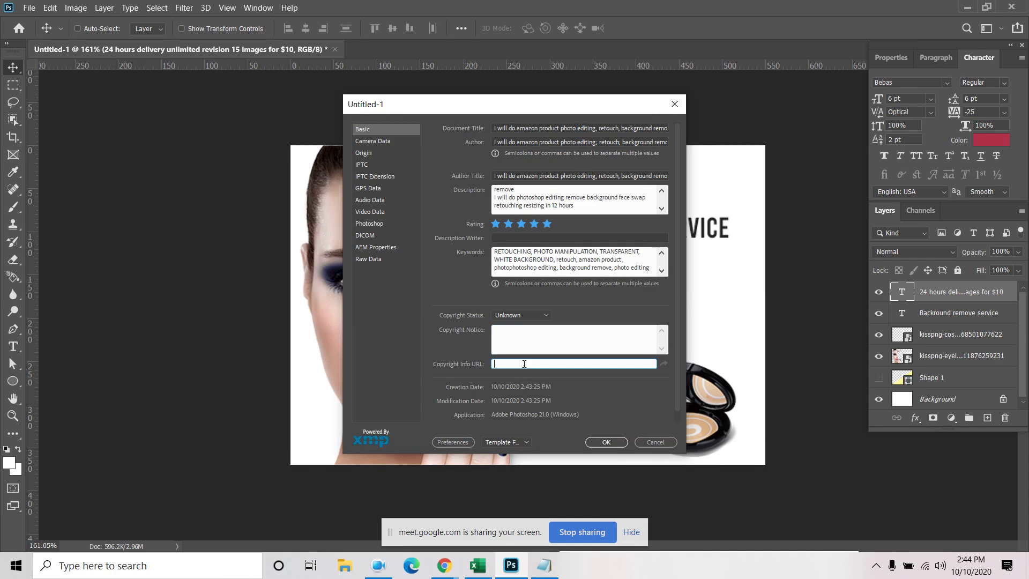
pyautogui.click(444, 565)
# Close Chrome's Fiverr background-remove search tab, then dismiss Photoshop's File Info dialog
pyautogui.click(399, 522)
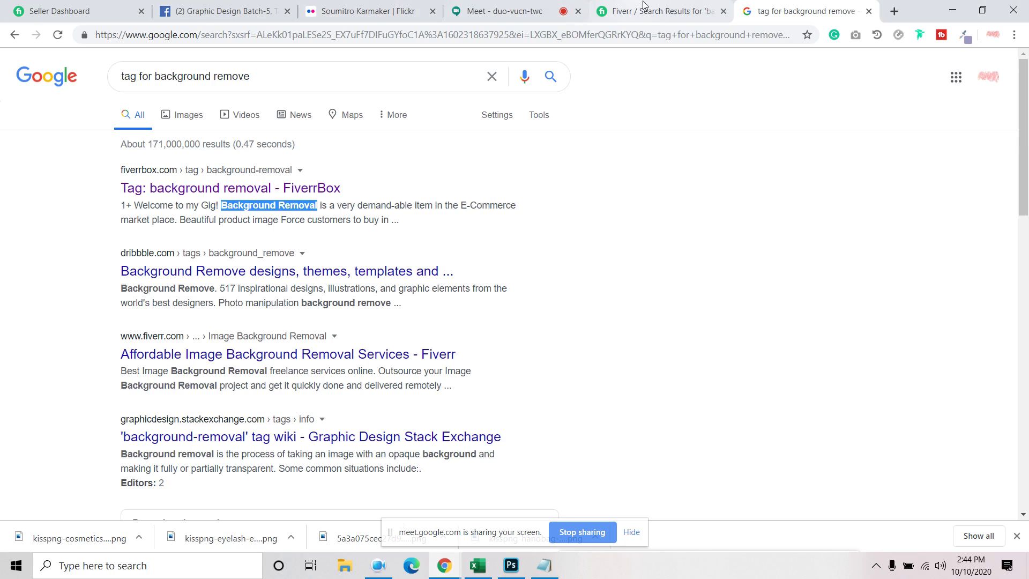
pyautogui.click(665, 10)
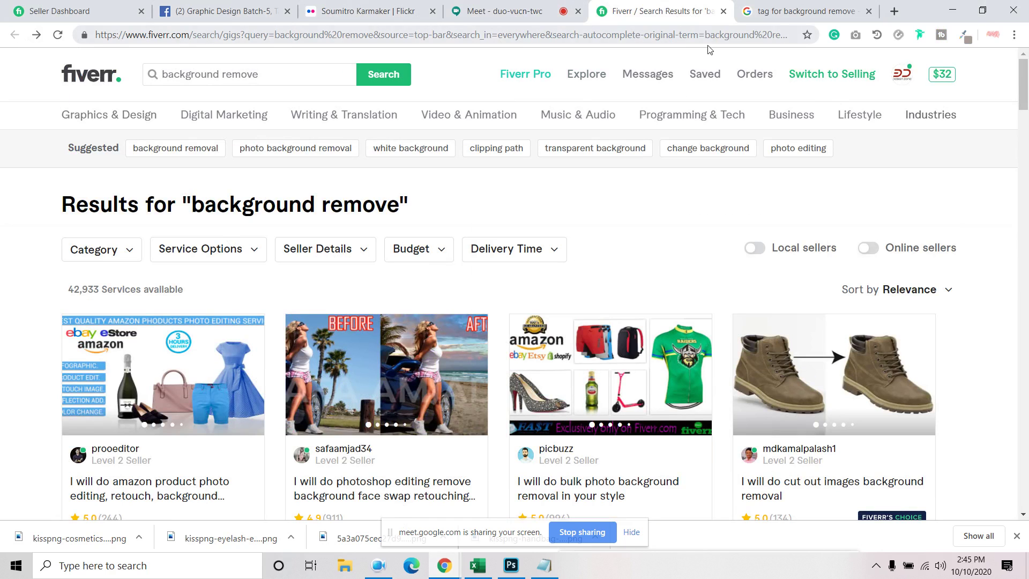
pyautogui.click(723, 11)
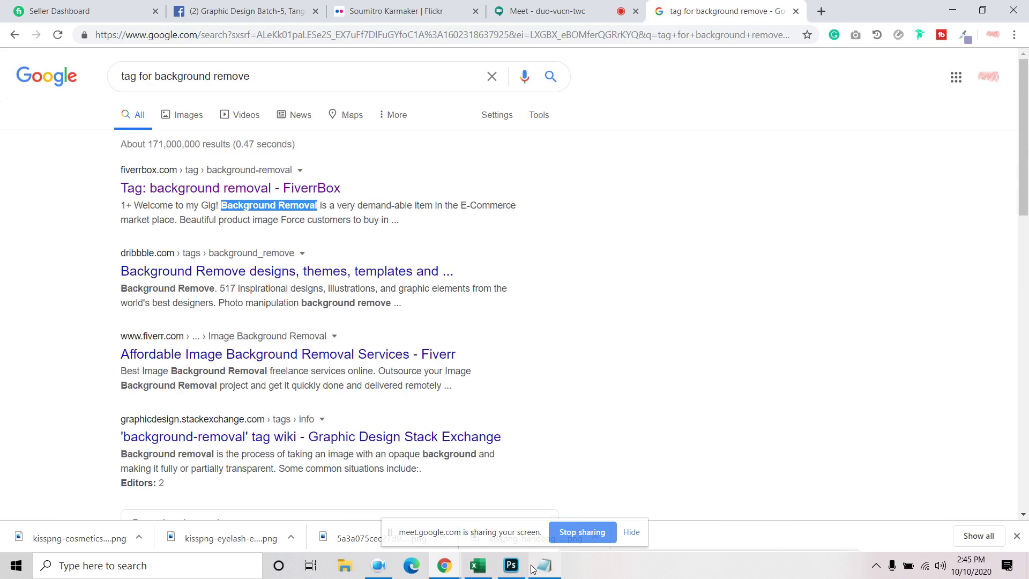
pyautogui.click(510, 565)
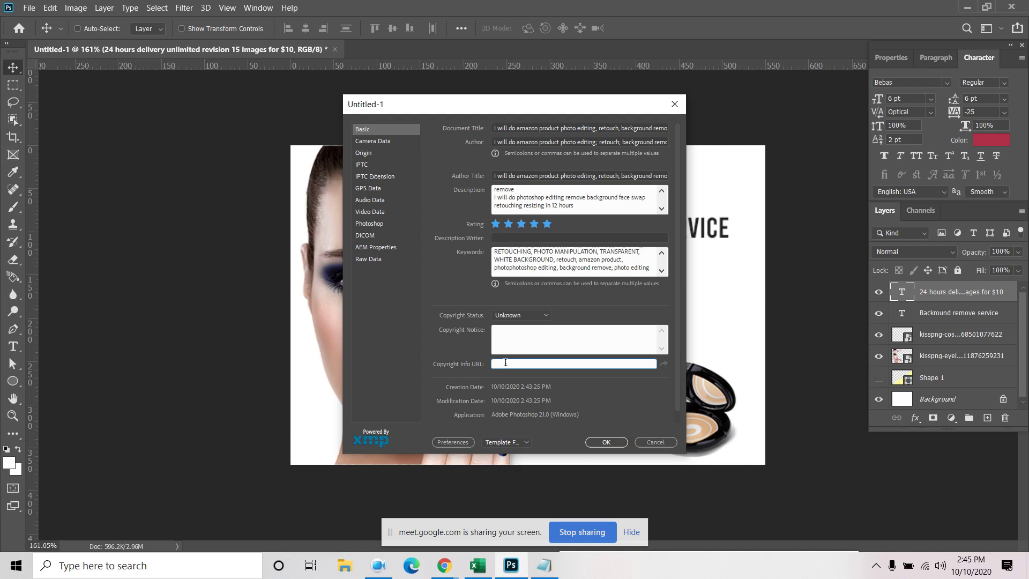
pyautogui.click(593, 444)
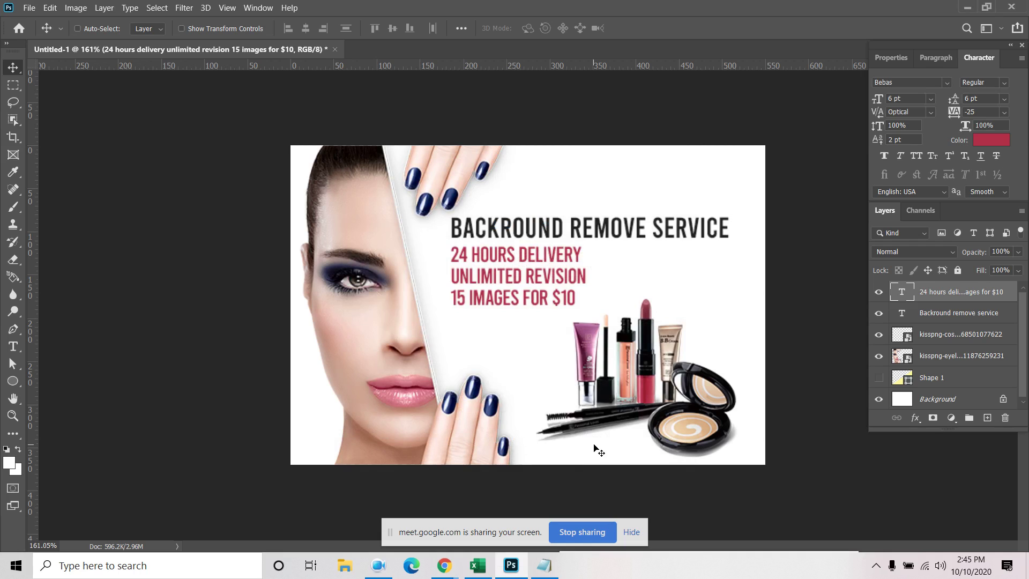
# Replace the '24 HOURS DELIVERY' line with '12 HOURS FAST DELIVERY' and commit the text
pyautogui.doubleClick(902, 292)
pyautogui.click(467, 256)
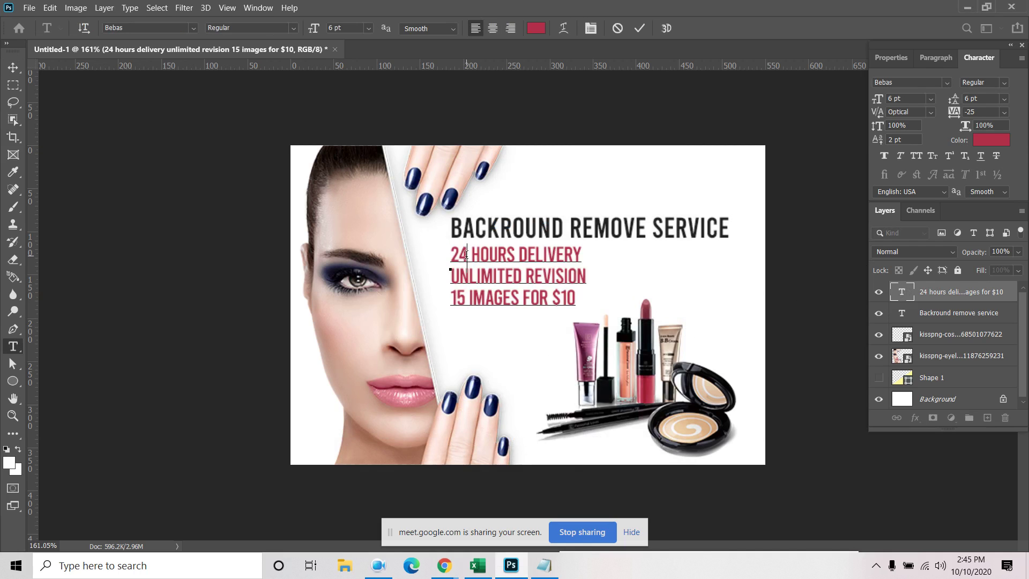
pyautogui.tripleClick(466, 256)
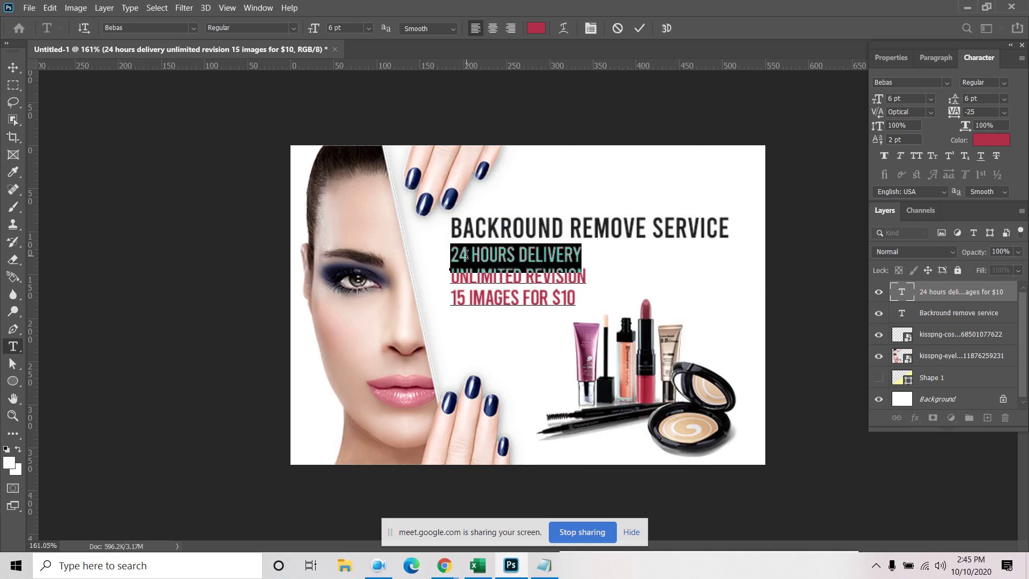
pyautogui.write('12 HOUTD G')
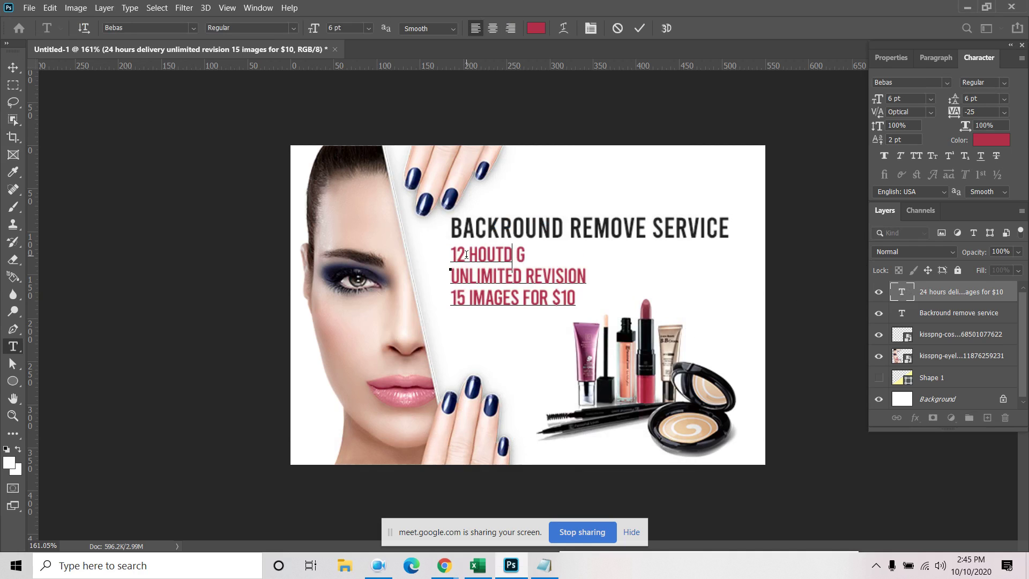
pyautogui.press('BackSpace')
pyautogui.press('BackSpace')
pyautogui.press('BackSpace')
pyautogui.press('BackSpace')
pyautogui.write('RS FAST DELIVER')
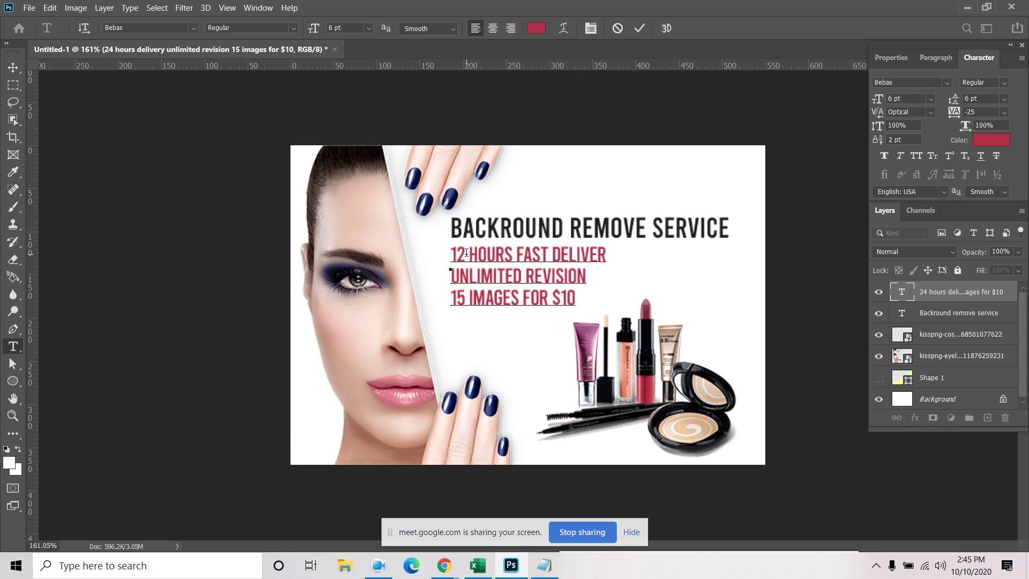
pyautogui.press('BackSpace')
pyautogui.press('BackSpace')
pyautogui.write('ERY')
pyautogui.click(15, 68)
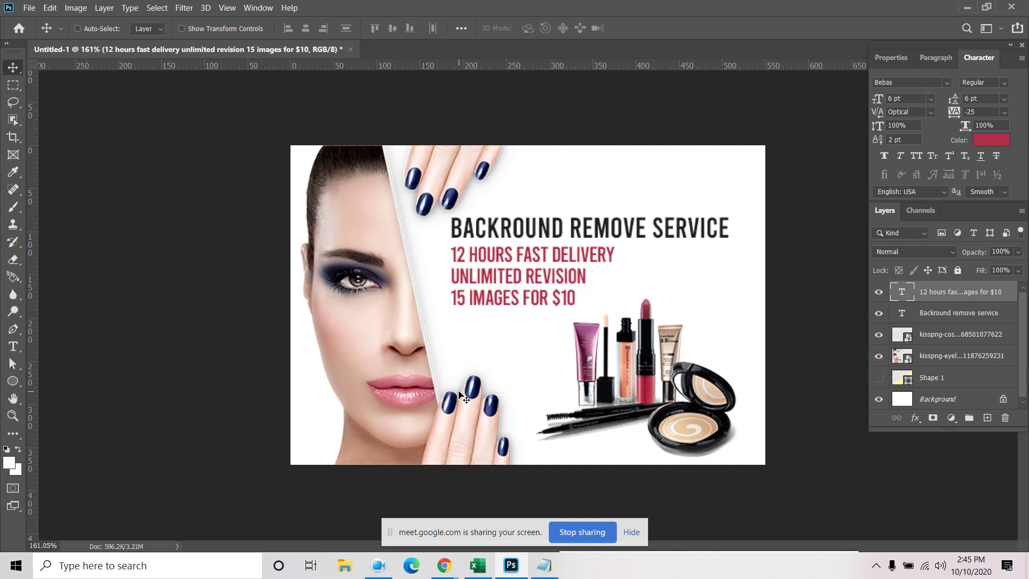
# Save the banner locally as Untitled-1.psd on the Desktop with maximize compatibility
pyautogui.click(29, 8)
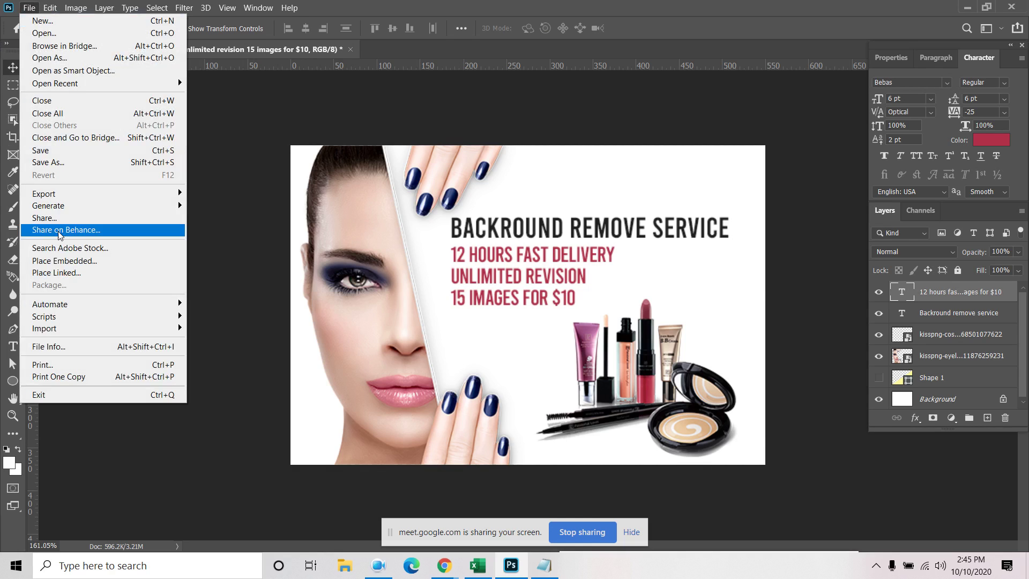
pyautogui.click(42, 150)
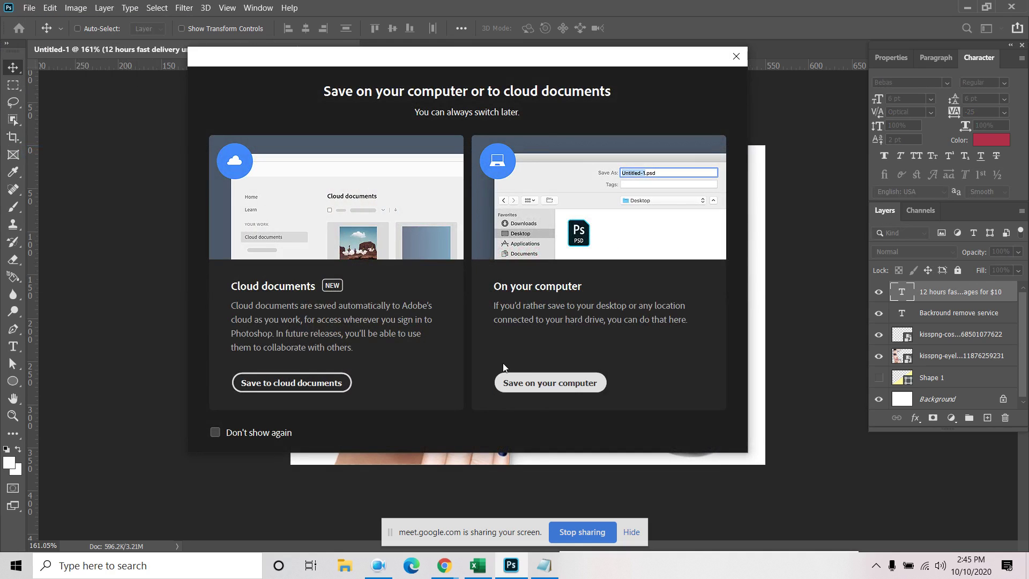
pyautogui.click(543, 388)
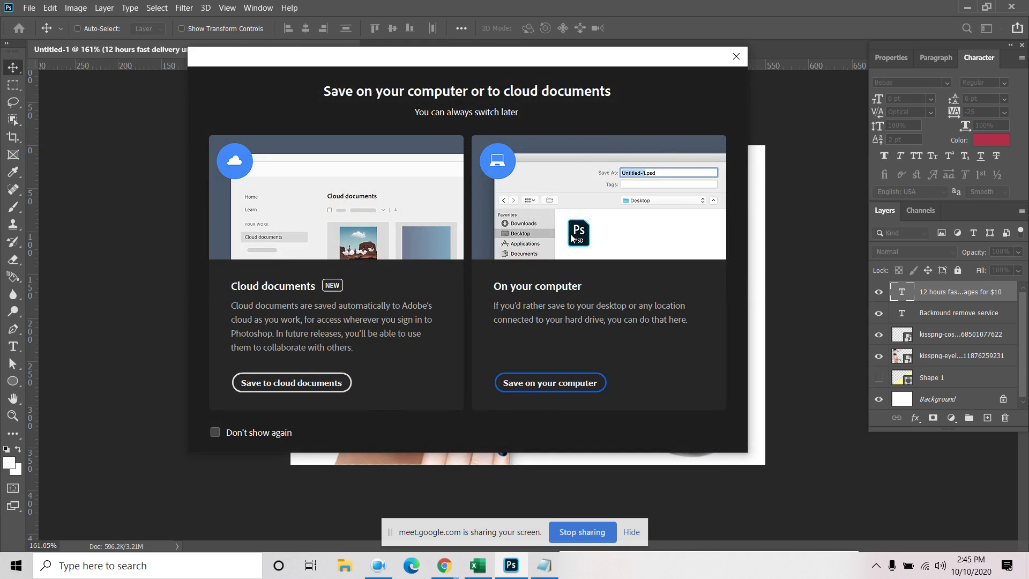
pyautogui.click(552, 383)
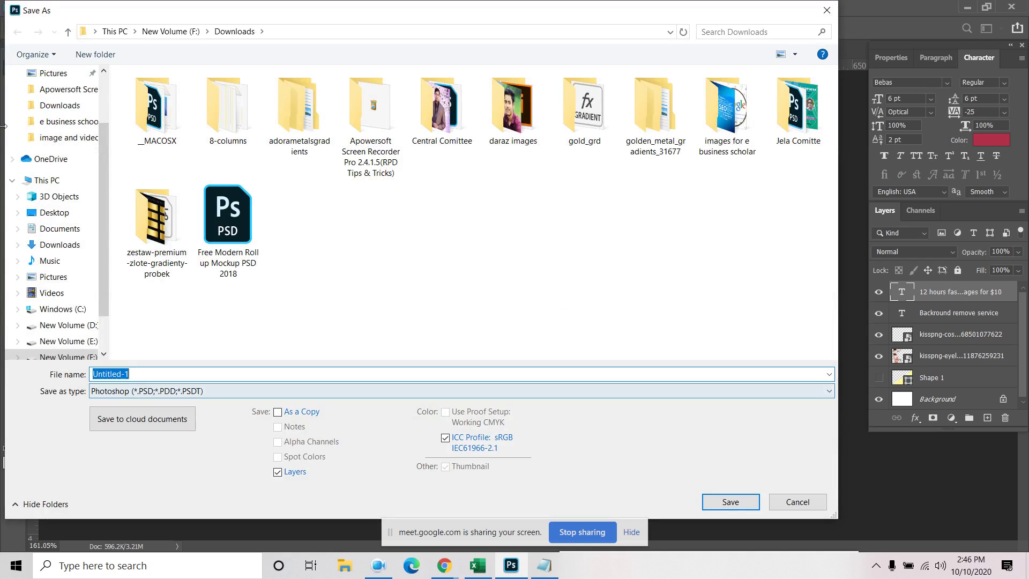
pyautogui.click(60, 214)
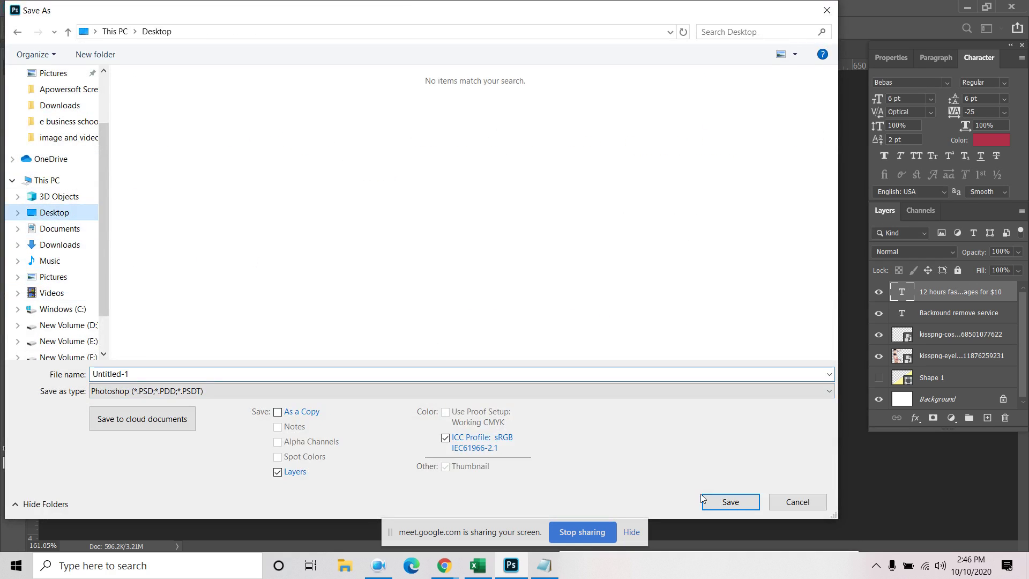
pyautogui.click(730, 502)
pyautogui.click(30, 9)
pyautogui.click(663, 153)
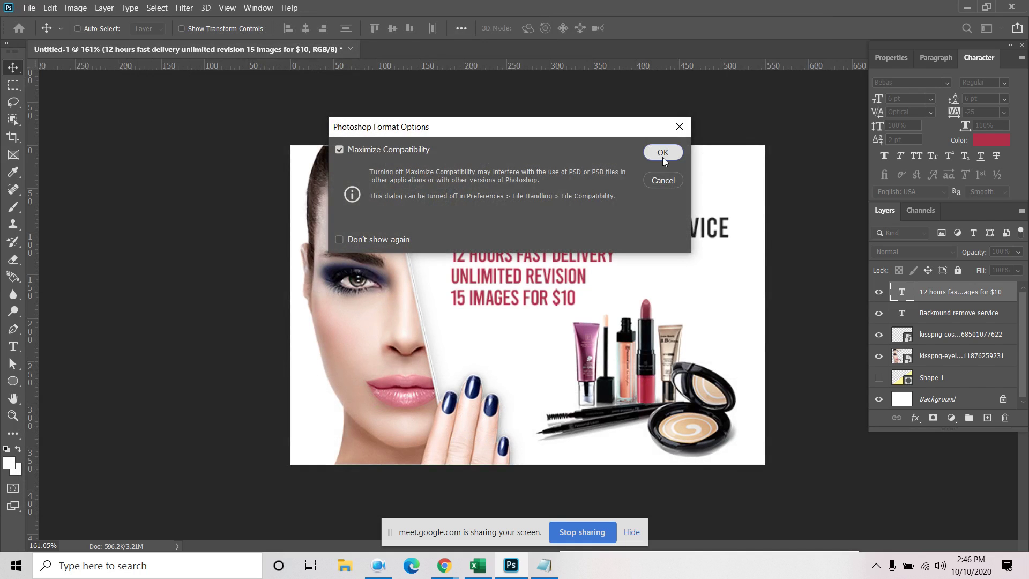
pyautogui.click(663, 152)
# Begin a Save As copy on the computer with JPEG format, selecting the file name
pyautogui.click(30, 8)
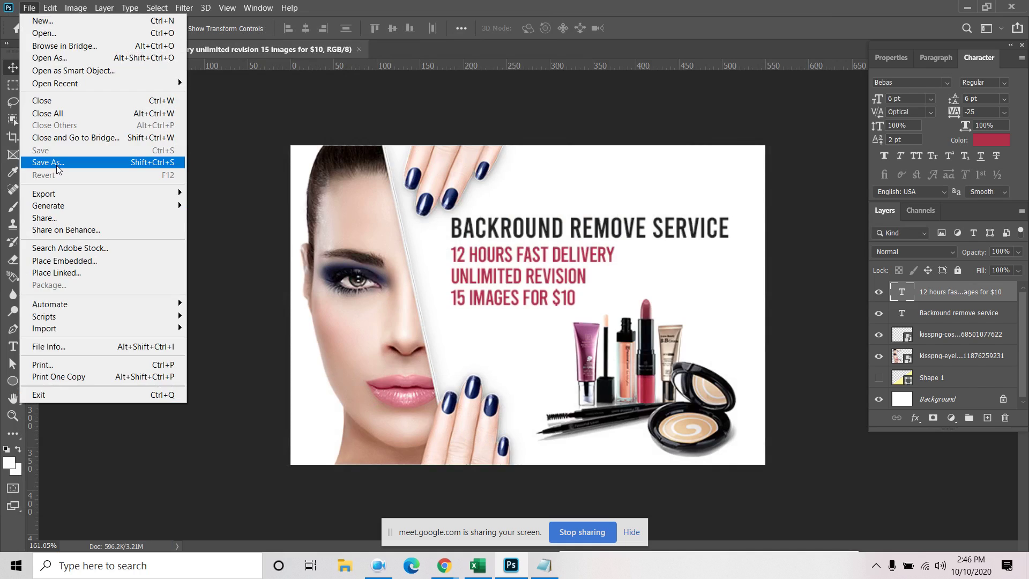
pyautogui.click(58, 162)
pyautogui.click(553, 392)
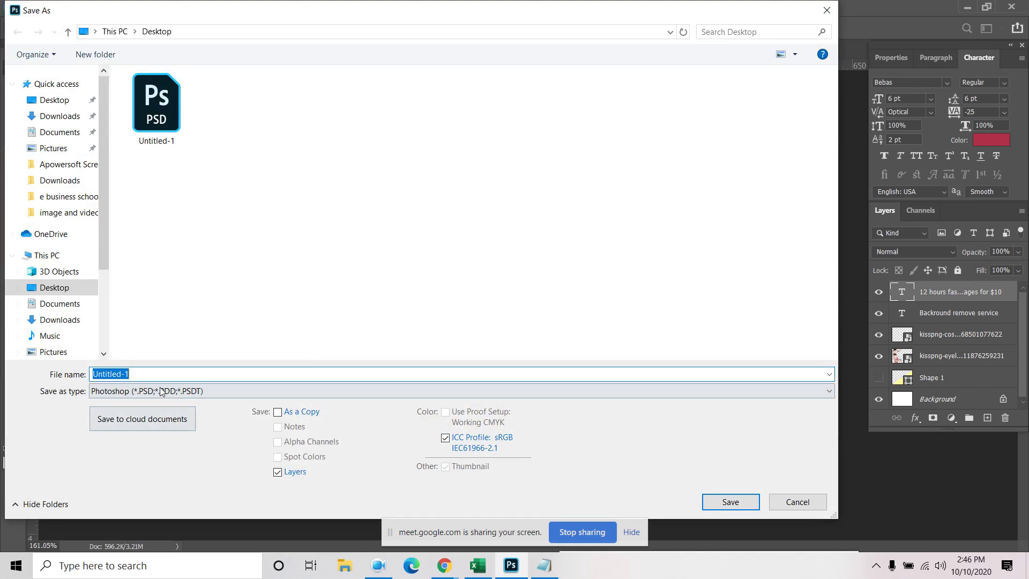
pyautogui.click(161, 392)
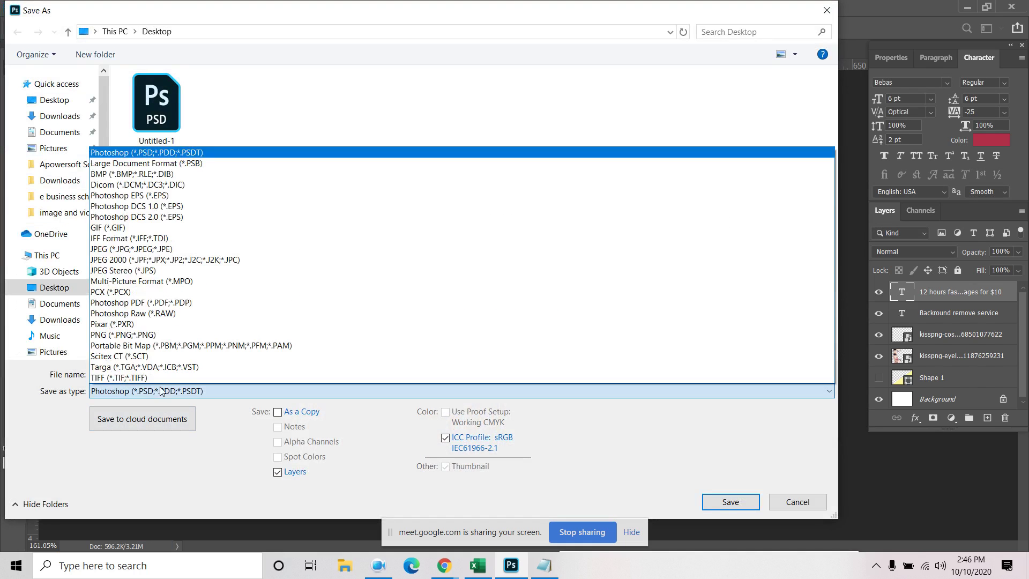
pyautogui.click(139, 255)
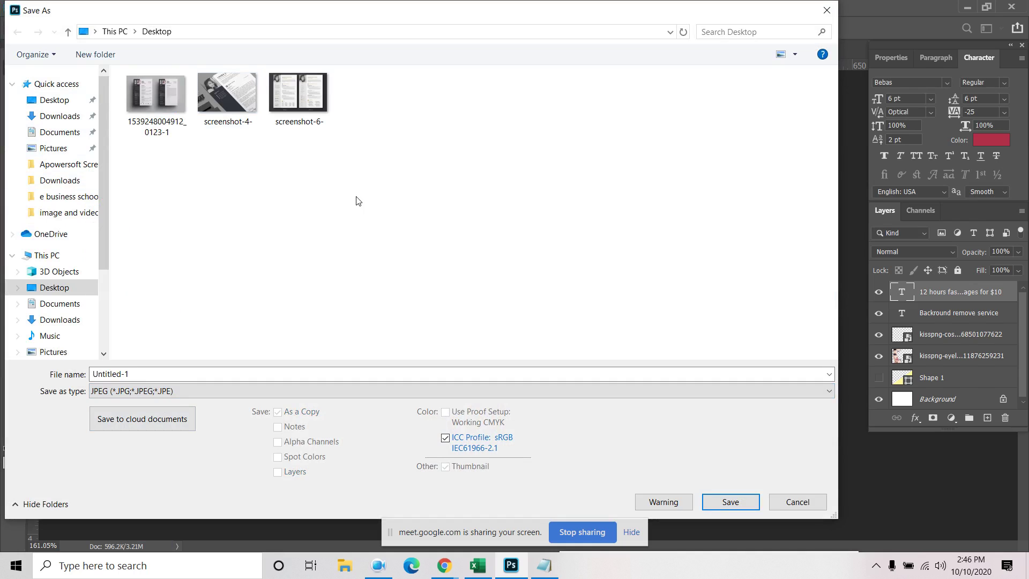
pyautogui.click(225, 376)
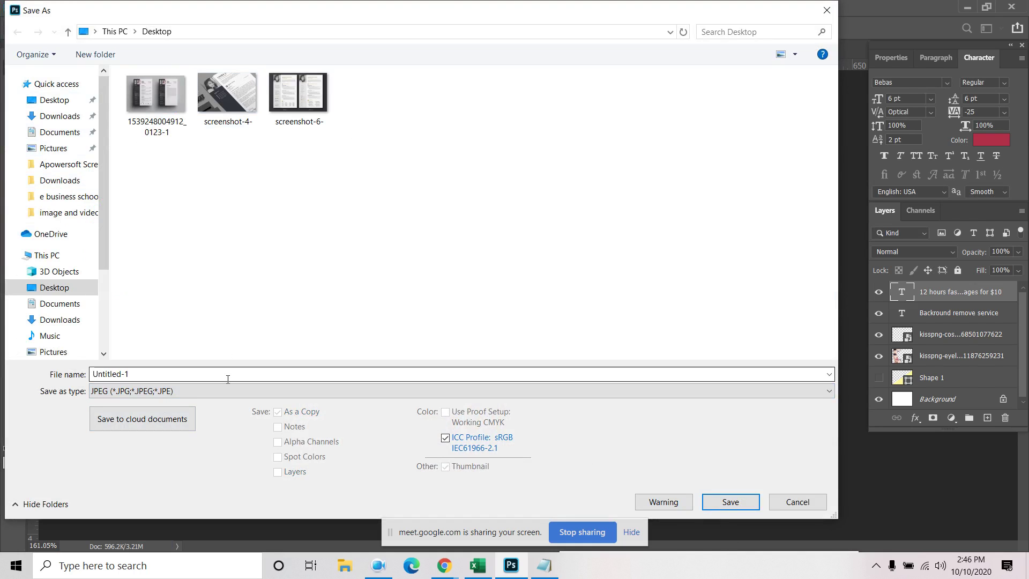
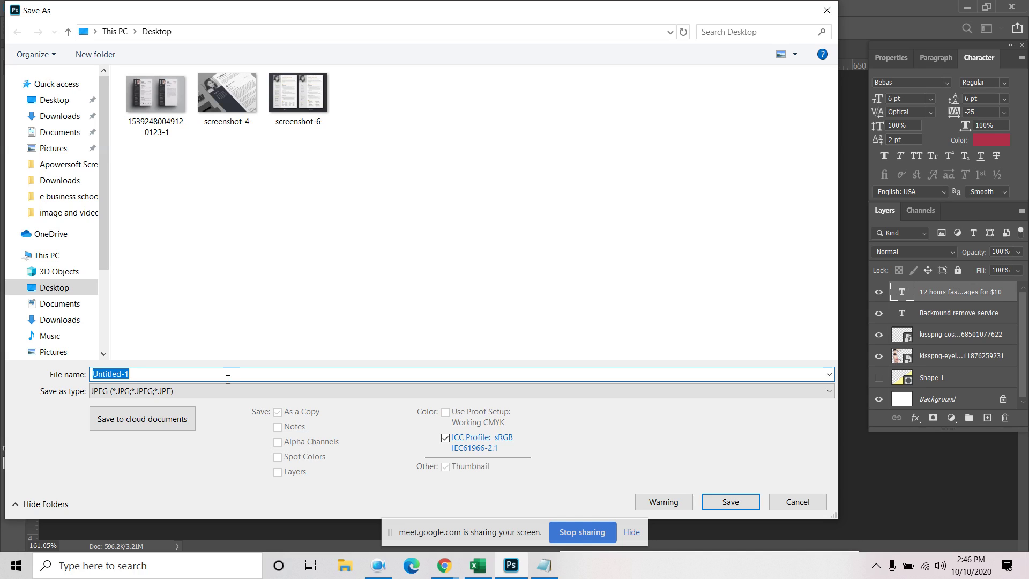
# Save the banner as a quality-12 JPEG named 'Background remove service'
pyautogui.write('Background remove ')
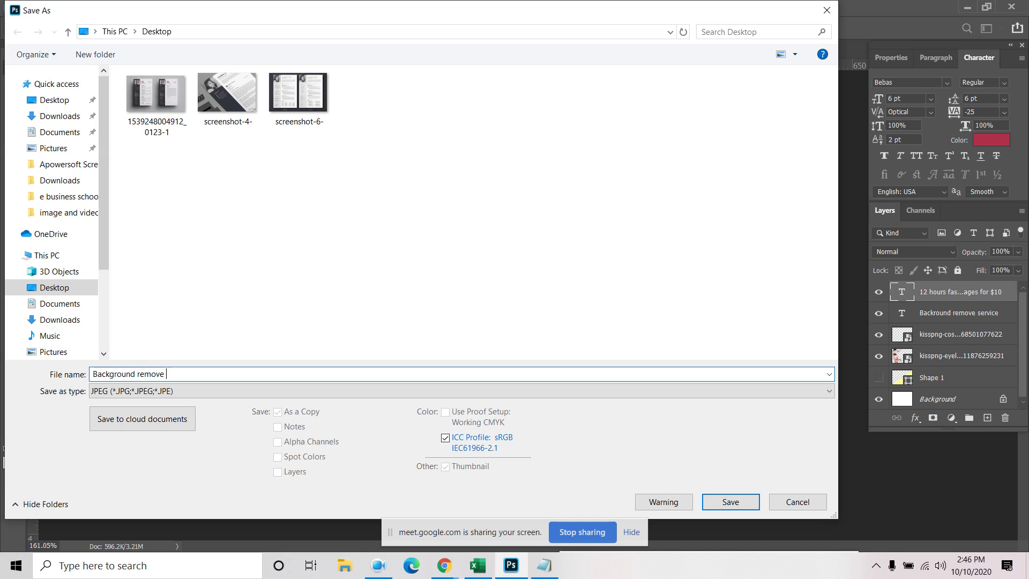
pyautogui.write('service')
pyautogui.click(741, 501)
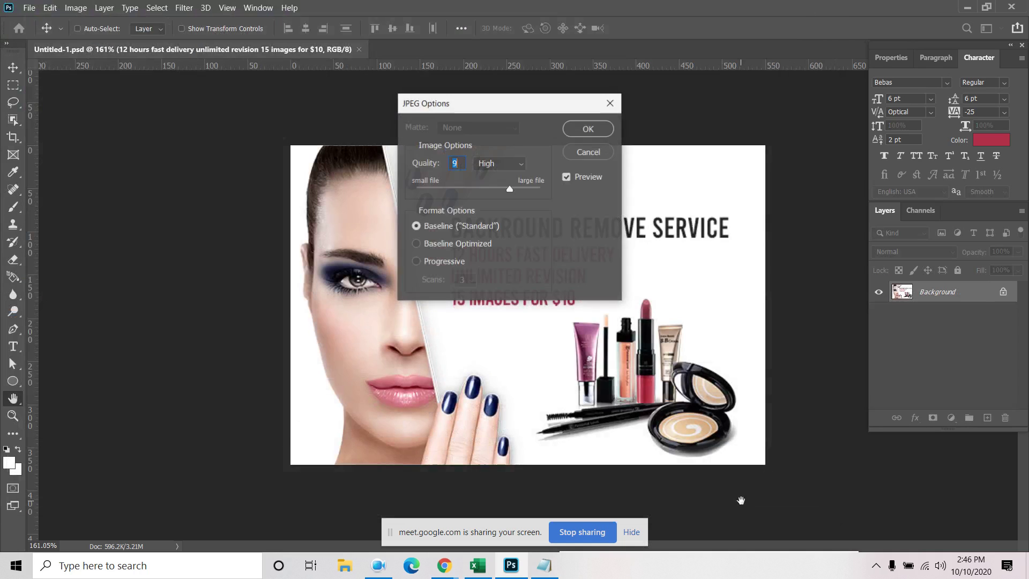
pyautogui.moveTo(522, 187); pyautogui.dragTo(567, 191)
pyautogui.click(588, 128)
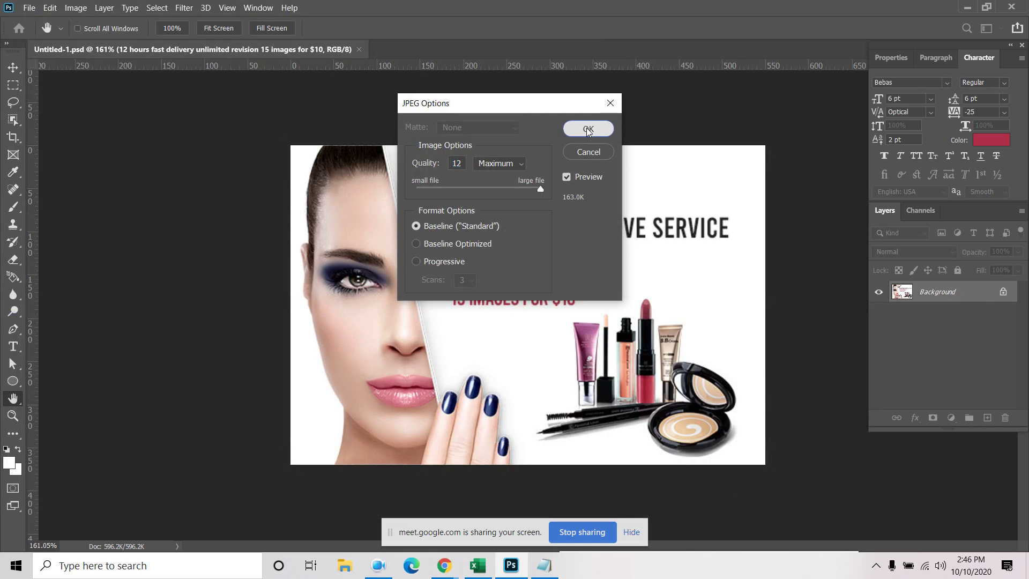
# Close the cosmetics banner, quit Photoshop and minimize the browser
pyautogui.click(358, 50)
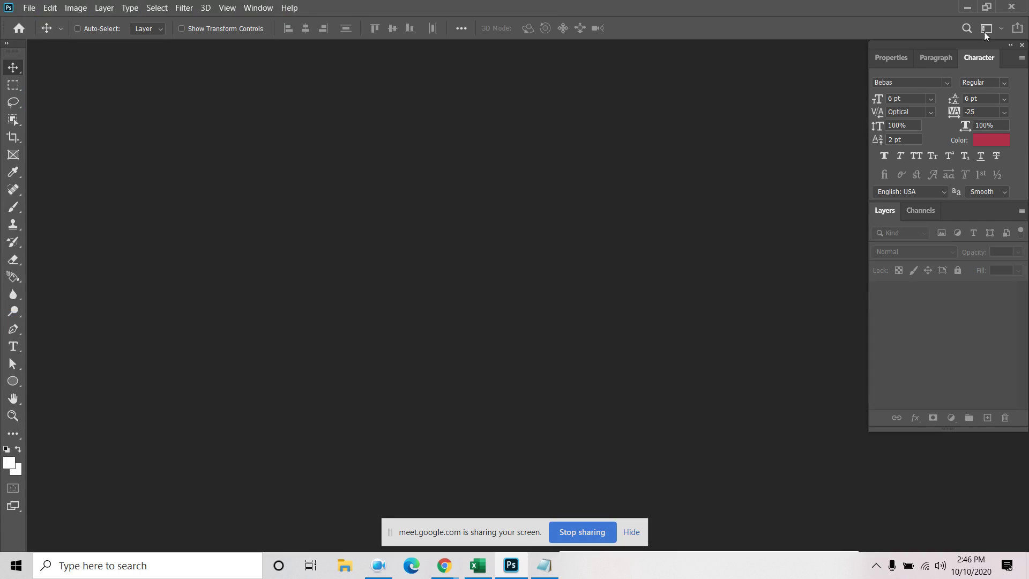
pyautogui.click(1007, 6)
pyautogui.click(953, 5)
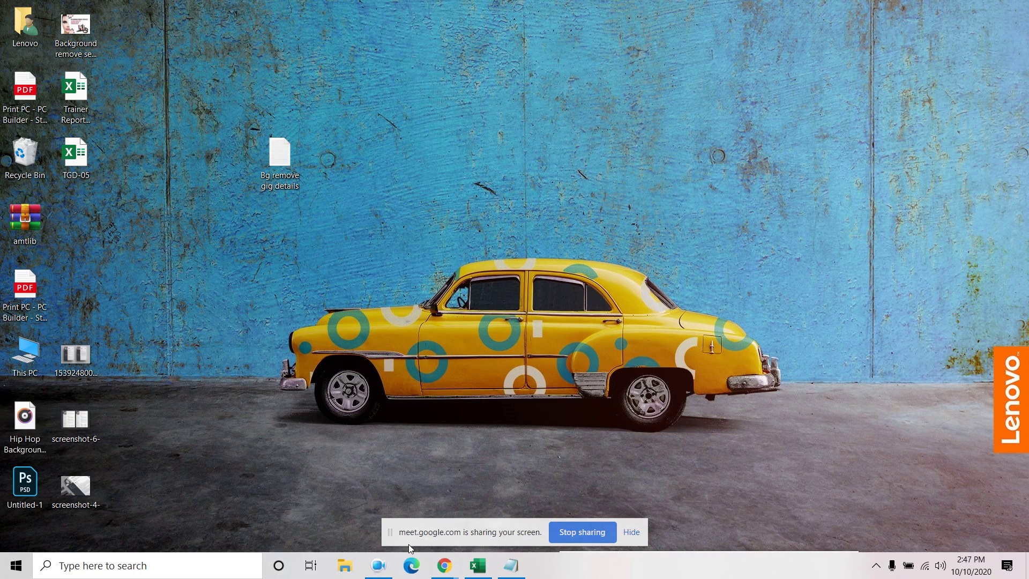
# Return via the taskbar to Photoshop with the Untitled-1 sale post open
pyautogui.click(379, 565)
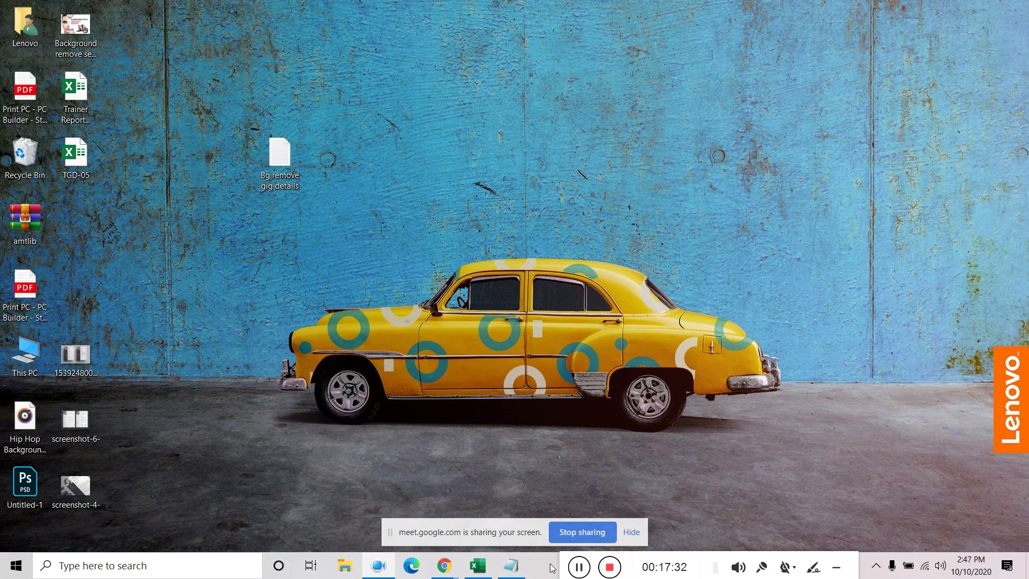
pyautogui.click(579, 567)
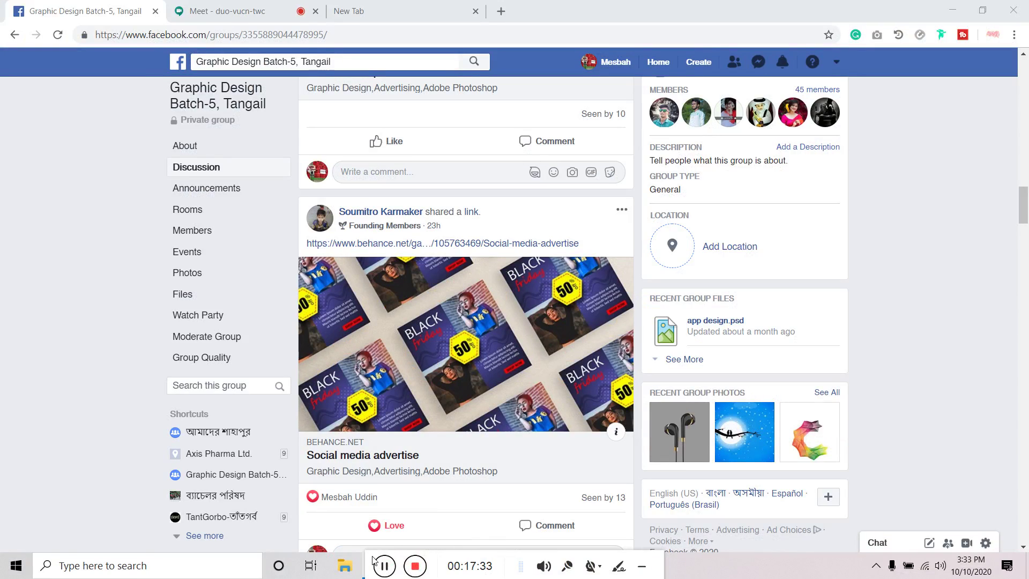
pyautogui.click(544, 566)
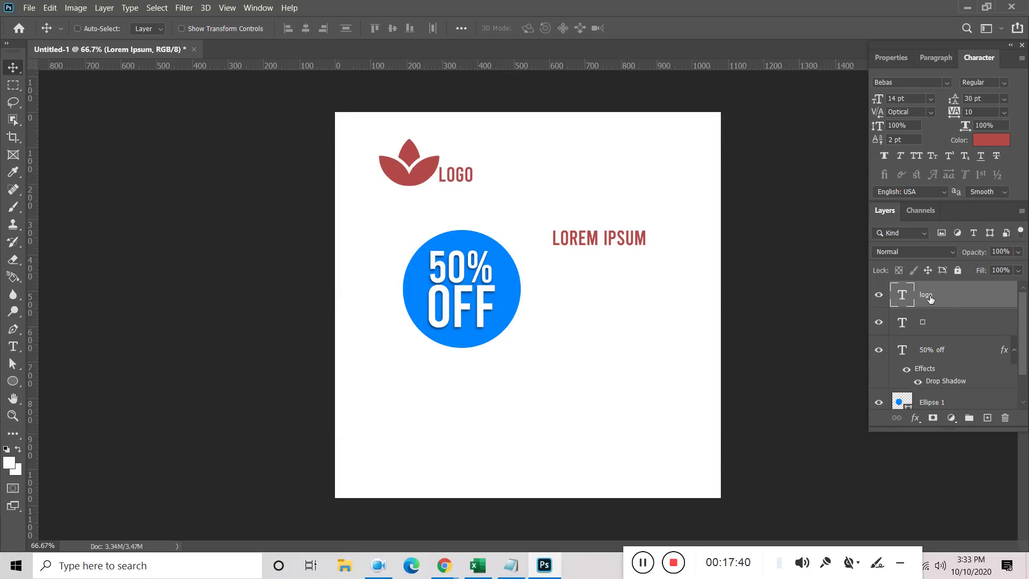
# Delete the Lorem Ipsum, logo and flower icon layers
pyautogui.press('Delete')
pyautogui.press('Delete')
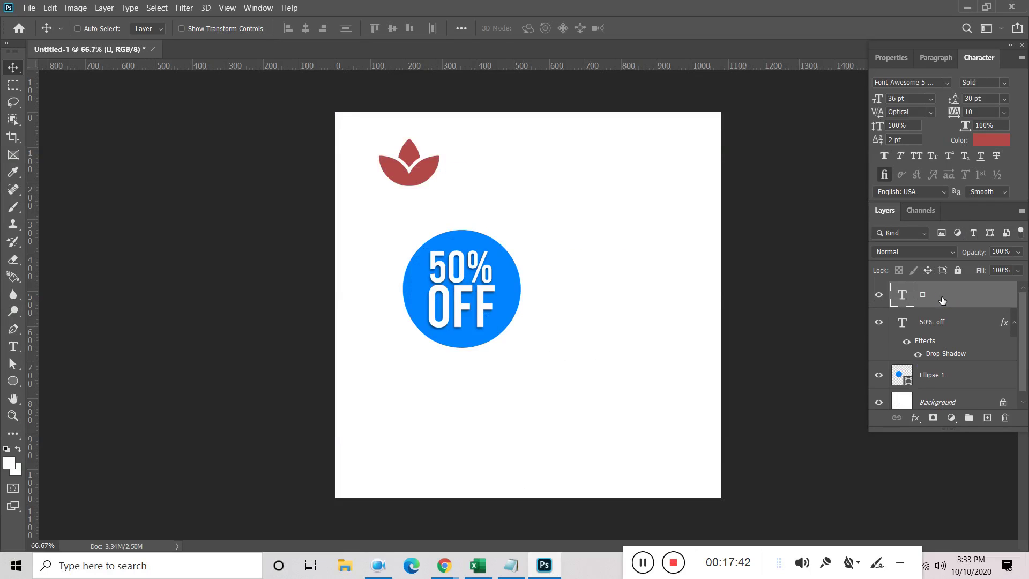
pyautogui.press('Delete')
pyautogui.click(1014, 295)
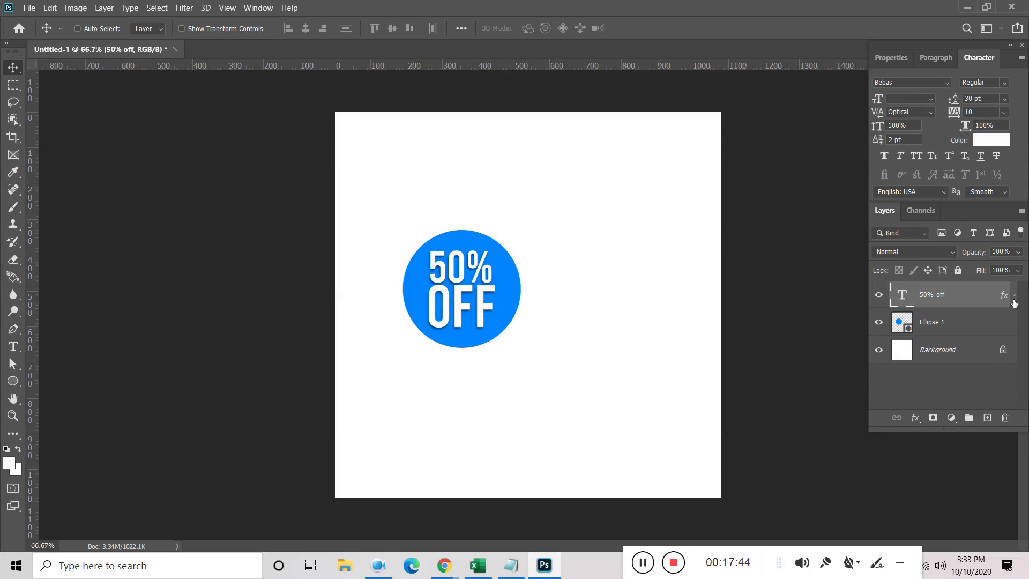
# Select Ellipse 1 together with 50% off and move the badge to the canvas centre
pyautogui.keyDown('shift'); pyautogui.click(962, 328); pyautogui.keyUp('shift')
pyautogui.moveTo(485, 287); pyautogui.dragTo(558, 299)
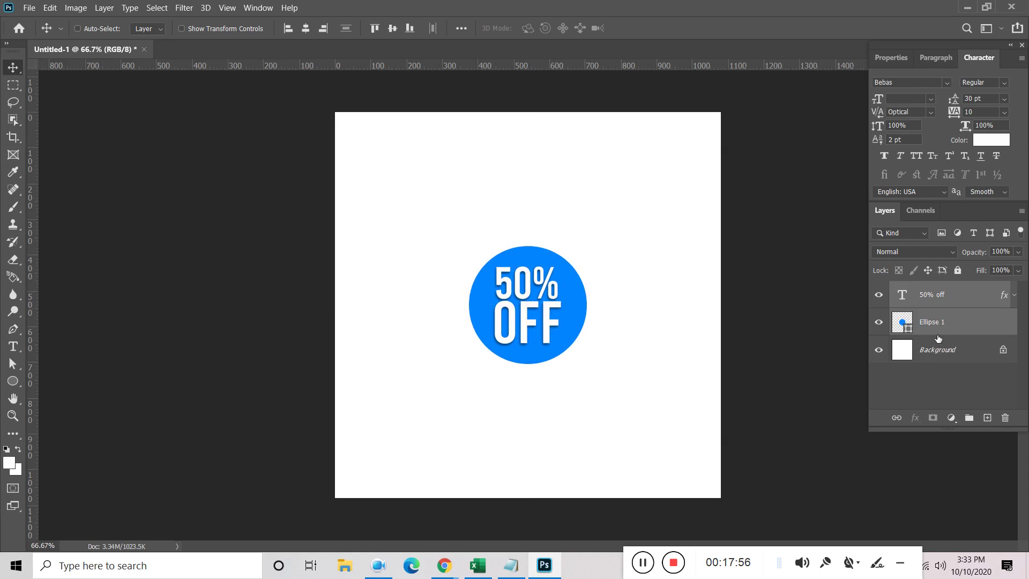
pyautogui.moveTo(628, 555); pyautogui.dragTo(578, 564)
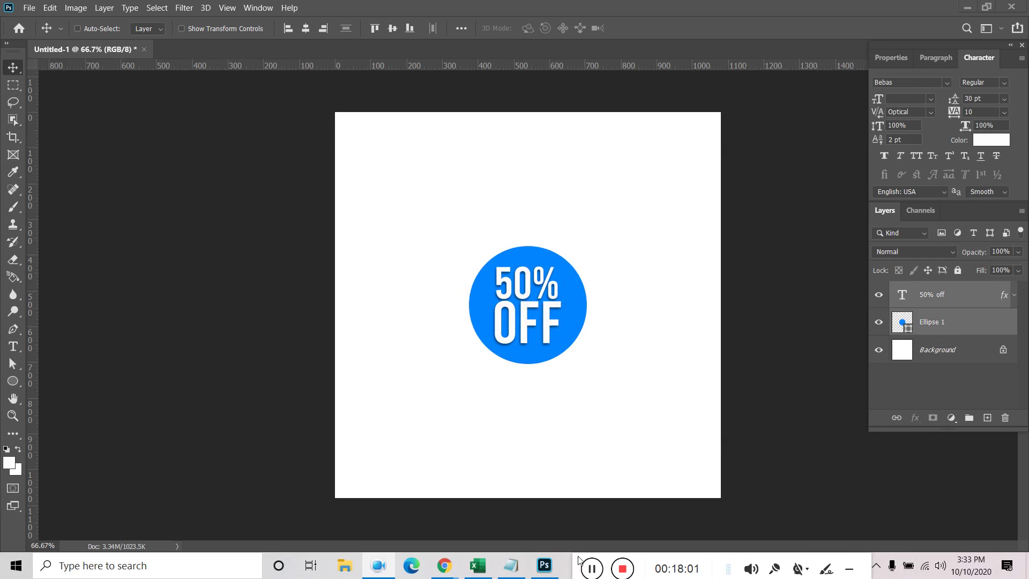
pyautogui.click(850, 568)
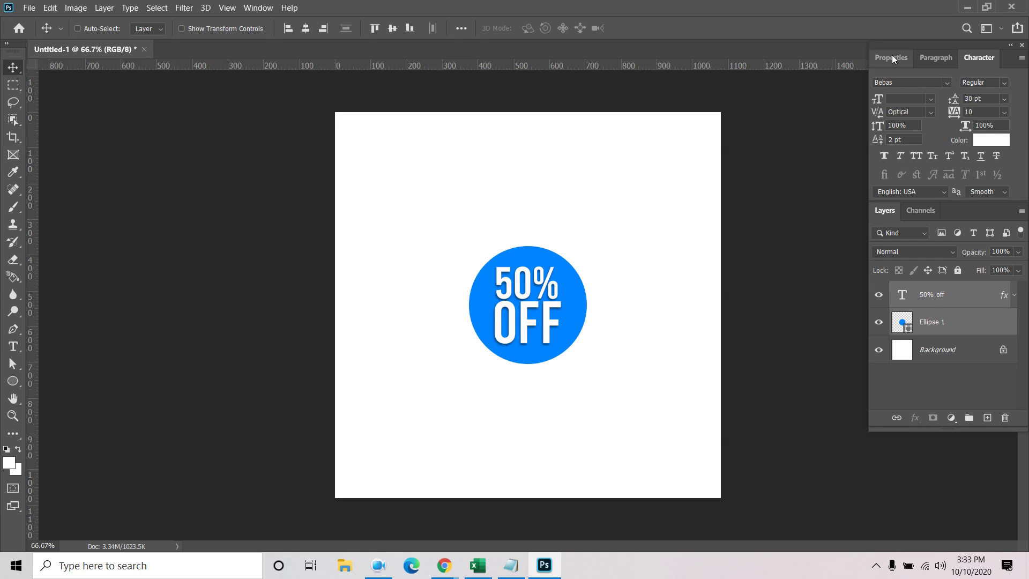
pyautogui.click(938, 349)
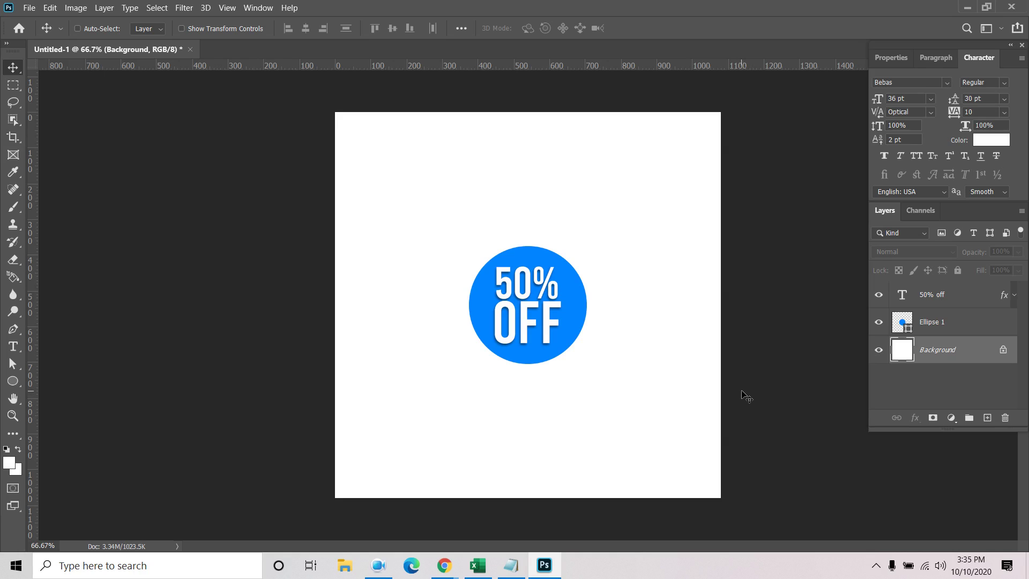
pyautogui.click(947, 328)
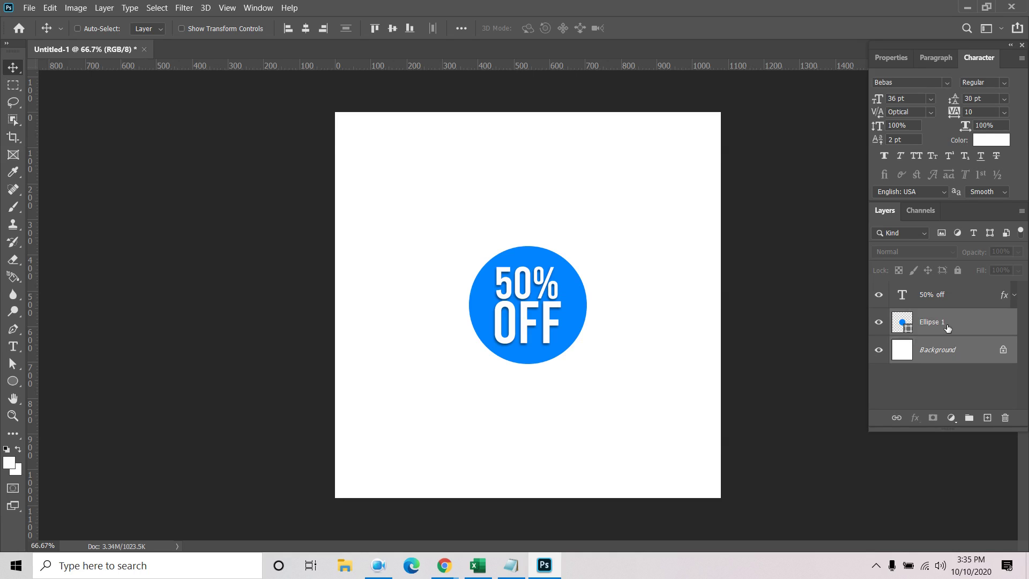
pyautogui.rightClick(981, 357)
pyautogui.click(890, 375)
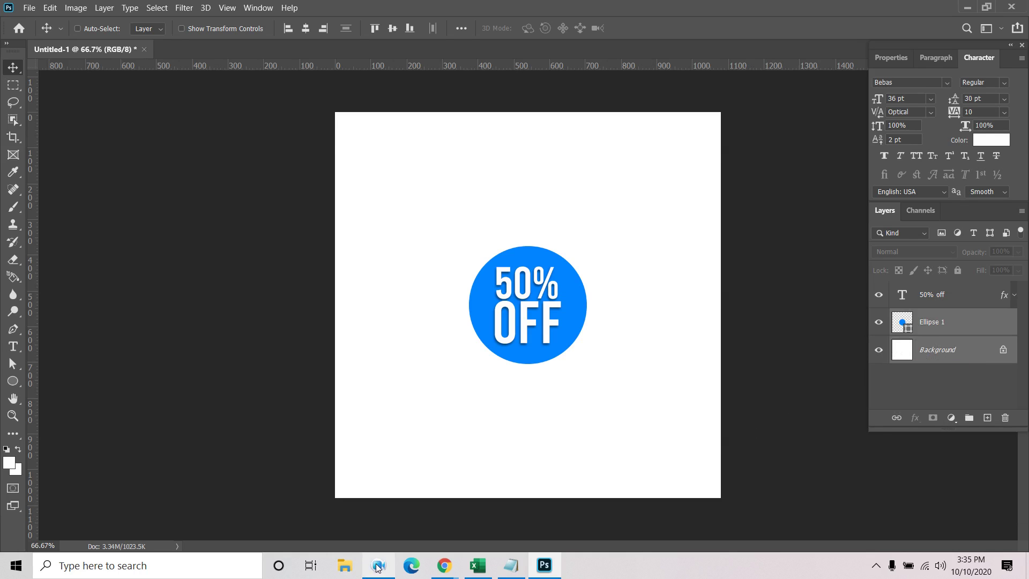
pyautogui.moveTo(562, 572)
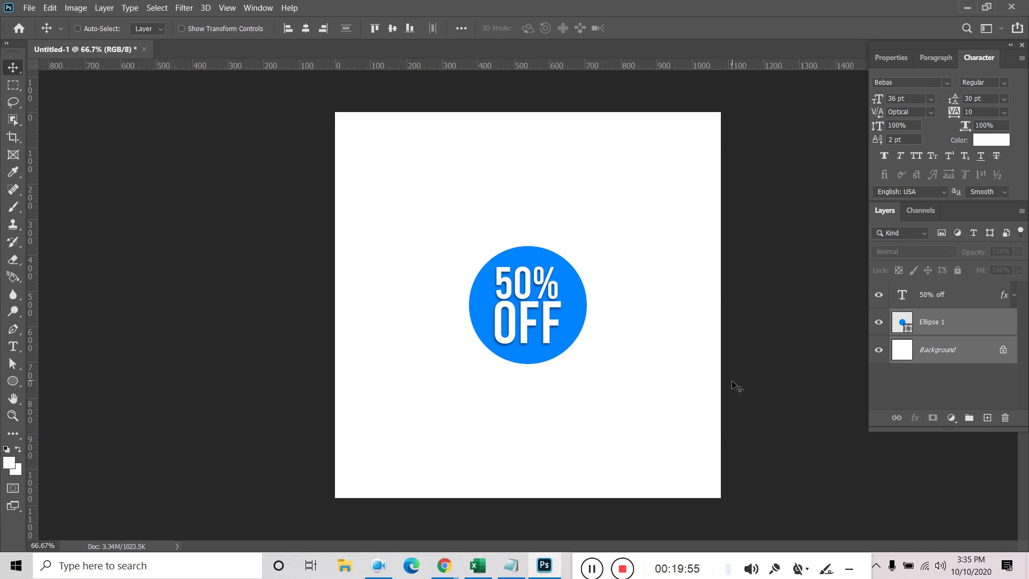
# Show the Timeline panel from the Window menu
pyautogui.click(965, 375)
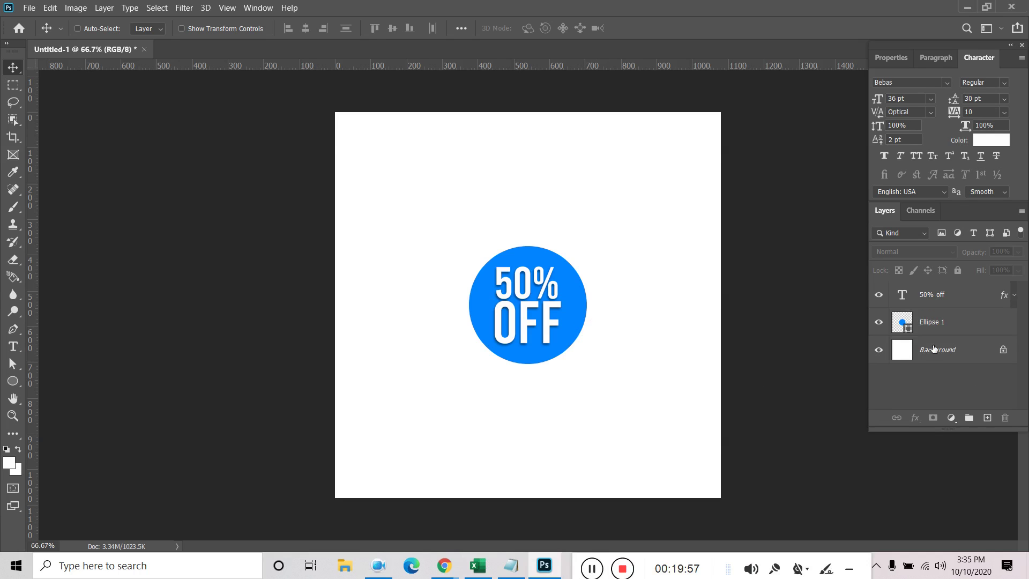
pyautogui.click(950, 323)
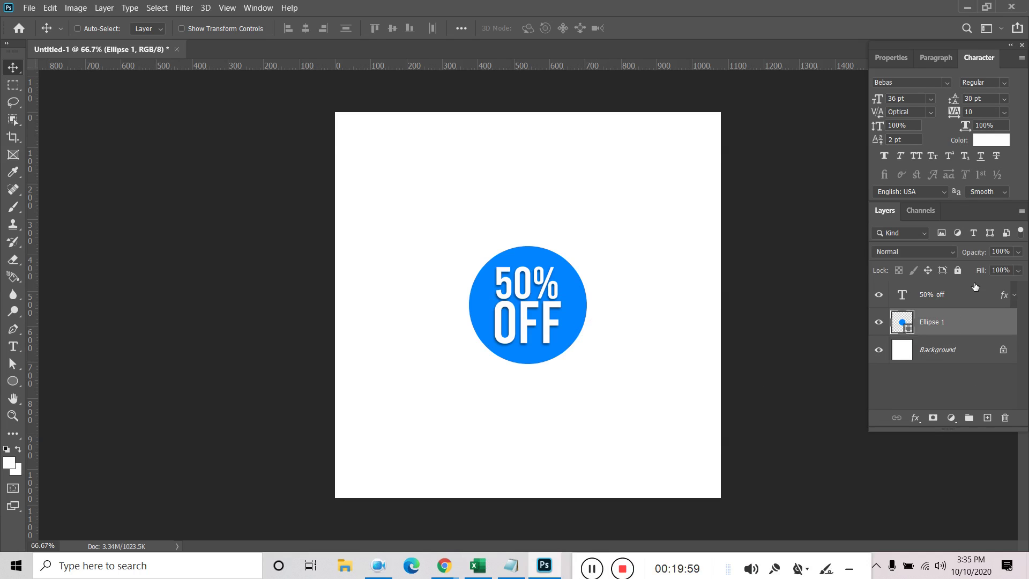
pyautogui.keyDown('shift'); pyautogui.click(964, 294); pyautogui.keyUp('shift')
pyautogui.click(925, 388)
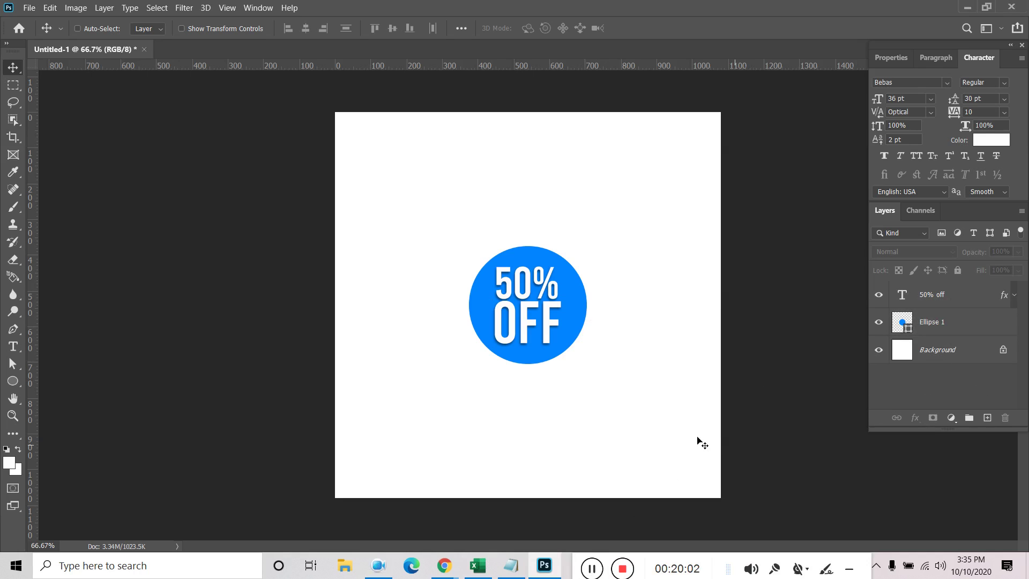
pyautogui.click(259, 8)
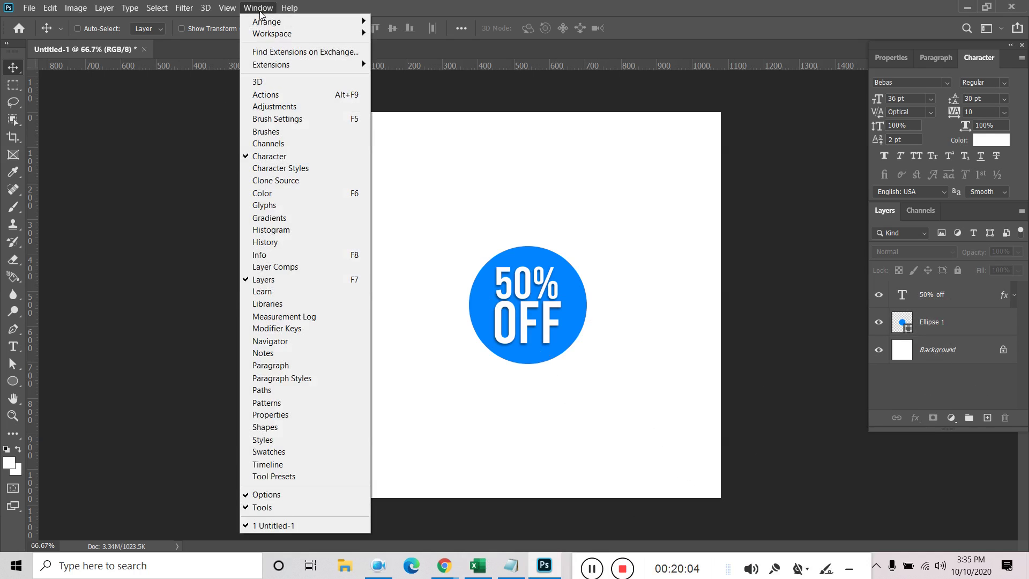
pyautogui.click(298, 464)
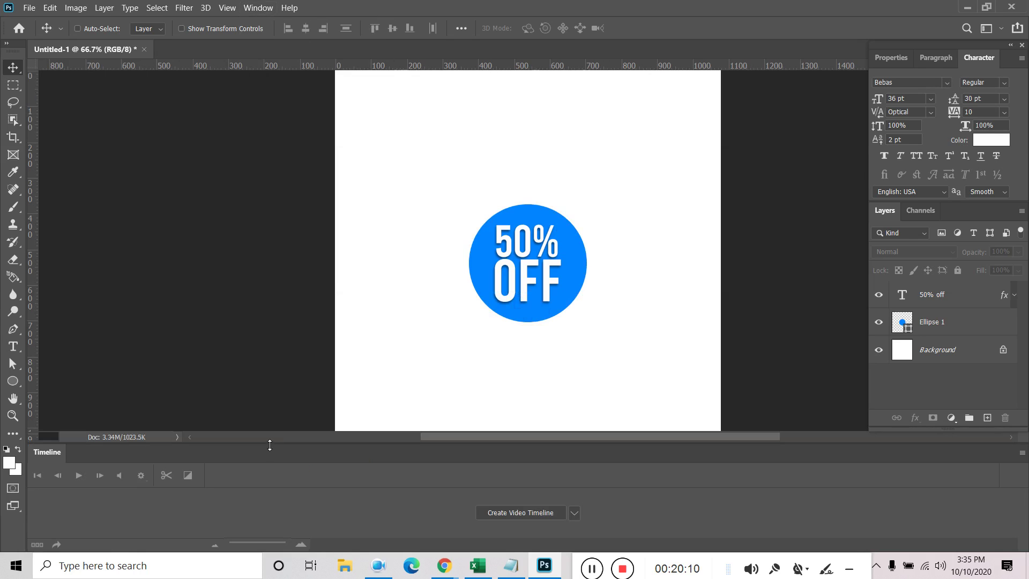
# Unlock the Background into Layer 0, select all three layers and create a video timeline
pyautogui.click(964, 321)
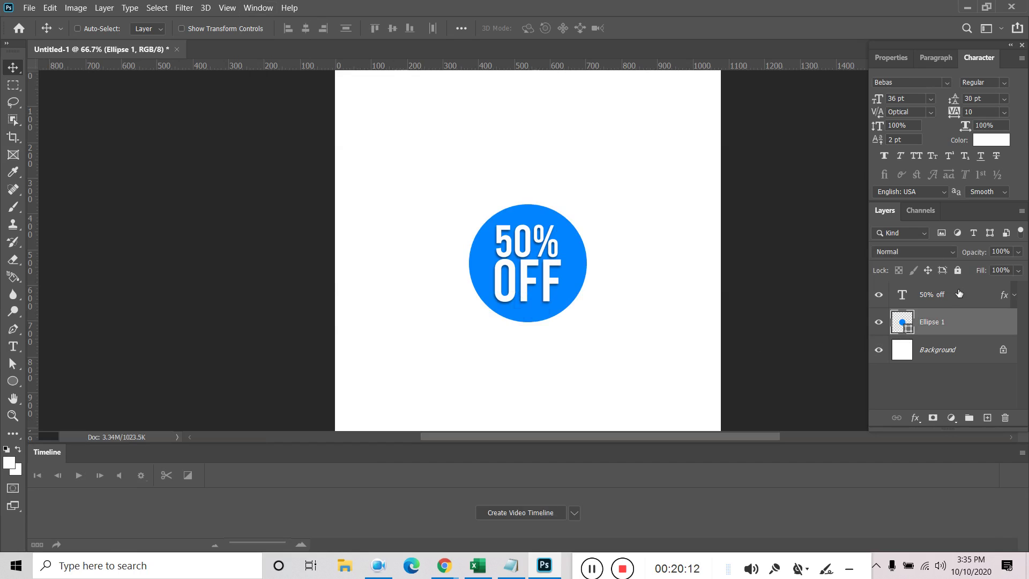
pyautogui.click(957, 295)
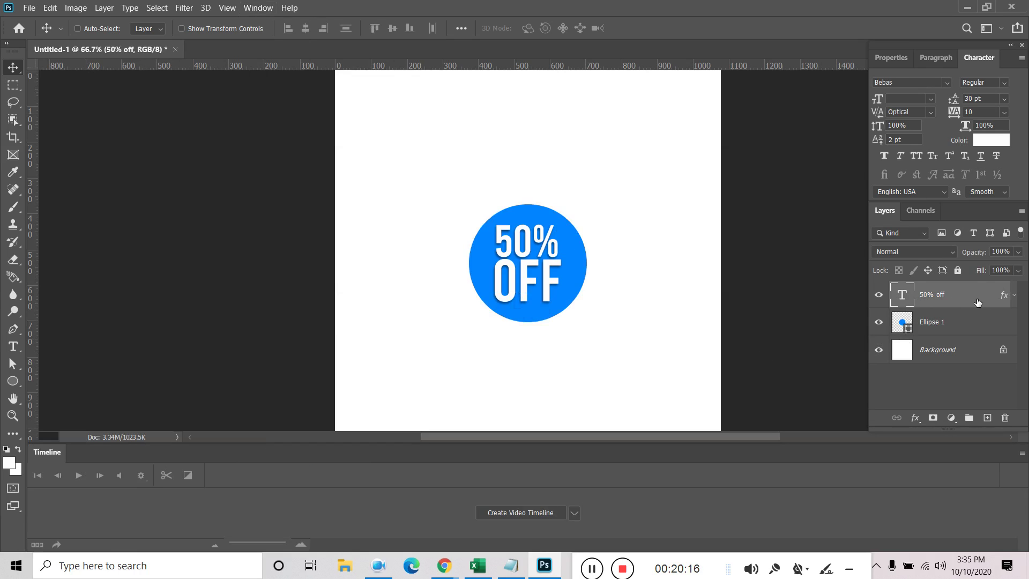
pyautogui.click(879, 295)
pyautogui.click(878, 295)
pyautogui.scroll(-1, 490, 236)
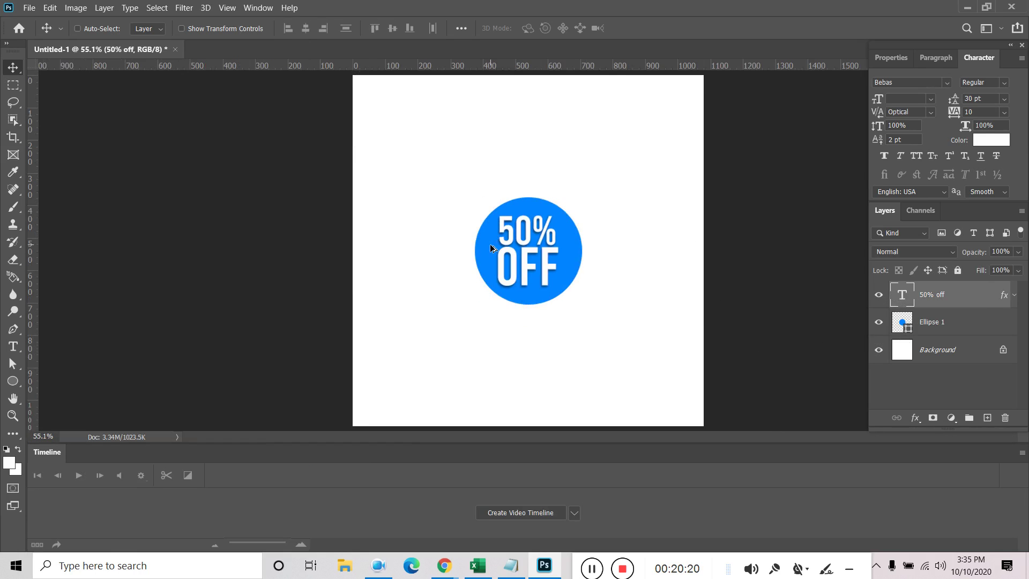
pyautogui.scroll(-1, 541, 325)
pyautogui.scroll(1, 543, 326)
pyautogui.click(1002, 351)
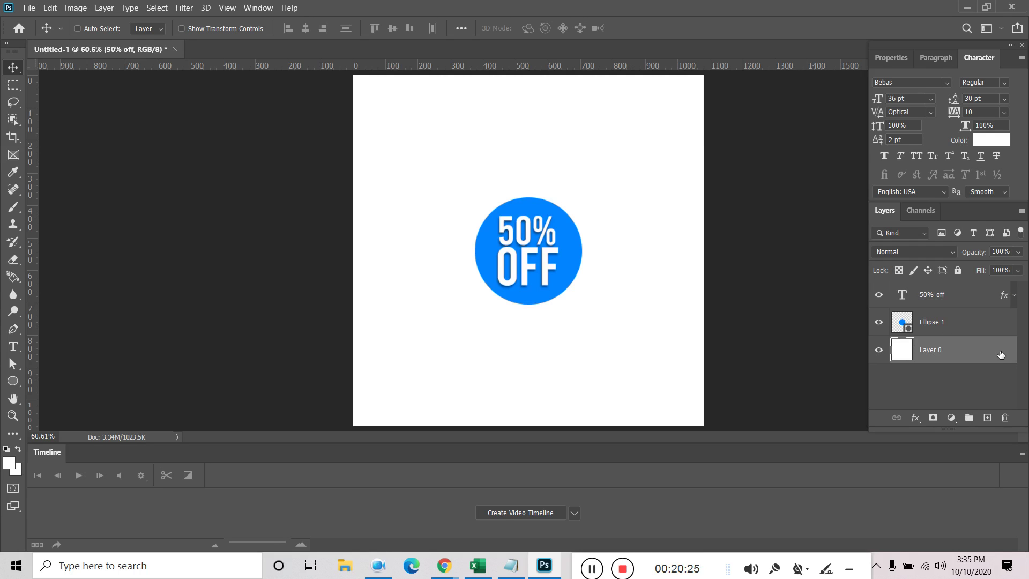
pyautogui.click(959, 294)
pyautogui.keyDown('shift'); pyautogui.click(958, 349); pyautogui.keyUp('shift')
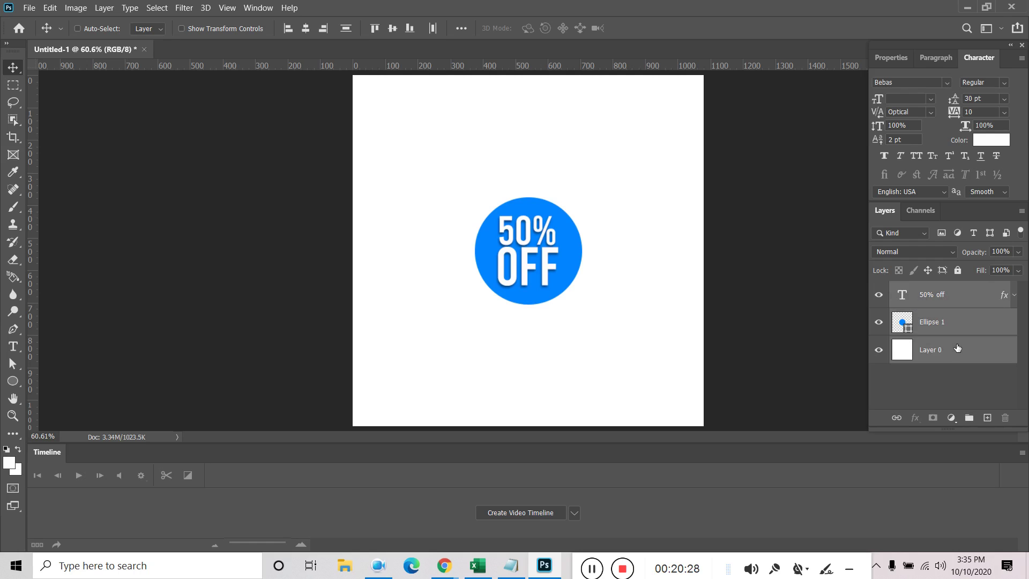
pyautogui.click(525, 511)
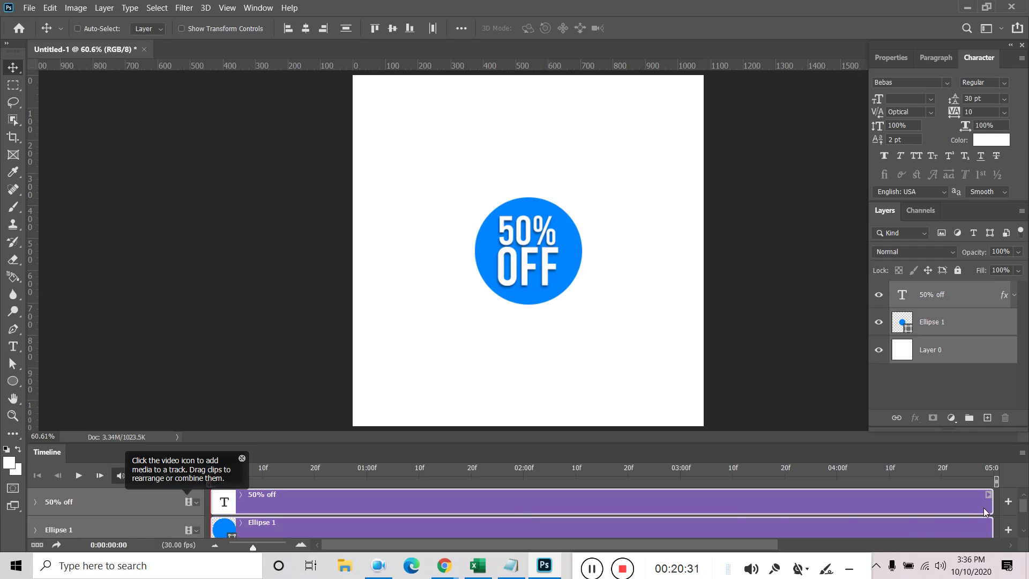
# Trim the 50% off clip, duplicate it with Ctrl+J, and start the copy's clip at 01:00f
pyautogui.moveTo(992, 501); pyautogui.dragTo(370, 482)
pyautogui.click(355, 506)
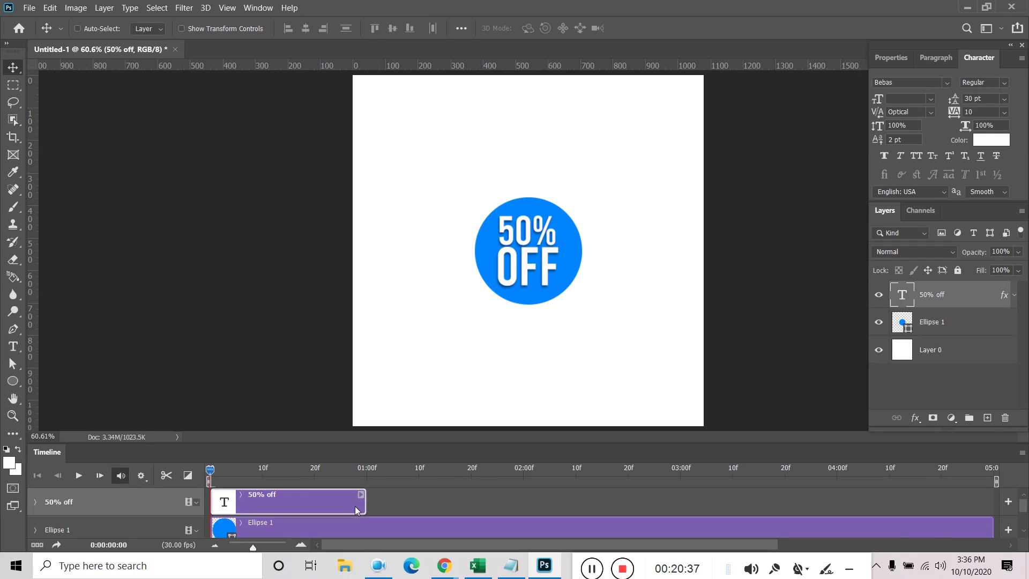
pyautogui.hotkey('ctrl', 'j')
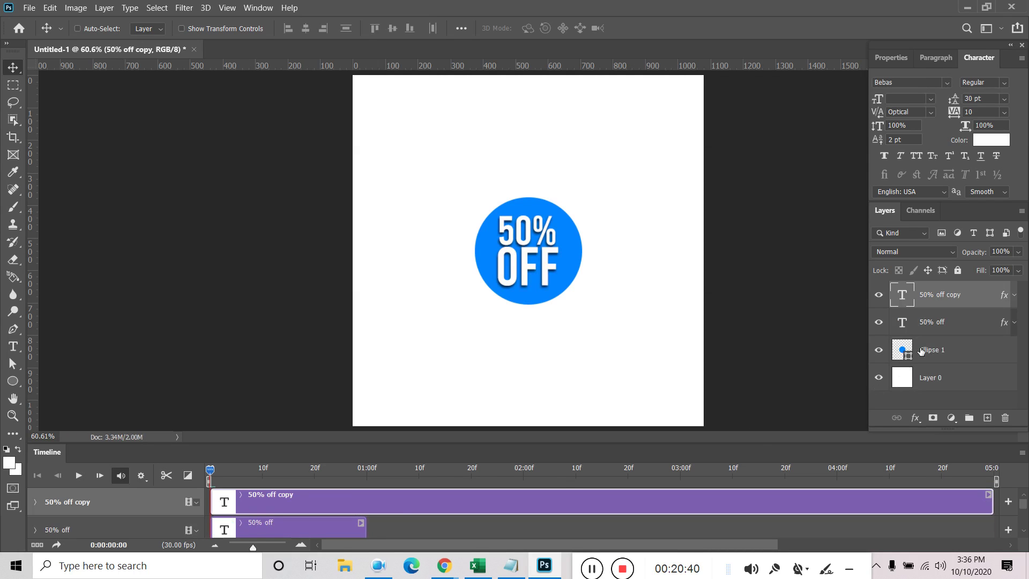
pyautogui.moveTo(991, 502); pyautogui.dragTo(366, 499)
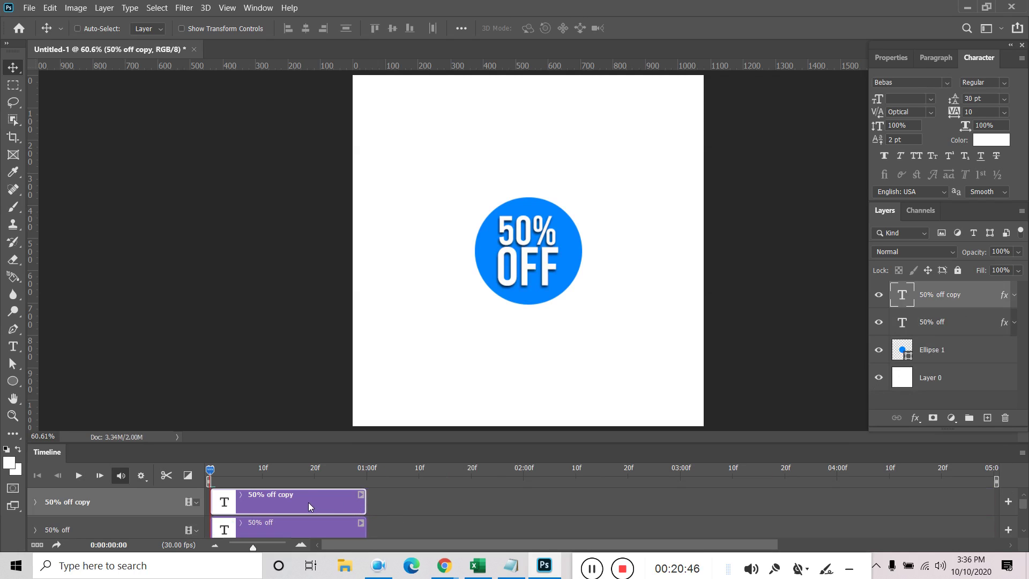
pyautogui.moveTo(309, 506); pyautogui.dragTo(468, 516)
# Scrub the timeline to preview the text, selecting the 50% off and copy clips
pyautogui.scroll(-2, 467, 519)
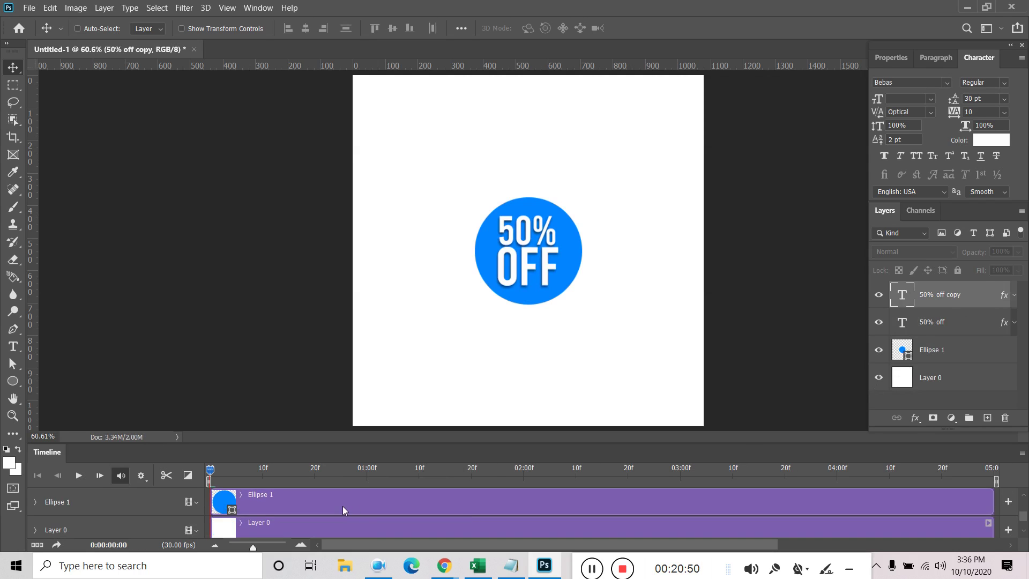
pyautogui.scroll(2, 342, 505)
pyautogui.click(328, 529)
pyautogui.moveTo(211, 469); pyautogui.dragTo(424, 469)
pyautogui.moveTo(487, 498); pyautogui.dragTo(461, 503)
pyautogui.click(551, 522)
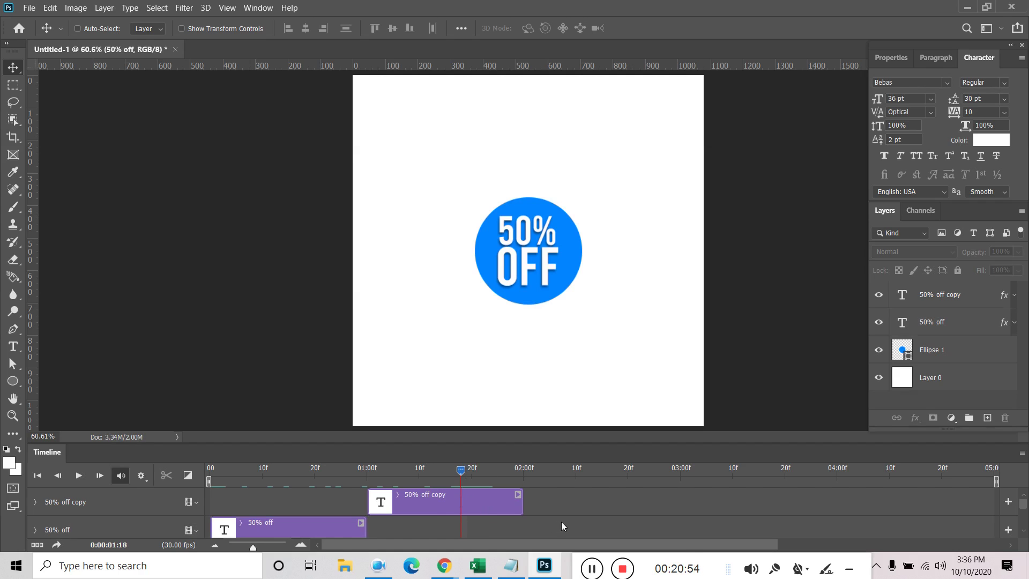
pyautogui.click(449, 507)
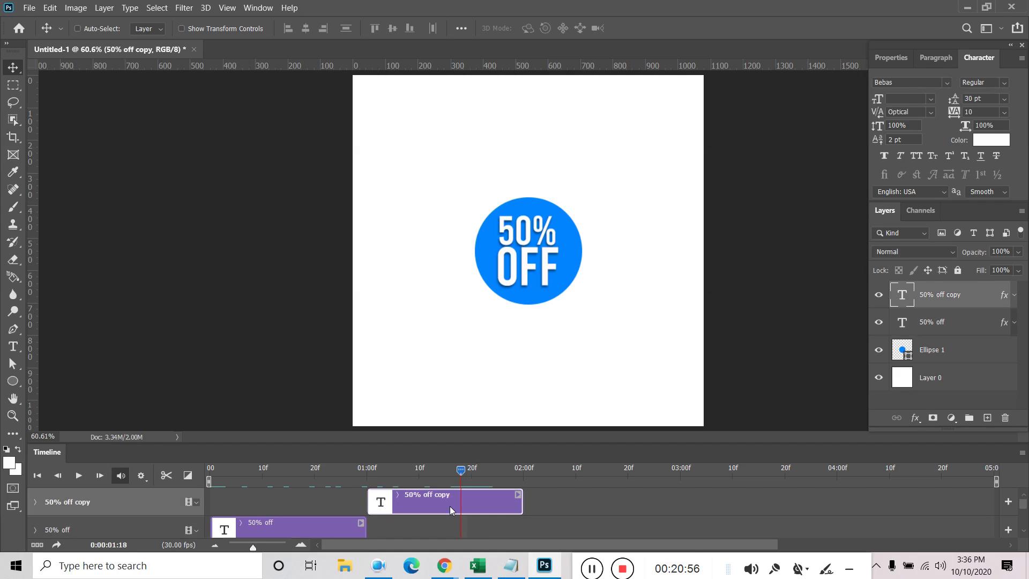
pyautogui.moveTo(461, 472); pyautogui.dragTo(335, 486)
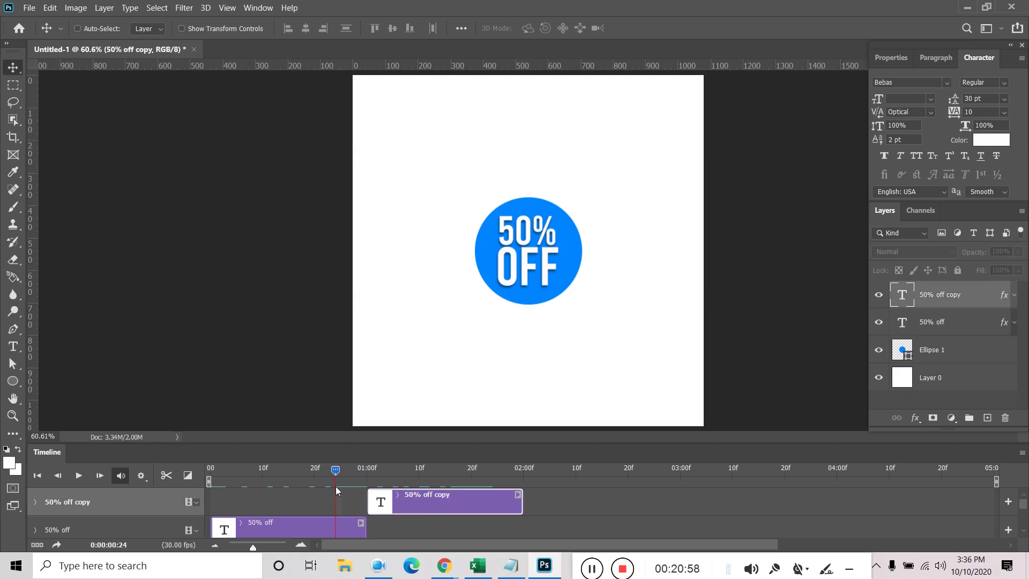
pyautogui.scroll(-1, 365, 494)
pyautogui.click(315, 506)
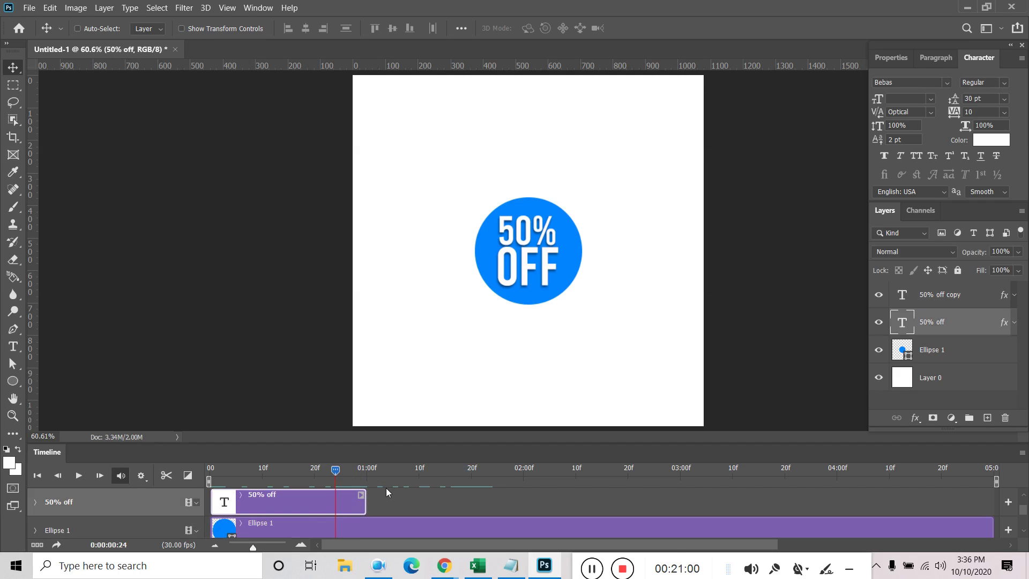
# Make the Timeline panel taller and delete the '50% off copy' layer
pyautogui.moveTo(401, 442); pyautogui.dragTo(400, 379)
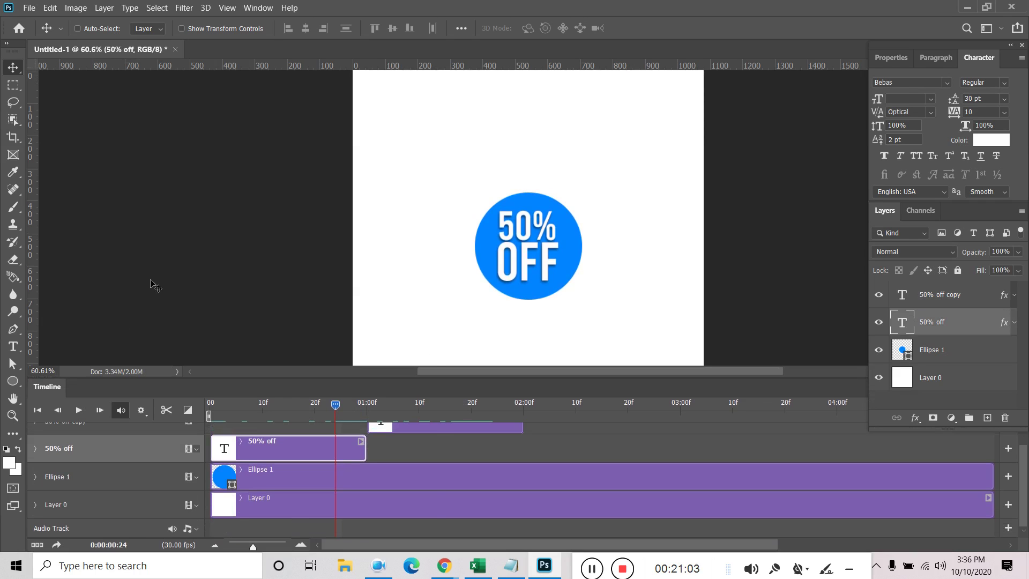
pyautogui.press('super')
pyautogui.press('super')
pyautogui.scroll(-1, 211, 271)
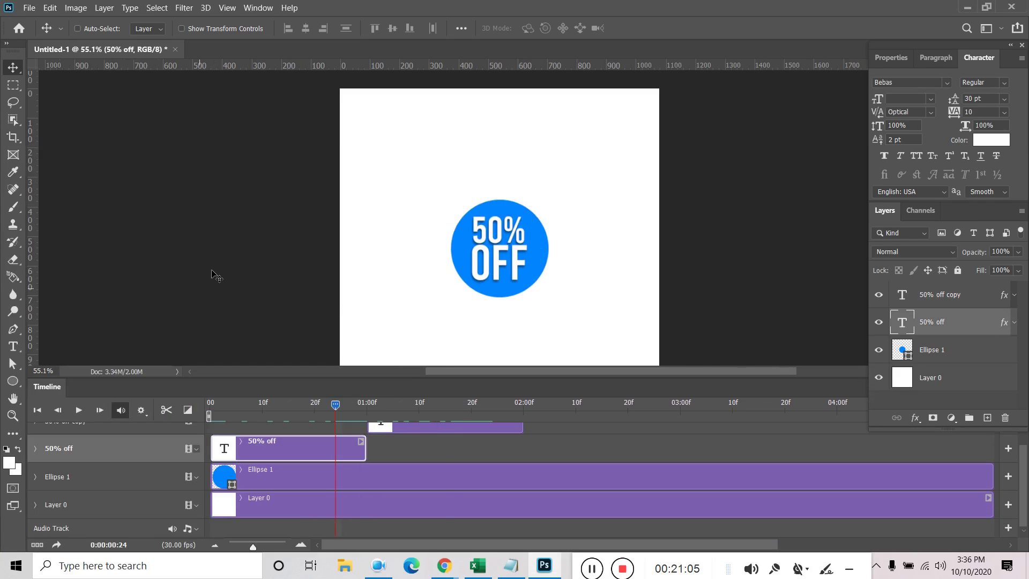
pyautogui.scroll(-1, 212, 272)
pyautogui.scroll(1, 413, 461)
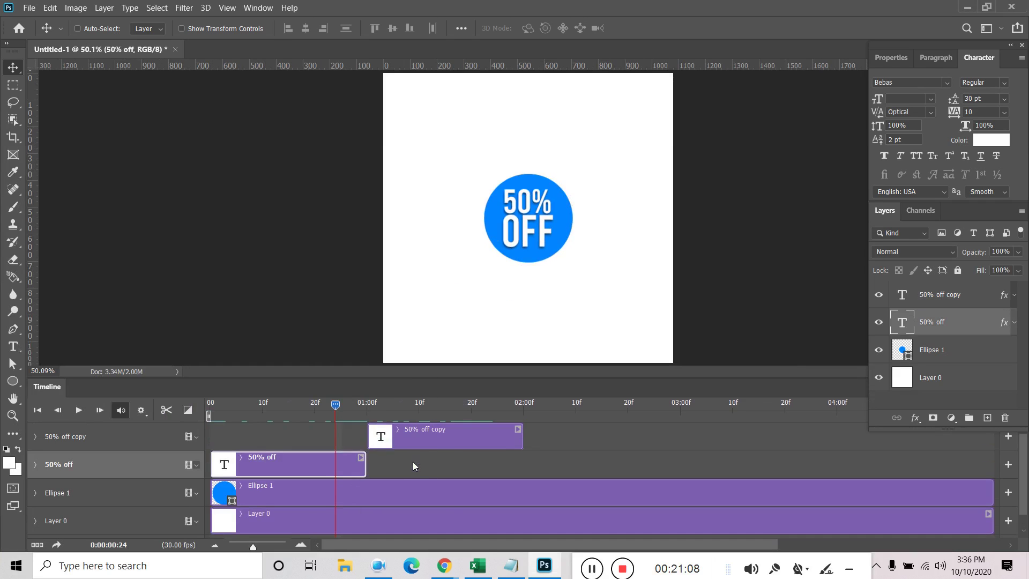
pyautogui.click(448, 446)
pyautogui.press('Delete')
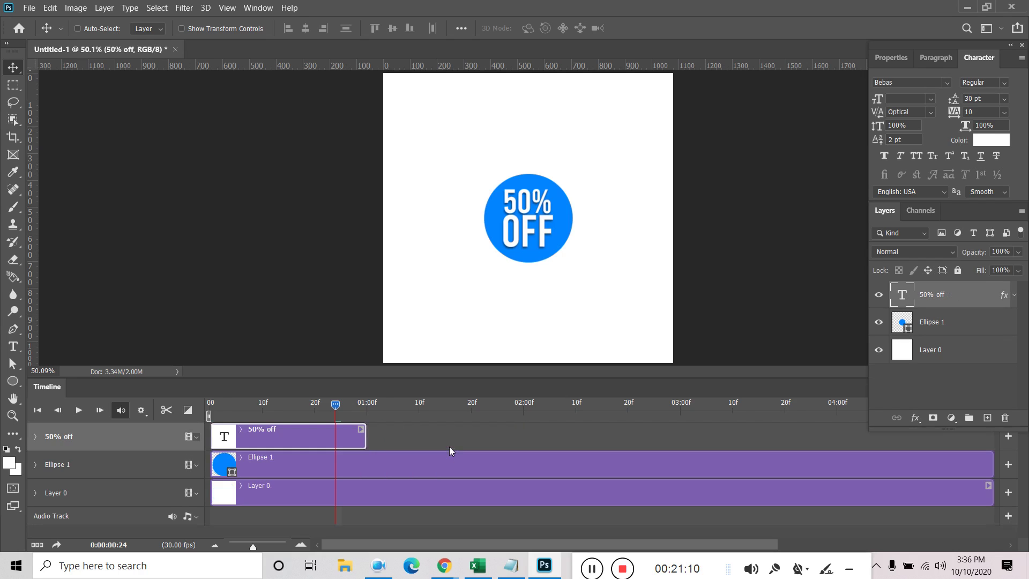
# Extend the 50% off clip to 02:01 and enable its Transform stopwatch
pyautogui.press('Home')
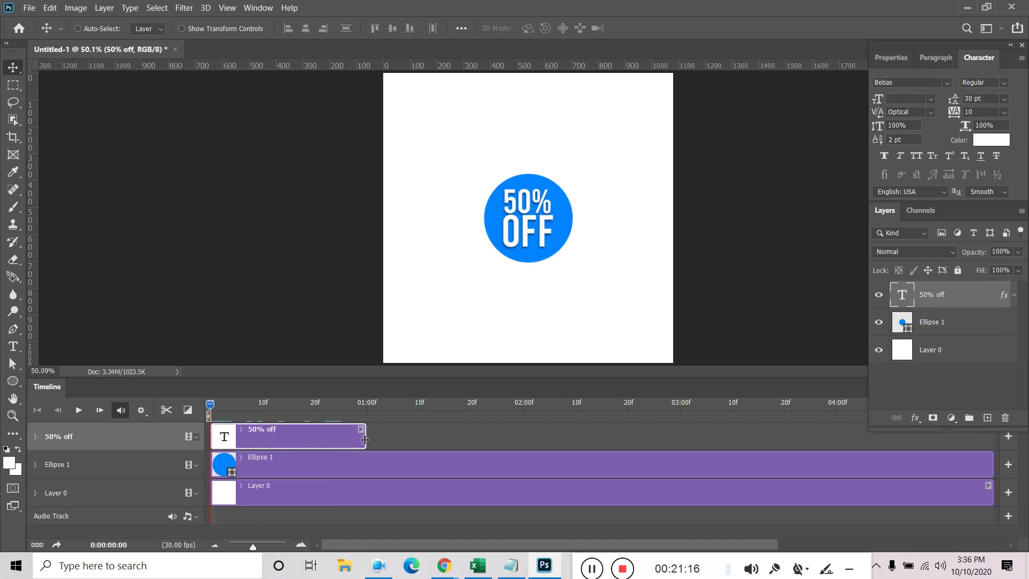
pyautogui.moveTo(365, 439); pyautogui.dragTo(522, 455)
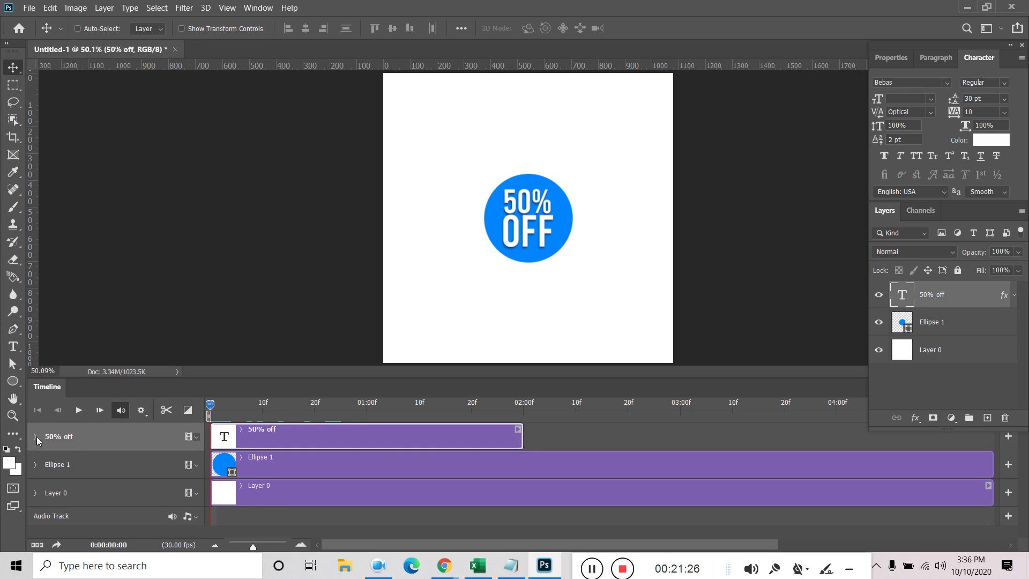
pyautogui.click(36, 436)
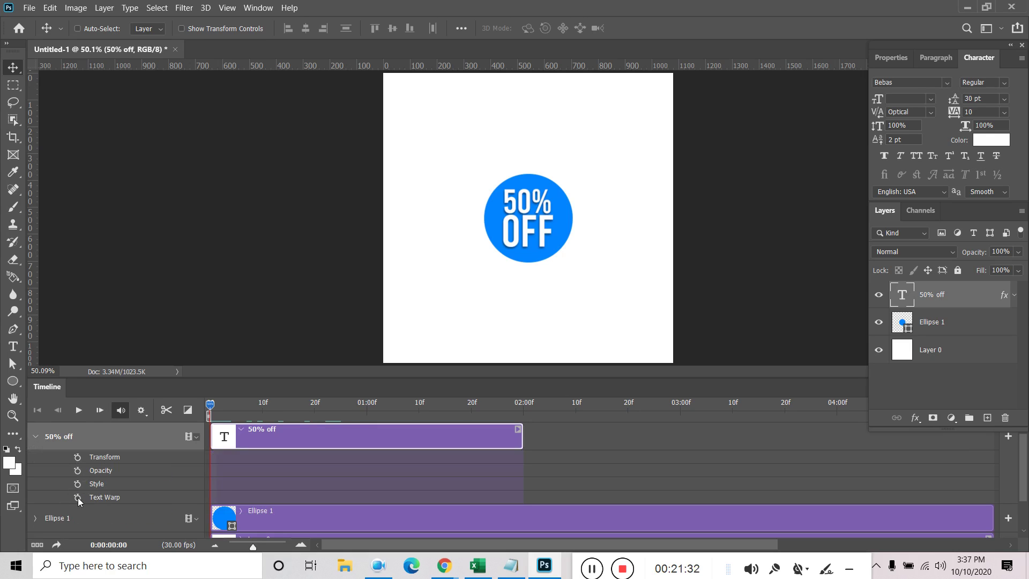
pyautogui.click(78, 457)
# At 01:00f, scale the 50% OFF text up to about 112%
pyautogui.moveTo(215, 411); pyautogui.dragTo(366, 430)
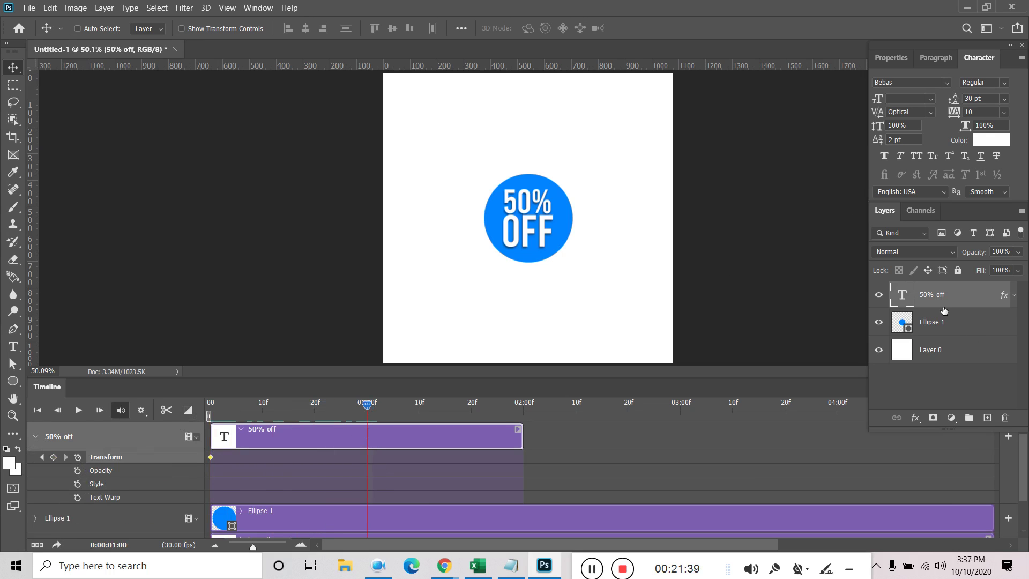
pyautogui.hotkey('ctrl', 't')
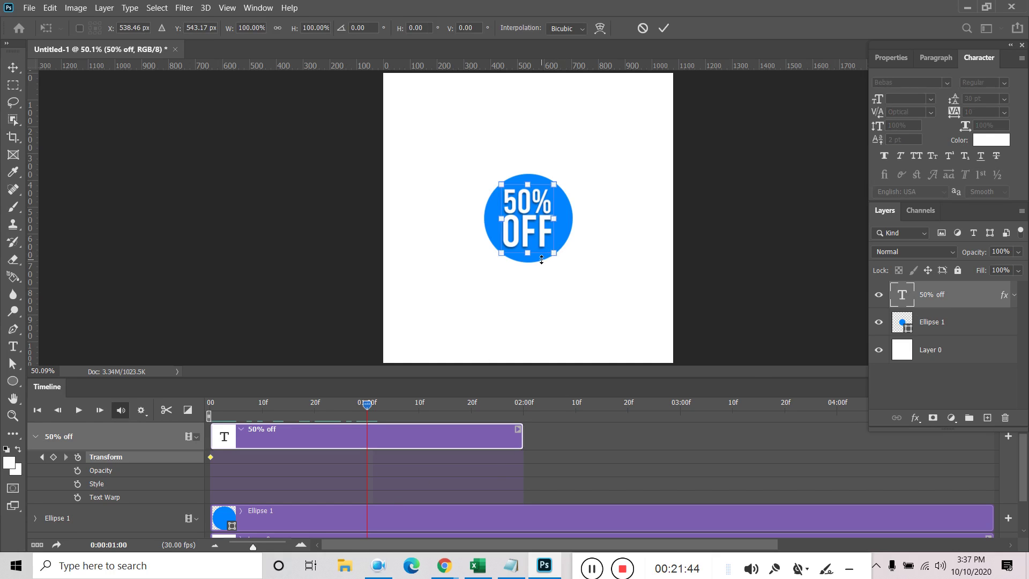
pyautogui.moveTo(554, 253); pyautogui.dragTo(559, 258)
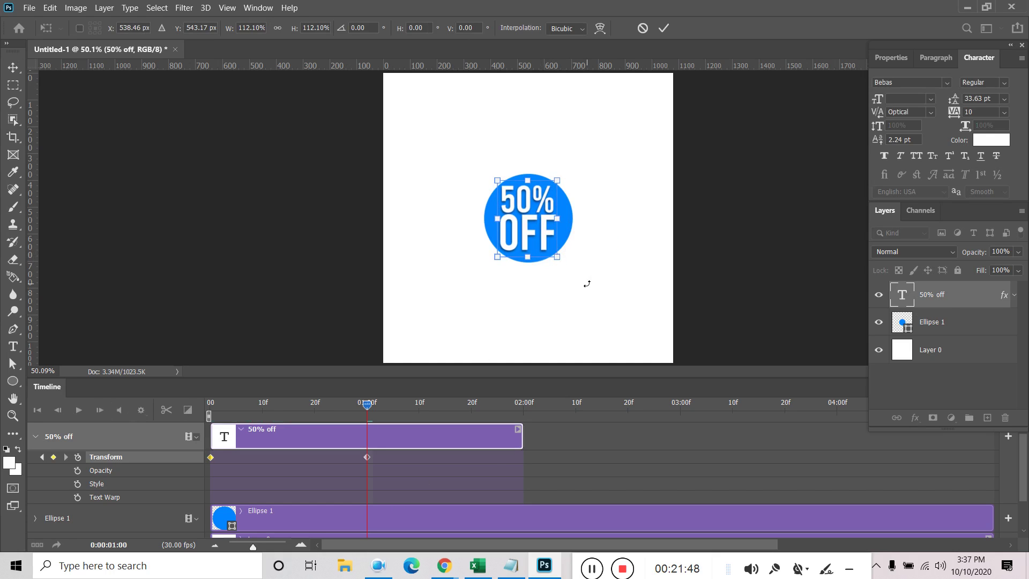
pyautogui.click(663, 28)
# Undo an accidental layer duplicate and the enlargement keyframe, then play from the start
pyautogui.moveTo(370, 406); pyautogui.dragTo(524, 406)
pyautogui.press('Left')
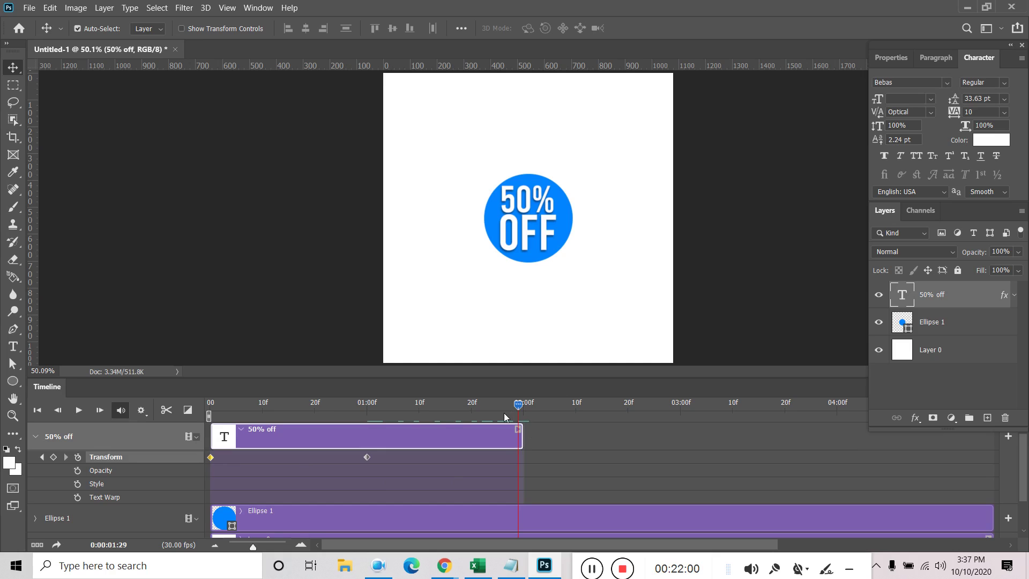
pyautogui.hotkey('ctrl', 'j')
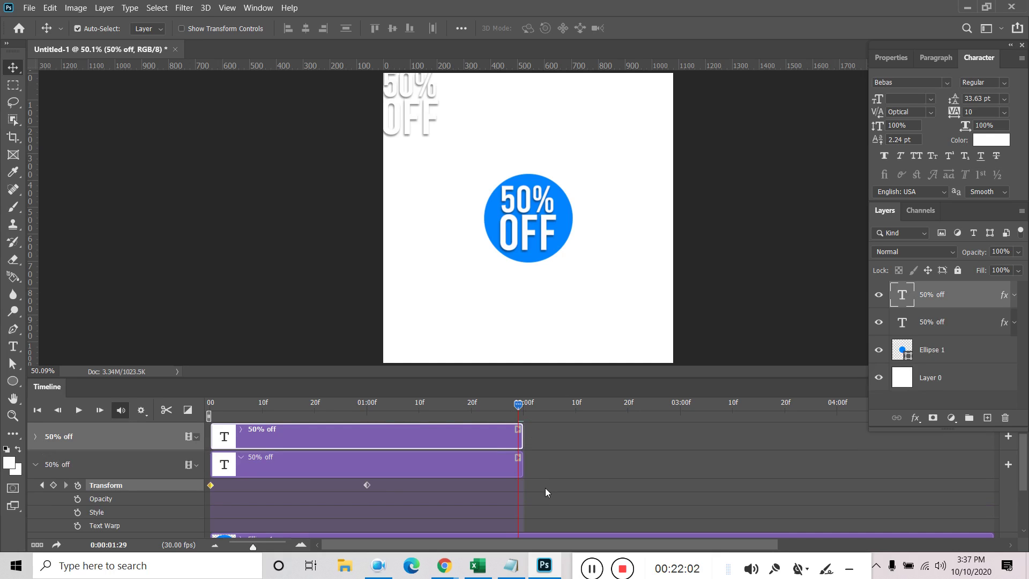
pyautogui.hotkey('ctrl', 'z')
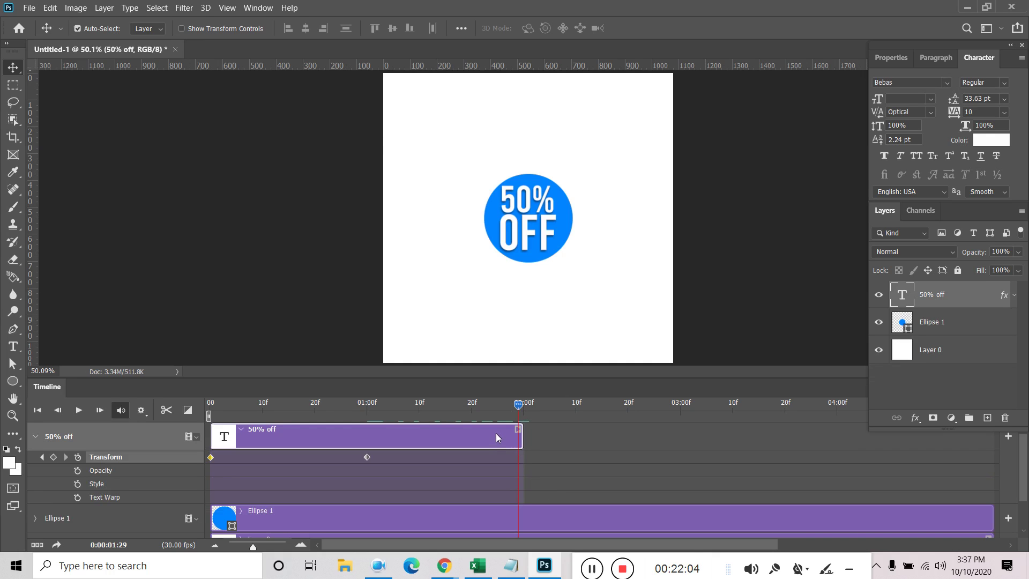
pyautogui.hotkey('ctrl', 'z')
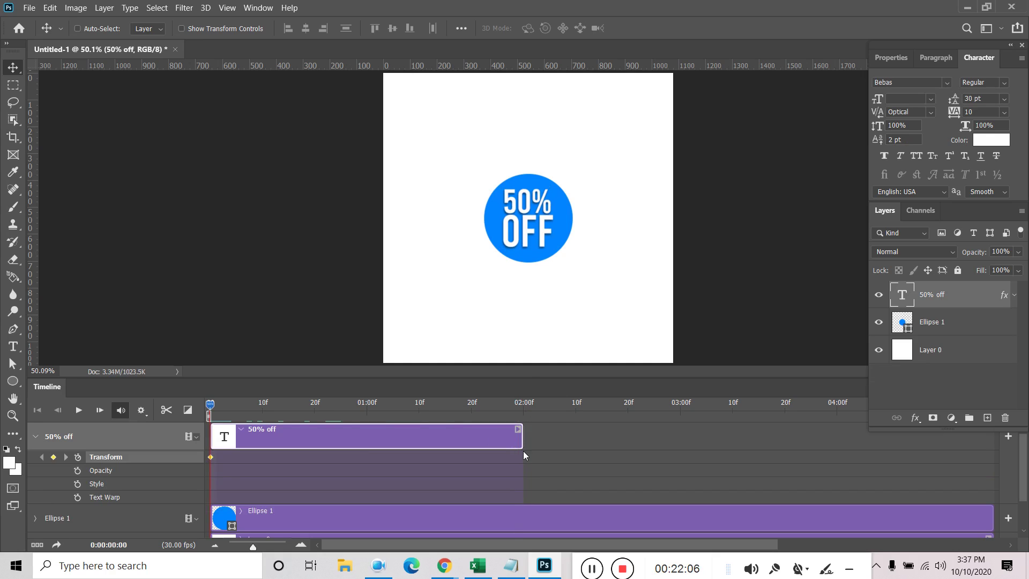
pyautogui.press('space')
# Add an end Transform keyframe, rescale the text to about 111% at 01:00f, and play
pyautogui.click(53, 456)
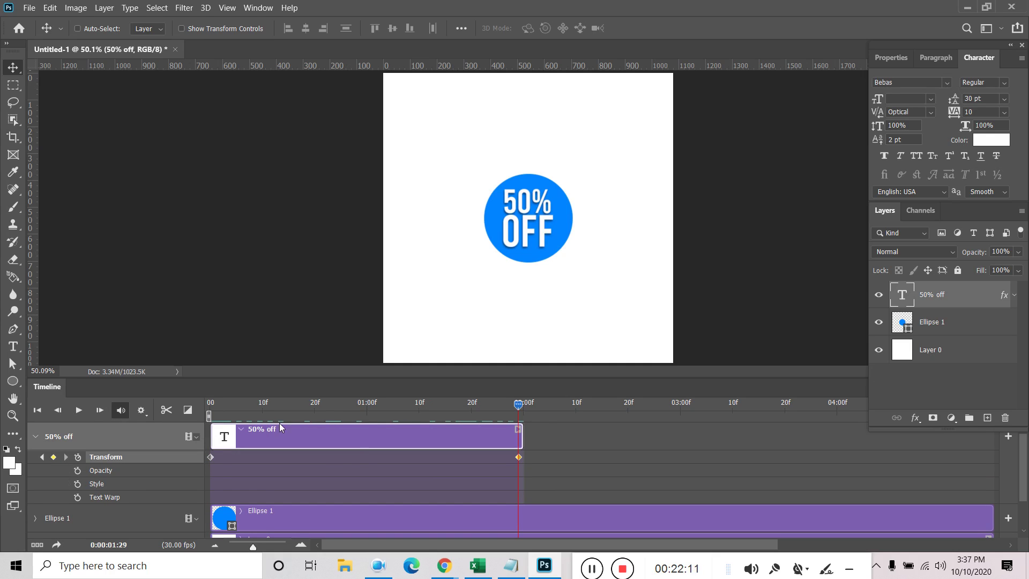
pyautogui.moveTo(520, 407); pyautogui.dragTo(368, 427)
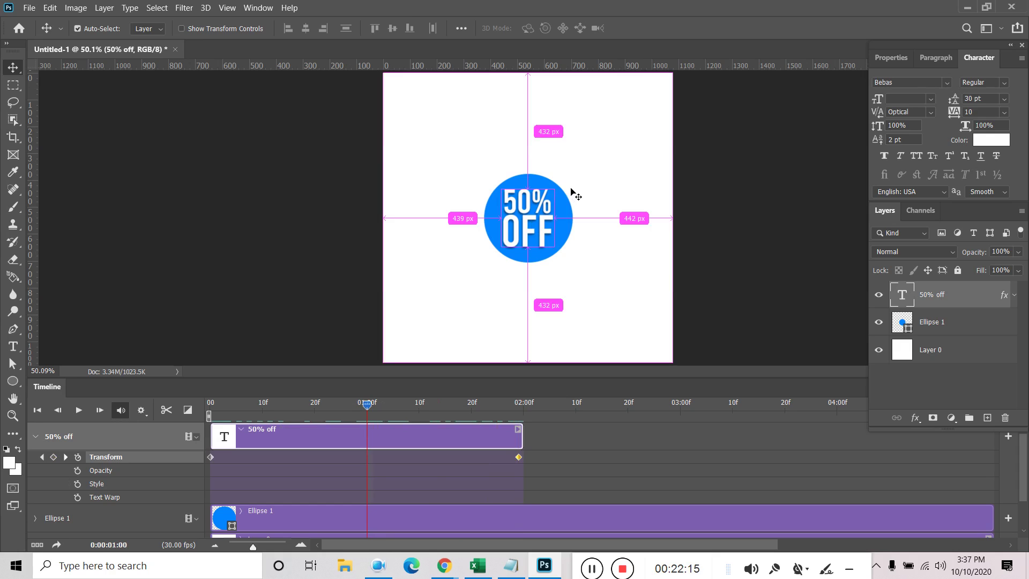
pyautogui.hotkey('ctrl', 't')
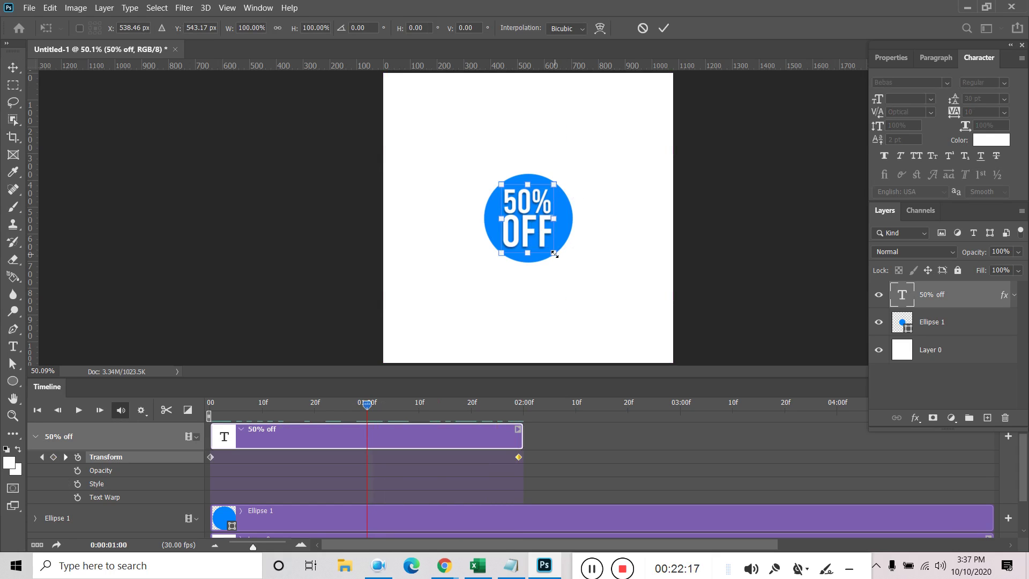
pyautogui.moveTo(554, 255); pyautogui.dragTo(558, 257)
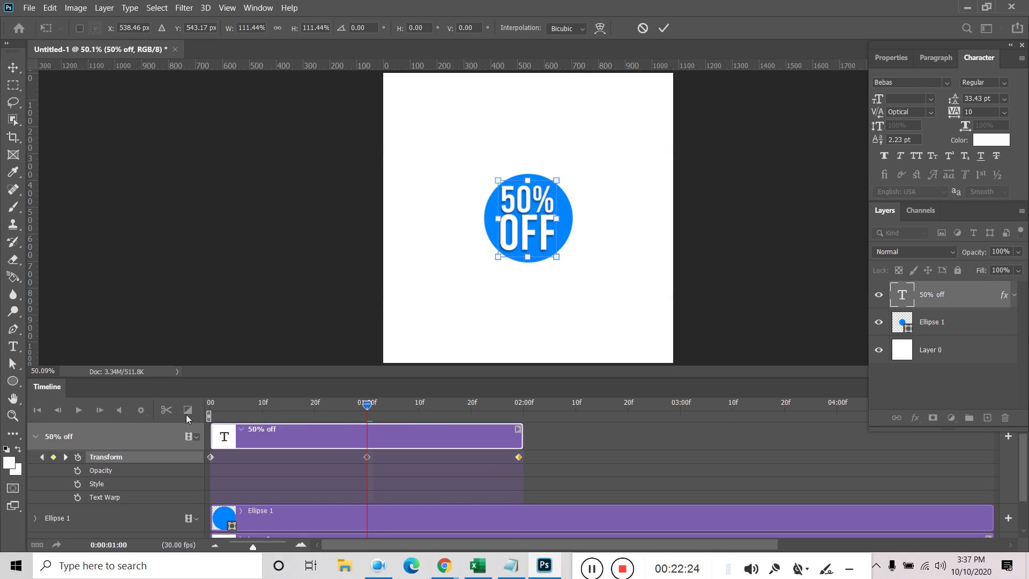
pyautogui.click(664, 28)
pyautogui.moveTo(368, 406); pyautogui.dragTo(211, 406)
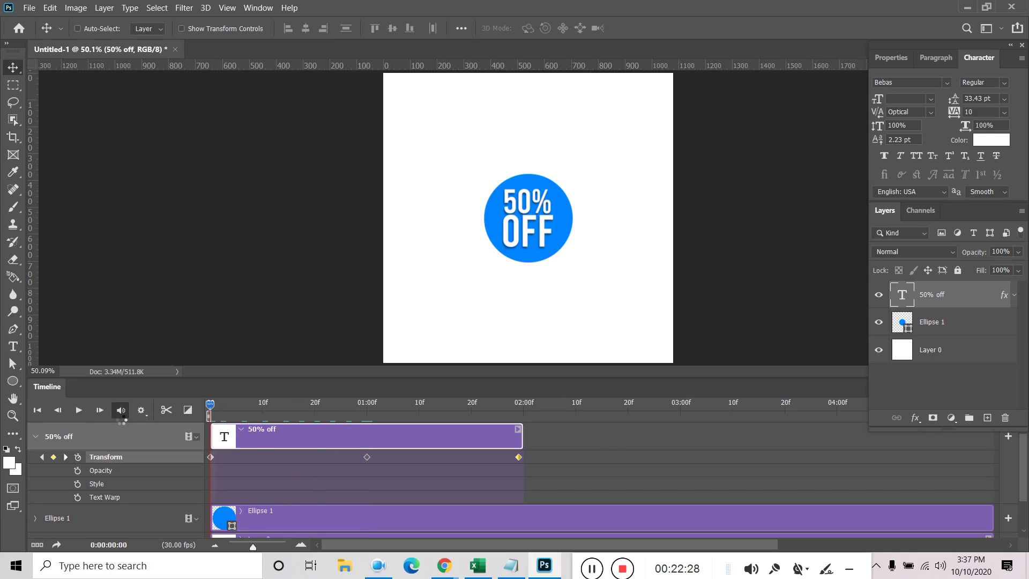
pyautogui.press('space')
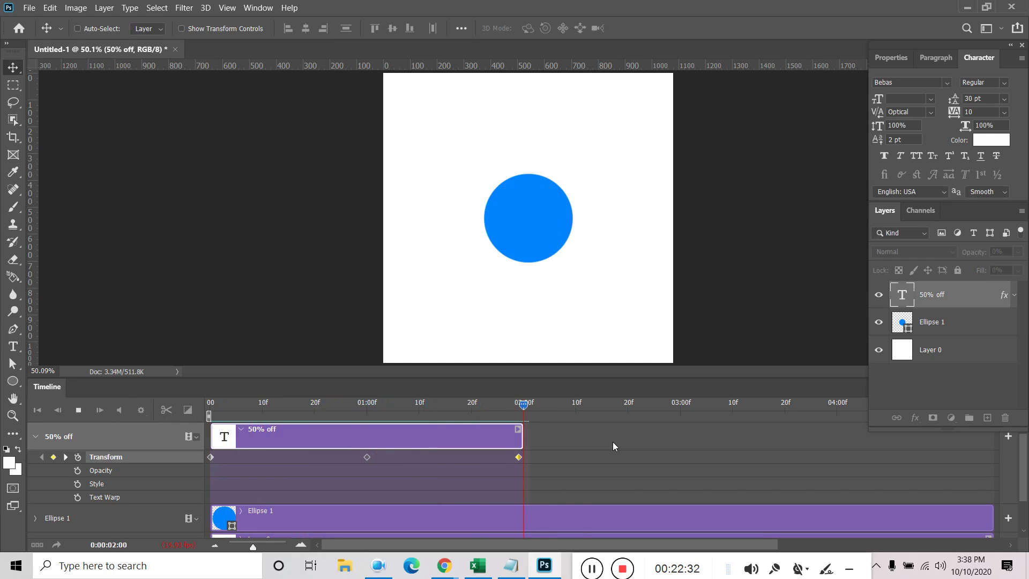
pyautogui.moveTo(583, 415); pyautogui.dragTo(519, 418)
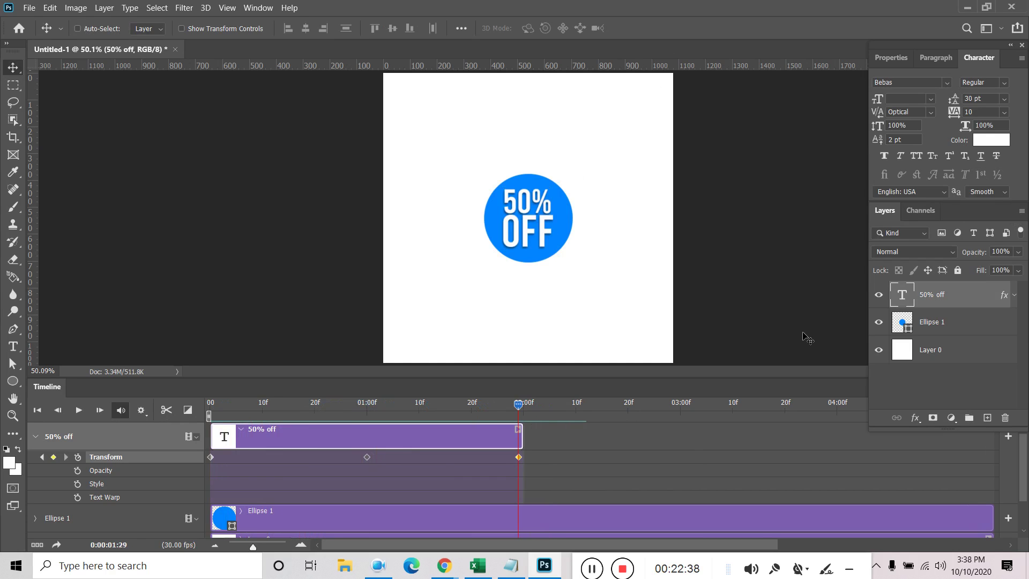
pyautogui.moveTo(779, 376); pyautogui.dragTo(777, 435)
pyautogui.moveTo(996, 473); pyautogui.dragTo(520, 474)
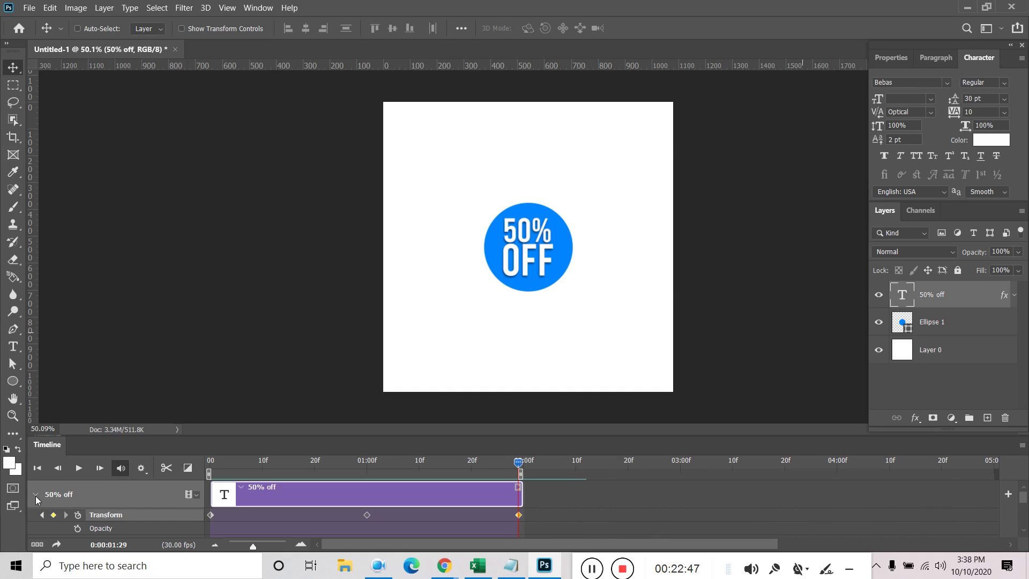
pyautogui.click(35, 495)
pyautogui.press('space')
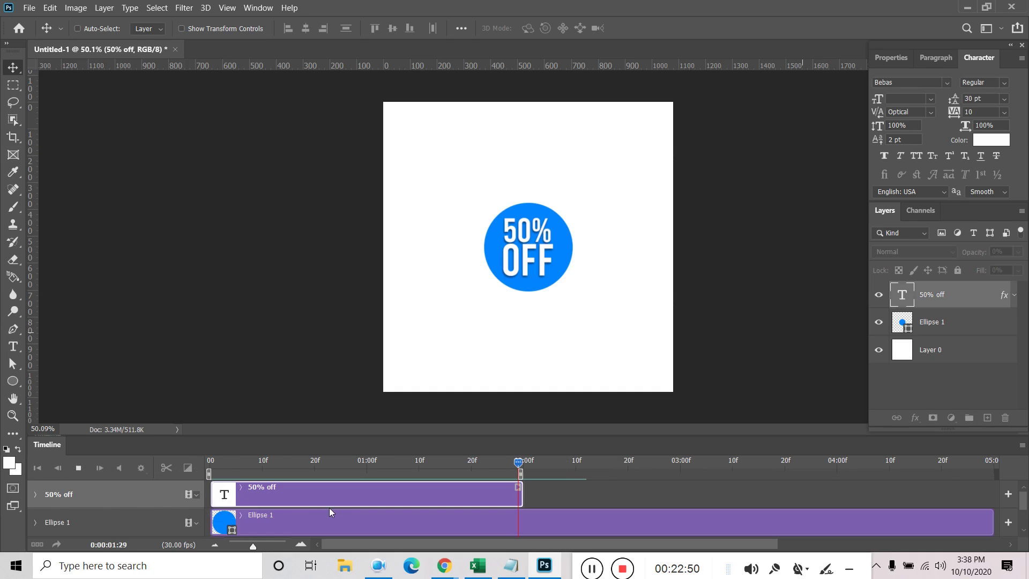
pyautogui.press('space')
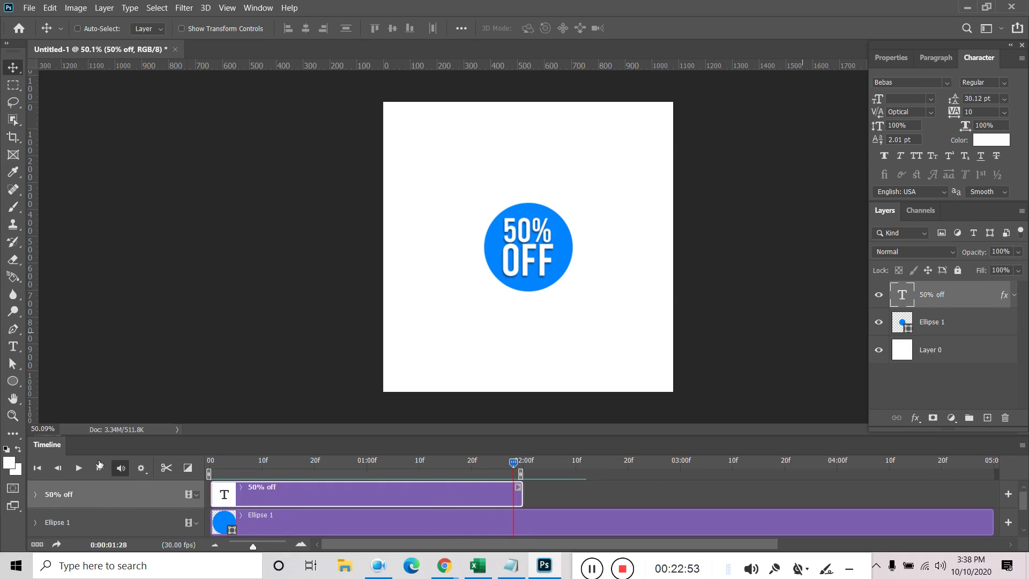
pyautogui.click(74, 473)
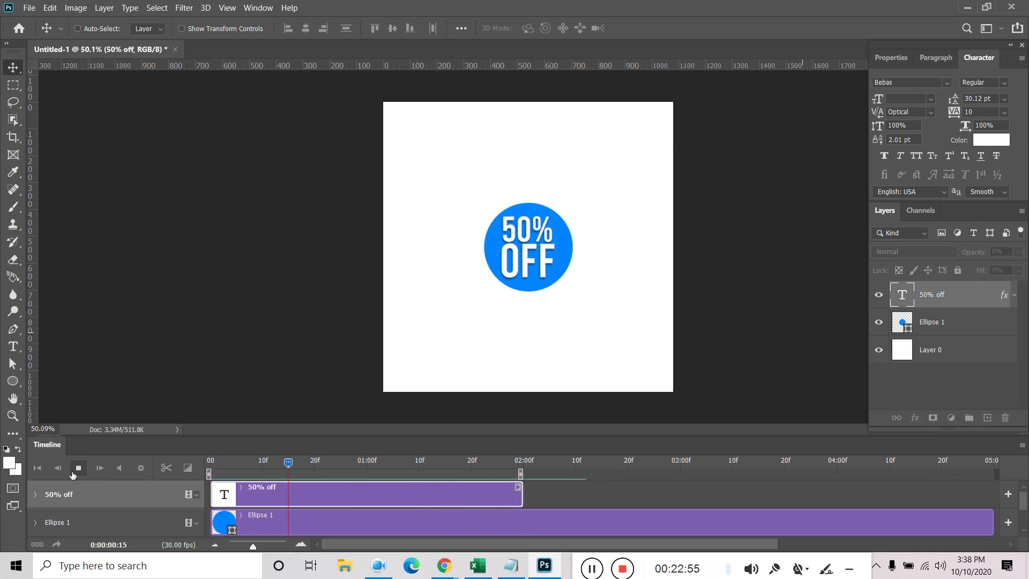
pyautogui.click(74, 473)
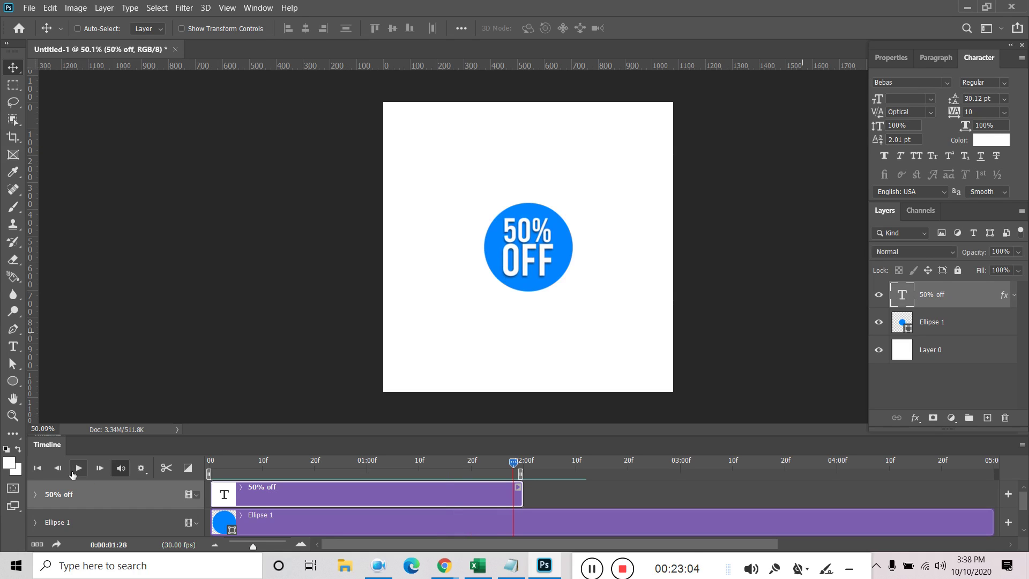
pyautogui.click(518, 468)
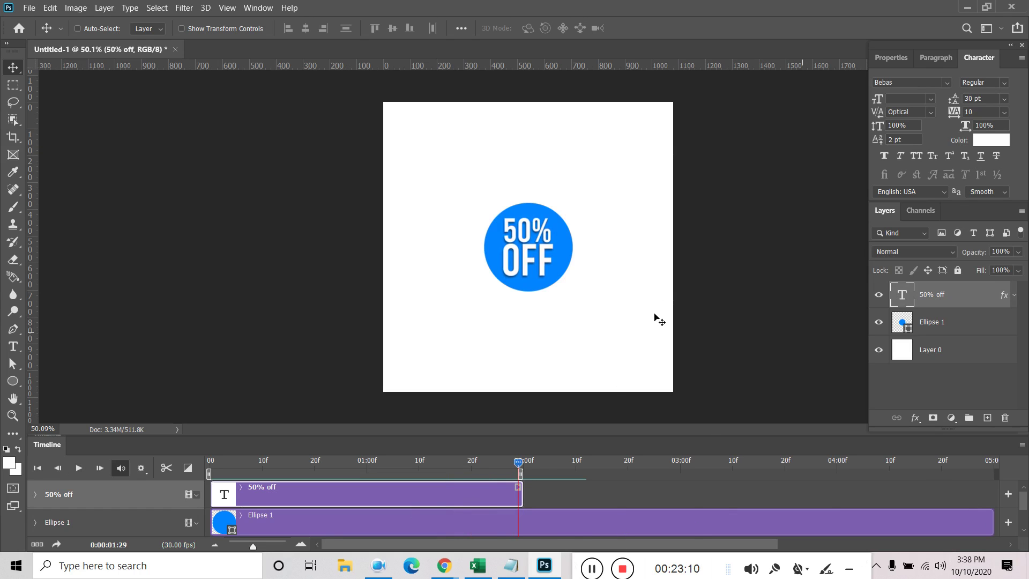
pyautogui.scroll(-2, 560, 488)
pyautogui.scroll(2, 561, 488)
# Trim the Ellipse 1 clip's right edge to end at 02:00, matching the text clip
pyautogui.moveTo(996, 524); pyautogui.dragTo(524, 531)
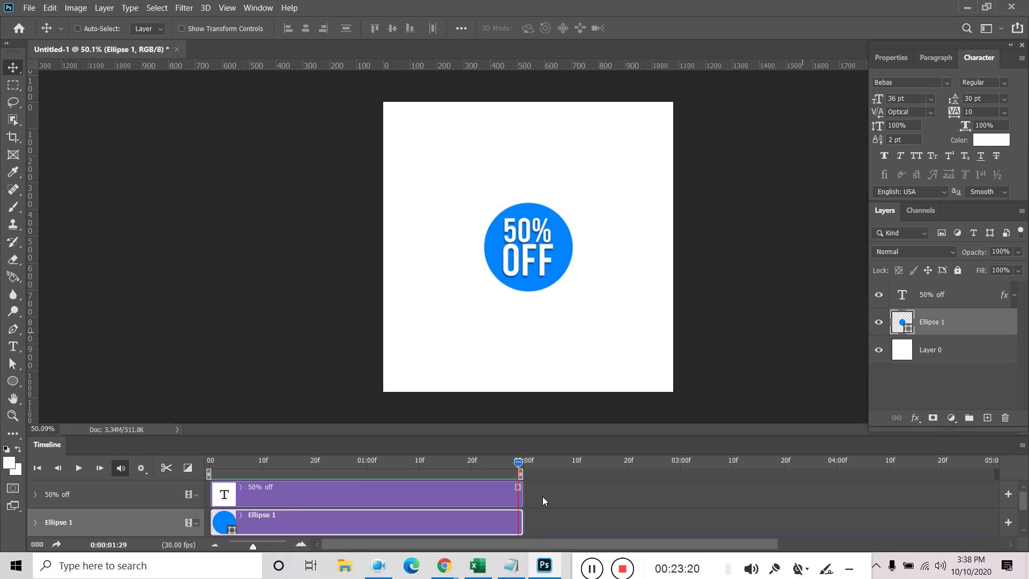
pyautogui.scroll(-1, 542, 502)
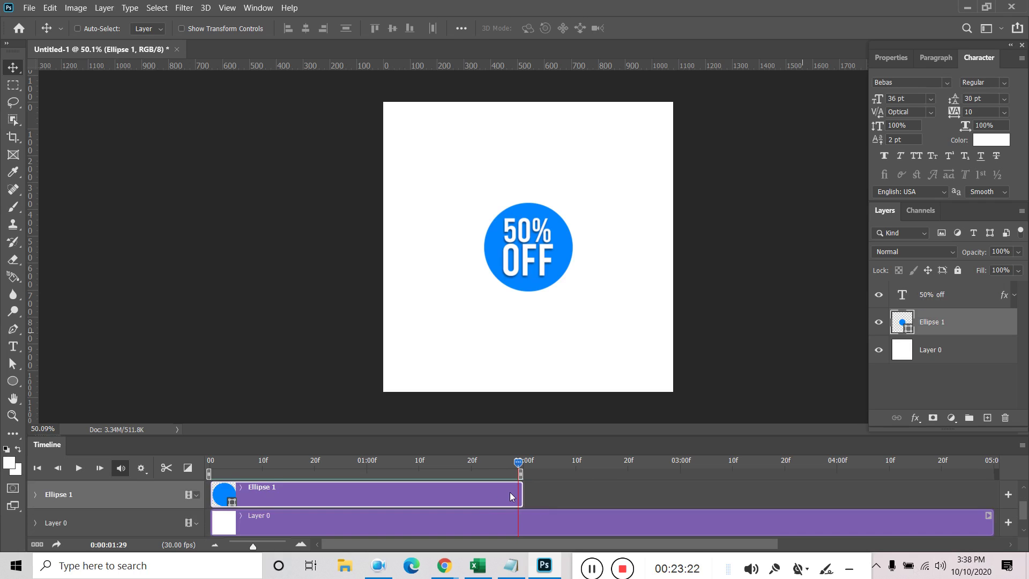
pyautogui.scroll(1, 525, 517)
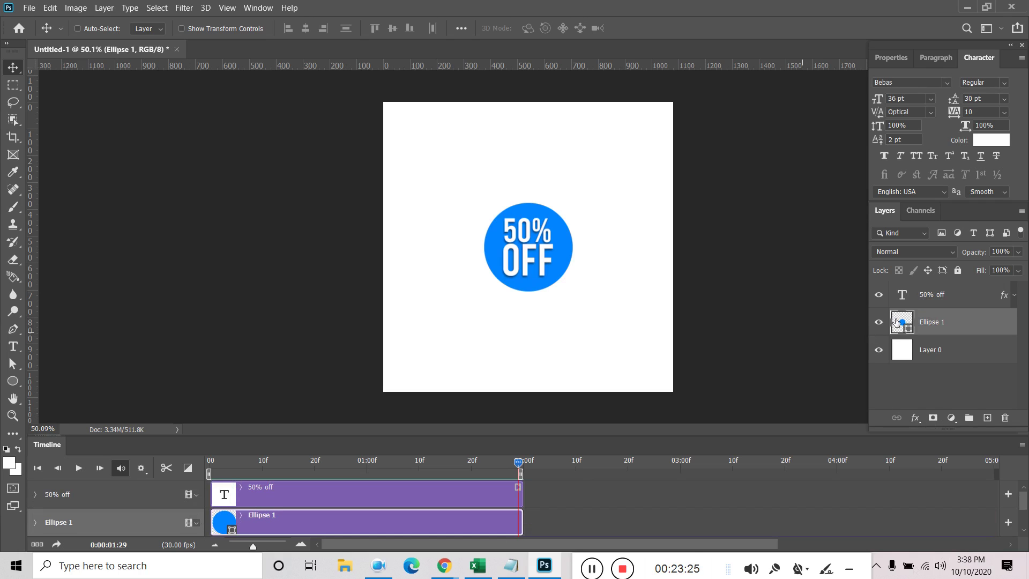
# Group the 50% off and Ellipse 1 layers into Group 1 and hide it
pyautogui.keyDown('shift'); pyautogui.click(958, 304); pyautogui.keyUp('shift')
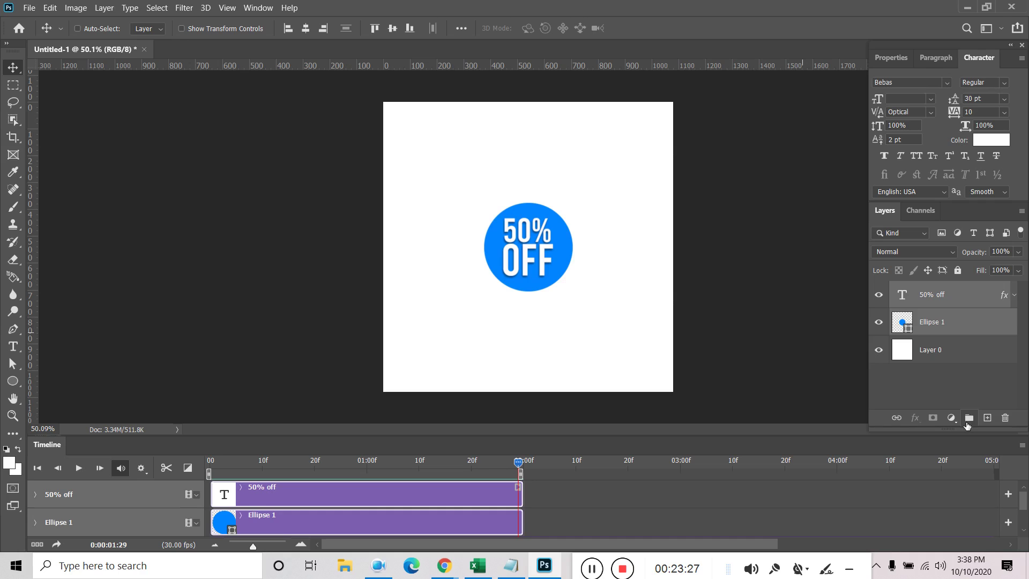
pyautogui.click(970, 418)
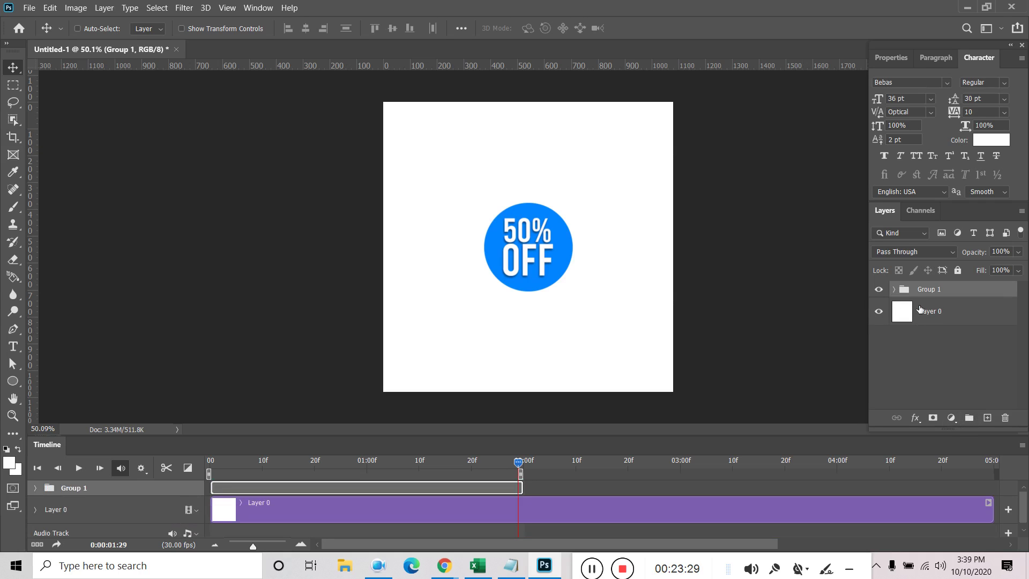
pyautogui.click(879, 290)
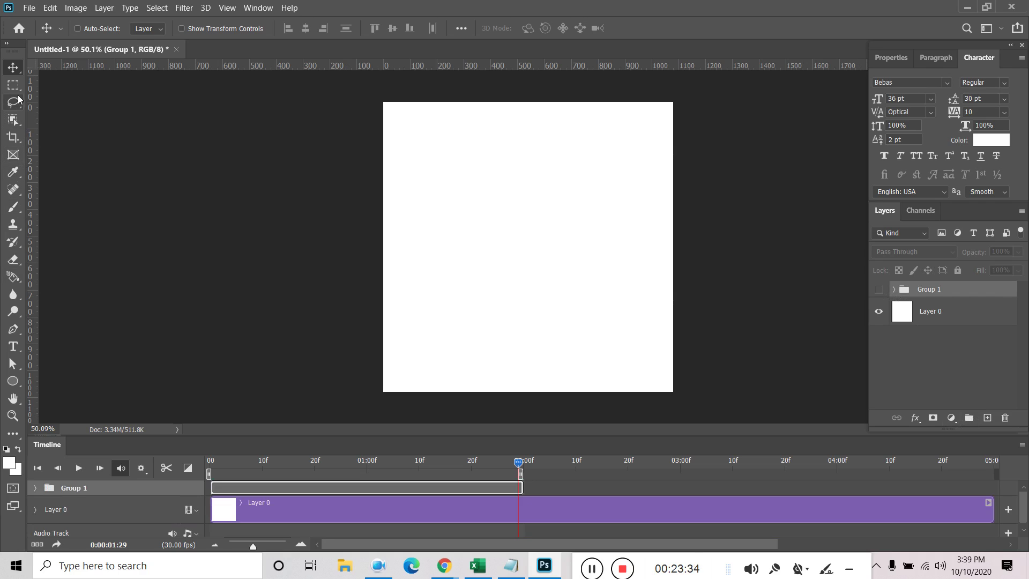
# Draw a new blue circle, Ellipse 2, and move its clip to start at 0:00
pyautogui.click(13, 381)
pyautogui.moveTo(465, 202); pyautogui.dragTo(533, 268)
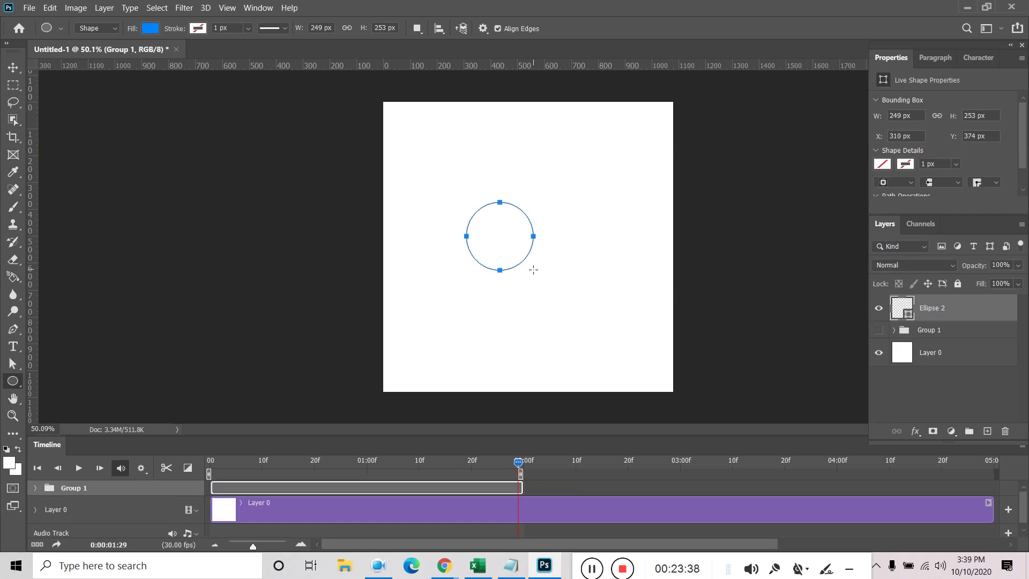
pyautogui.click(533, 269)
pyautogui.click(584, 217)
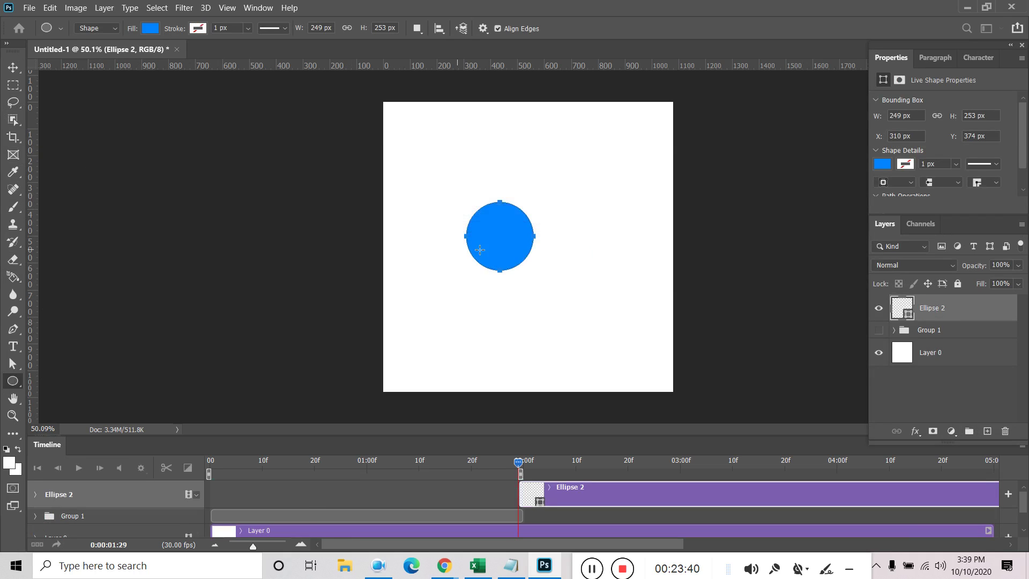
pyautogui.click(12, 67)
pyautogui.moveTo(643, 501); pyautogui.dragTo(254, 494)
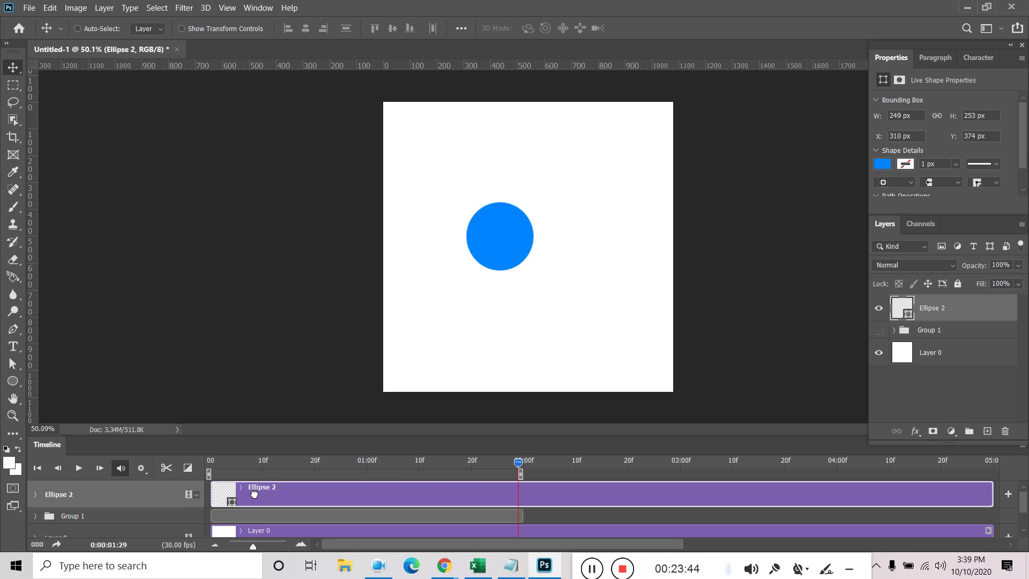
pyautogui.moveTo(513, 468); pyautogui.dragTo(208, 468)
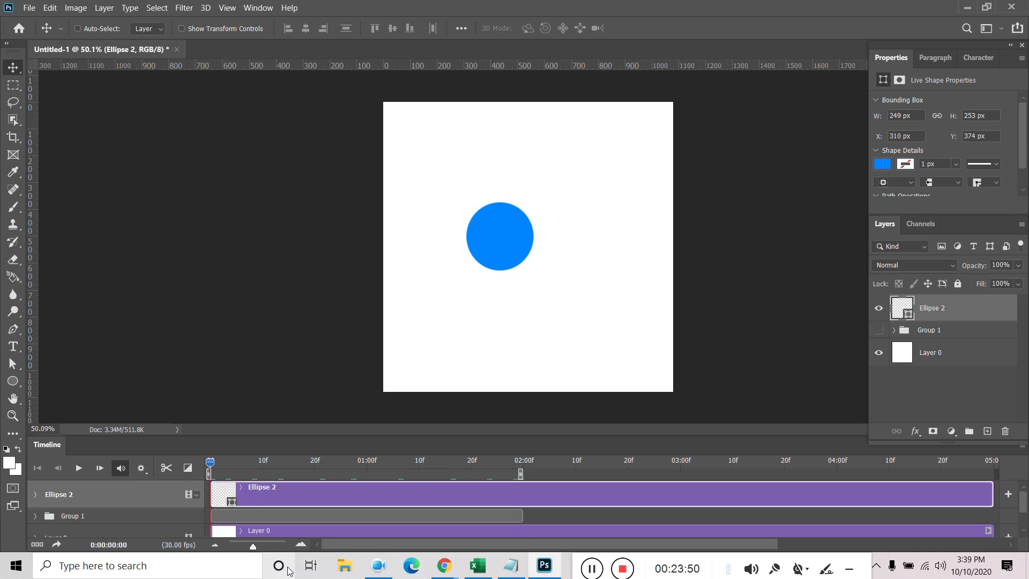
# Keyframe Ellipse 2's Position, raising the circle at 01:00 and lowering it at 01:29
pyautogui.click(35, 495)
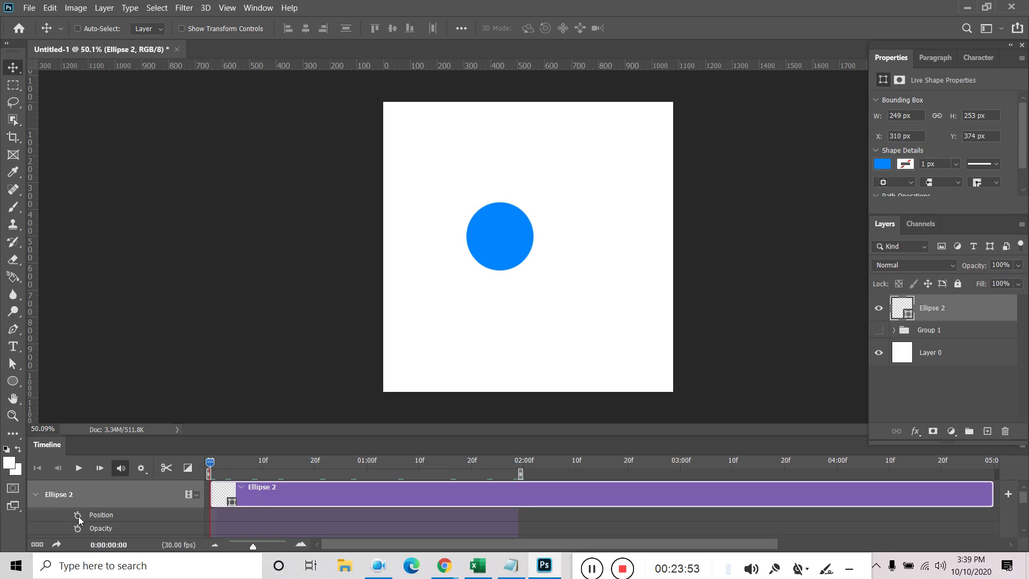
pyautogui.moveTo(170, 436); pyautogui.dragTo(169, 367)
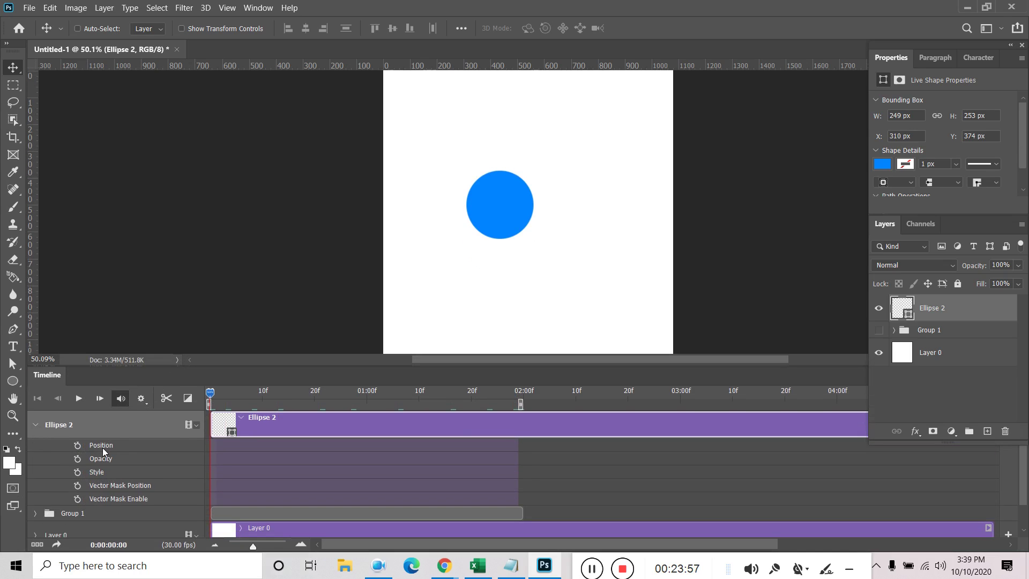
pyautogui.click(77, 445)
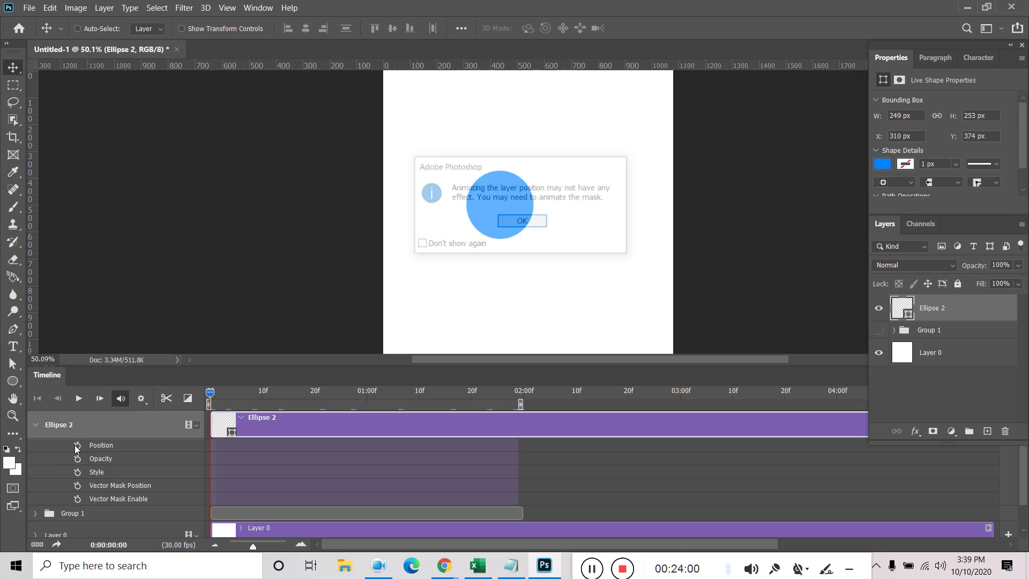
pyautogui.click(523, 222)
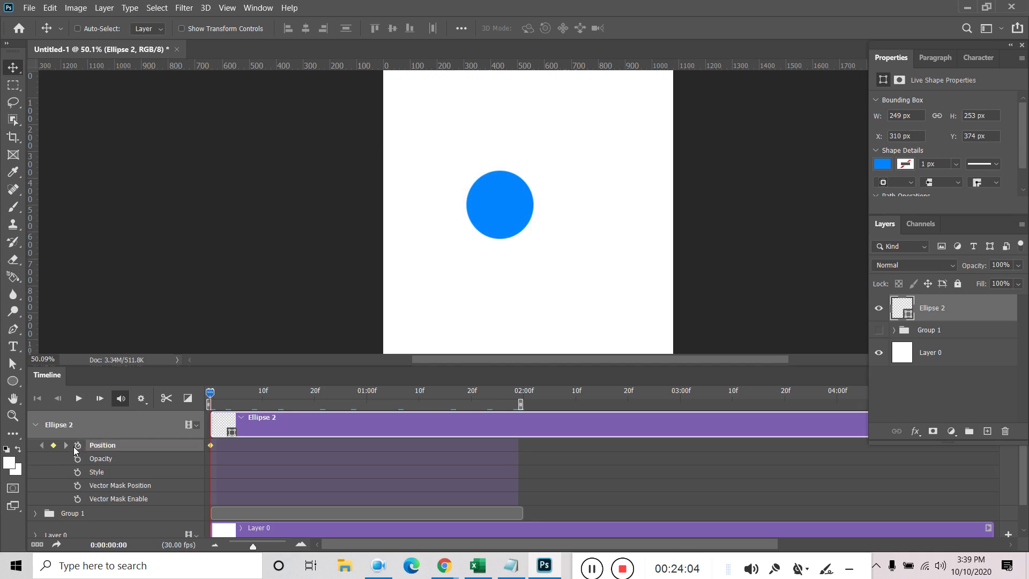
pyautogui.moveTo(209, 397); pyautogui.dragTo(367, 394)
pyautogui.moveTo(508, 216); pyautogui.dragTo(507, 140)
pyautogui.moveTo(359, 396); pyautogui.dragTo(518, 396)
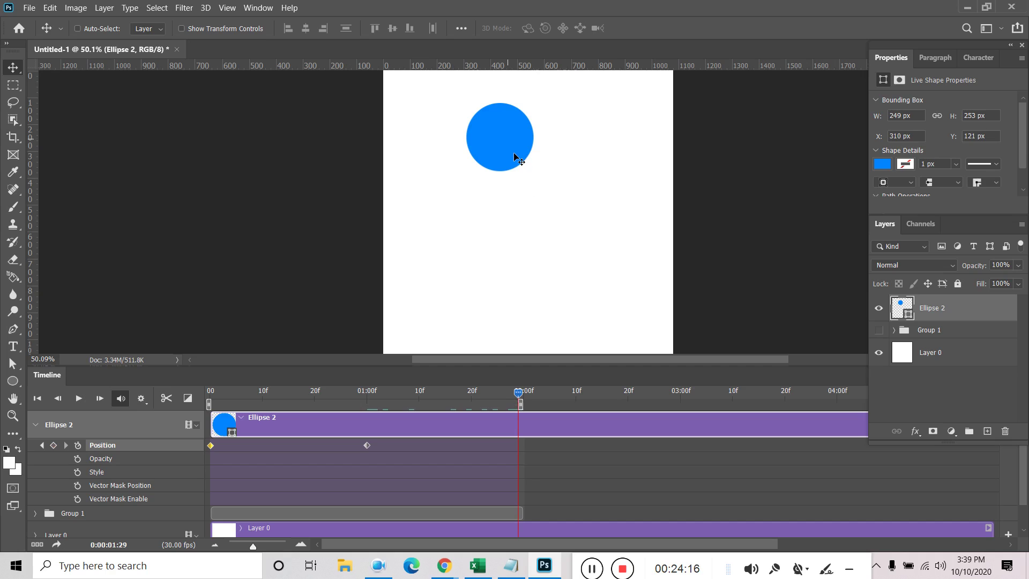
pyautogui.moveTo(513, 155); pyautogui.dragTo(507, 249)
pyautogui.moveTo(523, 394); pyautogui.dragTo(182, 407)
pyautogui.press('space')
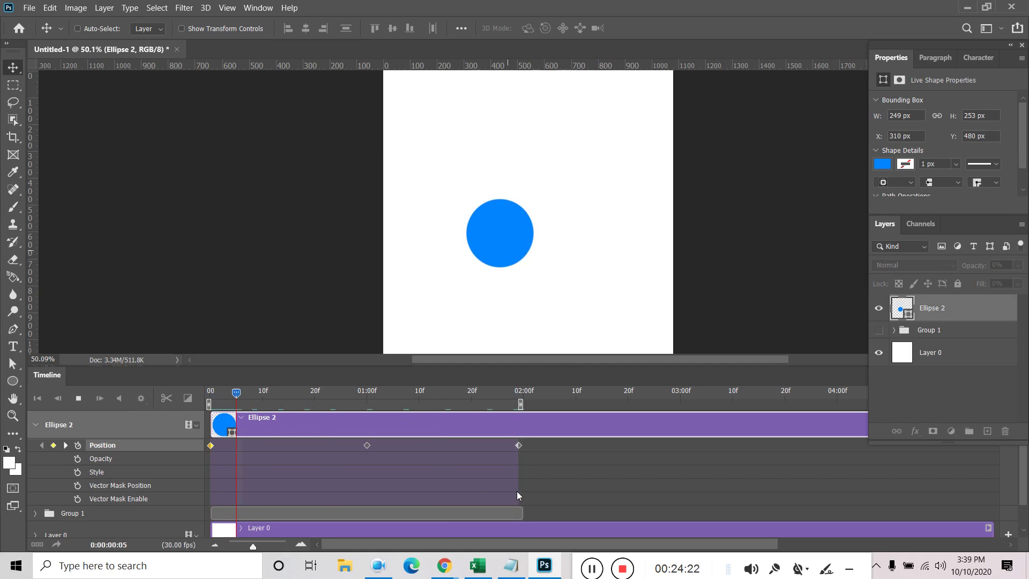
pyautogui.press('space')
# Raise the circle higher at the 1-second keyframe and preview the bounce
pyautogui.click(64, 446)
pyautogui.click(366, 446)
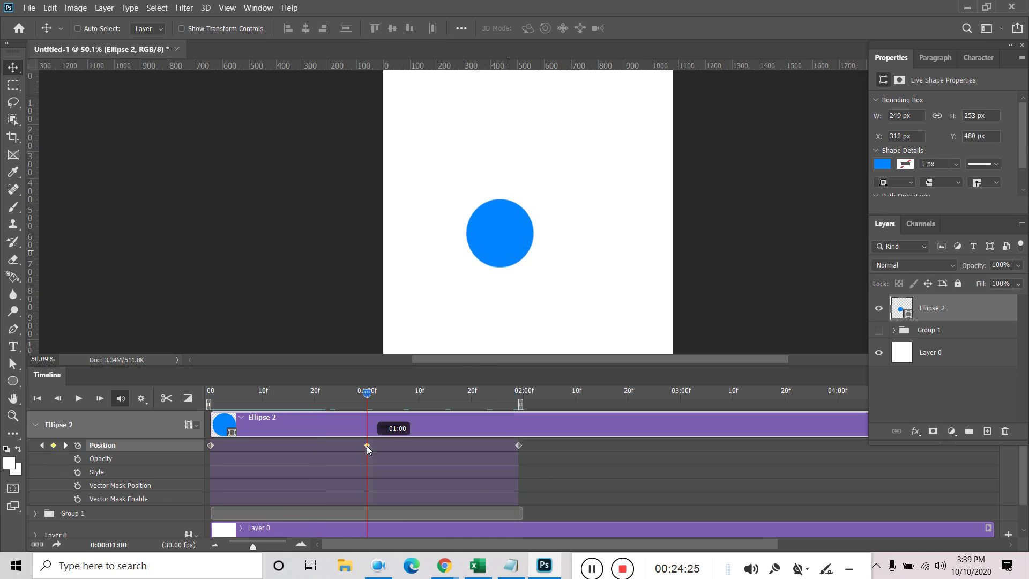
pyautogui.moveTo(503, 247); pyautogui.dragTo(500, 167)
pyautogui.moveTo(371, 398); pyautogui.dragTo(210, 398)
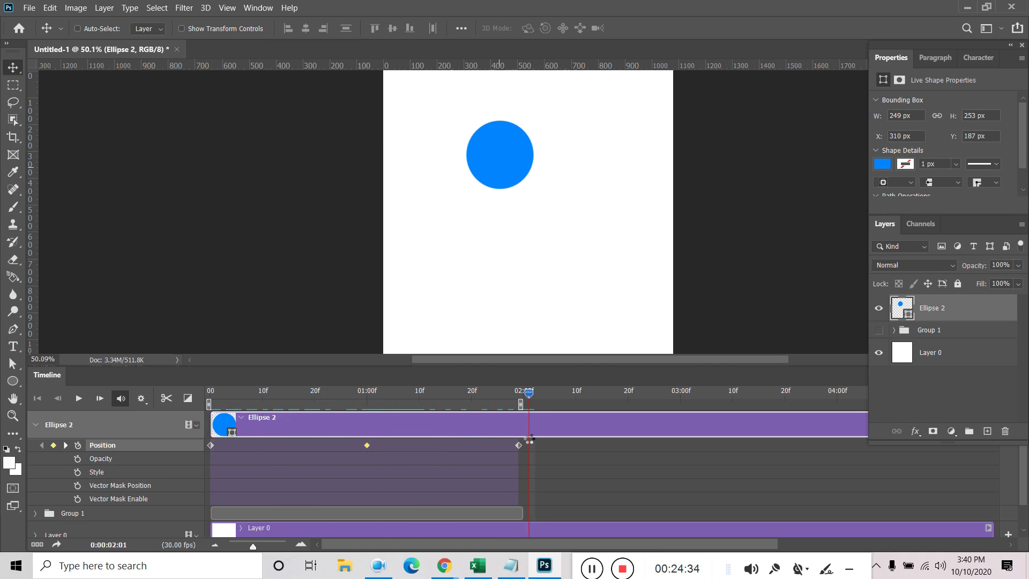
pyautogui.press('space')
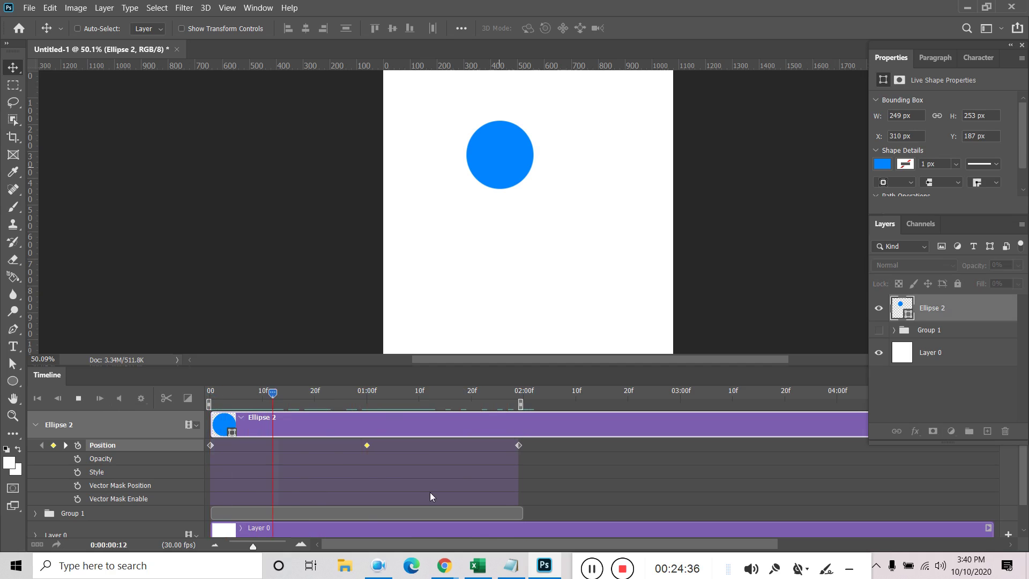
pyautogui.press('space')
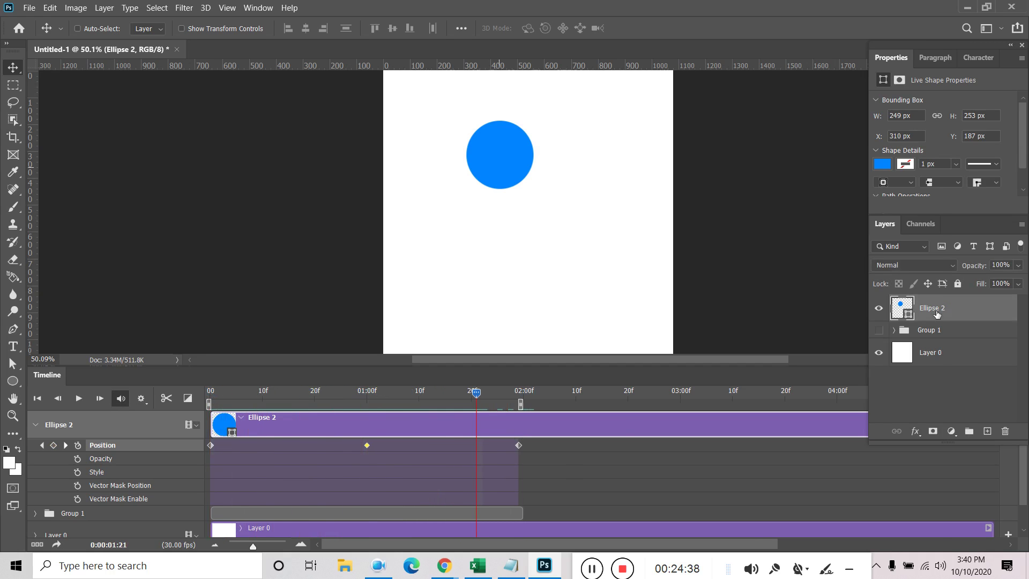
# Rasterize Ellipse 2, remove its first Position keyframe, then delete the layer
pyautogui.rightClick(942, 312)
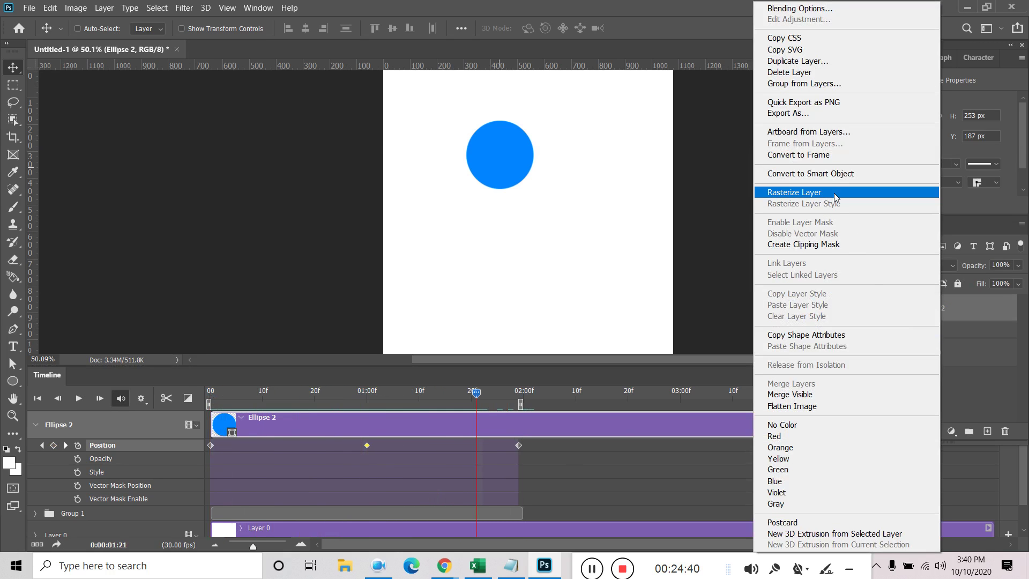
pyautogui.click(833, 193)
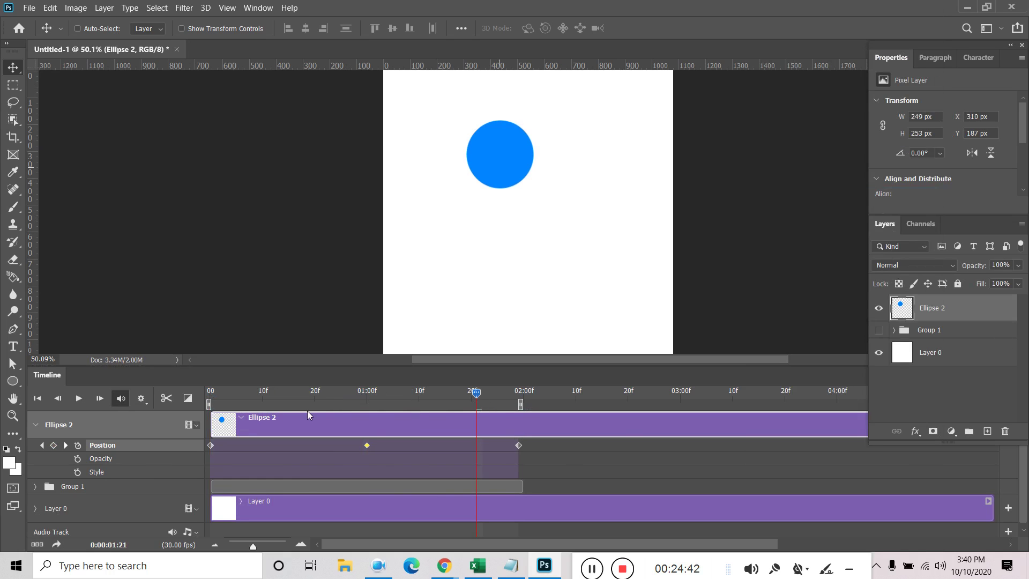
pyautogui.moveTo(475, 393); pyautogui.dragTo(210, 393)
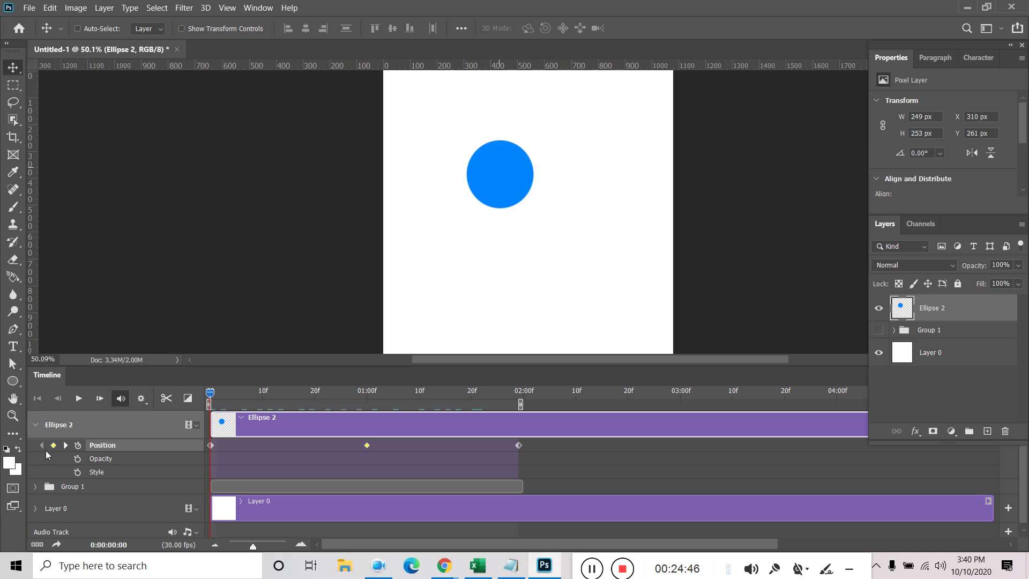
pyautogui.click(53, 445)
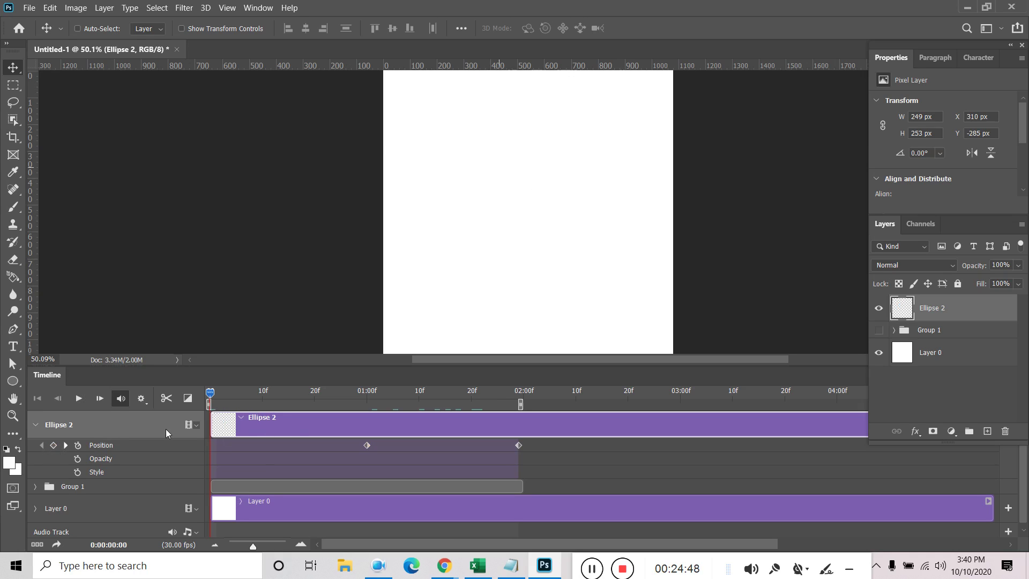
pyautogui.press('Delete')
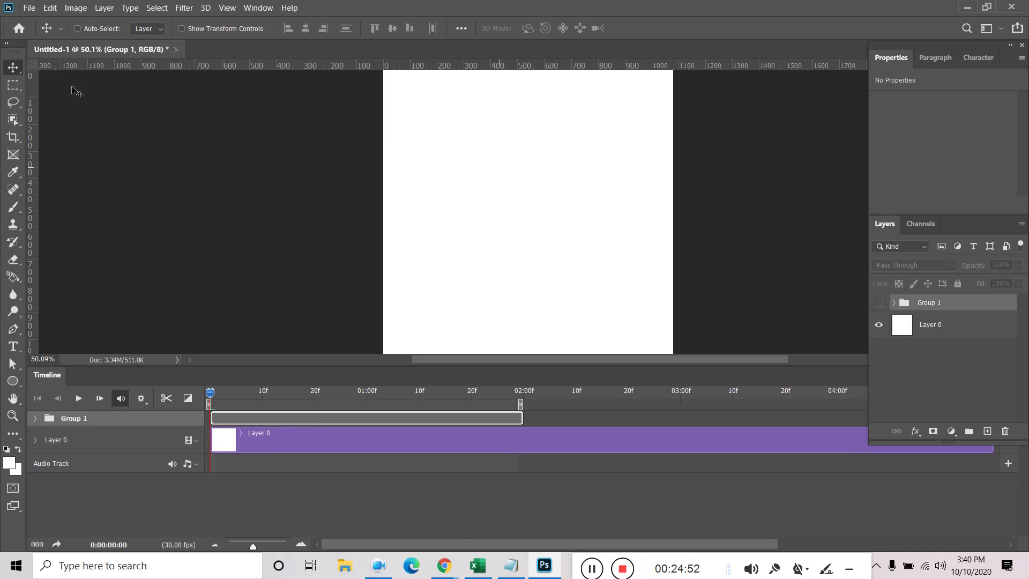
# Draw a replacement circle near the top-left and convert Ellipse 2 to a smart object
pyautogui.click(13, 381)
pyautogui.moveTo(439, 154); pyautogui.dragTo(470, 191)
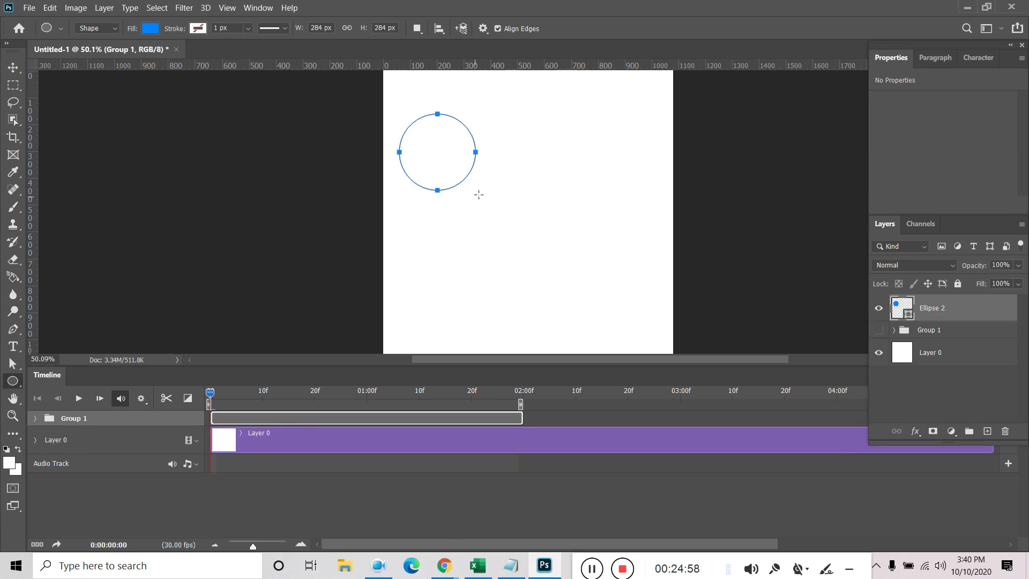
pyautogui.click(13, 69)
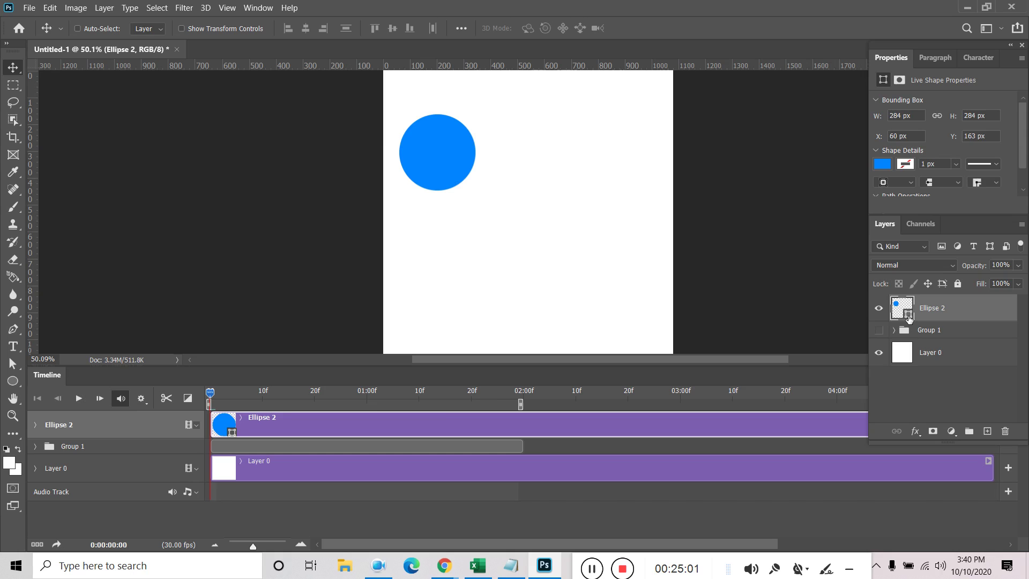
pyautogui.doubleClick(908, 317)
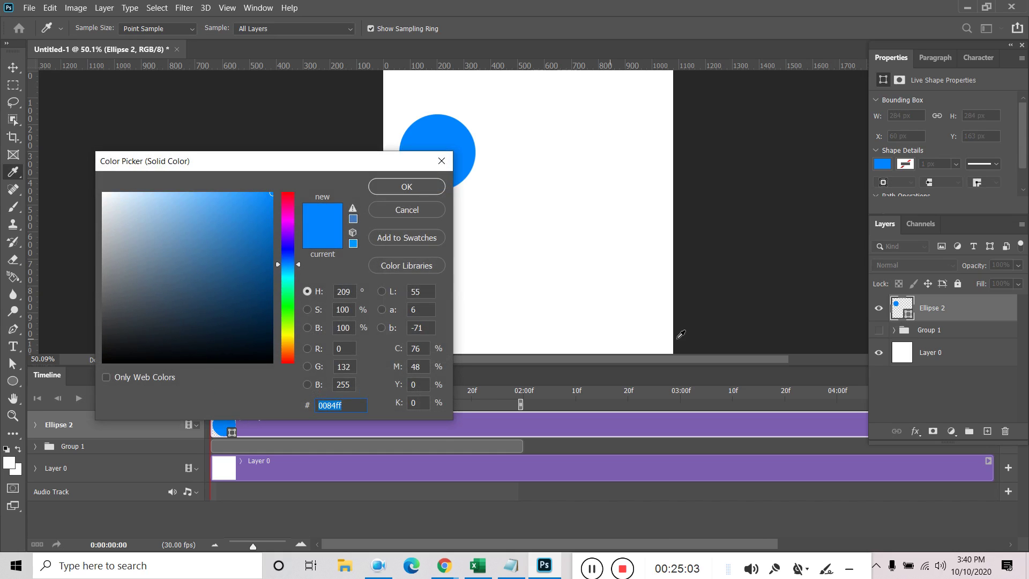
pyautogui.press('Return')
pyautogui.rightClick(959, 319)
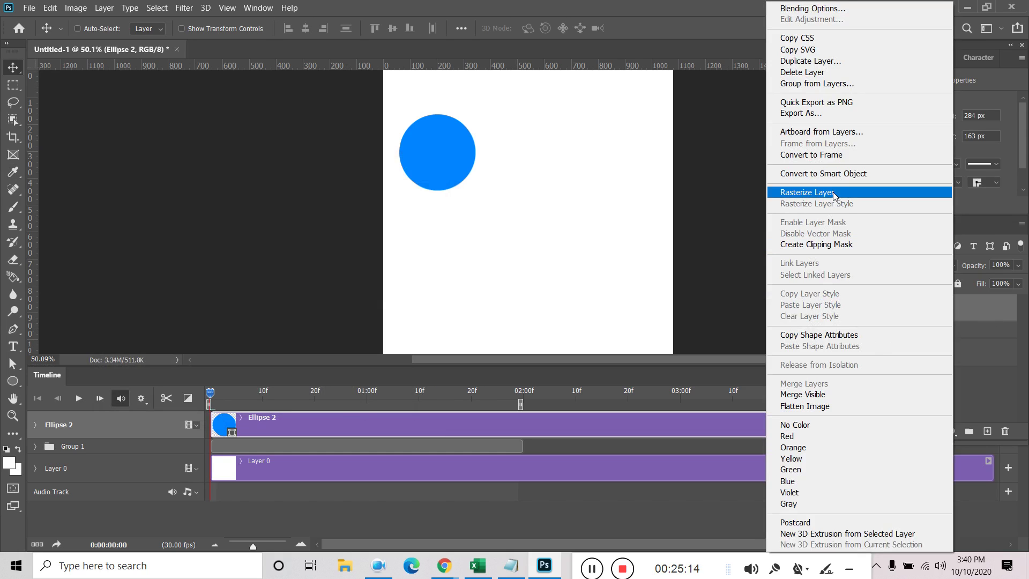
pyautogui.click(860, 174)
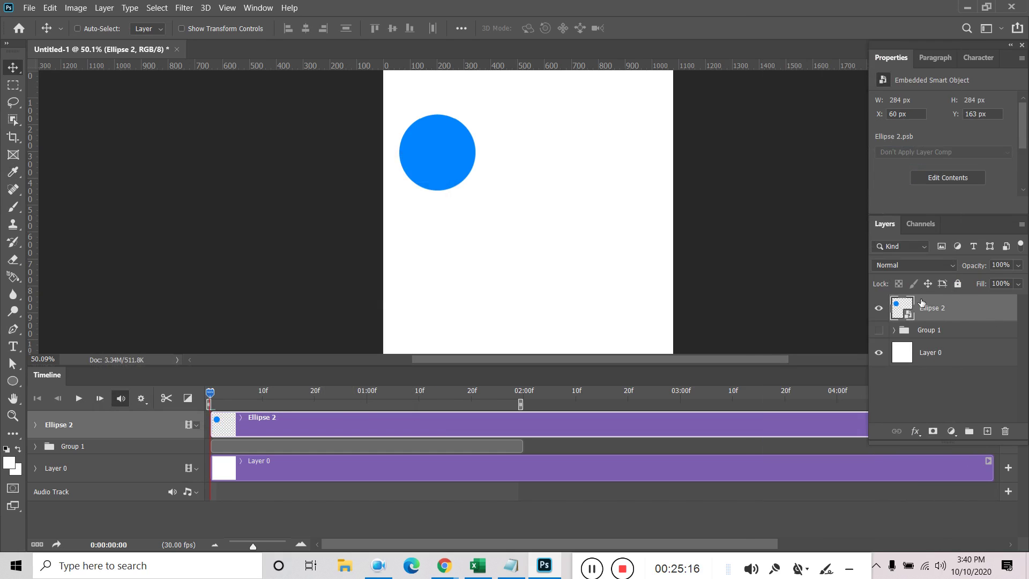
# Keyframe Ellipse 2's Transform so the circle drops to Y 600 at 1s and rises at 2s
pyautogui.click(34, 425)
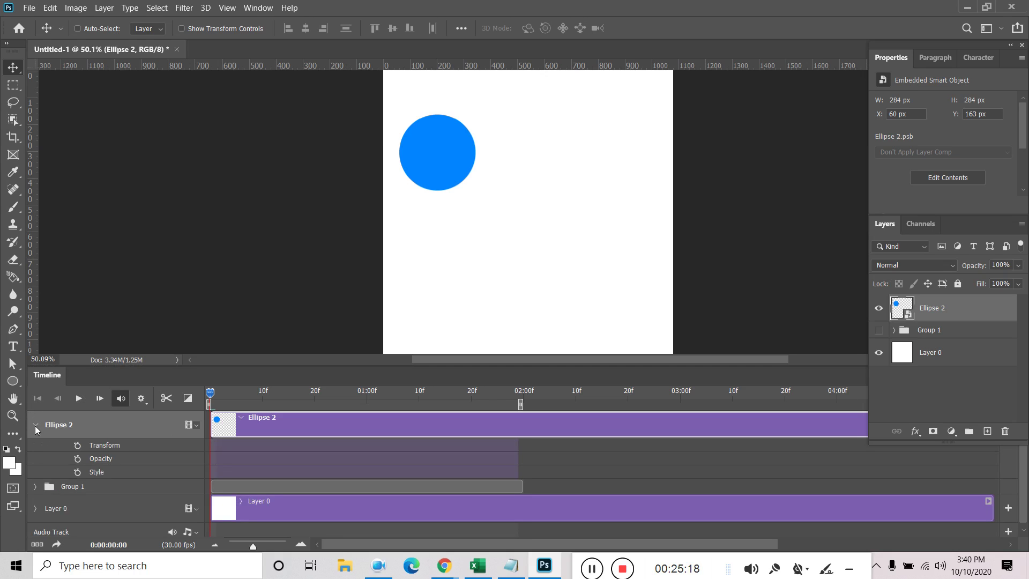
pyautogui.click(77, 445)
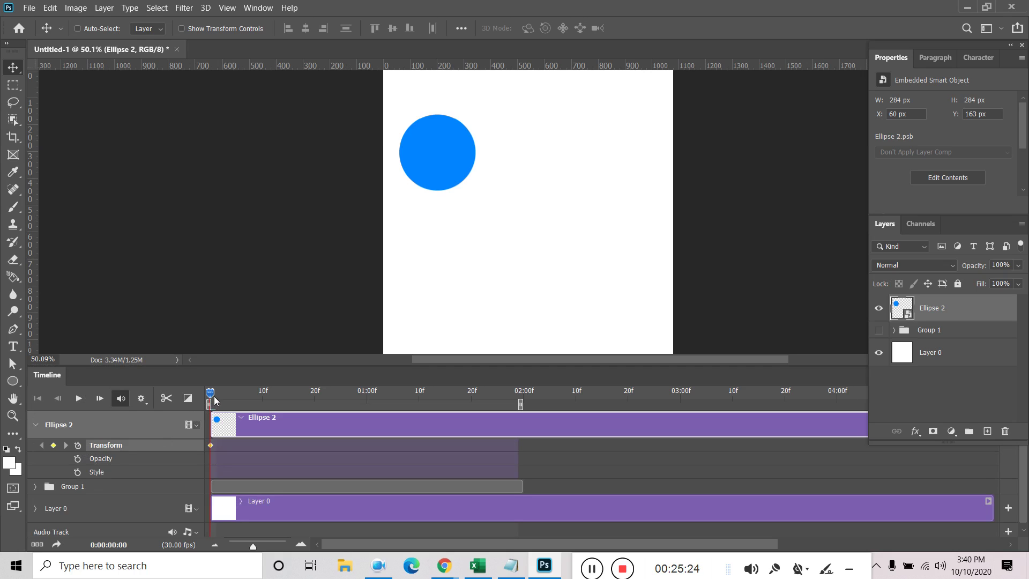
pyautogui.moveTo(214, 397); pyautogui.dragTo(367, 395)
pyautogui.moveTo(457, 150); pyautogui.dragTo(455, 269)
pyautogui.moveTo(376, 392); pyautogui.dragTo(519, 403)
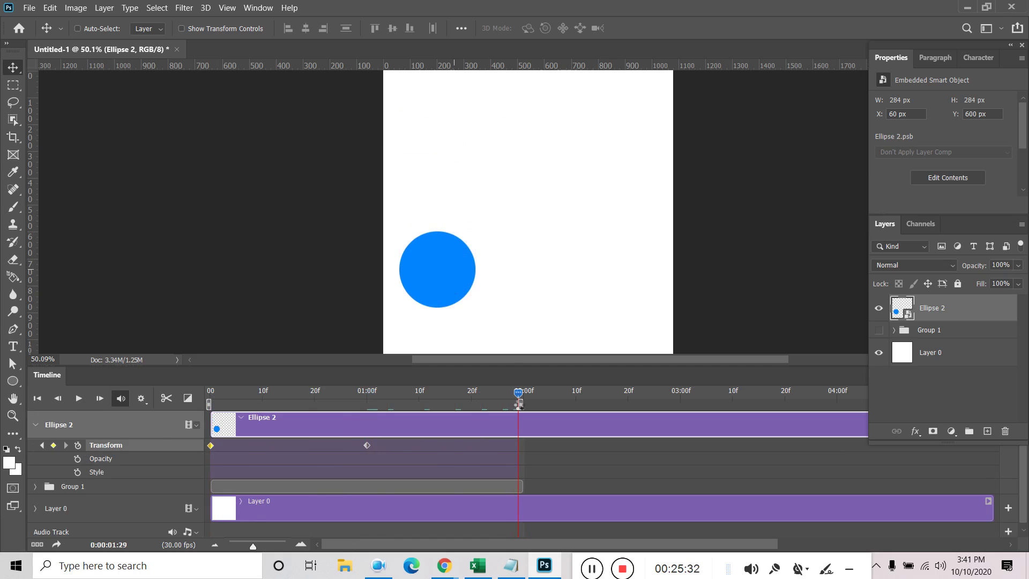
pyautogui.moveTo(452, 278); pyautogui.dragTo(446, 169)
# Preview the slide animation a few times from the start, then collapse Ellipse 2's property rows
pyautogui.press('space')
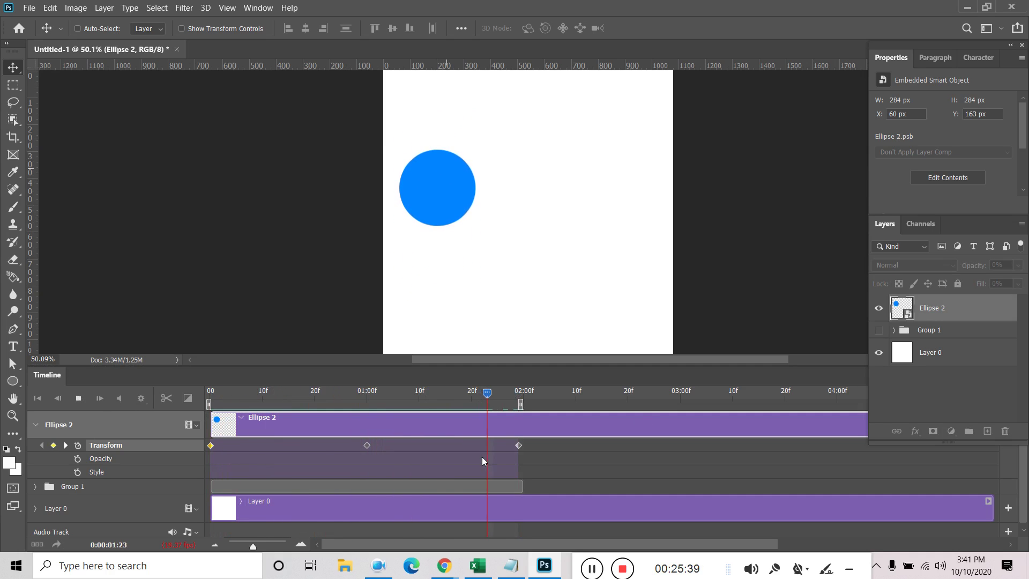
pyautogui.click(555, 447)
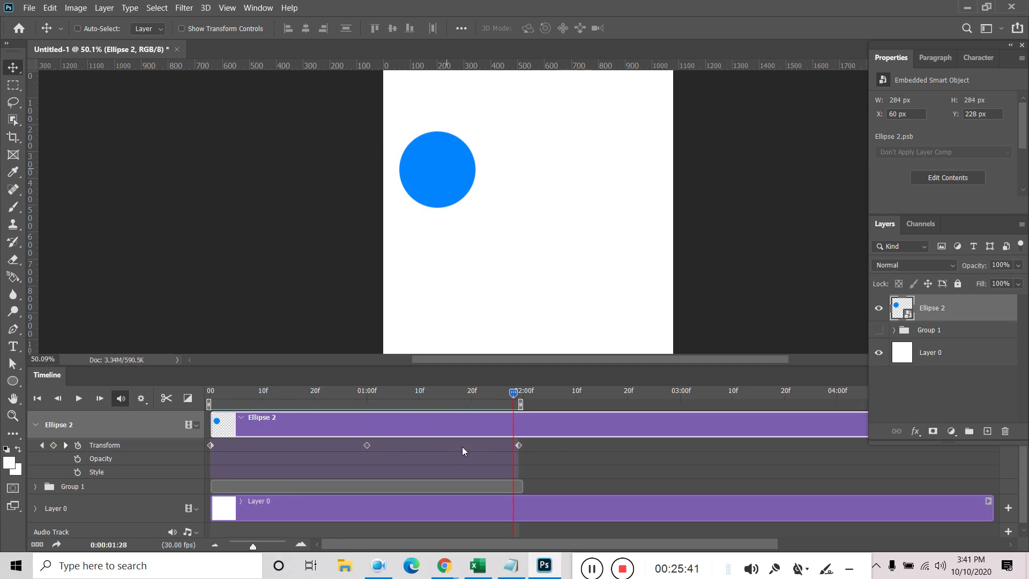
pyautogui.rightClick(519, 446)
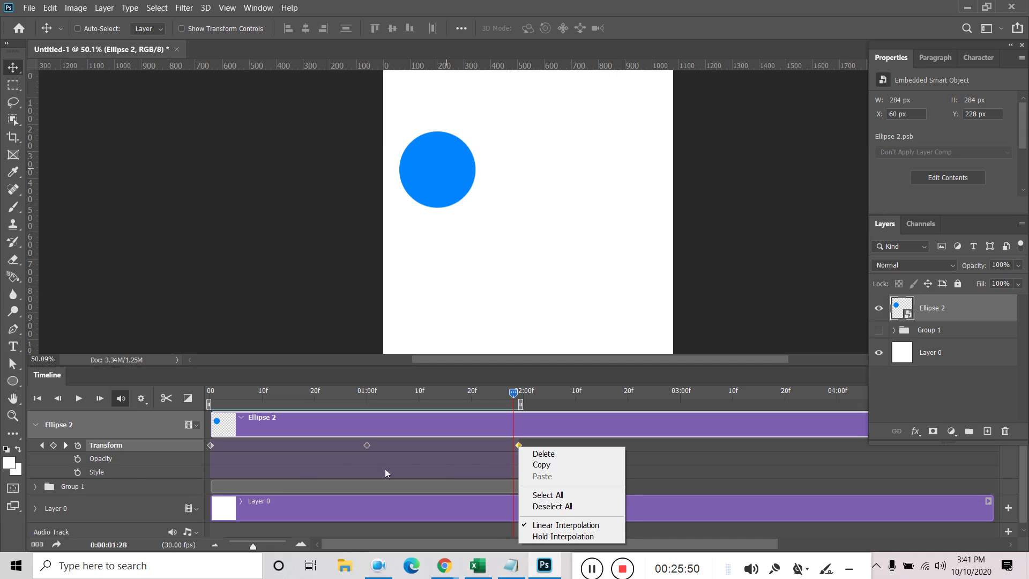
pyautogui.click(632, 459)
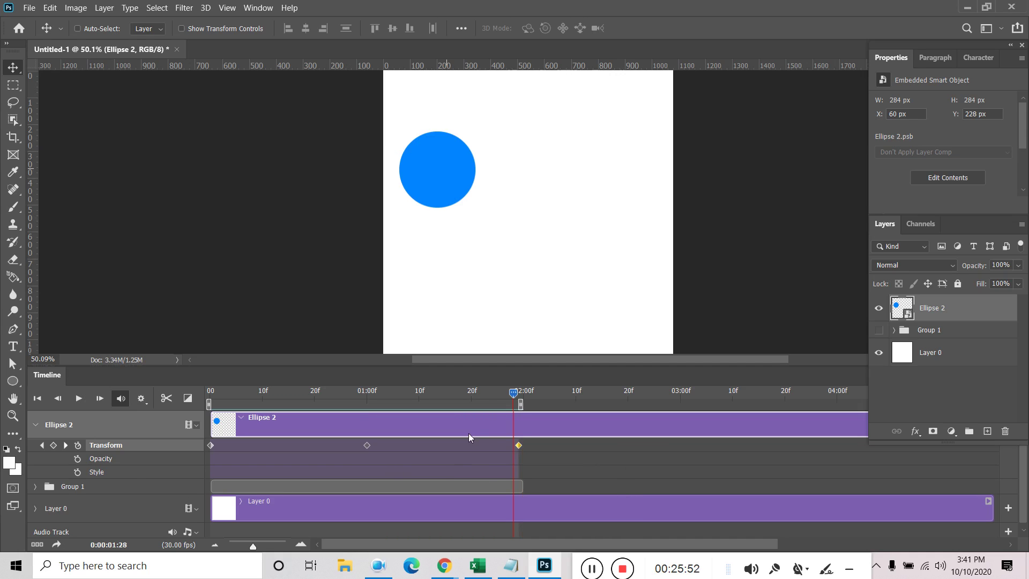
pyautogui.moveTo(512, 408); pyautogui.dragTo(153, 417)
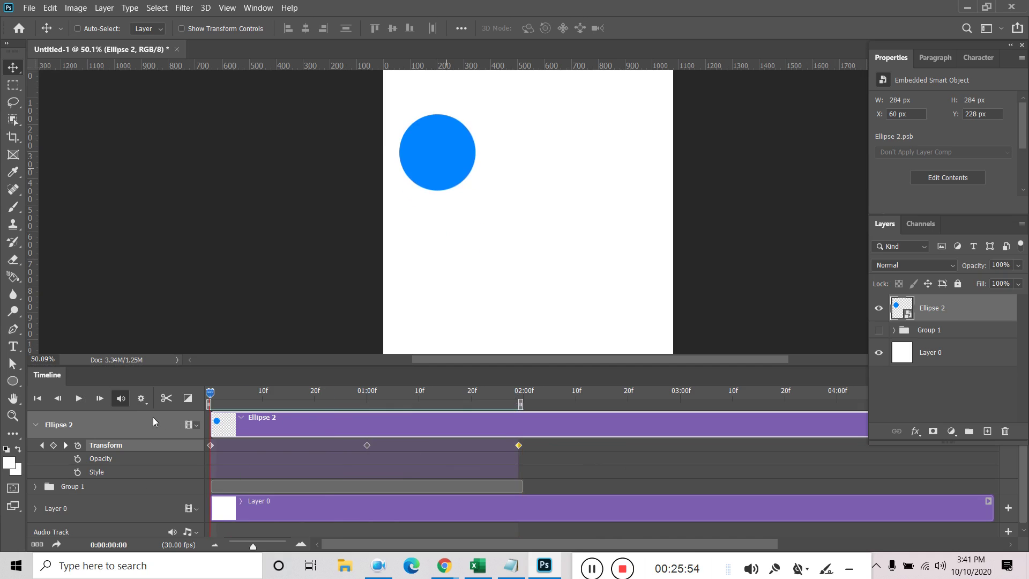
pyautogui.press('space')
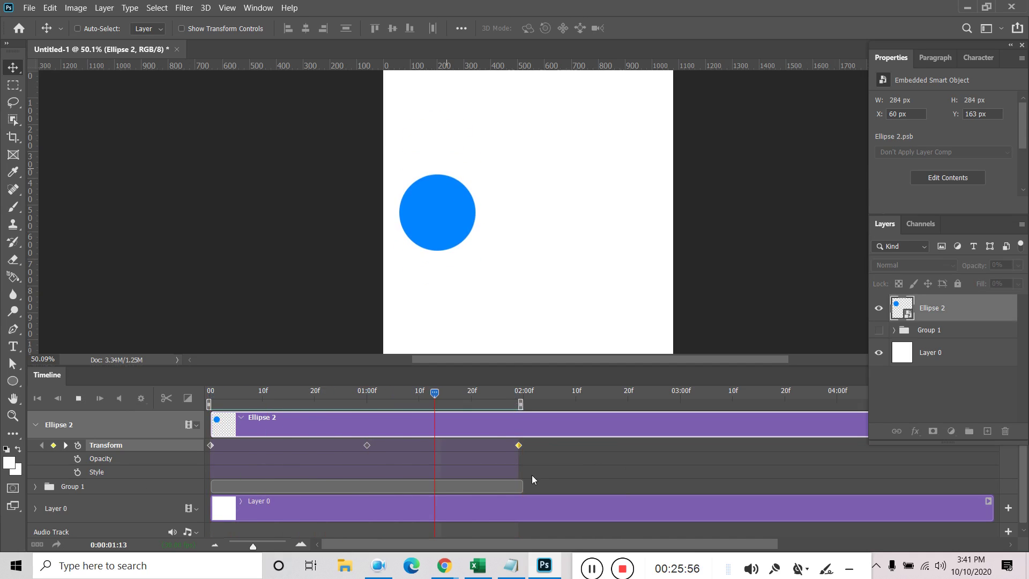
pyautogui.moveTo(514, 408); pyautogui.dragTo(246, 432)
pyautogui.press('space')
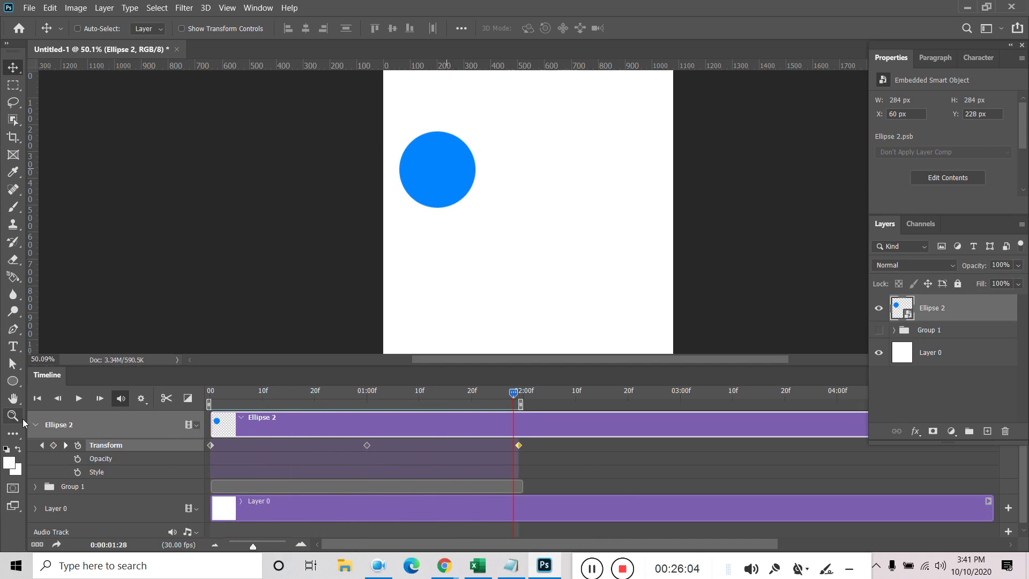
pyautogui.click(35, 424)
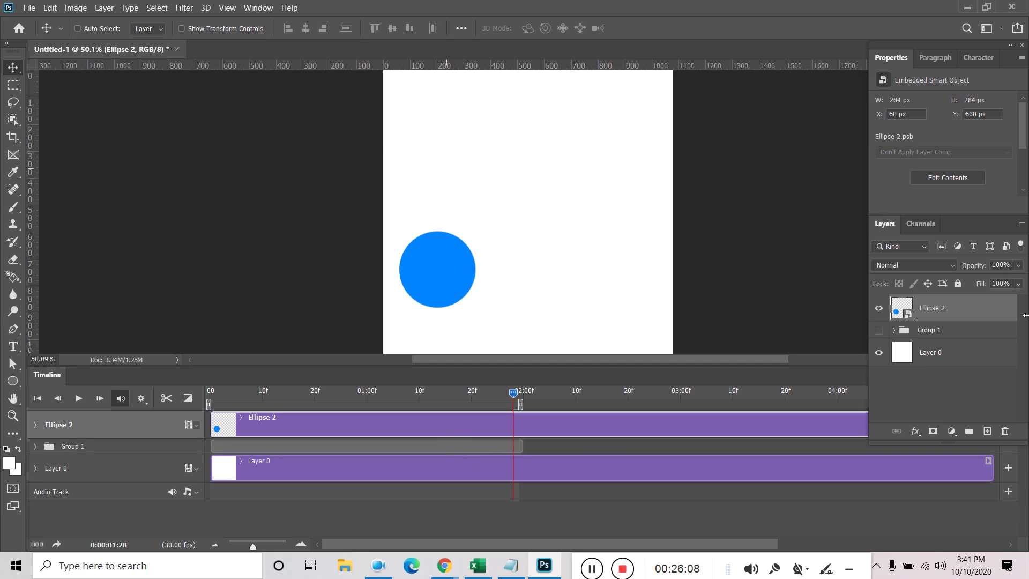
# Show Group 1 with the 50% OFF badge and delete the Ellipse 2 layer
pyautogui.click(879, 329)
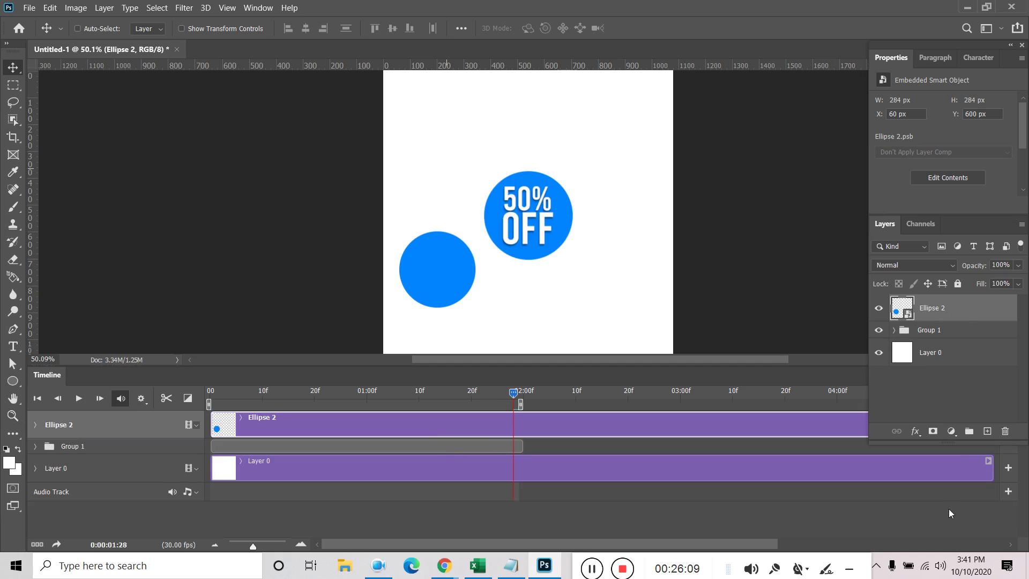
pyautogui.click(1005, 431)
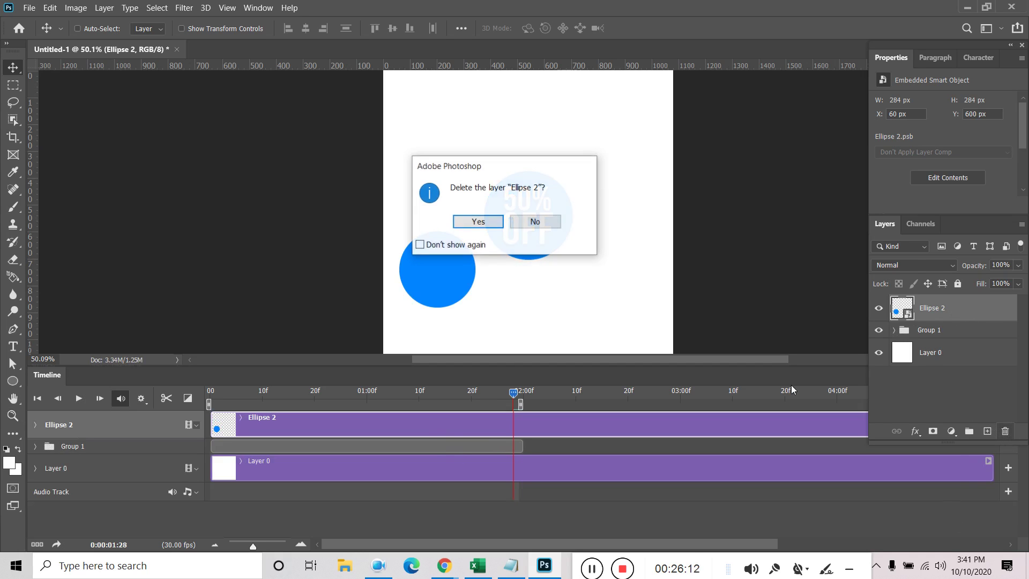
pyautogui.click(479, 224)
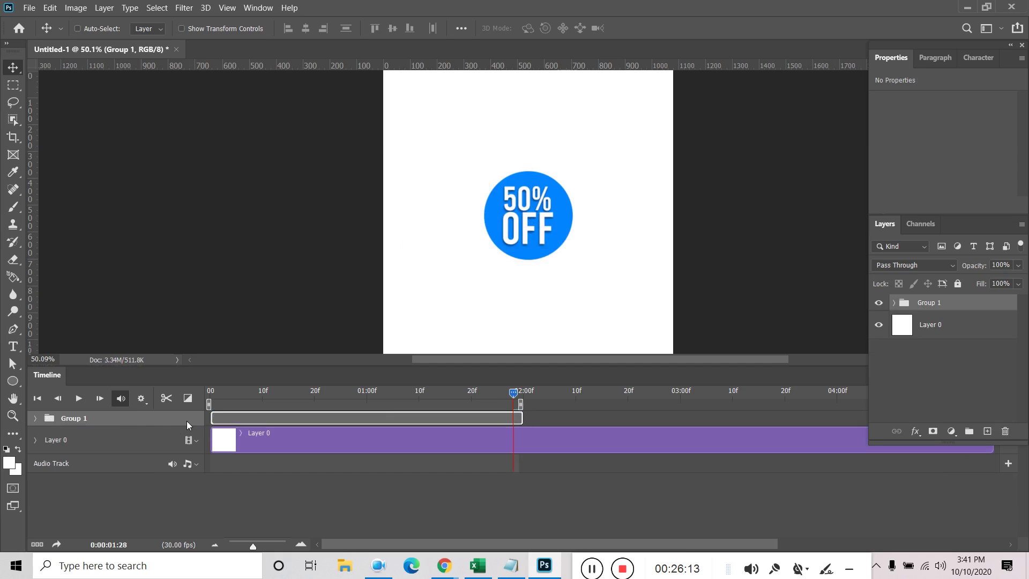
# Trim the Ellipse 1 clip to about one second and shift its Ctrl+J copy to start later
pyautogui.click(35, 419)
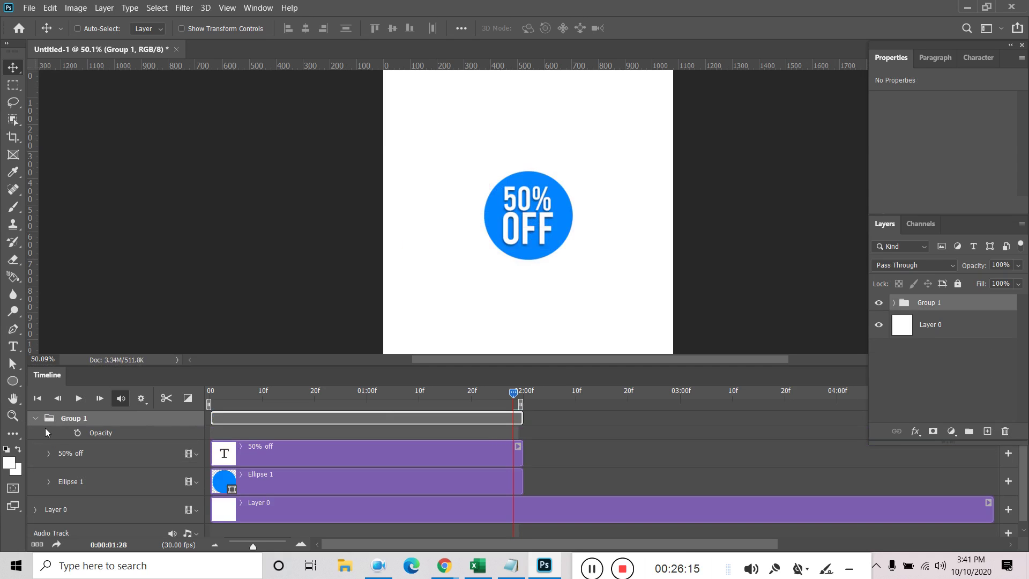
pyautogui.click(265, 481)
pyautogui.moveTo(521, 478); pyautogui.dragTo(366, 478)
pyautogui.moveTo(513, 400); pyautogui.dragTo(326, 397)
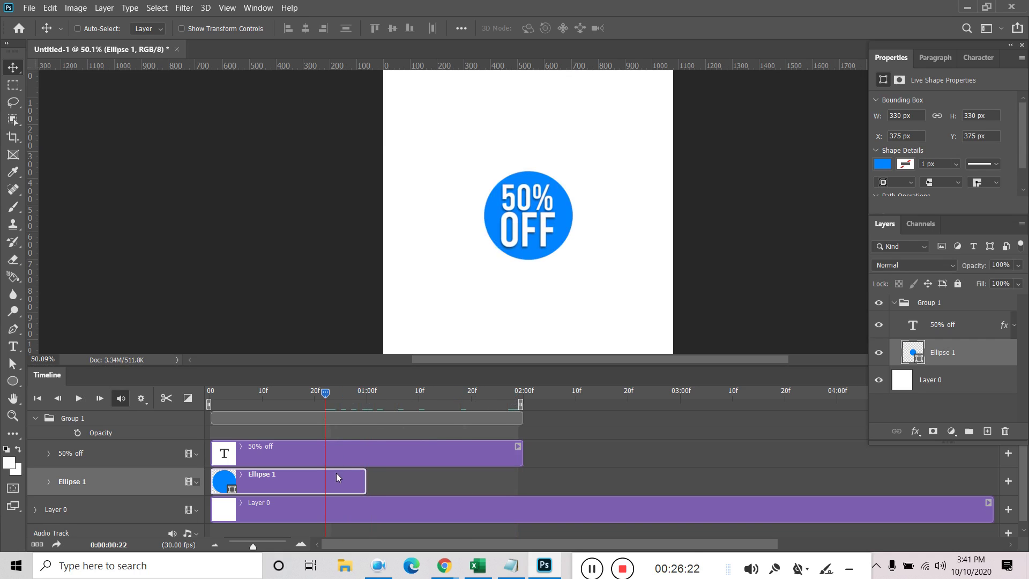
pyautogui.hotkey('ctrl', 'j')
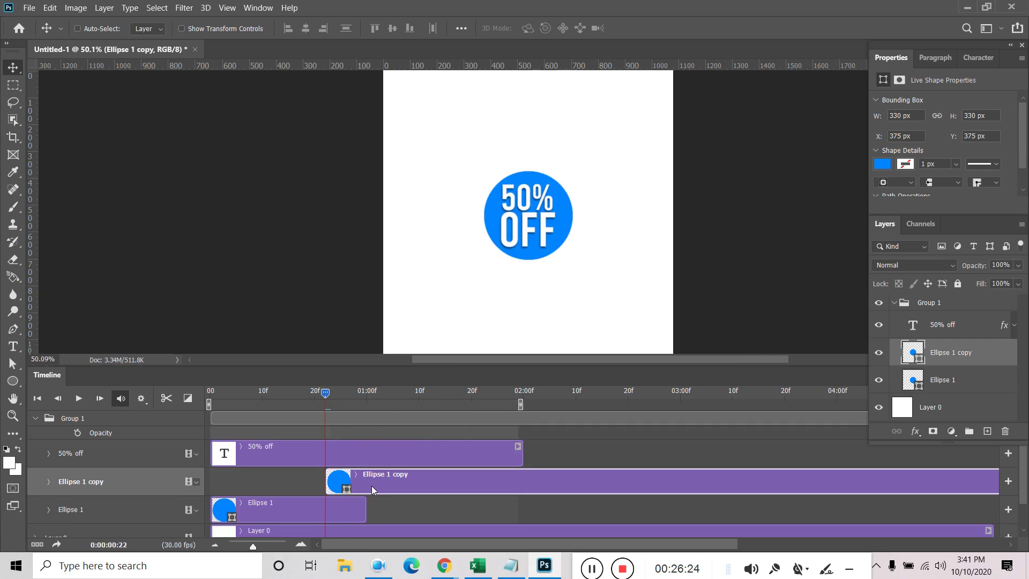
pyautogui.moveTo(372, 485); pyautogui.dragTo(414, 486)
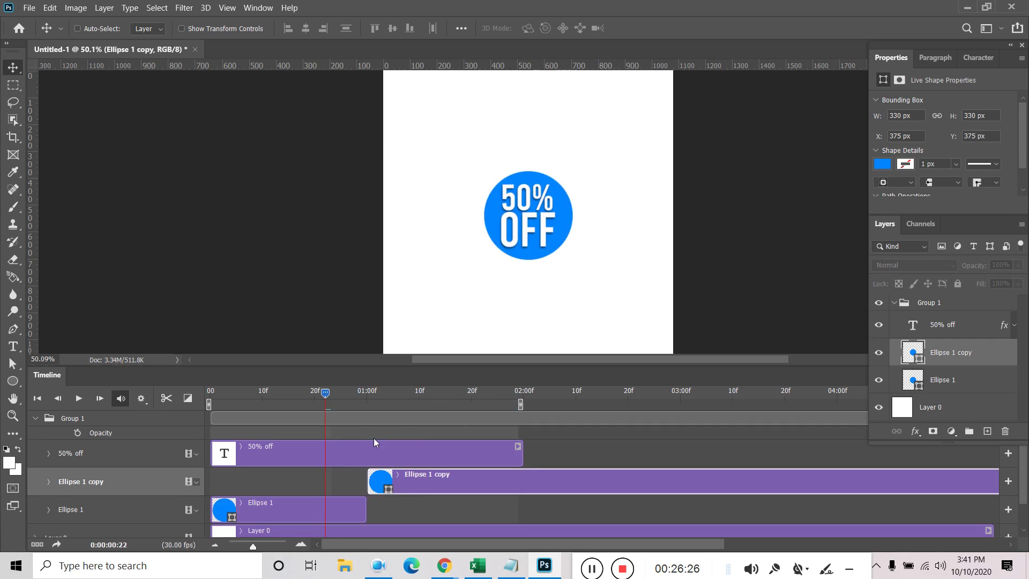
pyautogui.moveTo(336, 396); pyautogui.dragTo(419, 396)
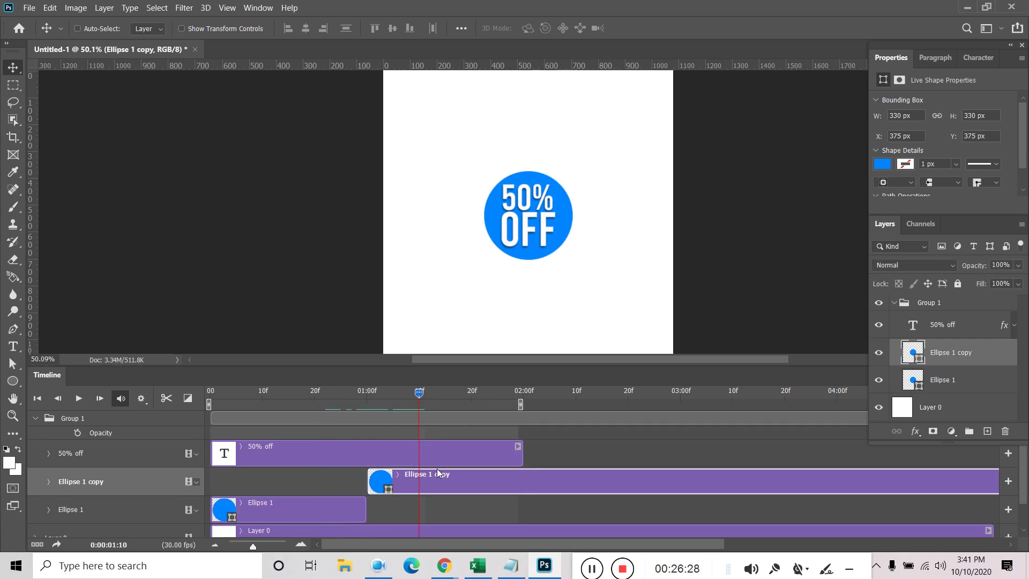
# Fill the Ellipse 1 copy circle with the crimson recent colour and preview the animation
pyautogui.click(882, 164)
pyautogui.click(868, 235)
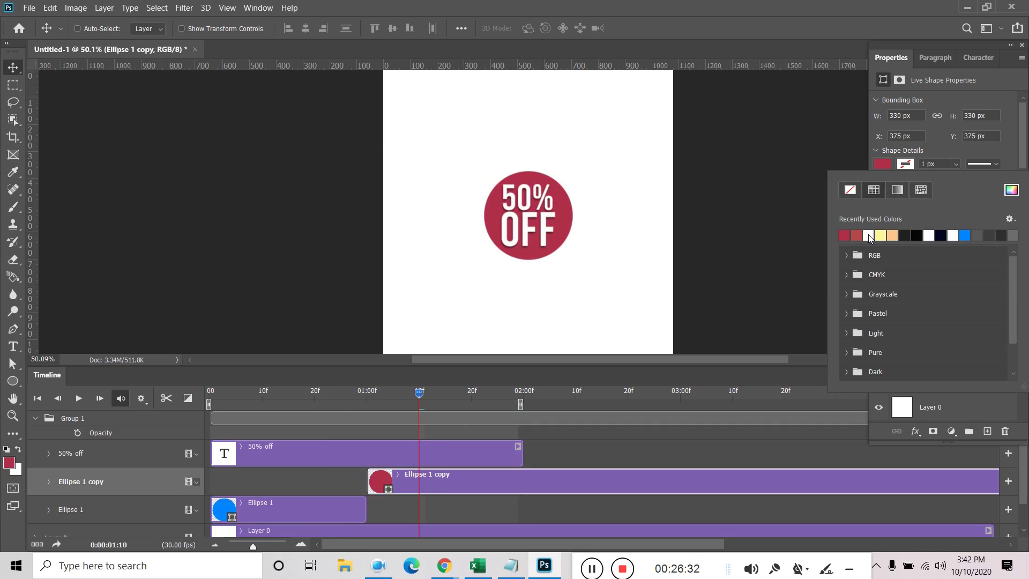
pyautogui.click(268, 394)
pyautogui.press('space')
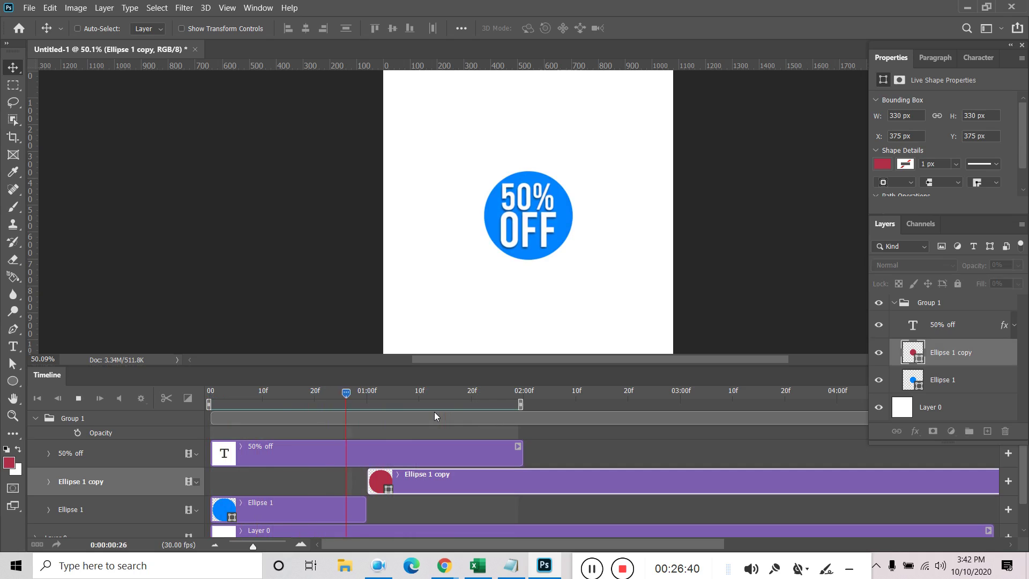
pyautogui.press('space')
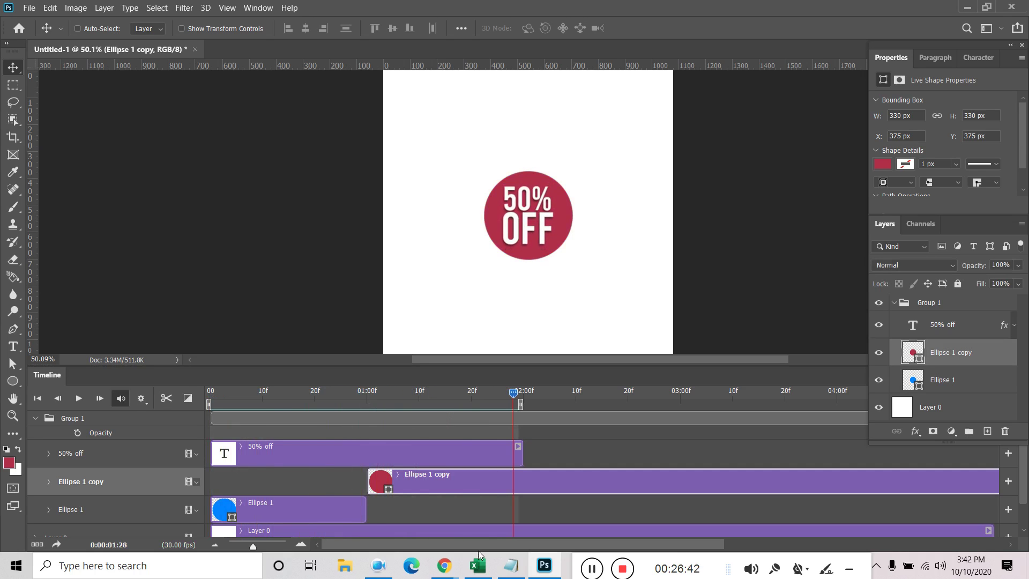
# Open Fiverr in a new Chrome tab and go to the Instagram stories GIF gig
pyautogui.moveTo(444, 566)
pyautogui.click(404, 516)
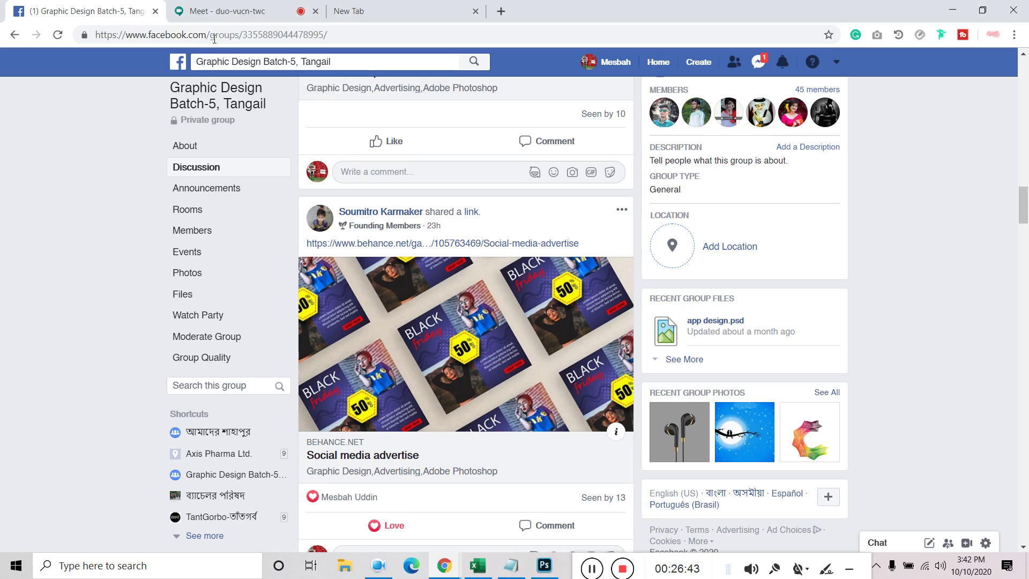
pyautogui.click(423, 11)
pyautogui.click(365, 343)
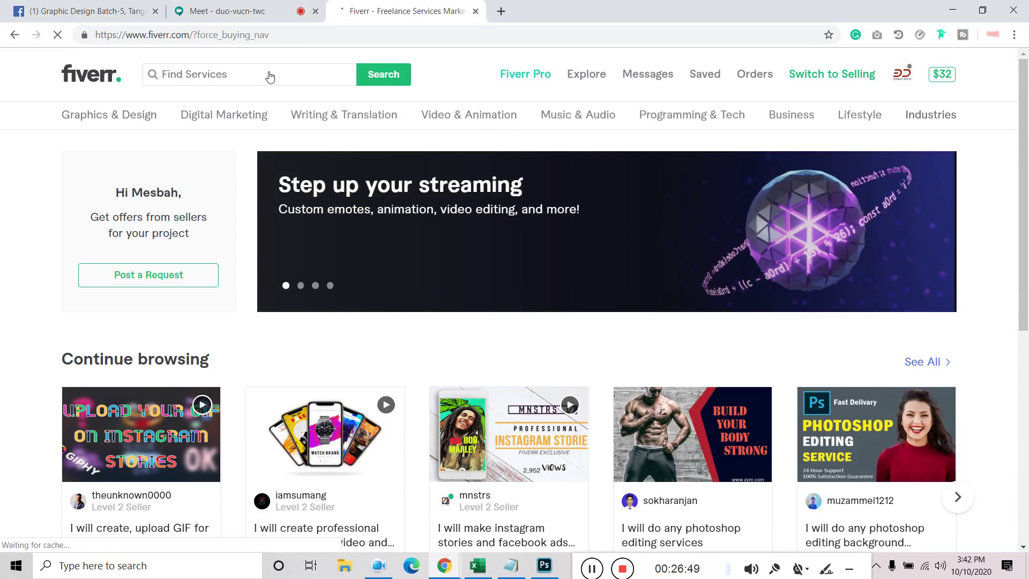
pyautogui.click(271, 74)
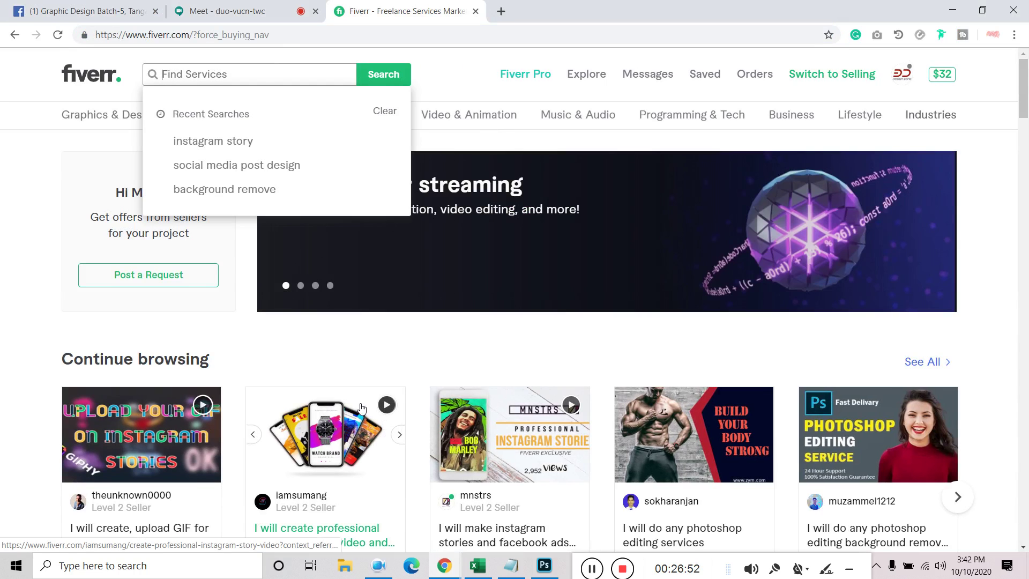
pyautogui.click(172, 473)
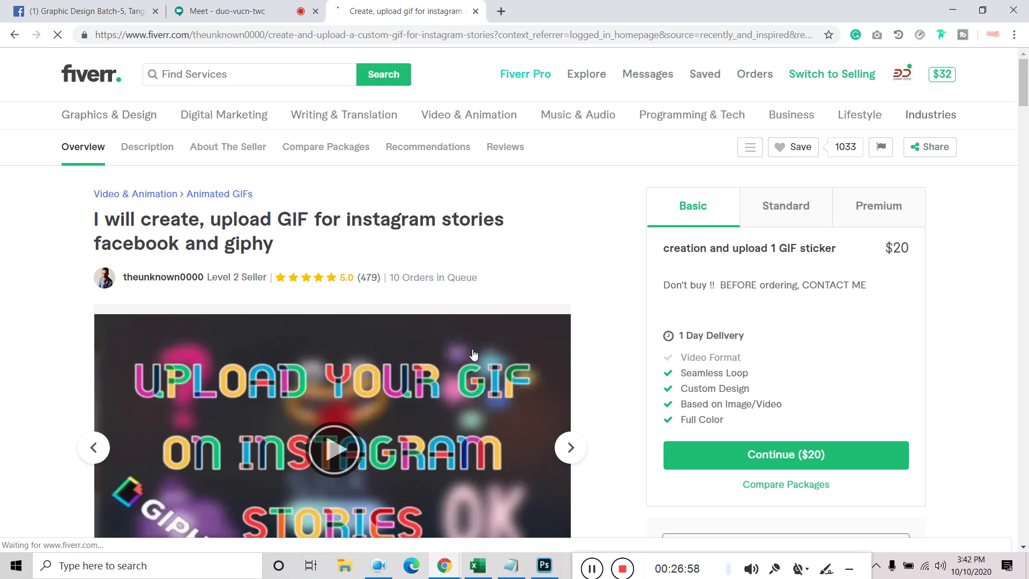
# Step through the bat sticker, vylla, Coming Soon, WINDWERK and Soul Digger samples to Just Listed
pyautogui.scroll(-3, 470, 354)
pyautogui.scroll(1, 489, 267)
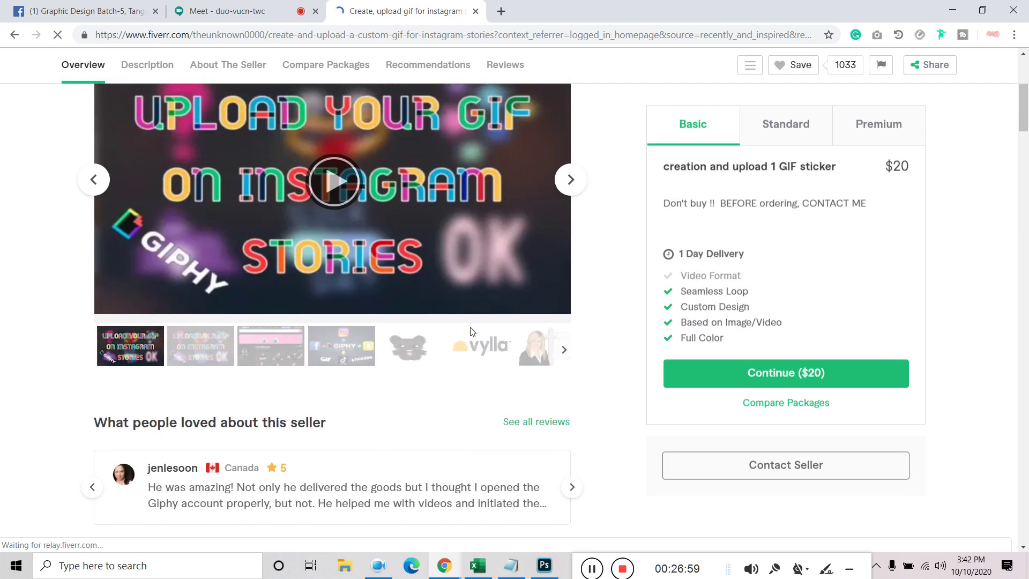
pyautogui.click(572, 181)
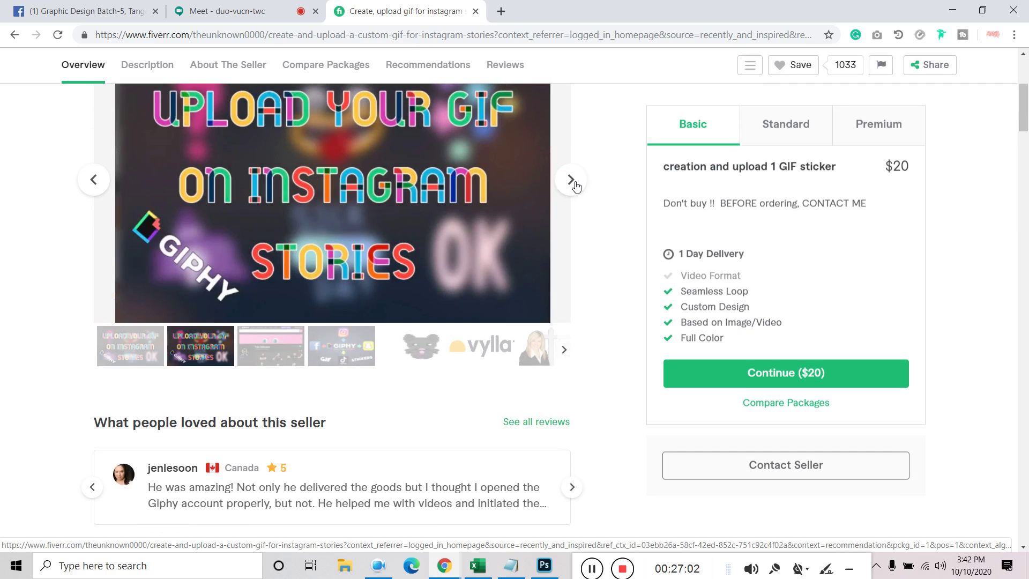
pyautogui.click(573, 181)
pyautogui.scroll(1, 493, 314)
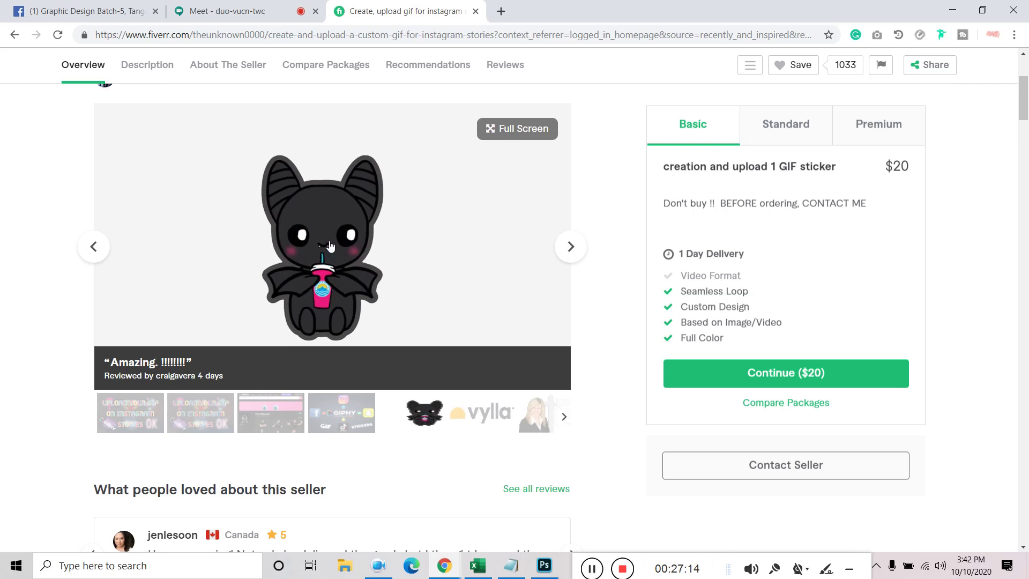
pyautogui.click(570, 248)
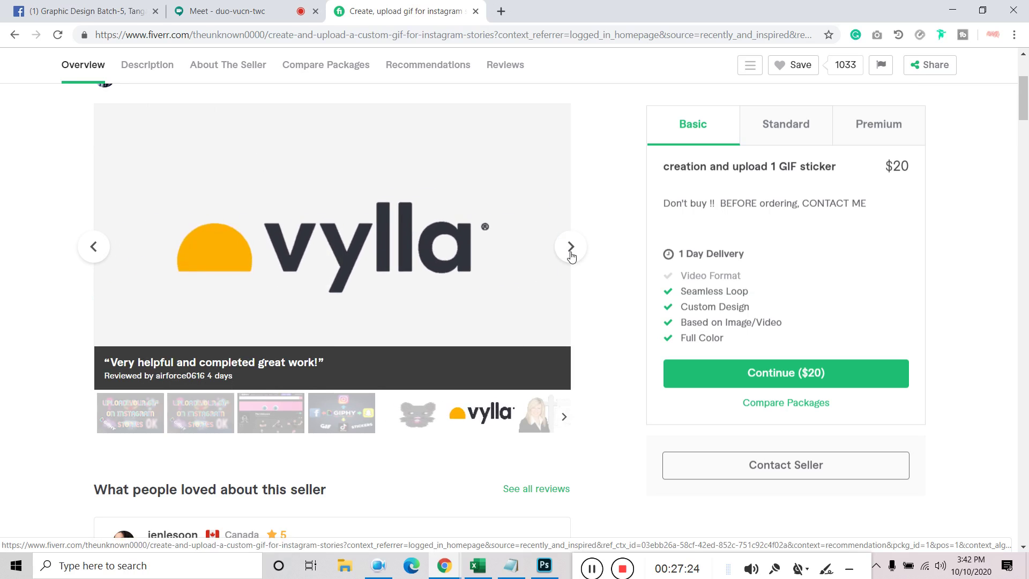
pyautogui.click(571, 248)
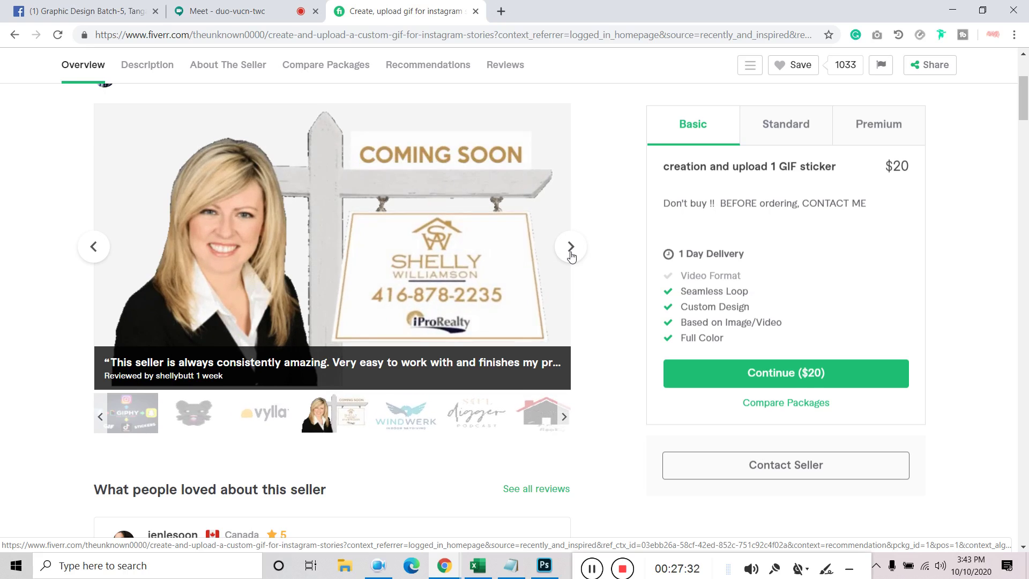
pyautogui.click(571, 248)
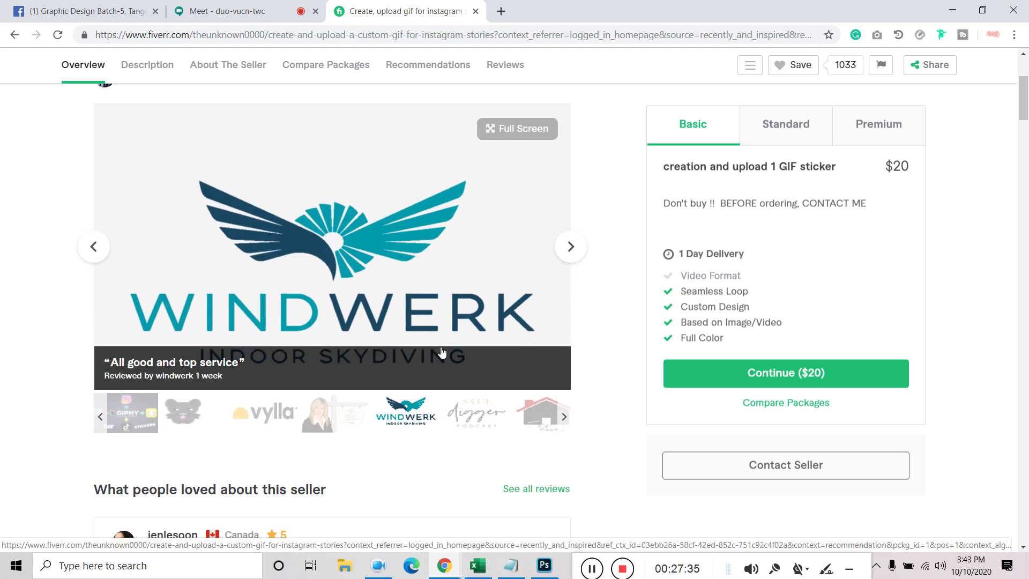
pyautogui.click(571, 256)
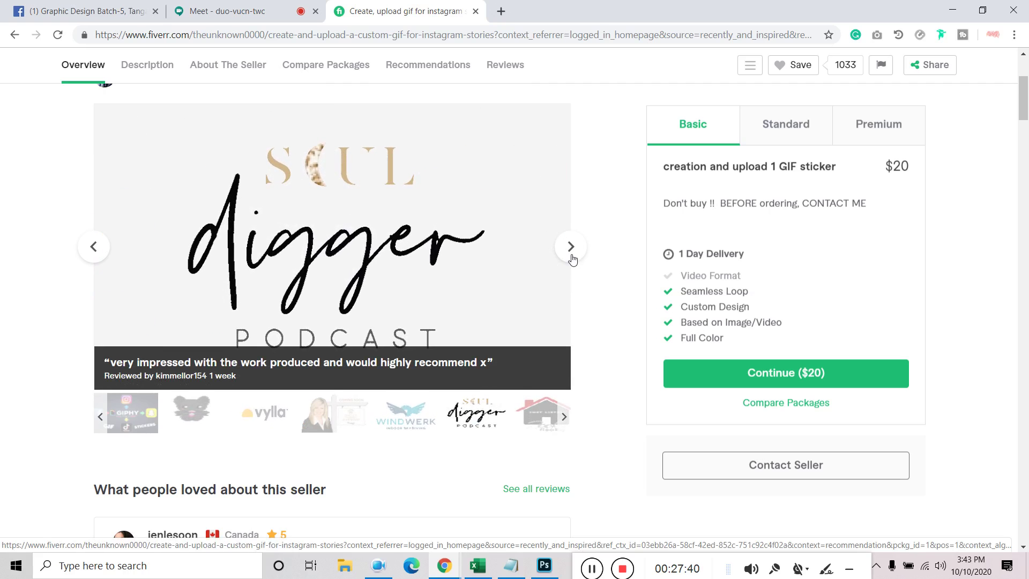
pyautogui.click(572, 256)
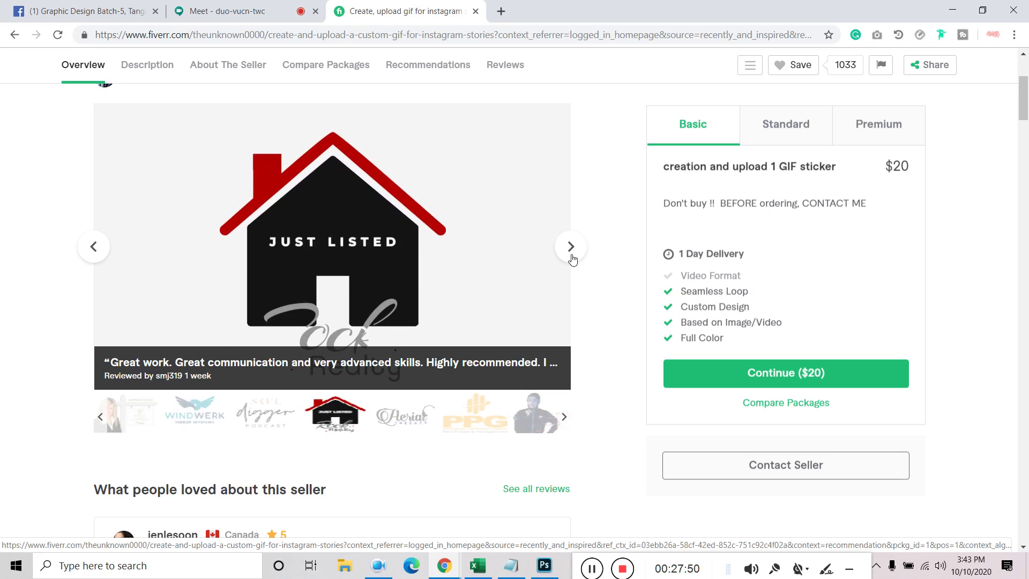
# Advance through the Aerial Therapy, PPG, Train like a beast, smiley, Flaw-Less Faces and SOLD samples
pyautogui.click(571, 246)
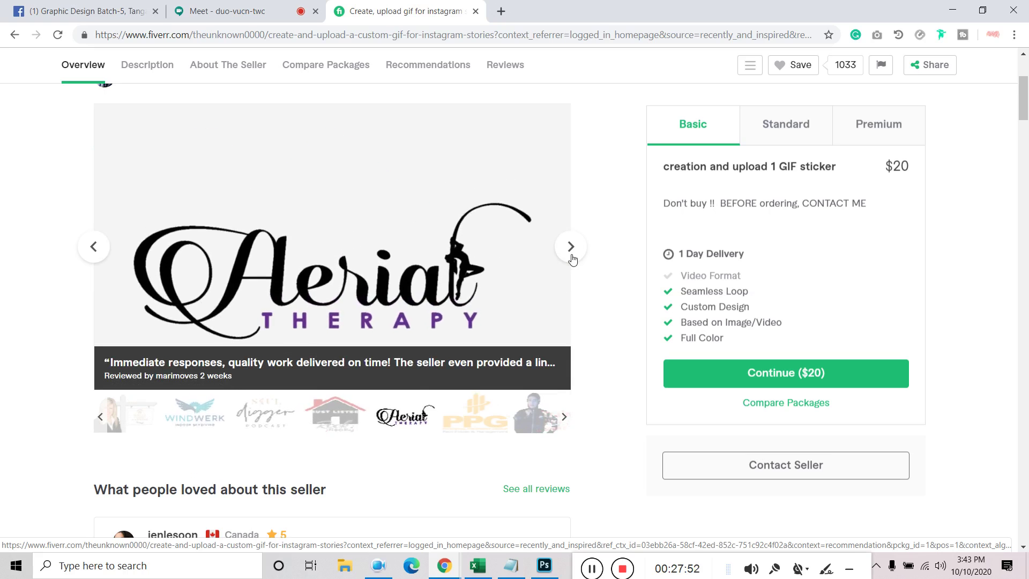
pyautogui.click(571, 247)
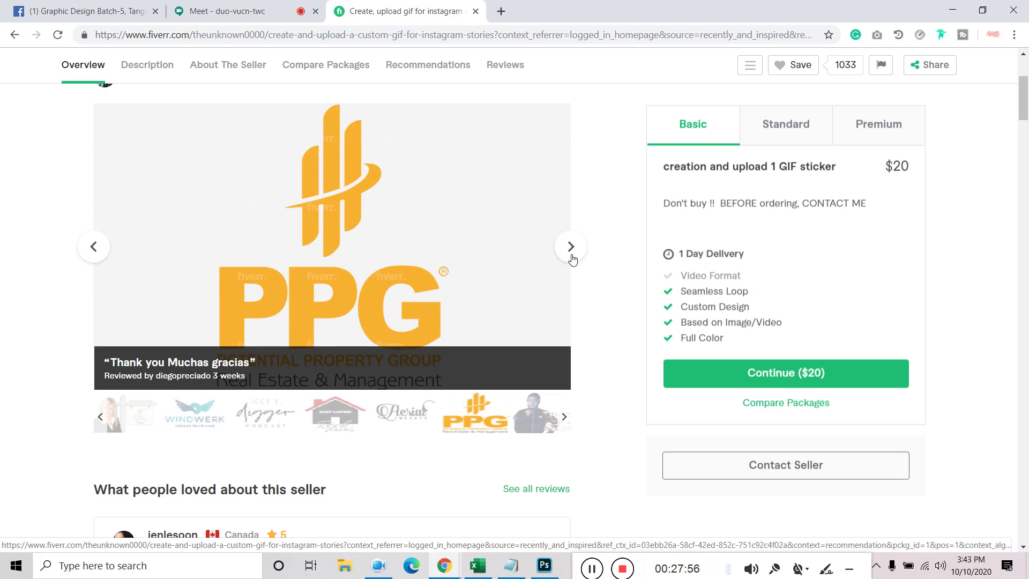
pyautogui.click(571, 247)
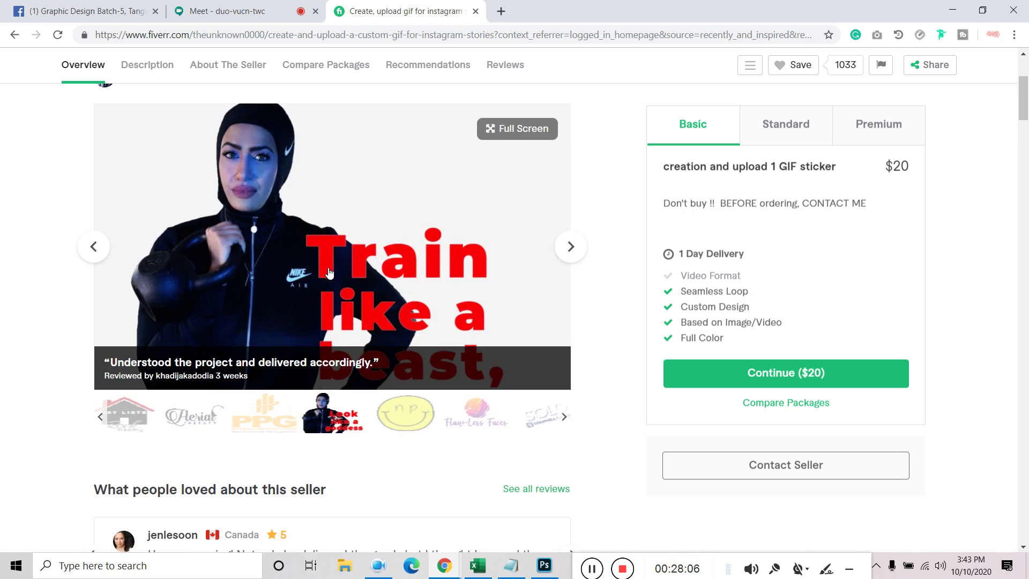
pyautogui.click(574, 252)
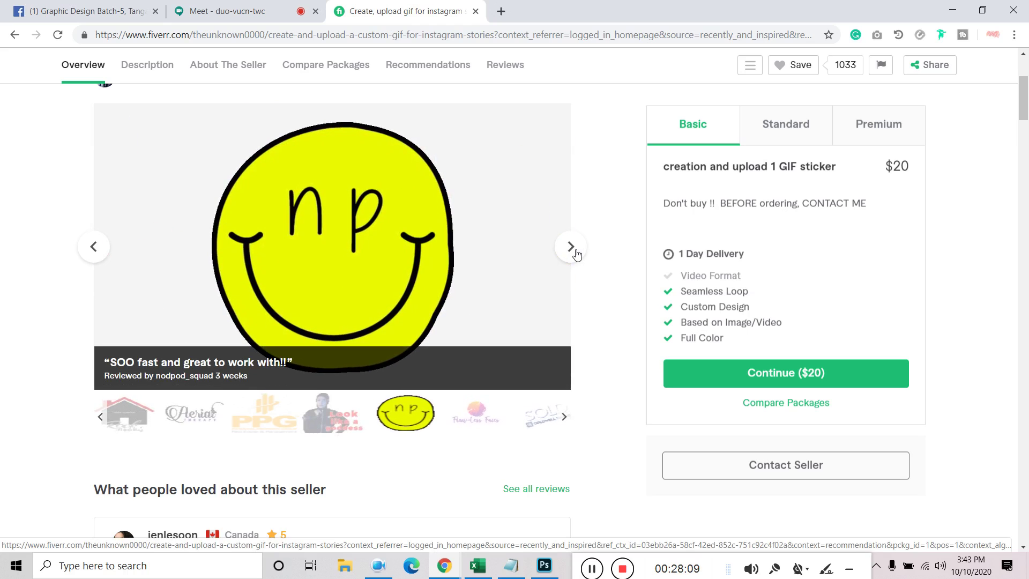
pyautogui.click(575, 252)
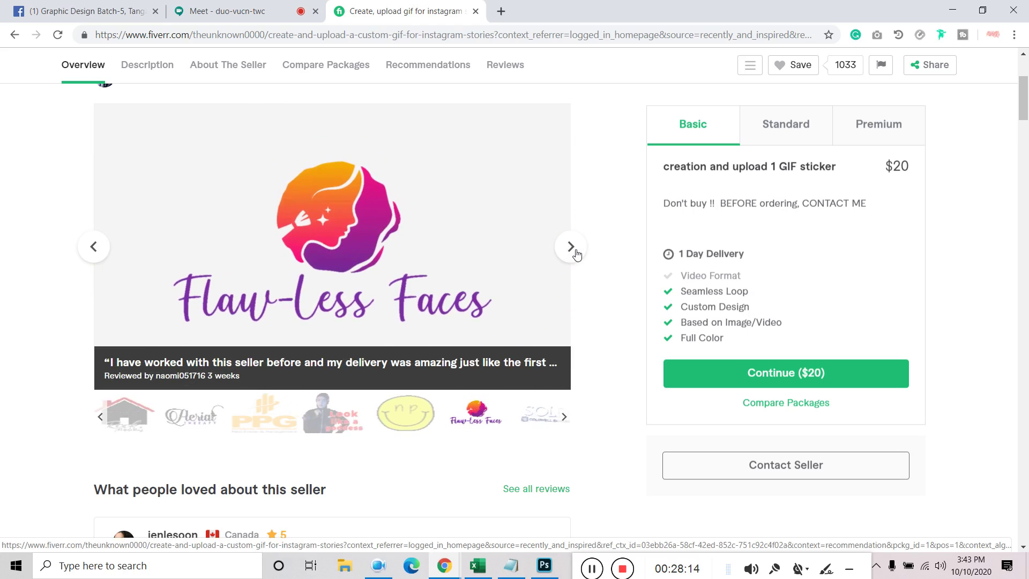
pyautogui.click(575, 252)
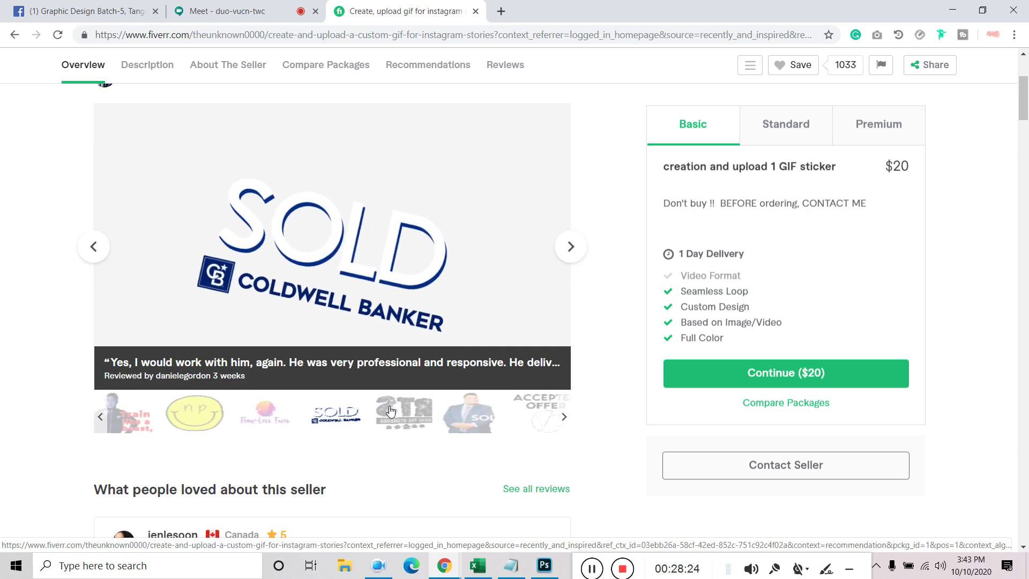
pyautogui.click(573, 248)
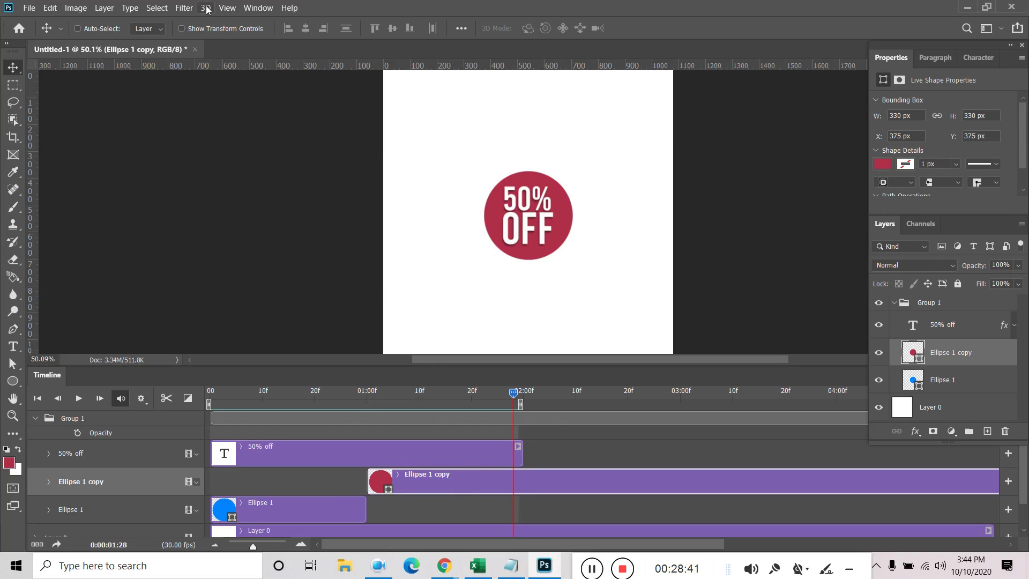
# Start a new 3D layer from a file via the 3D menu, then cancel the import
pyautogui.click(894, 306)
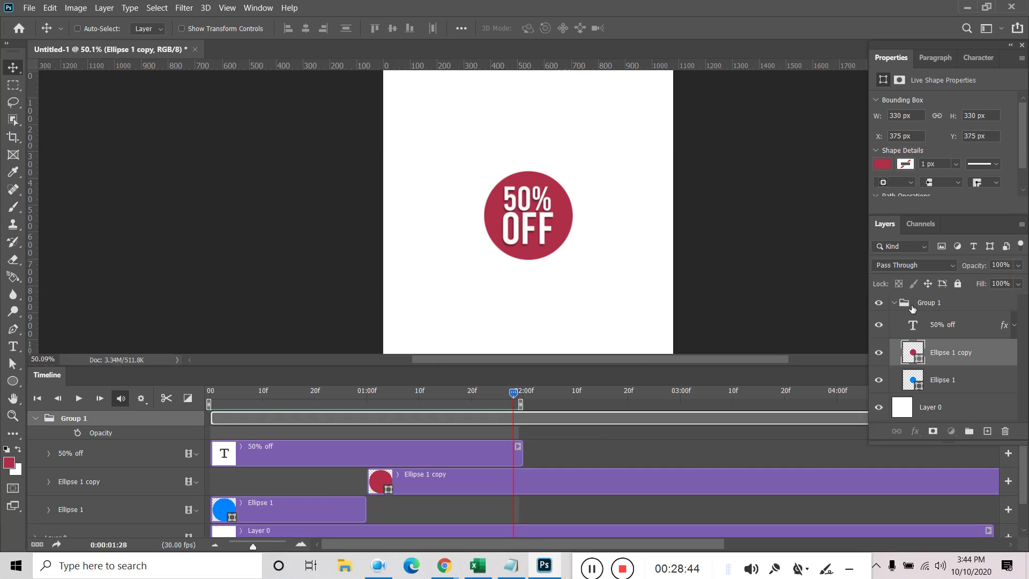
pyautogui.click(207, 8)
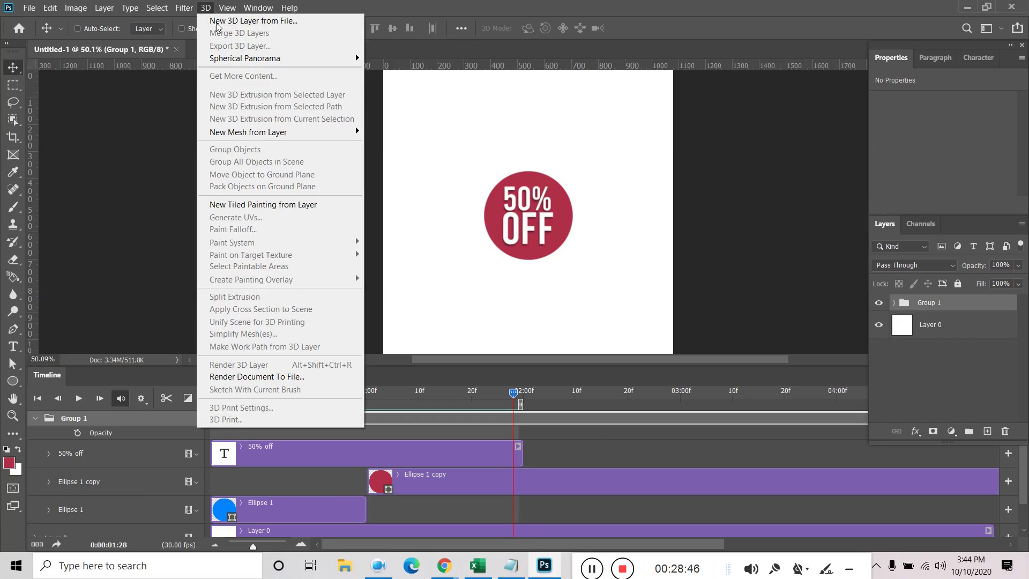
pyautogui.moveTo(288, 134)
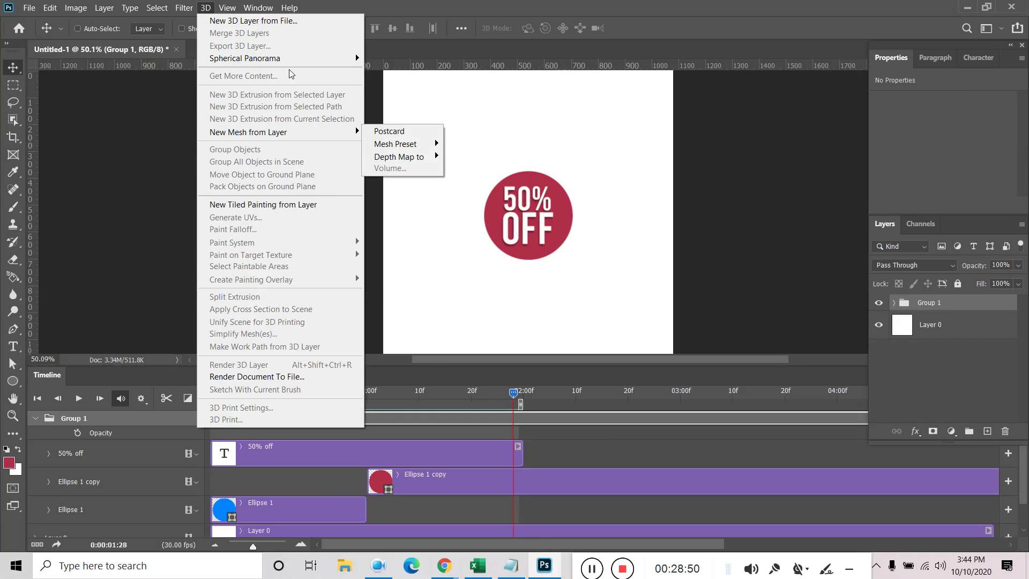
pyautogui.moveTo(292, 60)
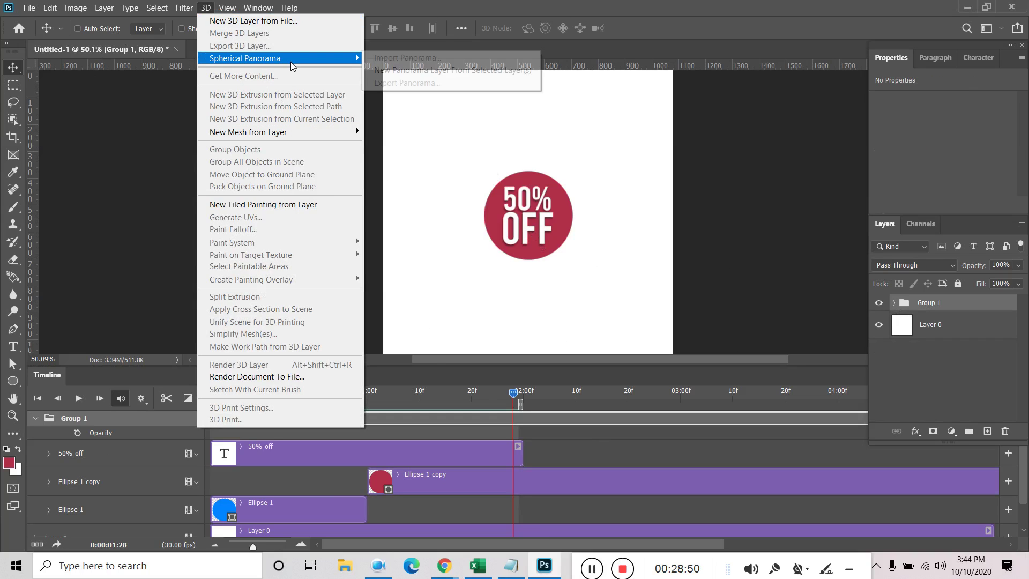
pyautogui.click(277, 24)
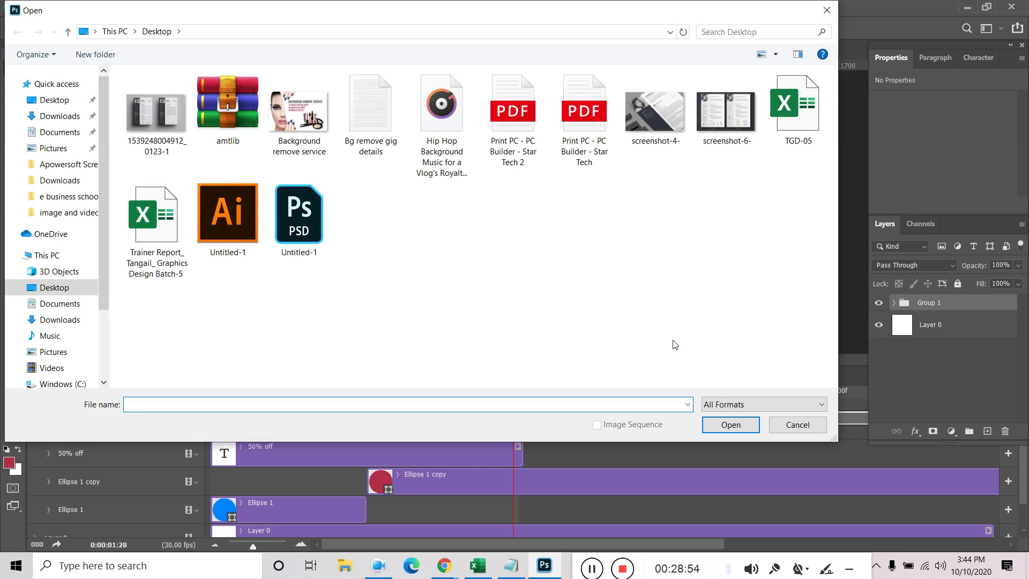
pyautogui.click(792, 424)
pyautogui.click(226, 8)
pyautogui.moveTo(206, 8)
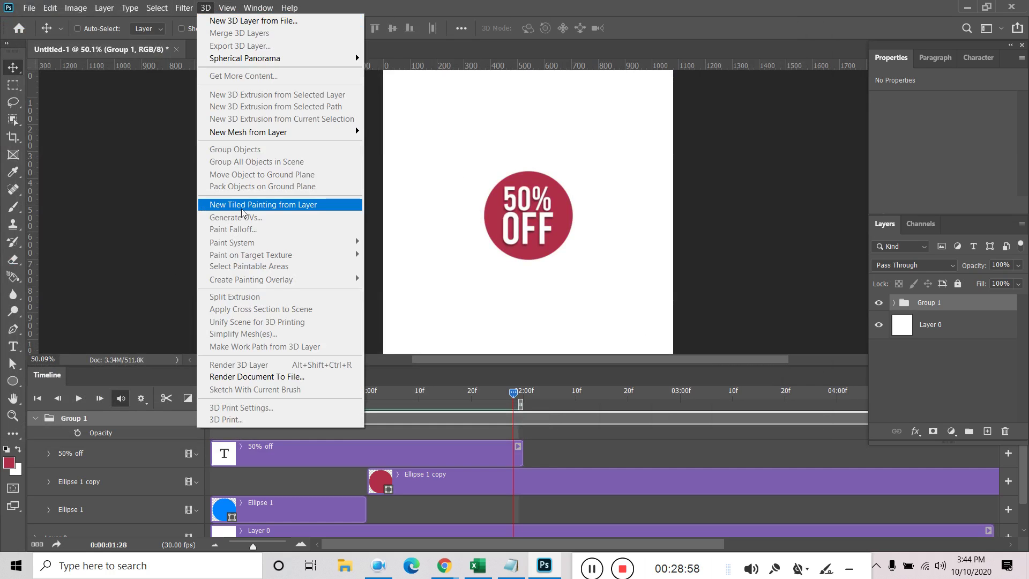
pyautogui.click(890, 303)
# Select the 50% off text layer in Group 1 and create a 3D extrusion from it
pyautogui.click(890, 304)
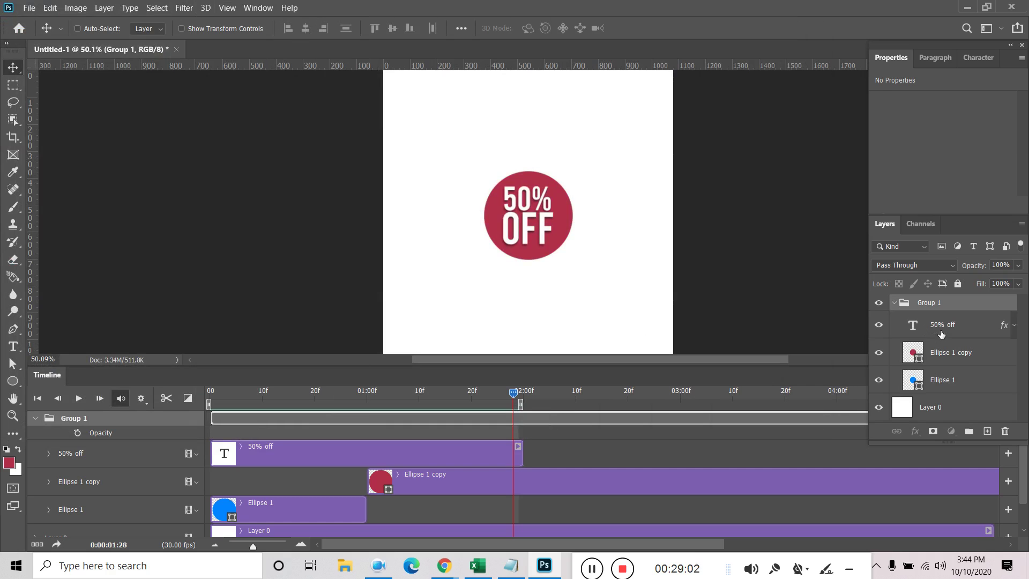
pyautogui.click(939, 334)
pyautogui.click(184, 8)
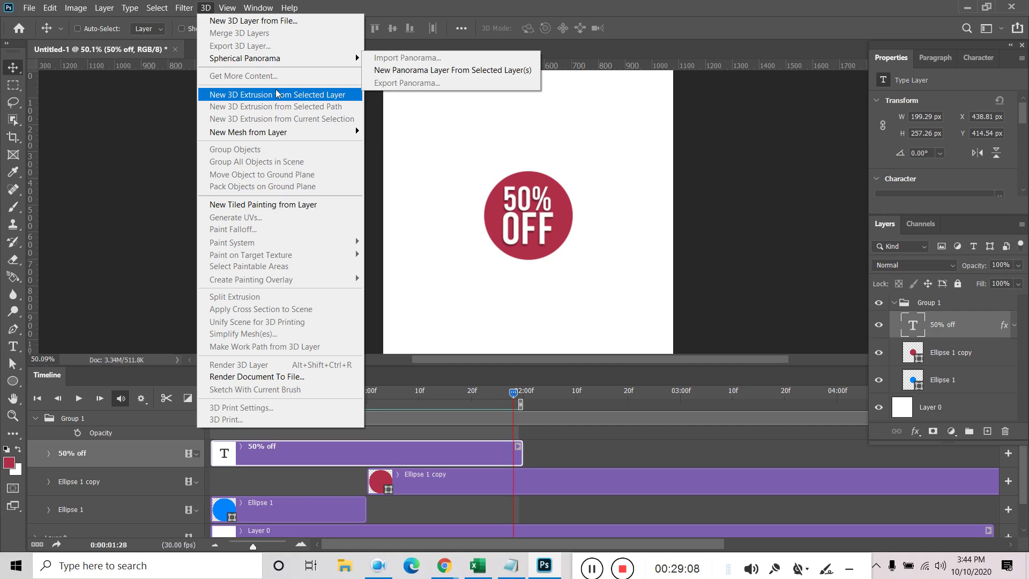
pyautogui.click(277, 96)
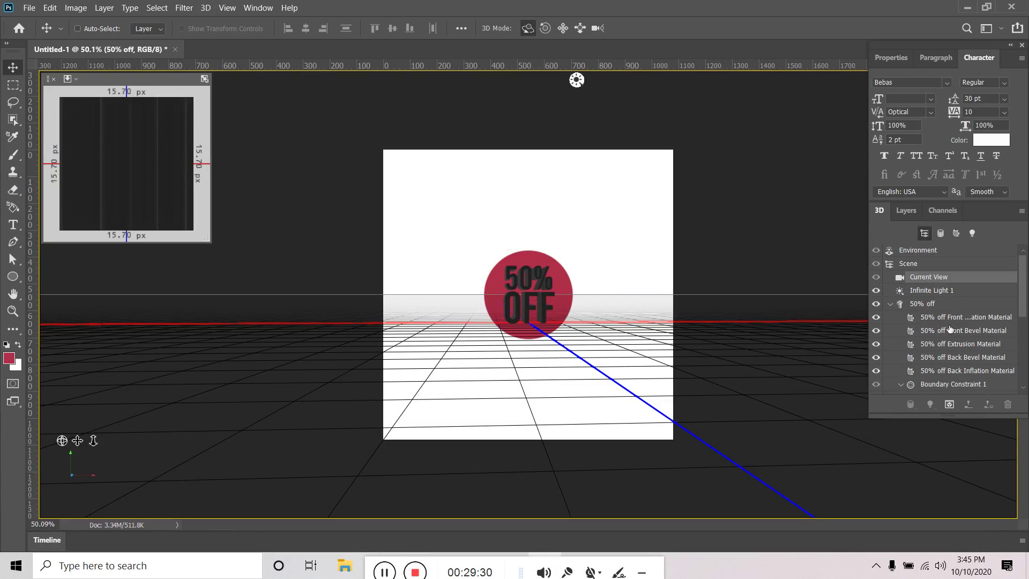
# Rotate the 3D 50% off text and slide it across the ground plane, then undo the slide
pyautogui.click(931, 304)
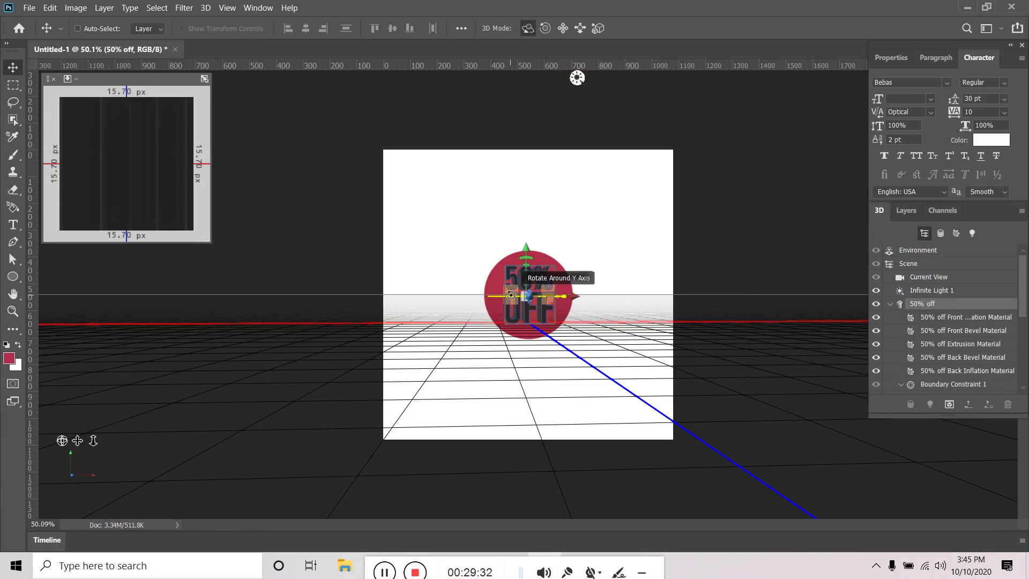
pyautogui.click(544, 31)
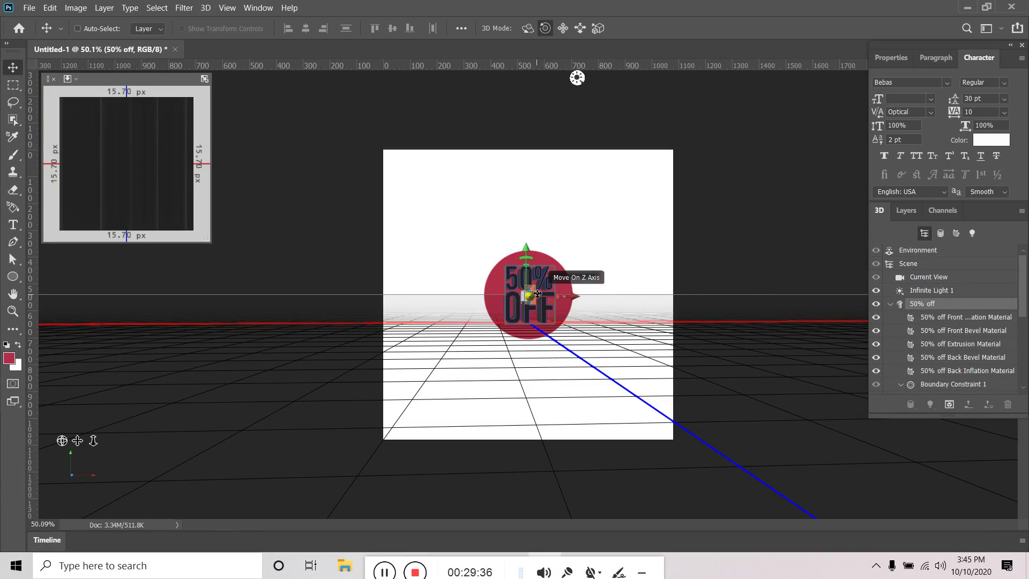
pyautogui.moveTo(534, 297); pyautogui.dragTo(383, 297)
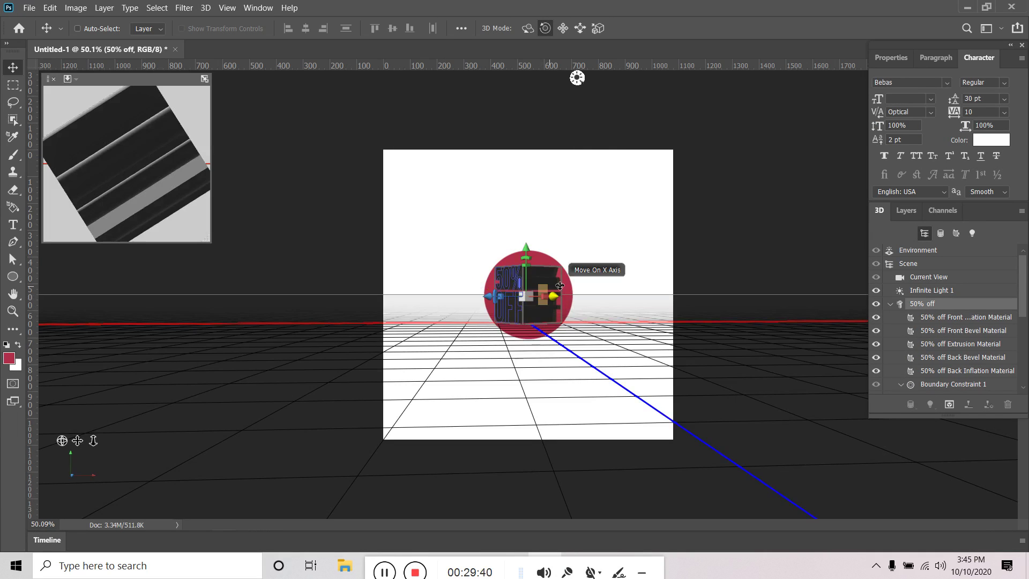
pyautogui.moveTo(562, 294)
pyautogui.mouseDown()
pyautogui.moveTo(407, 295)
pyautogui.moveTo(570, 294)
pyautogui.mouseUp()
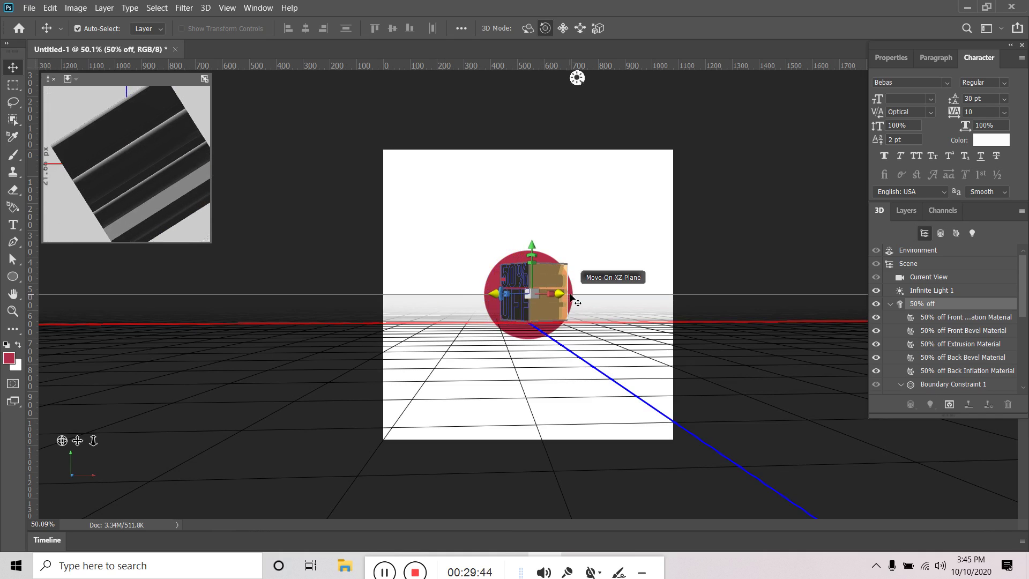
pyautogui.hotkey('ctrl', 'z')
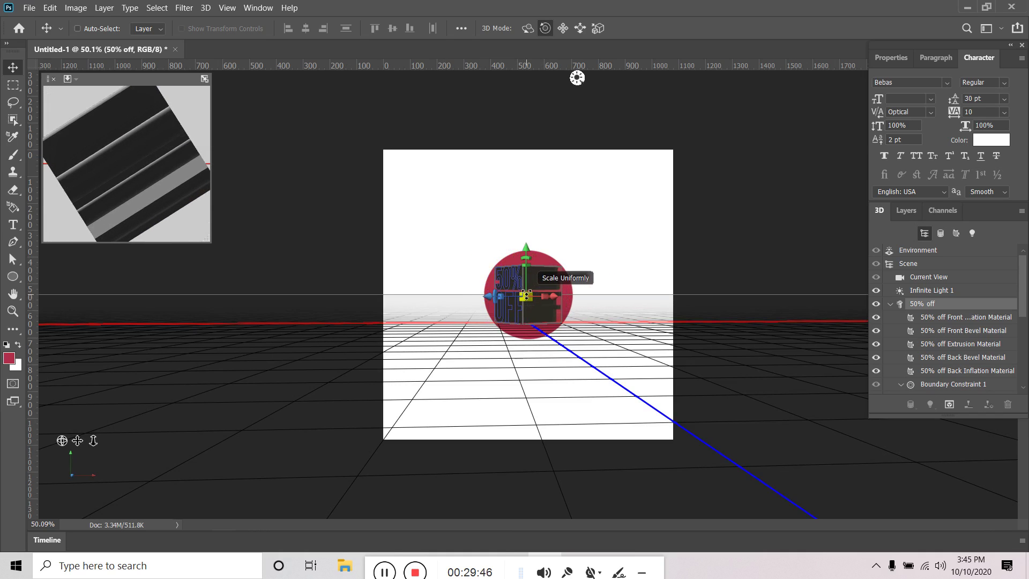
# Inspect the text's constraint, extrusion and front materials, orbit the scene, then undo the extrusion
pyautogui.click(503, 296)
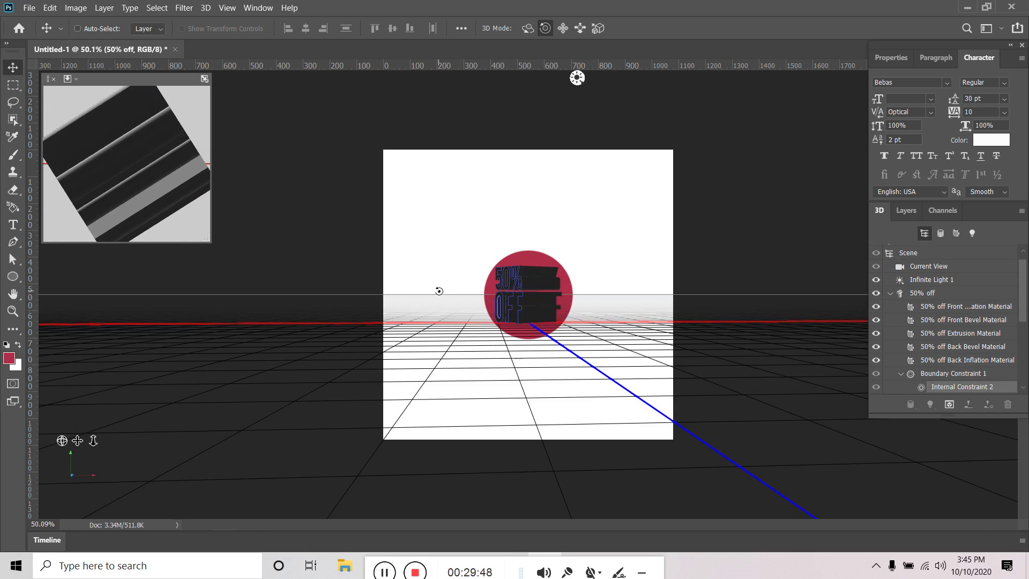
pyautogui.click(521, 295)
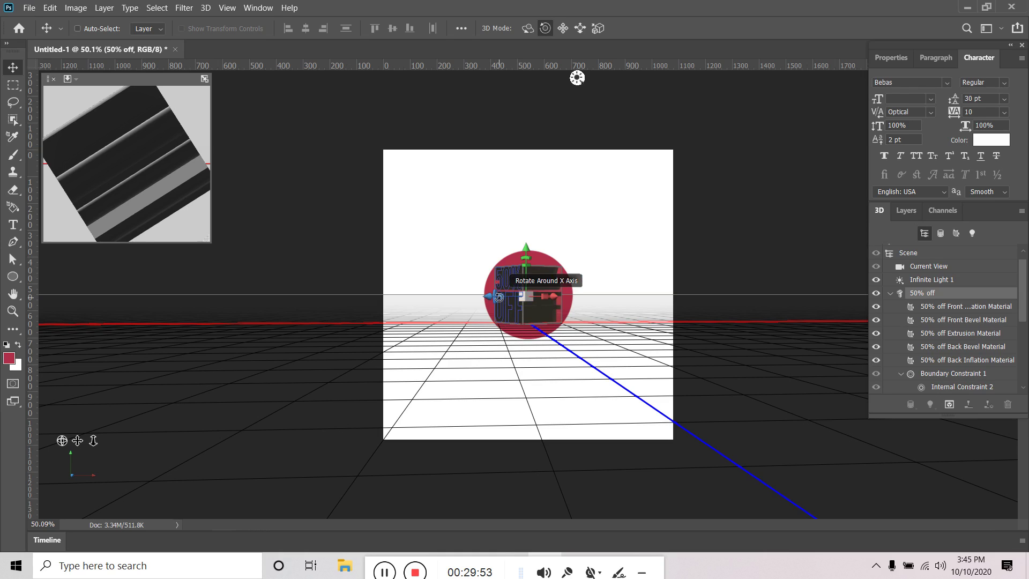
pyautogui.click(548, 297)
pyautogui.click(523, 297)
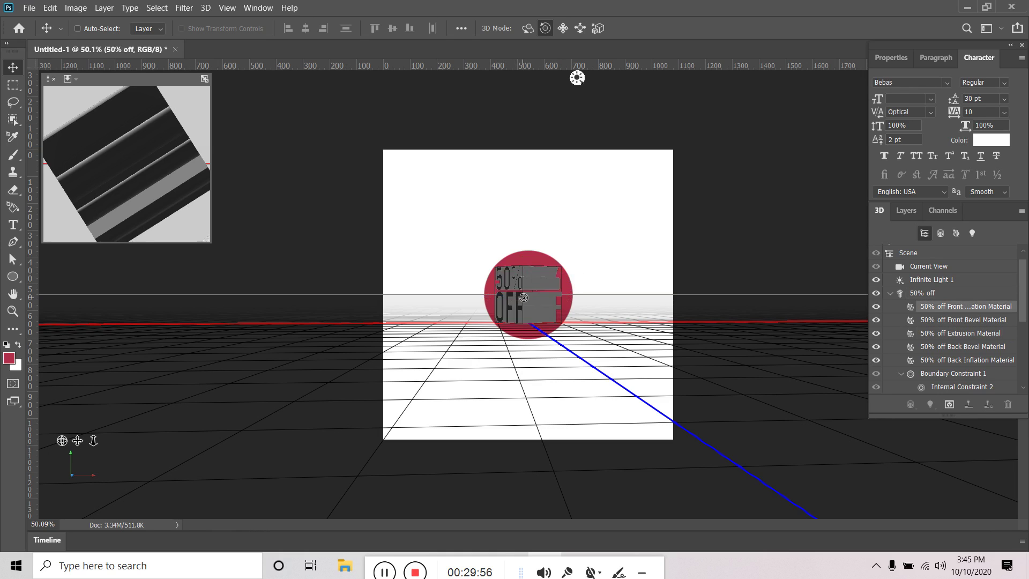
pyautogui.click(528, 298)
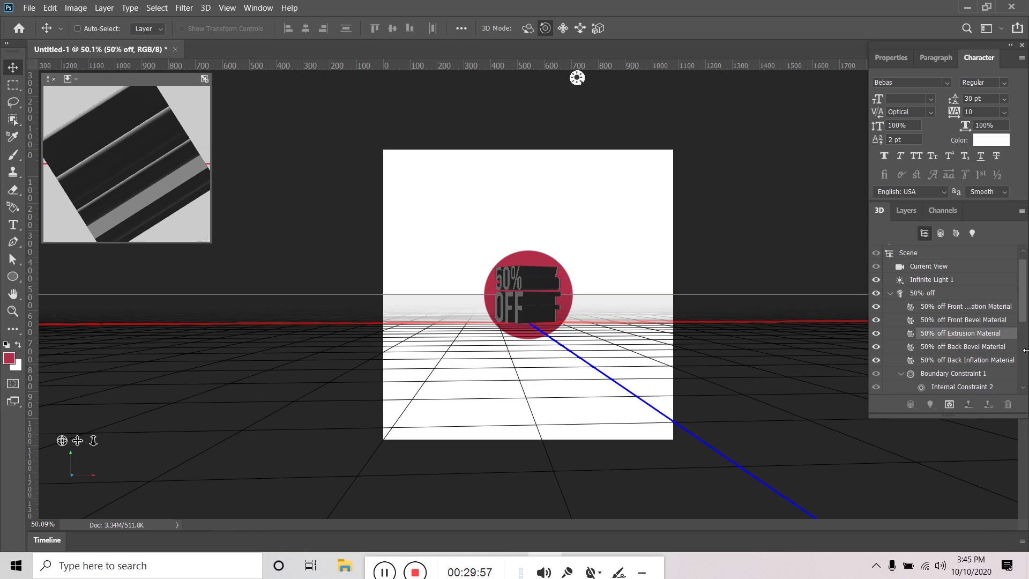
pyautogui.click(944, 294)
pyautogui.moveTo(488, 297); pyautogui.dragTo(555, 360)
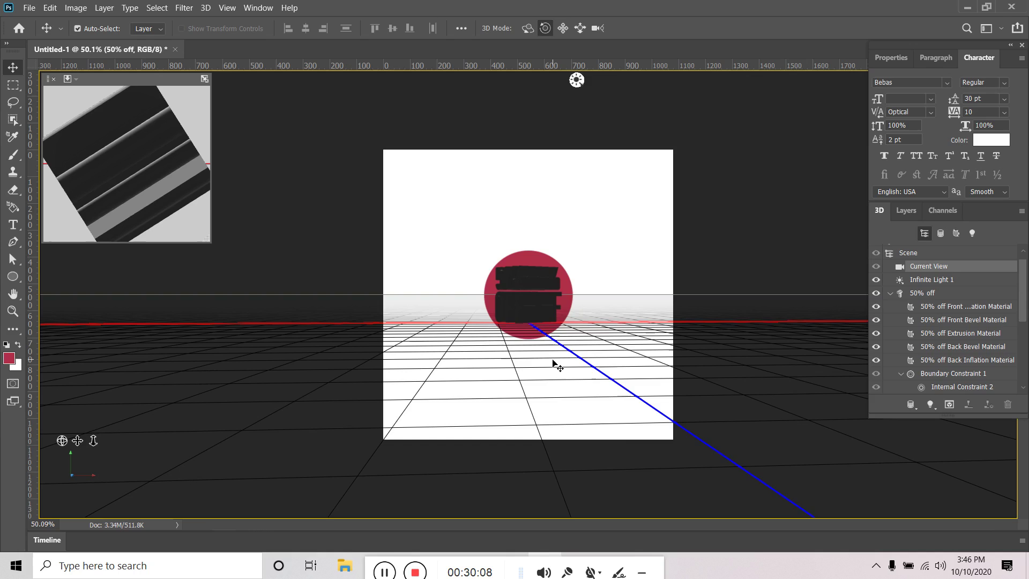
pyautogui.hotkey('ctrl', 'z')
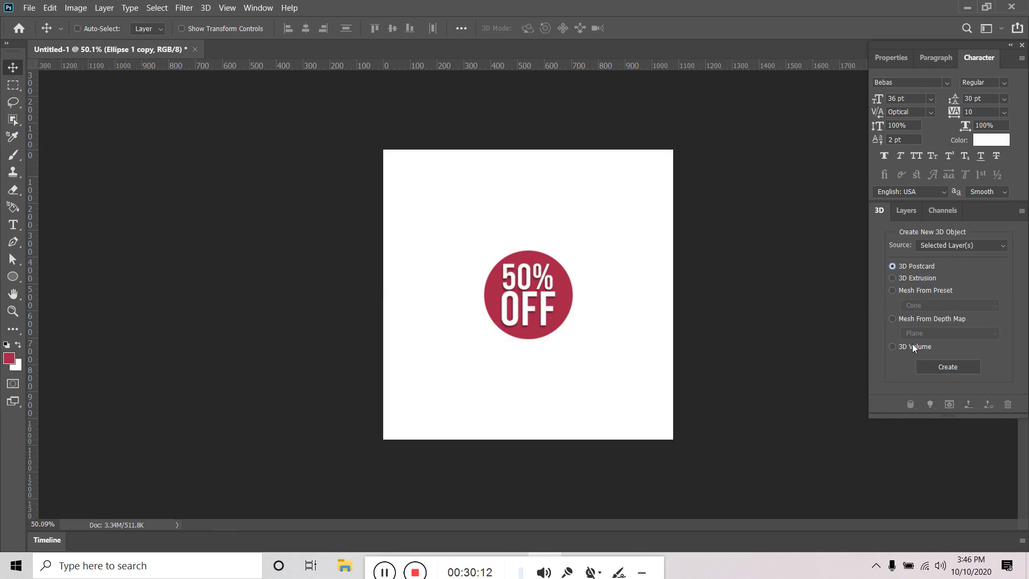
# Convert the Ellipse 1 copy badge into a 3D postcard, undoing a trial Z rotation
pyautogui.click(949, 370)
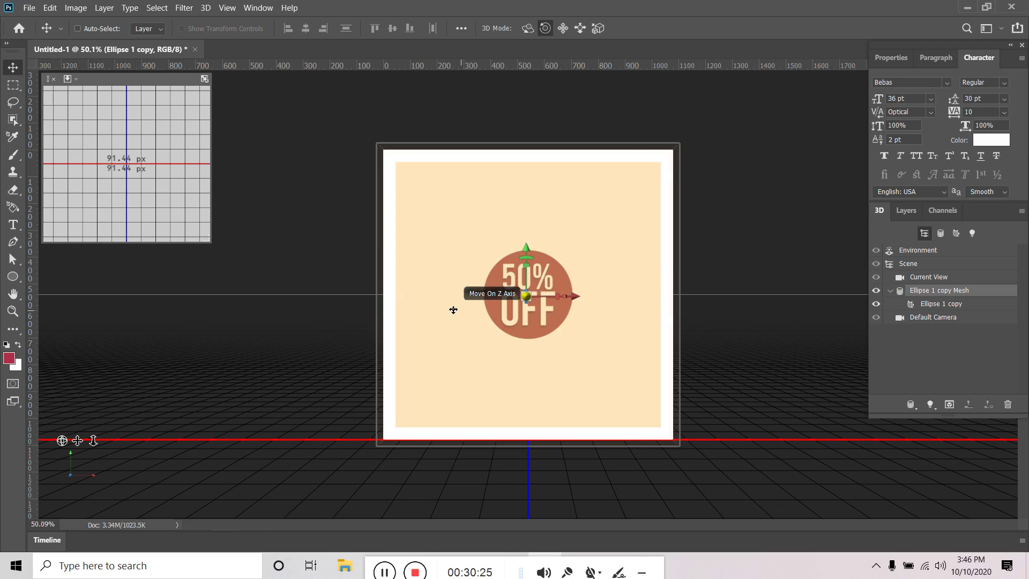
pyautogui.scroll(3, 536, 292)
pyautogui.scroll(1, 542, 300)
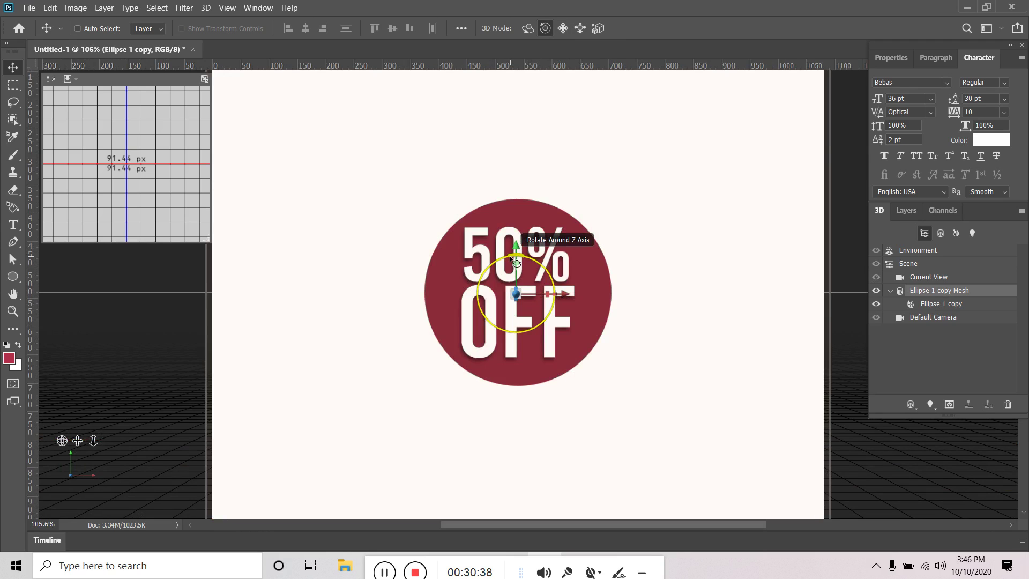
pyautogui.moveTo(515, 262); pyautogui.dragTo(533, 264)
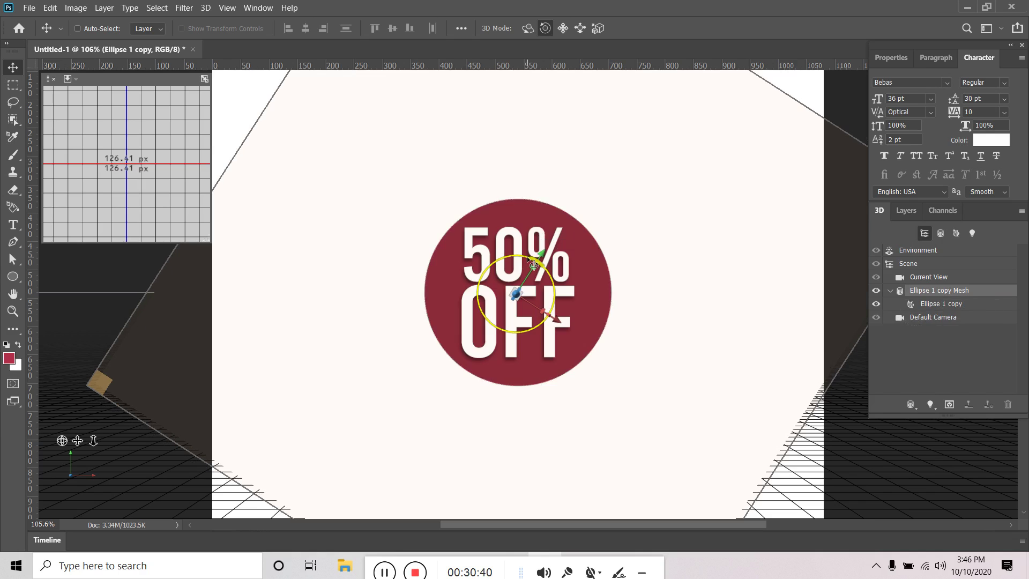
pyautogui.hotkey('ctrl', 'z')
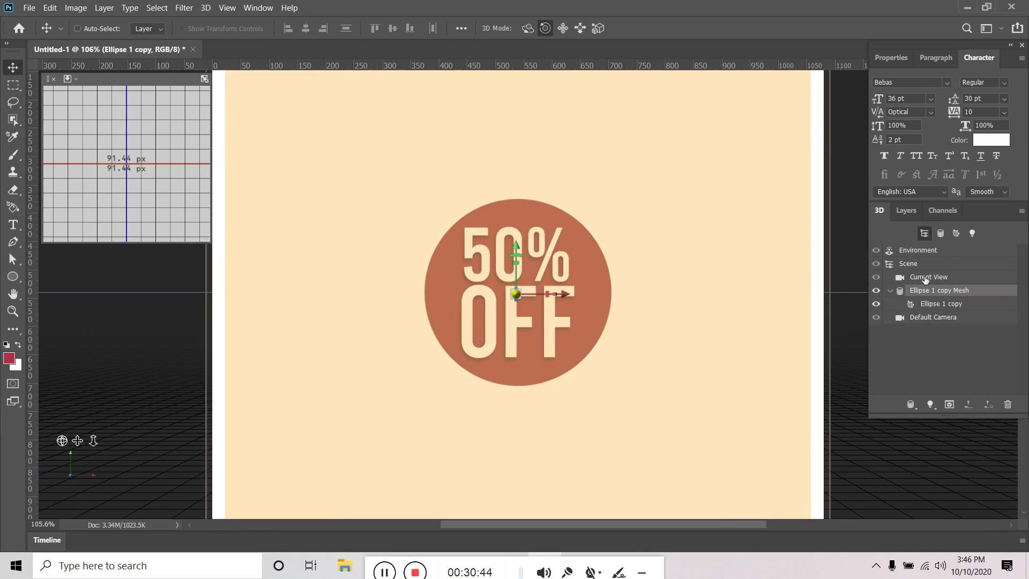
# Tilt the postcard slightly and push it along the Z axis so the circle appears larger
pyautogui.click(906, 211)
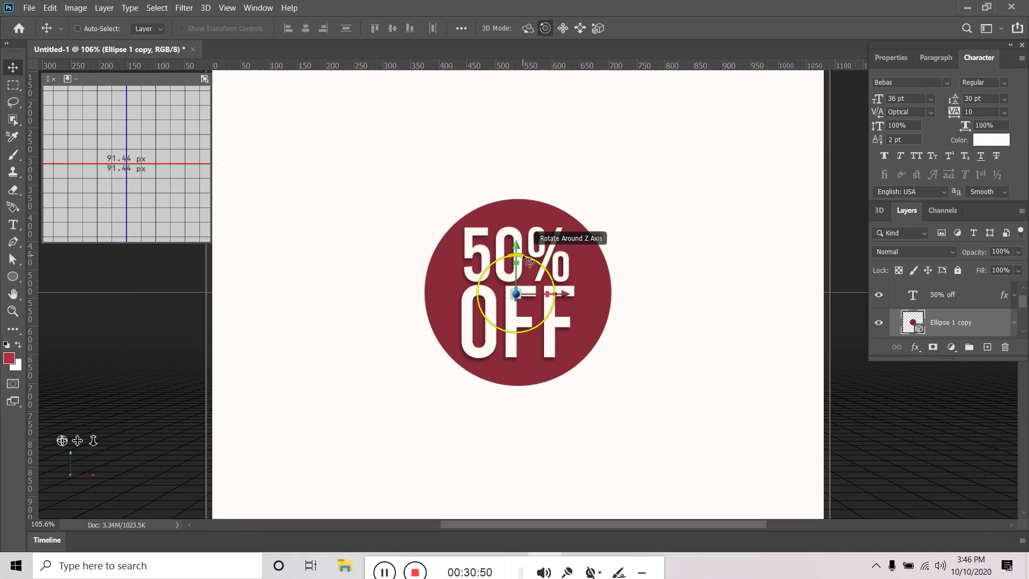
pyautogui.moveTo(524, 257); pyautogui.dragTo(520, 273)
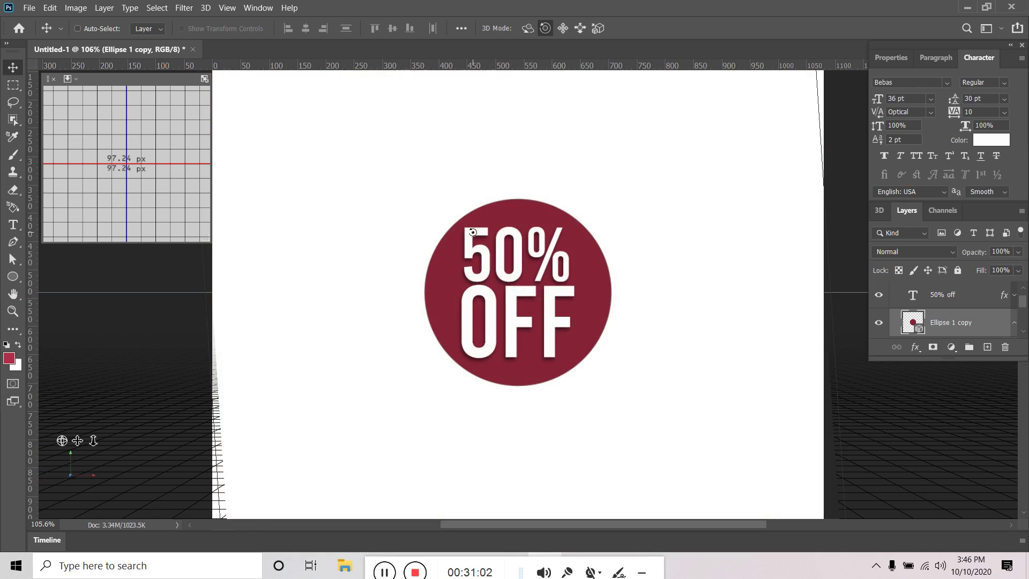
pyautogui.scroll(-5, 473, 232)
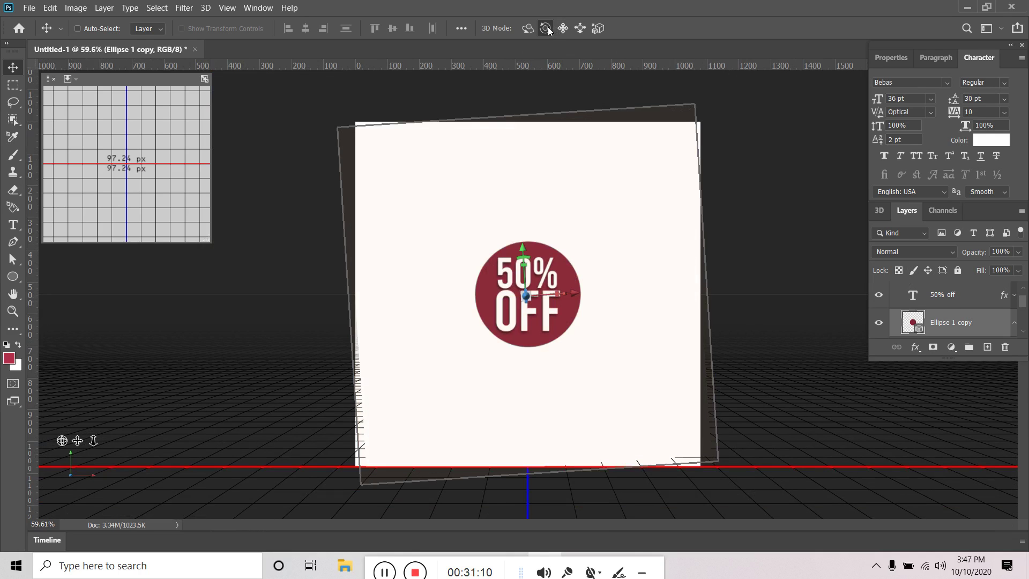
pyautogui.click(528, 28)
pyautogui.moveTo(524, 203); pyautogui.dragTo(361, 304)
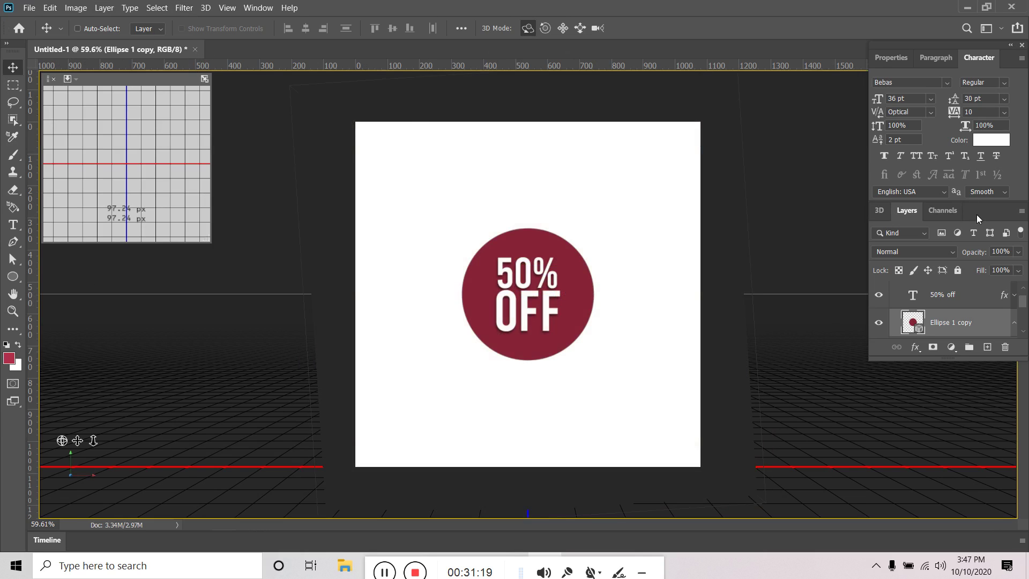
# Explore the 3D Environment settings, toggling ground shadow and cancelling a global ambient colour change
pyautogui.click(880, 211)
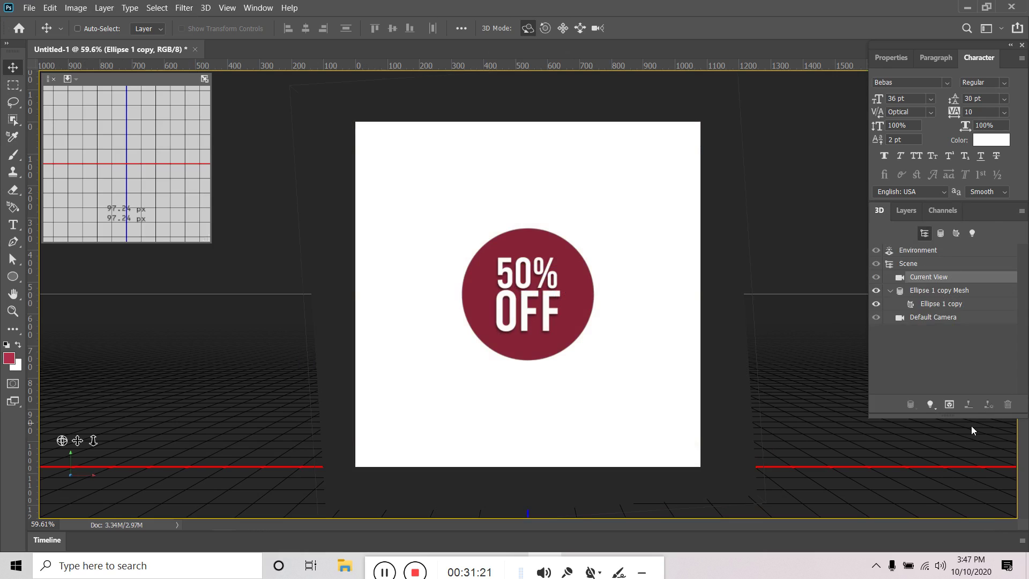
pyautogui.click(909, 263)
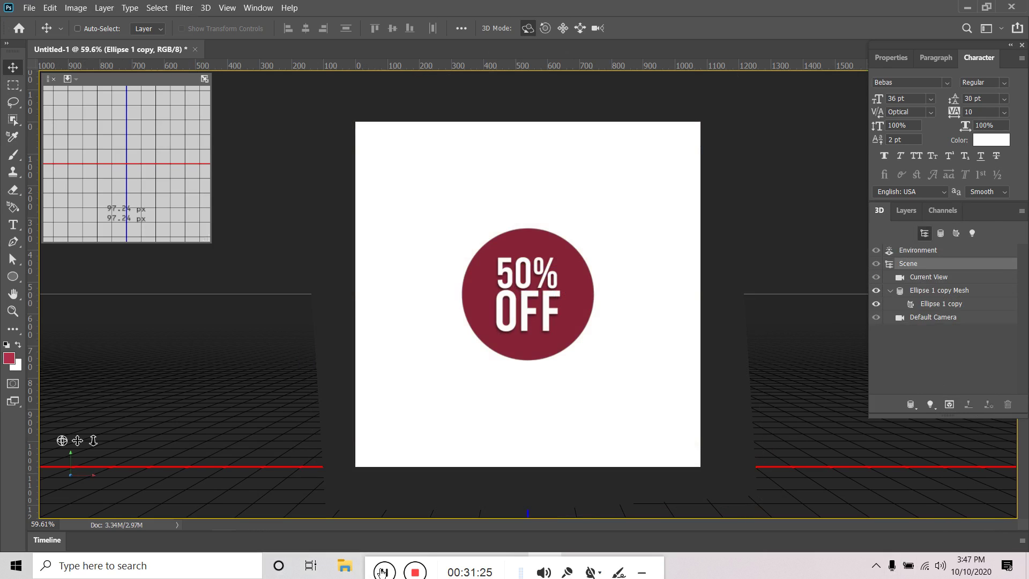
pyautogui.moveTo(374, 566); pyautogui.dragTo(587, 562)
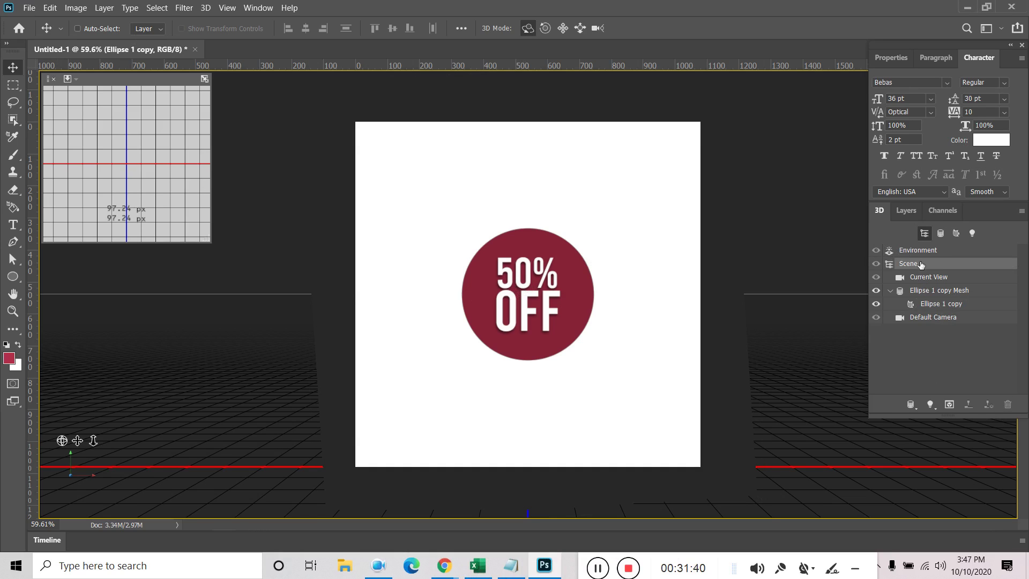
pyautogui.click(917, 256)
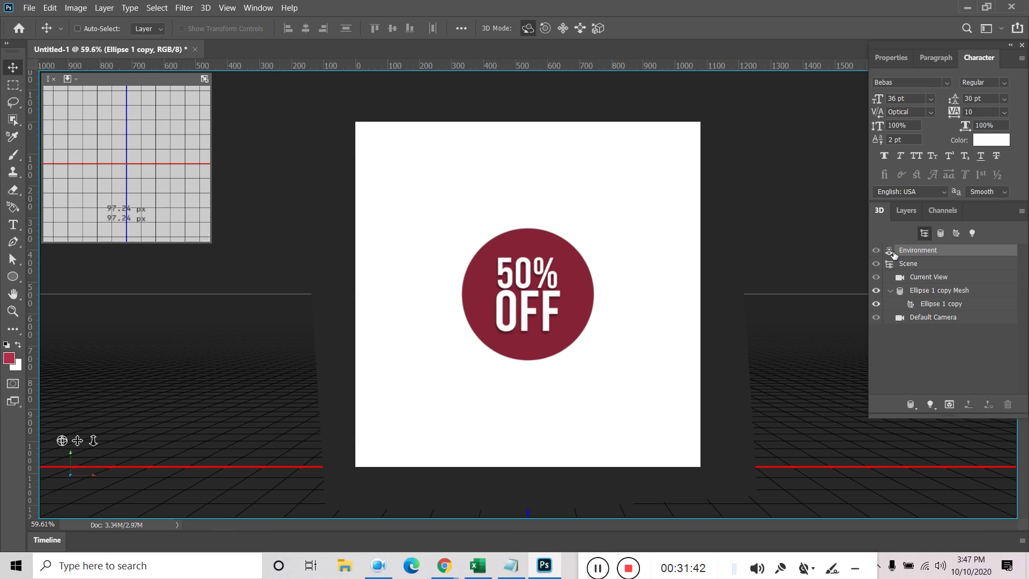
pyautogui.doubleClick(891, 255)
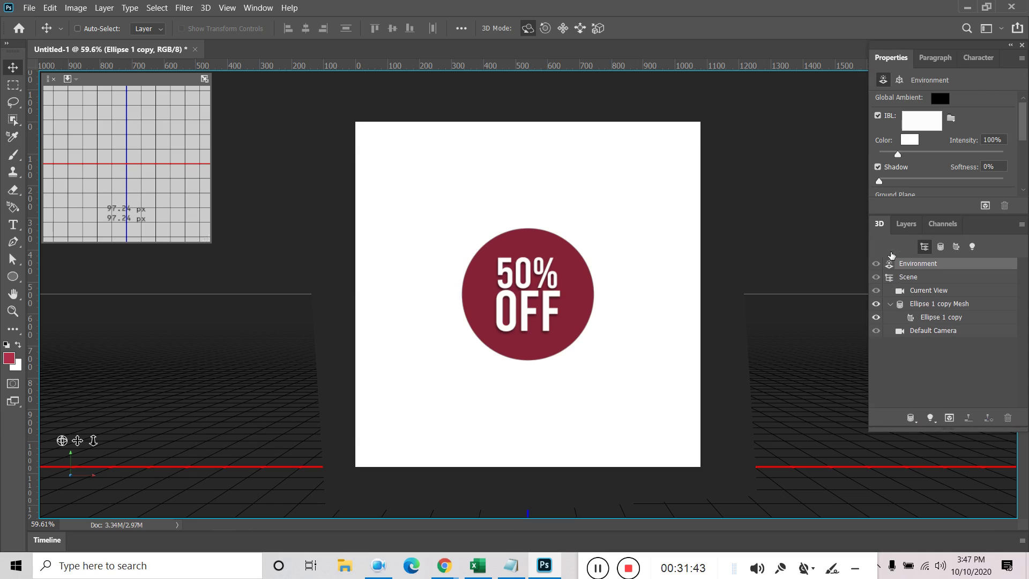
pyautogui.click(918, 127)
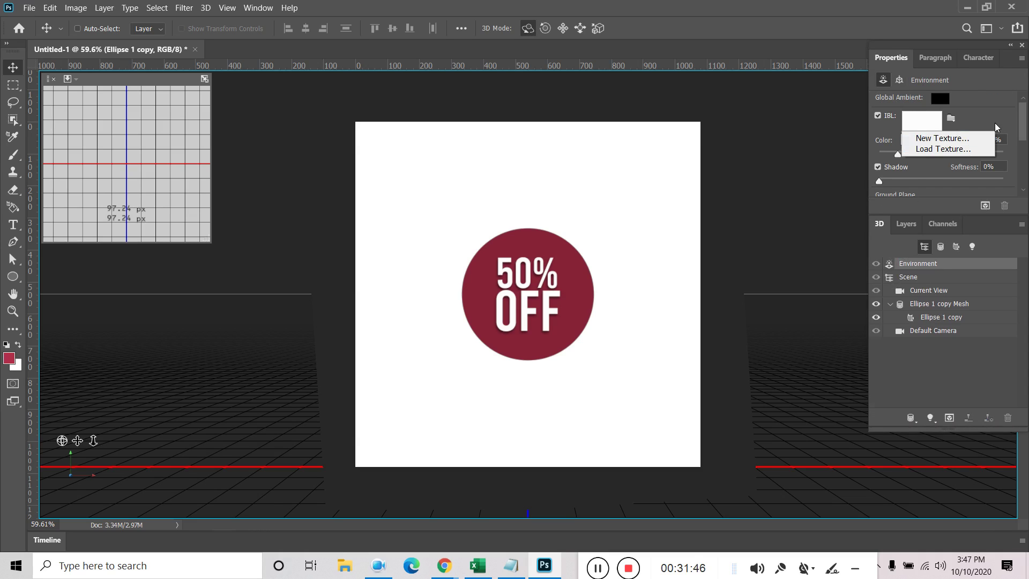
pyautogui.click(947, 153)
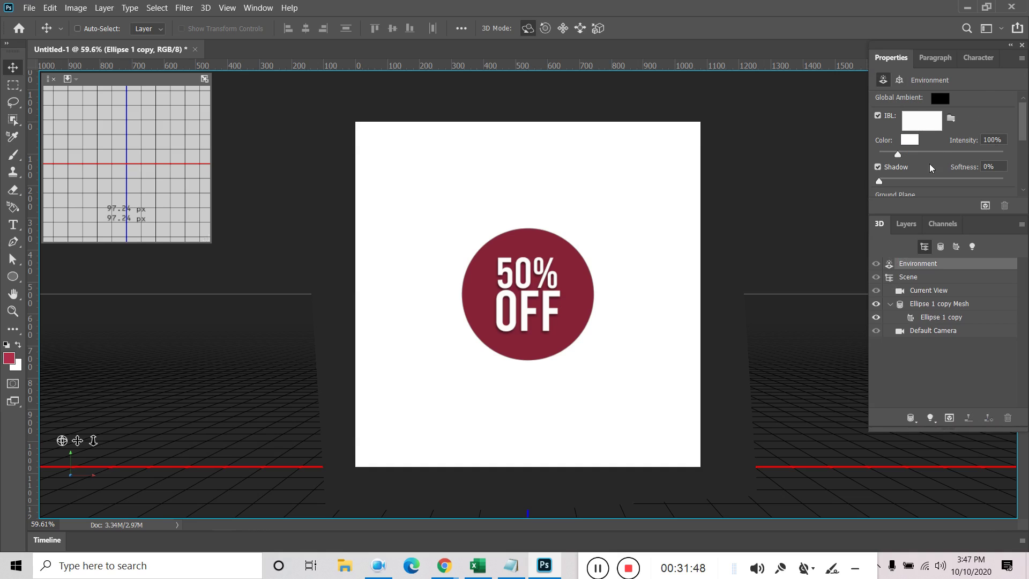
pyautogui.click(878, 168)
pyautogui.click(878, 167)
pyautogui.click(939, 99)
pyautogui.moveTo(199, 406); pyautogui.dragTo(126, 459)
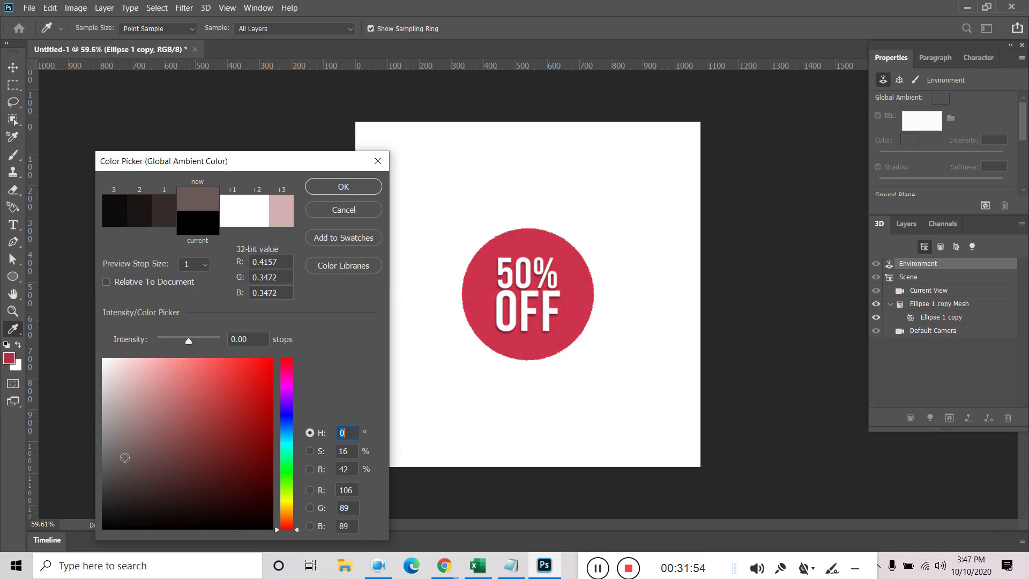
pyautogui.click(343, 210)
# Apply a darker red material preset to the postcard and lower its refraction to 1.317
pyautogui.click(923, 293)
pyautogui.click(934, 319)
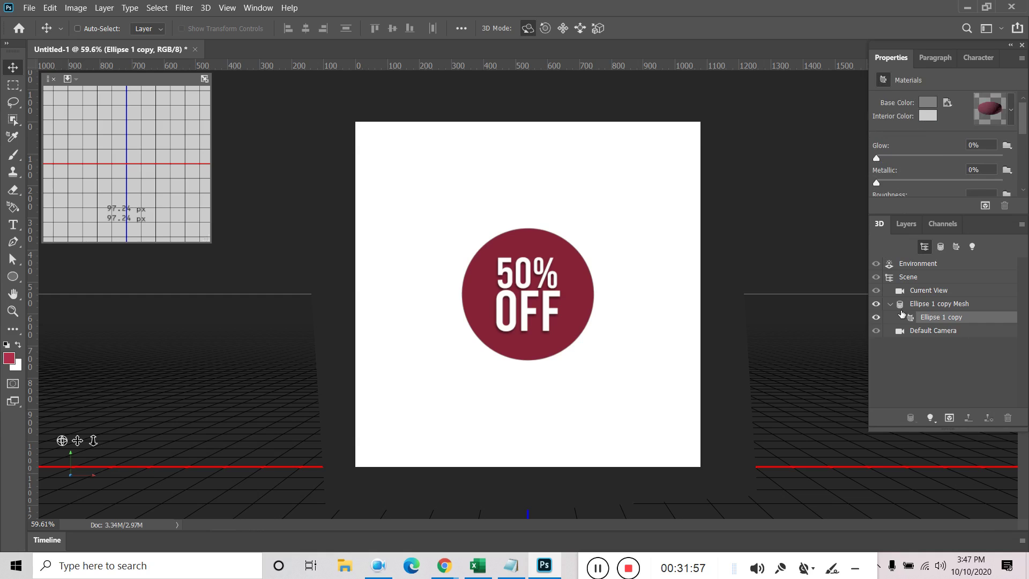
pyautogui.click(1011, 113)
pyautogui.click(941, 167)
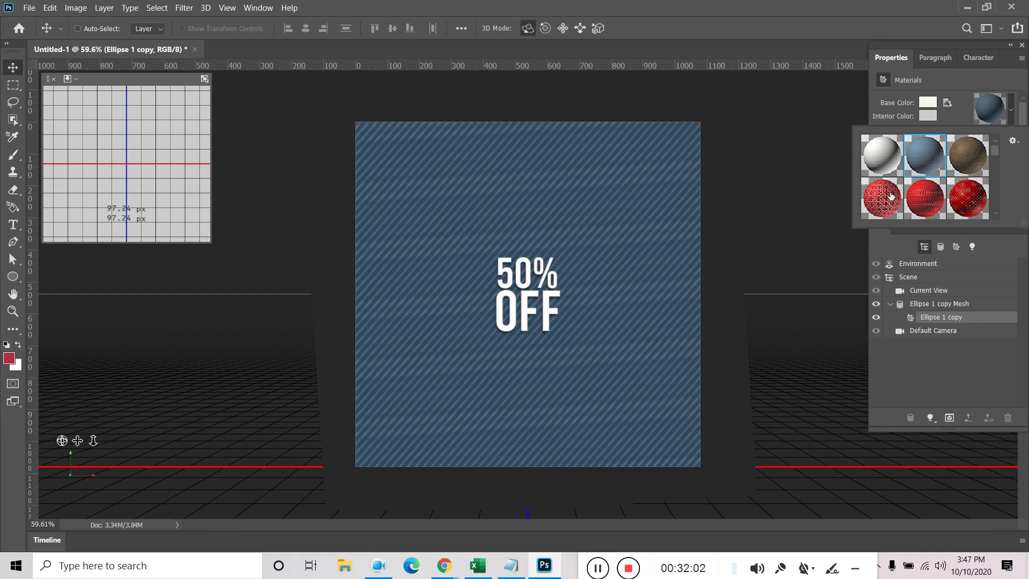
pyautogui.click(887, 197)
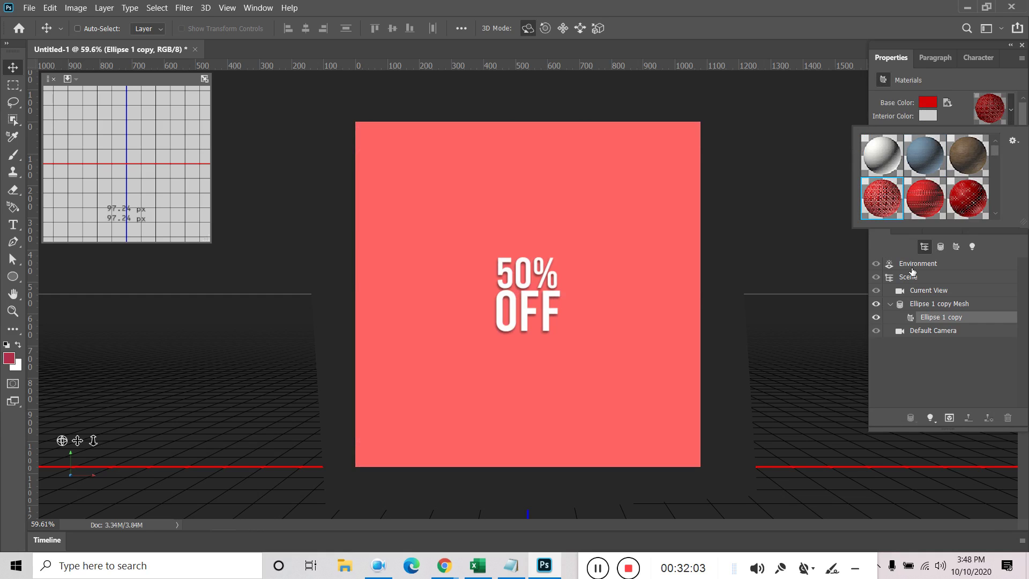
pyautogui.click(933, 204)
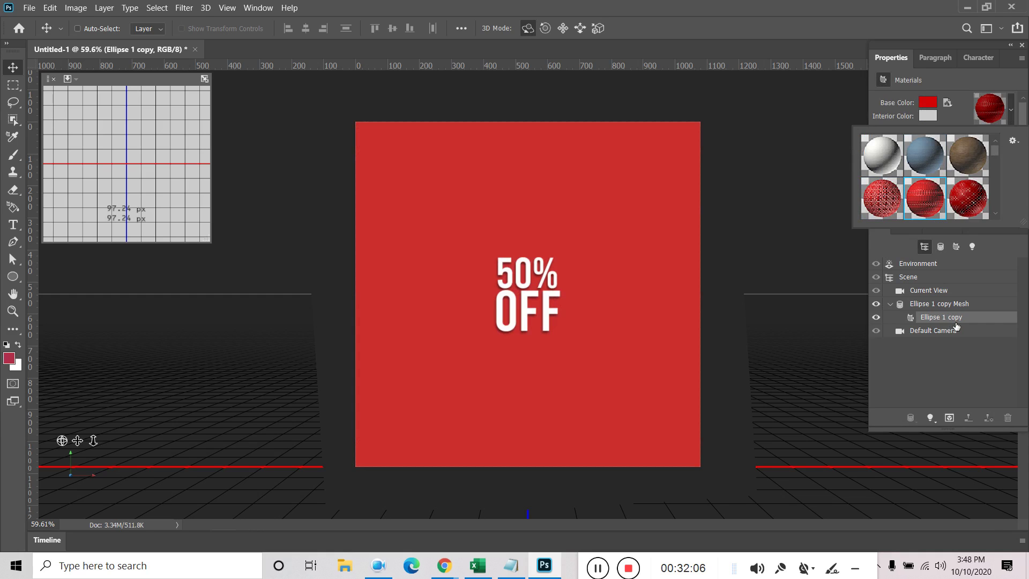
pyautogui.click(952, 324)
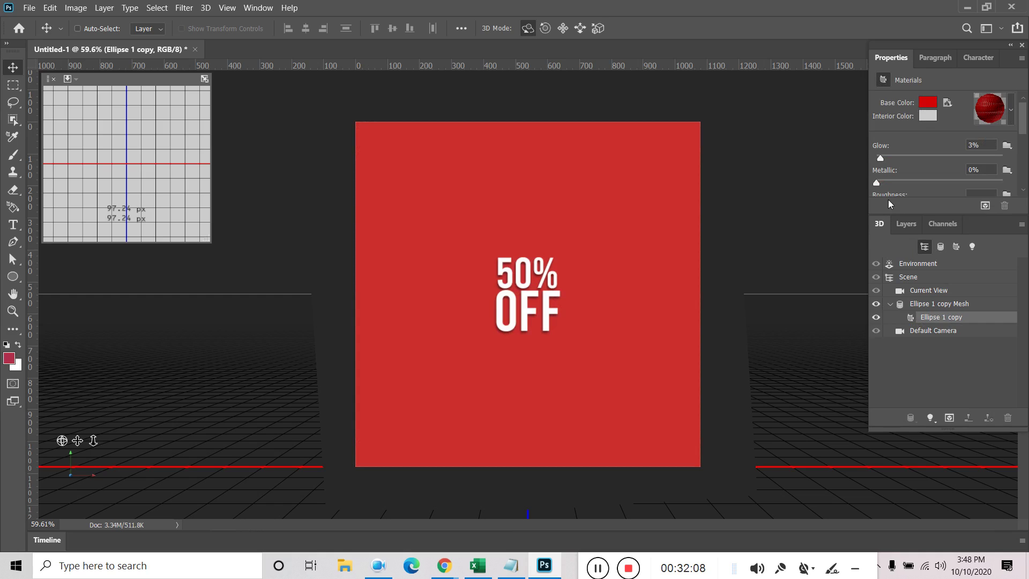
pyautogui.scroll(-5, 902, 175)
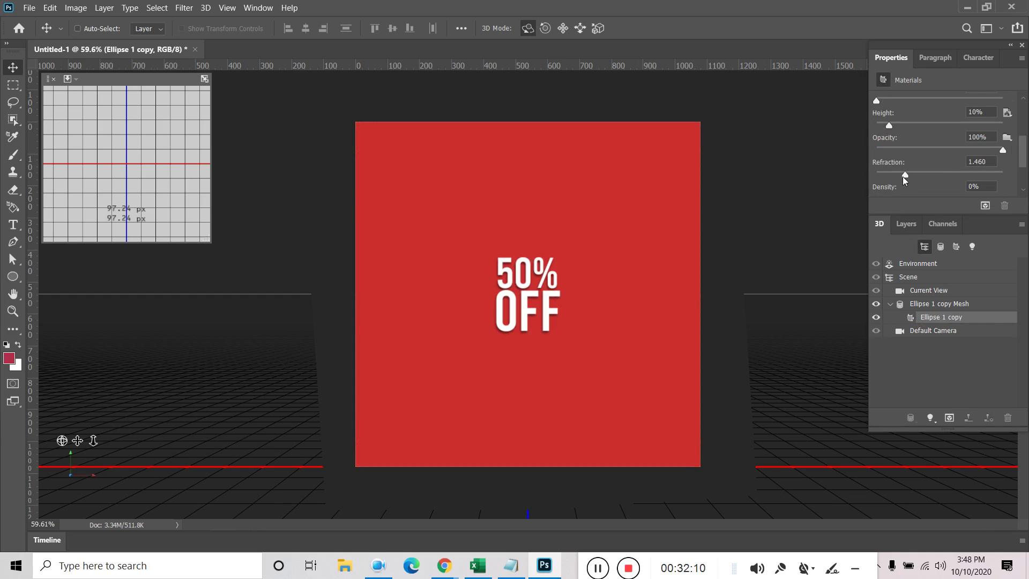
pyautogui.moveTo(904, 174); pyautogui.dragTo(895, 175)
pyautogui.moveTo(889, 126); pyautogui.dragTo(882, 127)
pyautogui.scroll(-3, 912, 155)
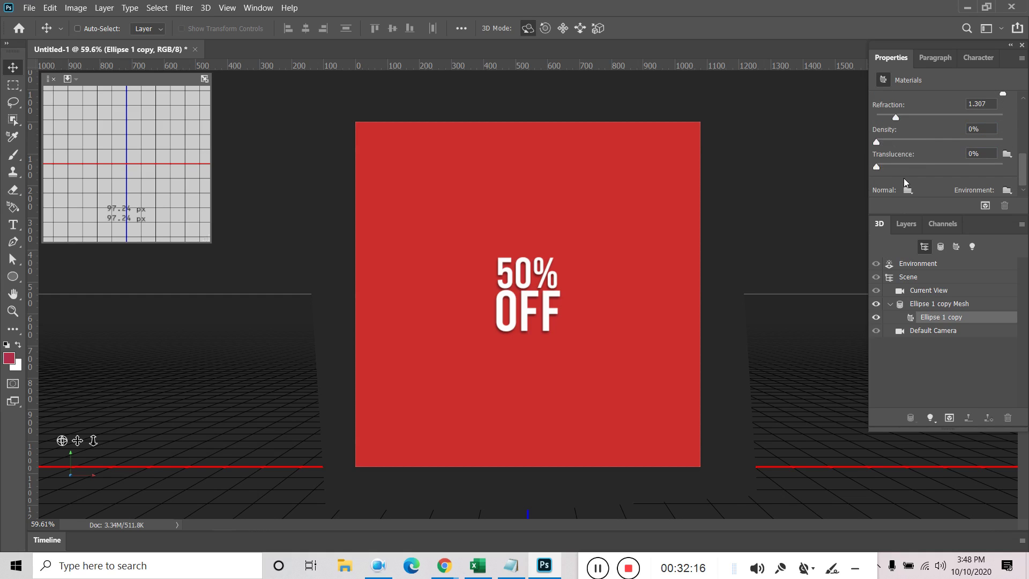
pyautogui.click(642, 197)
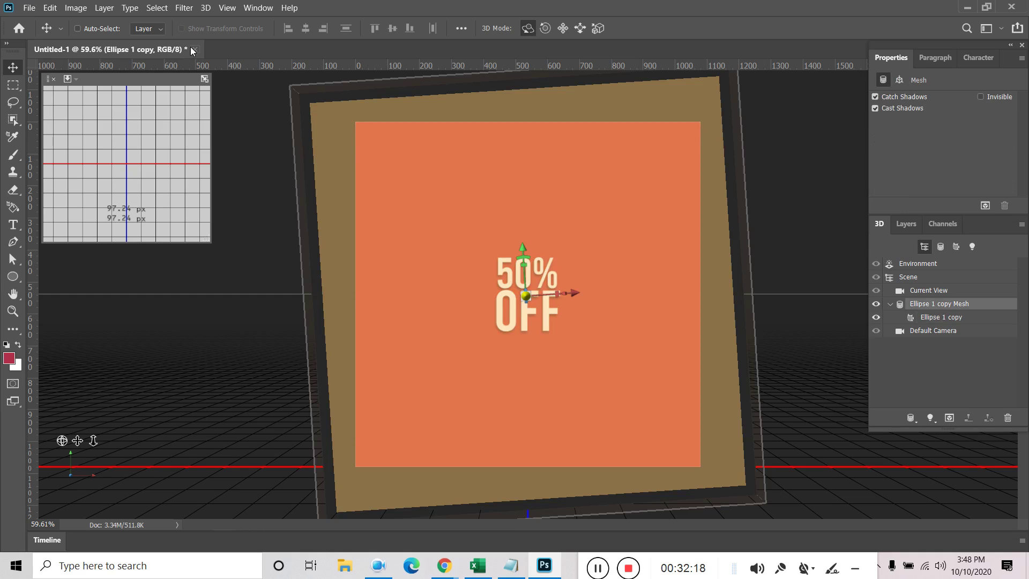
# Close Untitled-1 without saving and bring up the New Document dialog
pyautogui.click(194, 49)
pyautogui.click(539, 222)
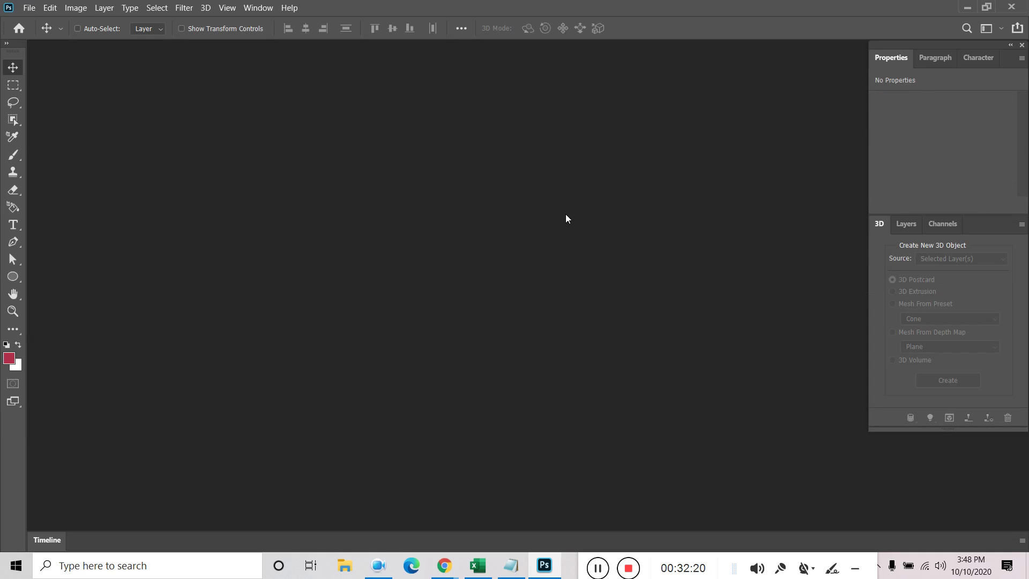
pyautogui.click(29, 8)
pyautogui.click(43, 20)
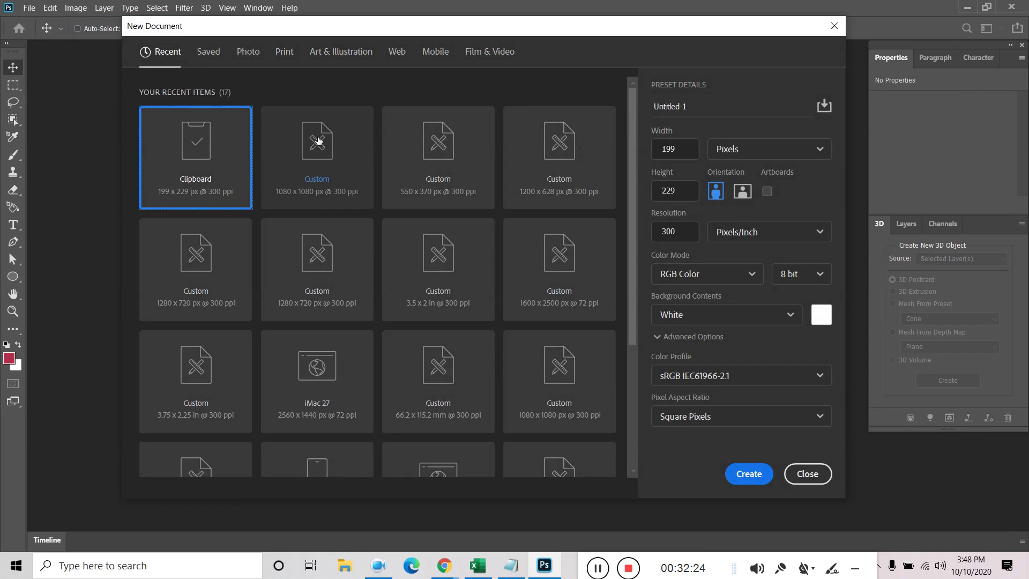
# Create a 1080 × 1080 px document from the Custom preset and draw a circle on it
pyautogui.click(318, 141)
pyautogui.click(749, 474)
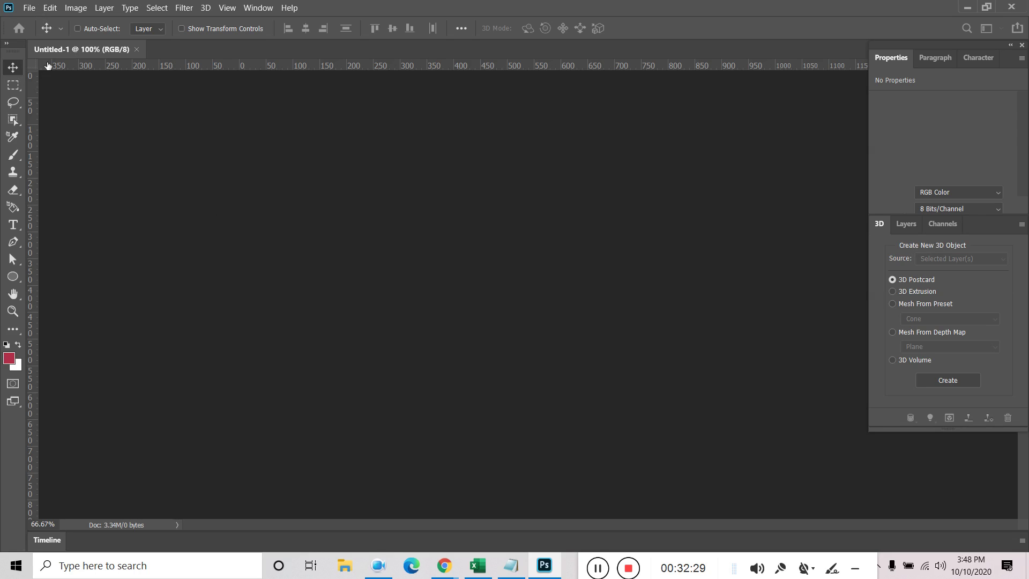
pyautogui.click(21, 277)
pyautogui.moveTo(482, 287); pyautogui.dragTo(586, 393)
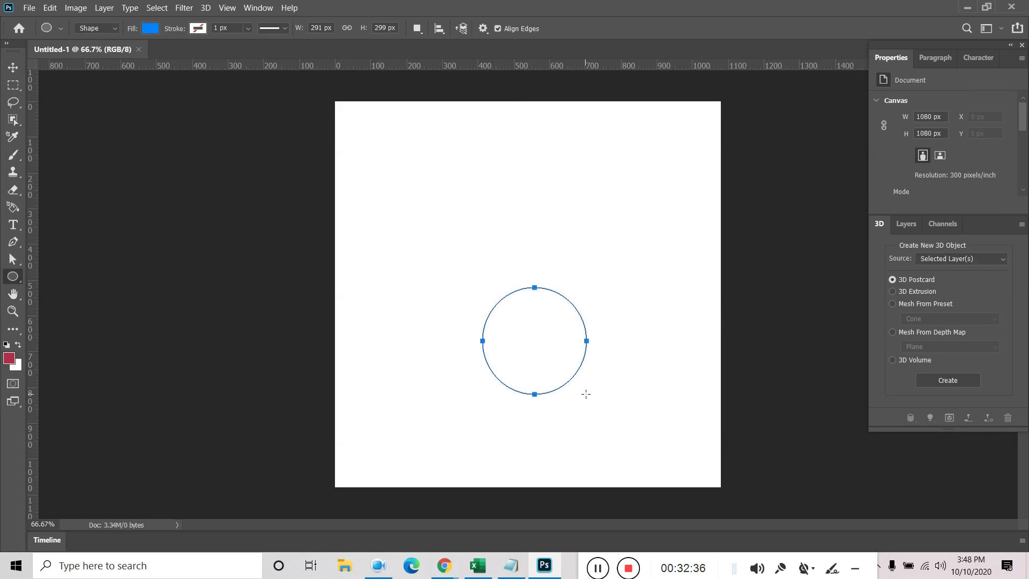
# Move the circle up, turn it into a 3D postcard, then delete that layer
pyautogui.click(13, 67)
pyautogui.moveTo(525, 341); pyautogui.dragTo(522, 286)
pyautogui.click(947, 380)
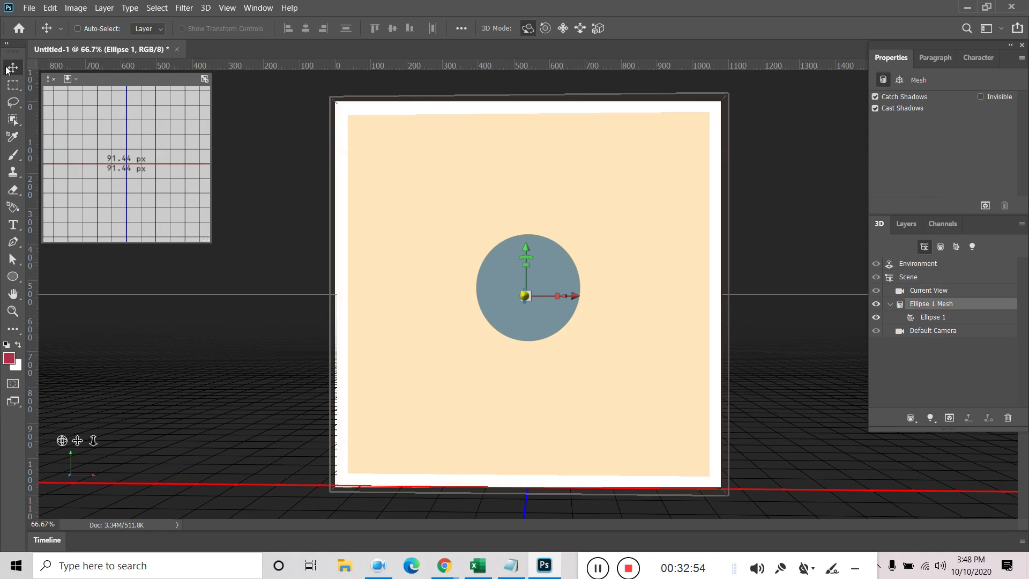
pyautogui.press('Delete')
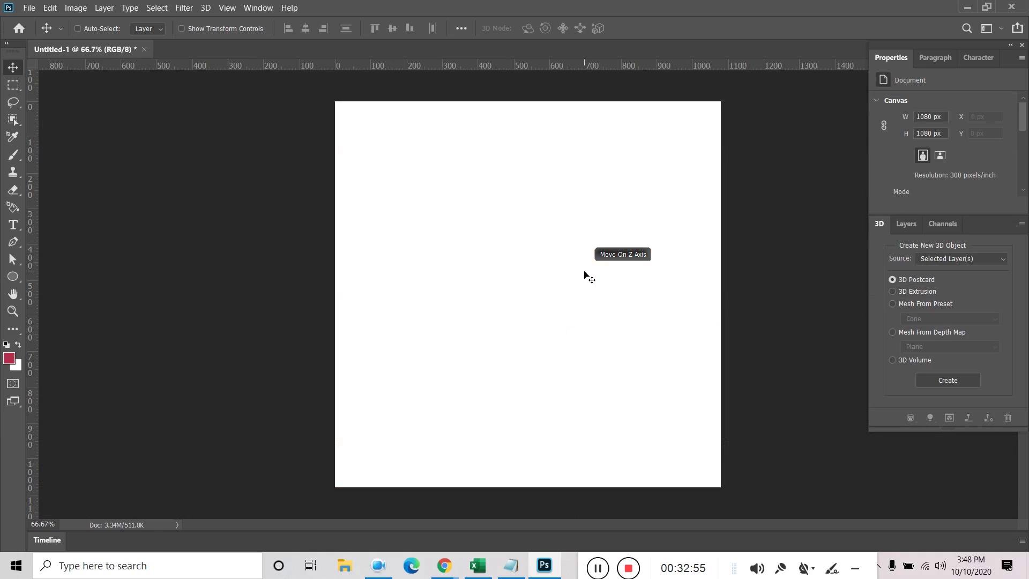
# Add a LOREM IPSUM text layer in the upper middle of the canvas
pyautogui.click(906, 223)
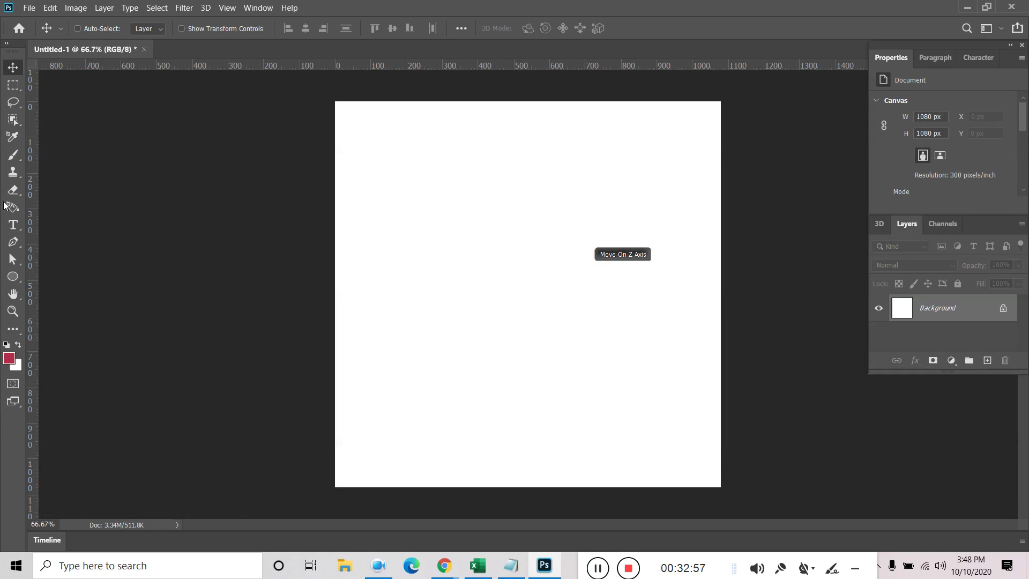
pyautogui.click(13, 224)
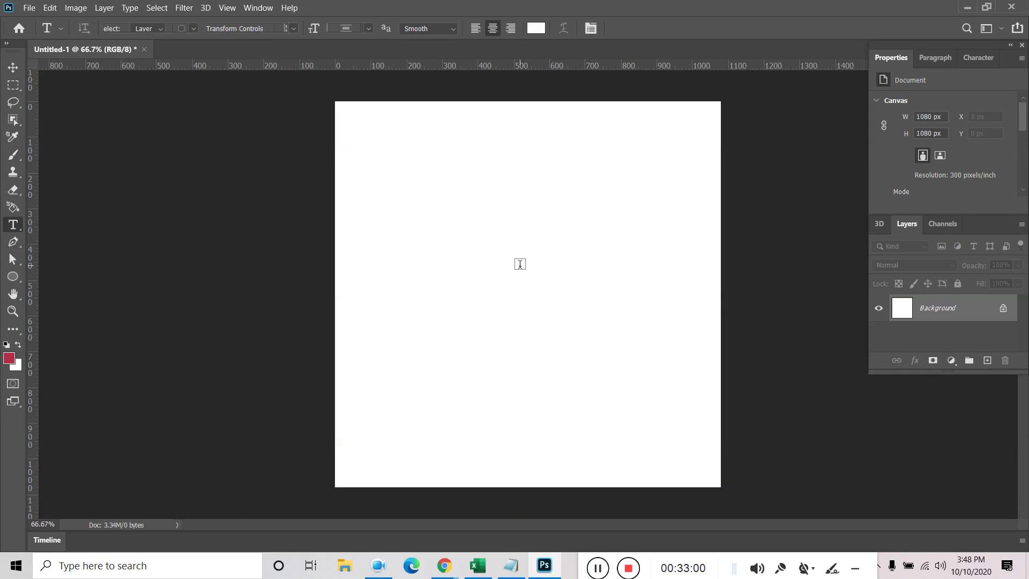
pyautogui.click(520, 263)
pyautogui.click(13, 67)
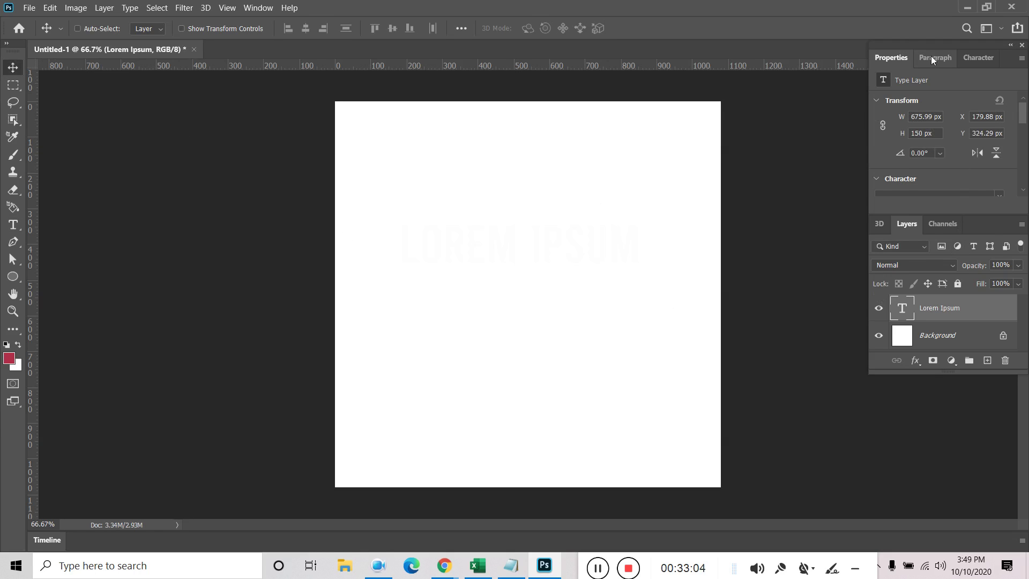
# Colour the LOREM IPSUM text dark red (#802121) in the Character panel
pyautogui.click(983, 58)
pyautogui.click(1000, 142)
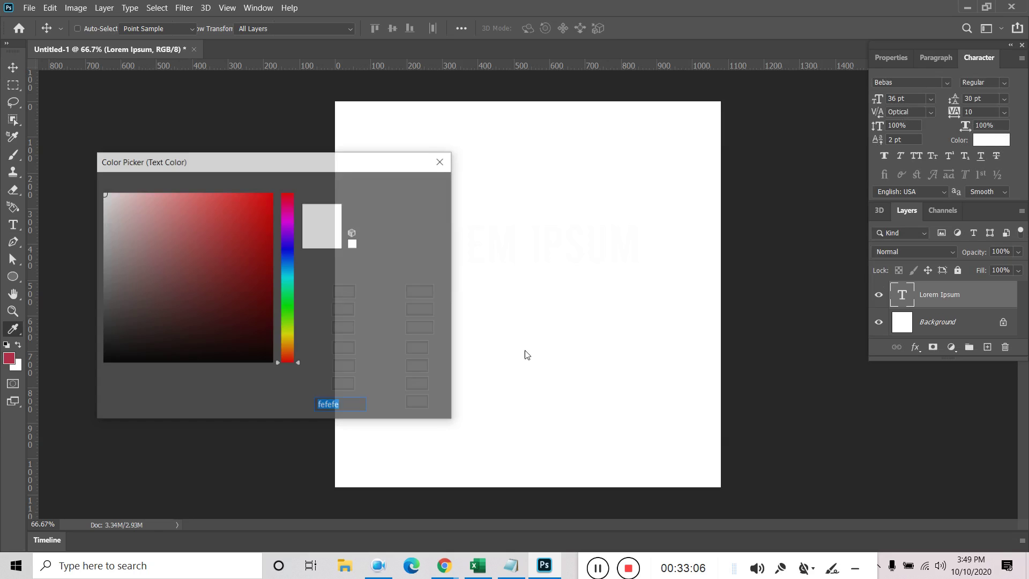
pyautogui.click(153, 241)
pyautogui.click(229, 278)
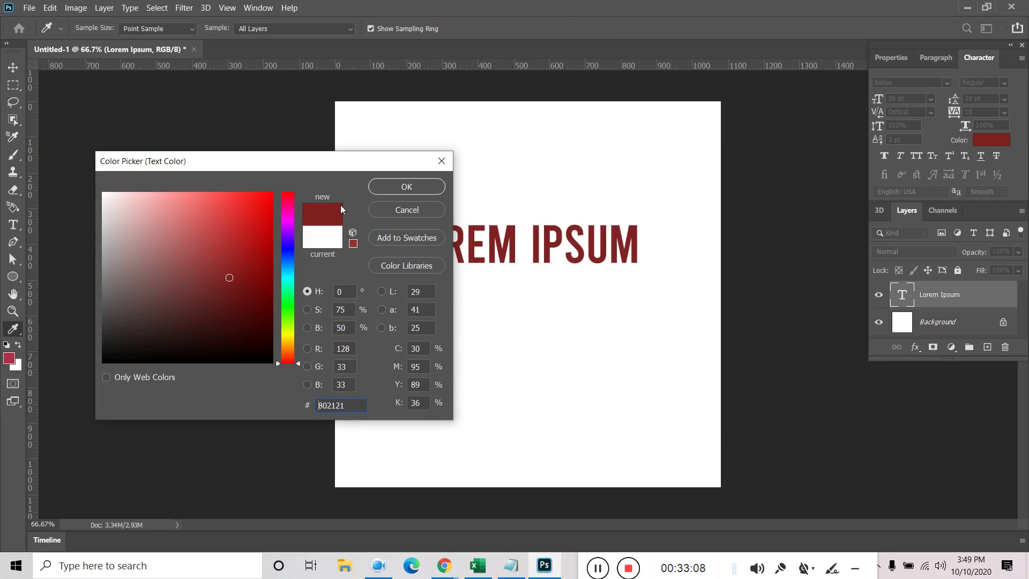
pyautogui.click(377, 187)
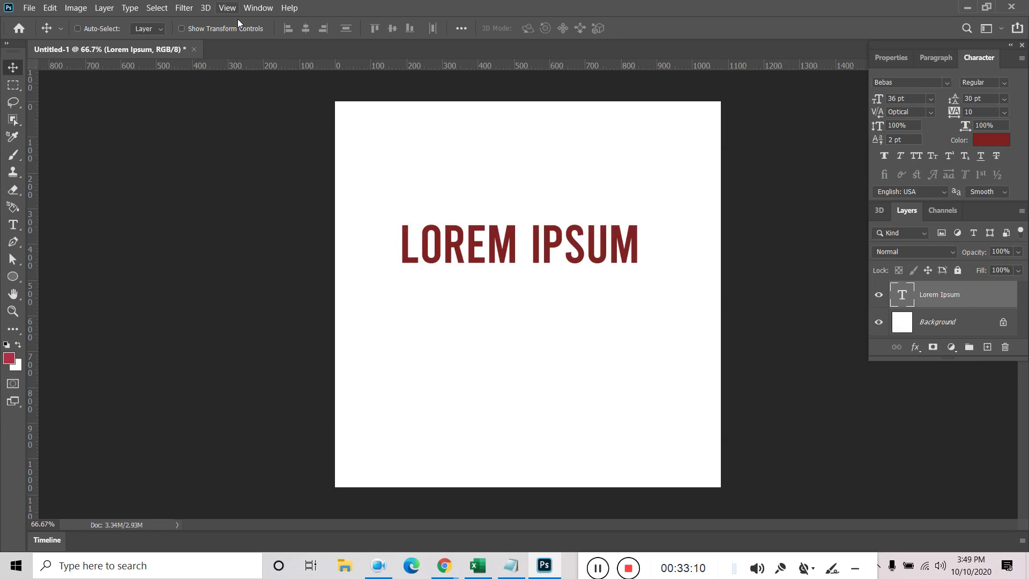
pyautogui.click(206, 8)
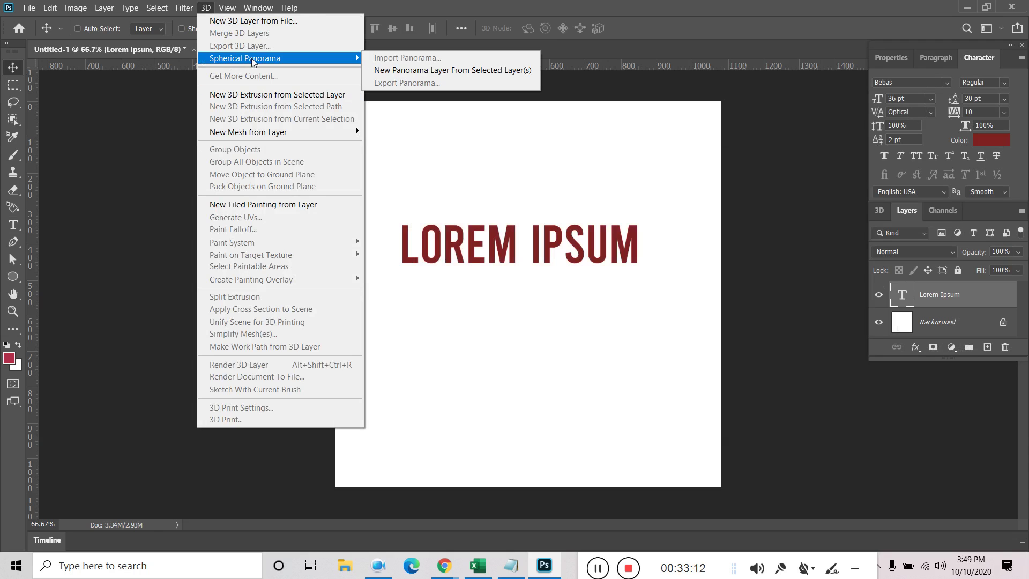
# Extrude the LOREM IPSUM text into 3D and angle it away toward the right
pyautogui.click(248, 96)
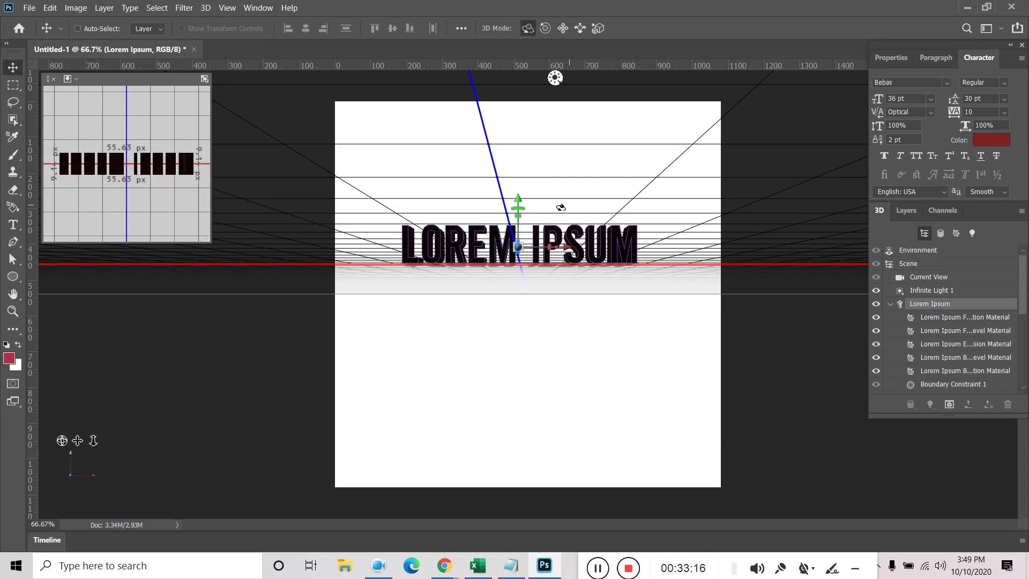
pyautogui.moveTo(545, 168); pyautogui.dragTo(627, 170)
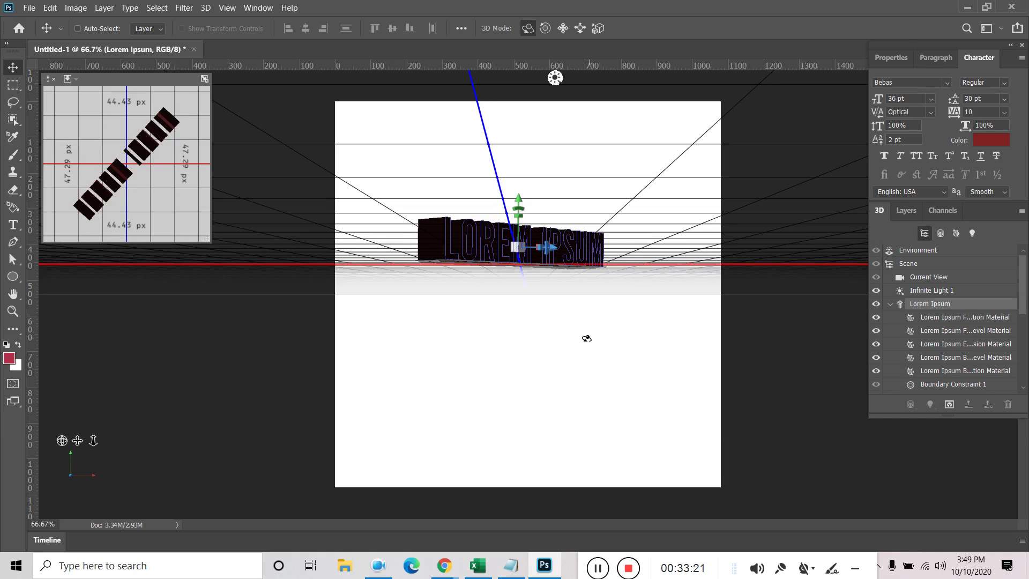
pyautogui.moveTo(570, 310)
pyautogui.mouseDown()
pyautogui.moveTo(558, 344)
pyautogui.moveTo(558, 306)
pyautogui.mouseUp()
pyautogui.moveTo(528, 200); pyautogui.dragTo(538, 179)
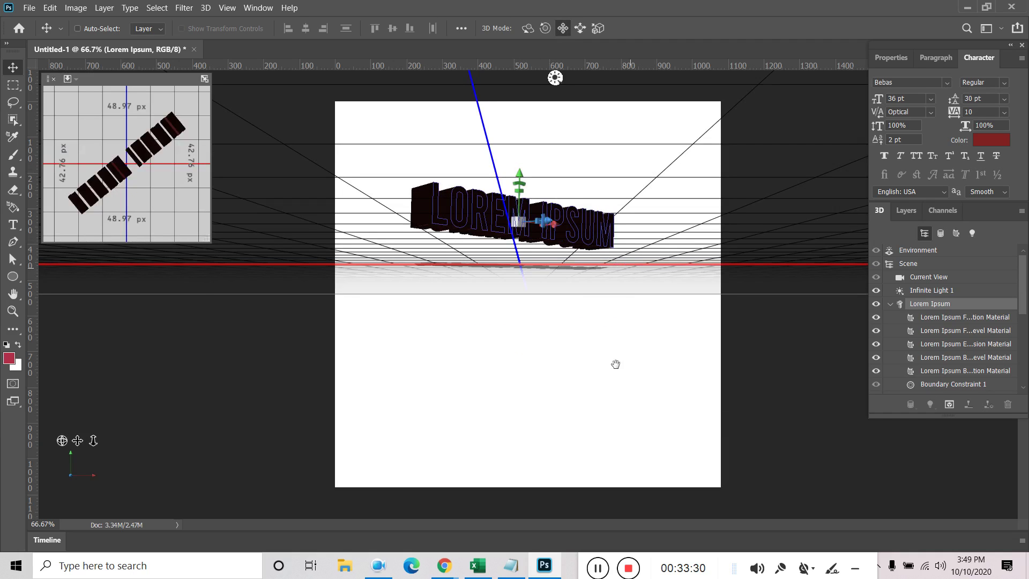
pyautogui.moveTo(600, 163)
pyautogui.mouseDown()
pyautogui.moveTo(613, 200)
pyautogui.moveTo(613, 161)
pyautogui.moveTo(591, 161)
pyautogui.mouseUp()
pyautogui.click(580, 28)
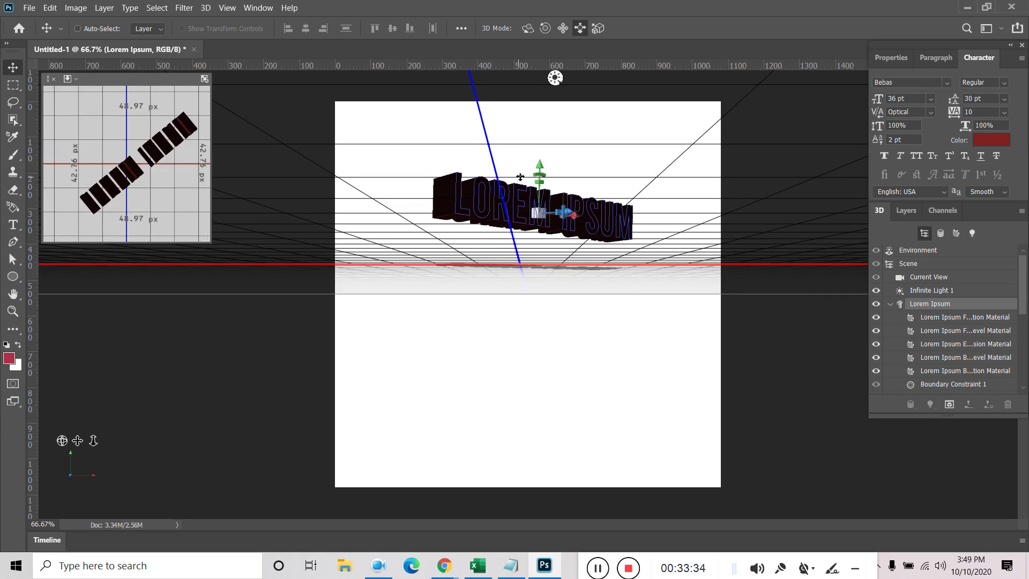
pyautogui.moveTo(537, 167); pyautogui.dragTo(440, 193)
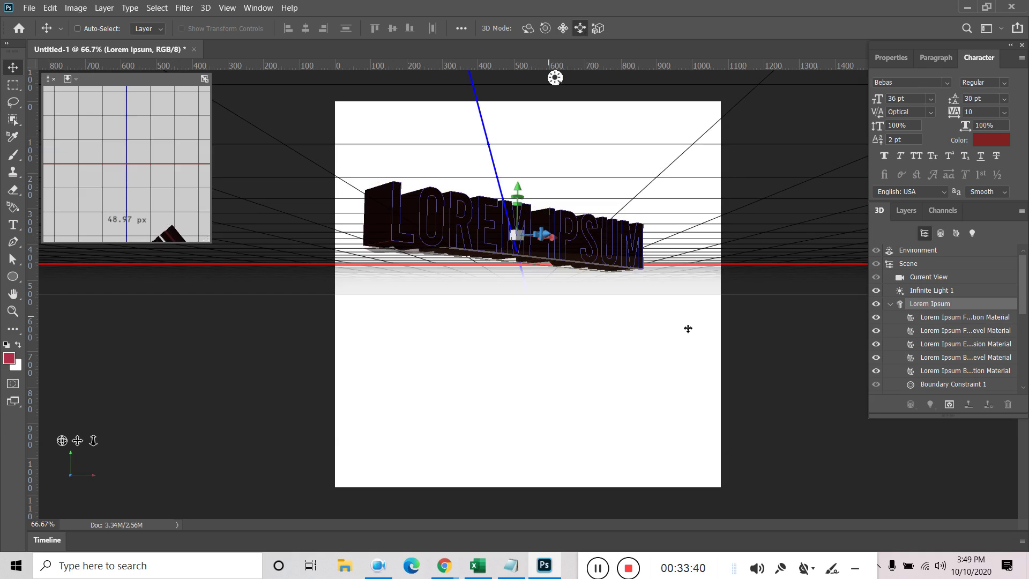
pyautogui.click(824, 303)
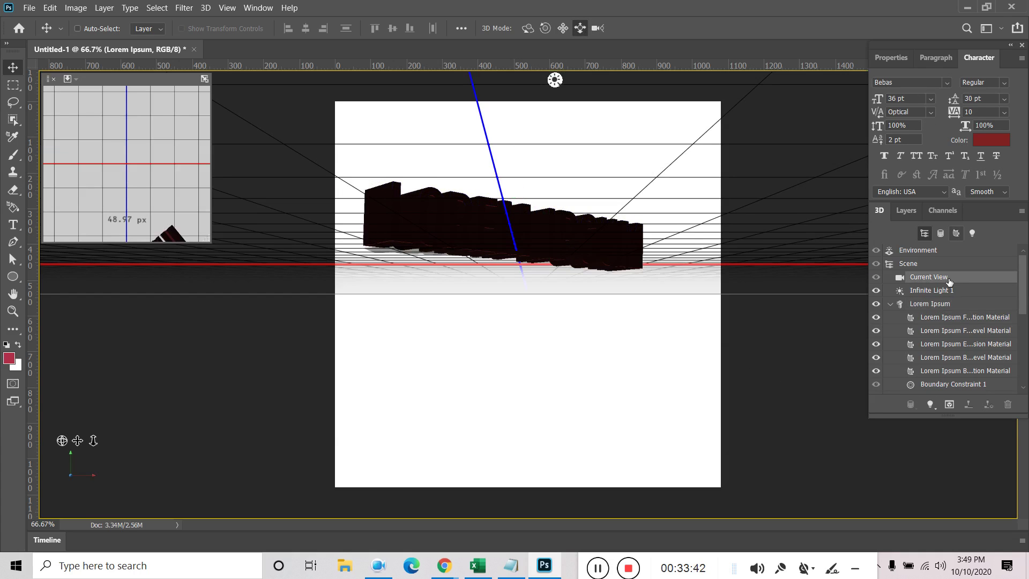
# Try pink and dark grey text colours, then cancel to keep the original colour
pyautogui.click(907, 210)
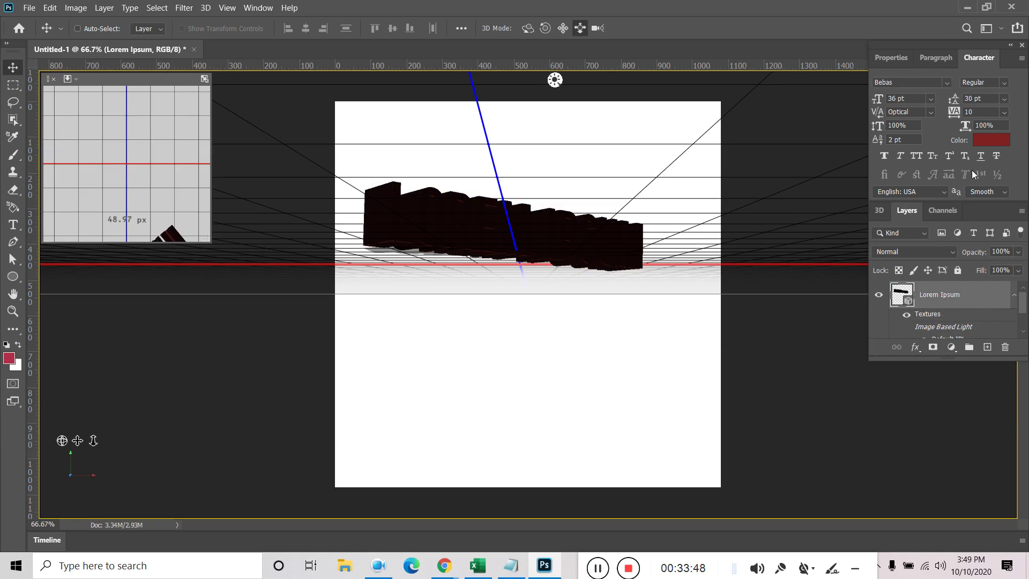
pyautogui.click(991, 140)
pyautogui.moveTo(162, 277); pyautogui.dragTo(142, 192)
pyautogui.moveTo(199, 215); pyautogui.dragTo(126, 322)
pyautogui.click(406, 212)
pyautogui.rightClick(965, 295)
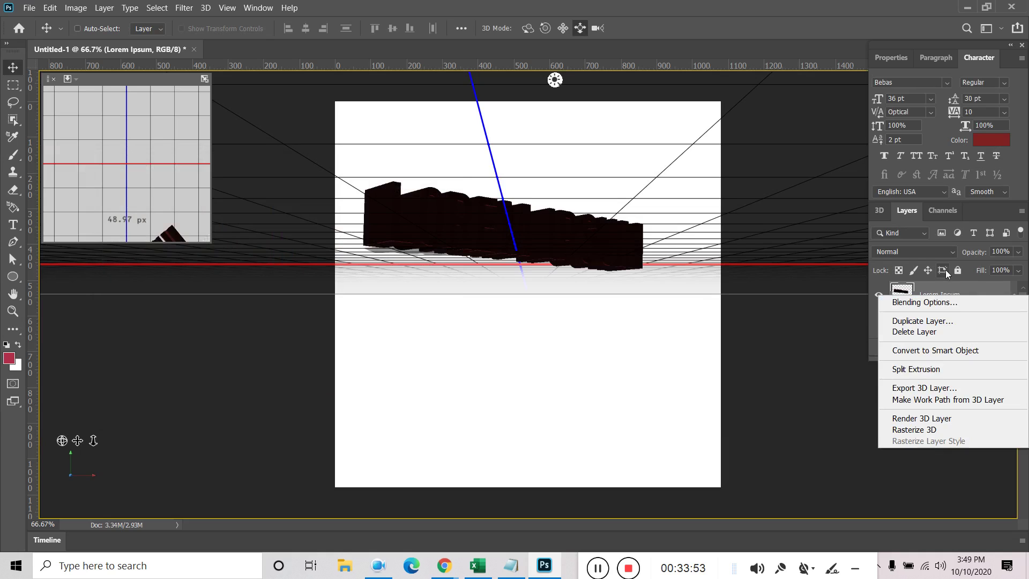
# Add a 40 px Stroke layer style to the 3D LOREM IPSUM layer
pyautogui.click(943, 302)
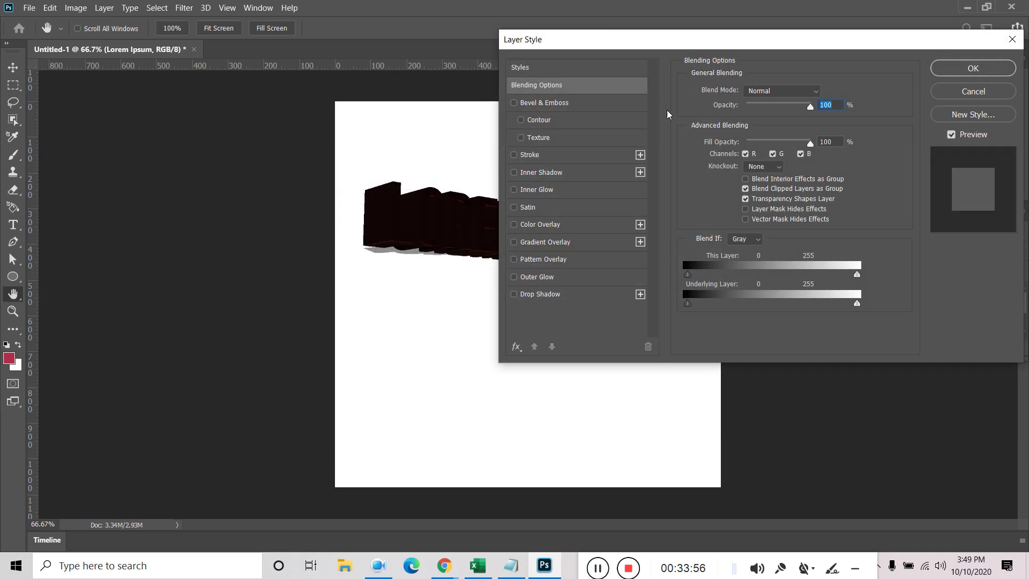
pyautogui.click(552, 157)
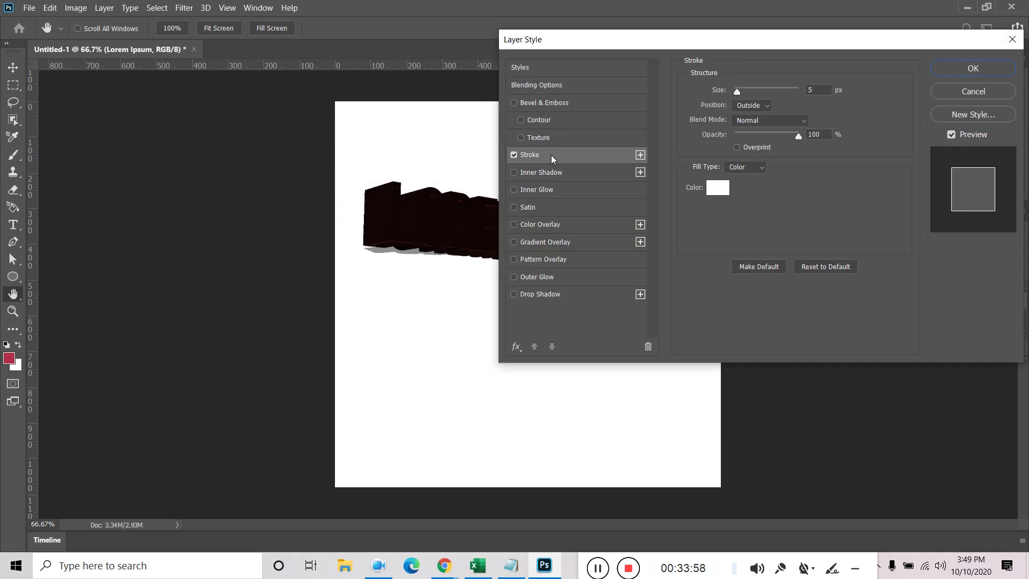
pyautogui.moveTo(738, 91)
pyautogui.mouseDown()
pyautogui.moveTo(761, 90)
pyautogui.moveTo(748, 92)
pyautogui.mouseUp()
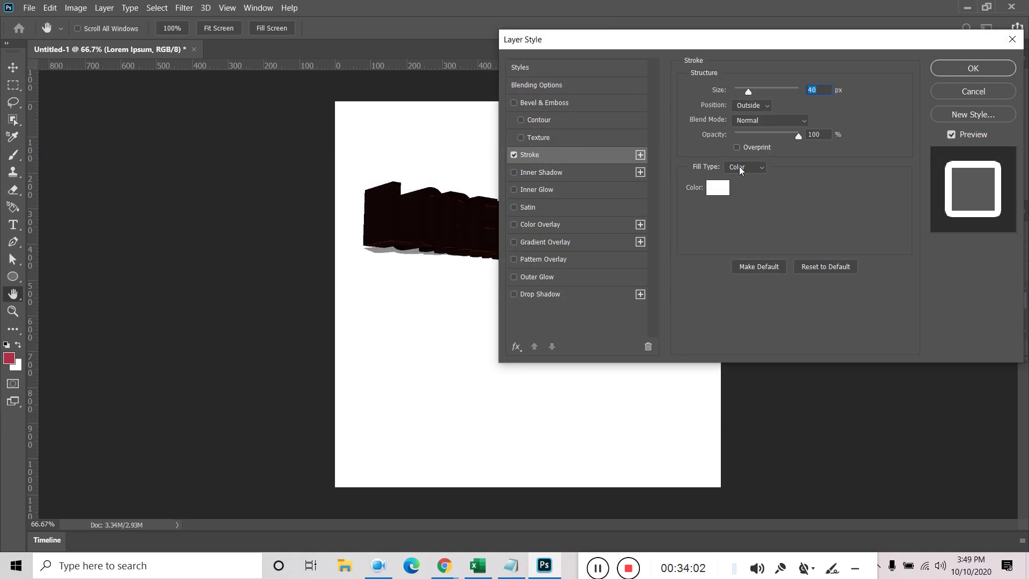
pyautogui.click(973, 68)
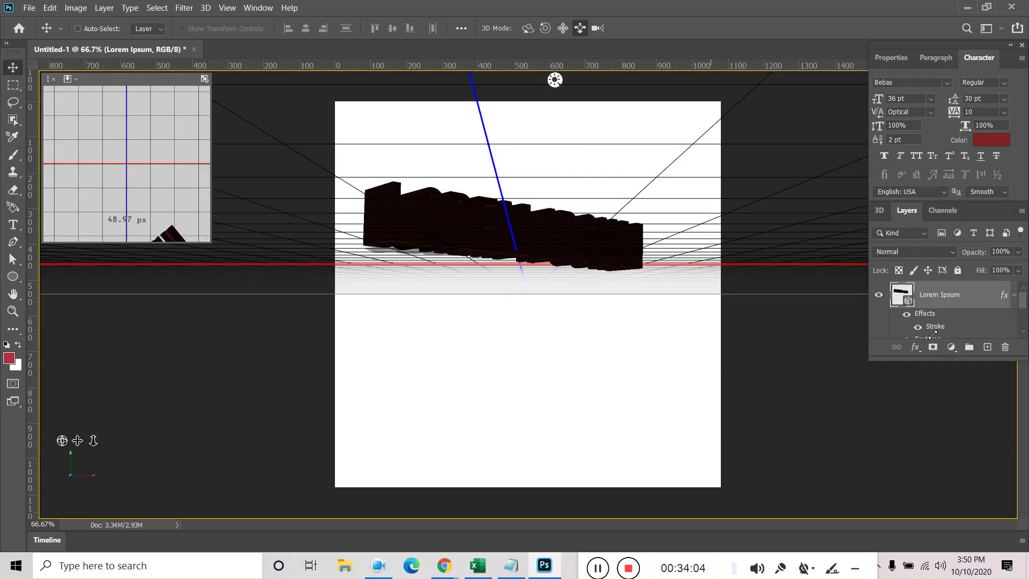
# Hide the layer's Textures and convert the 3D text to a smart object
pyautogui.scroll(-5, 928, 318)
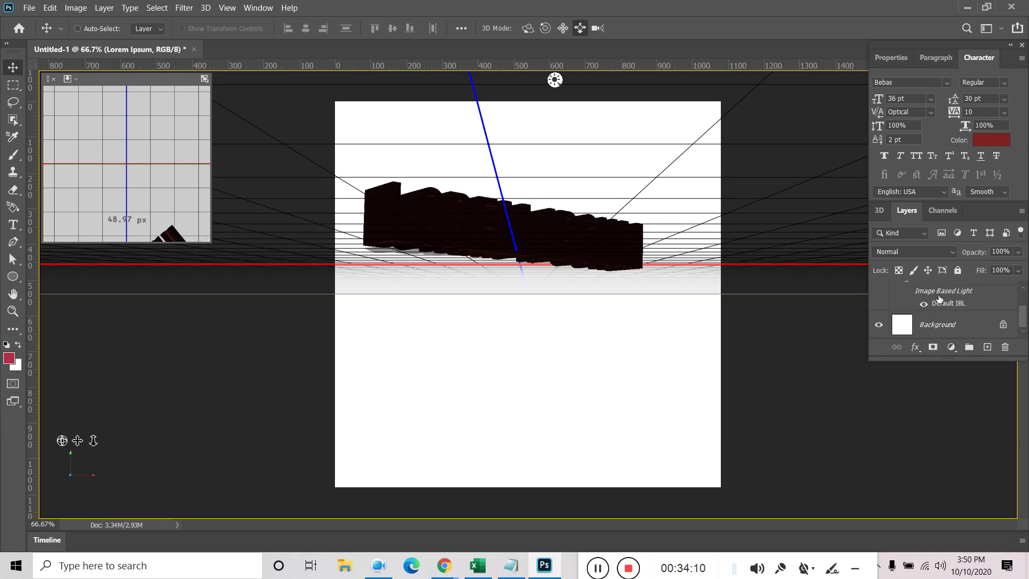
pyautogui.scroll(5, 937, 311)
pyautogui.moveTo(937, 317); pyautogui.dragTo(1003, 352)
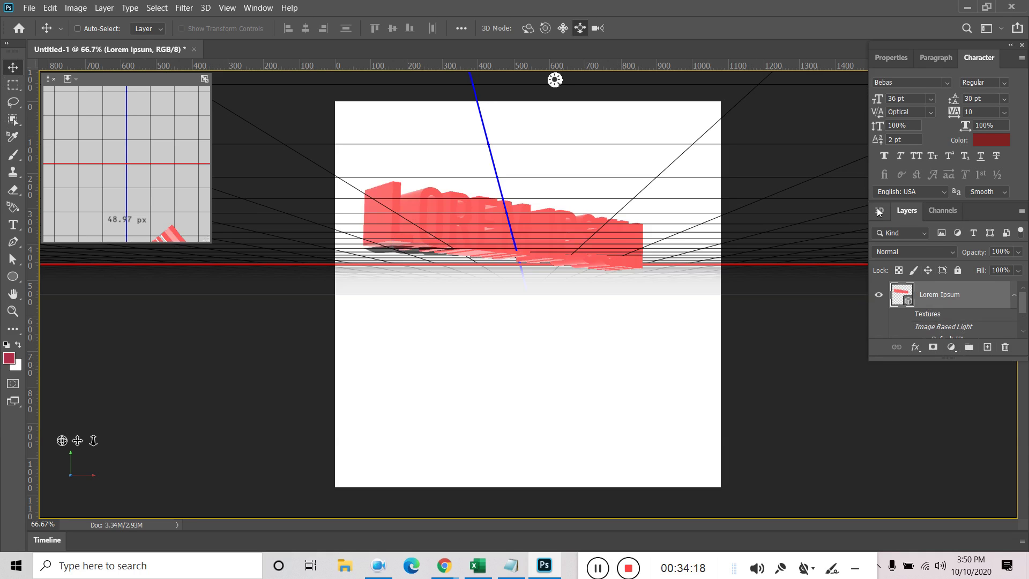
pyautogui.click(914, 210)
pyautogui.rightClick(941, 298)
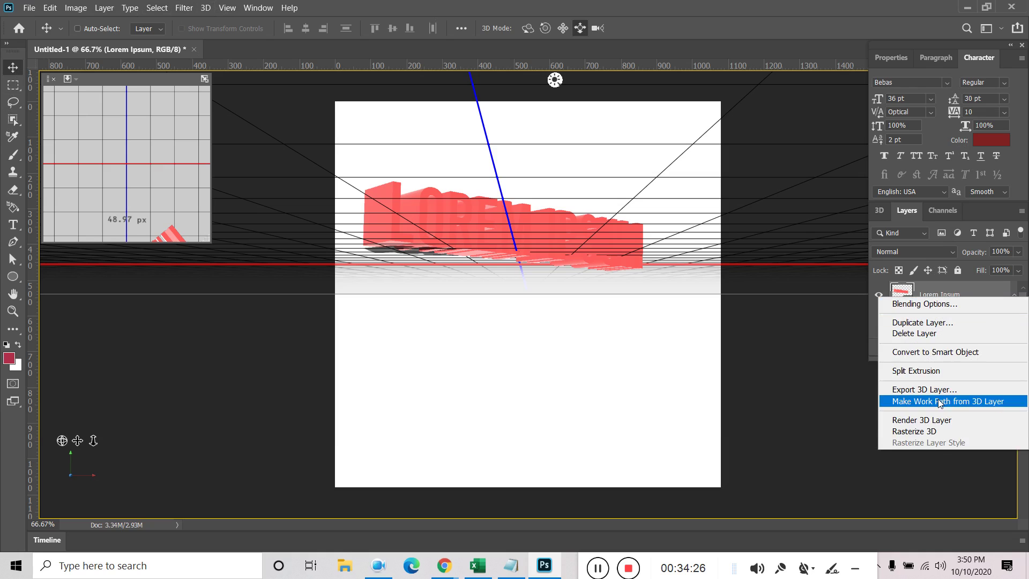
pyautogui.click(943, 352)
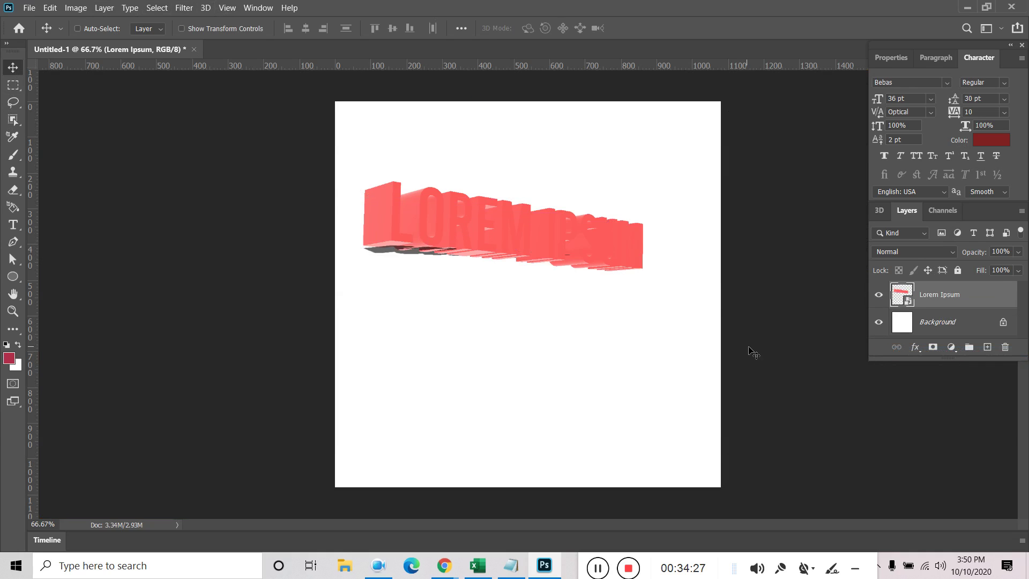
# Reposition the 3D LOREM IPSUM title on the canvas
pyautogui.moveTo(582, 236); pyautogui.dragTo(585, 290)
pyautogui.moveTo(508, 285); pyautogui.dragTo(590, 278)
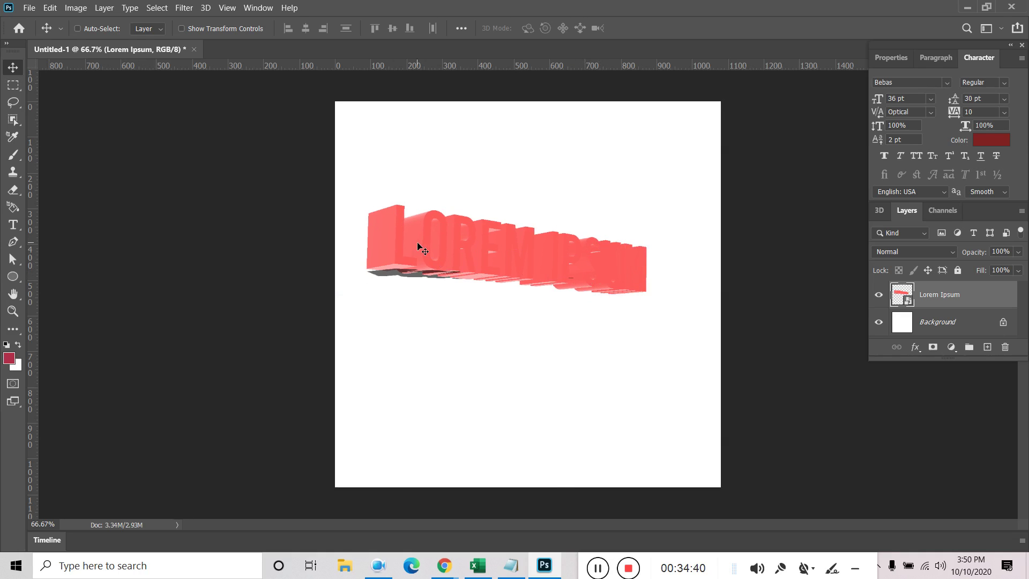
pyautogui.moveTo(482, 280); pyautogui.dragTo(505, 256)
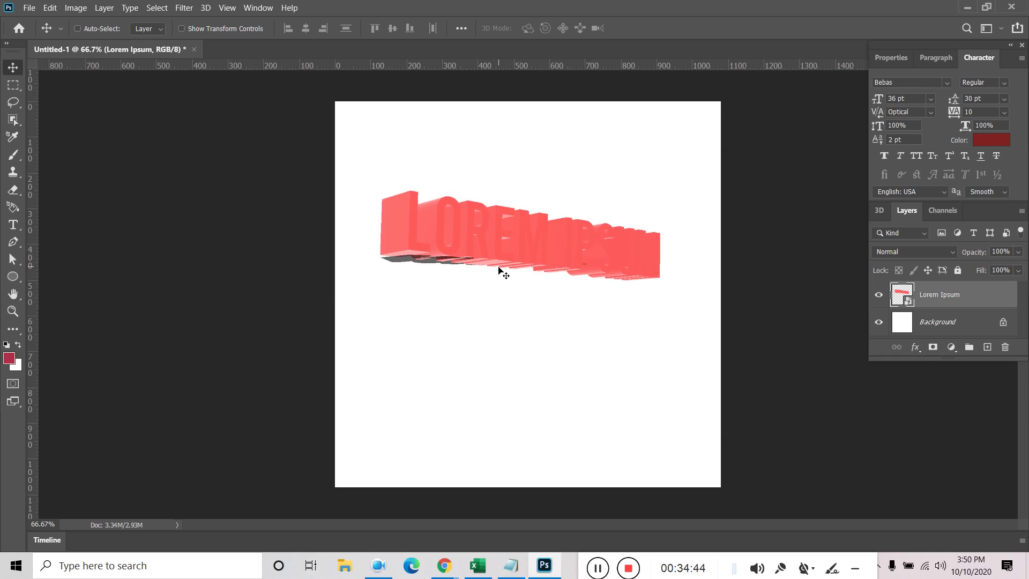
# Add a second LOREM IPSUM text line below the title and shift it right
pyautogui.click(13, 224)
pyautogui.click(441, 360)
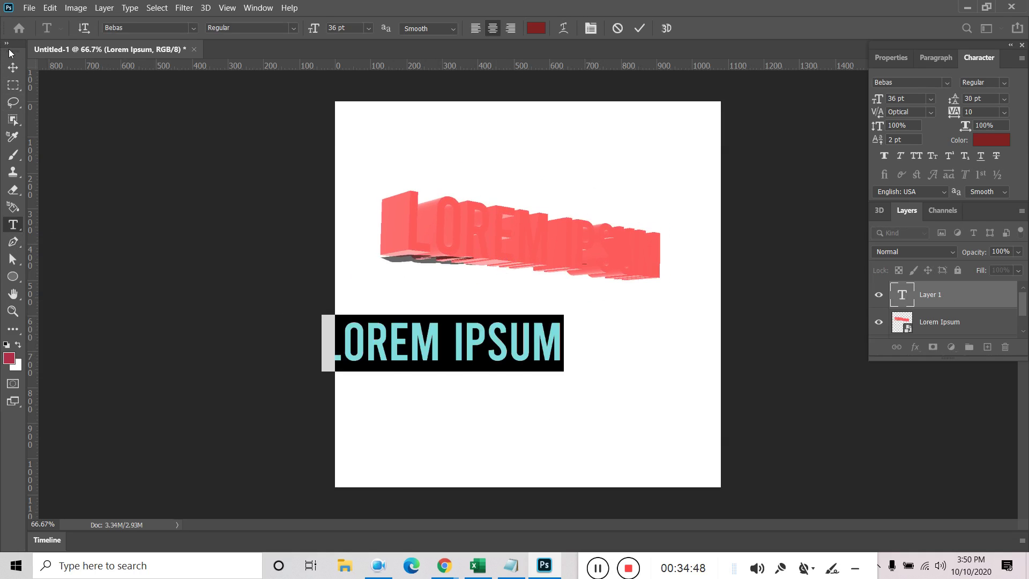
pyautogui.click(13, 67)
pyautogui.moveTo(499, 352); pyautogui.dragTo(577, 352)
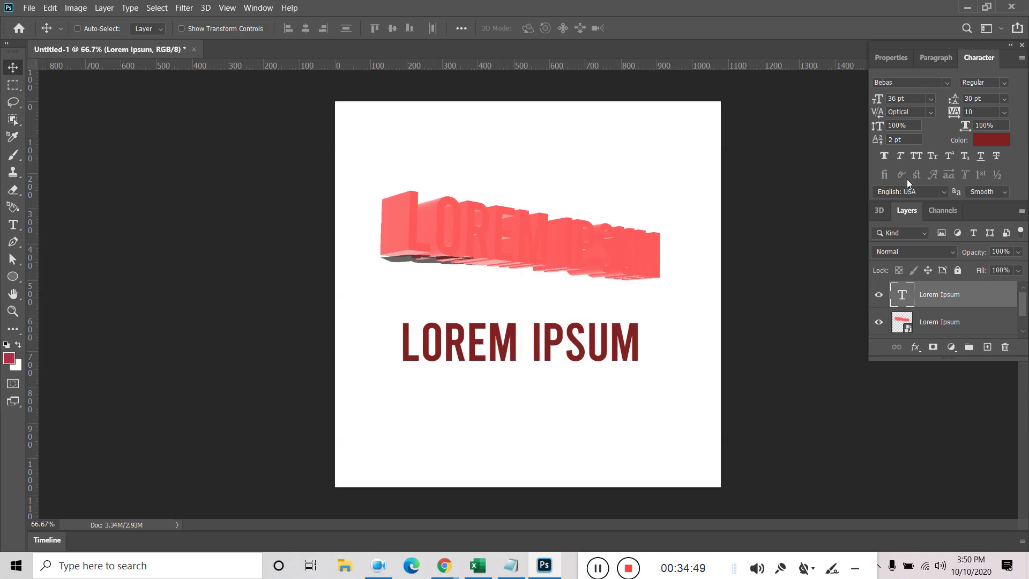
# Recolour the new text line a pale pinkish white, f0e6e6
pyautogui.click(990, 140)
pyautogui.moveTo(112, 226)
pyautogui.mouseDown()
pyautogui.moveTo(104, 202)
pyautogui.moveTo(157, 198)
pyautogui.mouseUp()
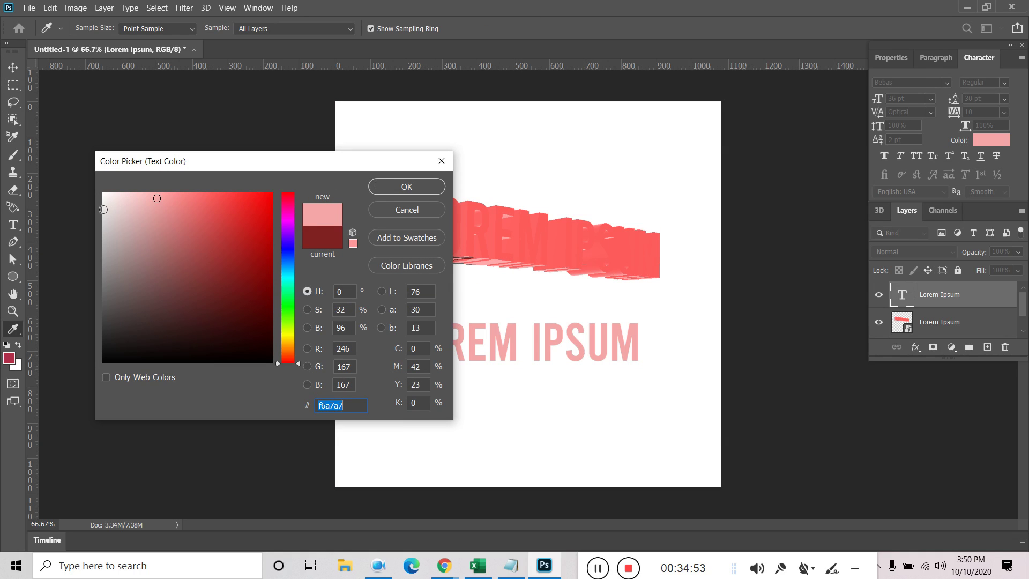
pyautogui.click(114, 205)
pyautogui.click(382, 188)
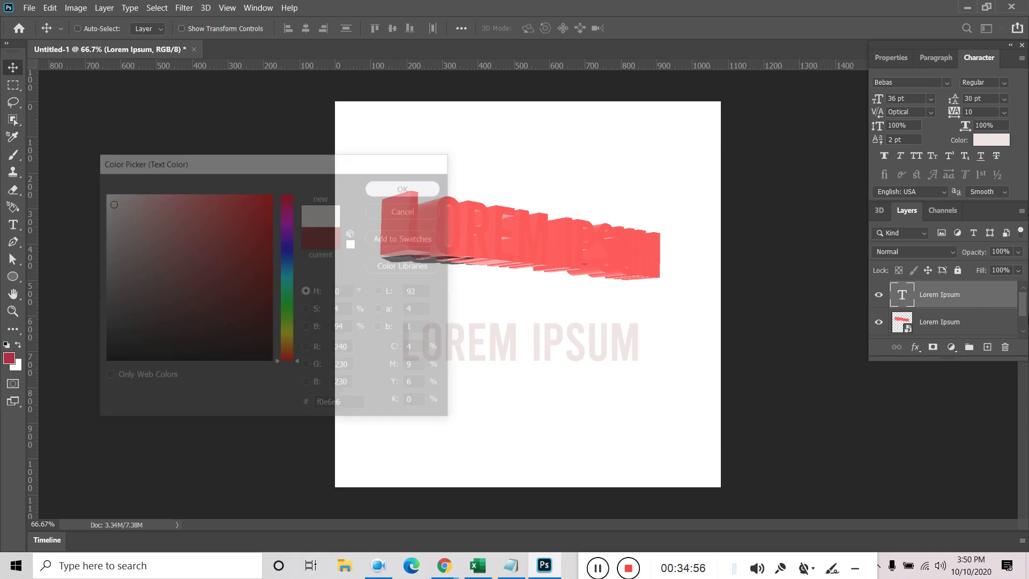
pyautogui.click(205, 7)
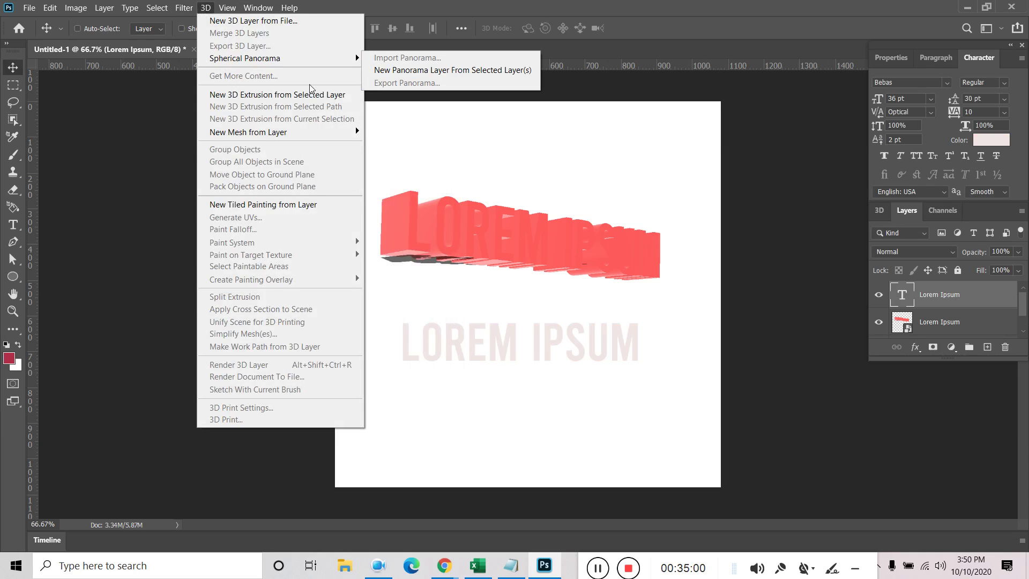
# Extrude the pale LOREM IPSUM line into 3D, then move, tilt and angle it
pyautogui.click(293, 94)
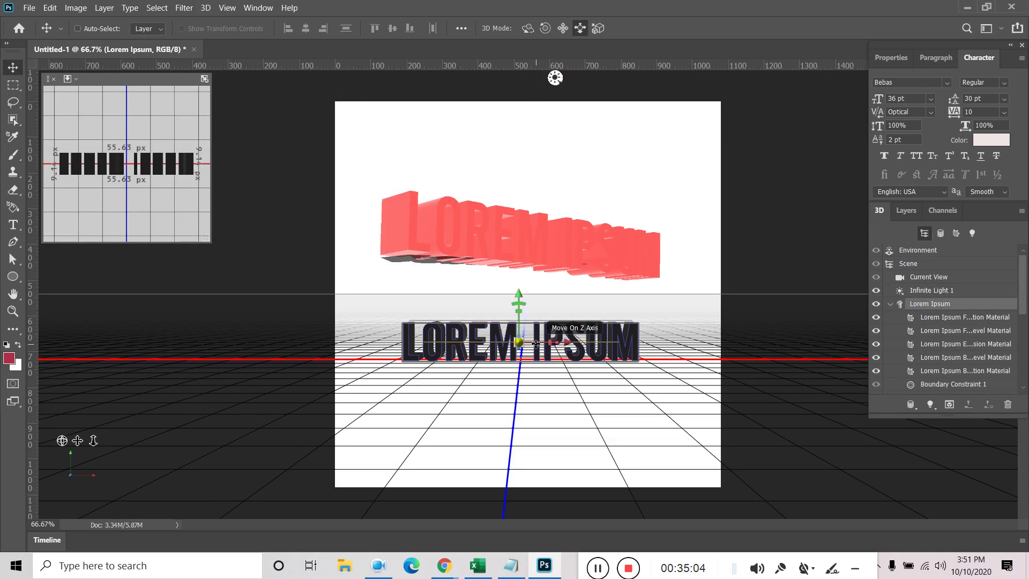
pyautogui.moveTo(536, 344); pyautogui.dragTo(542, 363)
pyautogui.moveTo(446, 344); pyautogui.dragTo(478, 349)
pyautogui.click(528, 28)
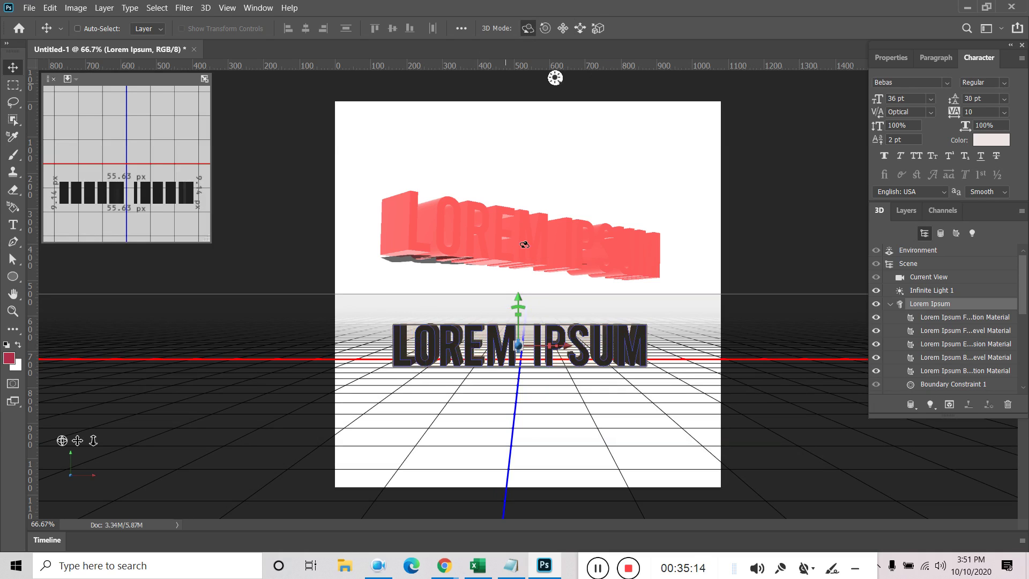
pyautogui.moveTo(492, 354); pyautogui.dragTo(511, 377)
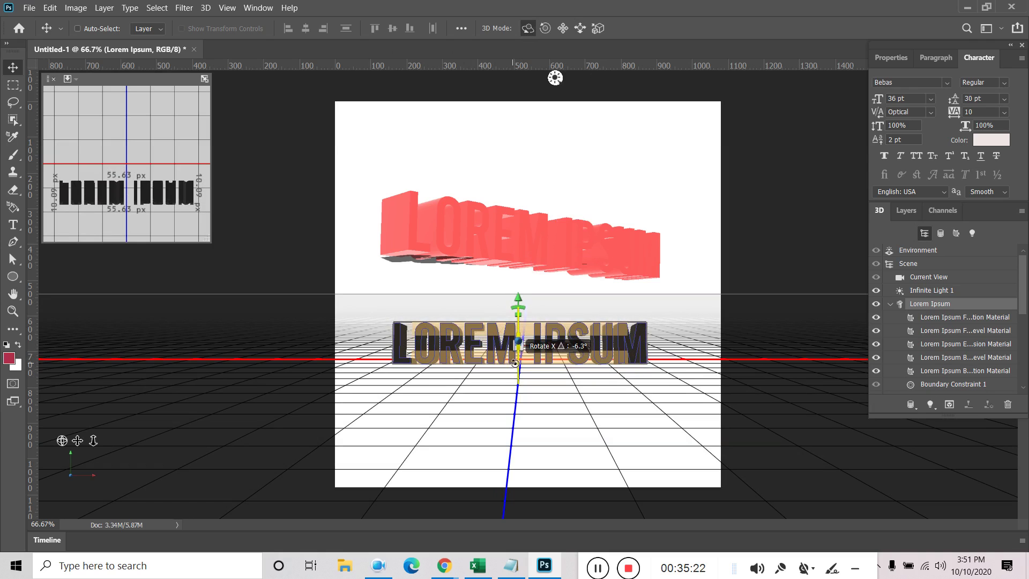
pyautogui.moveTo(511, 362); pyautogui.dragTo(511, 362)
pyautogui.moveTo(392, 347); pyautogui.dragTo(439, 359)
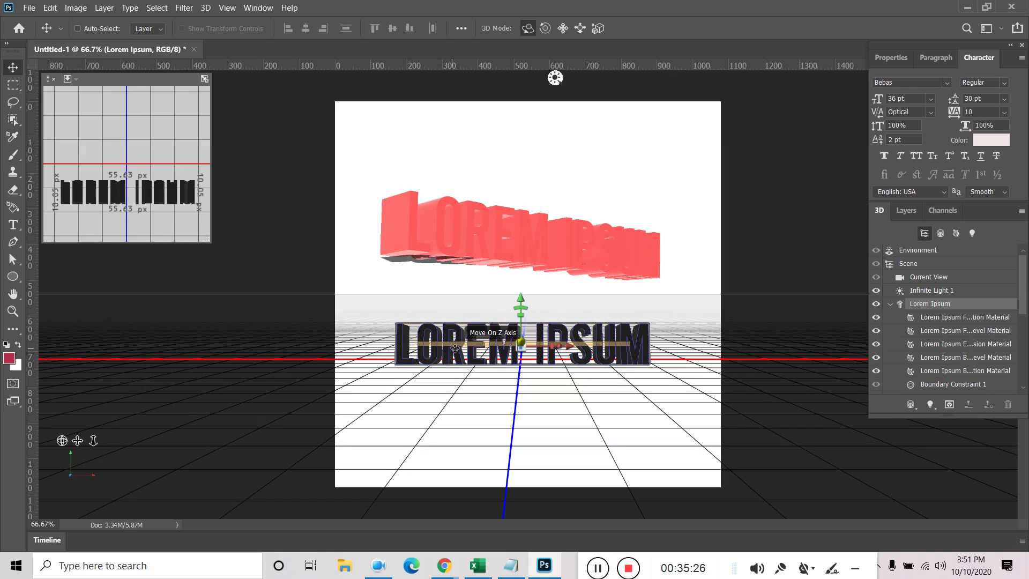
pyautogui.moveTo(657, 348); pyautogui.dragTo(569, 368)
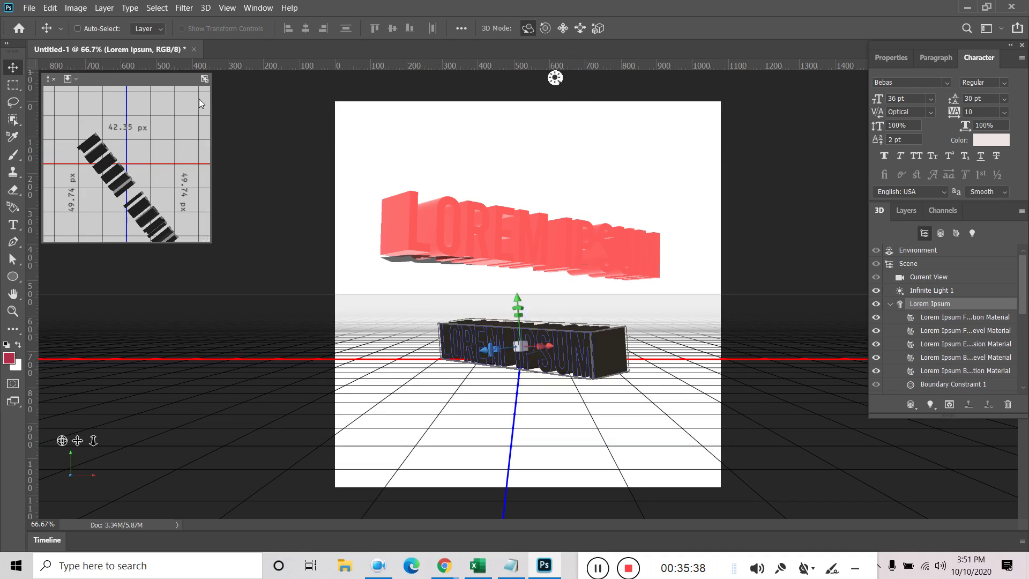
# Turn the 3D text layer's textures back on
pyautogui.click(906, 210)
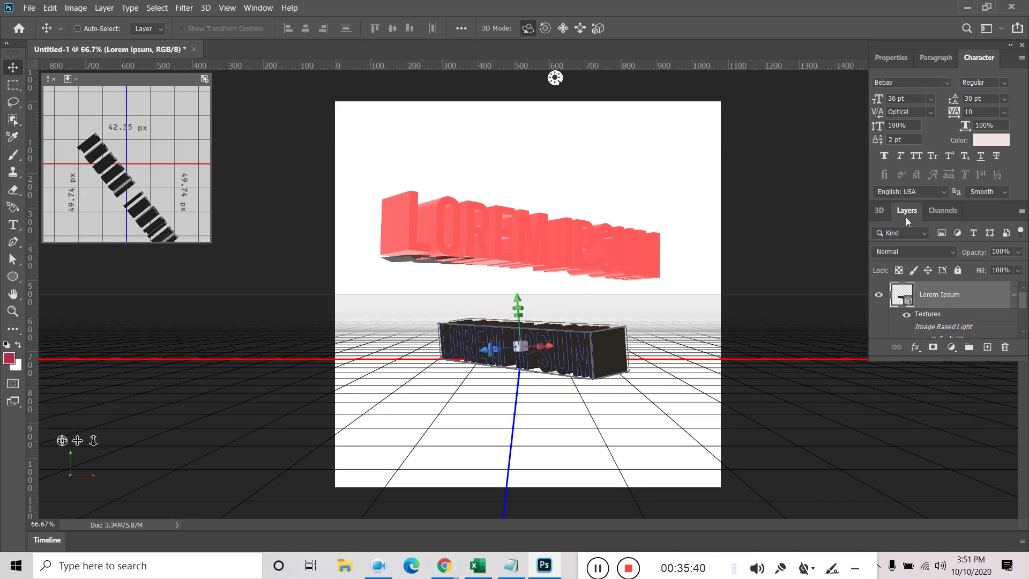
pyautogui.rightClick(941, 301)
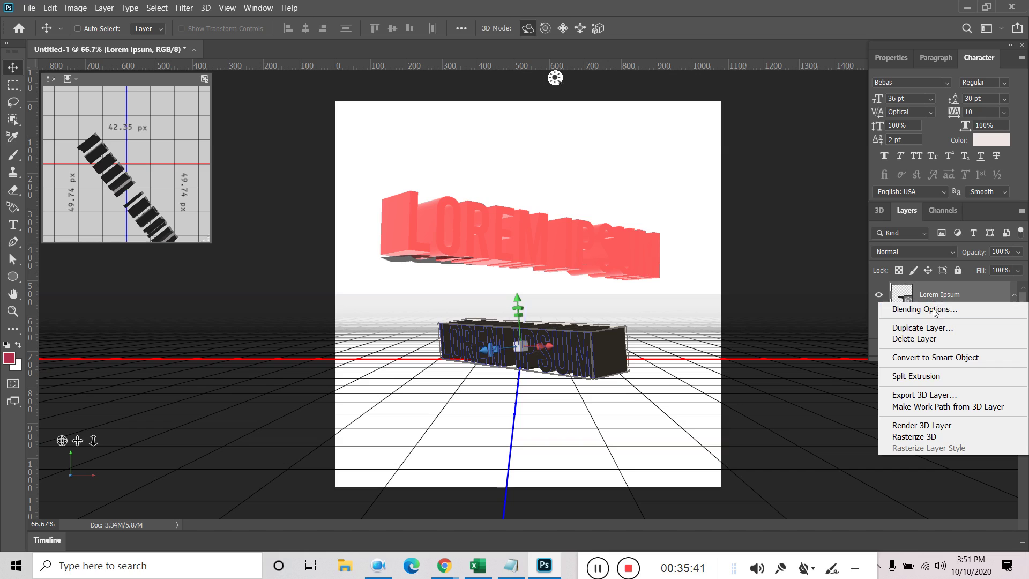
pyautogui.click(896, 56)
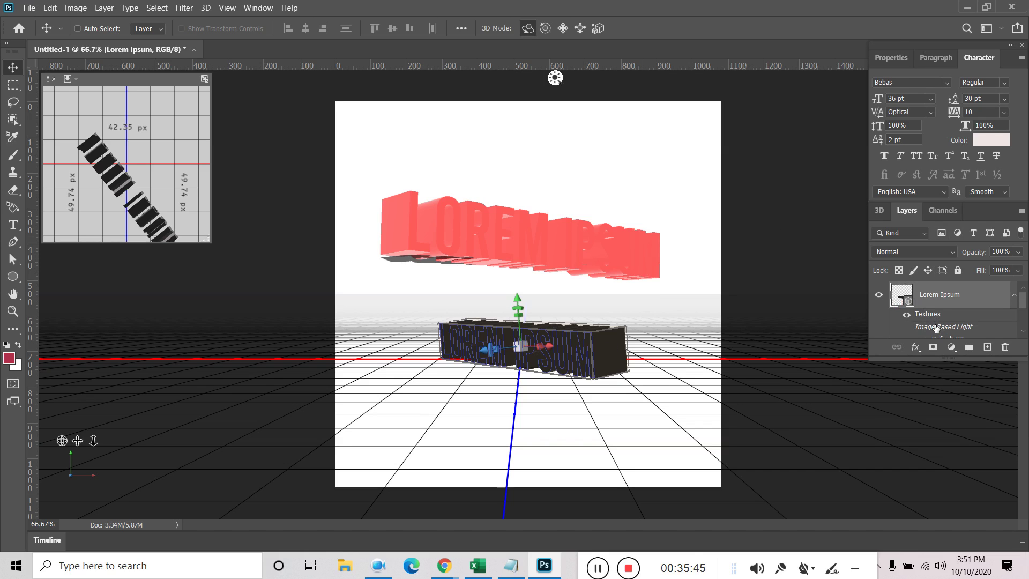
pyautogui.click(906, 315)
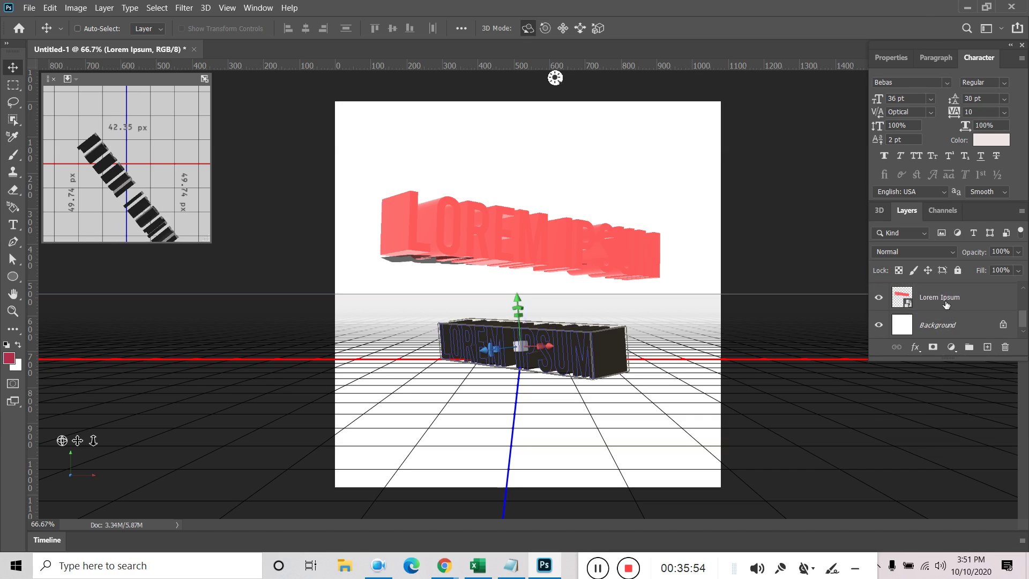
# Try several mesh Shape Presets, settling on the upper-right preset
pyautogui.click(885, 59)
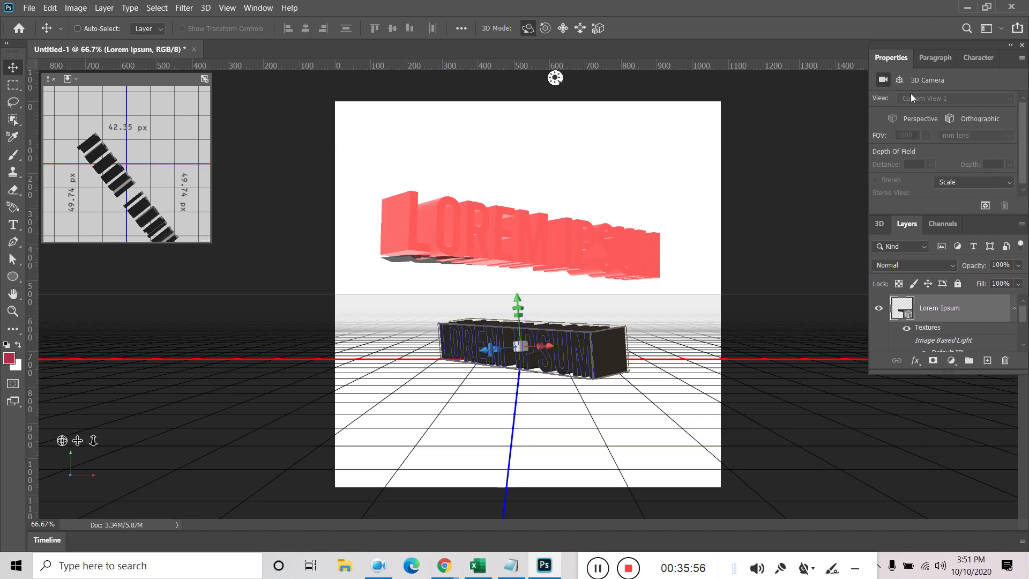
pyautogui.click(907, 155)
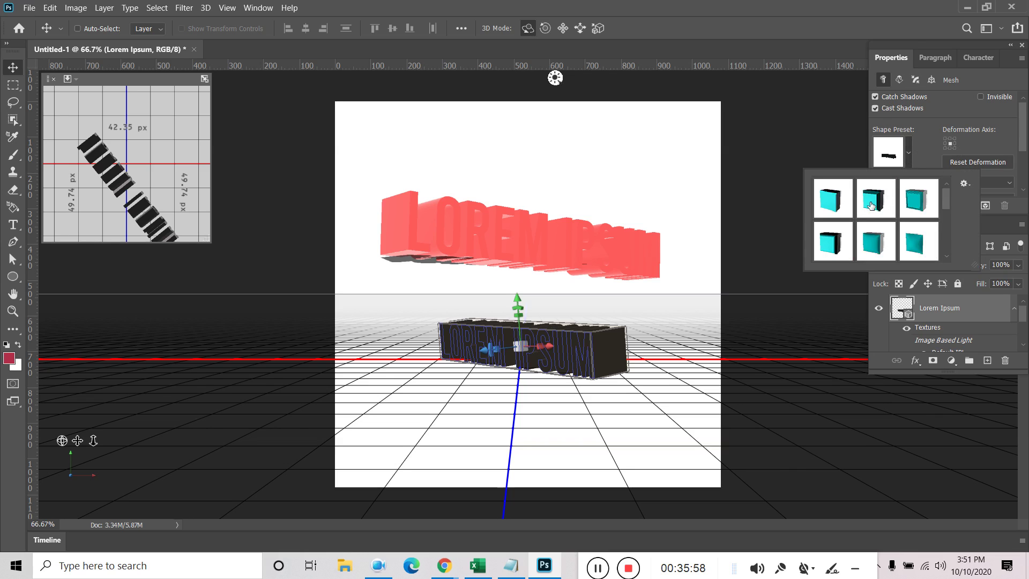
pyautogui.click(839, 206)
pyautogui.click(829, 243)
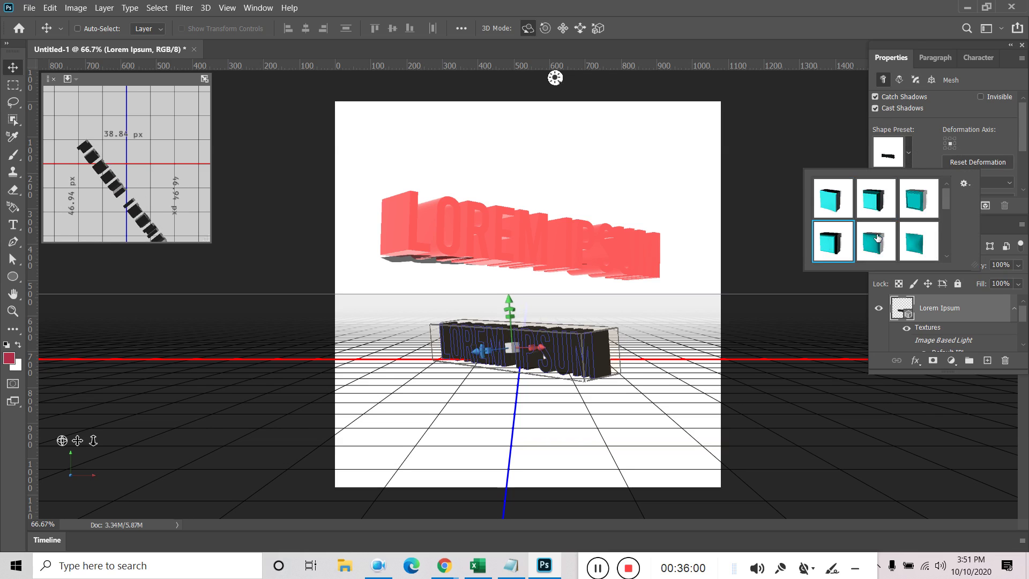
pyautogui.click(919, 236)
pyautogui.scroll(-1, 920, 230)
pyautogui.click(919, 242)
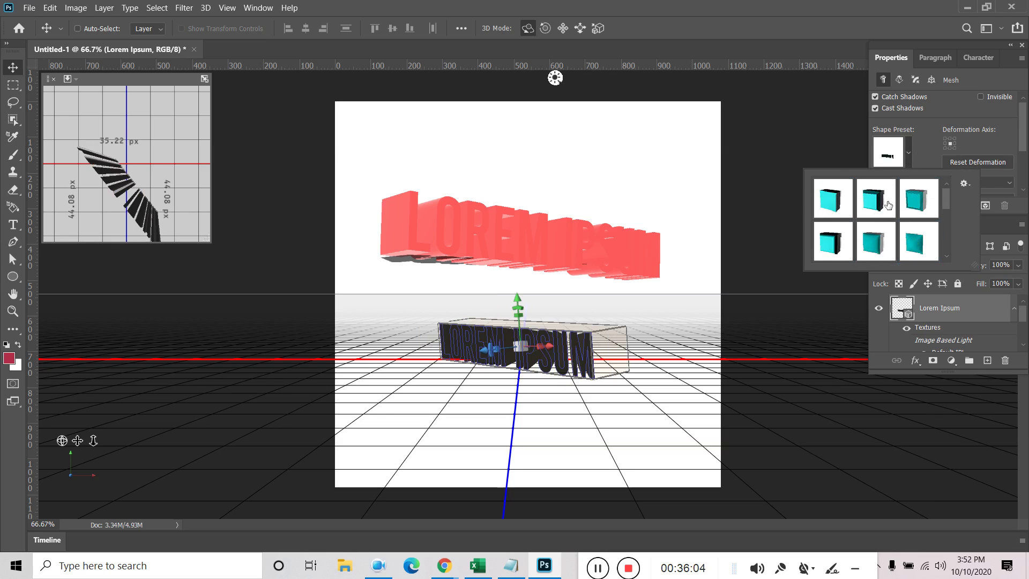
pyautogui.click(922, 195)
pyautogui.click(995, 139)
pyautogui.scroll(-3, 954, 175)
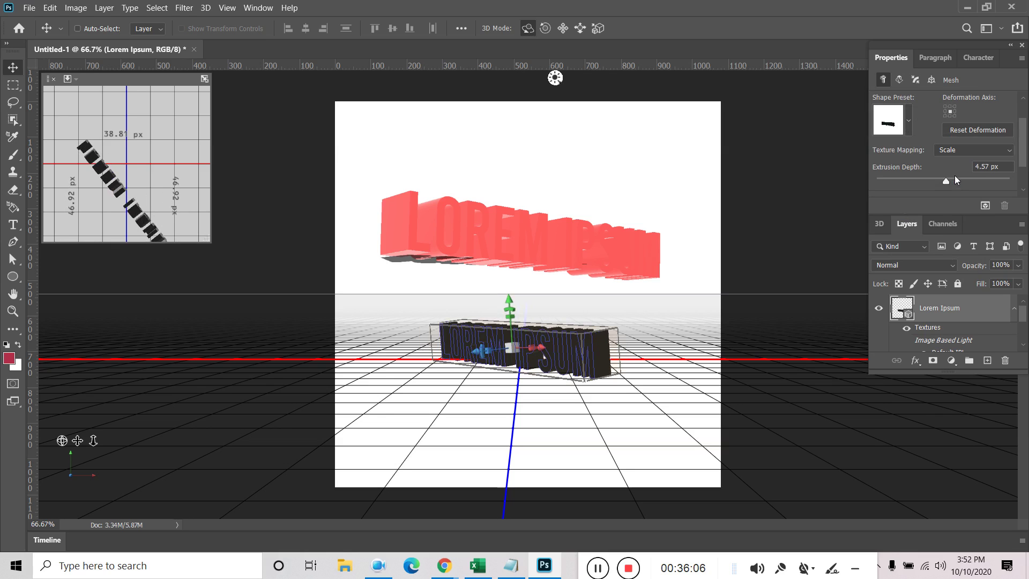
pyautogui.scroll(4, 953, 175)
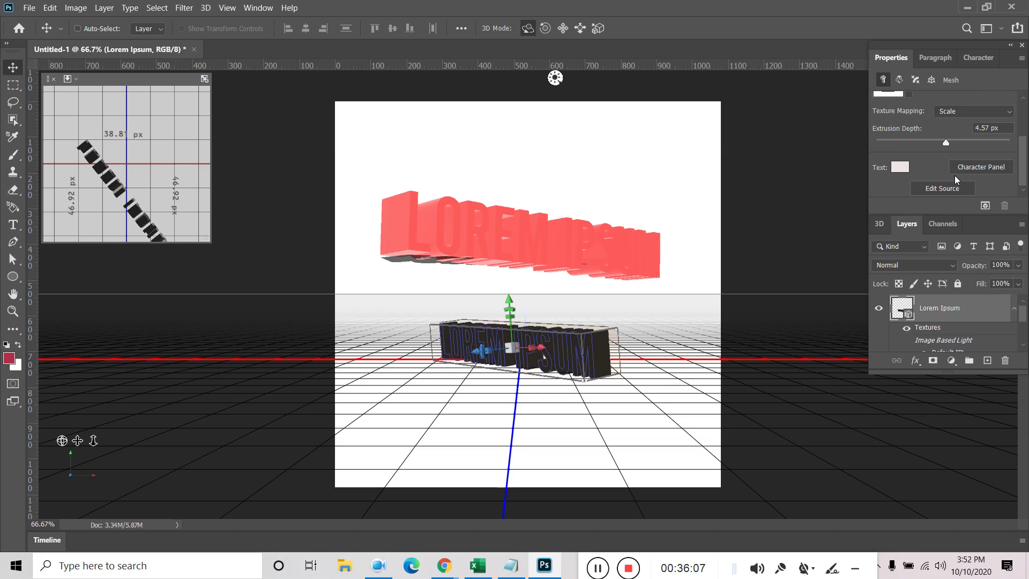
# Reset Deformation, deepening the extrusion to 9.14 px
pyautogui.click(931, 56)
pyautogui.click(895, 59)
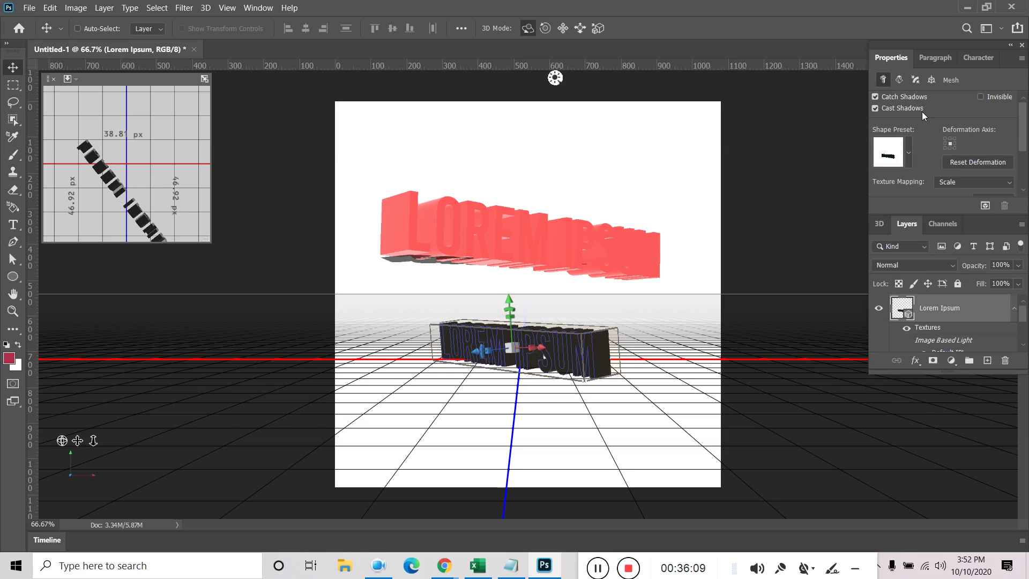
pyautogui.click(899, 80)
pyautogui.click(964, 134)
# Change the front cap's bevel contour to the fifth contour preset
pyautogui.click(935, 58)
pyautogui.click(892, 59)
pyautogui.click(915, 79)
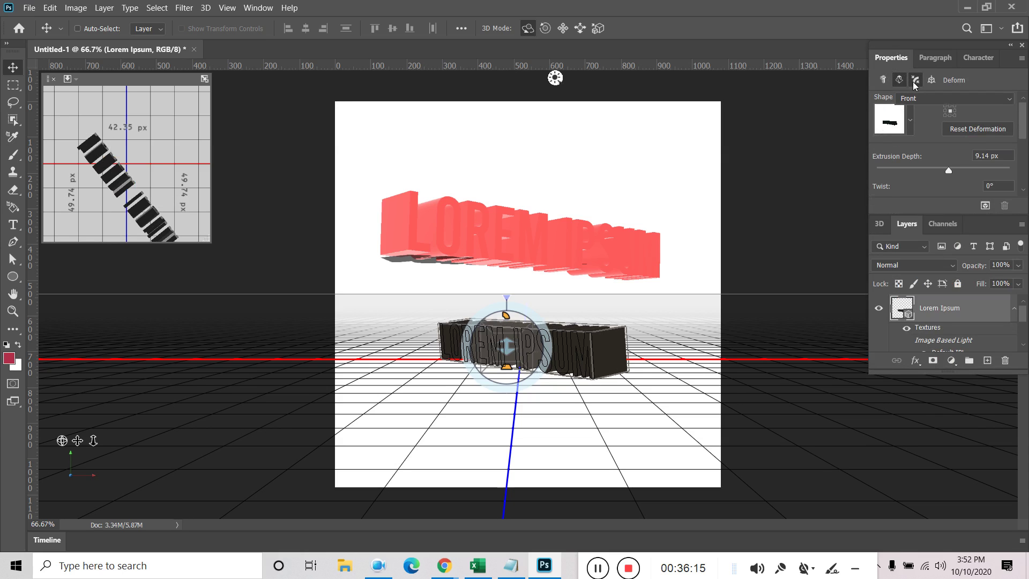
pyautogui.click(981, 157)
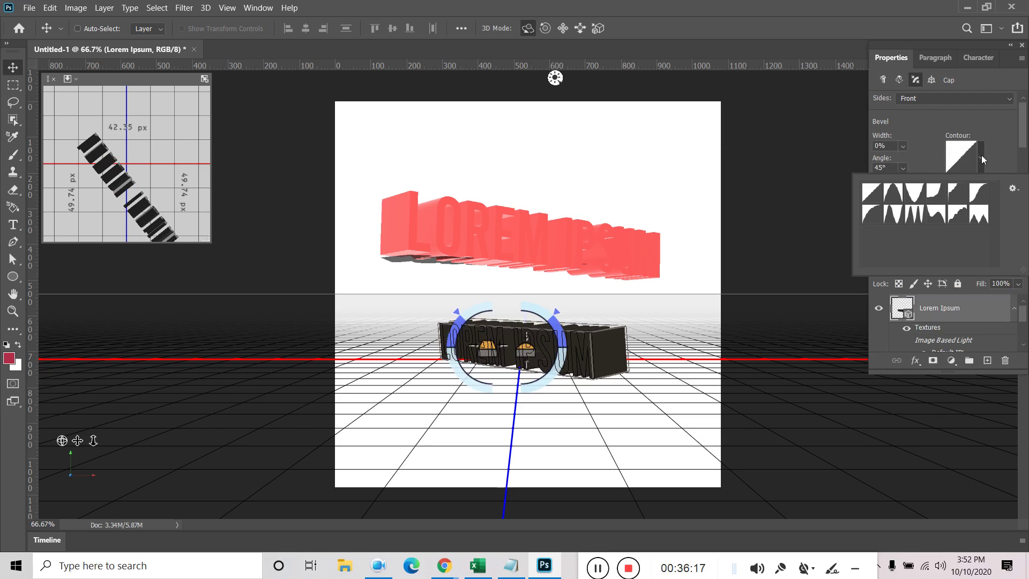
pyautogui.click(915, 193)
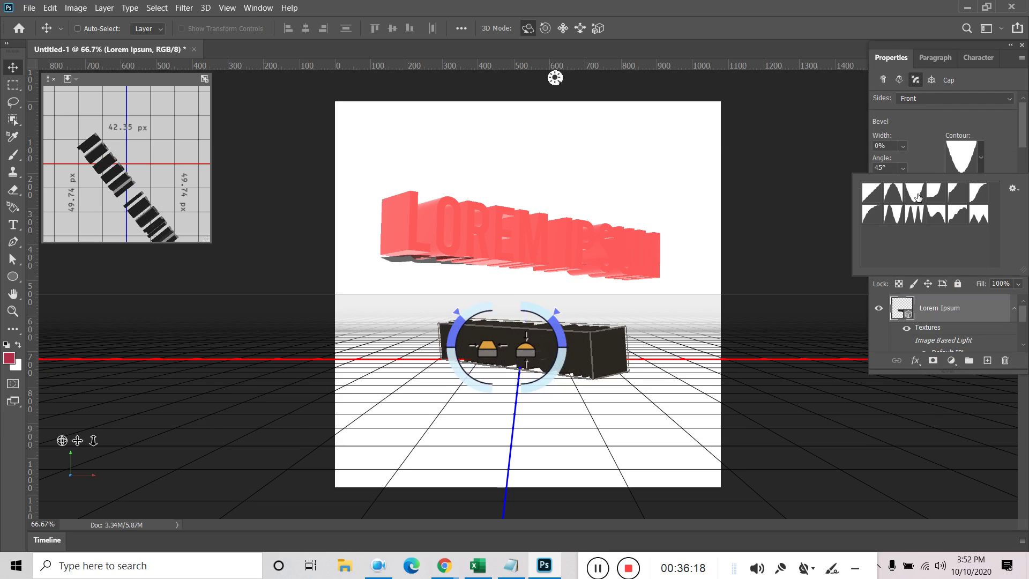
pyautogui.click(952, 194)
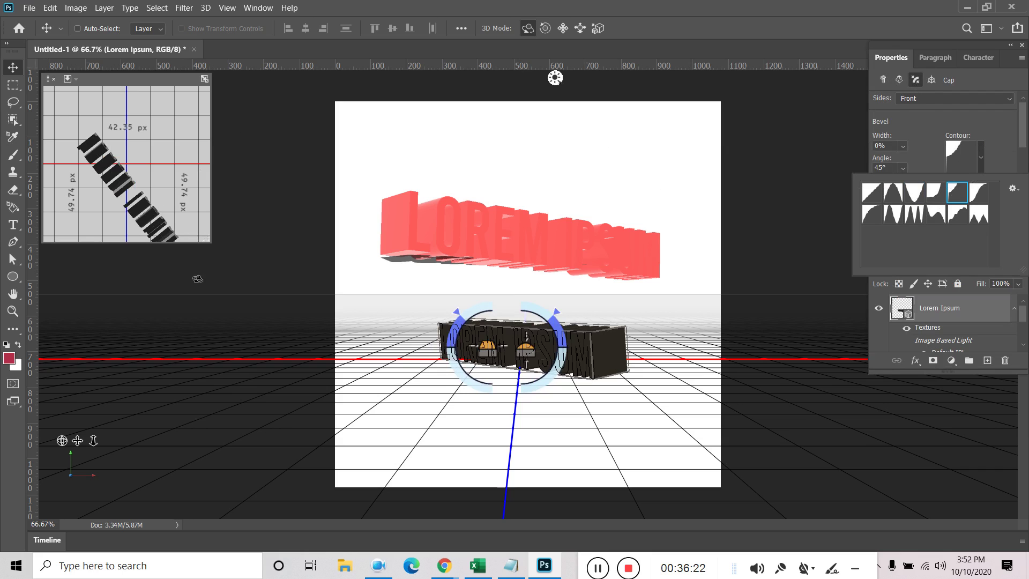
pyautogui.rightClick(972, 315)
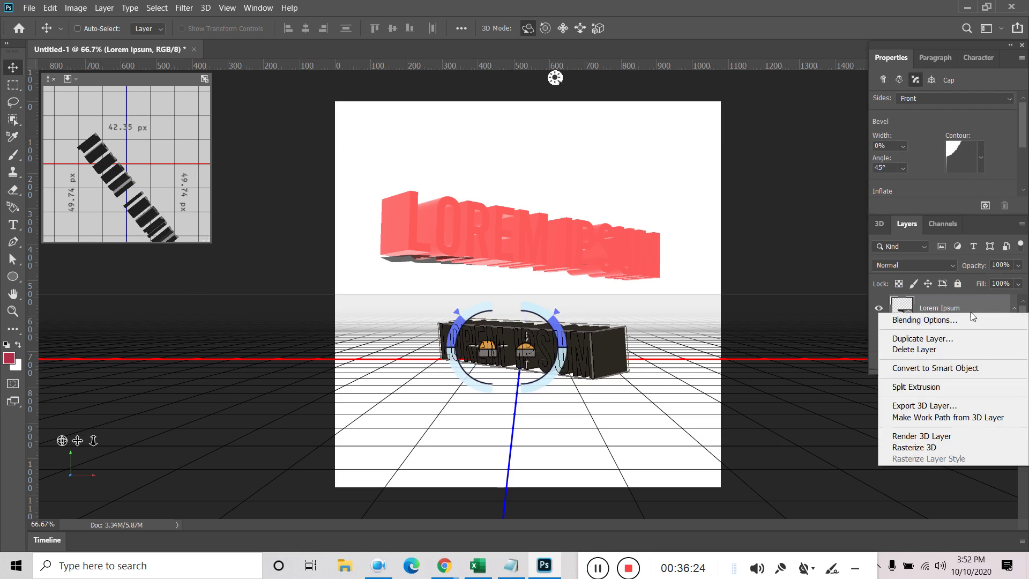
# Convert the second 3D line to a smart object and move it to X 277, Y 529
pyautogui.click(933, 368)
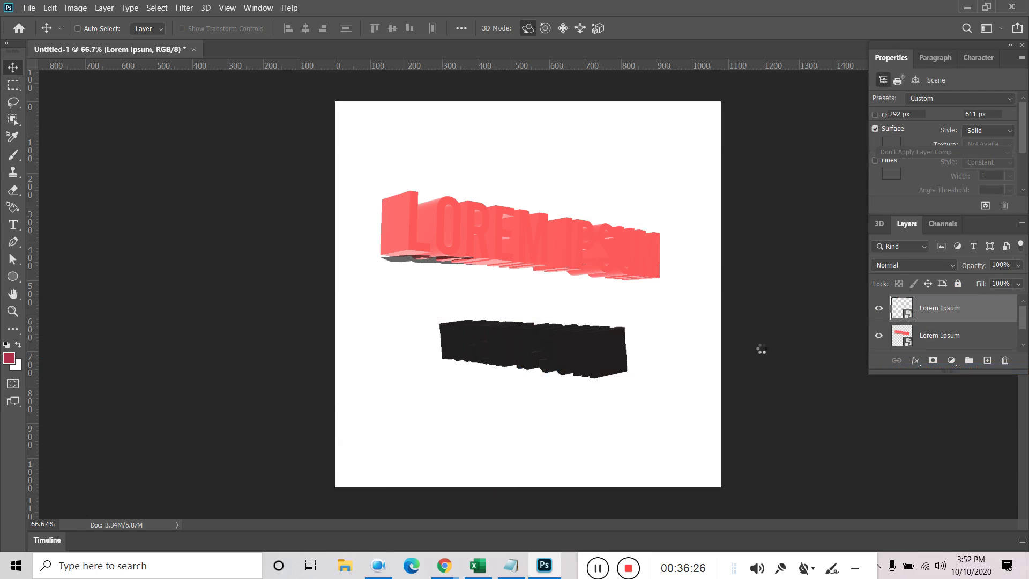
pyautogui.moveTo(561, 365)
pyautogui.mouseDown()
pyautogui.moveTo(616, 359)
pyautogui.moveTo(540, 364)
pyautogui.mouseUp()
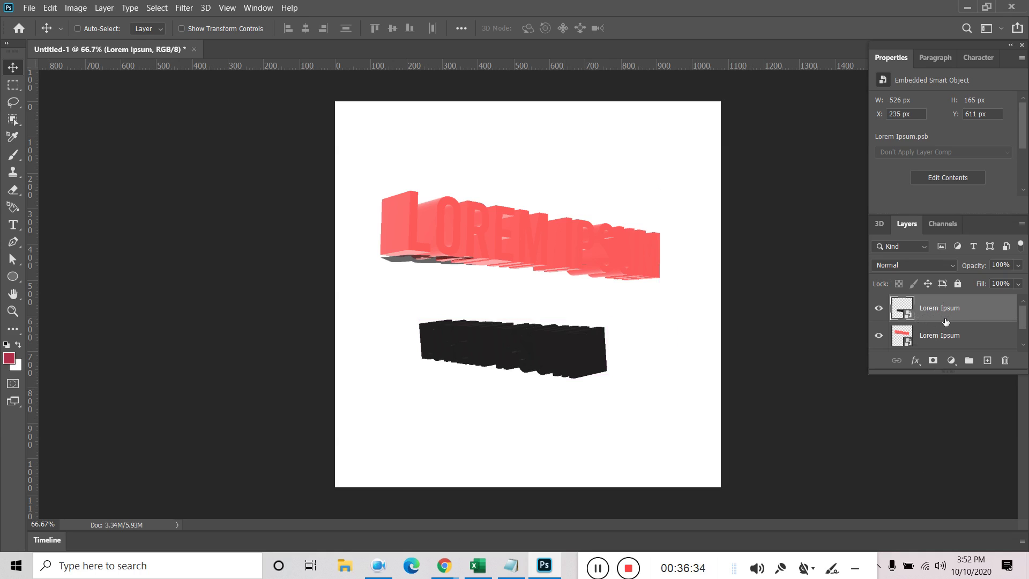
pyautogui.moveTo(432, 232)
pyautogui.mouseDown()
pyautogui.moveTo(426, 263)
pyautogui.moveTo(432, 233)
pyautogui.mouseUp()
pyautogui.moveTo(557, 370); pyautogui.dragTo(573, 341)
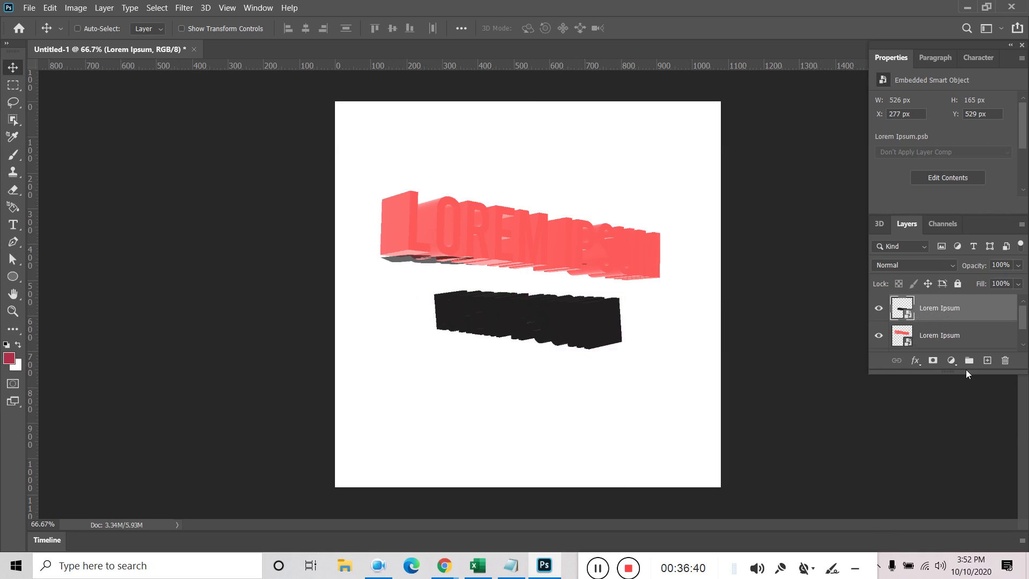
# Delete both LOREM IPSUM layers, confirming each deletion, leaving only the Background
pyautogui.click(1006, 361)
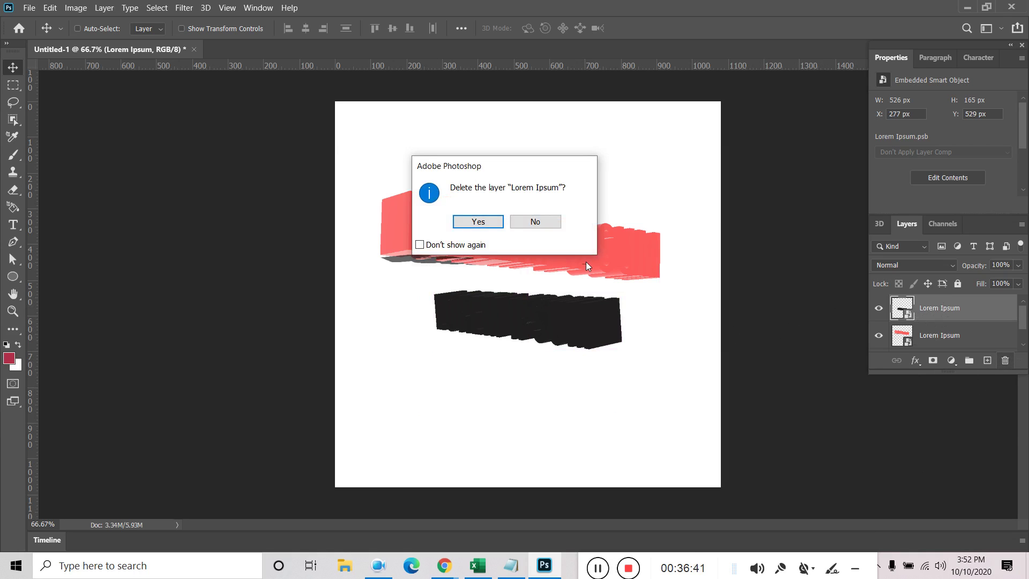
pyautogui.click(490, 222)
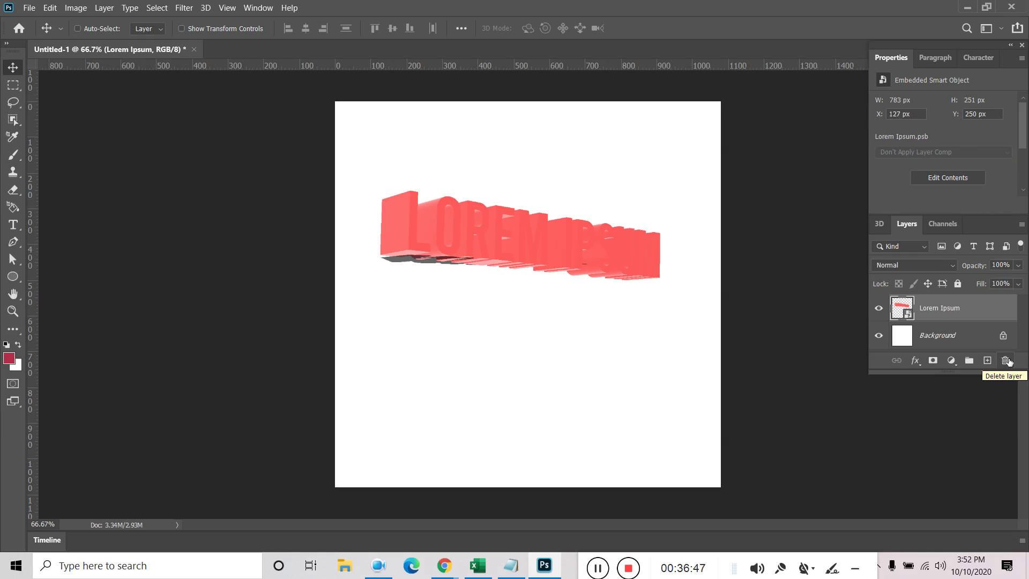
pyautogui.click(1007, 361)
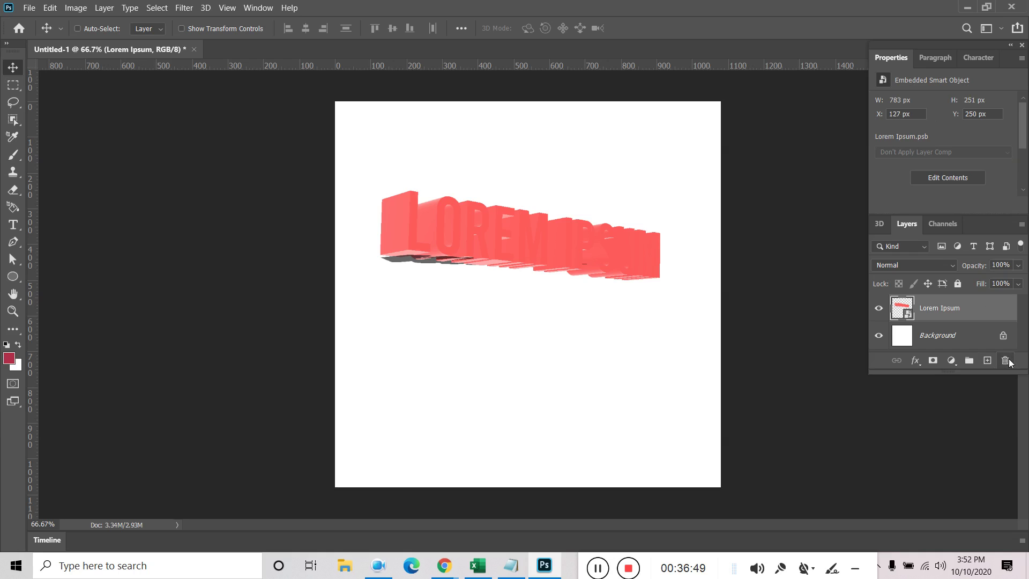
pyautogui.click(474, 220)
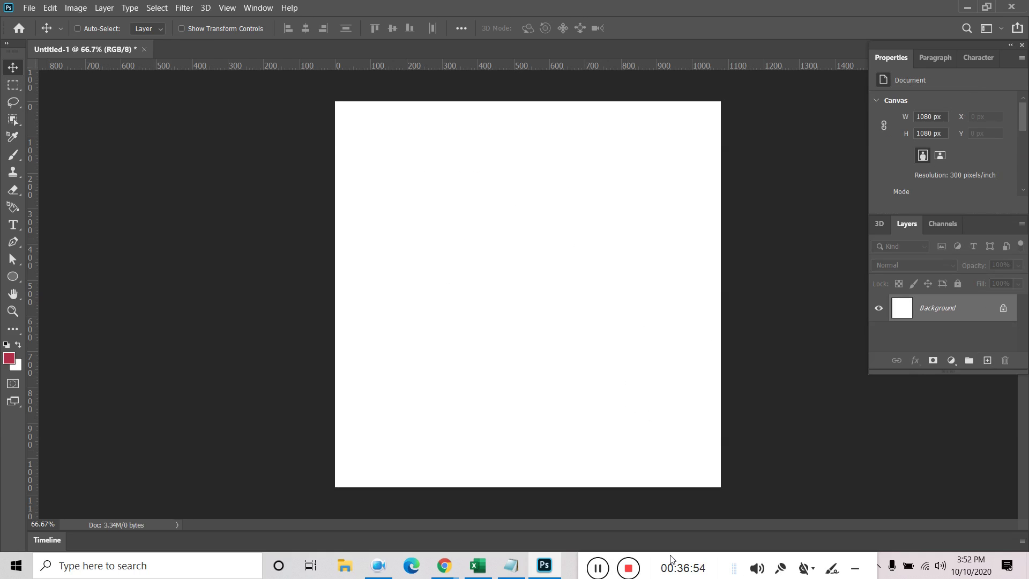
pyautogui.moveTo(546, 569)
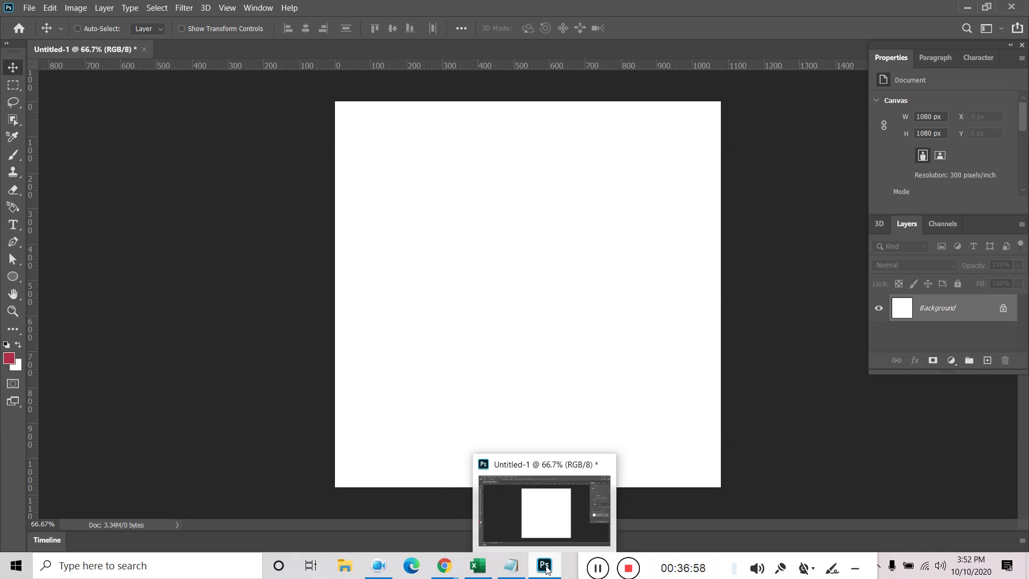
pyautogui.moveTo(441, 568)
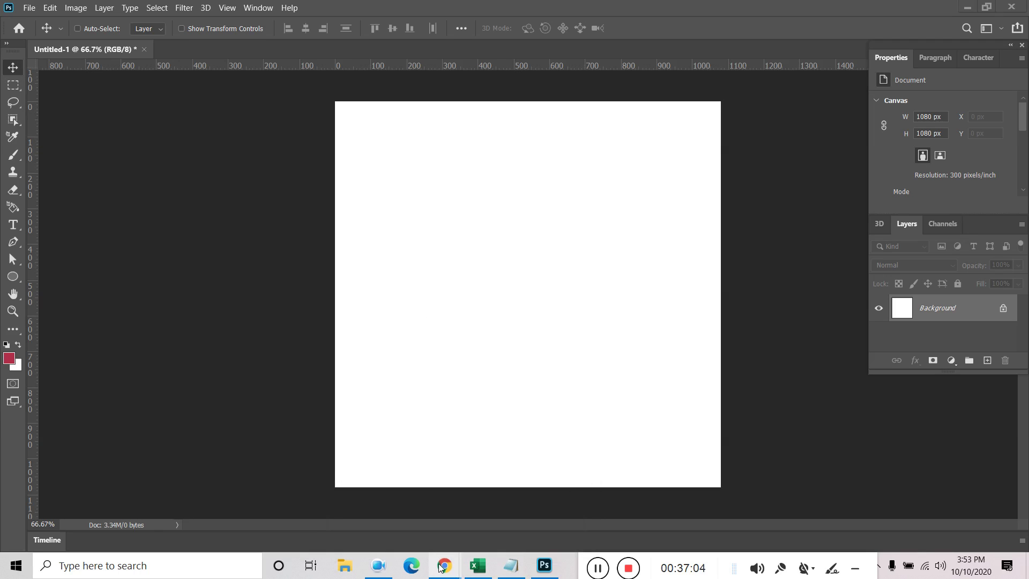
# Bring up the Fiverr gig page and step through its sample gallery back to the first video
pyautogui.click(348, 506)
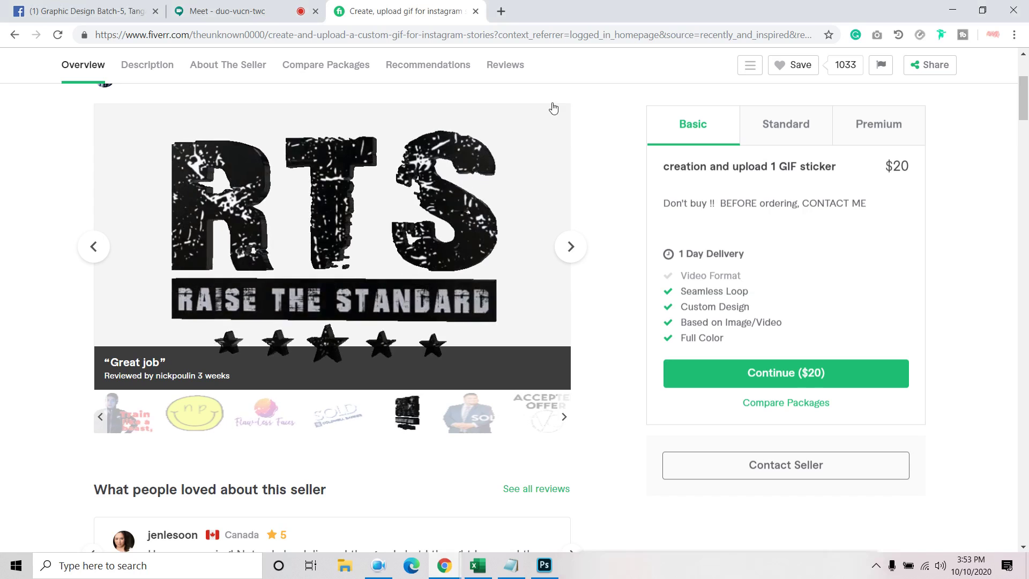
pyautogui.click(571, 246)
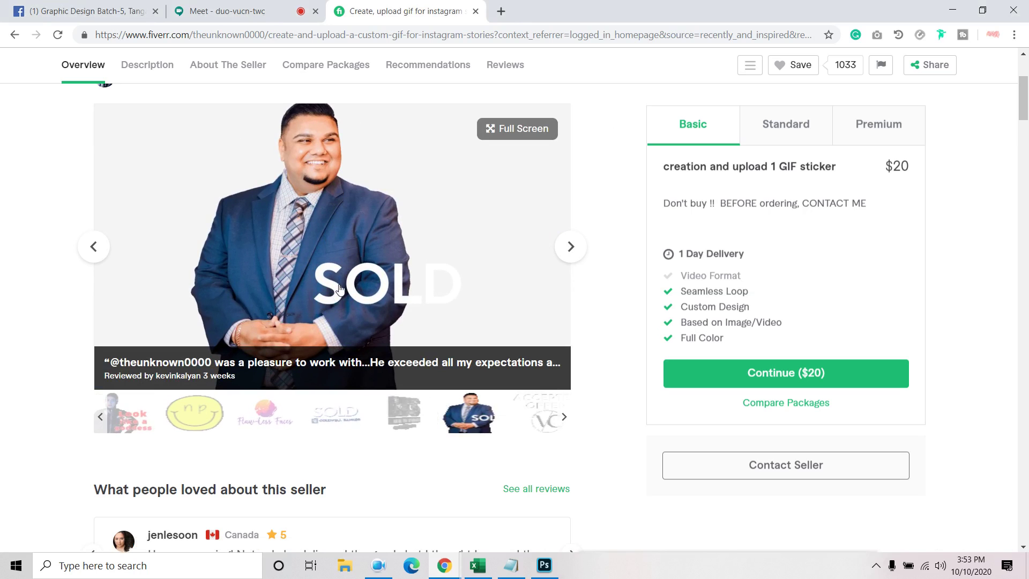
pyautogui.click(570, 247)
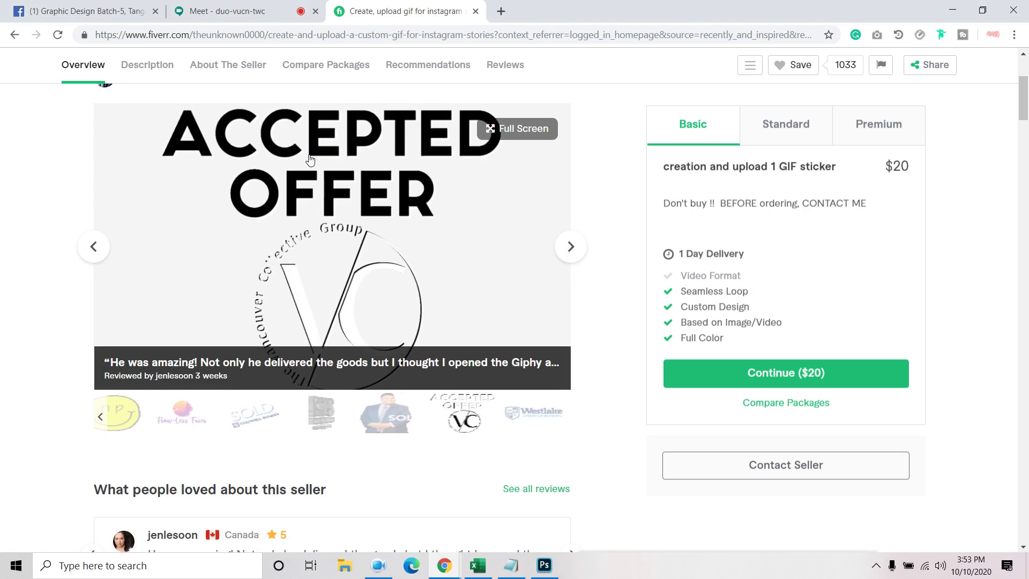
pyautogui.click(575, 250)
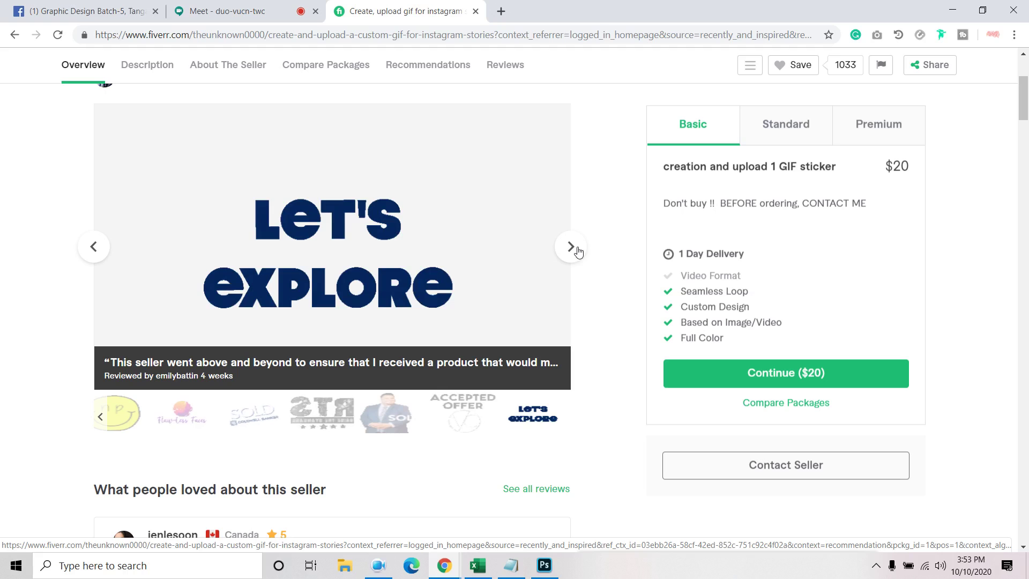
pyautogui.click(577, 252)
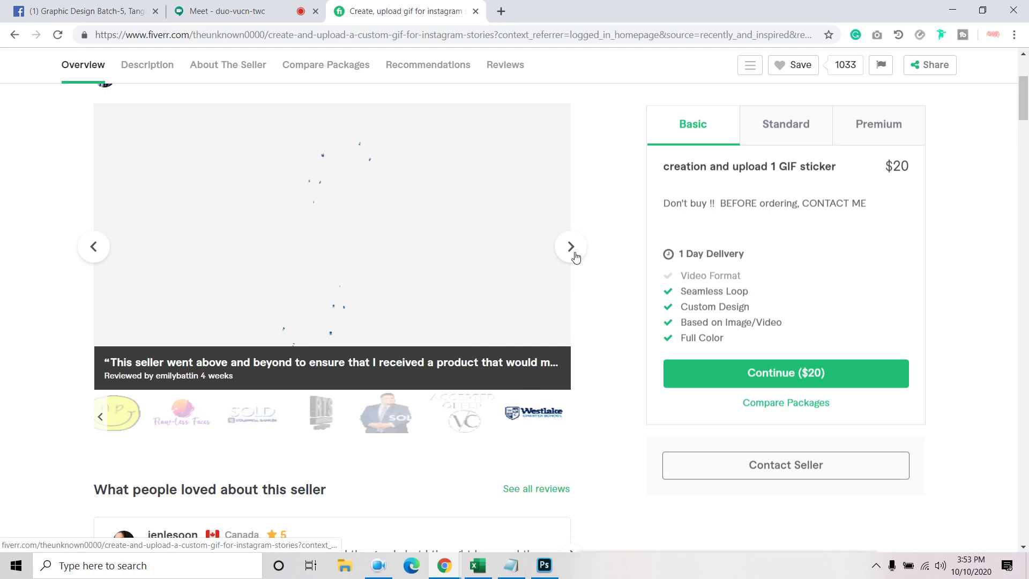
pyautogui.click(573, 249)
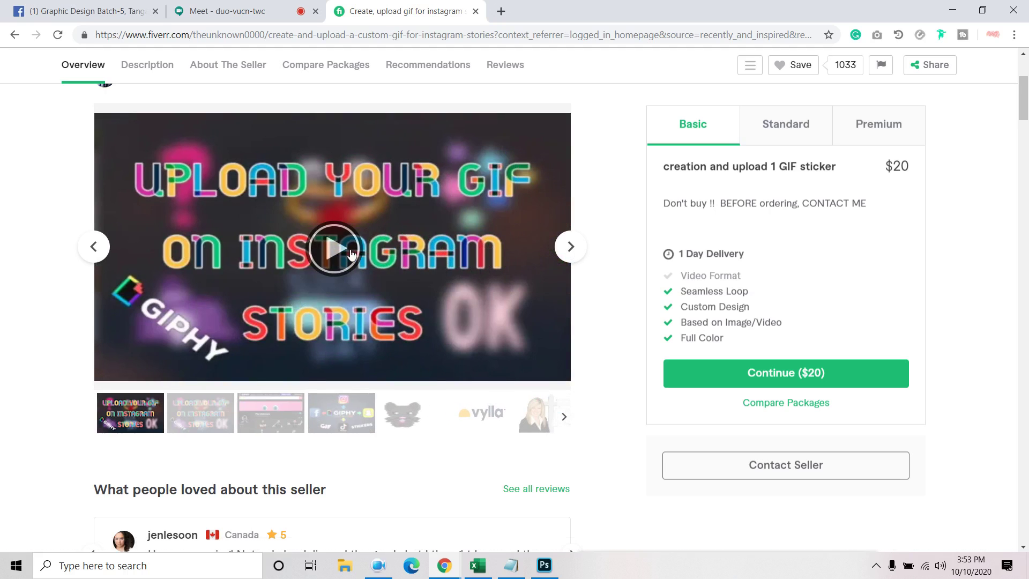
# Play the gig's intro video, check About The Seller, then close the tab
pyautogui.click(352, 253)
pyautogui.scroll(-1, 168, 375)
pyautogui.scroll(-12, 167, 375)
pyautogui.scroll(6, 168, 375)
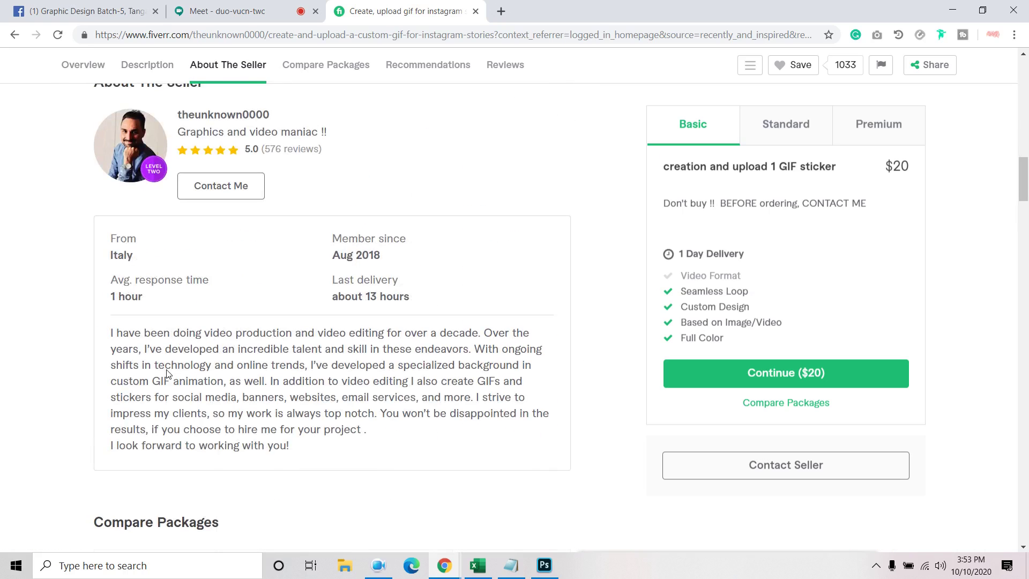
pyautogui.scroll(1, 168, 375)
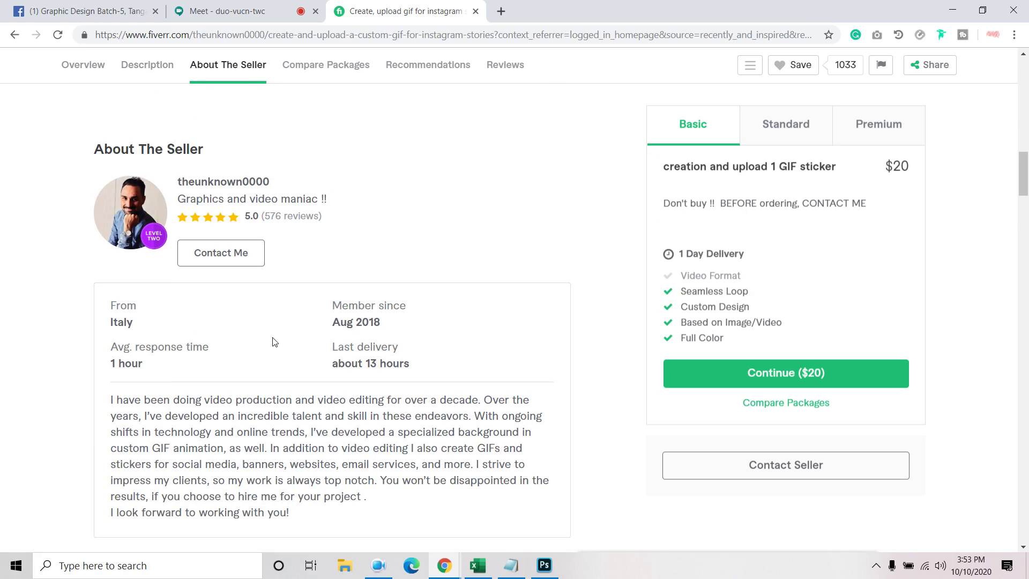
pyautogui.click(476, 11)
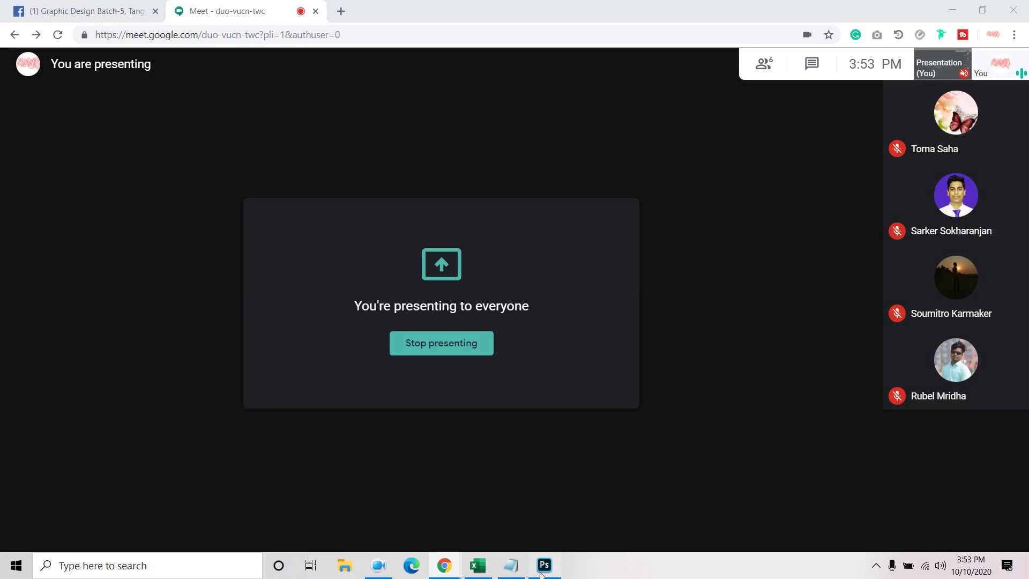
# Close Photoshop's Timeline panel, then return to the Google Meet window
pyautogui.click(542, 568)
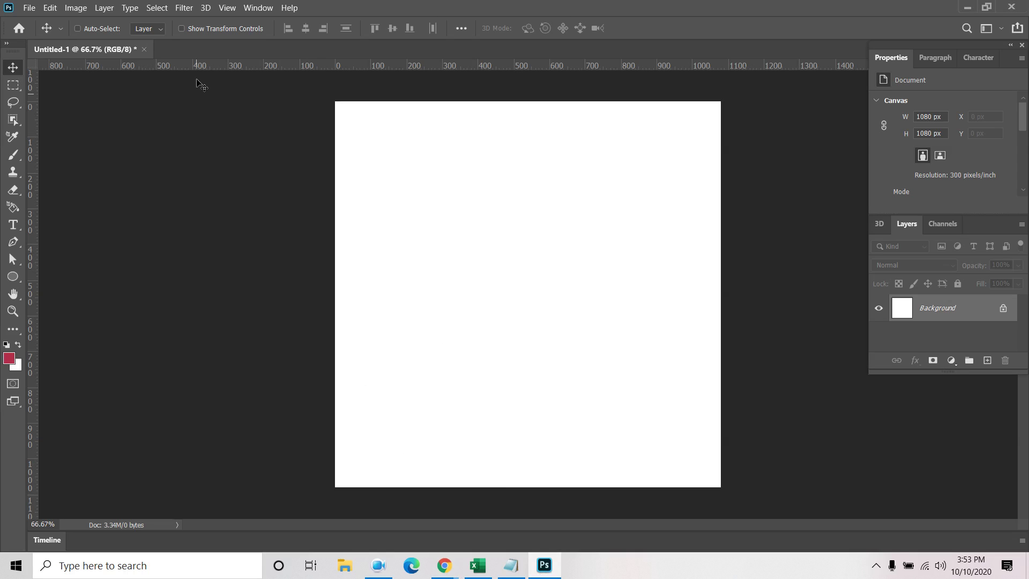
pyautogui.click(249, 9)
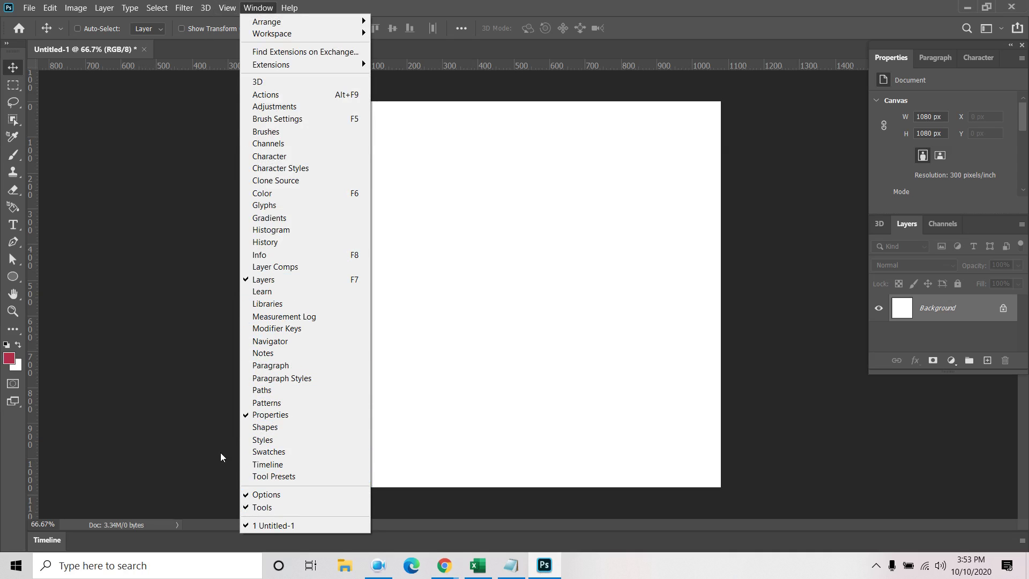
pyautogui.click(196, 446)
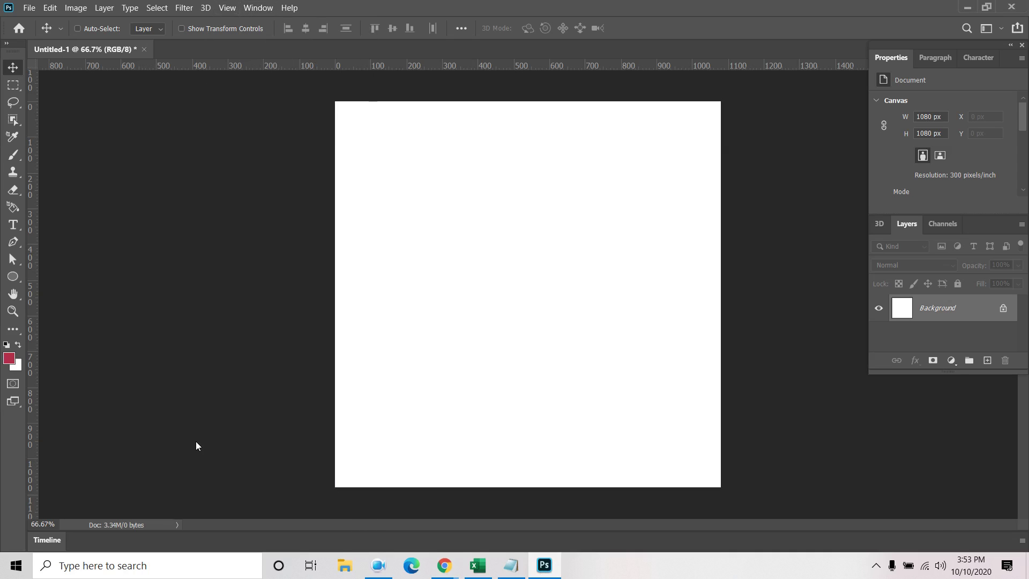
pyautogui.click(1022, 542)
pyautogui.click(933, 516)
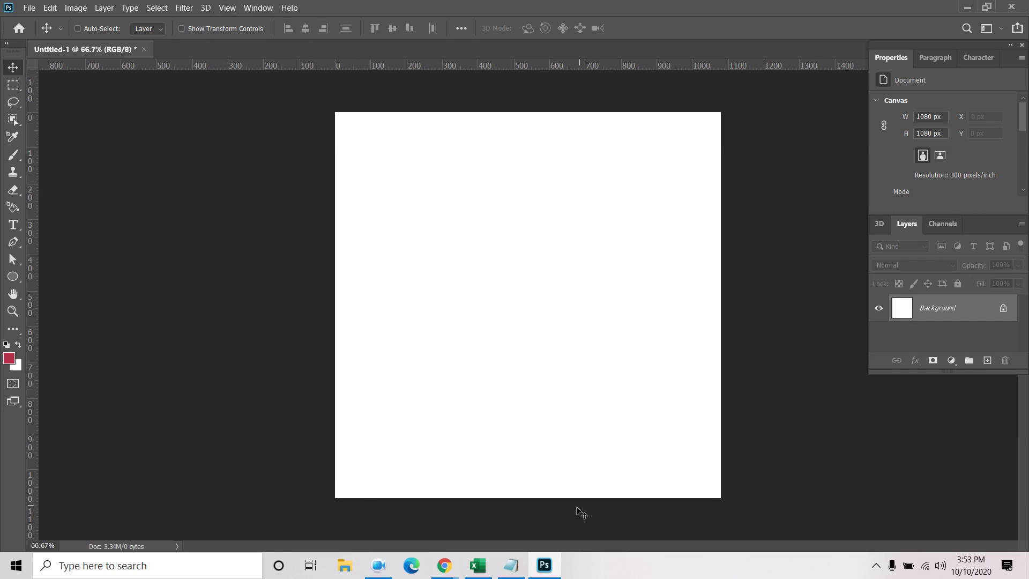
pyautogui.moveTo(543, 565)
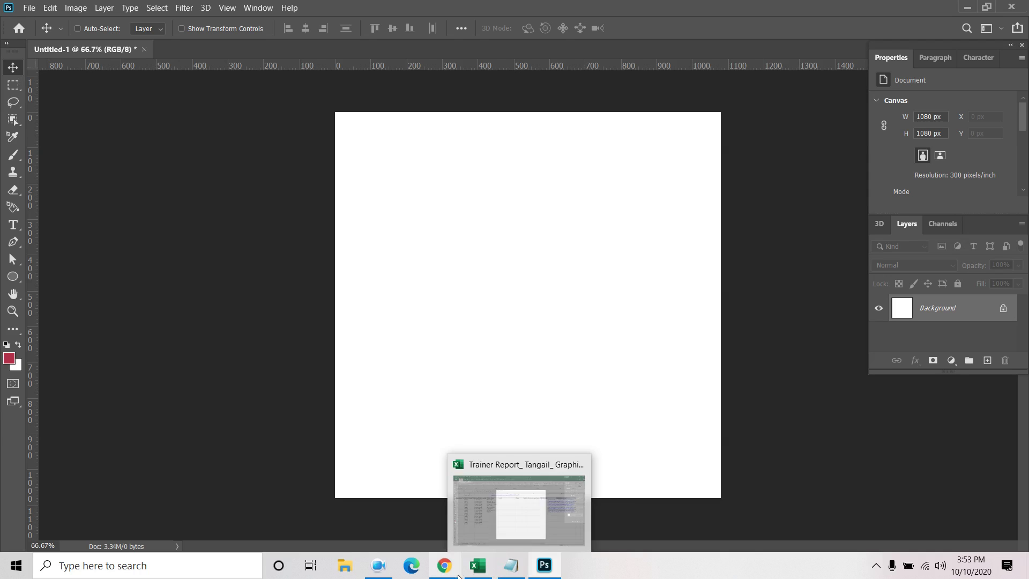
pyautogui.click(353, 516)
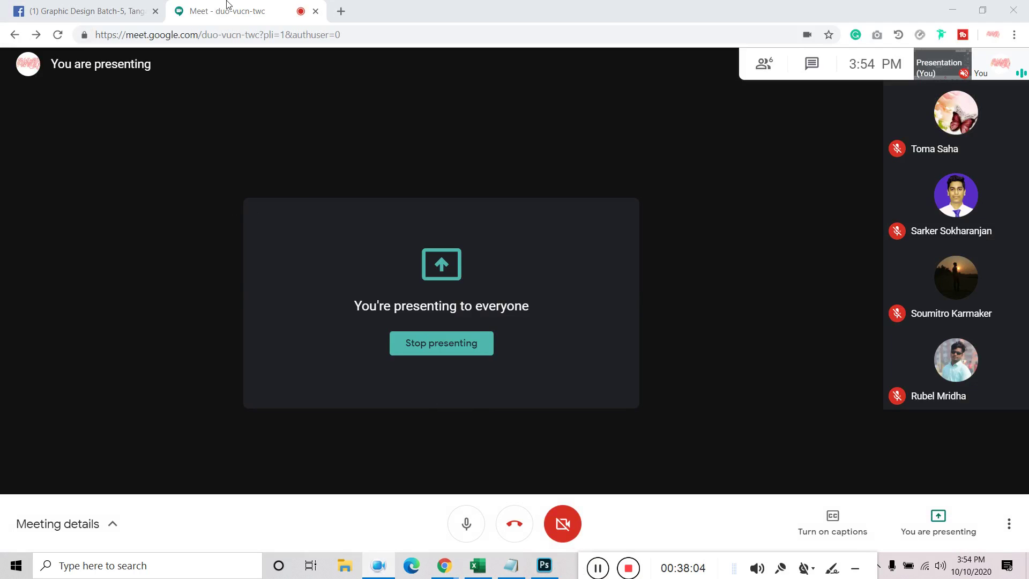
# Download the fb banner.ai attachment from the Messenger conversation and open the downloaded file
pyautogui.click(99, 10)
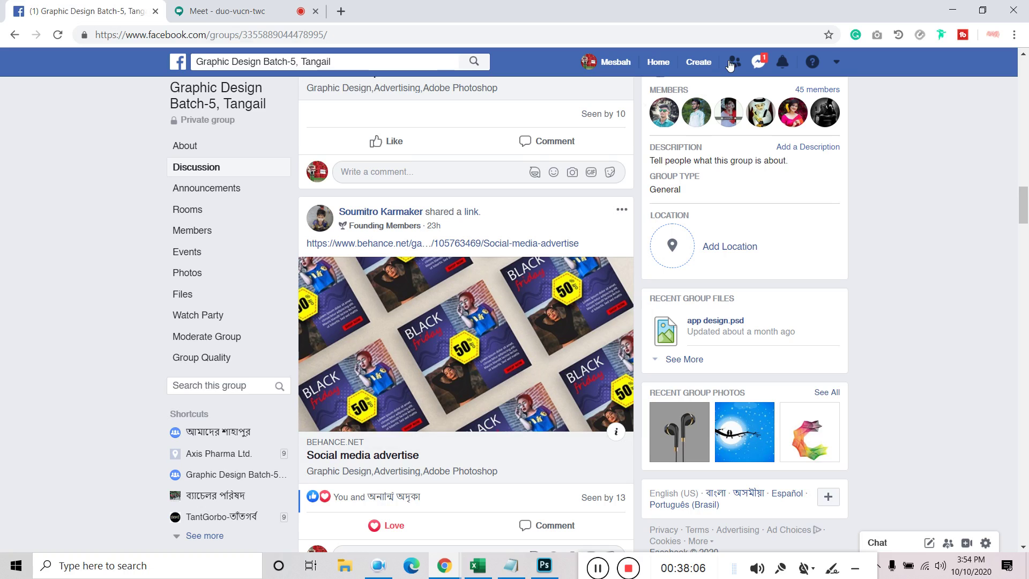
pyautogui.click(763, 62)
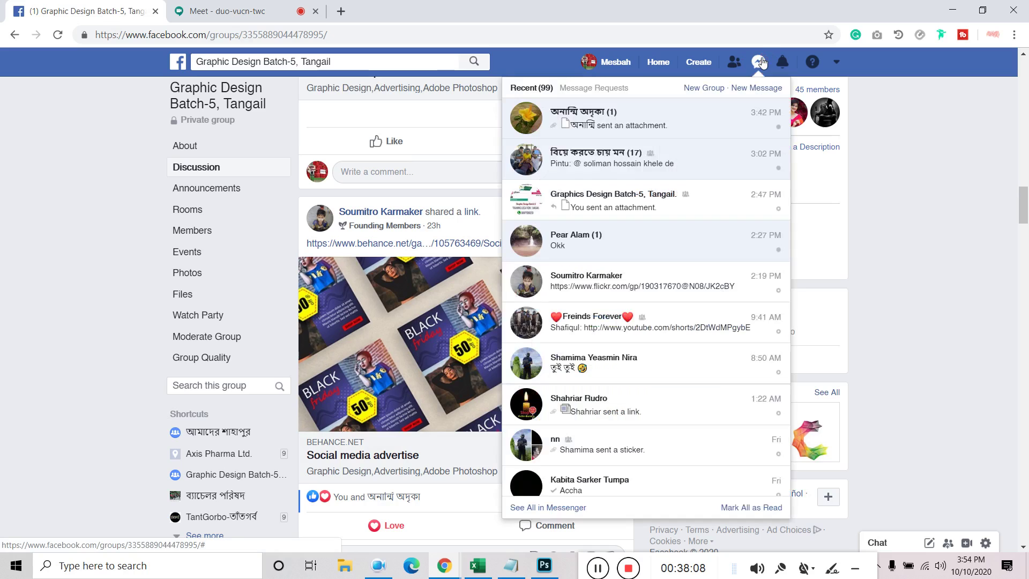
pyautogui.click(626, 126)
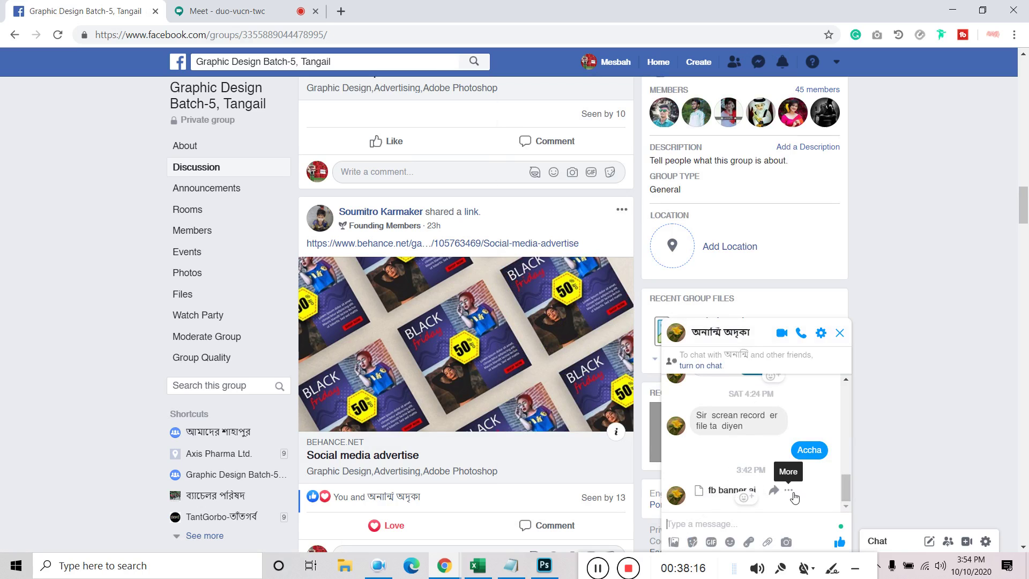
pyautogui.click(713, 497)
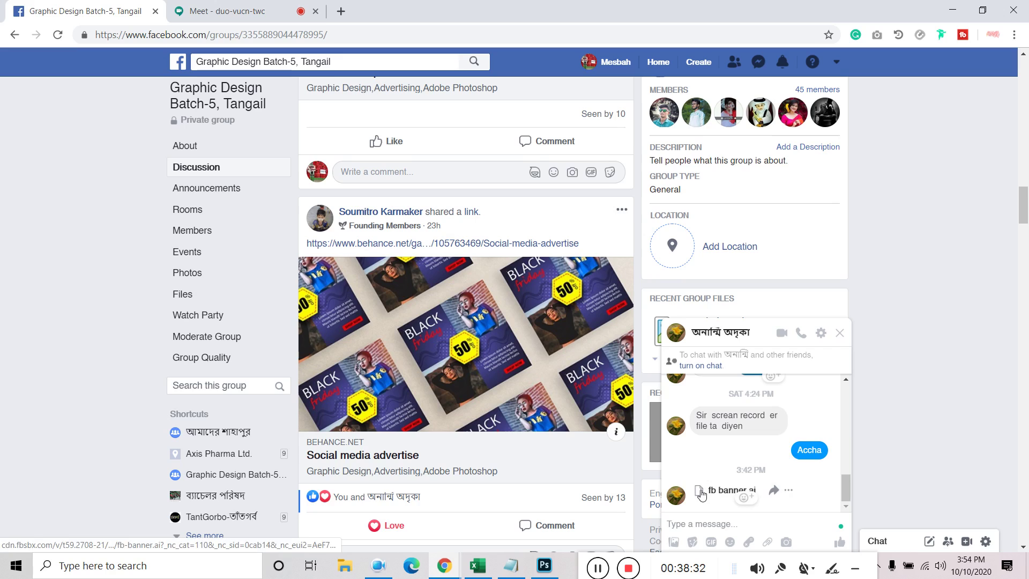
pyautogui.click(703, 494)
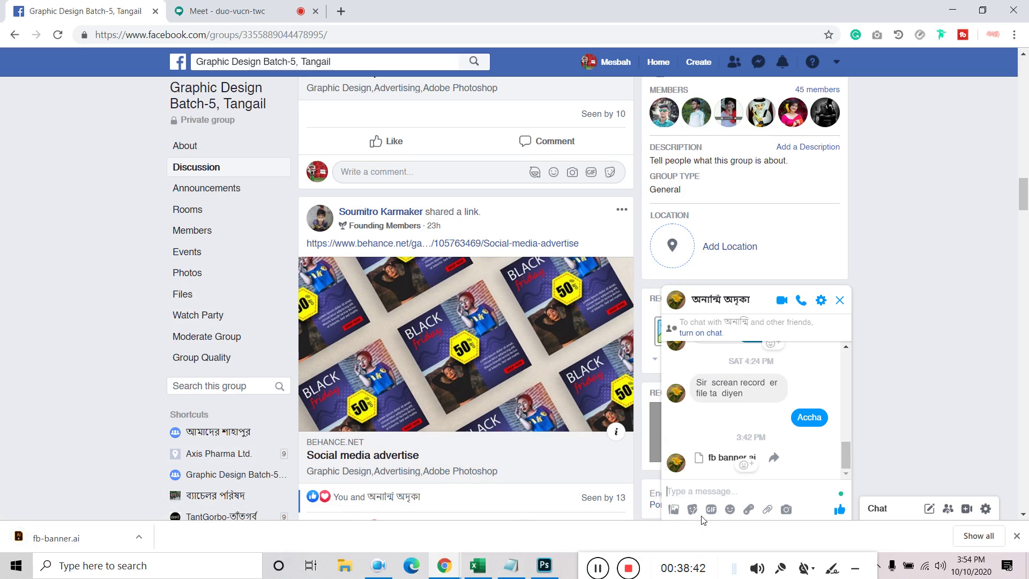
pyautogui.click(139, 537)
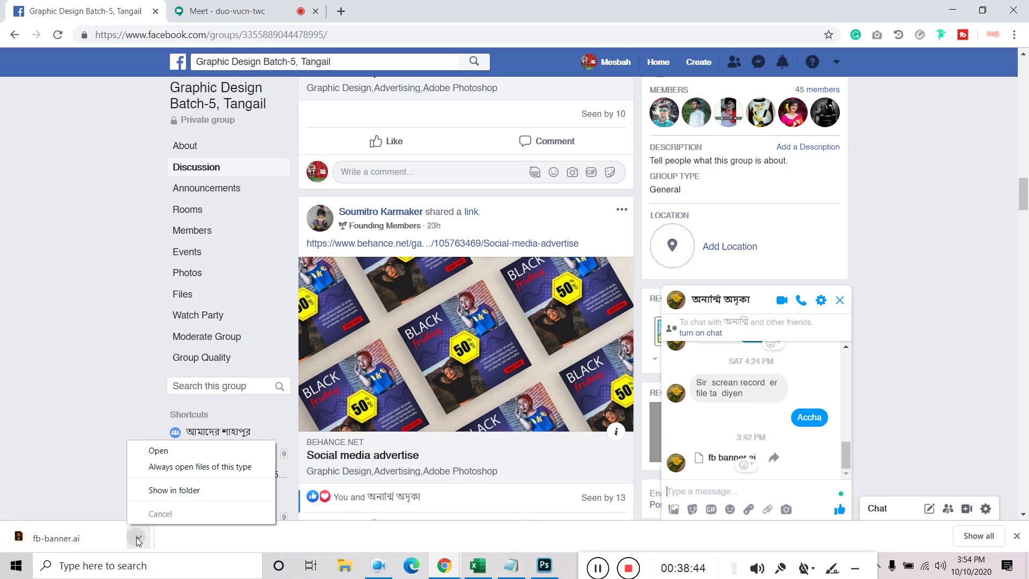
pyautogui.click(175, 450)
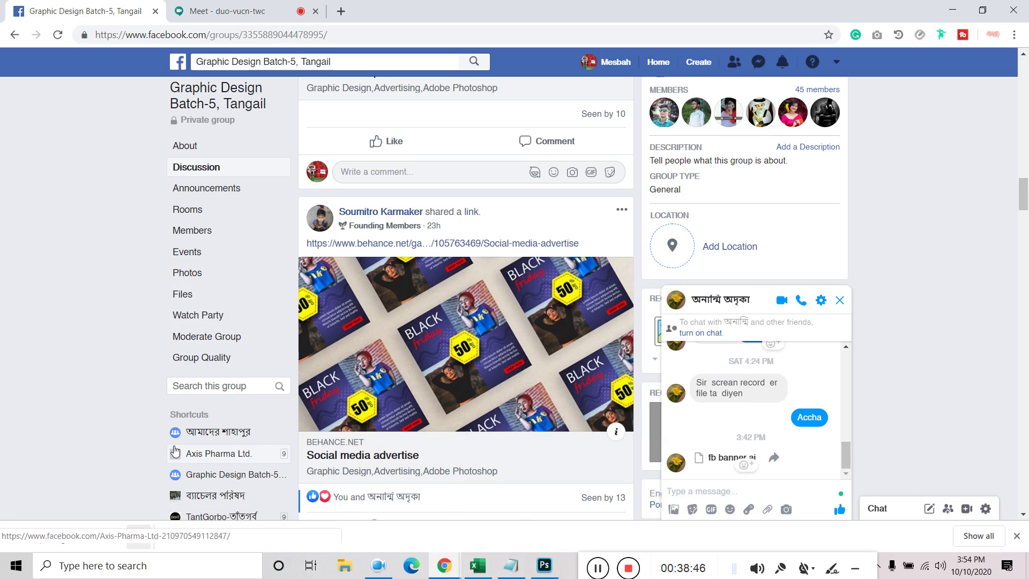
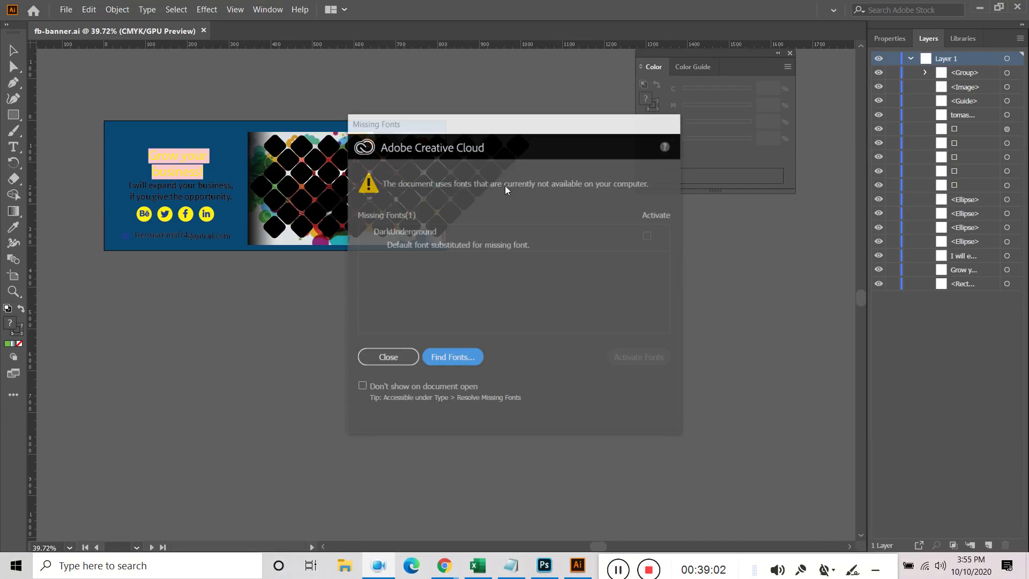
# Dismiss the Missing Fonts warning and toggle the diamond pattern's visibility to check the image beneath
pyautogui.click(387, 357)
pyautogui.click(457, 187)
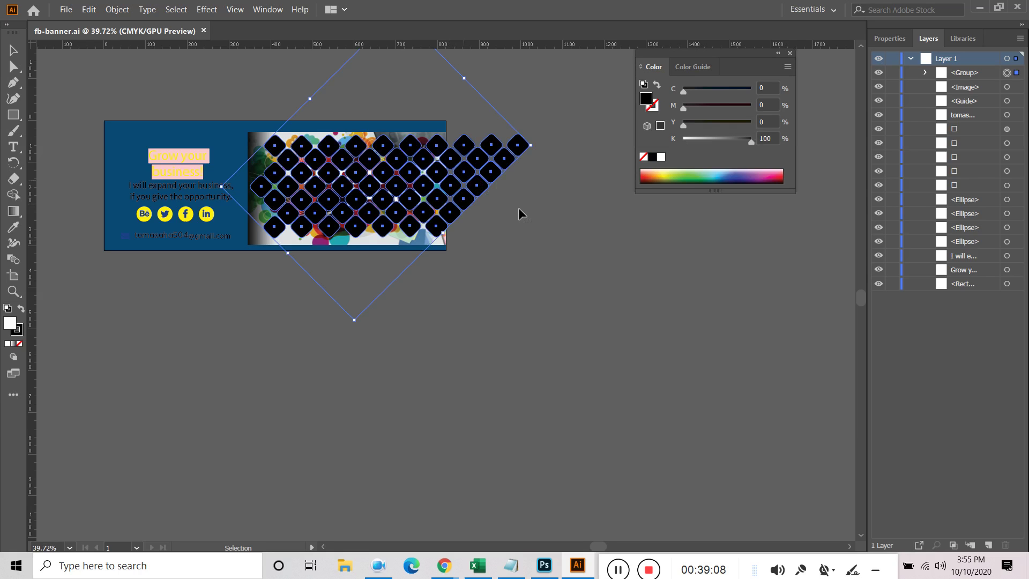
pyautogui.click(542, 223)
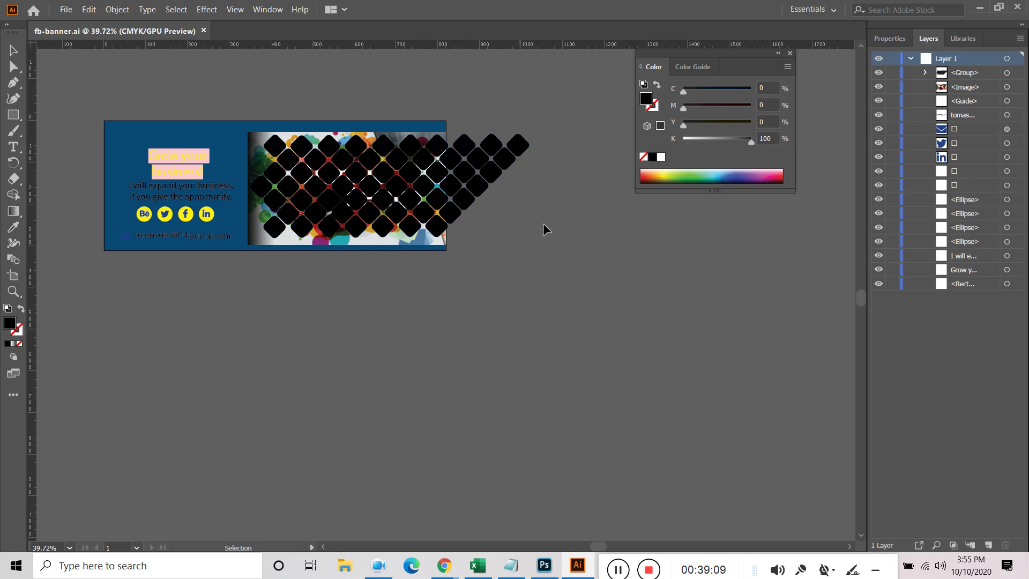
pyautogui.click(877, 77)
pyautogui.click(878, 77)
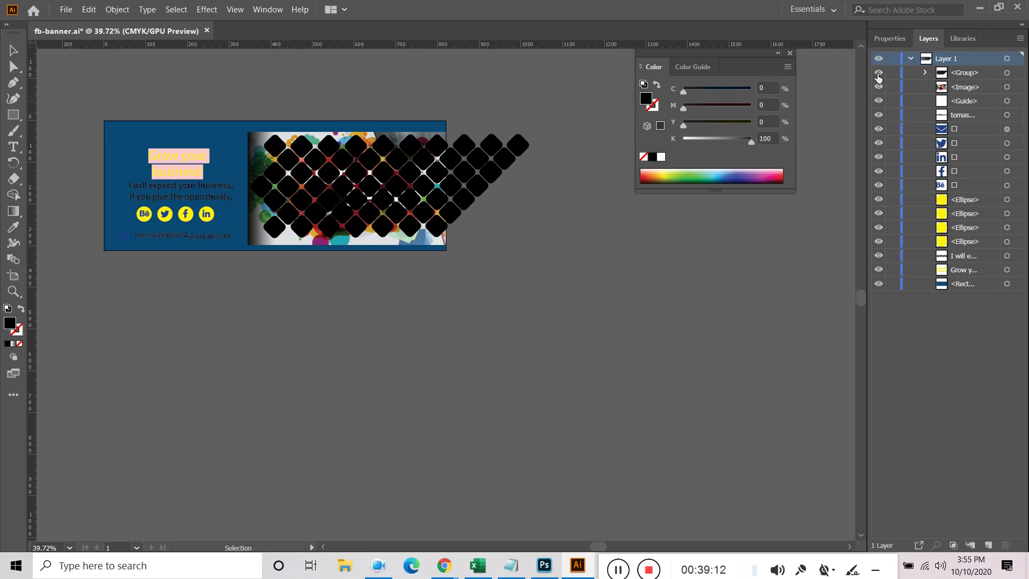
# Select the Graphic Design image and diamond pattern group and make a clipping mask, accepting the warning
pyautogui.click(965, 88)
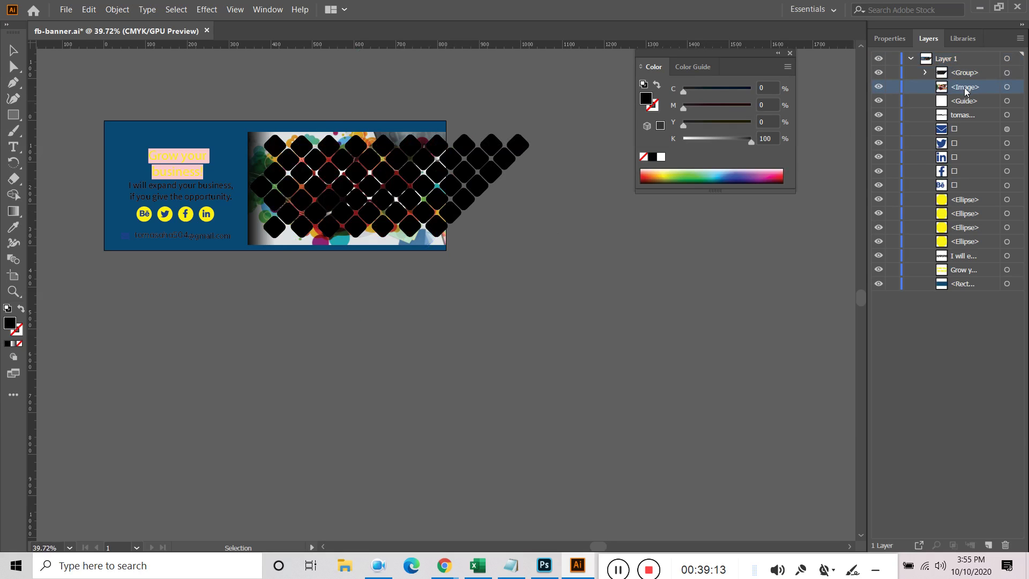
pyautogui.click(1016, 87)
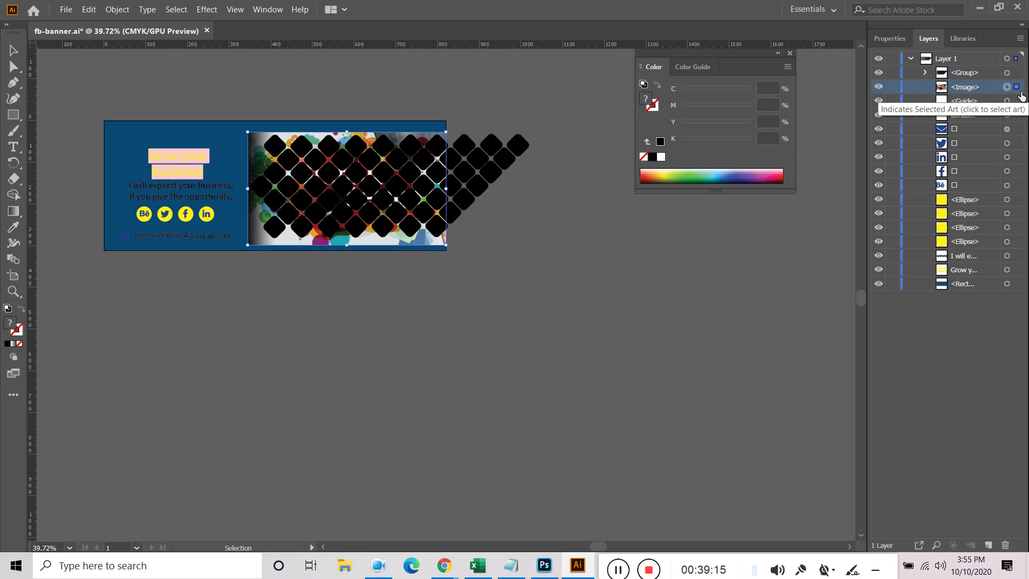
pyautogui.keyDown('shift'); pyautogui.click(1017, 76); pyautogui.keyUp('shift')
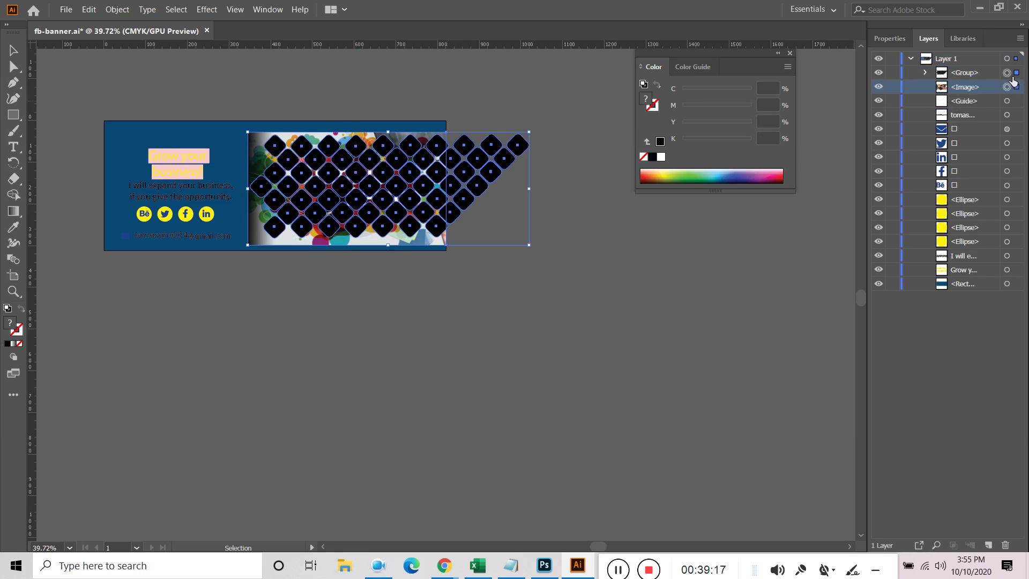
pyautogui.rightClick(375, 168)
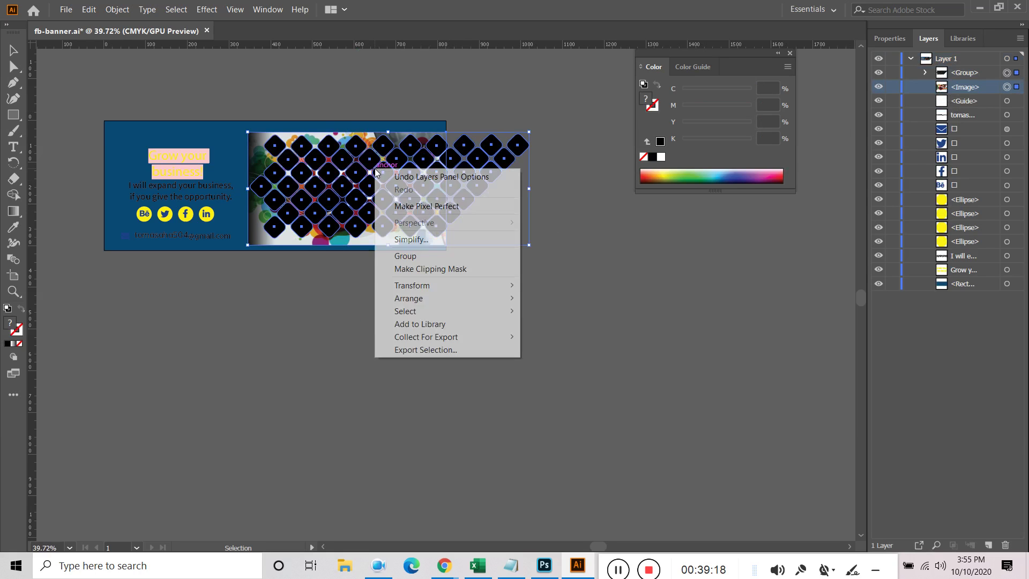
pyautogui.click(453, 269)
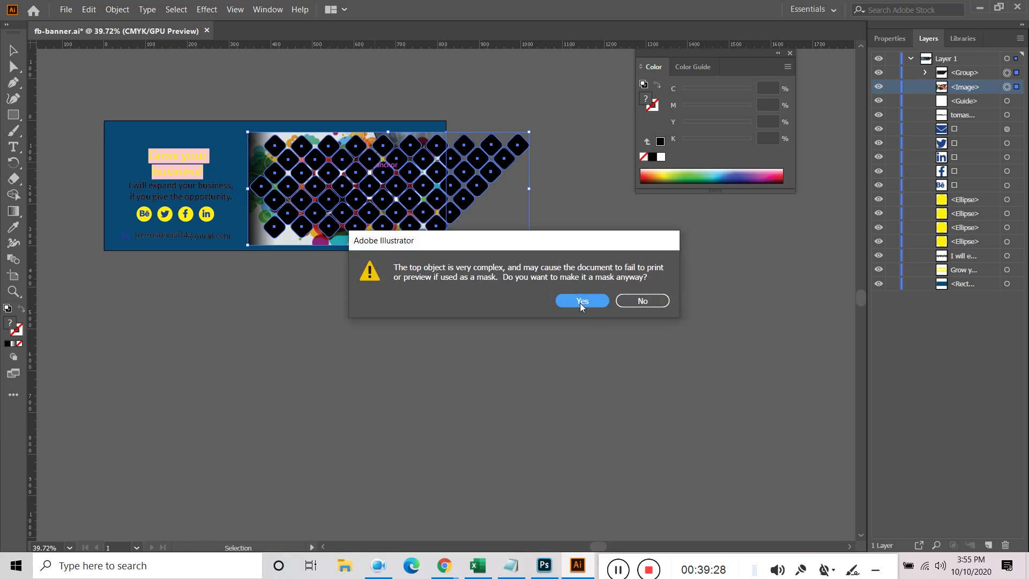
pyautogui.click(583, 301)
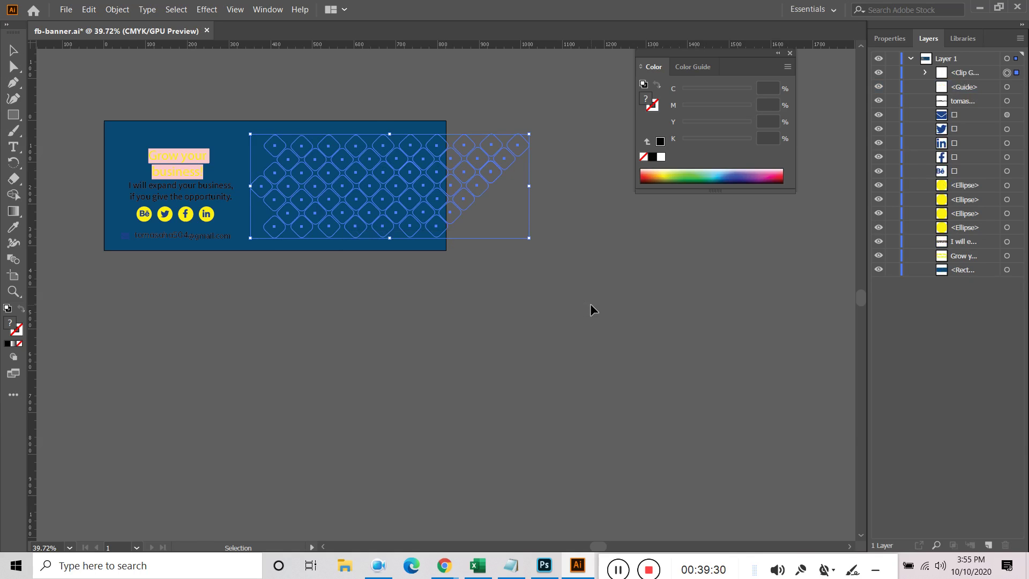
# Expand the Clip Group in Layers, release the mask with Ctrl+Alt+7, and select the diamond group
pyautogui.click(497, 295)
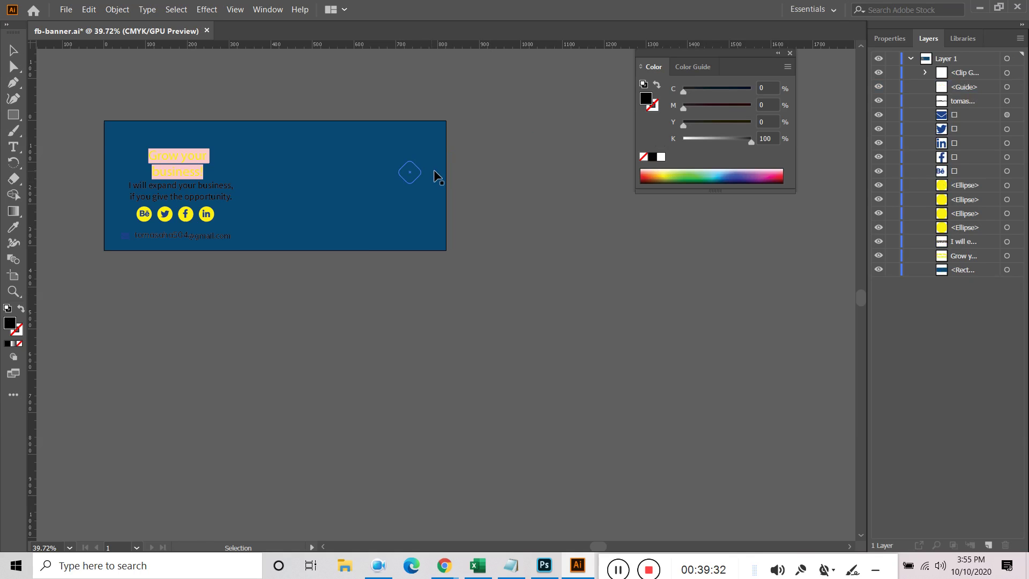
pyautogui.click(972, 89)
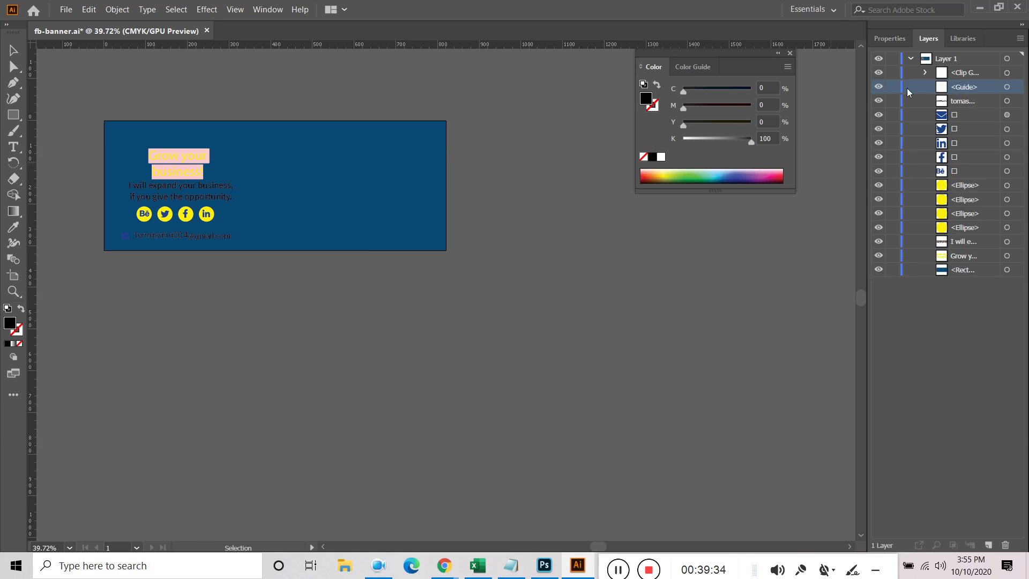
pyautogui.click(925, 73)
pyautogui.click(972, 102)
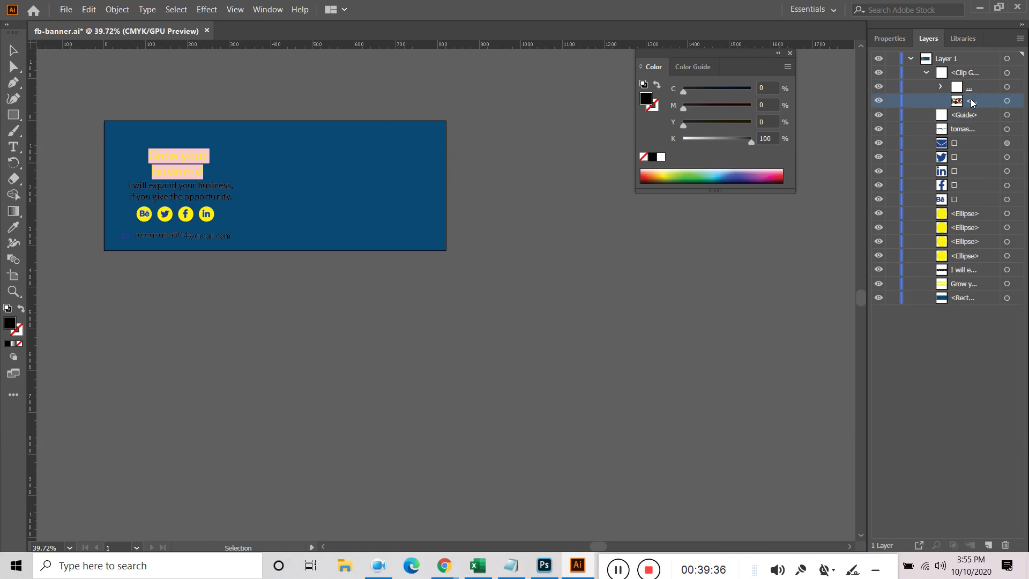
pyautogui.click(975, 87)
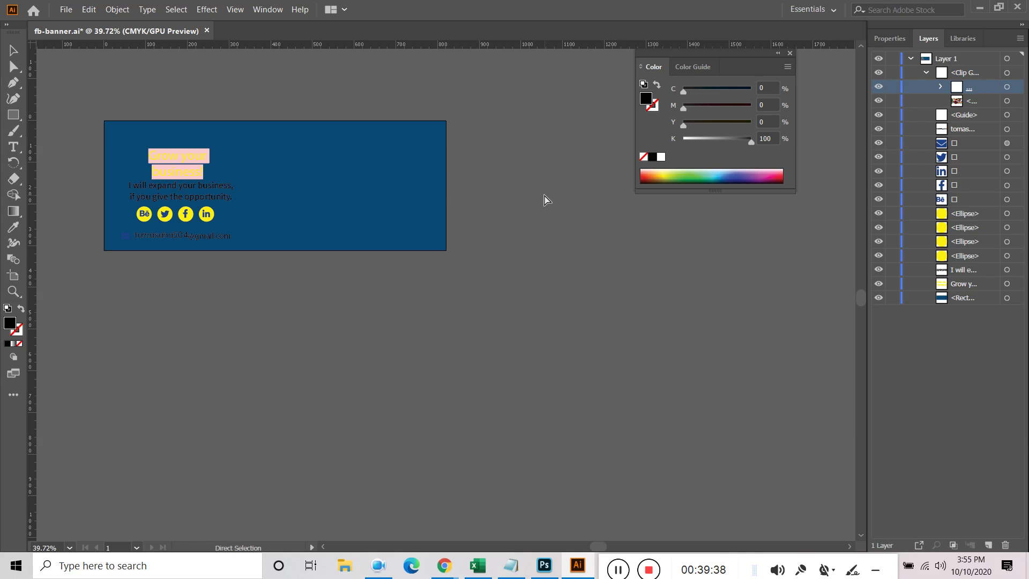
pyautogui.hotkey('ctrl', 'alt', '7')
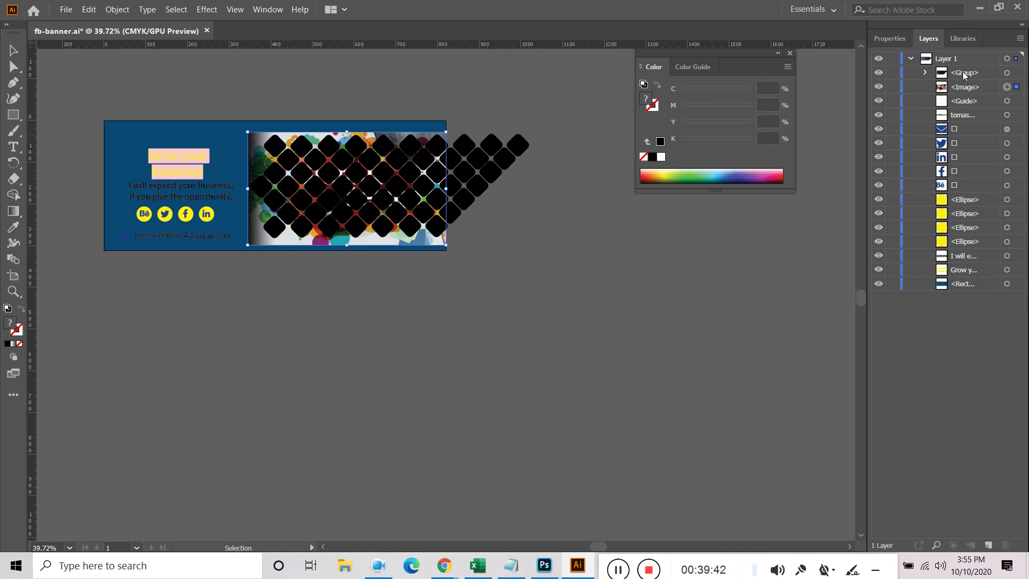
pyautogui.click(925, 72)
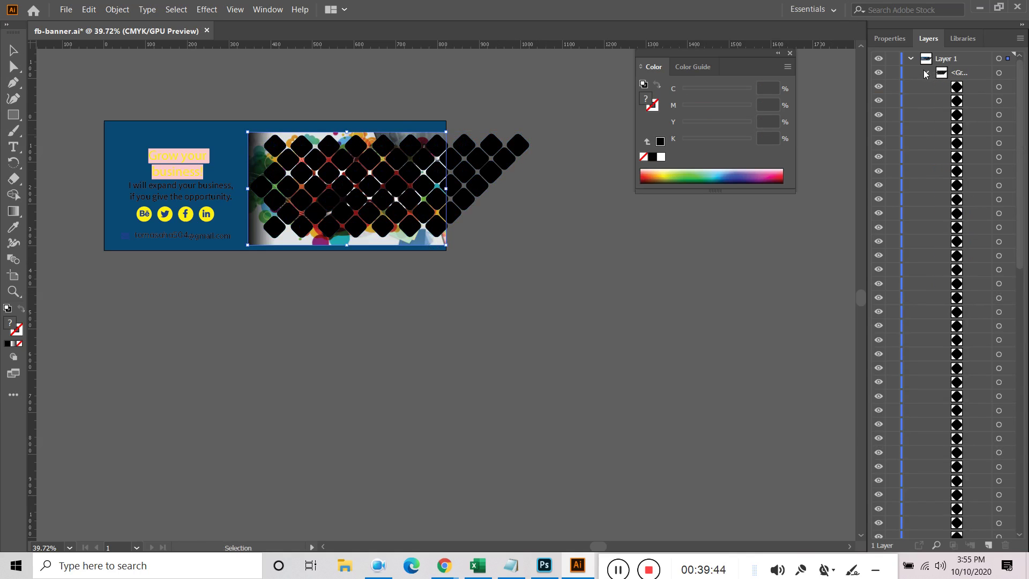
pyautogui.click(925, 73)
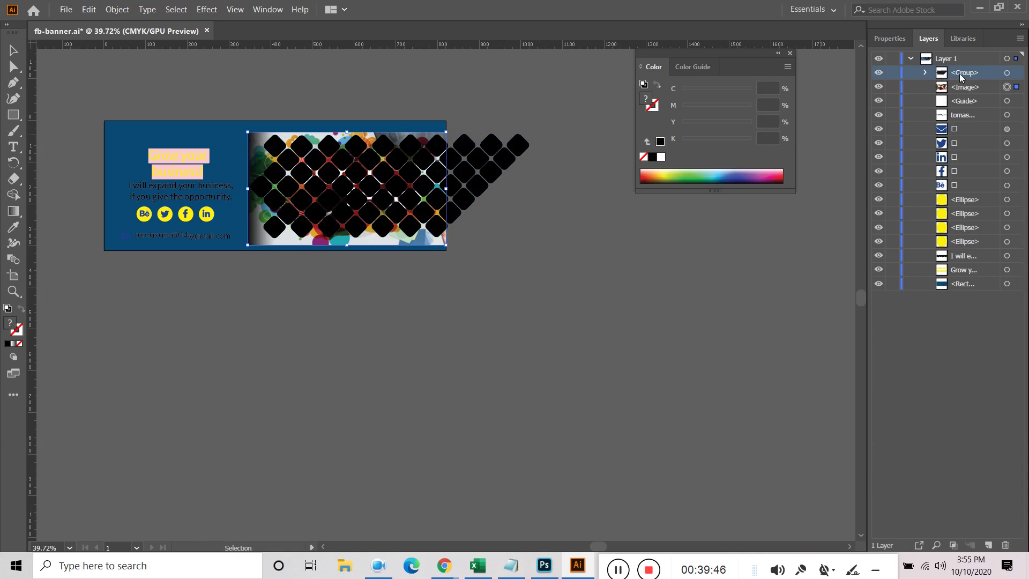
pyautogui.click(1016, 73)
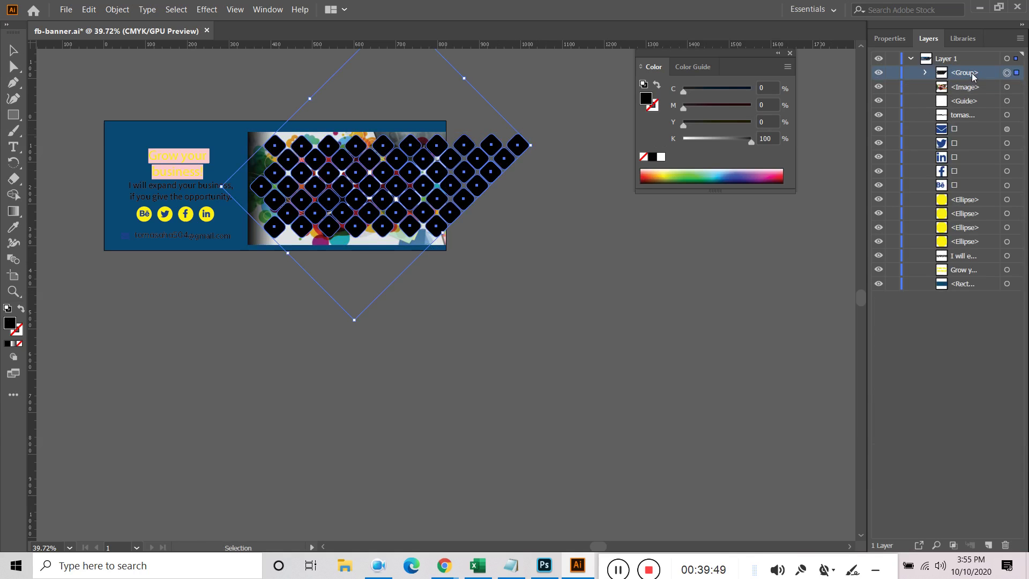
# Move the diamond group below the image in Layers and attempt a clipping mask, dismissing the error
pyautogui.moveTo(969, 78); pyautogui.dragTo(952, 98)
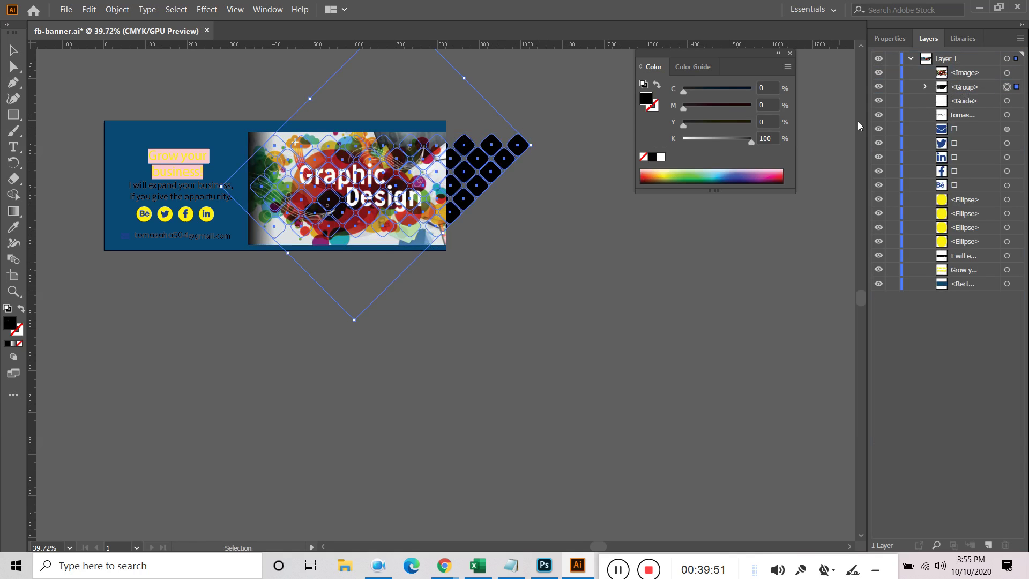
pyautogui.click(569, 219)
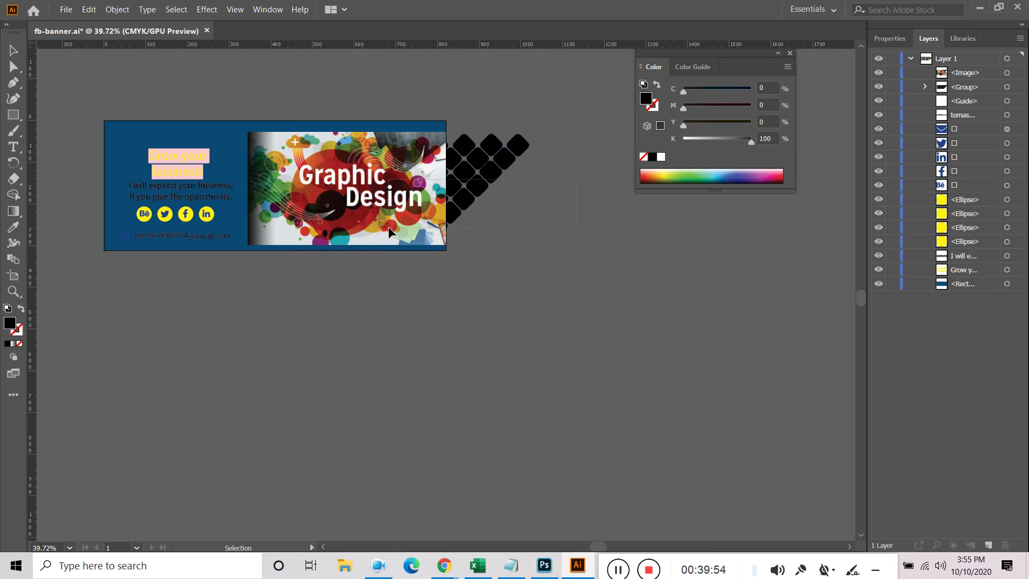
pyautogui.moveTo(388, 226); pyautogui.dragTo(481, 202)
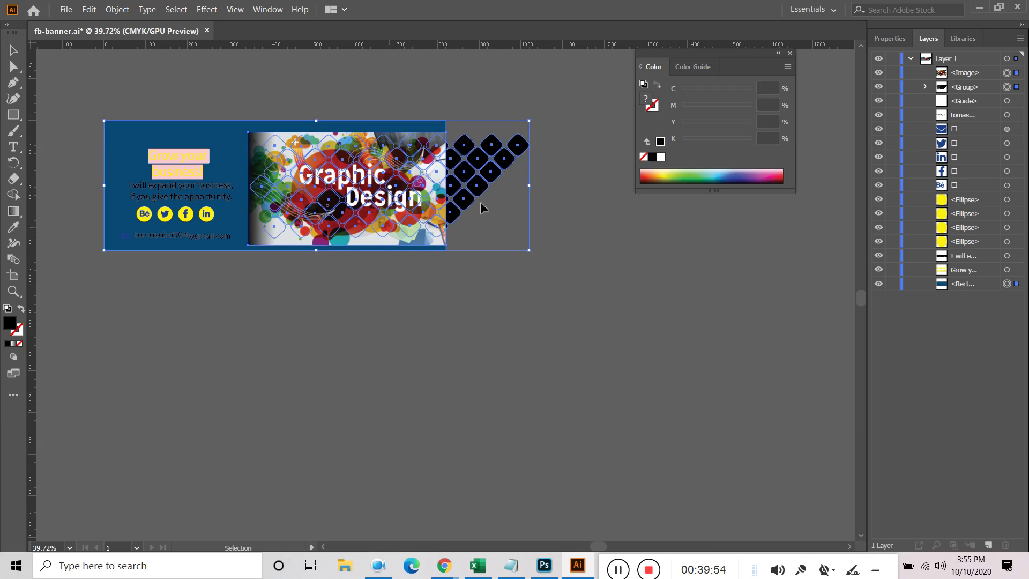
pyautogui.click(1017, 73)
pyautogui.keyDown('shift'); pyautogui.click(1017, 88); pyautogui.keyUp('shift')
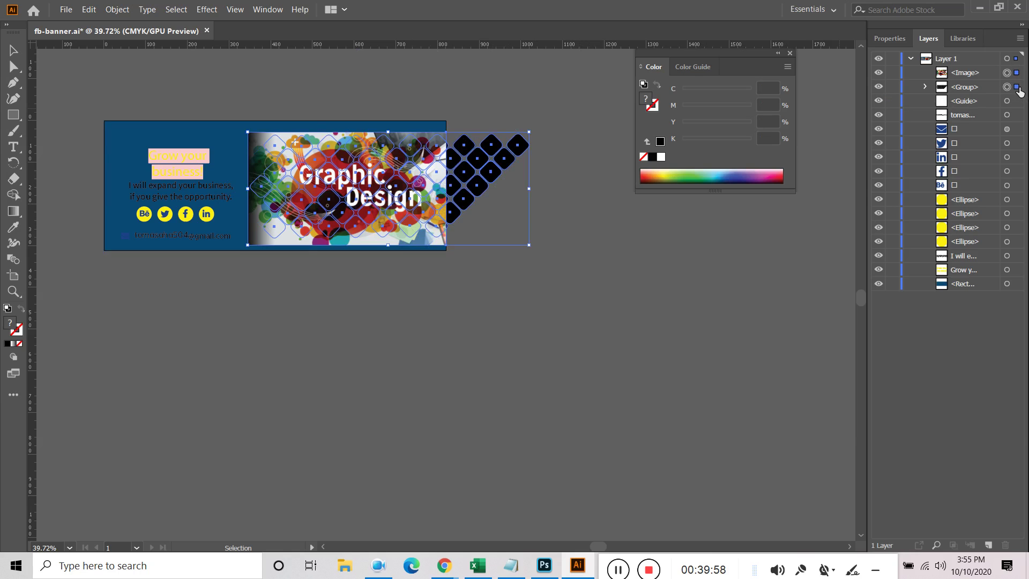
pyautogui.rightClick(458, 173)
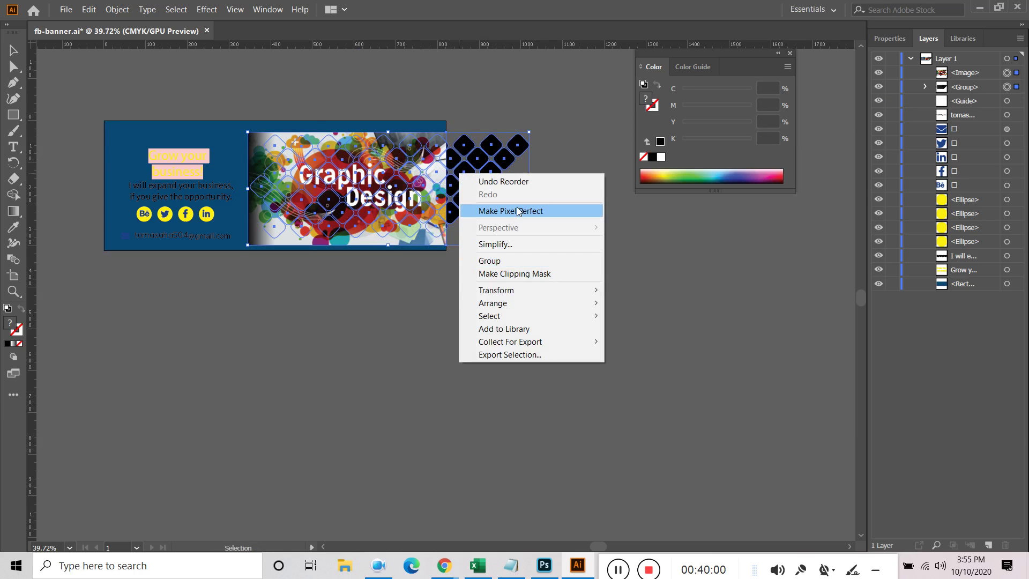
pyautogui.click(516, 274)
pyautogui.click(629, 302)
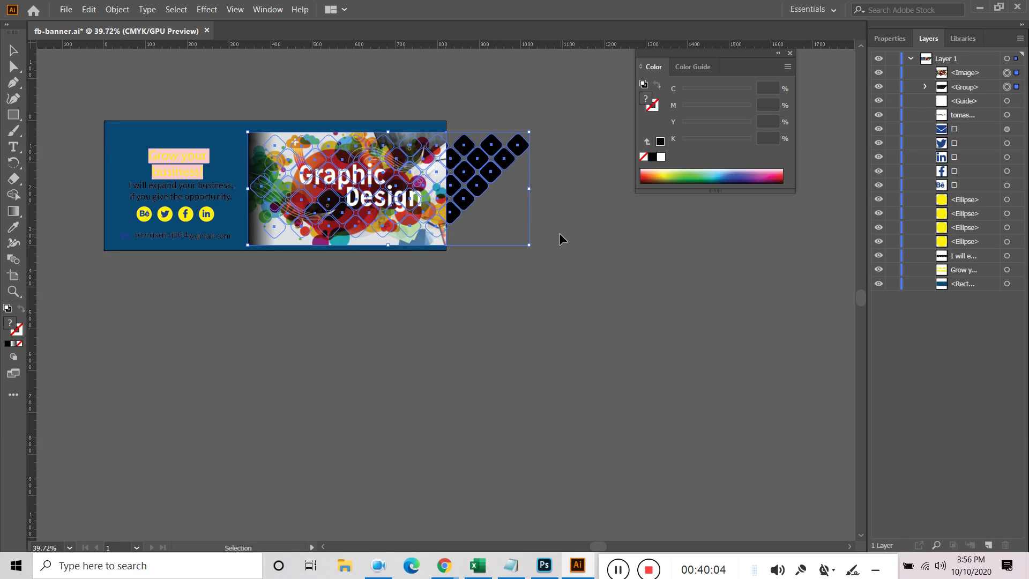
# Reselect the image and diamond group in Layers and browse the Edit menu
pyautogui.click(571, 225)
pyautogui.click(475, 185)
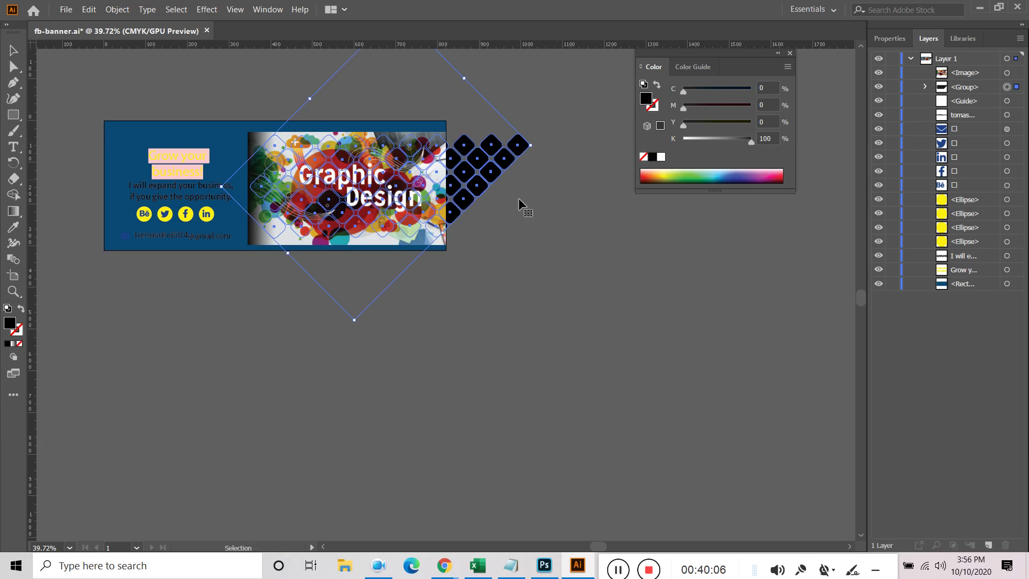
pyautogui.click(1017, 73)
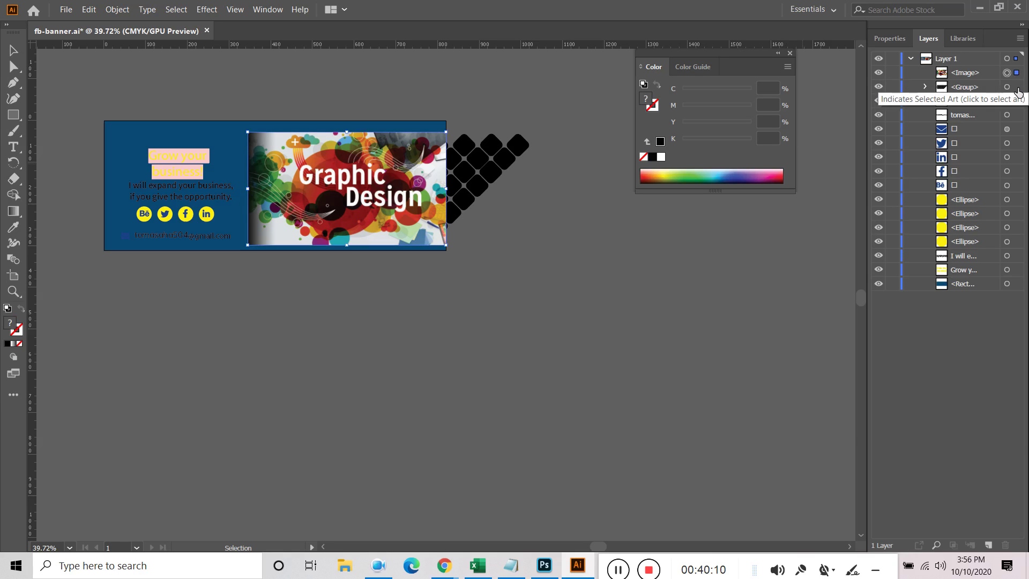
pyautogui.keyDown('shift'); pyautogui.click(1017, 88); pyautogui.keyUp('shift')
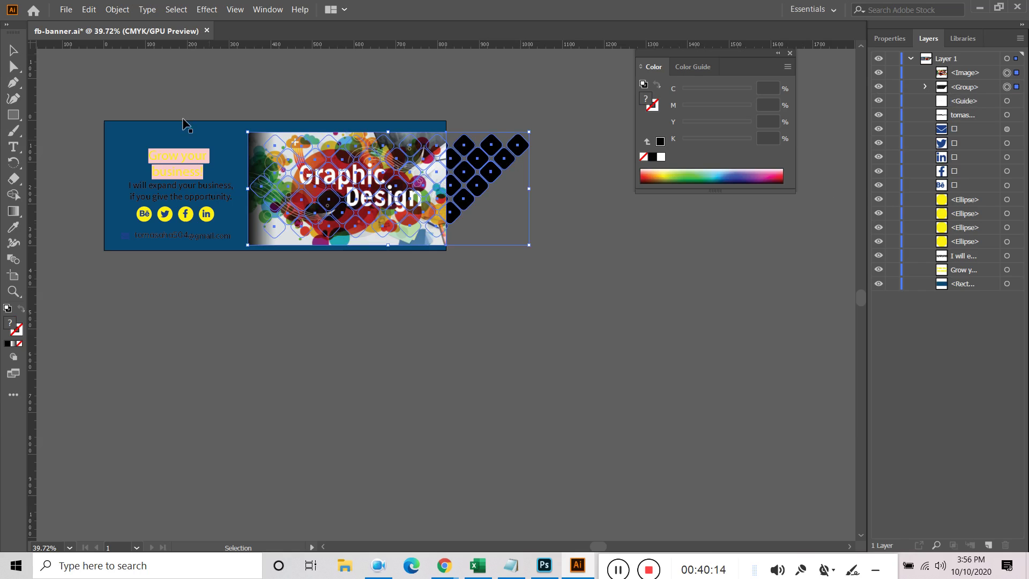
pyautogui.click(89, 10)
pyautogui.click(94, 12)
pyautogui.click(66, 9)
pyautogui.moveTo(91, 11)
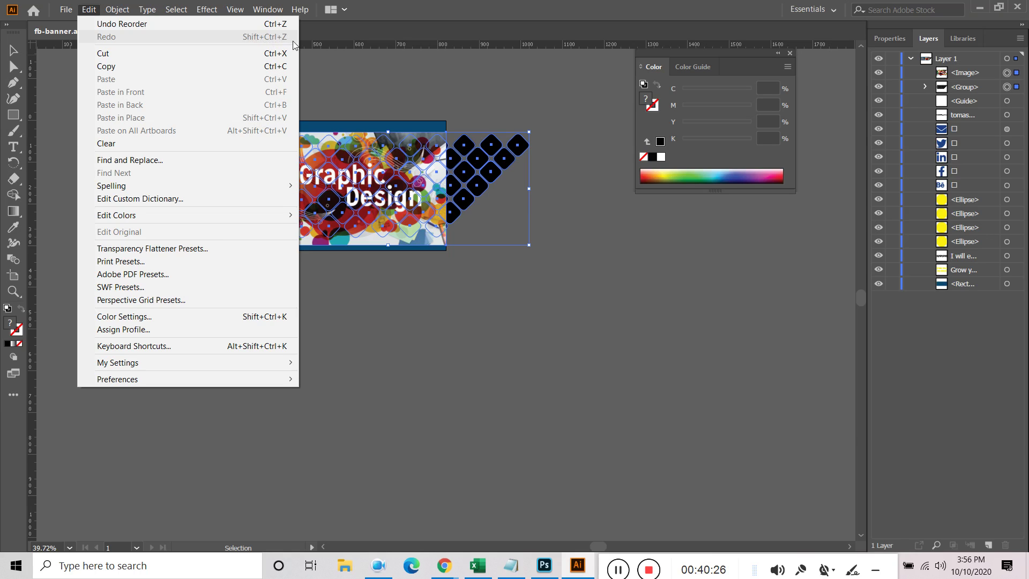
# Try Make Pixel Perfect on the diamond group, then drag the image beneath it in Layers
pyautogui.click(509, 315)
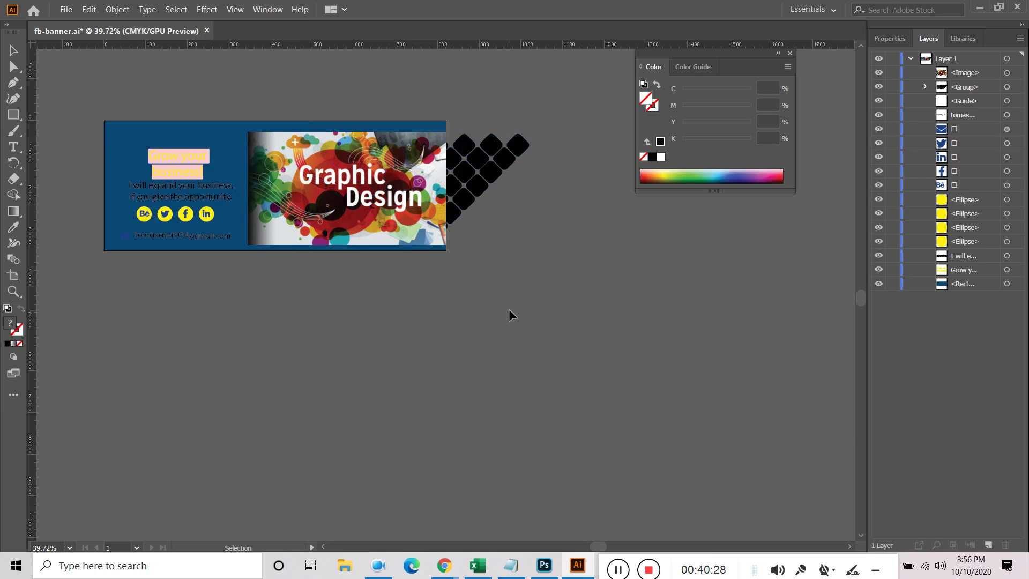
pyautogui.click(499, 162)
pyautogui.rightClick(500, 163)
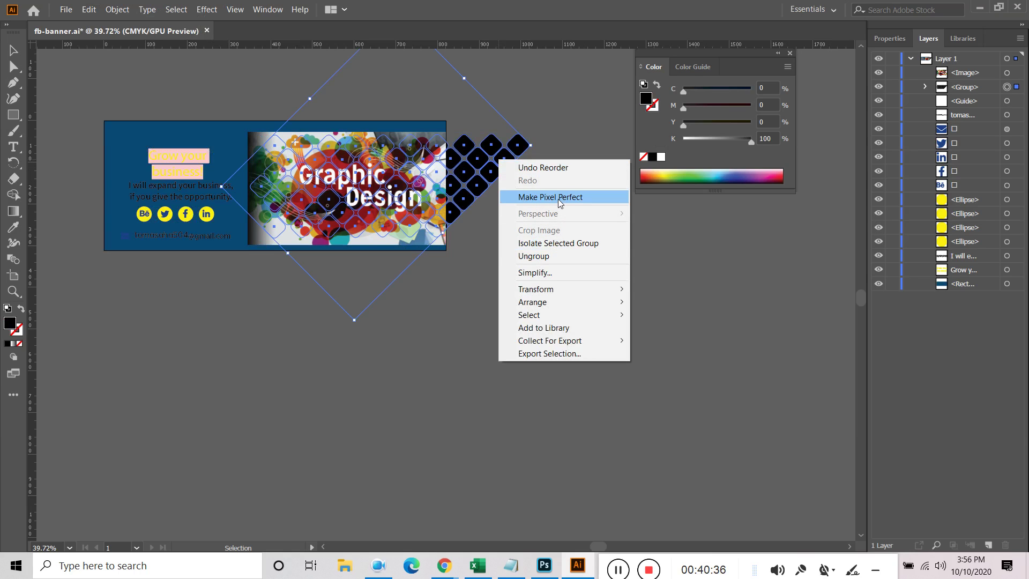
pyautogui.click(558, 198)
pyautogui.click(514, 208)
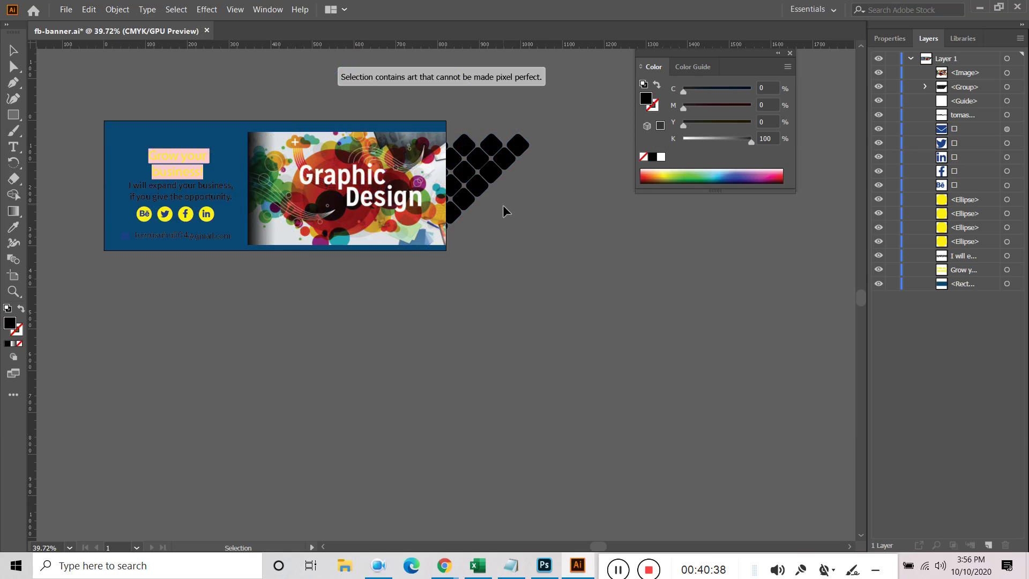
pyautogui.moveTo(957, 79); pyautogui.dragTo(959, 92)
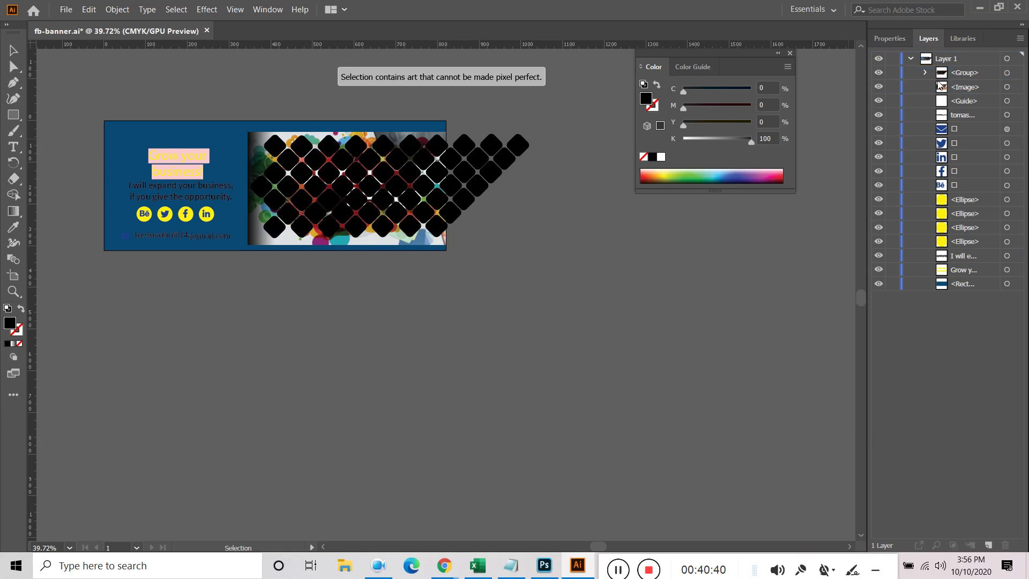
# Select the diamond group and image and try Simplify on them, then dismiss it
pyautogui.click(1014, 72)
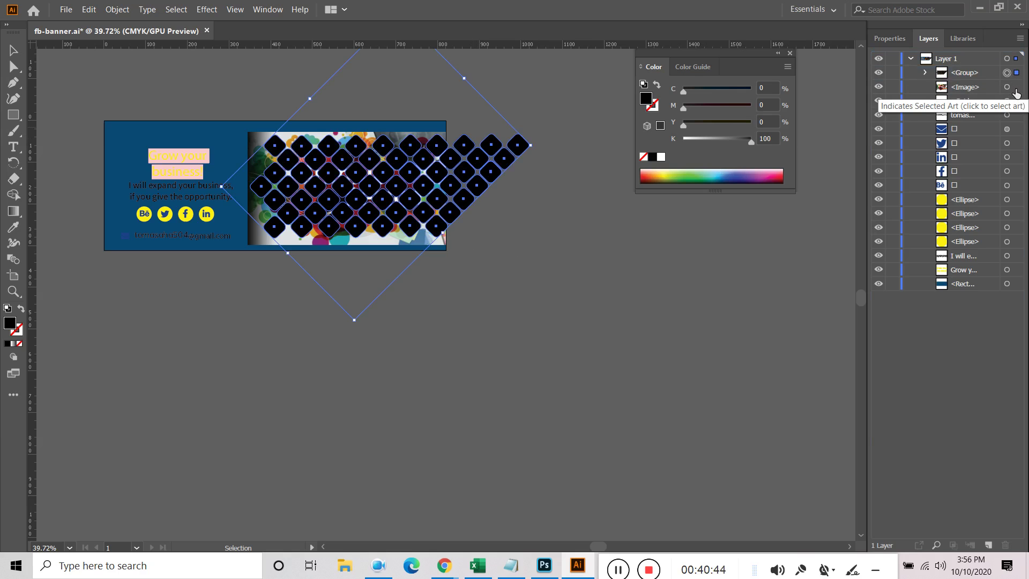
pyautogui.keyDown('shift'); pyautogui.click(1016, 87); pyautogui.keyUp('shift')
pyautogui.rightClick(344, 169)
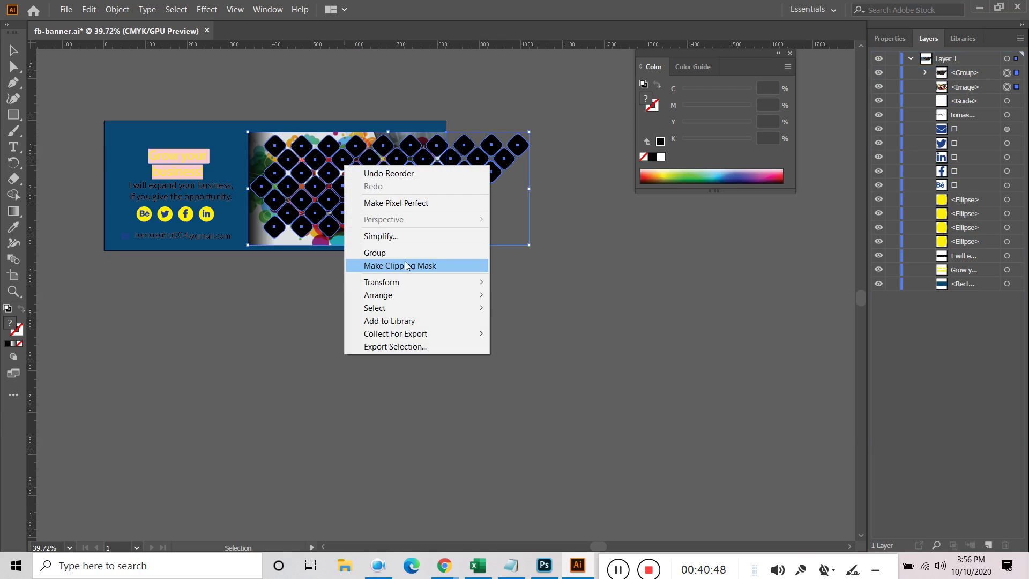
pyautogui.click(415, 236)
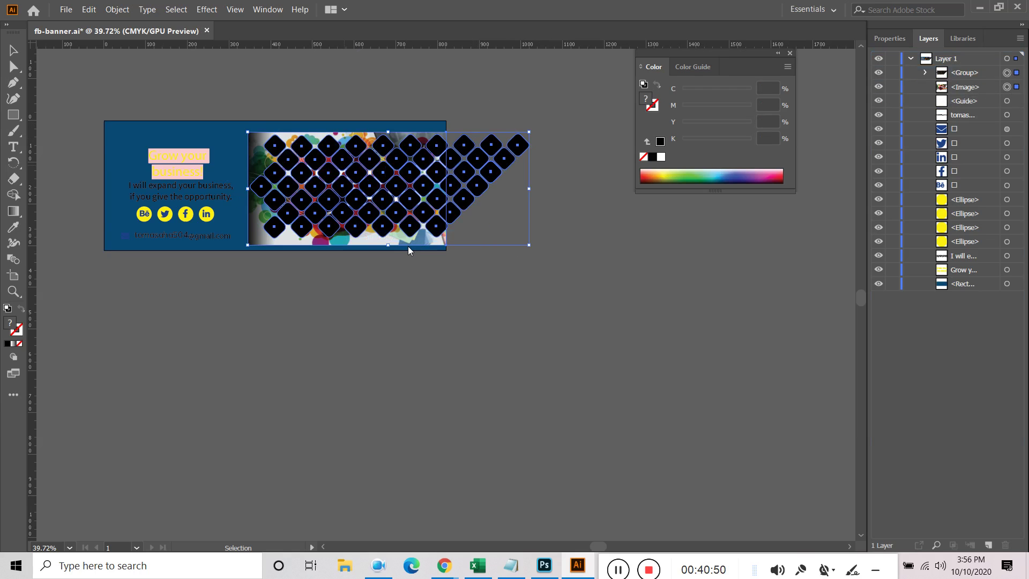
pyautogui.click(532, 257)
pyautogui.click(437, 220)
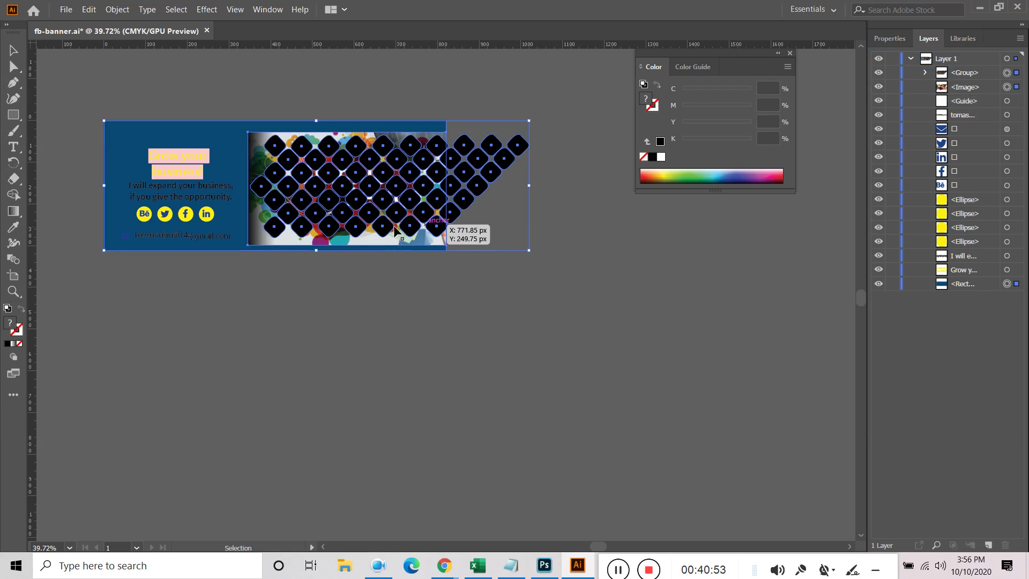
pyautogui.click(694, 245)
# Reselect the diamond group and image and make a clipping mask
pyautogui.click(1017, 73)
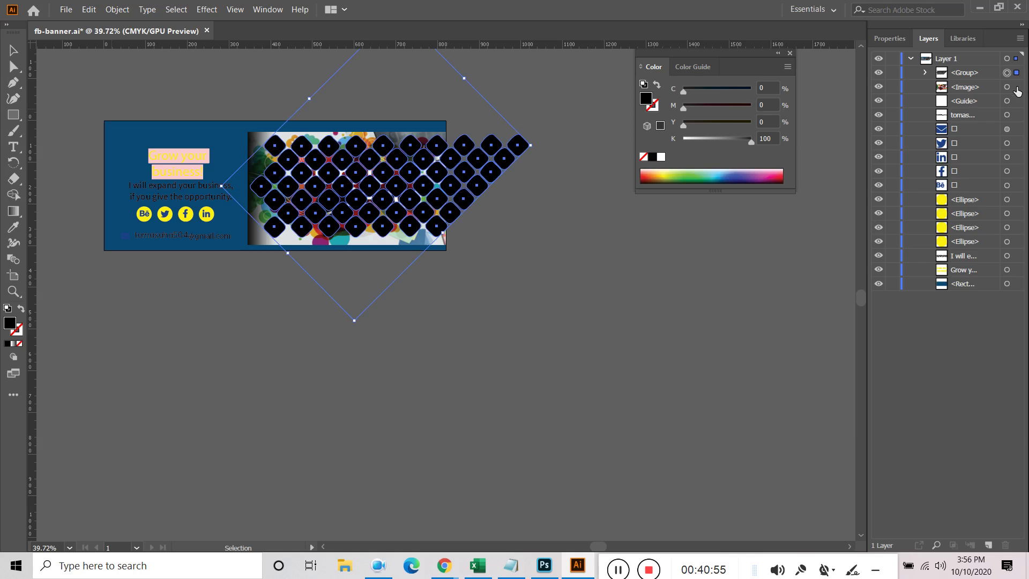
pyautogui.keyDown('shift'); pyautogui.click(1016, 87); pyautogui.keyUp('shift')
pyautogui.rightClick(344, 190)
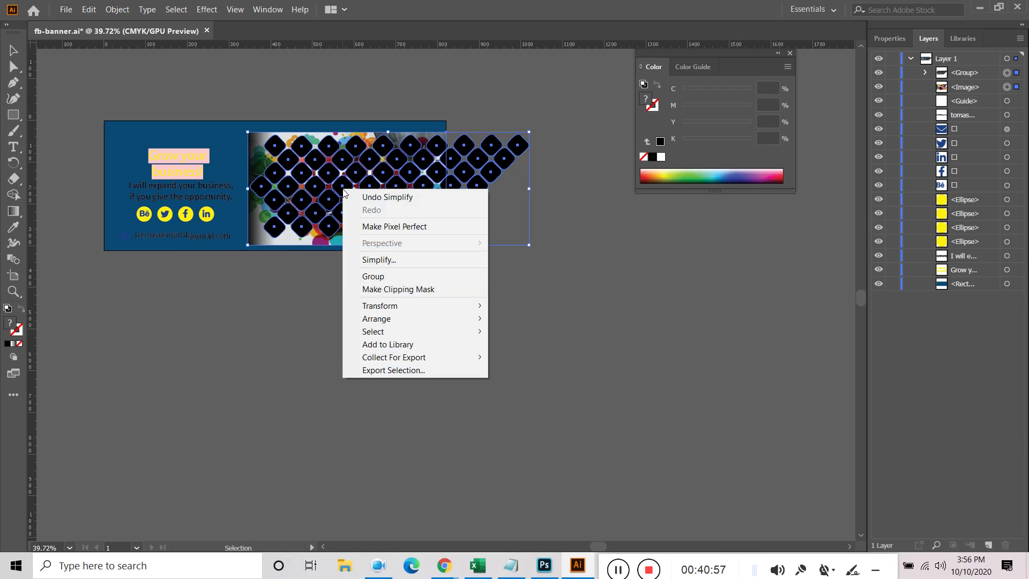
pyautogui.click(384, 289)
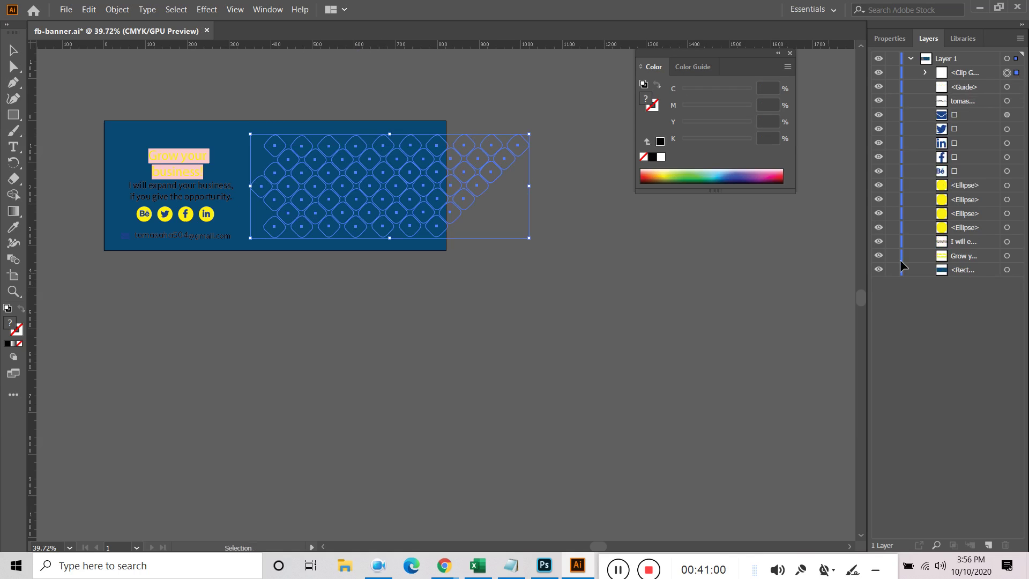
pyautogui.click(520, 252)
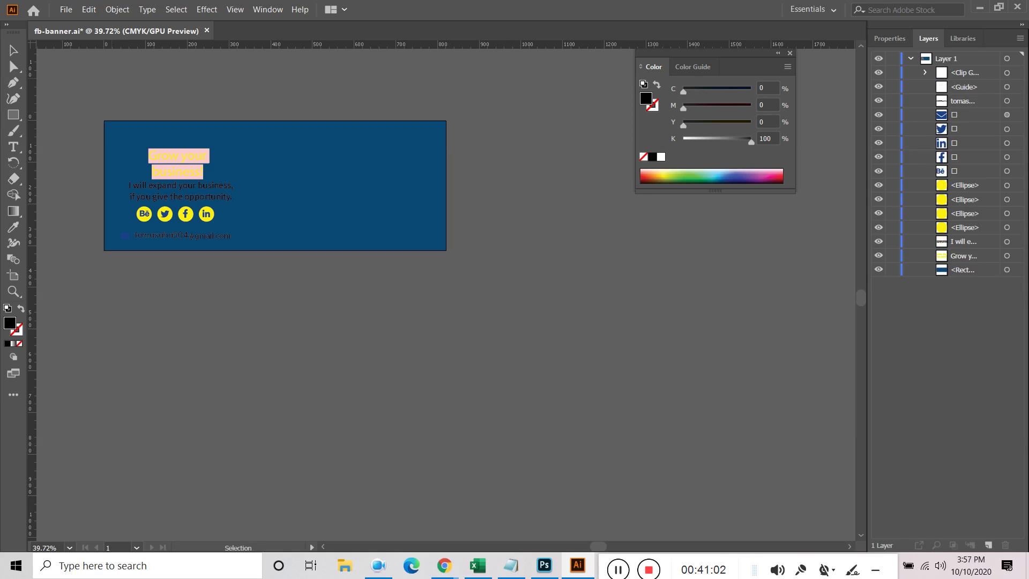
# Expand the new clip group and release the clipping mask with Ctrl+Alt+7
pyautogui.click(922, 72)
pyautogui.click(966, 102)
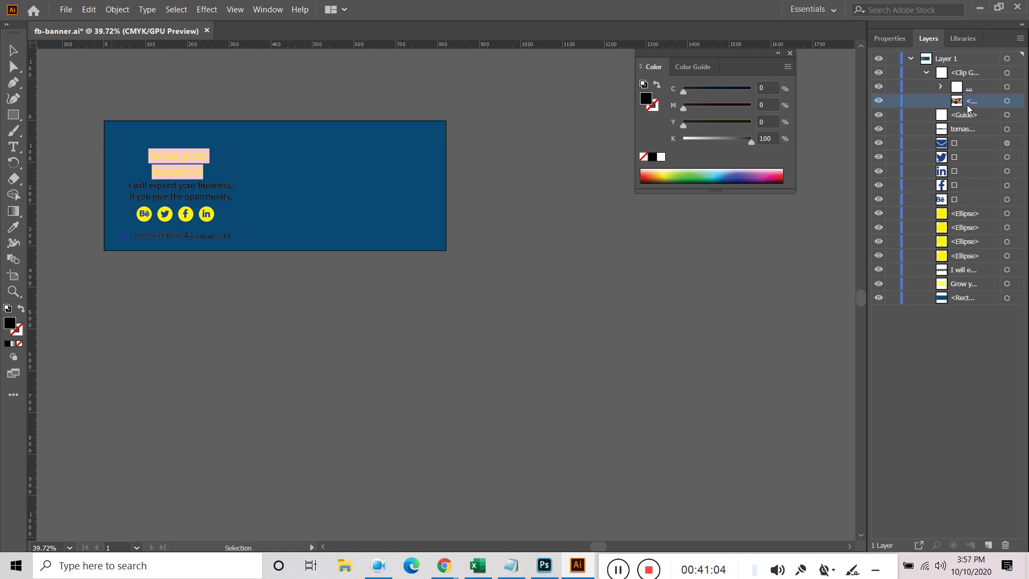
pyautogui.click(941, 87)
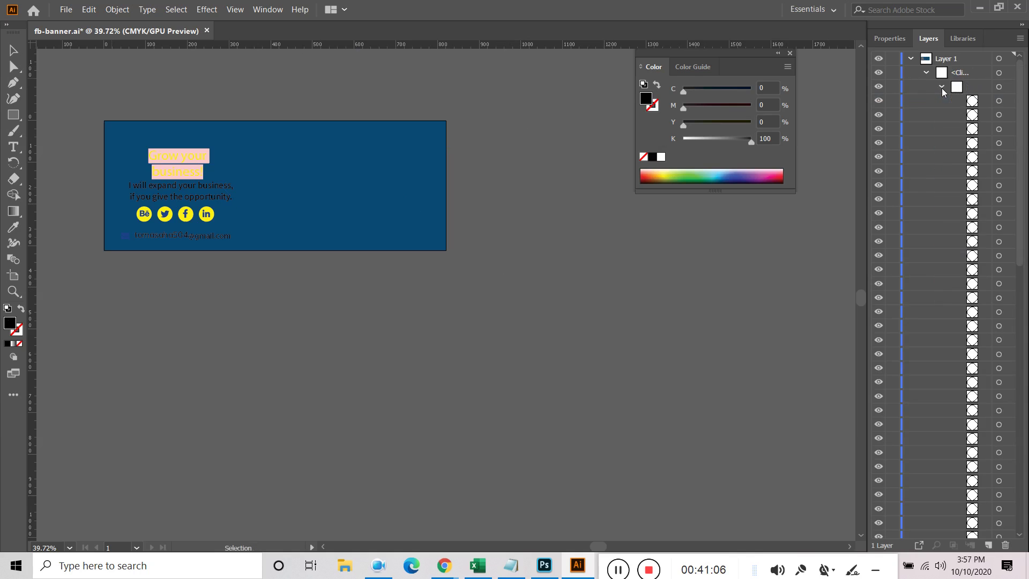
pyautogui.click(941, 87)
pyautogui.click(1016, 101)
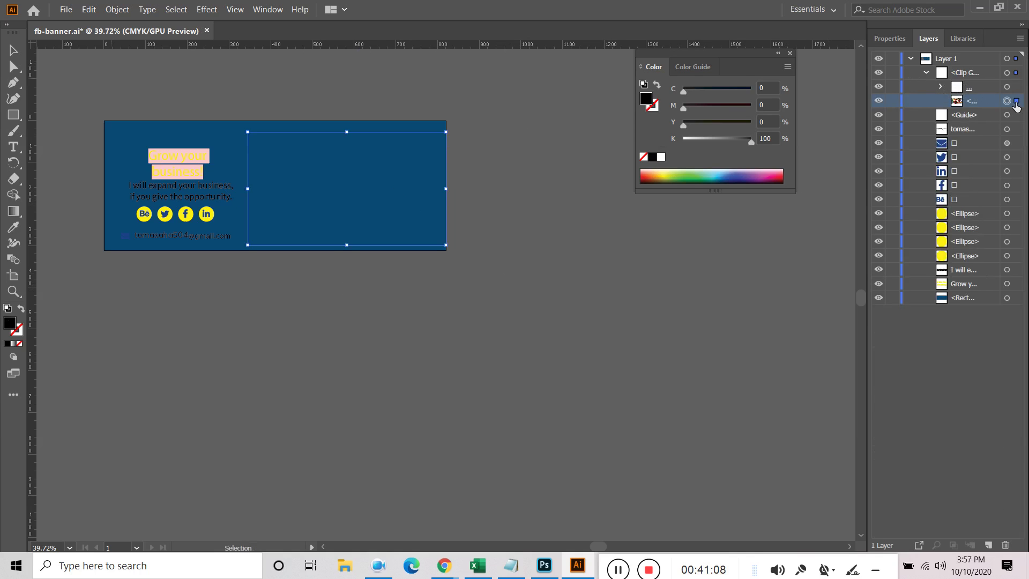
pyautogui.click(1016, 88)
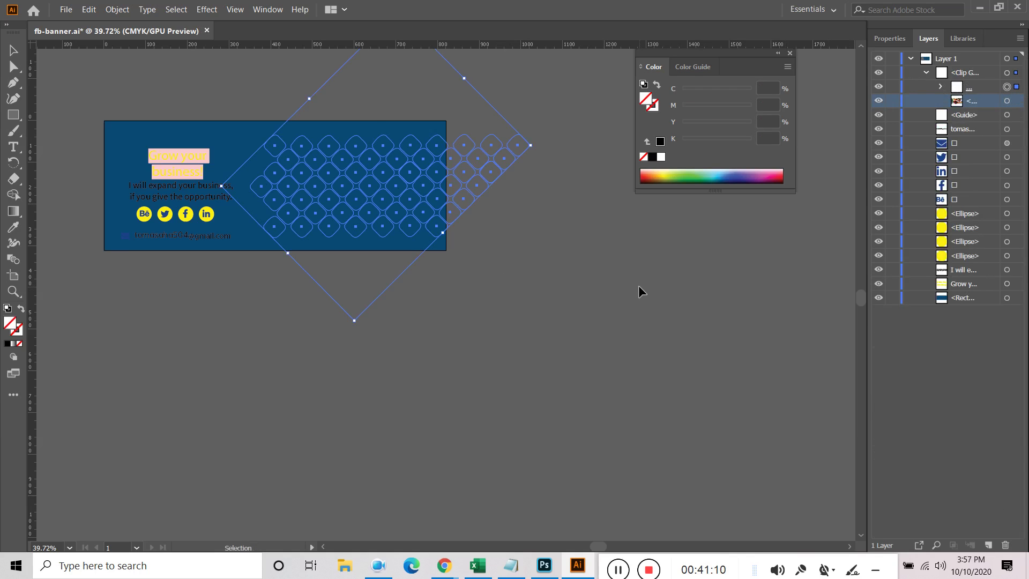
pyautogui.hotkey('ctrl', 'alt', '7')
pyautogui.click(501, 247)
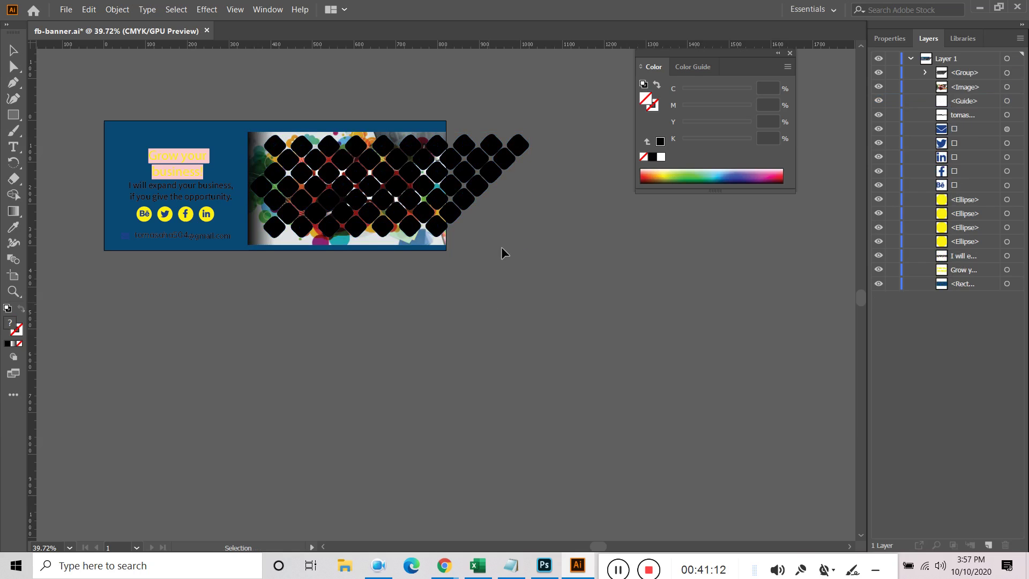
pyautogui.click(509, 165)
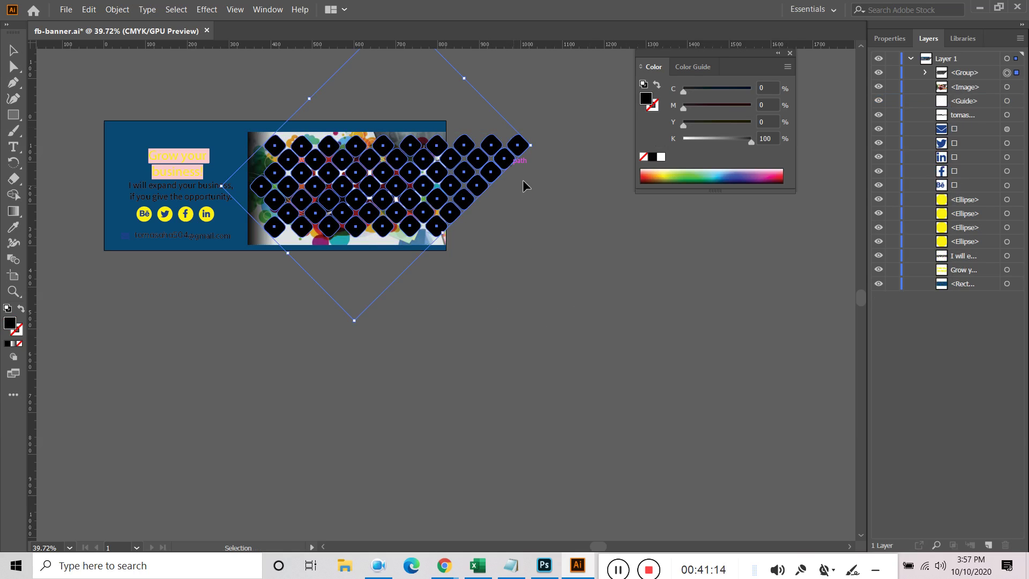
# Drag the image into the diamond pattern group and move it to the bottom of the group's stack
pyautogui.click(924, 73)
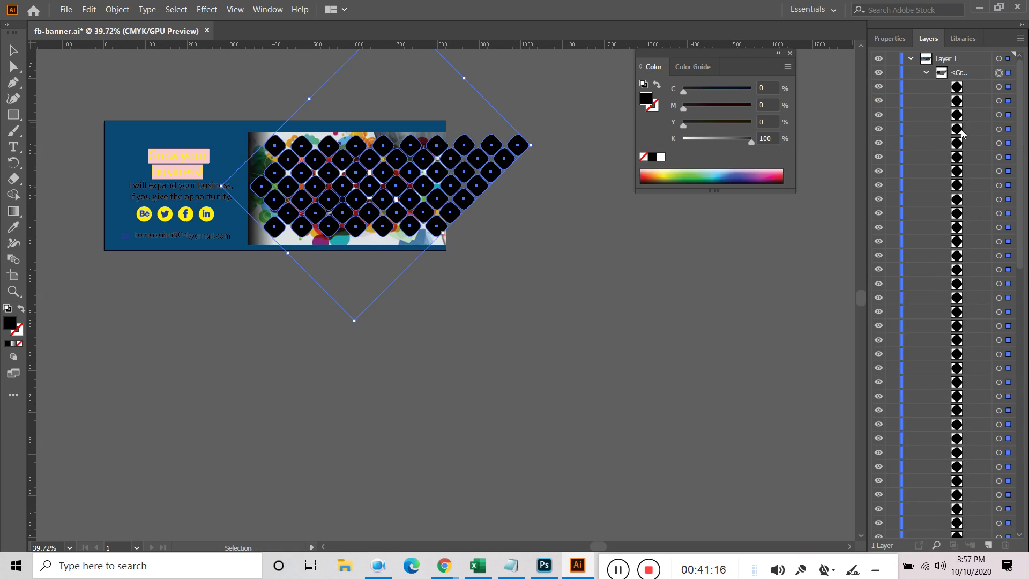
pyautogui.click(924, 73)
pyautogui.moveTo(963, 97); pyautogui.dragTo(966, 77)
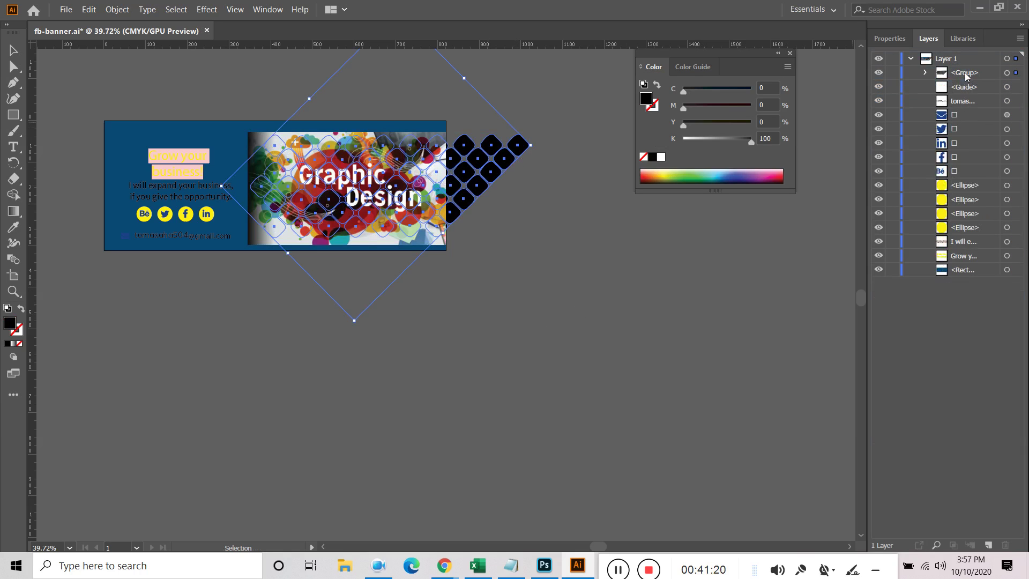
pyautogui.click(925, 73)
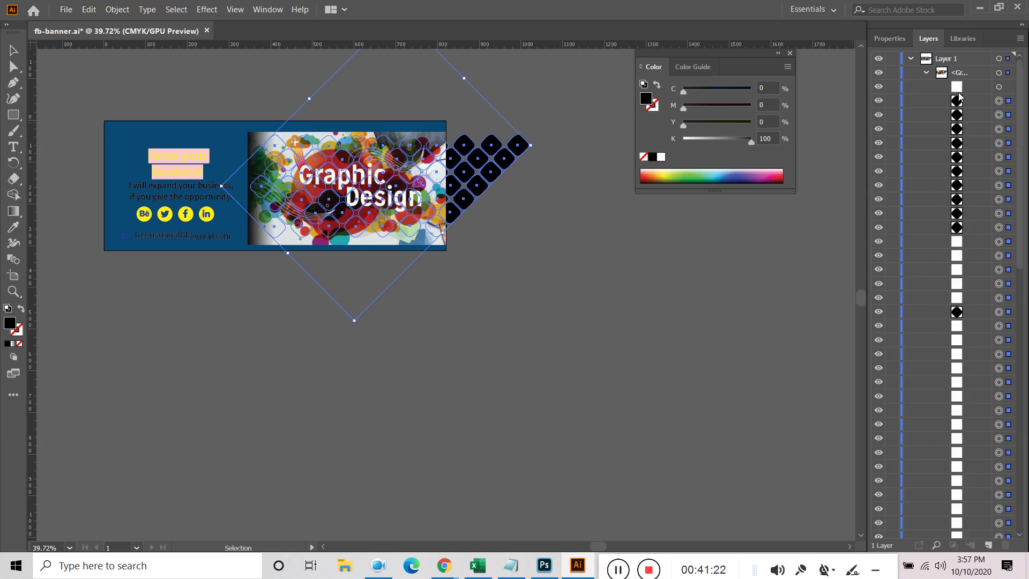
pyautogui.moveTo(973, 90); pyautogui.dragTo(971, 464)
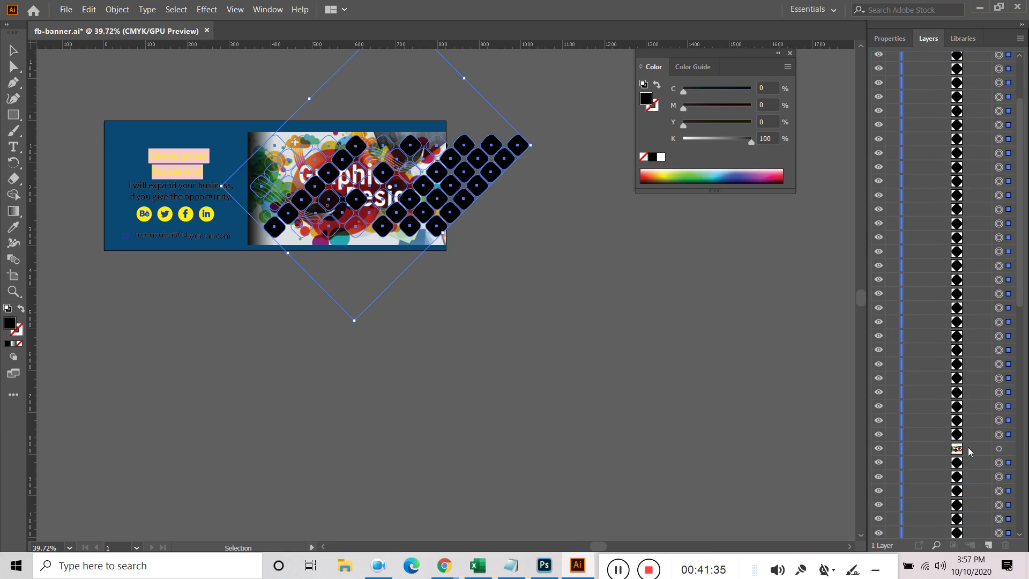
pyautogui.scroll(-3, 966, 443)
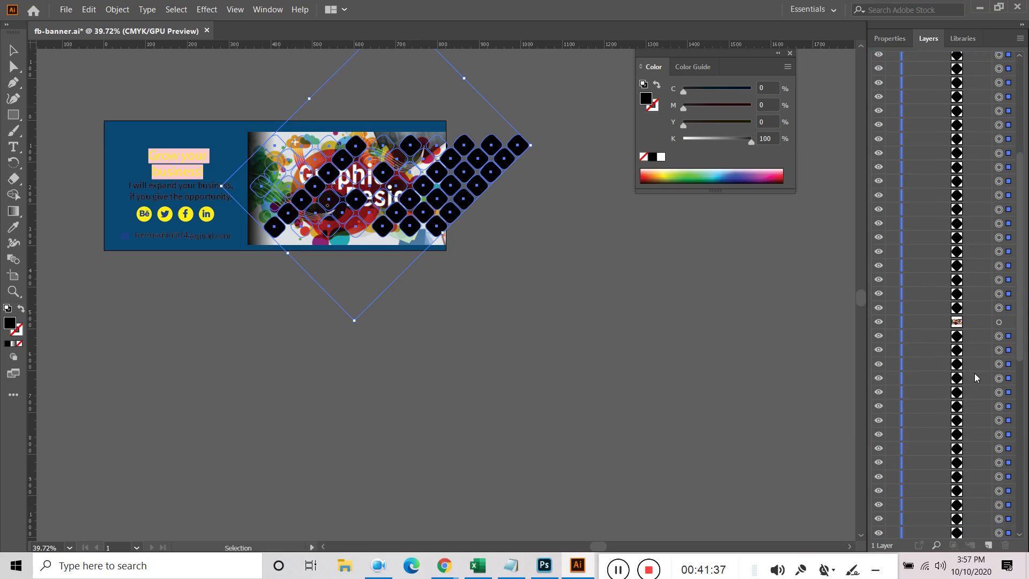
pyautogui.moveTo(967, 320); pyautogui.dragTo(932, 467)
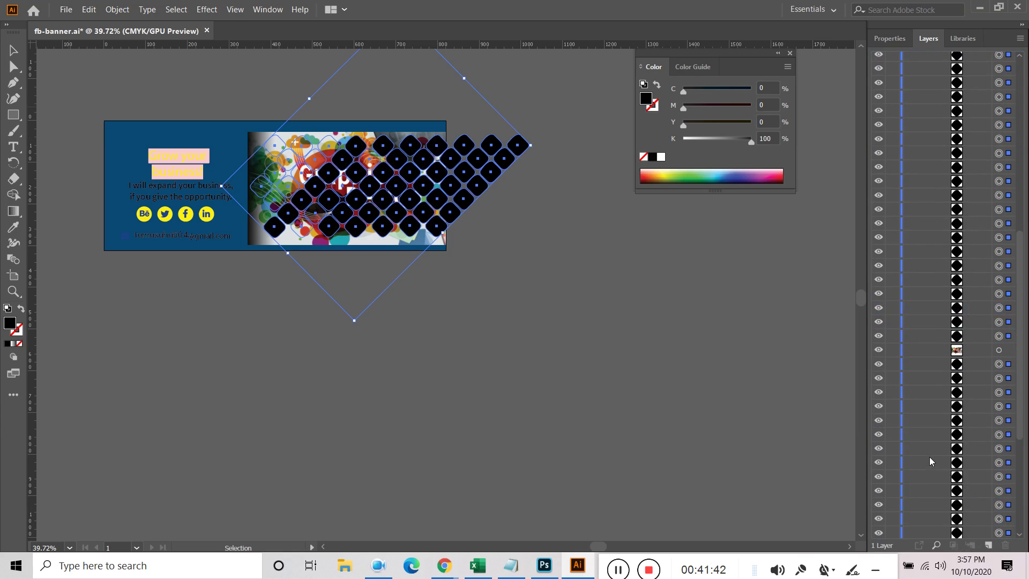
pyautogui.moveTo(974, 353); pyautogui.dragTo(962, 517)
pyautogui.scroll(-5, 925, 457)
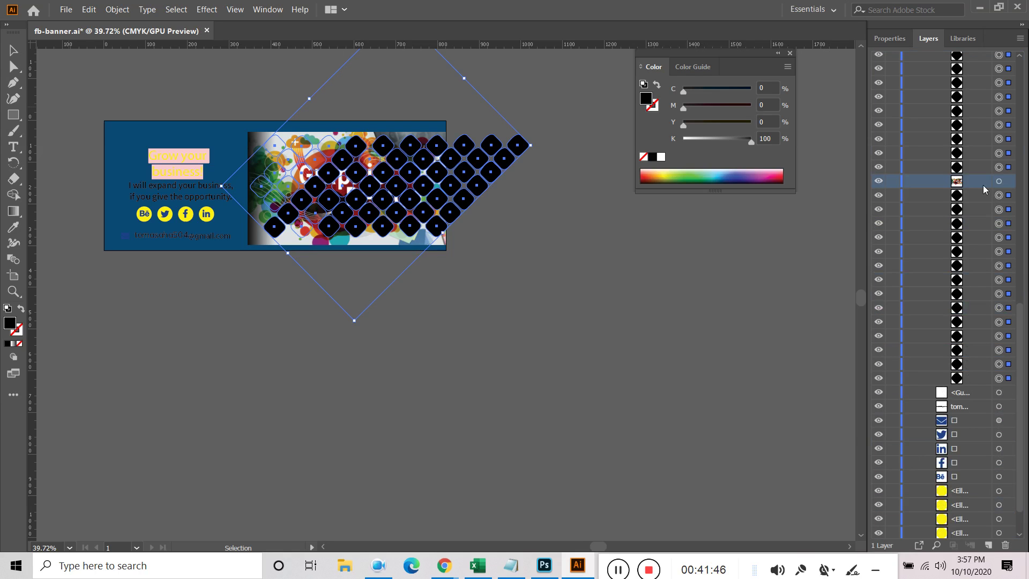
pyautogui.moveTo(972, 185); pyautogui.dragTo(964, 388)
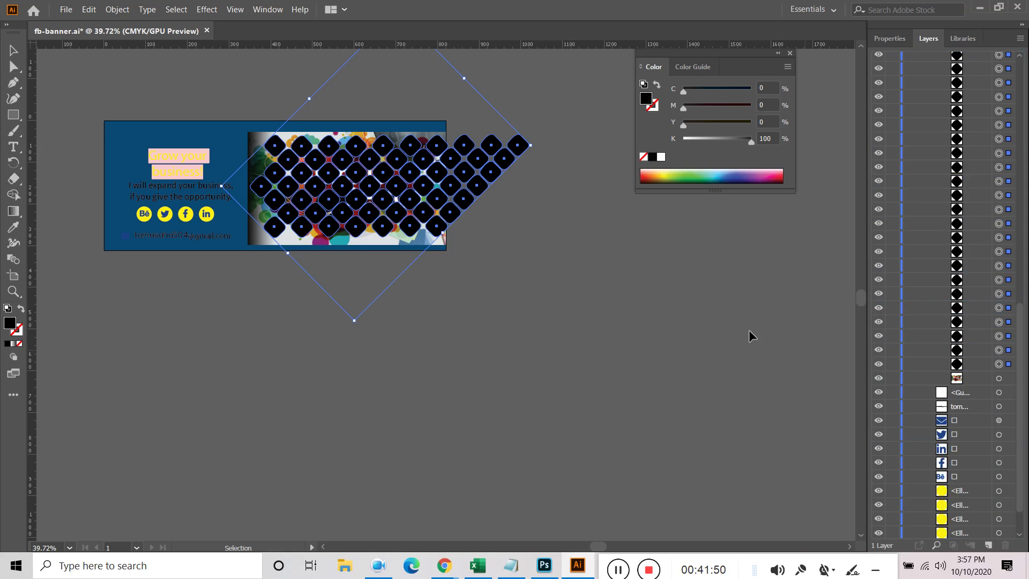
pyautogui.click(1011, 378)
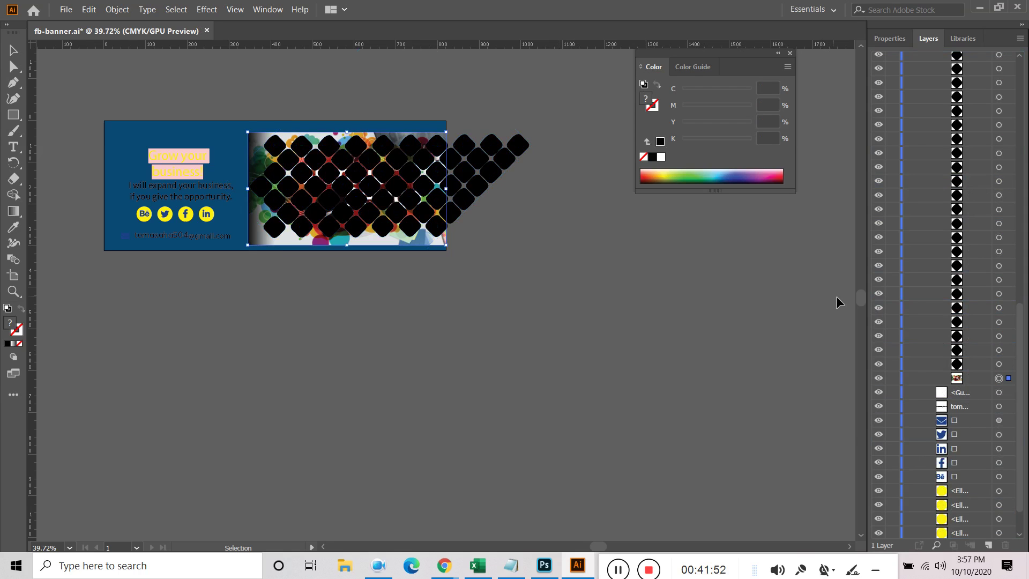
pyautogui.scroll(10, 985, 337)
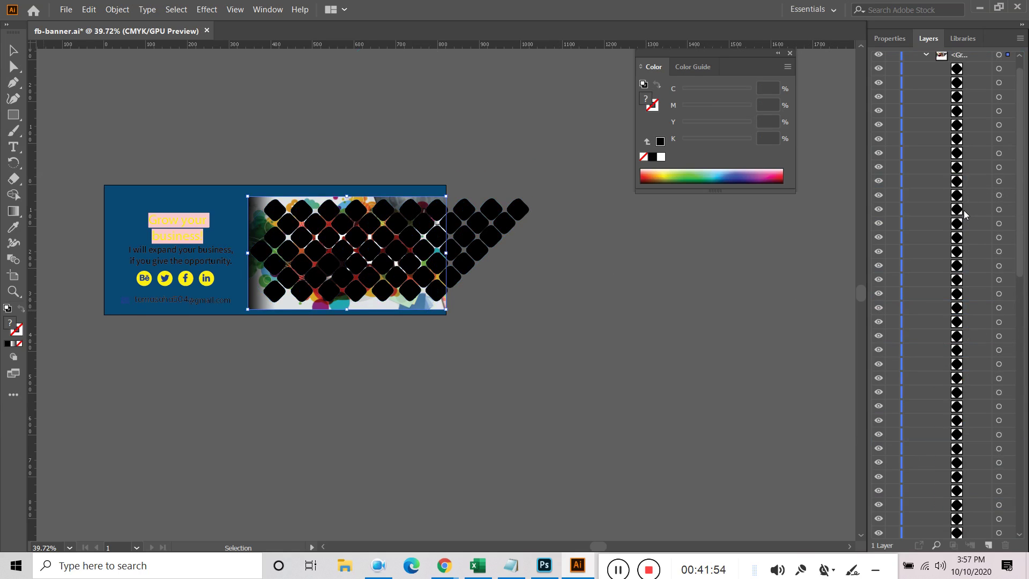
# Delete the diamond pattern group together with the image inside it
pyautogui.click(926, 73)
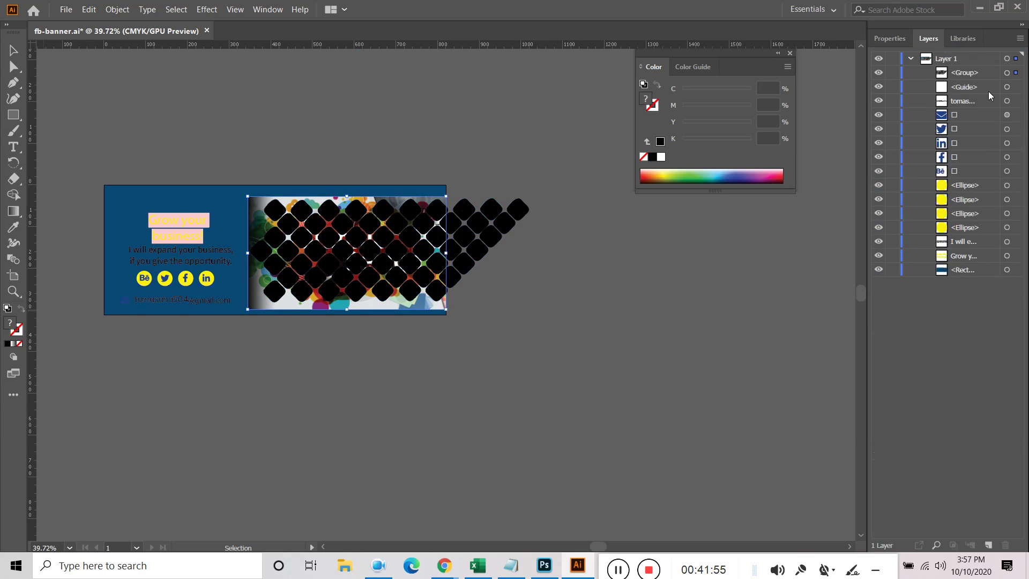
pyautogui.click(1016, 75)
pyautogui.rightClick(489, 221)
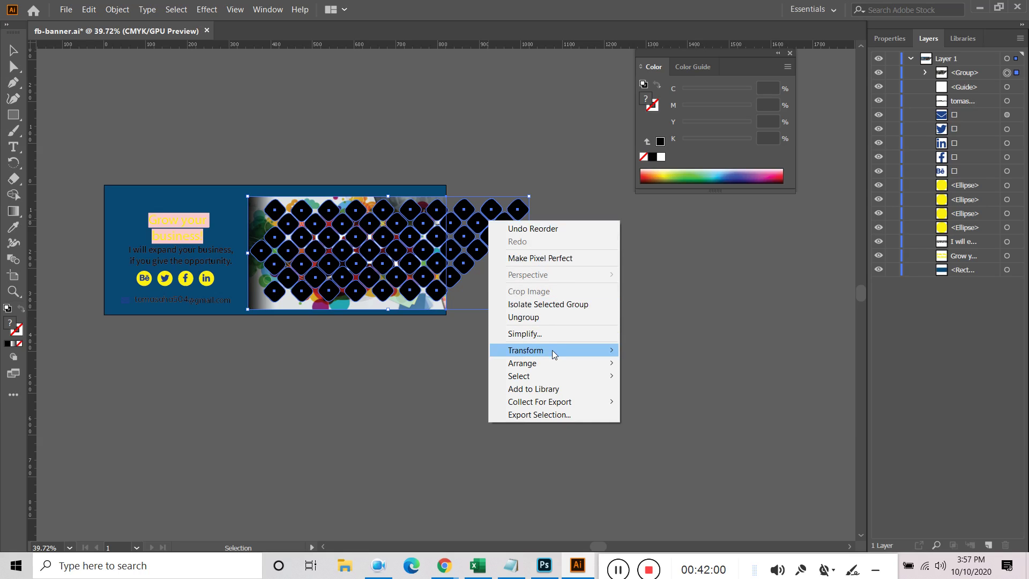
pyautogui.click(655, 277)
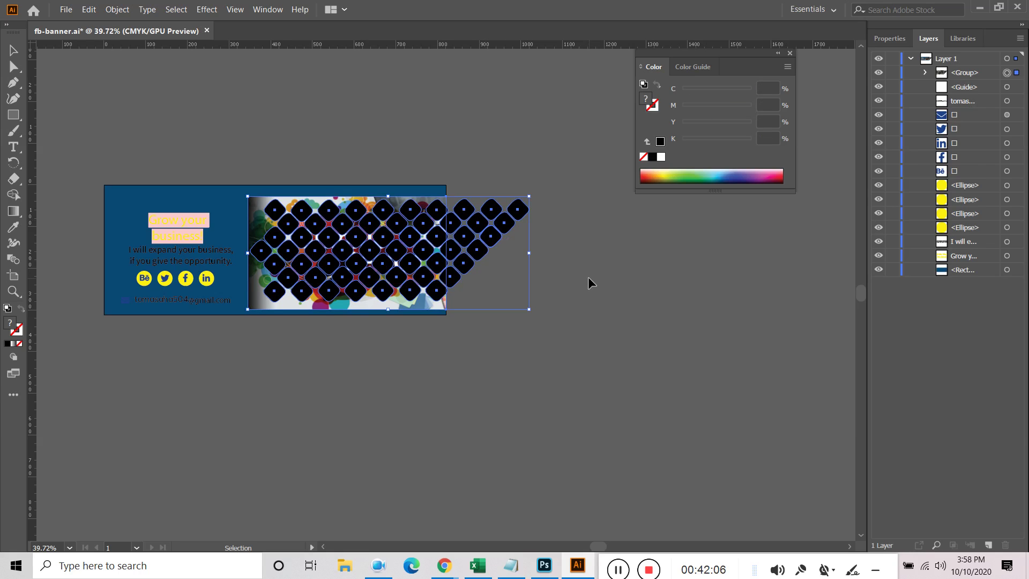
pyautogui.press('Delete')
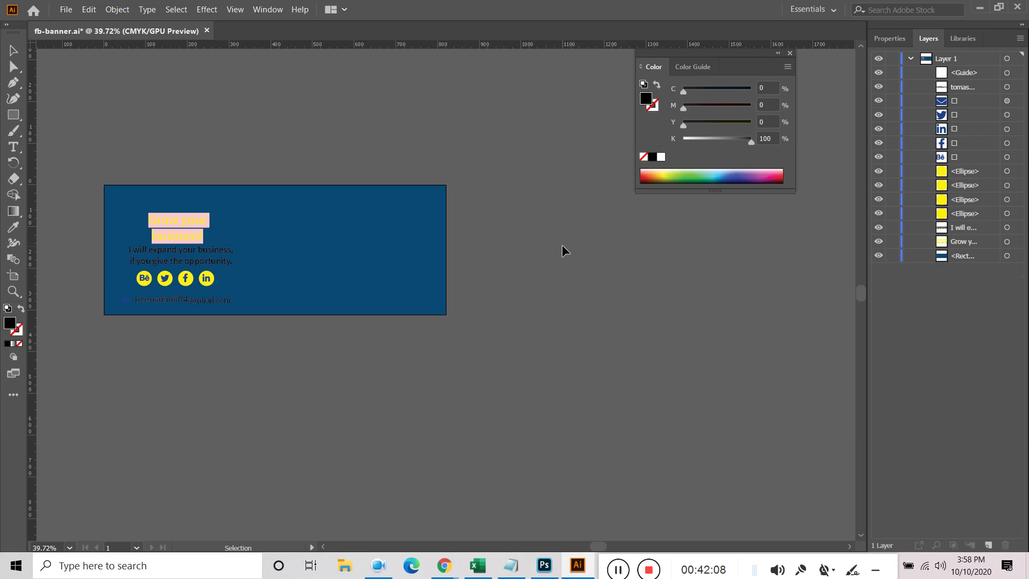
# Draw a small square, rotate it 45° into a diamond, and duplicate a diamond to extend the cluster
pyautogui.press('m')
pyautogui.moveTo(357, 235); pyautogui.dragTo(396, 274)
pyautogui.press('v')
pyautogui.moveTo(401, 230); pyautogui.dragTo(481, 231)
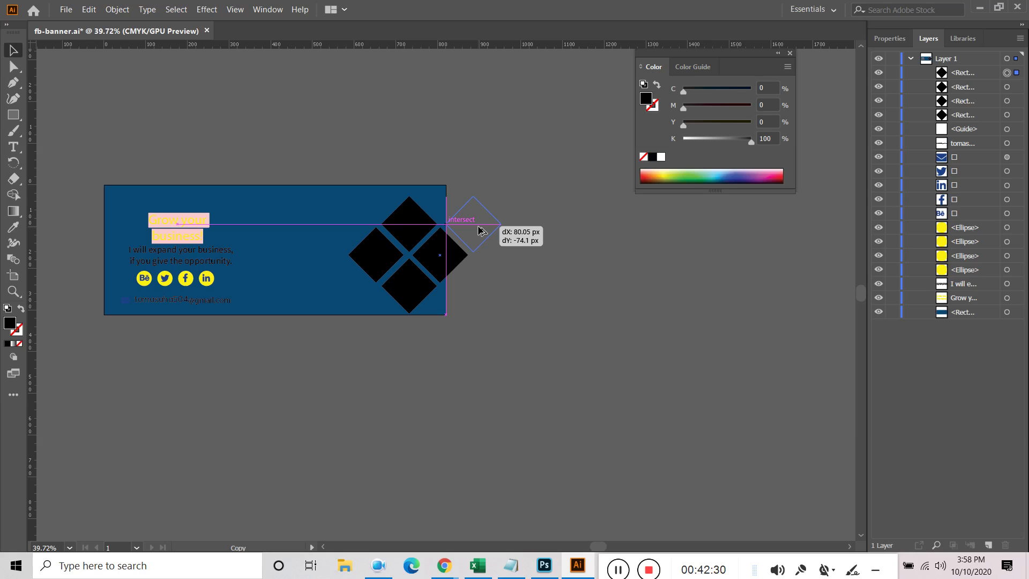
pyautogui.moveTo(481, 231); pyautogui.dragTo(517, 264)
pyautogui.hotkey('ctrl', 'z')
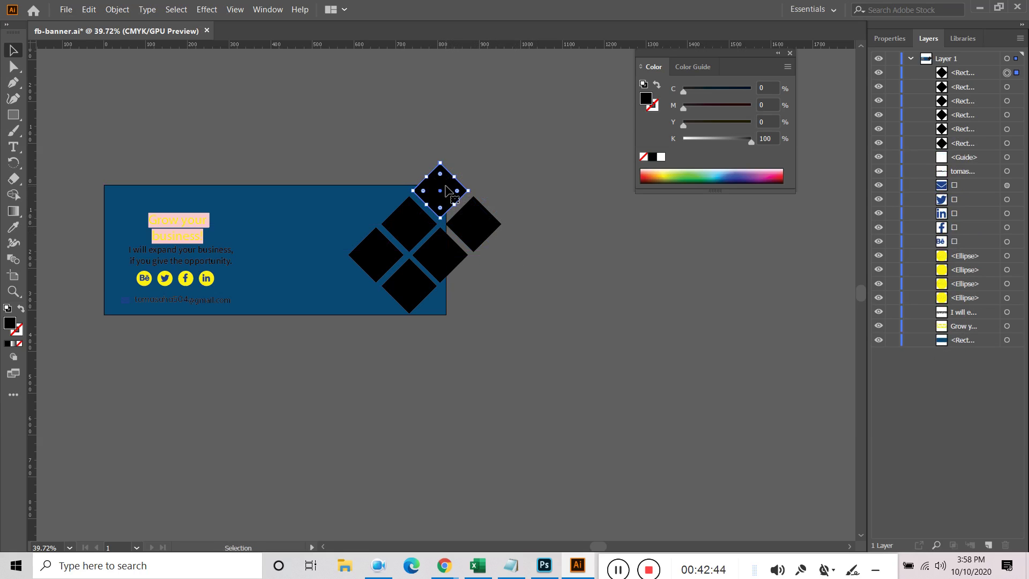
pyautogui.click(474, 187)
pyautogui.moveTo(440, 190); pyautogui.dragTo(450, 317)
pyautogui.click(542, 306)
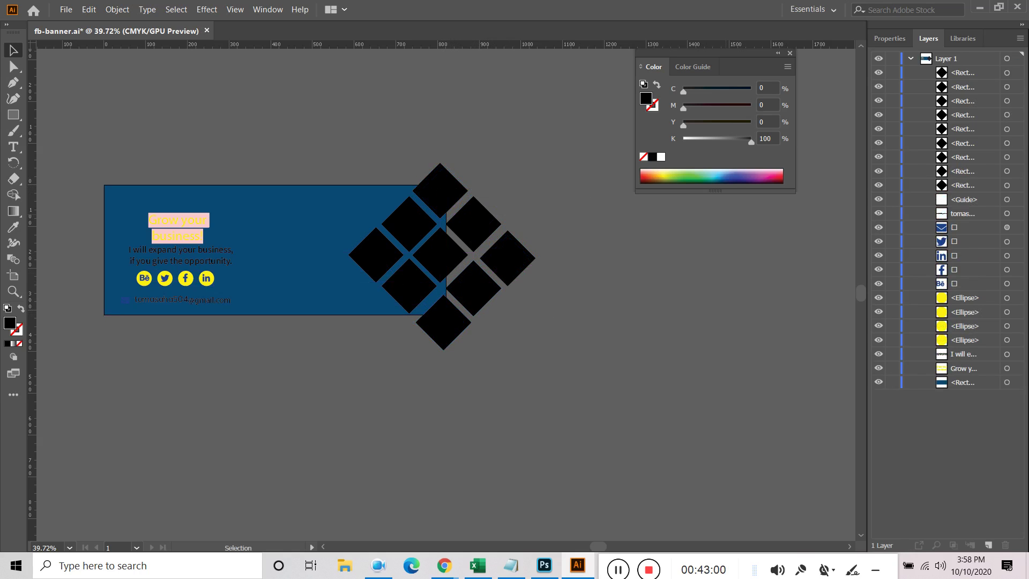
# Lock the blue background and every layer beneath the diamonds, then select all nine diamonds
pyautogui.click(1016, 72)
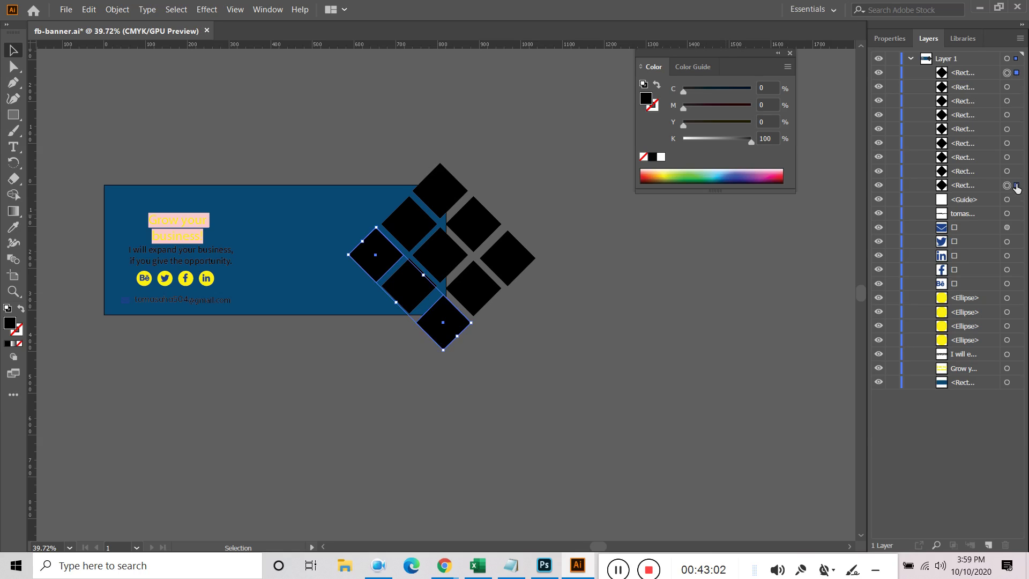
pyautogui.click(240, 214)
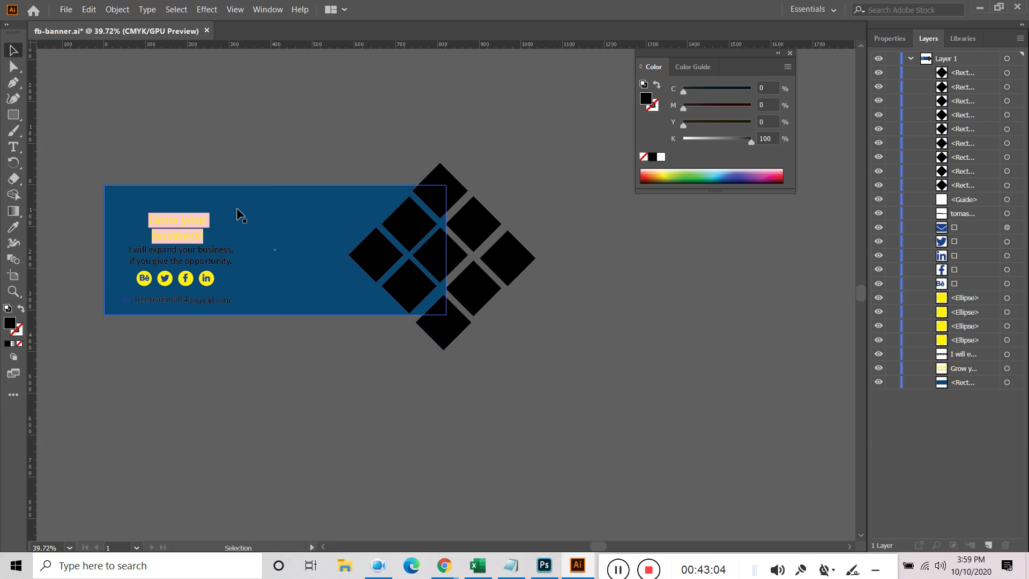
pyautogui.click(240, 214)
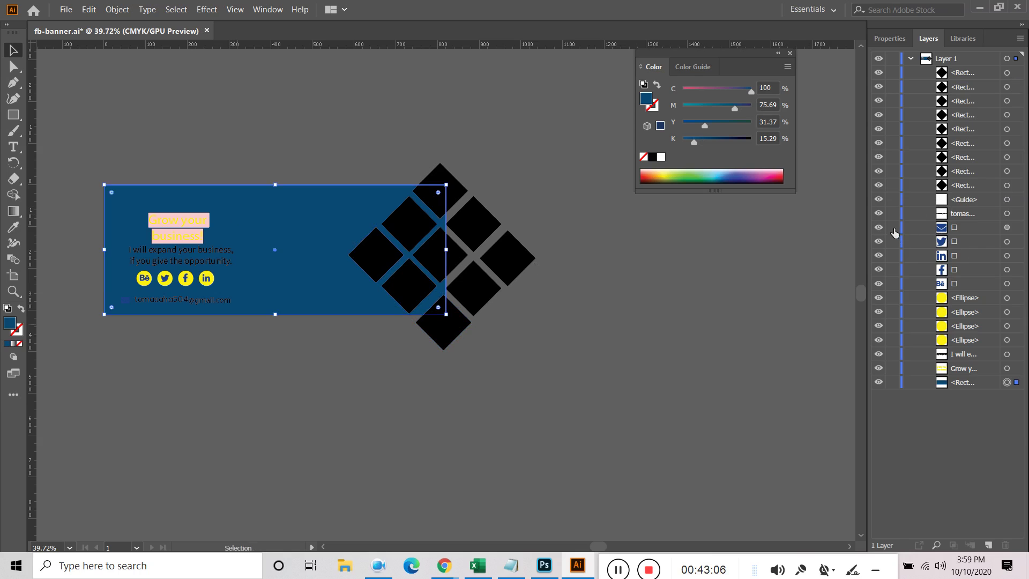
pyautogui.moveTo(892, 204); pyautogui.dragTo(887, 410)
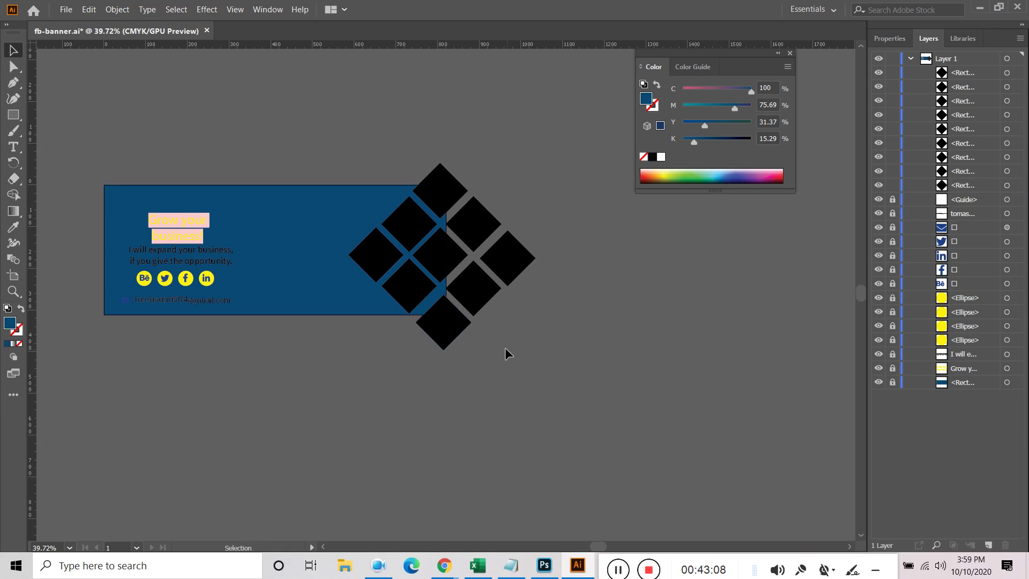
pyautogui.moveTo(557, 193); pyautogui.dragTo(345, 397)
pyautogui.rightClick(448, 202)
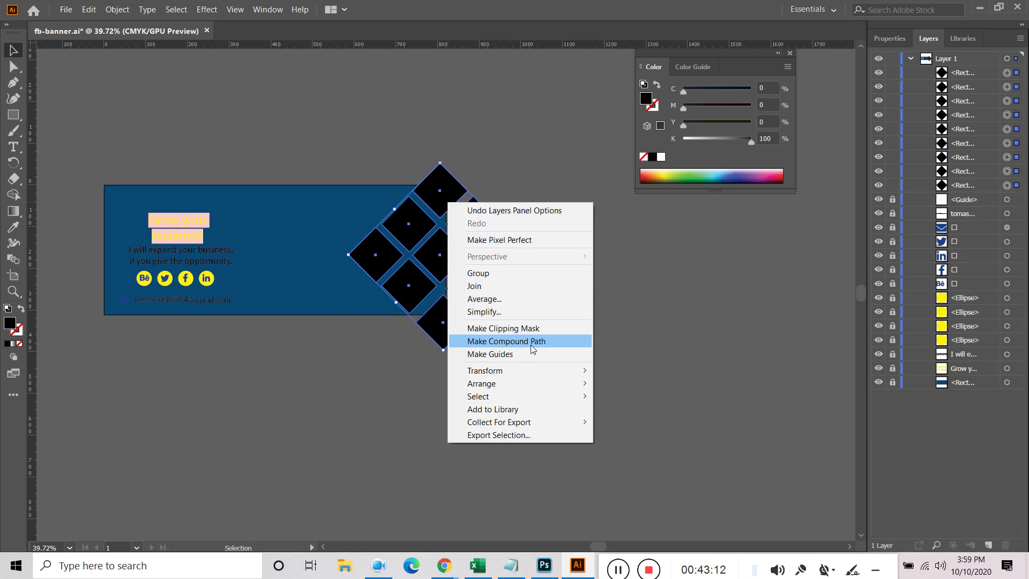
# Group the nine diamonds, then place the portrait photo from the daraz images folder onto the diamonds
pyautogui.click(498, 275)
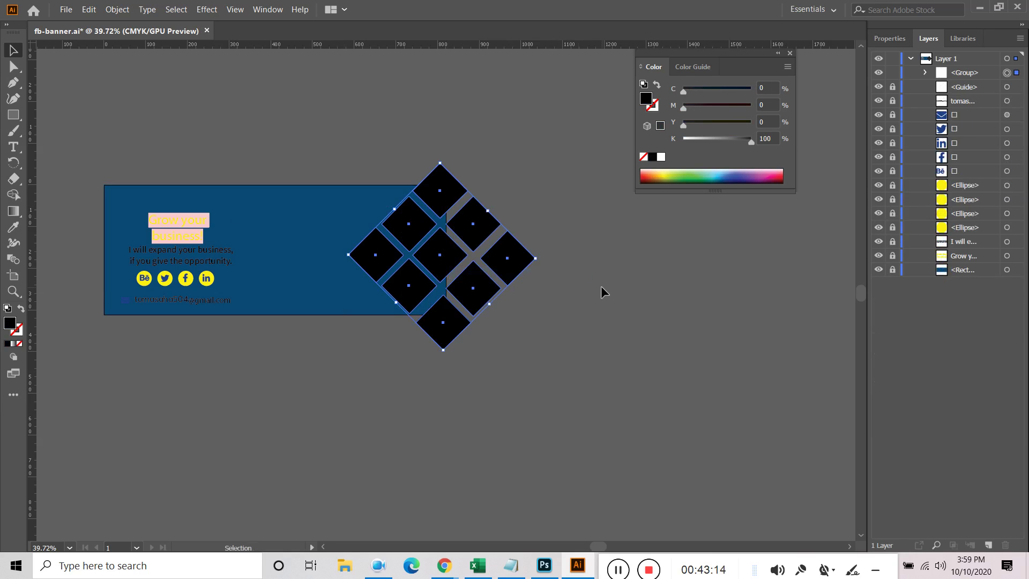
pyautogui.click(66, 9)
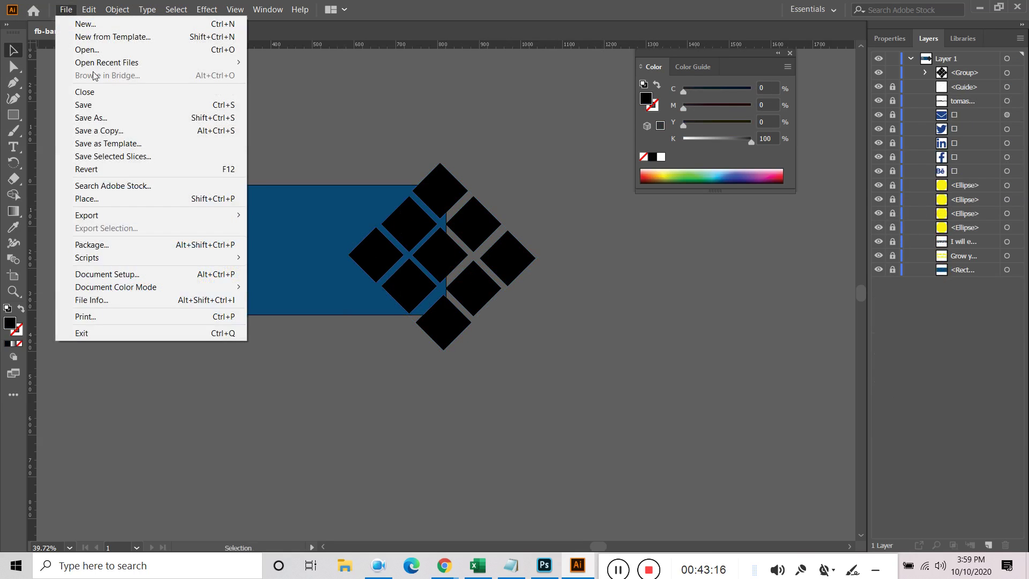
pyautogui.click(109, 198)
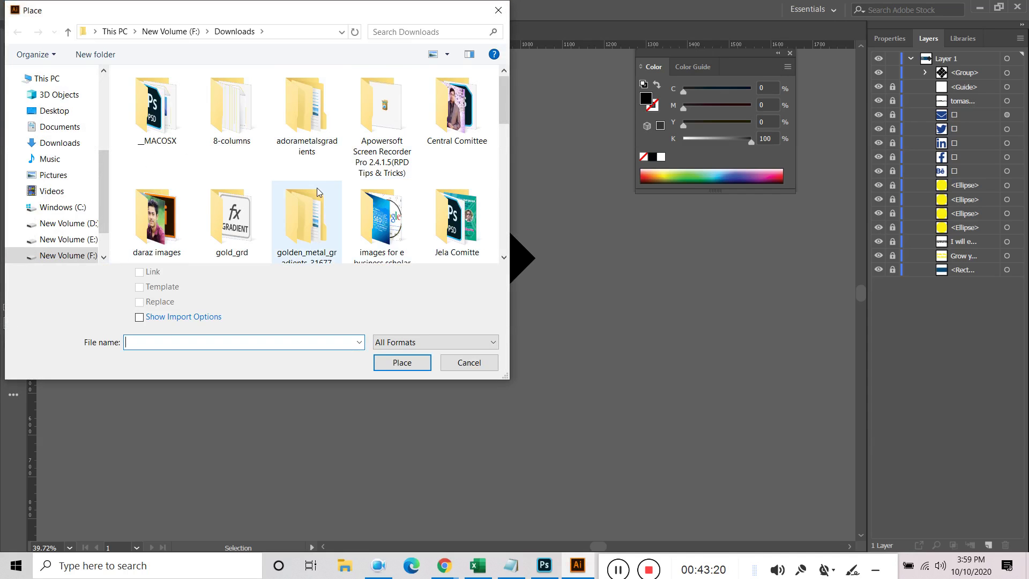
pyautogui.scroll(-1, 301, 214)
pyautogui.doubleClick(156, 206)
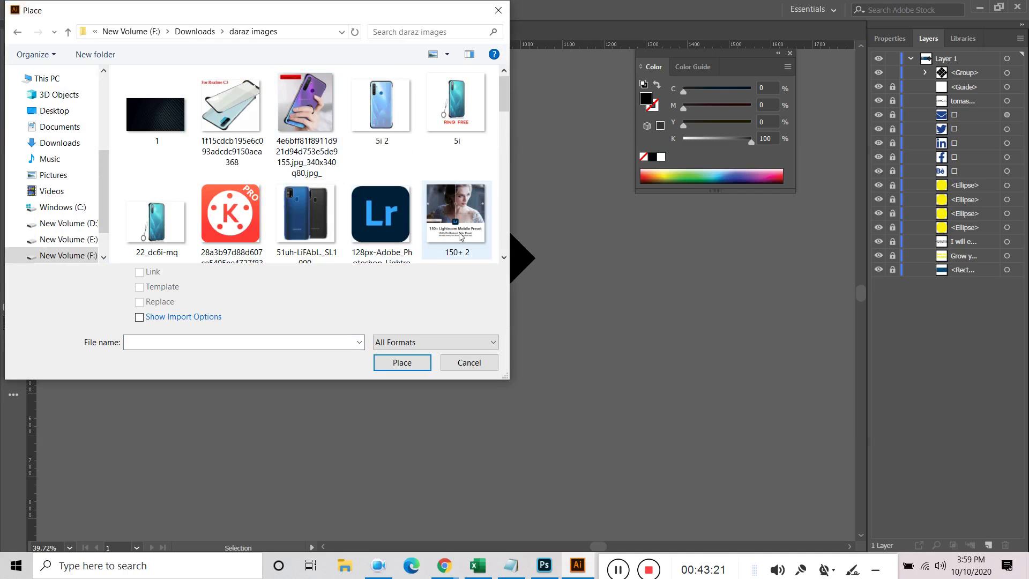
pyautogui.scroll(-2, 311, 211)
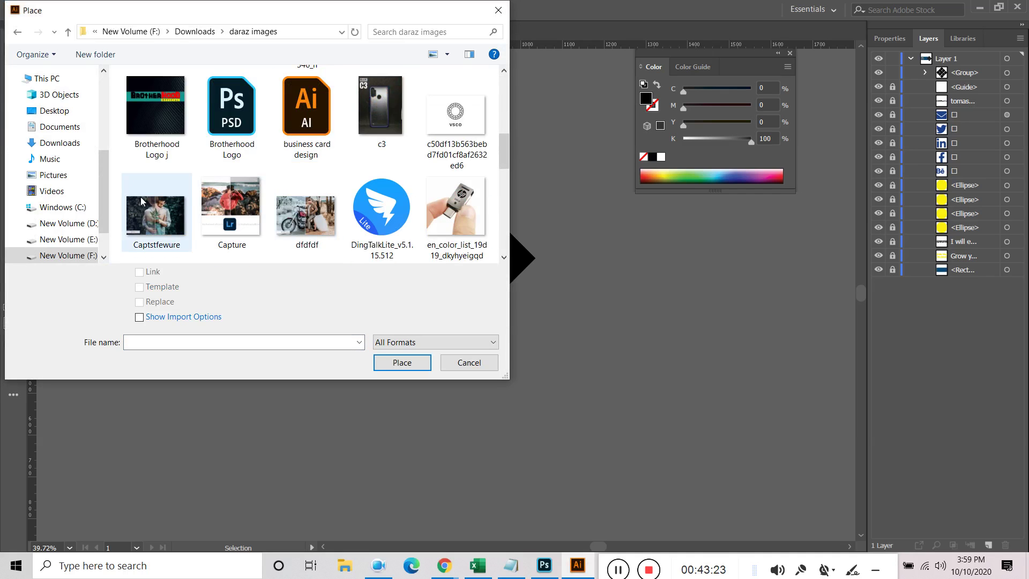
pyautogui.scroll(5, 160, 214)
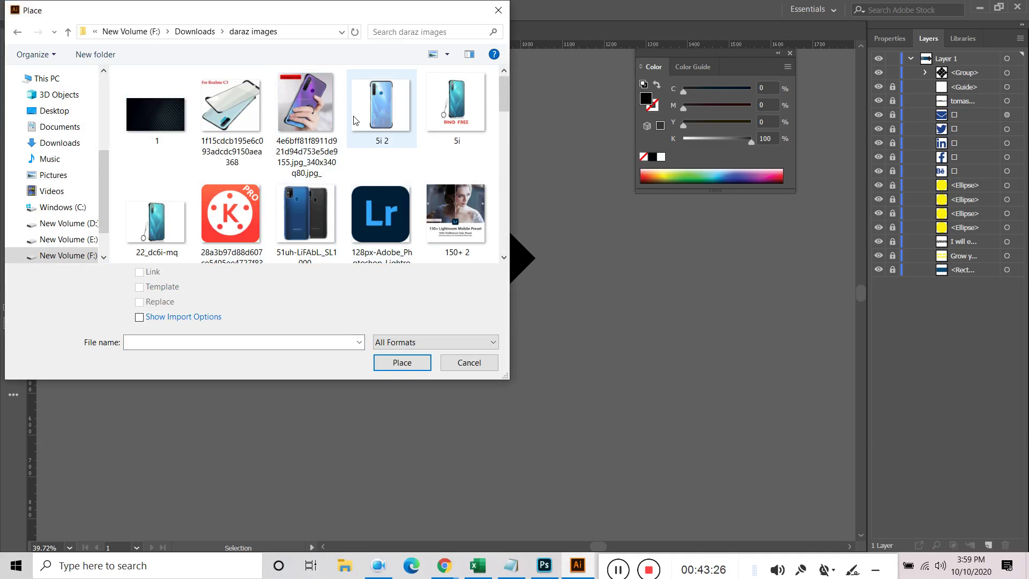
pyautogui.scroll(-4, 338, 102)
pyautogui.click(337, 98)
pyautogui.click(402, 363)
pyautogui.click(269, 201)
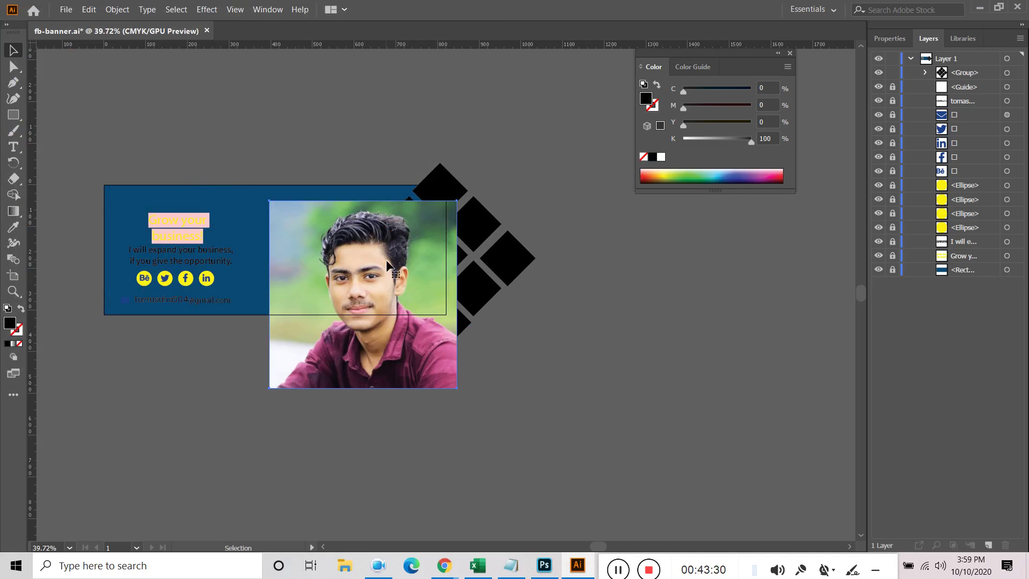
pyautogui.moveTo(366, 308); pyautogui.dragTo(454, 269)
# Move the photo beneath the diamond group in Layers and make a clipping mask
pyautogui.click(596, 319)
pyautogui.moveTo(976, 78); pyautogui.dragTo(979, 98)
pyautogui.moveTo(558, 249); pyautogui.dragTo(445, 270)
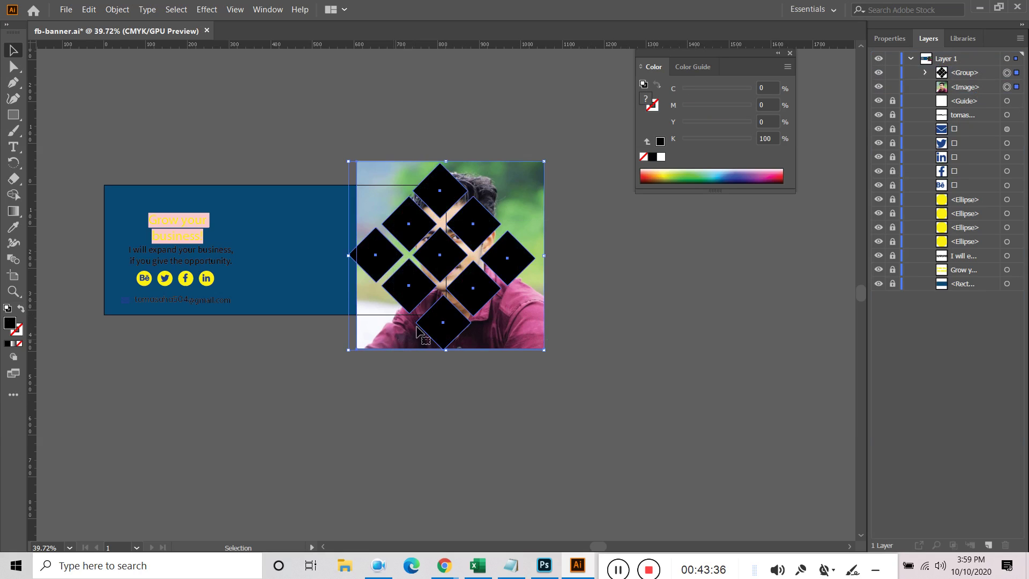
pyautogui.rightClick(438, 268)
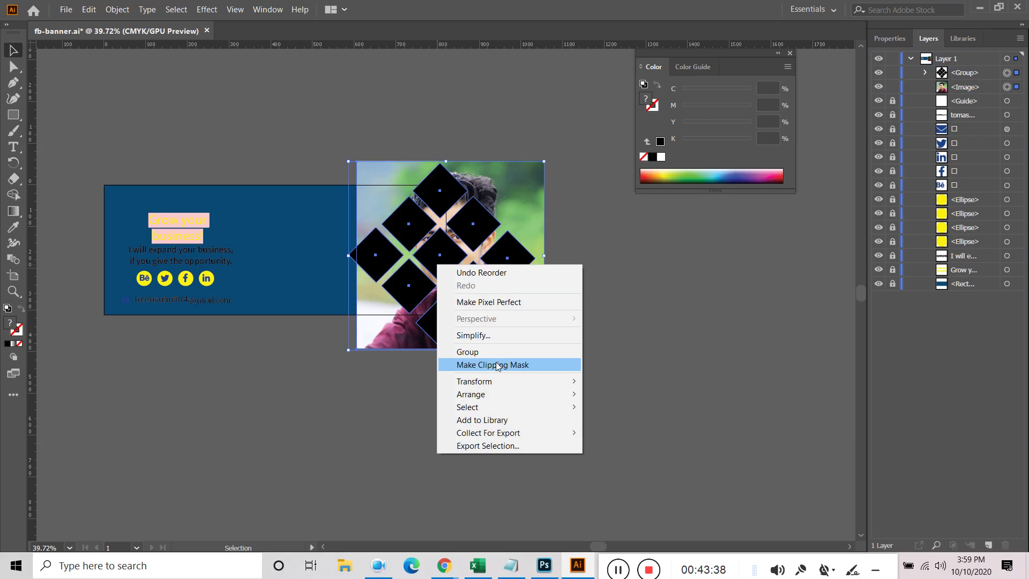
pyautogui.click(493, 365)
pyautogui.click(616, 281)
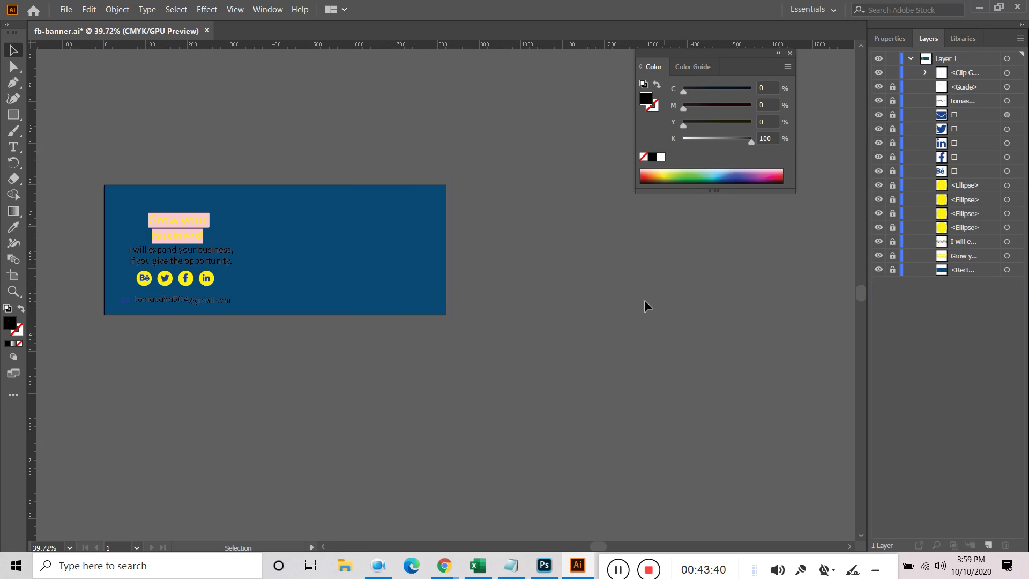
# Release the clipping mask, nudge the diamond group slightly right, and select everything
pyautogui.click(971, 90)
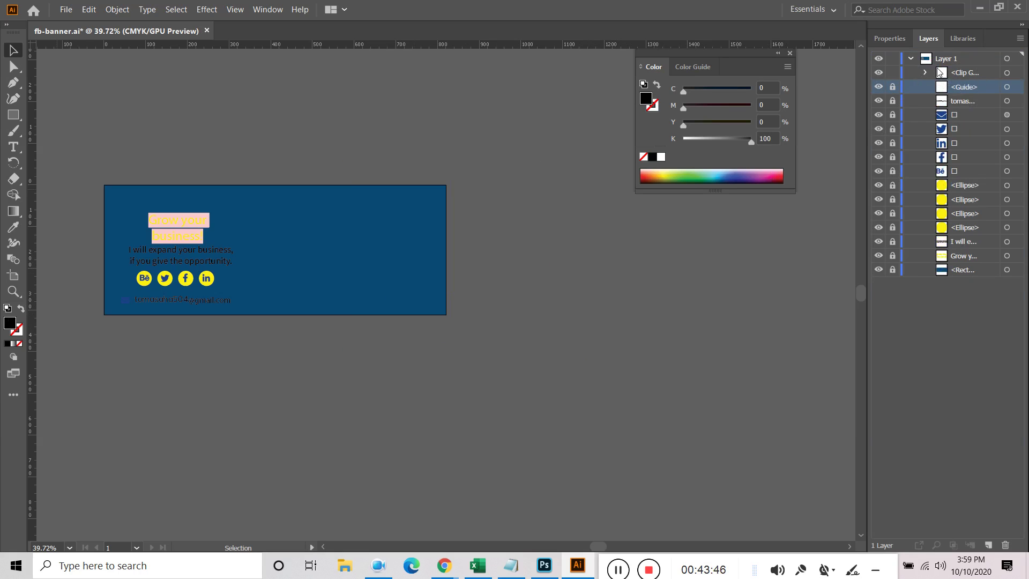
pyautogui.click(925, 72)
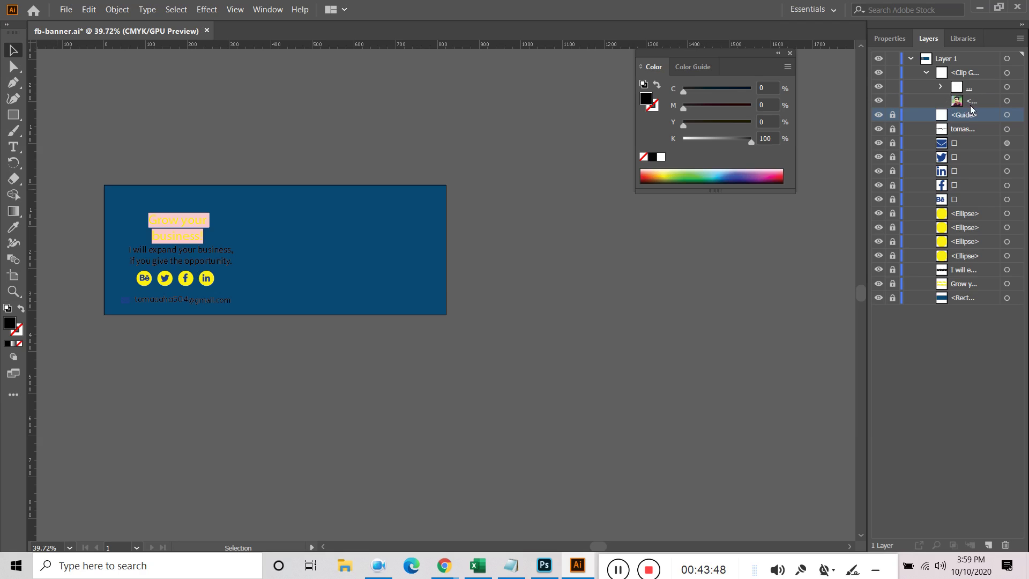
pyautogui.click(977, 90)
pyautogui.click(1015, 89)
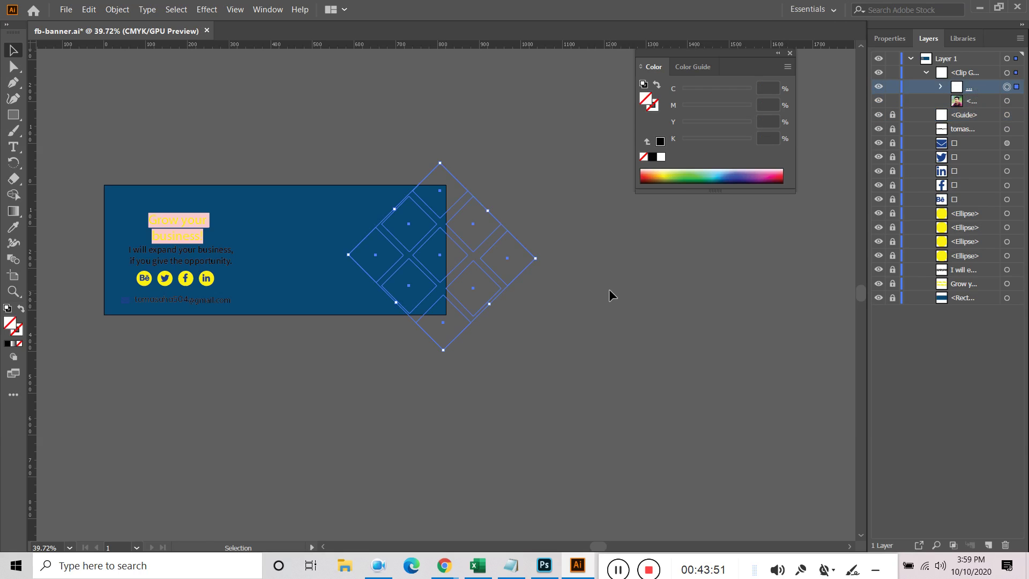
pyautogui.hotkey('ctrl', 'alt', '7')
pyautogui.click(626, 281)
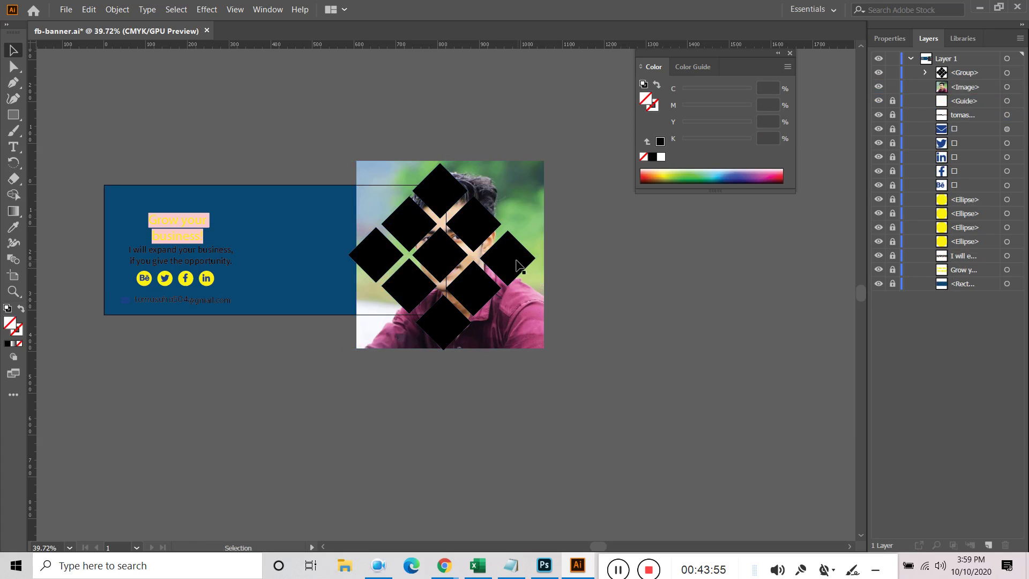
pyautogui.click(515, 260)
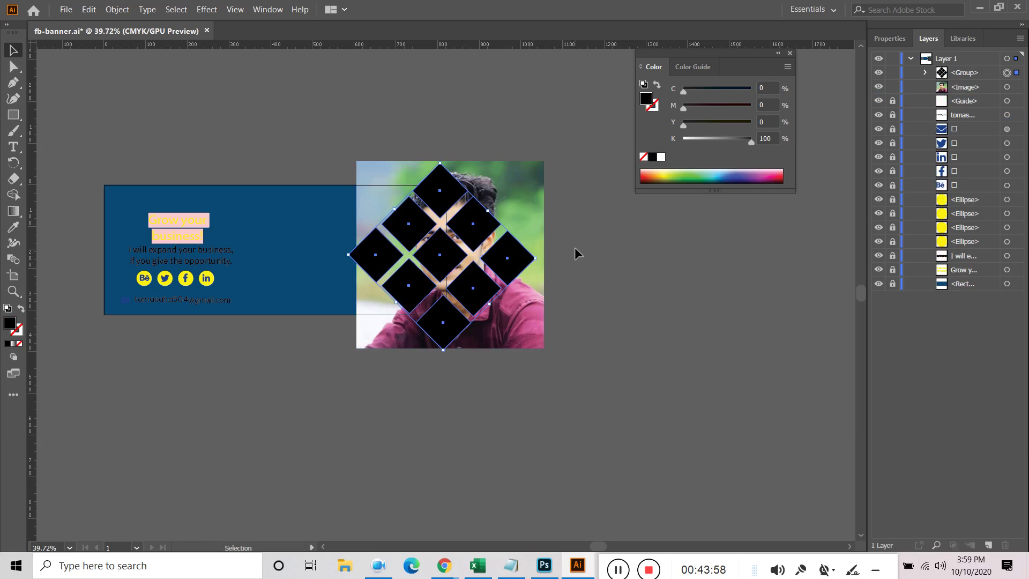
pyautogui.moveTo(482, 223); pyautogui.dragTo(488, 220)
pyautogui.click(599, 242)
pyautogui.hotkey('ctrl', 'a')
pyautogui.click(117, 9)
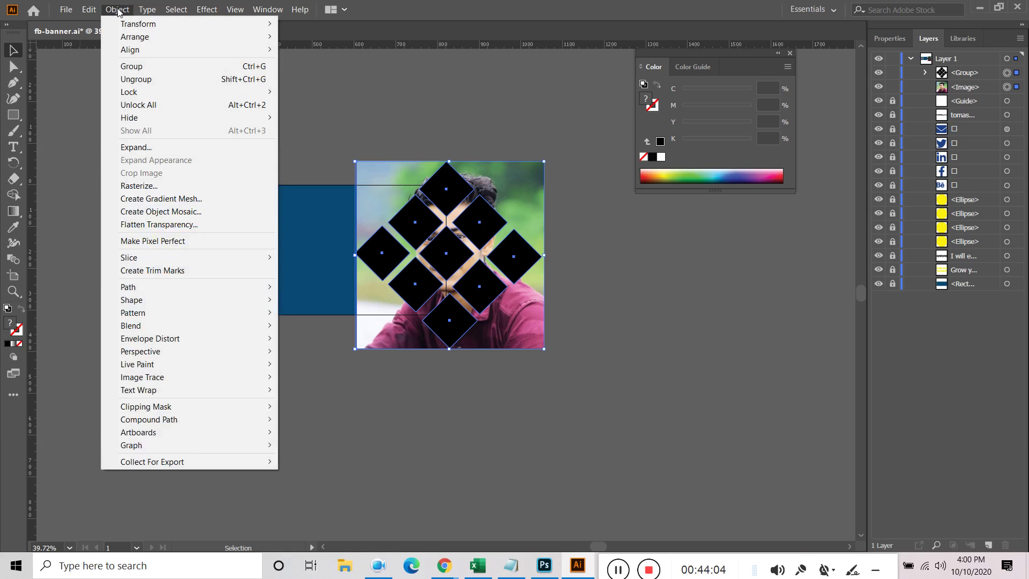
# Rasterize the diamond group through the Object menu, then undo the rasterize
pyautogui.click(612, 322)
pyautogui.keyDown('shift'); pyautogui.click(542, 277); pyautogui.keyUp('shift')
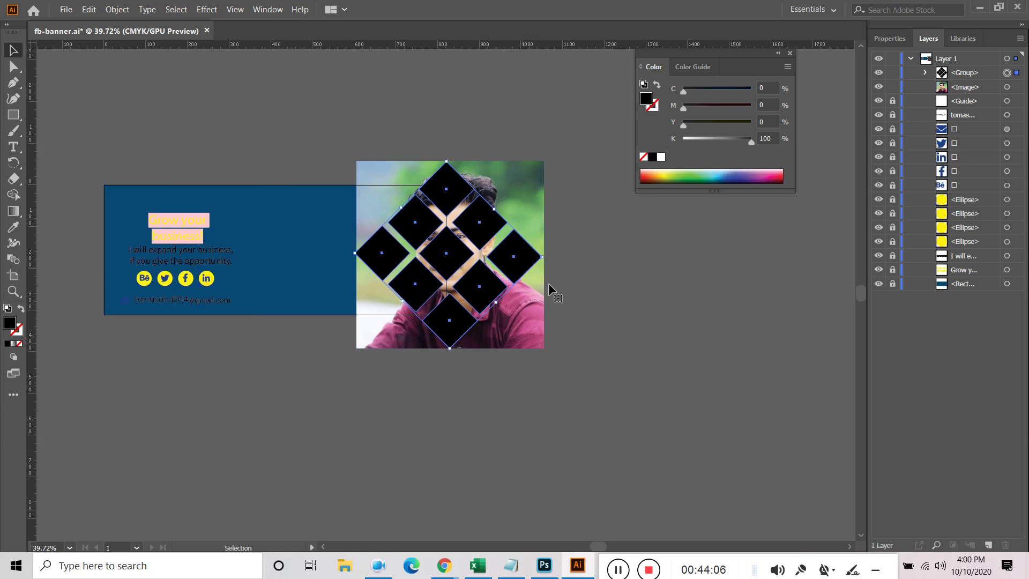
pyautogui.click(118, 10)
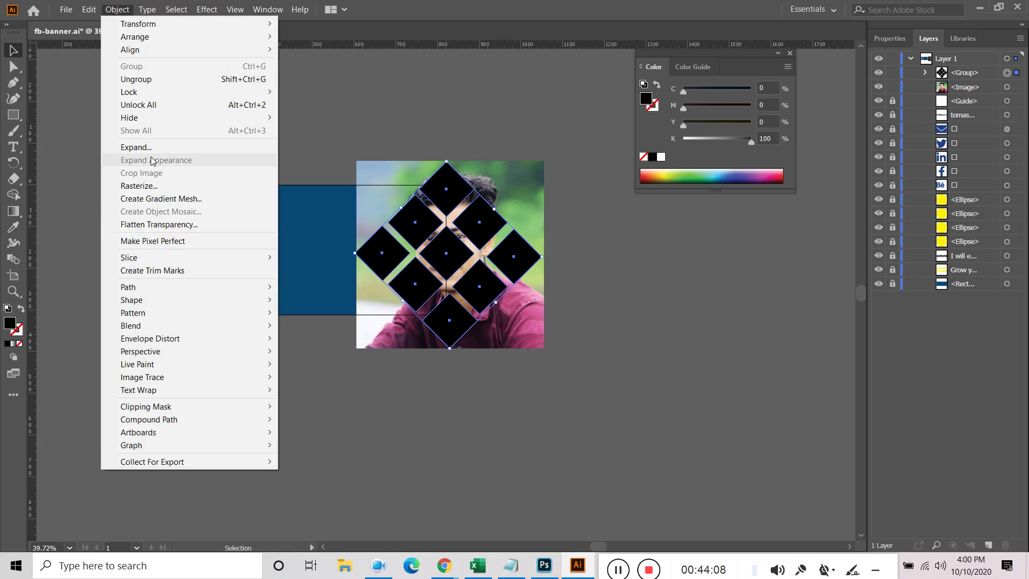
pyautogui.click(150, 188)
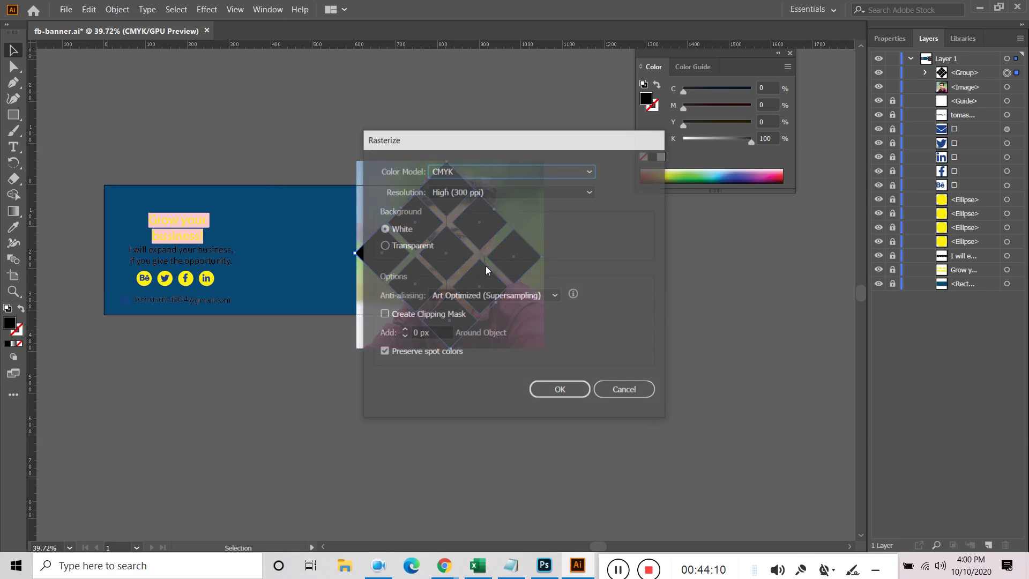
pyautogui.click(560, 391)
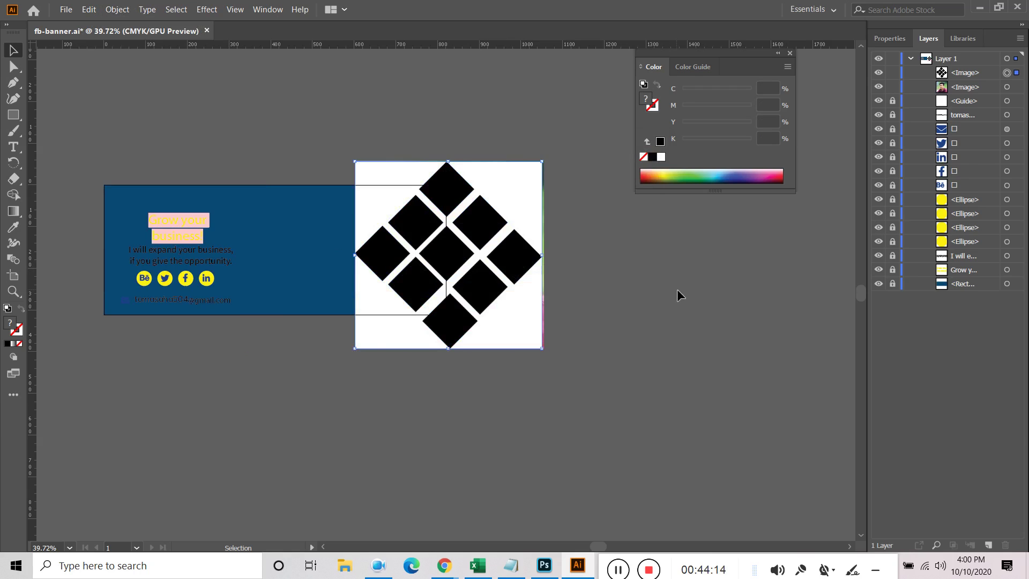
pyautogui.hotkey('ctrl', 'z')
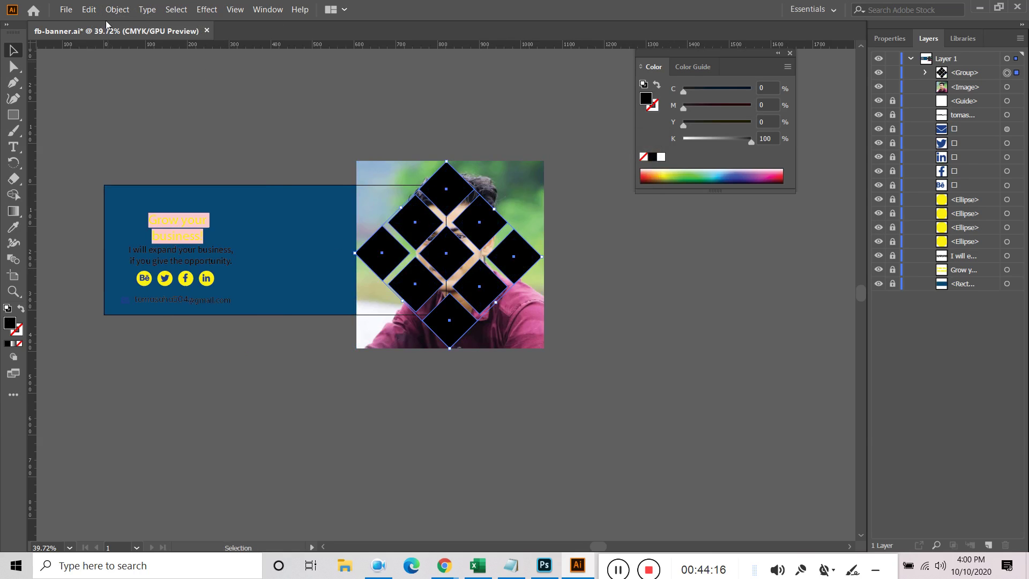
pyautogui.click(116, 10)
pyautogui.press('Escape')
# Select the photo and diamond group together and make a clipping mask
pyautogui.keyDown('shift'); pyautogui.click(480, 327); pyautogui.keyUp('shift')
pyautogui.rightClick(493, 276)
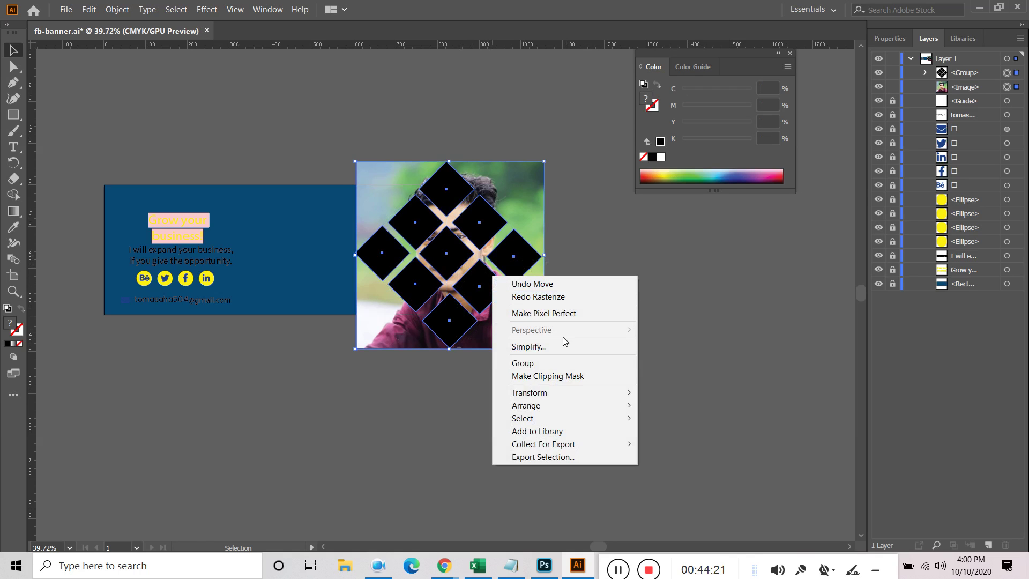
pyautogui.click(554, 376)
pyautogui.click(574, 309)
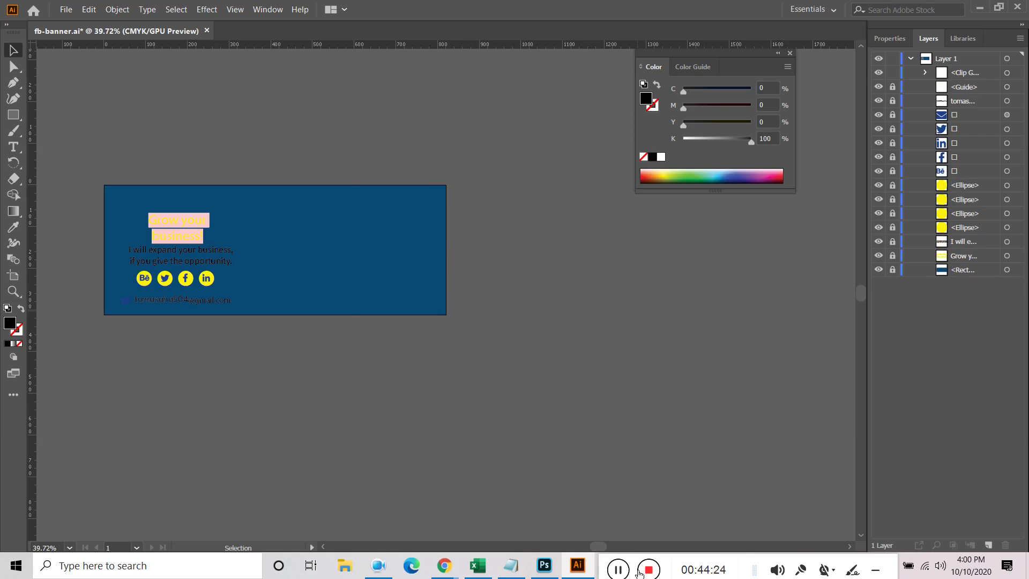
# Delete the Lr icon clip group from the artboard
pyautogui.click(615, 569)
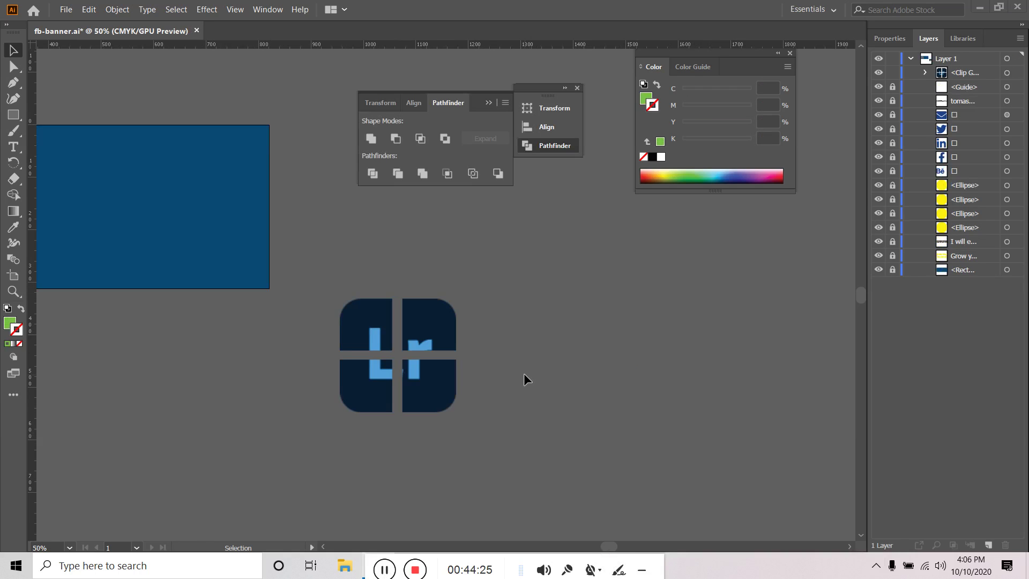
pyautogui.moveTo(329, 432); pyautogui.dragTo(685, 384)
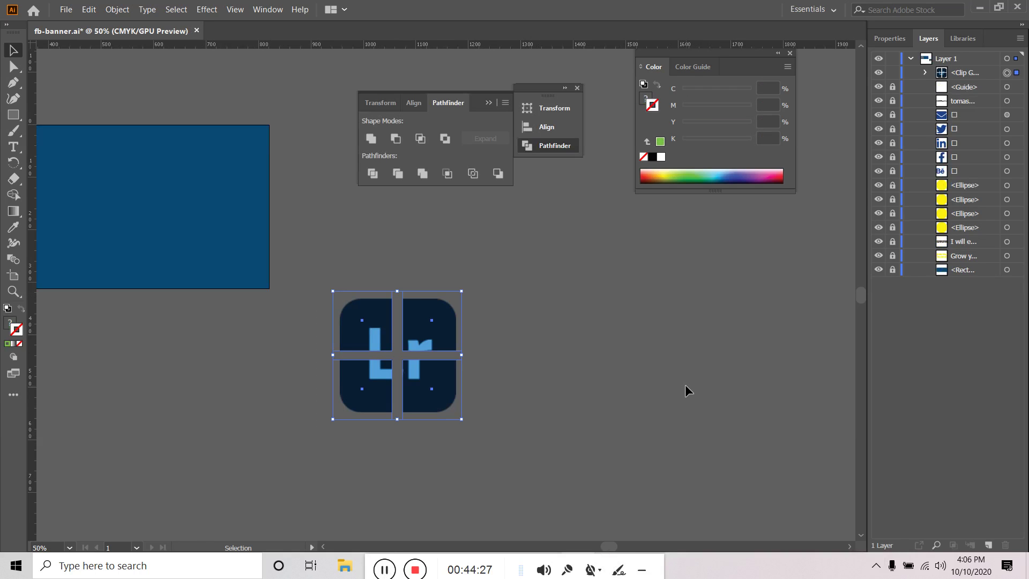
pyautogui.press('Delete')
# Draw a green square about 85 px wide
pyautogui.click(13, 114)
pyautogui.moveTo(386, 295); pyautogui.dragTo(430, 341)
pyautogui.click(13, 51)
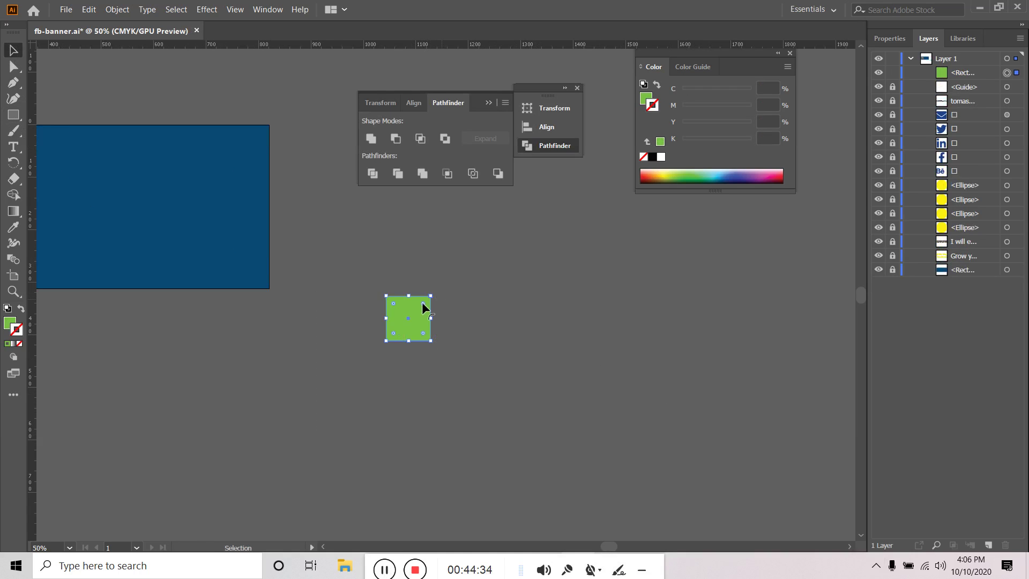
# Copy the square into three rows of five and select all fifteen squares
pyautogui.moveTo(410, 316); pyautogui.dragTo(577, 321)
pyautogui.moveTo(576, 321); pyautogui.dragTo(630, 315)
pyautogui.hotkey('ctrl', 'a')
pyautogui.moveTo(399, 335); pyautogui.dragTo(407, 435)
pyautogui.click(812, 406)
pyautogui.moveTo(389, 472); pyautogui.dragTo(389, 472)
pyautogui.rightClick(420, 331)
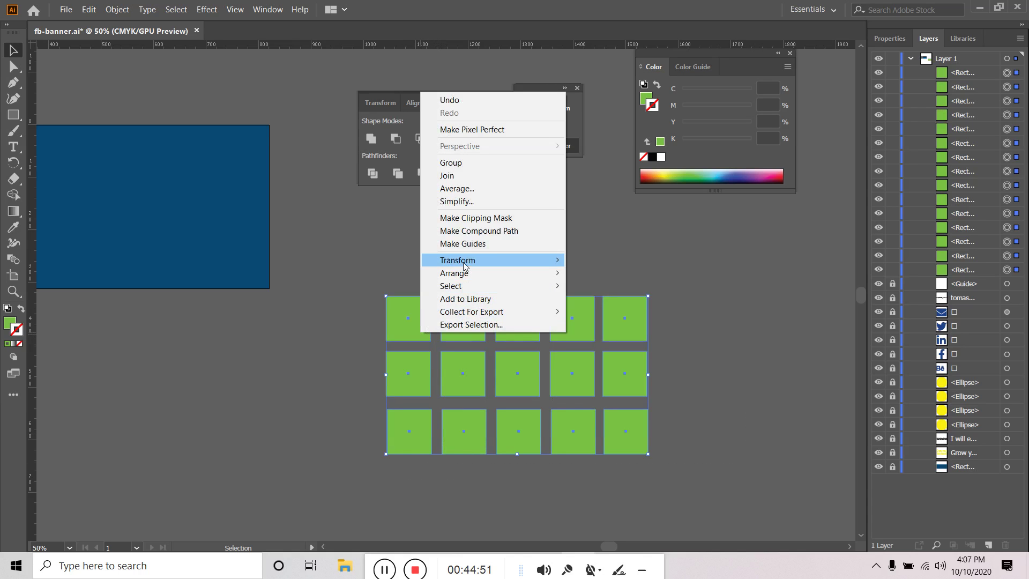
# Make the fifteen squares a compound path and place the 150+ 2 image over them
pyautogui.click(501, 231)
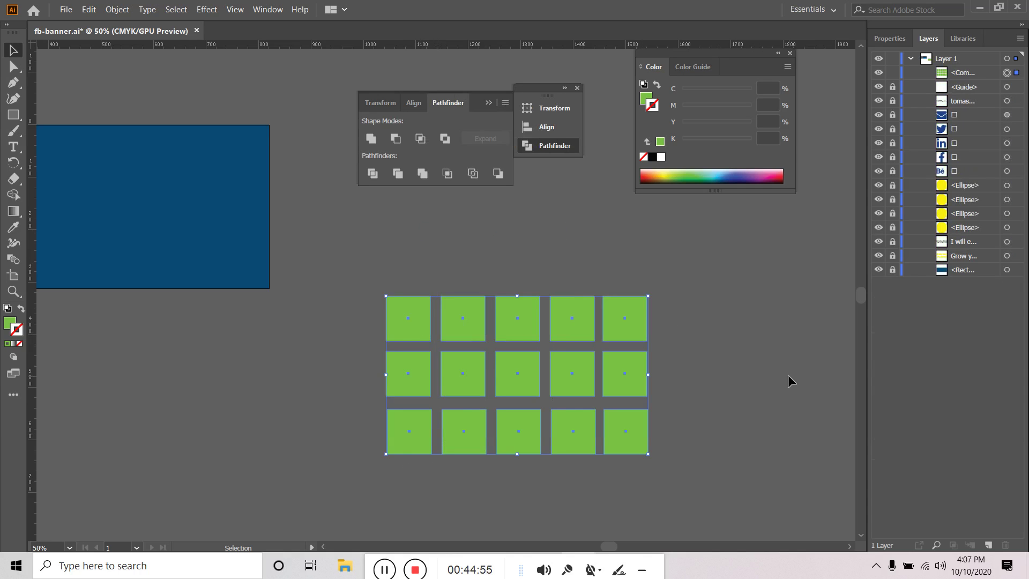
pyautogui.click(741, 336)
pyautogui.click(69, 13)
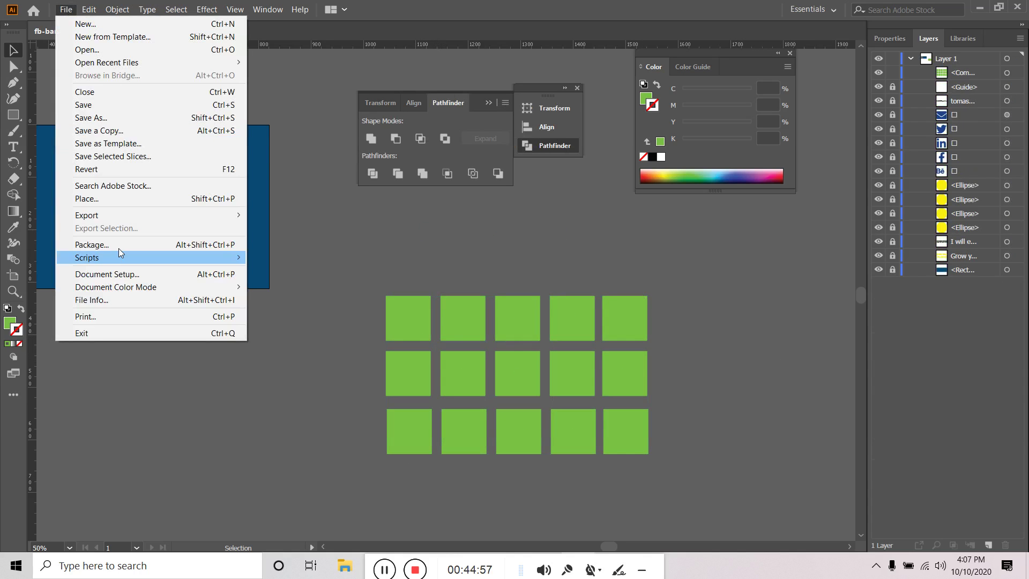
pyautogui.click(100, 201)
pyautogui.click(456, 212)
pyautogui.click(406, 363)
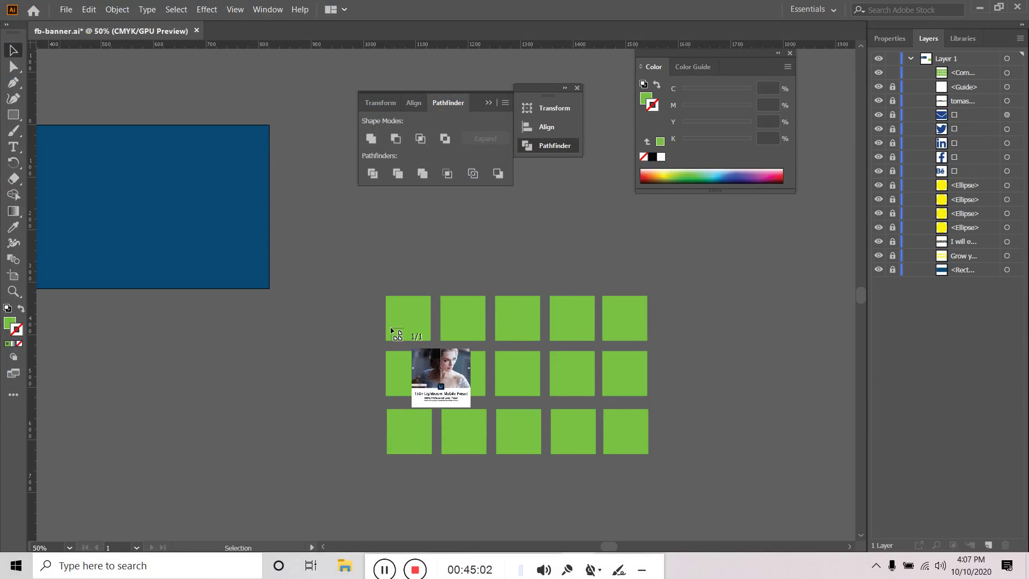
pyautogui.click(363, 315)
pyautogui.moveTo(537, 369); pyautogui.dragTo(554, 349)
# Move the photo below the grid, clip it into the squares, then delete the masked grid
pyautogui.moveTo(969, 79); pyautogui.dragTo(971, 93)
pyautogui.moveTo(765, 299); pyautogui.dragTo(338, 487)
pyautogui.rightClick(459, 339)
pyautogui.click(508, 438)
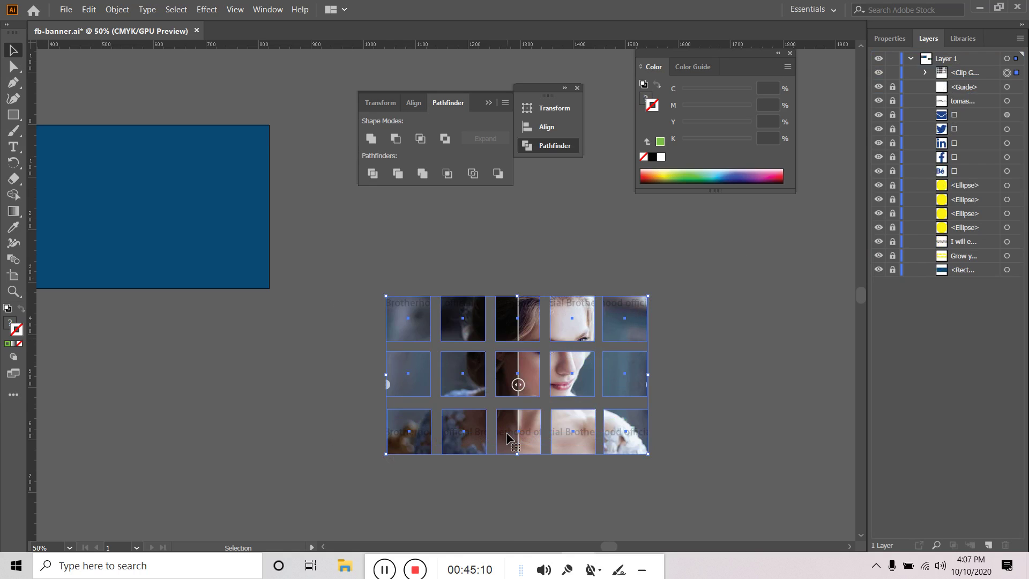
pyautogui.click(709, 345)
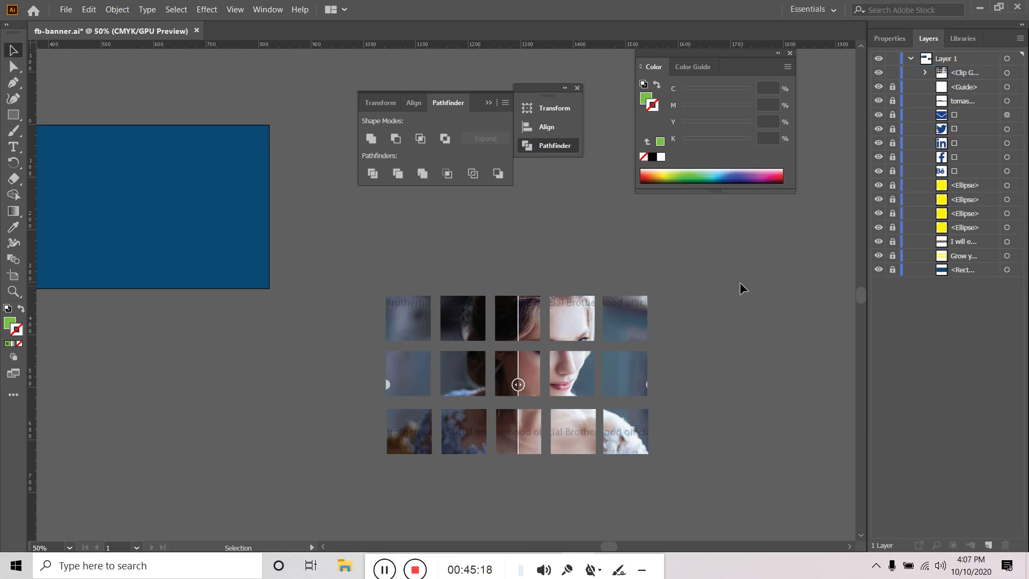
pyautogui.moveTo(705, 348); pyautogui.dragTo(366, 516)
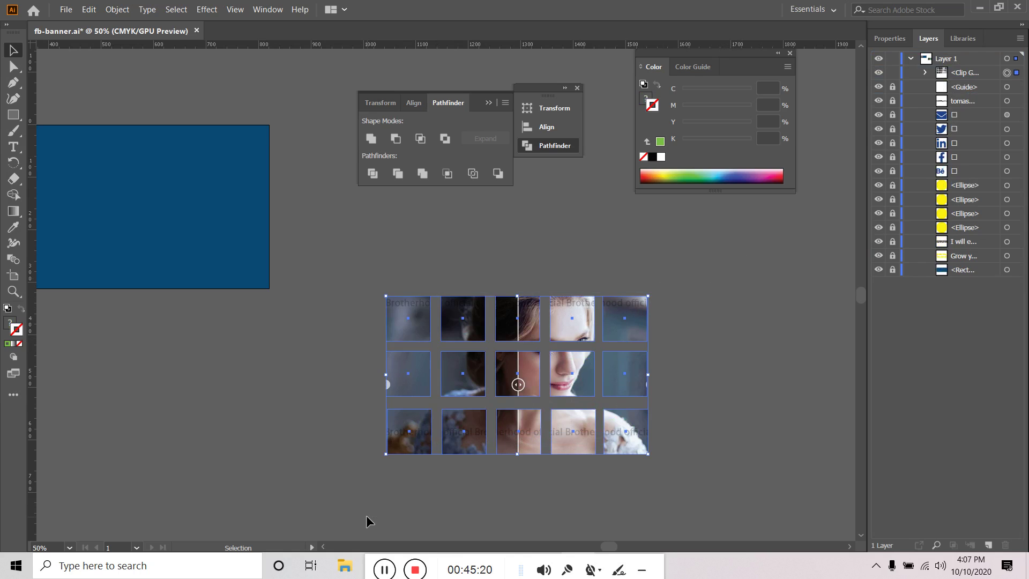
pyautogui.press('Delete')
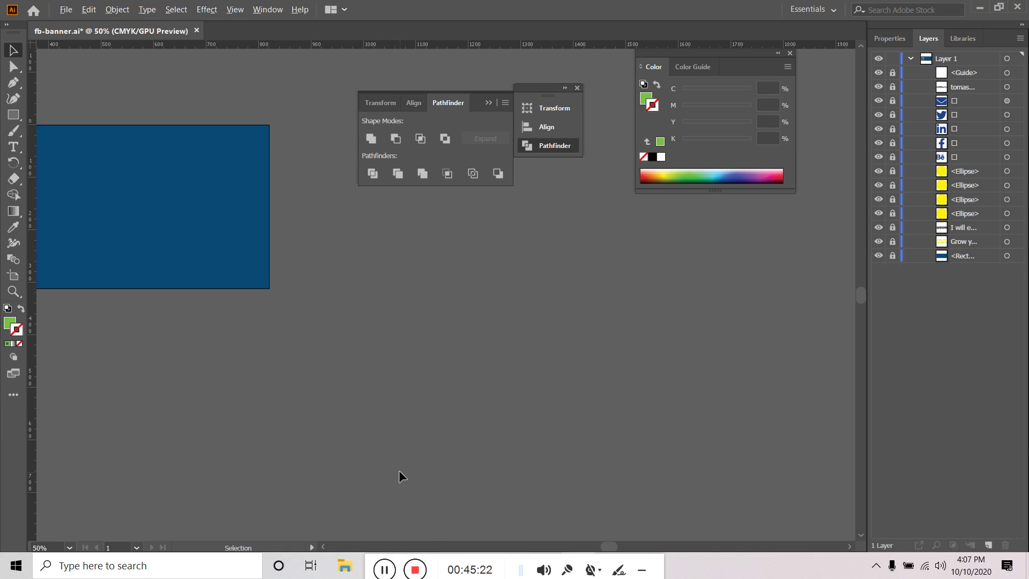
# Draw a new green square in empty space beside the banner
pyautogui.hotkey('ctrl', '-')
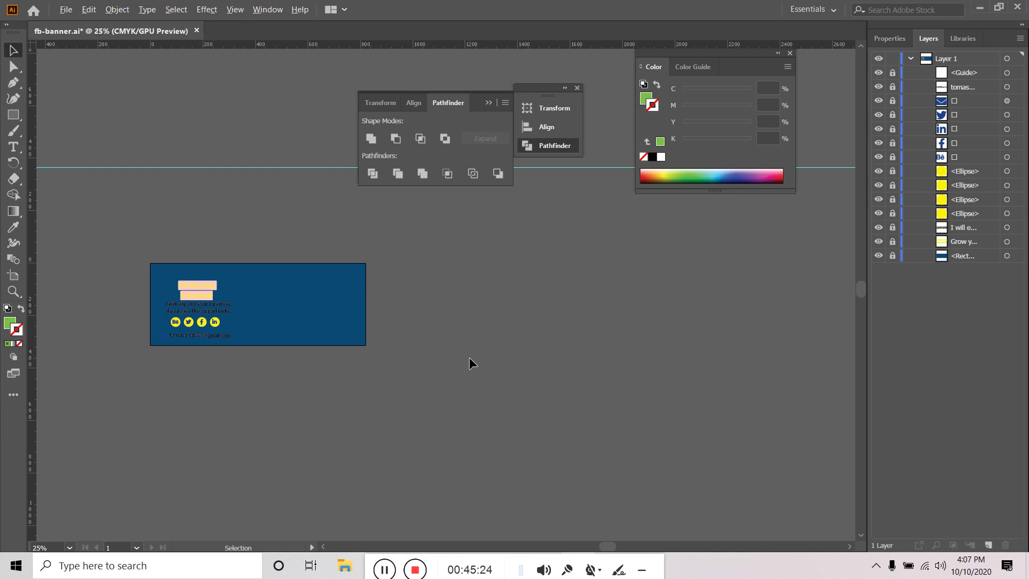
pyautogui.scroll(1, 468, 357)
pyautogui.scroll(1, 387, 361)
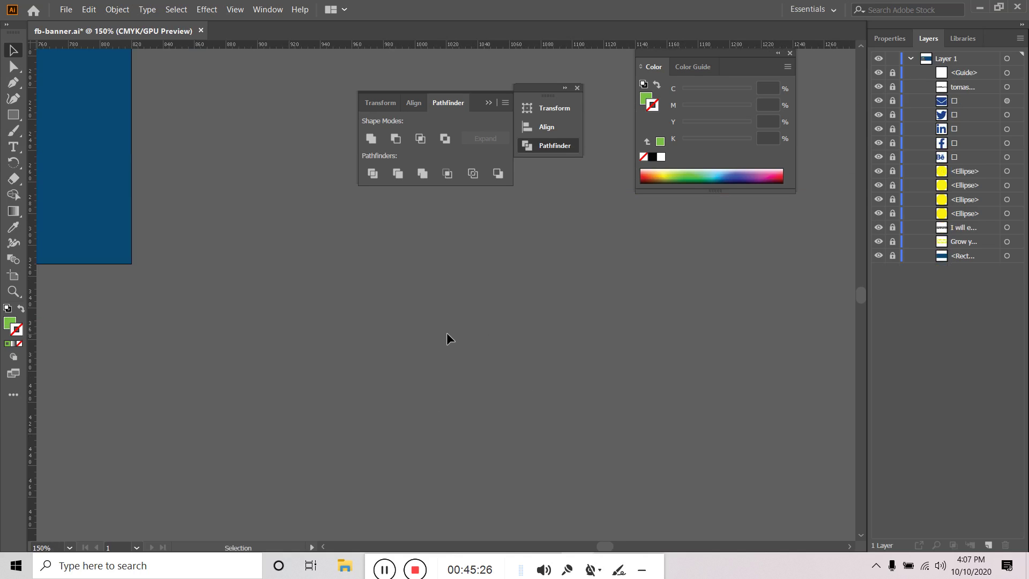
pyautogui.scroll(-2, 446, 332)
pyautogui.moveTo(610, 372); pyautogui.dragTo(478, 381)
pyautogui.scroll(2, 462, 363)
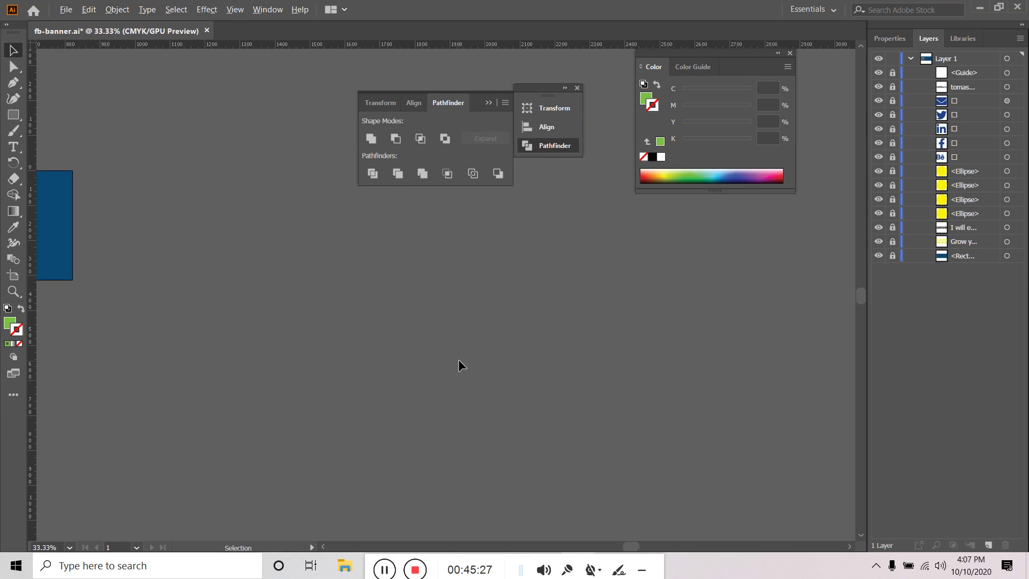
pyautogui.click(13, 116)
pyautogui.click(77, 116)
pyautogui.moveTo(187, 312); pyautogui.dragTo(225, 353)
# Rotate the square to 315° and copy it into a diagonal row of four diamonds
pyautogui.press('v')
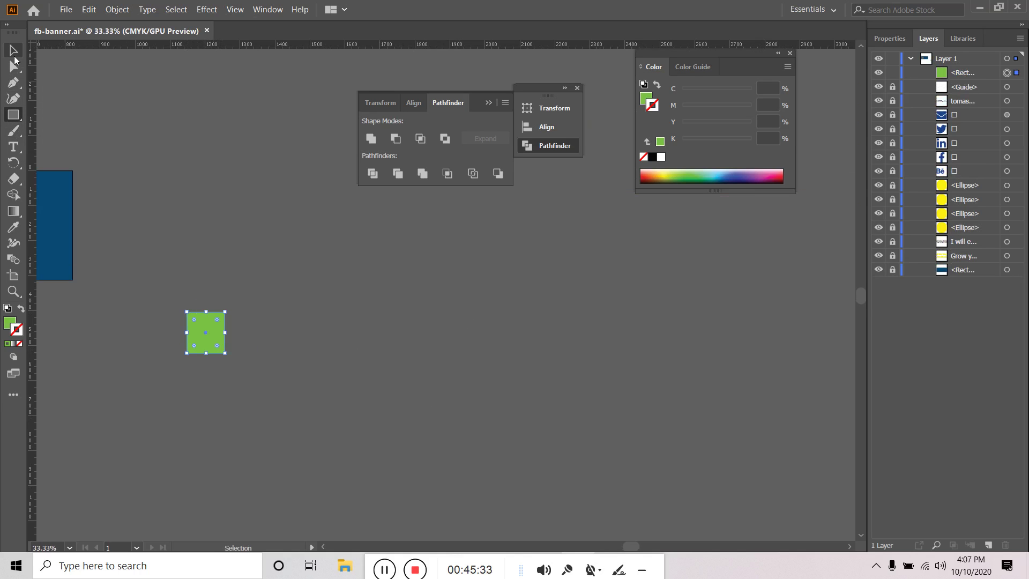
pyautogui.moveTo(229, 358); pyautogui.dragTo(196, 405)
pyautogui.moveTo(215, 336); pyautogui.dragTo(317, 432)
pyautogui.hotkey('ctrl', 'a')
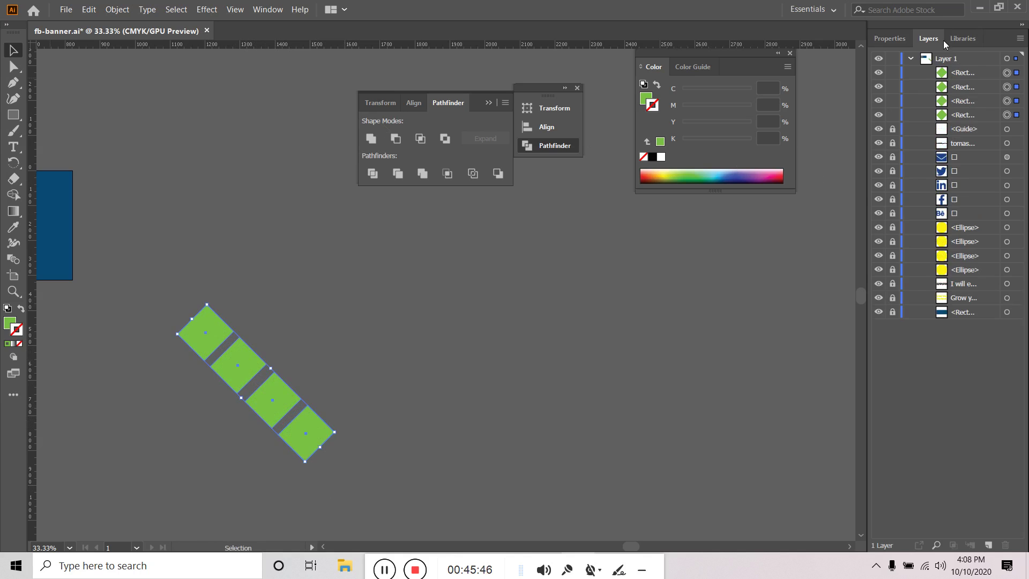
# Distribute the four diamonds evenly with the Properties alignment options
pyautogui.click(889, 38)
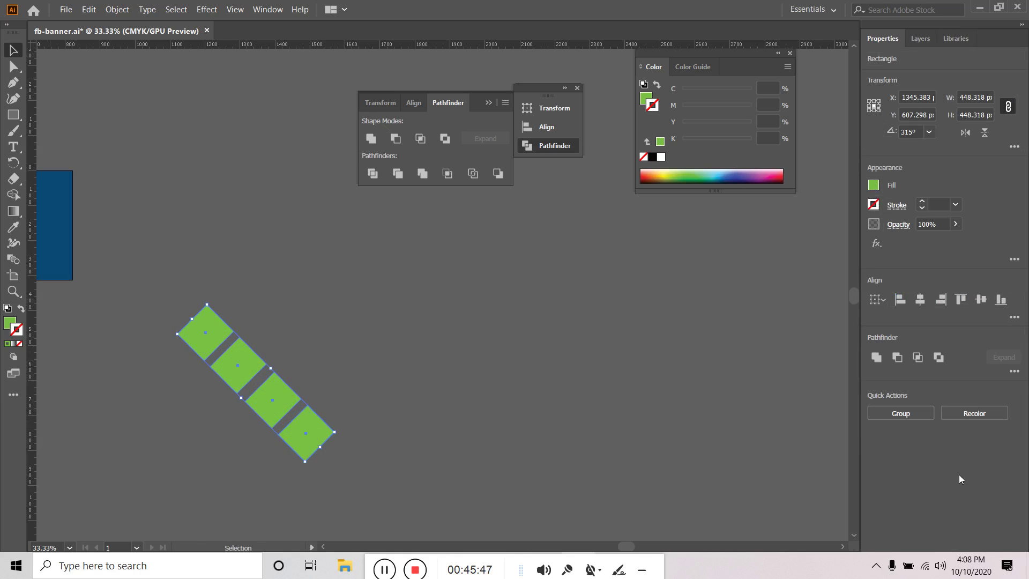
pyautogui.click(1010, 317)
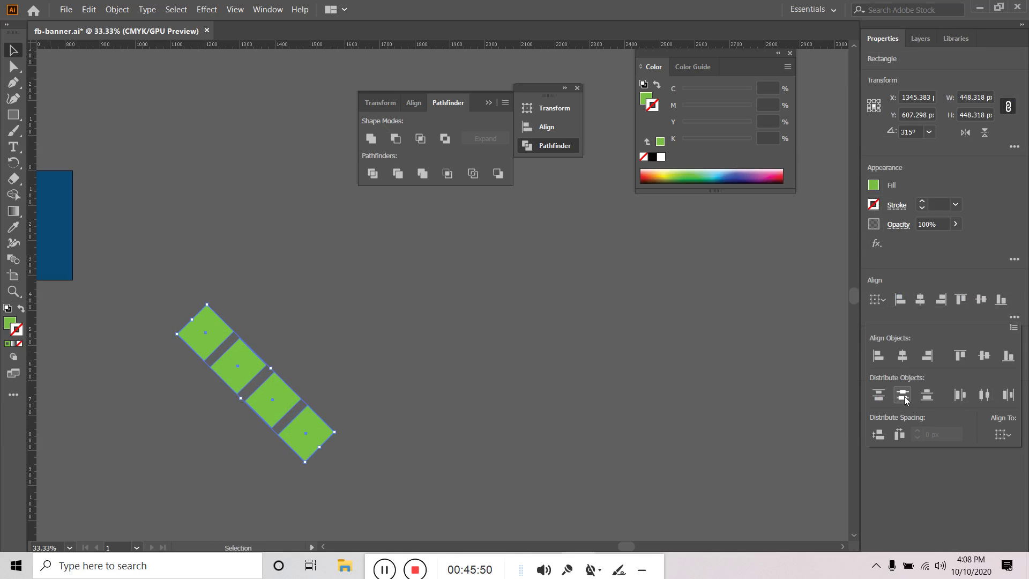
pyautogui.click(397, 348)
pyautogui.click(390, 311)
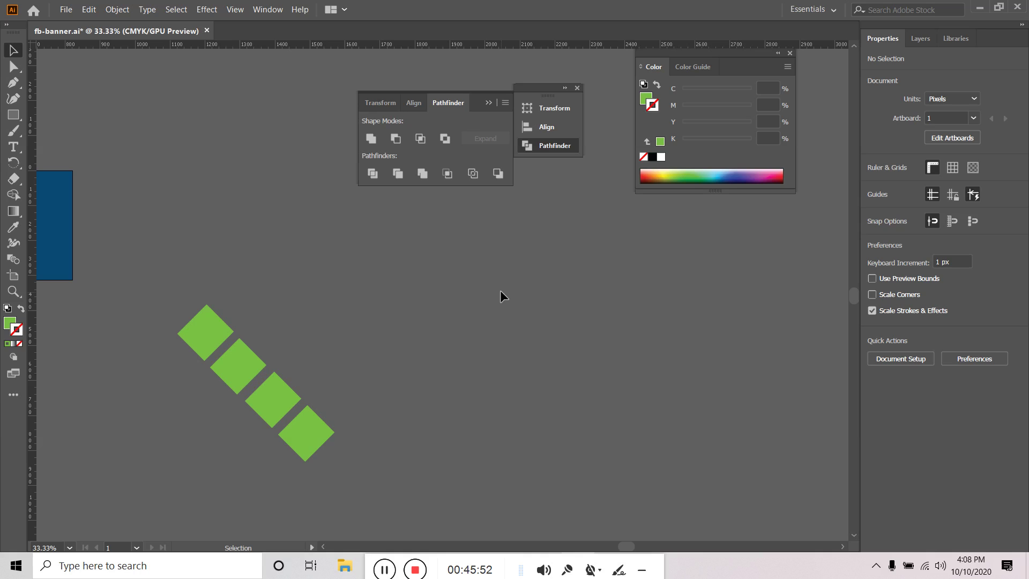
# Copy the diamond row up and to the right three times, undoing a misplaced first copy
pyautogui.moveTo(194, 469); pyautogui.dragTo(359, 390)
pyautogui.click(429, 349)
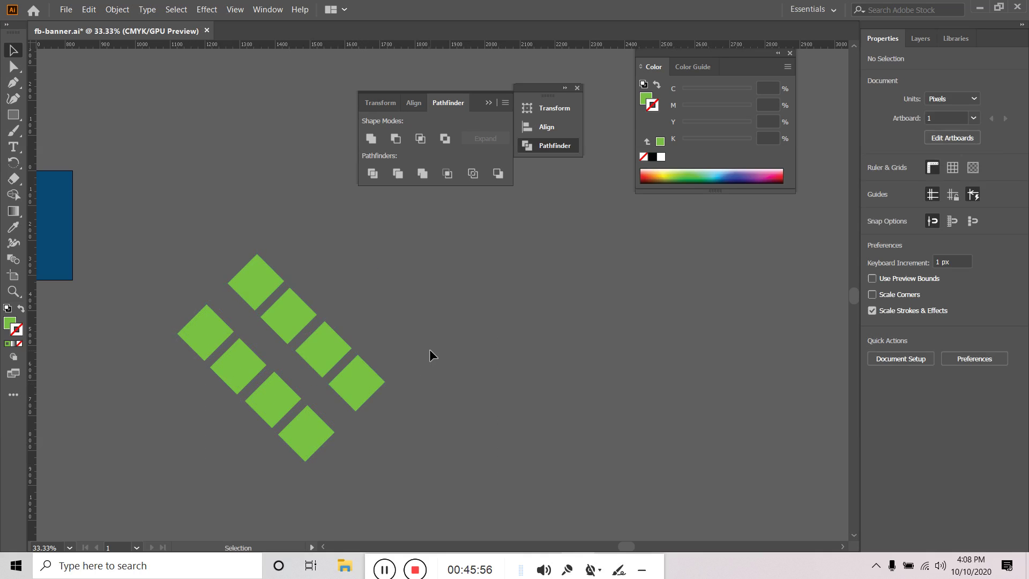
pyautogui.hotkey('ctrl', 'z')
pyautogui.keyDown('alt'); pyautogui.moveTo(324, 428); pyautogui.dragTo(395, 368); pyautogui.keyUp('alt')
pyautogui.hotkey('ctrl', 'd')
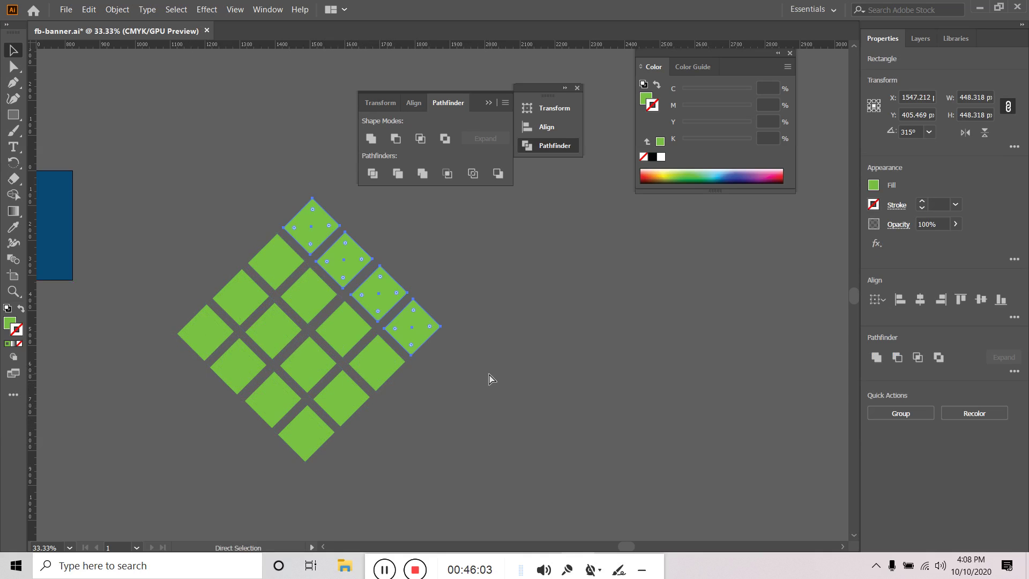
pyautogui.hotkey('ctrl', 'd')
pyautogui.click(556, 253)
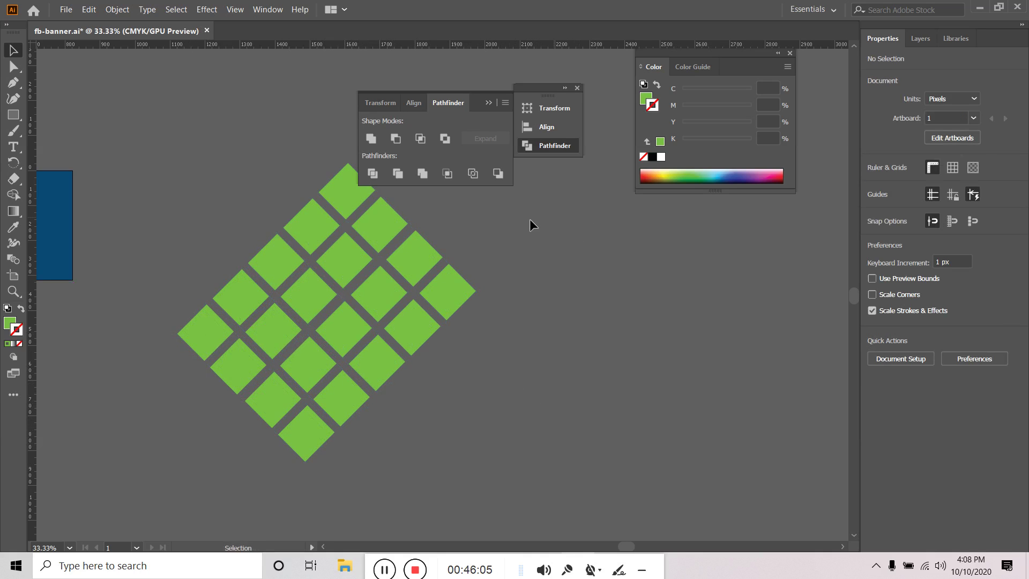
# Remove the extra top diamonds and select the whole sixteen-diamond grid
pyautogui.moveTo(603, 307); pyautogui.dragTo(581, 378)
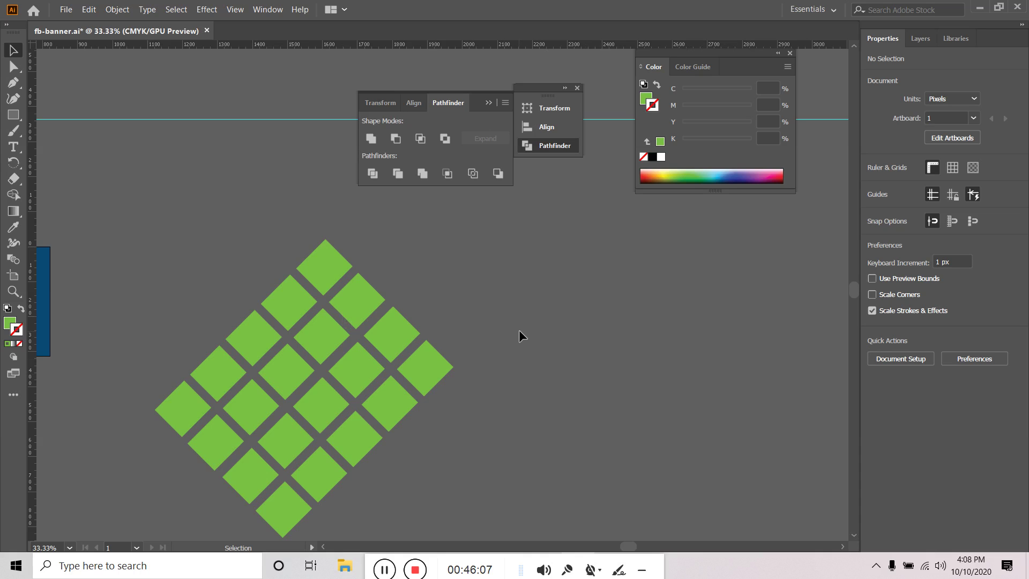
pyautogui.keyDown('alt'); pyautogui.scroll(-1, 518, 330); pyautogui.keyUp('alt')
pyautogui.scroll(-2, 492, 416)
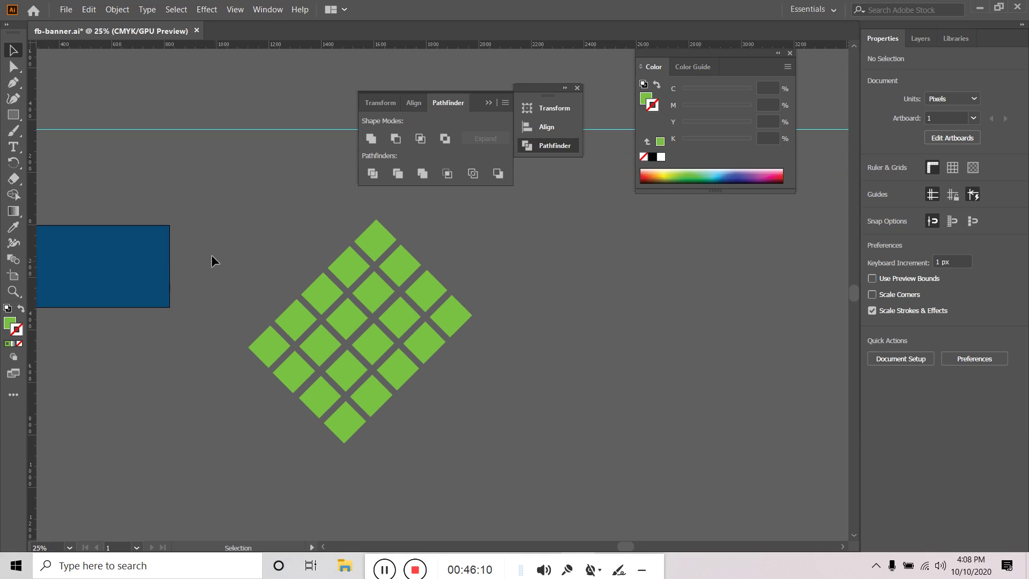
pyautogui.moveTo(496, 462); pyautogui.dragTo(492, 462)
pyautogui.click(573, 220)
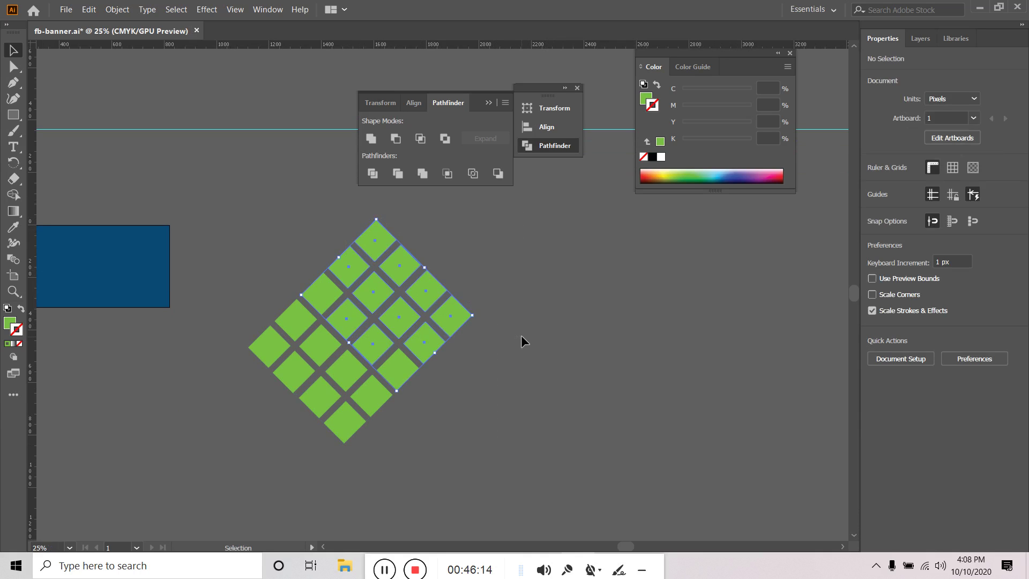
pyautogui.moveTo(481, 343); pyautogui.dragTo(444, 297)
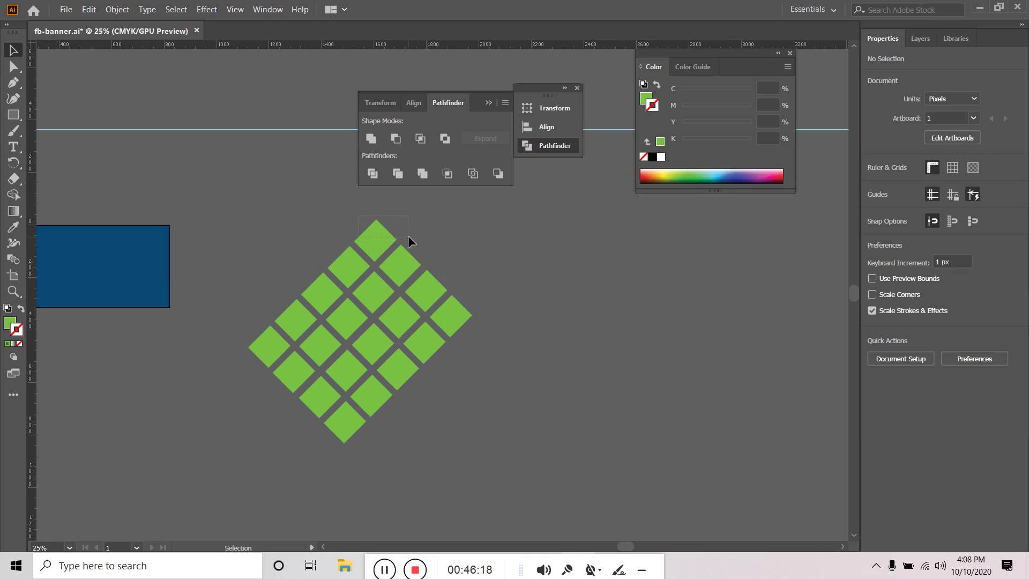
pyautogui.moveTo(408, 236); pyautogui.dragTo(413, 240)
pyautogui.hotkey('ctrl', 'z')
pyautogui.hotkey('ctrl', 'z')
pyautogui.hotkey('ctrl', 'z')
pyautogui.hotkey('ctrl', 'z')
pyautogui.hotkey('ctrl', 'z')
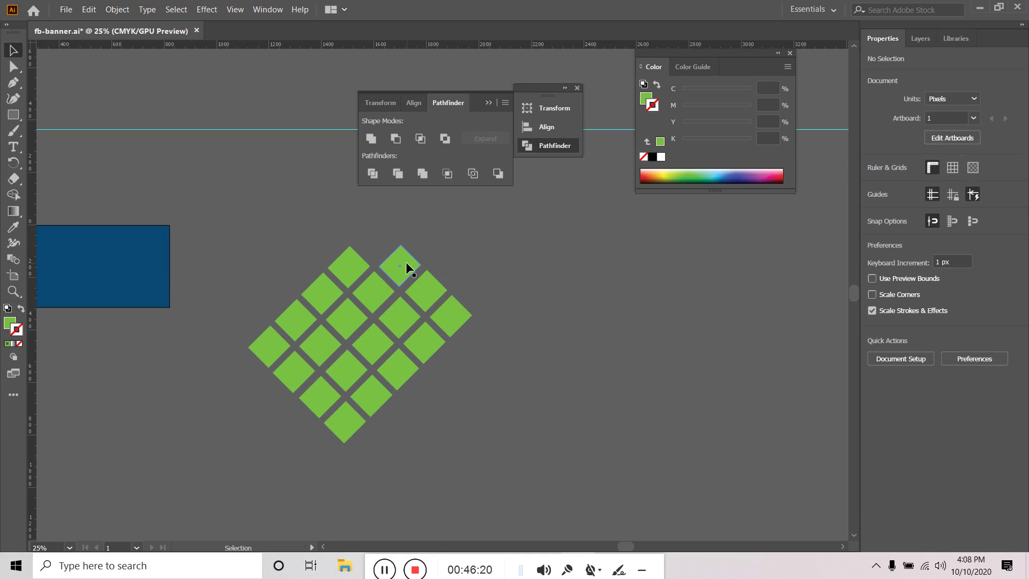
pyautogui.hotkey('ctrl', 'z')
pyautogui.hotkey('ctrl', 'z')
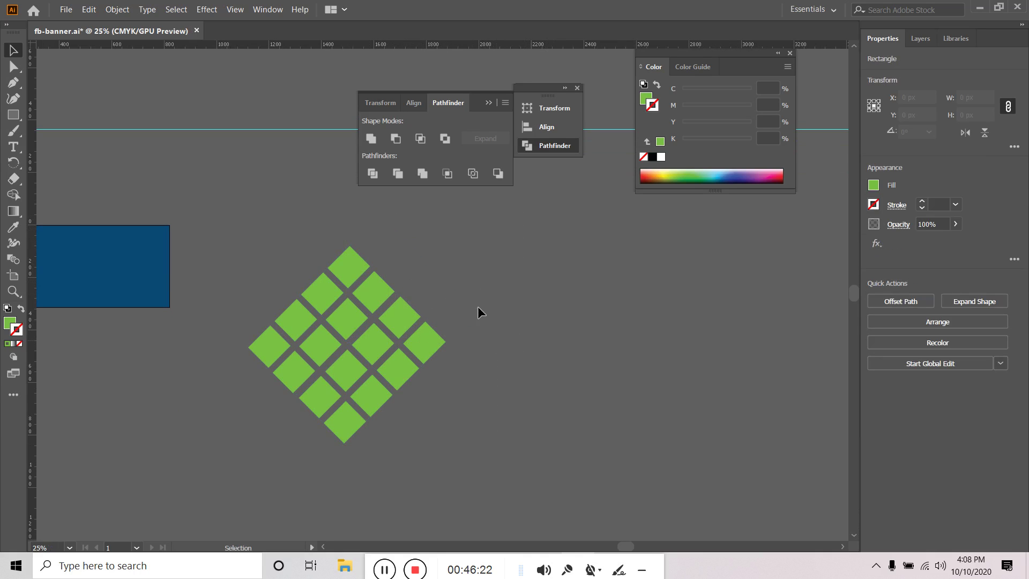
pyautogui.click(332, 351)
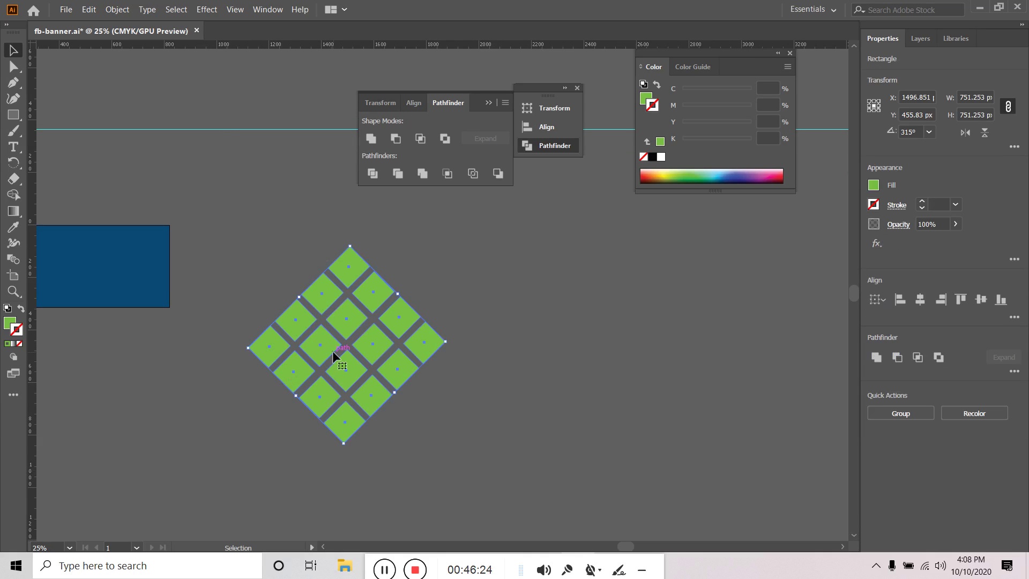
# Make the diamonds a compound path and place the portrait photo, enlarged over the grid
pyautogui.rightClick(325, 345)
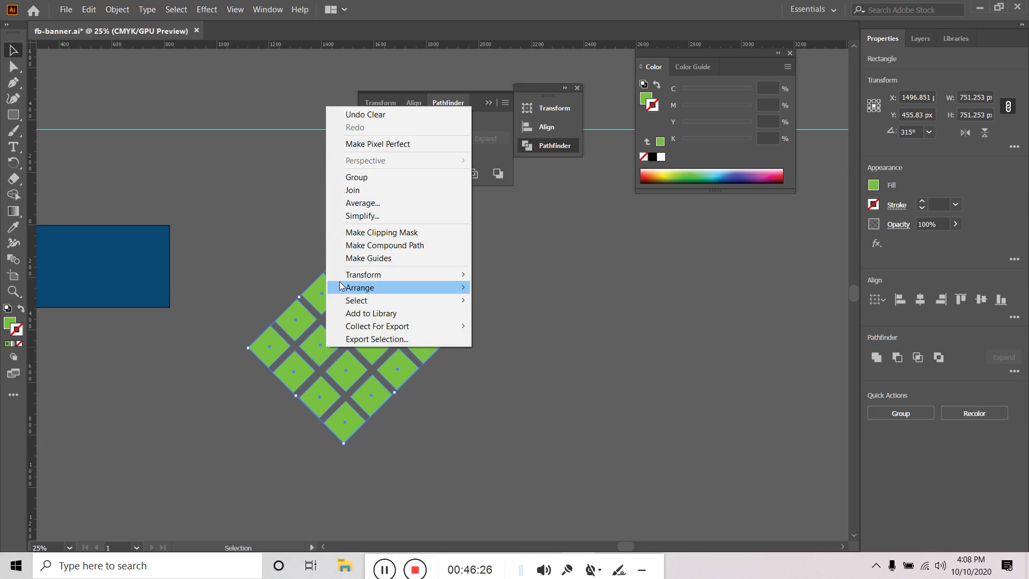
pyautogui.click(399, 246)
pyautogui.click(622, 357)
pyautogui.click(67, 9)
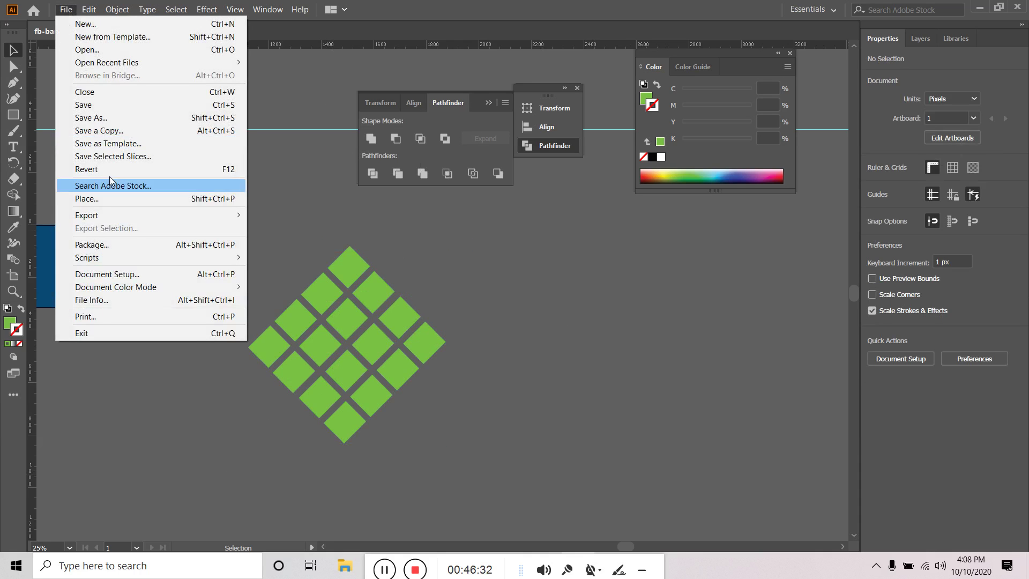
pyautogui.click(113, 196)
pyautogui.scroll(3, 321, 193)
pyautogui.scroll(-4, 316, 188)
pyautogui.click(311, 181)
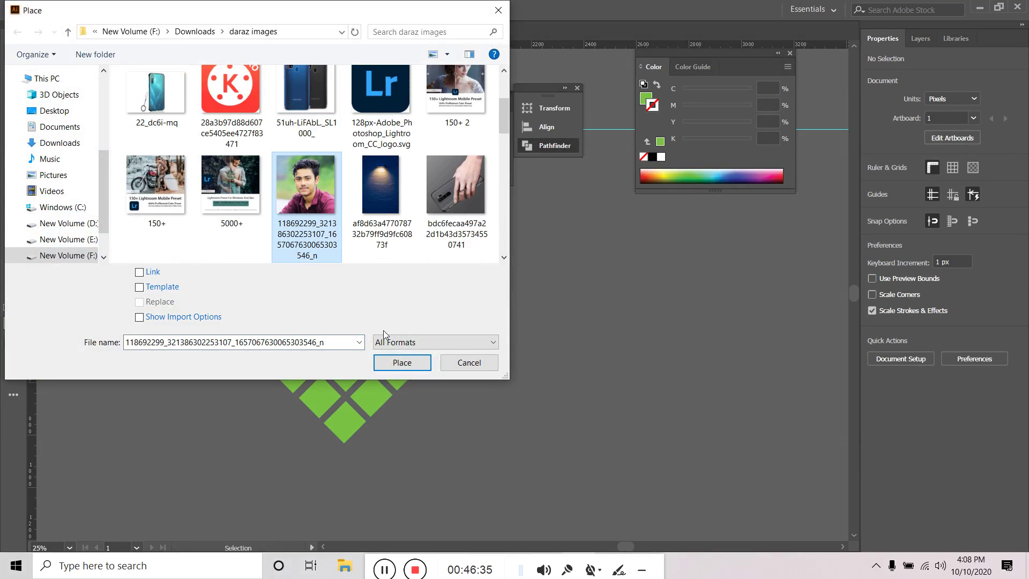
pyautogui.click(401, 367)
pyautogui.click(278, 279)
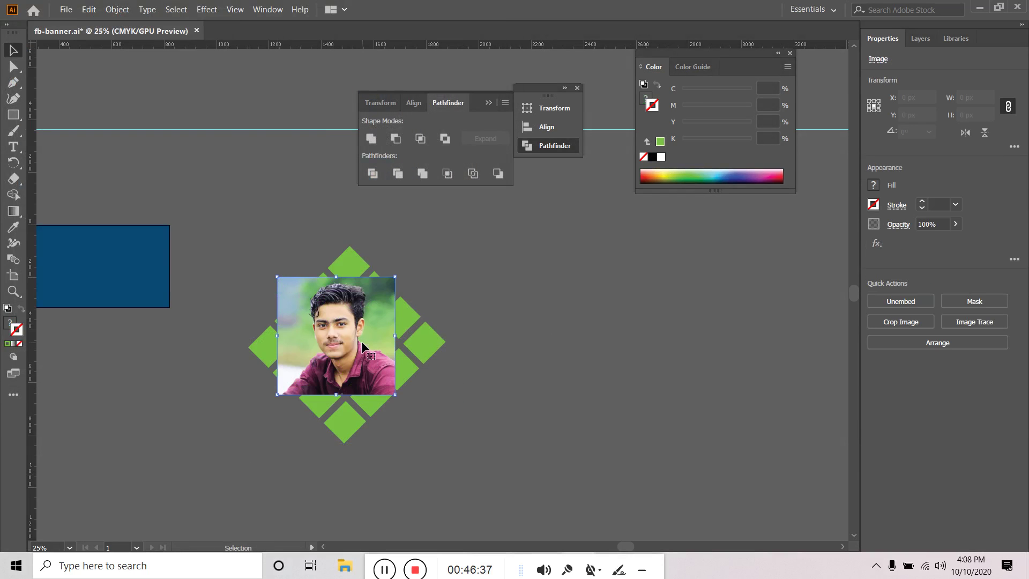
pyautogui.moveTo(394, 386); pyautogui.dragTo(442, 432)
# Move the photo below the diamond grid in Layers and make a clipping mask
pyautogui.rightClick(367, 332)
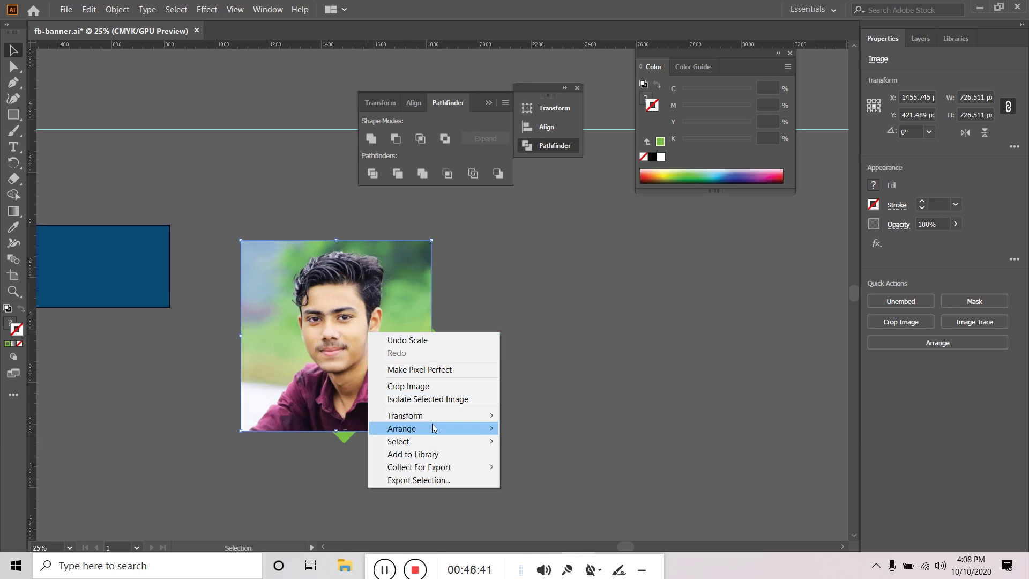
pyautogui.click(560, 349)
pyautogui.click(924, 37)
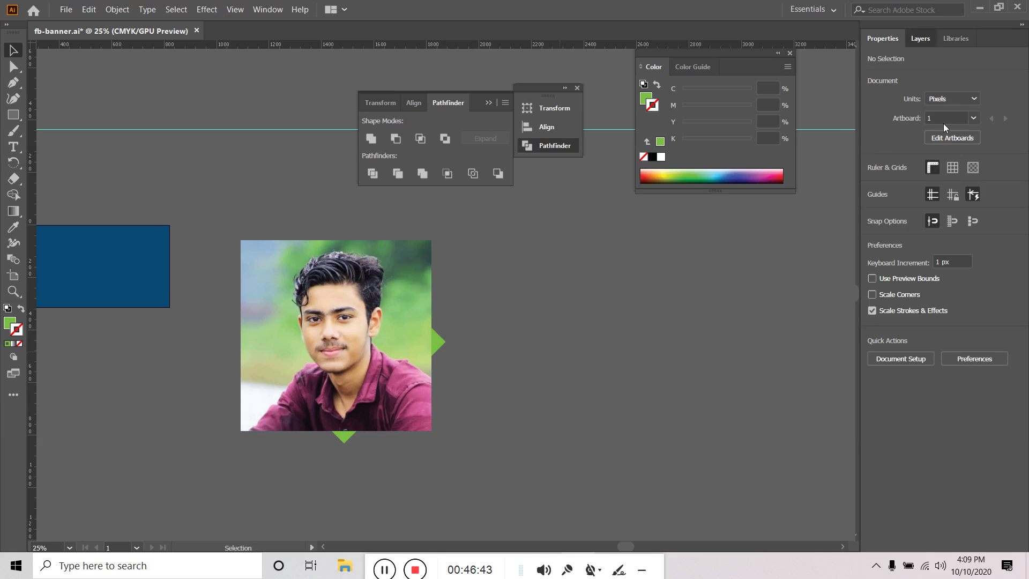
pyautogui.moveTo(961, 76); pyautogui.dragTo(963, 96)
pyautogui.moveTo(326, 398); pyautogui.dragTo(248, 404)
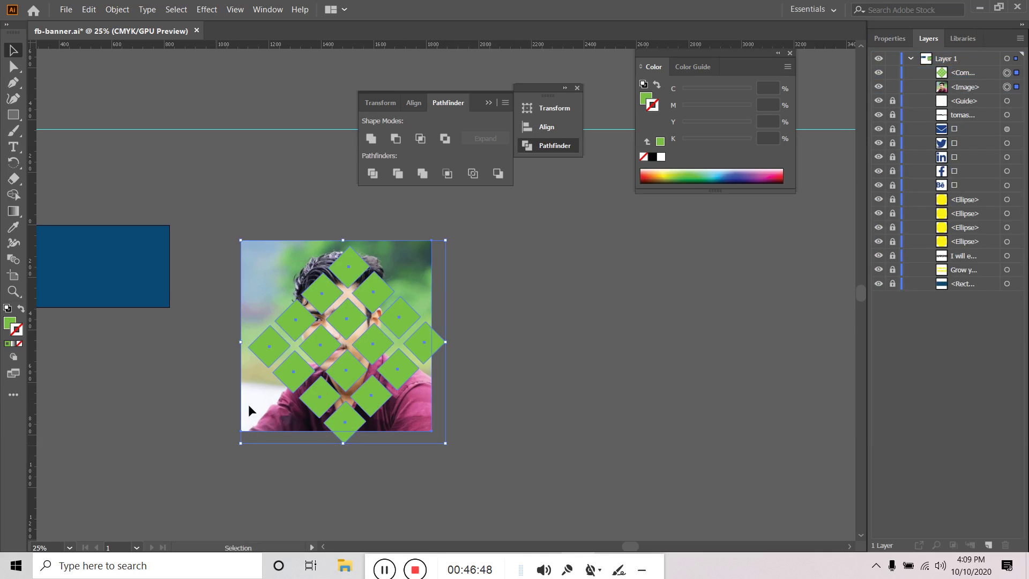
pyautogui.rightClick(256, 295)
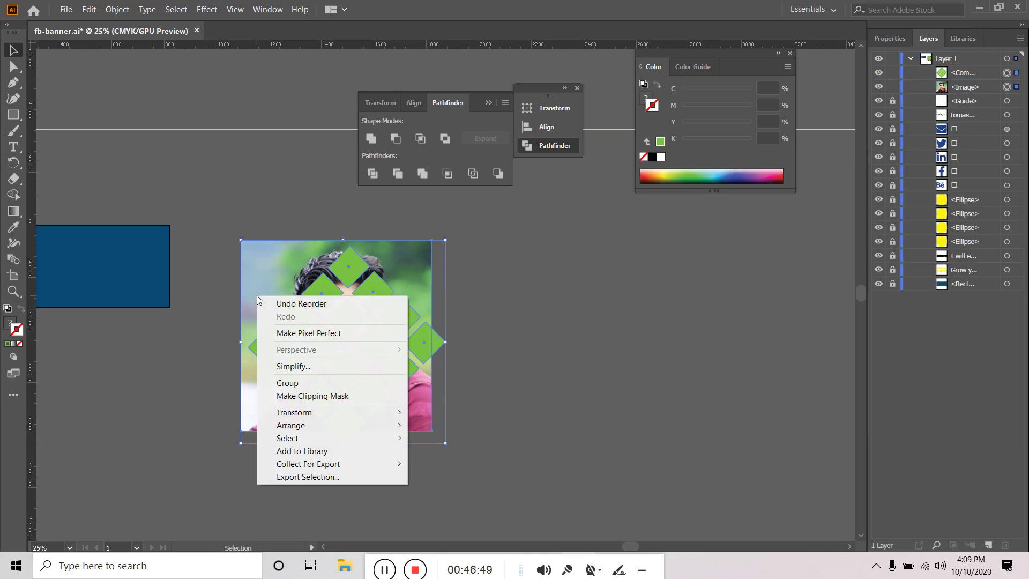
pyautogui.click(349, 395)
pyautogui.click(603, 370)
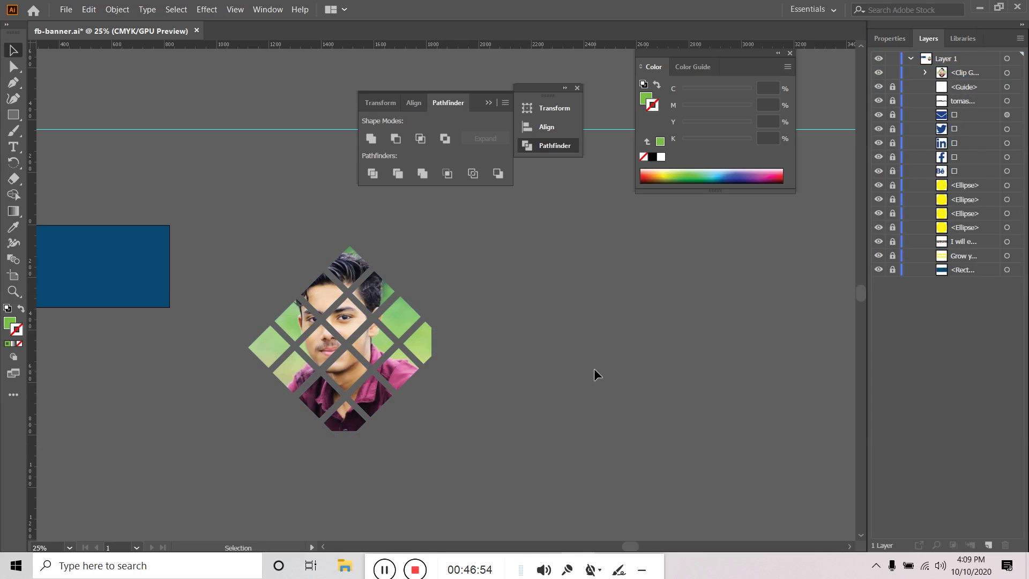
# Select the photo inside the clip group and enlarge it within the tiles
pyautogui.click(925, 71)
pyautogui.click(1015, 100)
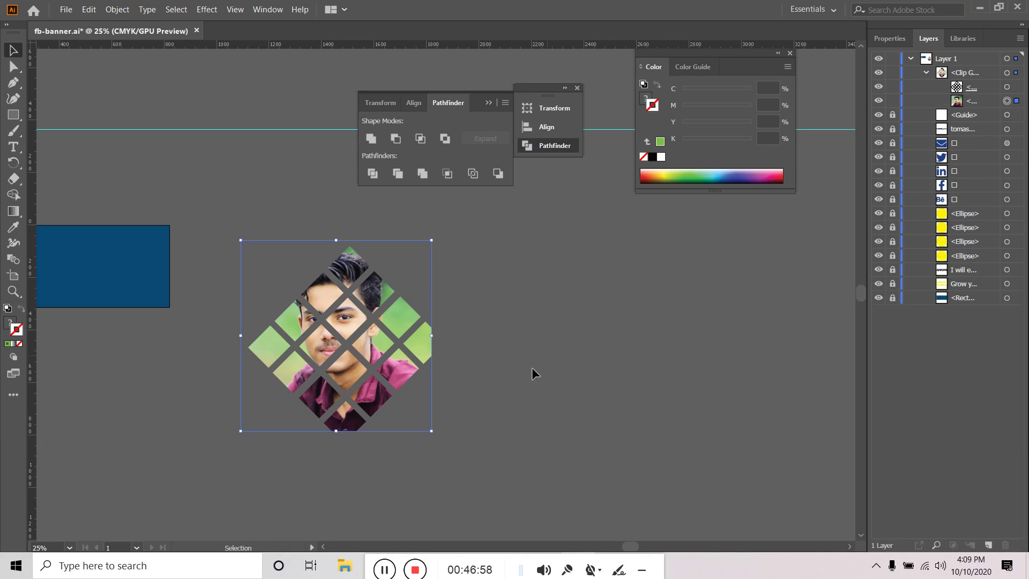
pyautogui.moveTo(431, 430); pyautogui.dragTo(450, 449)
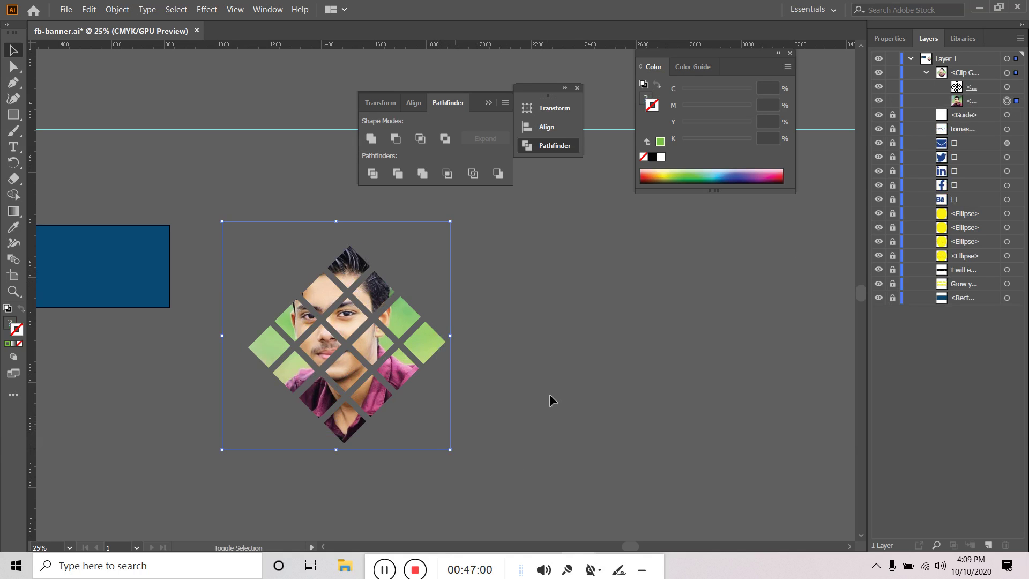
# Select the diamond photo clip group and scale it down
pyautogui.click(569, 333)
pyautogui.keyDown('alt'); pyautogui.scroll(-2, 523, 305); pyautogui.keyUp('alt')
pyautogui.keyDown('alt'); pyautogui.scroll(-1, 522, 310); pyautogui.keyUp('alt')
pyautogui.keyDown('alt'); pyautogui.scroll(1, 523, 316); pyautogui.keyUp('alt')
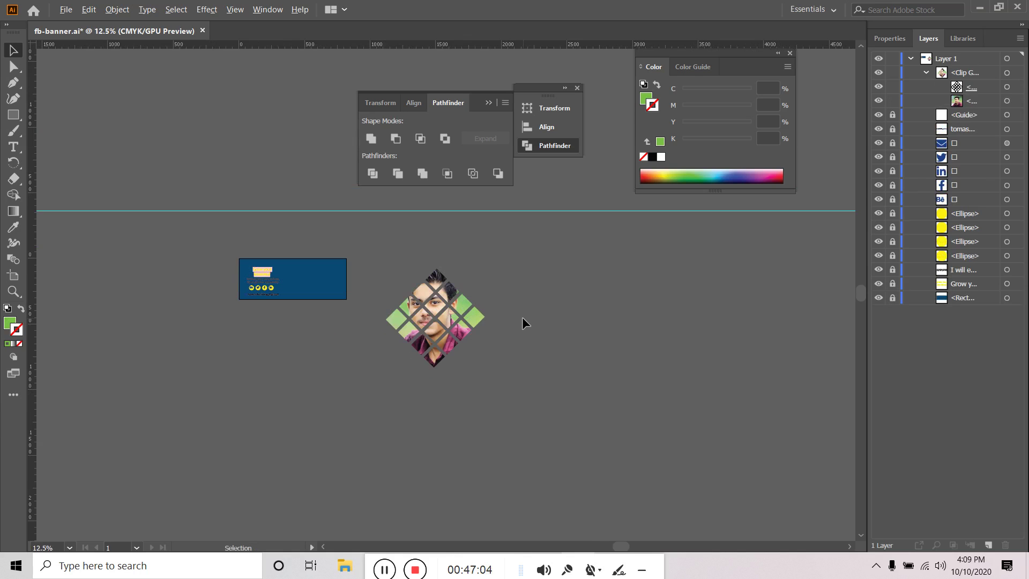
pyautogui.moveTo(577, 296); pyautogui.dragTo(624, 309)
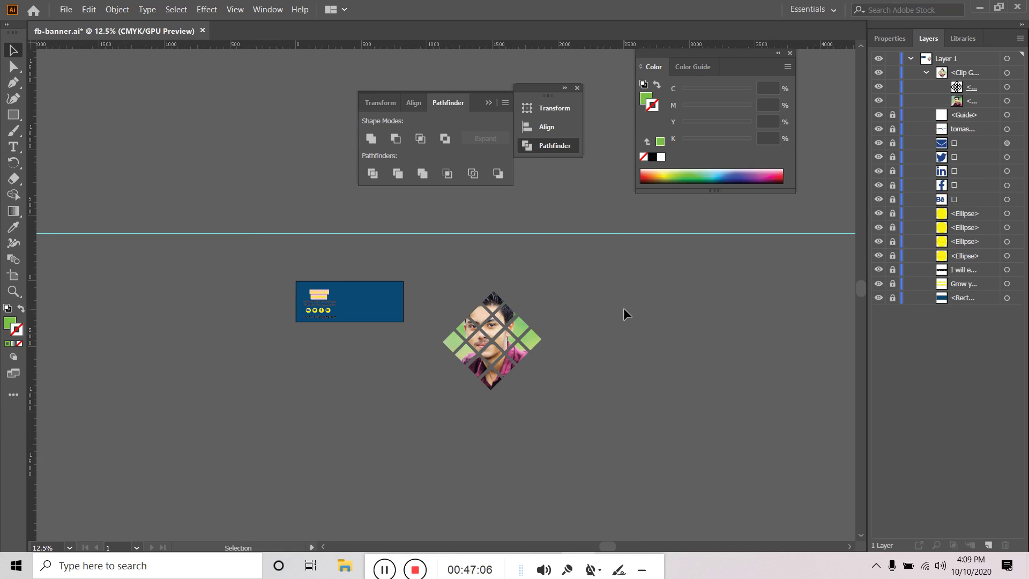
pyautogui.keyDown('alt'); pyautogui.scroll(3, 499, 354); pyautogui.keyUp('alt')
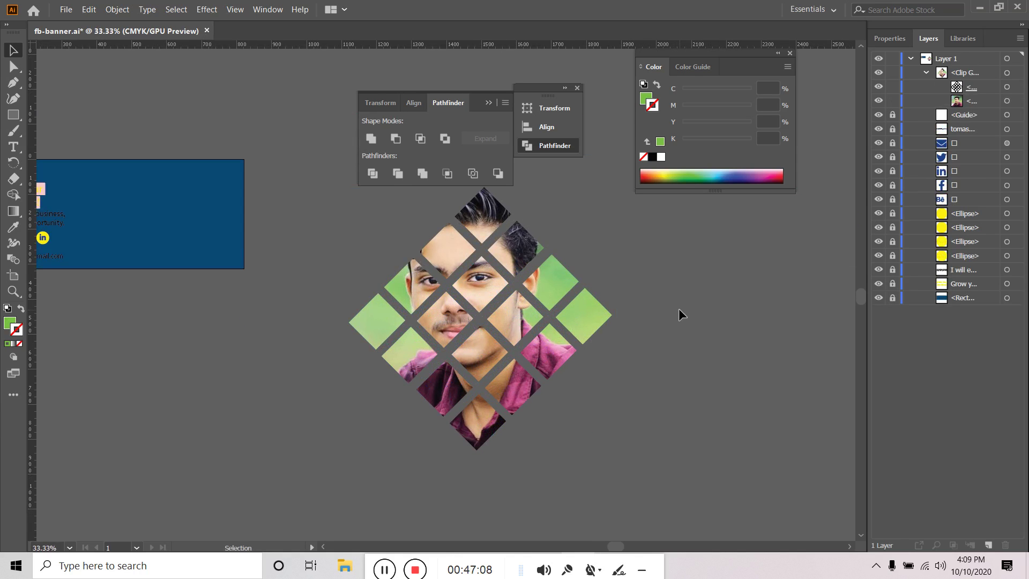
pyautogui.keyDown('alt'); pyautogui.scroll(-2, 679, 310); pyautogui.keyUp('alt')
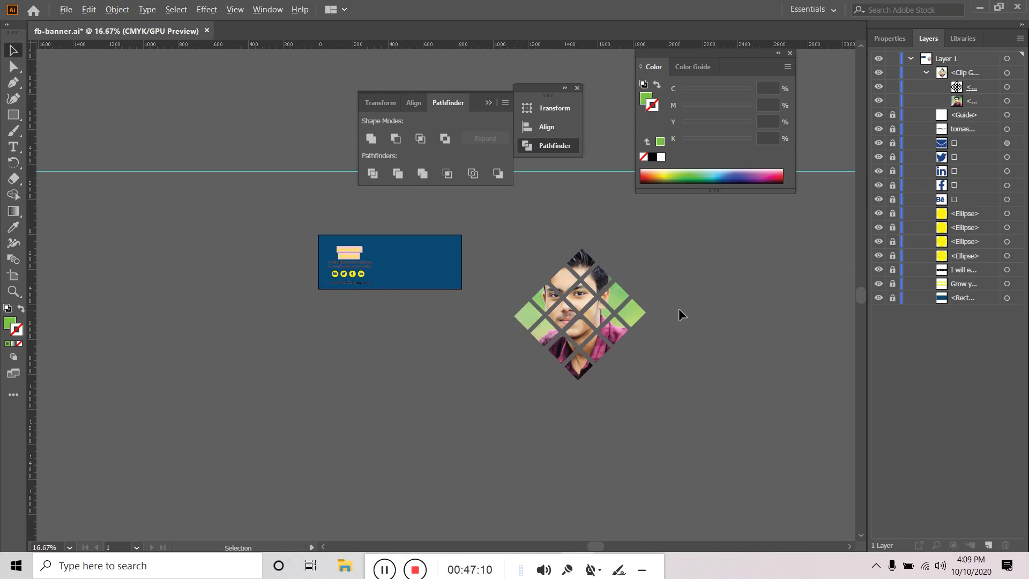
pyautogui.click(637, 322)
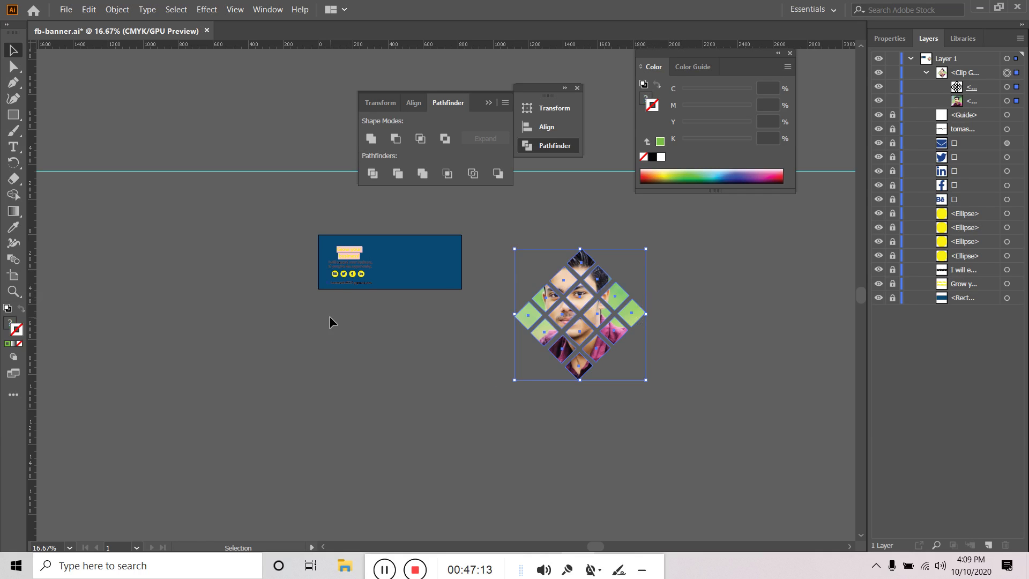
pyautogui.keyDown('alt'); pyautogui.scroll(2, 378, 248); pyautogui.keyUp('alt')
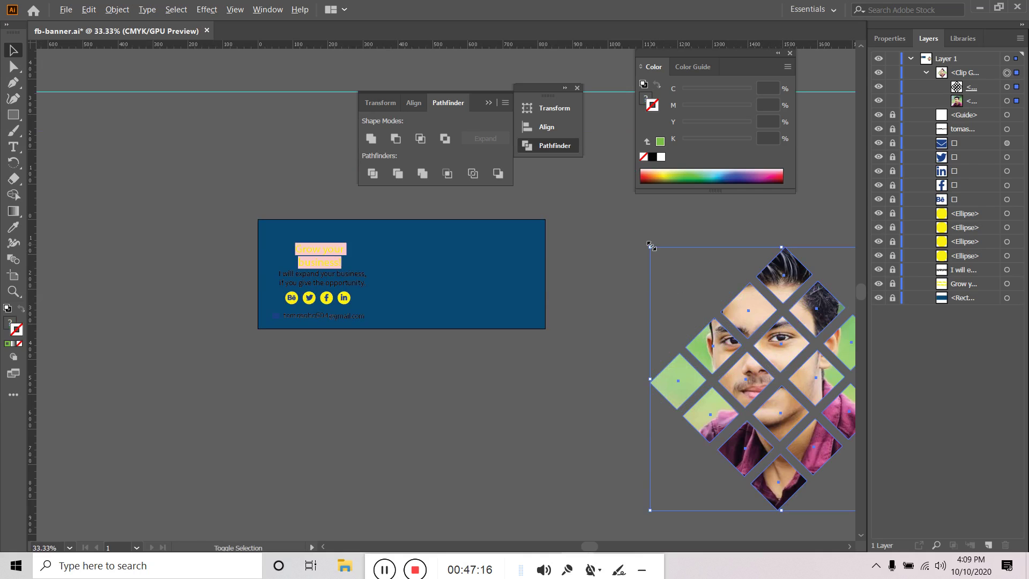
pyautogui.moveTo(651, 245); pyautogui.dragTo(713, 310)
# Move the diamond photo onto the banner's right side, resize it to fit, then go to the browser
pyautogui.moveTo(776, 365); pyautogui.dragTo(488, 268)
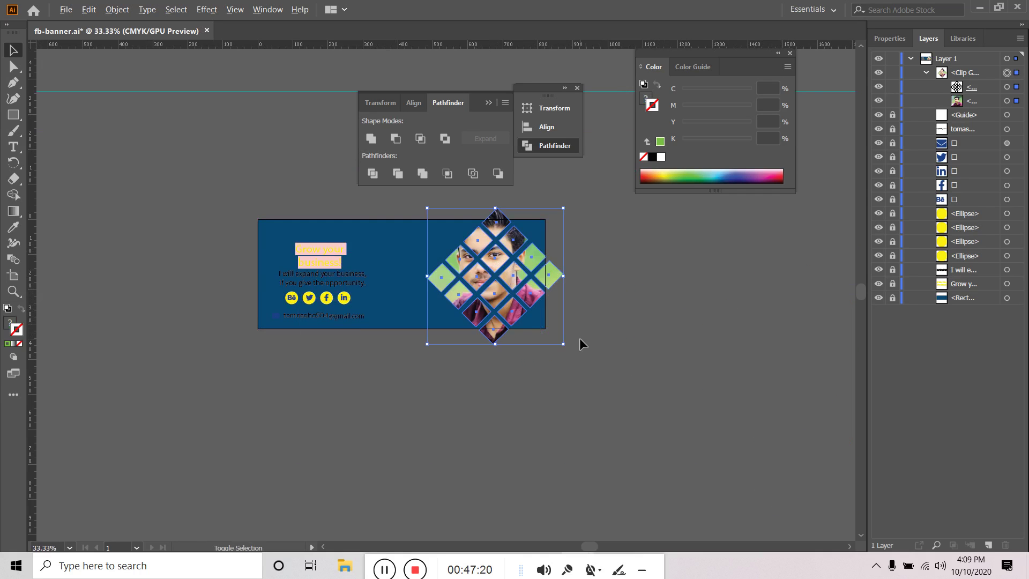
pyautogui.moveTo(565, 347); pyautogui.dragTo(541, 322)
pyautogui.click(628, 286)
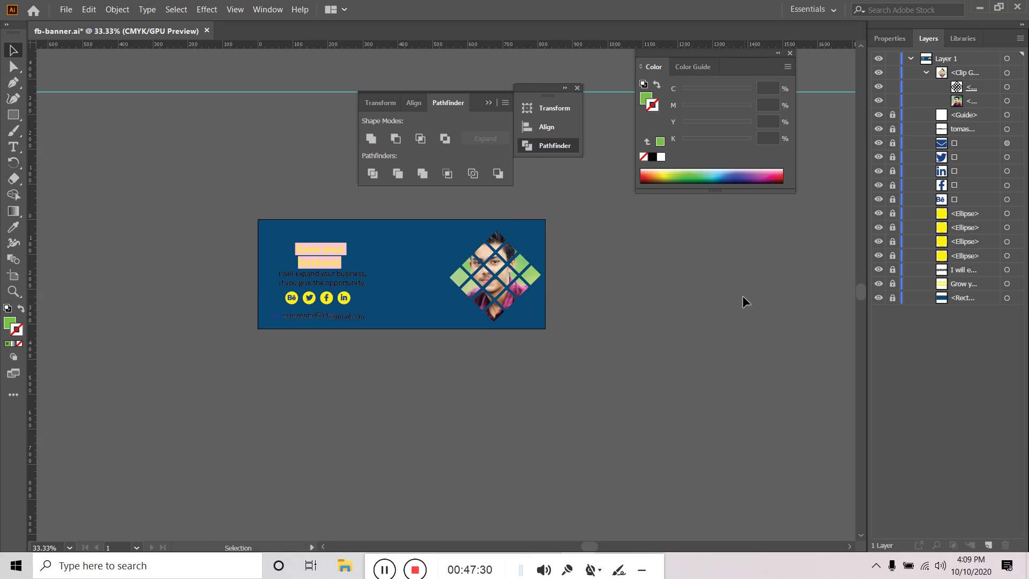
pyautogui.moveTo(370, 560); pyautogui.dragTo(611, 560)
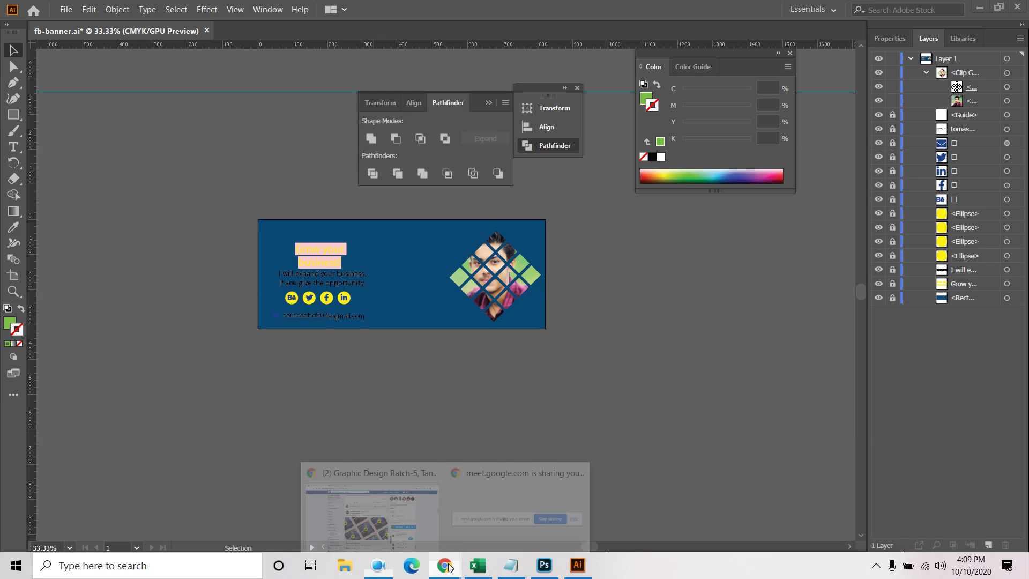
pyautogui.click(375, 504)
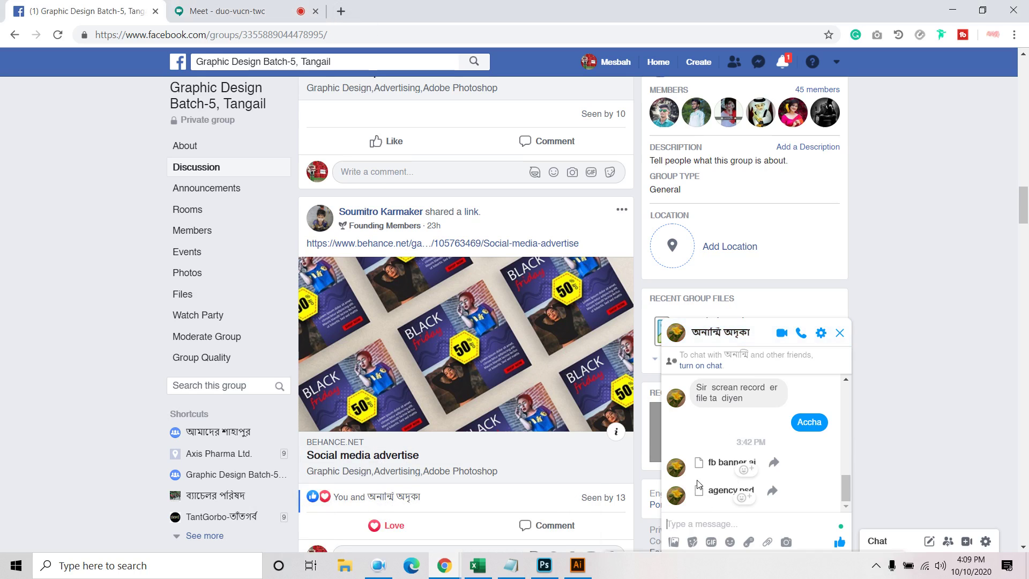
# Open Behance in a new tab, view your own profile, then return to the Meet tab
pyautogui.hotkey('ctrl', 't')
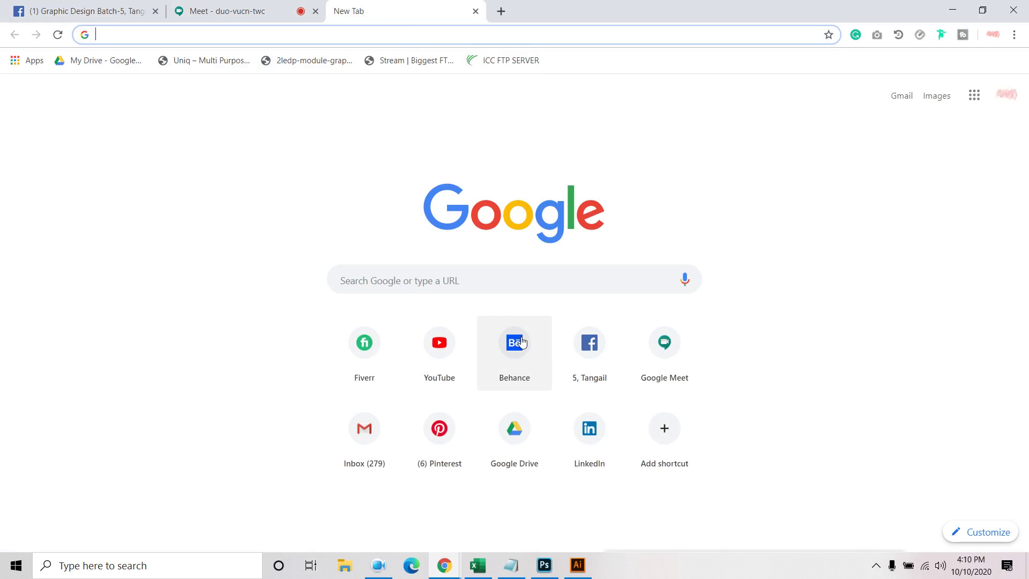
pyautogui.click(538, 328)
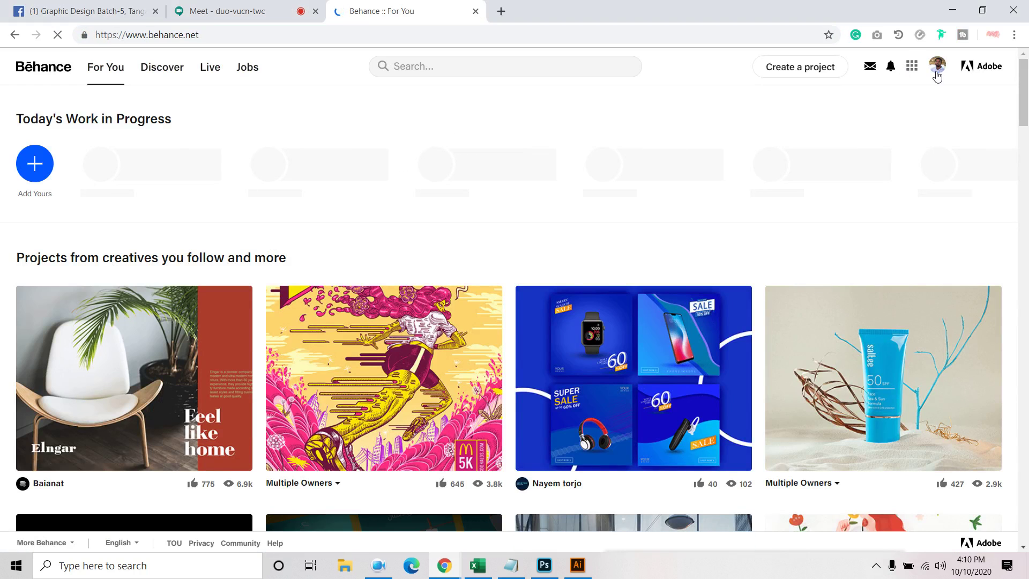
pyautogui.click(935, 79)
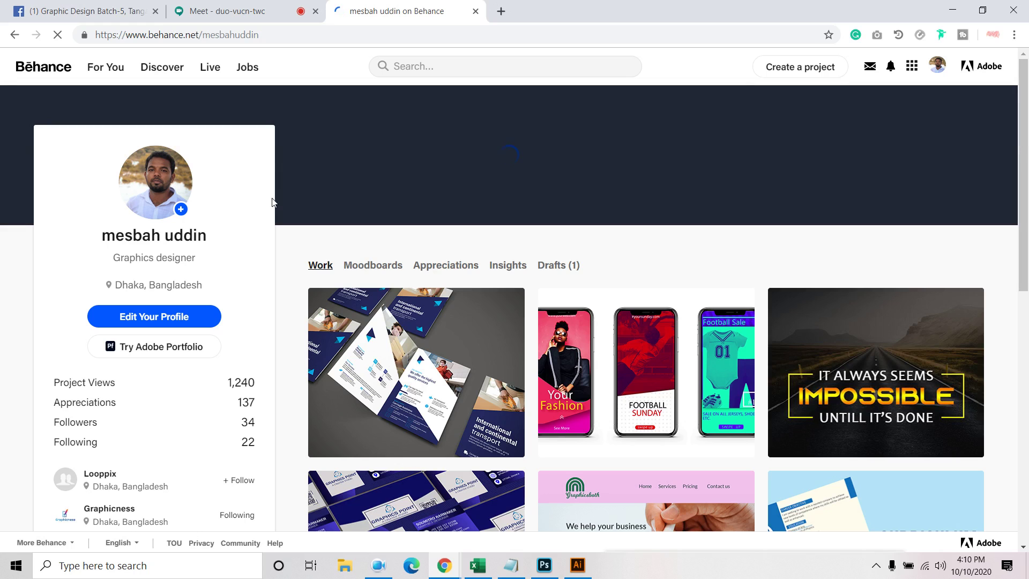
pyautogui.moveTo(355, 116)
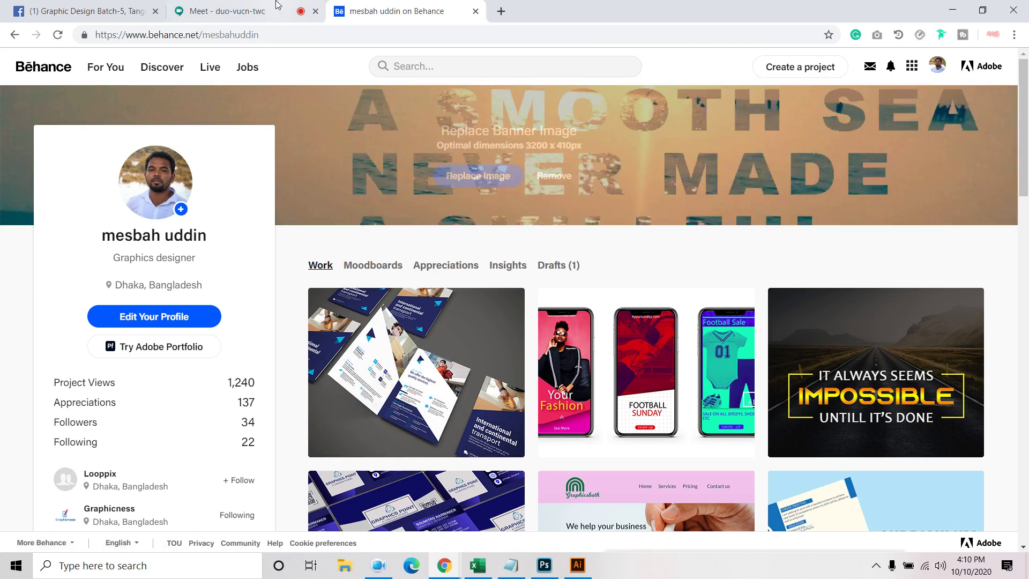
pyautogui.click(249, 16)
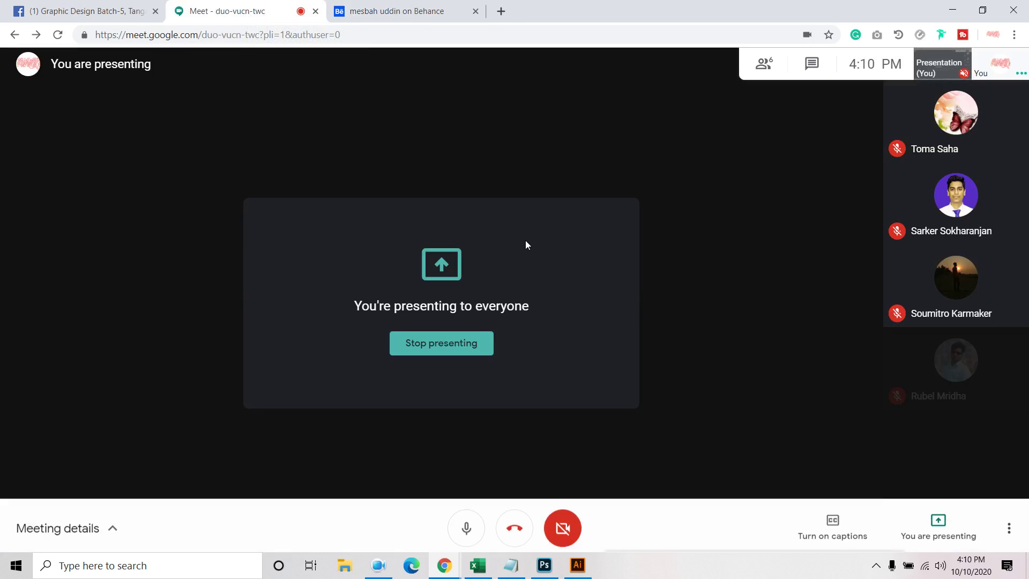
# Switch to the Facebook group tab and mark all notifications as read
pyautogui.click(397, 17)
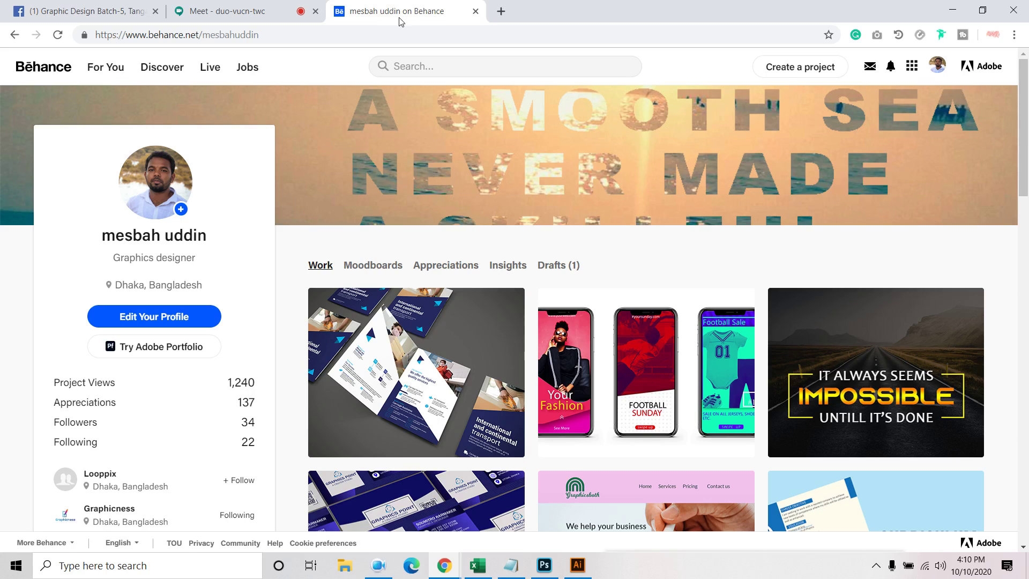
pyautogui.click(89, 12)
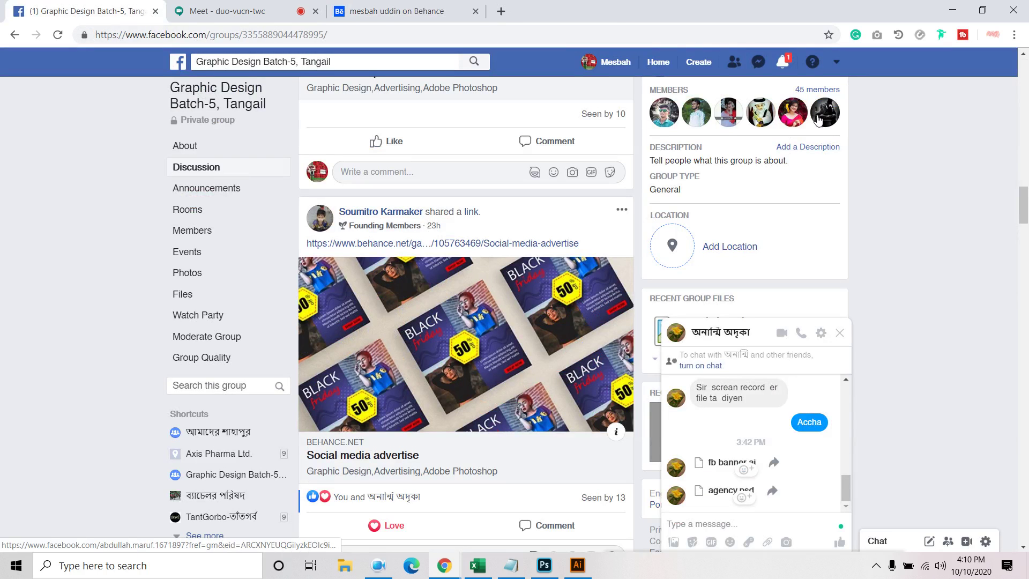
pyautogui.click(783, 63)
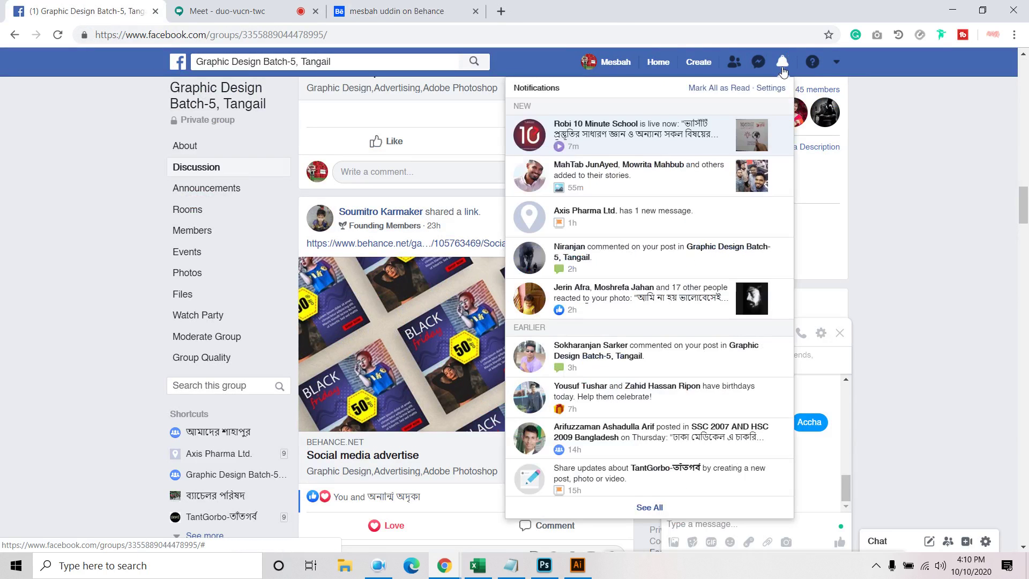
pyautogui.click(743, 88)
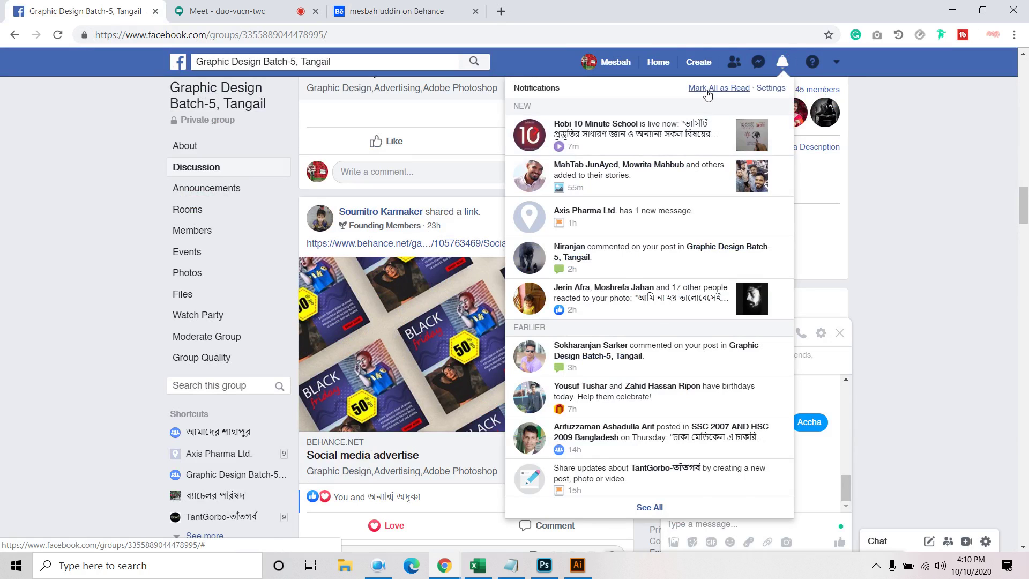
pyautogui.click(787, 64)
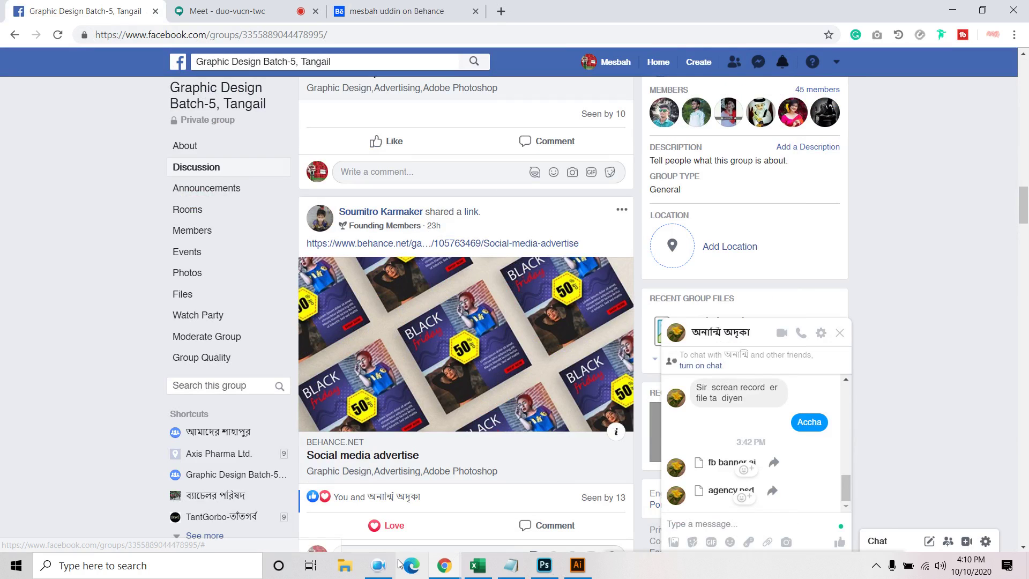
pyautogui.click(380, 569)
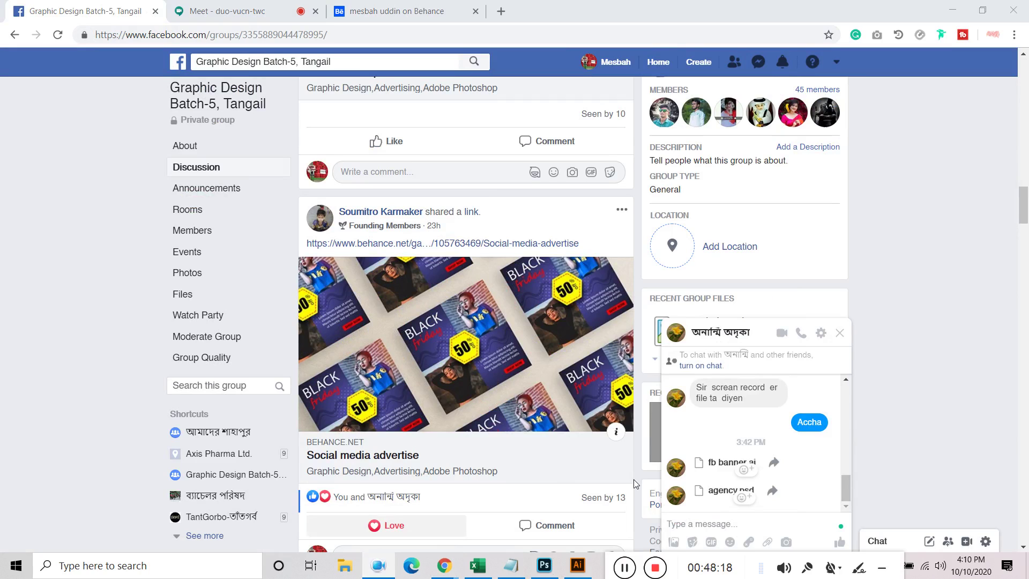
pyautogui.moveTo(679, 574); pyautogui.dragTo(688, 571)
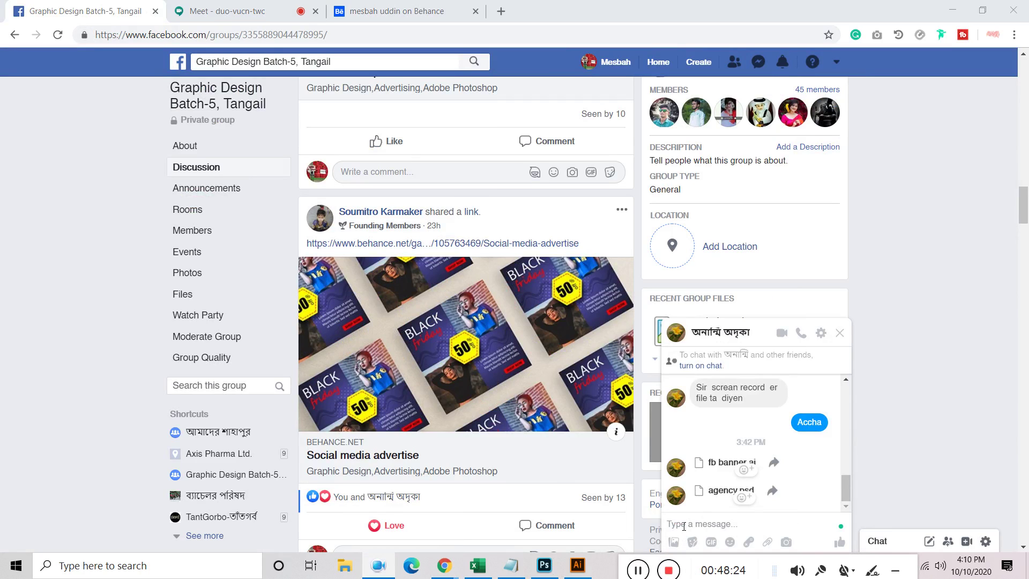
# In Illustrator, collapse the clip group and select the diamond photo group, then switch to Photoshop
pyautogui.click(588, 565)
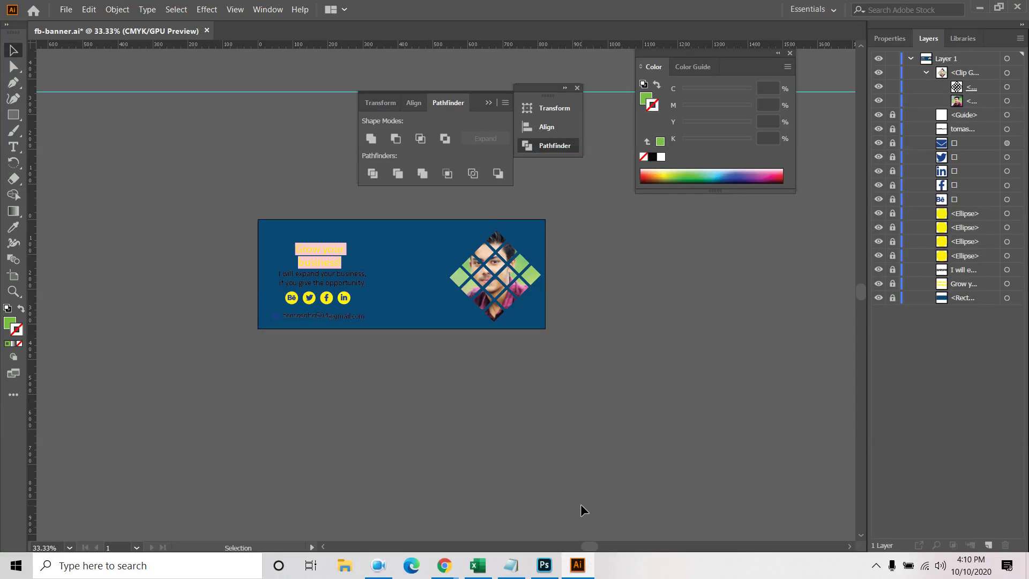
pyautogui.click(926, 72)
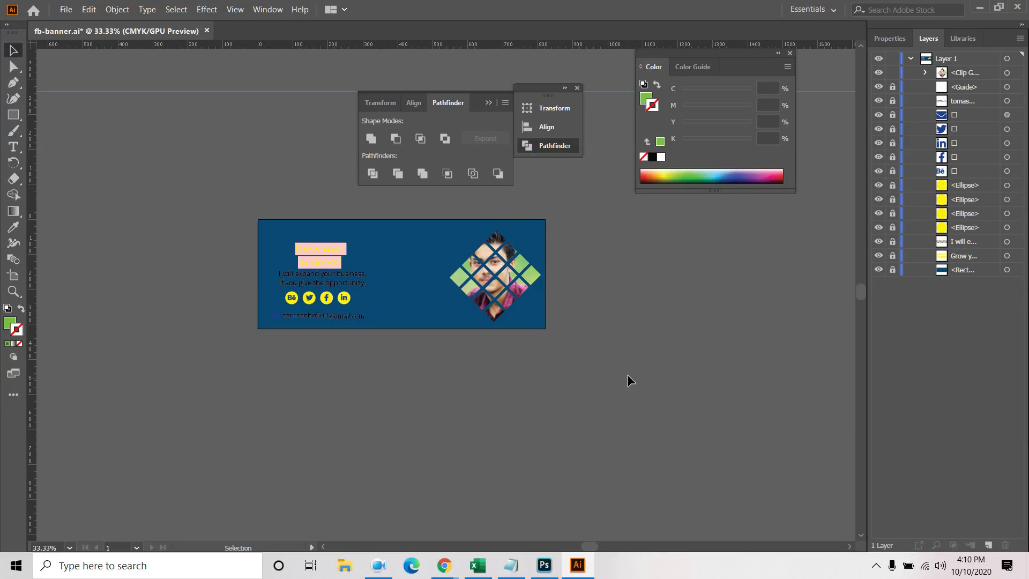
pyautogui.moveTo(424, 261); pyautogui.dragTo(578, 324)
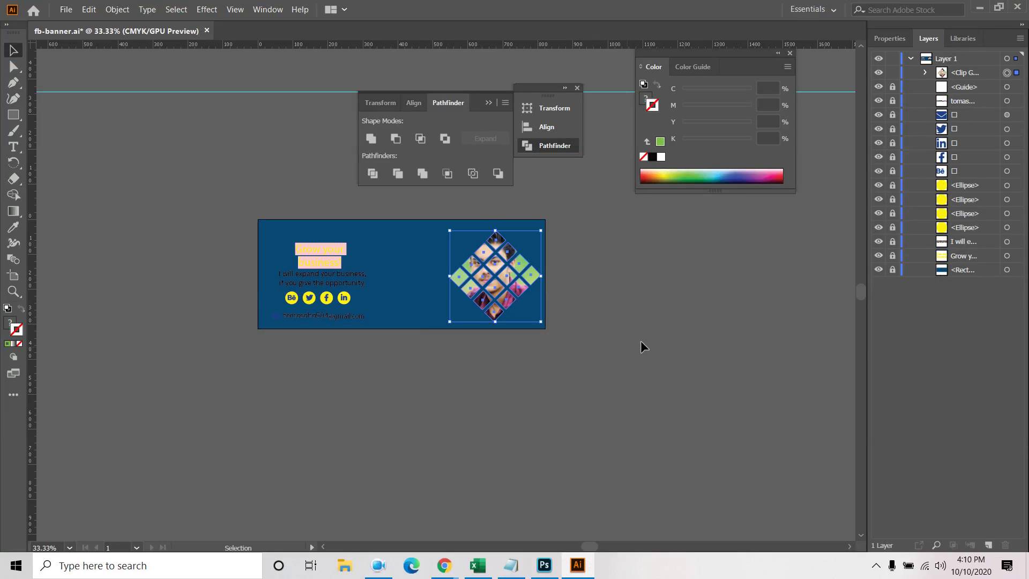
pyautogui.click(544, 565)
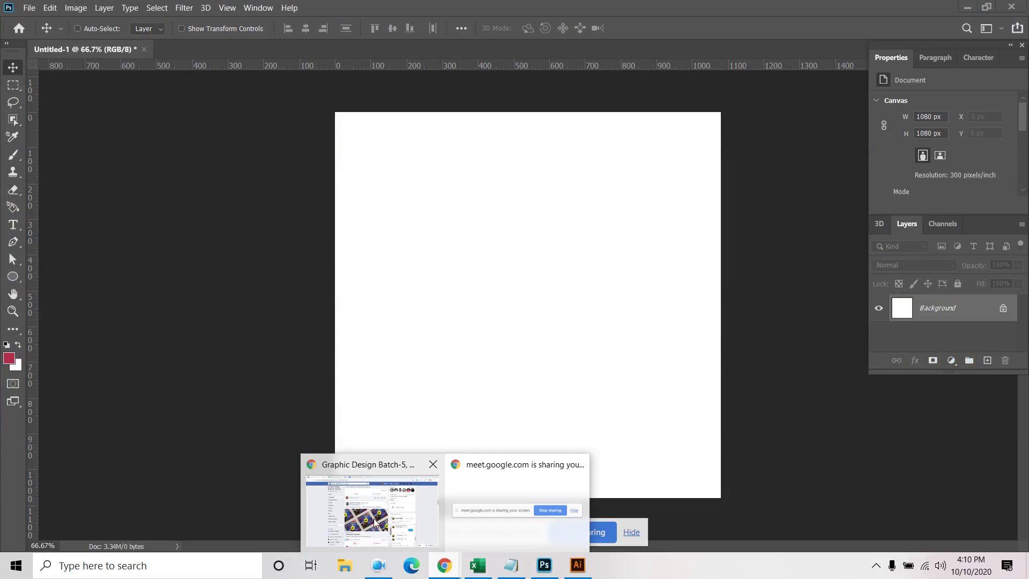
# Download the agency psd attachment from the Facebook group chat, then return to Photoshop
pyautogui.click(370, 498)
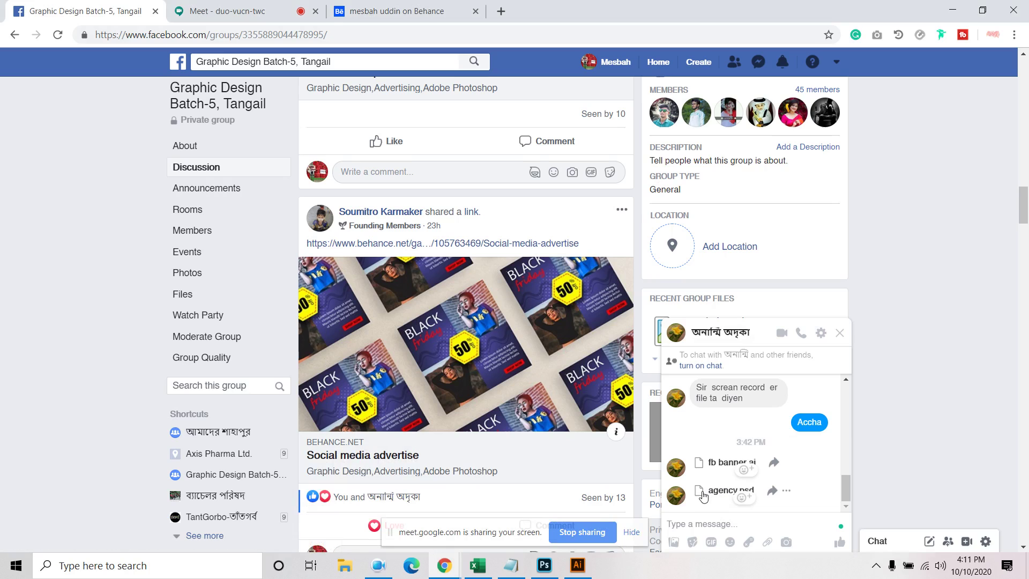
pyautogui.click(787, 494)
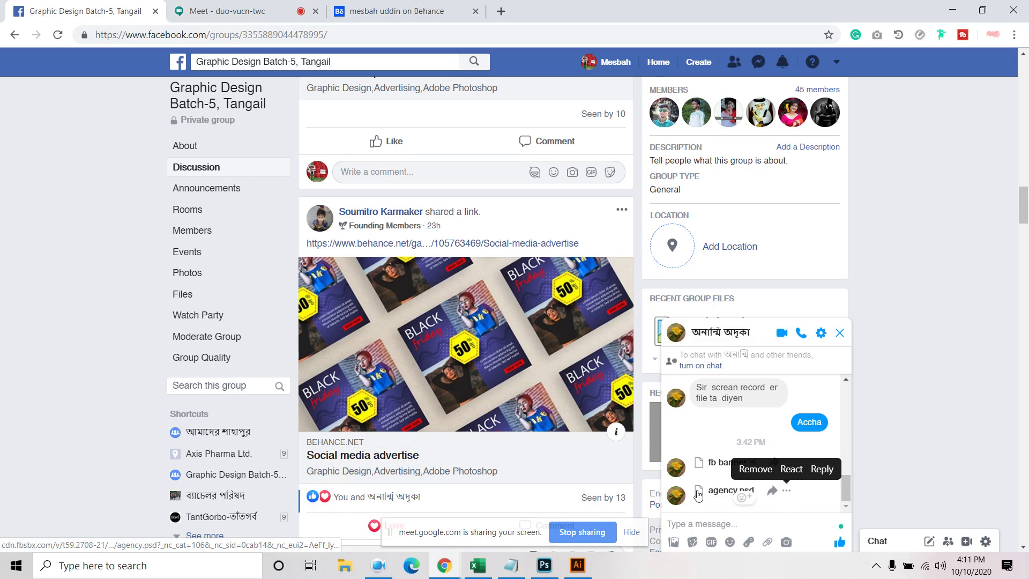
pyautogui.click(699, 493)
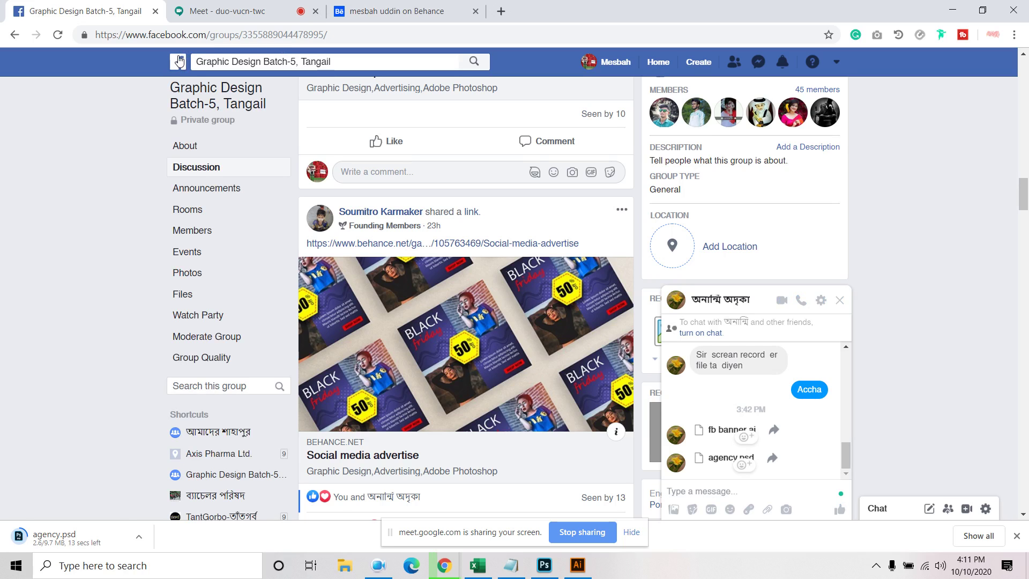
pyautogui.click(1018, 538)
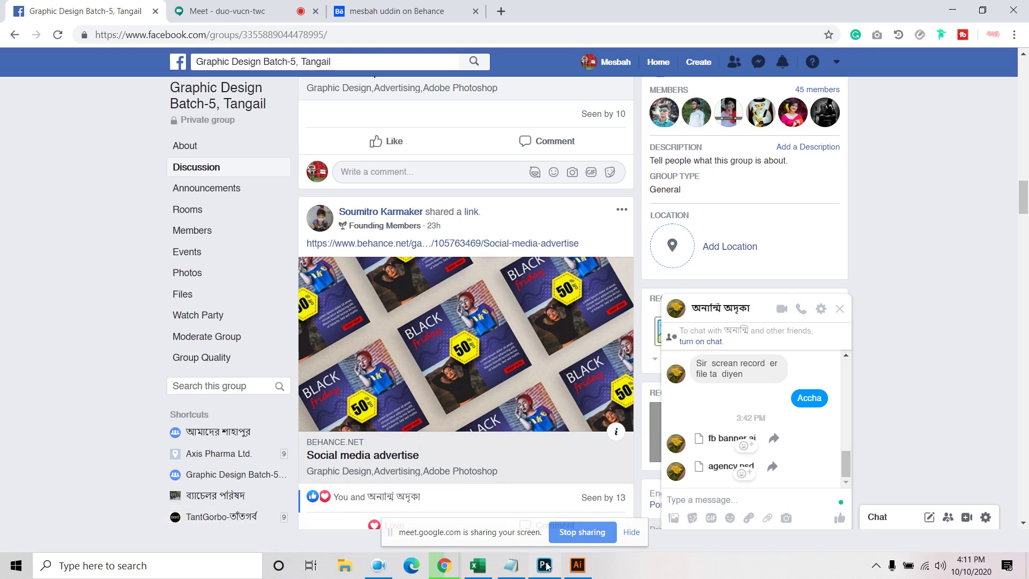
pyautogui.click(545, 566)
# Browse the Open dialog to the F:\Downloads folder and refresh its listing
pyautogui.click(30, 11)
pyautogui.click(33, 30)
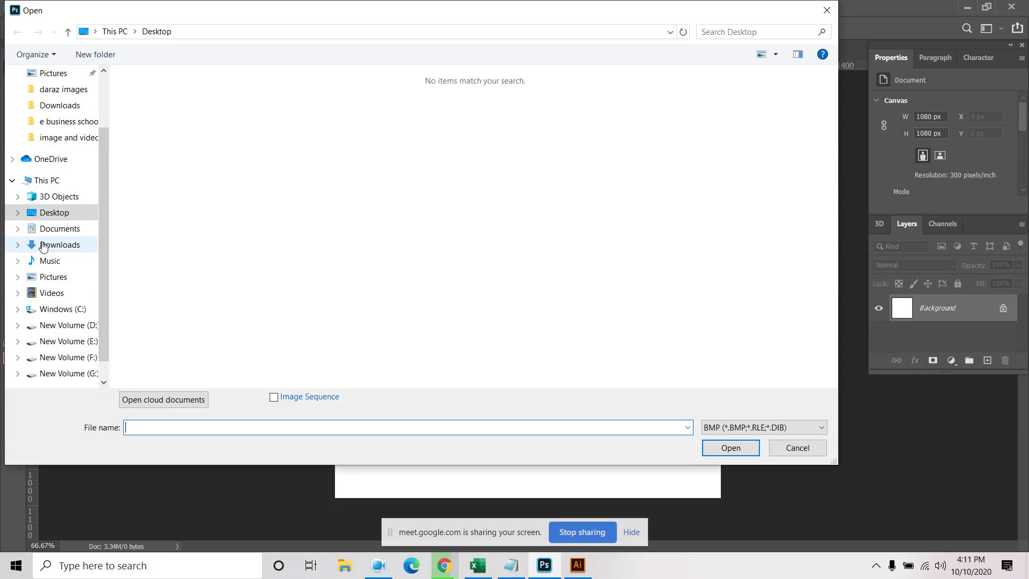
pyautogui.click(56, 245)
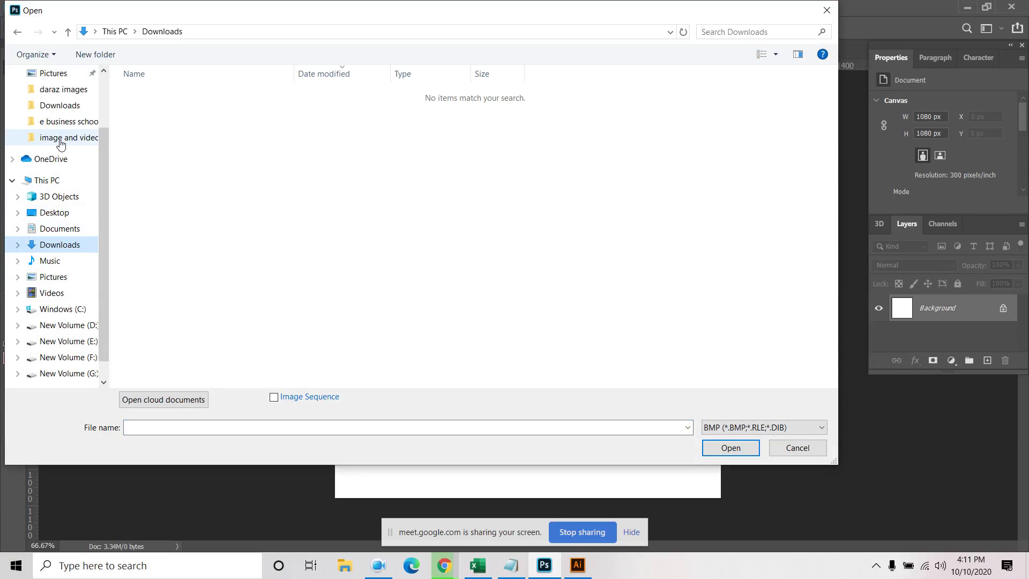
pyautogui.click(58, 105)
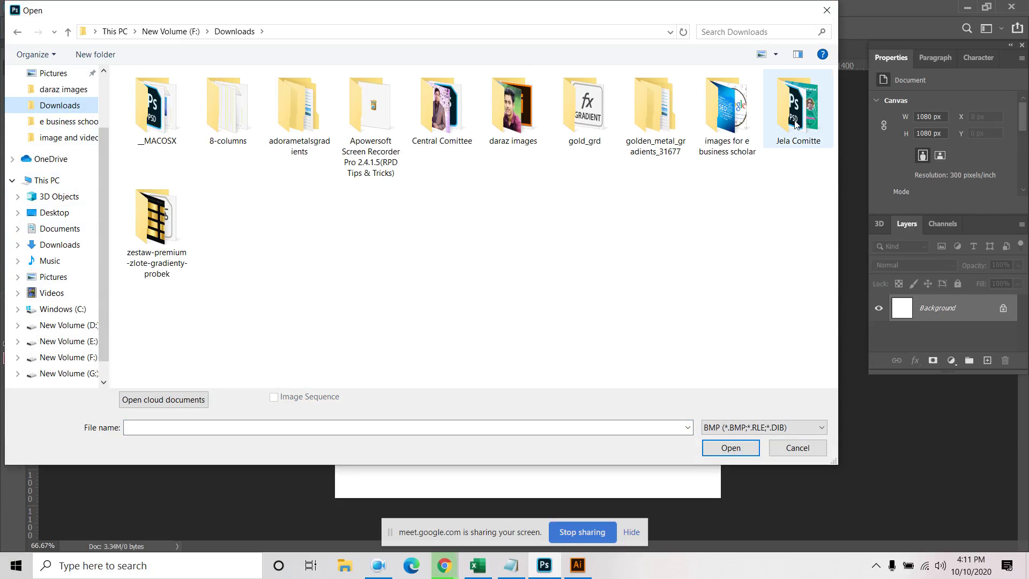
pyautogui.rightClick(326, 237)
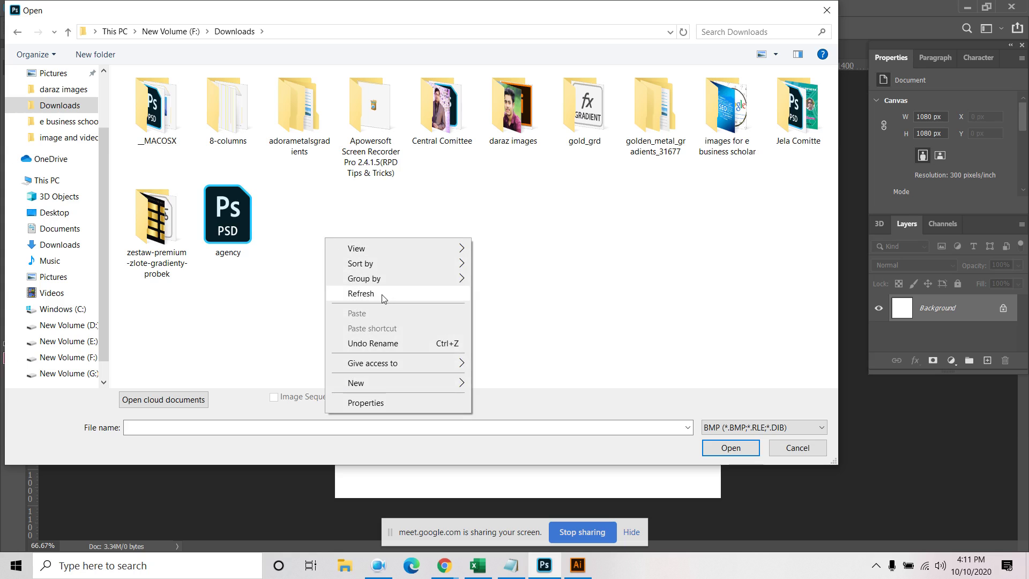
pyautogui.click(378, 294)
pyautogui.rightClick(405, 261)
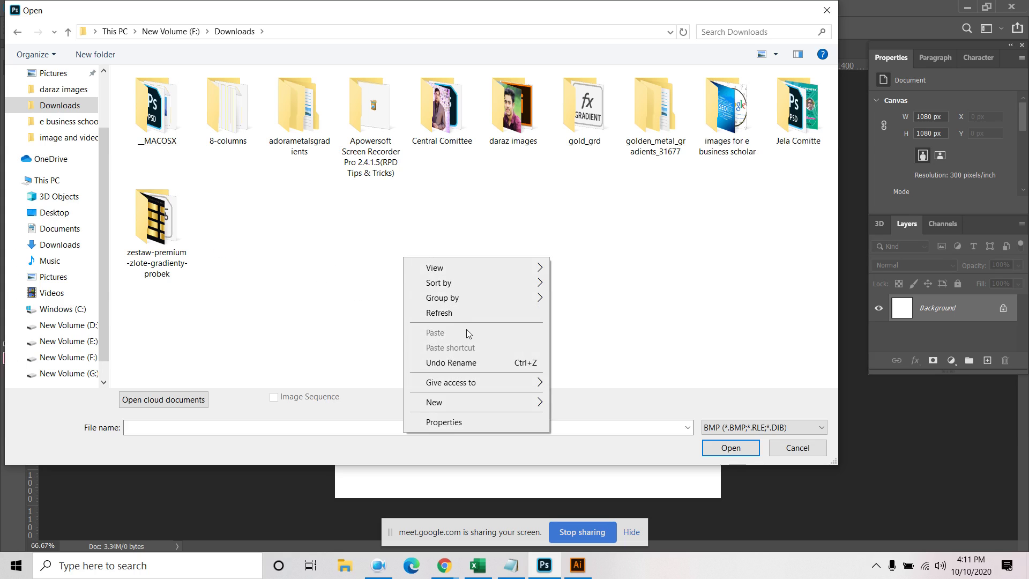
pyautogui.click(453, 316)
# Set the file type to All Formats and open agency.psd
pyautogui.click(704, 427)
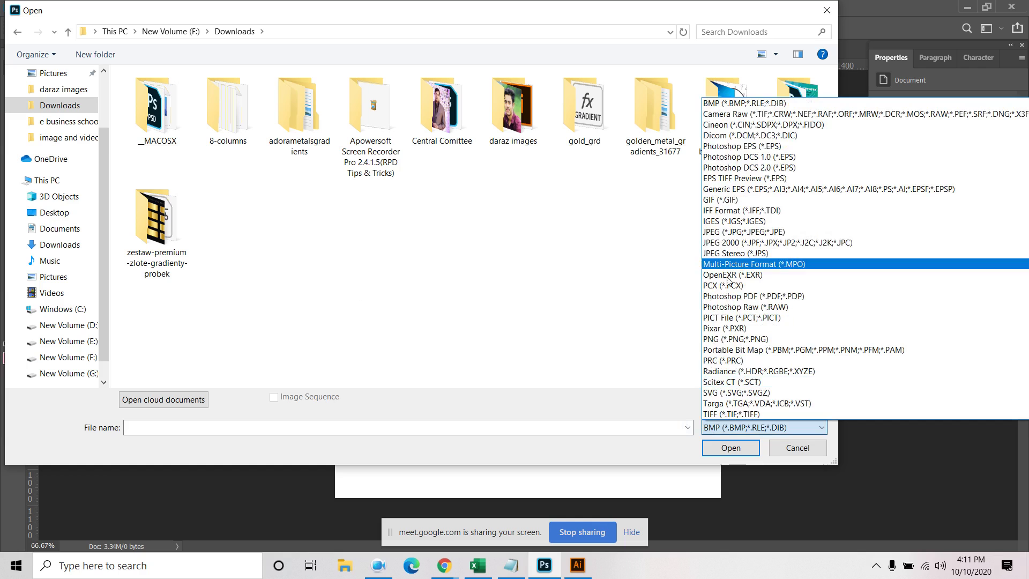
pyautogui.click(568, 275)
pyautogui.rightClick(575, 225)
pyautogui.click(719, 431)
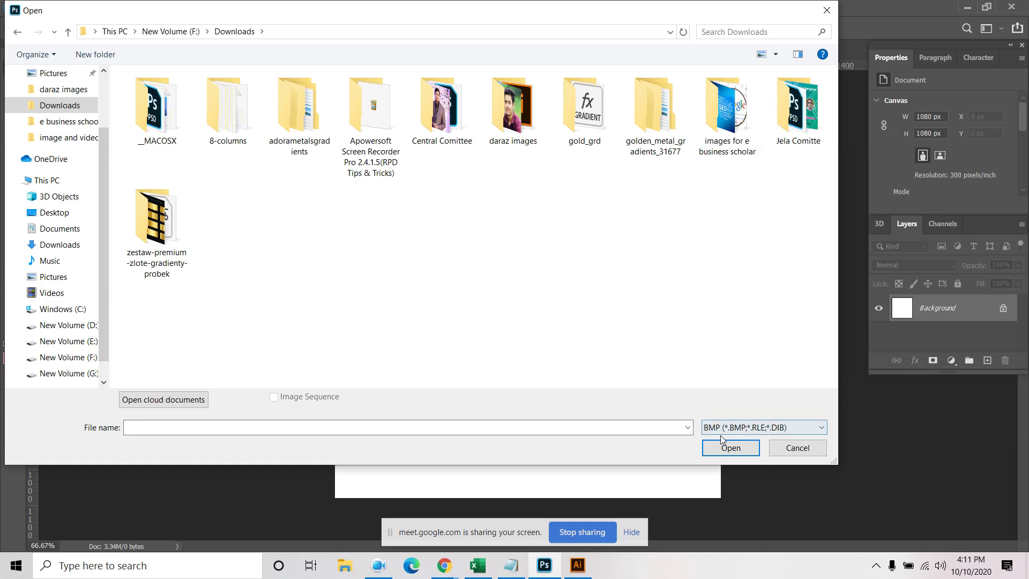
pyautogui.click(719, 432)
pyautogui.scroll(-2, 752, 320)
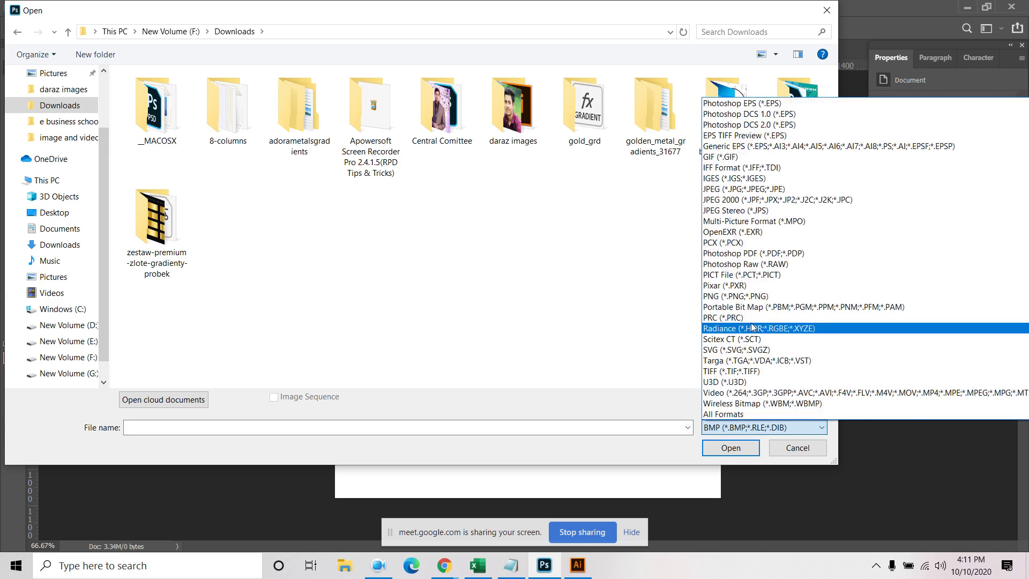
pyautogui.click(740, 414)
pyautogui.click(389, 212)
pyautogui.click(731, 448)
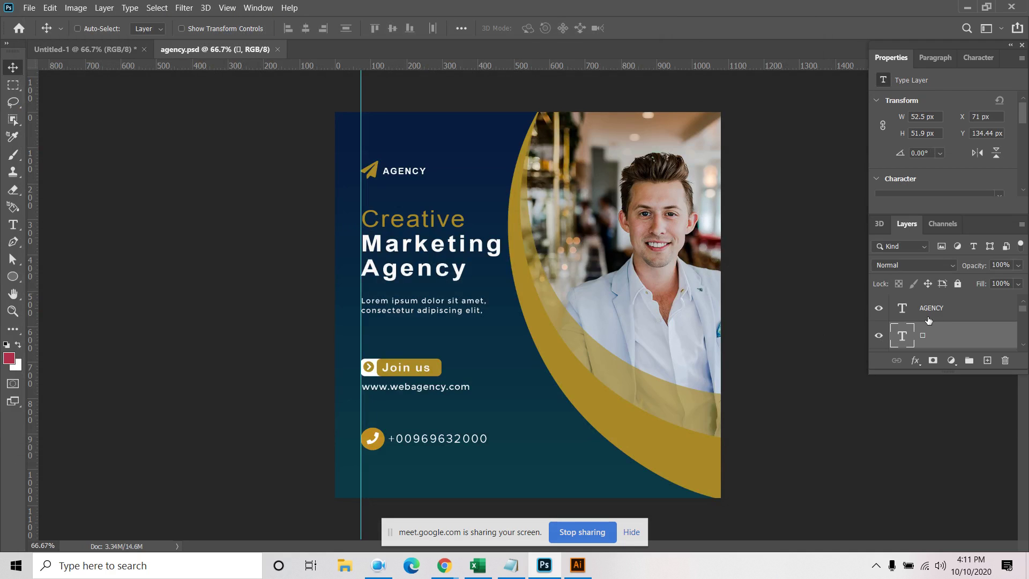
# Zoom in, enable Auto-Select, and confirm the Join us arrow icon's layer by toggling its visibility
pyautogui.click(632, 532)
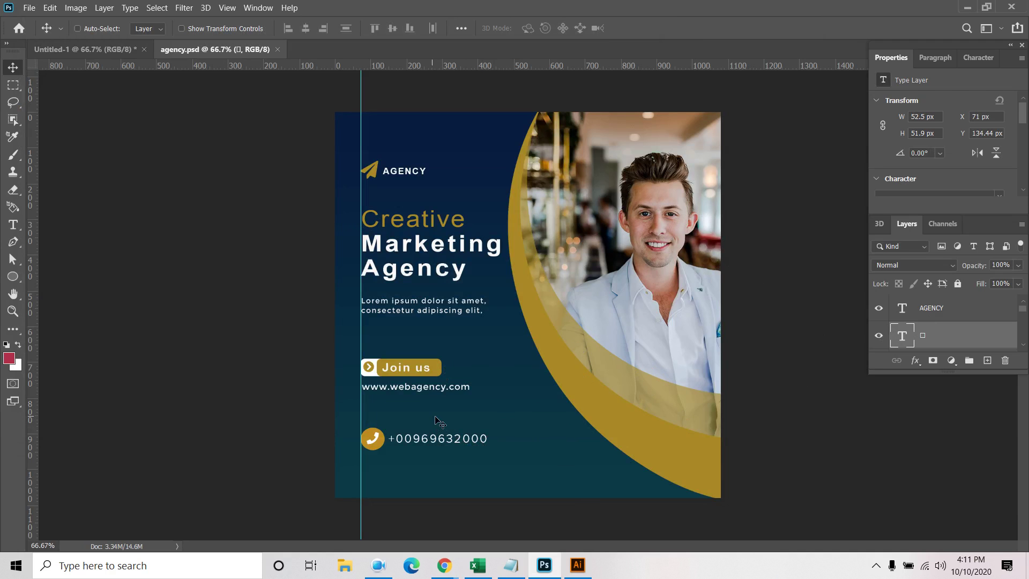
pyautogui.scroll(2, 365, 371)
pyautogui.scroll(2, 365, 371)
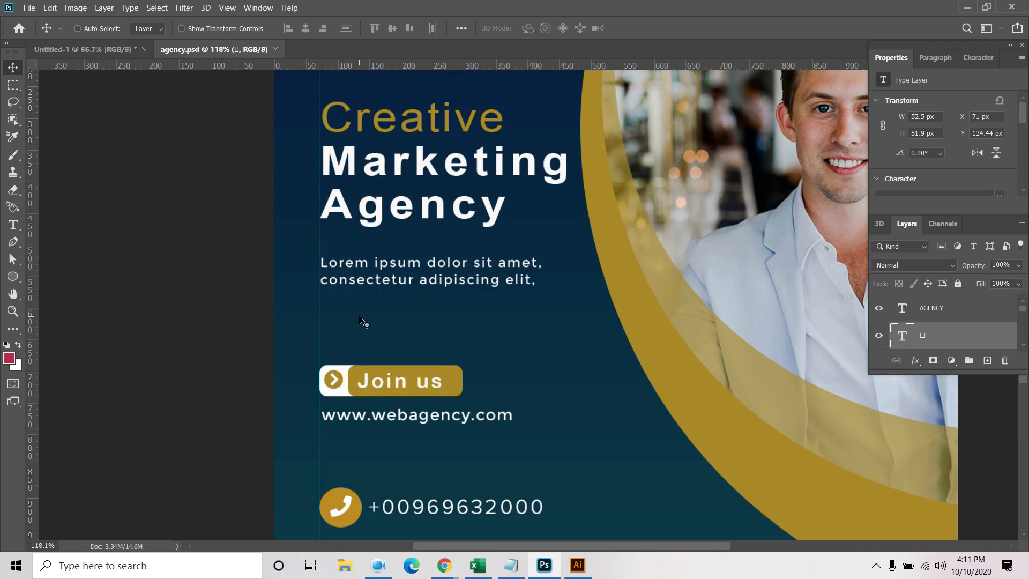
pyautogui.scroll(-2, 364, 319)
pyautogui.scroll(2, 334, 381)
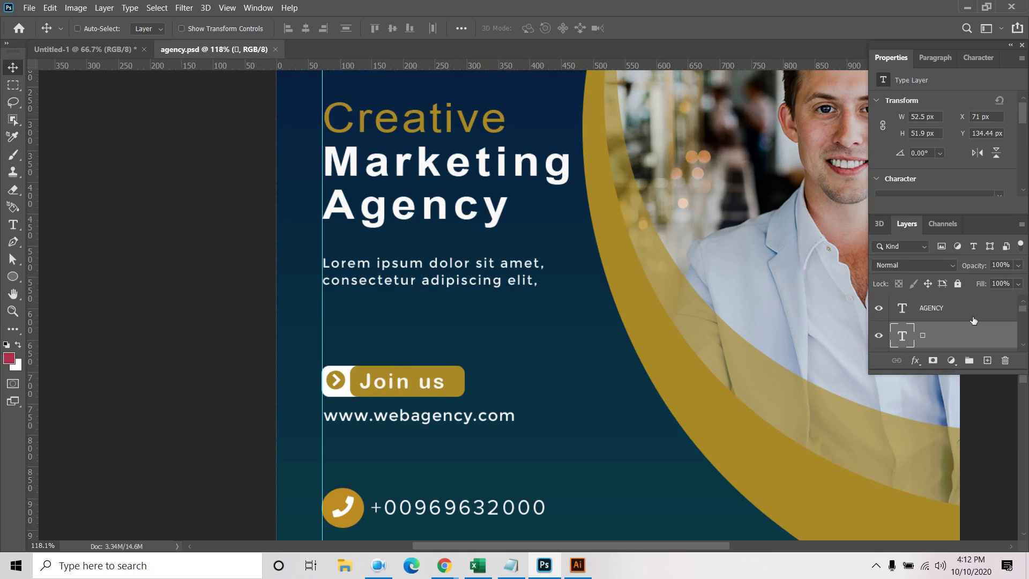
pyautogui.moveTo(955, 373); pyautogui.dragTo(956, 489)
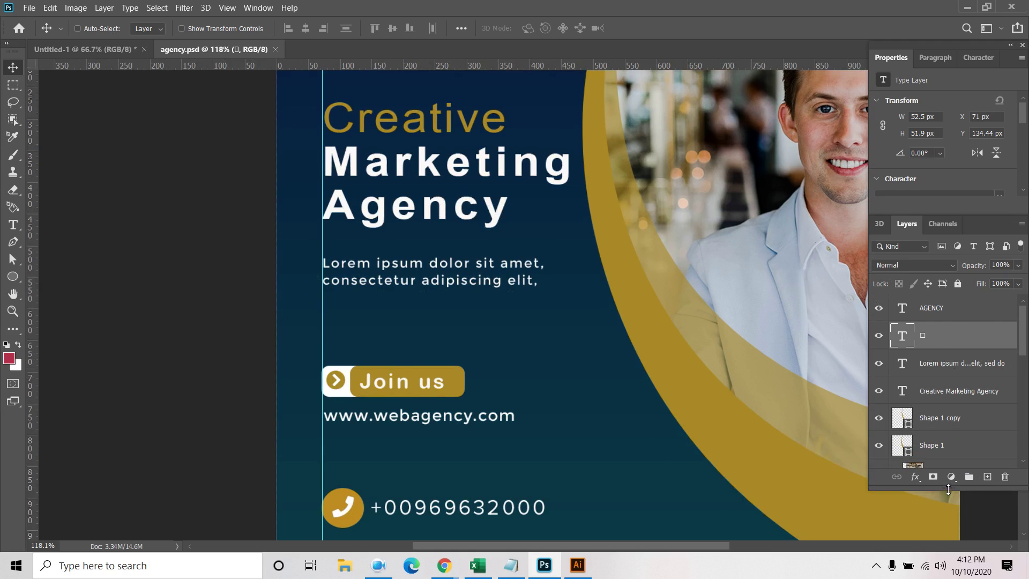
pyautogui.scroll(-1, 965, 419)
pyautogui.scroll(-1, 964, 418)
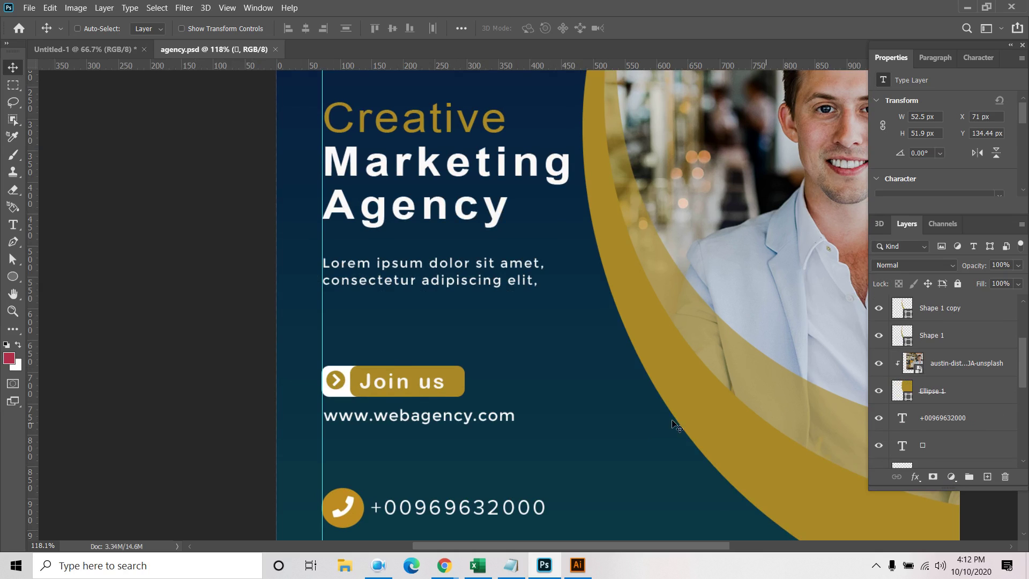
pyautogui.click(79, 29)
pyautogui.click(330, 383)
pyautogui.scroll(-2, 911, 434)
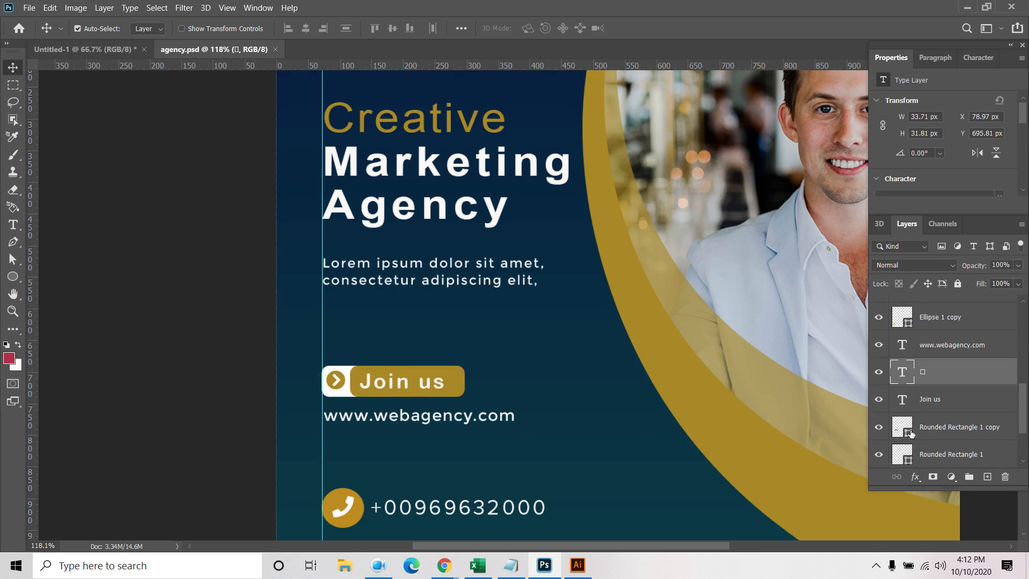
pyautogui.click(880, 372)
pyautogui.click(879, 372)
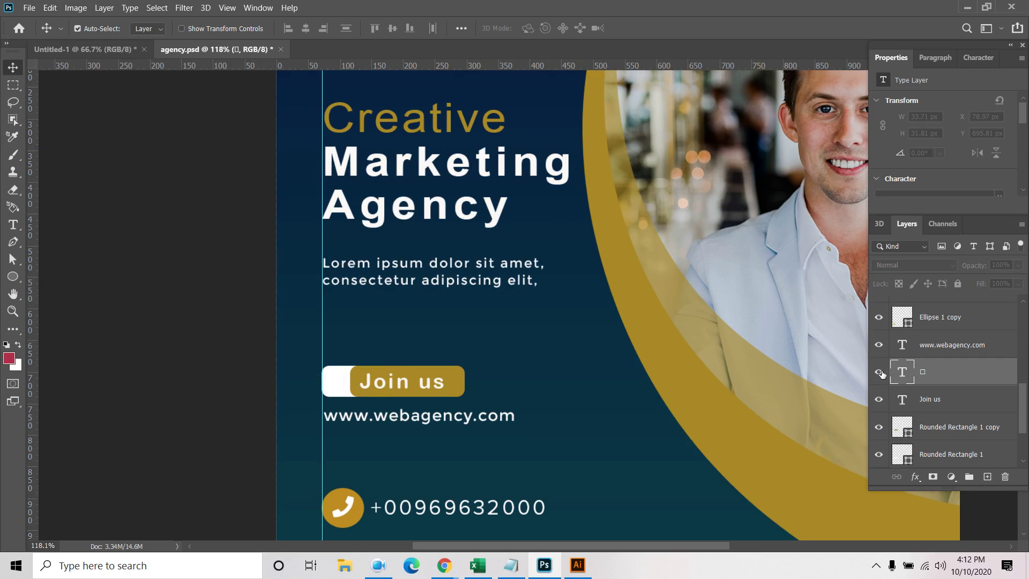
pyautogui.click(880, 372)
pyautogui.click(880, 372)
# Confirm the Join us text layer by hiding it and showing it again
pyautogui.click(938, 404)
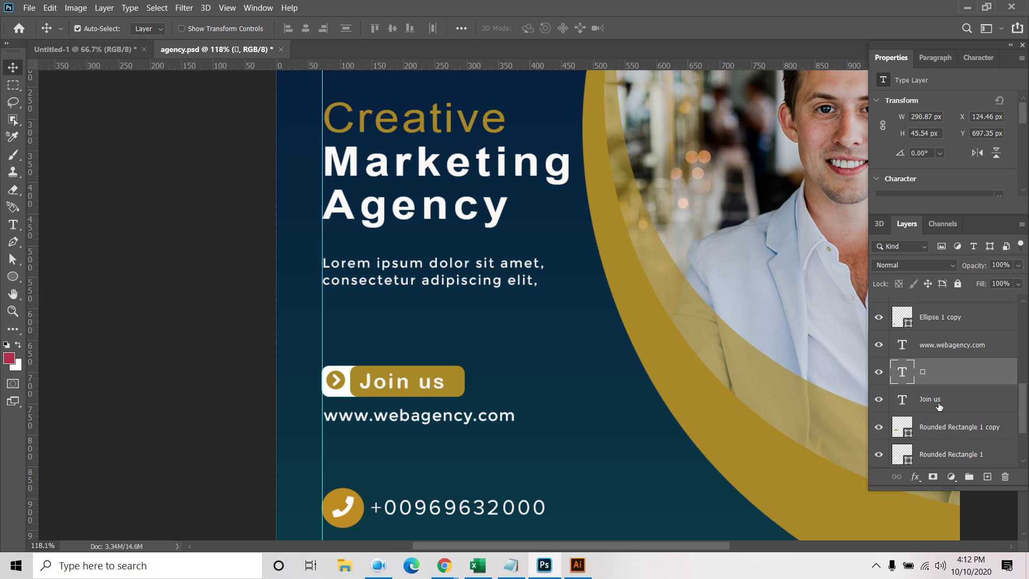
pyautogui.click(880, 399)
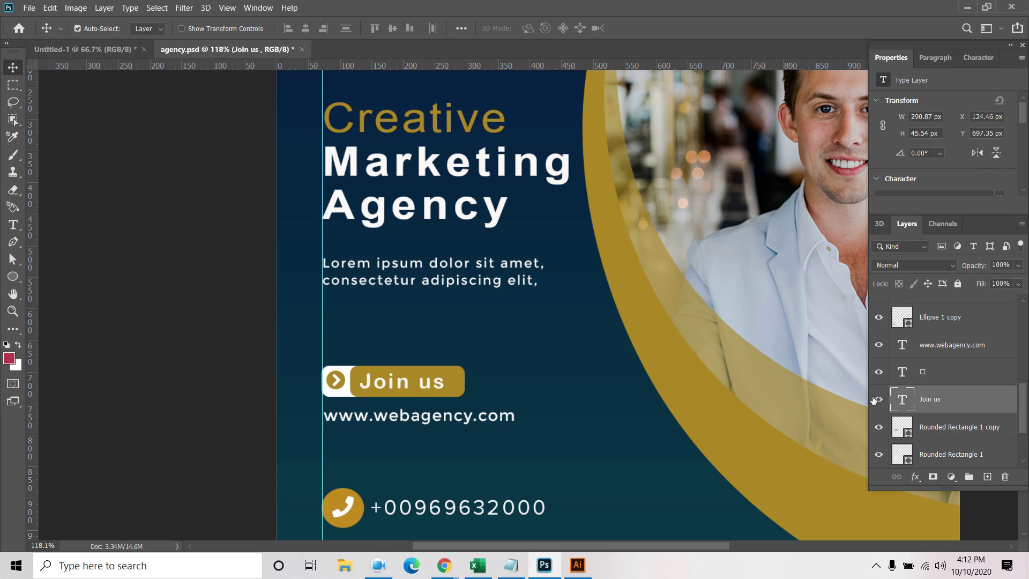
pyautogui.click(879, 400)
pyautogui.click(879, 400)
pyautogui.click(261, 12)
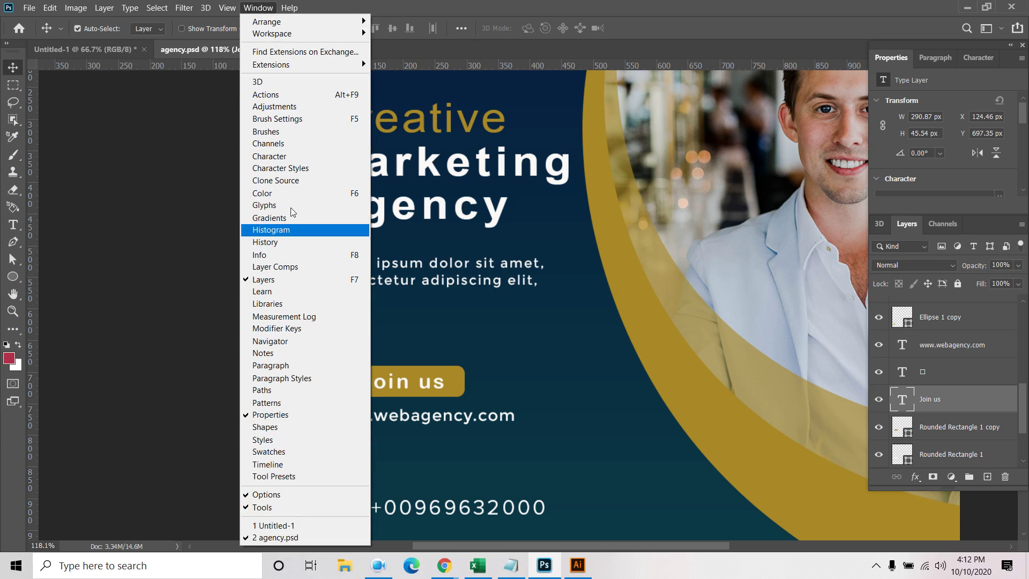
# Display the Timeline panel from the Window menu
pyautogui.click(271, 464)
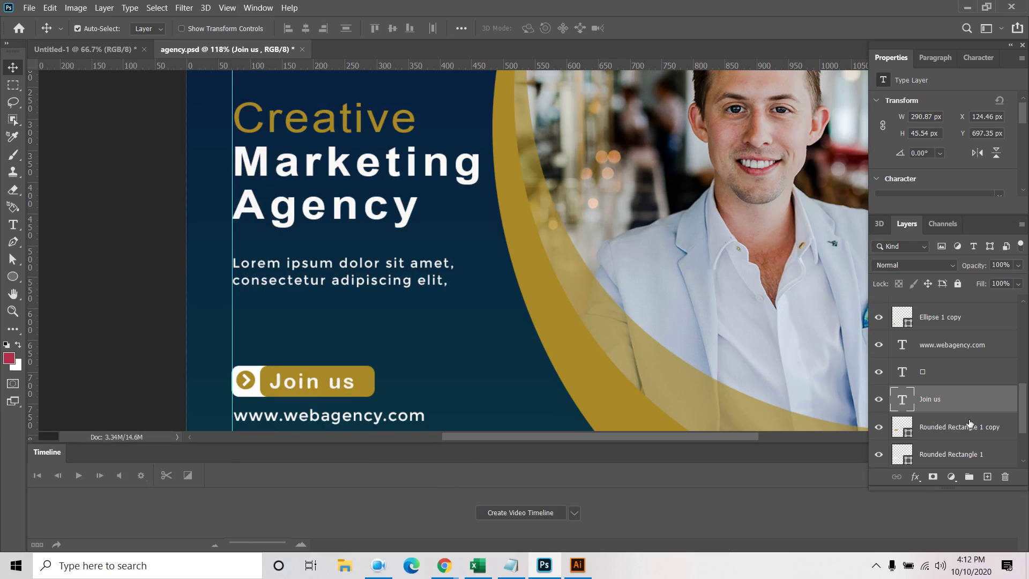
pyautogui.scroll(-3, 968, 417)
pyautogui.scroll(-2, 954, 313)
pyautogui.scroll(2, 954, 316)
pyautogui.scroll(-5, 953, 320)
# Convert the locked Background into Layer 0, then select all layers
pyautogui.keyDown('shift'); pyautogui.click(953, 455); pyautogui.keyUp('shift')
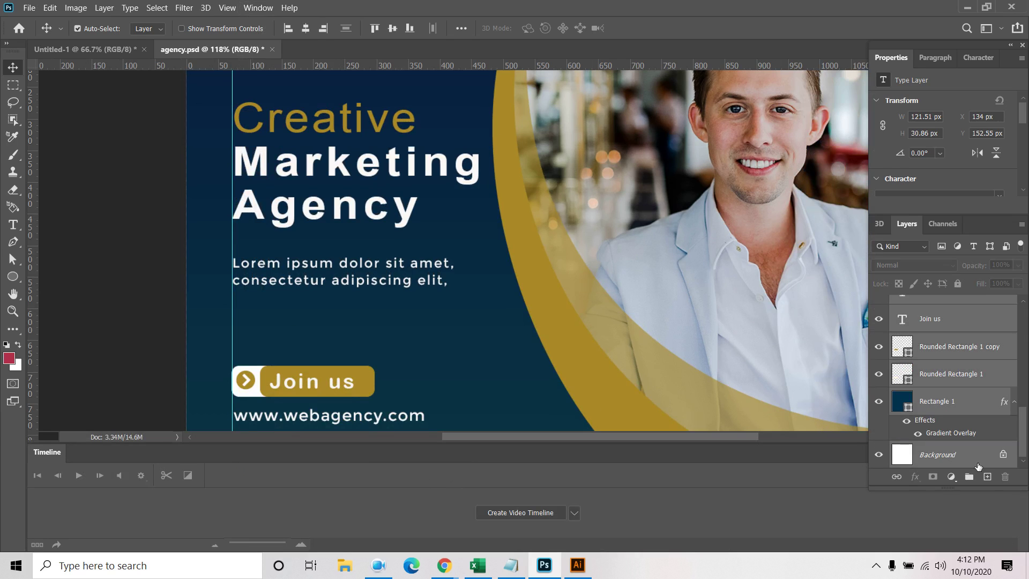
pyautogui.doubleClick(953, 455)
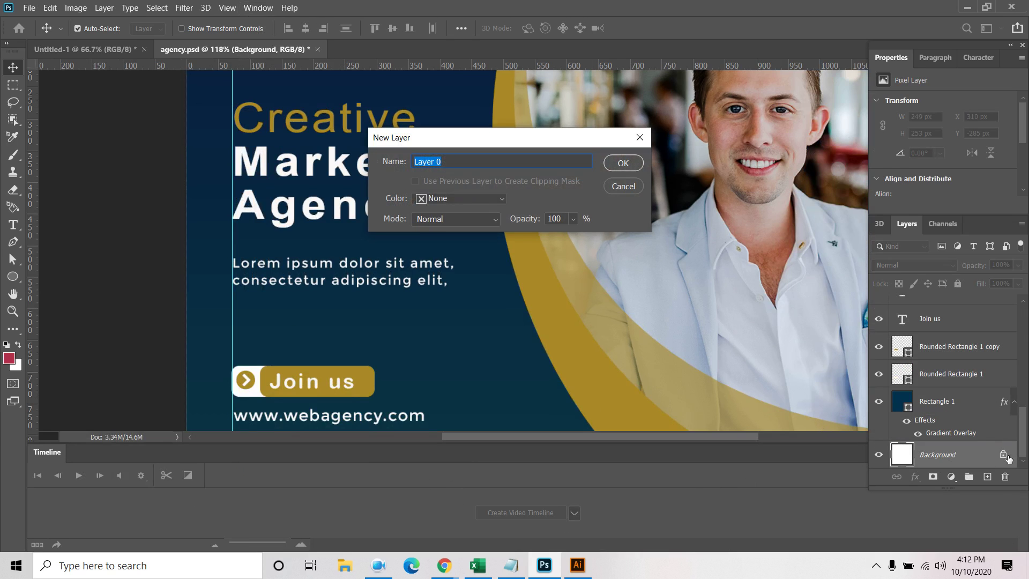
pyautogui.press('Return')
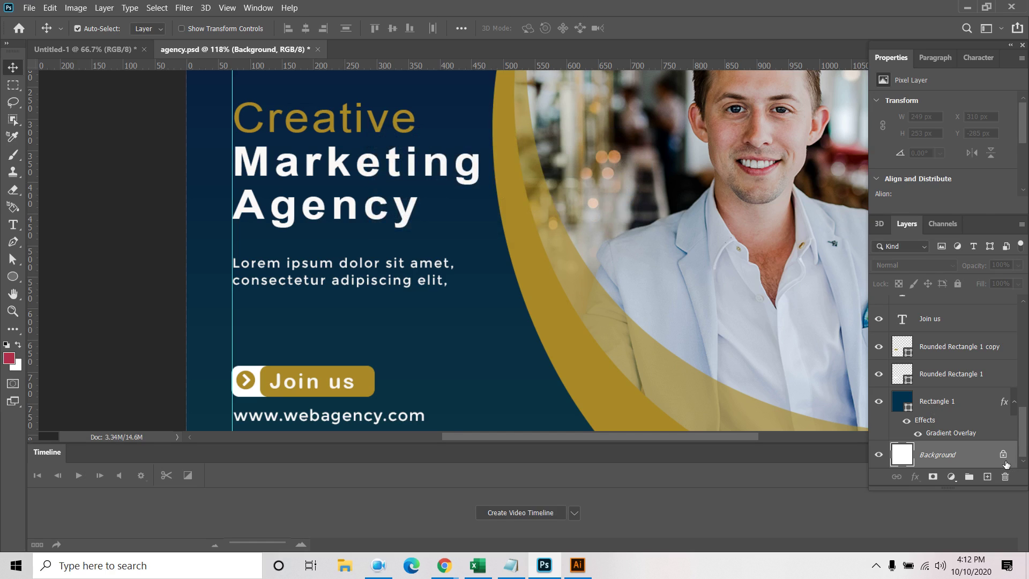
pyautogui.keyDown('ctrl'); pyautogui.click(978, 457); pyautogui.keyUp('ctrl')
pyautogui.hotkey('ctrl', 'a')
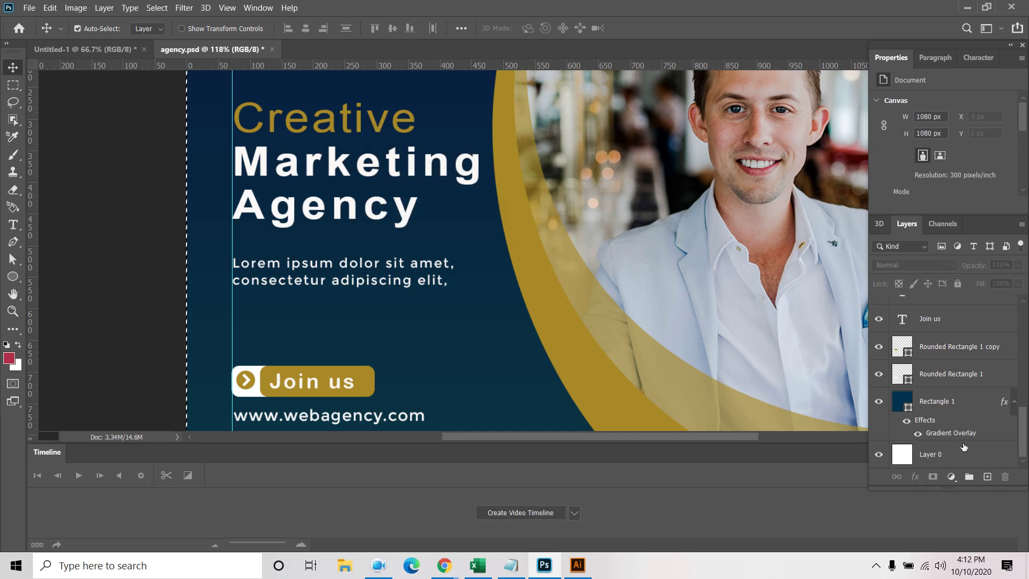
pyautogui.click(964, 454)
pyautogui.hotkey('ctrl', 'd')
pyautogui.scroll(5, 964, 454)
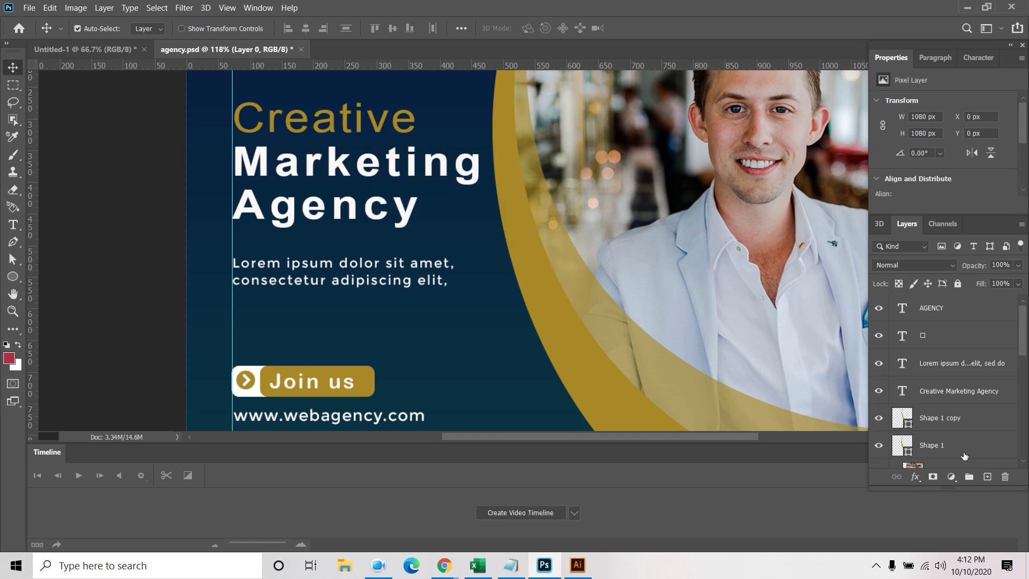
pyautogui.keyDown('shift'); pyautogui.click(955, 312); pyautogui.keyUp('shift')
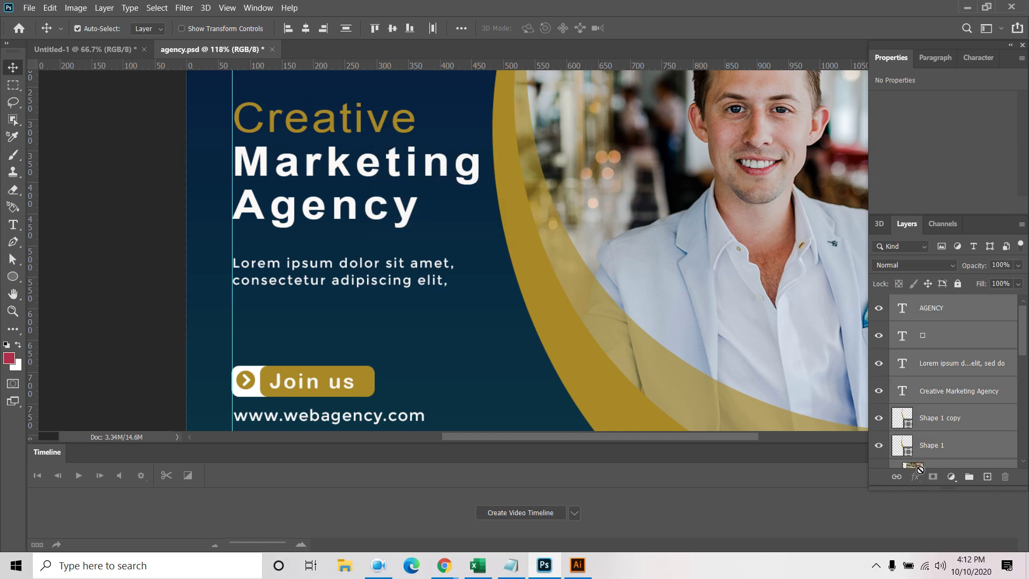
# Create a video timeline from the layers, enlarge it, and locate the logo icon layer
pyautogui.click(538, 511)
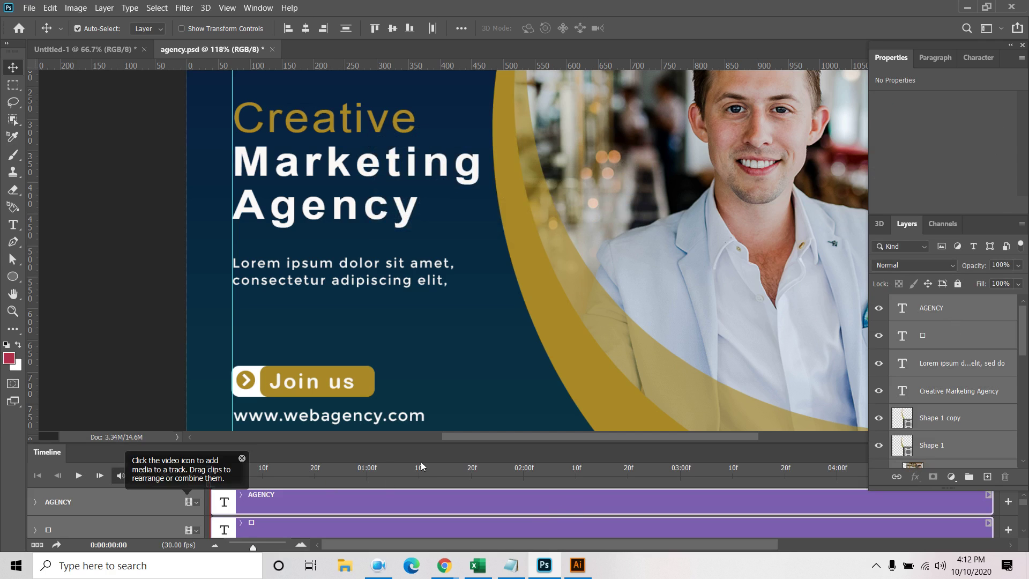
pyautogui.moveTo(435, 444); pyautogui.dragTo(435, 409)
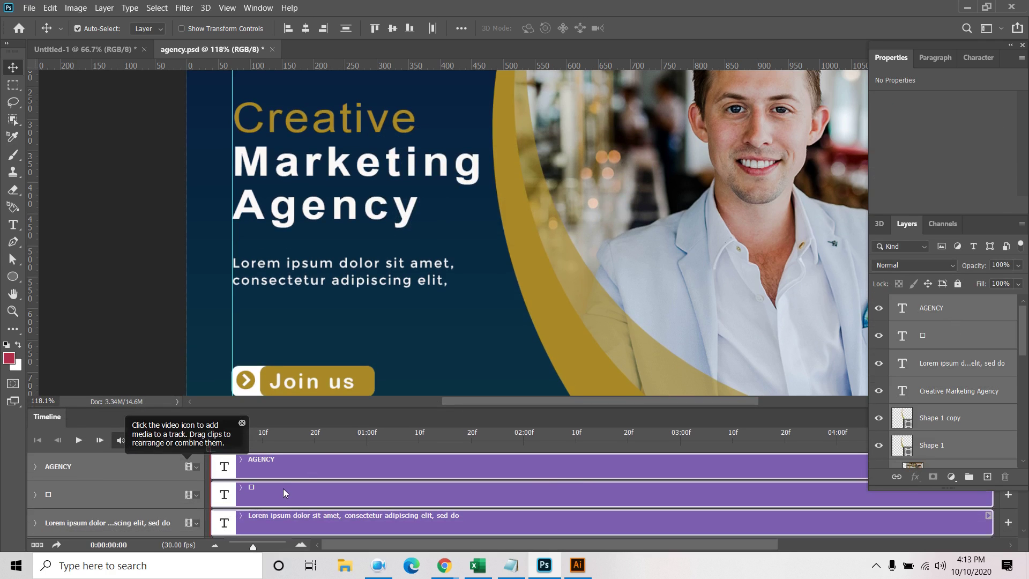
pyautogui.click(272, 486)
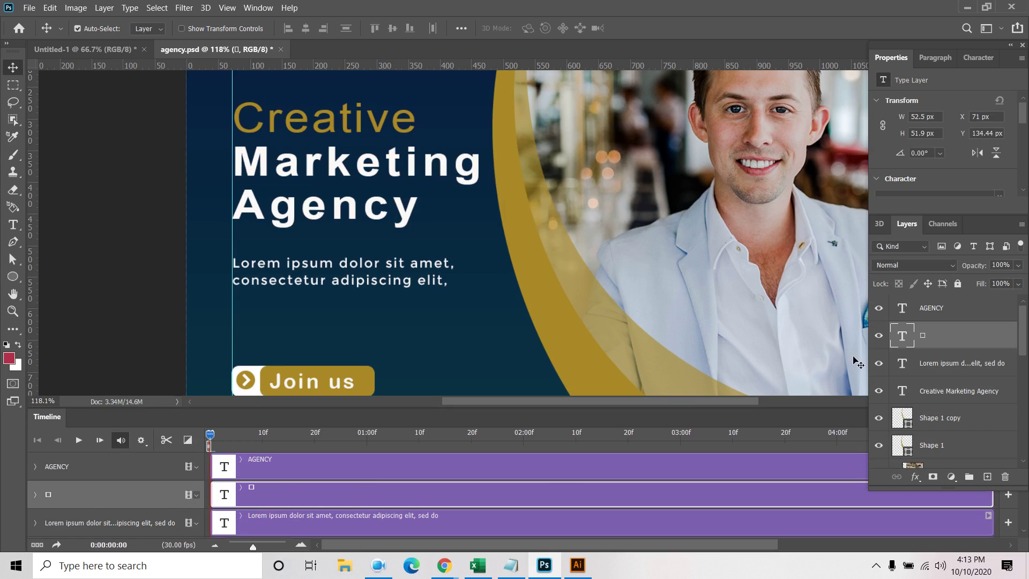
pyautogui.click(876, 336)
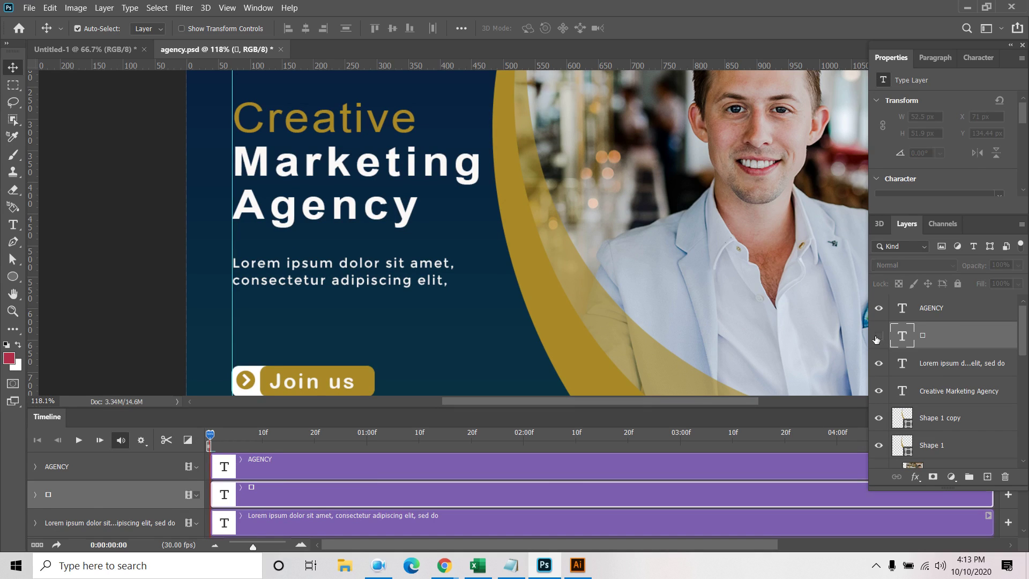
pyautogui.click(882, 339)
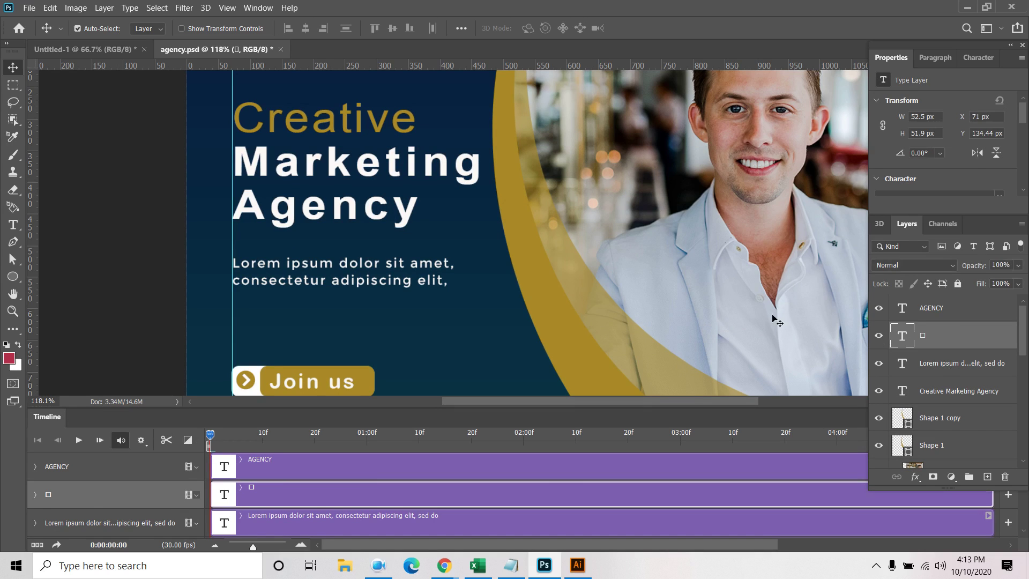
pyautogui.scroll(-2, 552, 194)
pyautogui.scroll(-2, 552, 194)
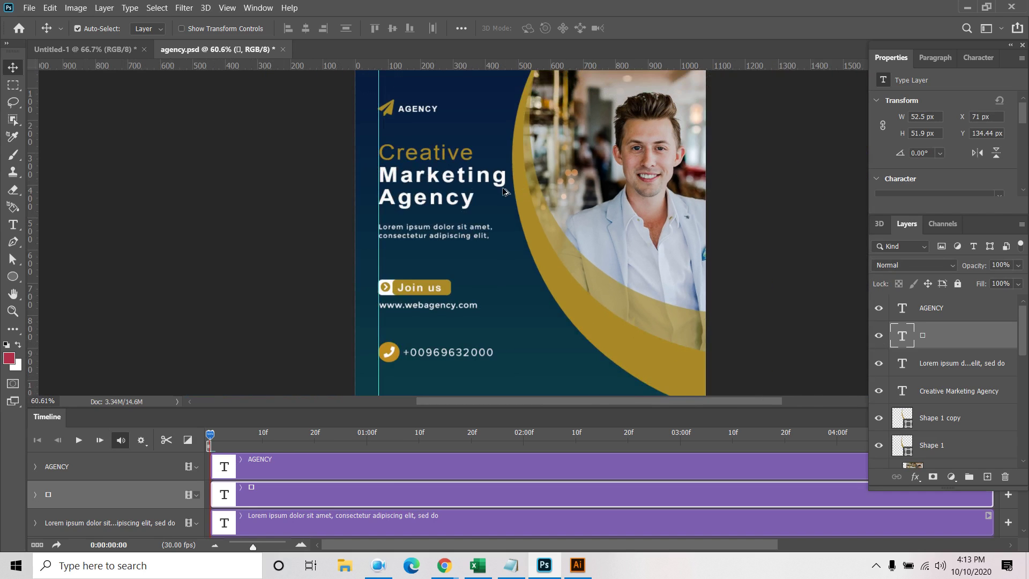
pyautogui.click(879, 338)
pyautogui.click(878, 338)
# Select the arrow icon, Ellipse 1, austin-distel photo and Shape 1 tracks in the timeline
pyautogui.click(387, 291)
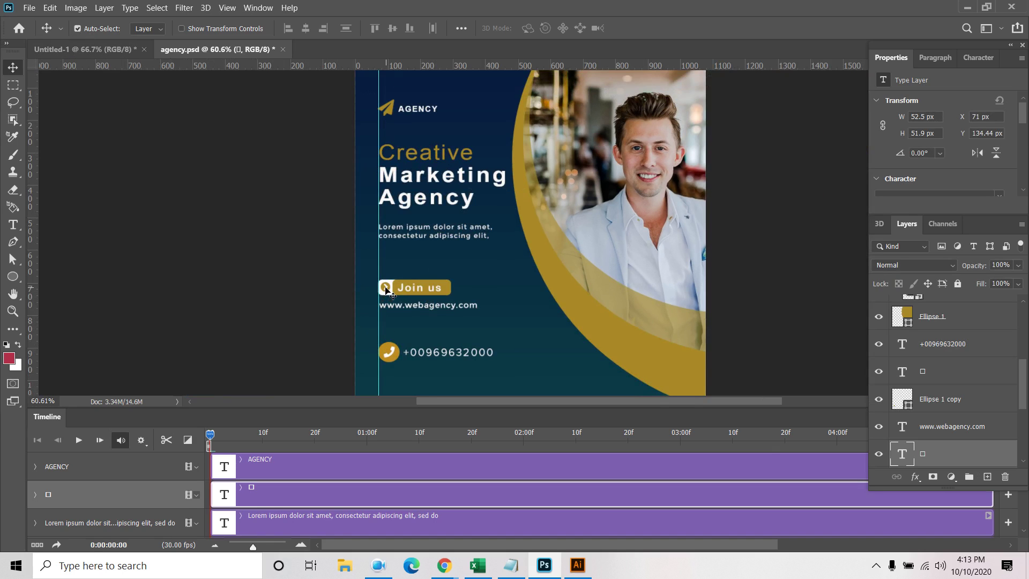
pyautogui.scroll(5, 500, 494)
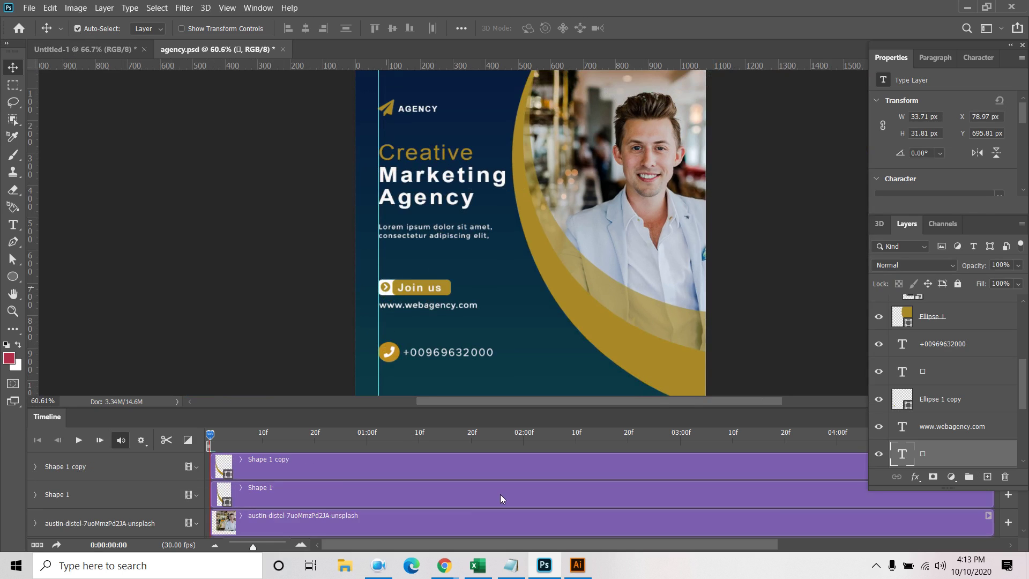
pyautogui.click(417, 513)
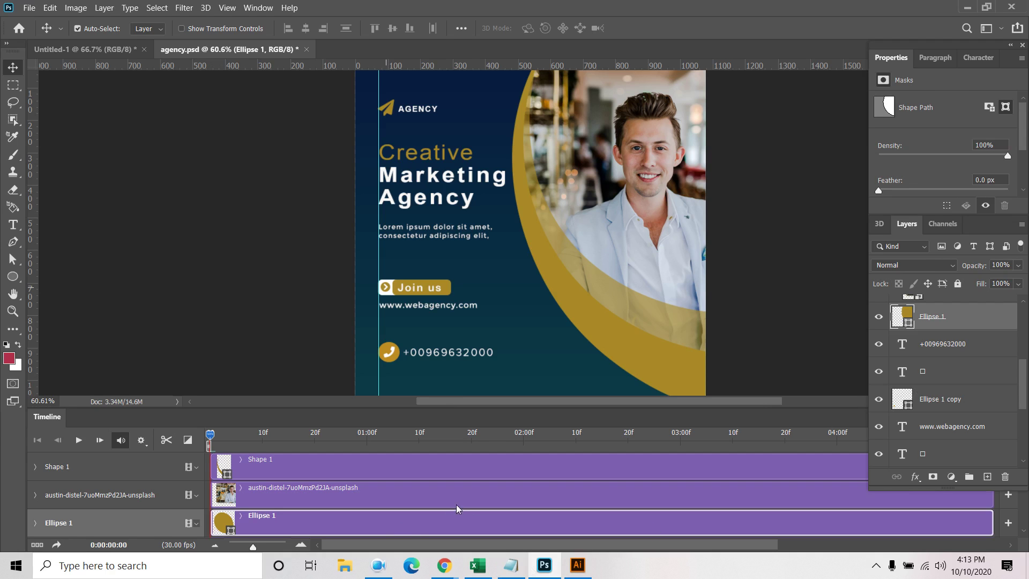
pyautogui.click(403, 500)
pyautogui.click(393, 472)
pyautogui.scroll(-3, 395, 480)
pyautogui.scroll(-2, 395, 481)
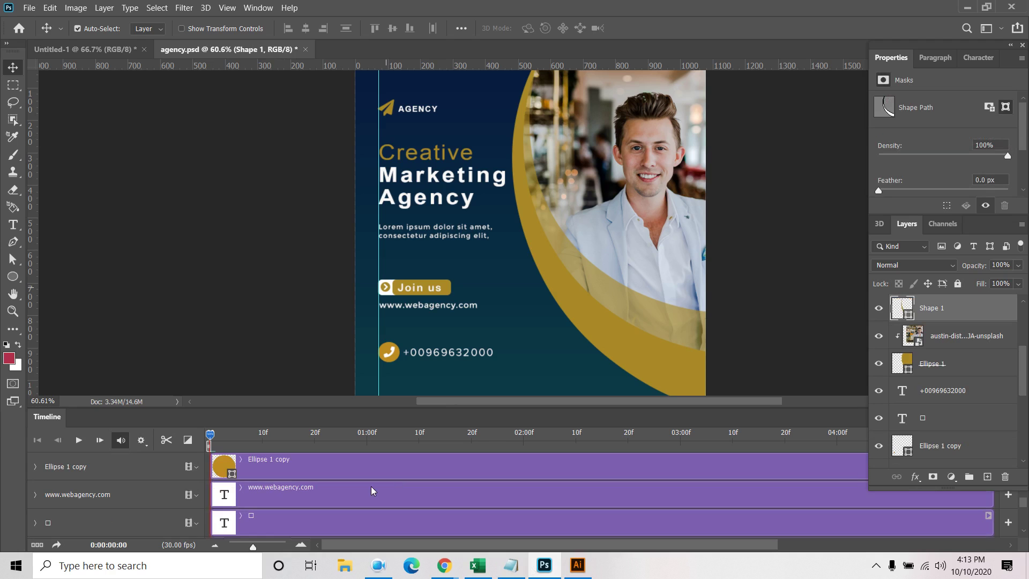
pyautogui.click(271, 516)
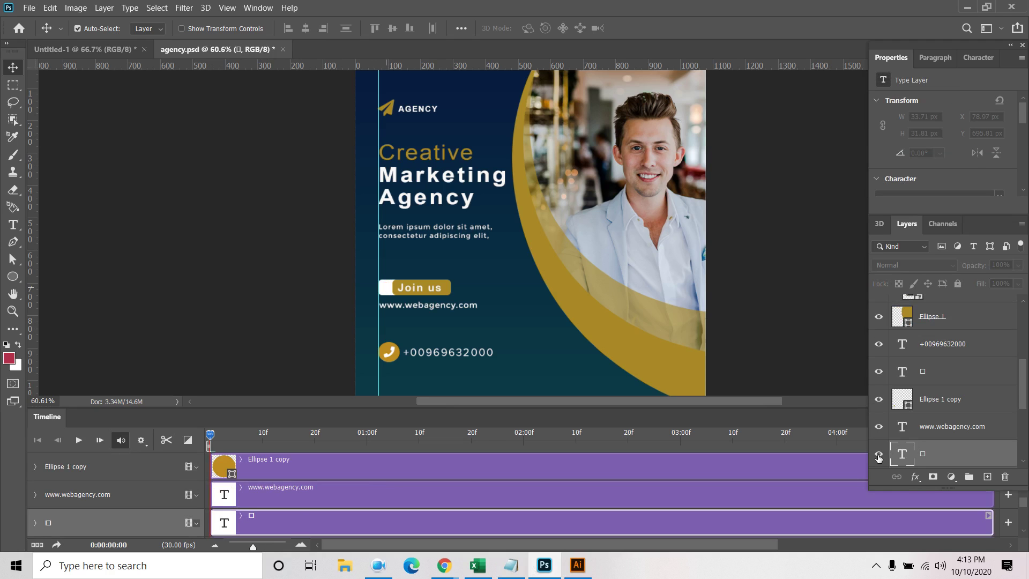
pyautogui.scroll(-2, 322, 520)
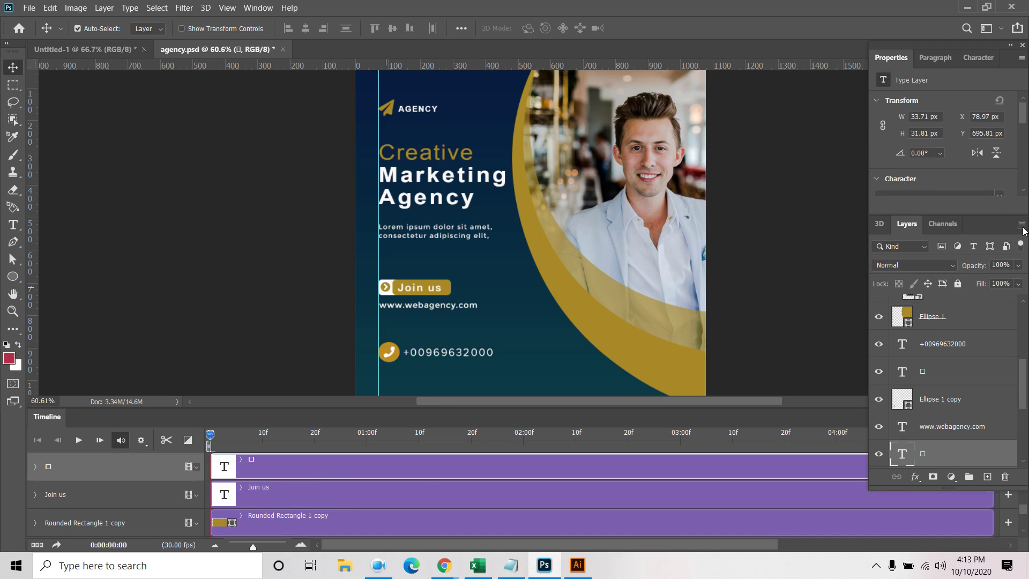
# Close the 3D panel from its flyout menu
pyautogui.click(884, 229)
pyautogui.click(1022, 225)
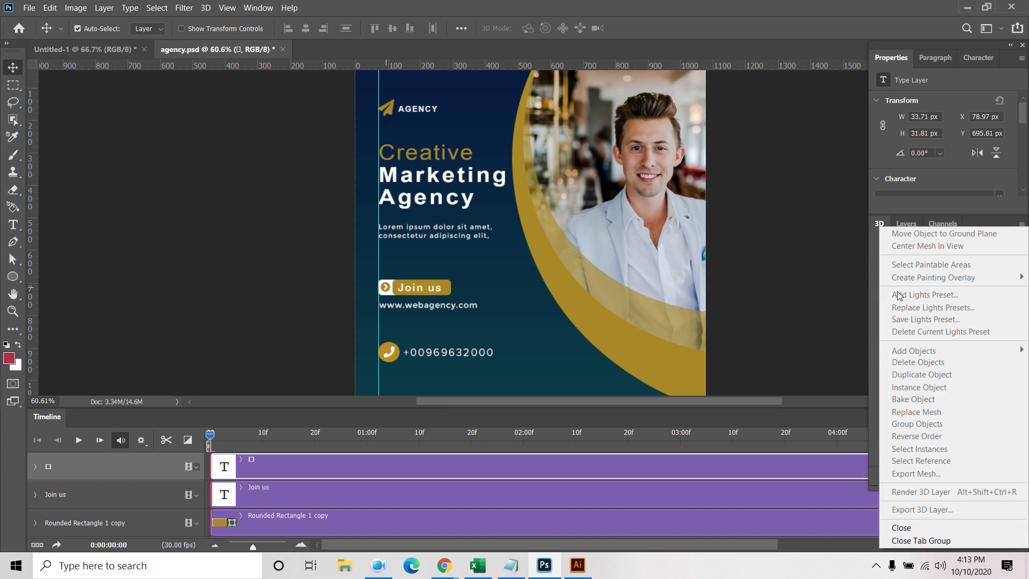
pyautogui.click(904, 527)
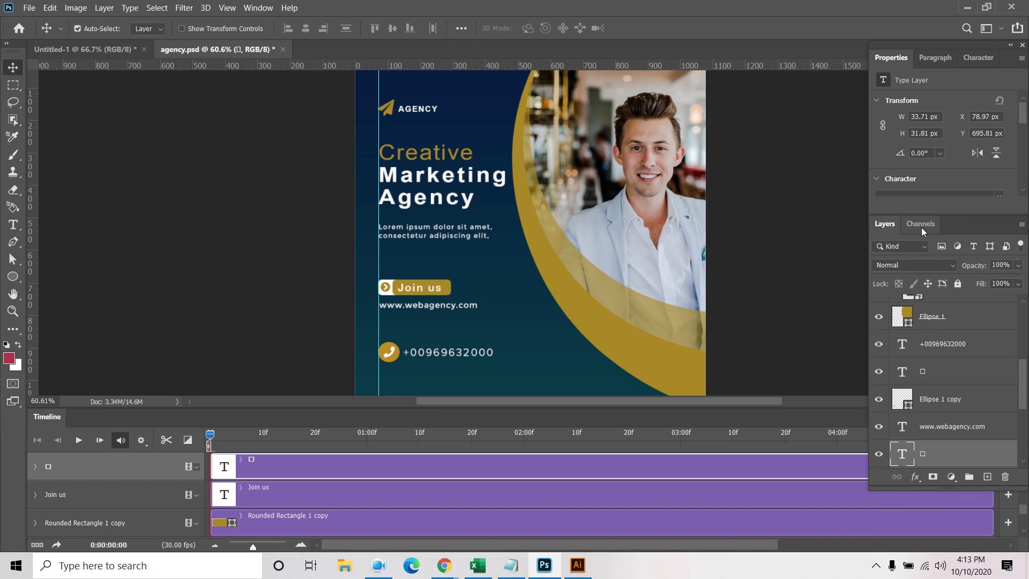
# Close the right panel dock and bring it back via Window > Layers
pyautogui.click(1024, 47)
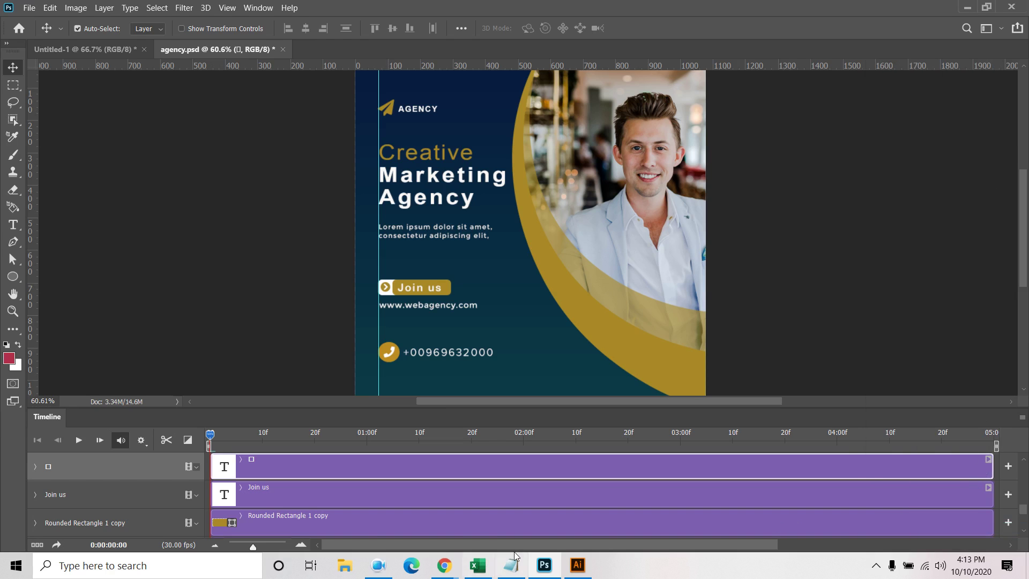
pyautogui.click(258, 7)
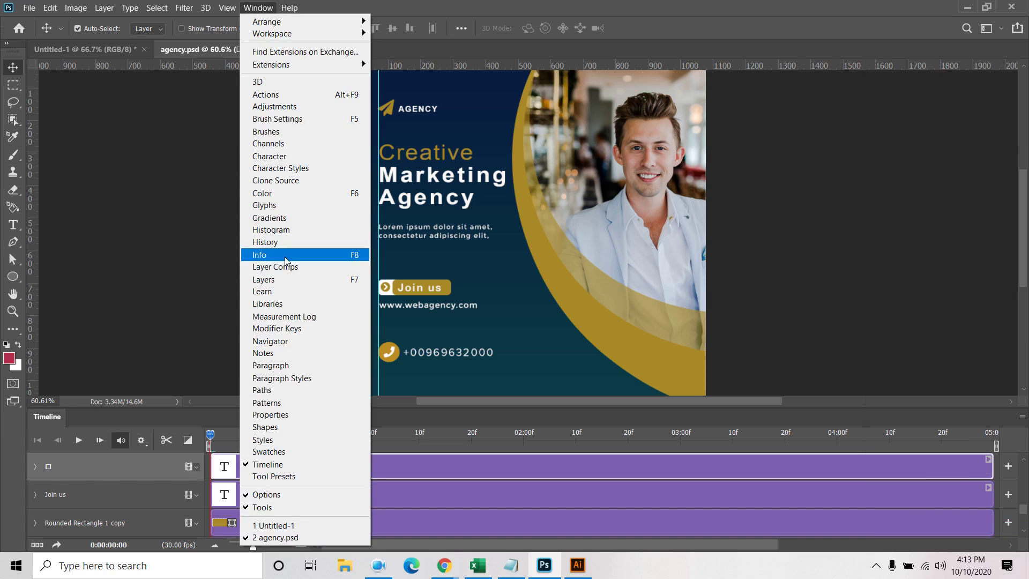
pyautogui.click(343, 279)
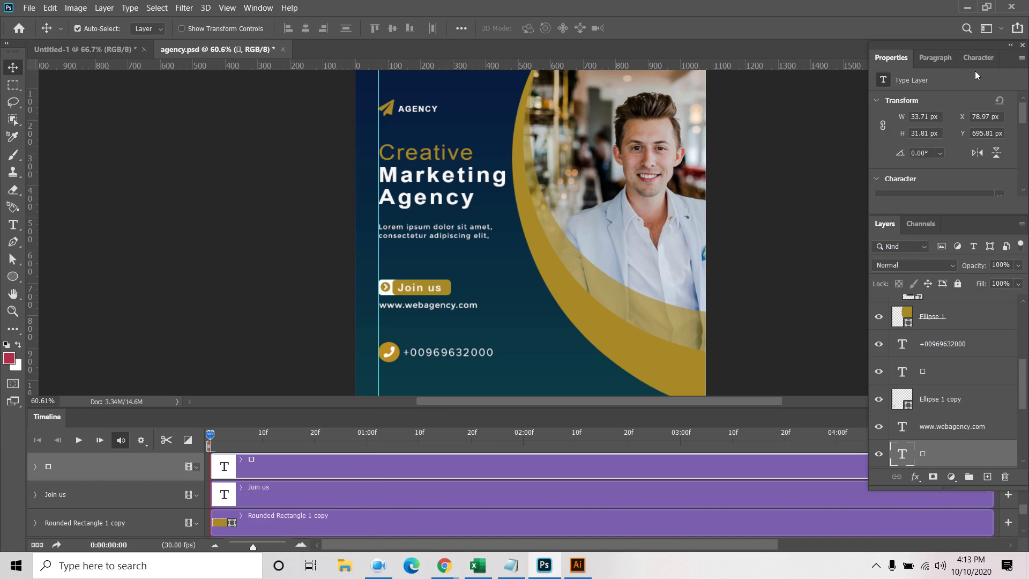
# Close the Properties, Paragraph and Character panels from their flyout menus
pyautogui.click(1021, 59)
pyautogui.click(948, 83)
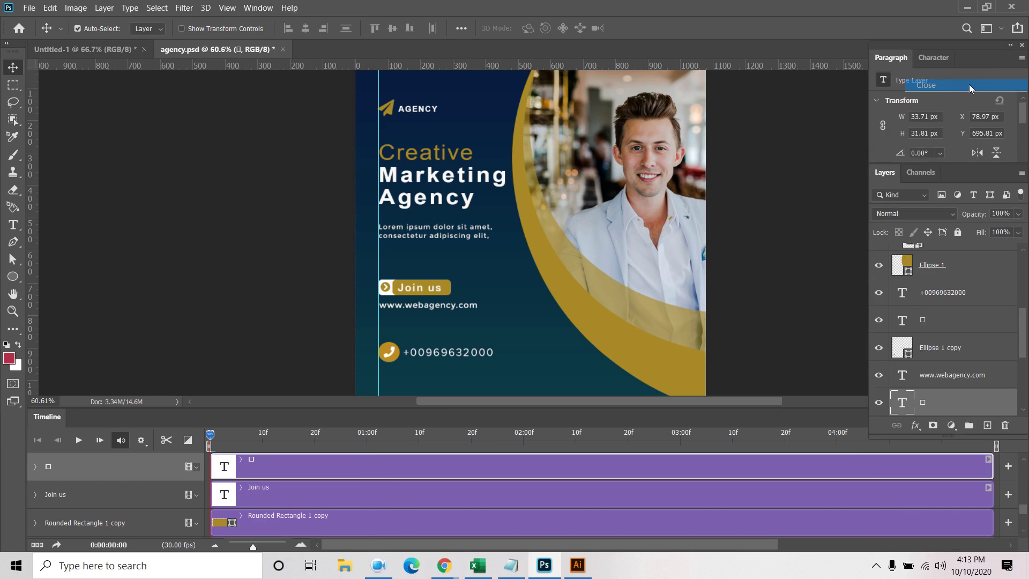
pyautogui.click(1022, 61)
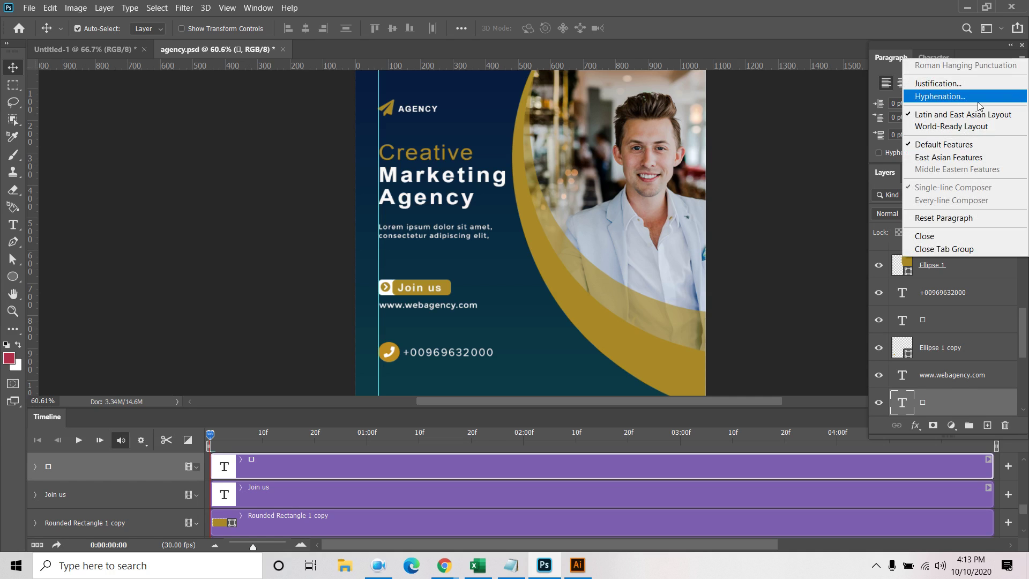
pyautogui.click(935, 236)
pyautogui.click(1021, 58)
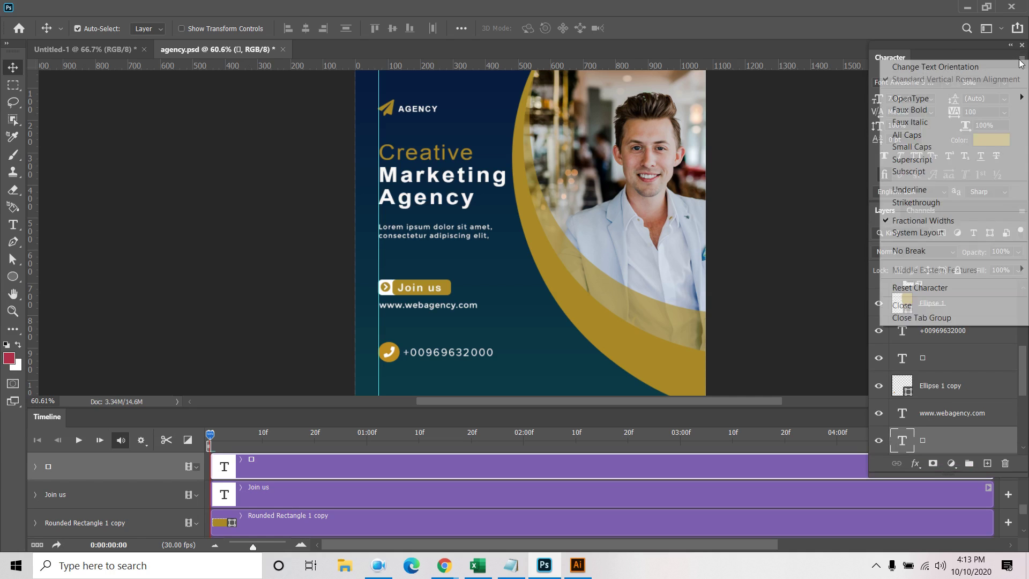
pyautogui.click(912, 304)
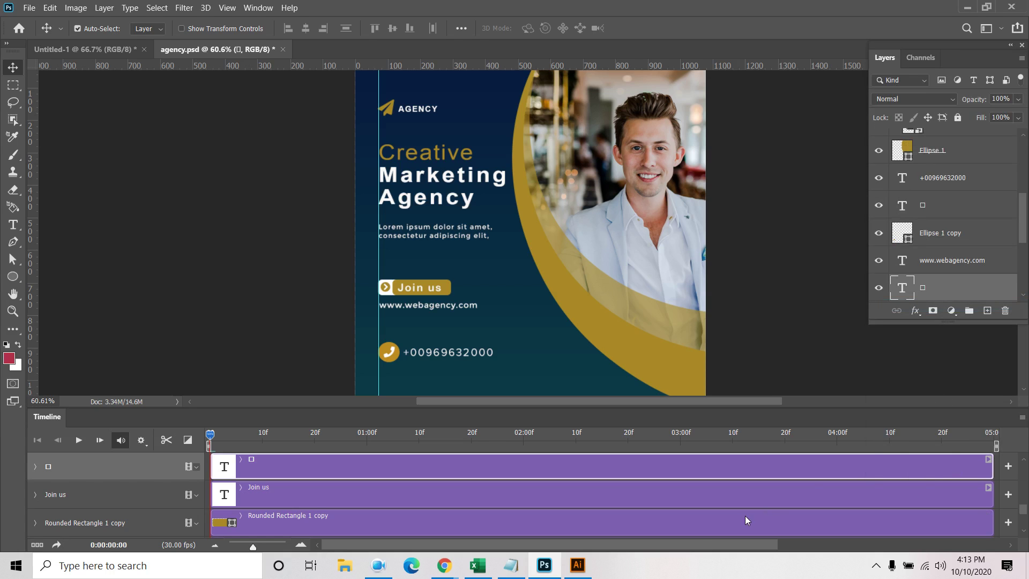
# Trim the arrow icon clip to end at 01:00, then duplicate it with the copy running 1:00 to 2:00
pyautogui.moveTo(991, 462); pyautogui.dragTo(368, 481)
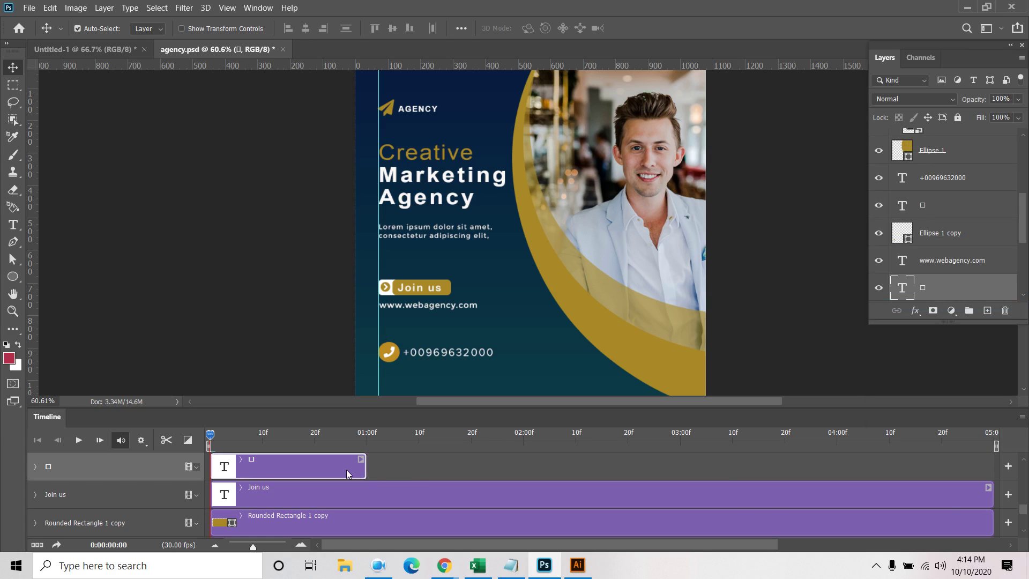
pyautogui.keyDown('ctrl'); pyautogui.click(348, 473); pyautogui.keyUp('ctrl')
pyautogui.scroll(1, 341, 477)
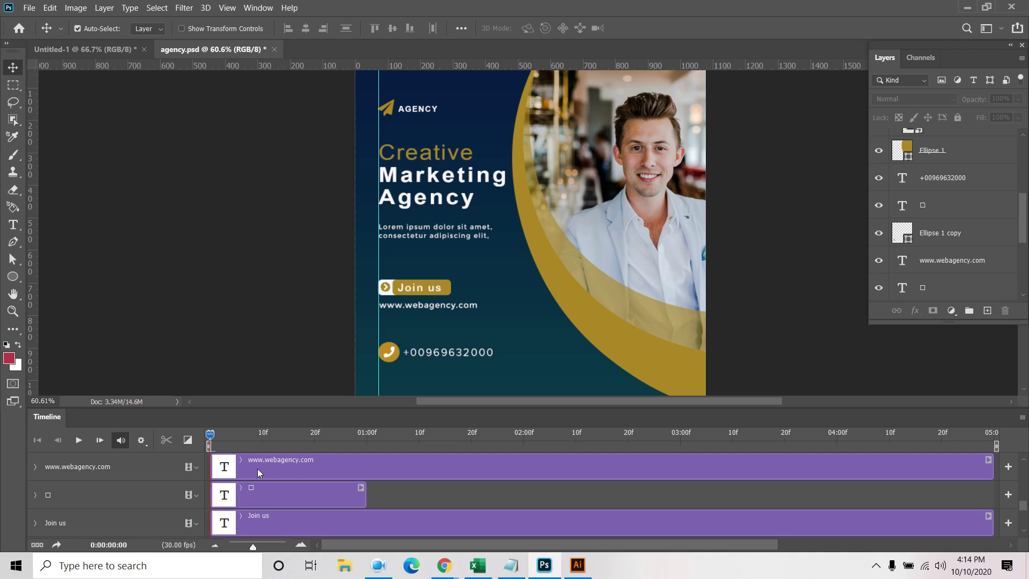
pyautogui.click(285, 496)
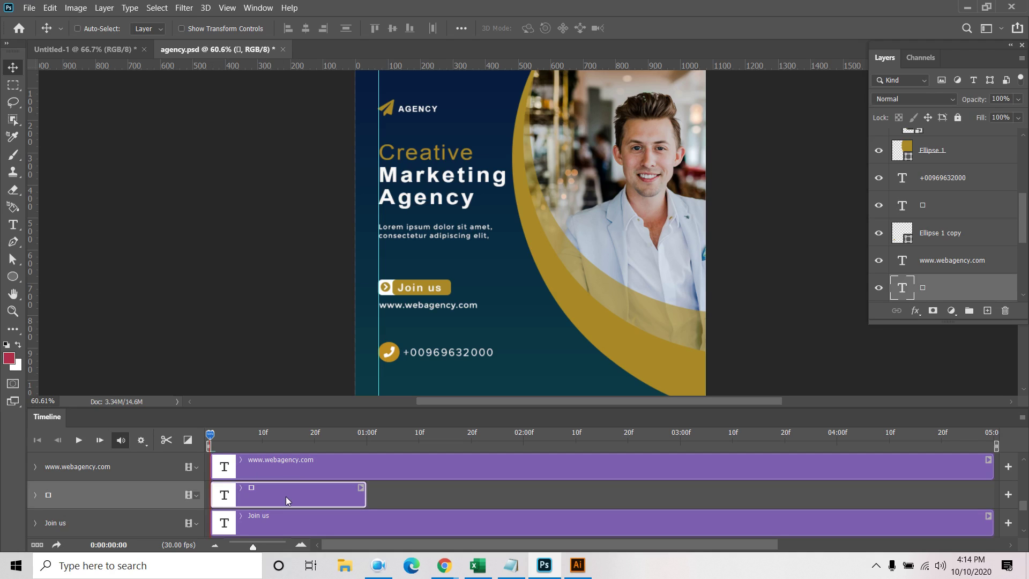
pyautogui.hotkey('ctrl', 'j')
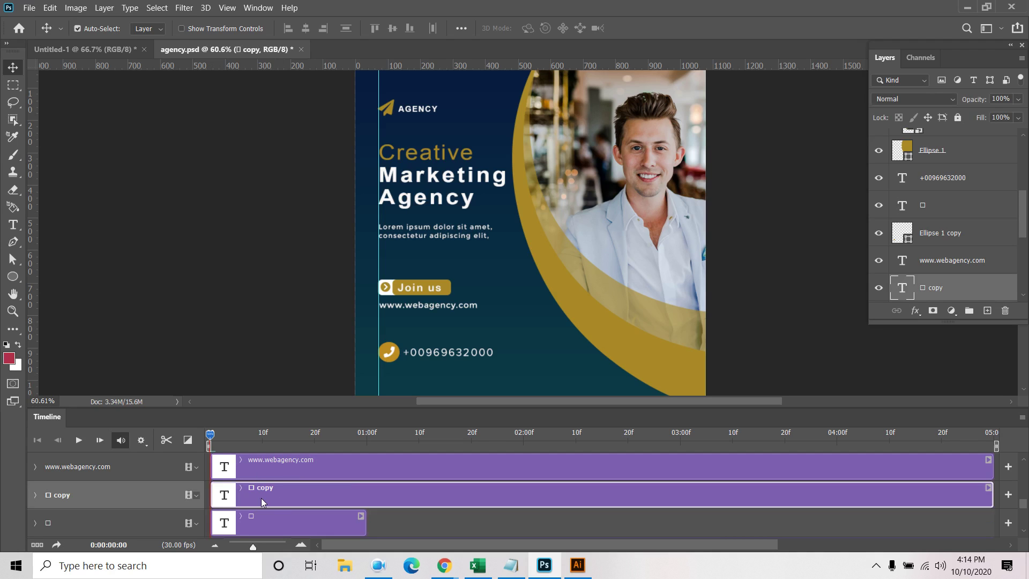
pyautogui.moveTo(213, 495); pyautogui.dragTo(368, 496)
pyautogui.moveTo(993, 496); pyautogui.dragTo(517, 496)
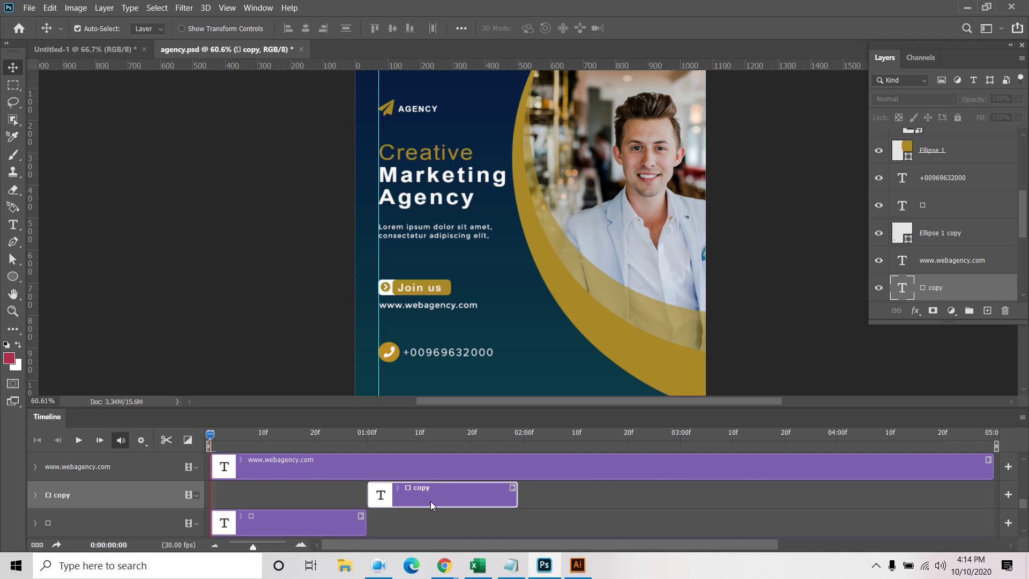
pyautogui.click(292, 524)
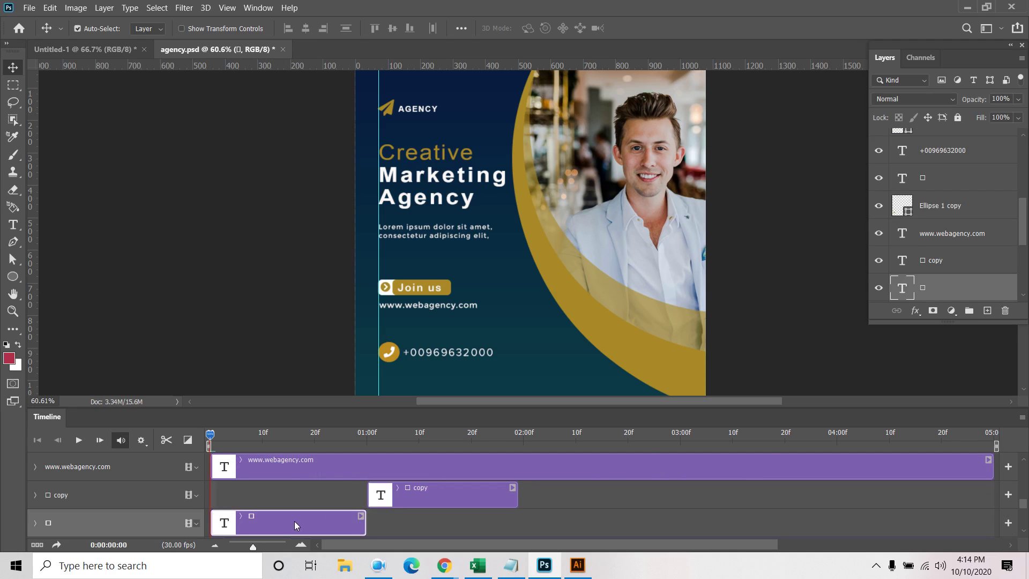
# Add trial Transform keyframes on the arrow icon at frame 0 and one second, and preview playback
pyautogui.click(36, 524)
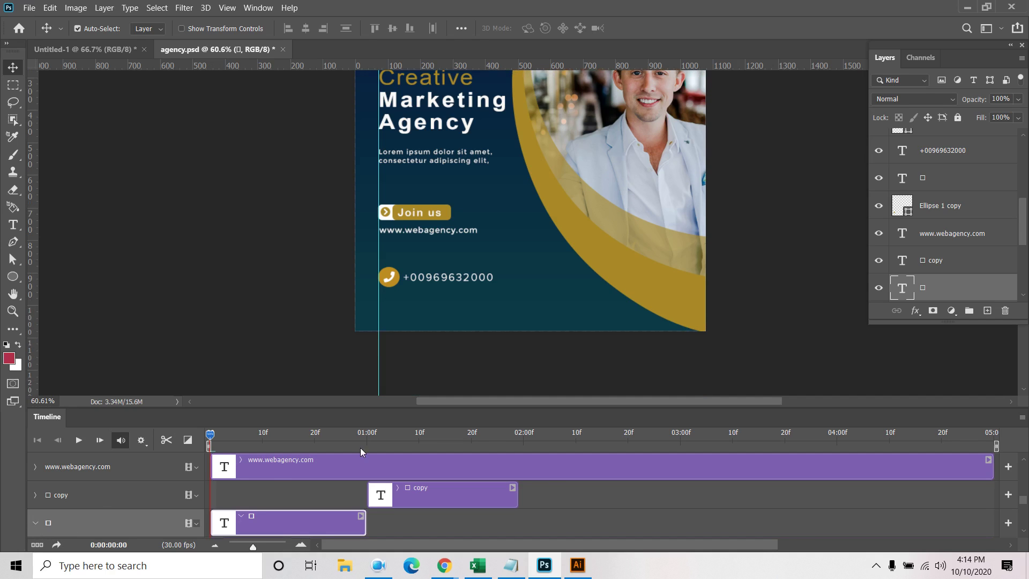
pyautogui.moveTo(1025, 500); pyautogui.dragTo(1024, 513)
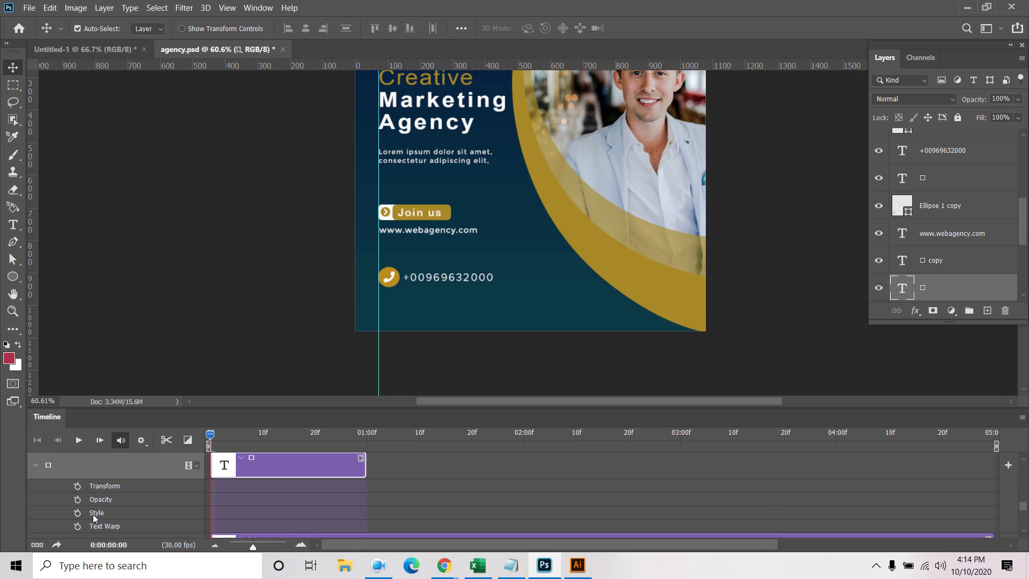
pyautogui.click(78, 486)
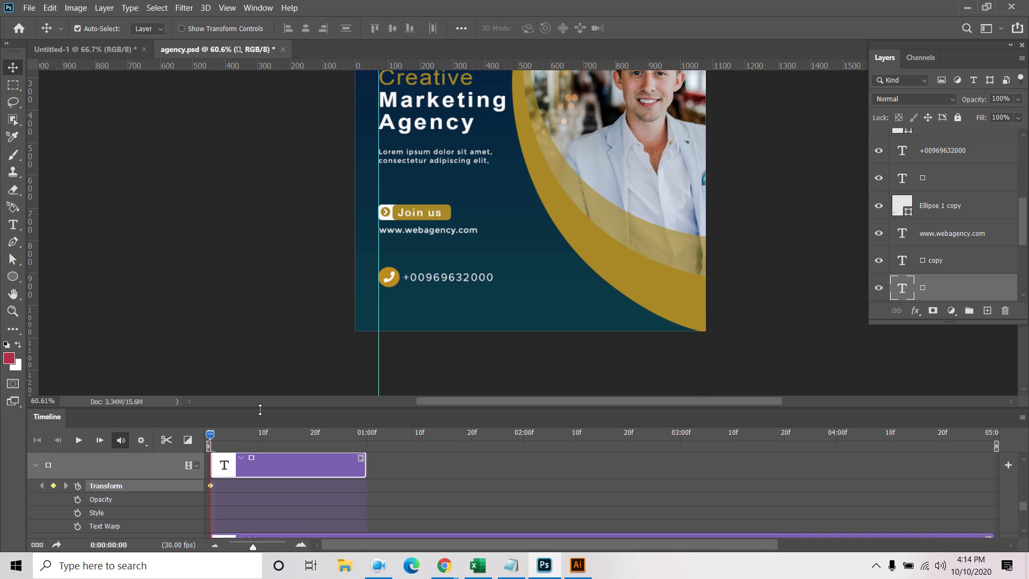
pyautogui.moveTo(210, 435); pyautogui.dragTo(367, 461)
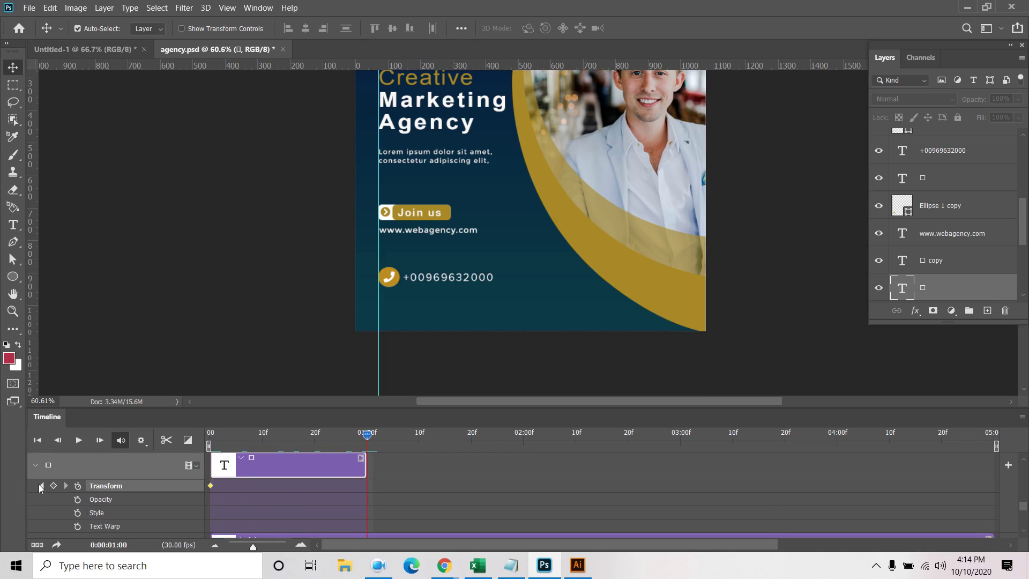
pyautogui.click(54, 486)
pyautogui.click(42, 486)
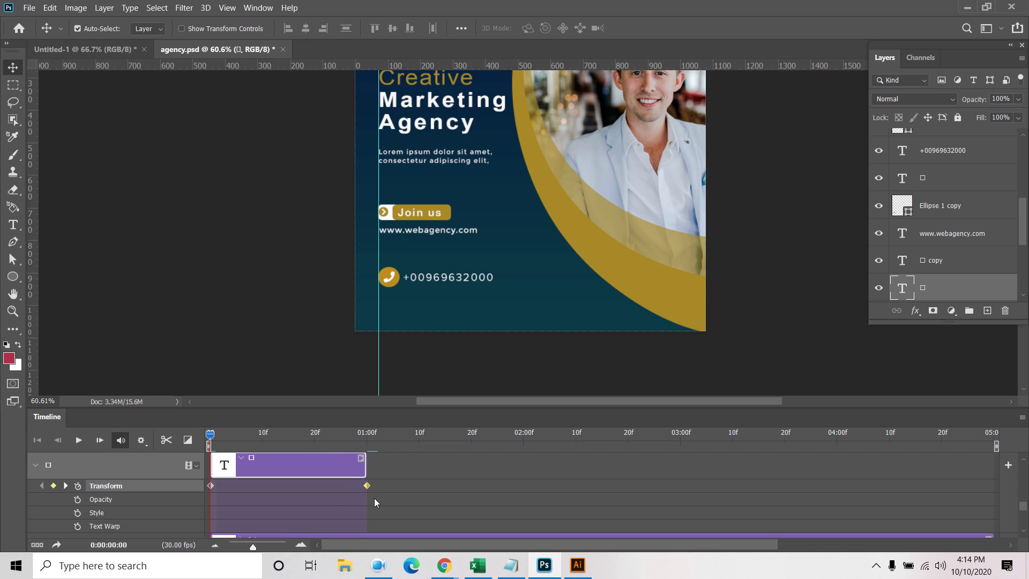
pyautogui.press('space')
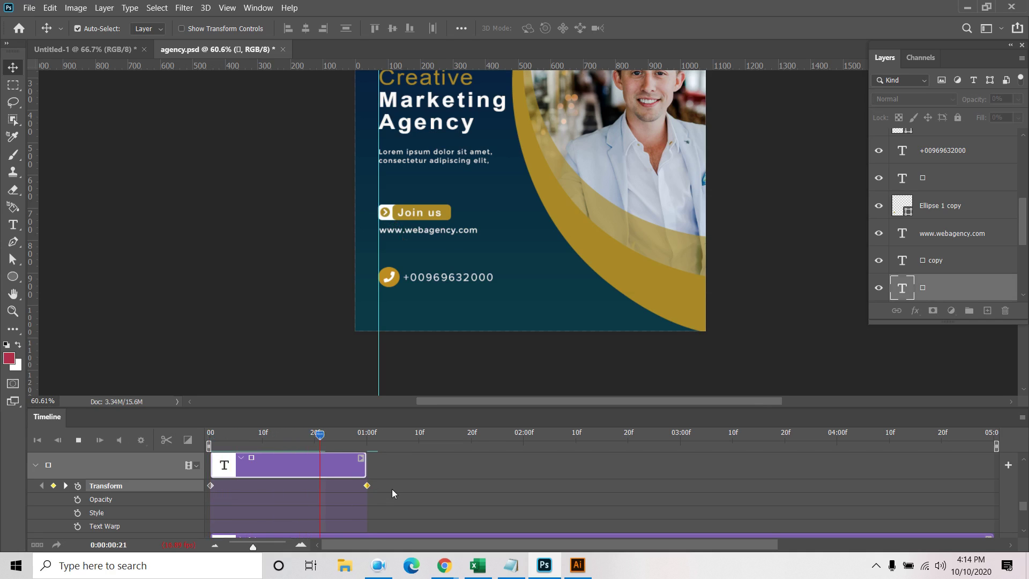
pyautogui.press('space')
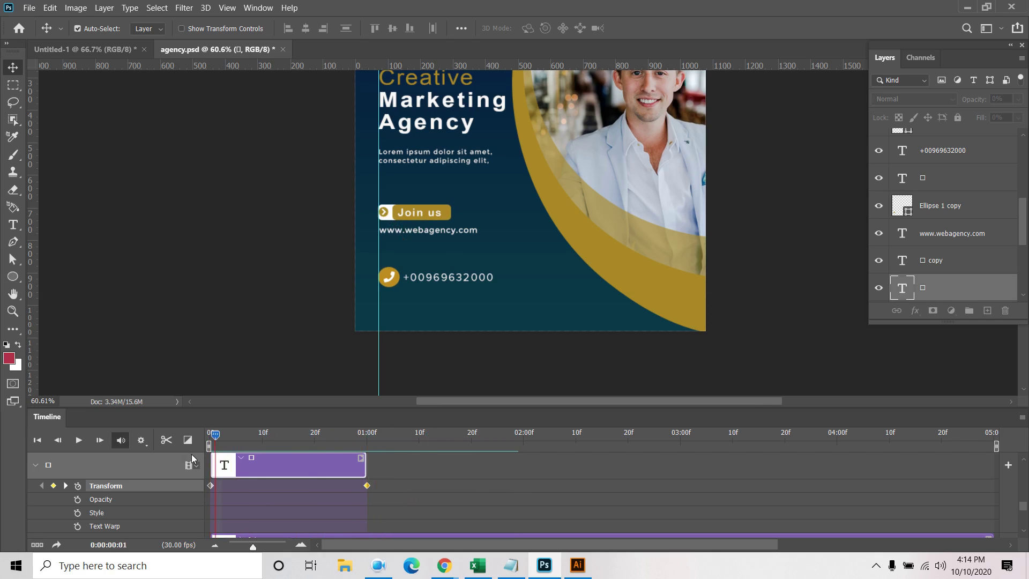
pyautogui.moveTo(210, 435); pyautogui.dragTo(372, 458)
pyautogui.press('space')
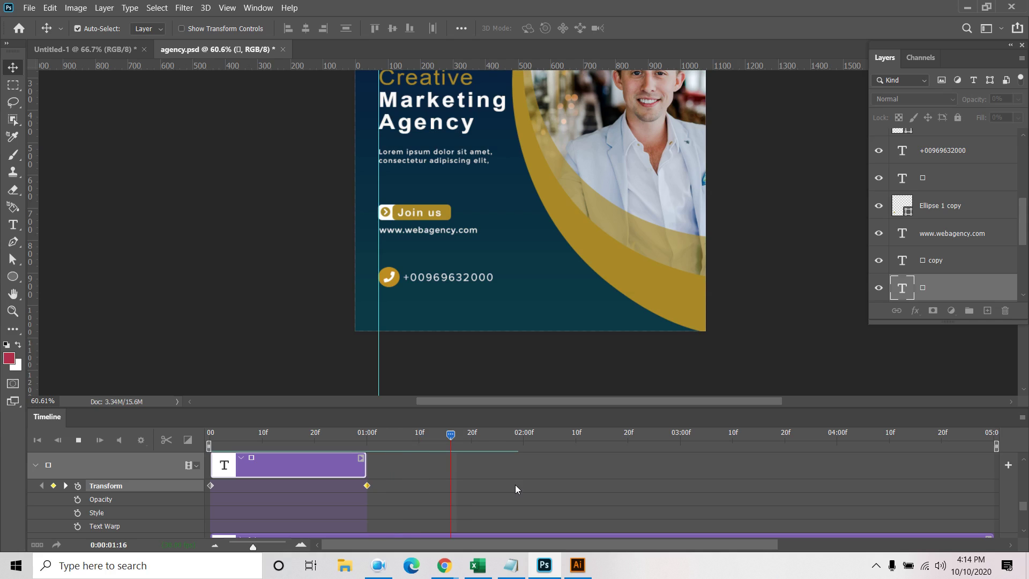
pyautogui.press('space')
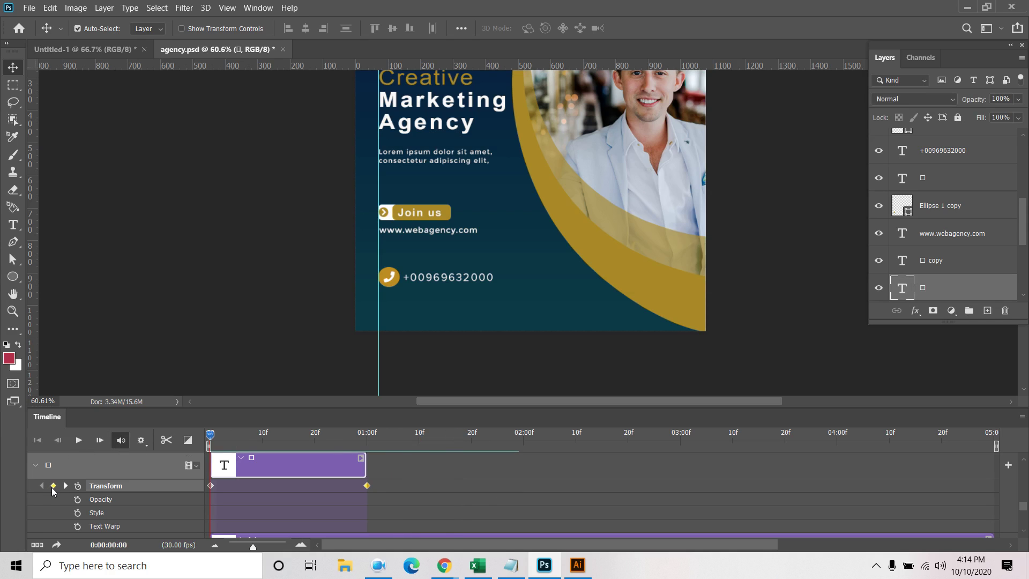
# Remove the trial Transform keyframes and restart with a frame-0 keyframe
pyautogui.click(53, 486)
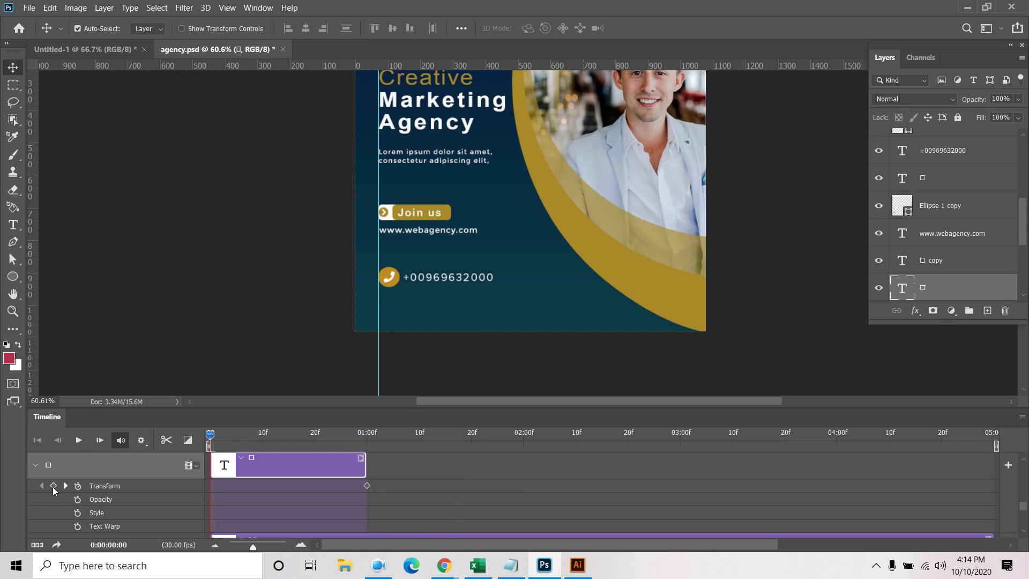
pyautogui.click(368, 487)
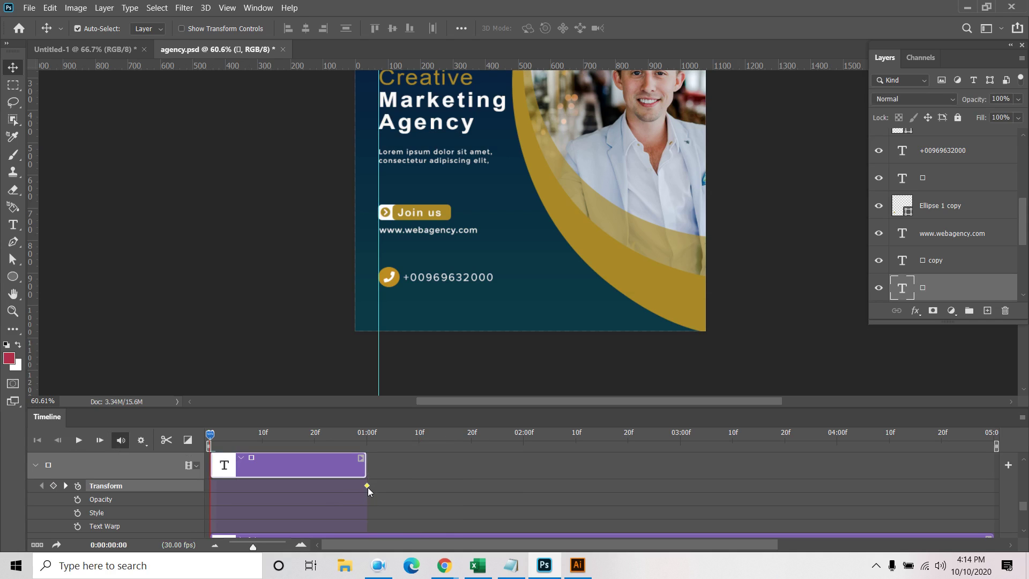
pyautogui.press('Delete')
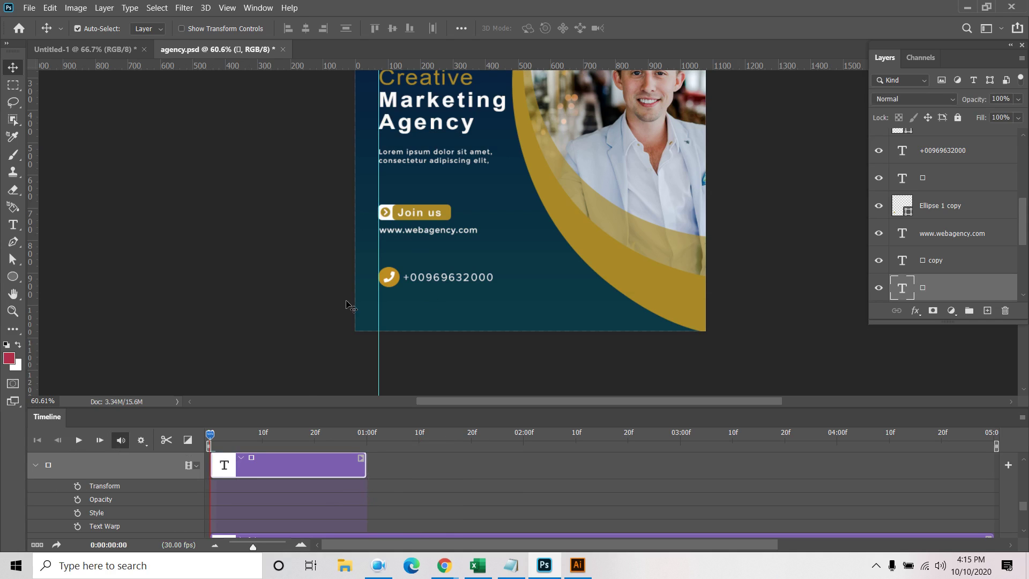
pyautogui.click(78, 486)
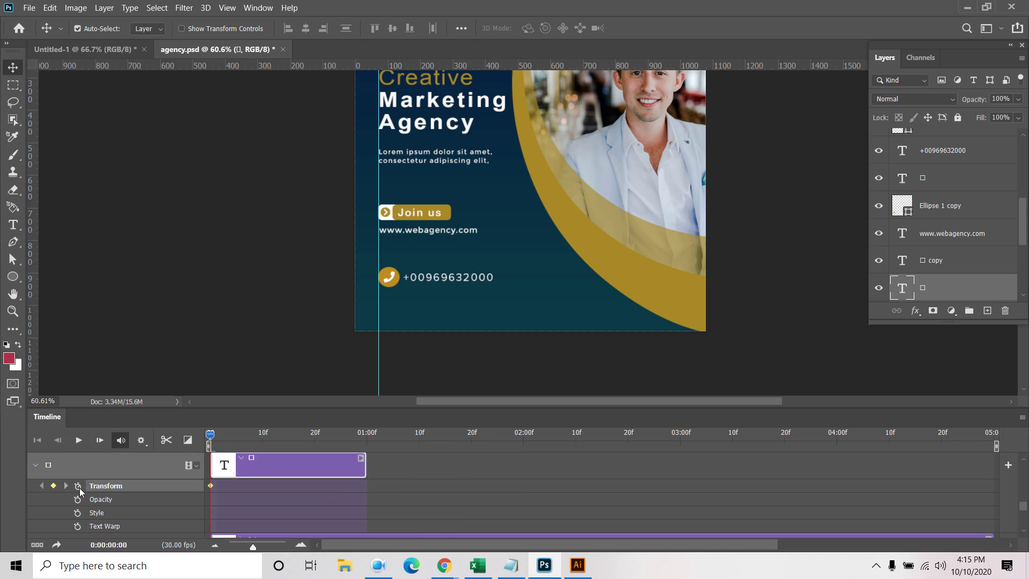
pyautogui.moveTo(210, 436); pyautogui.dragTo(368, 453)
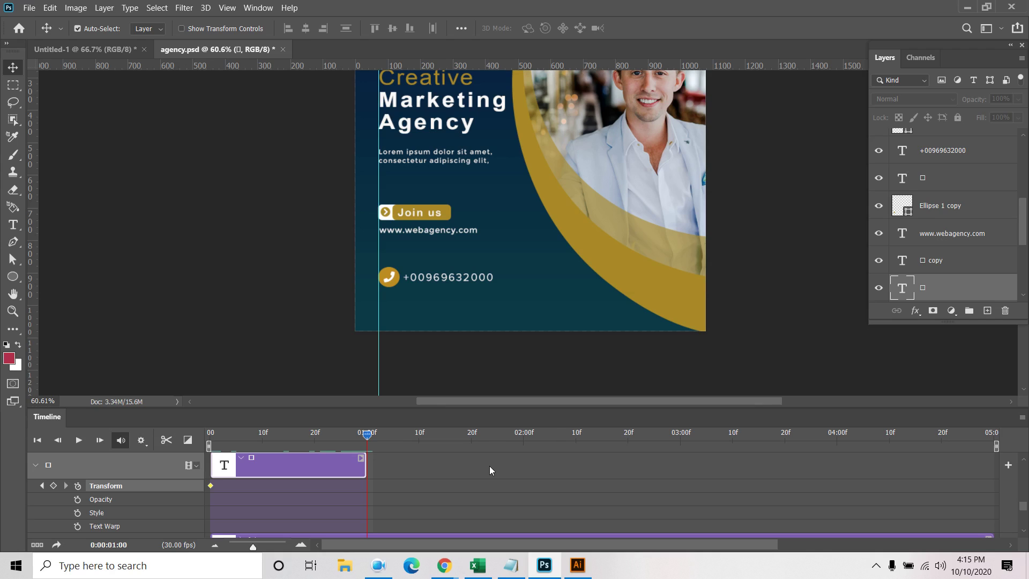
pyautogui.press('ctrl')
# Delete the duplicate □ copy layer
pyautogui.click(948, 269)
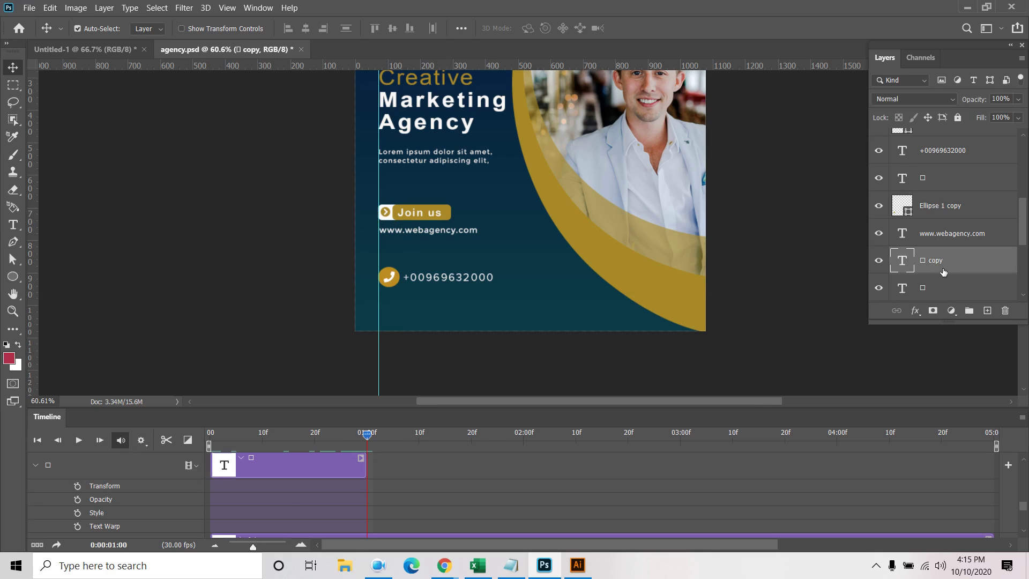
pyautogui.click(1005, 310)
pyautogui.click(478, 221)
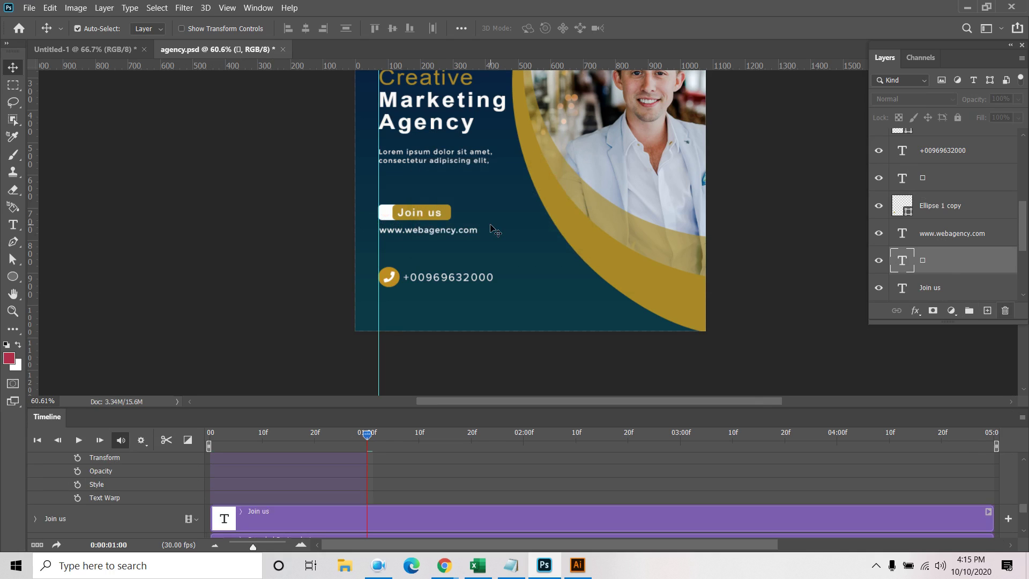
pyautogui.scroll(2, 300, 509)
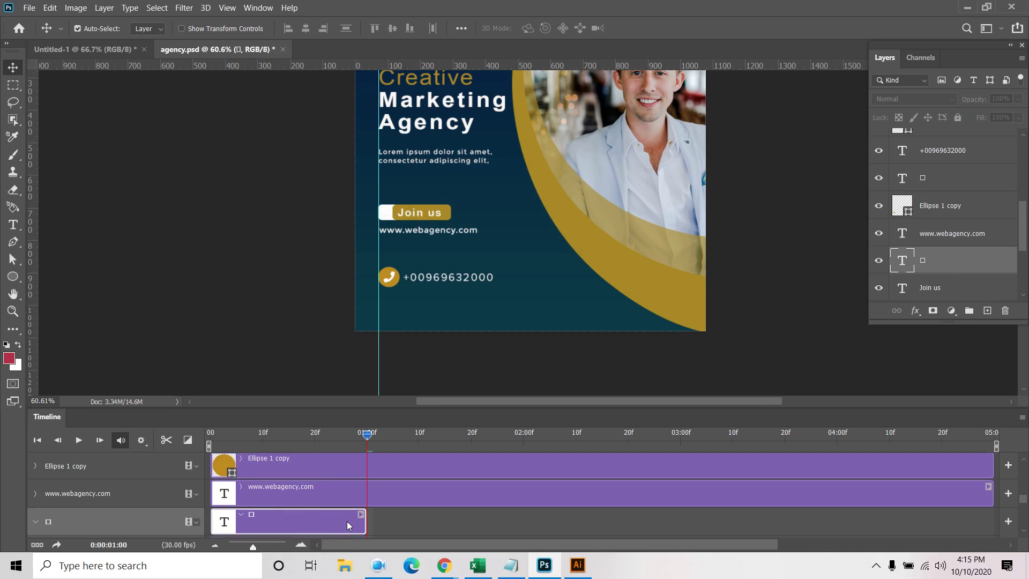
pyautogui.scroll(-1, 347, 524)
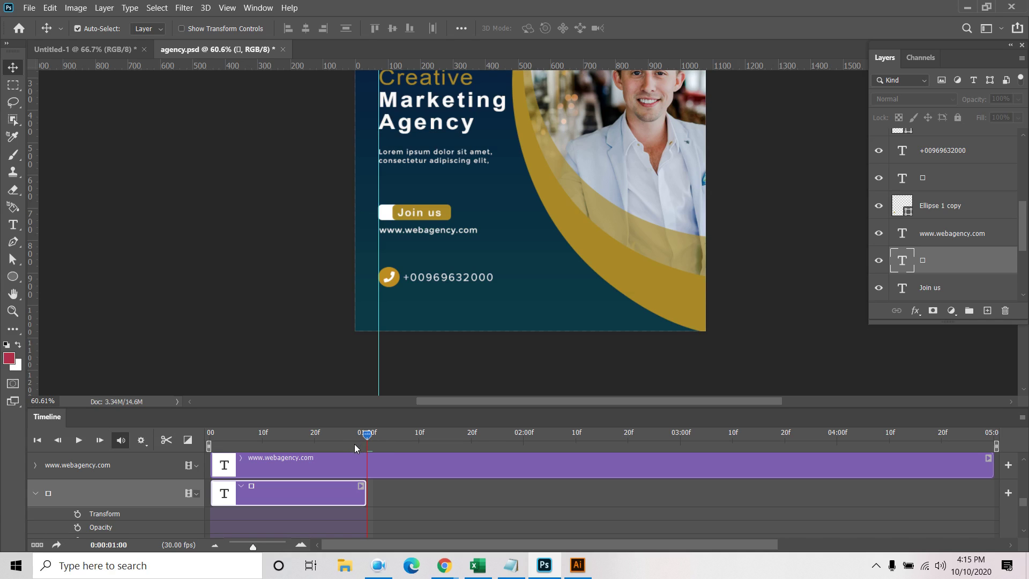
# Set the arrow icon's Transform keyframes at frame 0 and frame 29, then preview the animation
pyautogui.moveTo(368, 435); pyautogui.dragTo(210, 439)
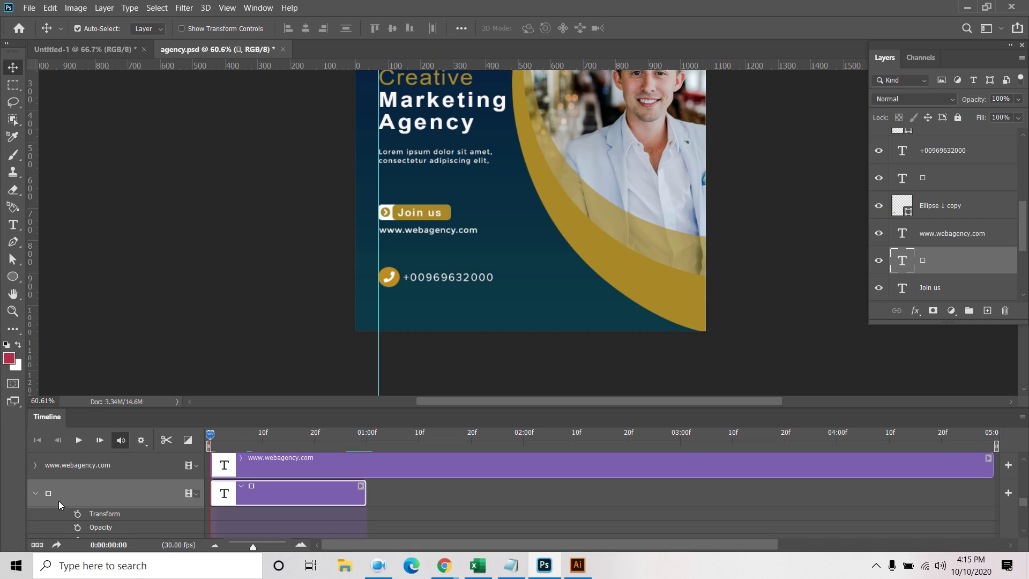
pyautogui.click(78, 515)
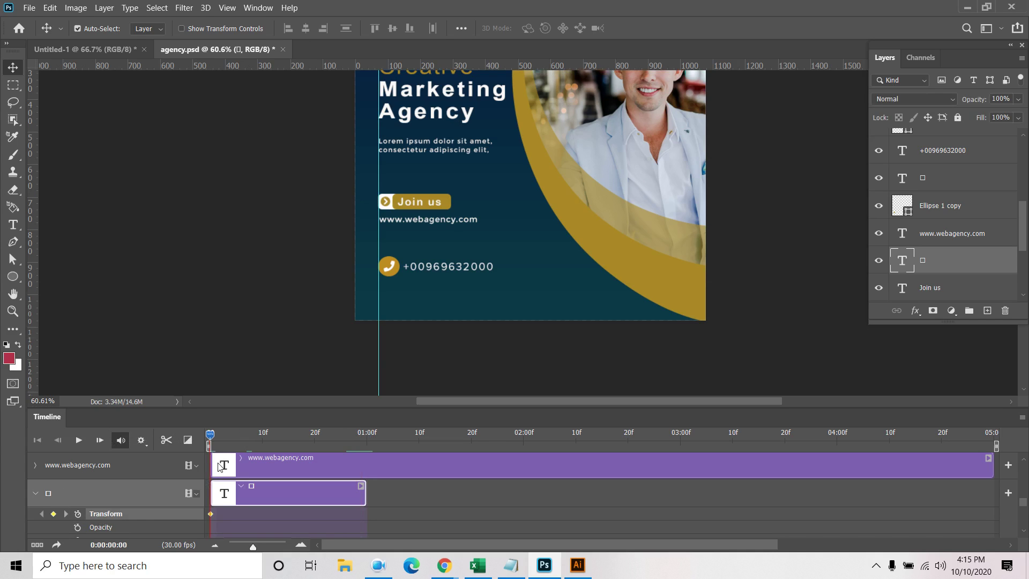
pyautogui.moveTo(212, 435); pyautogui.dragTo(362, 437)
pyautogui.scroll(1, 379, 251)
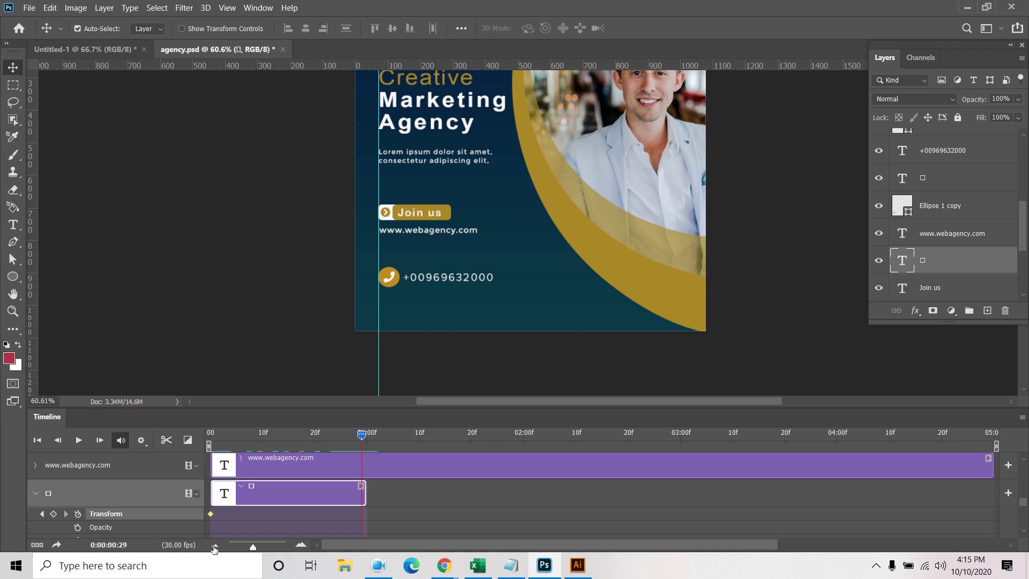
pyautogui.click(54, 514)
pyautogui.click(41, 515)
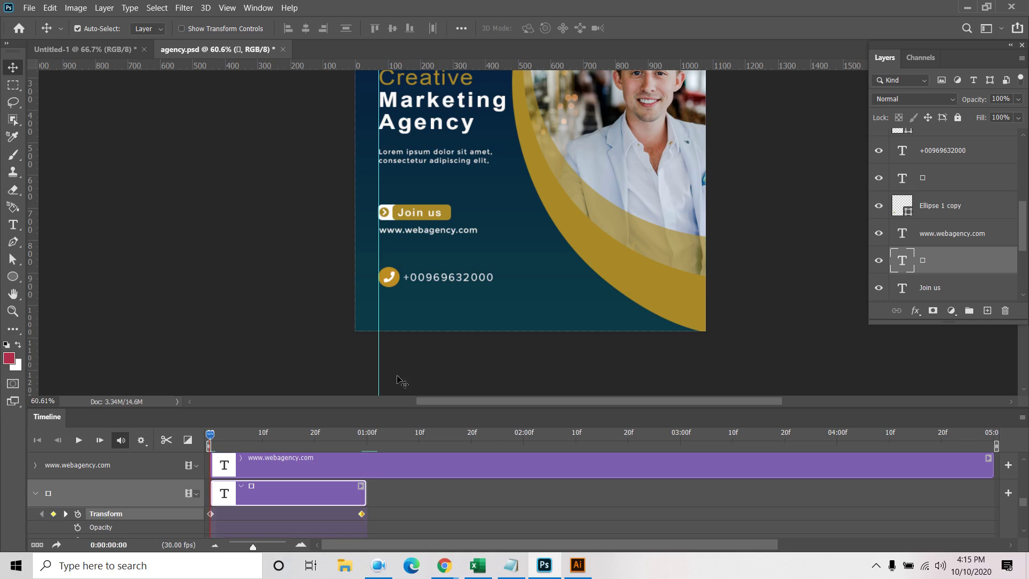
pyautogui.press('space')
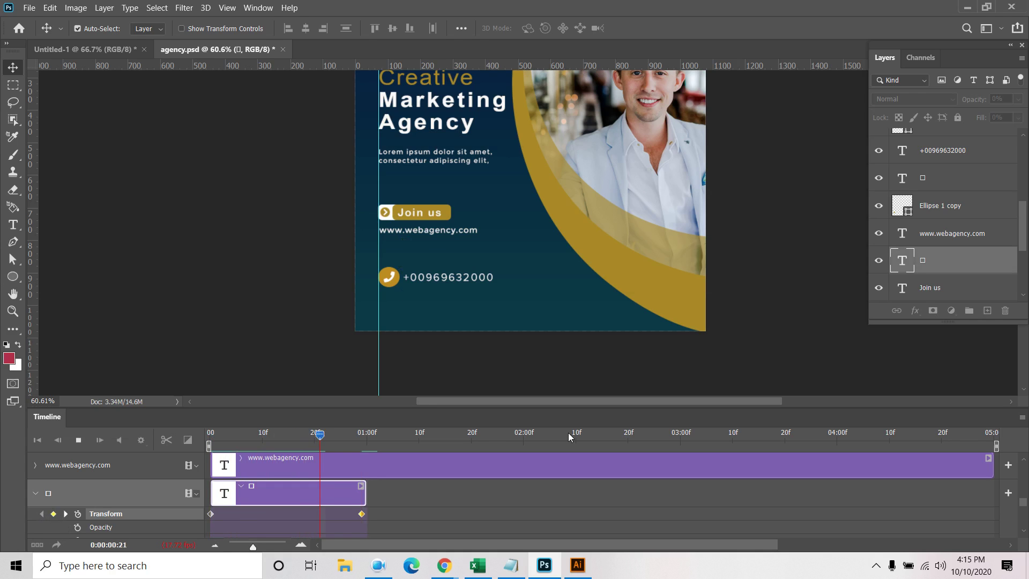
pyautogui.moveTo(304, 435); pyautogui.dragTo(361, 463)
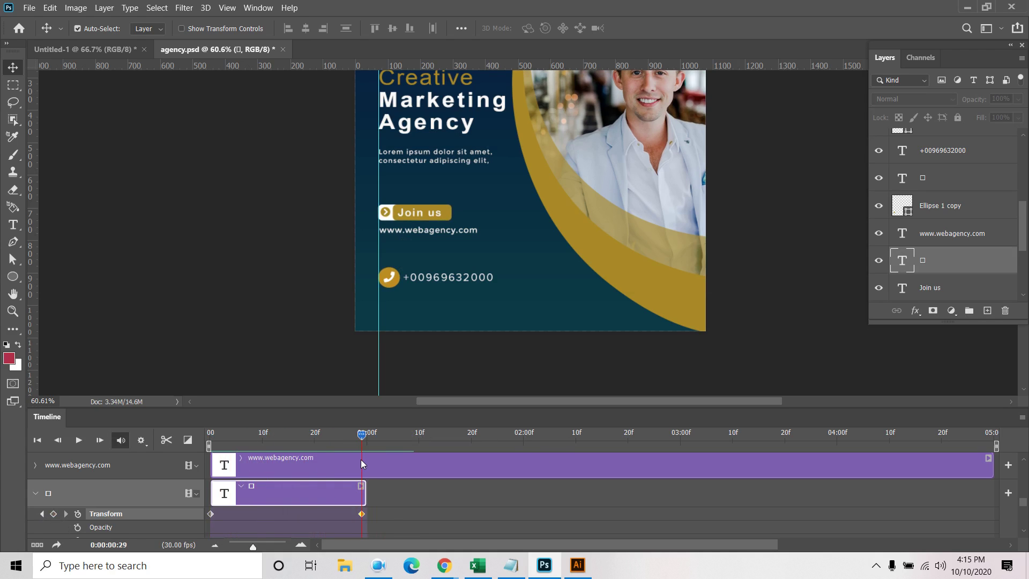
pyautogui.doubleClick(419, 212)
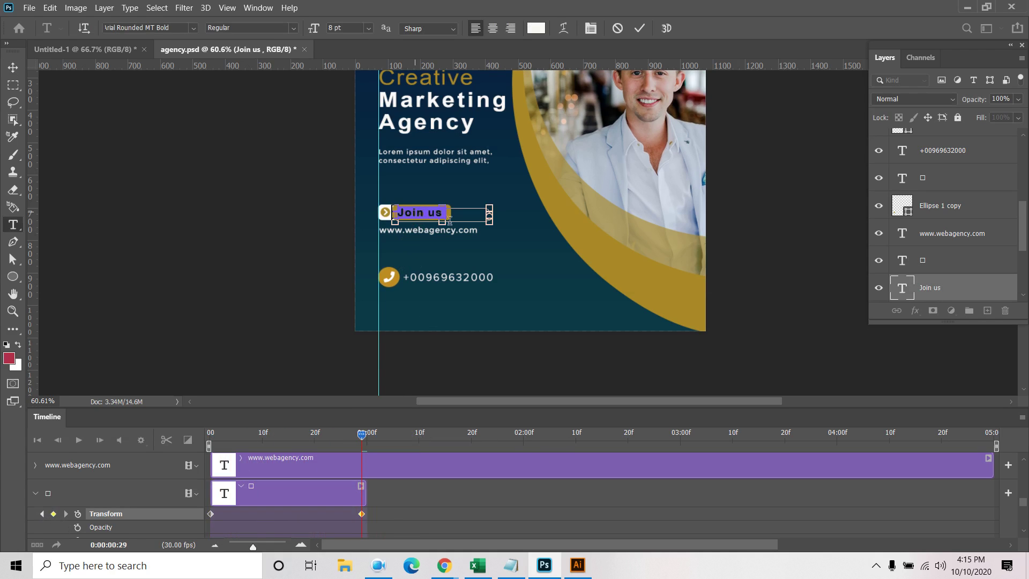
# Commit the Join us text edit and trim its clip to end near frame 15
pyautogui.click(639, 28)
pyautogui.press('v')
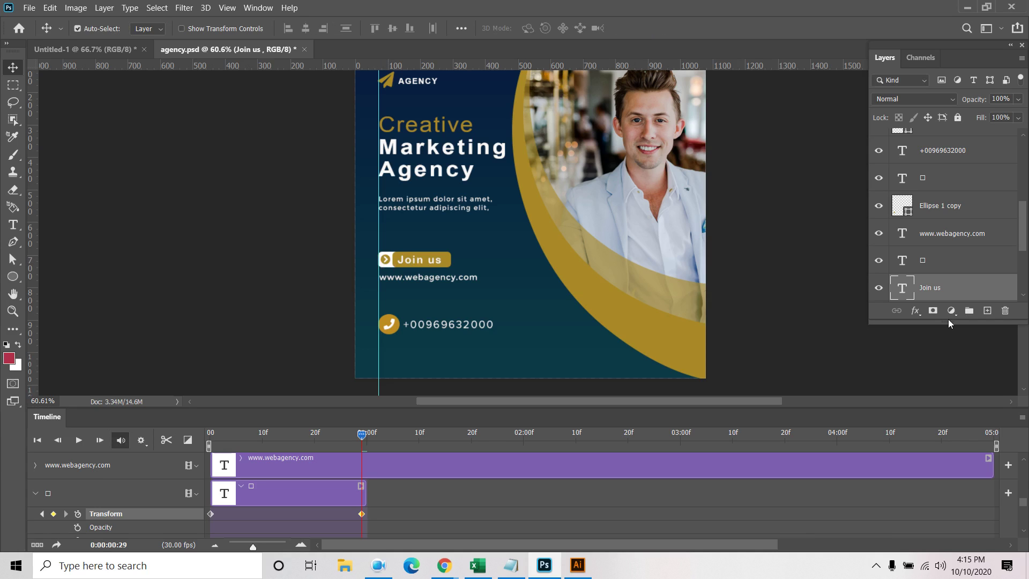
pyautogui.scroll(-2, 933, 275)
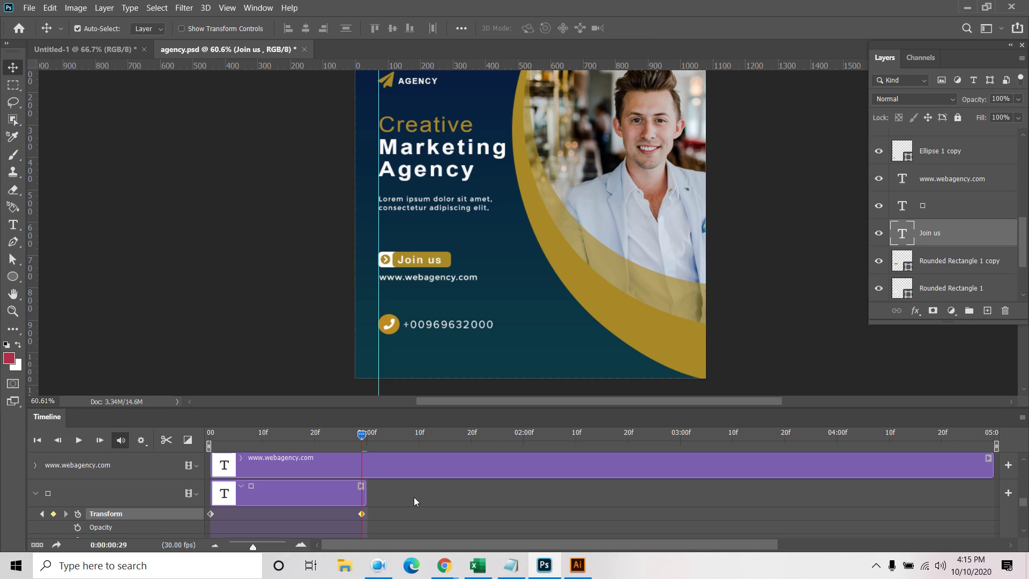
pyautogui.scroll(1, 369, 499)
pyautogui.scroll(3, 370, 498)
pyautogui.scroll(3, 369, 495)
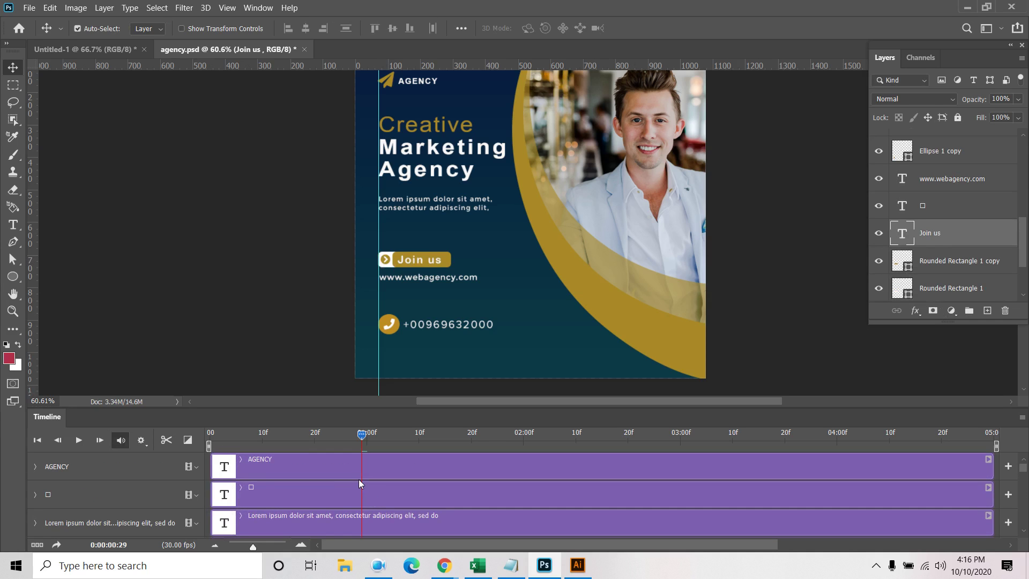
pyautogui.scroll(-5, 358, 479)
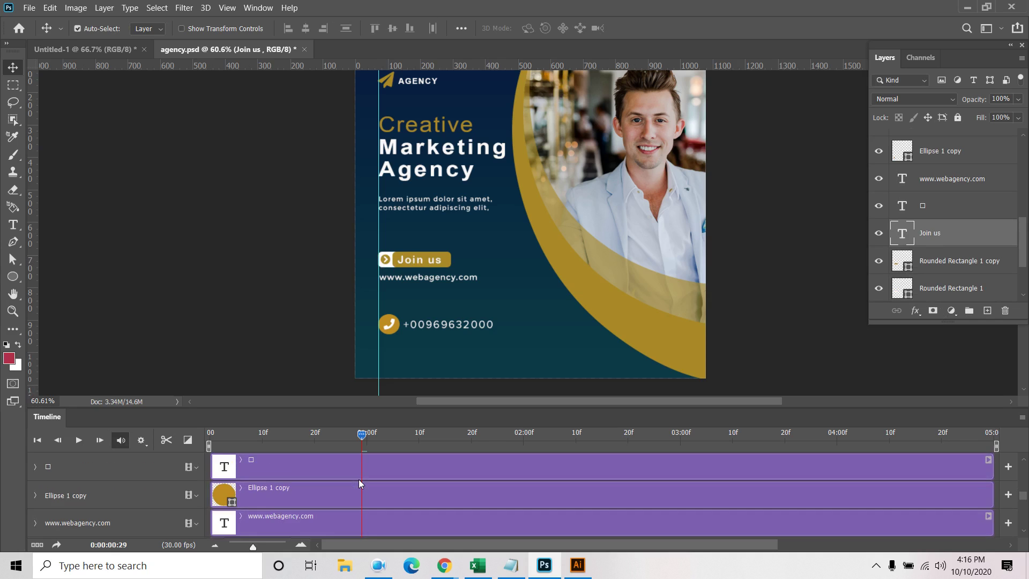
pyautogui.scroll(-5, 359, 482)
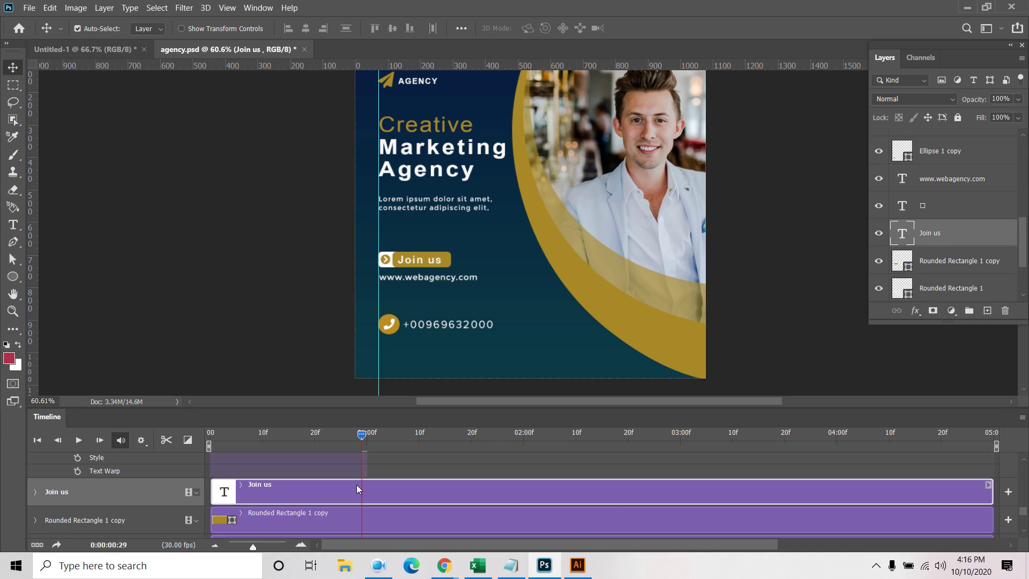
pyautogui.moveTo(992, 490); pyautogui.dragTo(368, 489)
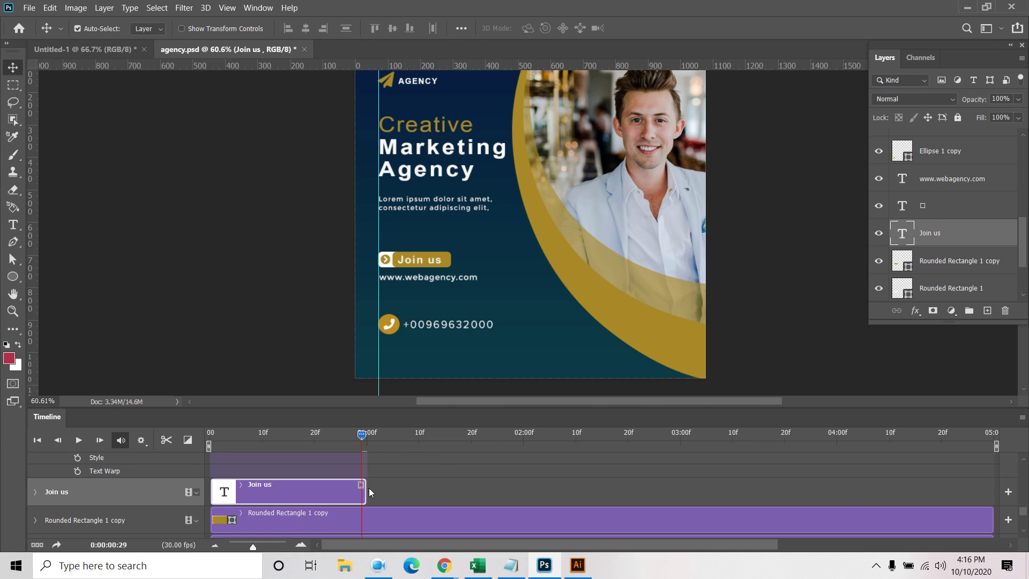
pyautogui.moveTo(364, 488); pyautogui.dragTo(288, 489)
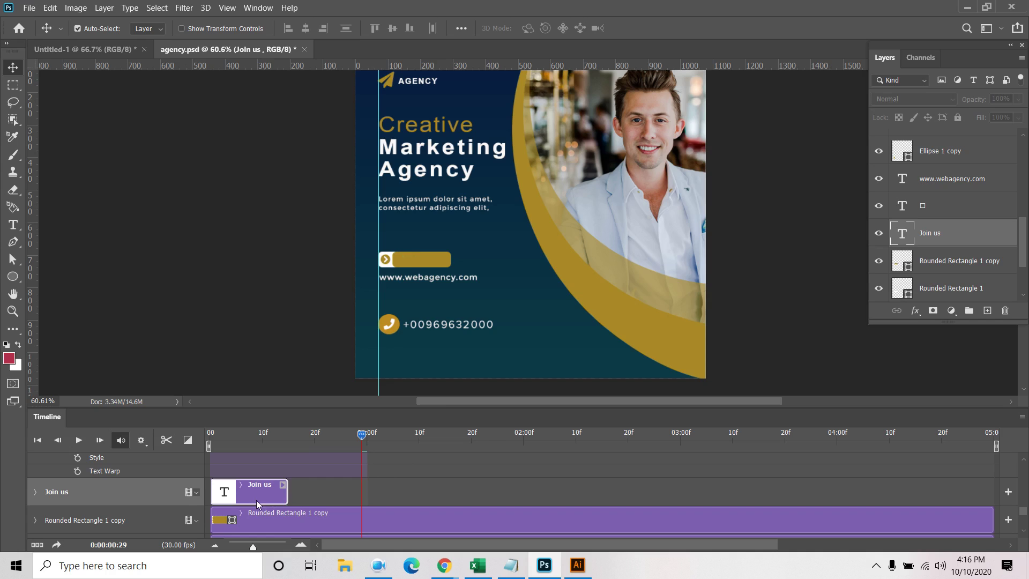
# Duplicate Join us and trim the copy's clip to run from about 0:16 to 0:29
pyautogui.hotkey('ctrl', 'j')
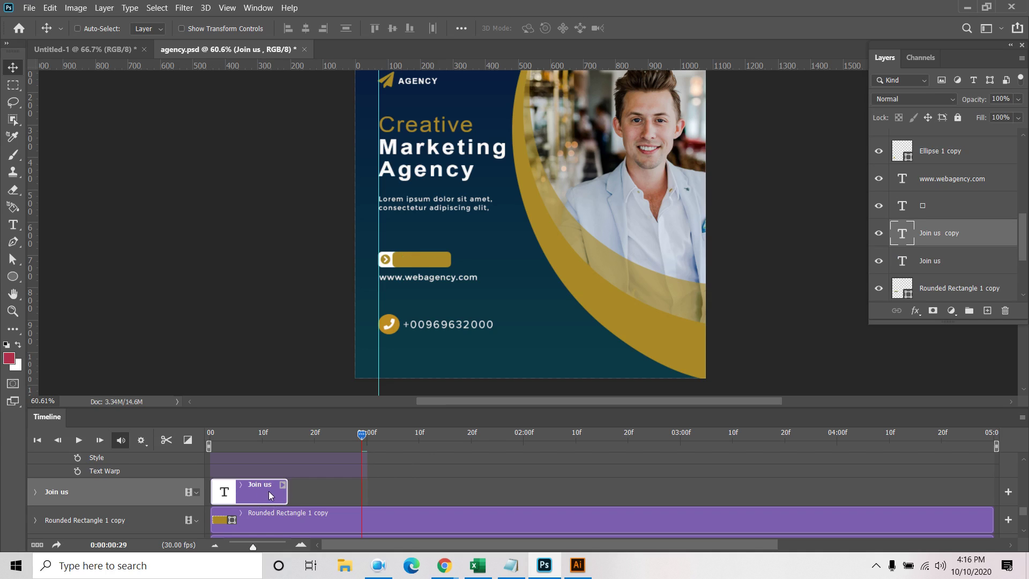
pyautogui.moveTo(410, 488); pyautogui.dragTo(332, 492)
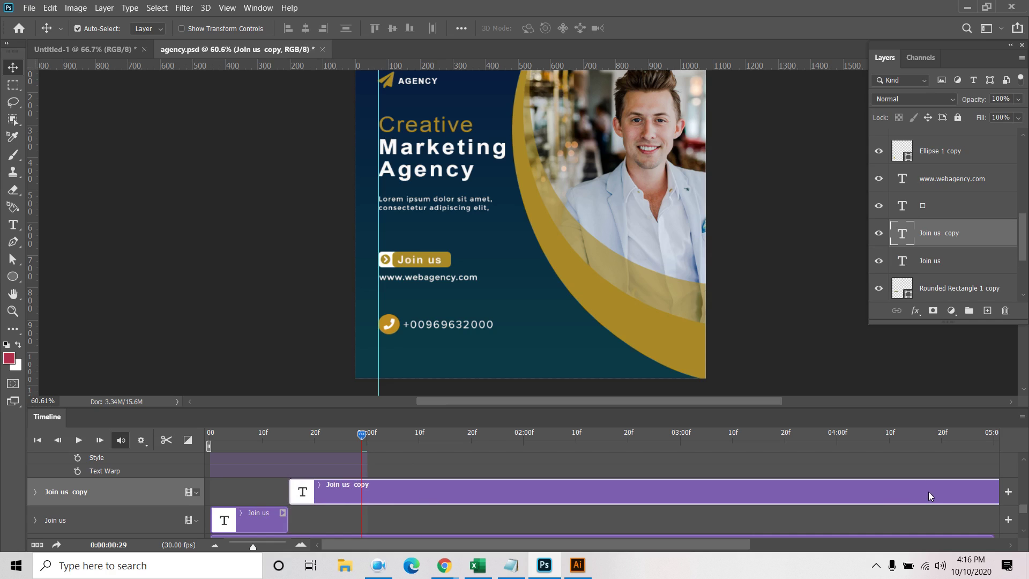
pyautogui.scroll(-3, 928, 491)
pyautogui.scroll(3, 887, 485)
pyautogui.moveTo(744, 543); pyautogui.dragTo(908, 542)
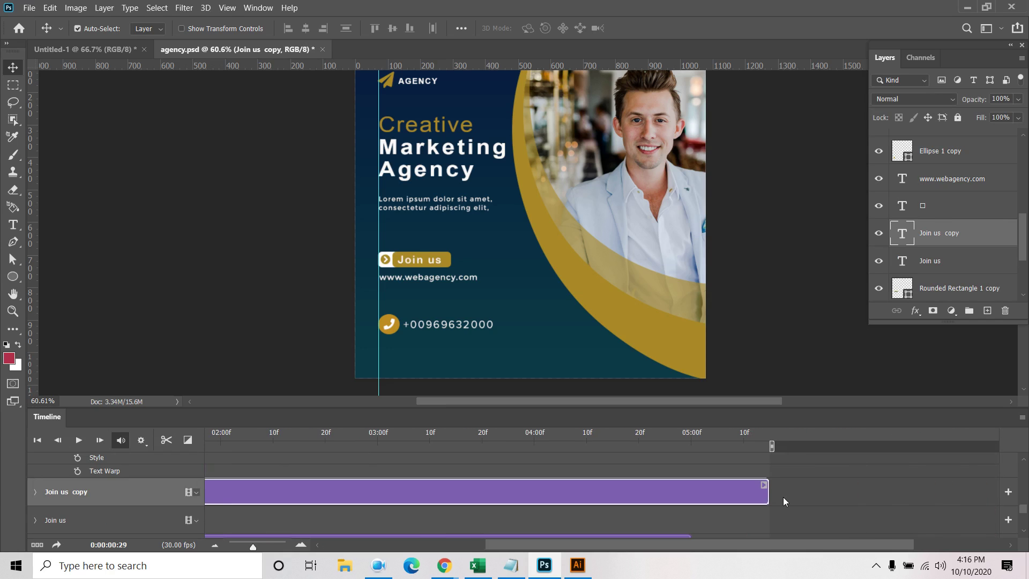
pyautogui.moveTo(769, 494); pyautogui.dragTo(364, 494)
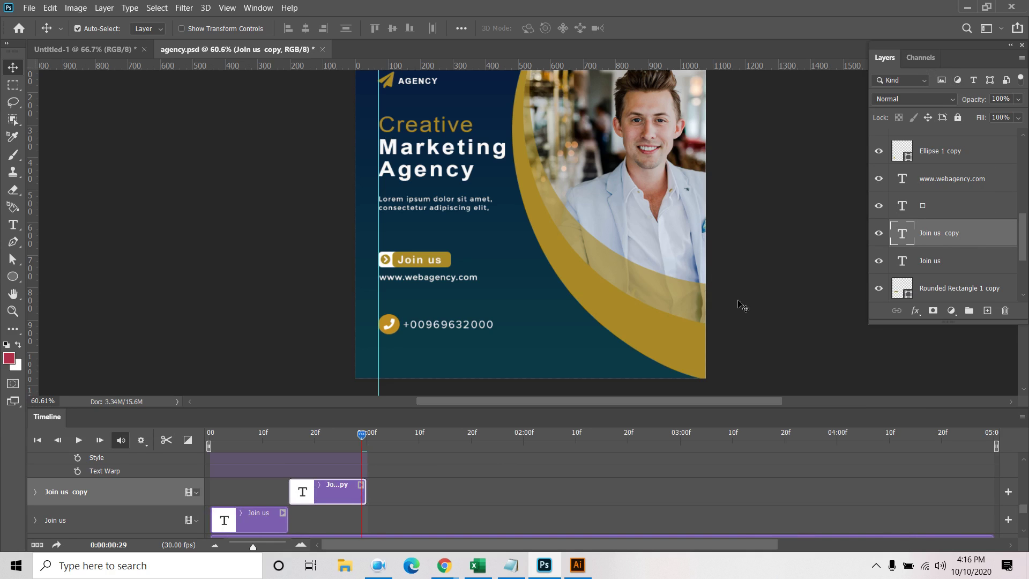
# Colour the copied Join us text dark navy (092f42), sampled from the poster background
pyautogui.click(252, 7)
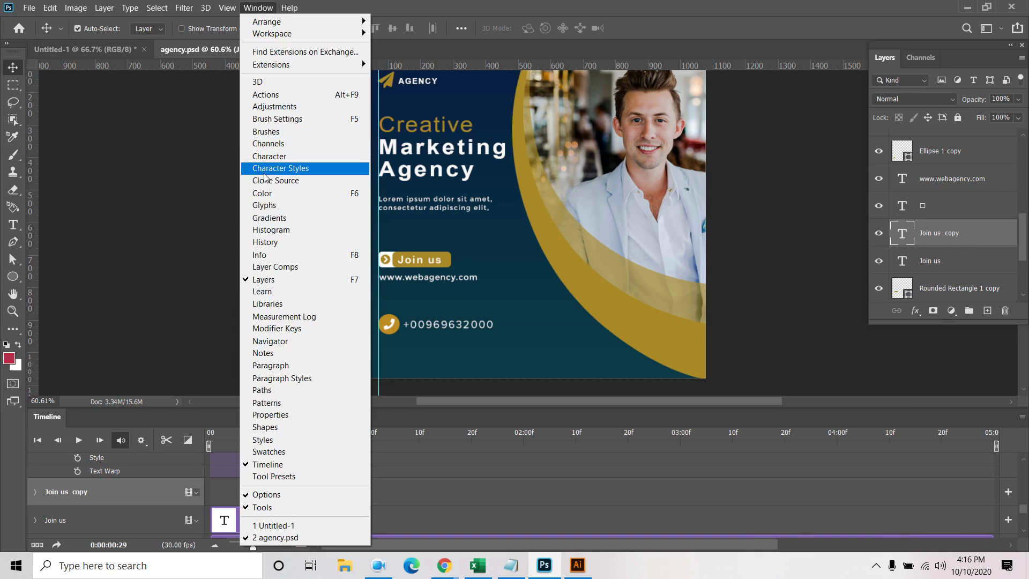
pyautogui.click(284, 156)
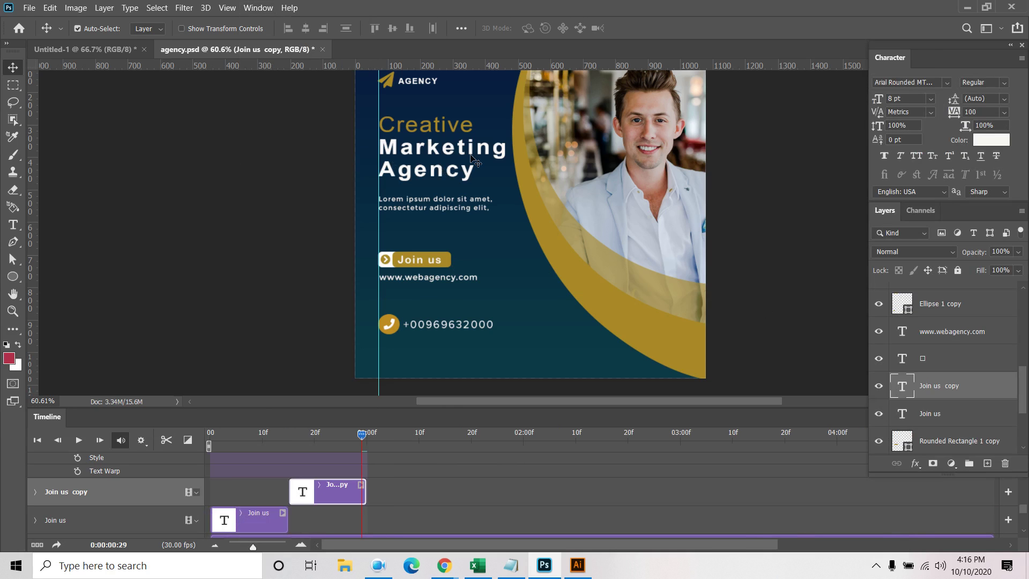
pyautogui.click(985, 141)
pyautogui.moveTo(357, 161); pyautogui.dragTo(830, 219)
pyautogui.click(501, 231)
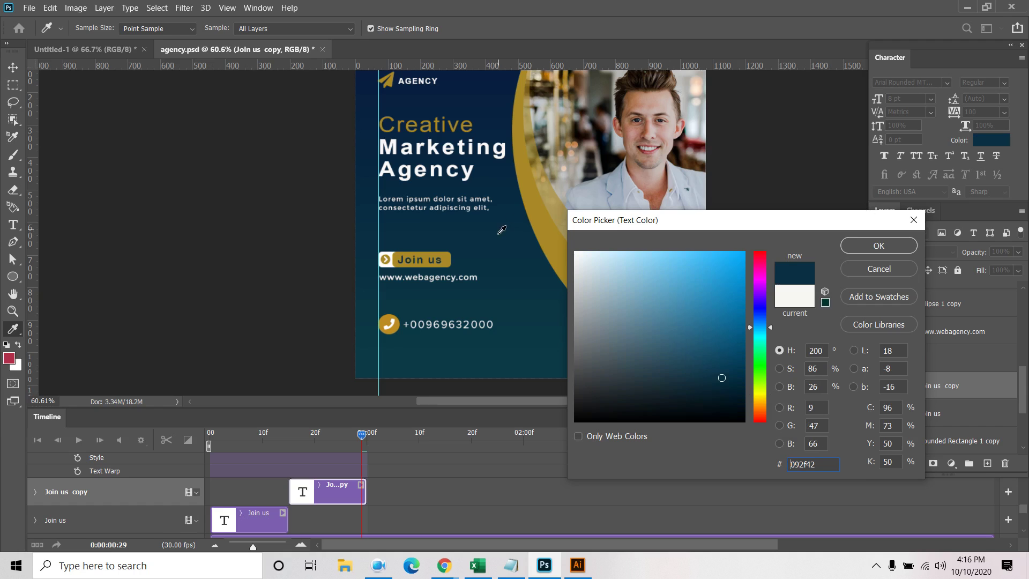
pyautogui.click(879, 245)
# Play and scrub the timeline to check the navy Join us text
pyautogui.press('space')
pyautogui.press('space')
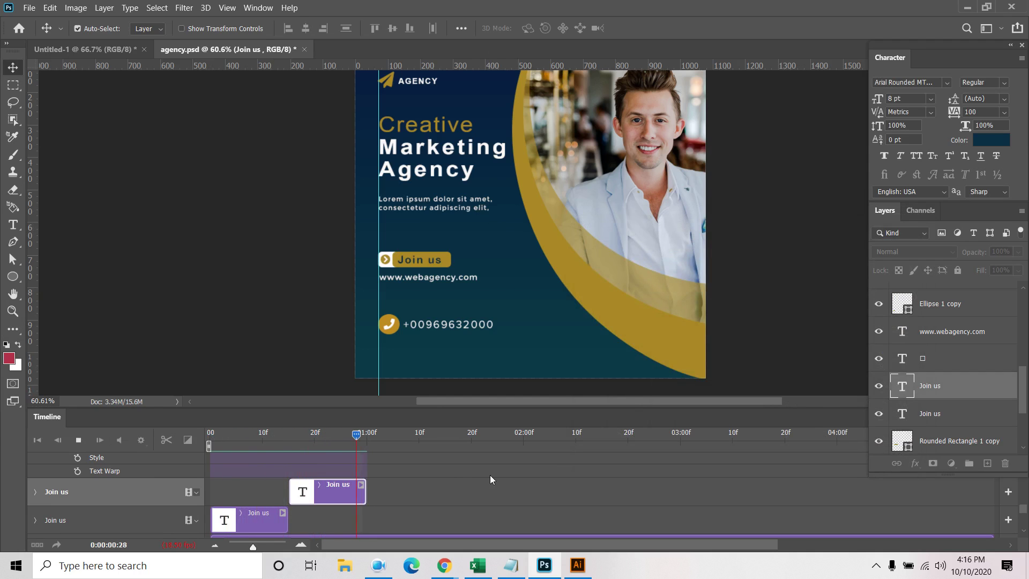
pyautogui.press('space')
pyautogui.scroll(-3, 675, 465)
pyautogui.scroll(5, 674, 464)
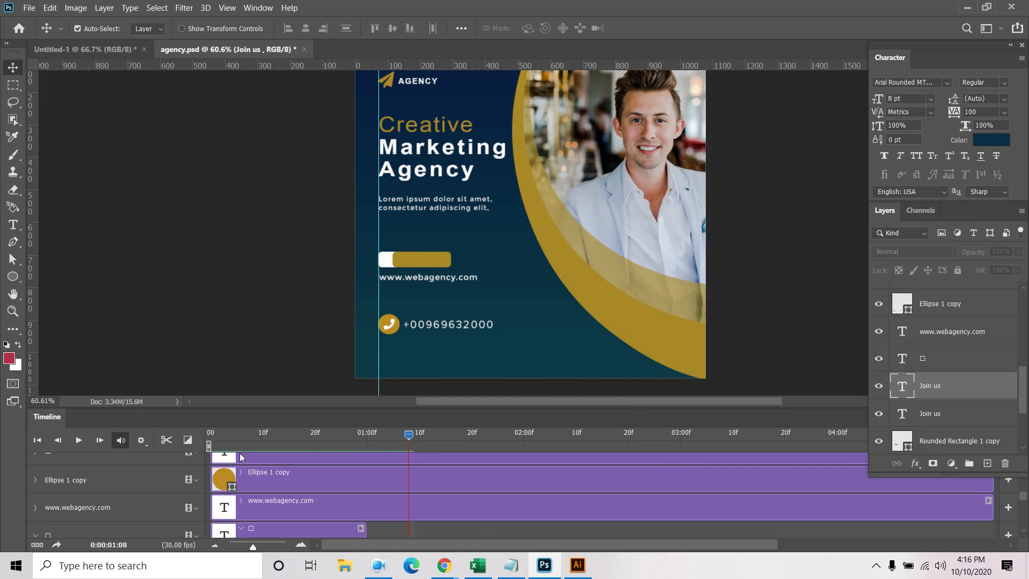
pyautogui.moveTo(408, 437); pyautogui.dragTo(299, 450)
pyautogui.scroll(3, 448, 484)
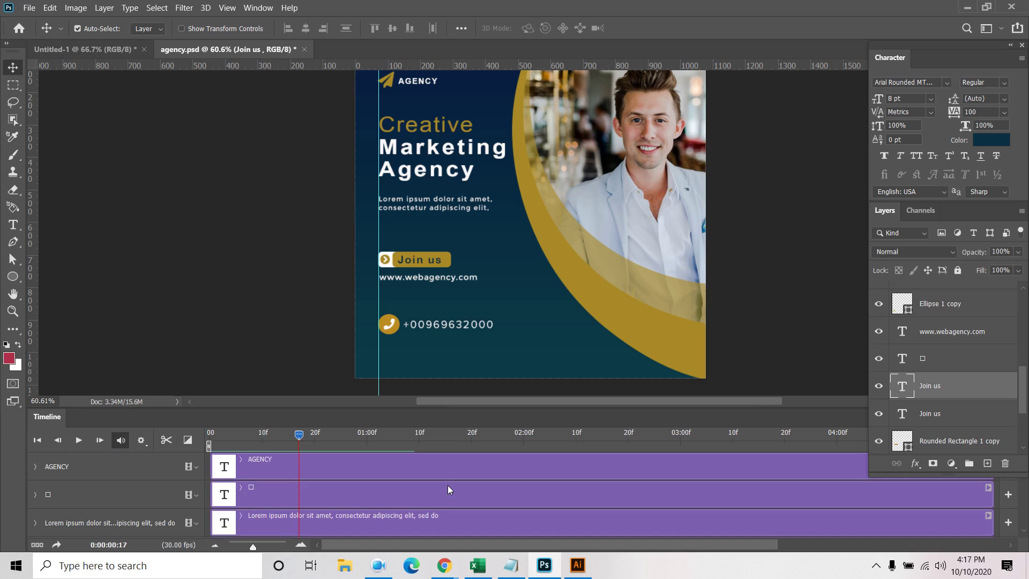
# End the work area at about 01:00f and select the paper-plane icon's track
pyautogui.click(1021, 46)
pyautogui.moveTo(994, 446); pyautogui.dragTo(370, 447)
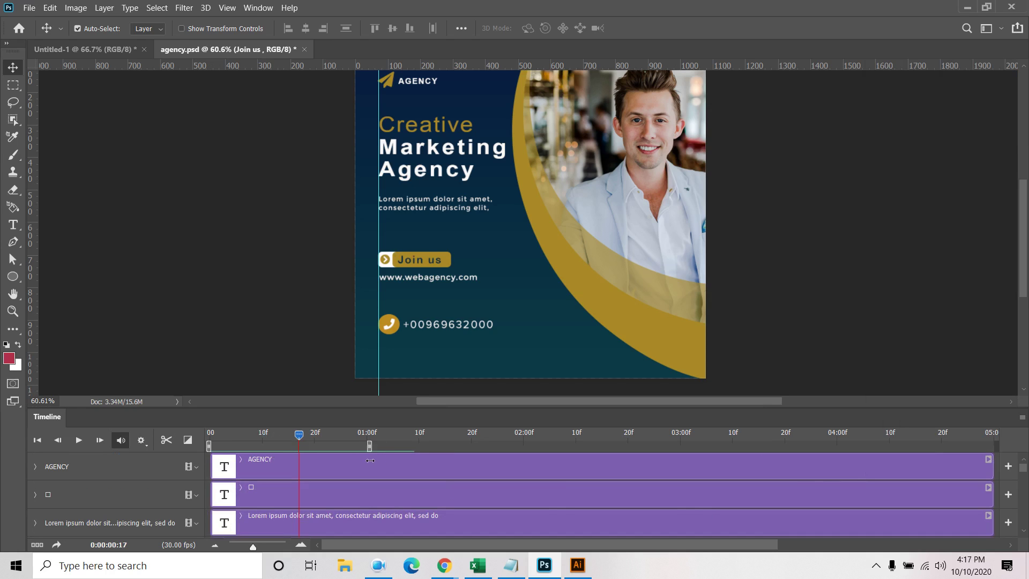
pyautogui.click(285, 490)
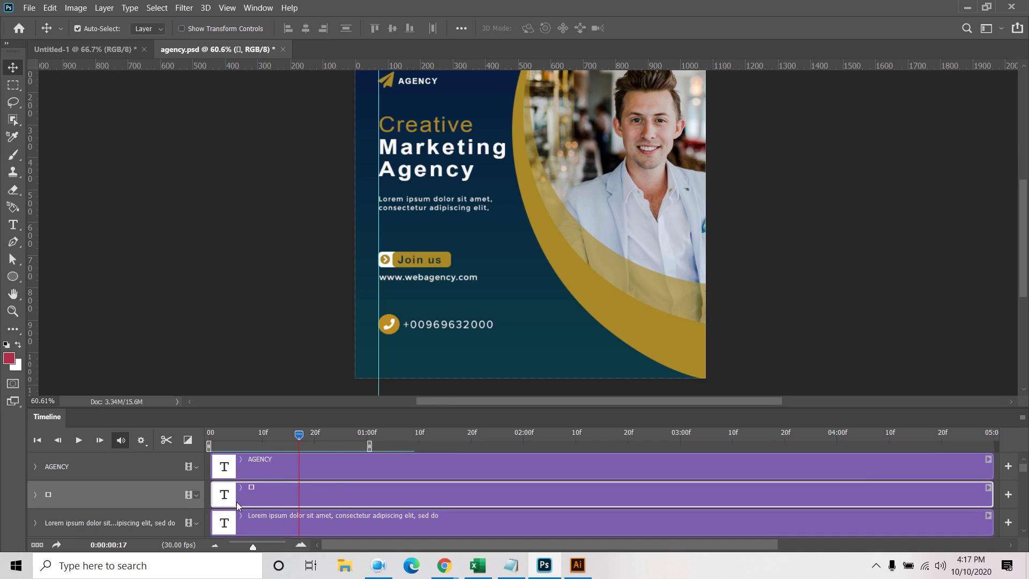
pyautogui.click(194, 494)
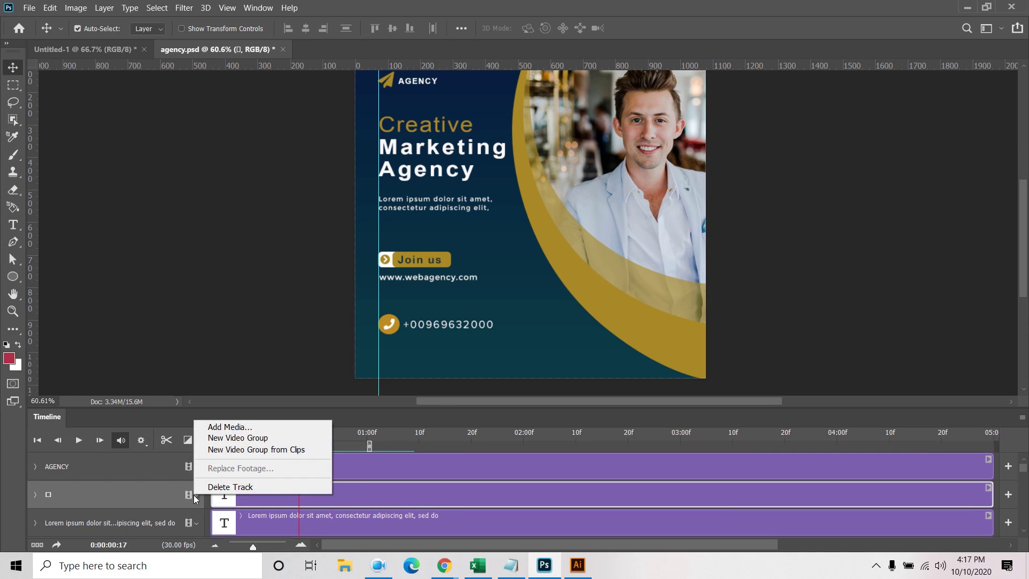
pyautogui.click(263, 9)
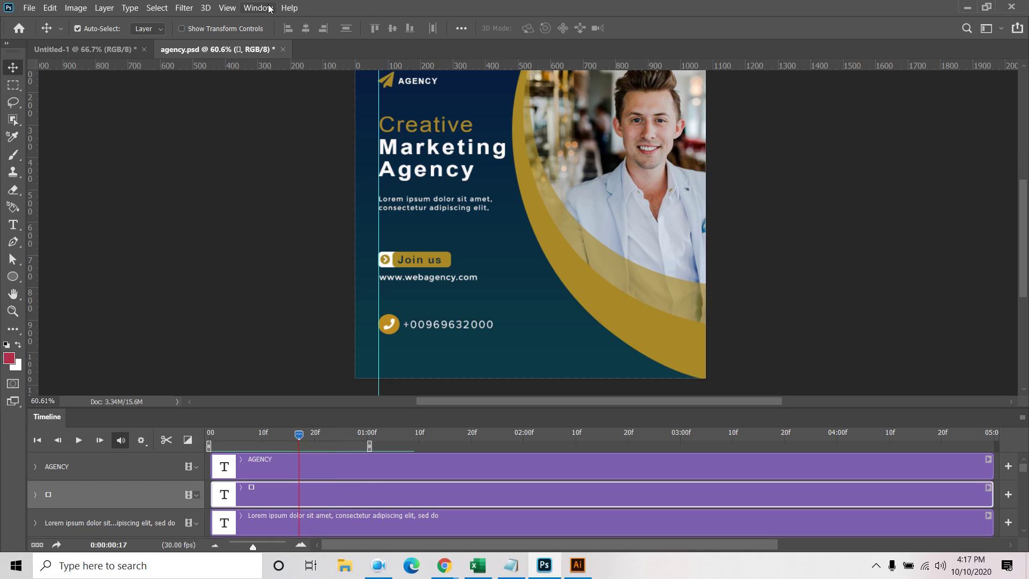
# Bring back the Layers and Character panels and locate the paper-plane icon's layer
pyautogui.click(264, 10)
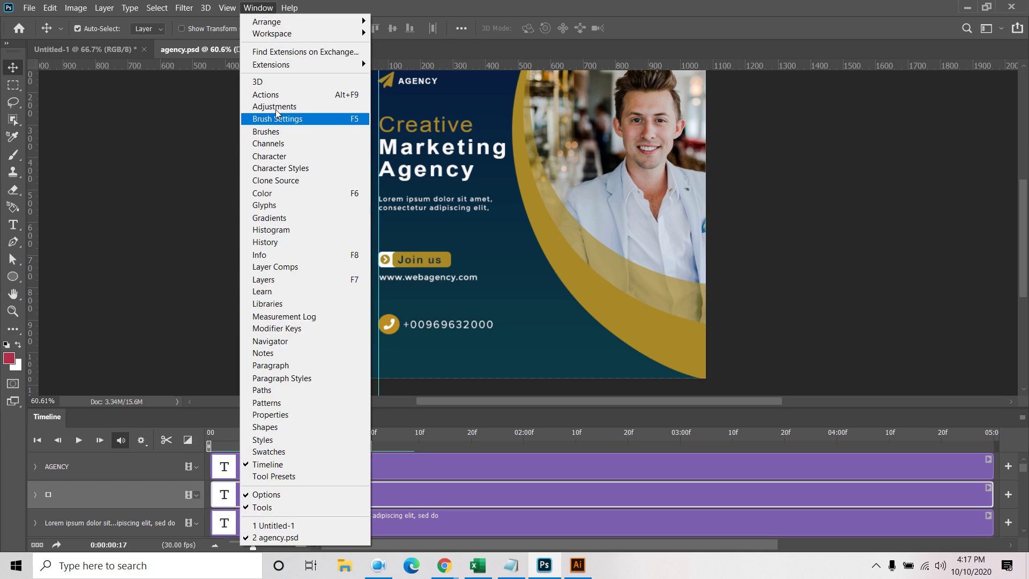
pyautogui.click(270, 280)
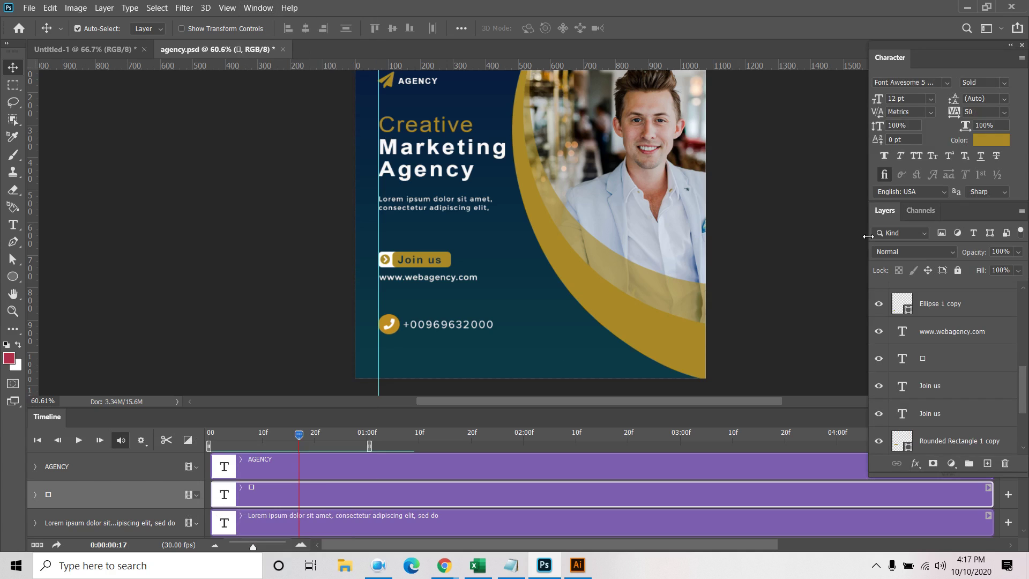
pyautogui.scroll(5, 938, 412)
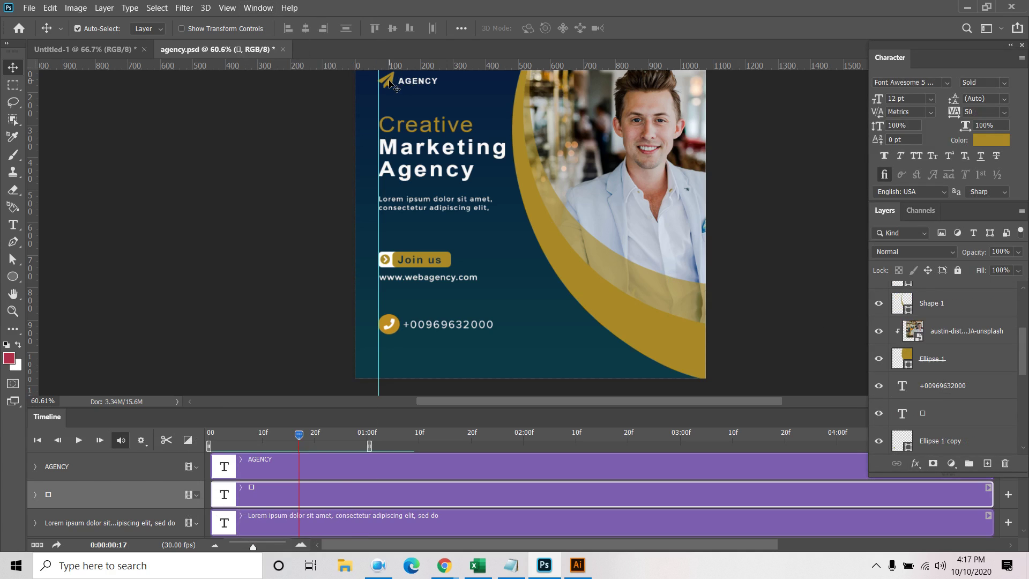
pyautogui.scroll(5, 943, 383)
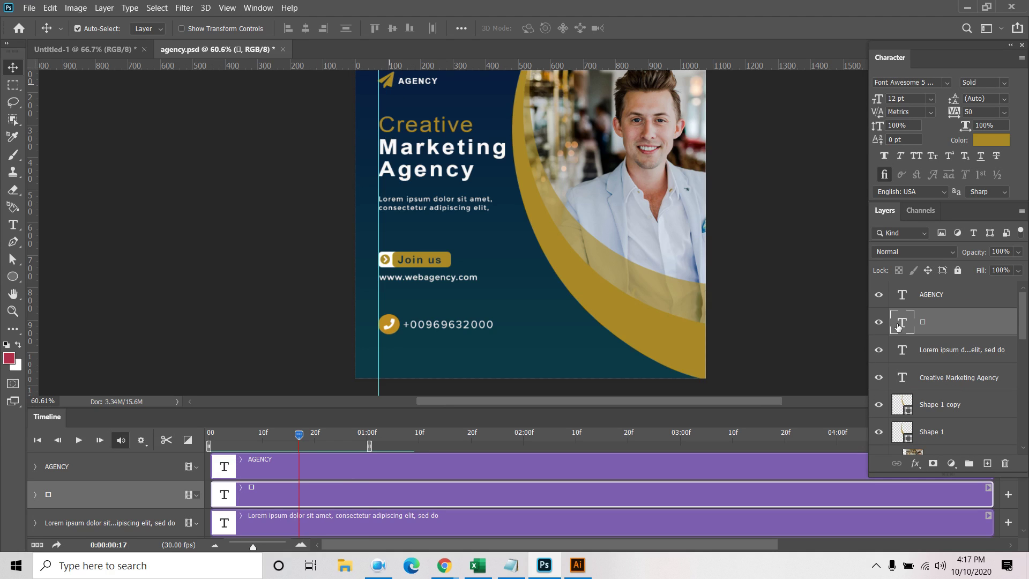
pyautogui.click(880, 323)
pyautogui.click(880, 323)
pyautogui.moveTo(755, 141); pyautogui.dragTo(749, 202)
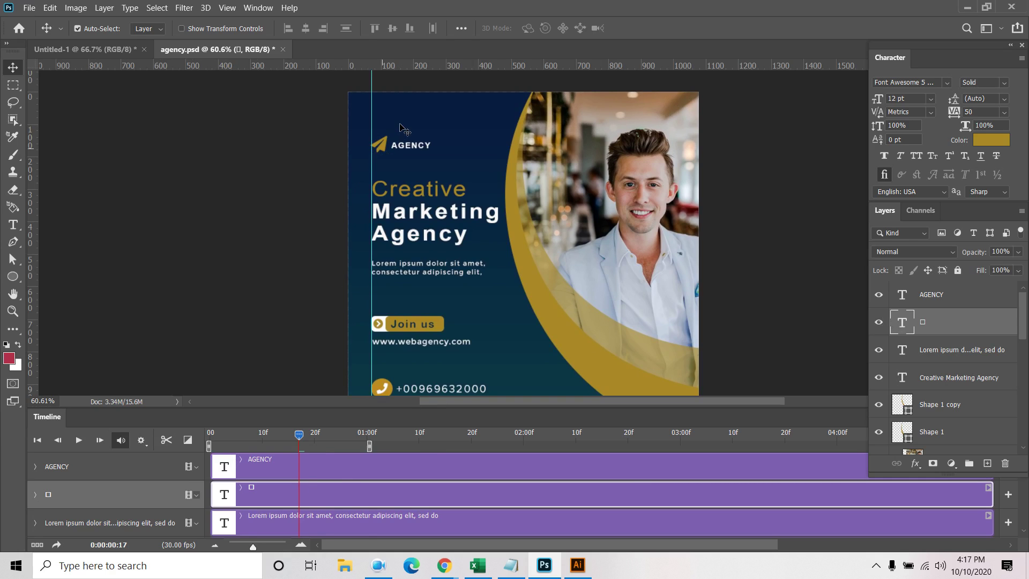
# Add Transform keyframes for the paper-plane icon at frame 0 and about frame 15
pyautogui.click(33, 495)
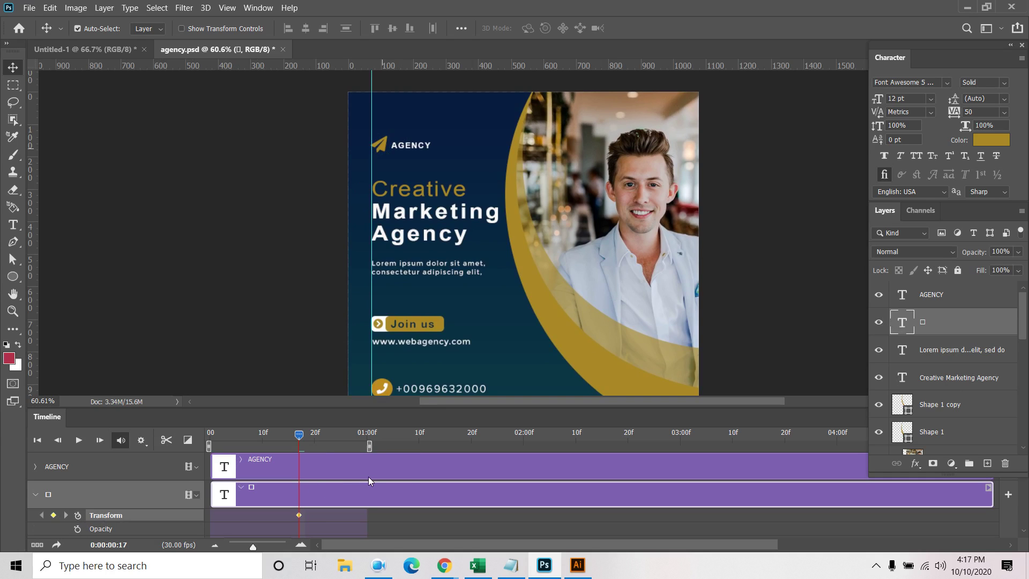
pyautogui.moveTo(299, 514); pyautogui.dragTo(284, 519)
pyautogui.moveTo(299, 434); pyautogui.dragTo(178, 450)
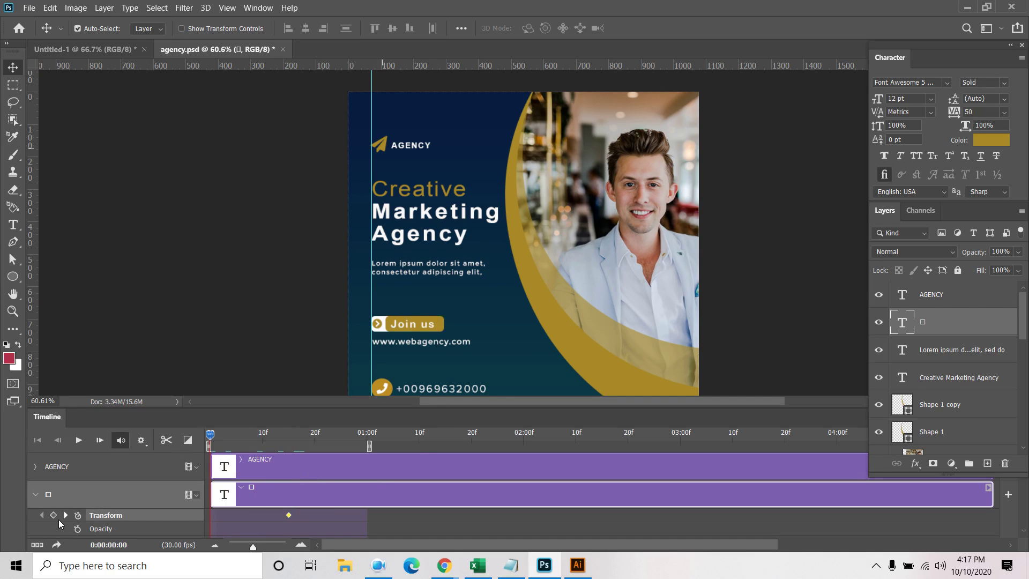
pyautogui.click(53, 515)
pyautogui.moveTo(211, 438); pyautogui.dragTo(362, 437)
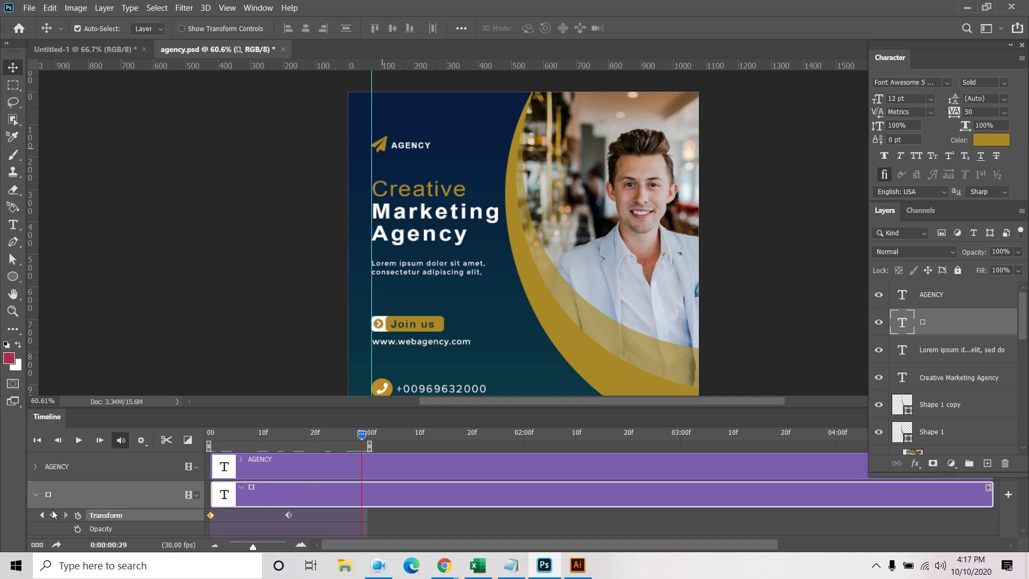
# Raise the paper-plane icon above AGENCY at frame 15 and play the animation
pyautogui.click(44, 516)
pyautogui.moveTo(384, 147); pyautogui.dragTo(401, 122)
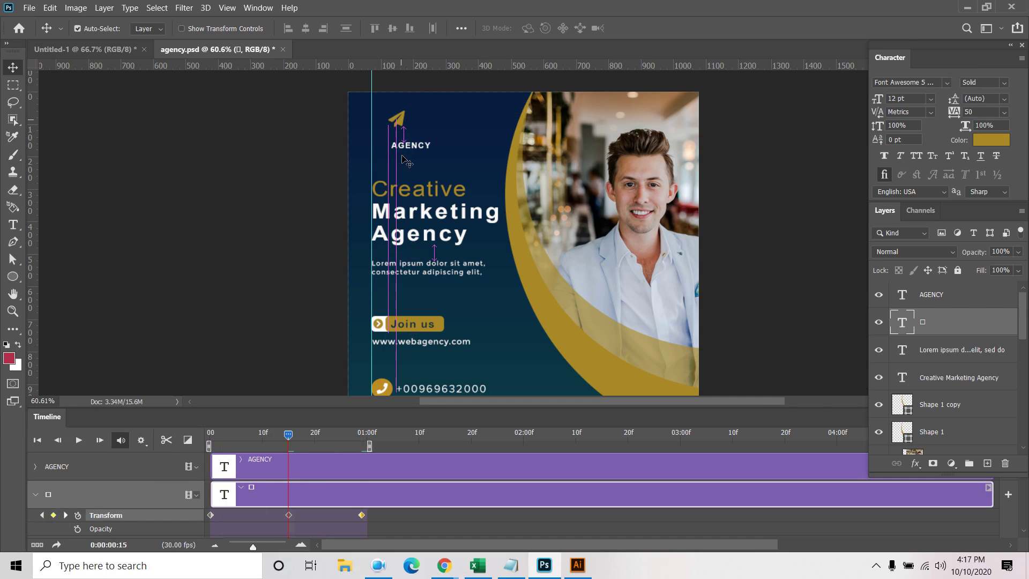
pyautogui.press('space')
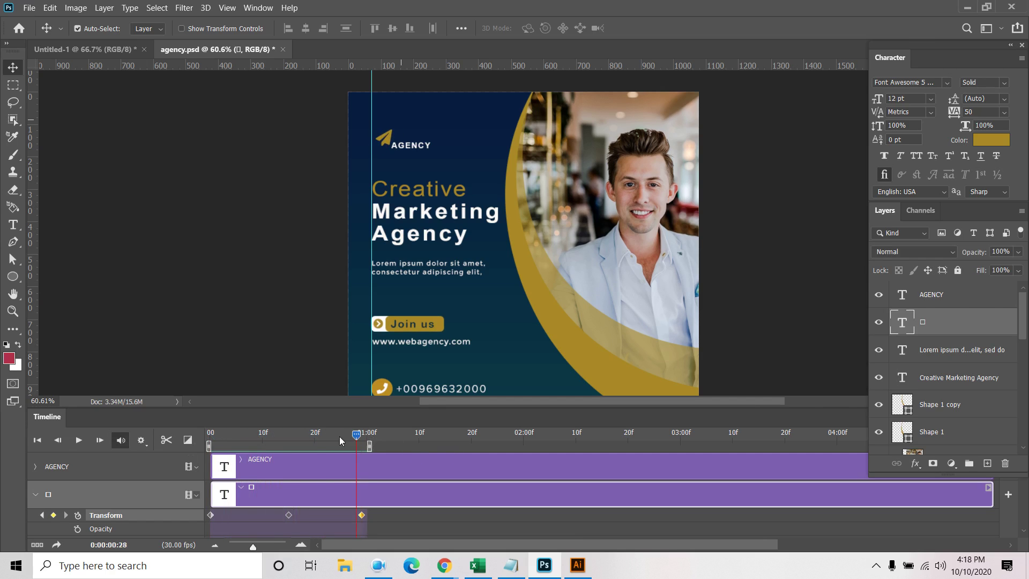
pyautogui.press('space')
# Open File > Export > Save for Web (Legacy)
pyautogui.click(29, 8)
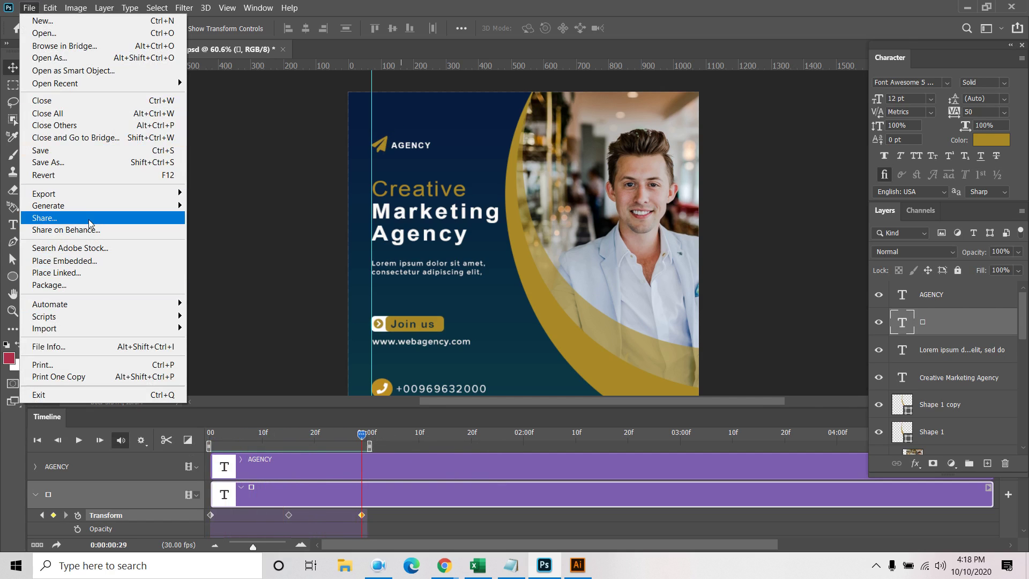
pyautogui.moveTo(91, 194)
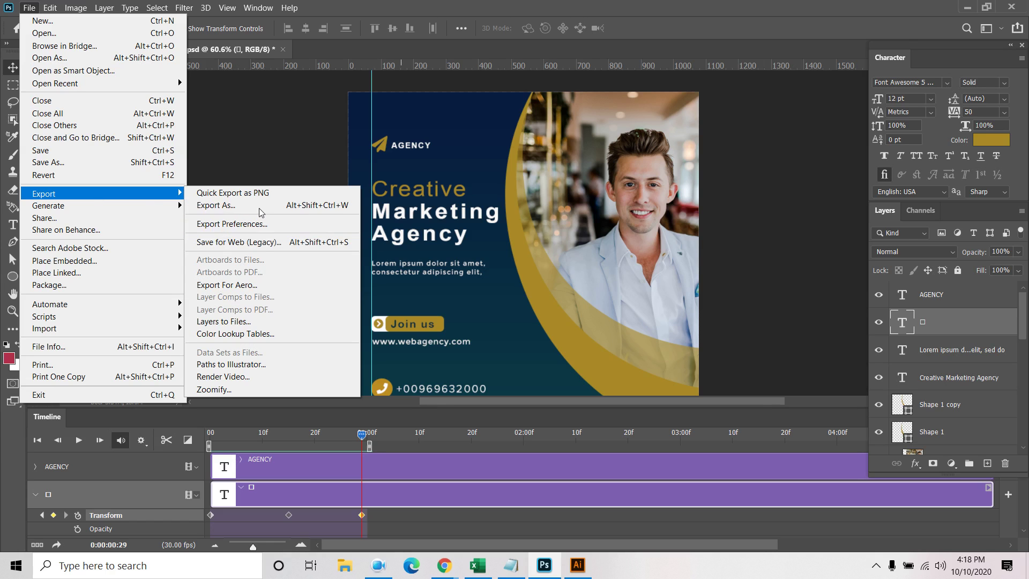
pyautogui.click(252, 242)
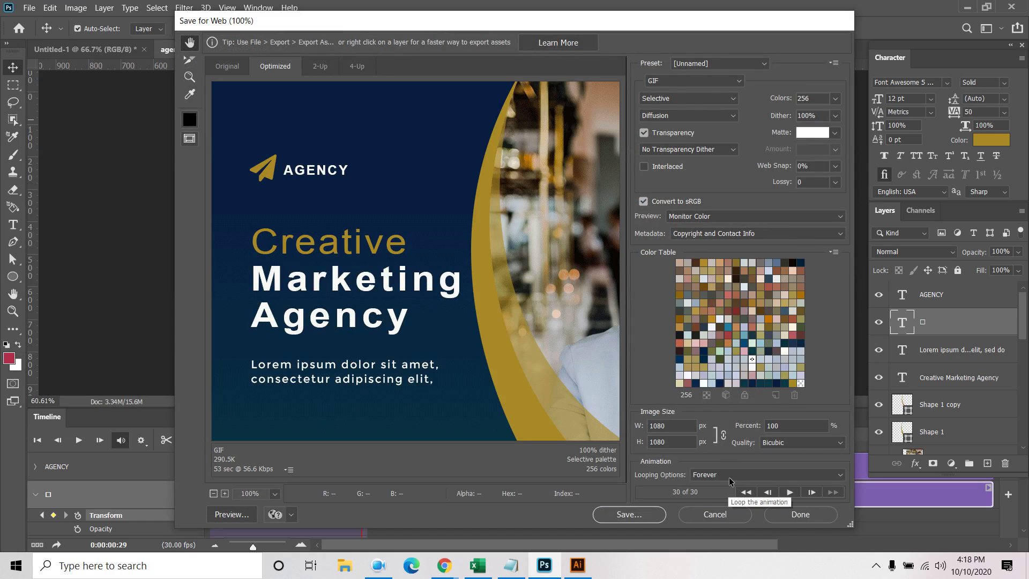
# Set GIF looping to Forever, play the 30-frame preview and zoom it out to 66.7%
pyautogui.click(729, 475)
pyautogui.click(725, 502)
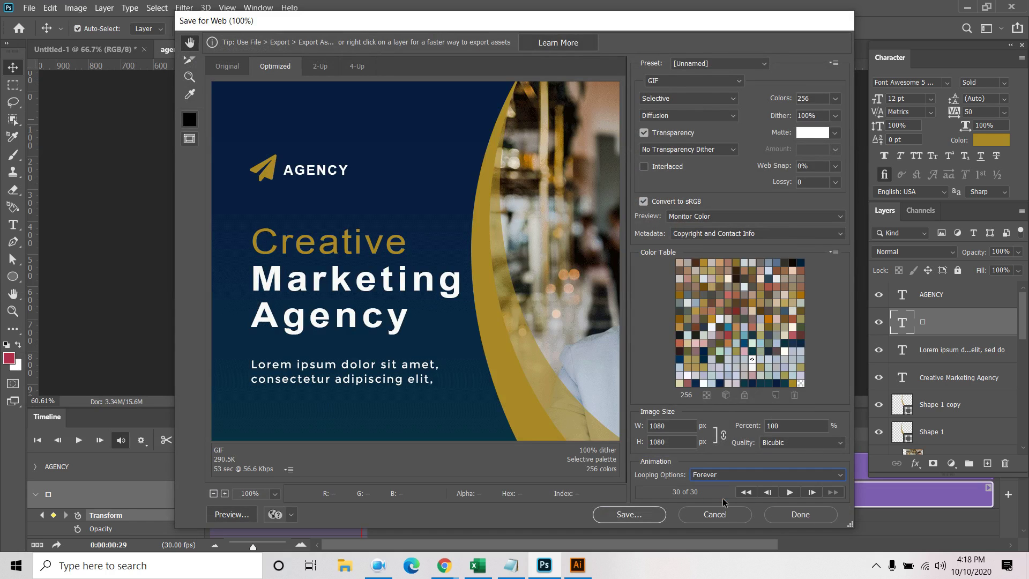
pyautogui.click(786, 492)
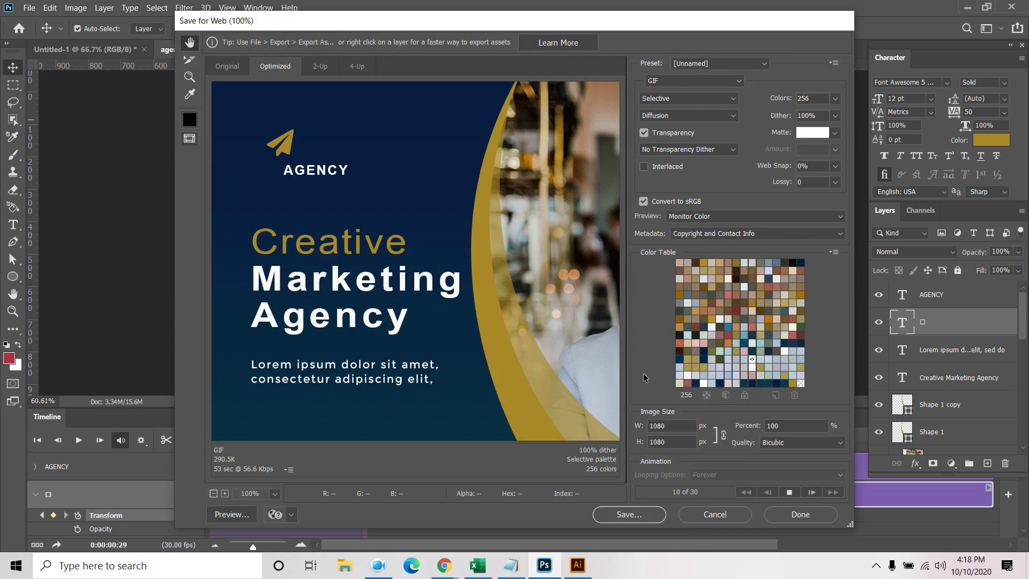
pyautogui.click(213, 493)
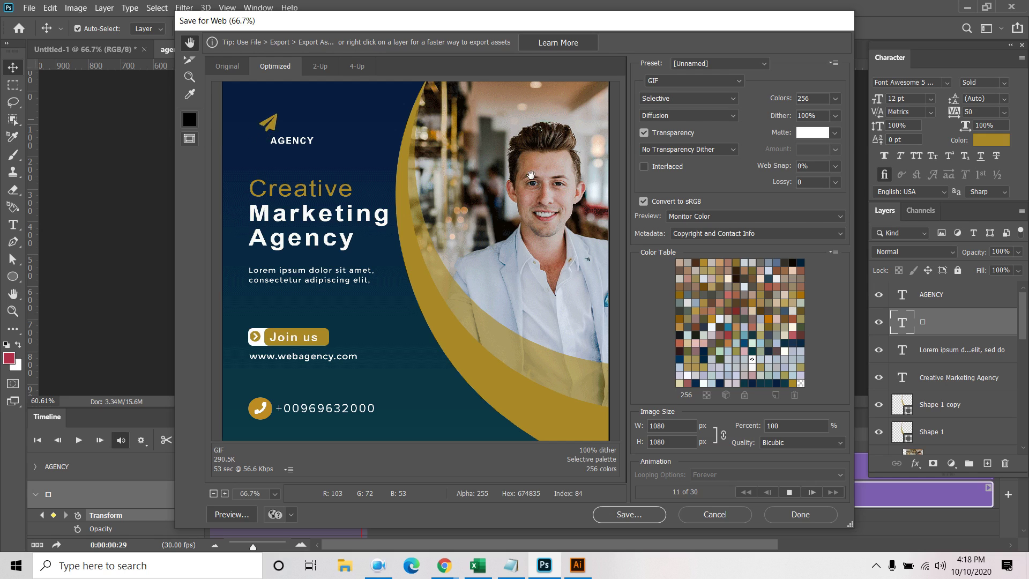
pyautogui.click(377, 567)
pyautogui.click(378, 567)
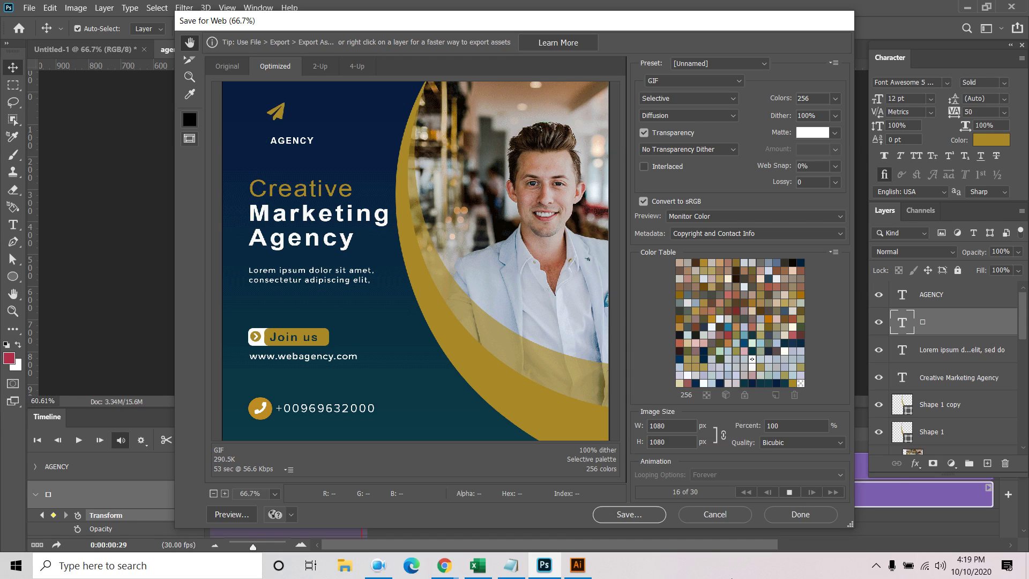
# Switch from Photoshop's Save for Web preview to Illustrator showing fb-banner.ai
pyautogui.click(377, 569)
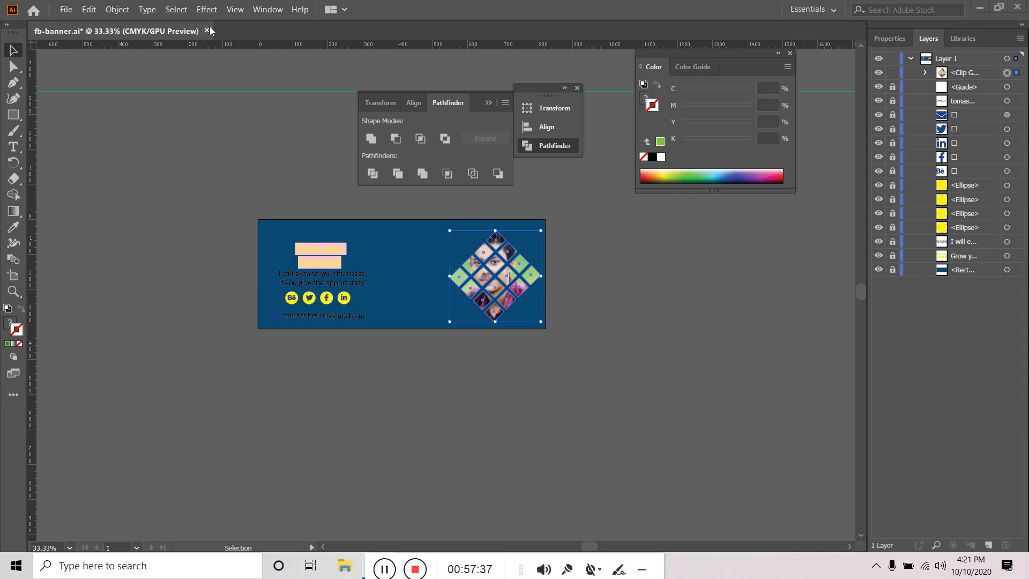
# Close fb-banner.ai without saving and create a new document from the 3.75 x 2.25 in preset
pyautogui.click(206, 30)
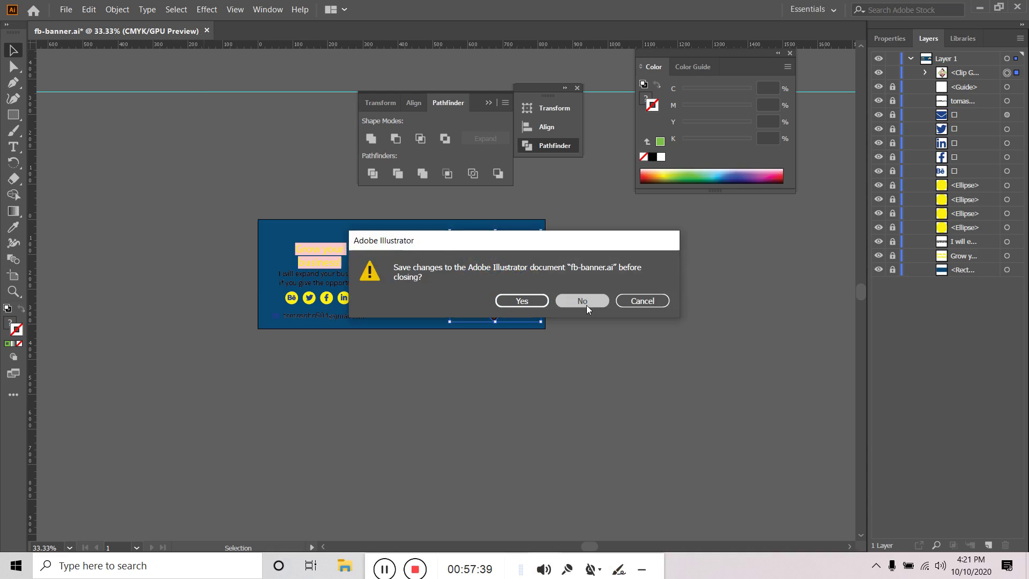
pyautogui.click(590, 303)
pyautogui.click(63, 9)
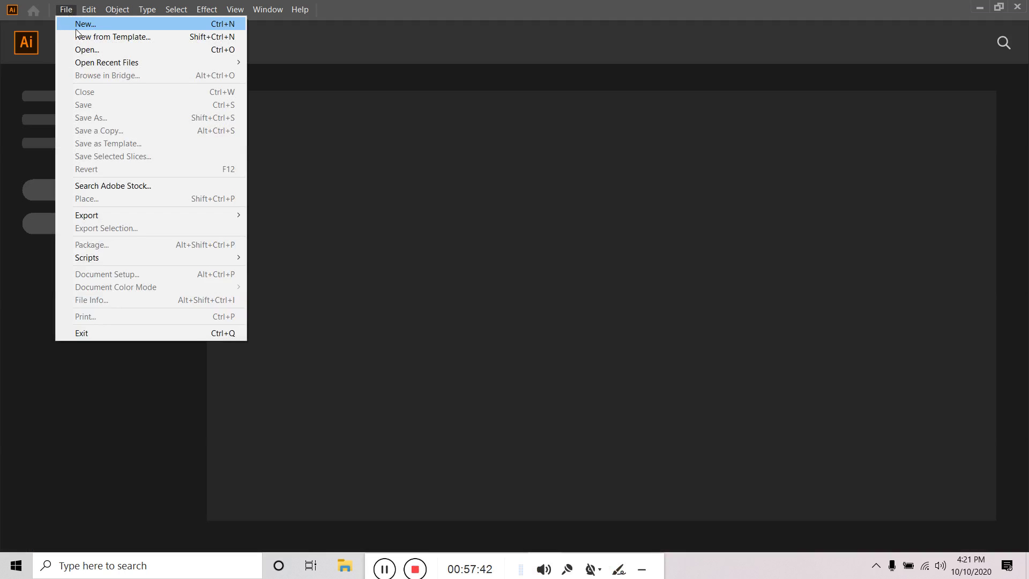
pyautogui.click(80, 23)
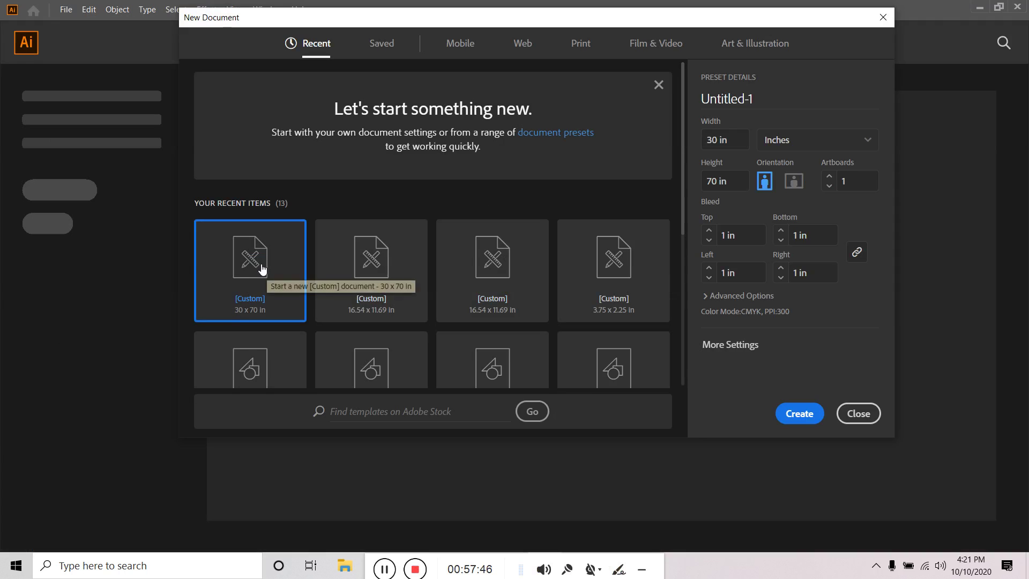
pyautogui.click(644, 262)
pyautogui.click(799, 413)
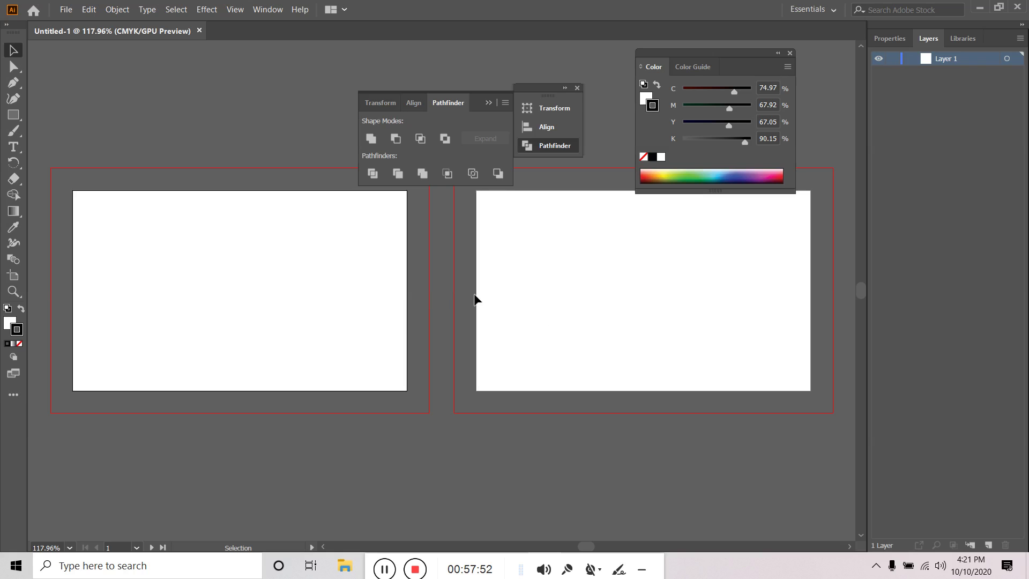
# Close the Transform/Align/Pathfinder panel group
pyautogui.click(505, 102)
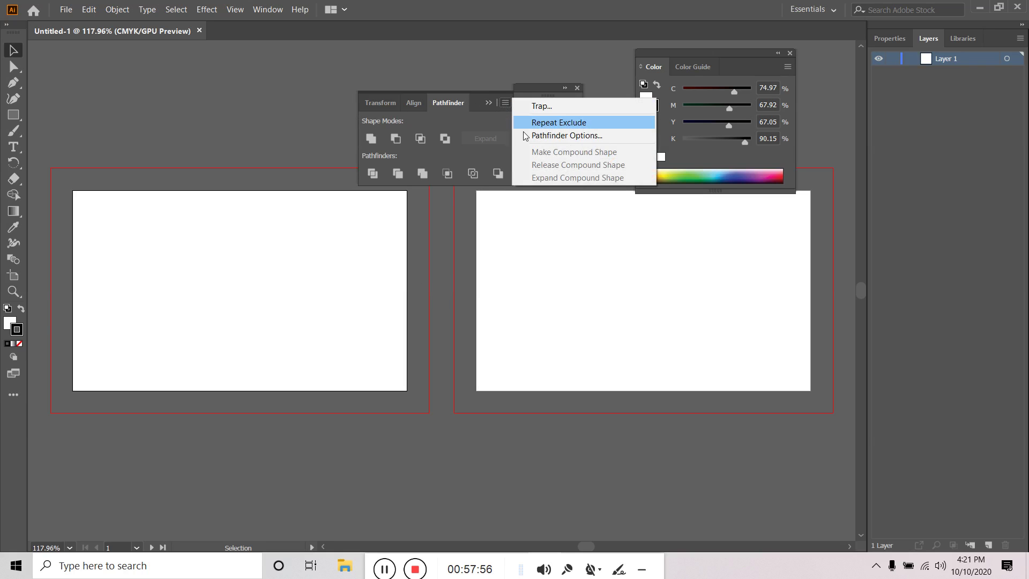
pyautogui.click(486, 93)
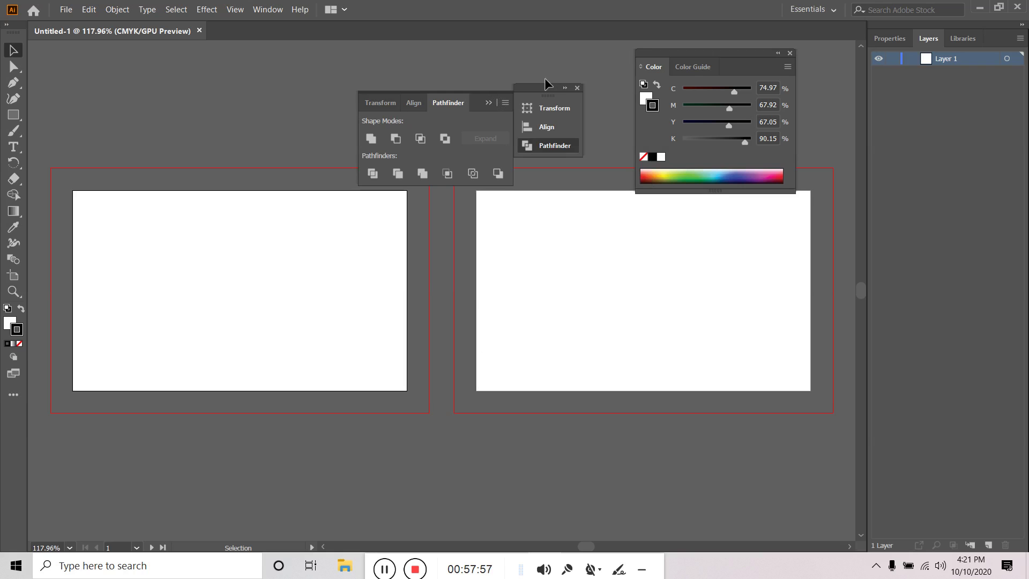
pyautogui.click(577, 88)
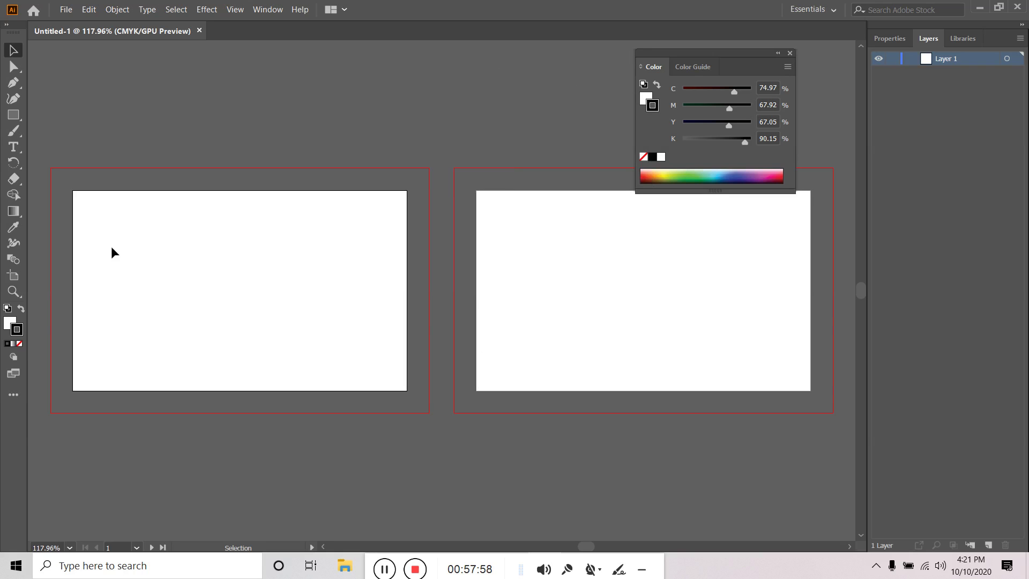
# Drag an area text box on each artboard so Lorem ipsum placeholder text fills it
pyautogui.click(174, 268)
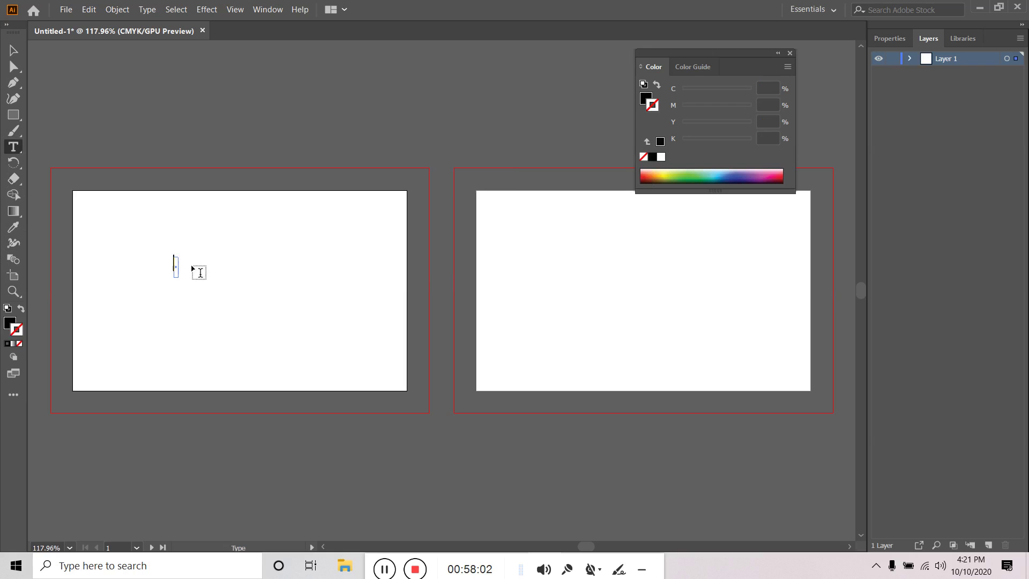
pyautogui.click(14, 49)
pyautogui.click(245, 261)
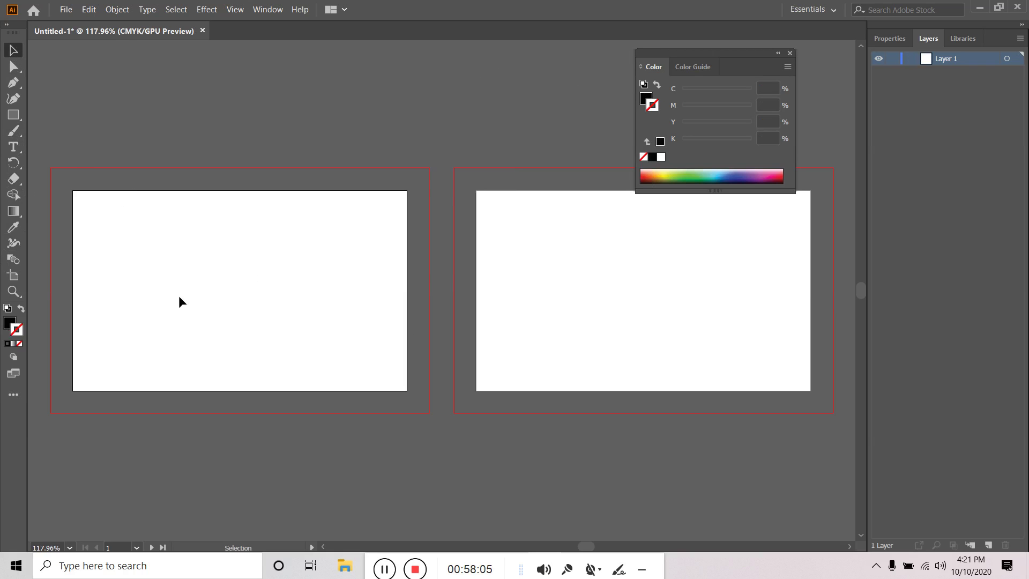
pyautogui.click(14, 146)
pyautogui.moveTo(149, 260); pyautogui.dragTo(322, 319)
pyautogui.moveTo(531, 255); pyautogui.dragTo(692, 329)
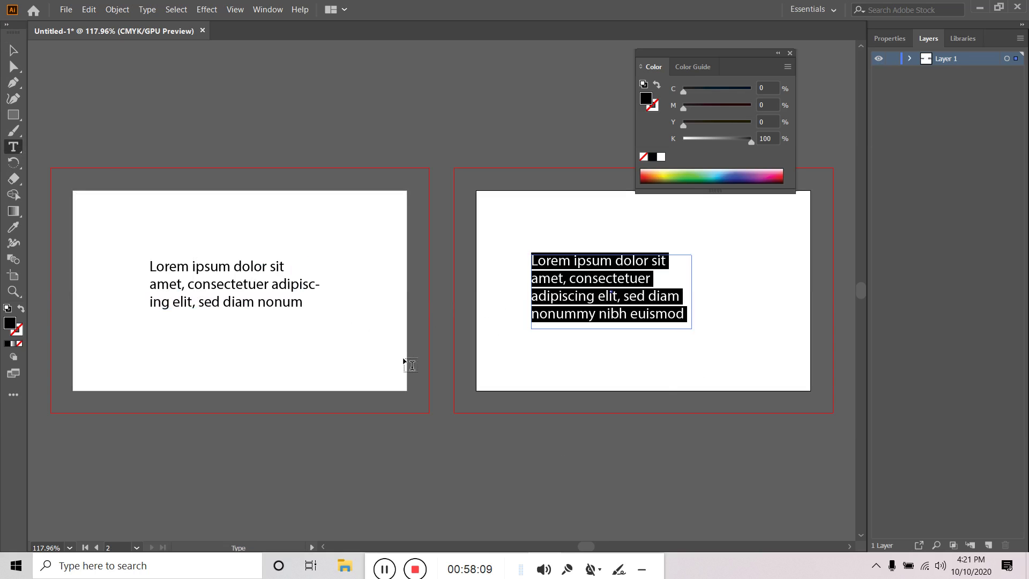
pyautogui.click(13, 50)
pyautogui.click(310, 150)
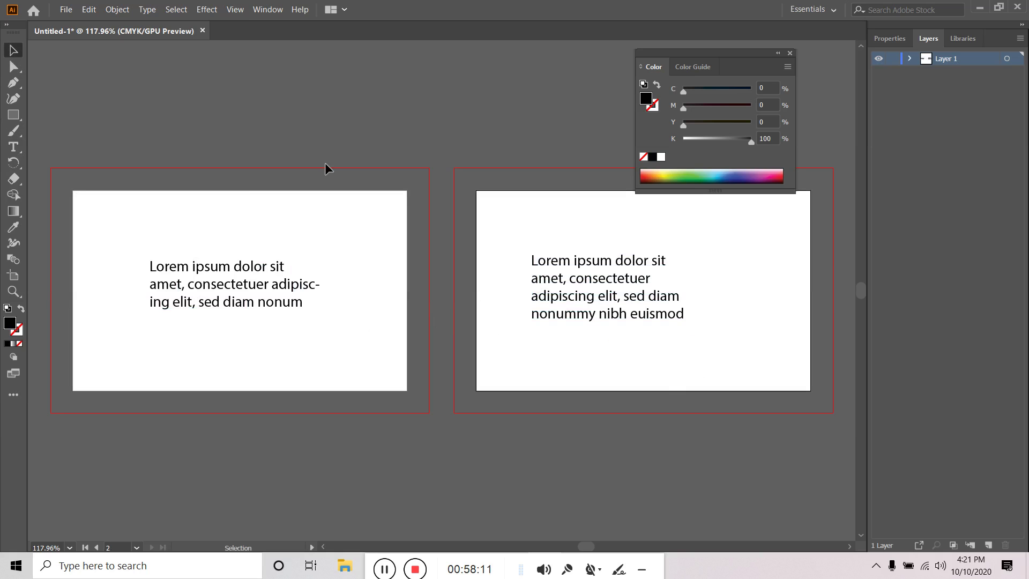
pyautogui.click(66, 9)
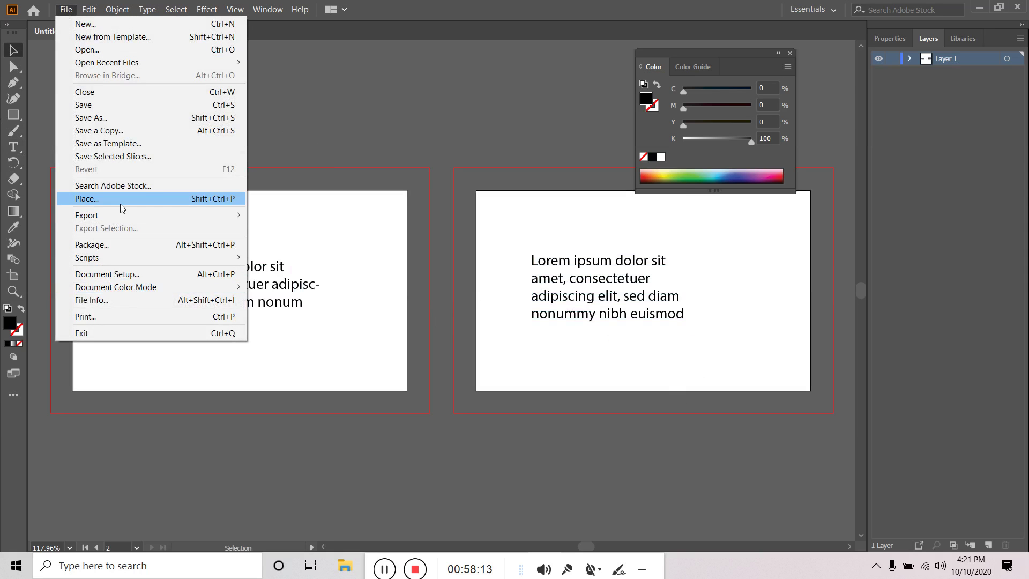
pyautogui.moveTo(230, 217)
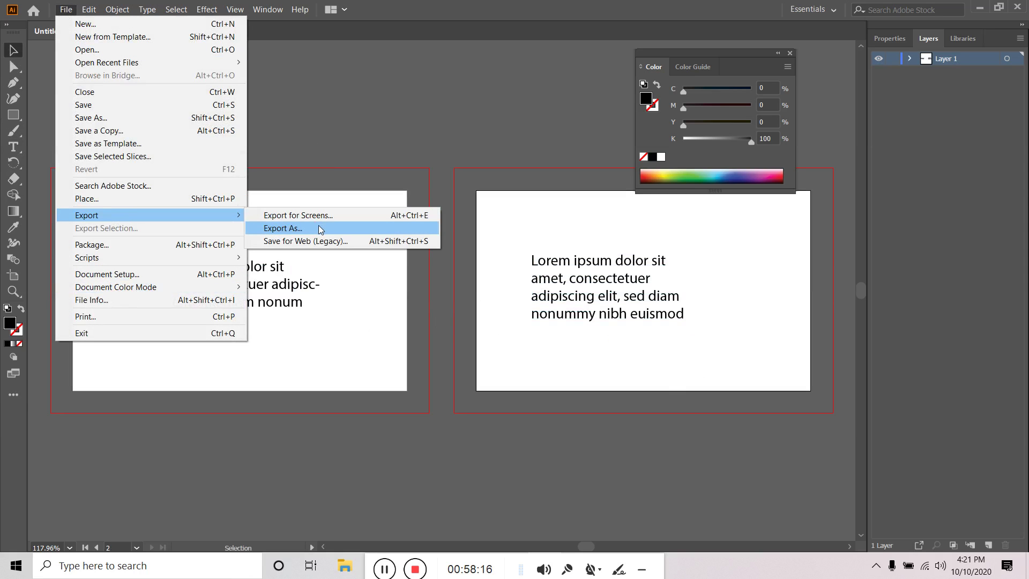
pyautogui.click(321, 229)
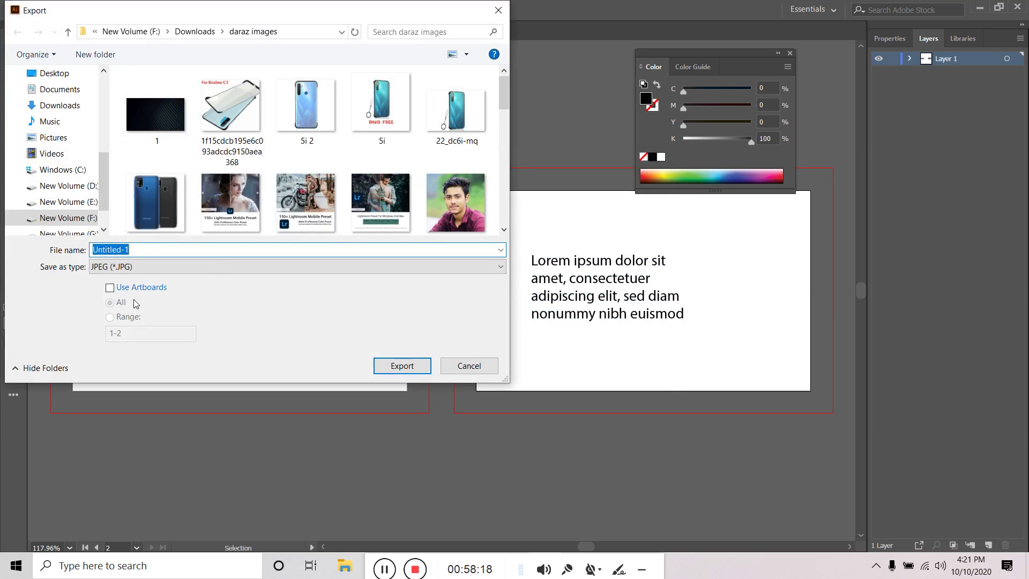
pyautogui.click(136, 288)
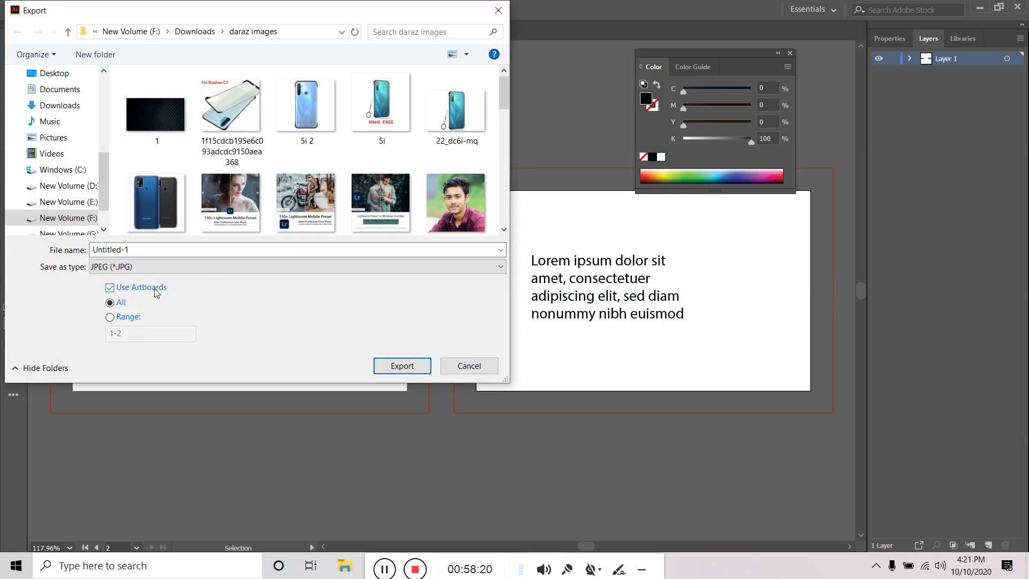
pyautogui.click(133, 267)
pyautogui.click(130, 366)
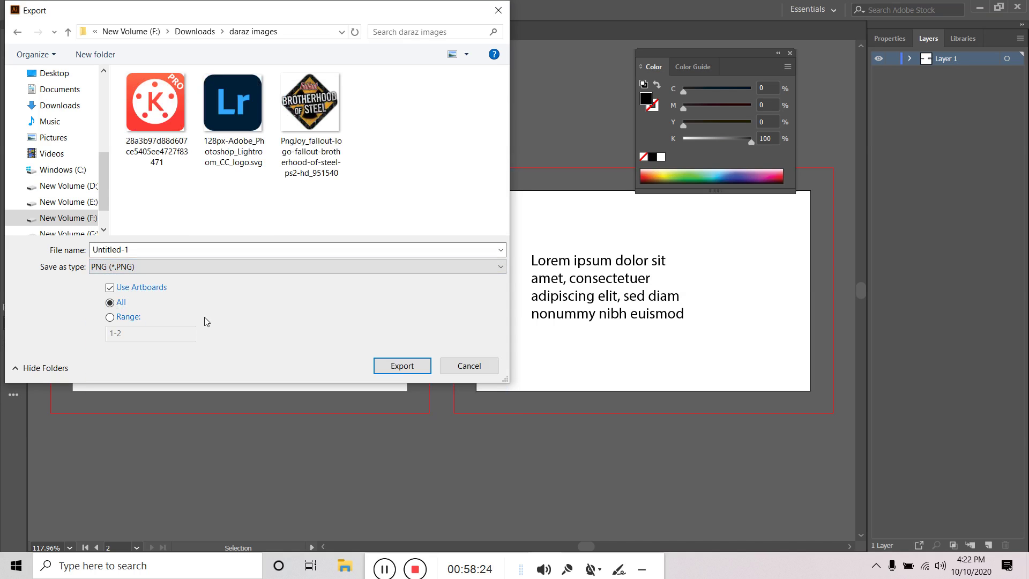
pyautogui.click(43, 73)
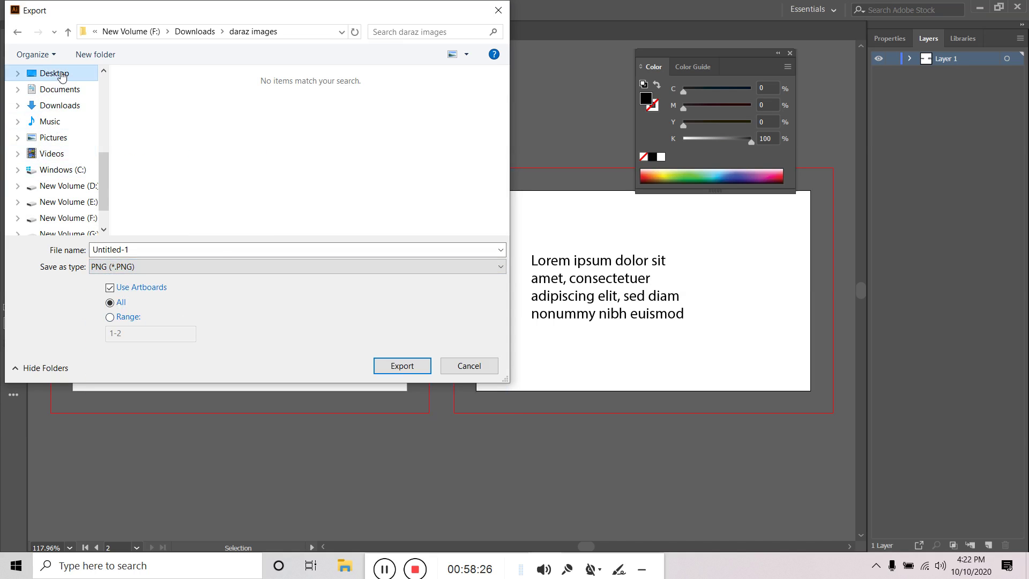
pyautogui.click(122, 318)
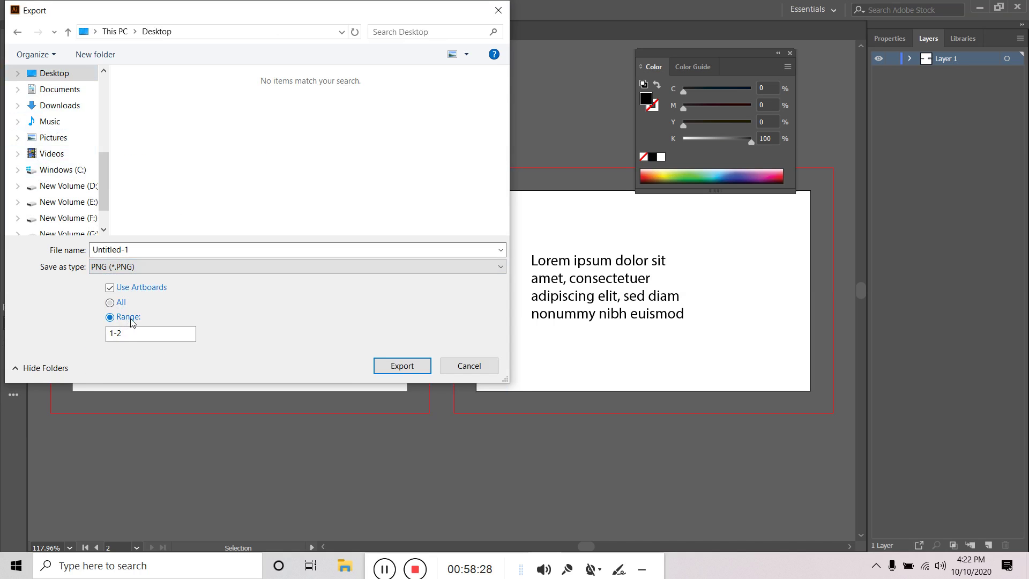
pyautogui.click(117, 301)
pyautogui.click(405, 365)
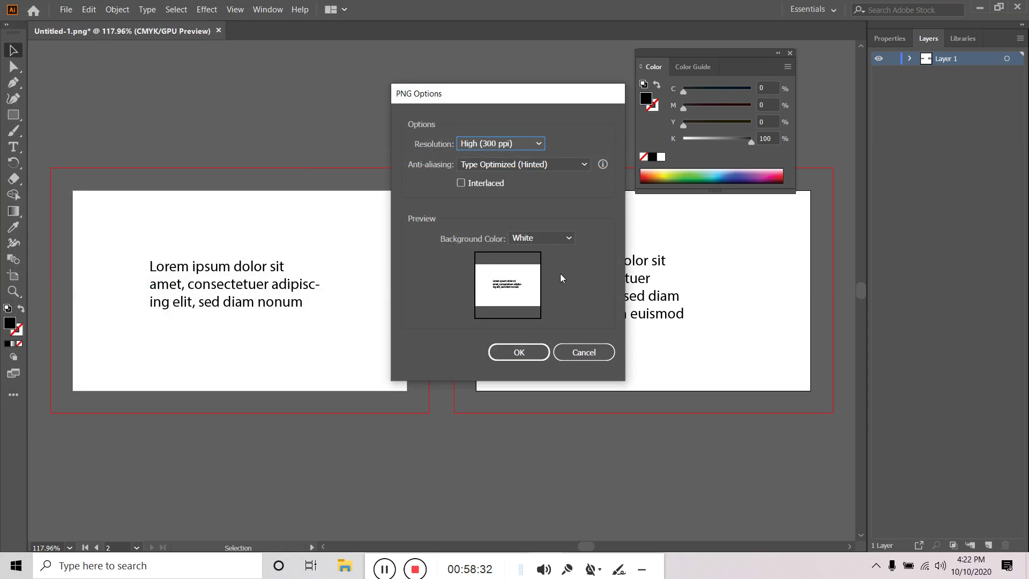
pyautogui.click(530, 239)
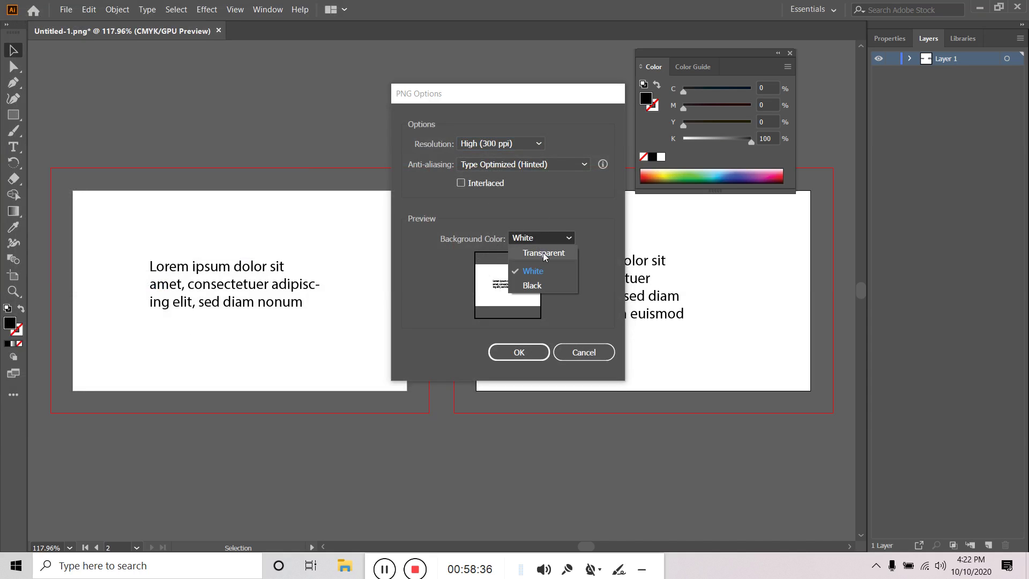
pyautogui.click(543, 254)
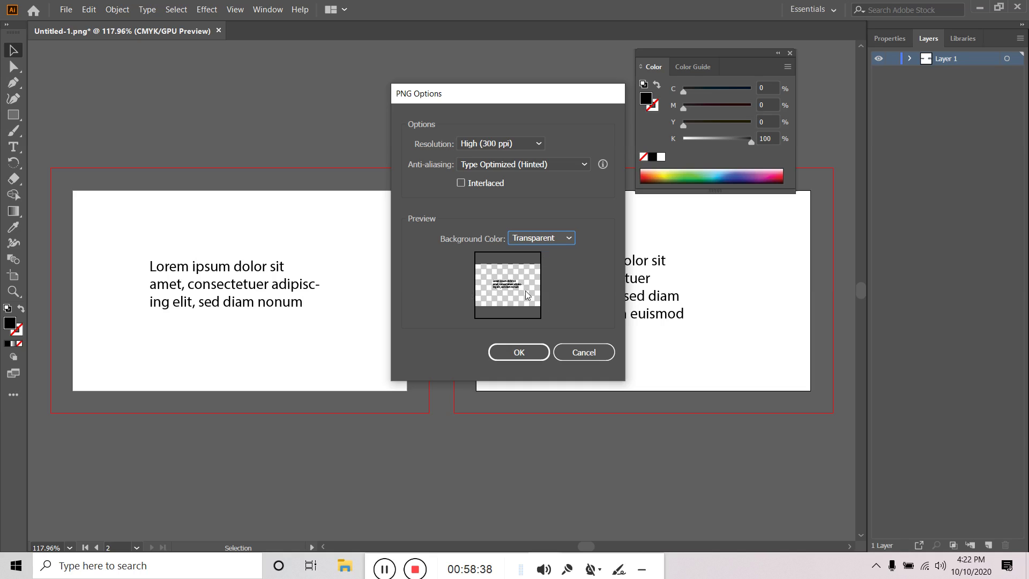
pyautogui.click(584, 353)
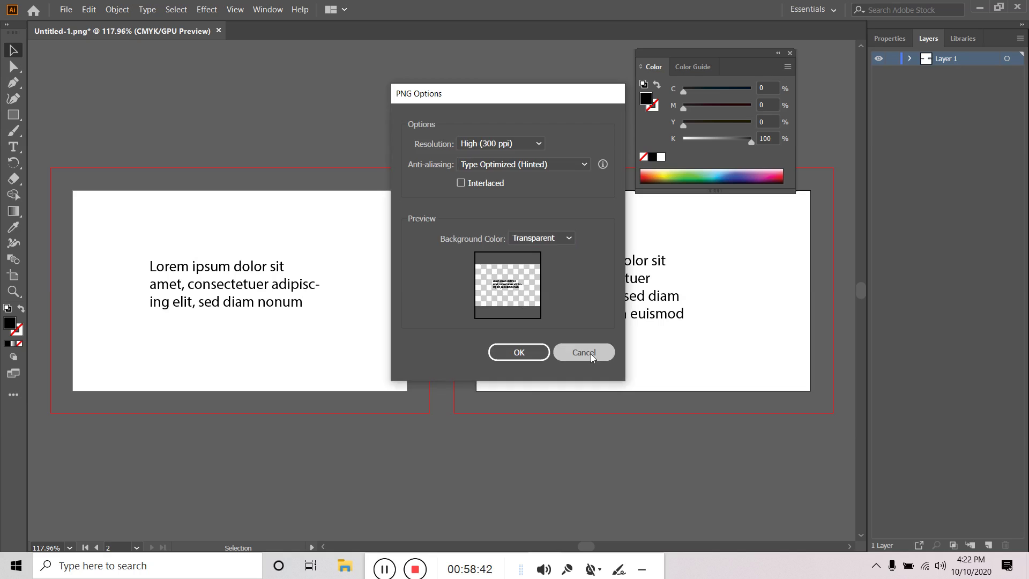
pyautogui.click(14, 116)
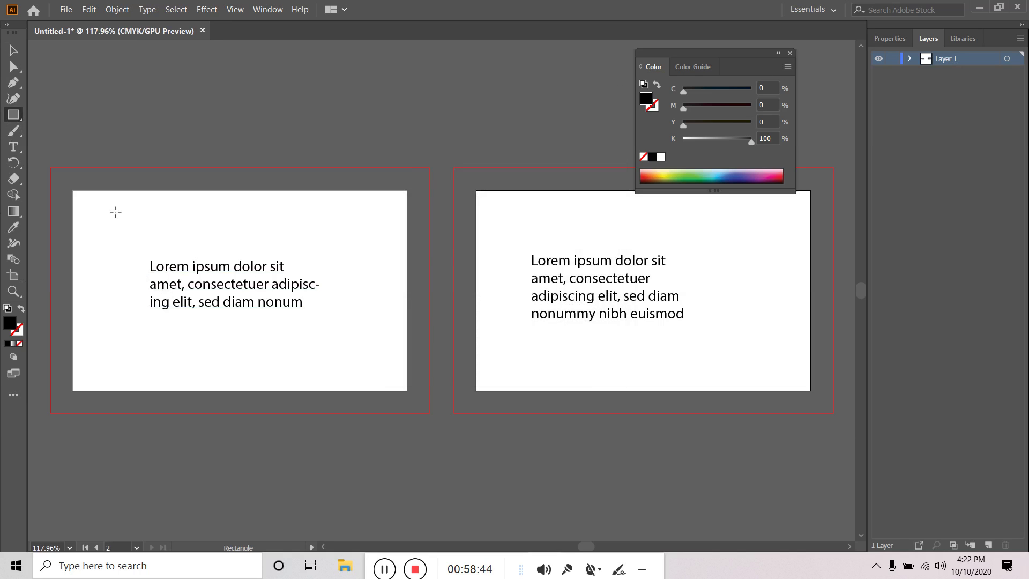
# Draw a rectangle over the whole left artboard with pink fill BC2E56
pyautogui.moveTo(73, 191); pyautogui.dragTo(407, 390)
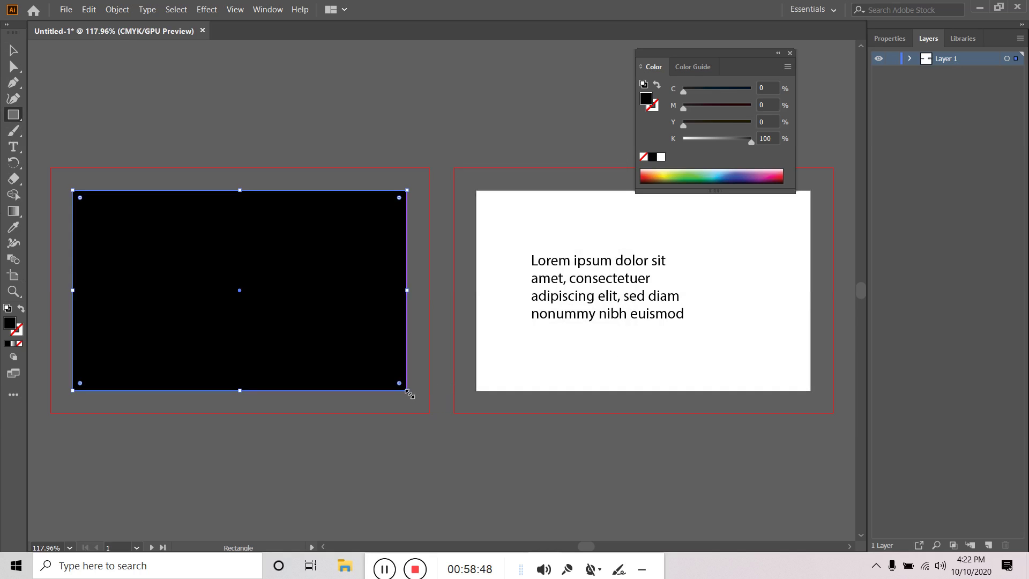
pyautogui.doubleClick(10, 324)
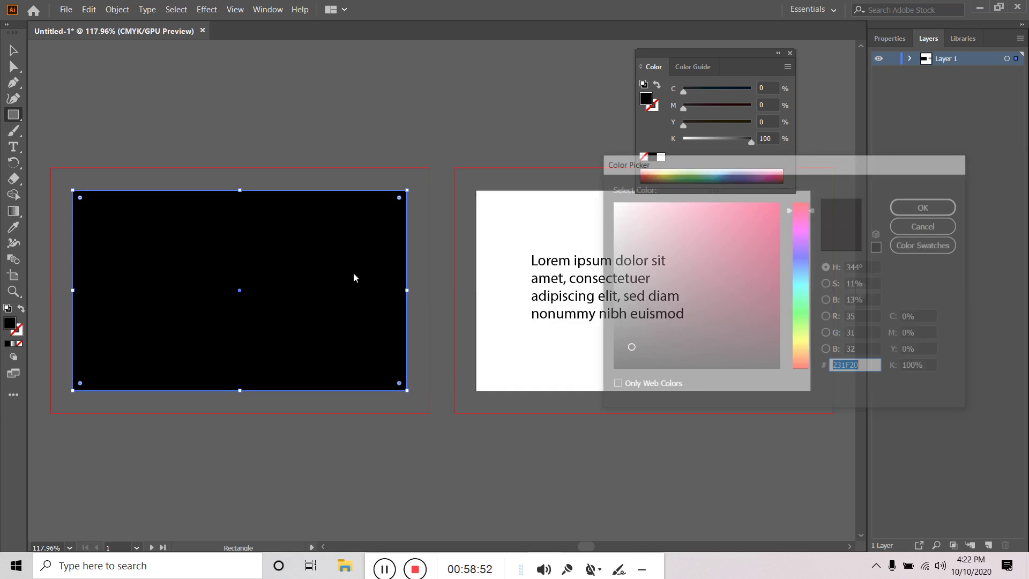
pyautogui.click(738, 245)
pyautogui.click(927, 205)
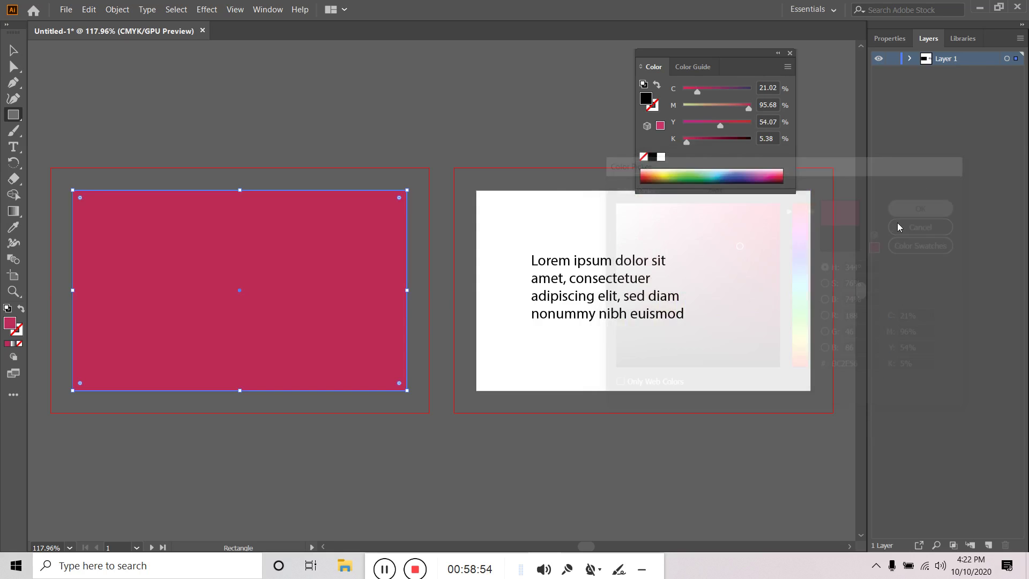
# Move the pink rectangle below the Lorem ipsum text in the Layers panel
pyautogui.click(910, 59)
pyautogui.moveTo(964, 74); pyautogui.dragTo(965, 111)
pyautogui.click(13, 50)
pyautogui.click(142, 93)
pyautogui.click(67, 10)
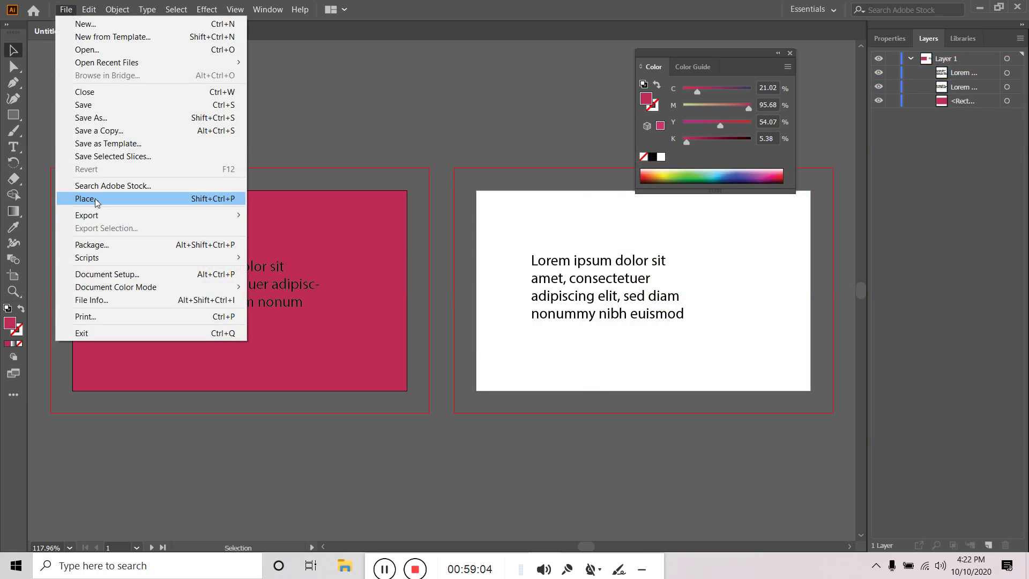
# Export the document as PNG with each artboard saved as its own image
pyautogui.moveTo(128, 217)
pyautogui.click(303, 229)
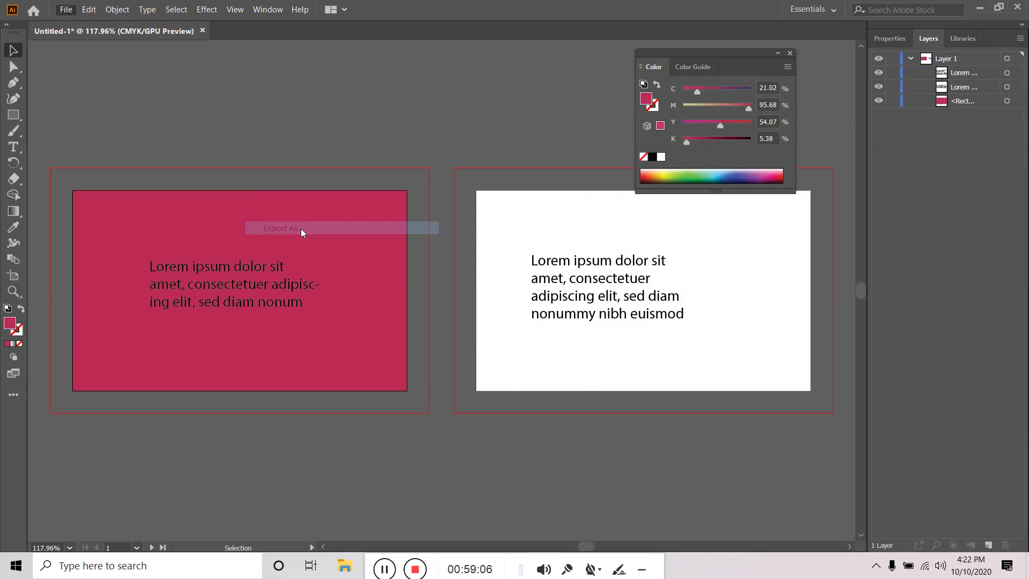
pyautogui.click(141, 288)
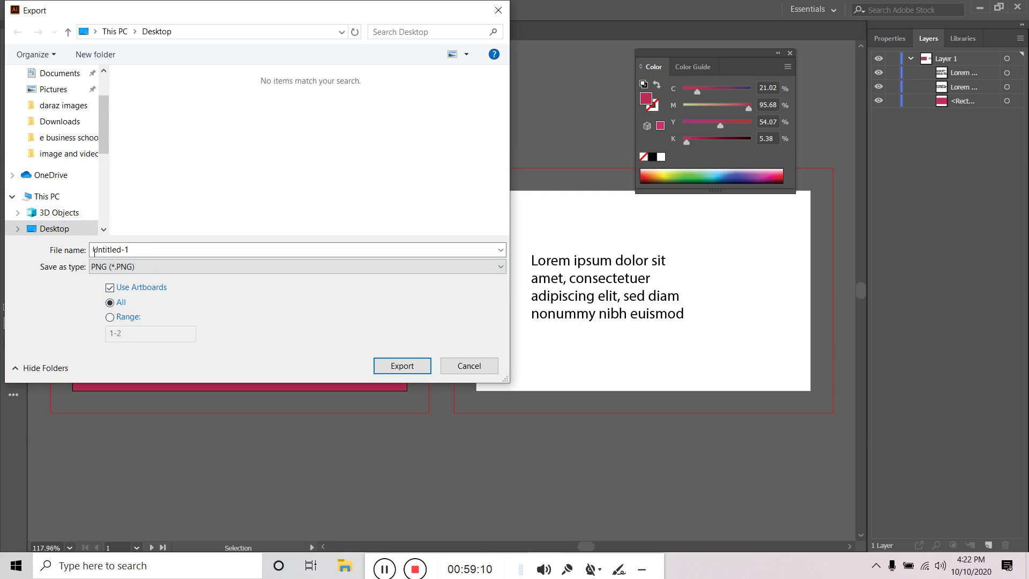
pyautogui.click(394, 366)
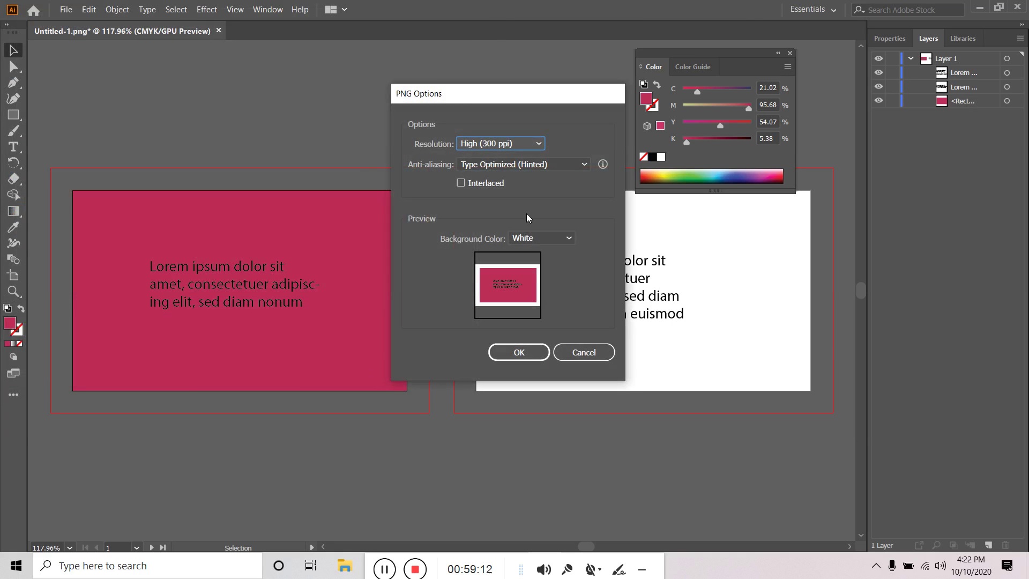
# Set PNG Options to a Transparent background and Screen (72 ppi) resolution, then minimize Illustrator
pyautogui.click(545, 237)
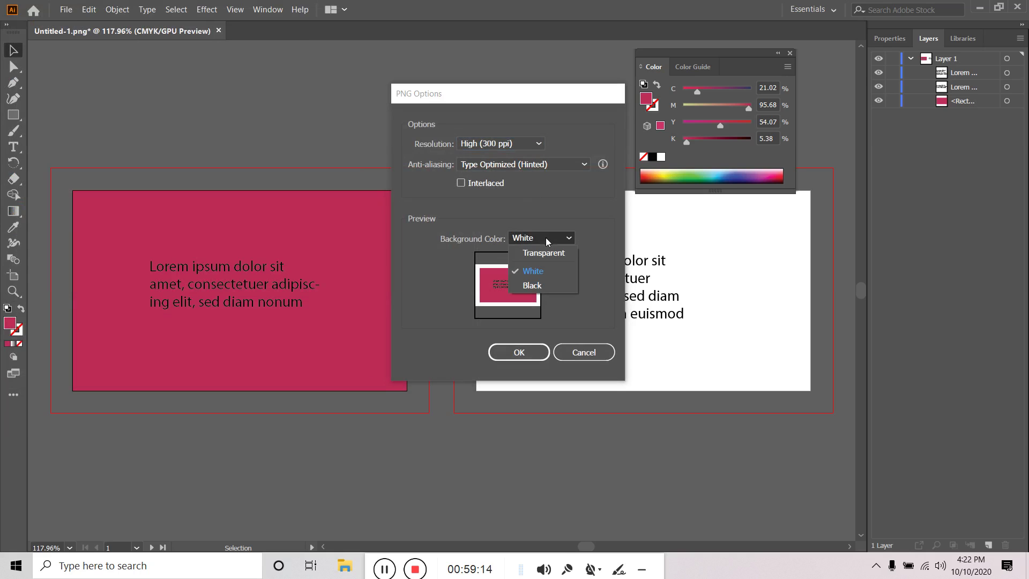
pyautogui.click(547, 253)
pyautogui.click(545, 242)
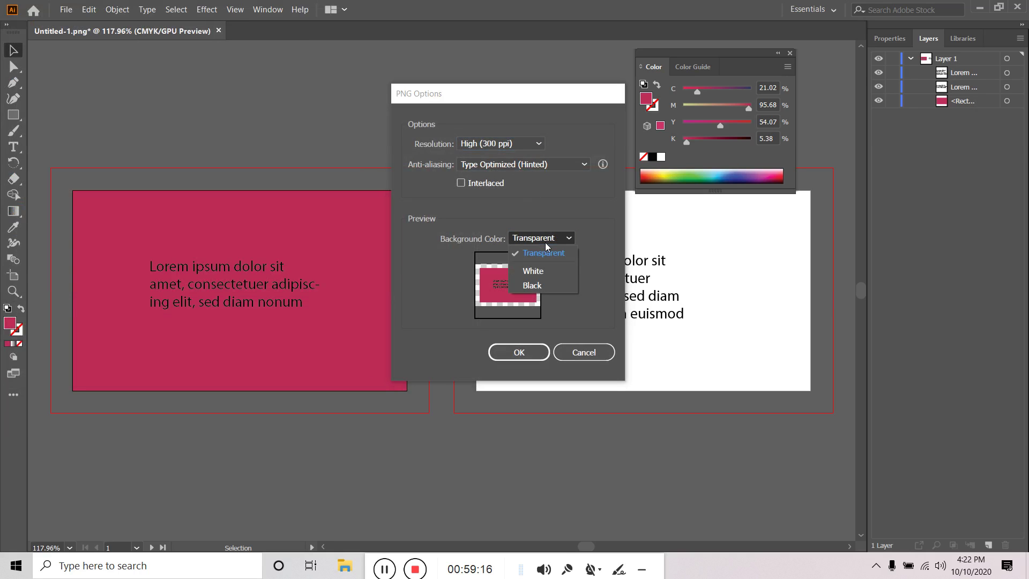
pyautogui.click(557, 254)
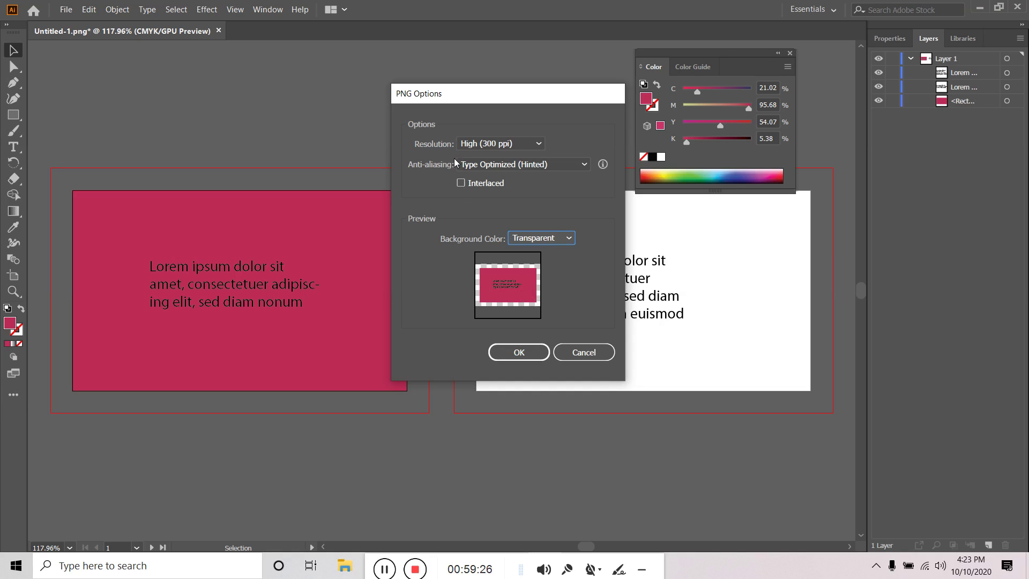
pyautogui.click(509, 144)
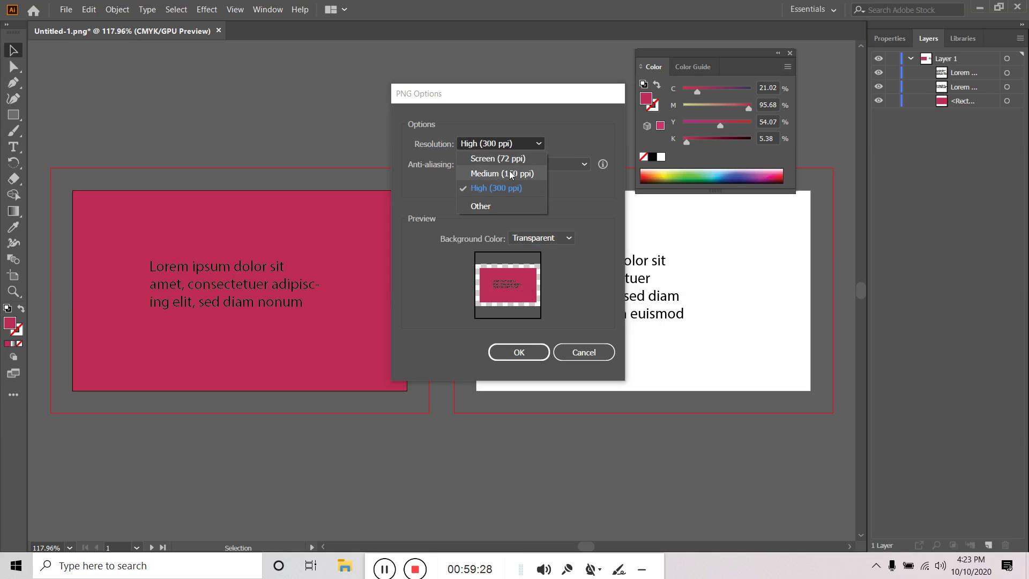
pyautogui.click(509, 173)
pyautogui.click(513, 144)
pyautogui.click(519, 161)
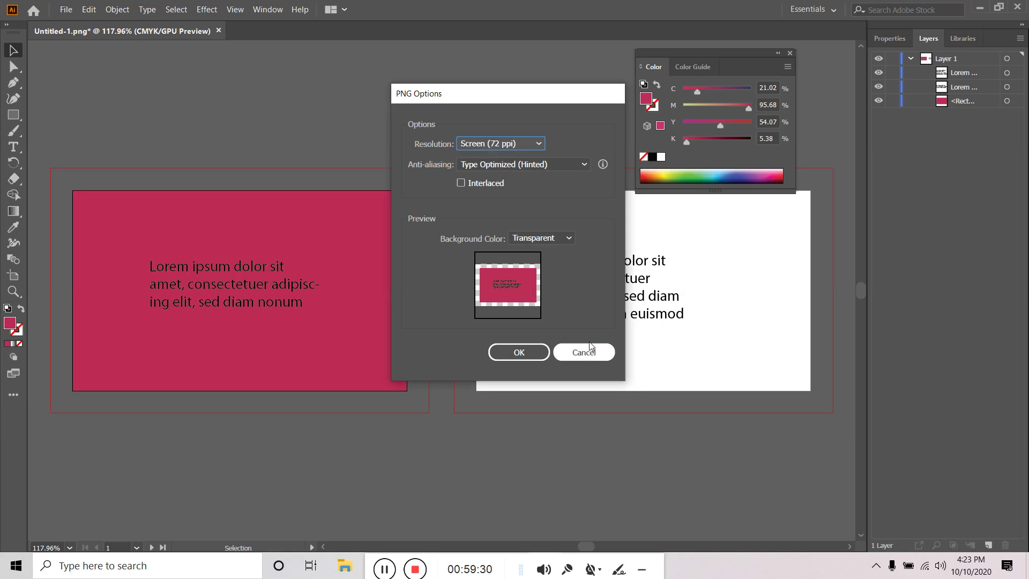
pyautogui.click(525, 358)
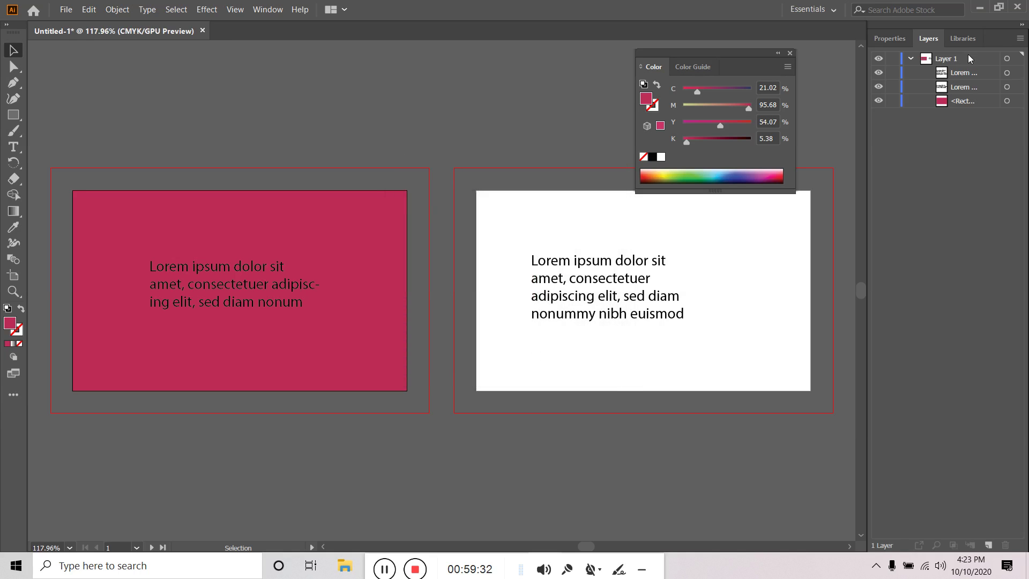
pyautogui.click(980, 7)
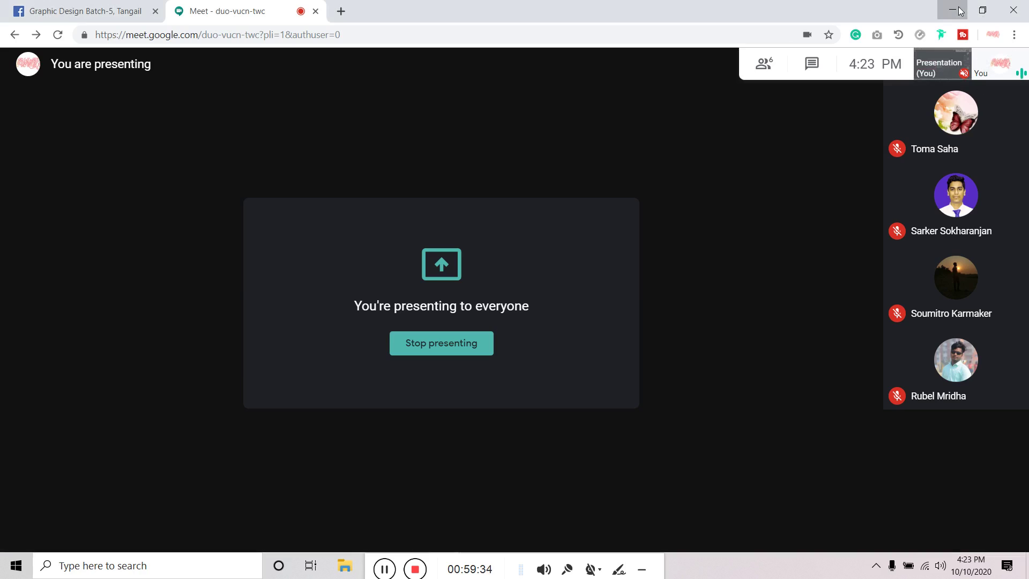
# Place the Untitled-1-01 and Untitled-1-02 desktop icons side by side near the top centre
pyautogui.click(958, 10)
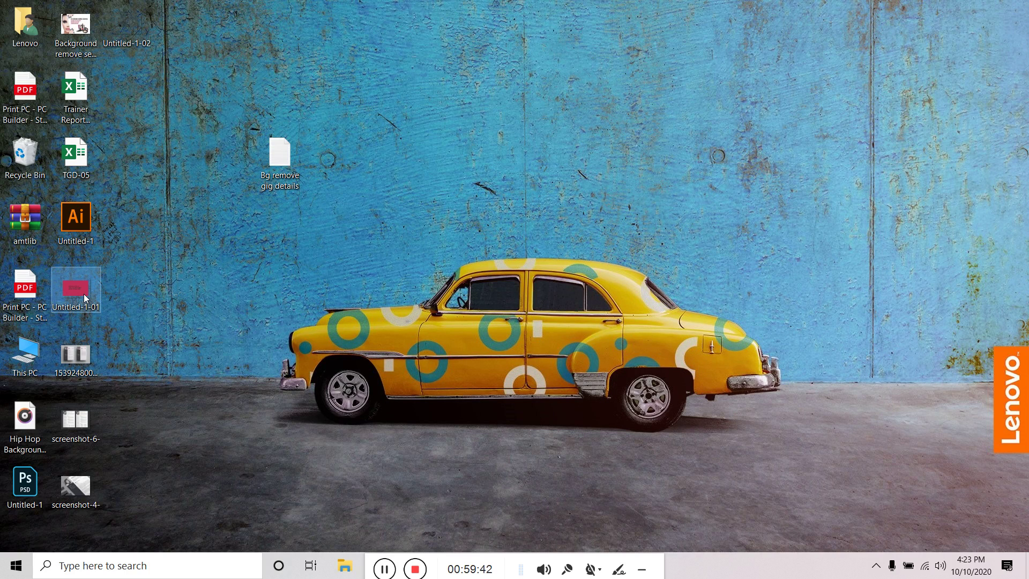
pyautogui.moveTo(131, 31); pyautogui.dragTo(207, 318)
pyautogui.moveTo(624, 252); pyautogui.dragTo(646, 144)
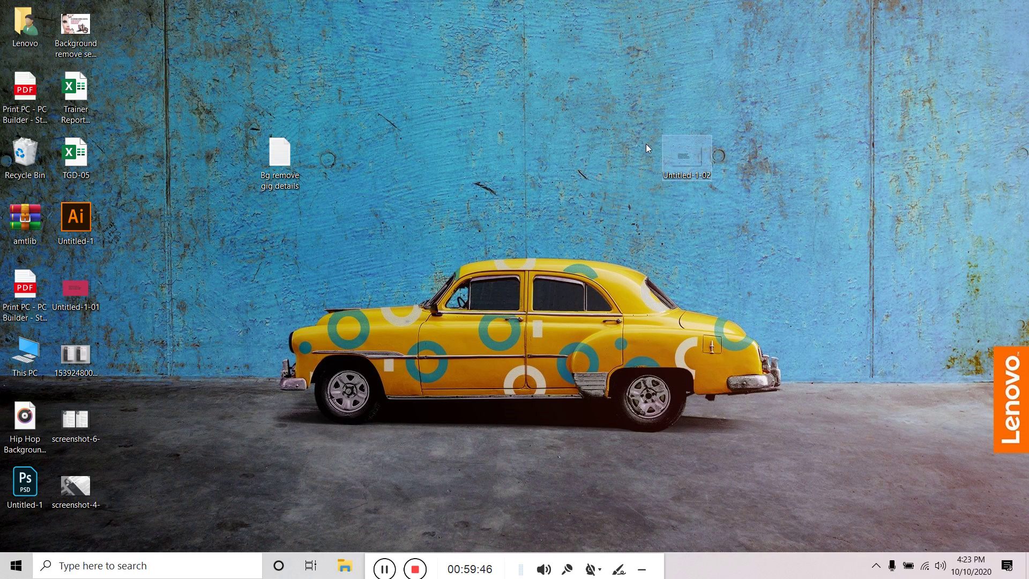
pyautogui.moveTo(75, 289); pyautogui.dragTo(588, 164)
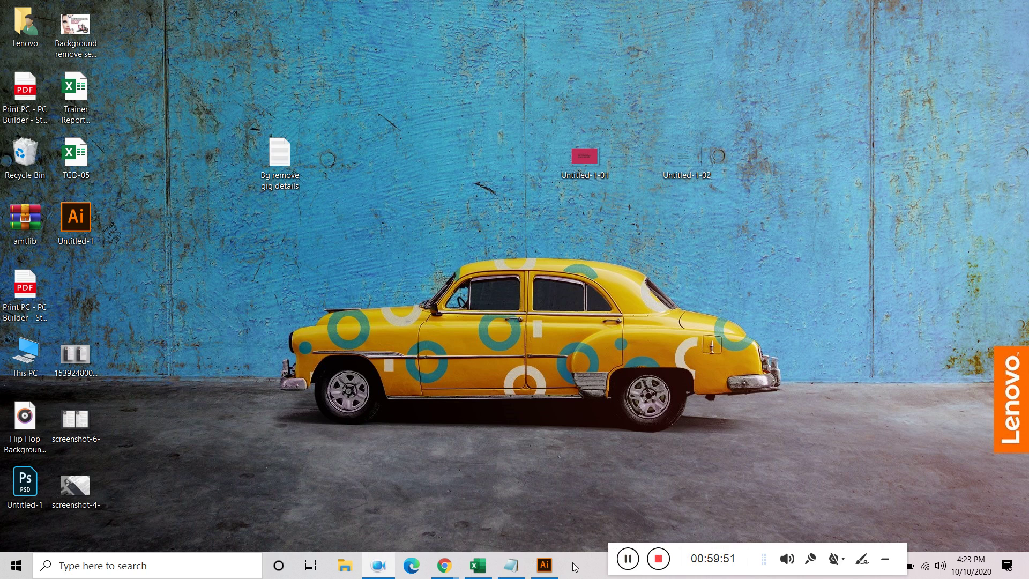
# Return to Illustrator to review the white artboard's contents, then bring up the resume mockup in Photos
pyautogui.click(545, 565)
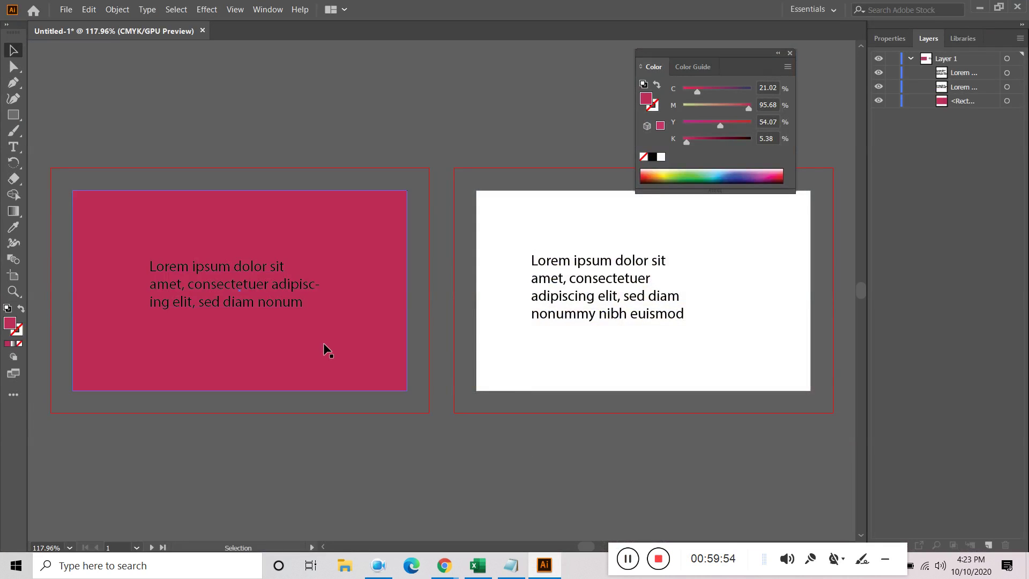
pyautogui.click(730, 346)
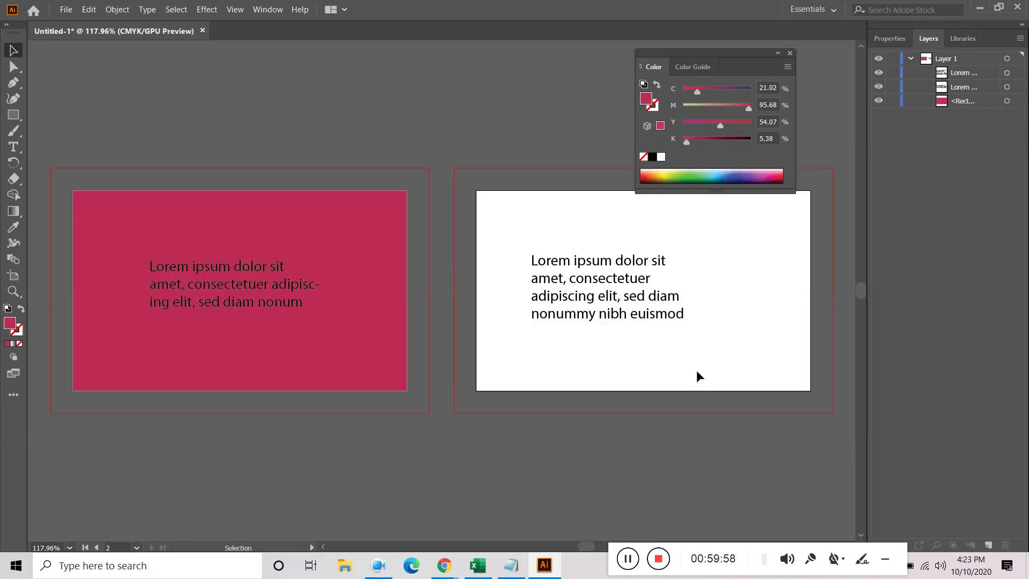
pyautogui.click(979, 8)
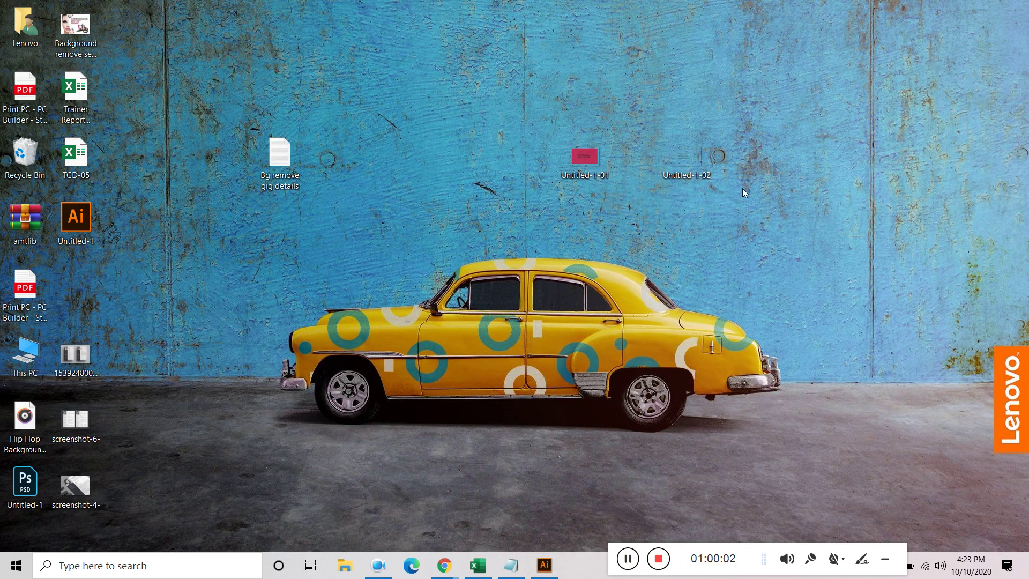
pyautogui.click(544, 566)
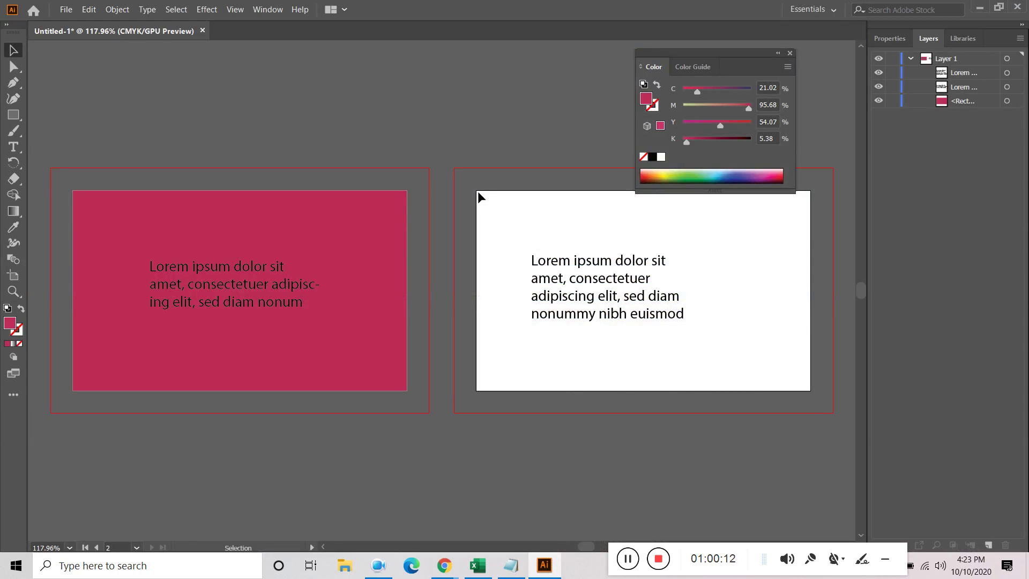
pyautogui.moveTo(513, 249); pyautogui.dragTo(810, 390)
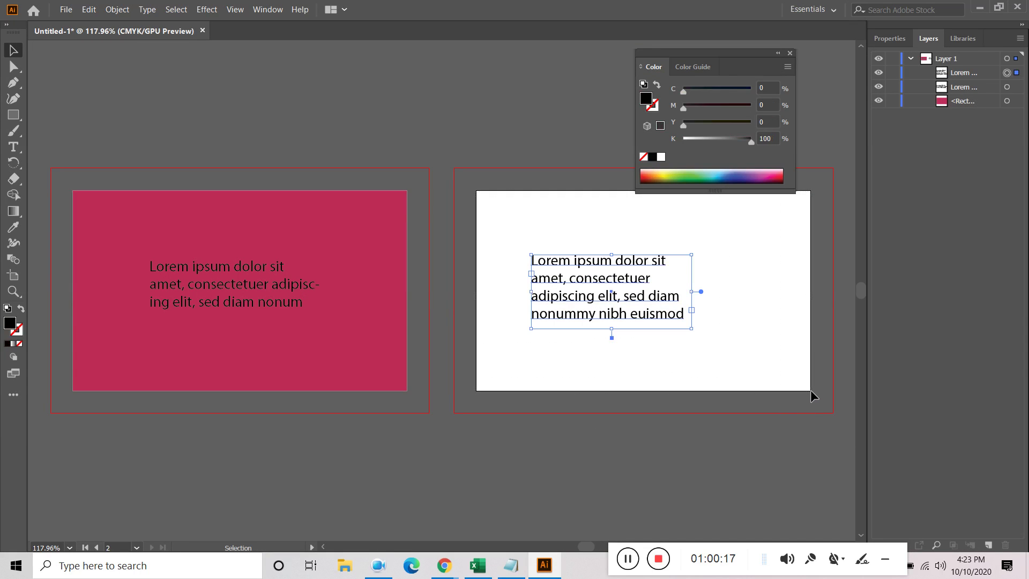
pyautogui.click(716, 459)
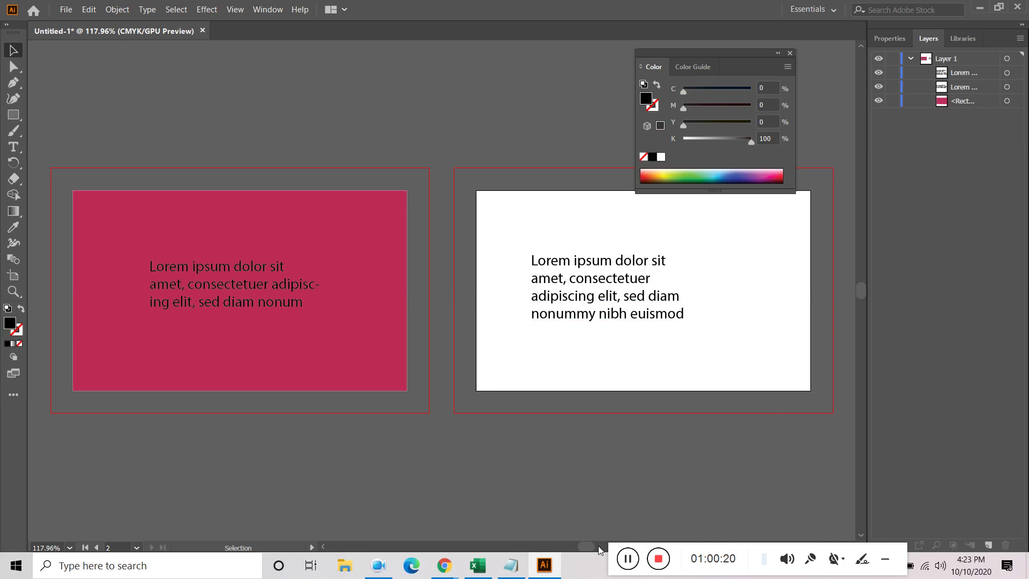
pyautogui.click(627, 559)
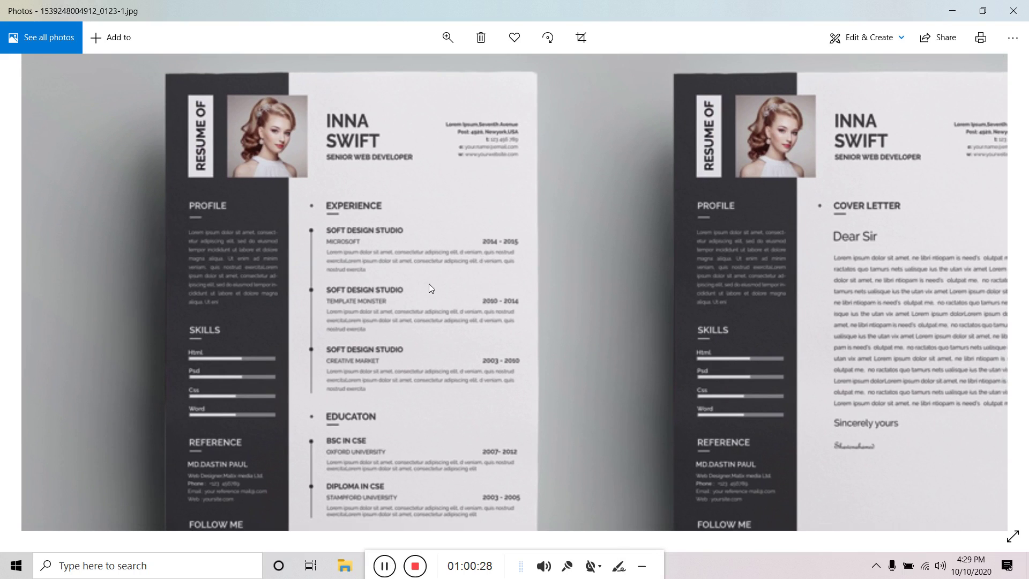
# Pan around the resume mockup to study its dark sidebar, photo, PROFILE and SKILLS bars
pyautogui.moveTo(374, 560); pyautogui.dragTo(624, 562)
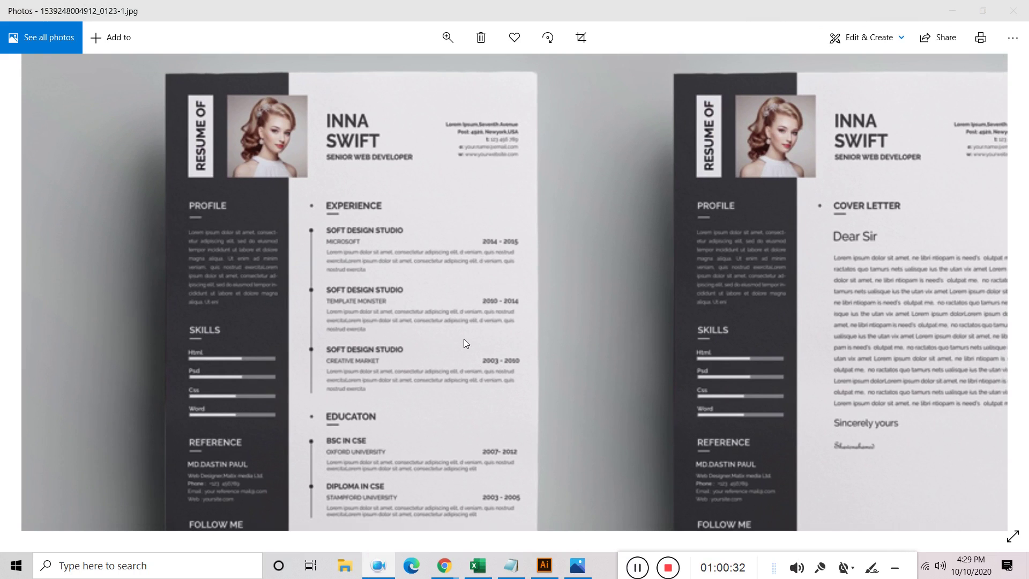
pyautogui.moveTo(461, 367); pyautogui.dragTo(474, 192)
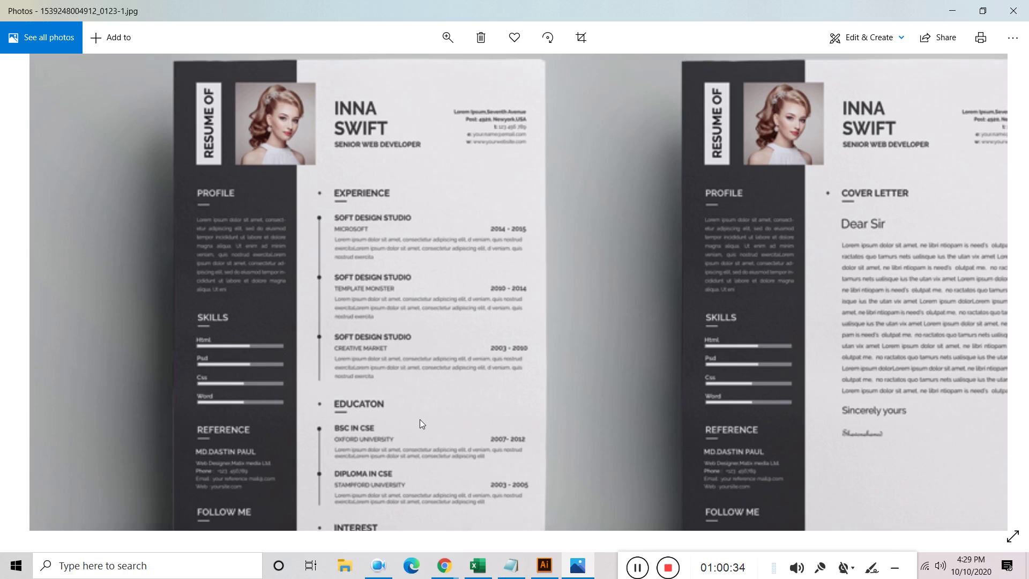
pyautogui.moveTo(420, 419); pyautogui.dragTo(420, 358)
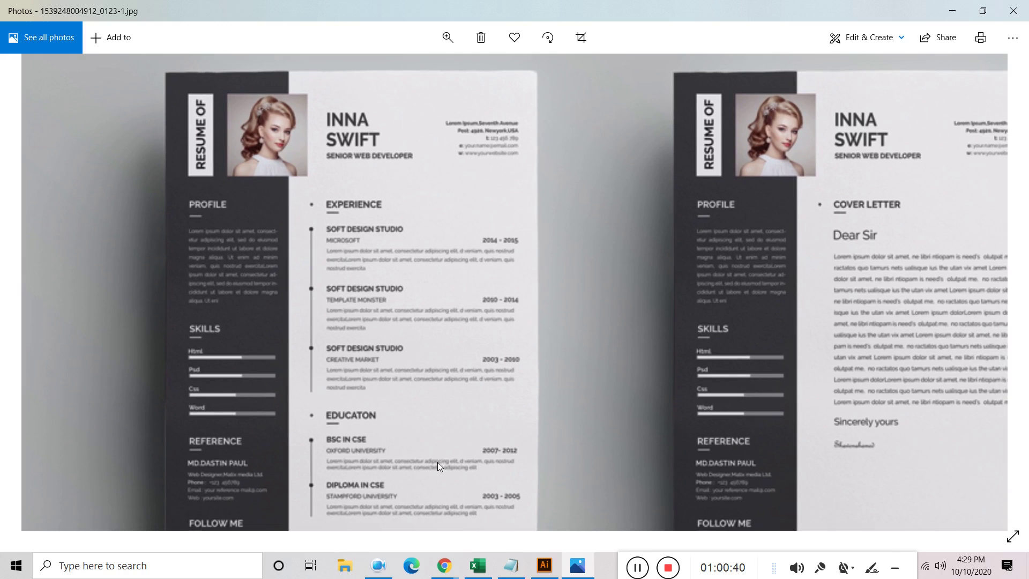
pyautogui.click(546, 567)
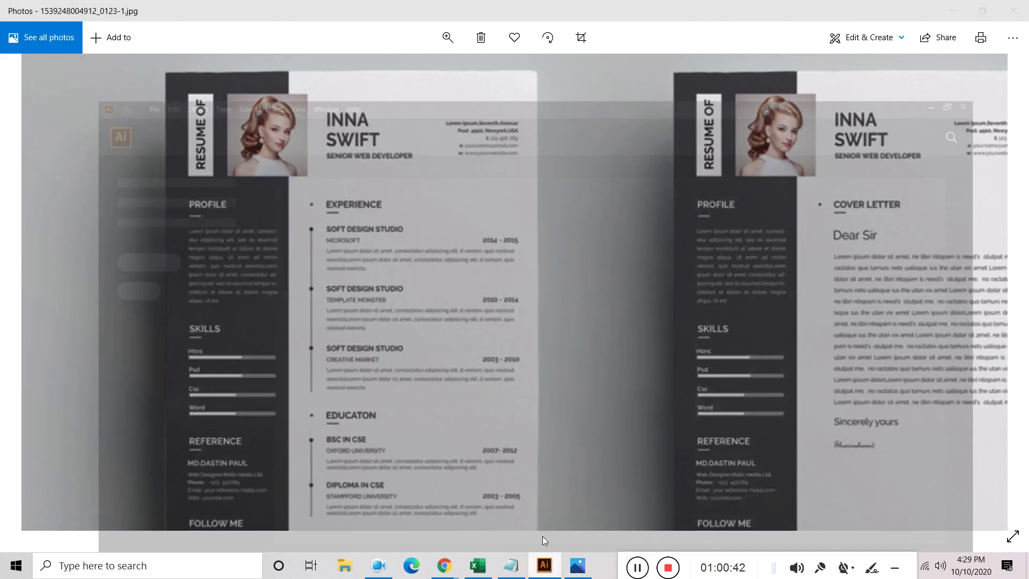
# Create a new A4 print document (595.276 x 841.89 pt) named 'Resume design'
pyautogui.click(64, 11)
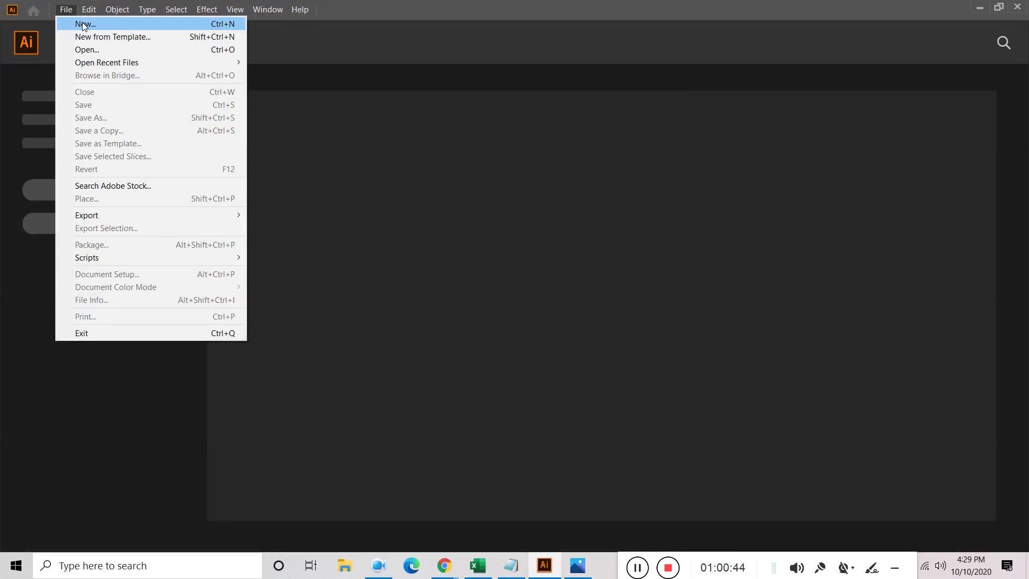
pyautogui.click(83, 25)
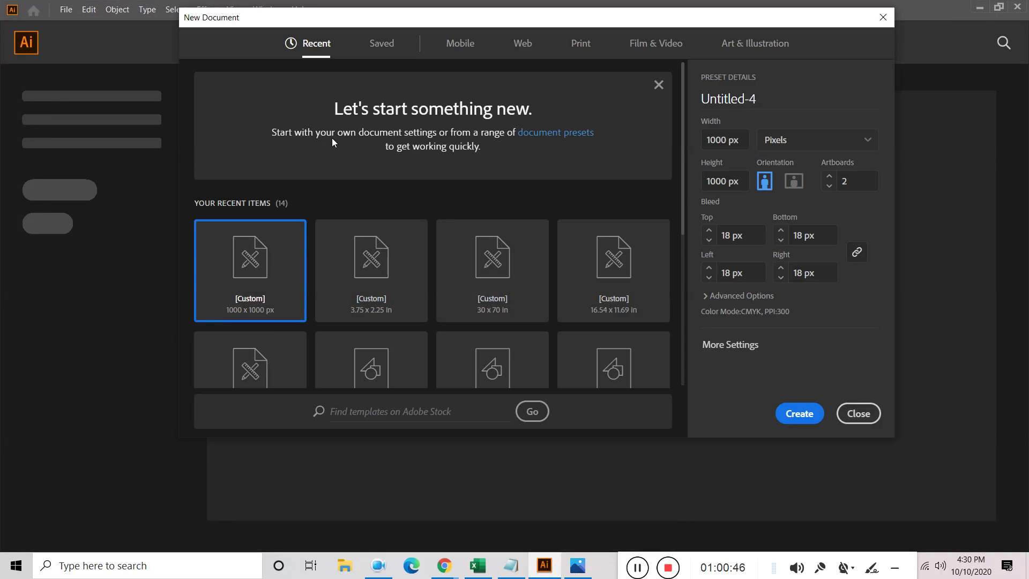
pyautogui.click(581, 45)
pyautogui.click(395, 150)
pyautogui.click(773, 105)
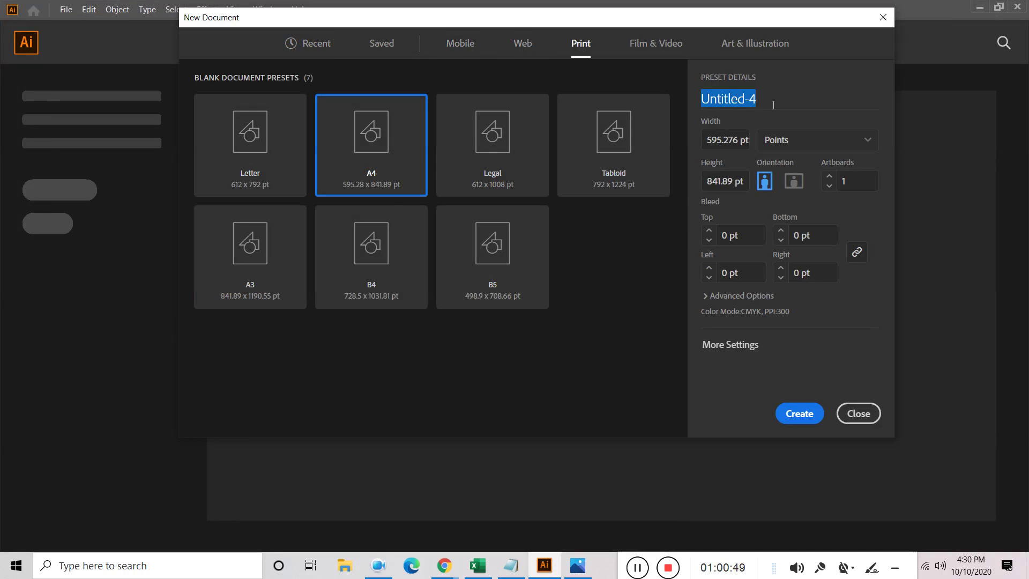
pyautogui.write('Resume design')
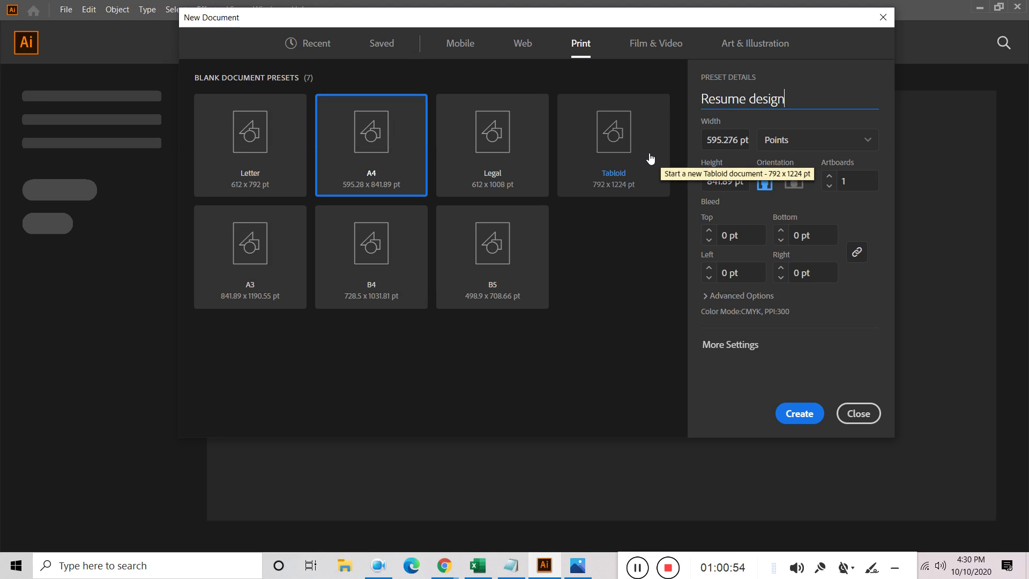
pyautogui.press('Return')
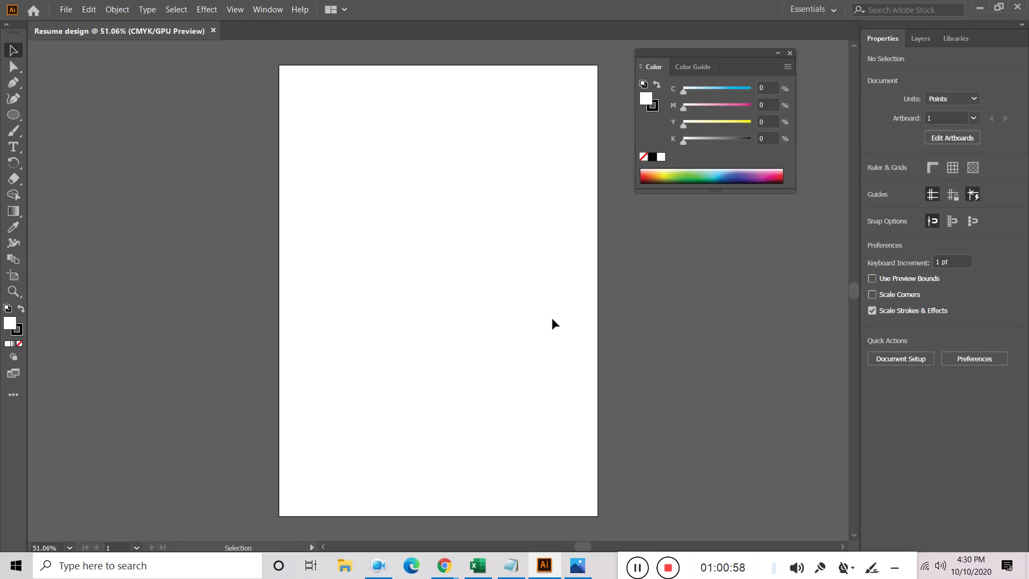
# Place the resume reference mockup image onto the A4 artboard
pyautogui.click(791, 53)
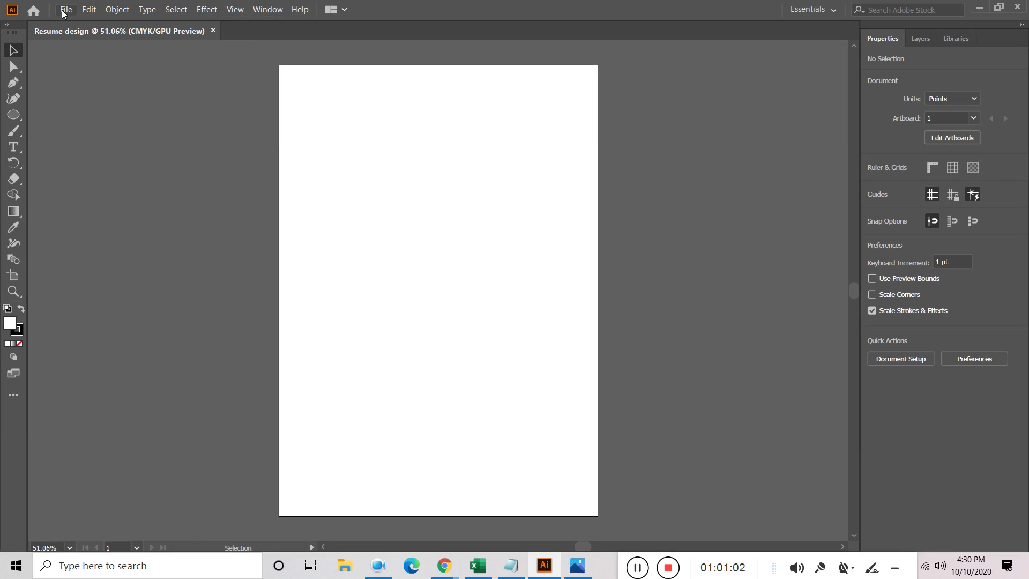
pyautogui.click(63, 12)
pyautogui.click(157, 198)
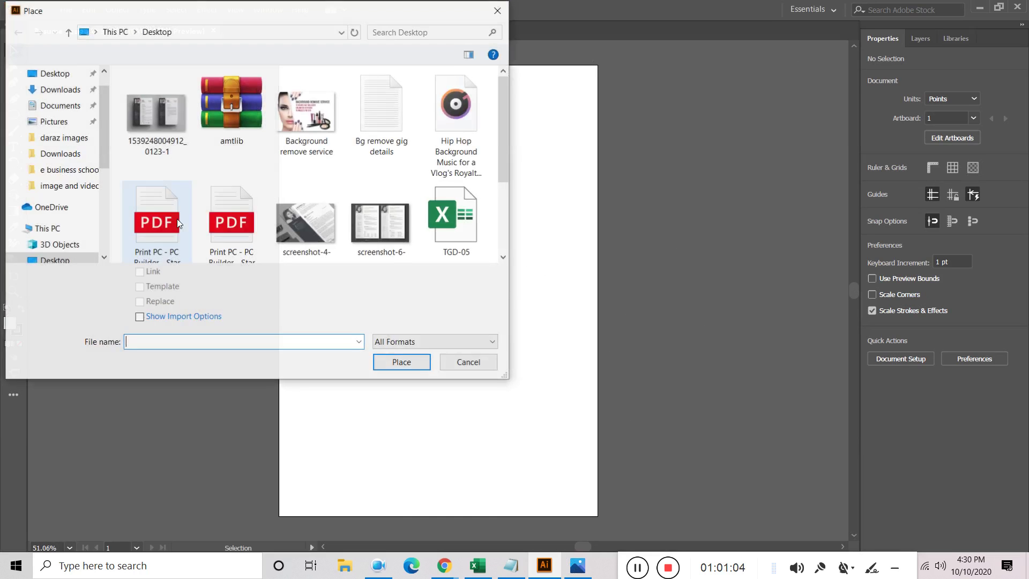
pyautogui.click(156, 115)
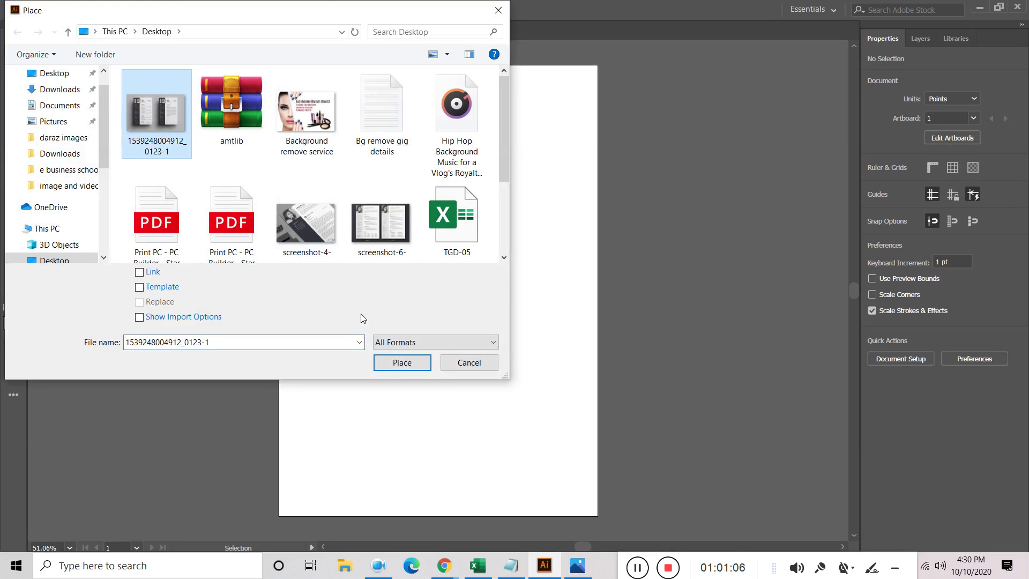
pyautogui.click(403, 356)
pyautogui.click(138, 227)
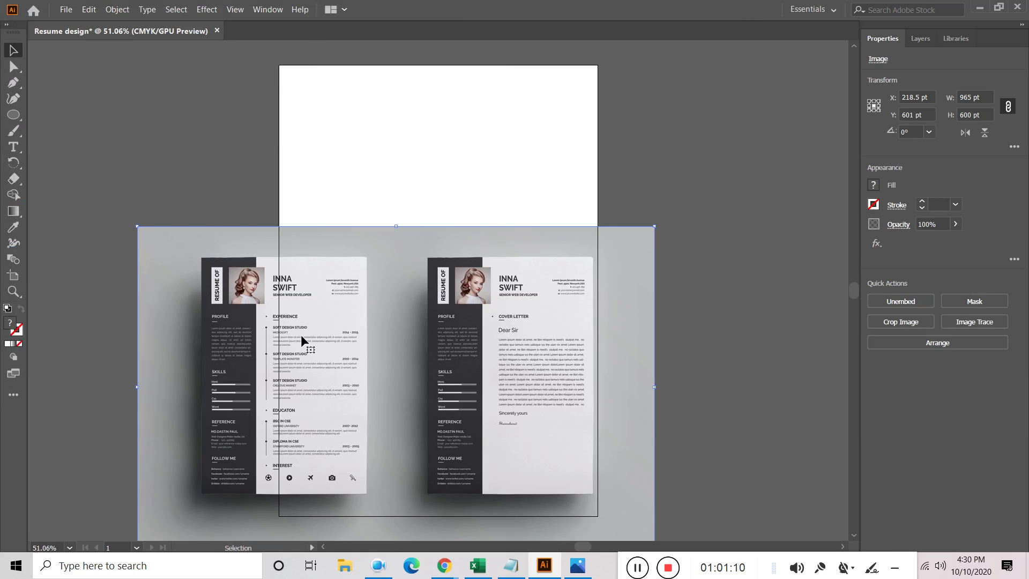
pyautogui.moveTo(259, 311); pyautogui.dragTo(139, 189)
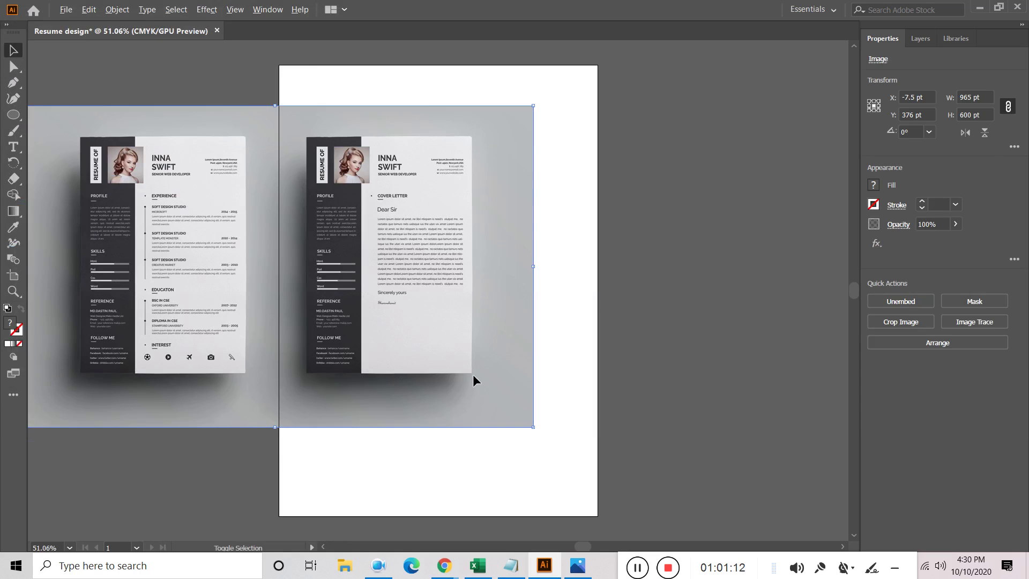
# Scale the mockup to about 599 x 372 pt, move it left of the page, and show rulers
pyautogui.click(527, 433)
pyautogui.moveTo(525, 423); pyautogui.dragTo(361, 321)
pyautogui.moveTo(266, 274); pyautogui.dragTo(170, 151)
pyautogui.moveTo(267, 200); pyautogui.dragTo(339, 245)
pyautogui.moveTo(476, 297); pyautogui.dragTo(671, 388)
pyautogui.moveTo(432, 237); pyautogui.dragTo(285, 248)
pyautogui.moveTo(641, 363); pyautogui.dragTo(573, 272)
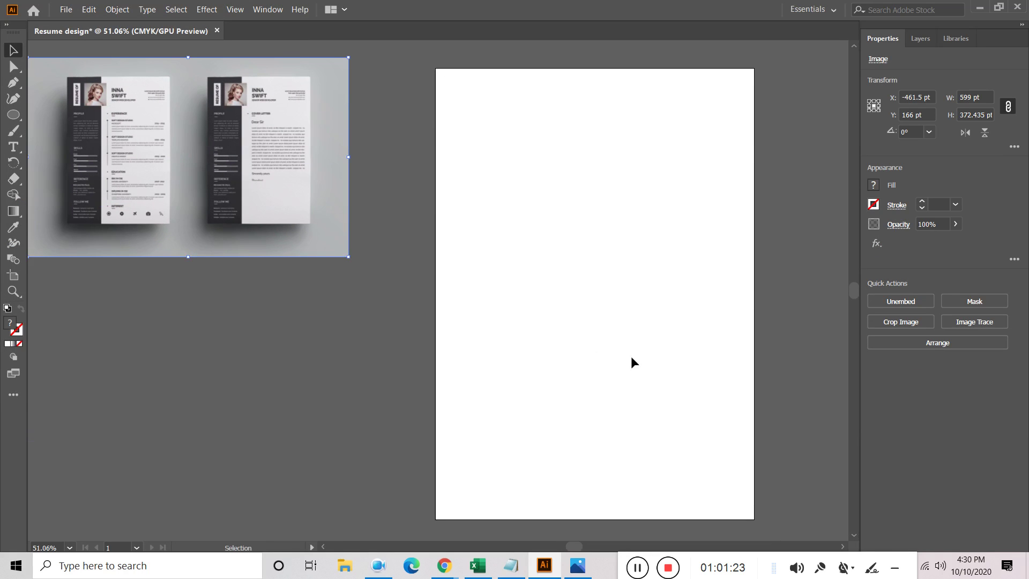
pyautogui.hotkey('ctrl', 'r')
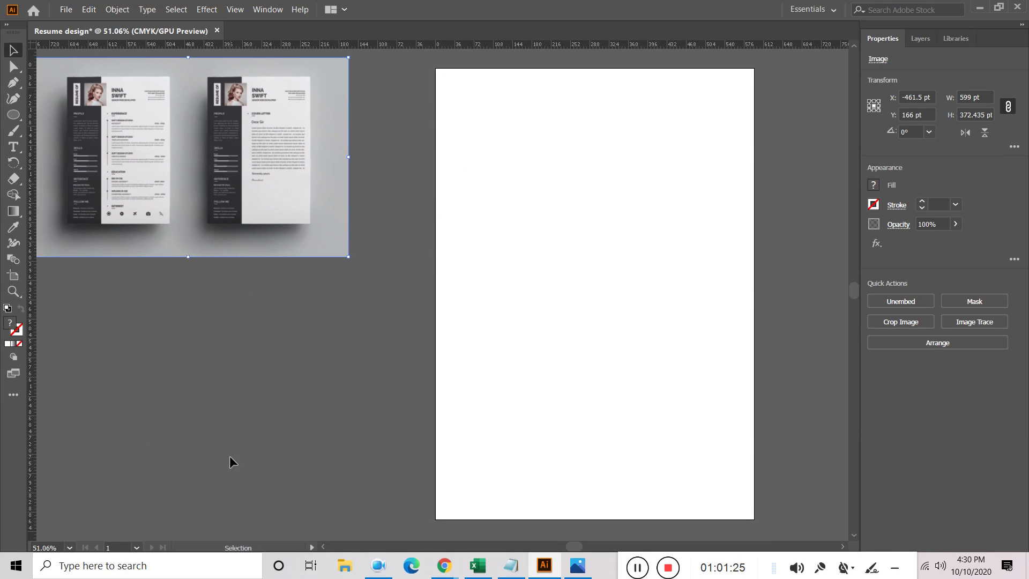
# Set a single vertical guide at 215 pt on the page, pulling the extra guide away
pyautogui.moveTo(74, 414); pyautogui.dragTo(551, 409)
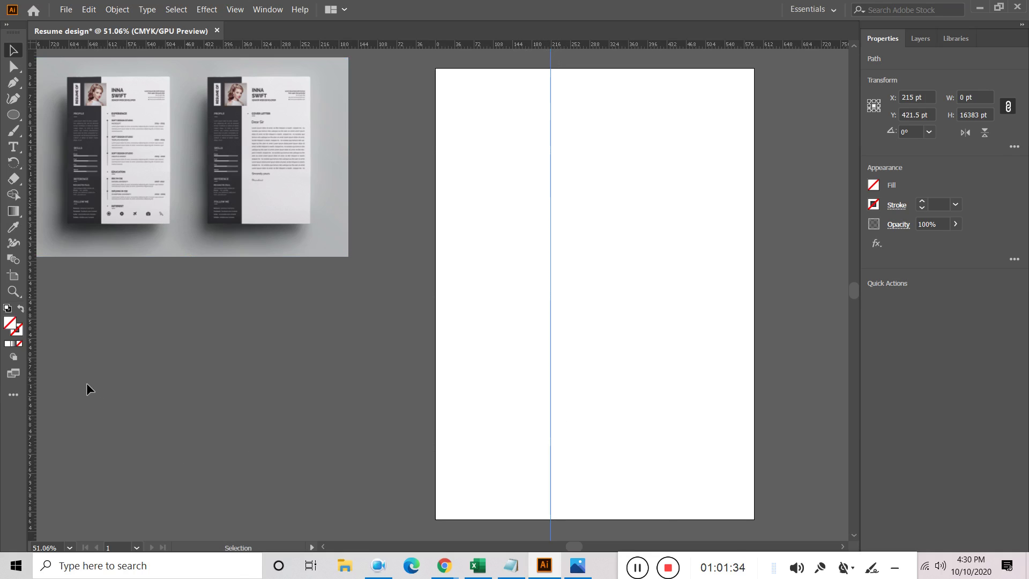
pyautogui.moveTo(33, 375); pyautogui.dragTo(655, 423)
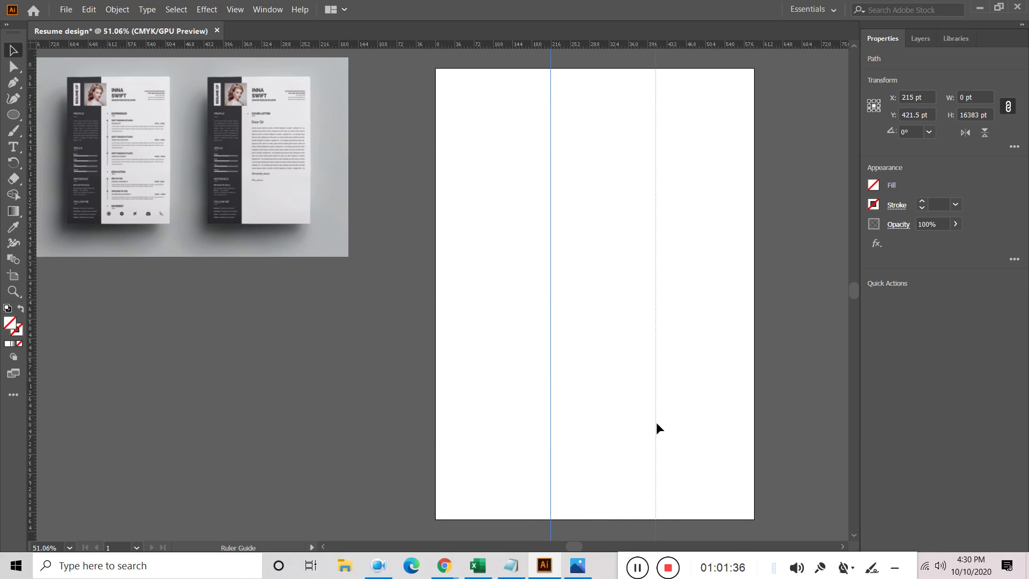
pyautogui.moveTo(655, 422); pyautogui.dragTo(659, 420)
pyautogui.moveTo(660, 293); pyautogui.dragTo(30, 290)
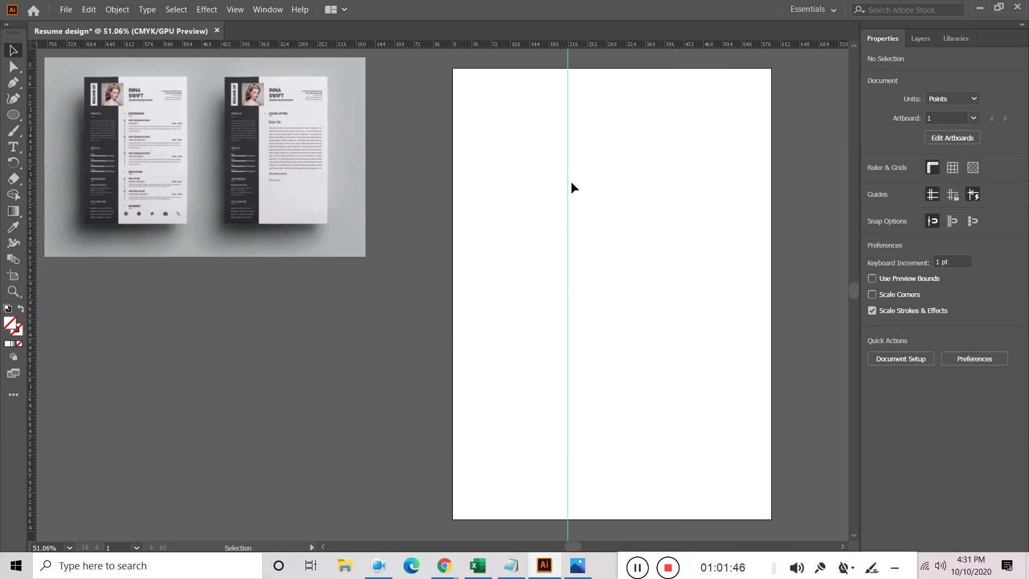
pyautogui.click(14, 114)
# Draw a full-height rectangle from the artboard's top-left corner to the guide and fill it dark grey
pyautogui.moveTo(14, 114); pyautogui.dragTo(82, 116)
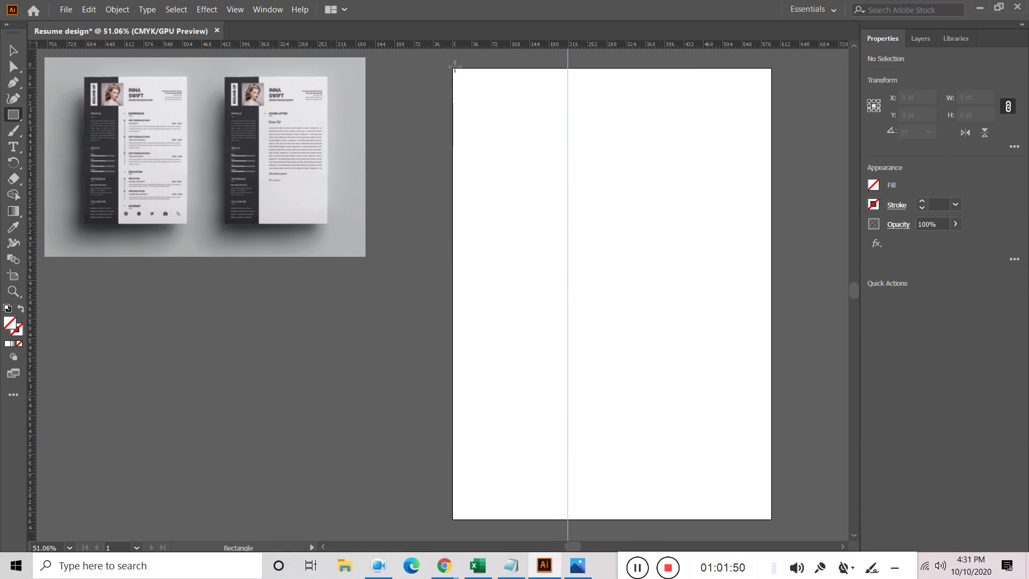
pyautogui.moveTo(452, 68); pyautogui.dragTo(567, 519)
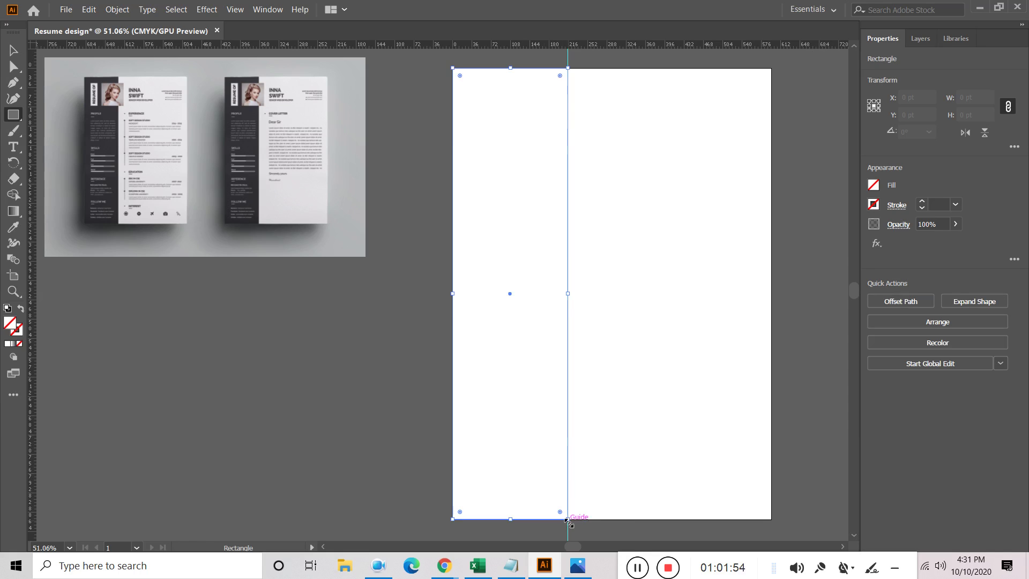
pyautogui.click(872, 186)
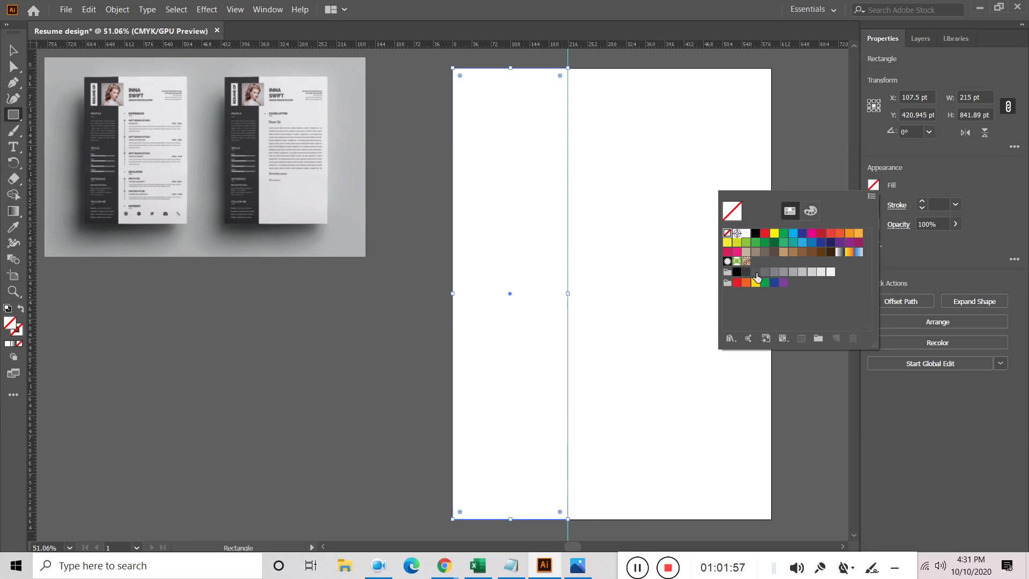
pyautogui.click(746, 273)
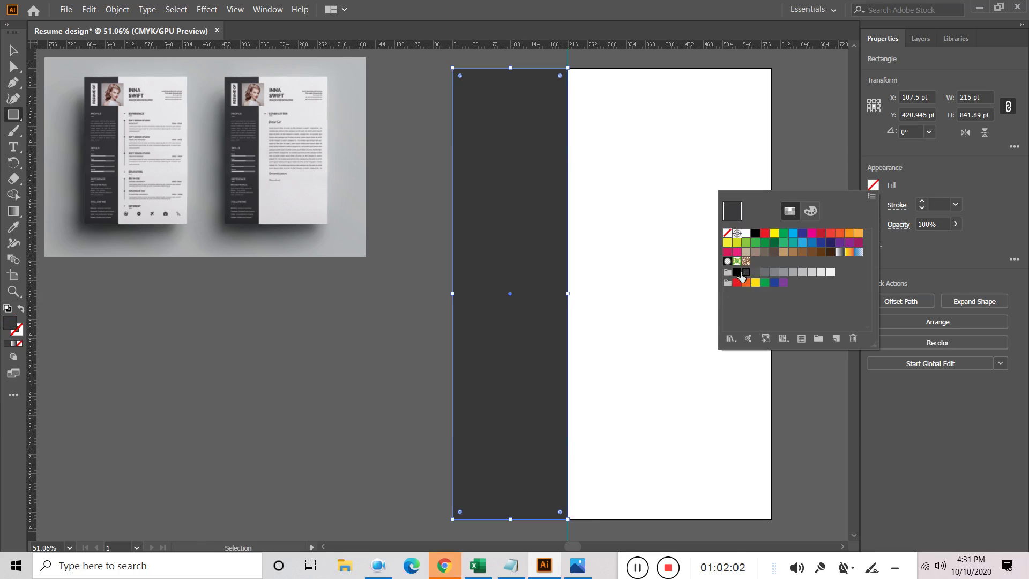
pyautogui.press('Escape')
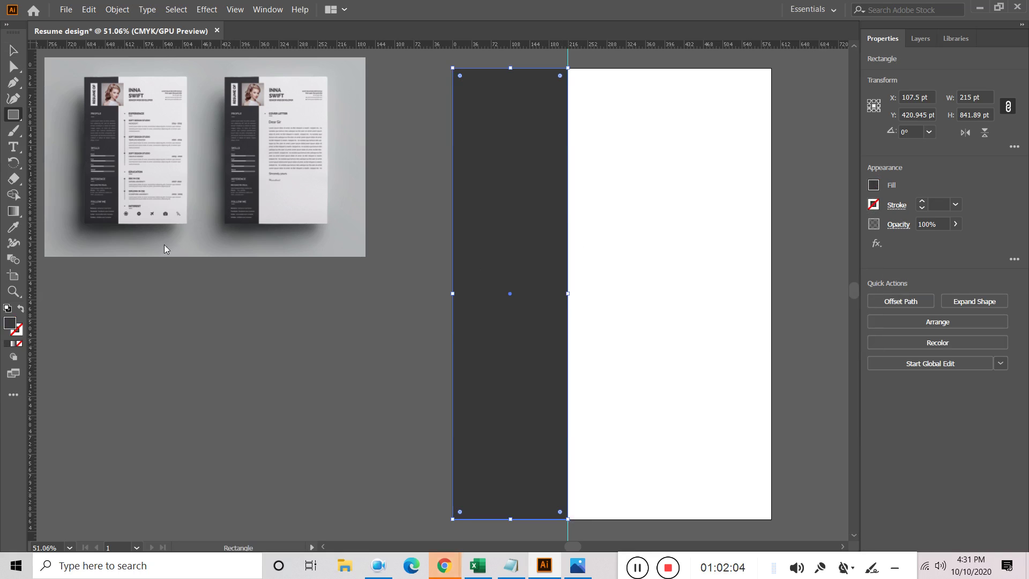
# Draw a smaller rectangle near the top of the dark sidebar
pyautogui.click(534, 219)
pyautogui.click(546, 309)
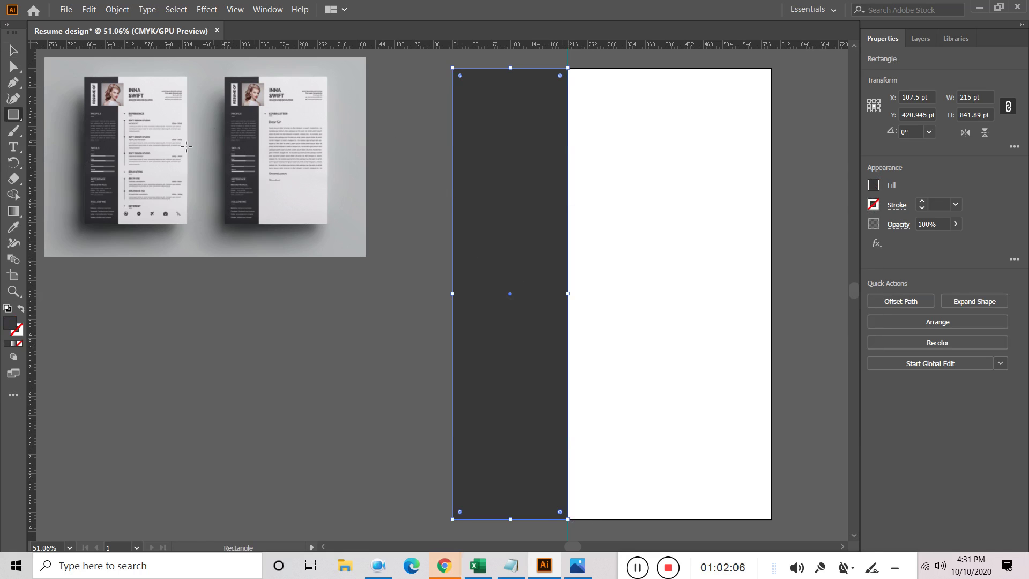
pyautogui.click(13, 114)
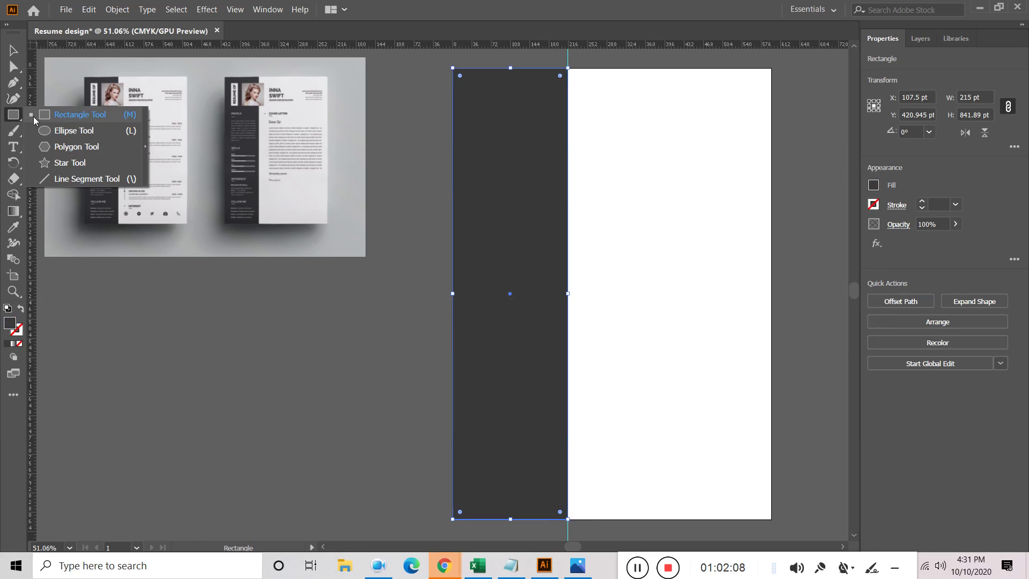
pyautogui.click(80, 114)
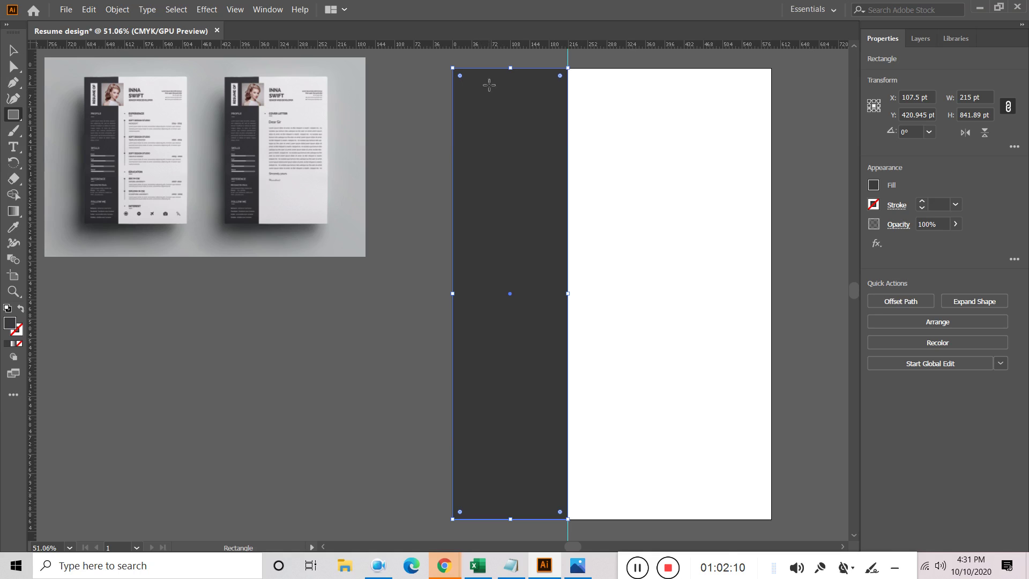
pyautogui.moveTo(494, 83)
pyautogui.mouseDown()
pyautogui.moveTo(571, 129)
pyautogui.moveTo(592, 170)
pyautogui.mouseUp()
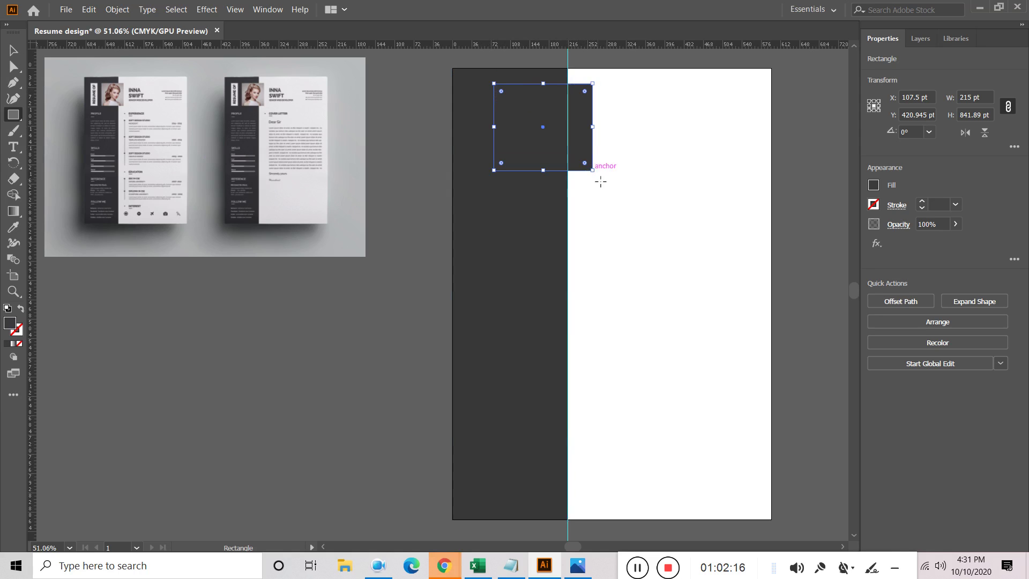
# Fill the small rectangle white and reselect it
pyautogui.click(874, 186)
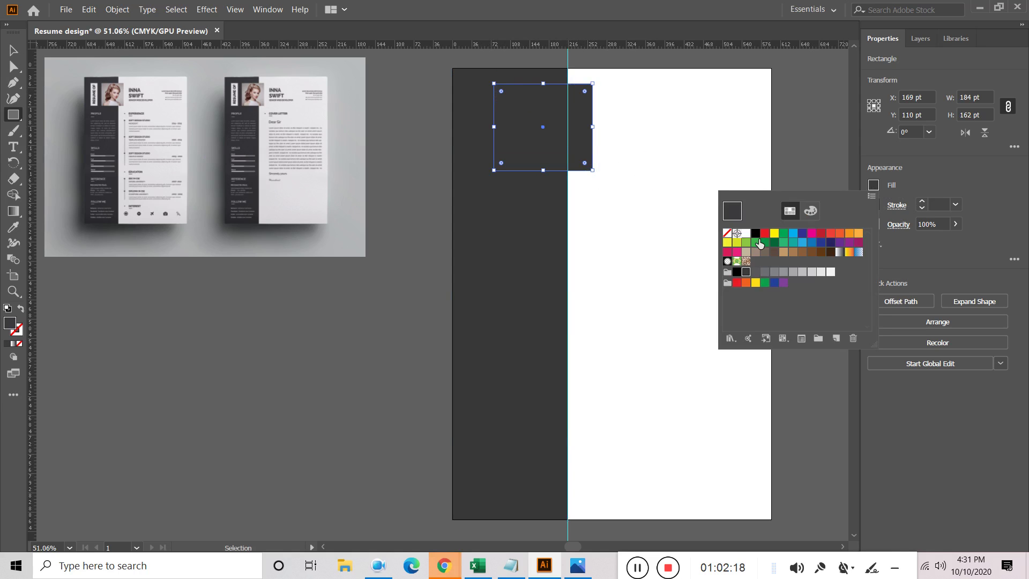
pyautogui.click(747, 234)
pyautogui.click(13, 50)
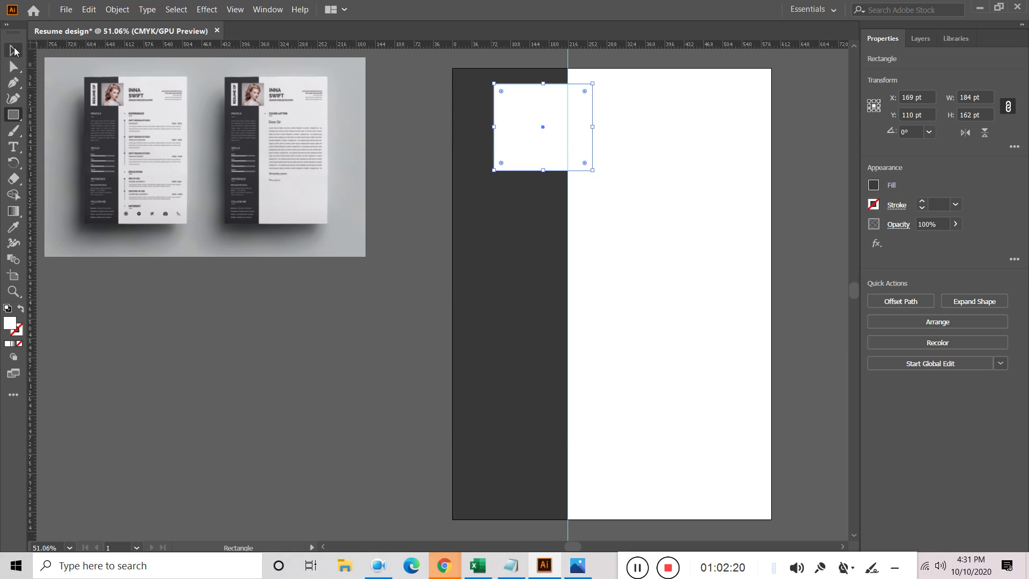
pyautogui.click(13, 51)
pyautogui.click(408, 139)
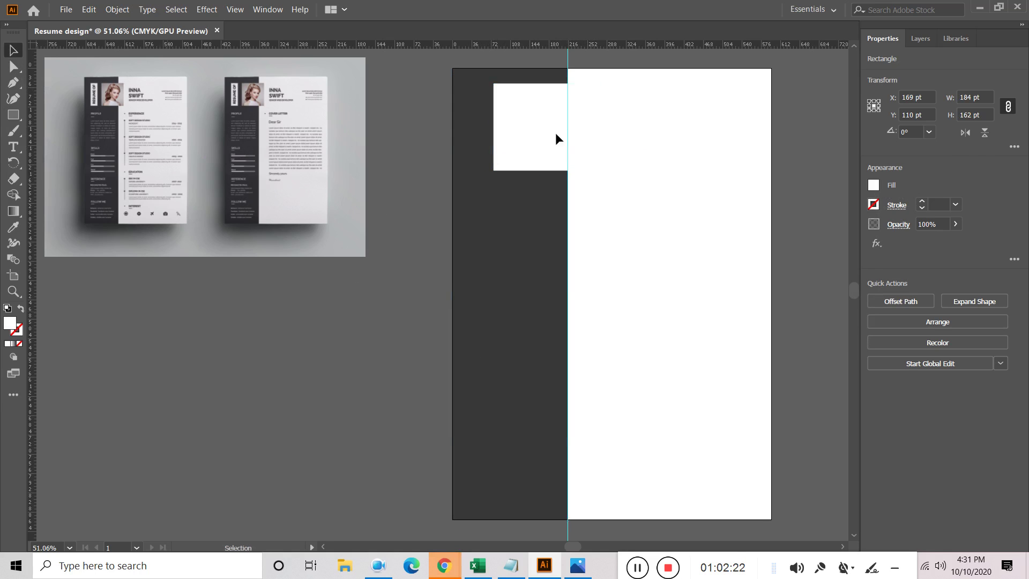
pyautogui.click(533, 129)
# Place the portrait photo from the Downloads 'daraz images' folder
pyautogui.click(89, 9)
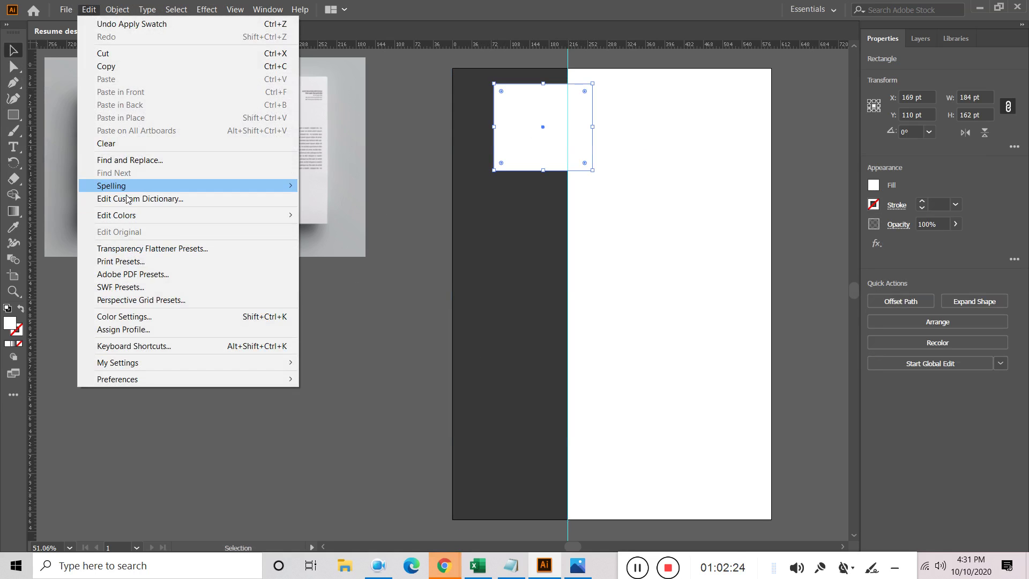
pyautogui.moveTo(66, 12)
pyautogui.click(97, 199)
pyautogui.scroll(-2, 298, 161)
pyautogui.scroll(2, 298, 161)
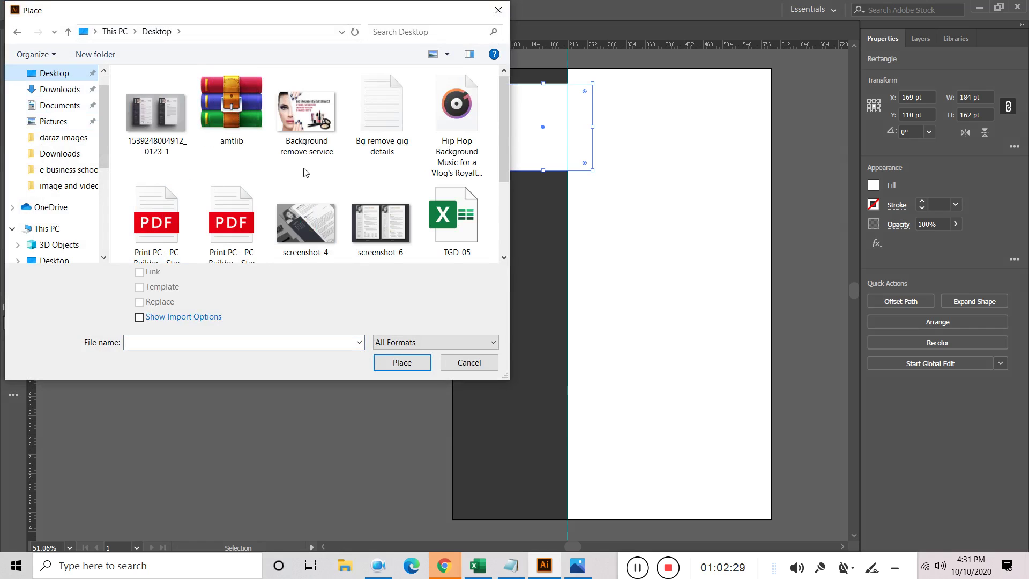
pyautogui.scroll(-2, 303, 171)
pyautogui.click(60, 155)
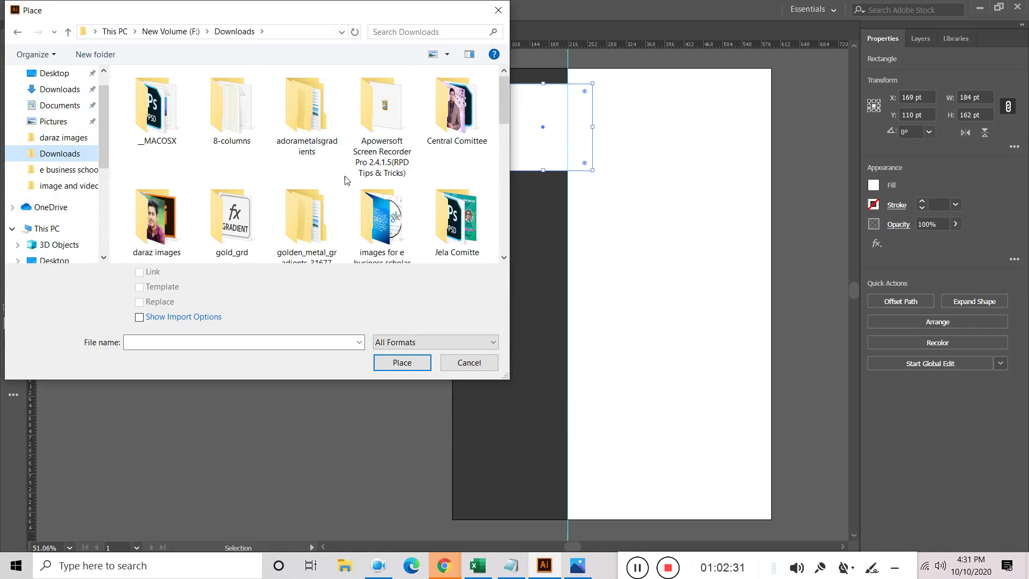
pyautogui.doubleClick(178, 203)
pyautogui.scroll(-2, 306, 198)
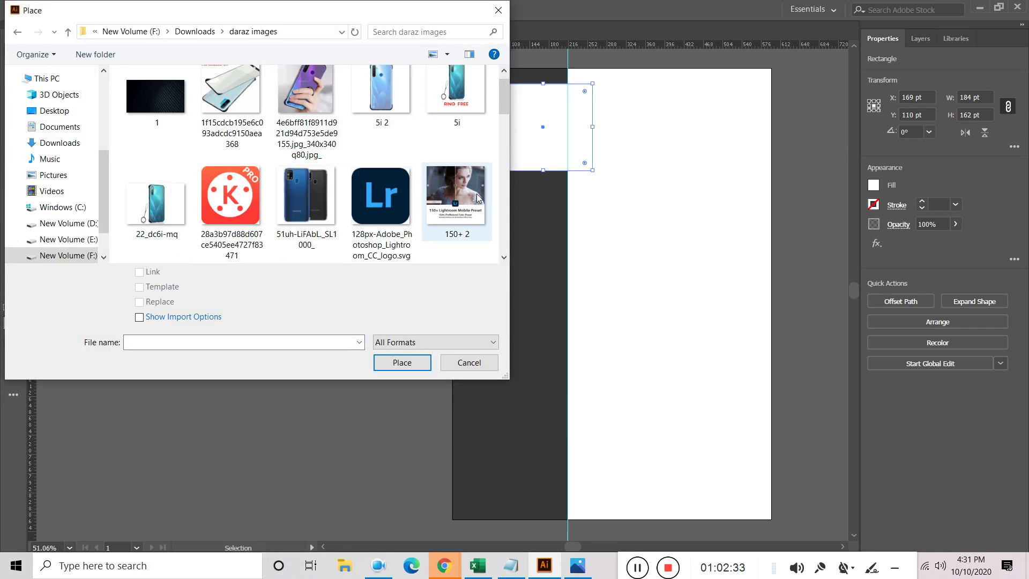
pyautogui.click(307, 198)
pyautogui.click(407, 361)
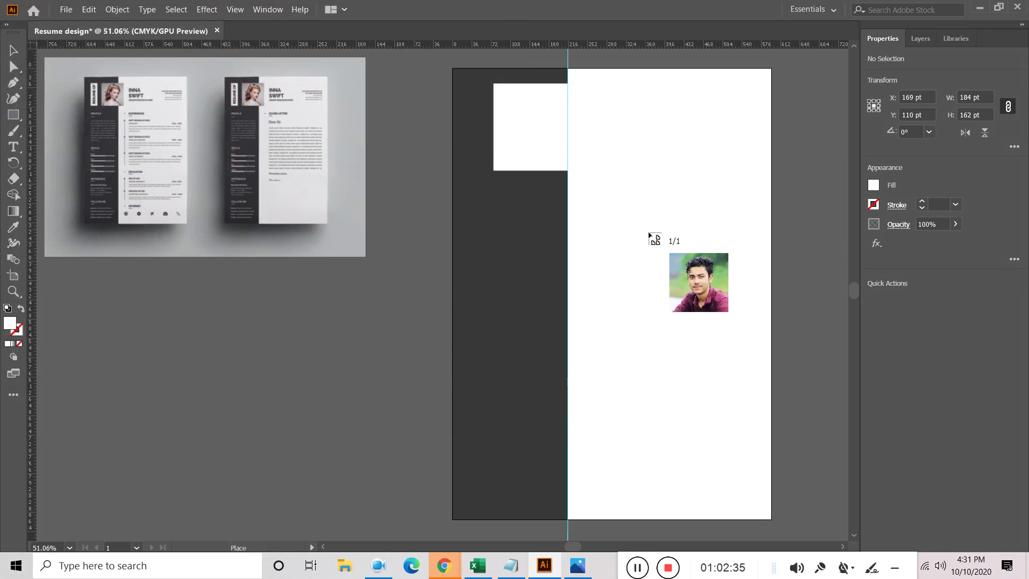
# Drop the photo, scale it to about 238 pt, and move it over the white frame
pyautogui.click(580, 196)
pyautogui.moveTo(687, 298); pyautogui.dragTo(516, 161)
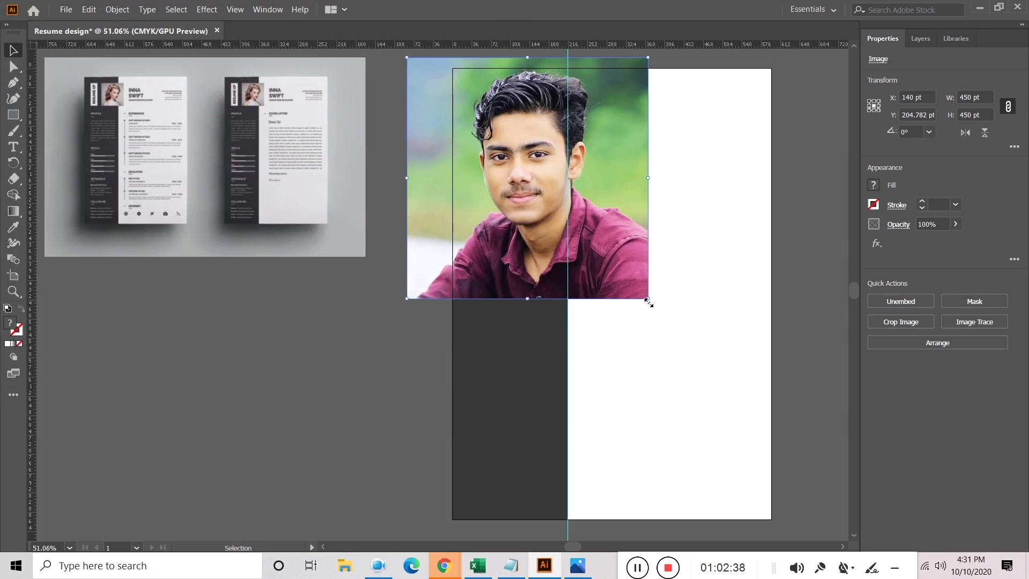
pyautogui.moveTo(648, 302); pyautogui.dragTo(591, 241)
pyautogui.moveTo(539, 192); pyautogui.dragTo(559, 155)
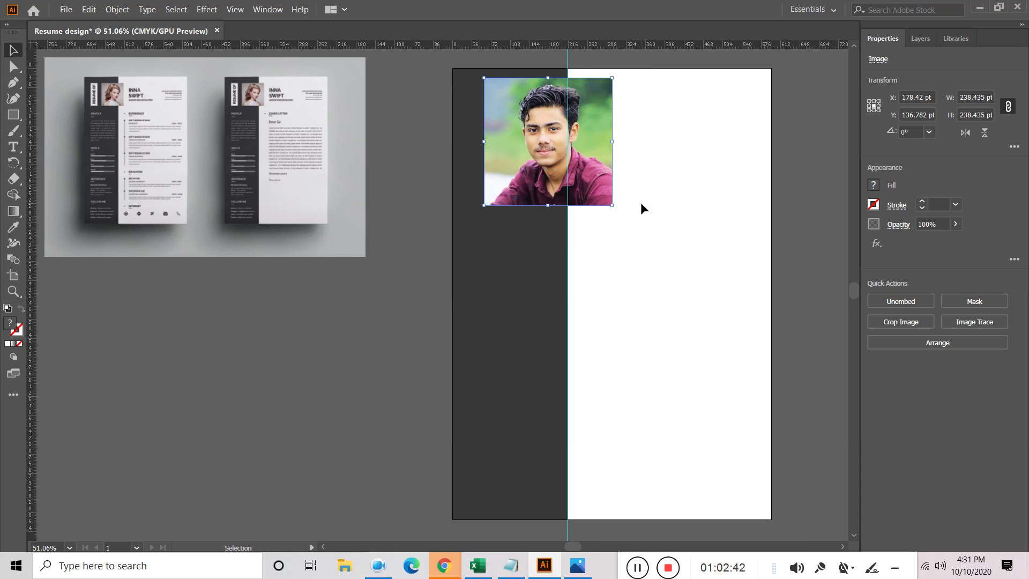
# Stack the photo beneath the white rectangle and clip it to that square with a clipping mask
pyautogui.click(920, 38)
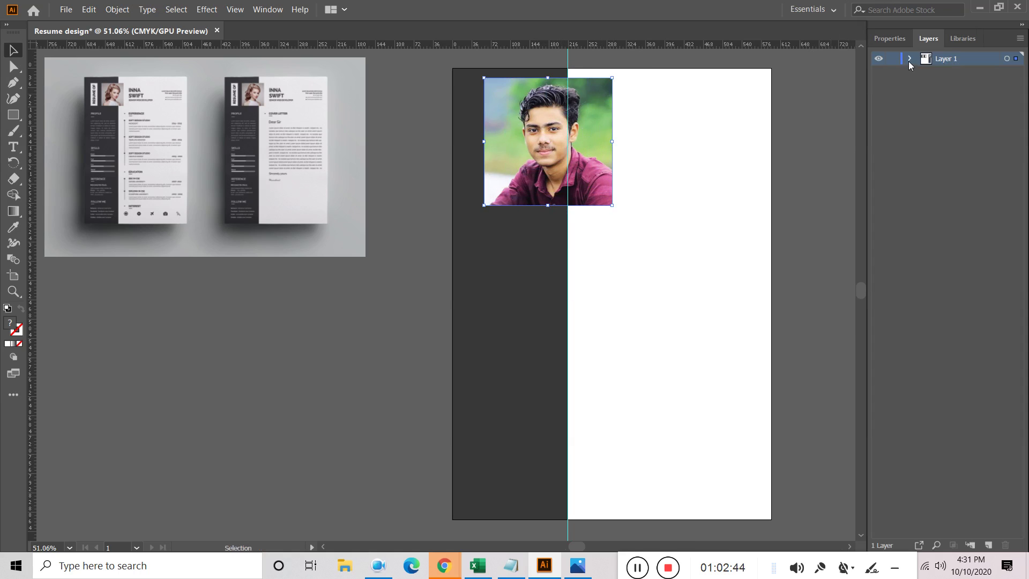
pyautogui.click(910, 59)
pyautogui.moveTo(963, 73); pyautogui.dragTo(959, 100)
pyautogui.moveTo(684, 102); pyautogui.dragTo(514, 126)
pyautogui.click(735, 141)
pyautogui.click(572, 134)
pyautogui.keyDown('shift'); pyautogui.click(600, 149); pyautogui.keyUp('shift')
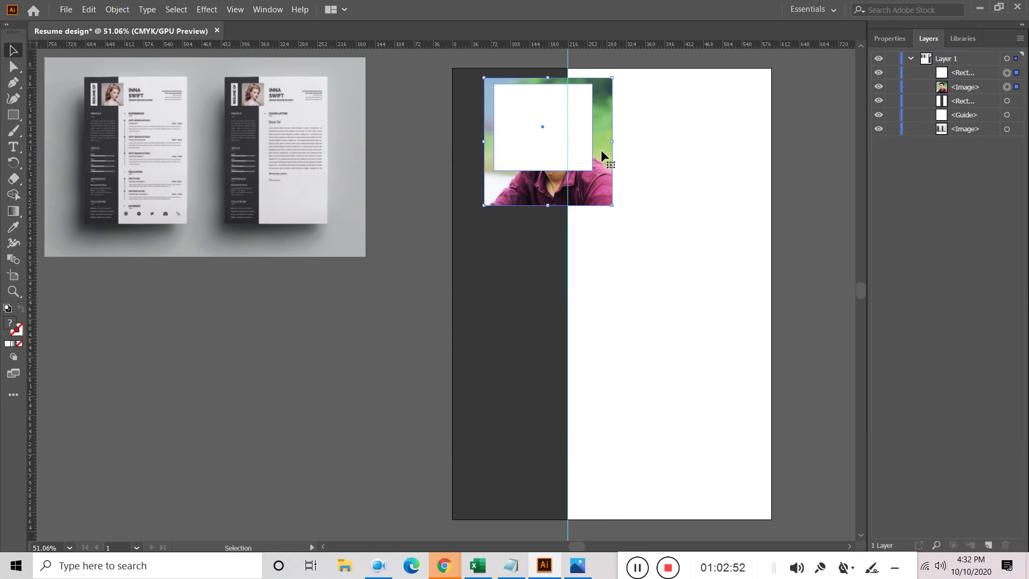
pyautogui.rightClick(602, 150)
pyautogui.click(662, 251)
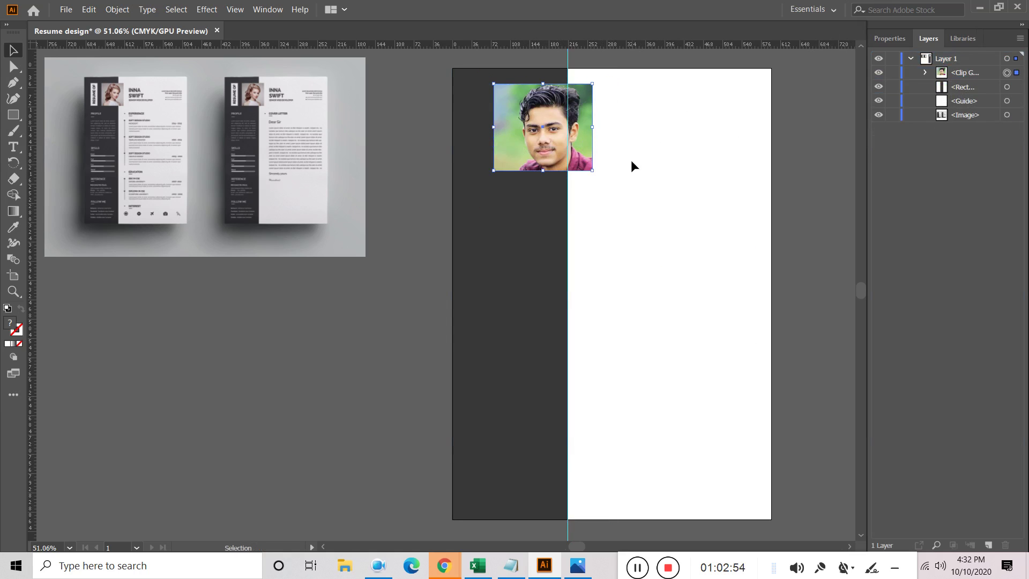
# Shrink and reposition the photo inside its square clip, then close the Character panel
pyautogui.click(925, 72)
pyautogui.click(1016, 101)
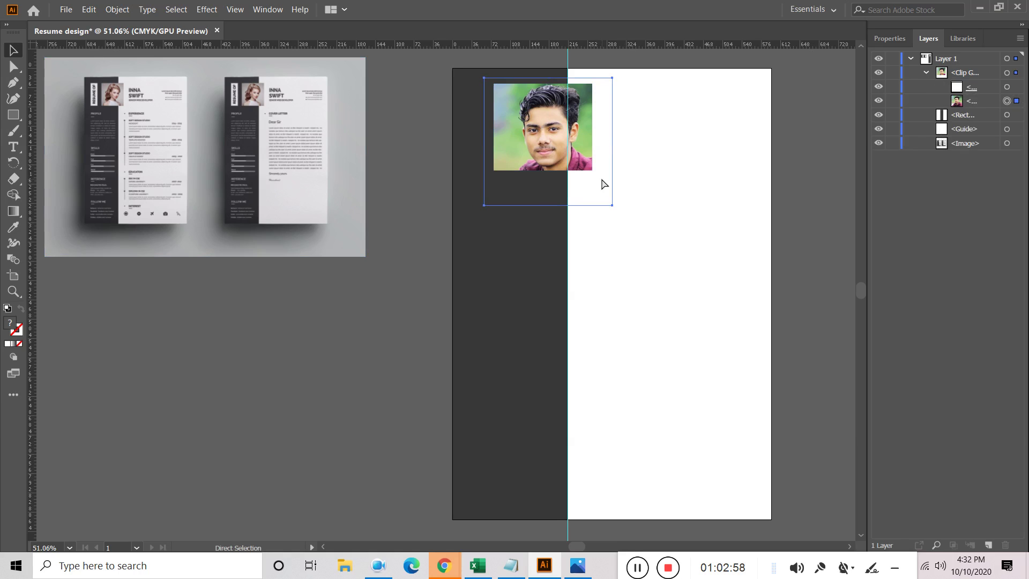
pyautogui.hotkey('ctrl', 't')
pyautogui.moveTo(614, 206); pyautogui.dragTo(605, 193)
pyautogui.moveTo(539, 135); pyautogui.dragTo(535, 127)
pyautogui.click(645, 172)
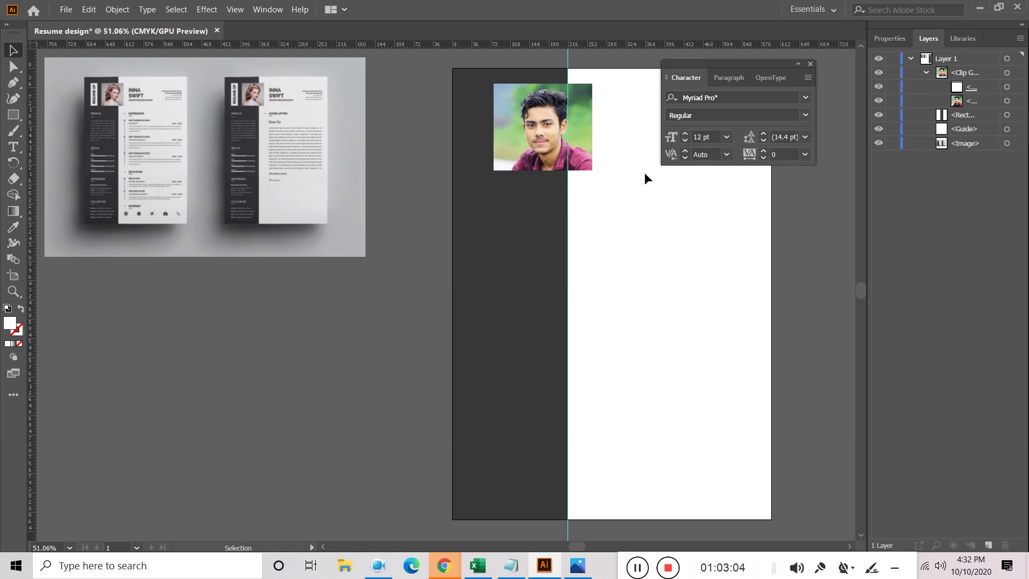
pyautogui.click(575, 166)
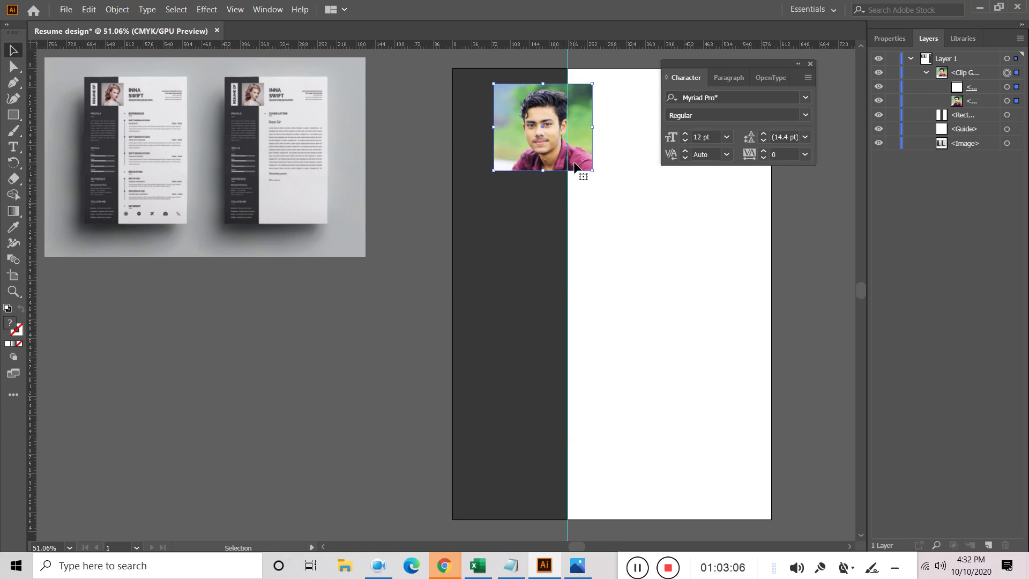
pyautogui.click(810, 64)
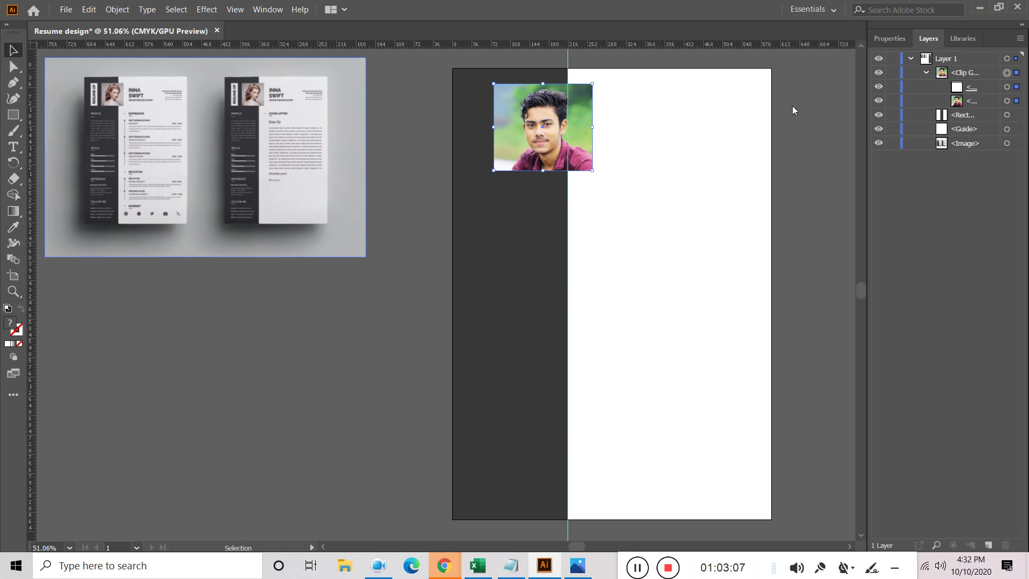
pyautogui.click(803, 221)
# Draw a narrow white strip about 34 x 127 pt and nudge it against the photo's left edge
pyautogui.click(18, 115)
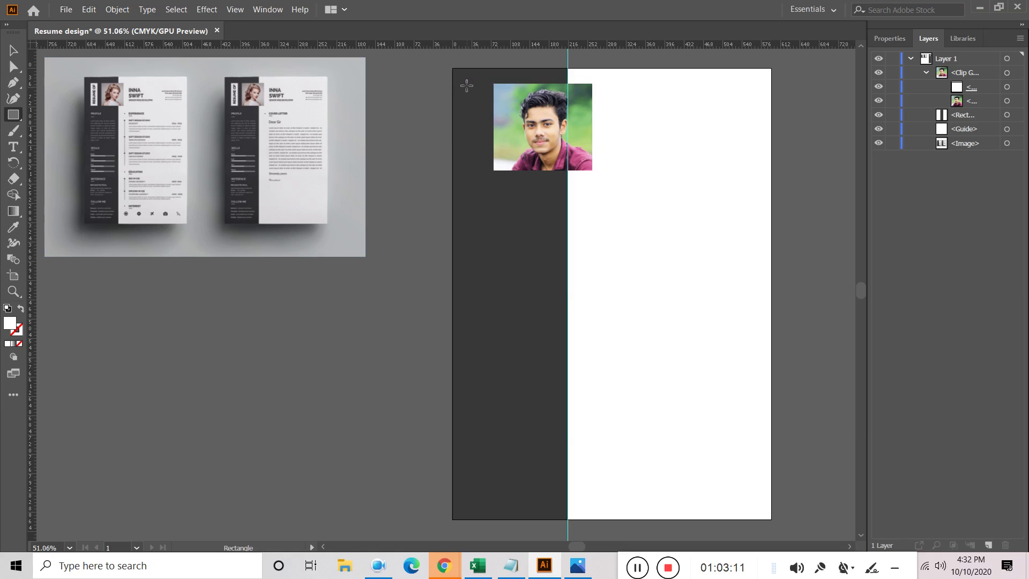
pyautogui.moveTo(468, 84); pyautogui.dragTo(489, 170)
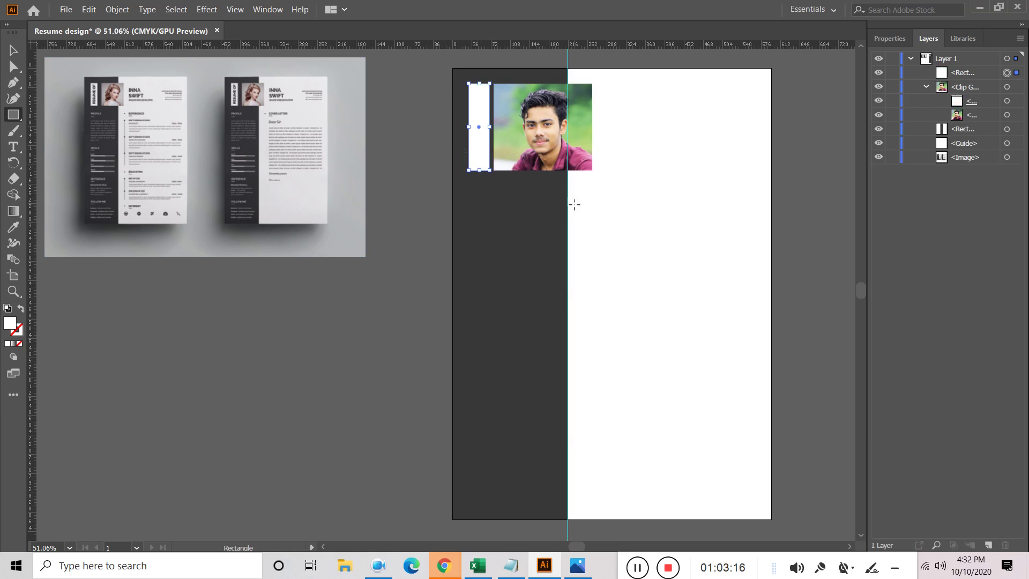
pyautogui.click(13, 56)
pyautogui.moveTo(469, 127); pyautogui.dragTo(465, 127)
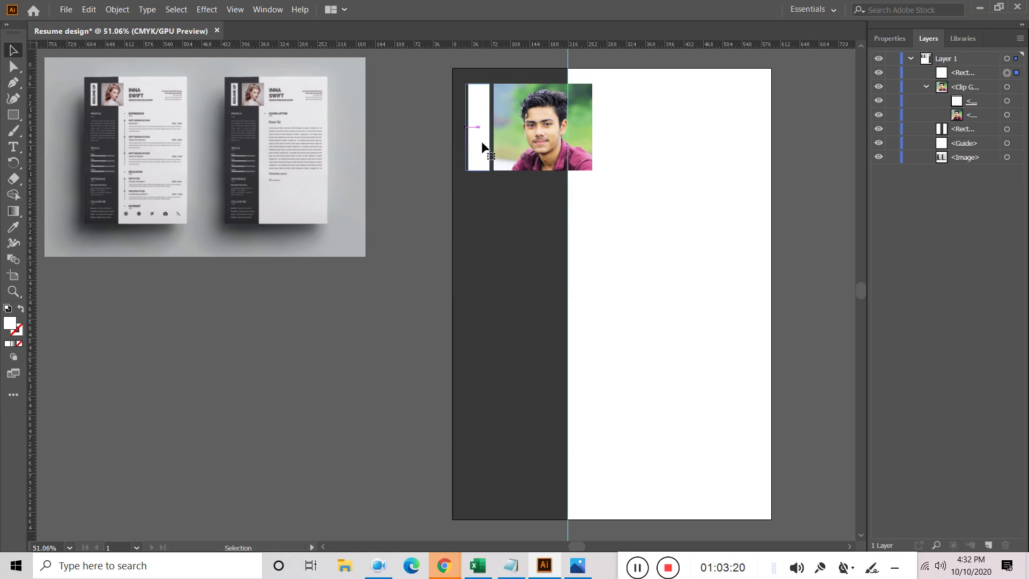
pyautogui.press('Left')
pyautogui.press('Left')
pyautogui.press('Left')
pyautogui.press('Left')
pyautogui.press('Left')
pyautogui.press('Left')
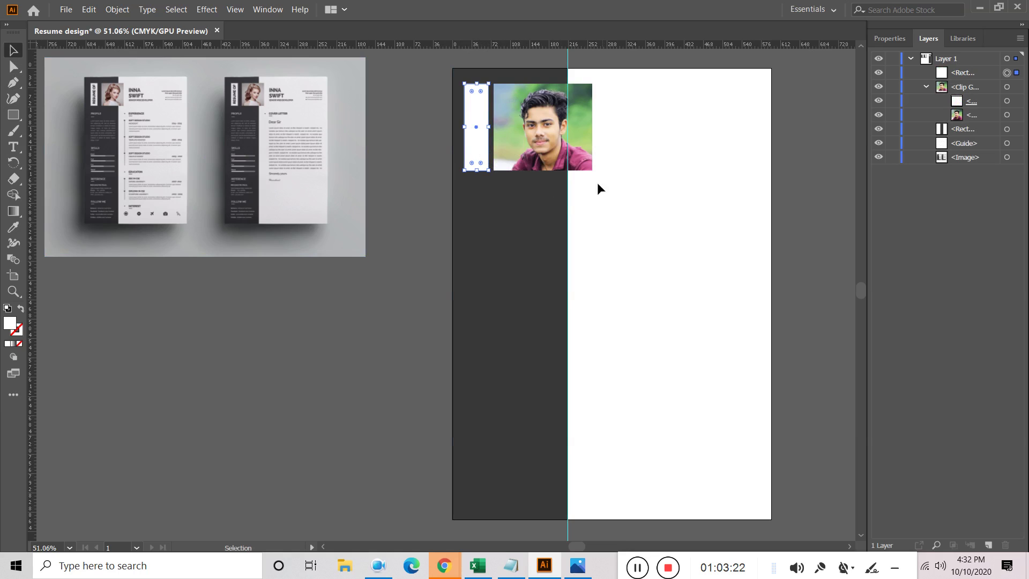
pyautogui.press('Left')
pyautogui.click(654, 220)
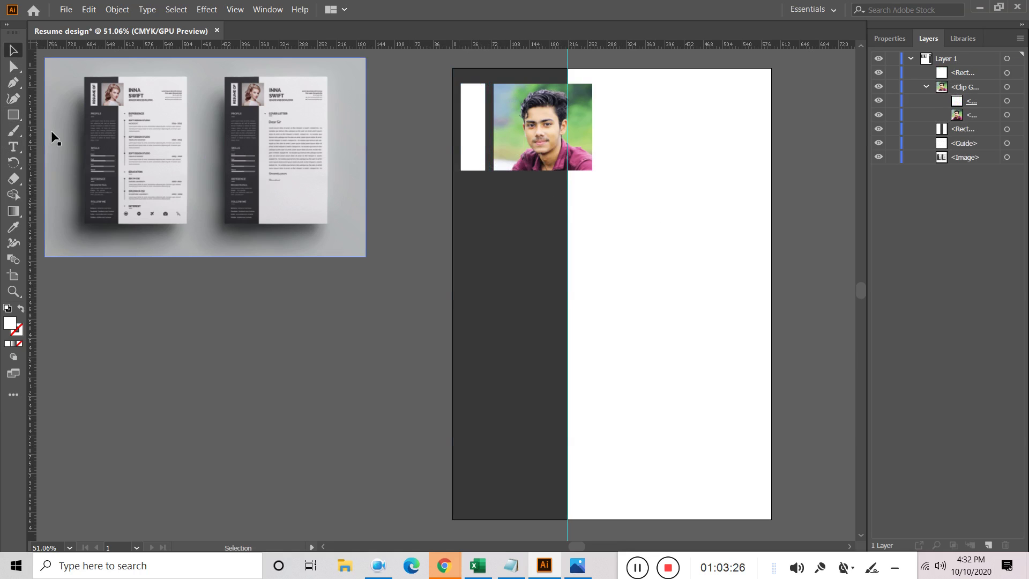
pyautogui.click(19, 151)
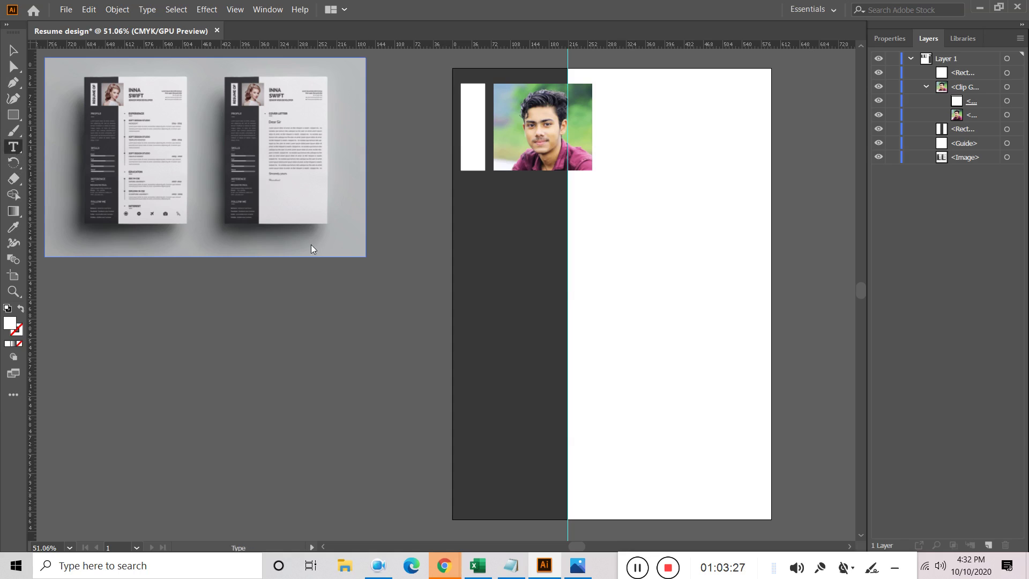
# Type 'RESUME OF', rotate it 90° to run vertically, and move it into the white strip
pyautogui.click(642, 285)
pyautogui.write('Resum')
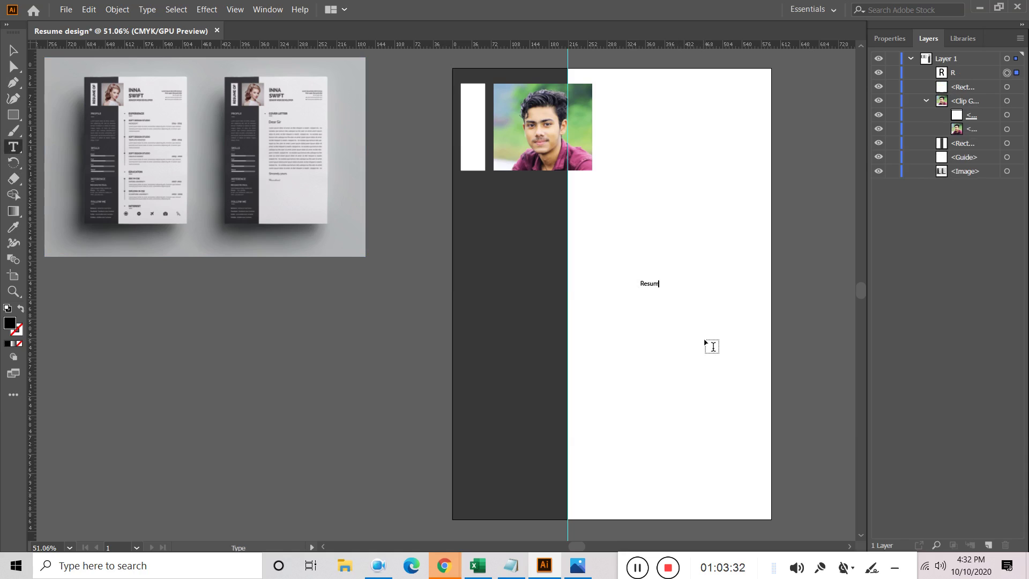
pyautogui.press('BackSpace')
pyautogui.press('BackSpace')
pyautogui.press('BackSpace')
pyautogui.press('BackSpace')
pyautogui.press('BackSpace')
pyautogui.press('BackSpace')
pyautogui.press('capslock')
pyautogui.write('RESUME C')
pyautogui.click(24, 50)
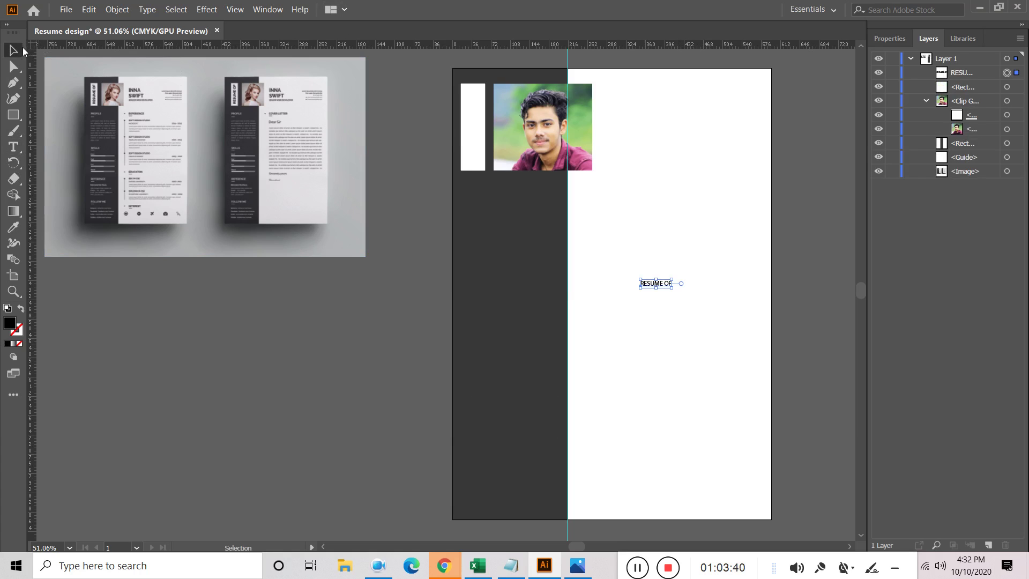
pyautogui.moveTo(677, 292); pyautogui.dragTo(663, 256)
pyautogui.press('capslock')
pyautogui.moveTo(660, 296); pyautogui.dragTo(475, 140)
pyautogui.click(889, 39)
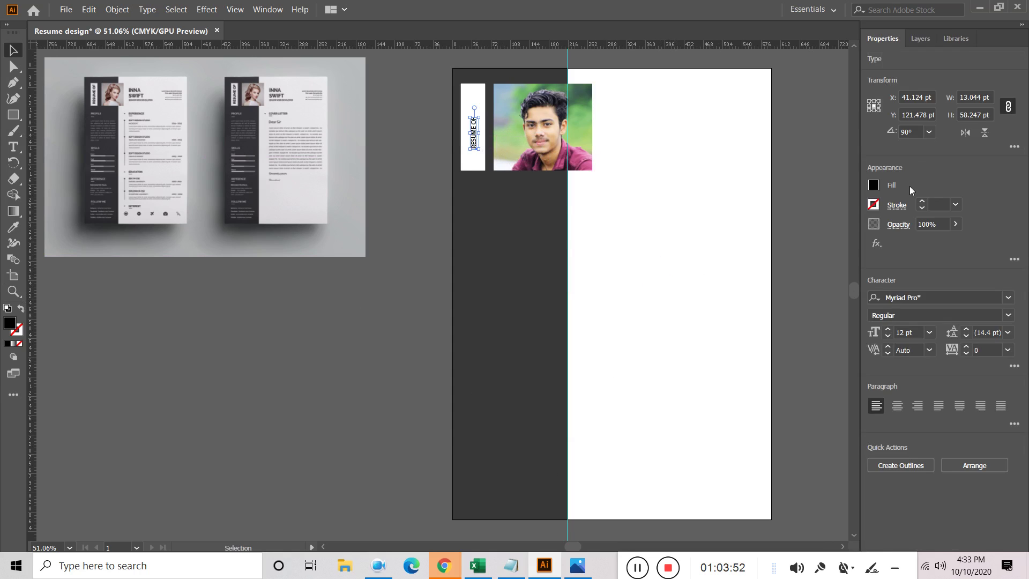
# Colour the RESUME OF text dark grey, enlarge it to 26 pt, and lower it in the strip
pyautogui.click(873, 186)
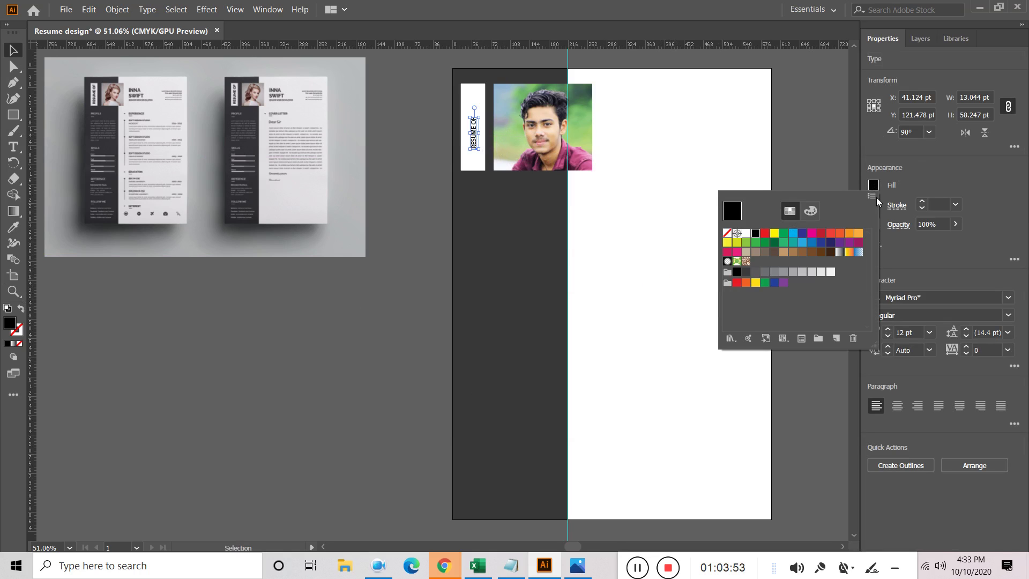
pyautogui.click(746, 272)
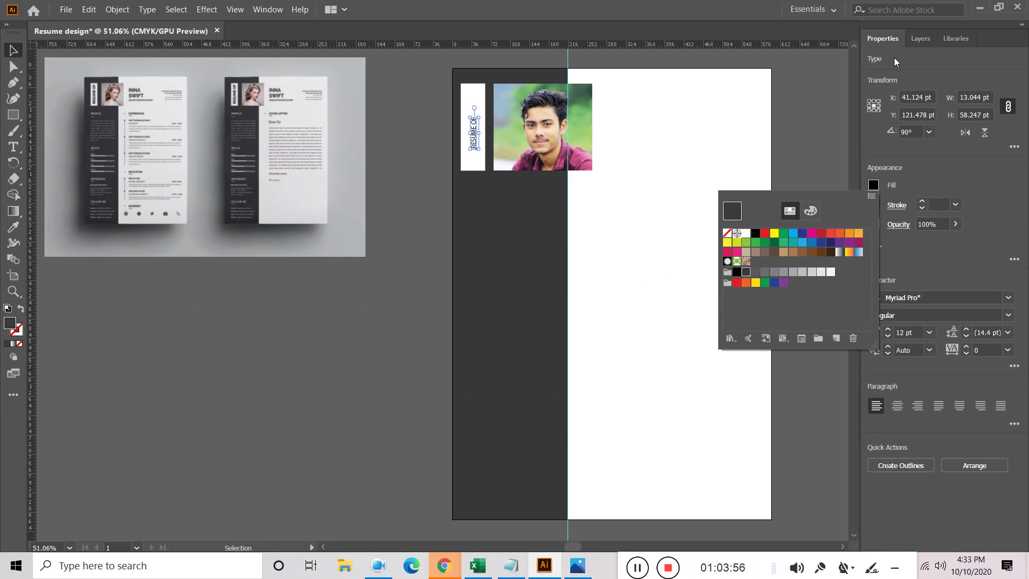
pyautogui.click(911, 264)
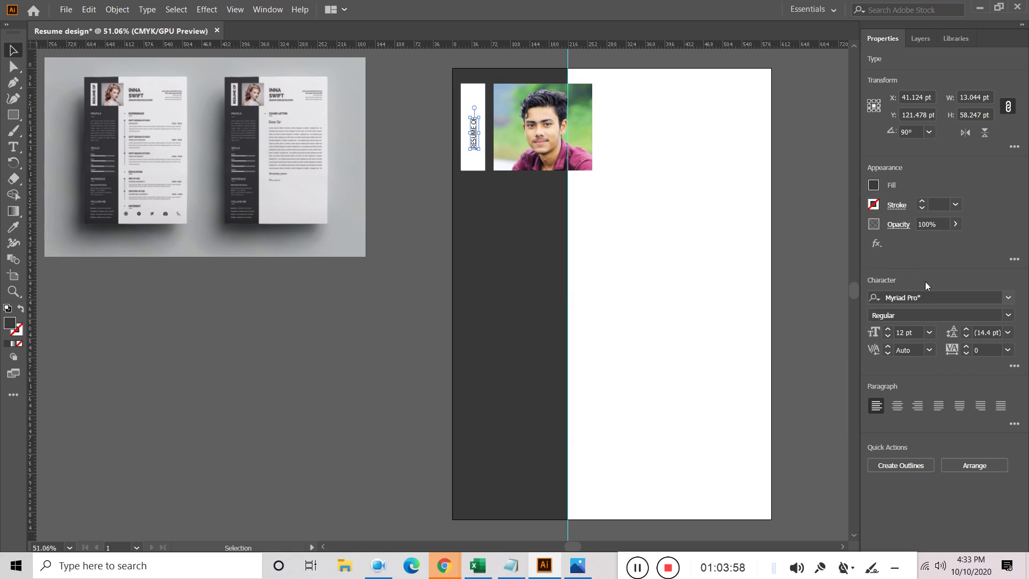
pyautogui.click(888, 329)
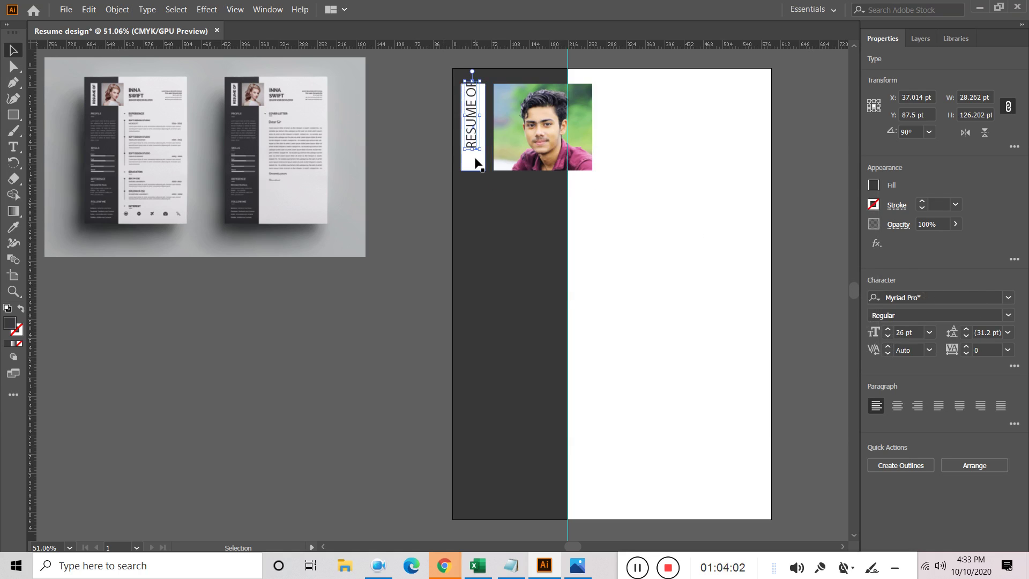
pyautogui.moveTo(472, 133); pyautogui.dragTo(474, 142)
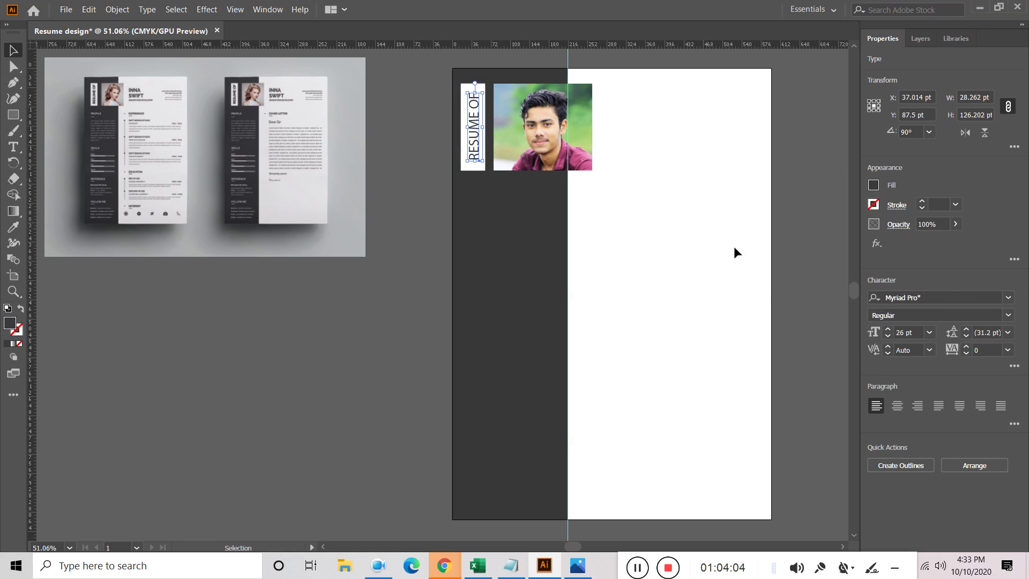
# Set the text to Roboto Bold Condensed at 30 pt and fit it in the strip
pyautogui.click(1008, 315)
pyautogui.click(896, 346)
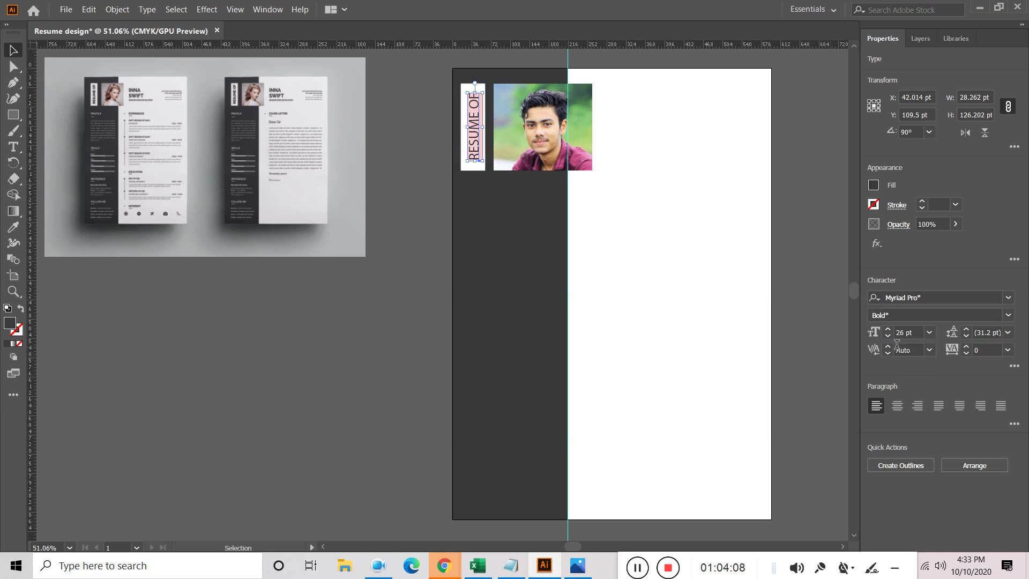
pyautogui.click(937, 298)
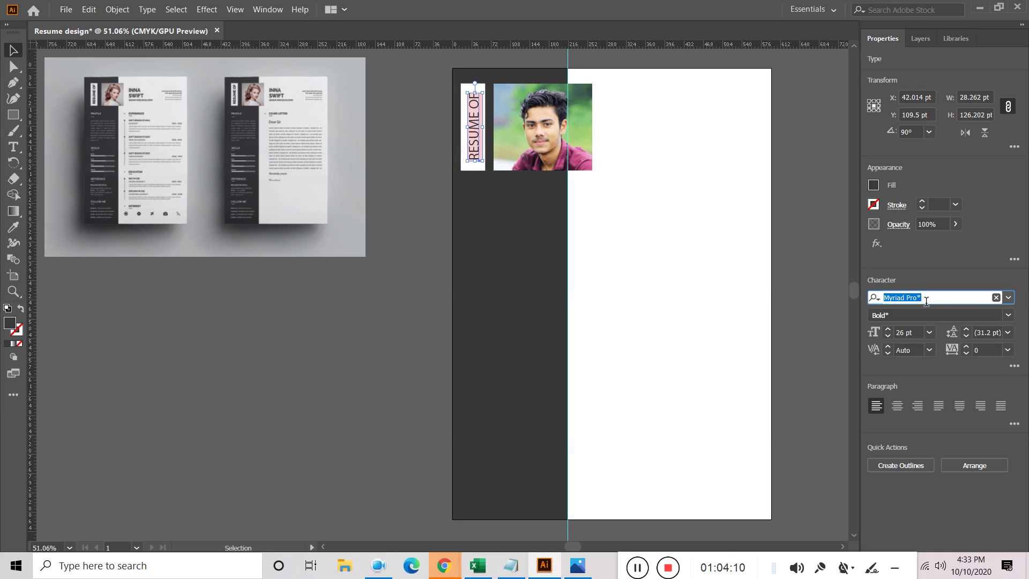
pyautogui.write('roboto')
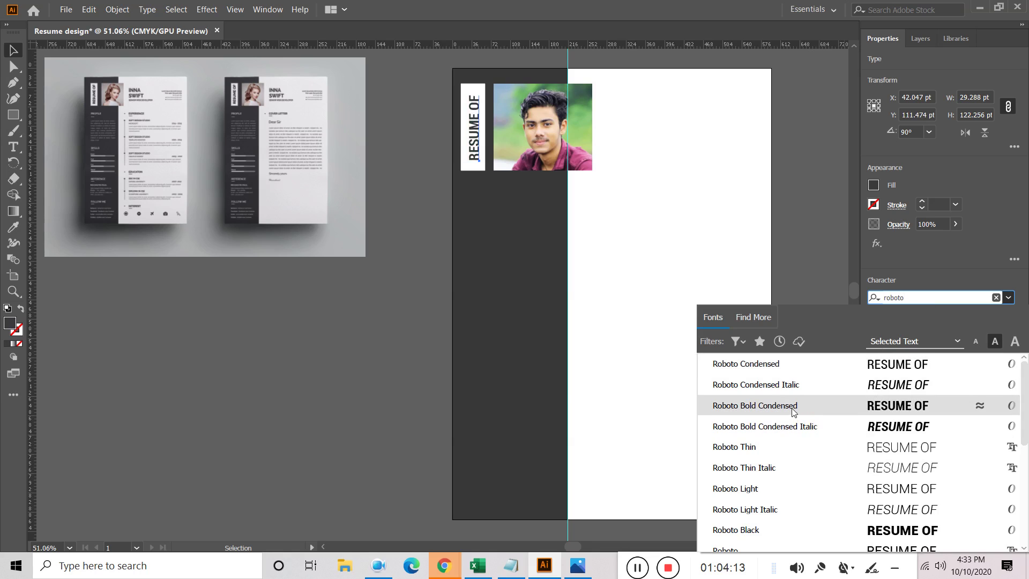
pyautogui.click(792, 406)
pyautogui.click(888, 329)
pyautogui.click(888, 329)
pyautogui.click(888, 330)
pyautogui.click(888, 330)
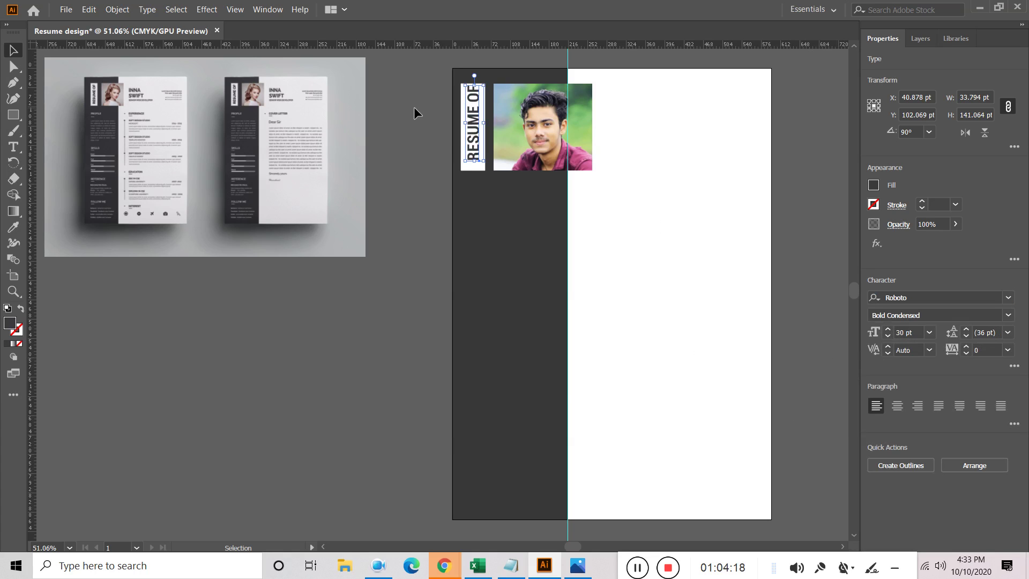
pyautogui.moveTo(474, 136); pyautogui.dragTo(474, 142)
pyautogui.click(709, 213)
pyautogui.click(476, 146)
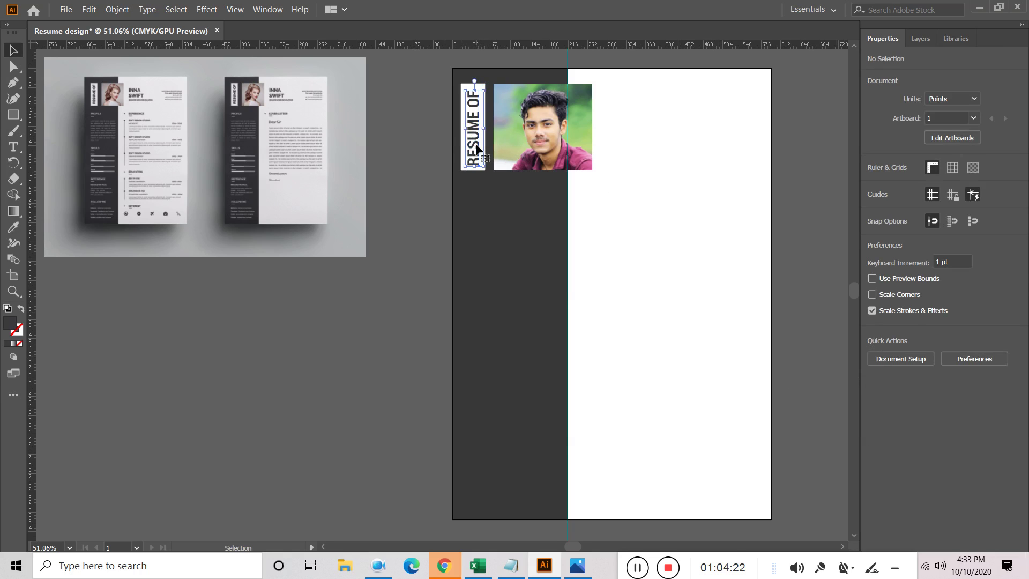
# Align the RESUME OF text to the centre of the dark sidebar
pyautogui.click(477, 150)
pyautogui.keyDown('shift'); pyautogui.click(463, 153); pyautogui.keyUp('shift')
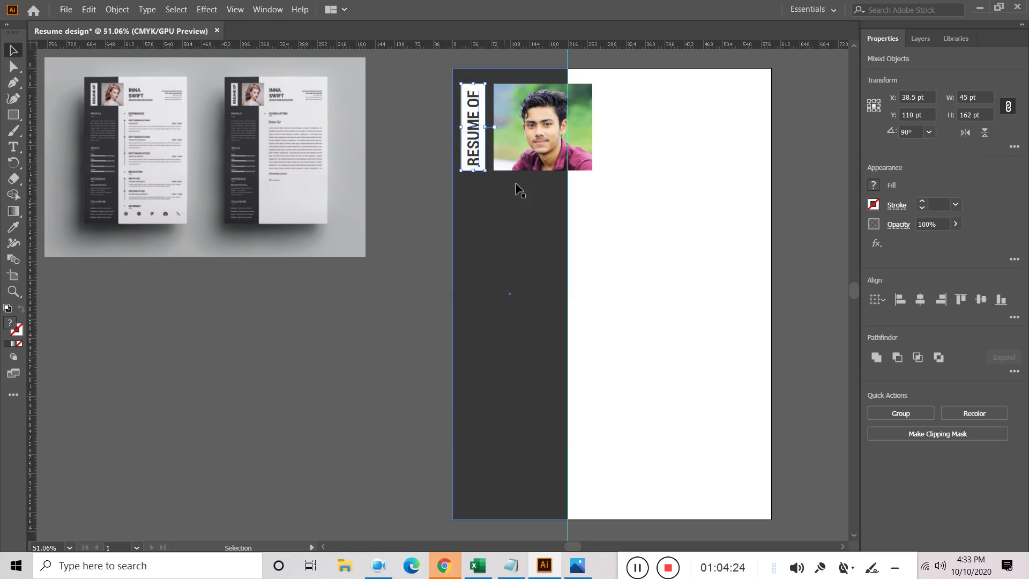
pyautogui.click(918, 300)
pyautogui.click(981, 300)
pyautogui.click(808, 237)
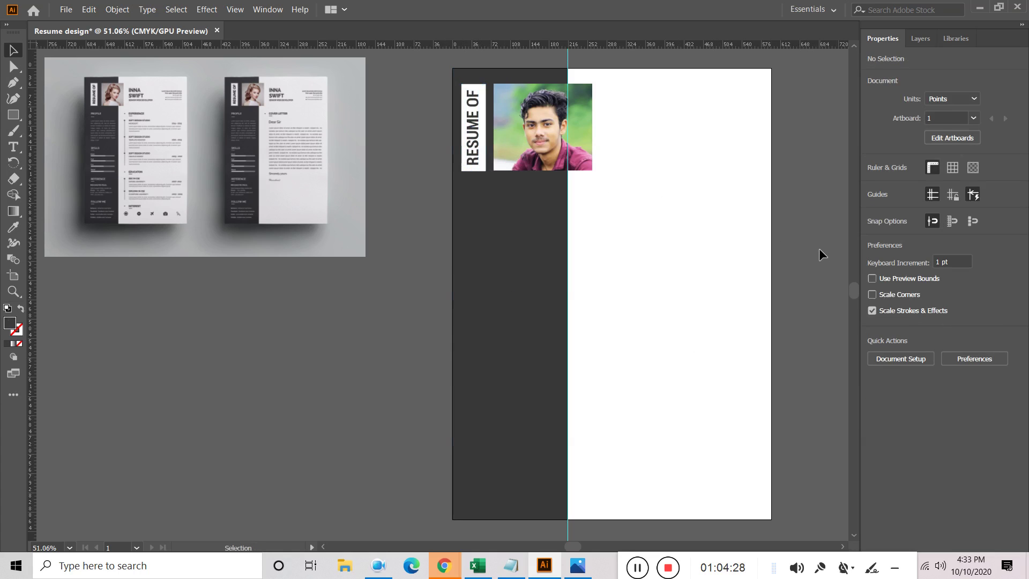
# Convert the RESUME OF text to outlines
pyautogui.click(476, 157)
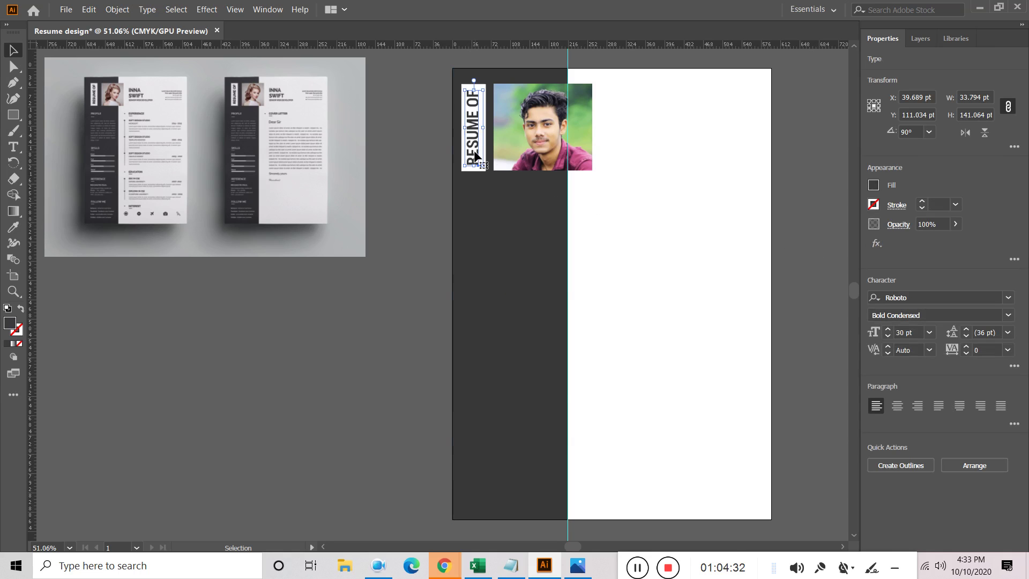
pyautogui.rightClick(475, 155)
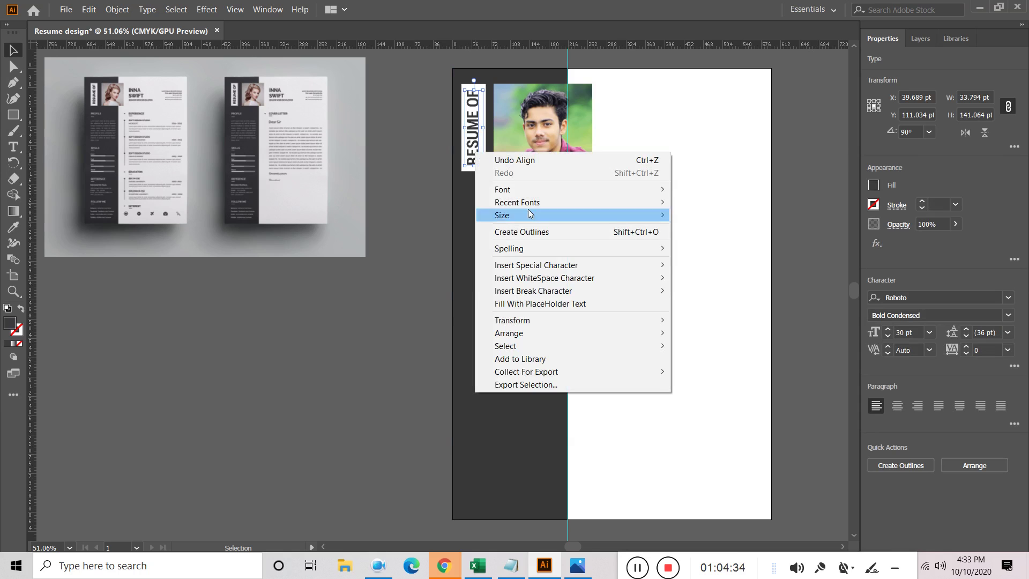
pyautogui.click(551, 231)
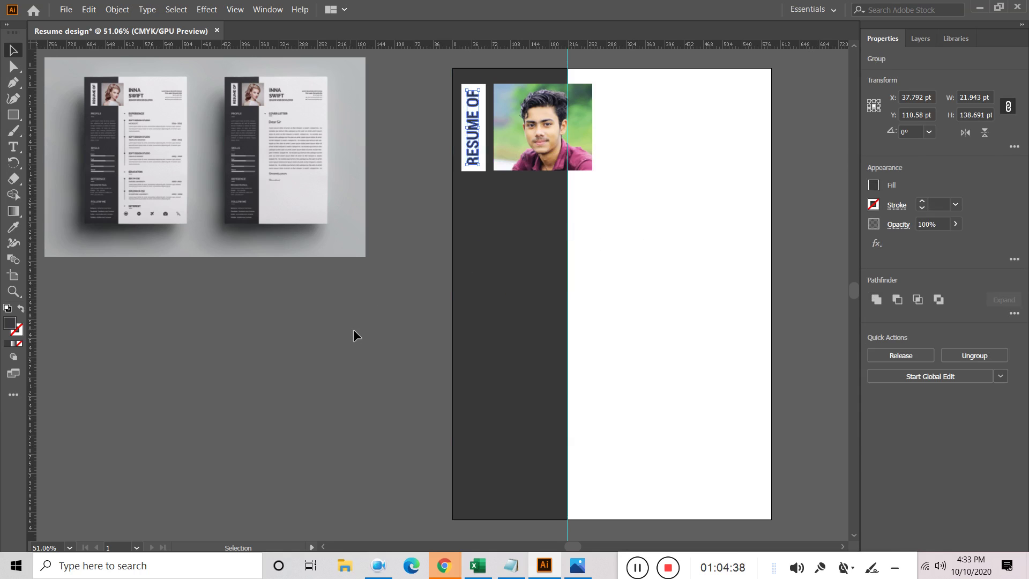
pyautogui.click(416, 263)
# Centre the outlined text horizontally and vertically within the white strip
pyautogui.click(480, 170)
pyautogui.keyDown('shift'); pyautogui.click(486, 154); pyautogui.keyUp('shift')
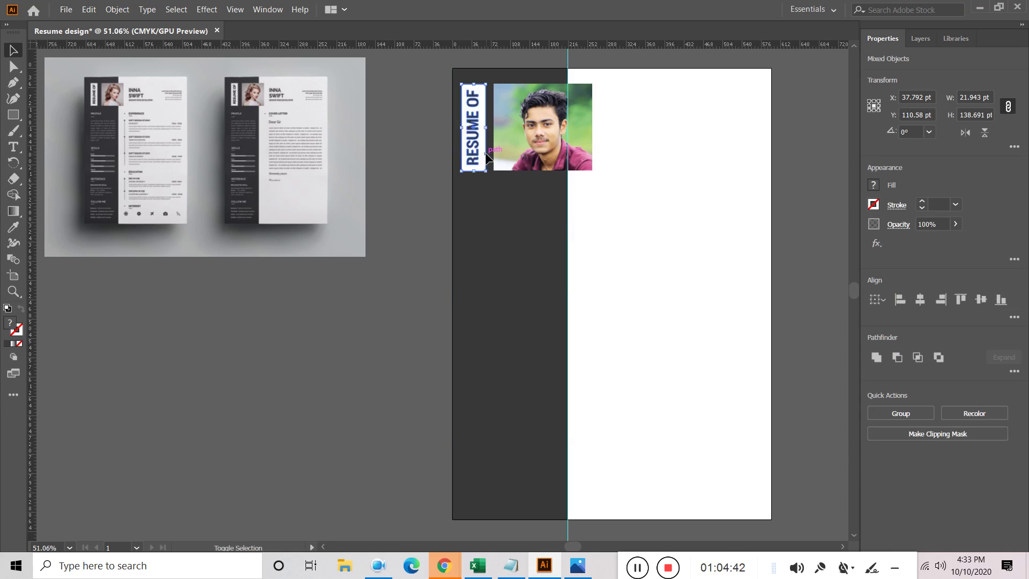
pyautogui.click(920, 299)
pyautogui.click(982, 301)
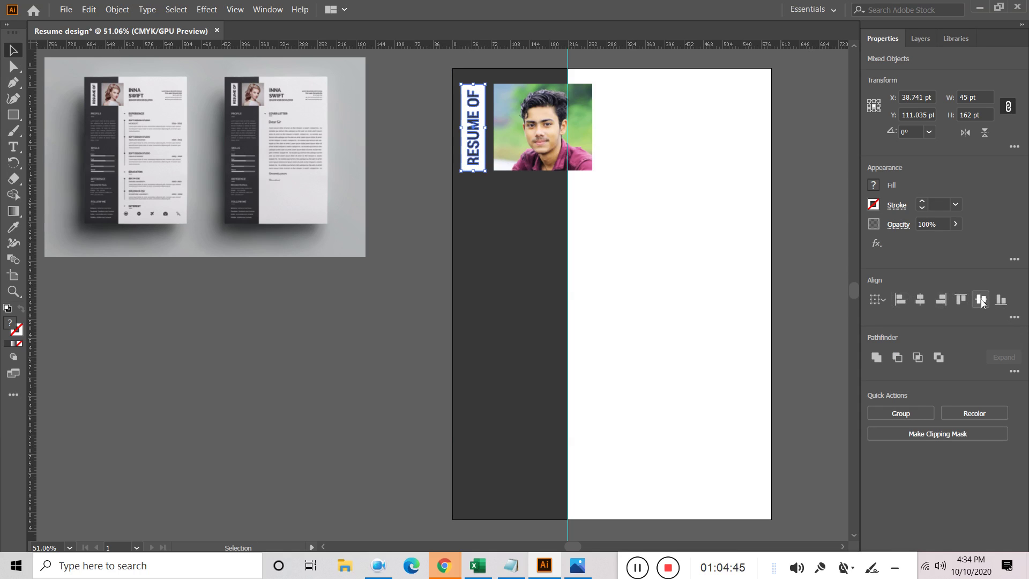
pyautogui.click(404, 317)
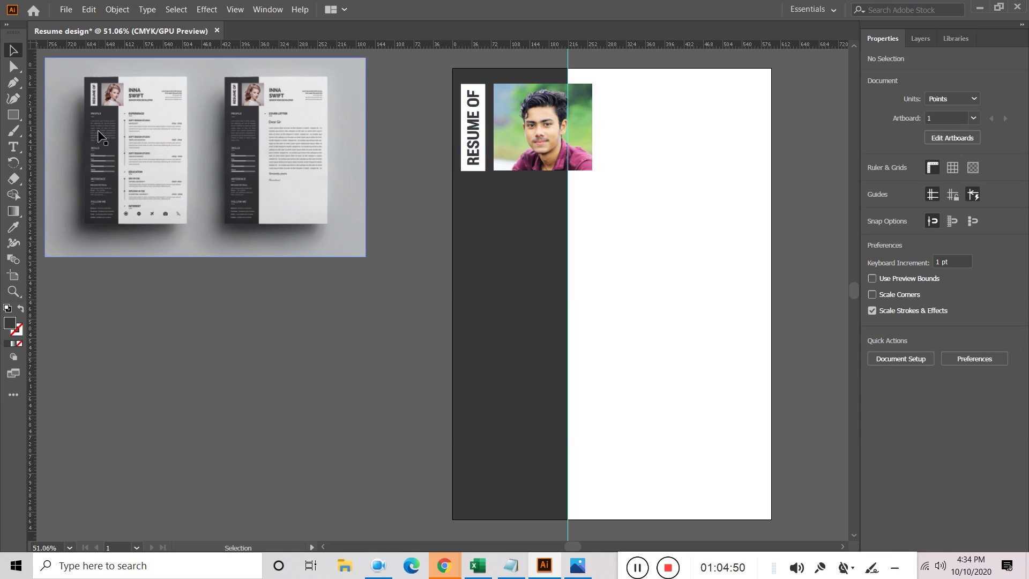
pyautogui.keyDown('alt'); pyautogui.scroll(1, 72, 111); pyautogui.keyUp('alt')
pyautogui.keyDown('alt'); pyautogui.scroll(4, 72, 110); pyautogui.keyUp('alt')
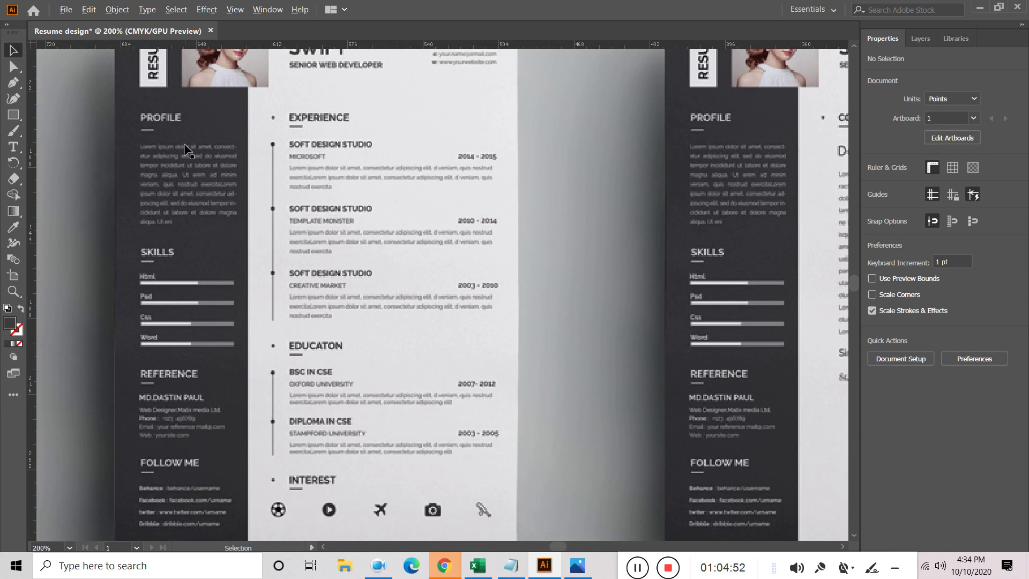
pyautogui.keyDown('alt'); pyautogui.scroll(-4, 182, 150); pyautogui.keyUp('alt')
pyautogui.keyDown('alt'); pyautogui.scroll(1, 666, 172); pyautogui.keyUp('alt')
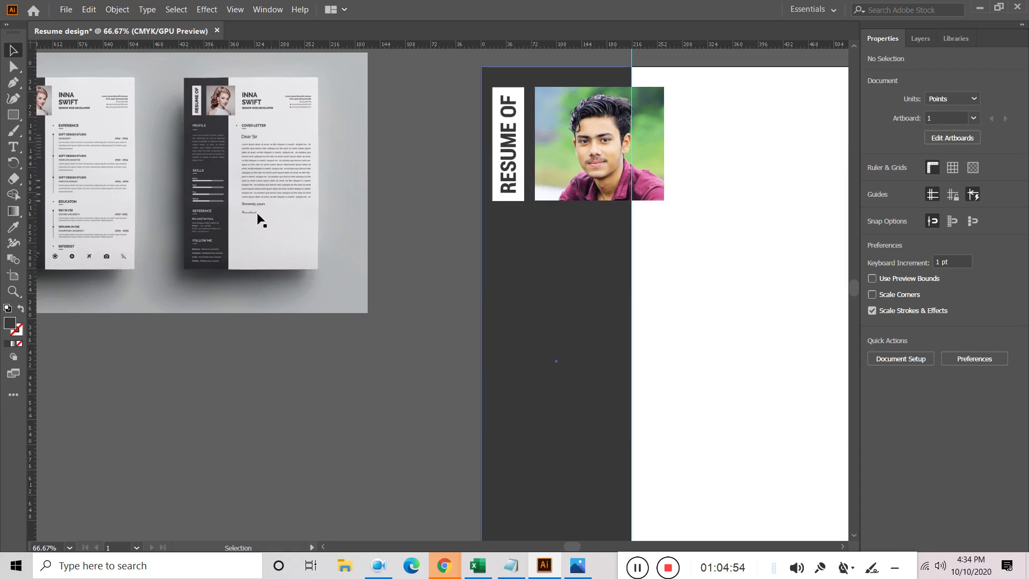
pyautogui.click(13, 146)
# Add a 'PROFILE' text object on the sidebar below the photo
pyautogui.click(508, 237)
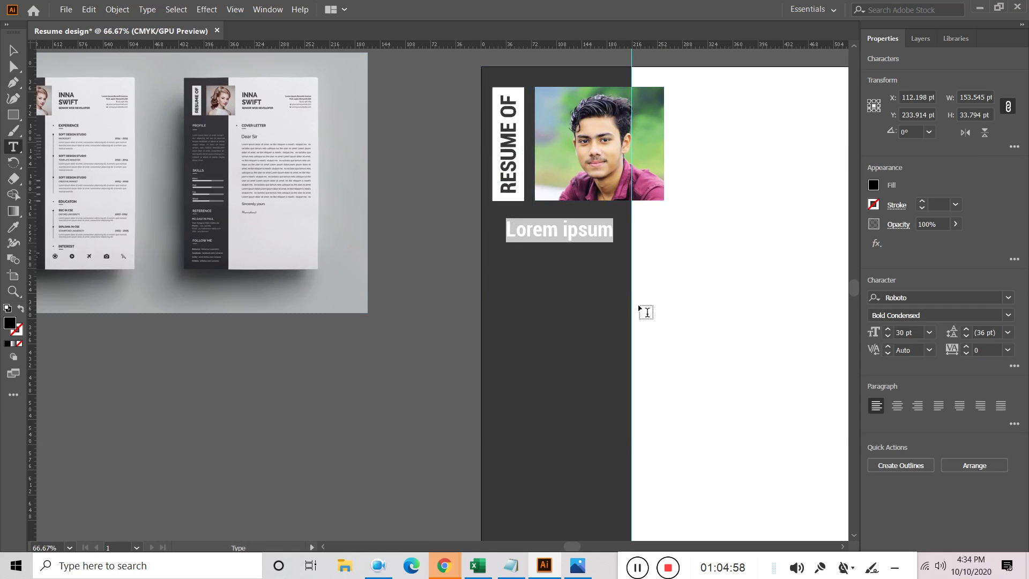
pyautogui.press('BackSpace')
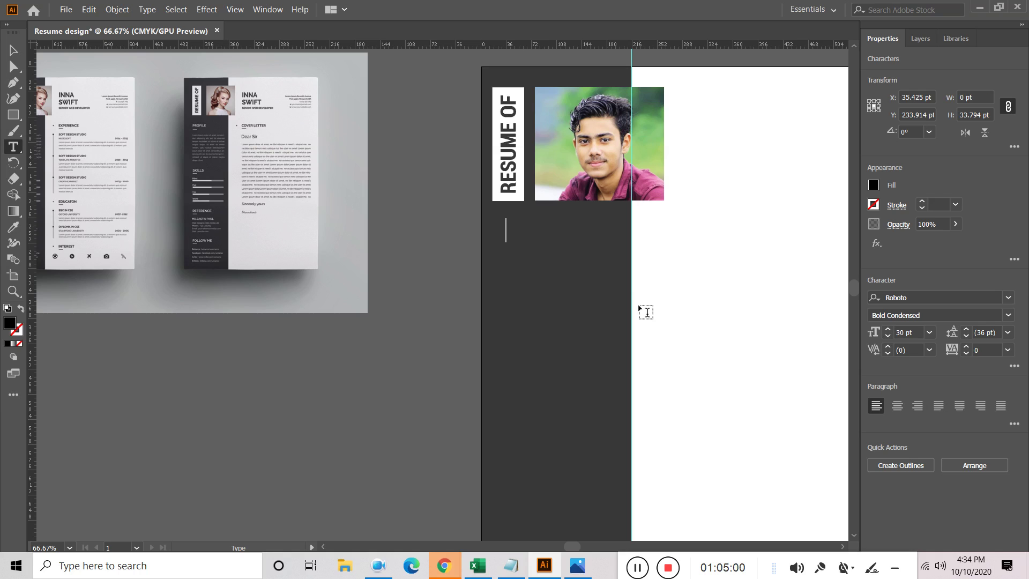
pyautogui.moveTo(213, 343); pyautogui.dragTo(292, 373)
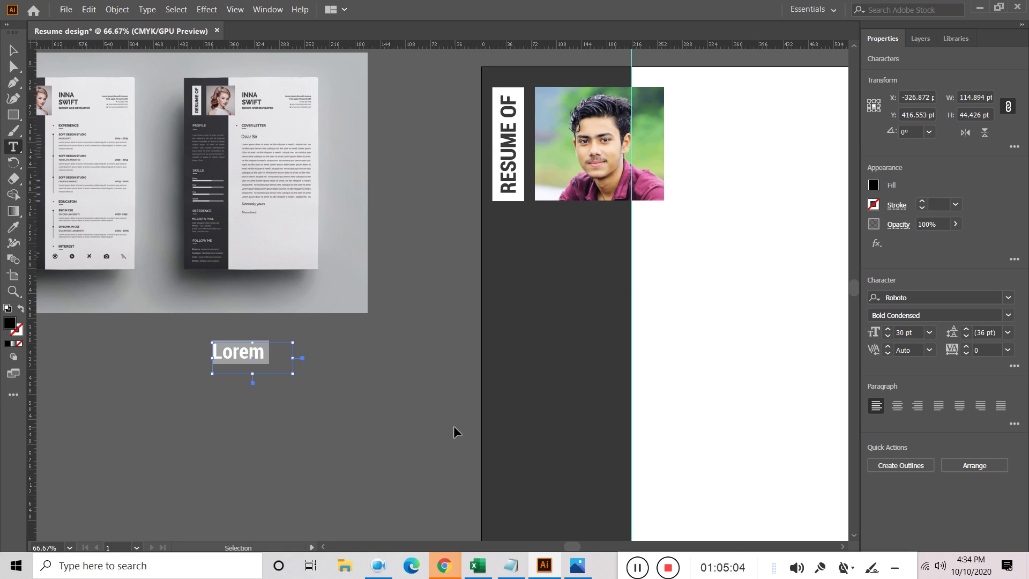
pyautogui.hotkey('ctrl', 'z')
pyautogui.click(10, 51)
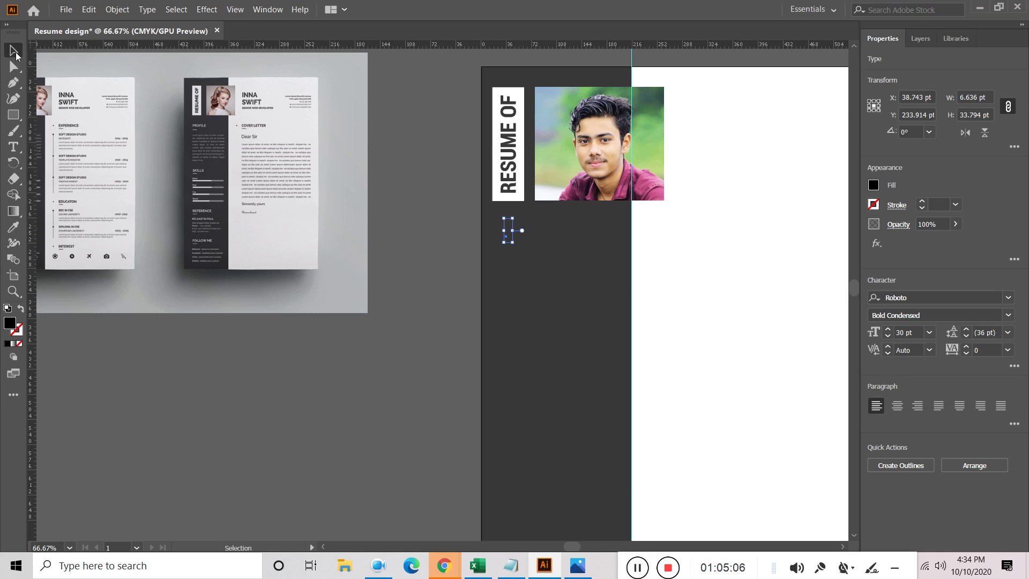
pyautogui.moveTo(259, 344); pyautogui.dragTo(356, 383)
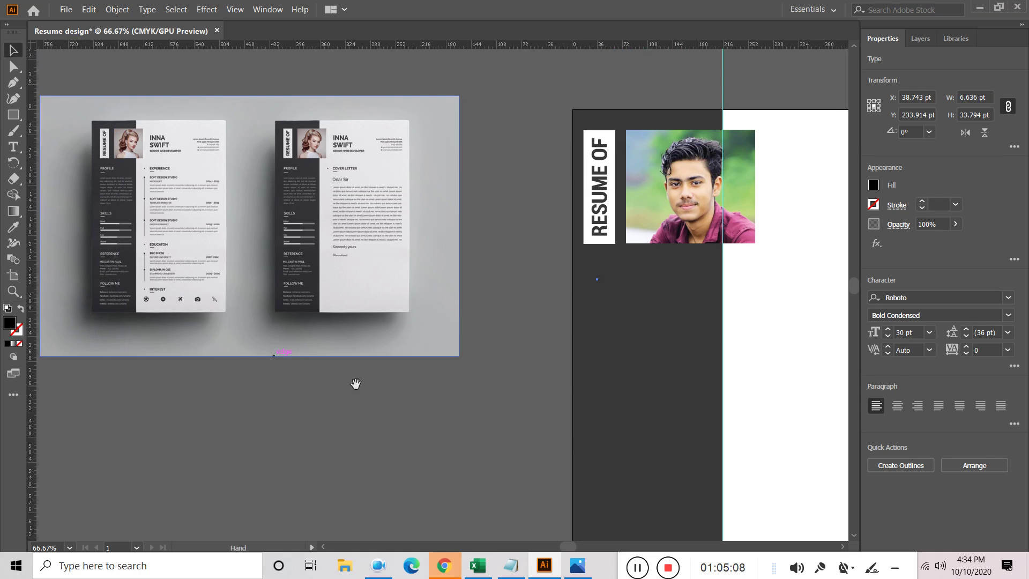
pyautogui.press('t')
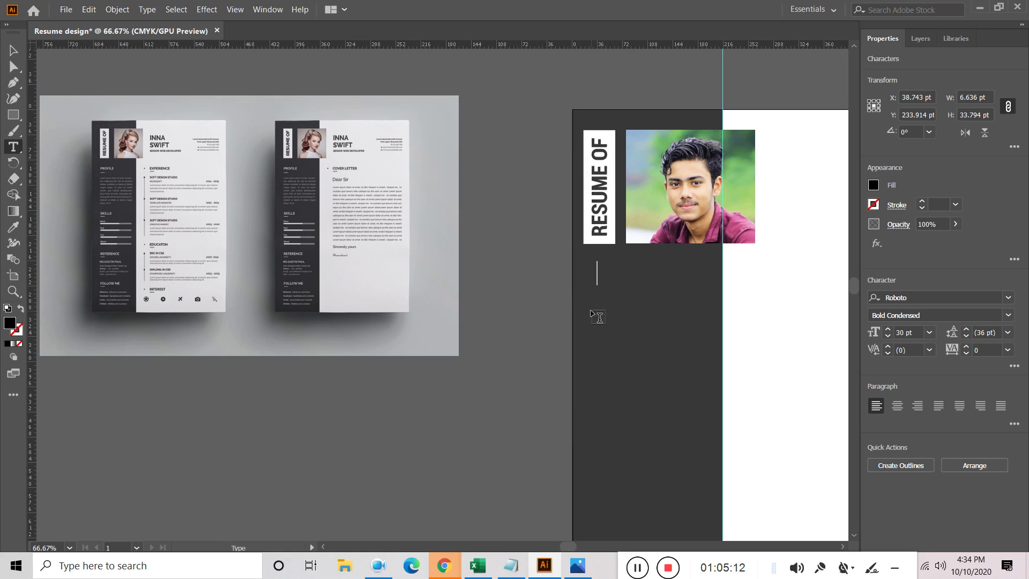
pyautogui.press('capslock')
pyautogui.write('PROFILE')
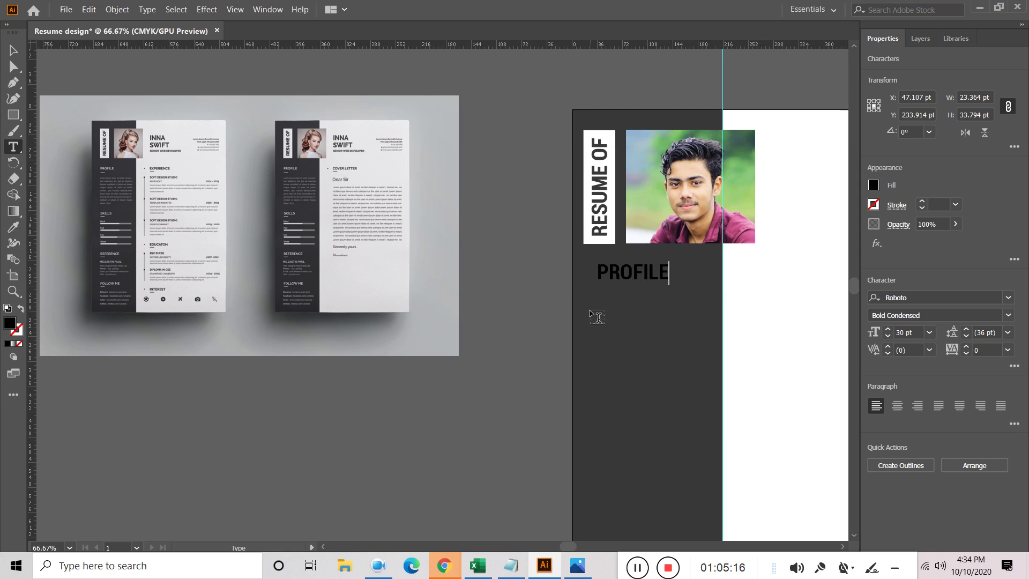
pyautogui.click(13, 49)
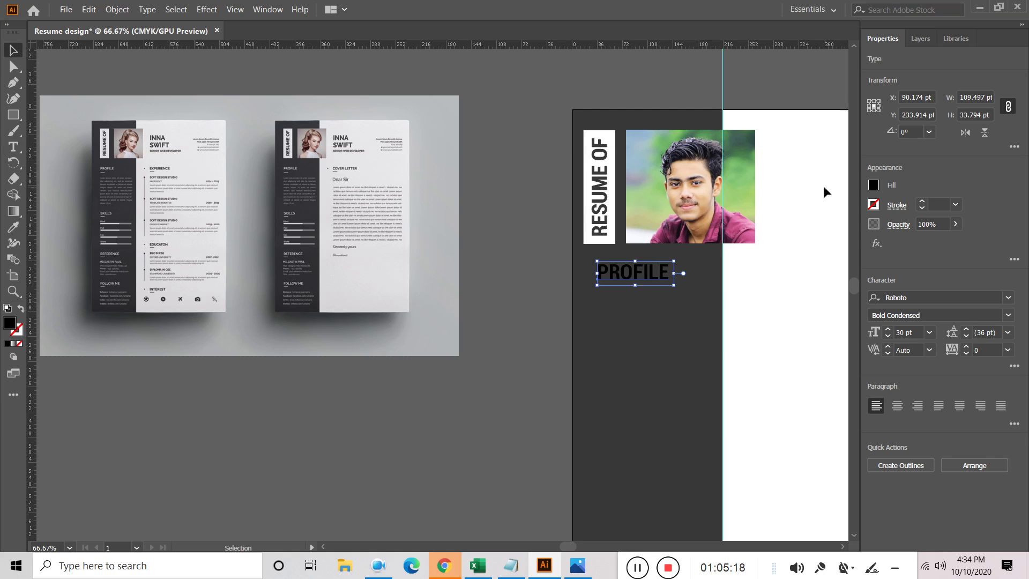
# Make PROFILE white, Regular style, 24 pt, and place it under the RESUME OF tab
pyautogui.click(874, 185)
pyautogui.click(746, 234)
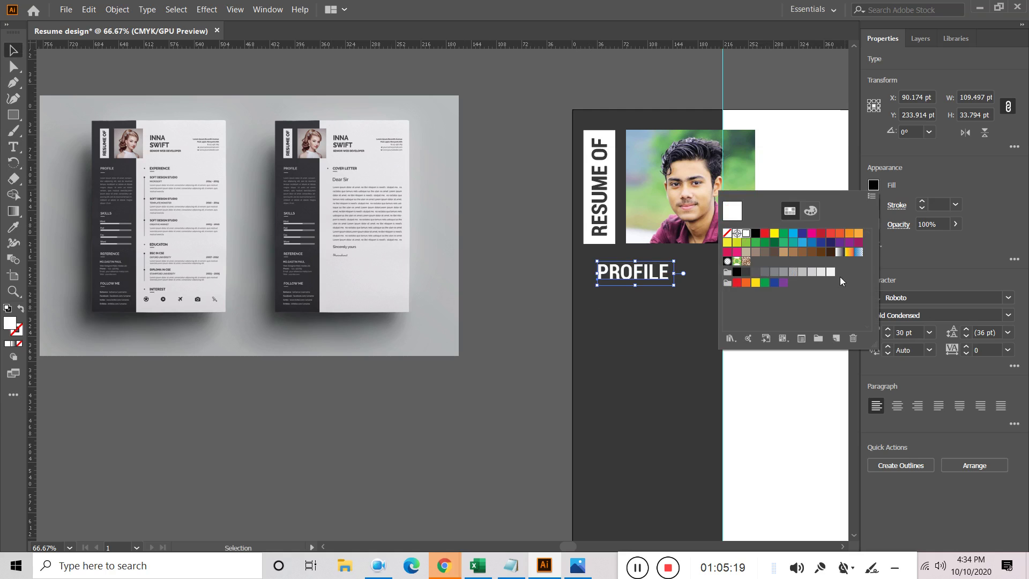
pyautogui.click(1008, 316)
pyautogui.click(1009, 315)
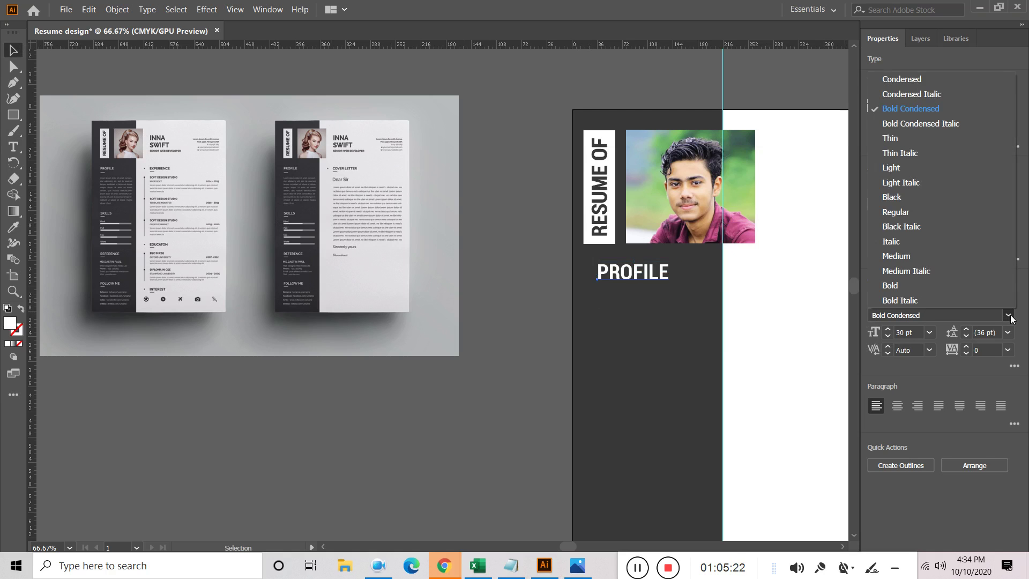
pyautogui.click(914, 212)
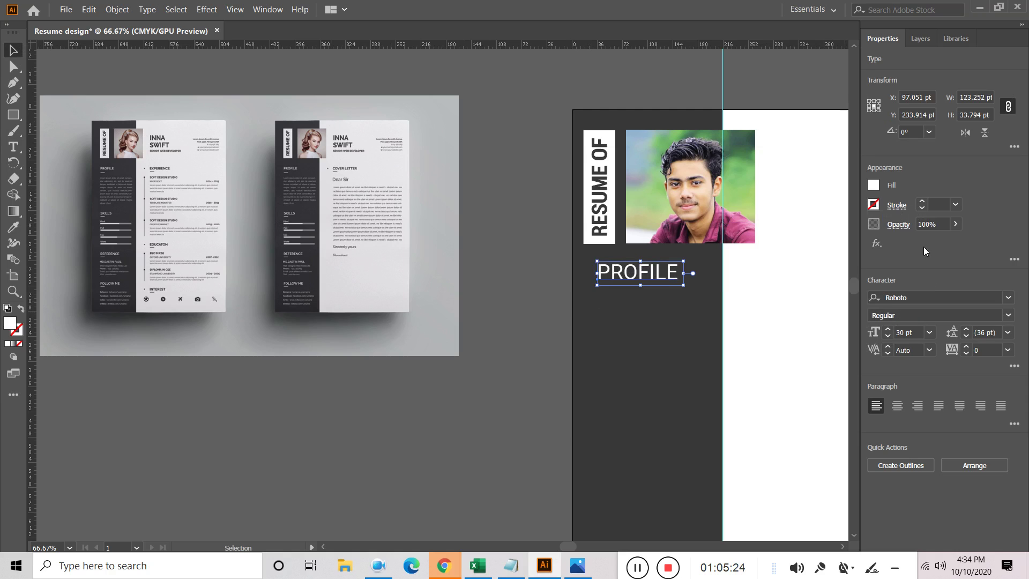
pyautogui.click(931, 332)
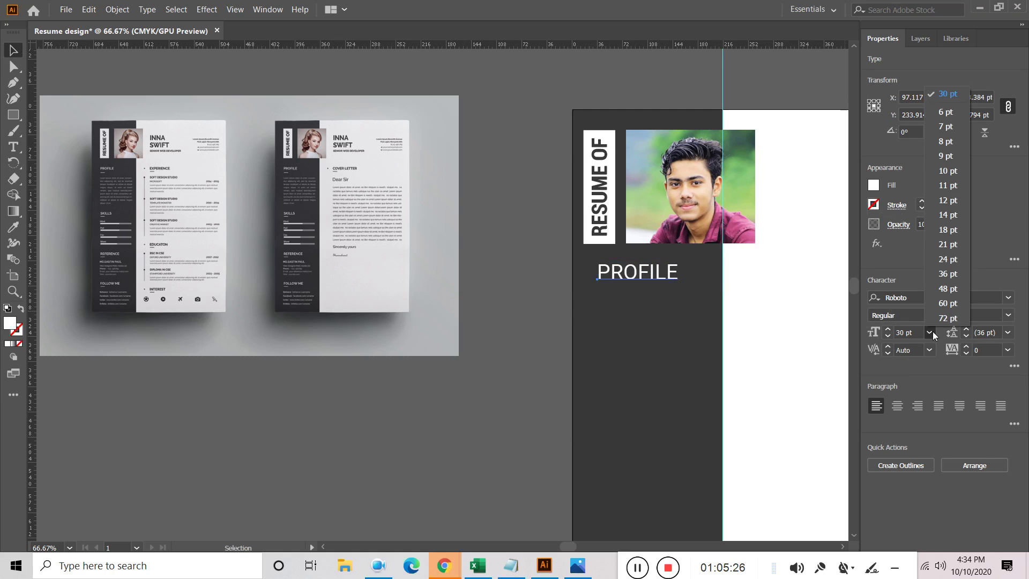
pyautogui.click(948, 259)
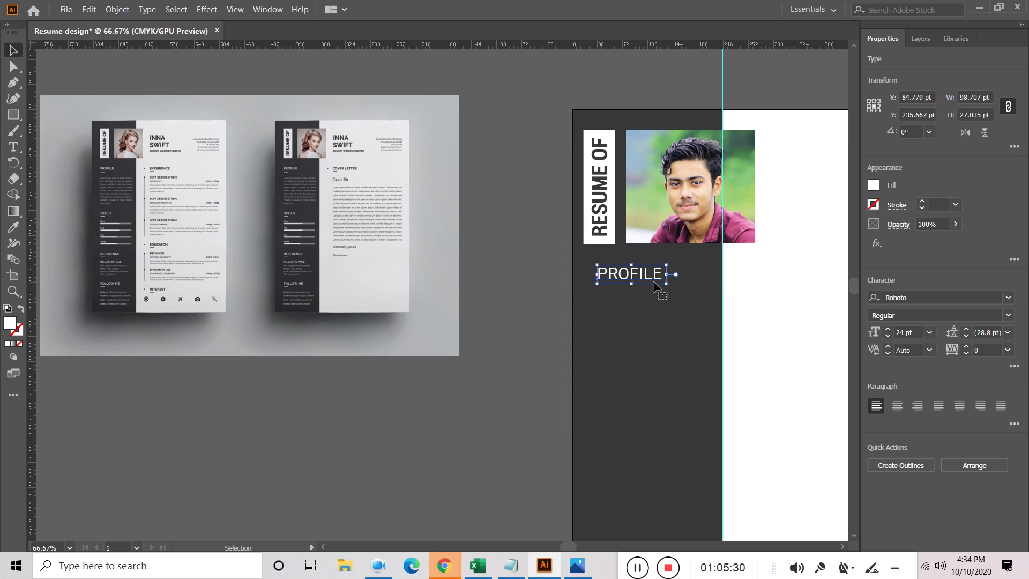
pyautogui.moveTo(644, 279); pyautogui.dragTo(630, 272)
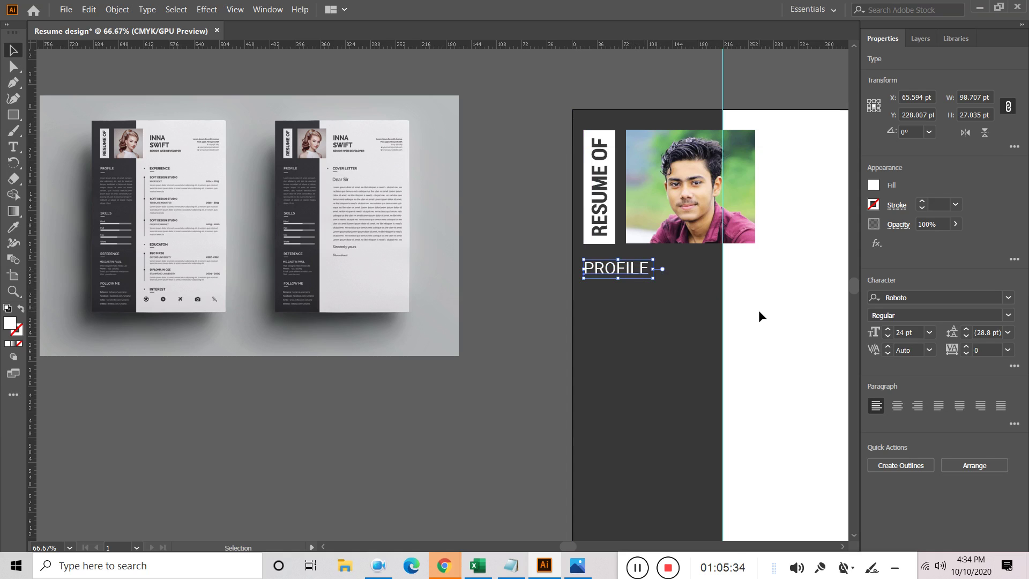
pyautogui.press('Down')
pyautogui.press('Down')
pyautogui.press('Down')
pyautogui.press('Down')
pyautogui.press('Down')
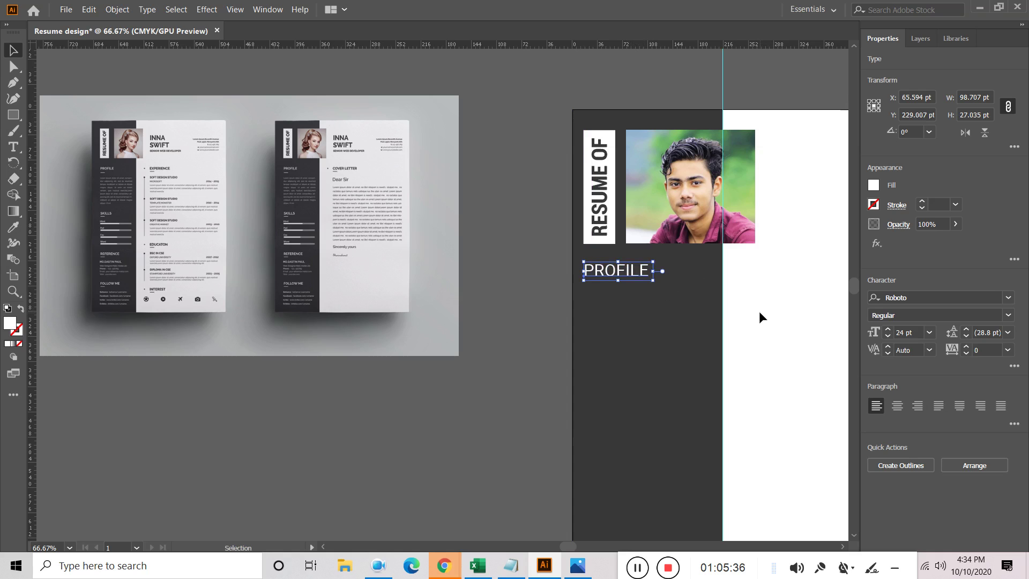
pyautogui.click(480, 378)
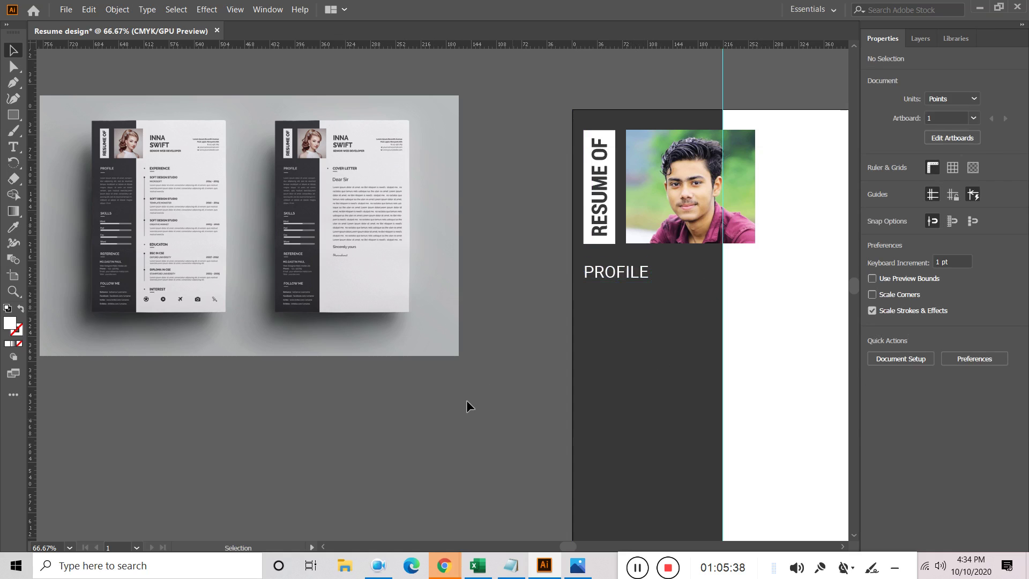
# Create a 14 pt placeholder text area below PROFILE with three copies of the filler text
pyautogui.click(14, 145)
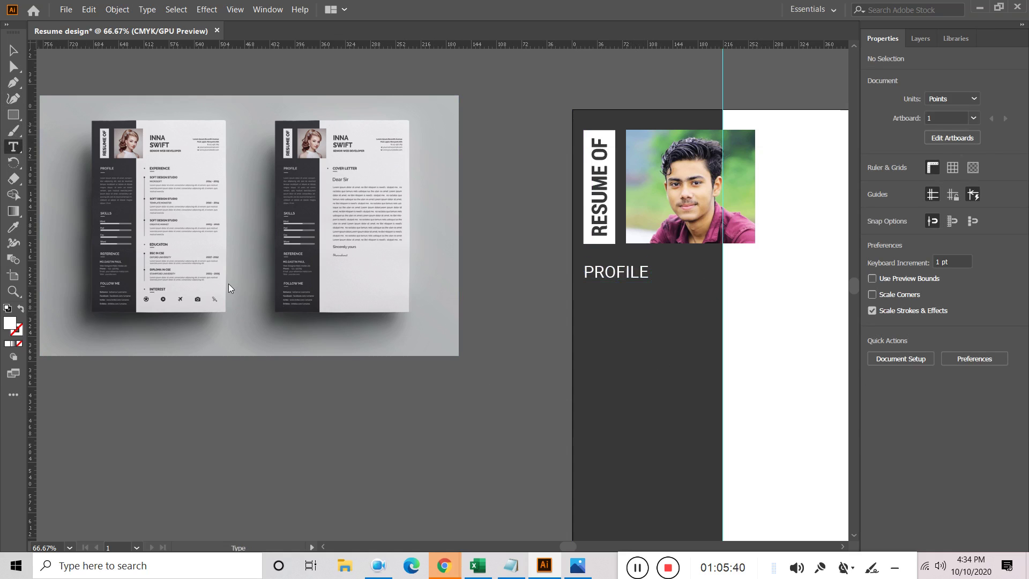
pyautogui.moveTo(587, 292); pyautogui.dragTo(718, 419)
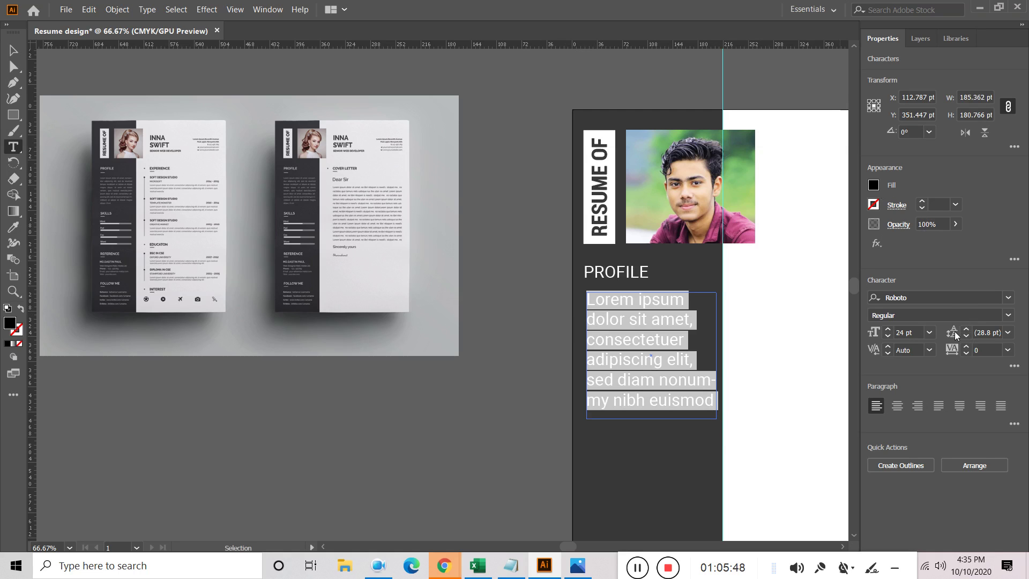
pyautogui.click(930, 332)
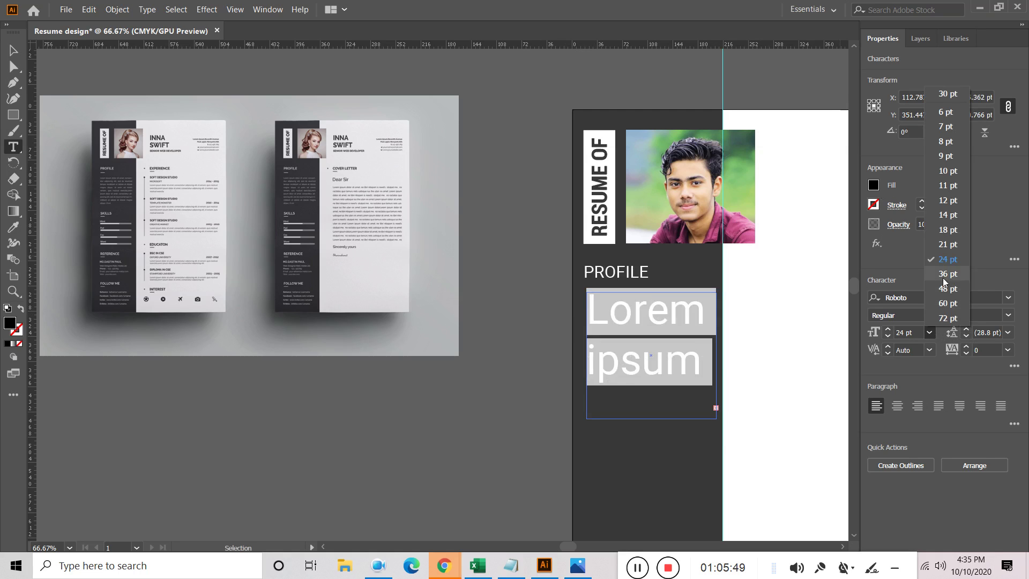
pyautogui.click(952, 218)
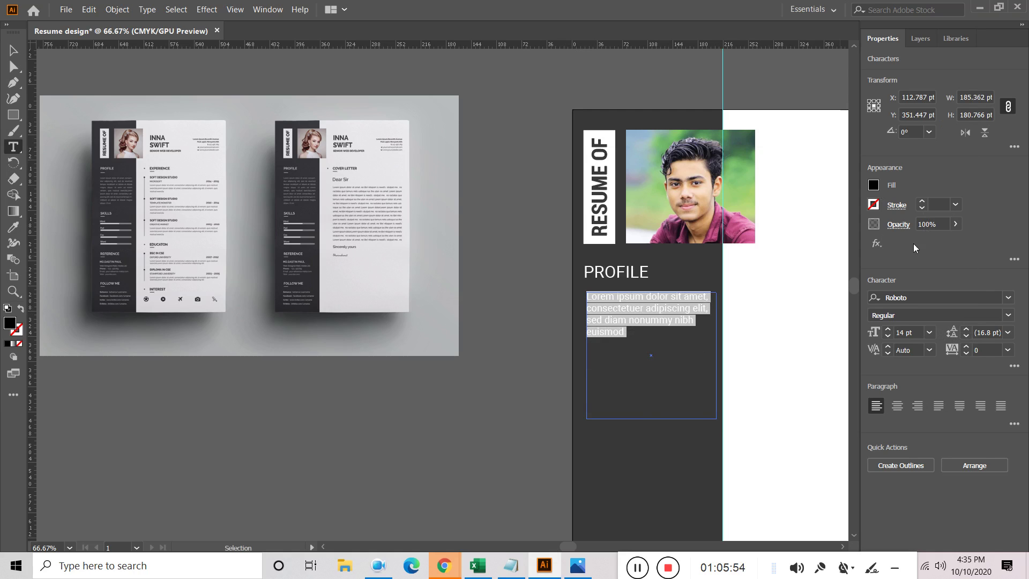
pyautogui.click(627, 332)
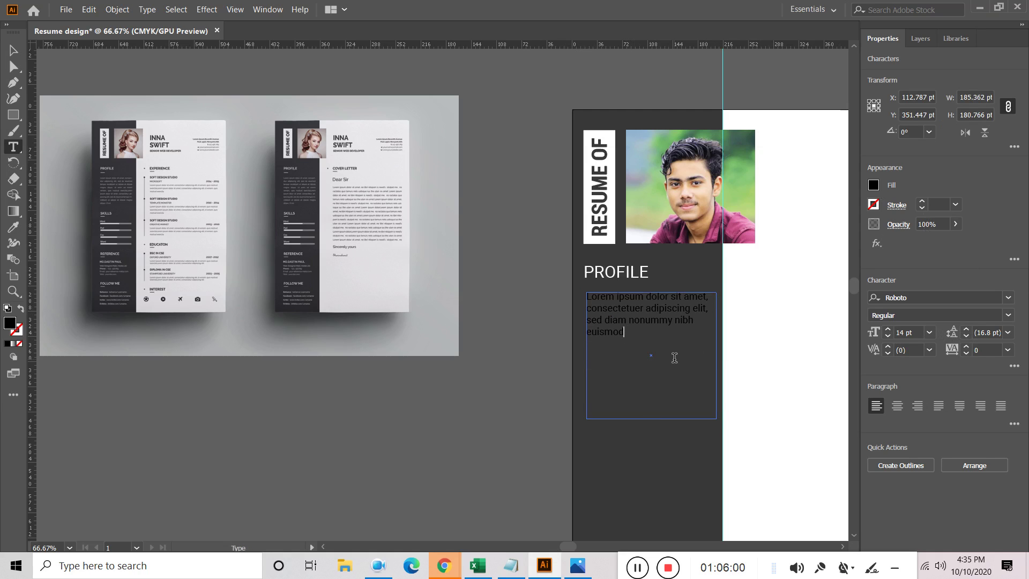
pyautogui.write('Lorem ipsum dolor sit amet, consectetuer adipiscing elit, sed diam nonummy nibh euismod')
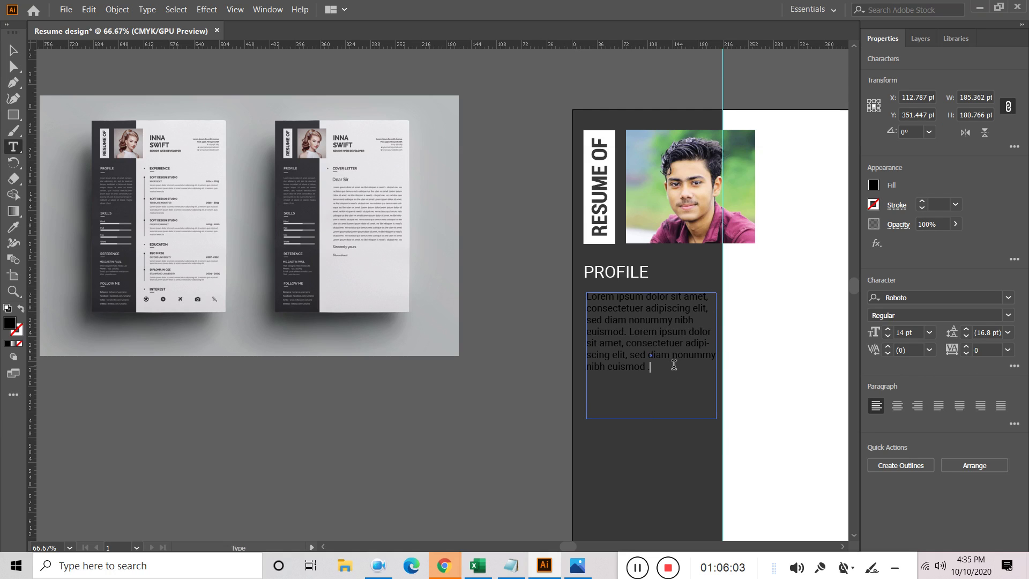
pyautogui.hotkey('ctrl', 'v')
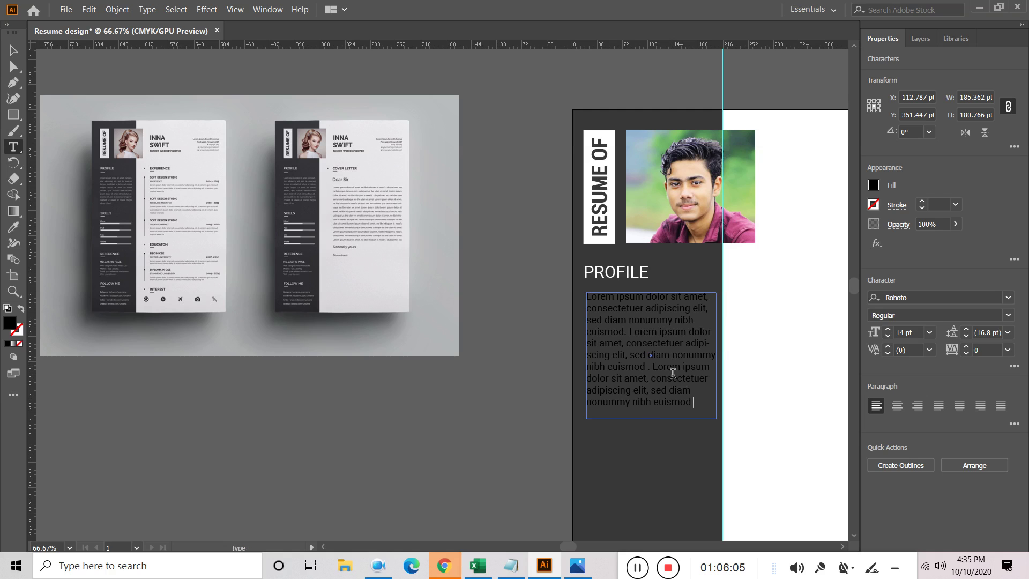
# Make the placeholder paragraph white
pyautogui.click(13, 50)
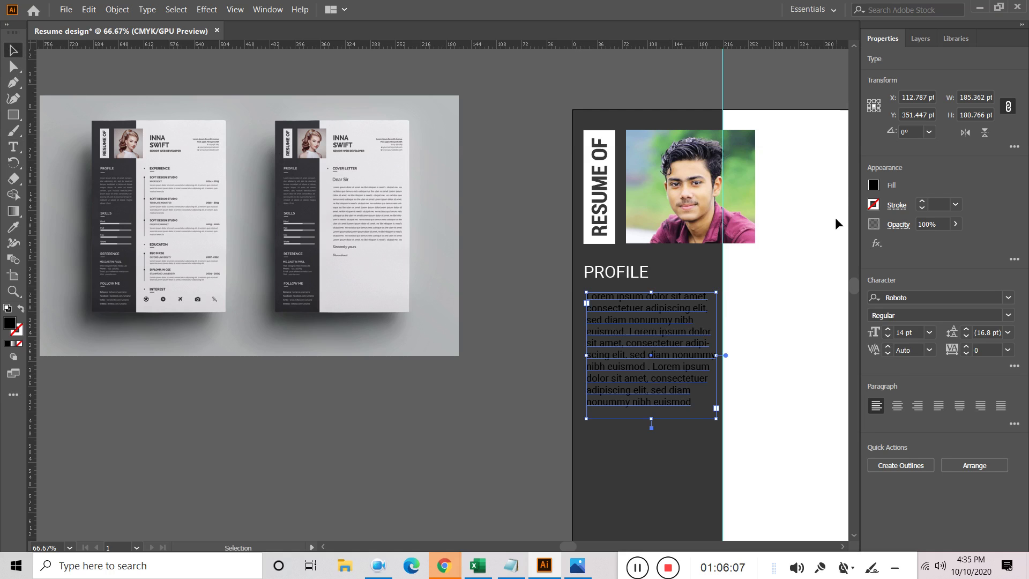
pyautogui.click(874, 185)
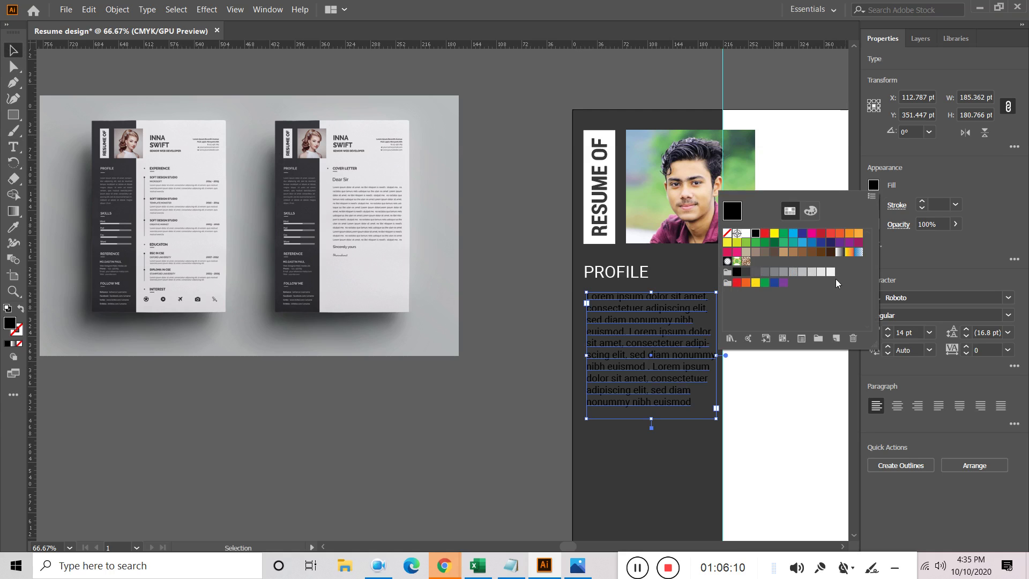
pyautogui.click(830, 274)
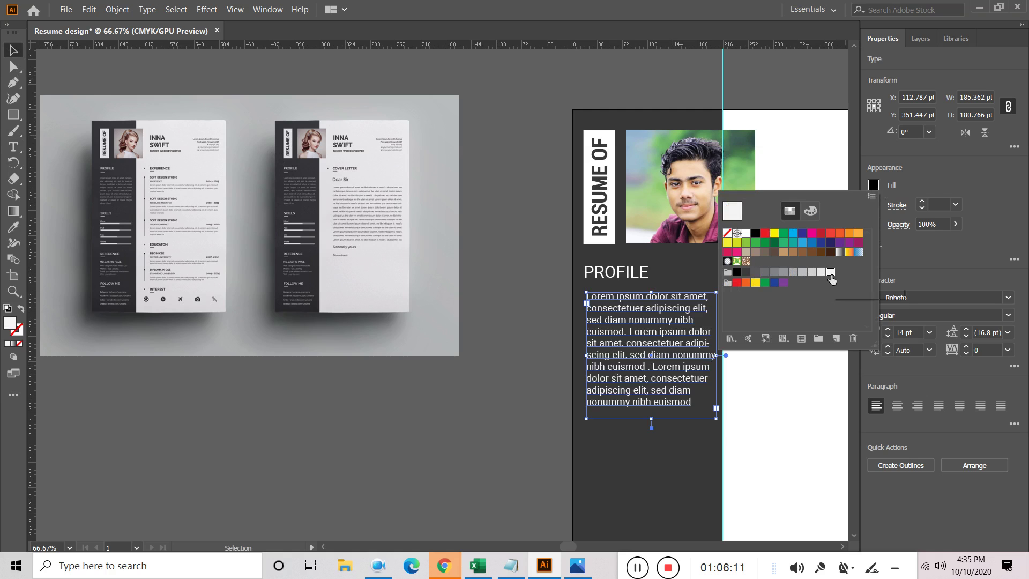
pyautogui.click(745, 234)
pyautogui.click(13, 50)
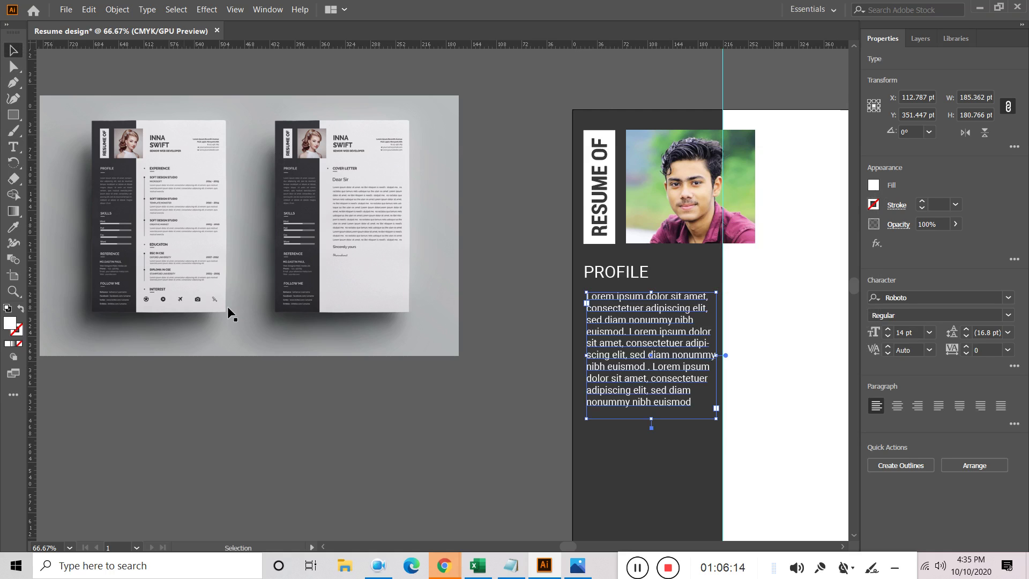
pyautogui.click(351, 419)
# Left-align the paragraph with the PROFILE heading
pyautogui.click(612, 337)
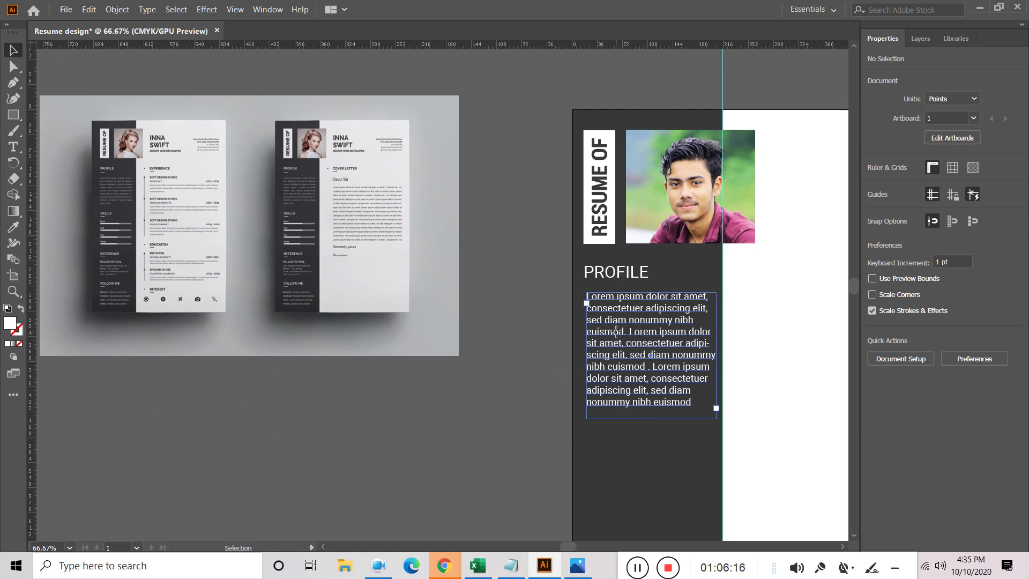
pyautogui.keyDown('shift'); pyautogui.click(605, 274); pyautogui.keyUp('shift')
pyautogui.click(899, 467)
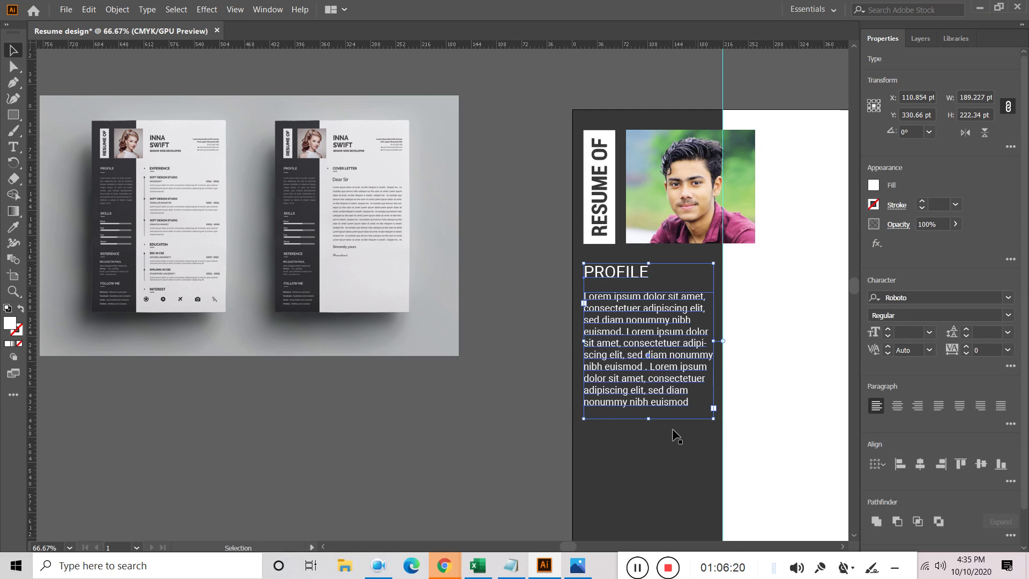
pyautogui.click(467, 370)
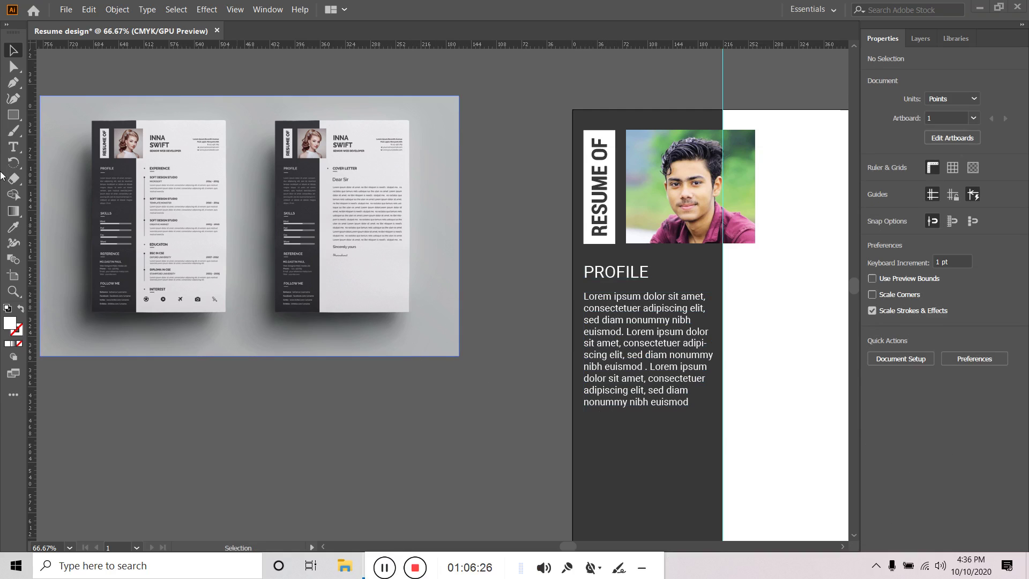
pyautogui.click(12, 84)
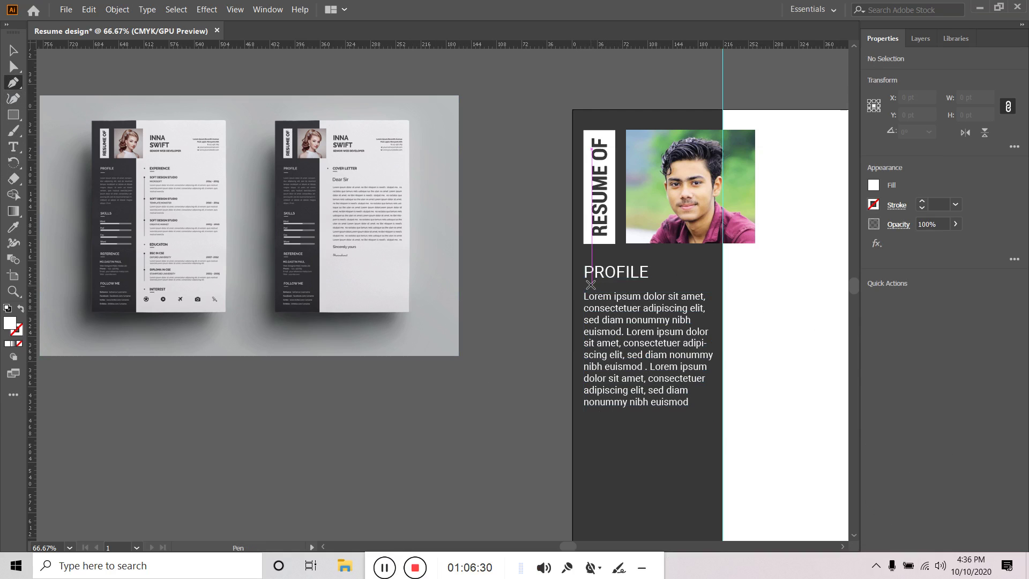
# Draw a short horizontal line just below the PROFILE heading
pyautogui.press('capslock')
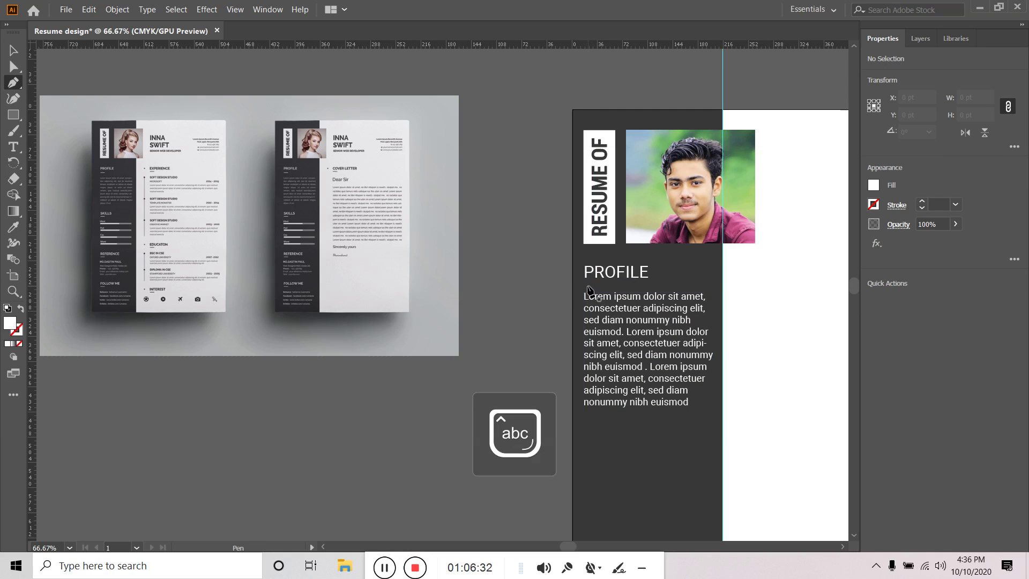
pyautogui.click(17, 118)
pyautogui.click(78, 179)
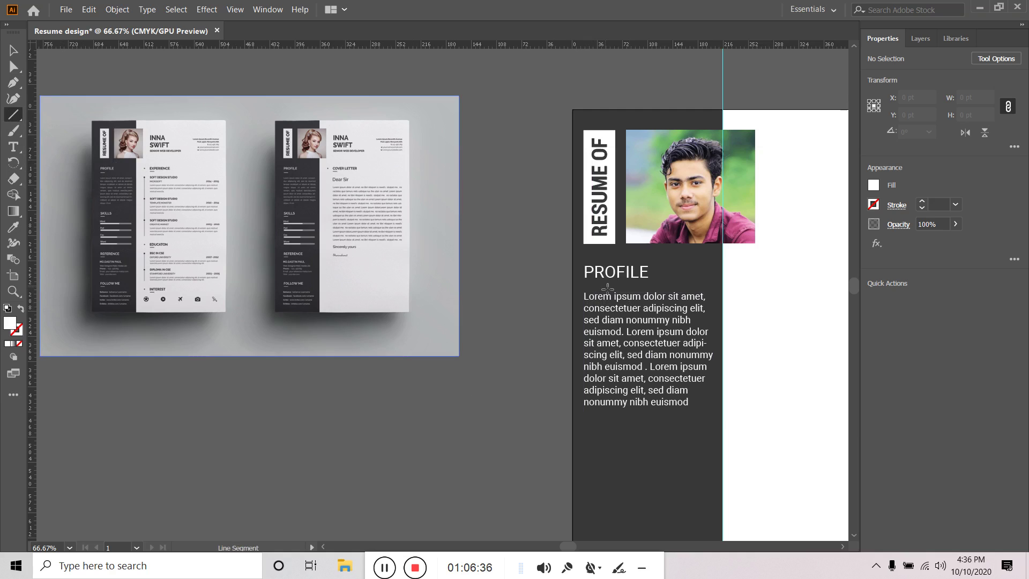
pyautogui.moveTo(583, 284); pyautogui.dragTo(615, 283)
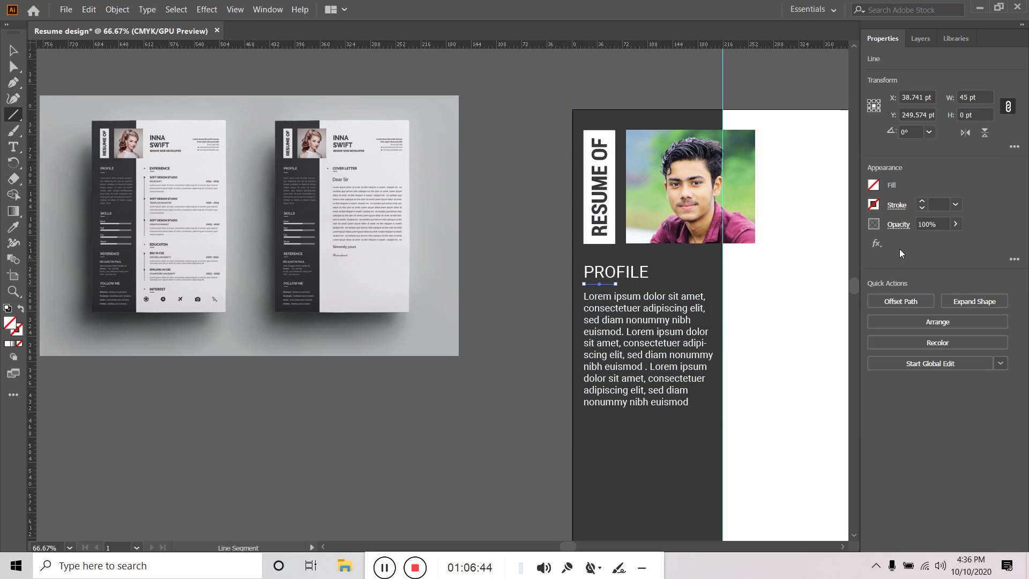
# Give the line a white 4 pt stroke with round caps
pyautogui.click(922, 202)
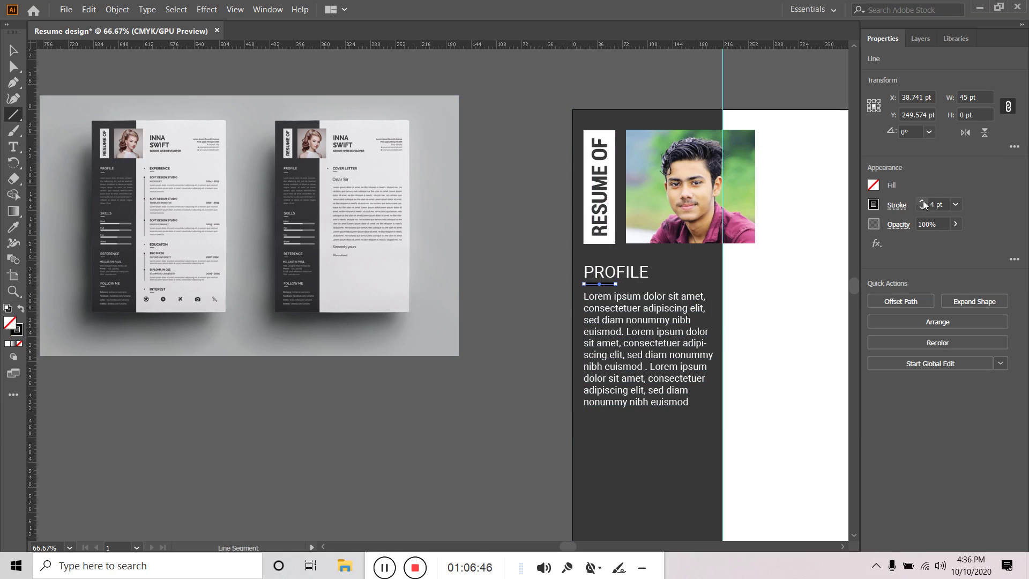
pyautogui.click(874, 205)
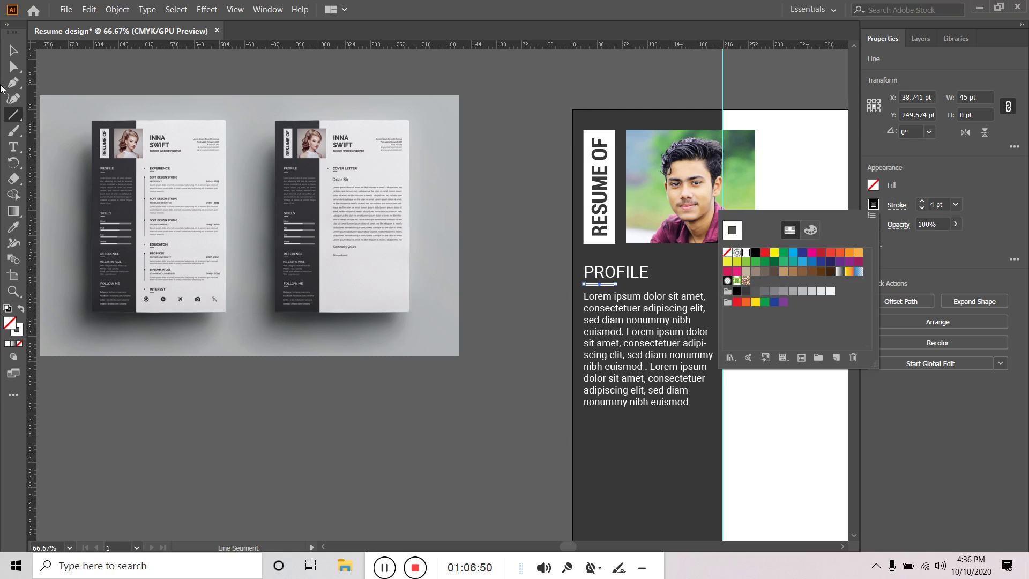
pyautogui.click(893, 214)
pyautogui.click(896, 206)
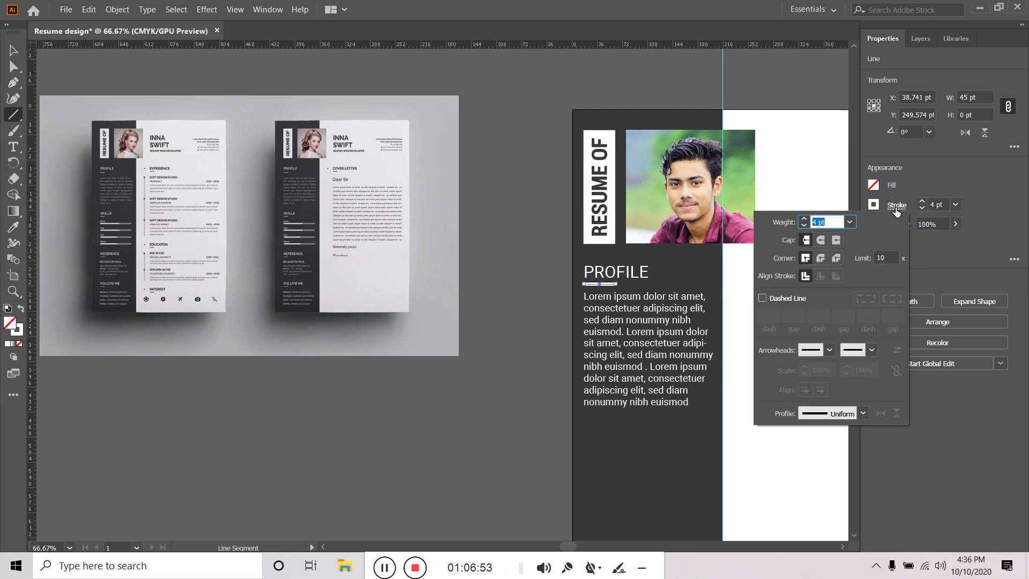
pyautogui.click(820, 240)
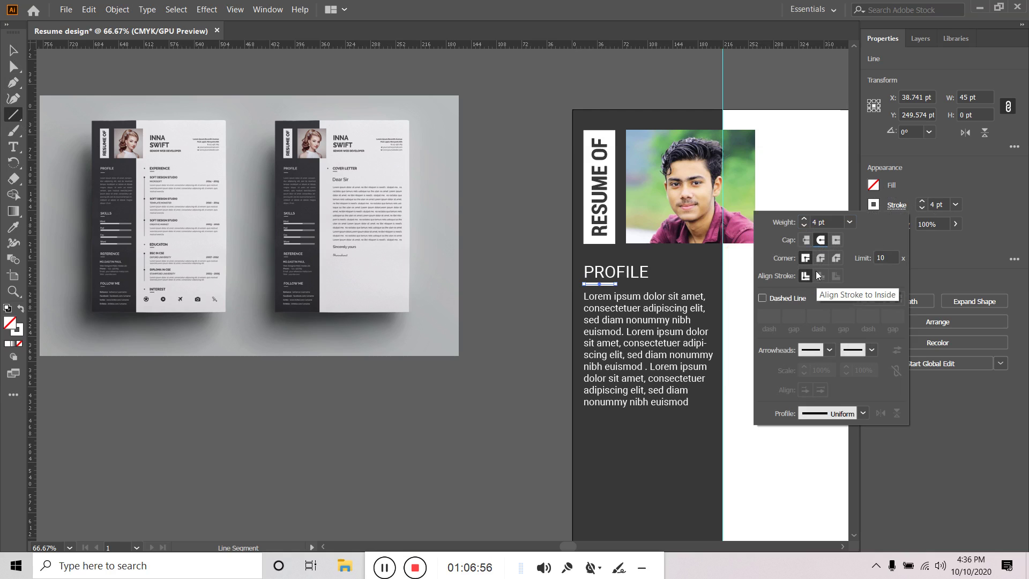
pyautogui.click(456, 417)
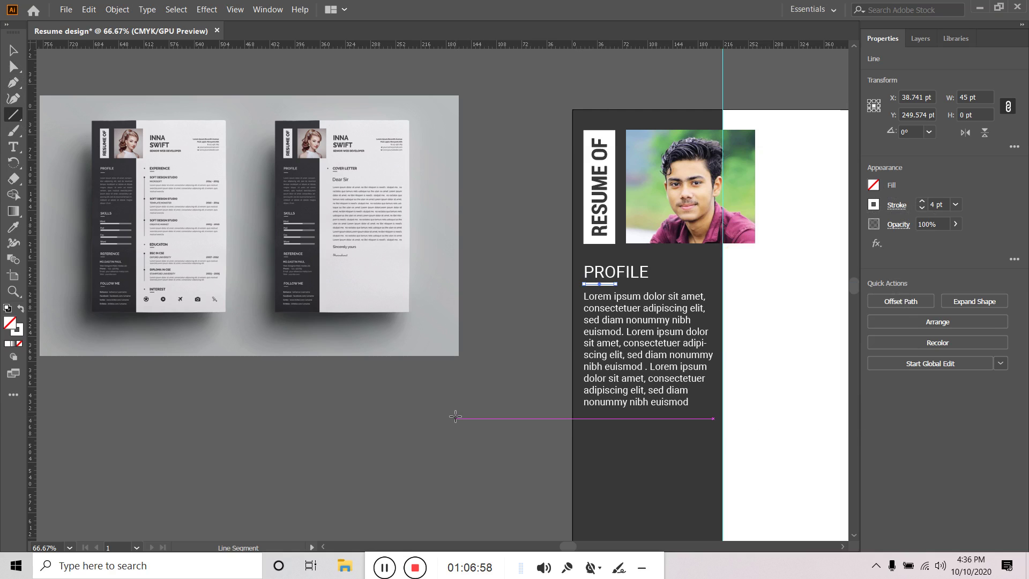
pyautogui.click(456, 416)
pyautogui.click(538, 322)
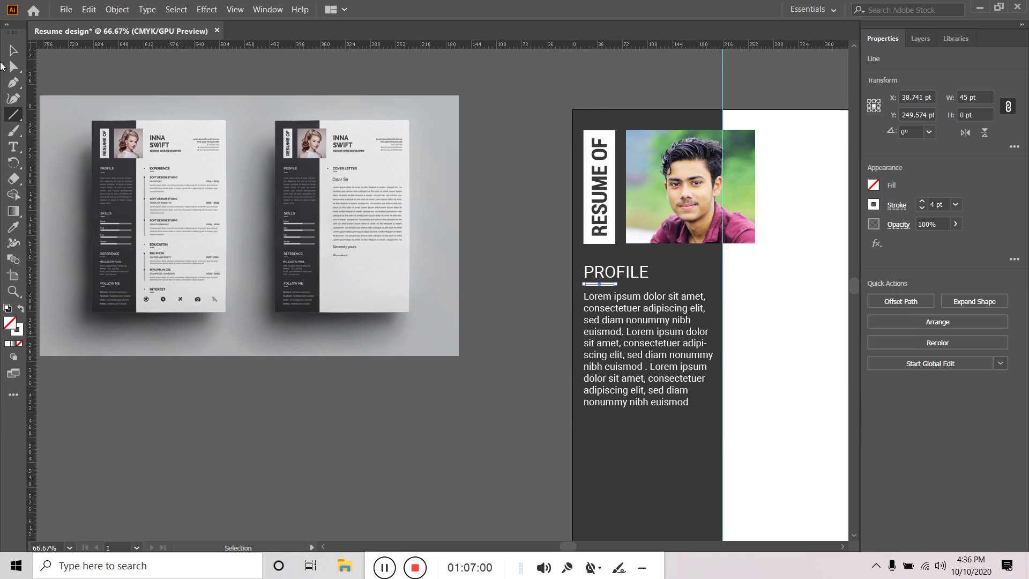
# Nudge the Lorem ipsum profile paragraph slightly lower beneath the underline
pyautogui.click(13, 50)
pyautogui.click(541, 349)
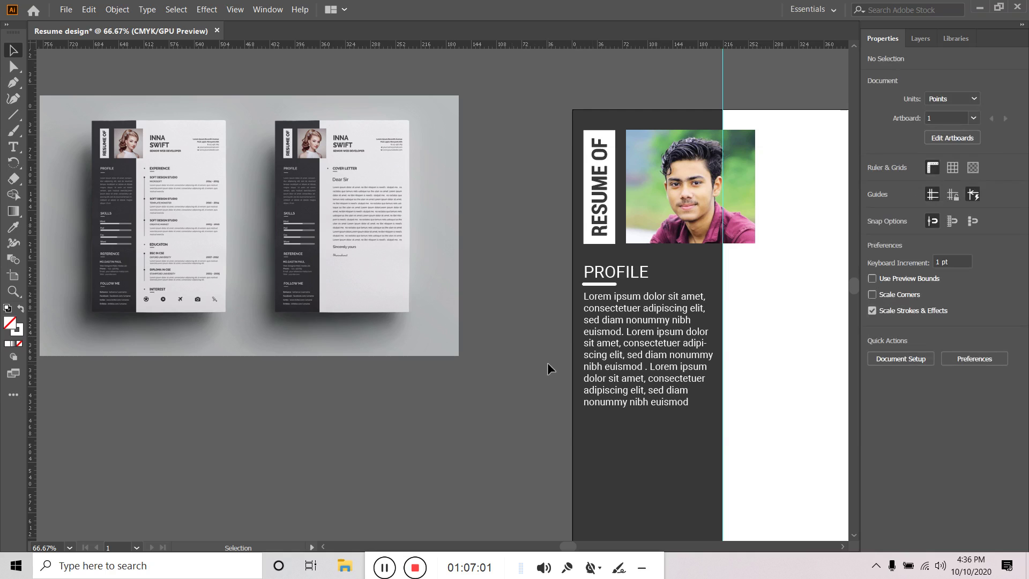
pyautogui.click(607, 291)
pyautogui.click(608, 283)
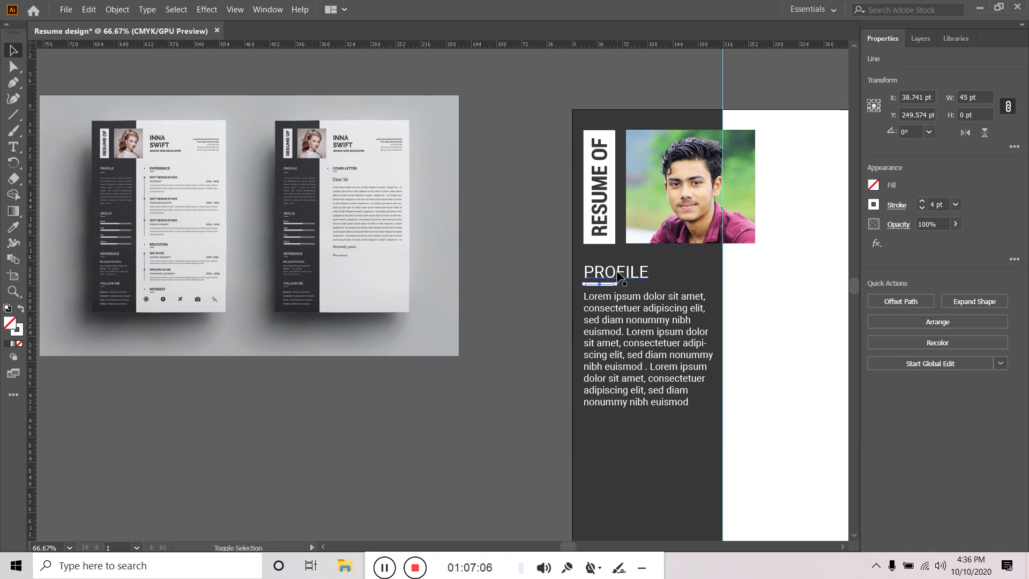
pyautogui.keyDown('shift'); pyautogui.click(616, 272); pyautogui.keyUp('shift')
pyautogui.keyDown('shift'); pyautogui.click(607, 358); pyautogui.keyUp('shift')
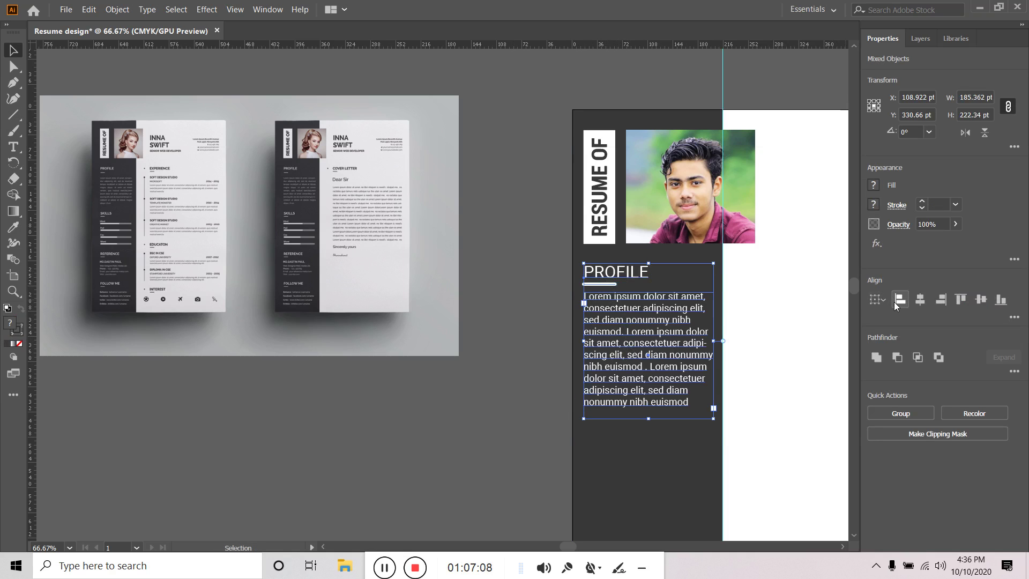
pyautogui.click(548, 351)
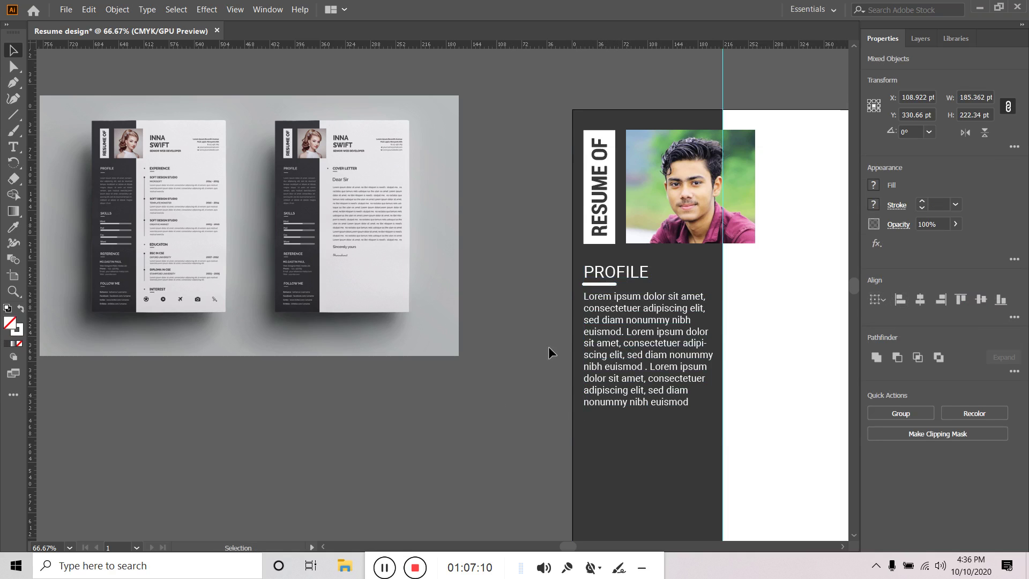
pyautogui.click(603, 284)
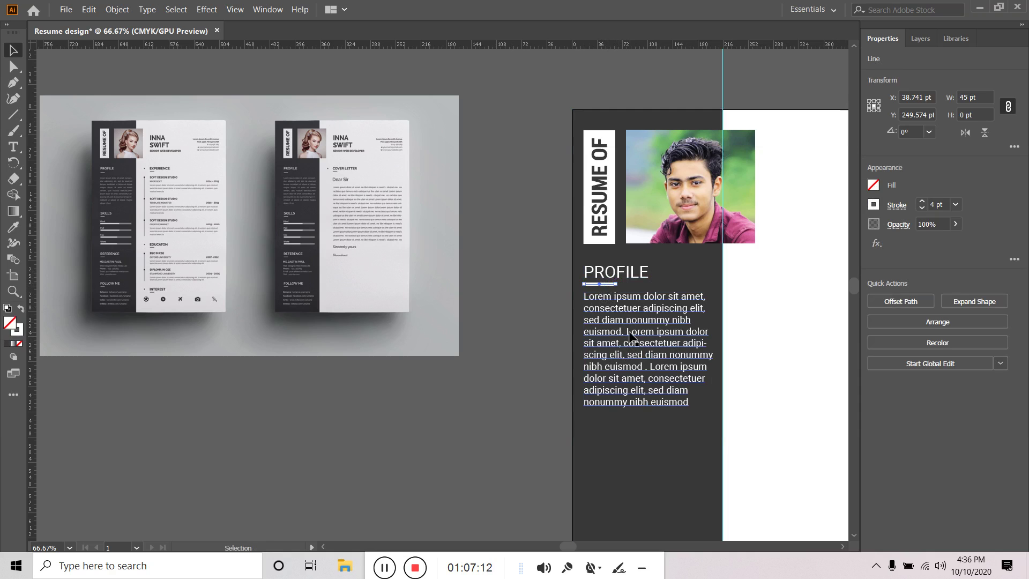
pyautogui.click(558, 331)
pyautogui.click(602, 343)
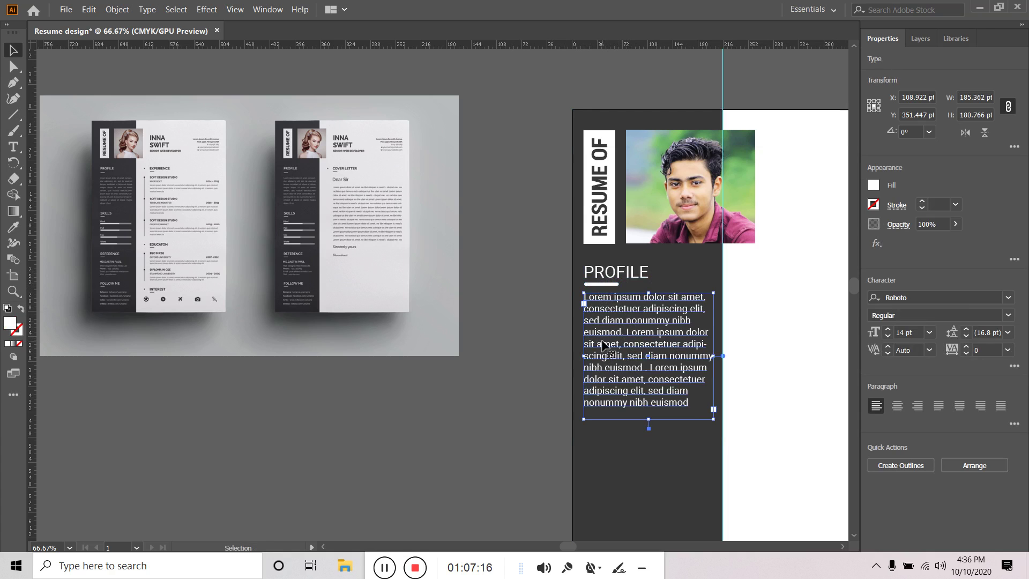
pyautogui.moveTo(602, 341); pyautogui.dragTo(600, 342)
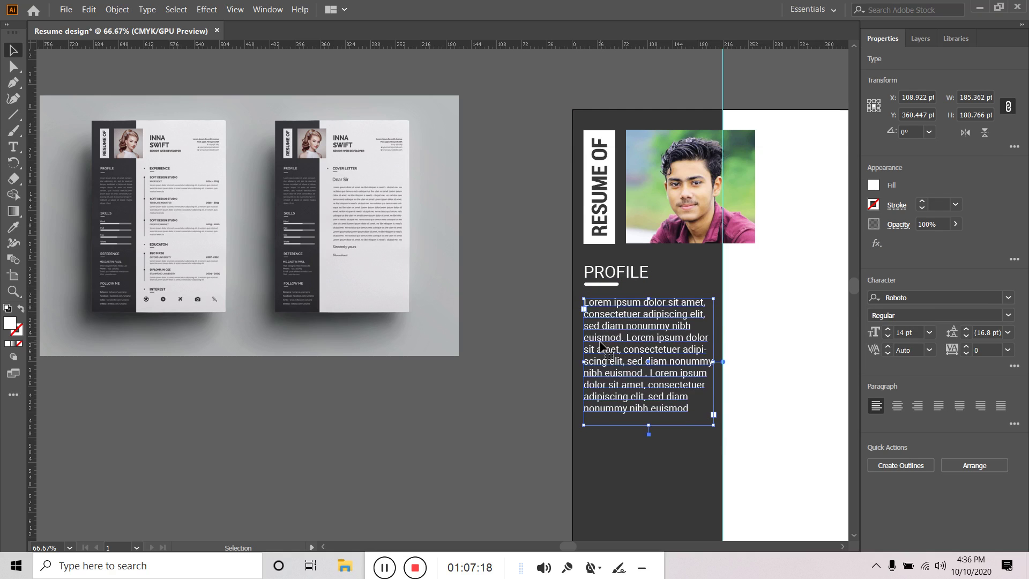
pyautogui.click(500, 433)
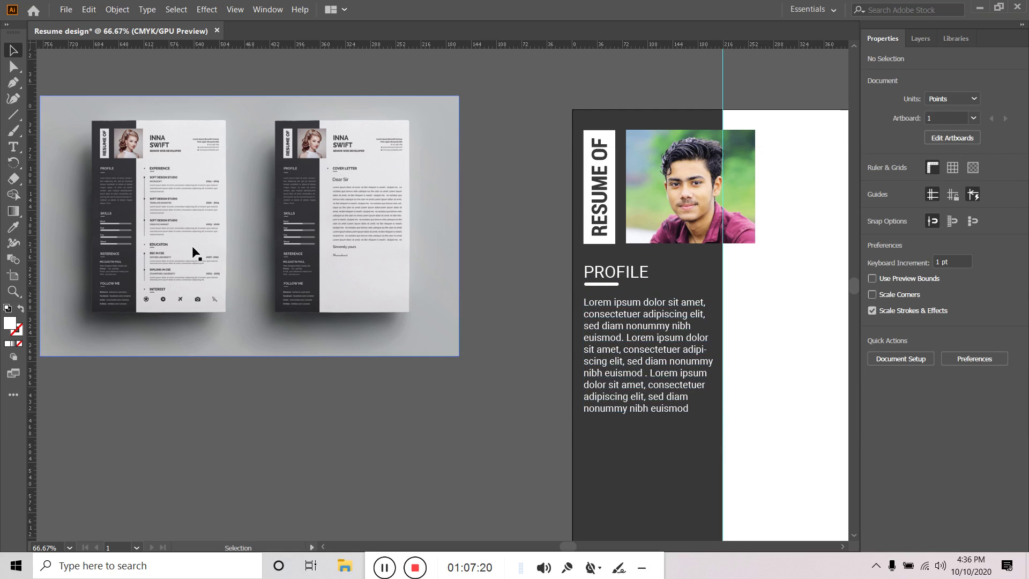
pyautogui.click(14, 146)
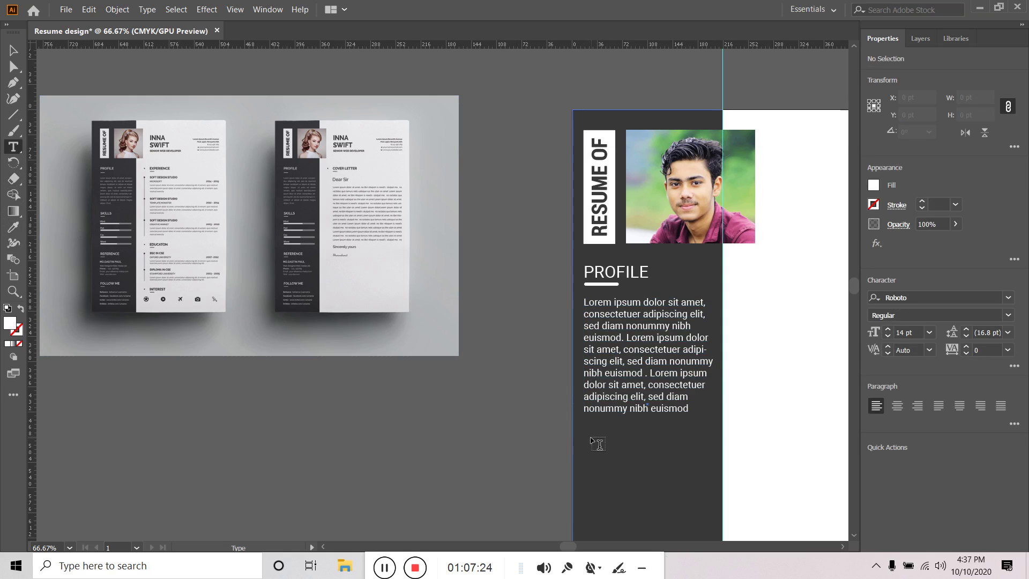
# Copy the PROFILE heading below the body paragraph and retype it as SKILL
pyautogui.press('v')
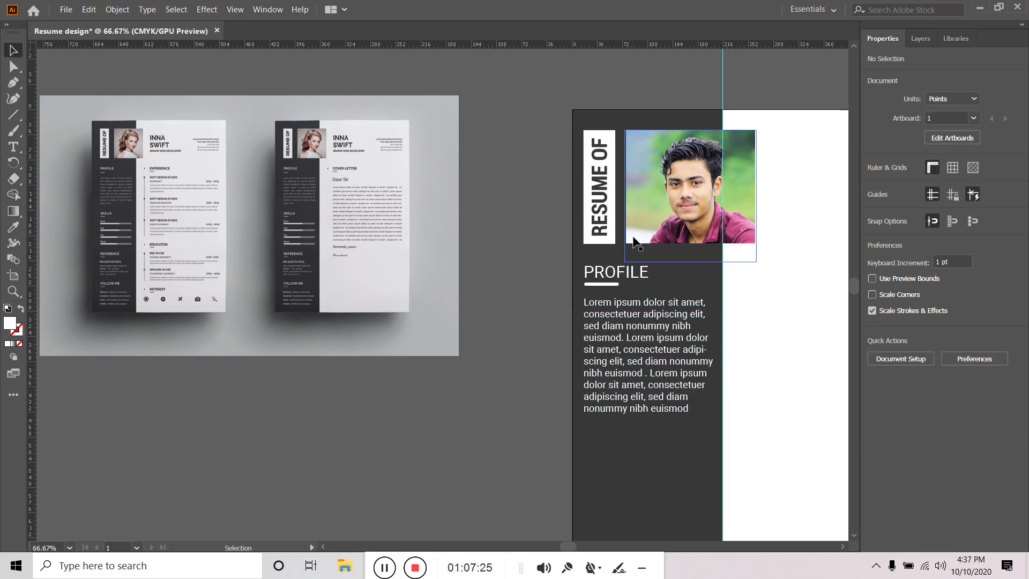
pyautogui.click(639, 278)
pyautogui.moveTo(639, 277); pyautogui.dragTo(643, 443)
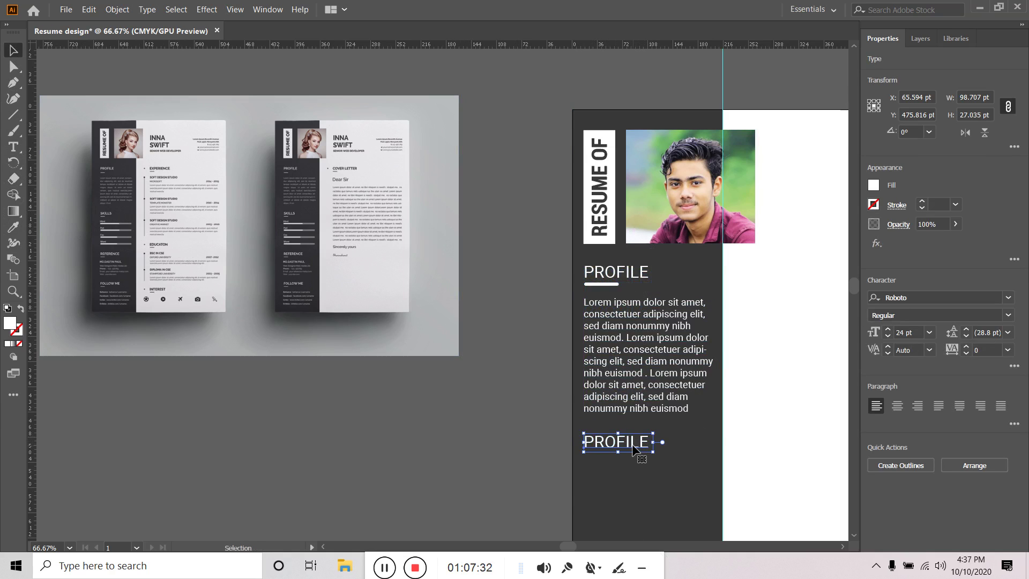
pyautogui.press('t')
pyautogui.doubleClick(633, 448)
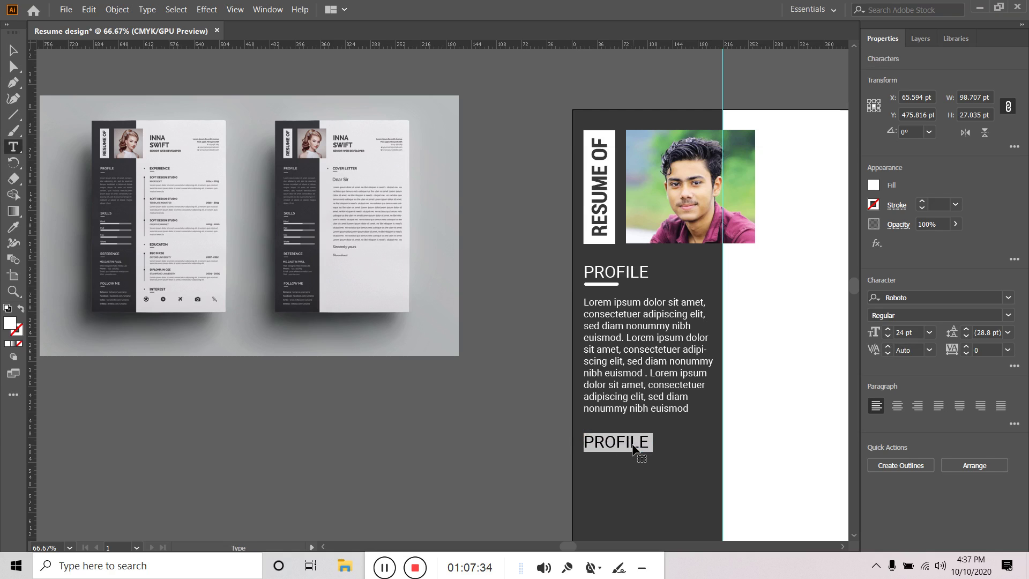
pyautogui.press('capslock')
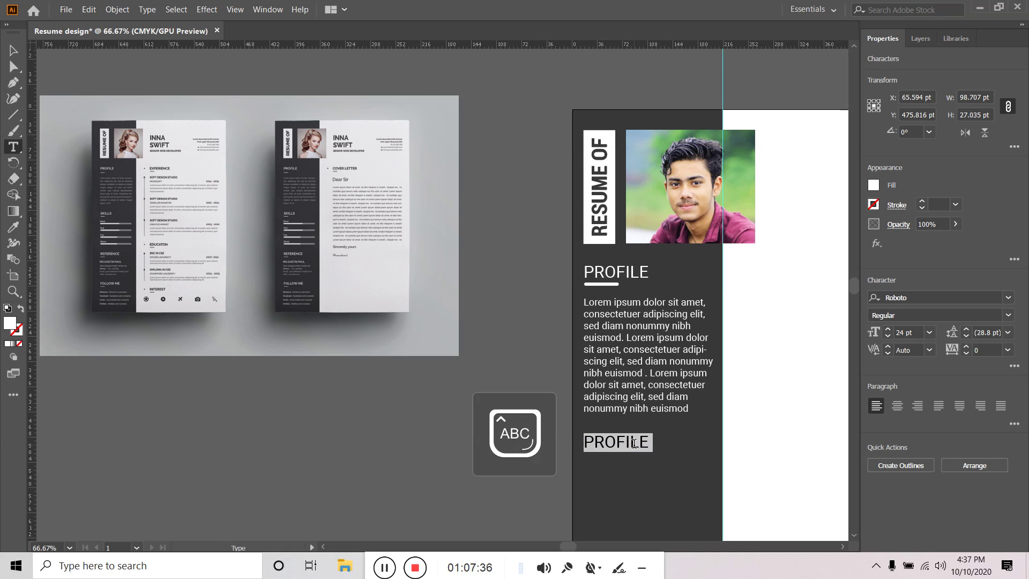
pyautogui.write('DK')
pyautogui.press('BackSpace')
pyautogui.press('BackSpace')
pyautogui.write('SKILL')
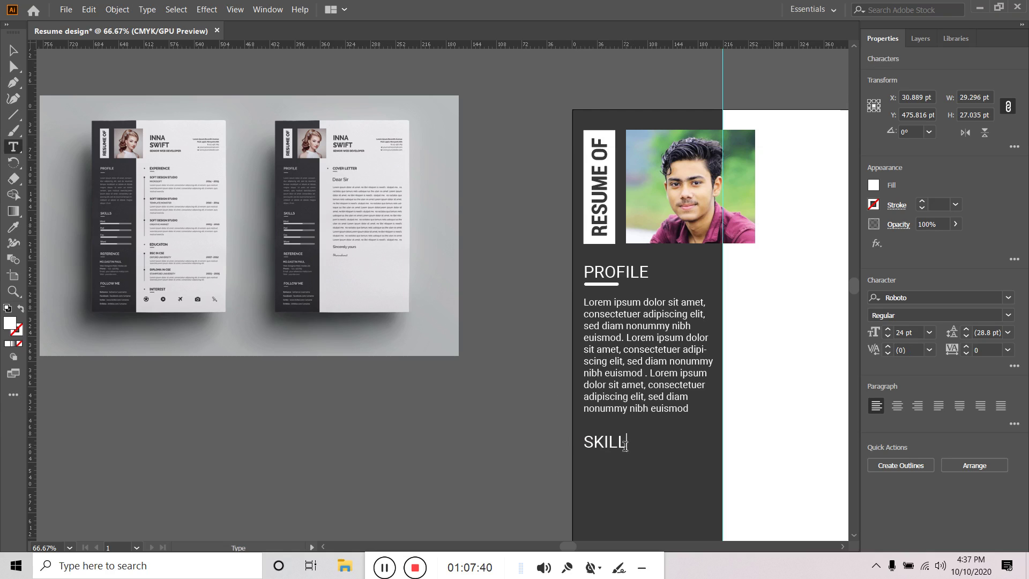
pyautogui.press('Escape')
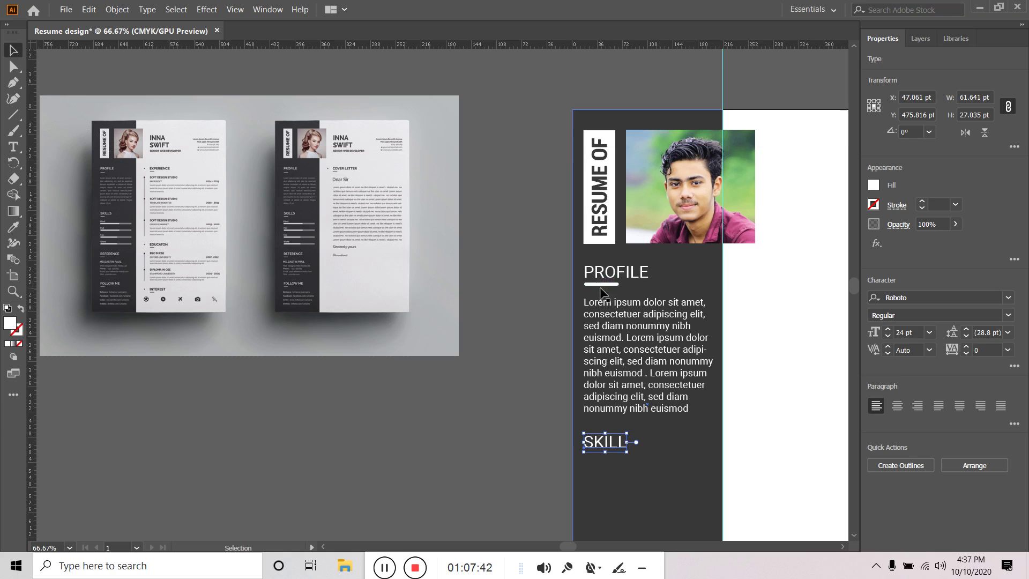
# Duplicate the PROFILE underline under SKILL, then delete that extra copy
pyautogui.click(600, 285)
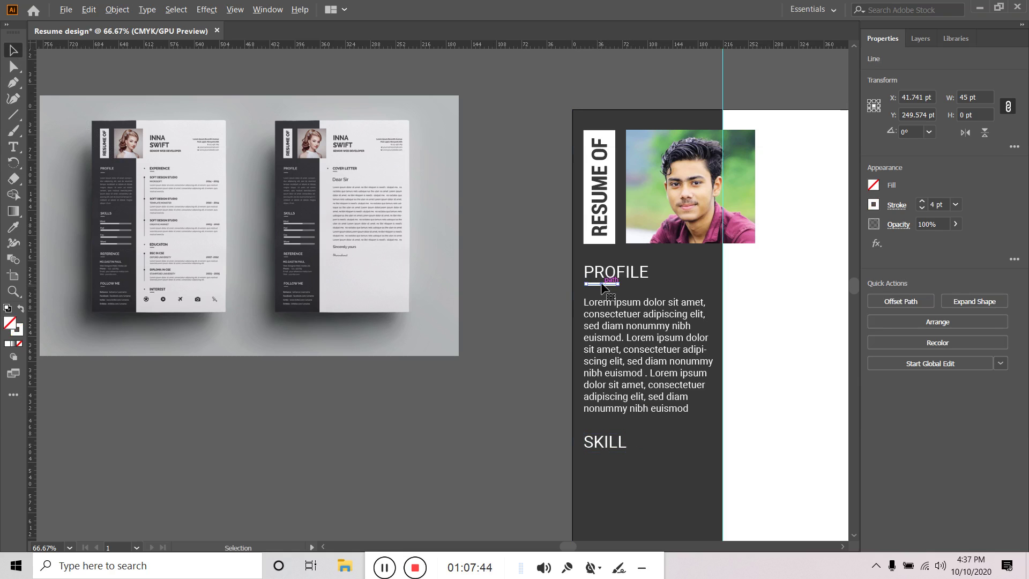
pyautogui.moveTo(603, 288); pyautogui.dragTo(599, 451)
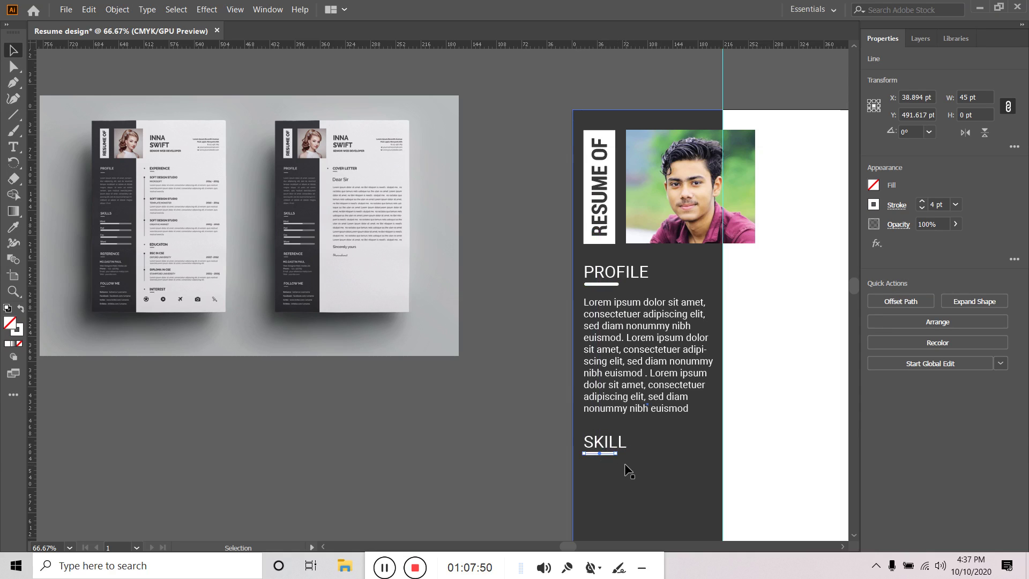
pyautogui.click(535, 465)
pyautogui.click(612, 454)
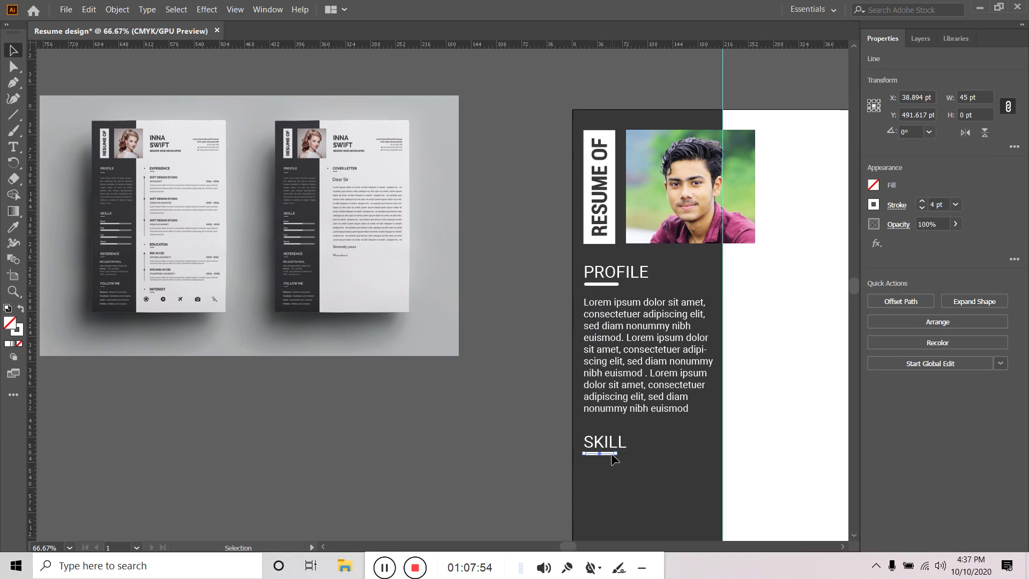
pyautogui.press('Delete')
pyautogui.click(602, 284)
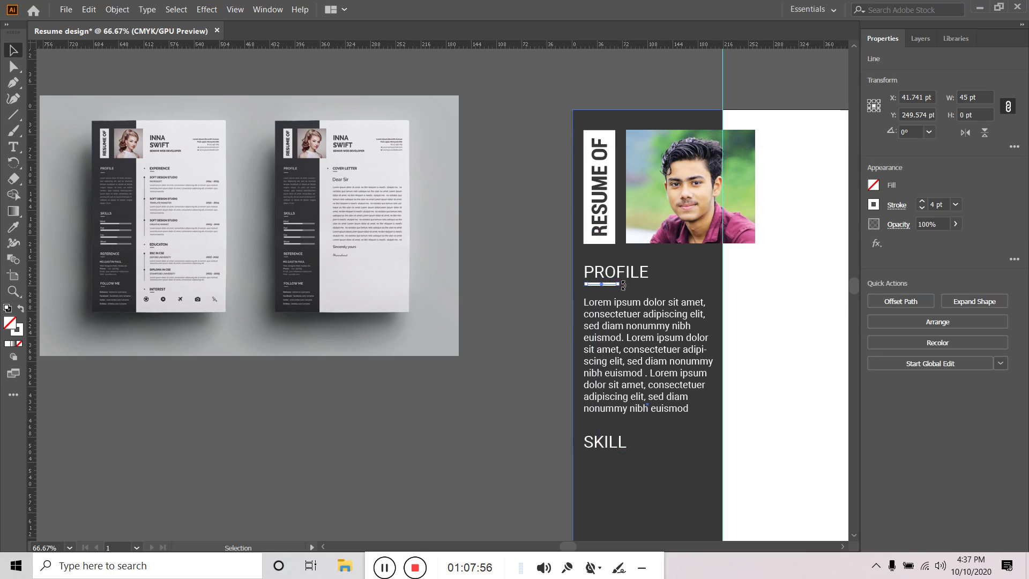
pyautogui.scroll(5, 619, 288)
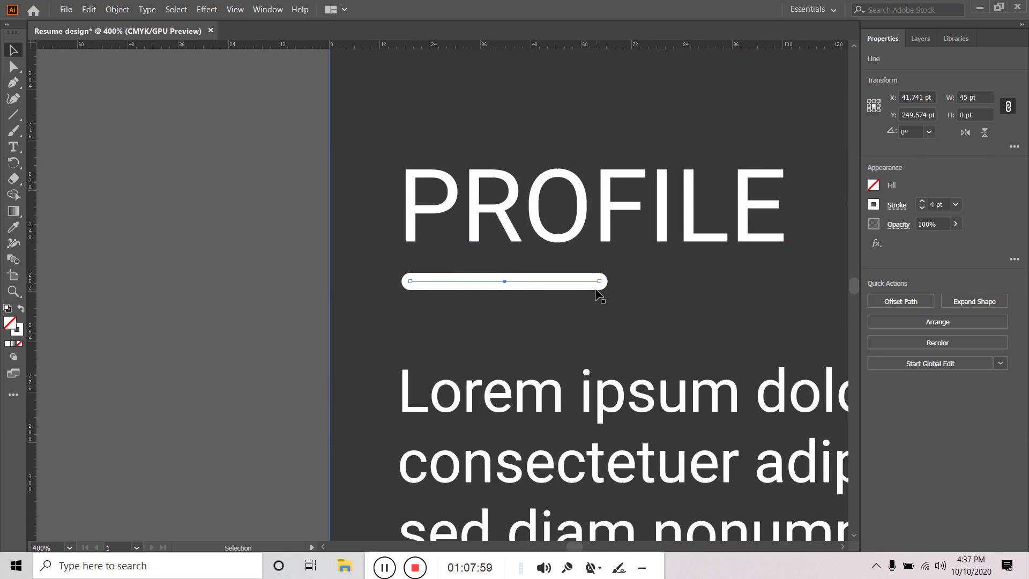
# Shorten the PROFILE underline to about 28 pt
pyautogui.press('capslock')
pyautogui.moveTo(600, 284); pyautogui.dragTo(526, 287)
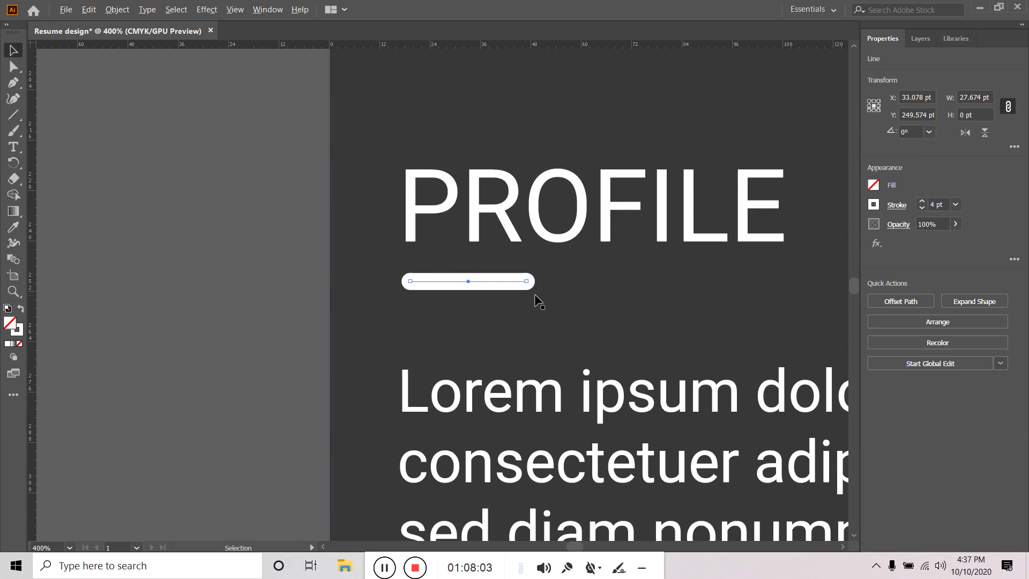
pyautogui.scroll(-2, 530, 292)
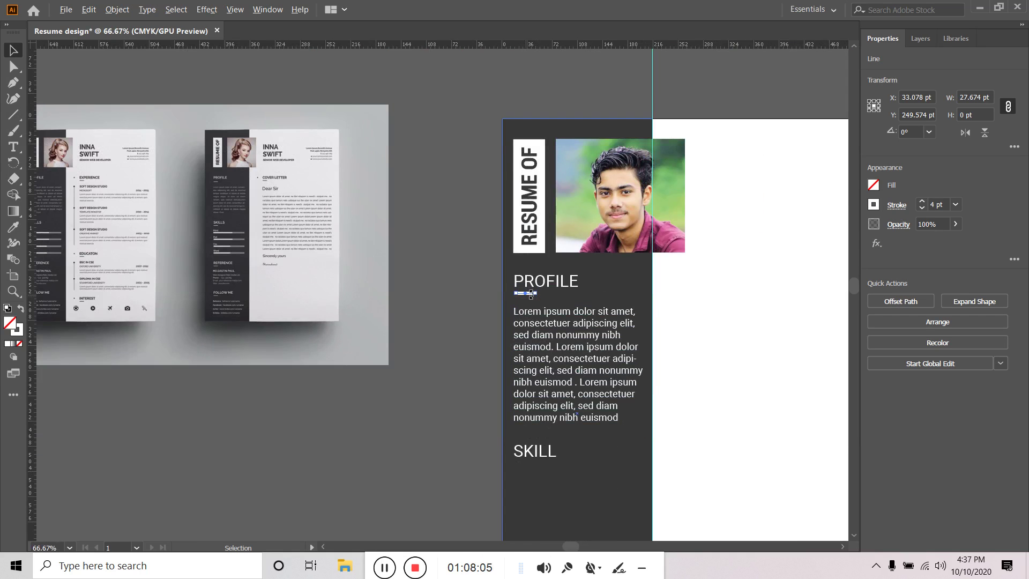
pyautogui.scroll(3, 530, 292)
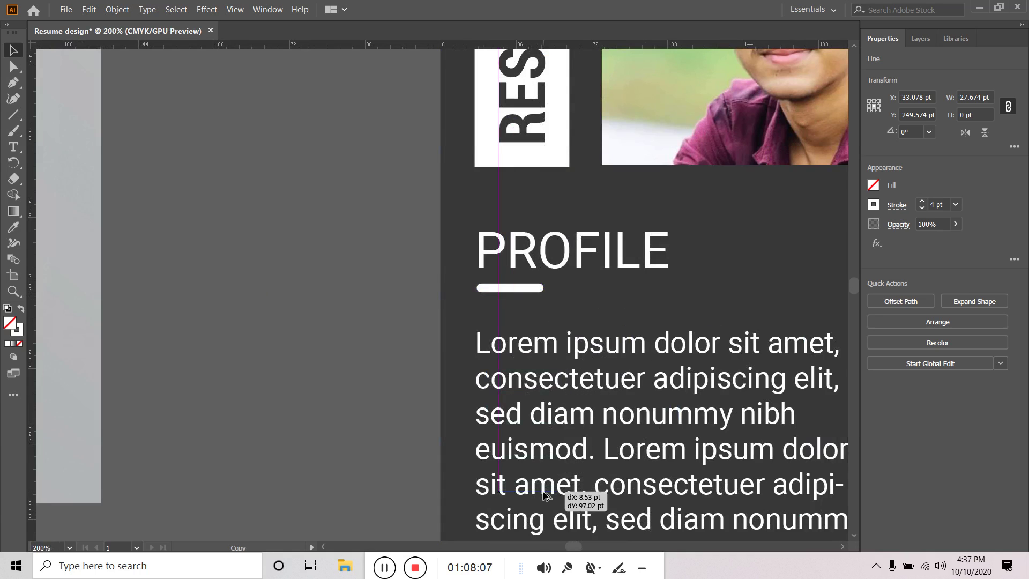
pyautogui.moveTo(592, 482); pyautogui.dragTo(632, 138)
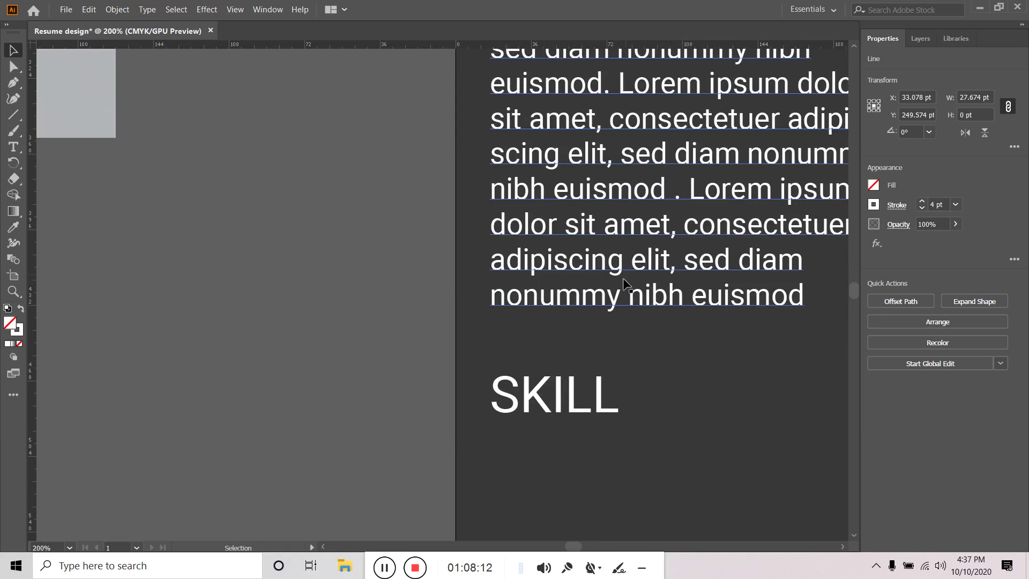
pyautogui.scroll(-3, 626, 292)
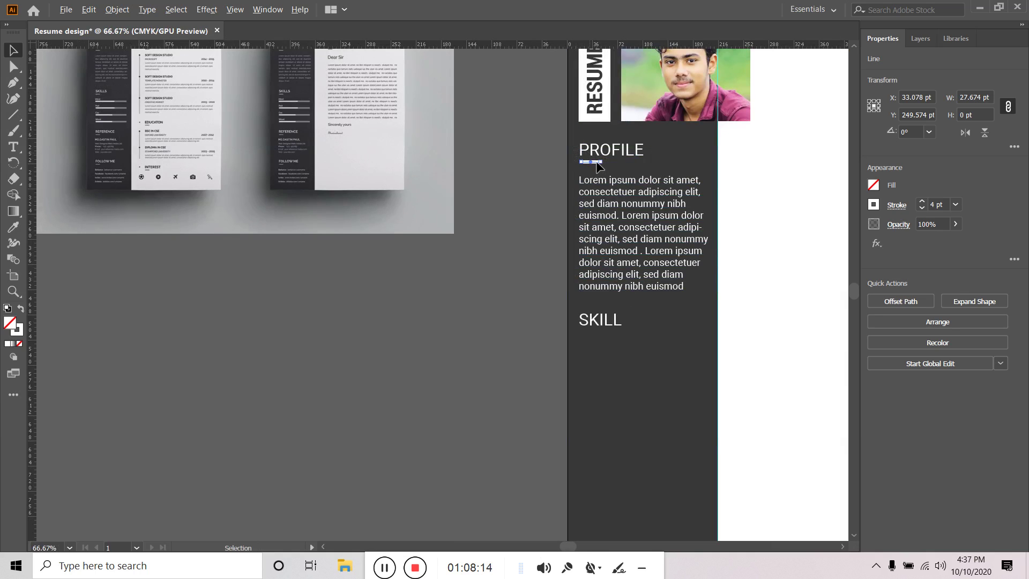
# Duplicate the PROFILE underline beneath SKILL and nudge it slightly lower
pyautogui.moveTo(598, 165); pyautogui.dragTo(609, 526)
pyautogui.scroll(2, 594, 163)
pyautogui.moveTo(707, 489); pyautogui.dragTo(708, 271)
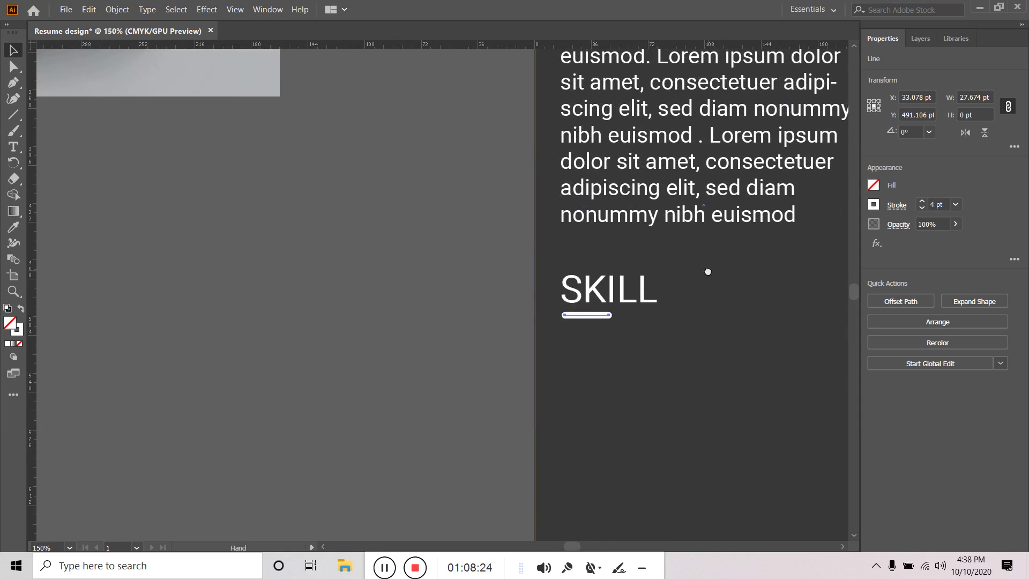
pyautogui.moveTo(603, 320); pyautogui.dragTo(604, 326)
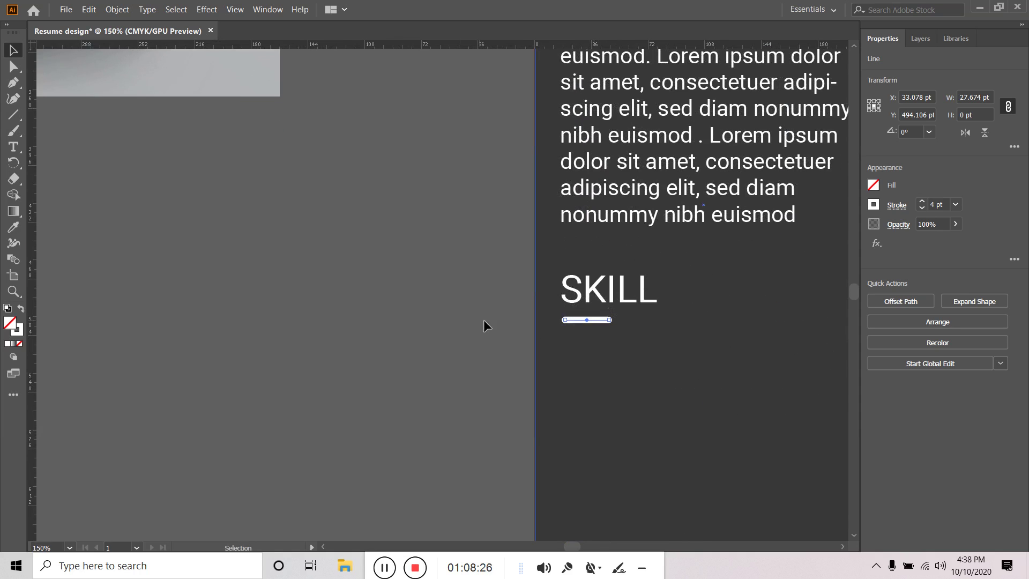
pyautogui.click(420, 318)
pyautogui.scroll(-4, 420, 317)
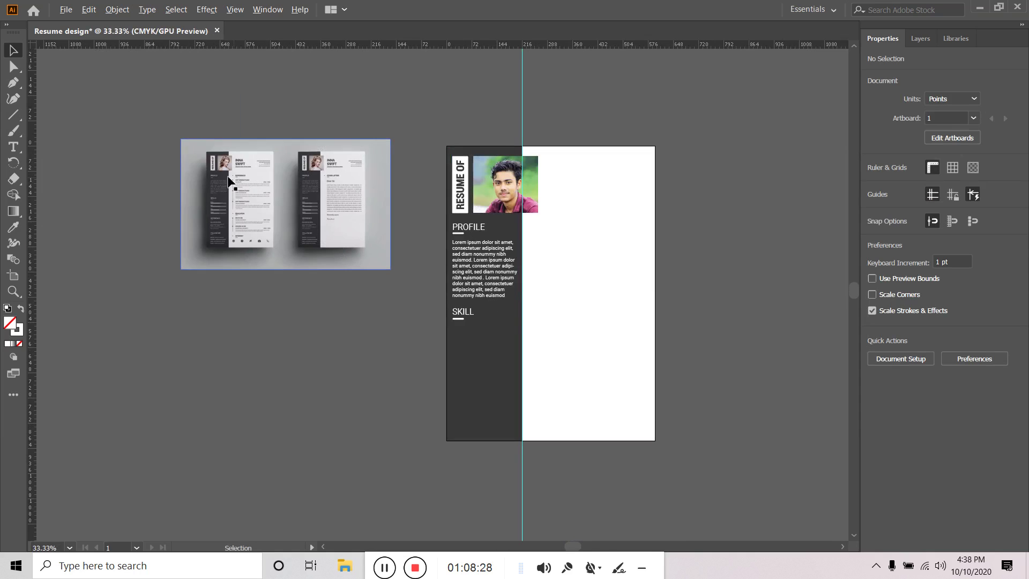
pyautogui.scroll(5, 213, 208)
pyautogui.scroll(-6, 213, 208)
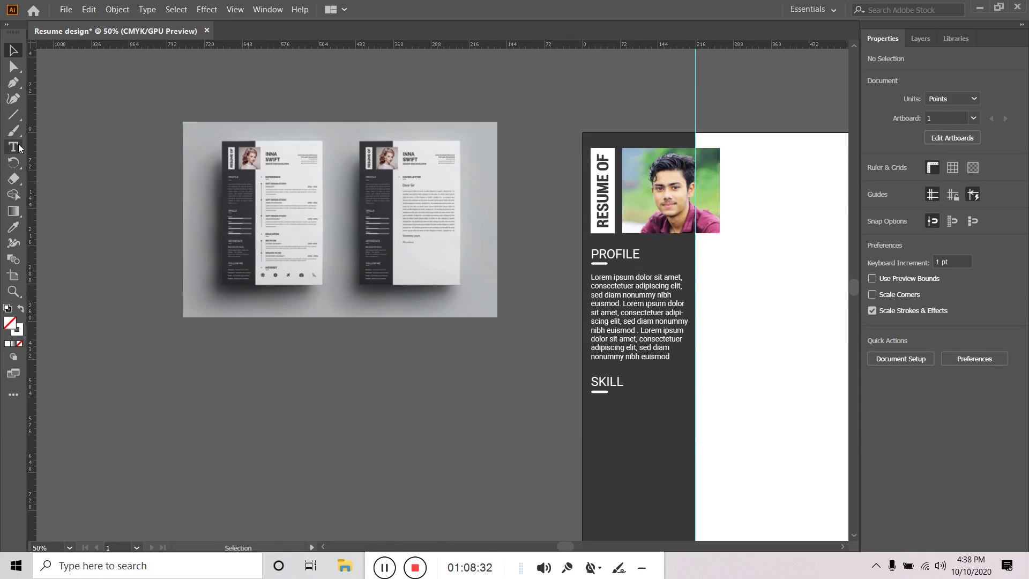
# Type the label 'ADOBE PHOTOSHOP CC' below the SKILL heading
pyautogui.click(18, 147)
pyautogui.click(593, 418)
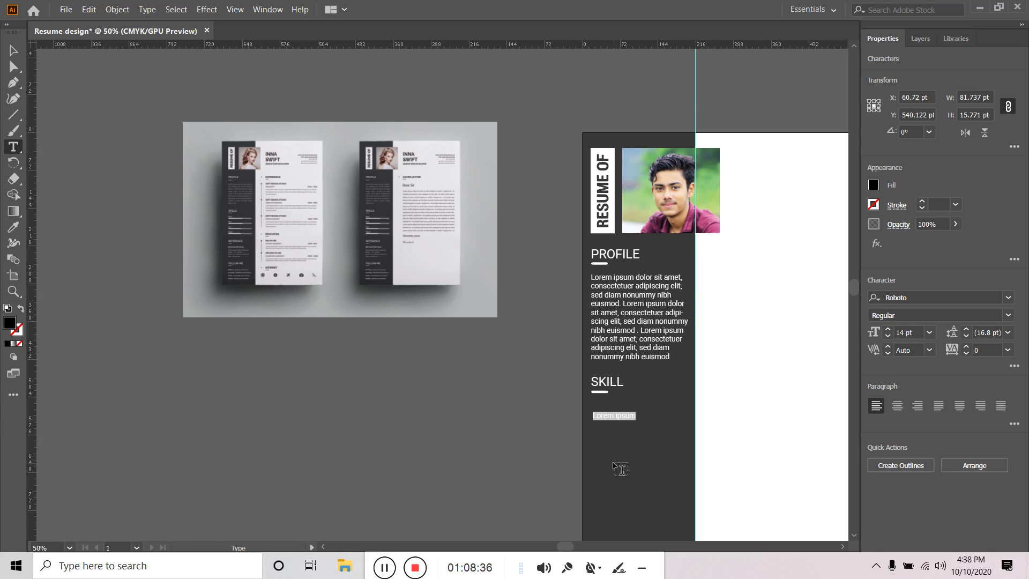
pyautogui.press('capslock')
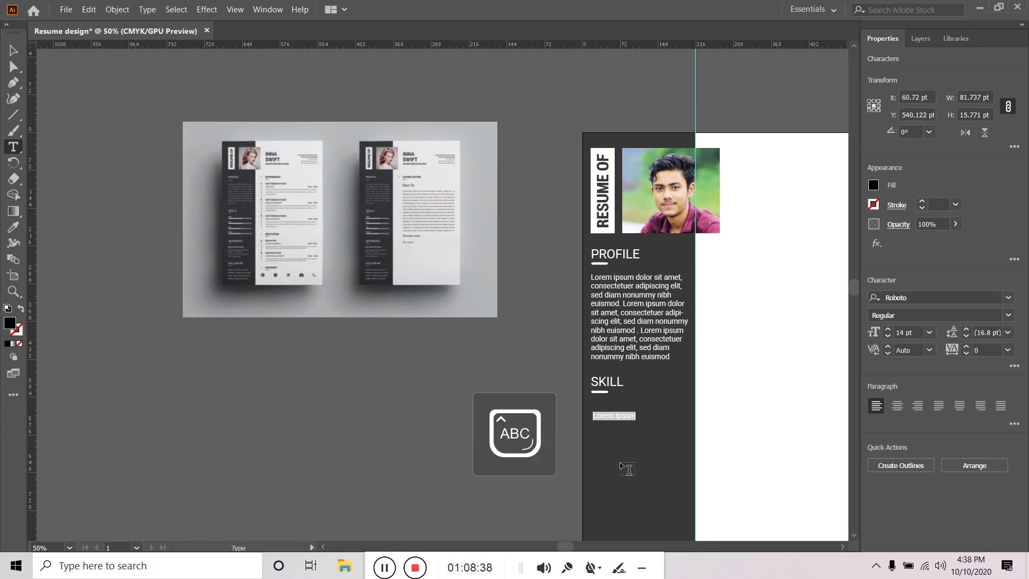
pyautogui.press('BackSpace')
pyautogui.press('BackSpace')
pyautogui.write('ADOBE PHO')
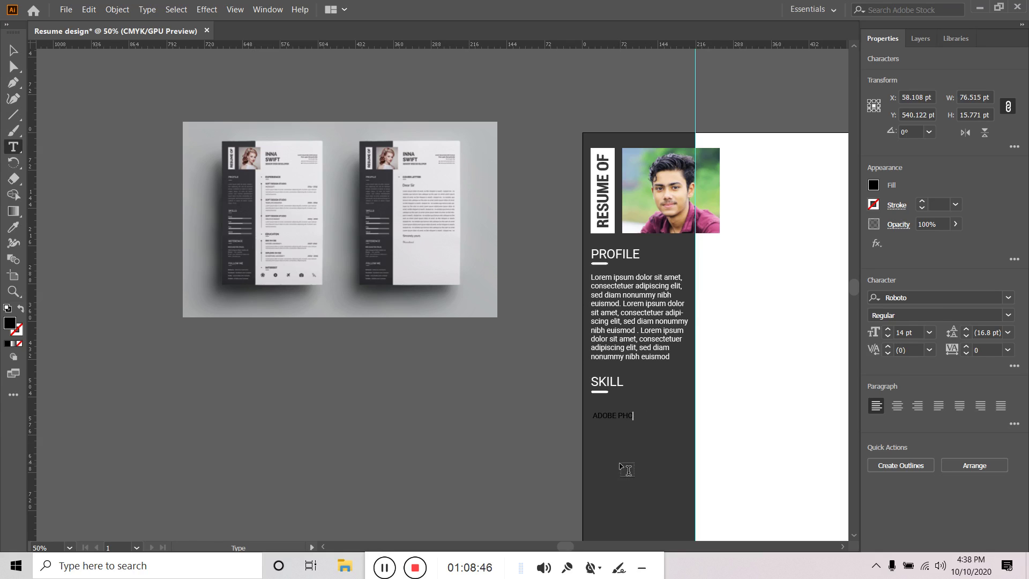
pyautogui.write('TOSHOP ')
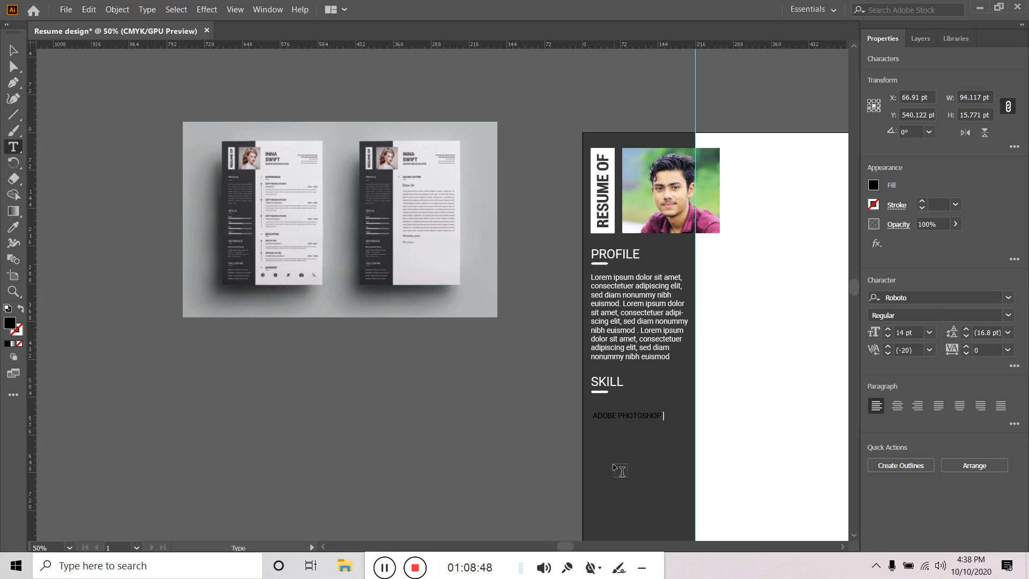
pyautogui.write('CC')
pyautogui.click(11, 51)
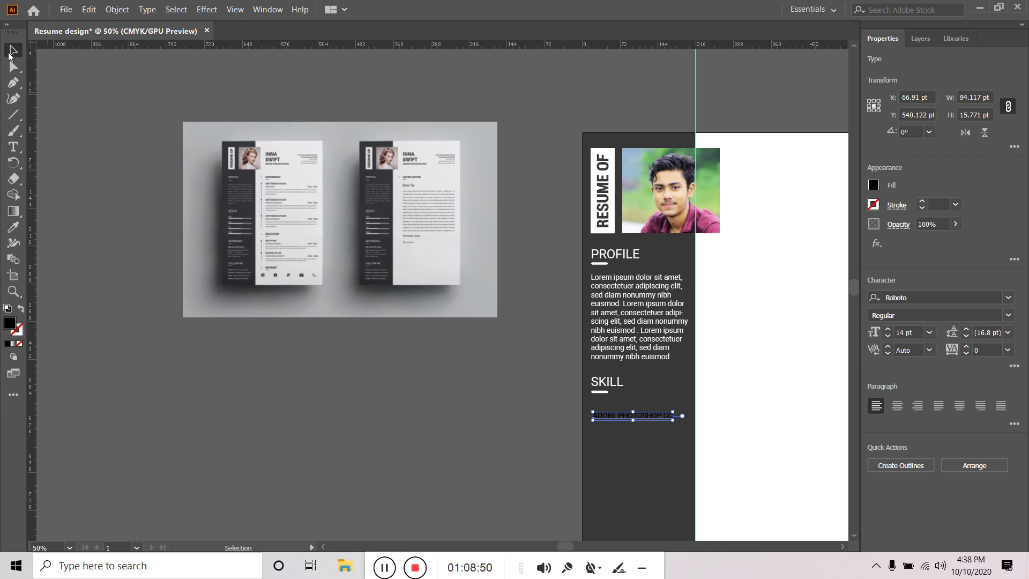
# Fill the label white and move it up closer to SKILL
pyautogui.click(873, 186)
pyautogui.click(830, 272)
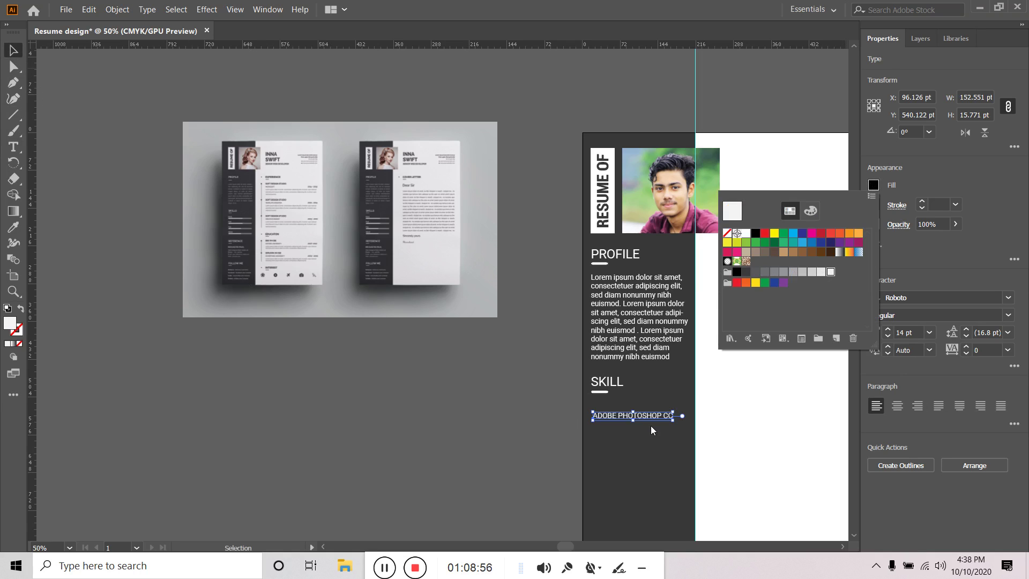
pyautogui.moveTo(648, 422); pyautogui.dragTo(645, 409)
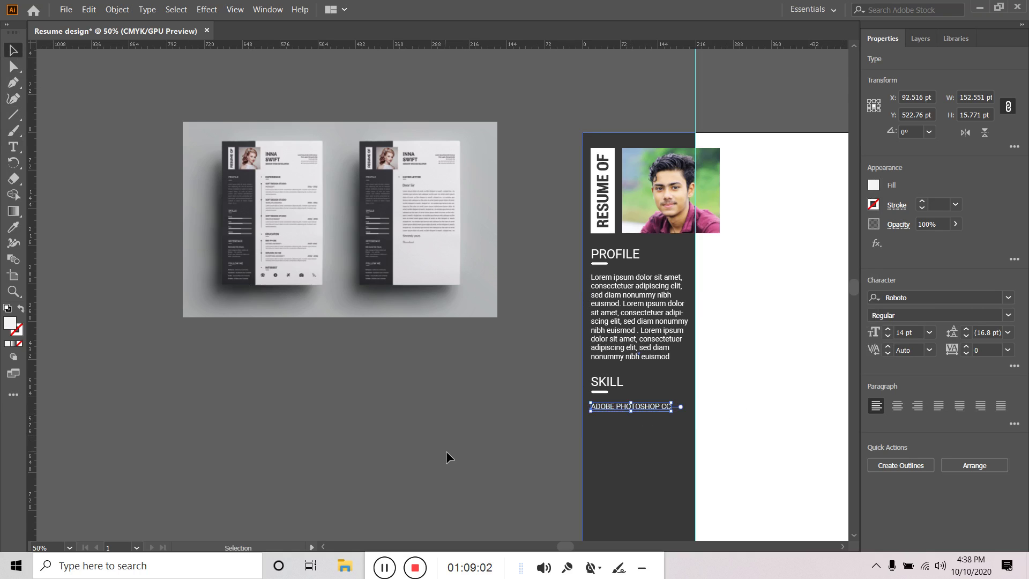
pyautogui.click(479, 442)
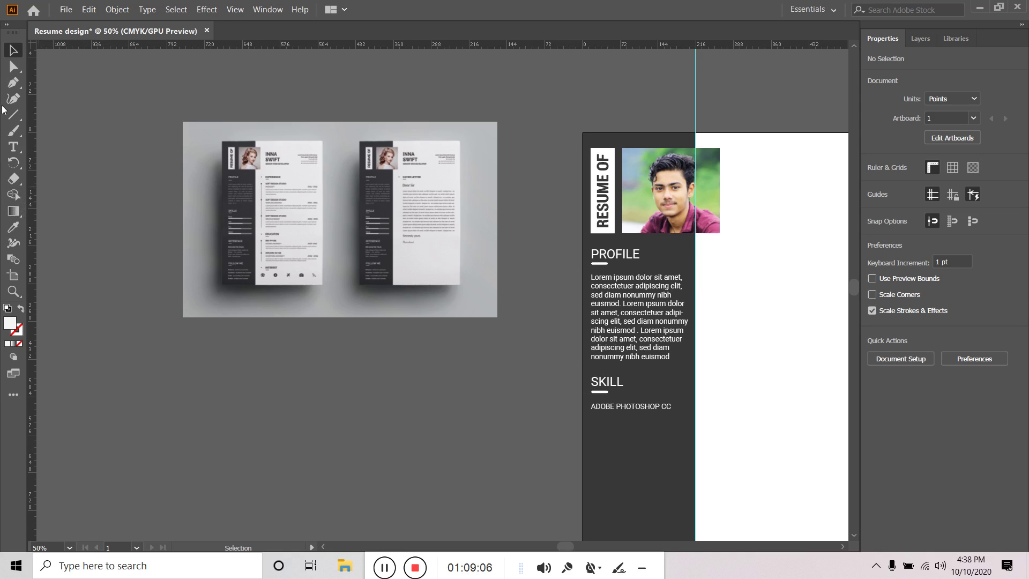
# Draw a thin 153 x 5.1 pt bar under the label, matching its width
pyautogui.moveTo(7, 113); pyautogui.dragTo(53, 112)
pyautogui.scroll(3, 614, 445)
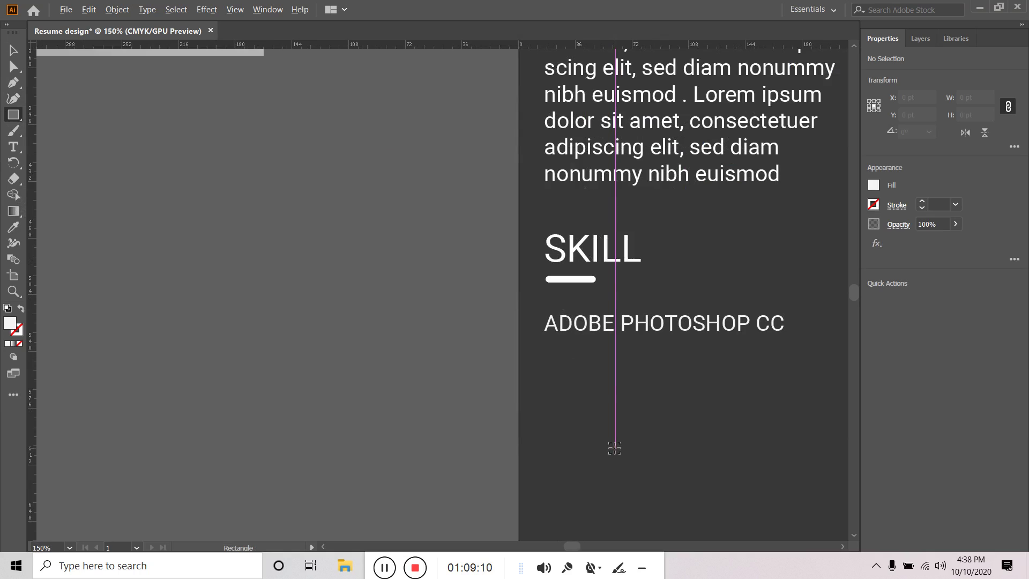
pyautogui.moveTo(548, 345); pyautogui.dragTo(785, 352)
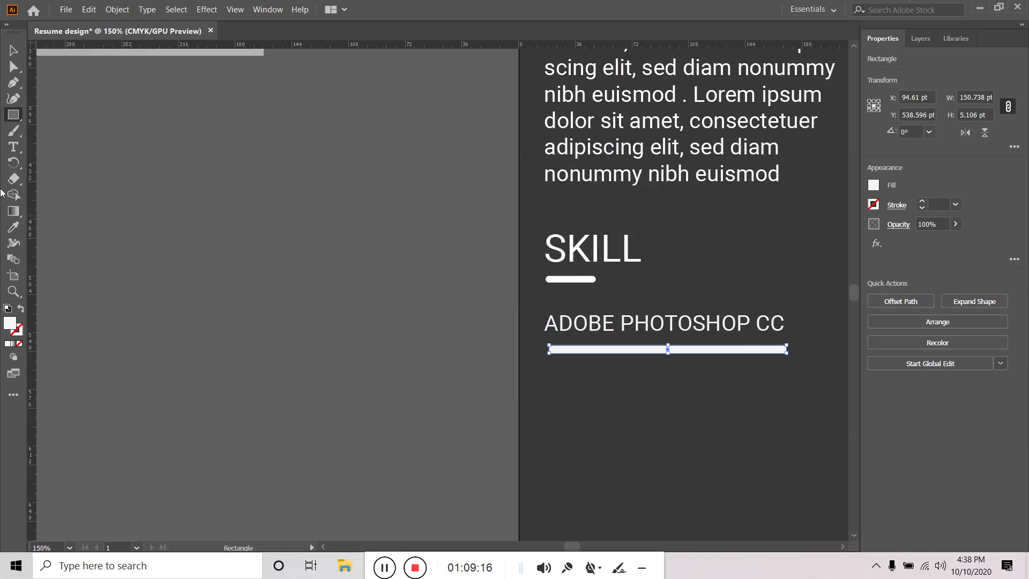
pyautogui.click(14, 50)
pyautogui.moveTo(742, 349); pyautogui.dragTo(742, 357)
pyautogui.scroll(-2, 778, 355)
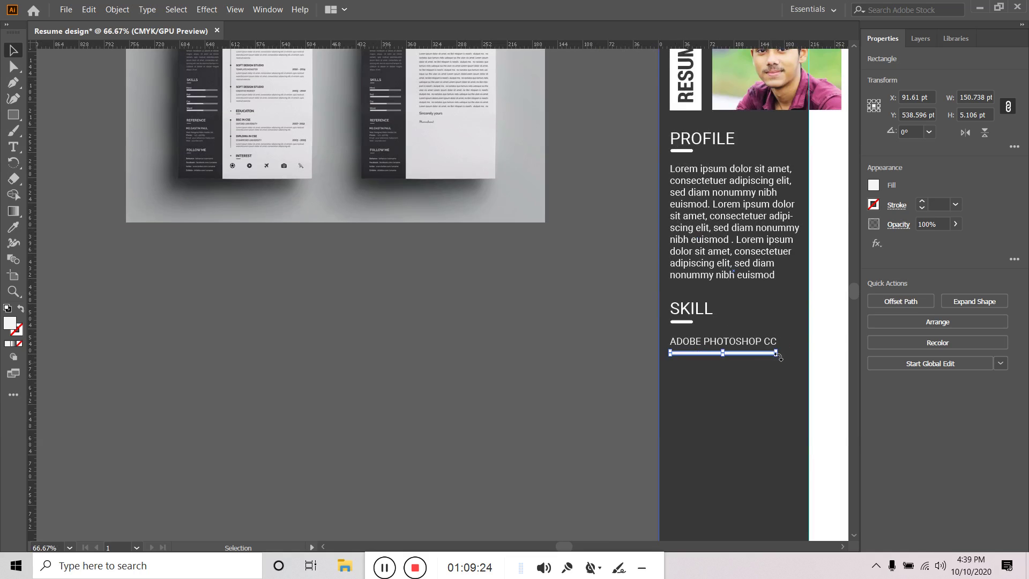
pyautogui.scroll(3, 775, 354)
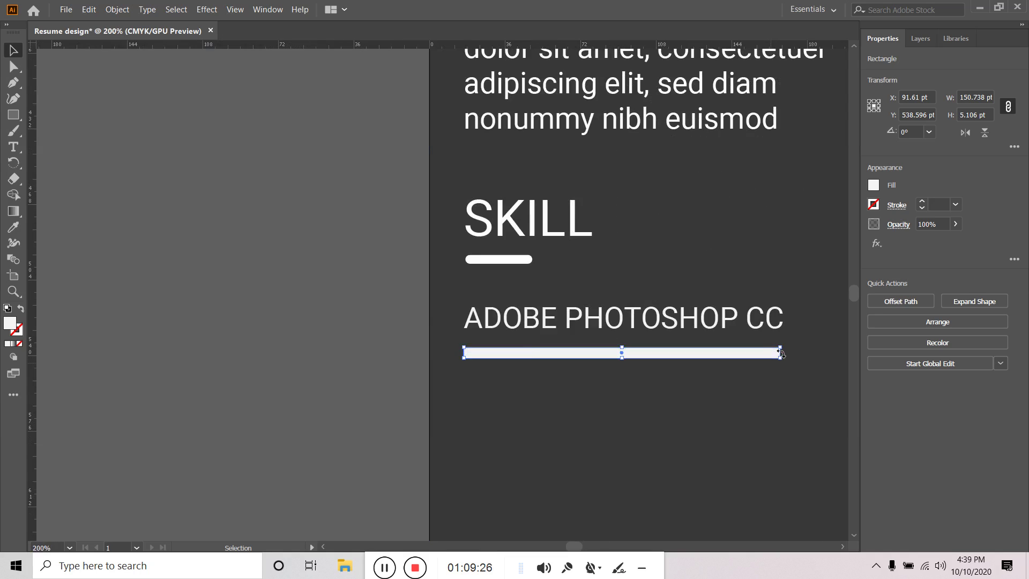
pyautogui.scroll(3, 775, 353)
pyautogui.moveTo(788, 355); pyautogui.dragTo(740, 354)
pyautogui.scroll(-3, 730, 361)
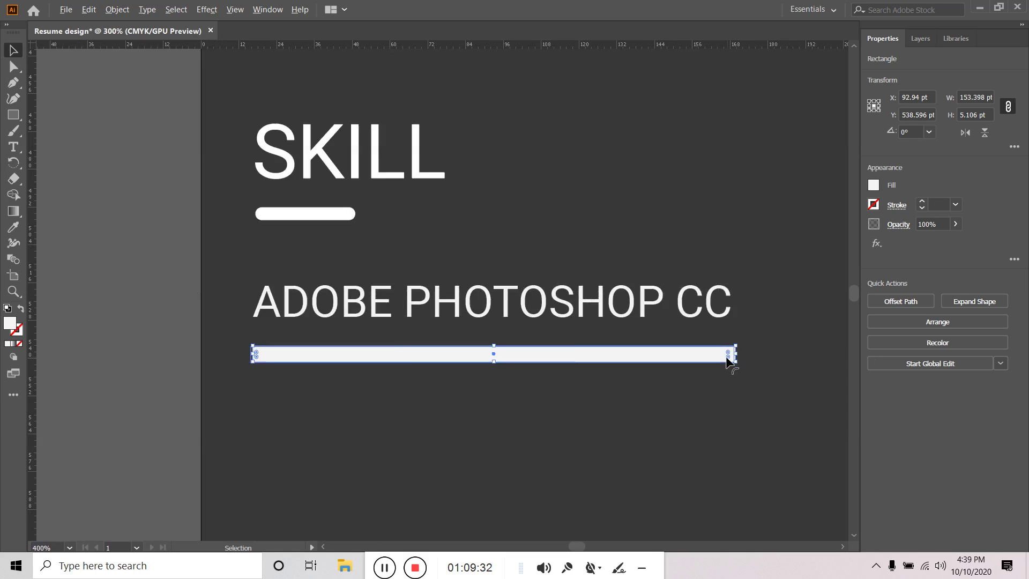
# Delete 'CC' so the label reads 'ADOBE PHOTOSHOP'
pyautogui.click(698, 323)
pyautogui.doubleClick(698, 323)
pyautogui.moveTo(698, 323); pyautogui.dragTo(746, 332)
pyautogui.press('BackSpace')
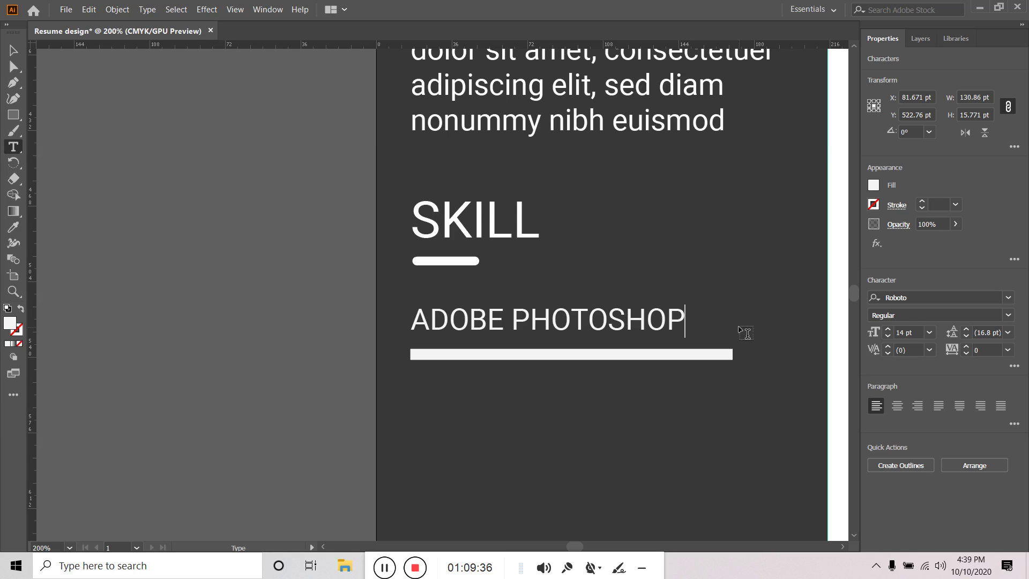
# Duplicate the white skill bar with Copy and Paste in Place
pyautogui.press('Escape')
pyautogui.scroll(-1, 144, 260)
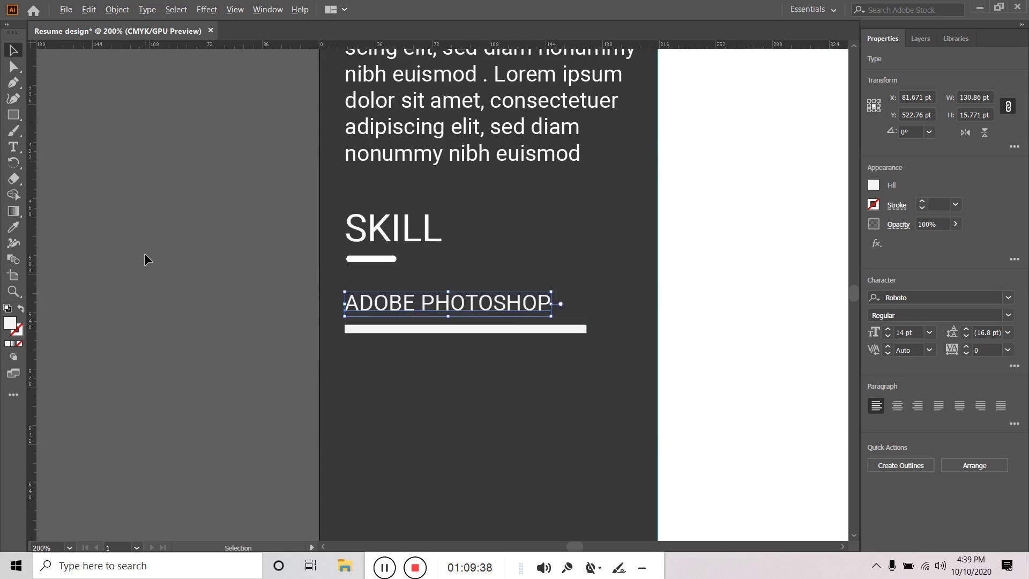
pyautogui.scroll(-3, 144, 259)
pyautogui.click(110, 195)
pyautogui.moveTo(111, 196); pyautogui.dragTo(379, 200)
pyautogui.click(585, 286)
pyautogui.scroll(5, 584, 289)
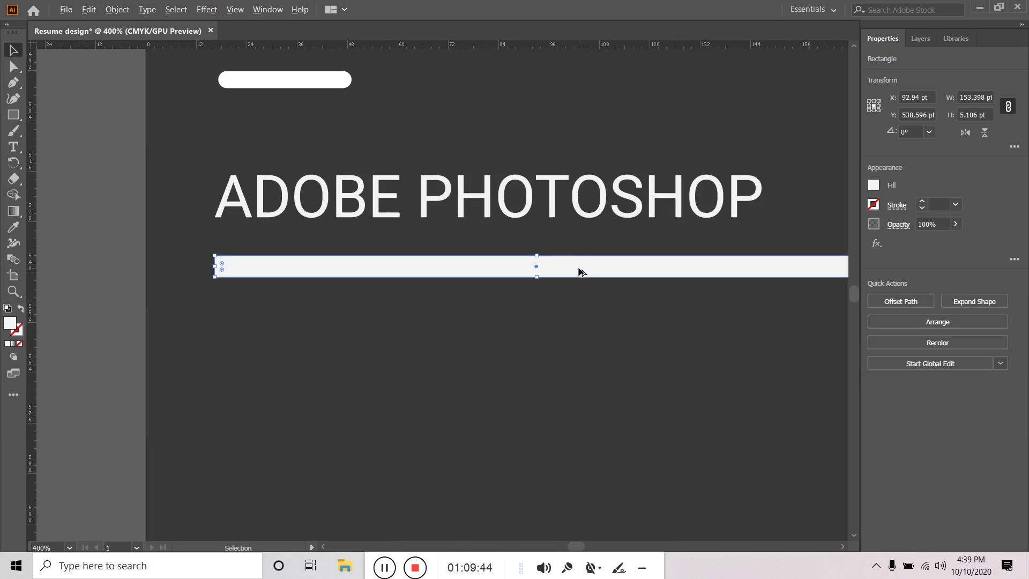
pyautogui.scroll(-3, 585, 273)
pyautogui.scroll(3, 651, 271)
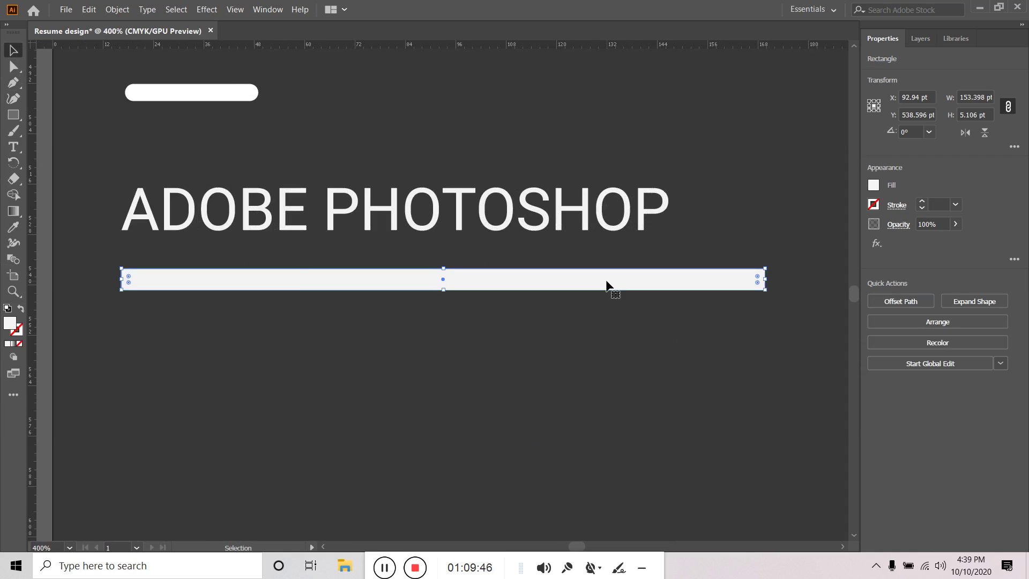
pyautogui.click(89, 9)
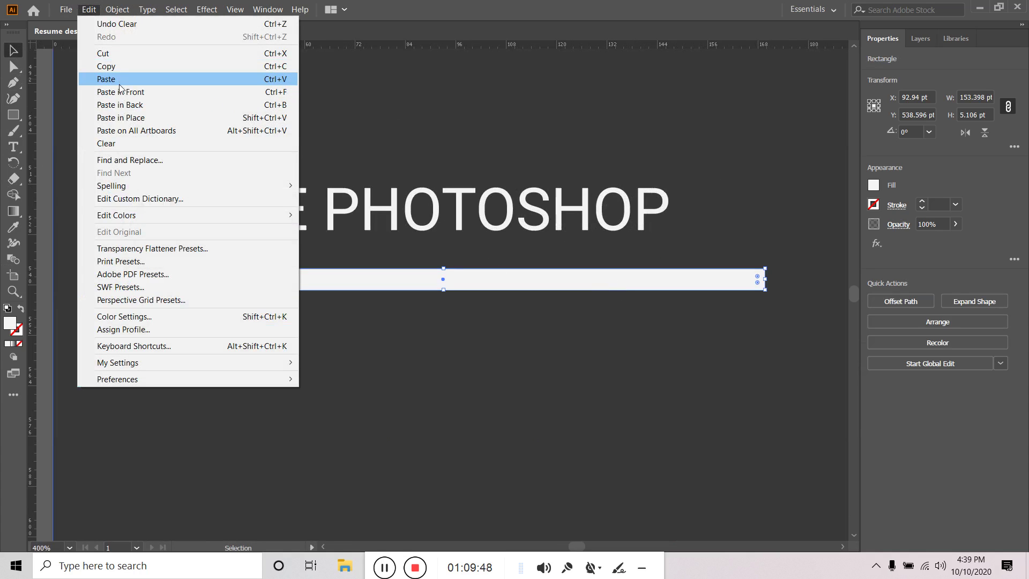
pyautogui.click(121, 66)
pyautogui.click(89, 9)
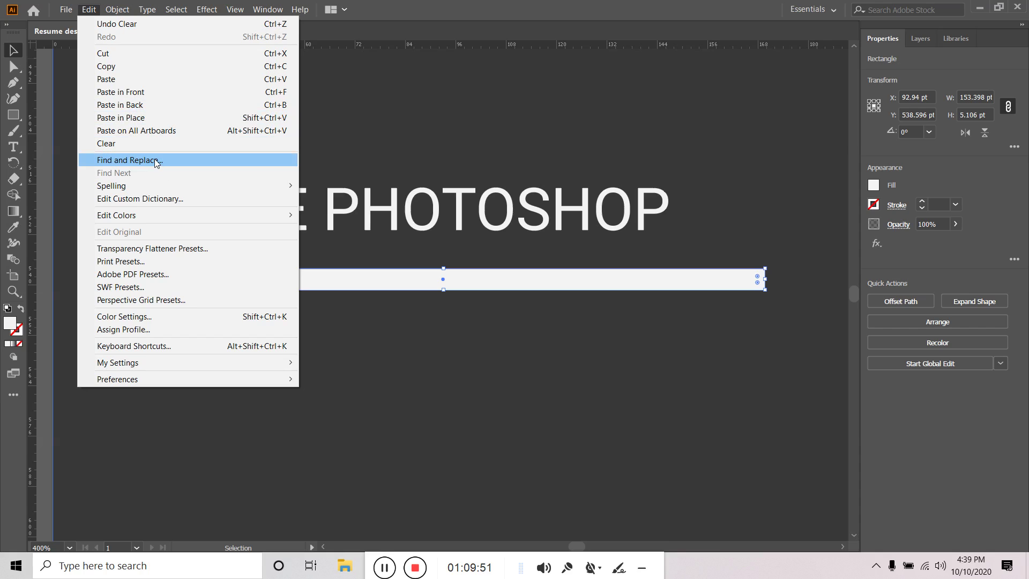
pyautogui.click(151, 118)
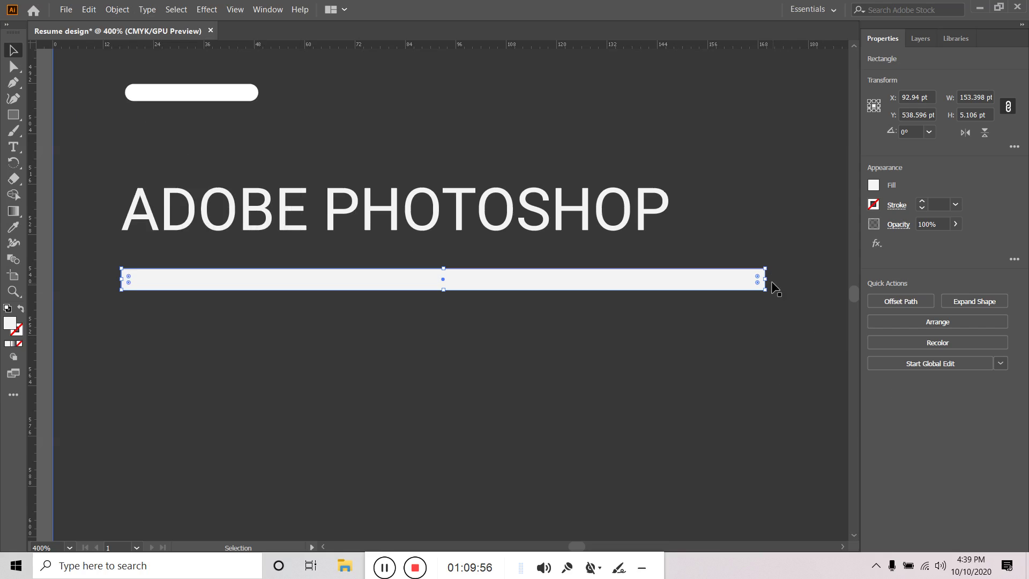
# Shorten the top copy to 106.6 pt and fill the full-length bar 30% grey
pyautogui.moveTo(767, 278); pyautogui.dragTo(563, 279)
pyautogui.click(617, 306)
pyautogui.click(617, 280)
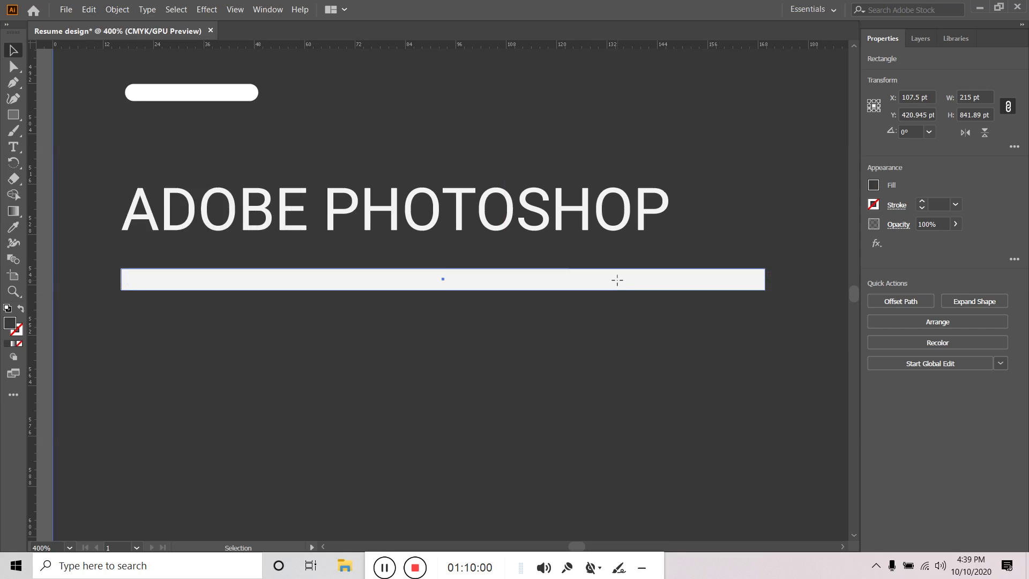
pyautogui.click(874, 185)
pyautogui.click(810, 273)
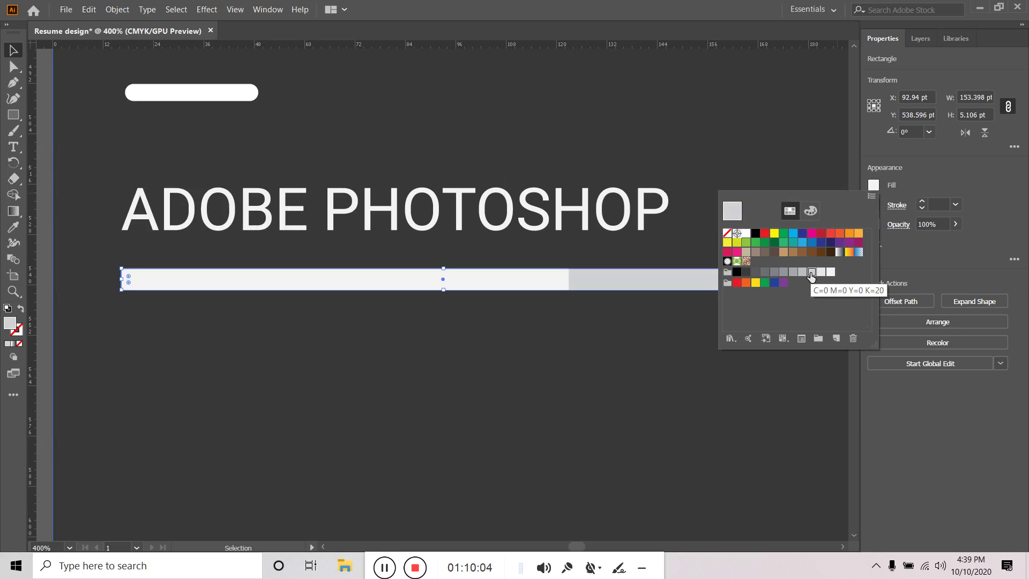
pyautogui.click(802, 272)
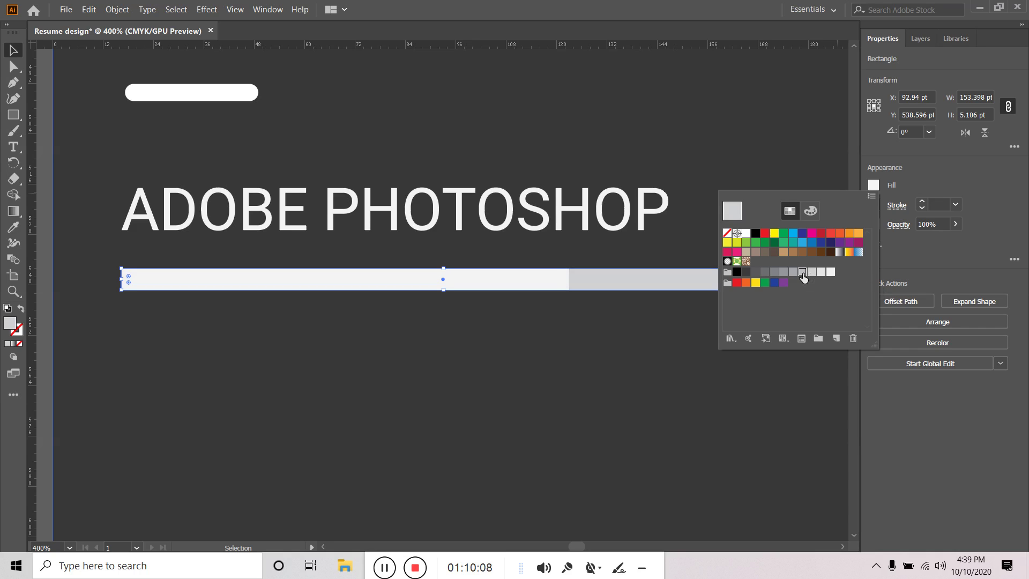
pyautogui.click(793, 273)
pyautogui.click(797, 274)
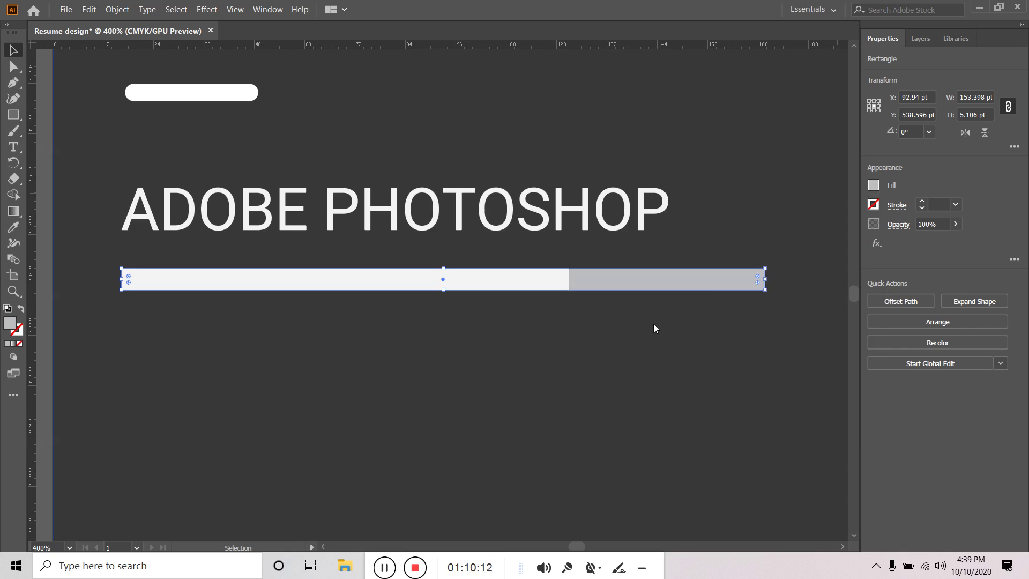
pyautogui.scroll(-5, 654, 323)
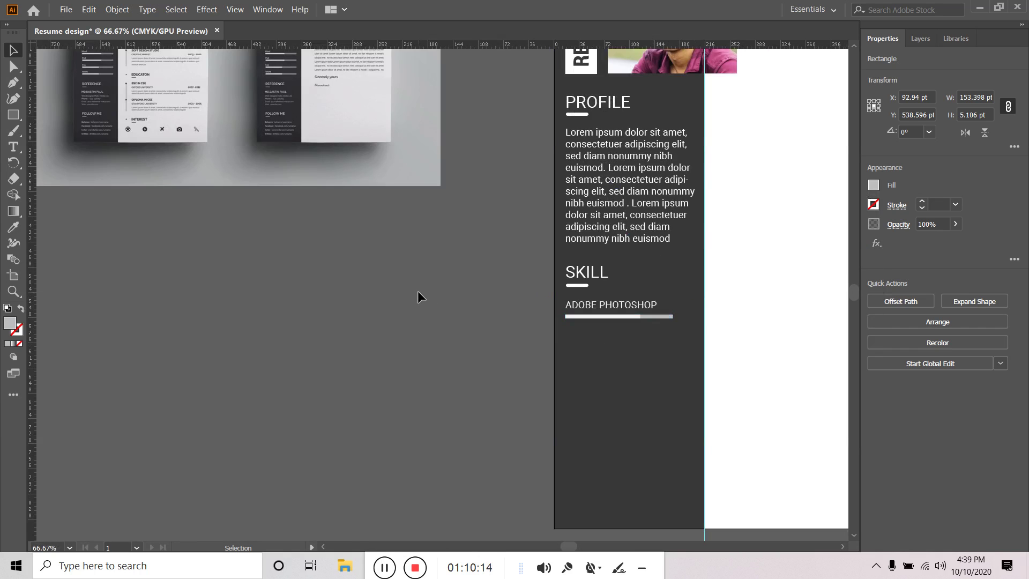
# Lock the background rectangle in the Layers panel
pyautogui.click(419, 293)
pyautogui.scroll(1, 764, 383)
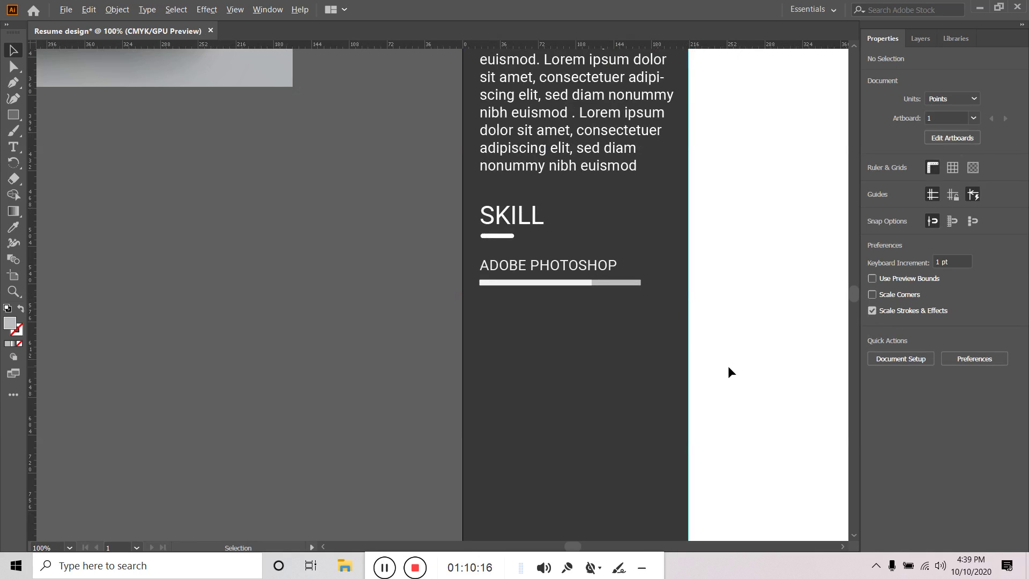
pyautogui.scroll(3, 589, 309)
pyautogui.click(657, 236)
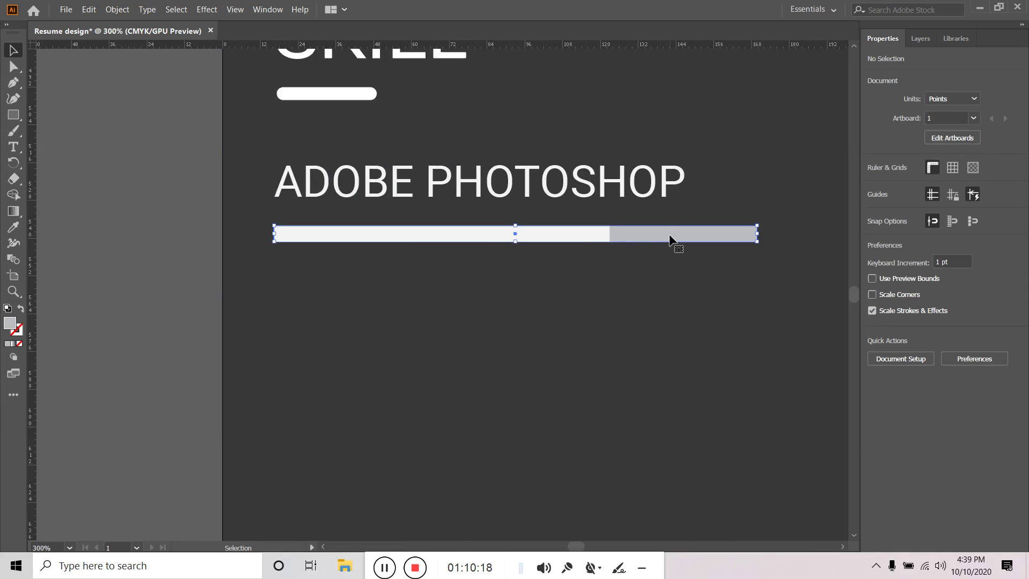
pyautogui.click(584, 237)
pyautogui.click(647, 239)
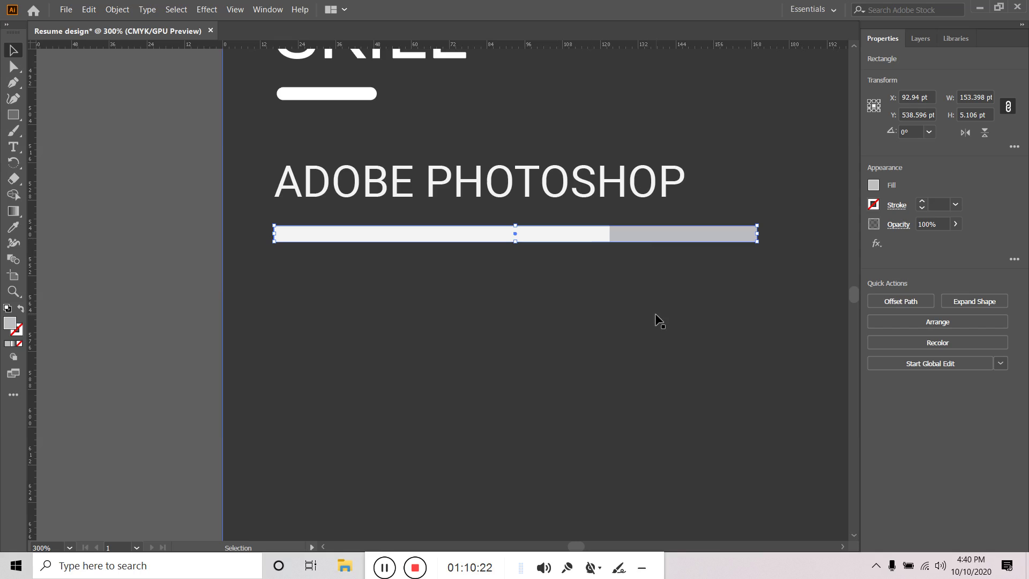
pyautogui.click(921, 39)
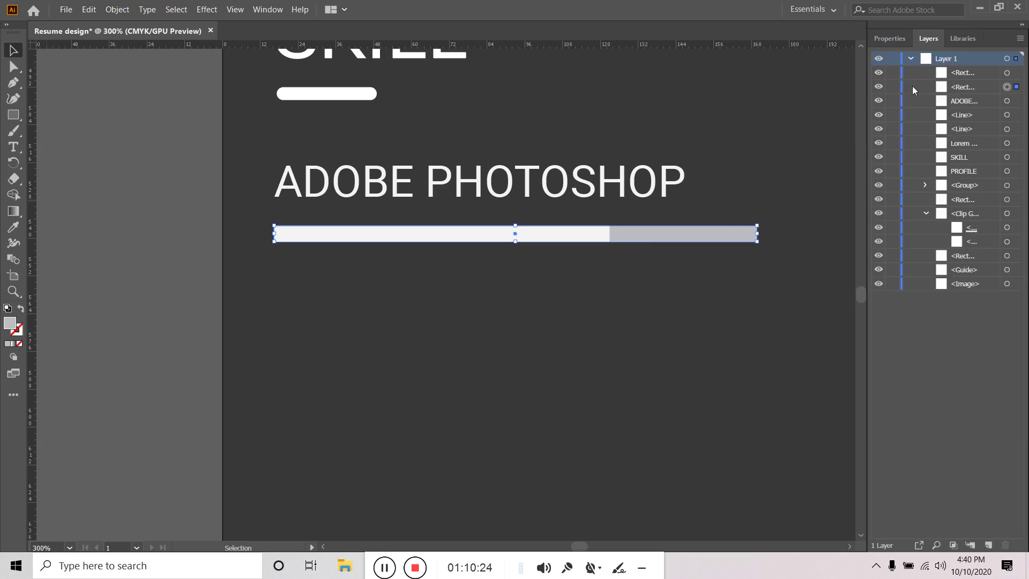
pyautogui.click(924, 185)
pyautogui.click(925, 184)
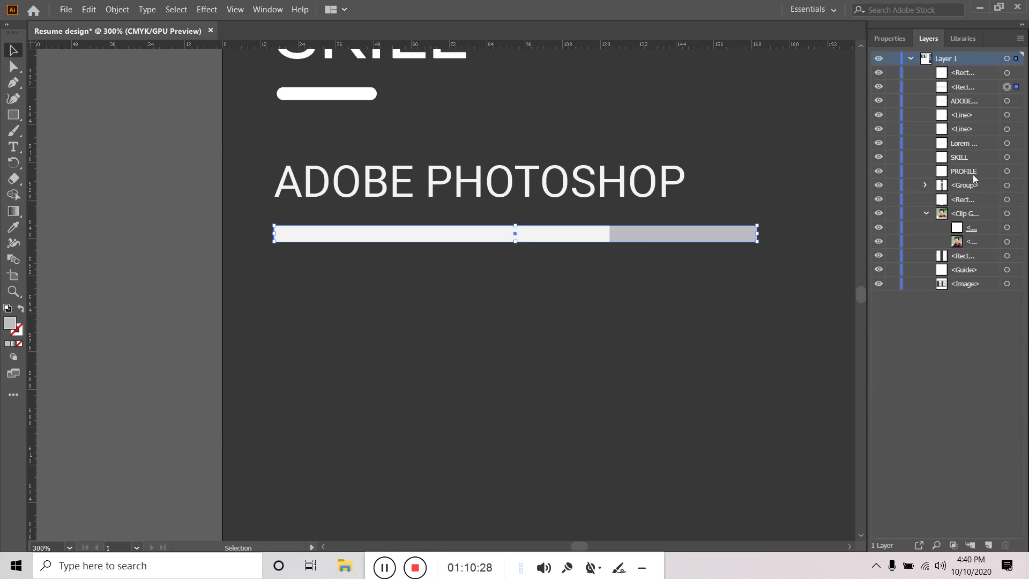
pyautogui.click(976, 171)
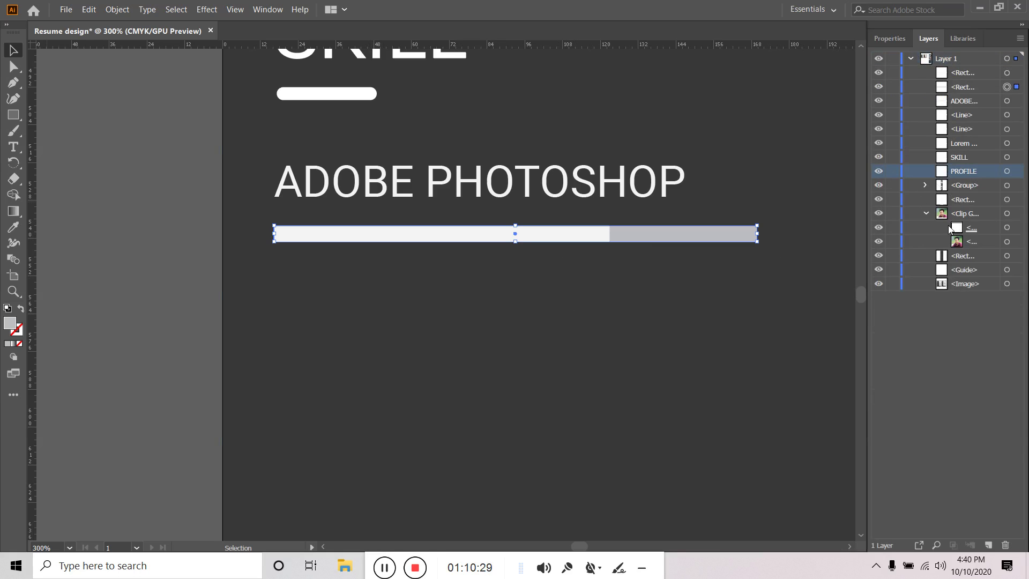
pyautogui.click(892, 257)
pyautogui.click(413, 274)
# Select the ADOBE PHOTOSHOP label and bar and duplicate them twice downward
pyautogui.moveTo(413, 273); pyautogui.dragTo(518, 251)
pyautogui.scroll(-4, 558, 182)
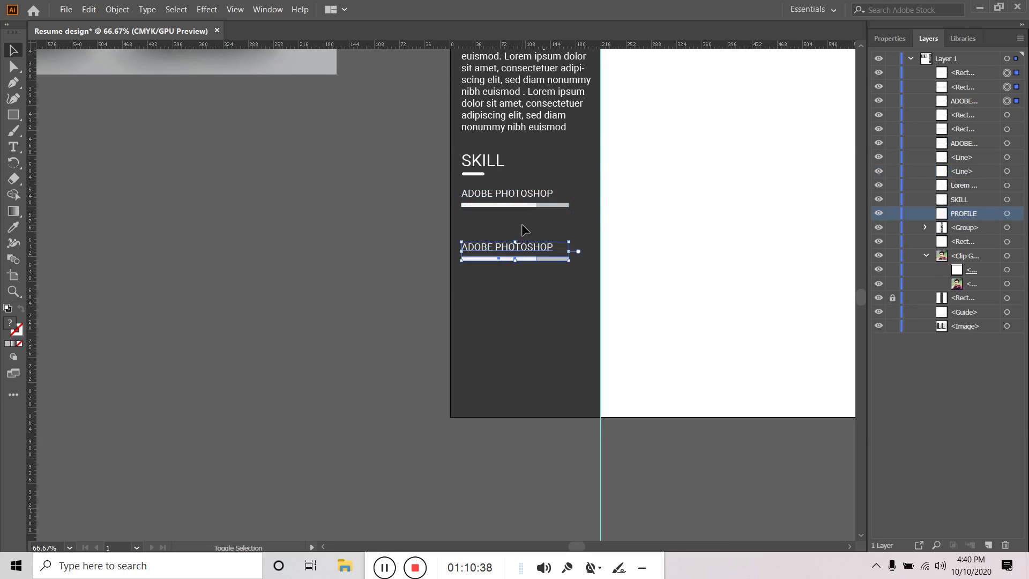
pyautogui.click(549, 223)
pyautogui.hotkey('ctrl', 'z')
pyautogui.moveTo(505, 196); pyautogui.dragTo(503, 249)
pyautogui.click(516, 274)
# Change the middle skill label from PHOTOSHOP to ADOBE ILLUSTRATOR
pyautogui.press('t')
pyautogui.click(513, 219)
pyautogui.doubleClick(513, 218)
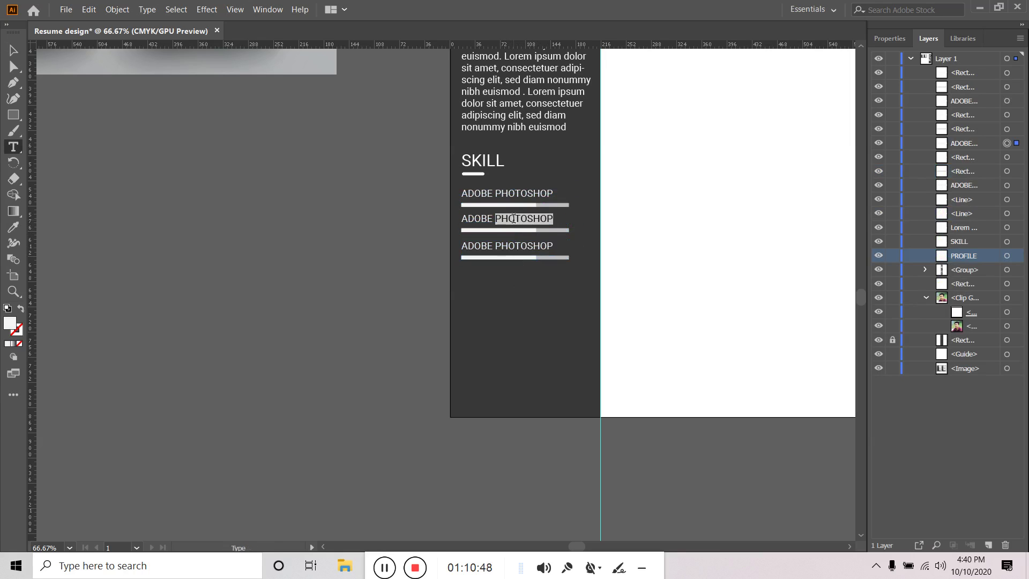
pyautogui.write('ILLUSTR')
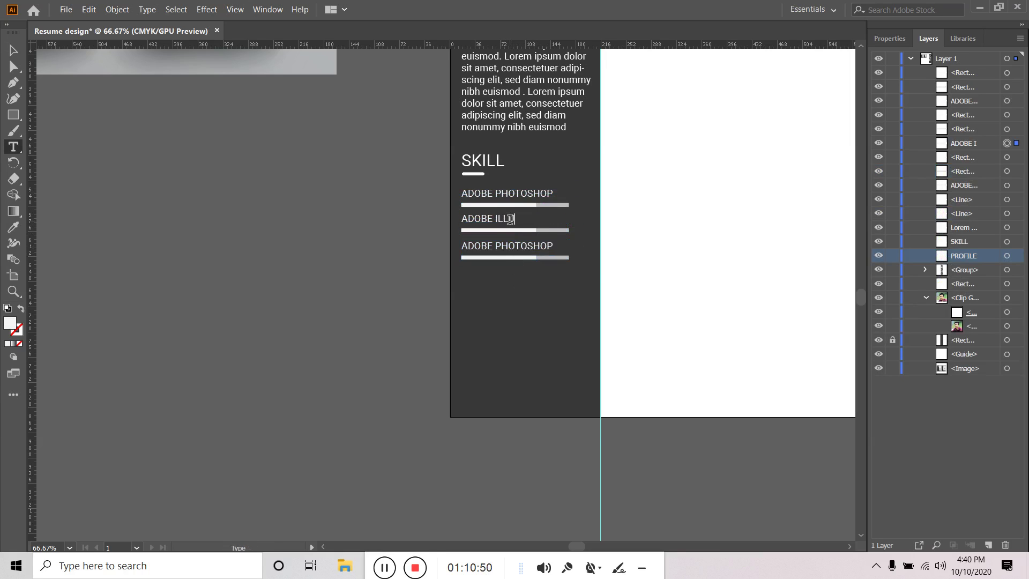
pyautogui.write('ATOR')
pyautogui.click(12, 52)
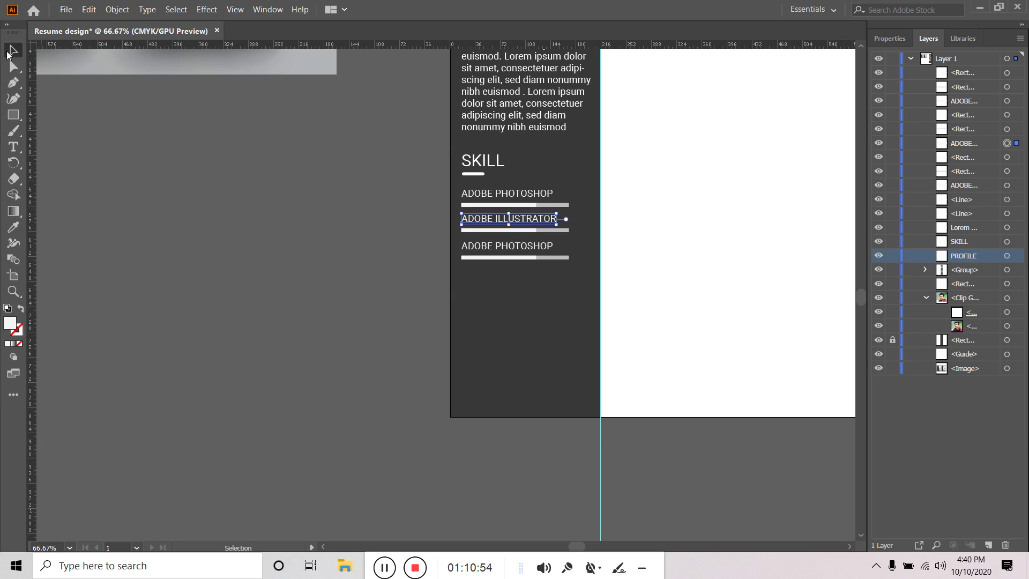
# Shorten the light fill of the ADOBE ILLUSTRATOR skill bar
pyautogui.click(504, 230)
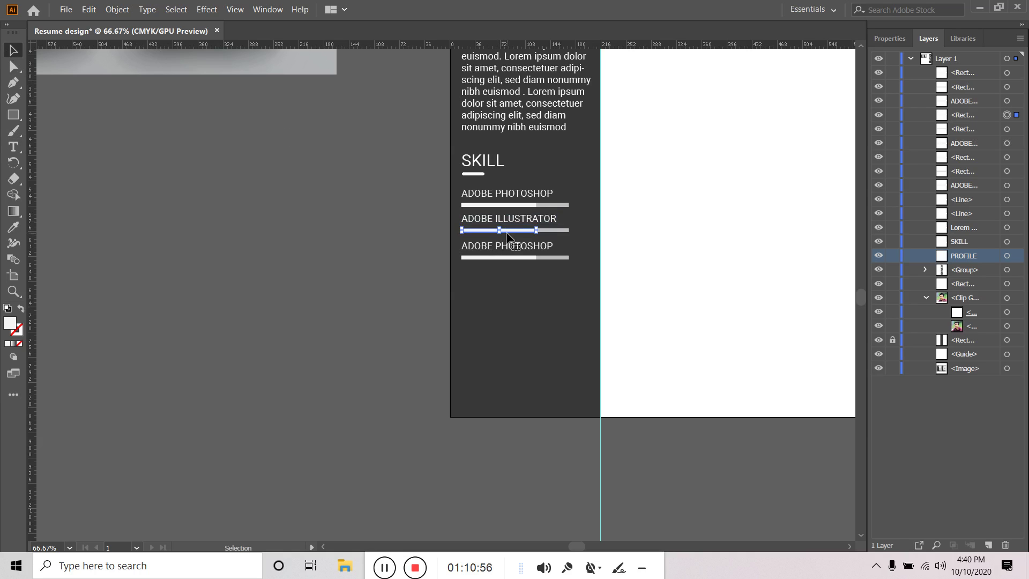
pyautogui.scroll(3, 508, 217)
pyautogui.doubleClick(576, 262)
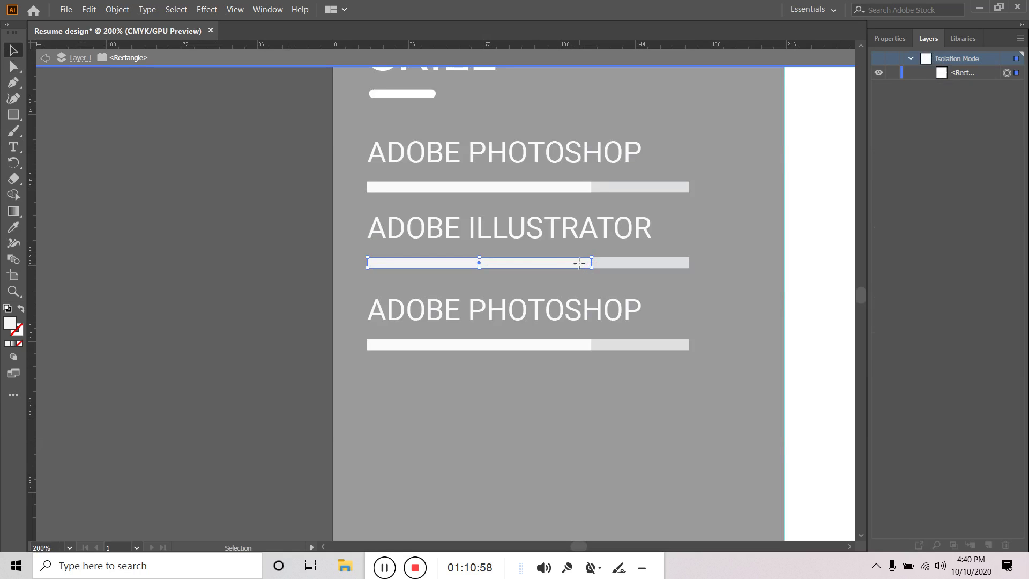
pyautogui.scroll(4, 593, 262)
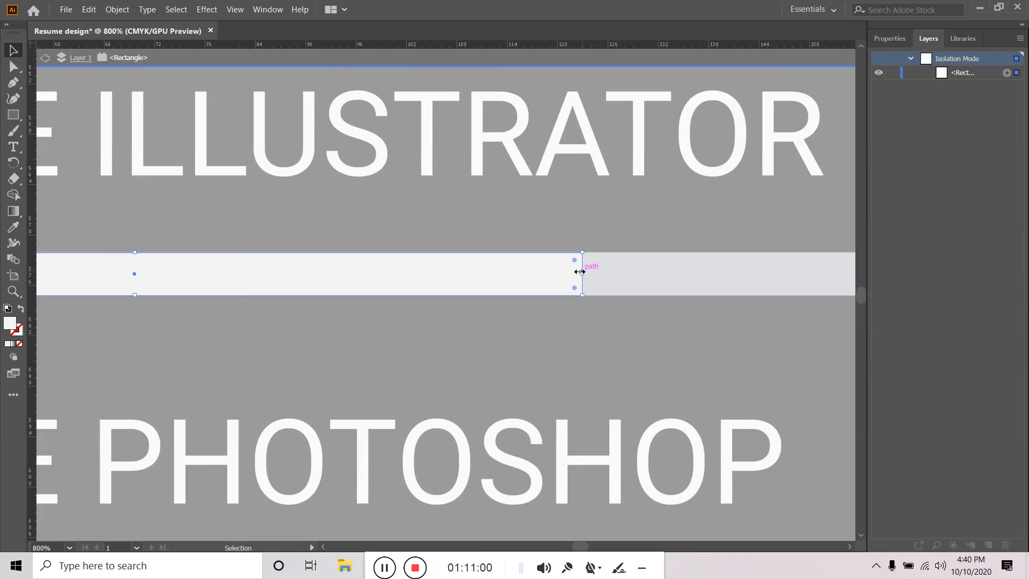
pyautogui.moveTo(582, 274); pyautogui.dragTo(397, 273)
pyautogui.doubleClick(429, 311)
# Retype the third skill label as MICROSOFT OFFICE
pyautogui.scroll(-3, 428, 312)
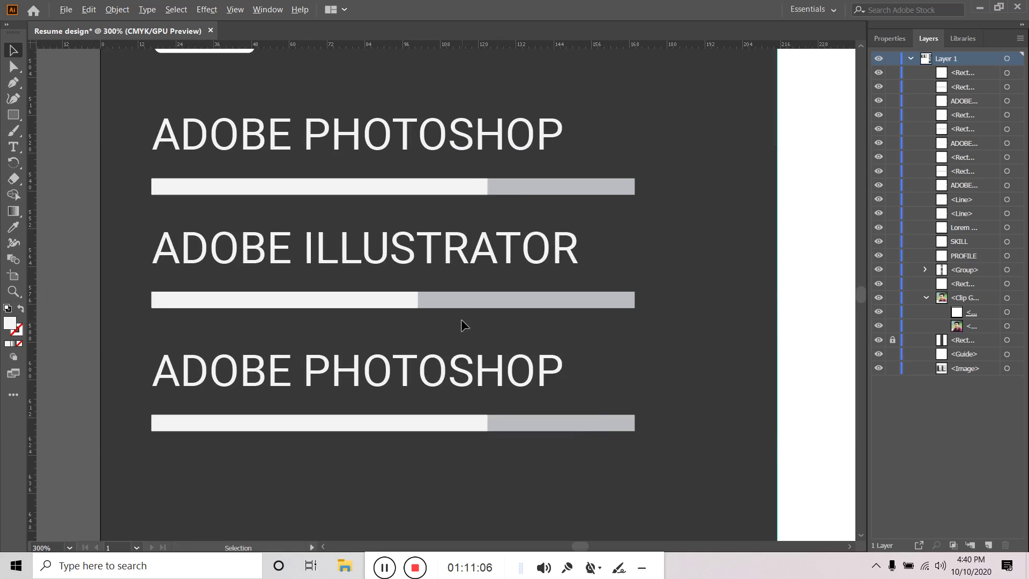
pyautogui.click(438, 372)
pyautogui.doubleClick(439, 371)
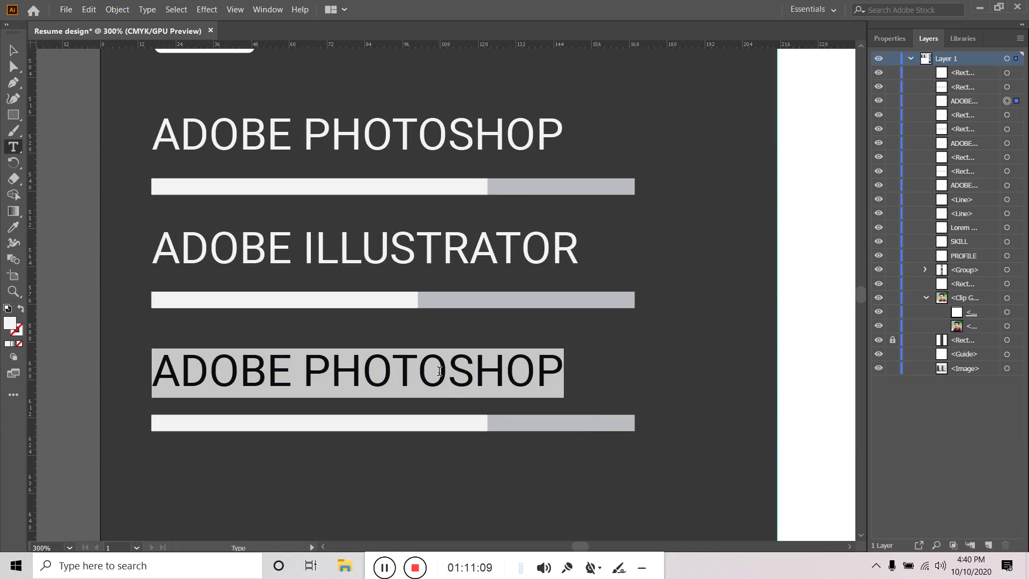
pyautogui.write('ml')
pyautogui.press('BackSpace')
pyautogui.press('BackSpace')
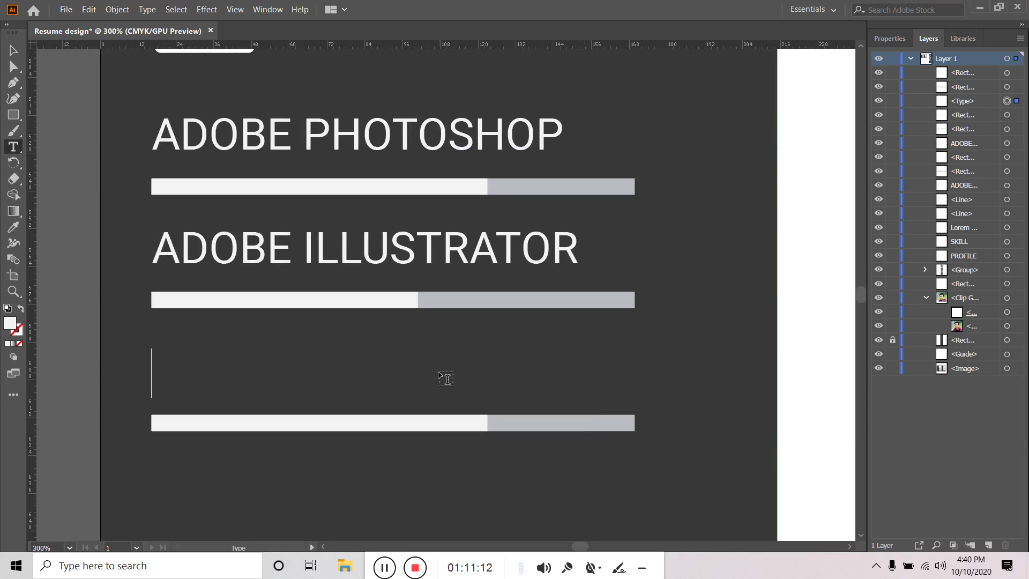
pyautogui.write('MICROSO')
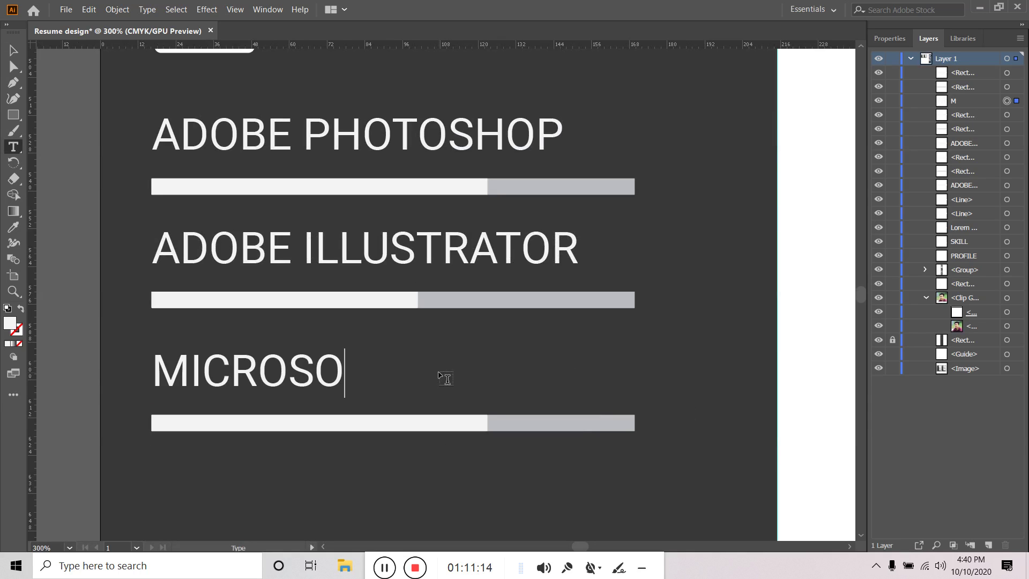
pyautogui.write('FT OF')
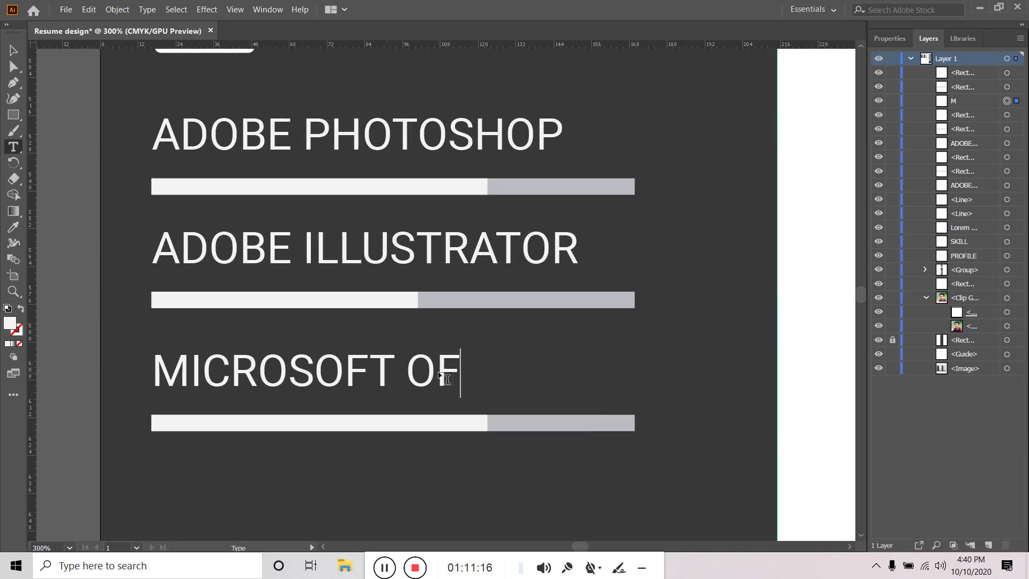
pyautogui.write('FICE')
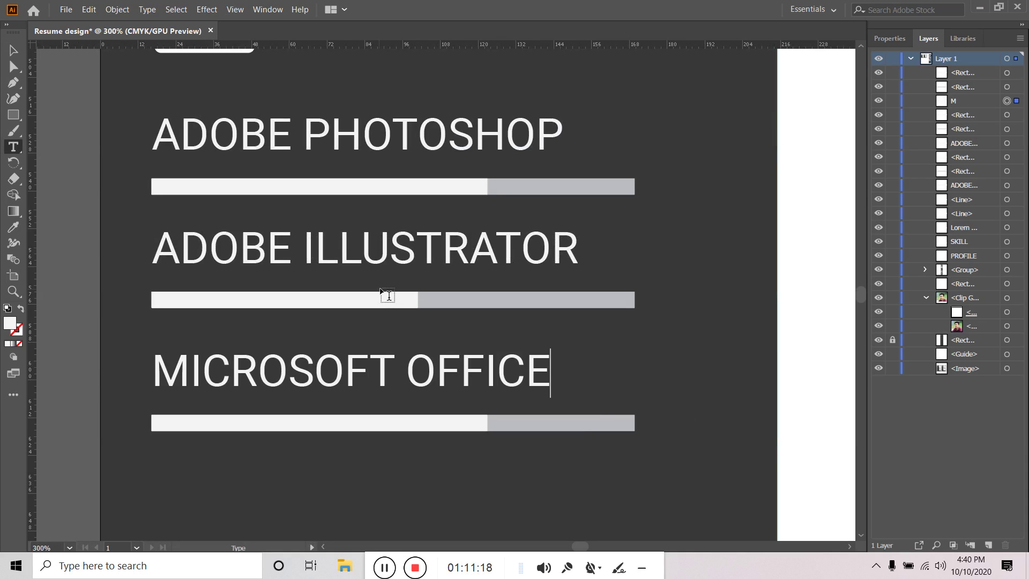
pyautogui.click(14, 50)
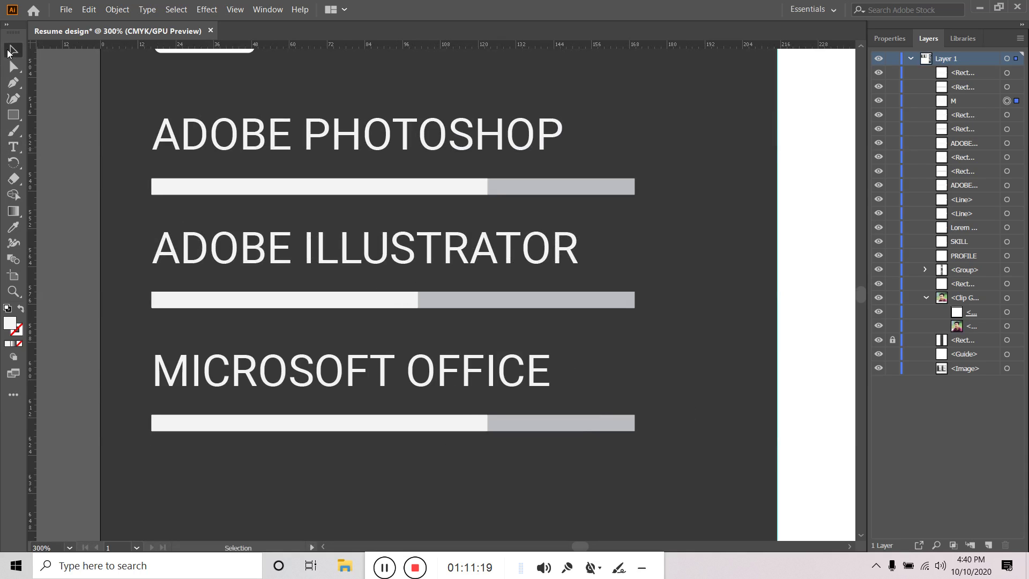
# Lengthen the MICROSOFT OFFICE bar's white fill to about 124 pt
pyautogui.doubleClick(449, 426)
pyautogui.moveTo(487, 423); pyautogui.dragTo(528, 424)
pyautogui.doubleClick(537, 458)
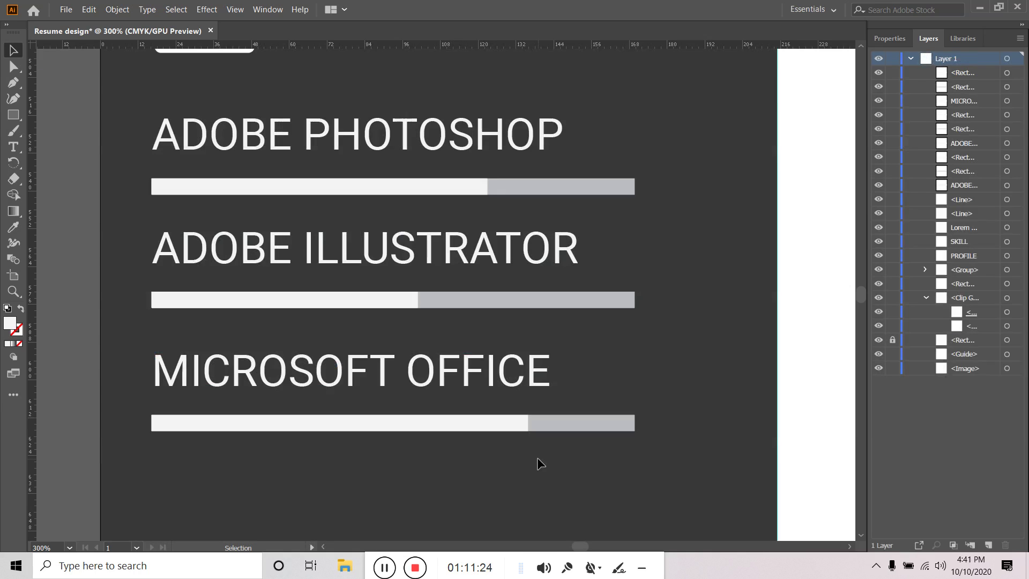
pyautogui.scroll(-6, 536, 457)
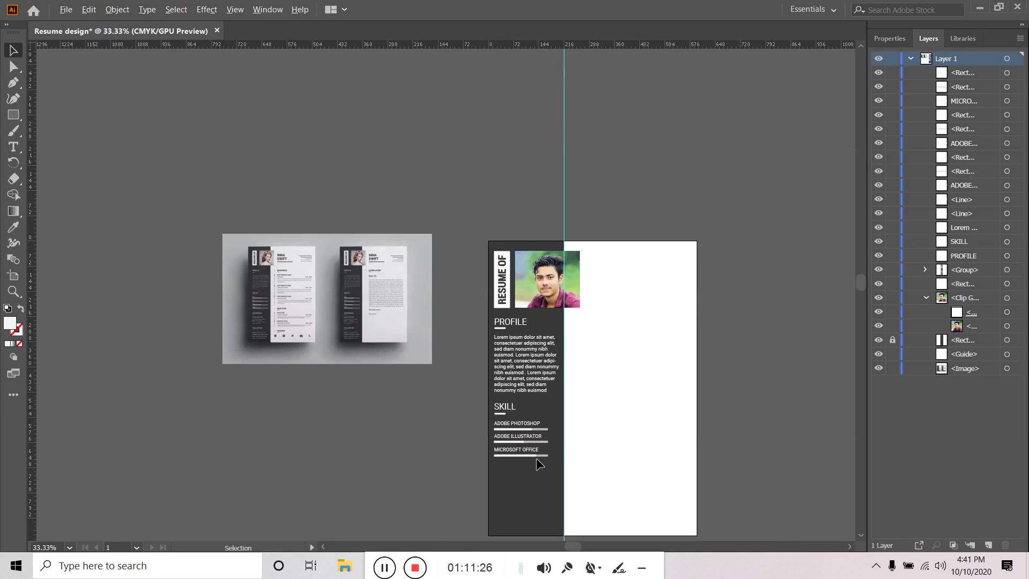
pyautogui.scroll(3, 252, 322)
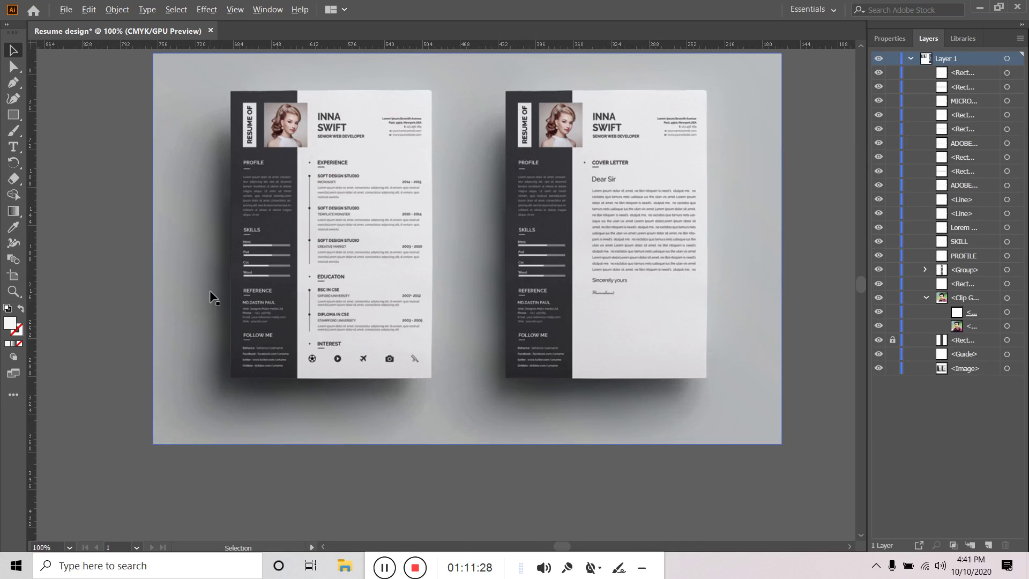
pyautogui.scroll(-2, 385, 369)
pyautogui.moveTo(595, 478); pyautogui.dragTo(490, 324)
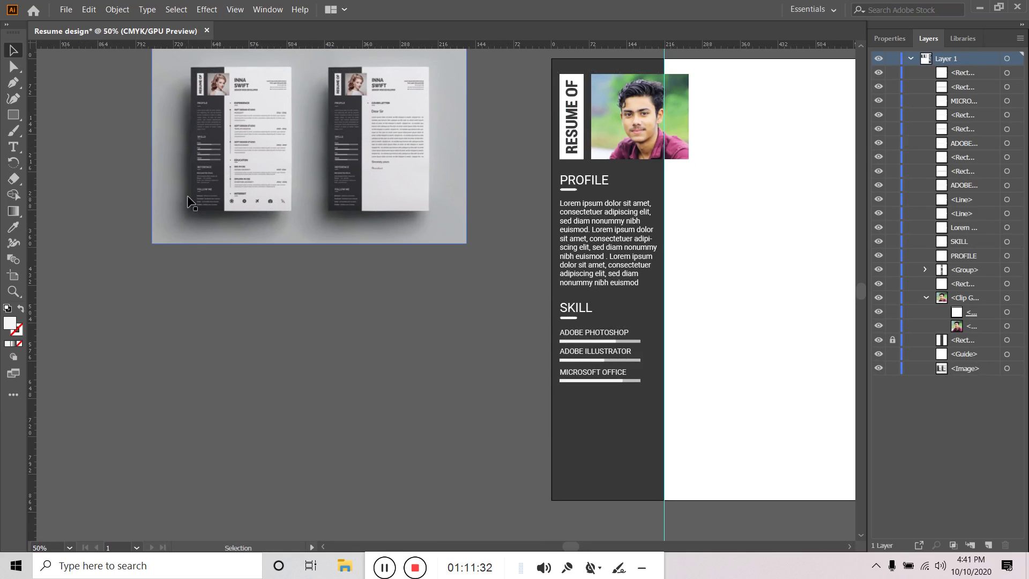
pyautogui.scroll(3, 201, 172)
pyautogui.scroll(-5, 206, 174)
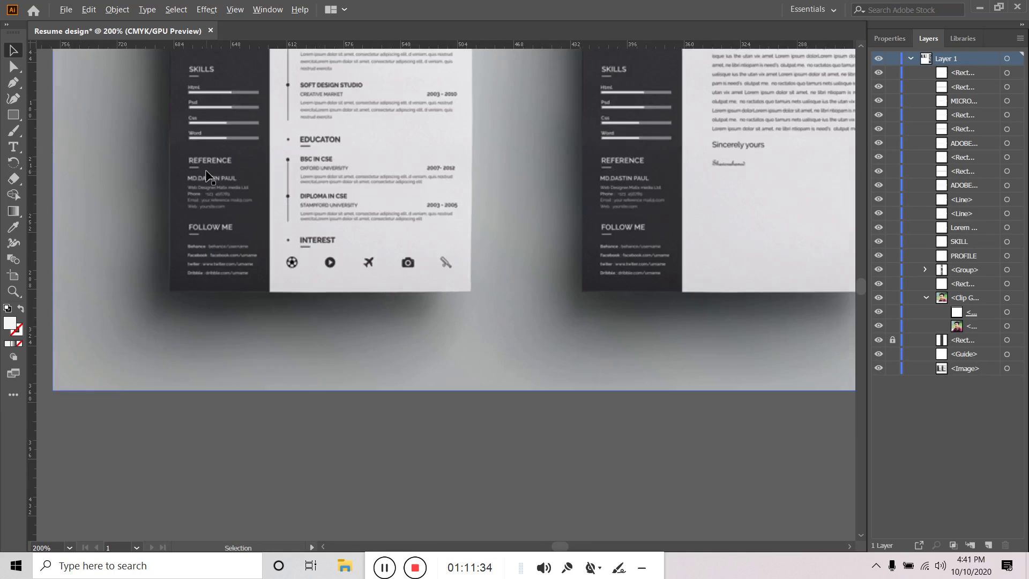
pyautogui.scroll(2, 444, 351)
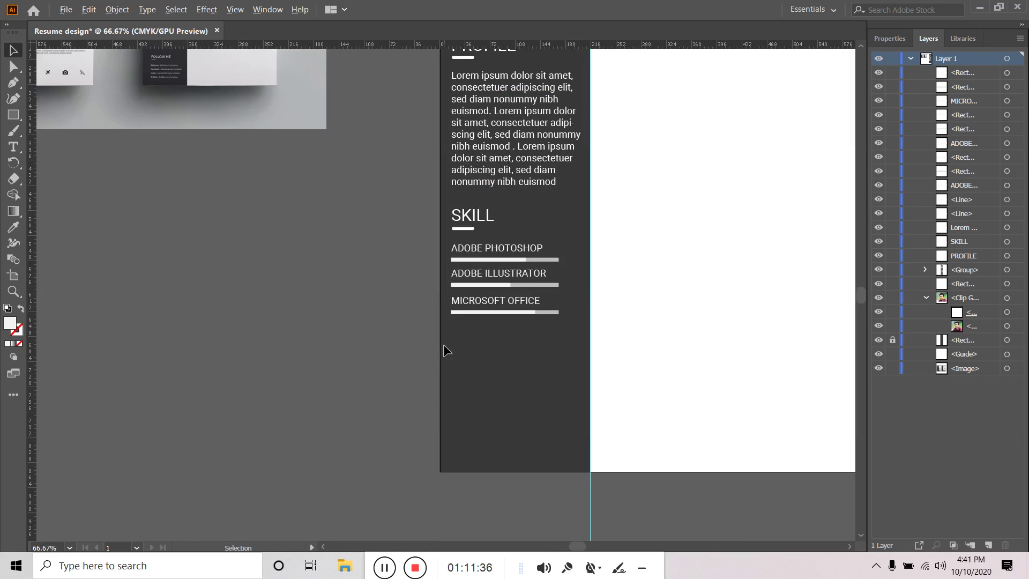
pyautogui.moveTo(610, 275); pyautogui.dragTo(630, 255)
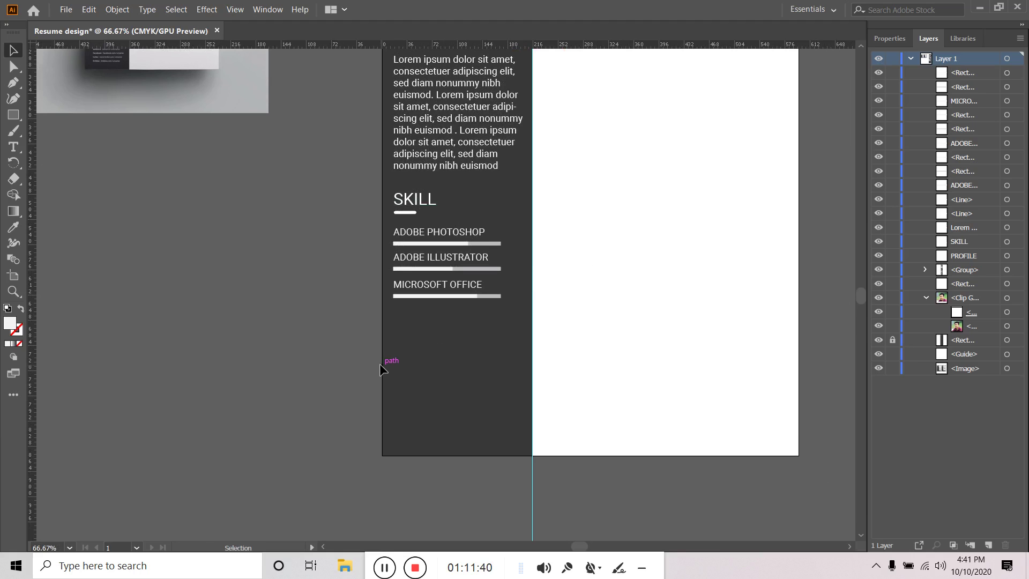
pyautogui.click(13, 147)
pyautogui.press('v')
pyautogui.moveTo(172, 259); pyautogui.dragTo(420, 469)
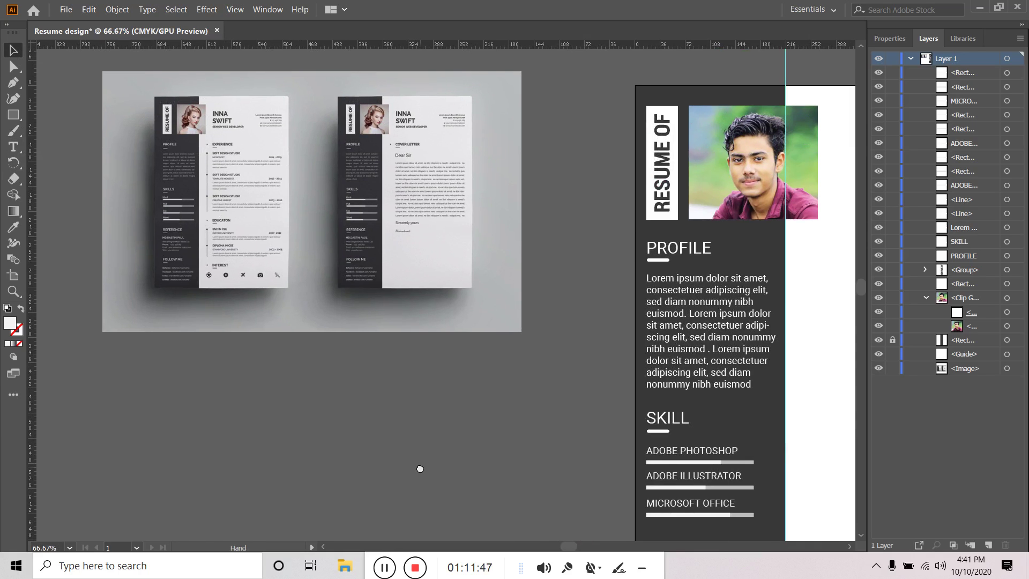
pyautogui.moveTo(420, 468); pyautogui.dragTo(377, 421)
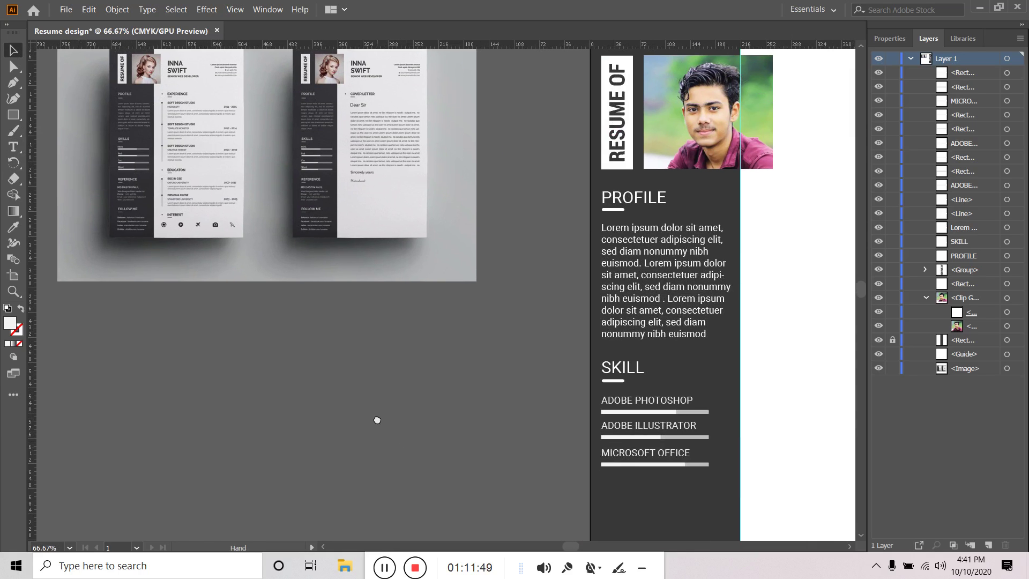
pyautogui.click(667, 313)
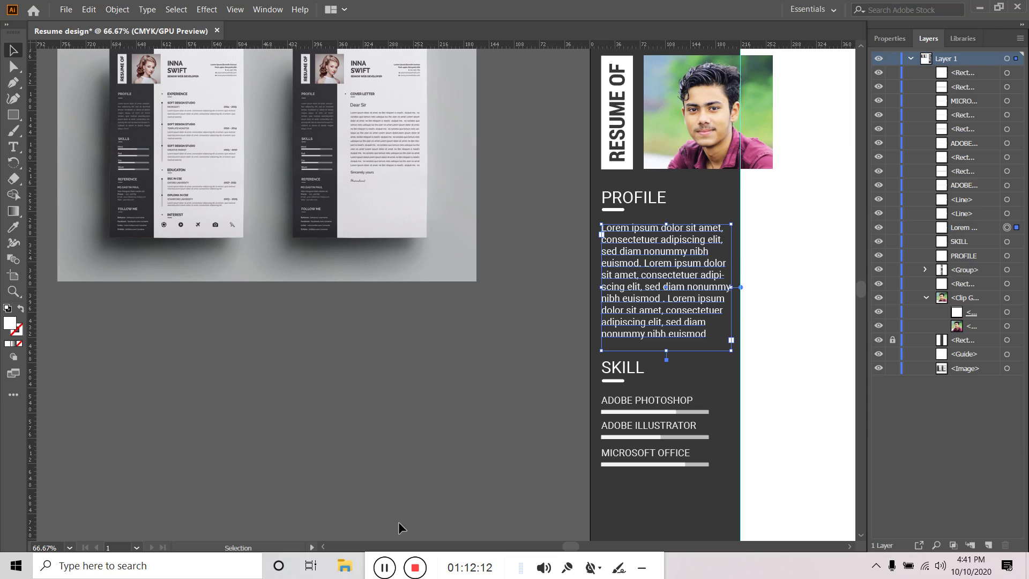
# Set the Profile paragraph to justified alignment with its last line aligned left
pyautogui.moveTo(374, 574); pyautogui.dragTo(598, 574)
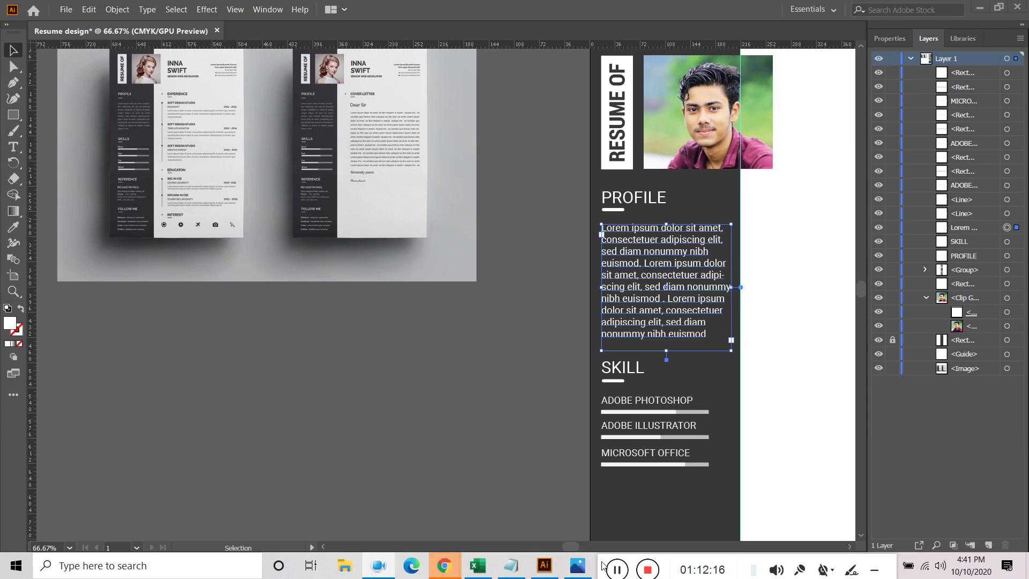
pyautogui.moveTo(544, 565)
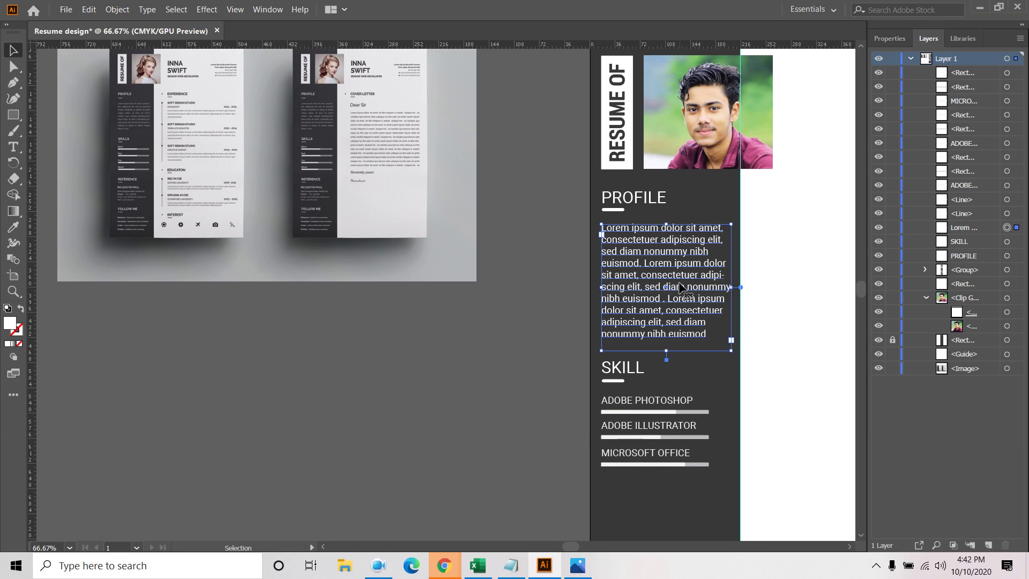
pyautogui.click(880, 39)
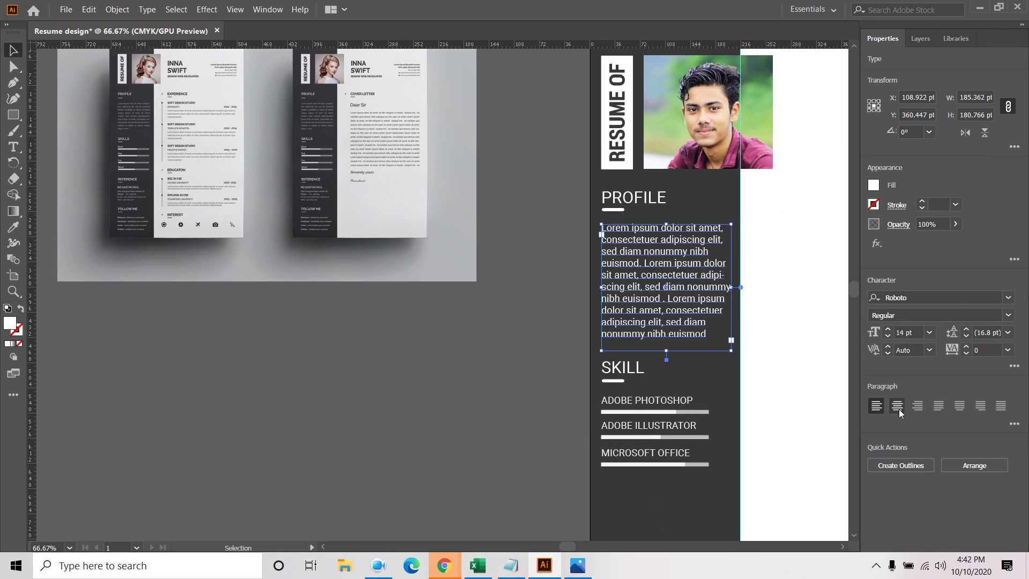
pyautogui.click(1000, 407)
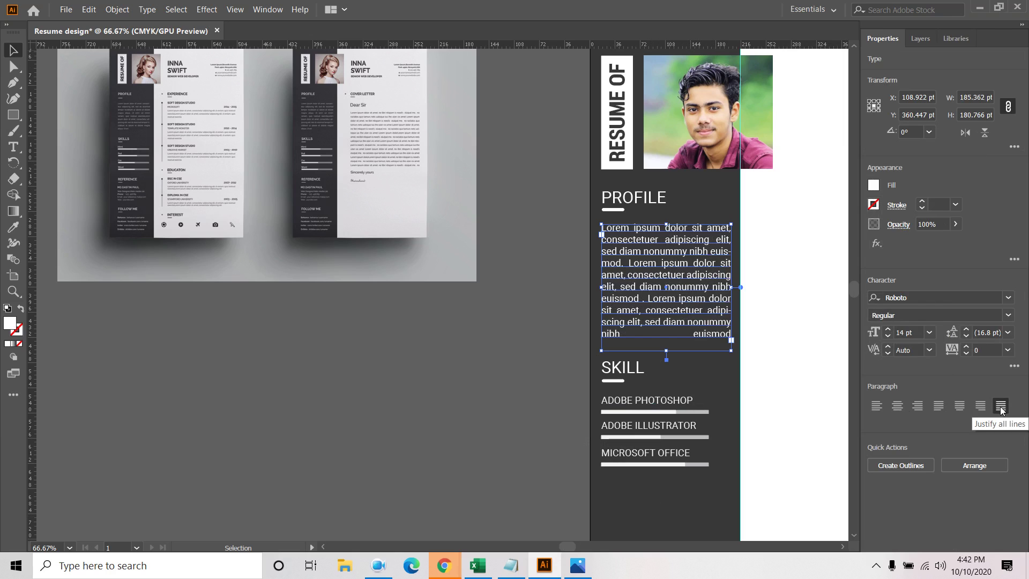
pyautogui.click(943, 405)
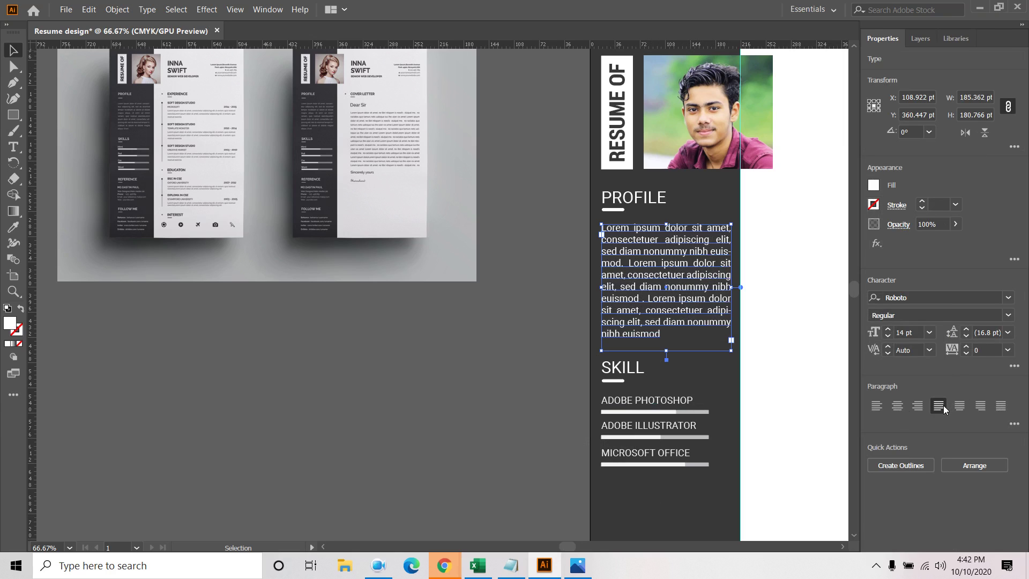
pyautogui.click(506, 339)
pyautogui.click(685, 270)
pyautogui.click(961, 408)
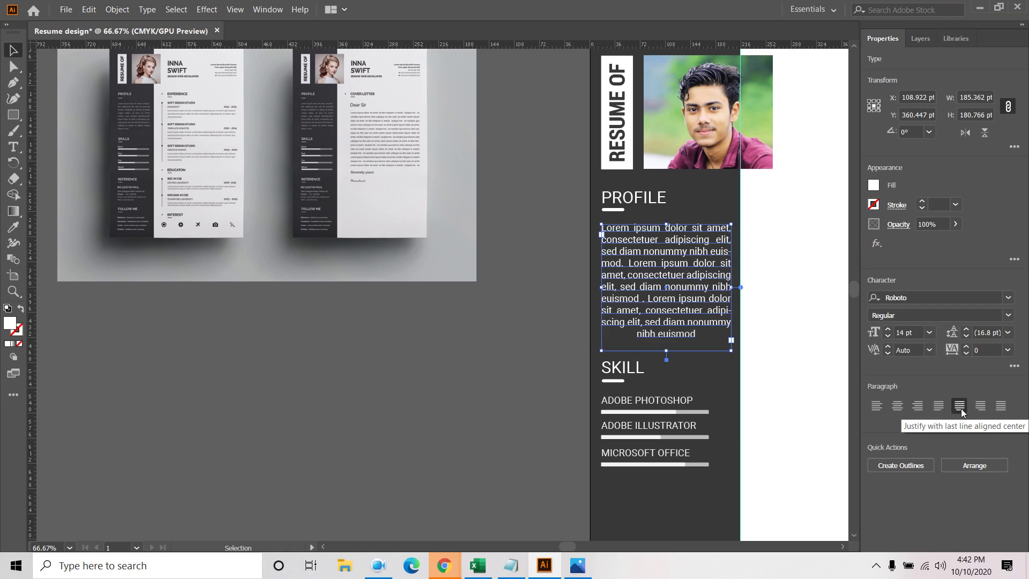
pyautogui.click(998, 407)
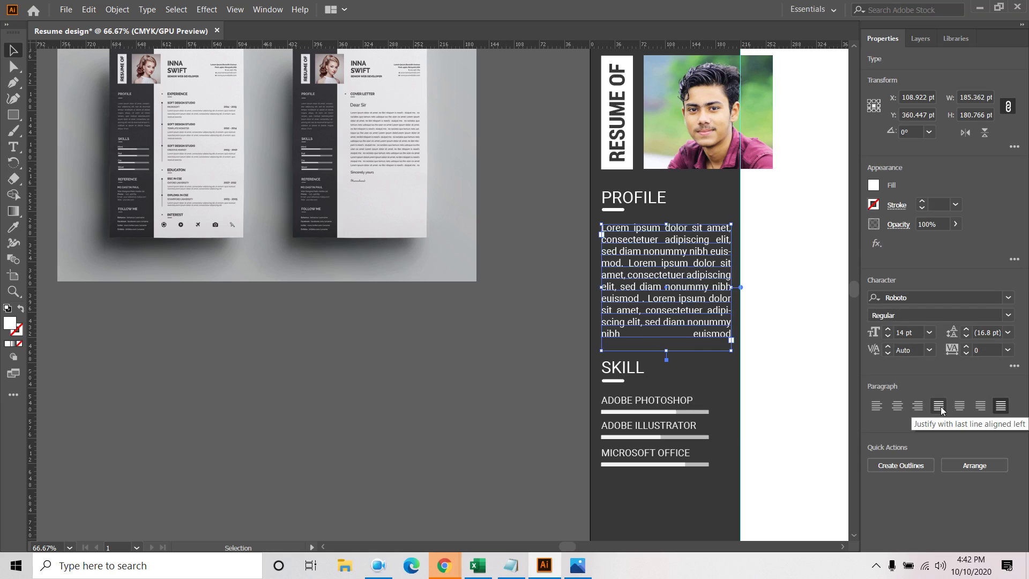
pyautogui.click(940, 406)
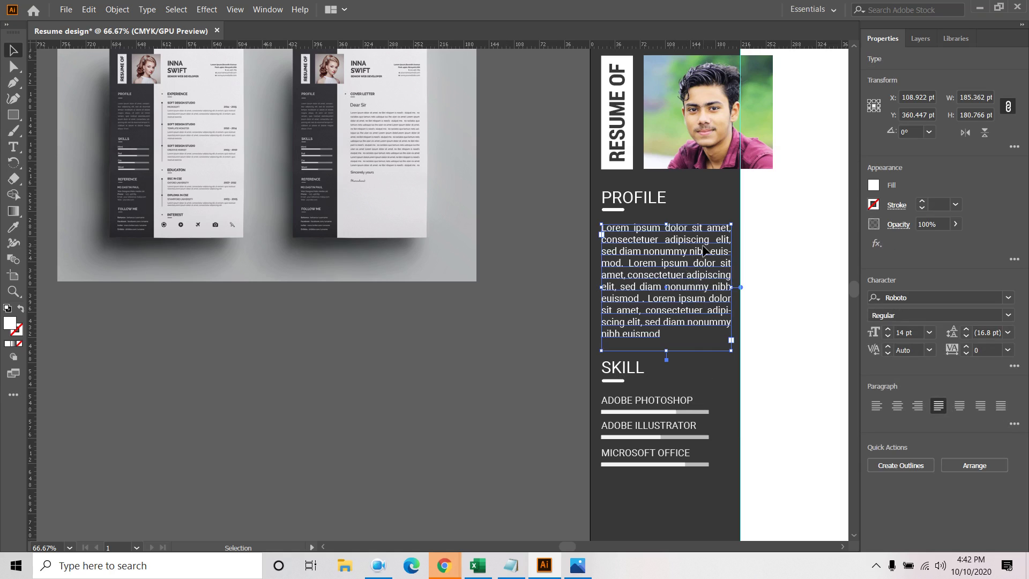
pyautogui.click(561, 303)
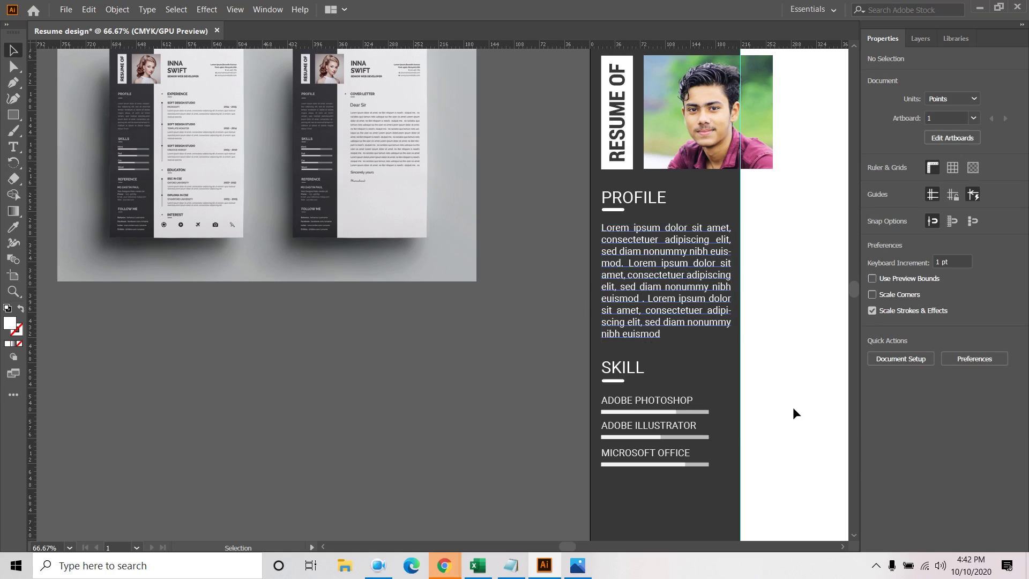
# Duplicate the SKILL heading and its underline bar below the MICROSOFT OFFICE skill bar
pyautogui.moveTo(783, 404); pyautogui.dragTo(795, 260)
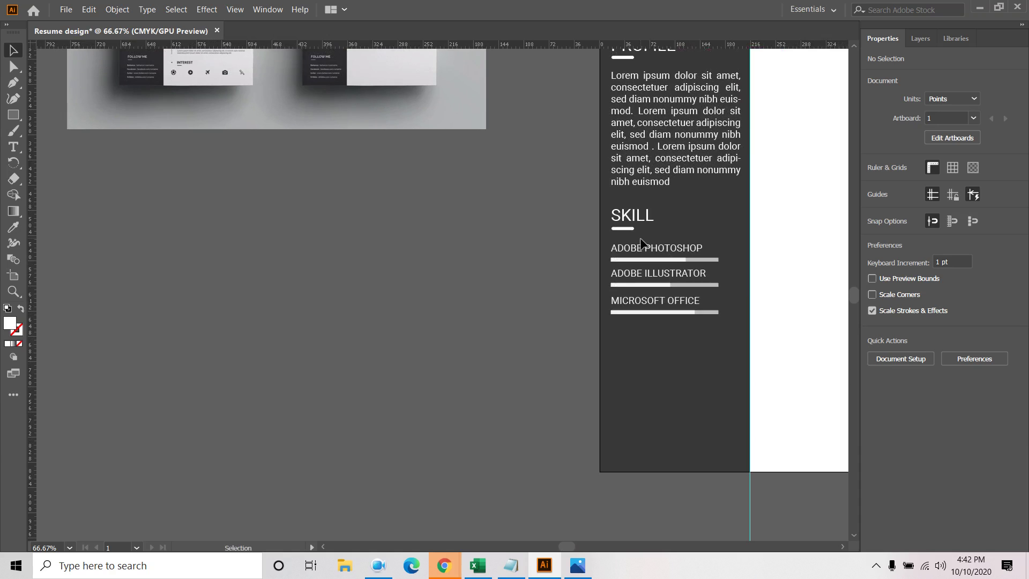
pyautogui.click(641, 217)
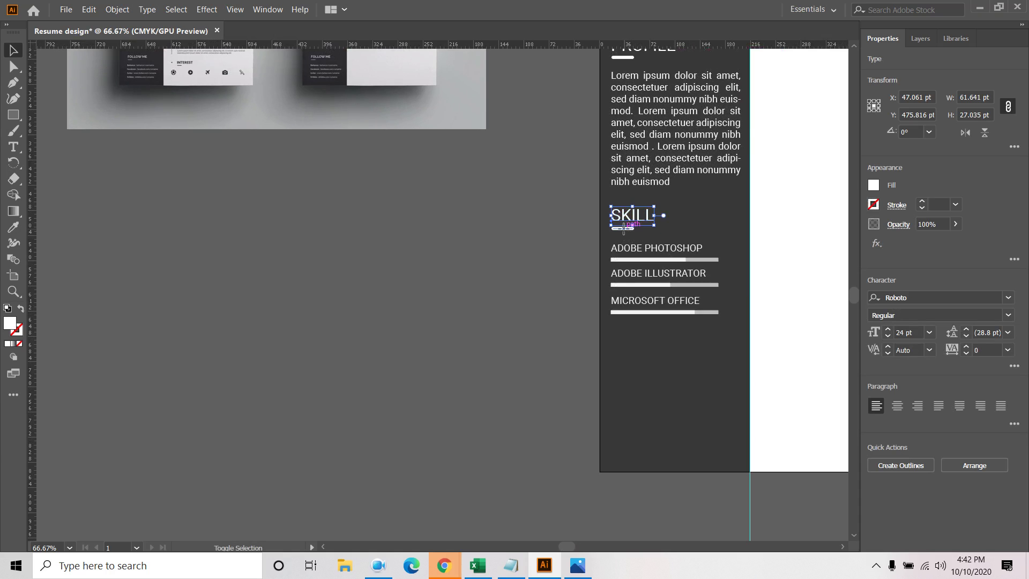
pyautogui.keyDown('shift'); pyautogui.click(632, 228); pyautogui.keyUp('shift')
pyautogui.moveTo(635, 216); pyautogui.dragTo(634, 332)
# Retype the copied heading as REFERANCE
pyautogui.doubleClick(634, 332)
pyautogui.doubleClick(634, 331)
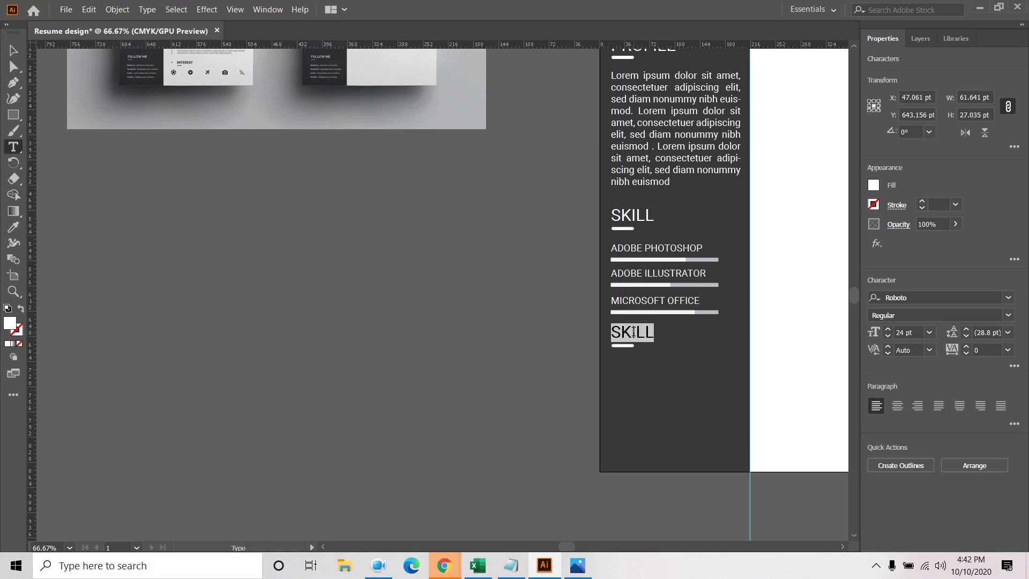
pyautogui.press('BackSpace')
pyautogui.write('REFE')
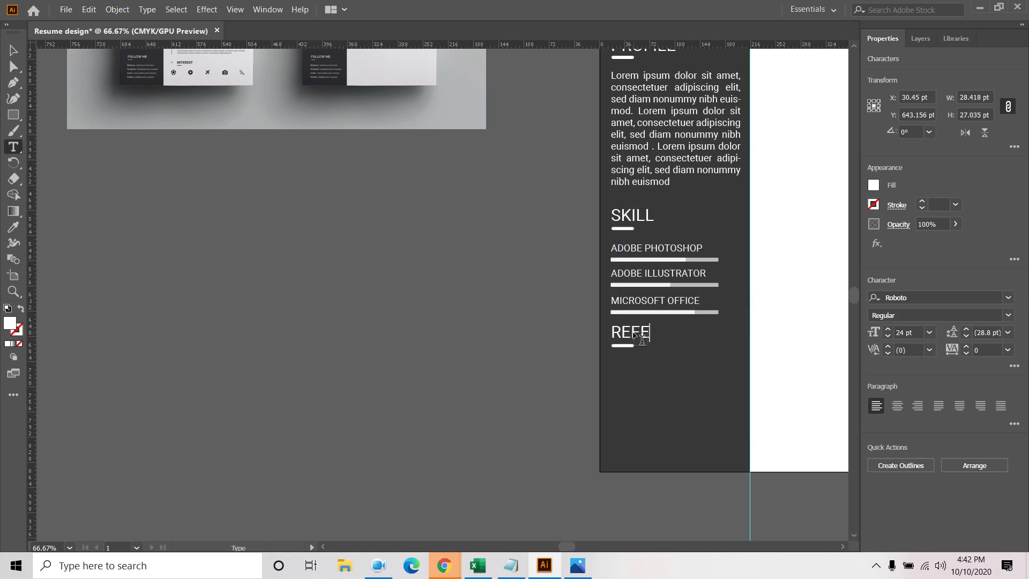
pyautogui.write('RANCE')
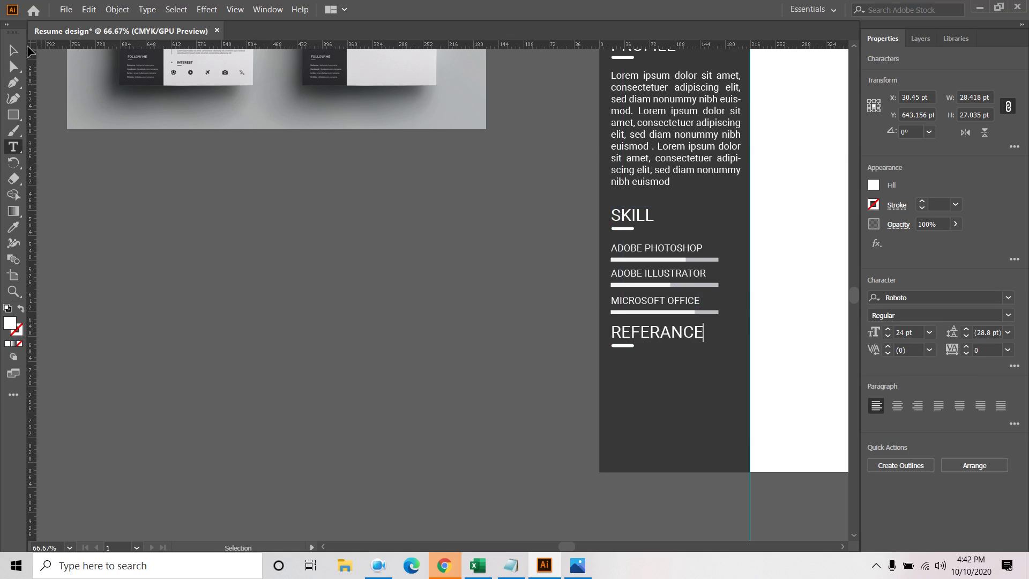
pyautogui.click(14, 50)
pyautogui.moveTo(231, 160)
pyautogui.mouseDown()
pyautogui.moveTo(248, 251)
pyautogui.moveTo(228, 164)
pyautogui.mouseUp()
pyautogui.click(14, 147)
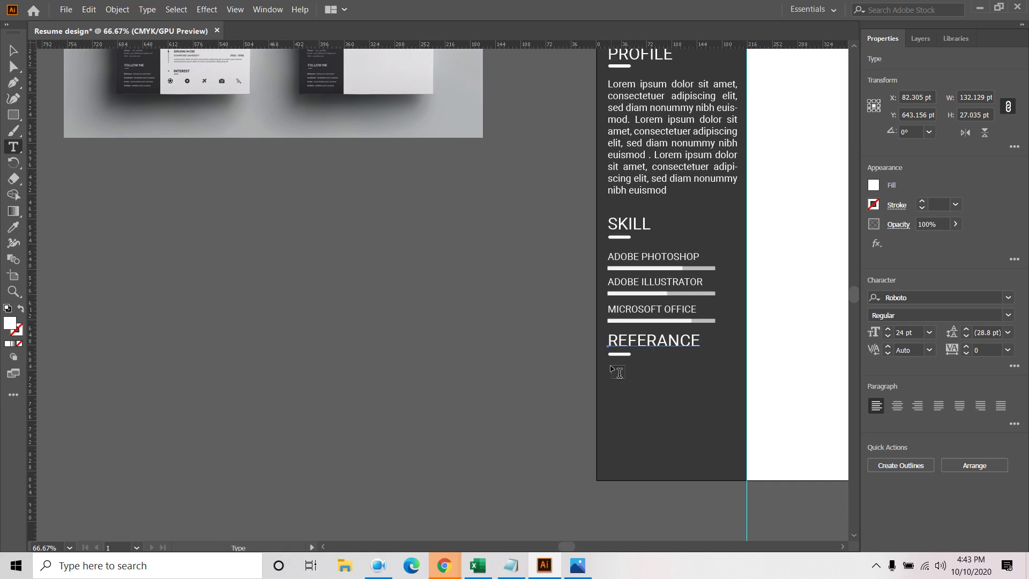
# Add a roughly 180 × 86 pt white placeholder text area under REFERANCE, shifted slightly left
pyautogui.moveTo(611, 366); pyautogui.dragTo(710, 411)
pyautogui.moveTo(720, 414); pyautogui.dragTo(738, 426)
pyautogui.click(12, 49)
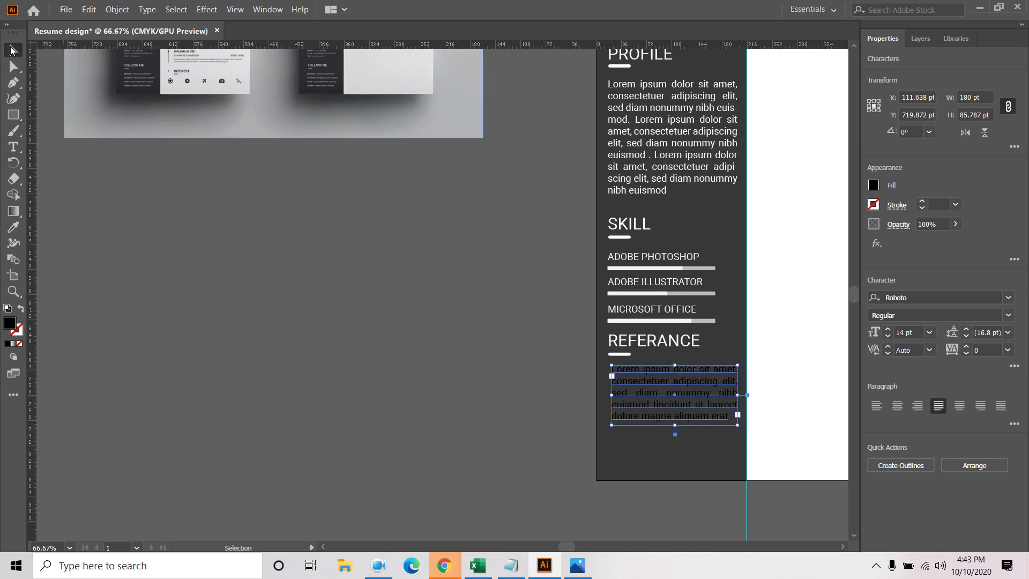
pyautogui.moveTo(679, 396); pyautogui.dragTo(674, 396)
pyautogui.click(874, 186)
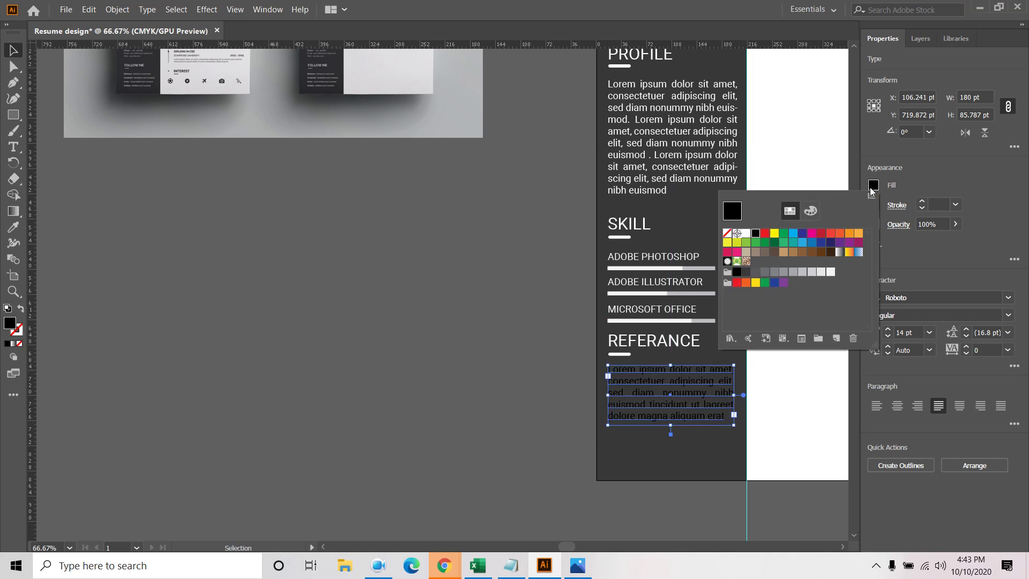
pyautogui.click(746, 233)
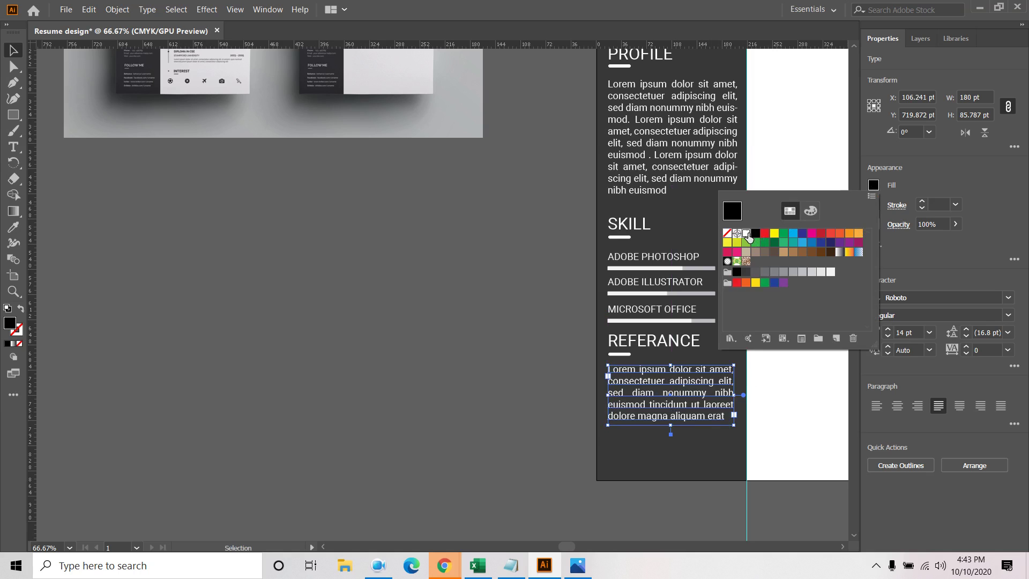
pyautogui.click(361, 374)
pyautogui.click(667, 525)
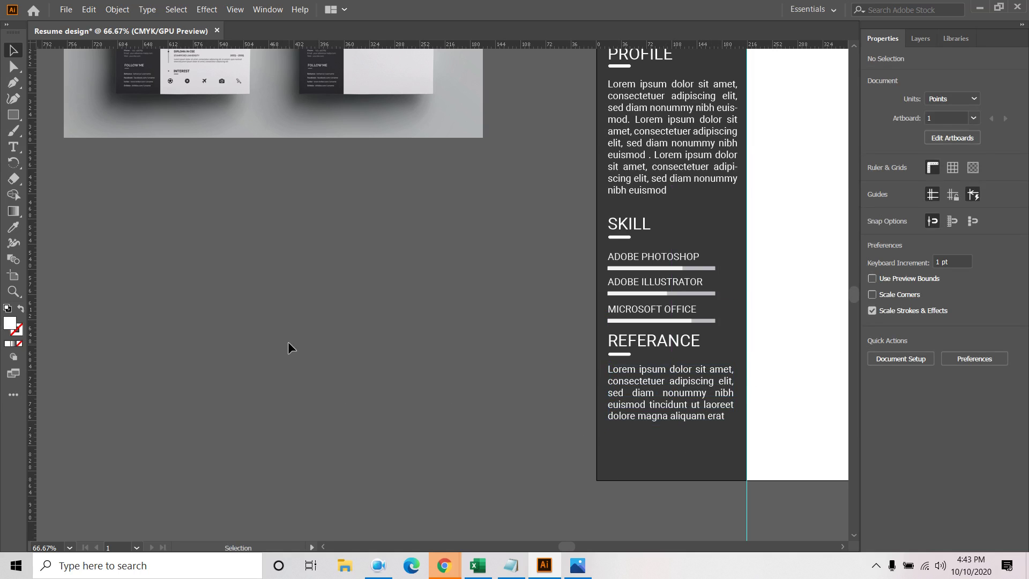
# Nudge the REFERANCE heading, underline and paragraph further down the sidebar
pyautogui.click(637, 345)
pyautogui.keyDown('shift'); pyautogui.click(625, 354); pyautogui.keyUp('shift')
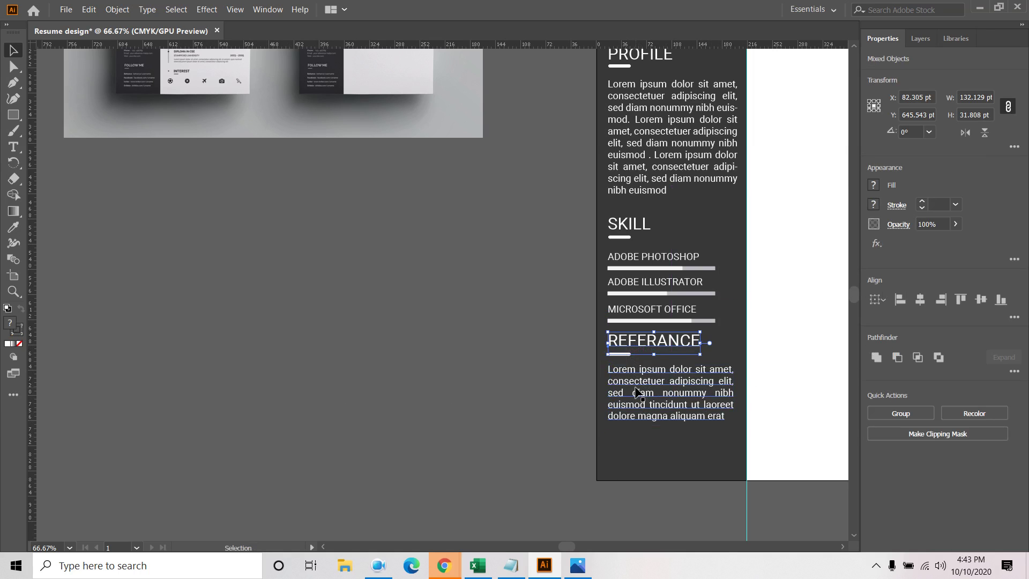
pyautogui.press('Down')
pyautogui.press('Down')
pyautogui.press('Down')
pyautogui.press('Down')
pyautogui.press('Down')
pyautogui.press('Down')
pyautogui.press('Down')
pyautogui.press('Down')
pyautogui.press('Down')
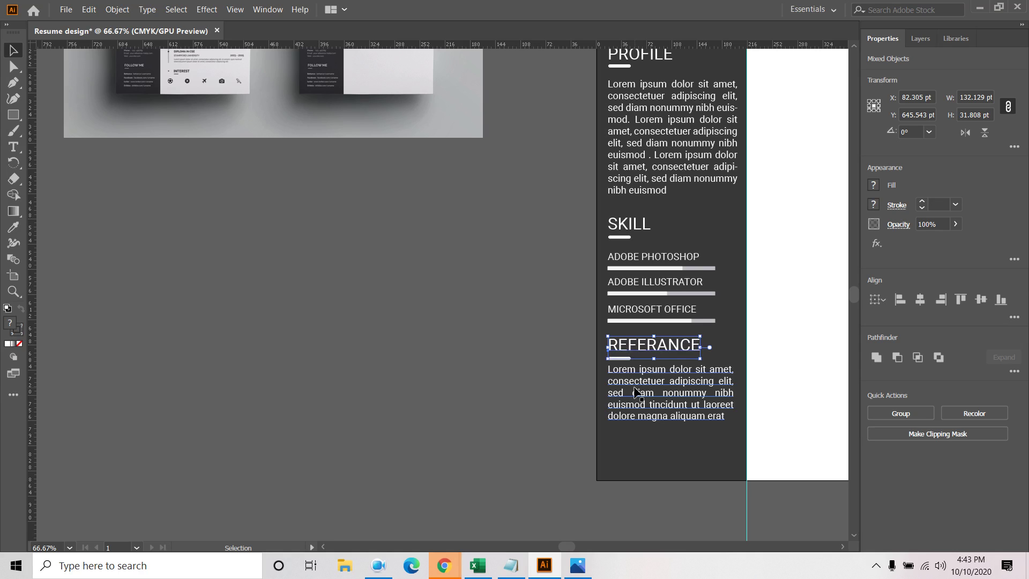
pyautogui.press('Up')
pyautogui.press('Up')
pyautogui.press('Up')
pyautogui.press('Up')
pyautogui.press('Up')
pyautogui.press('Up')
pyautogui.click(636, 392)
pyautogui.click(632, 357)
pyautogui.keyDown('shift'); pyautogui.click(642, 347); pyautogui.keyUp('shift')
pyautogui.keyDown('shift'); pyautogui.click(647, 399); pyautogui.keyUp('shift')
pyautogui.press('Down')
pyautogui.press('Down')
pyautogui.press('Down')
pyautogui.press('Down')
pyautogui.press('Down')
pyautogui.press('Down')
pyautogui.press('Down')
pyautogui.press('Down')
pyautogui.press('Down')
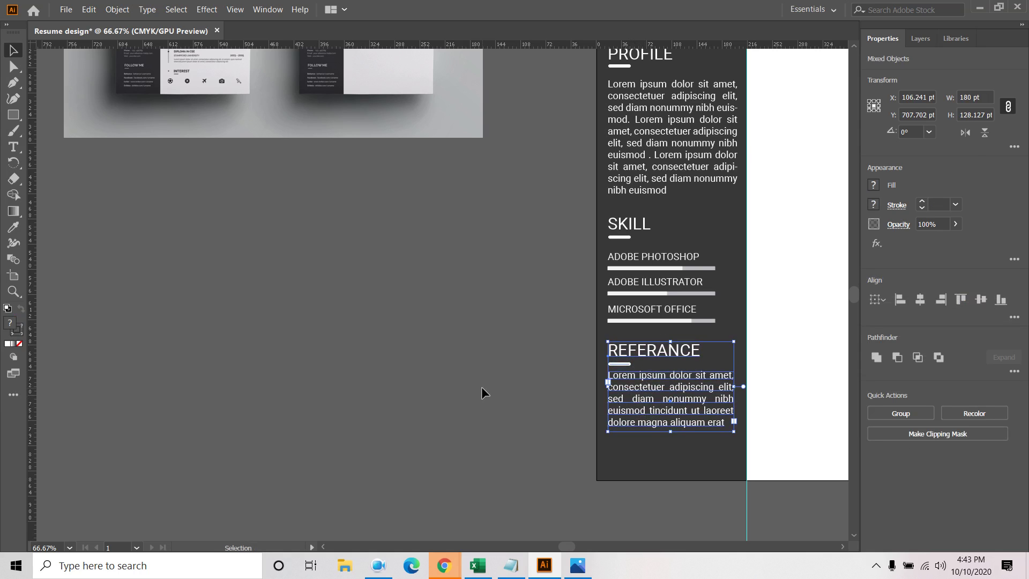
pyautogui.click(481, 392)
# Copy the REFERANCE heading and underline near the sidebar bottom and retype it FOLLOW ME
pyautogui.keyDown('shift'); pyautogui.click(624, 355); pyautogui.keyUp('shift')
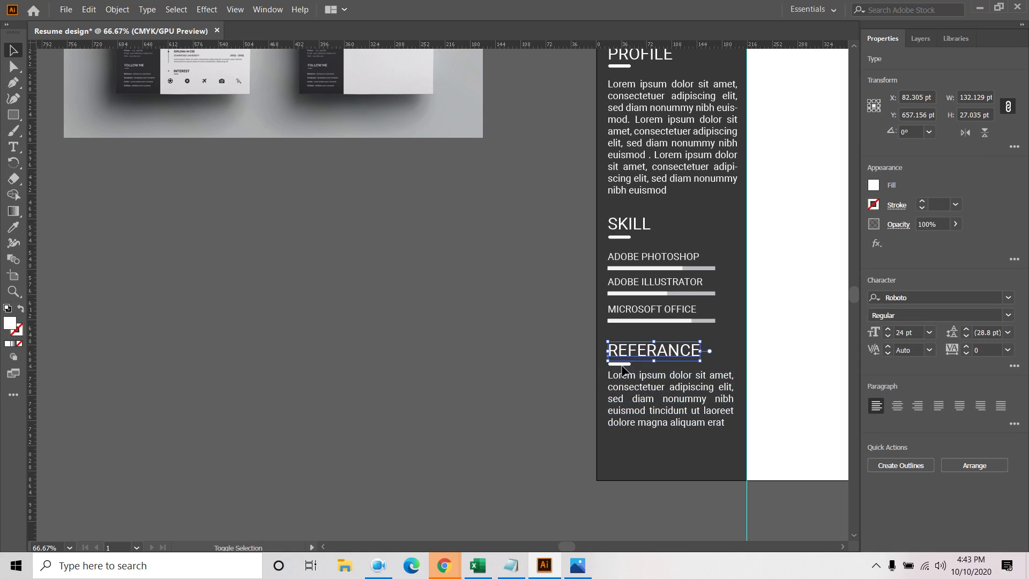
pyautogui.keyDown('shift'); pyautogui.click(620, 364); pyautogui.keyUp('shift')
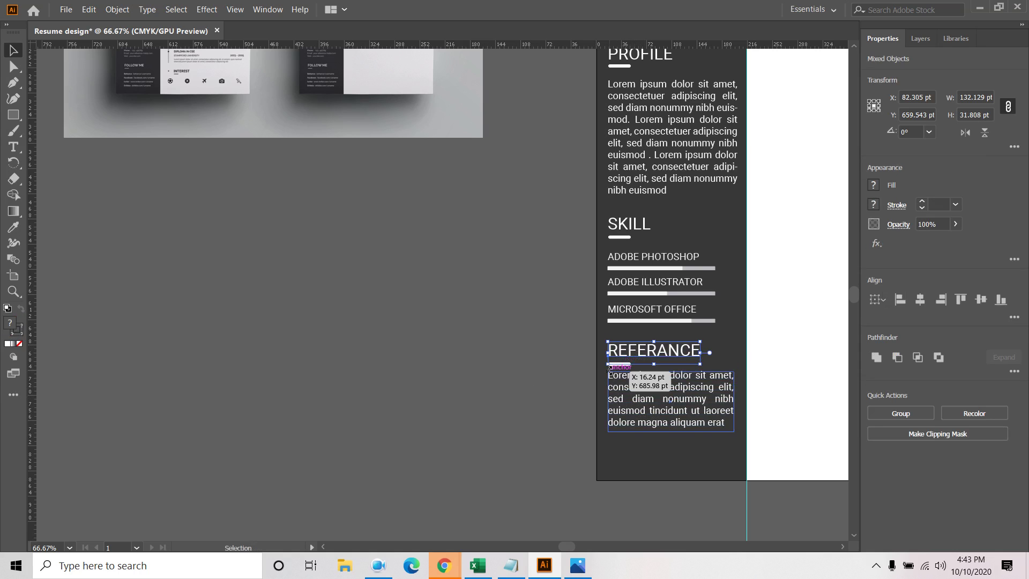
pyautogui.moveTo(644, 354); pyautogui.dragTo(647, 455)
pyautogui.doubleClick(655, 451)
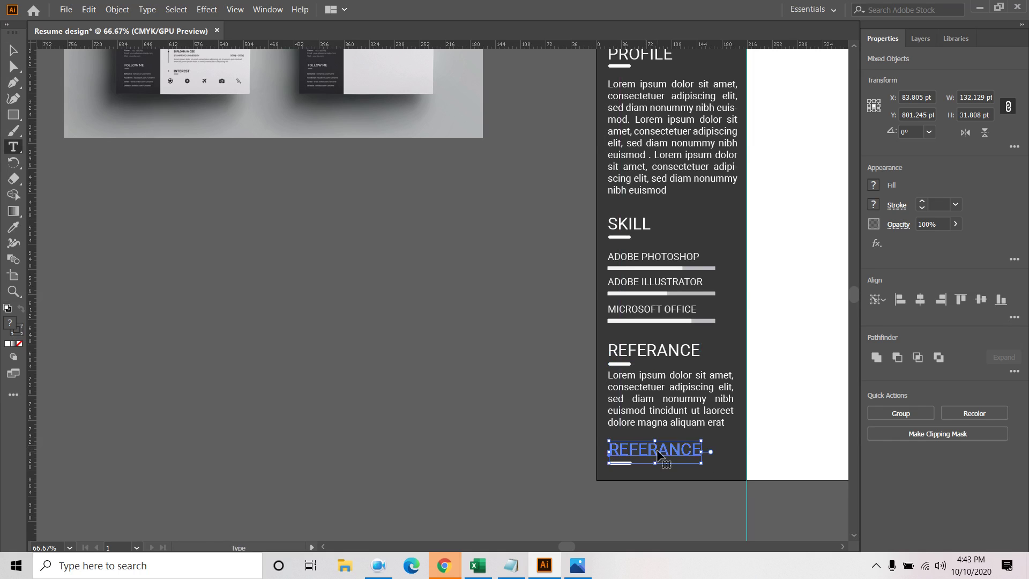
pyautogui.doubleClick(657, 452)
pyautogui.write('FOLLOW')
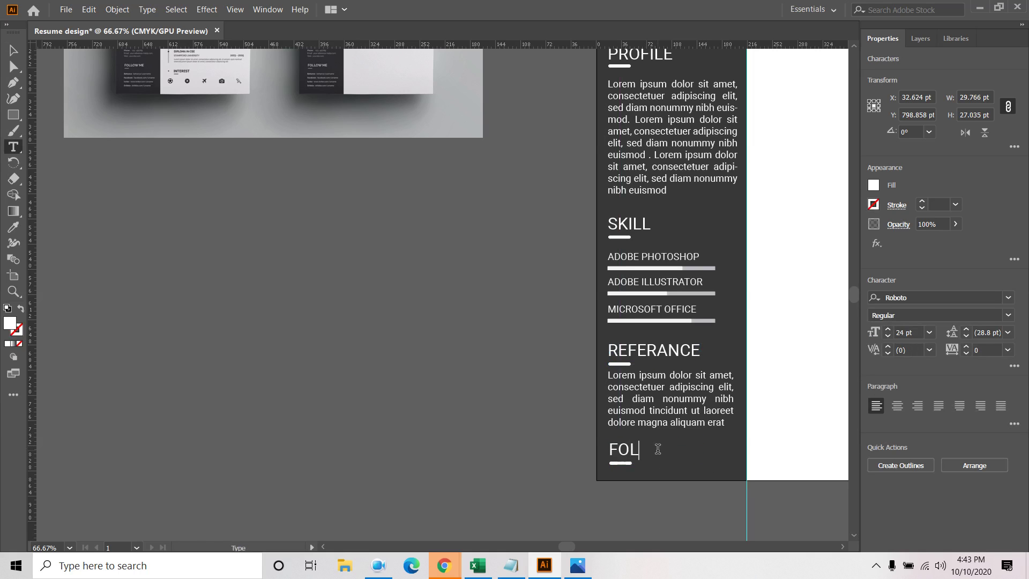
pyautogui.press('BackSpace')
pyautogui.write('W ME')
pyautogui.press('Escape')
pyautogui.moveTo(451, 249); pyautogui.dragTo(441, 455)
pyautogui.click(670, 201)
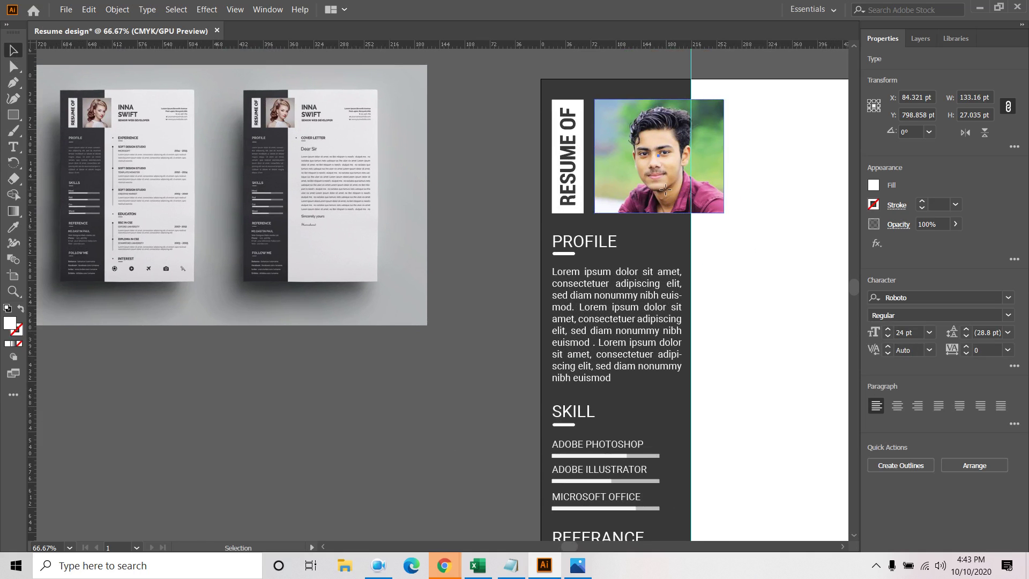
# Scale the photo and RESUME OF title down slightly and nudge them up
pyautogui.keyDown('shift'); pyautogui.click(571, 172); pyautogui.keyUp('shift')
pyautogui.click(731, 188)
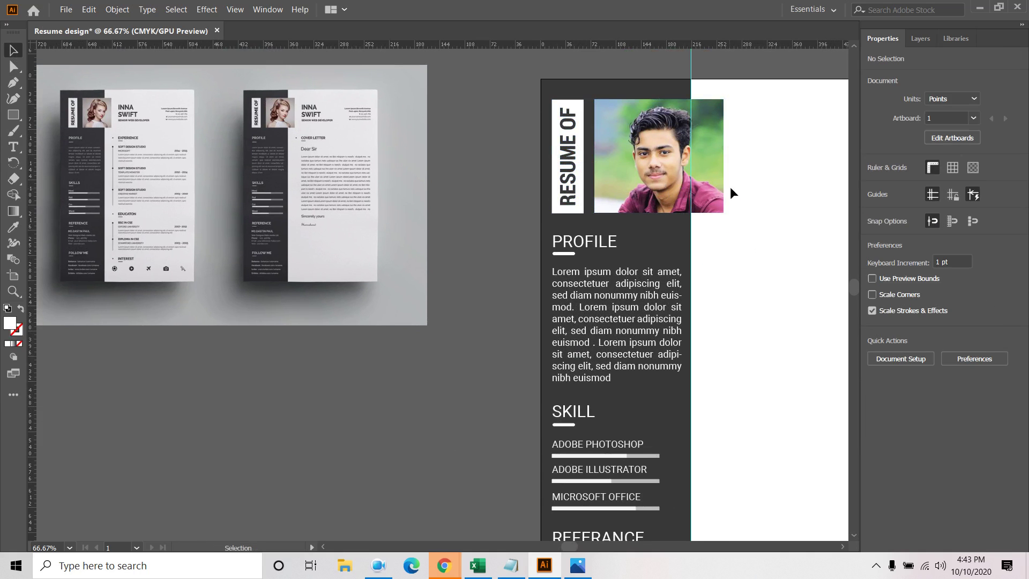
pyautogui.moveTo(745, 151); pyautogui.dragTo(553, 180)
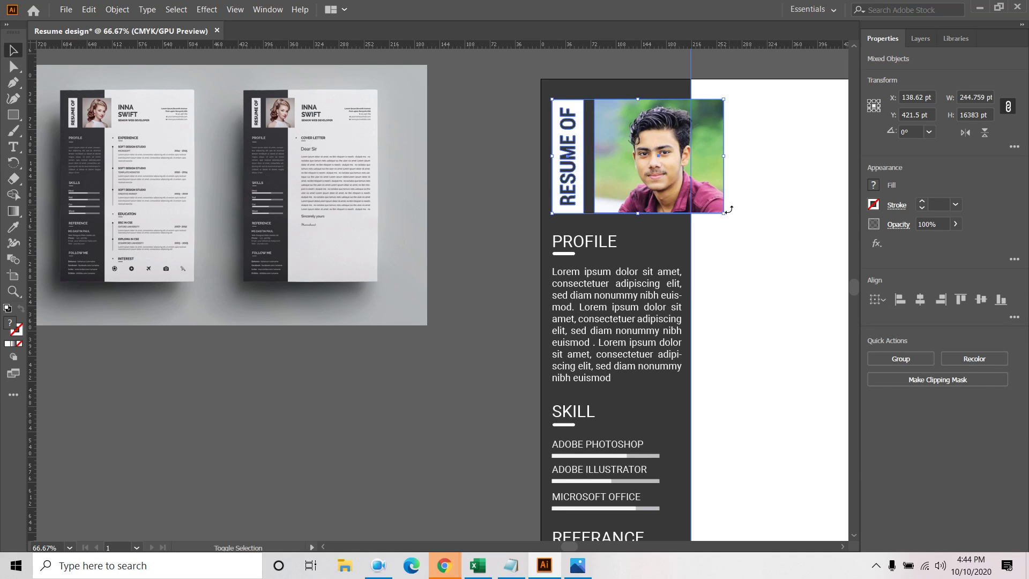
pyautogui.moveTo(723, 208); pyautogui.dragTo(717, 207)
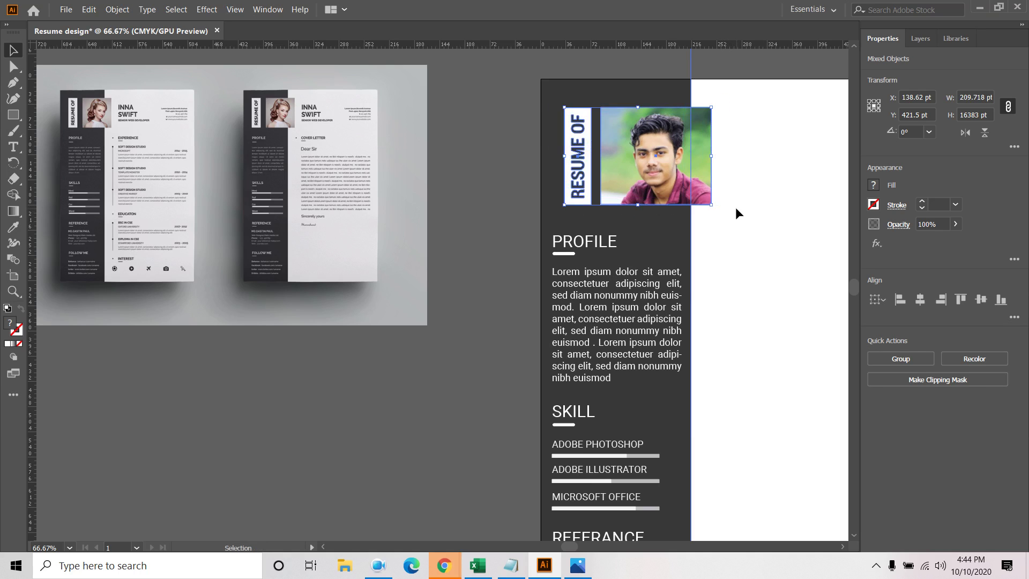
pyautogui.hotkey('shift', 'Up')
pyautogui.hotkey('shift', 'Up')
pyautogui.press('Up')
pyautogui.press('Up')
pyautogui.press('Up')
pyautogui.press('Up')
pyautogui.press('Up')
pyautogui.press('Up')
pyautogui.press('Up')
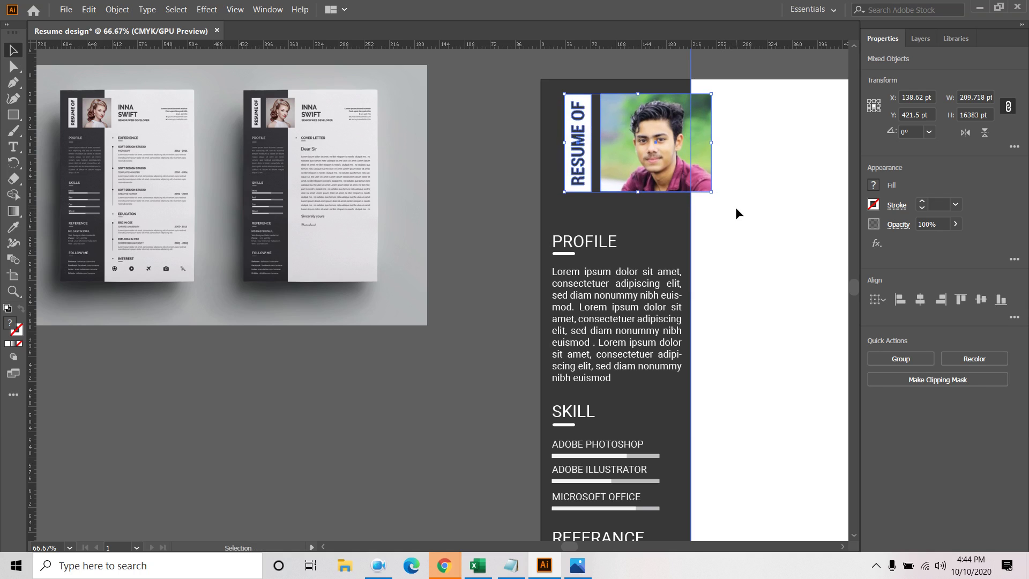
pyautogui.click(736, 229)
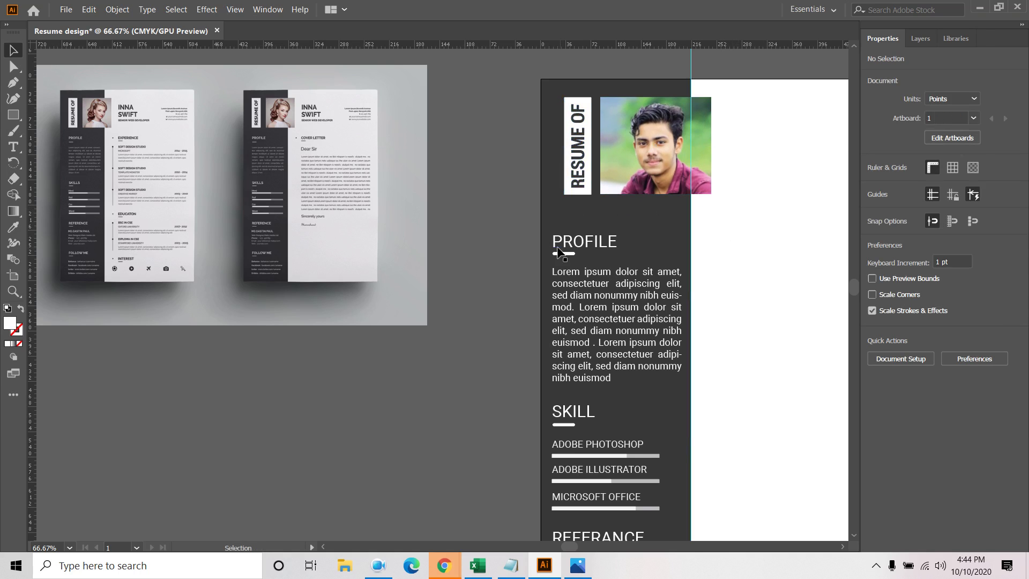
# Move the PROFILE, SKILL and REFERANCE sections up together, closer under the photo
pyautogui.moveTo(560, 220); pyautogui.dragTo(622, 378)
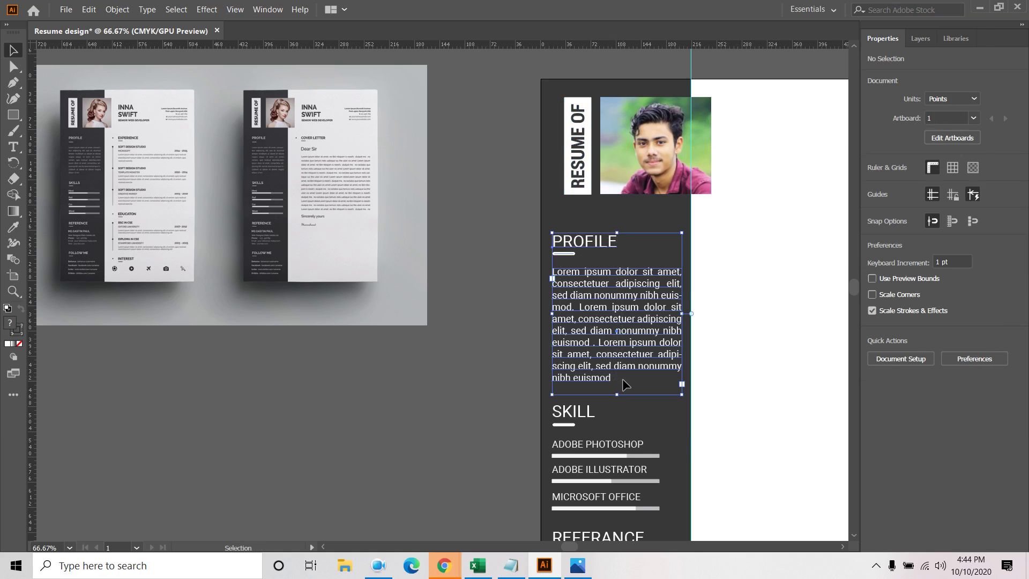
pyautogui.click(562, 219)
pyautogui.moveTo(562, 224); pyautogui.dragTo(612, 491)
pyautogui.scroll(2, 726, 424)
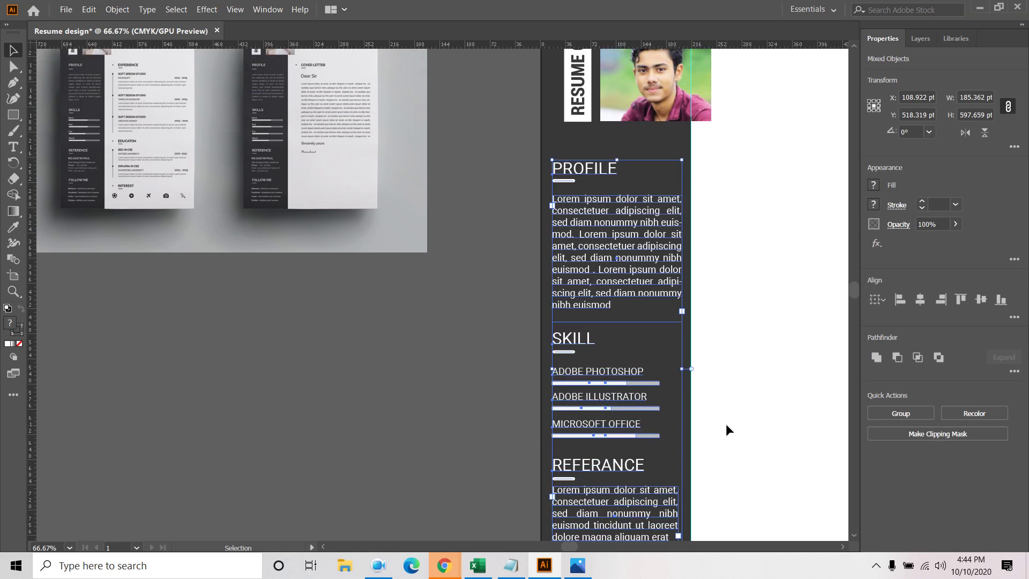
pyautogui.press('Up')
pyautogui.press('Up')
pyautogui.press('Up')
pyautogui.press('Up')
pyautogui.press('Up')
pyautogui.press('Up')
pyautogui.press('Up')
pyautogui.press('Up')
pyautogui.press('Up')
pyautogui.press('Up')
pyautogui.press('Up')
pyautogui.press('Up')
pyautogui.press('Up')
pyautogui.press('Up')
pyautogui.press('Up')
pyautogui.press('Up')
pyautogui.press('Up')
pyautogui.press('Up')
pyautogui.press('Up')
pyautogui.press('Up')
pyautogui.press('Up')
pyautogui.press('Up')
pyautogui.press('Up')
pyautogui.press('Up')
pyautogui.press('Up')
pyautogui.press('Up')
pyautogui.press('Up')
pyautogui.press('Up')
pyautogui.press('Up')
pyautogui.press('Up')
pyautogui.press('Up')
pyautogui.press('Up')
pyautogui.press('Up')
pyautogui.press('Up')
pyautogui.press('Up')
pyautogui.press('Up')
pyautogui.press('Up')
pyautogui.press('Up')
pyautogui.press('Up')
pyautogui.press('Up')
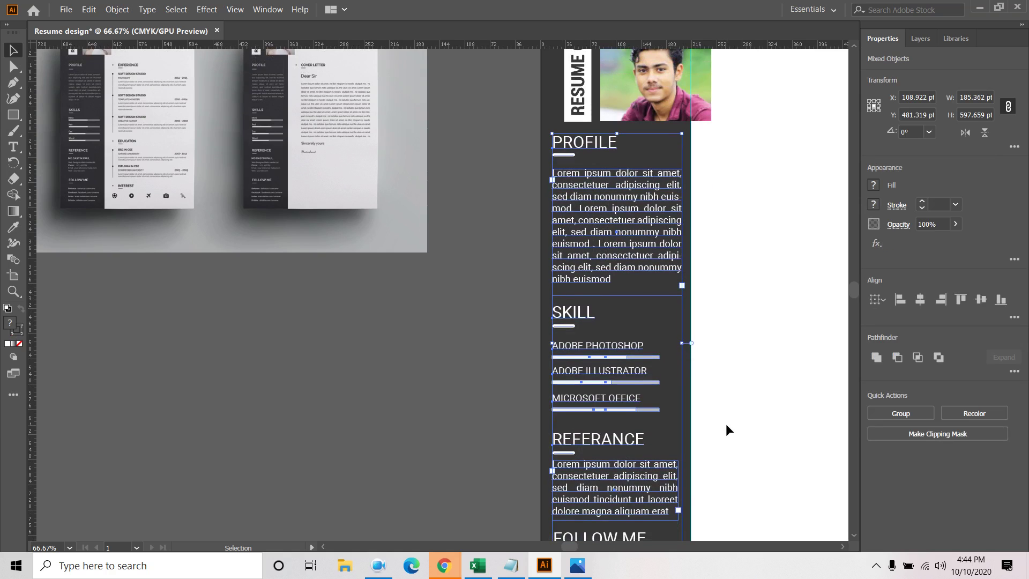
pyautogui.press('Up')
pyautogui.press('Up')
pyautogui.press('Up')
pyautogui.press('Up')
pyautogui.press('Up')
pyautogui.press('Up')
pyautogui.click(718, 429)
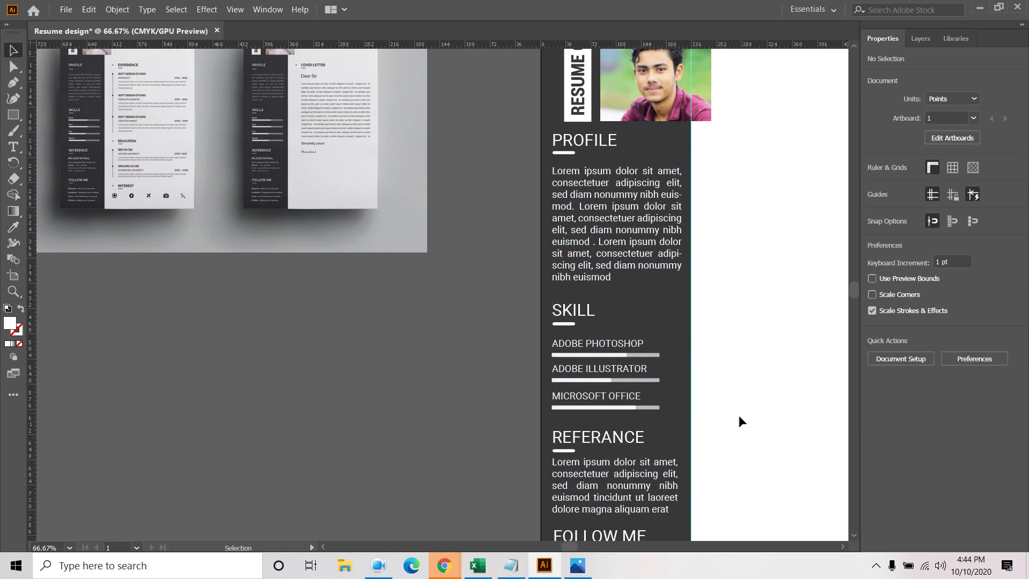
pyautogui.scroll(-5, 795, 330)
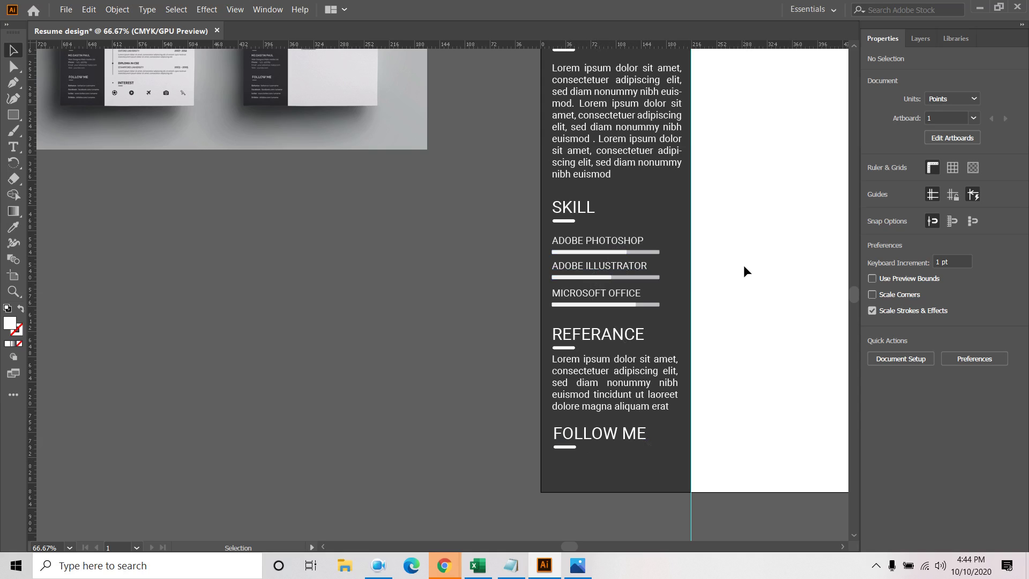
# Type the FACEBOOK:, LINKEDIN: and BEHANCE lines below the FOLLOW ME heading
pyautogui.scroll(-2, 744, 295)
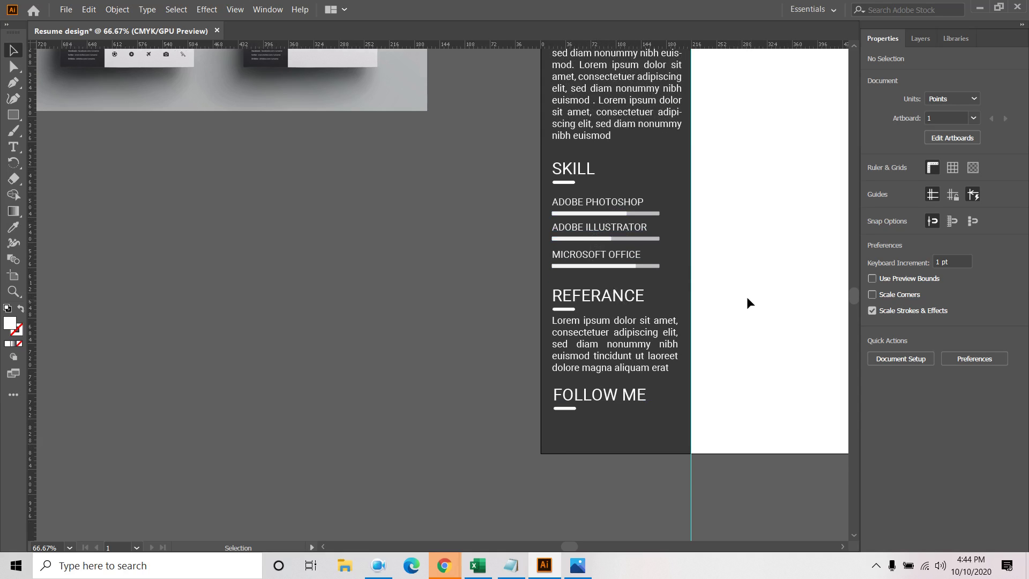
pyautogui.click(12, 149)
pyautogui.click(559, 423)
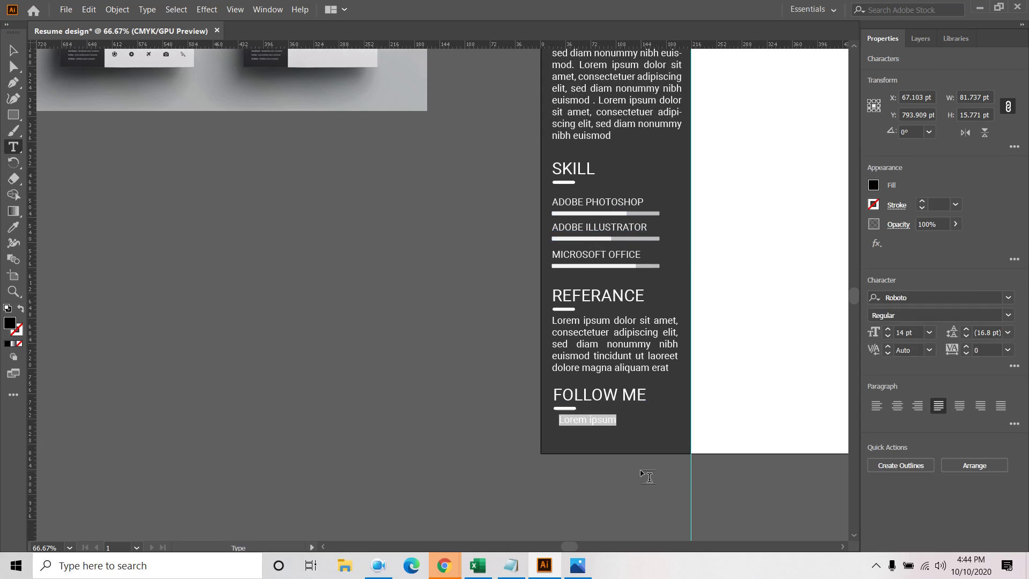
pyautogui.write('FACEBOOK:')
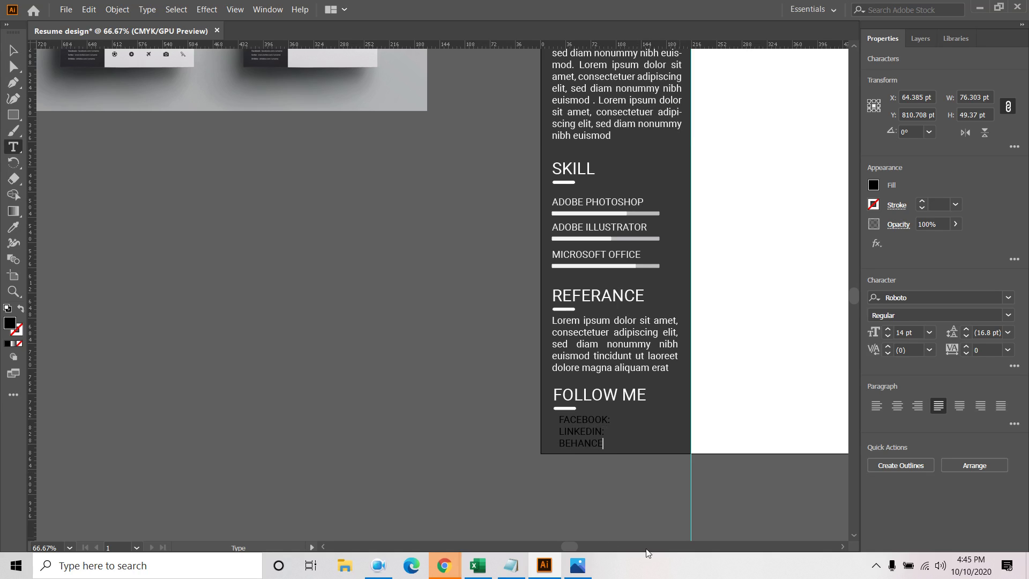
# Align the contact lines left under the heading and color them white
pyautogui.click(13, 50)
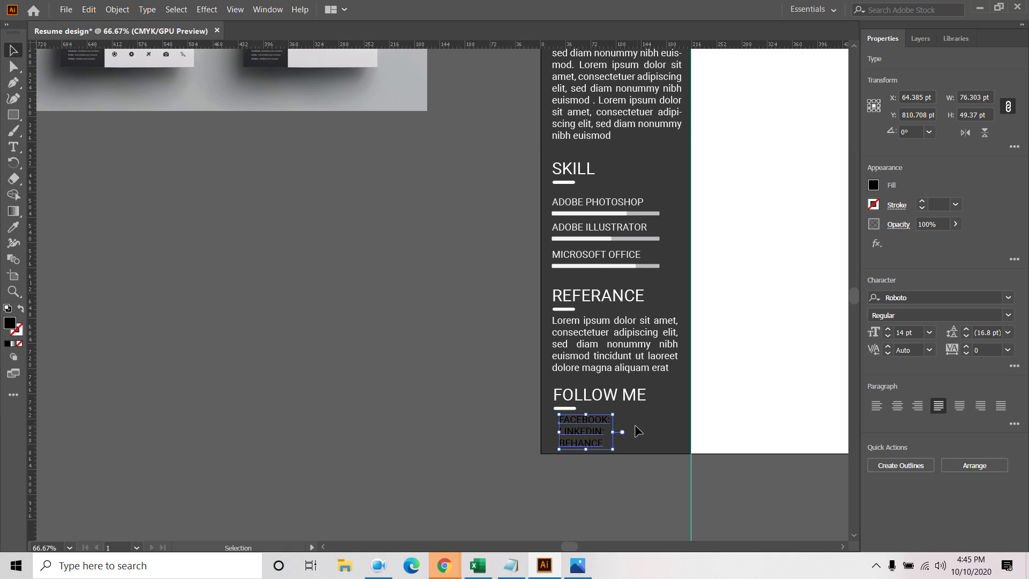
pyautogui.moveTo(580, 429); pyautogui.dragTo(571, 423)
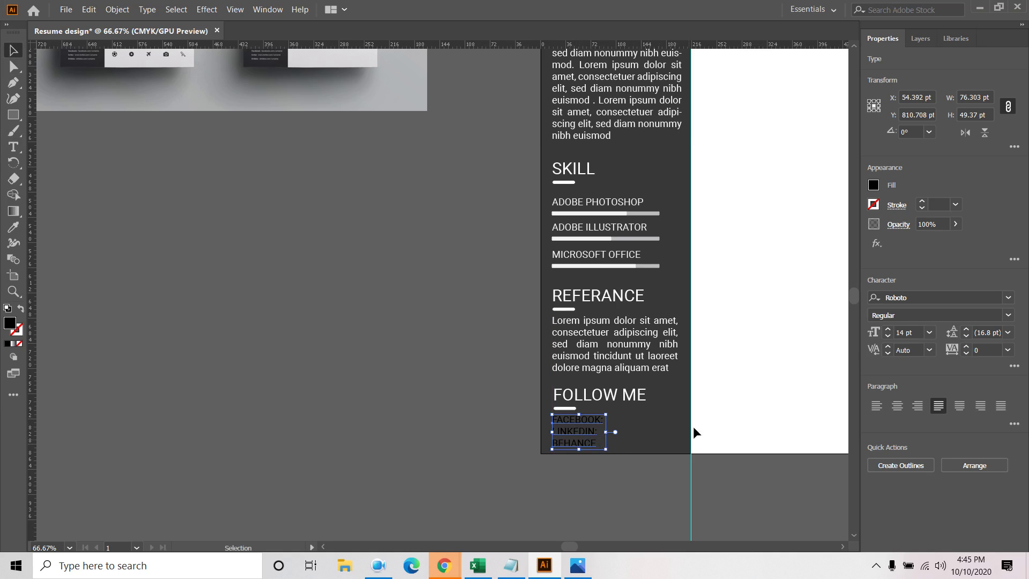
pyautogui.click(873, 185)
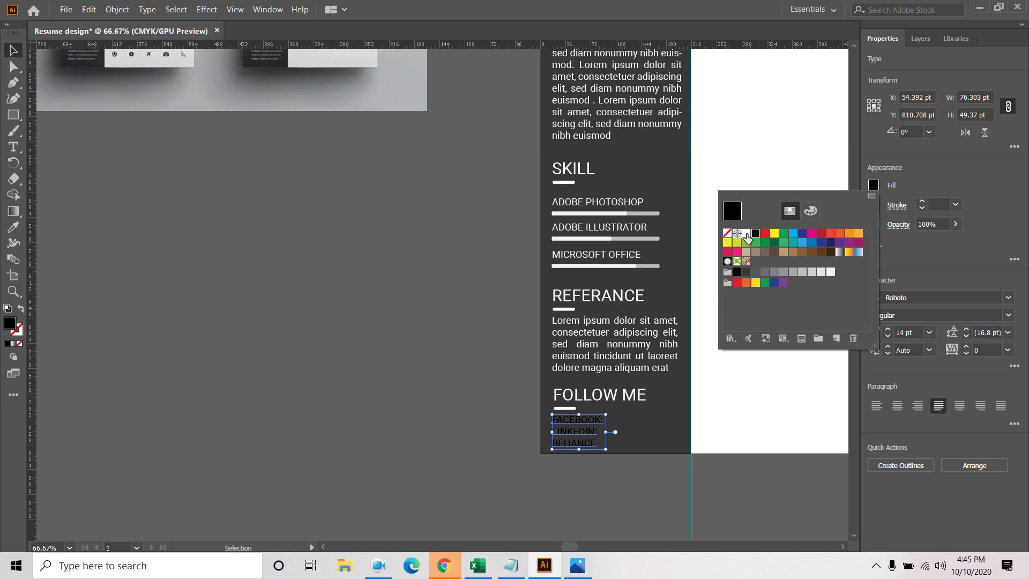
pyautogui.click(745, 235)
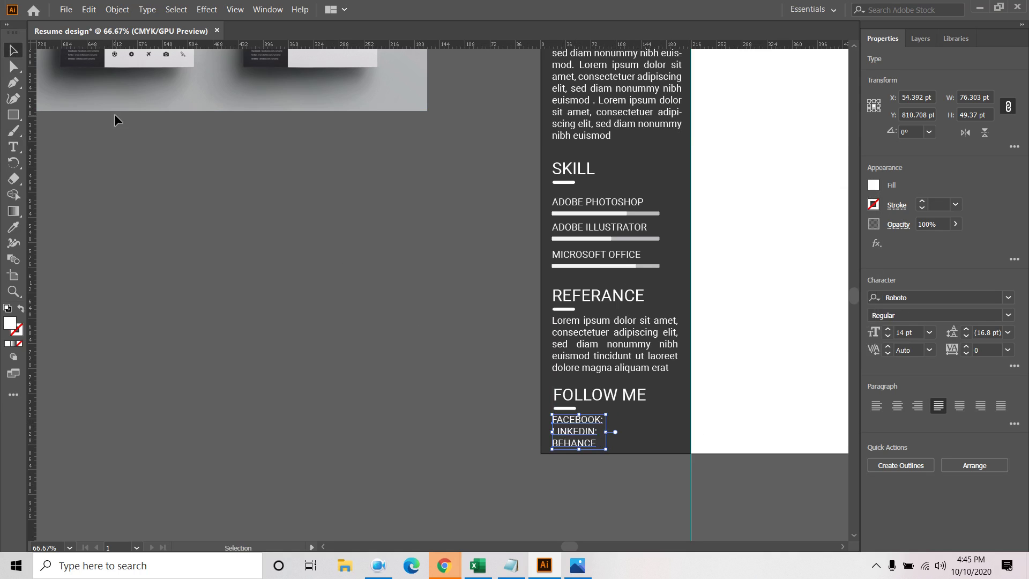
pyautogui.click(718, 528)
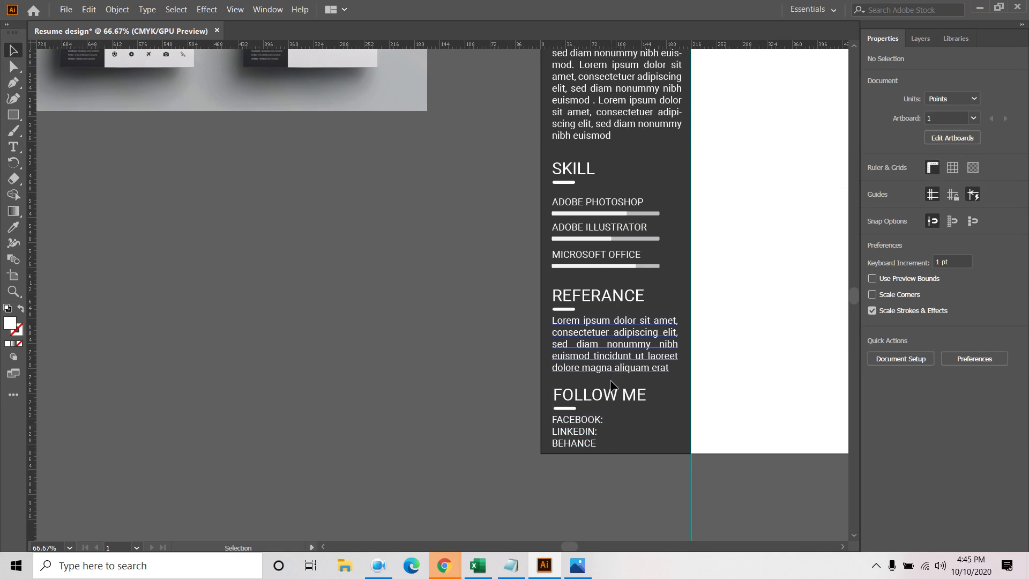
pyautogui.click(588, 430)
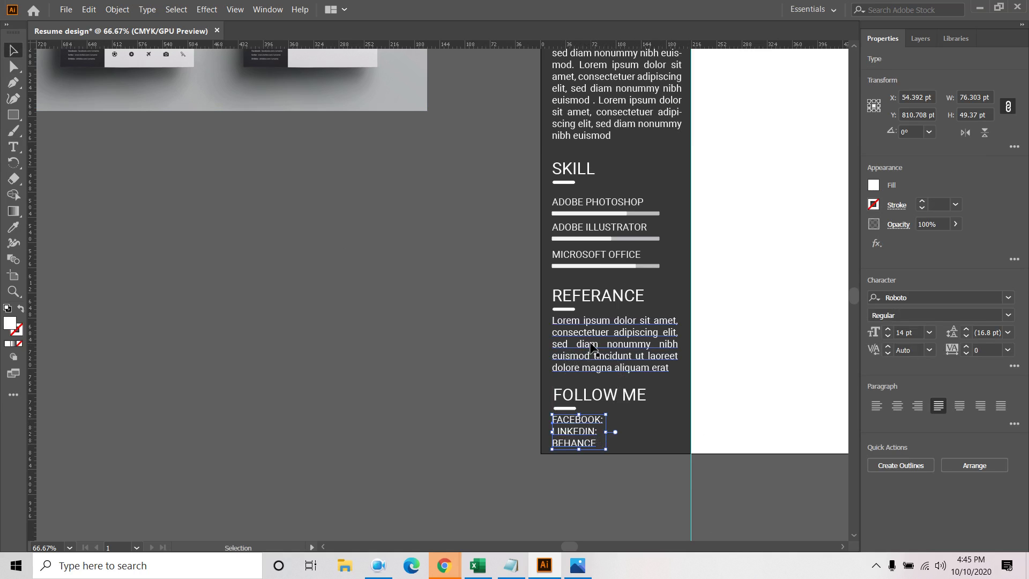
pyautogui.scroll(3, 592, 351)
# Set the PROFILE, SKILL, REFERANCE and FOLLOW ME headings to 18 pt
pyautogui.click(608, 104)
pyautogui.click(930, 333)
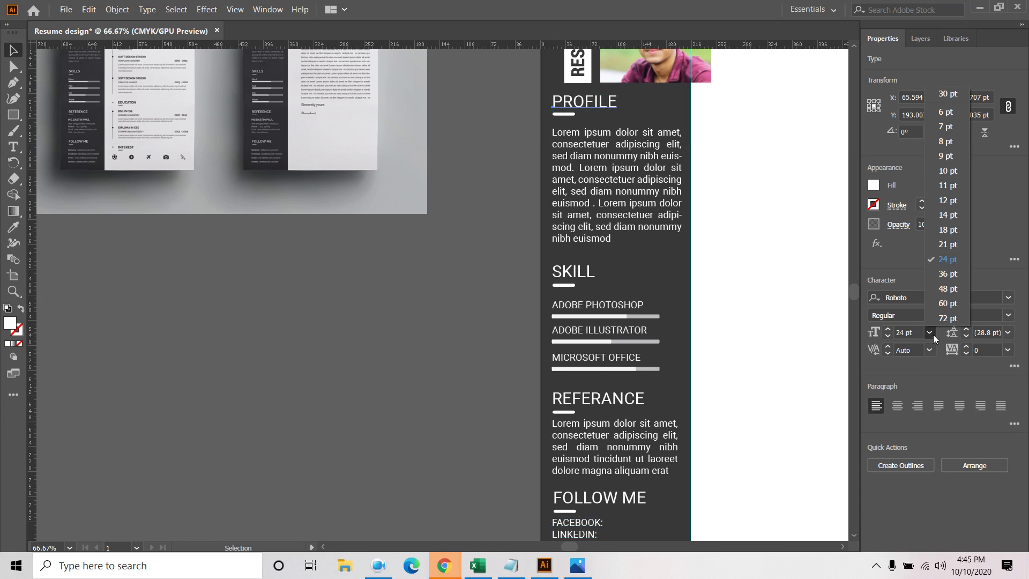
pyautogui.click(953, 227)
pyautogui.click(735, 209)
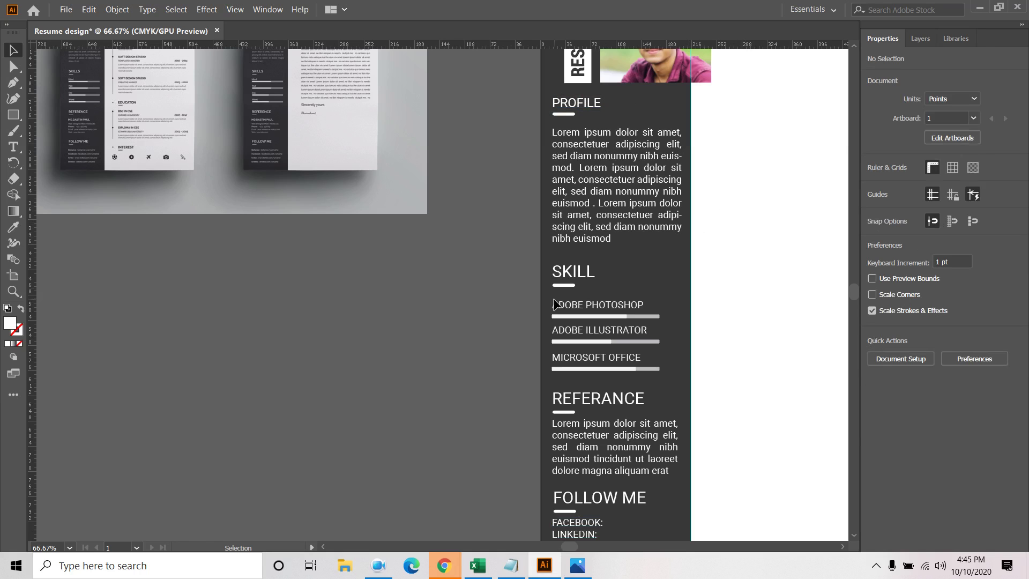
pyautogui.click(583, 278)
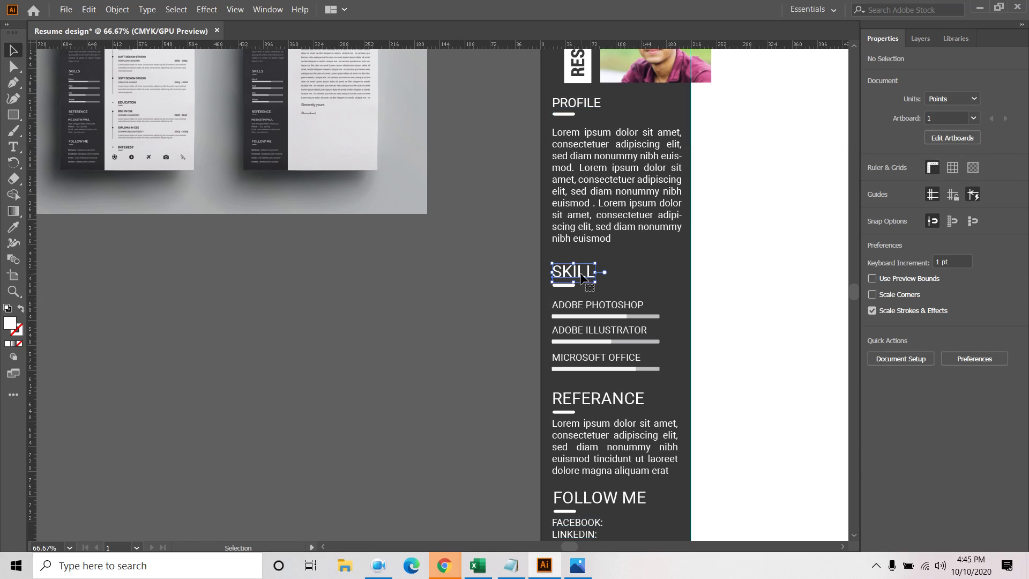
pyautogui.keyDown('shift'); pyautogui.click(606, 400); pyautogui.keyUp('shift')
pyautogui.keyDown('shift'); pyautogui.click(632, 496); pyautogui.keyUp('shift')
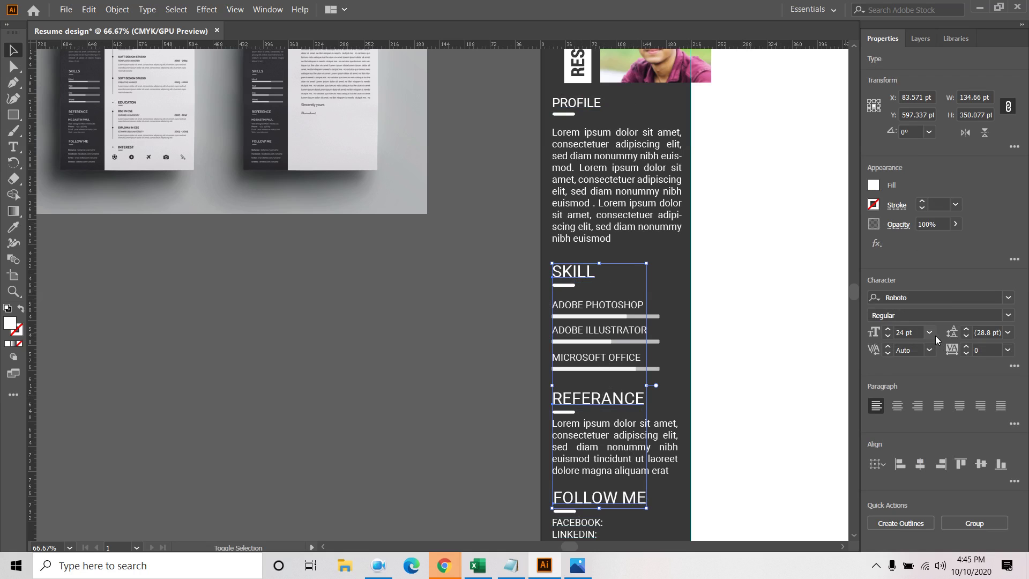
pyautogui.click(935, 334)
pyautogui.click(946, 228)
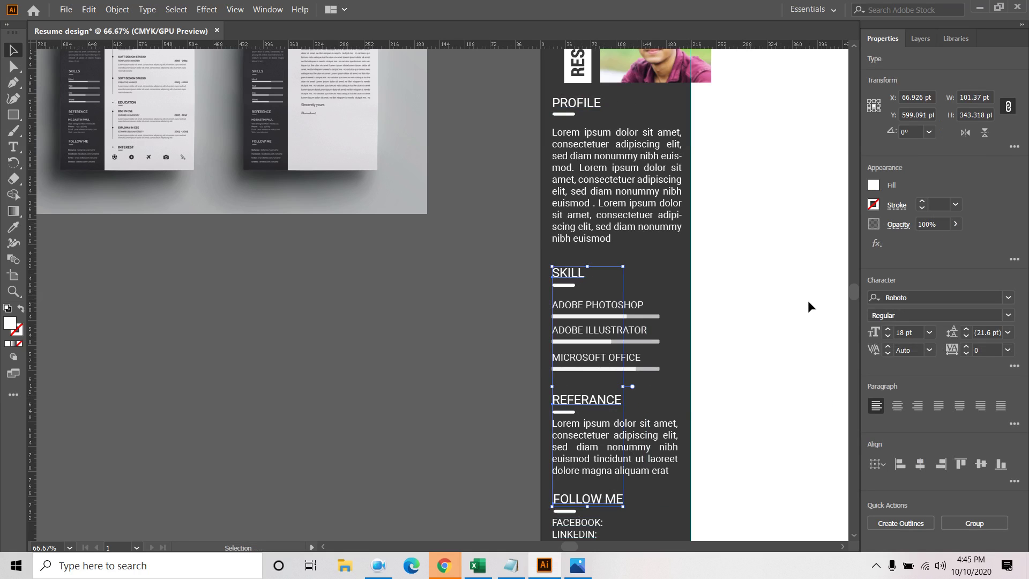
pyautogui.click(808, 306)
# Nudge all skill labels and bars up closer to the SKILL heading
pyautogui.click(614, 308)
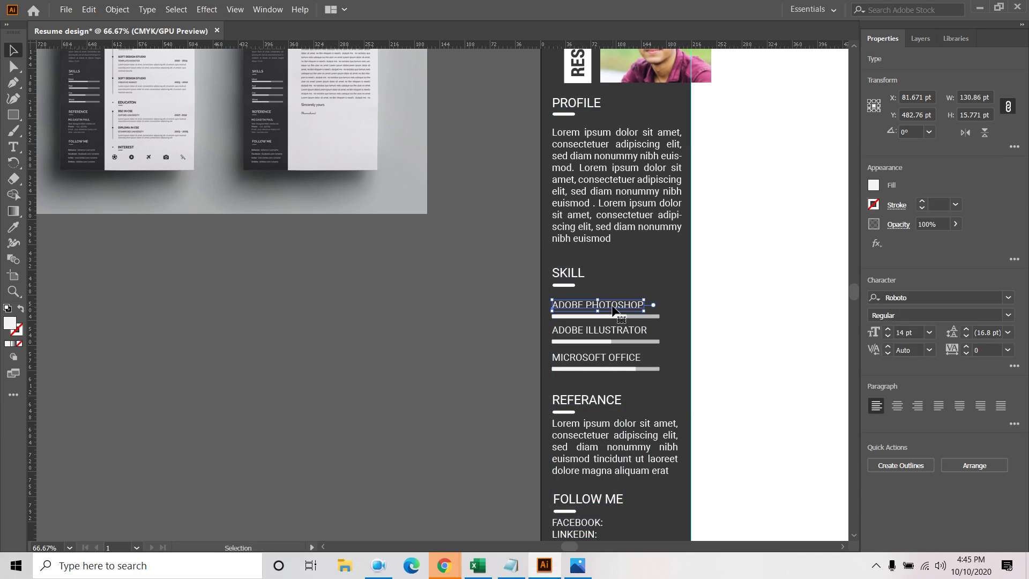
pyautogui.click(641, 289)
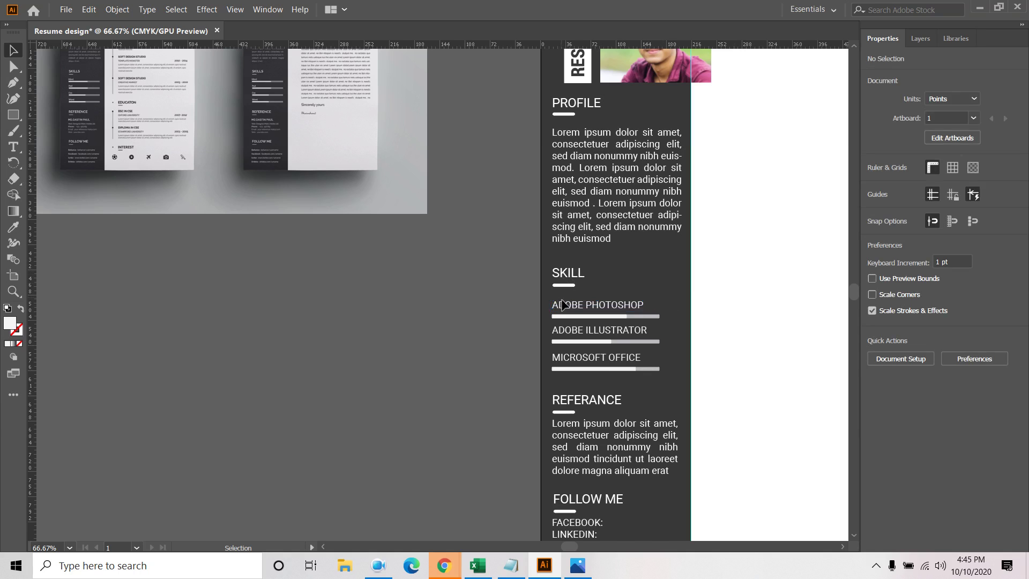
pyautogui.moveTo(558, 378); pyautogui.dragTo(634, 305)
pyautogui.press('Up')
pyautogui.press('Up')
pyautogui.press('Up')
pyautogui.press('Up')
pyautogui.press('Up')
pyautogui.press('Up')
pyautogui.press('Up')
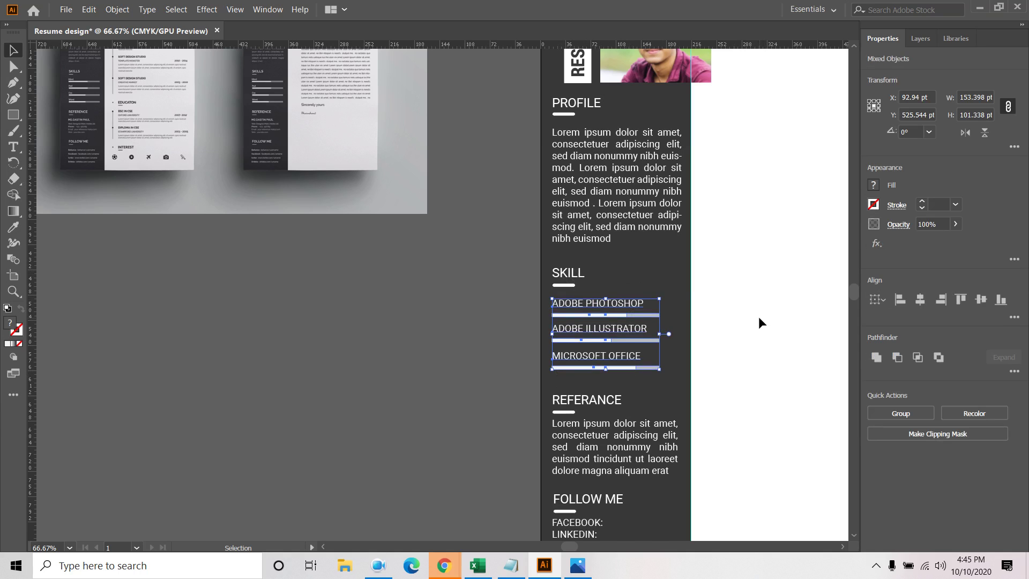
pyautogui.press('Up')
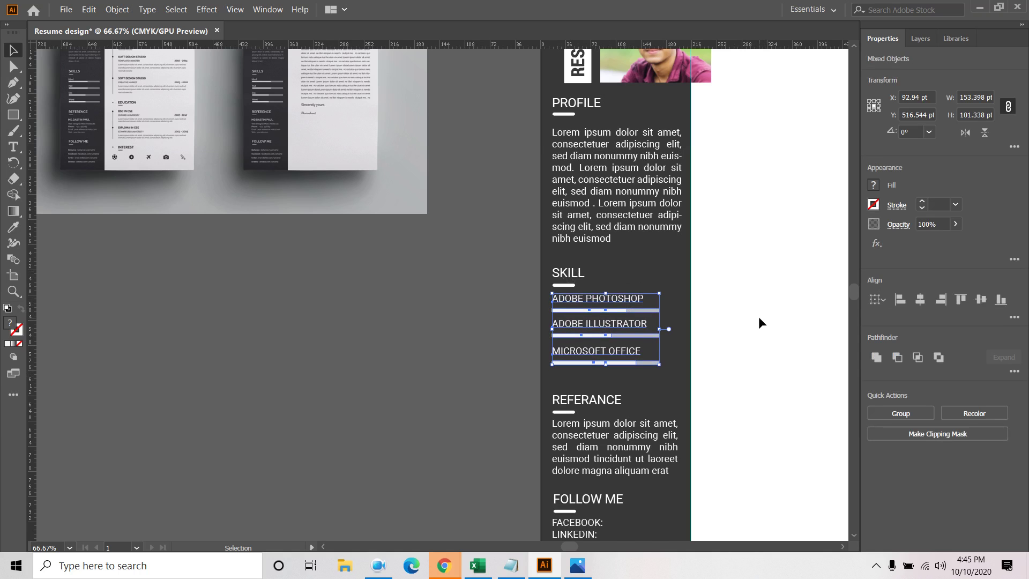
pyautogui.click(759, 318)
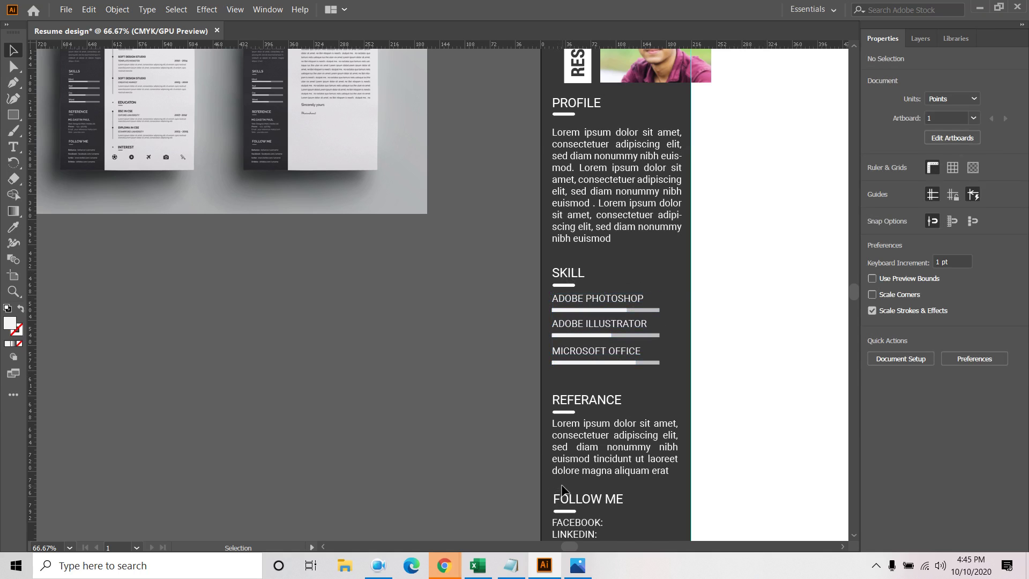
# Nudge the REFERANCE heading and paragraph up a little
pyautogui.moveTo(632, 399); pyautogui.dragTo(689, 420)
pyautogui.press('Up')
pyautogui.press('Up')
pyautogui.press('Up')
pyautogui.press('Up')
pyautogui.press('Up')
pyautogui.press('Up')
pyautogui.press('Up')
pyautogui.press('Up')
pyautogui.press('Up')
pyautogui.press('Up')
pyautogui.press('Up')
pyautogui.press('Up')
pyautogui.press('Up')
pyautogui.press('Up')
pyautogui.press('Up')
pyautogui.press('Up')
pyautogui.press('Up')
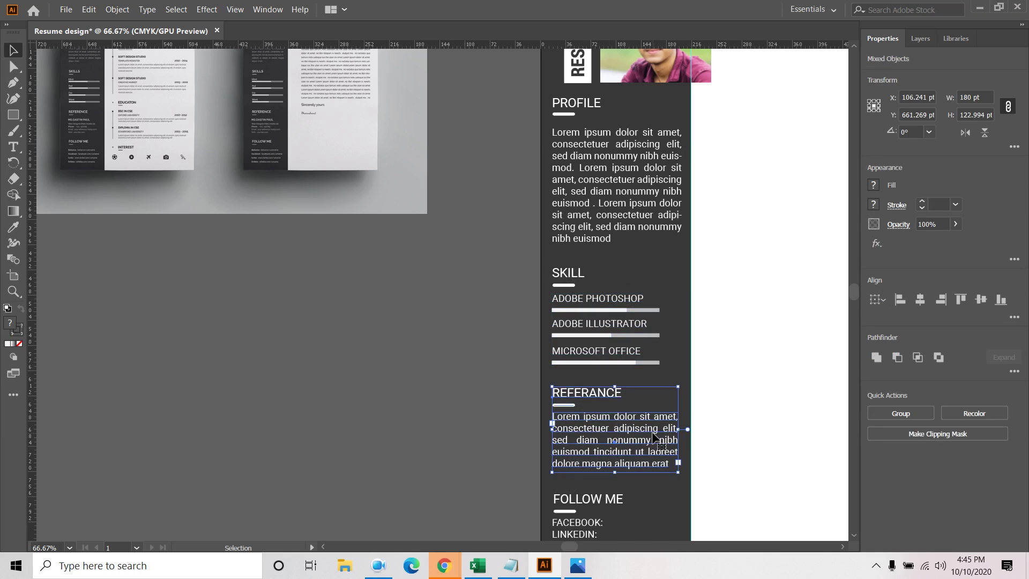
pyautogui.press('Up')
pyautogui.press('Up')
pyautogui.press('Up')
pyautogui.press('Up')
pyautogui.press('Up')
pyautogui.press('Up')
pyautogui.press('Down')
pyautogui.press('Down')
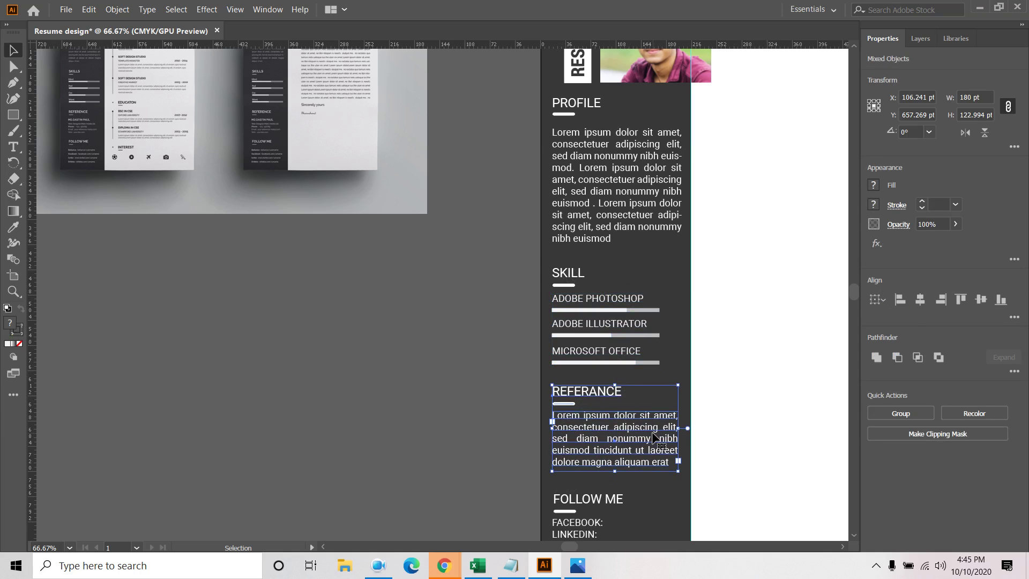
pyautogui.click(141, 359)
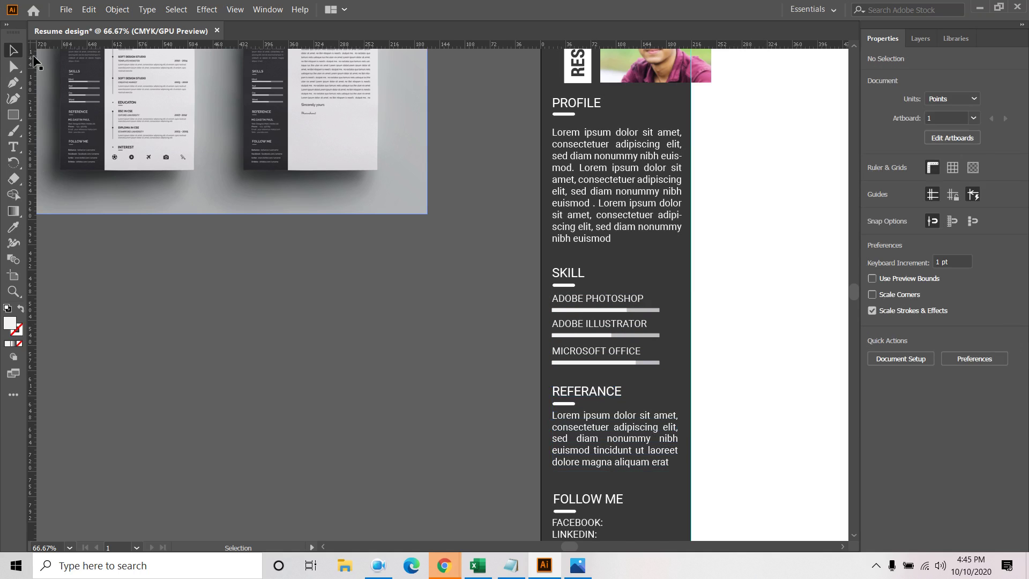
# Draw a wide rectangle beside the page and fill it red
pyautogui.click(15, 114)
pyautogui.click(75, 115)
pyautogui.moveTo(182, 334); pyautogui.dragTo(307, 358)
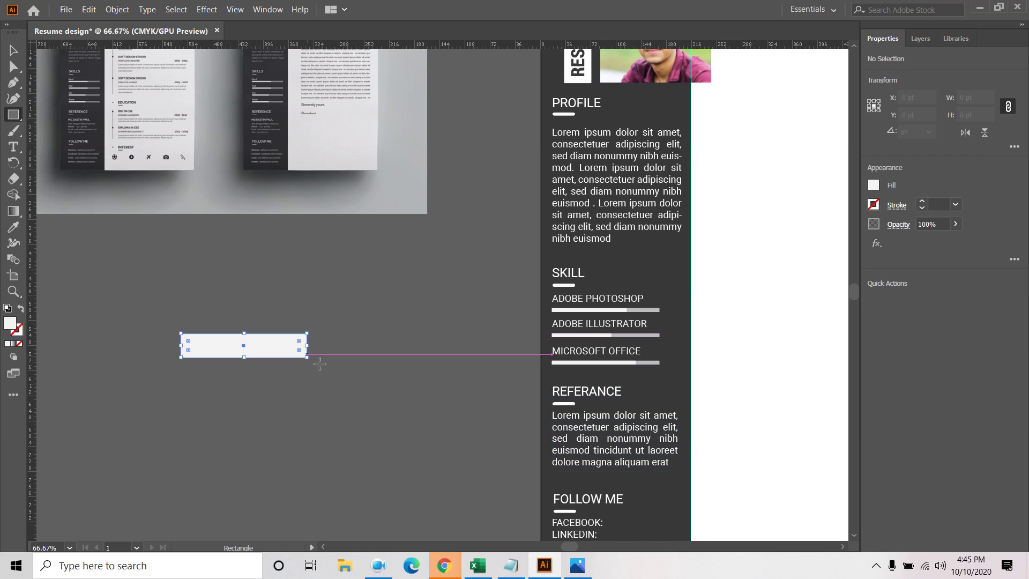
pyautogui.click(875, 186)
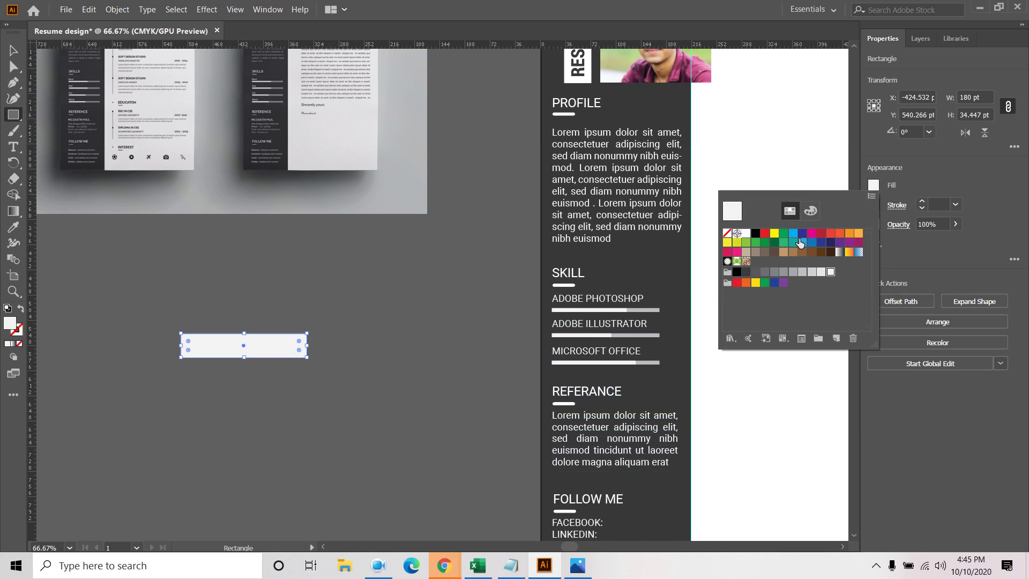
pyautogui.click(821, 235)
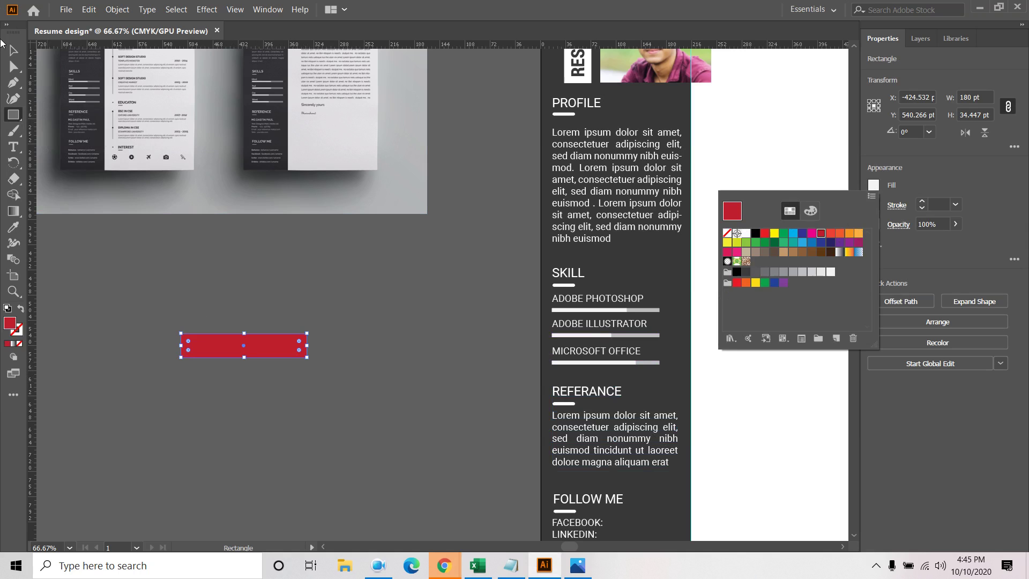
pyautogui.click(289, 269)
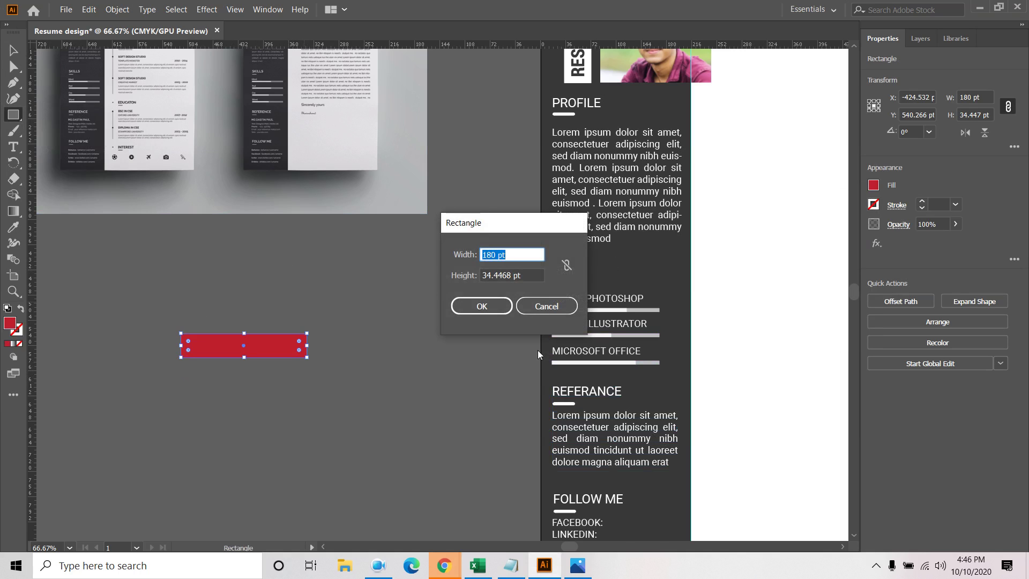
pyautogui.click(547, 306)
# Place the red bar below the Profile text, with copies above REFERANCE and FOLLOW ME
pyautogui.press('v')
pyautogui.click(230, 217)
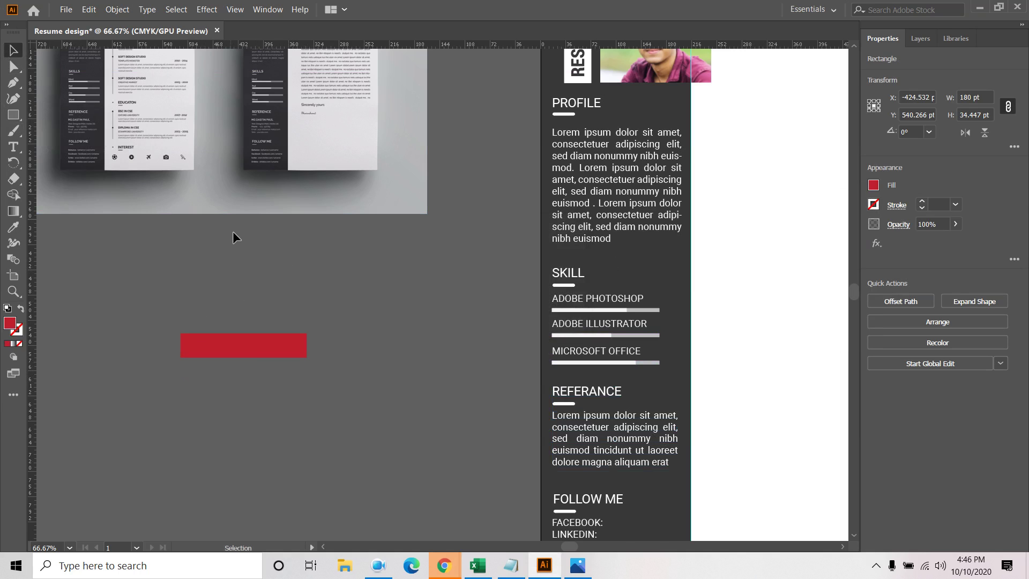
pyautogui.moveTo(251, 345); pyautogui.dragTo(639, 256)
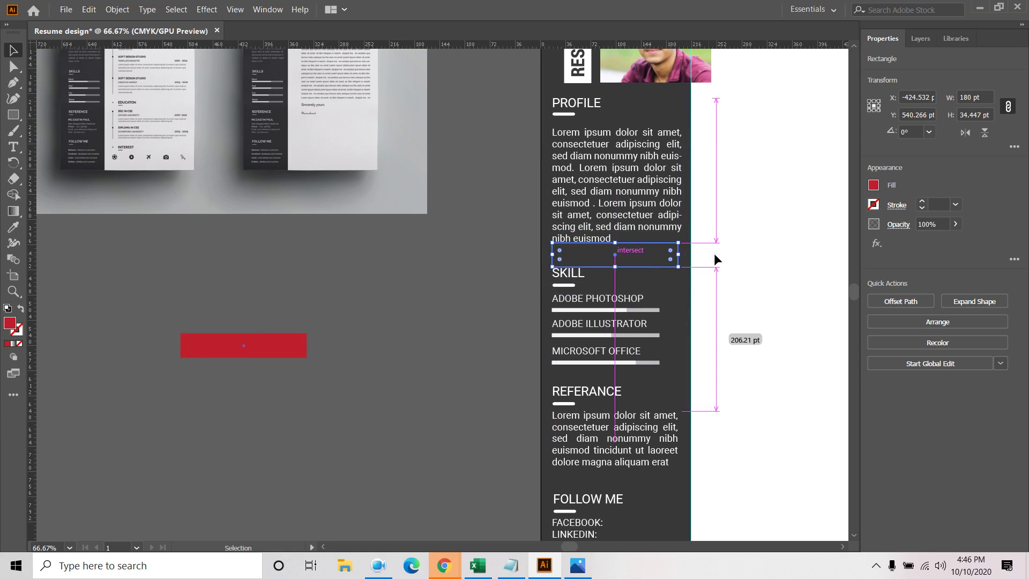
pyautogui.click(769, 265)
pyautogui.click(643, 262)
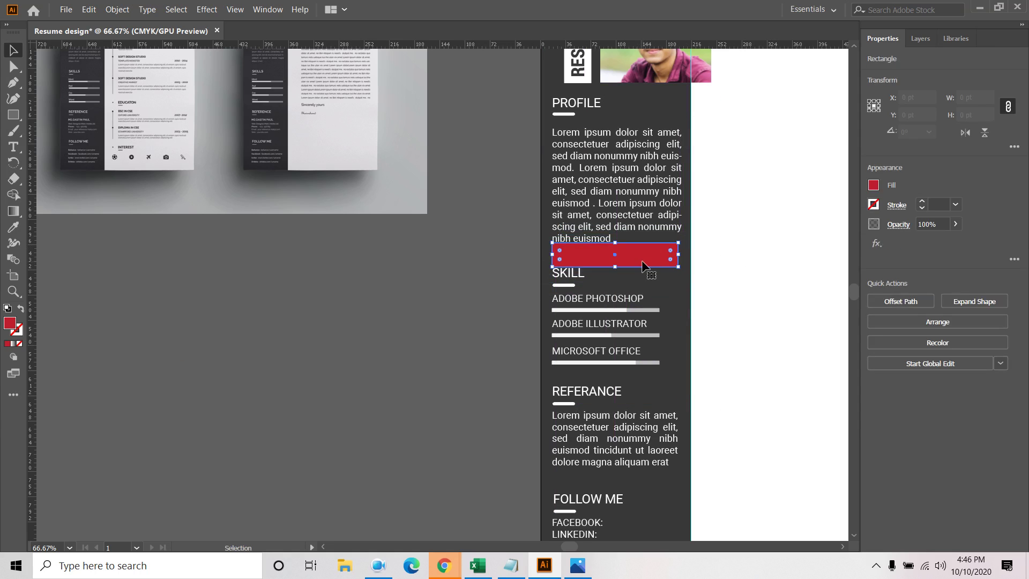
pyautogui.moveTo(645, 261); pyautogui.dragTo(644, 380)
pyautogui.scroll(-3, 750, 257)
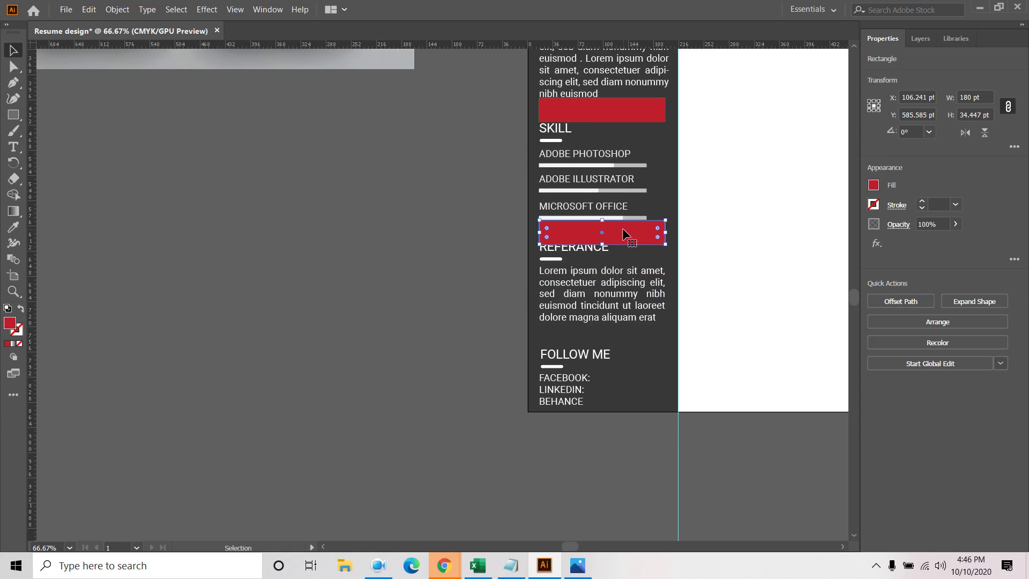
pyautogui.moveTo(625, 232); pyautogui.dragTo(634, 337)
# Nudge the FOLLOW ME heading, underline and contact lines up a few points
pyautogui.click(743, 326)
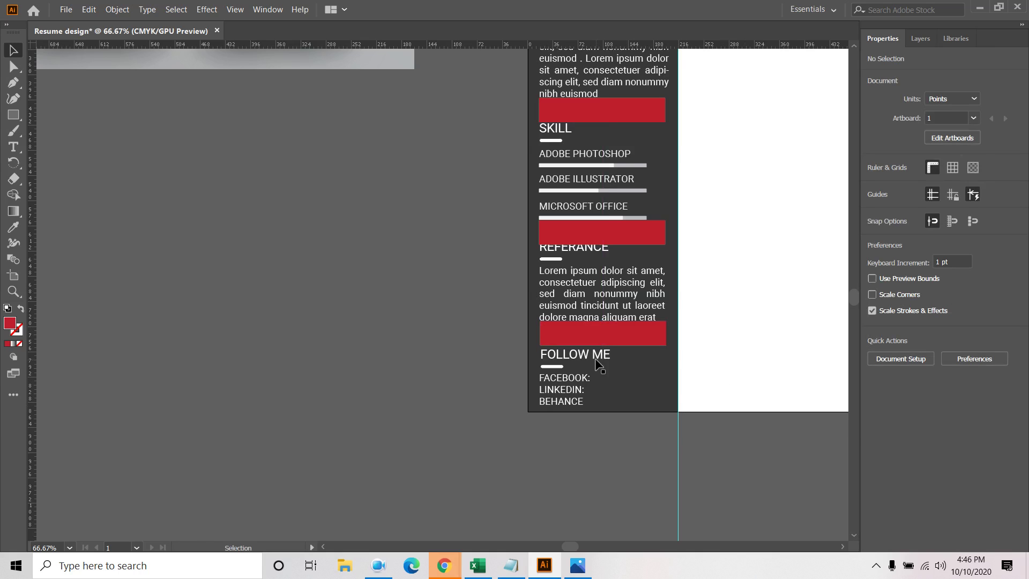
pyautogui.click(580, 356)
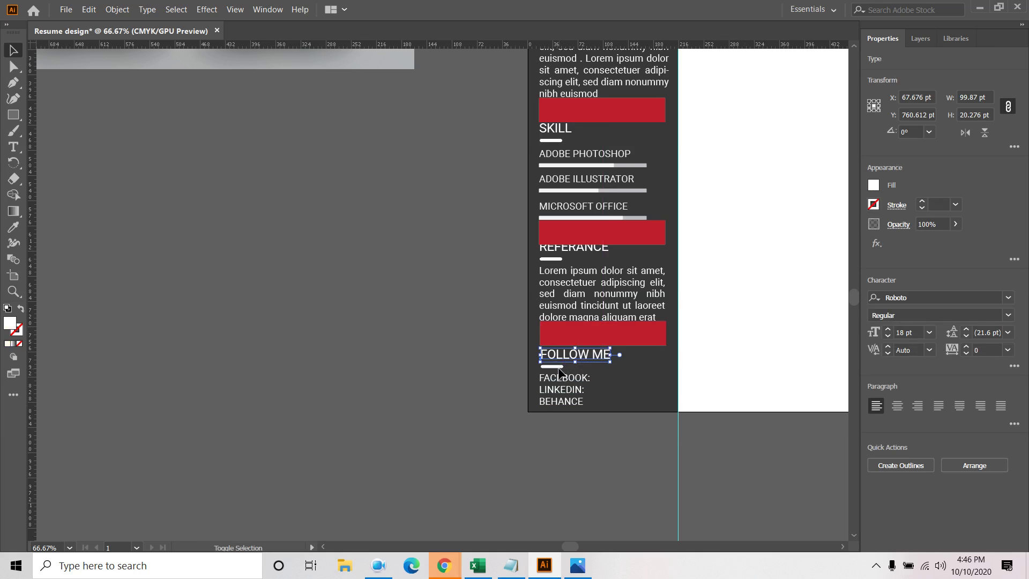
pyautogui.keyDown('shift'); pyautogui.click(557, 367); pyautogui.keyUp('shift')
pyautogui.keyDown('shift'); pyautogui.click(564, 389); pyautogui.keyUp('shift')
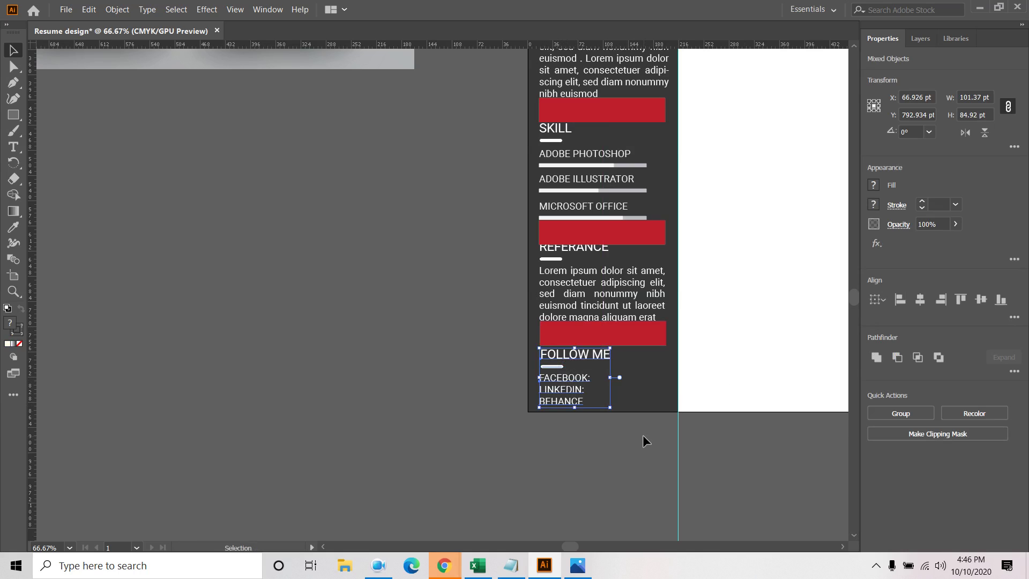
pyautogui.press('Up')
pyautogui.press('Up')
pyautogui.press('Up')
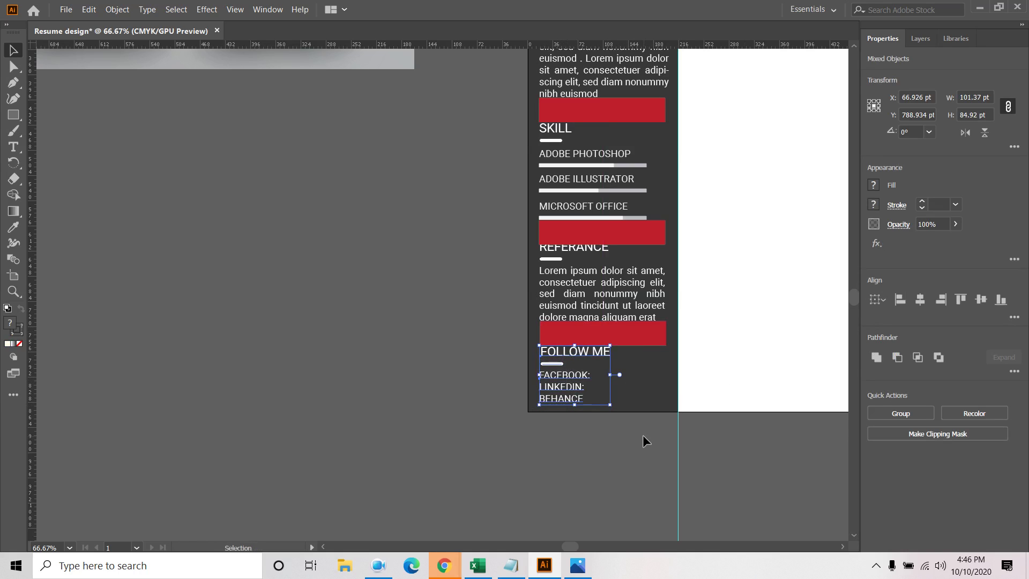
pyautogui.press('Up')
pyautogui.press('Down')
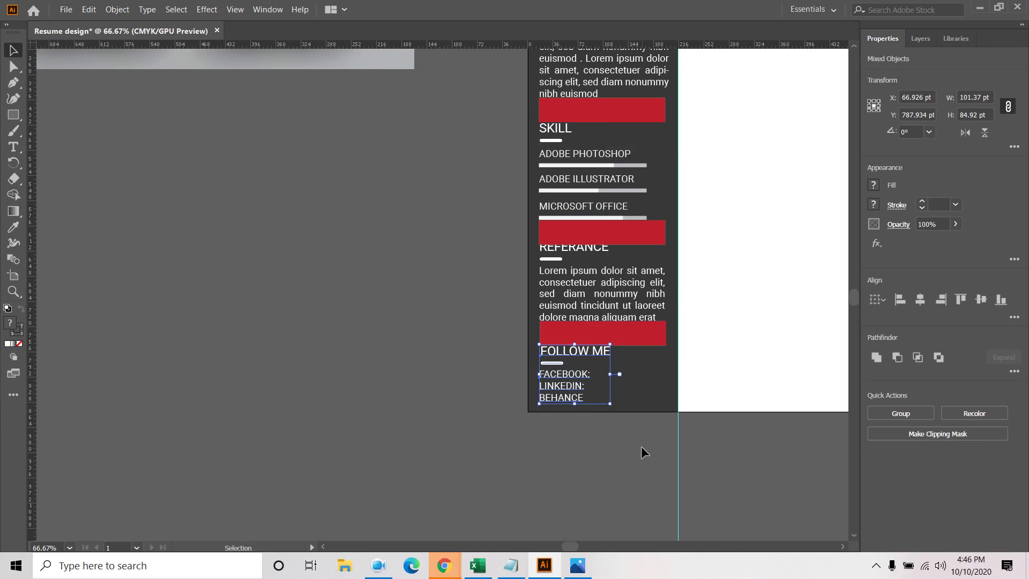
pyautogui.click(641, 448)
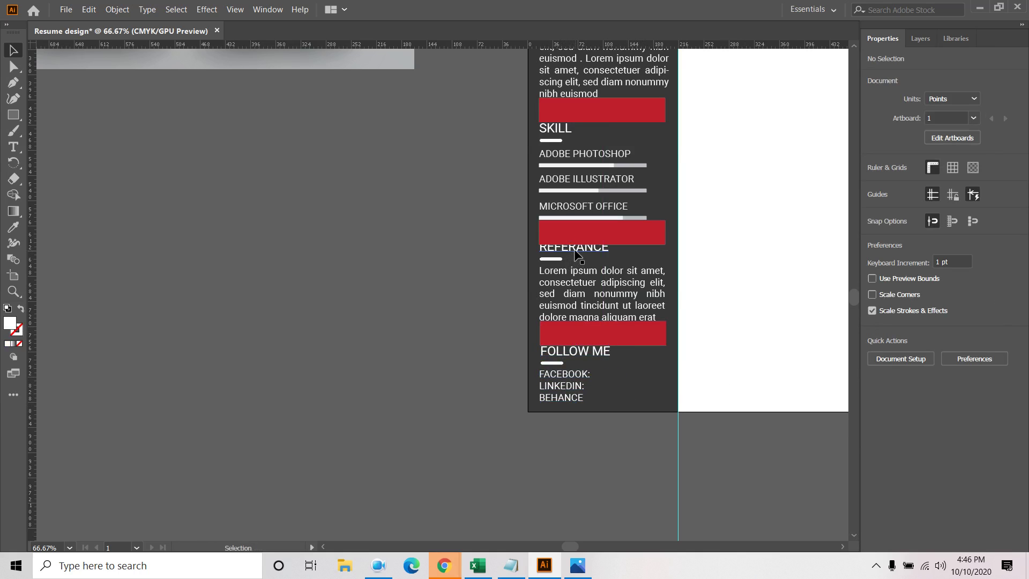
pyautogui.scroll(5, 622, 303)
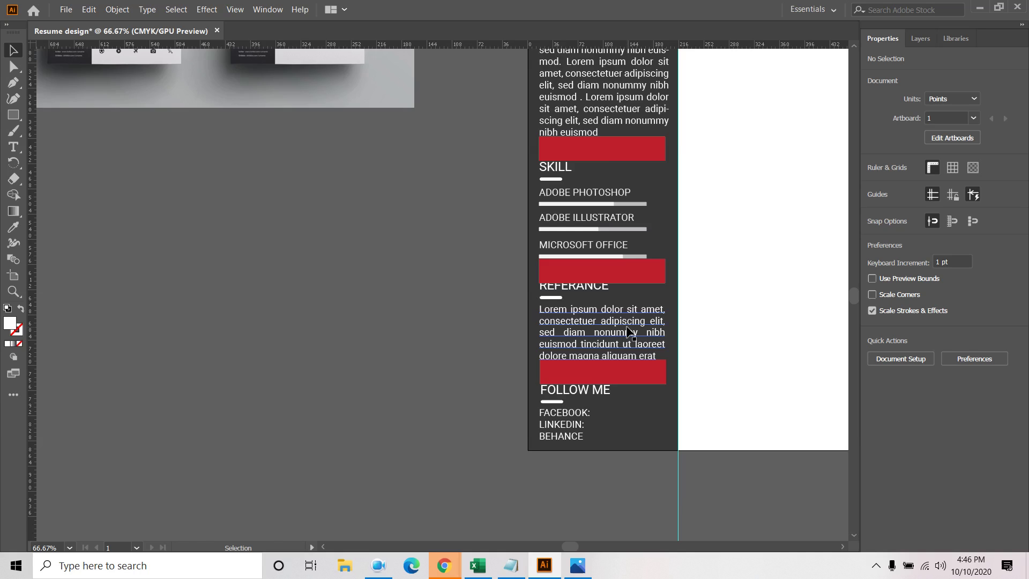
pyautogui.scroll(2, 628, 331)
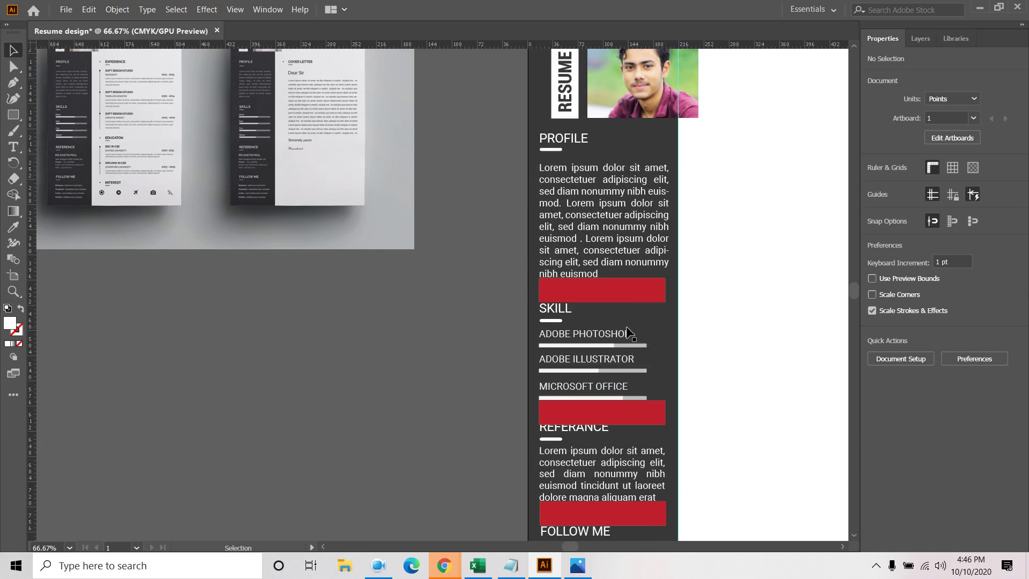
# Raise the Profile paragraph, then copy the red bar over PROFILE and lock it in Layers
pyautogui.click(572, 192)
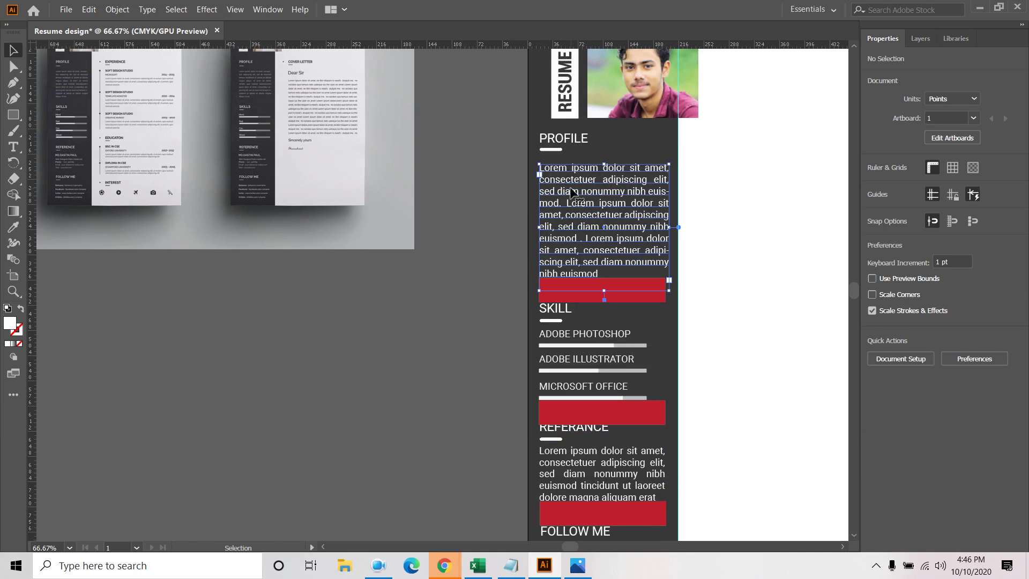
pyautogui.press('Up')
pyautogui.press('Up')
pyautogui.press('Up')
pyautogui.press('Up')
pyautogui.press('Up')
pyautogui.press('Up')
pyautogui.press('Up')
pyautogui.press('Up')
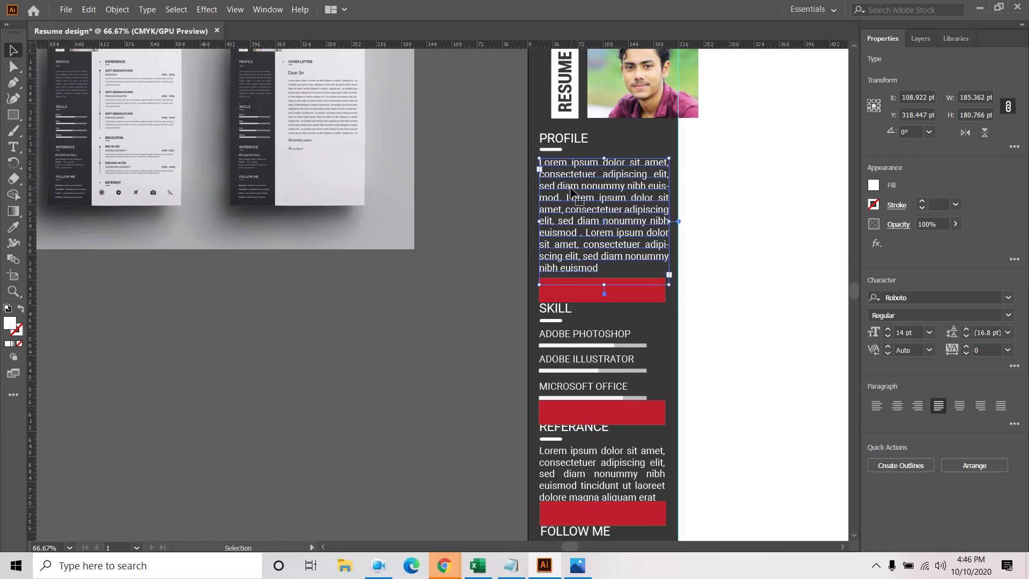
pyautogui.press('Up')
pyautogui.press('Up')
pyautogui.press('Up')
pyautogui.press('Up')
pyautogui.press('Up')
pyautogui.press('Up')
pyautogui.press('Up')
pyautogui.press('Up')
pyautogui.press('Up')
pyautogui.press('Up')
pyautogui.press('Up')
pyautogui.press('Up')
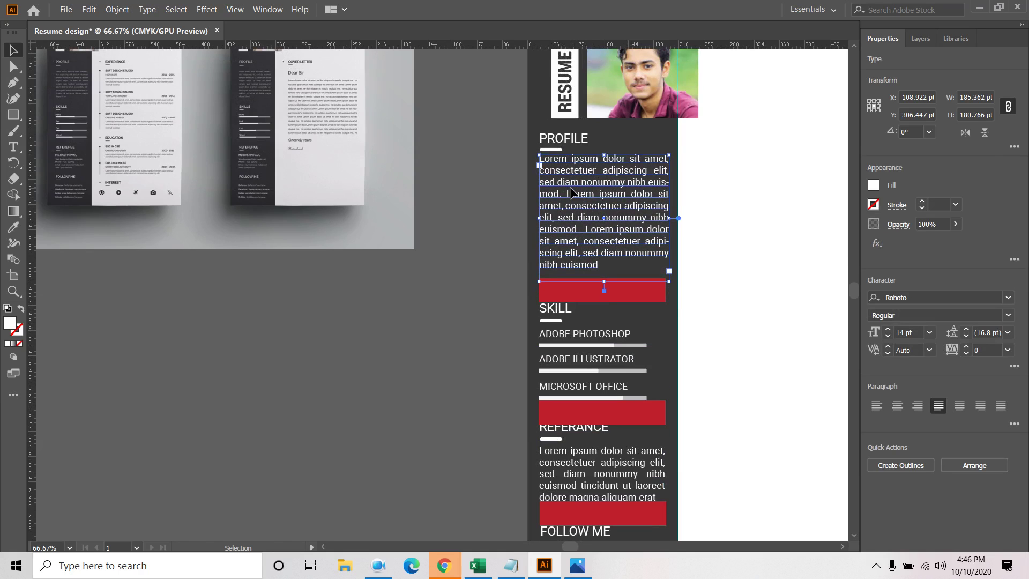
pyautogui.click(639, 296)
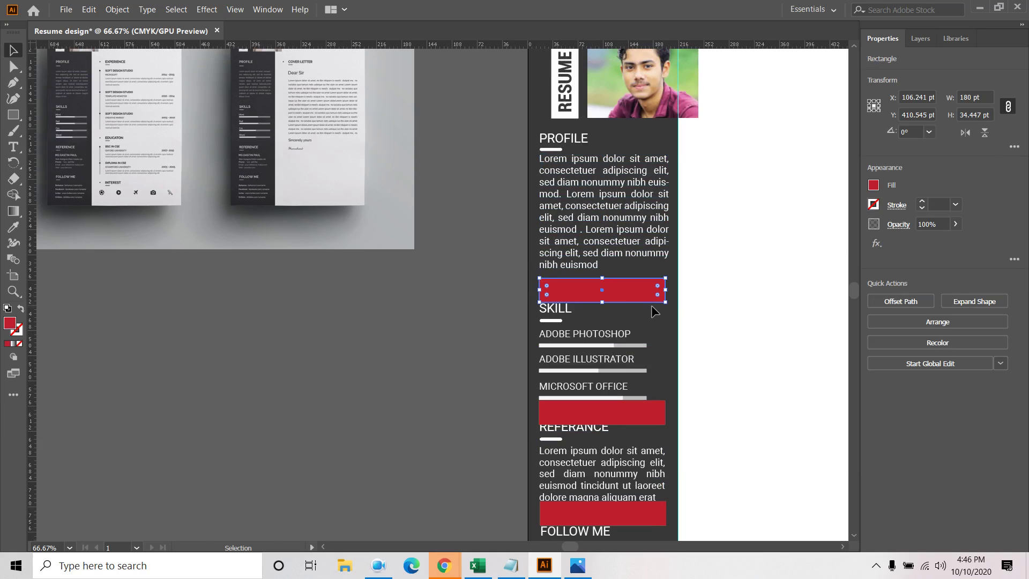
pyautogui.moveTo(623, 296); pyautogui.dragTo(621, 135)
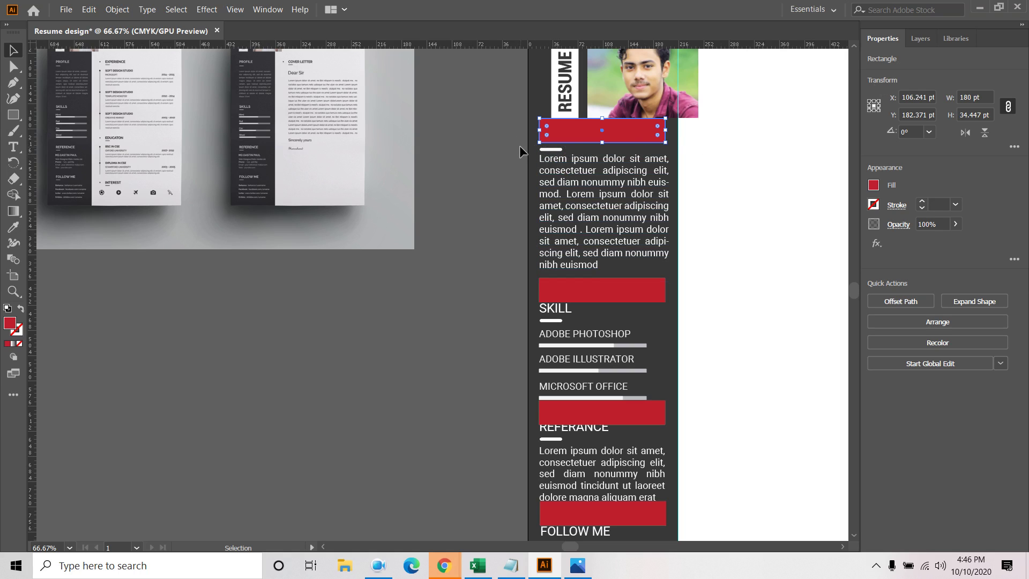
pyautogui.click(934, 33)
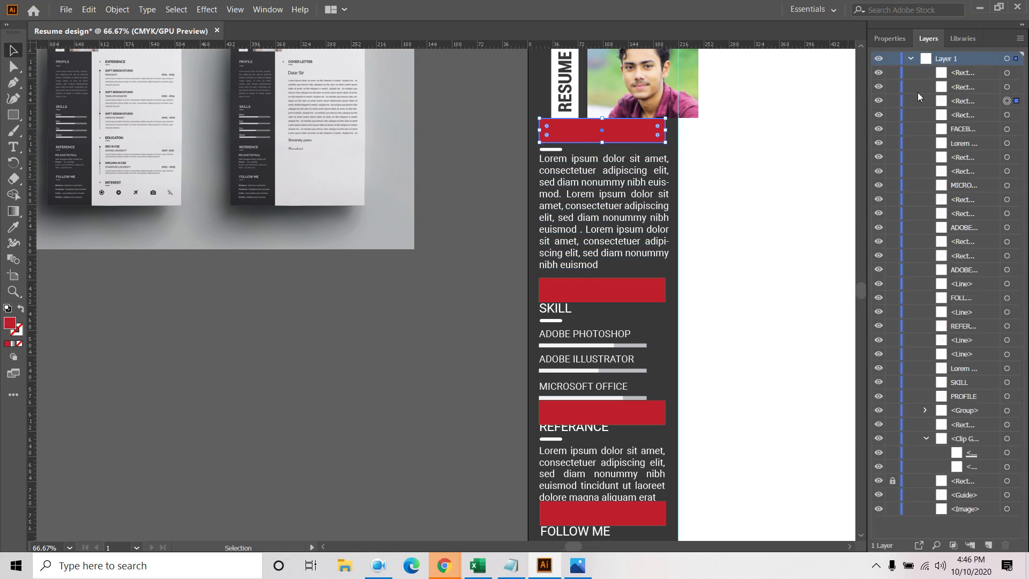
pyautogui.click(892, 101)
# Move the Profile heading, line and paragraph down below the new bar
pyautogui.click(571, 191)
pyautogui.press('Down')
pyautogui.press('Down')
pyautogui.press('Down')
pyautogui.press('Down')
pyautogui.press('Down')
pyautogui.press('Down')
pyautogui.press('Down')
pyautogui.press('Down')
pyautogui.press('Down')
pyautogui.press('Down')
pyautogui.press('Down')
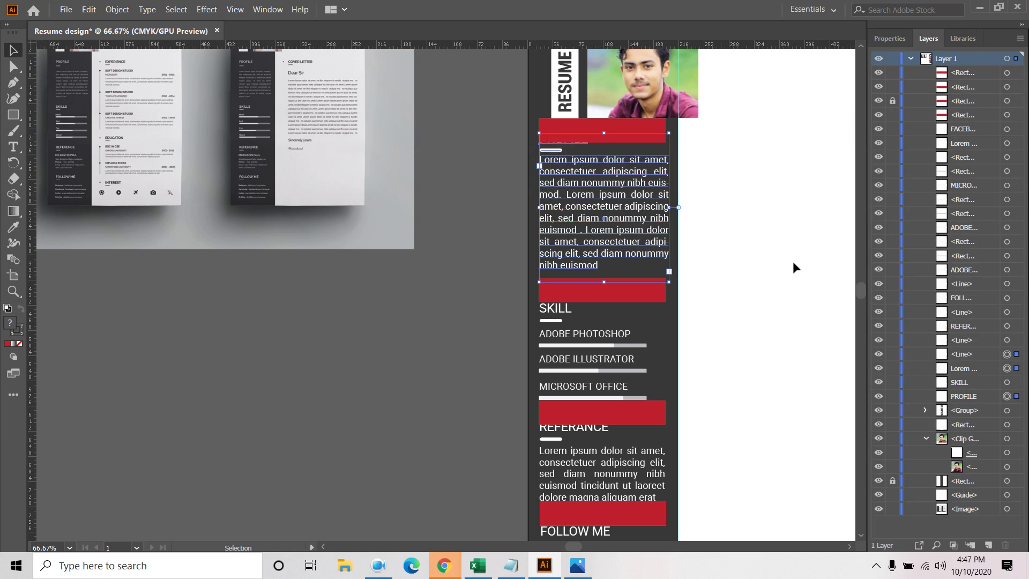
pyautogui.press('Down')
pyautogui.press('Down')
pyautogui.press('Down')
pyautogui.press('Down')
pyautogui.press('Down')
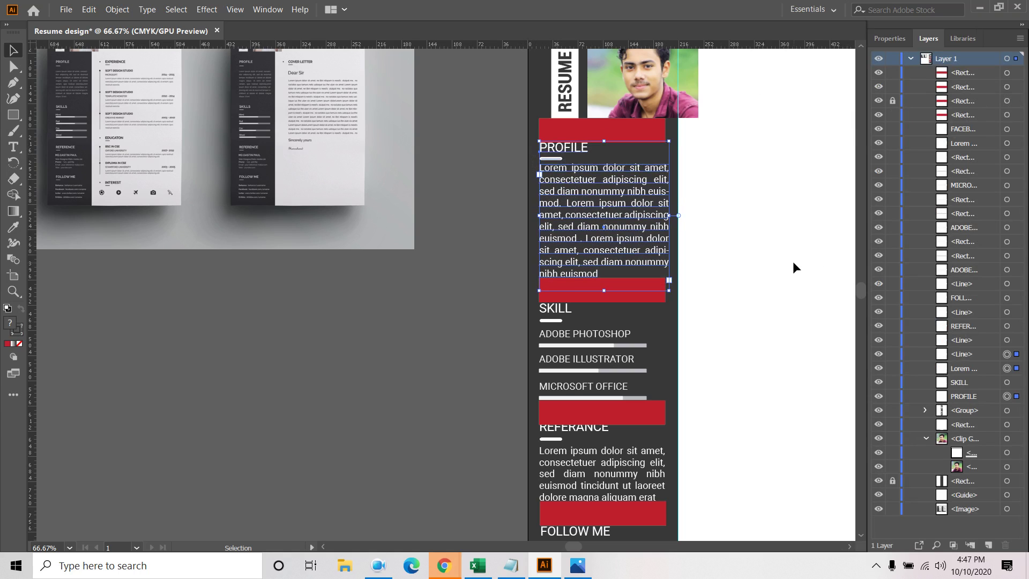
pyautogui.press('Down')
pyautogui.click(756, 275)
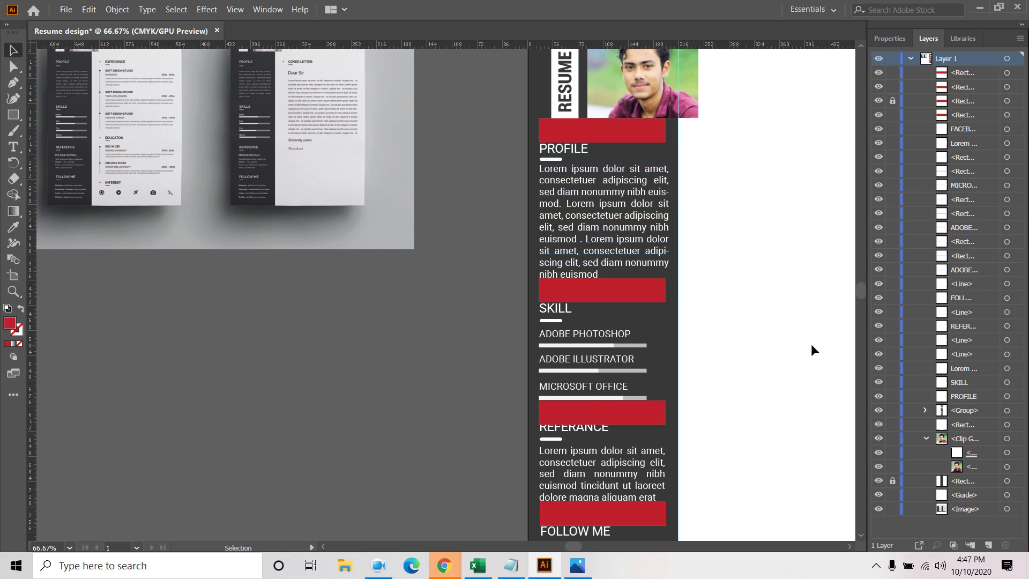
# Reposition the Referance and Follow Me blocks slightly relative to their bars
pyautogui.scroll(-1, 806, 324)
pyautogui.scroll(-3, 763, 427)
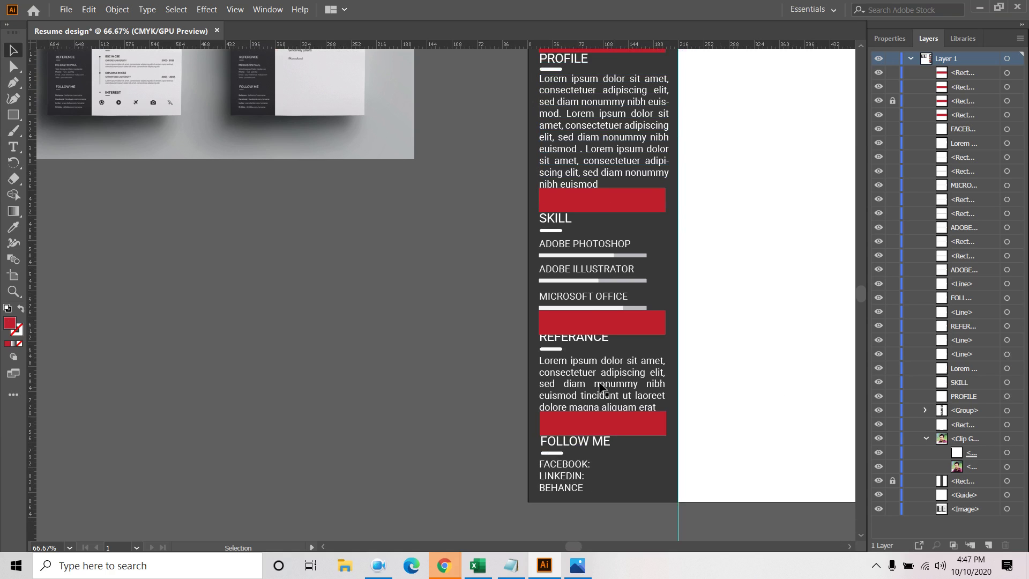
pyautogui.moveTo(552, 359); pyautogui.dragTo(553, 360)
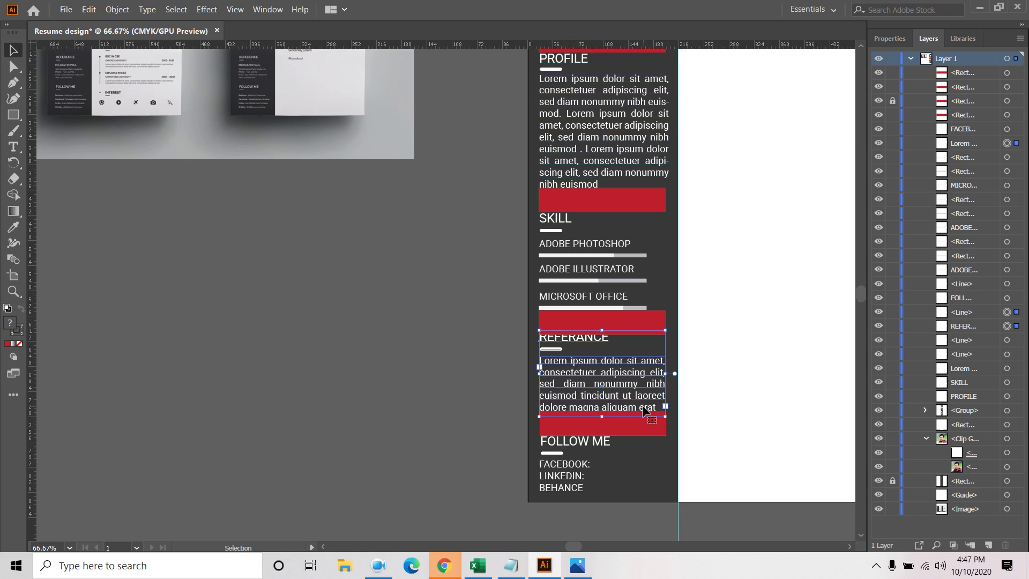
pyautogui.press('Down')
pyautogui.press('Down')
pyautogui.press('Down')
pyautogui.press('Down')
pyautogui.press('Down')
pyautogui.press('Down')
pyautogui.press('Down')
pyautogui.press('Down')
pyautogui.press('Down')
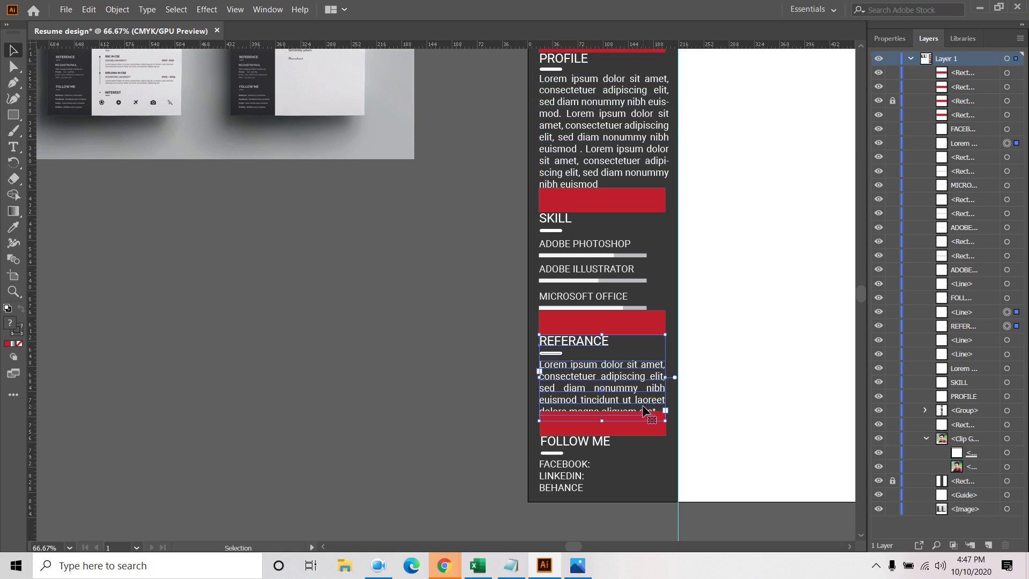
pyautogui.press('Up')
pyautogui.press('Up')
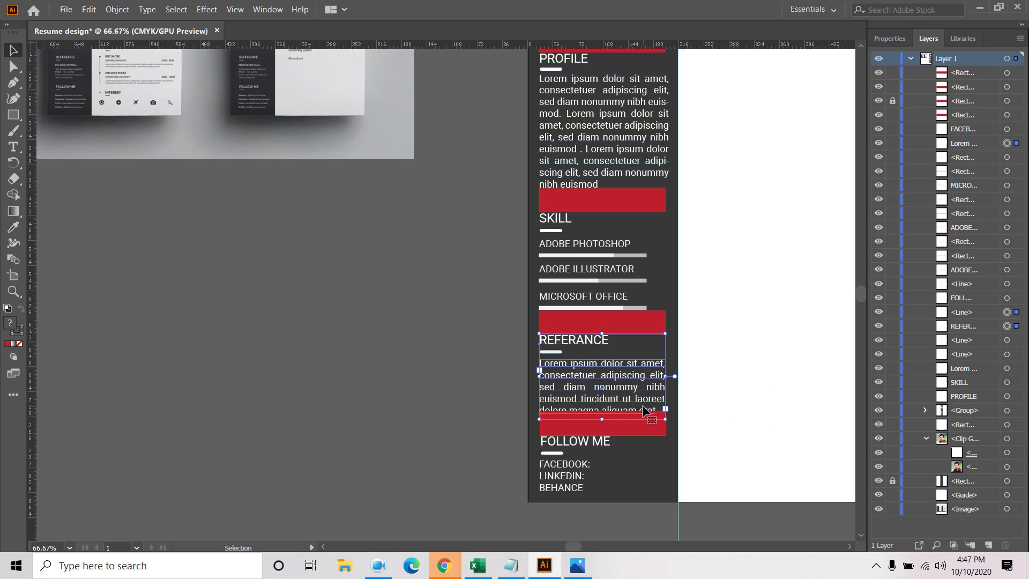
pyautogui.click(627, 463)
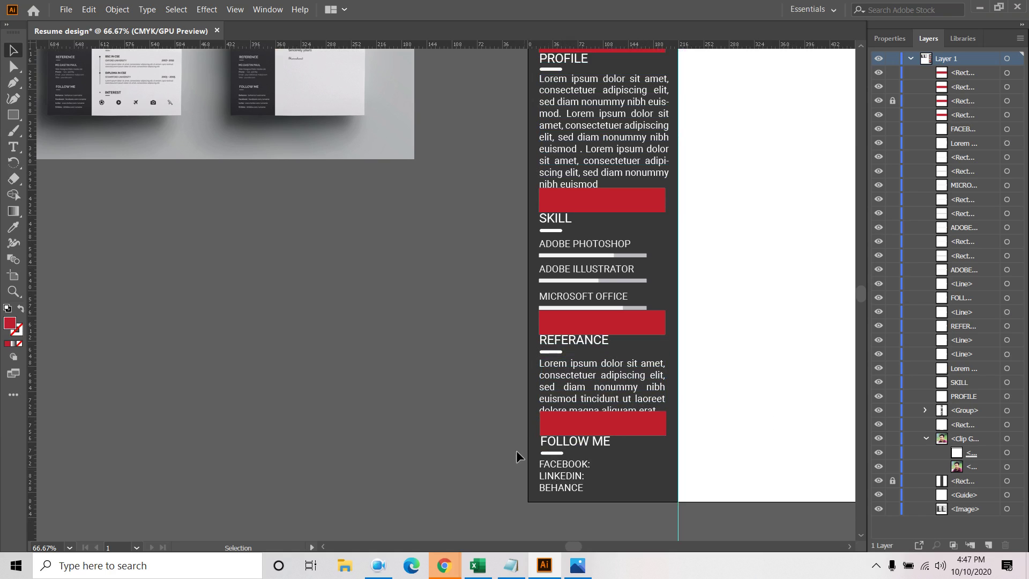
pyautogui.moveTo(534, 424); pyautogui.dragTo(588, 491)
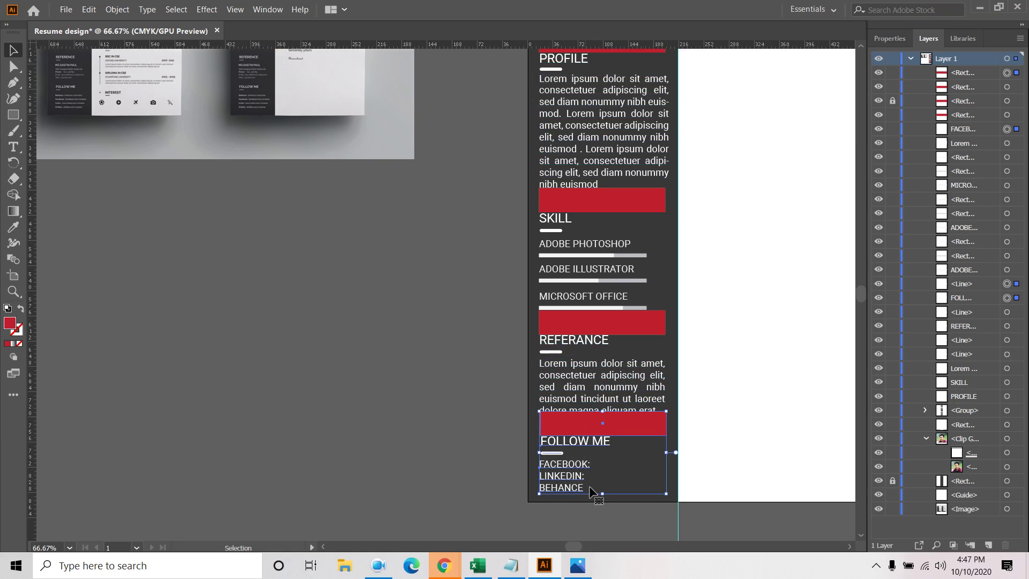
pyautogui.press('Down')
pyautogui.press('Down')
pyautogui.press('Down')
pyautogui.press('Down')
pyautogui.press('Down')
pyautogui.press('Down')
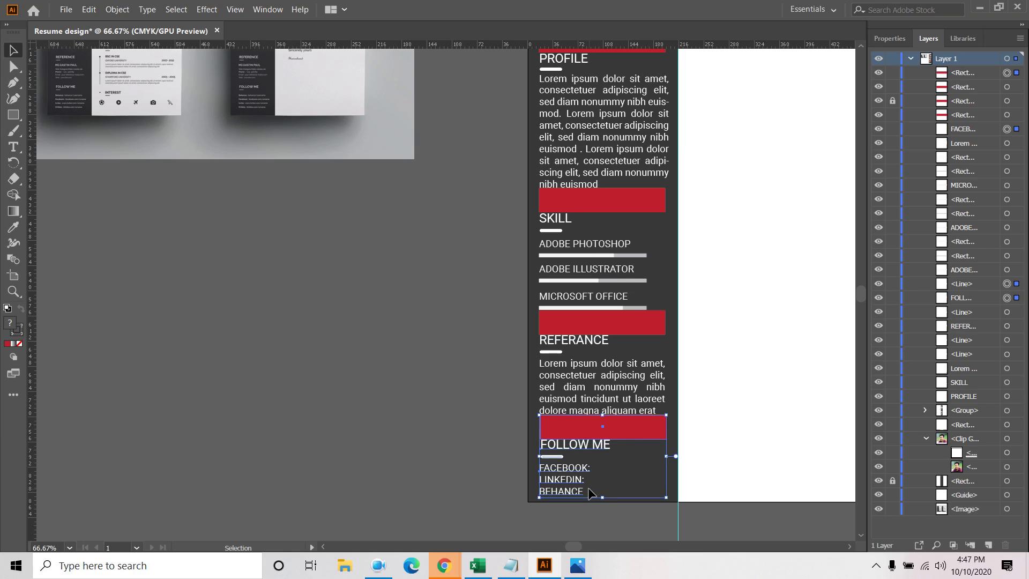
pyautogui.press('Up')
pyautogui.press('Up')
pyautogui.click(479, 424)
# Delete the red bars above FOLLOW ME, REFERANCE and SKILL
pyautogui.click(643, 430)
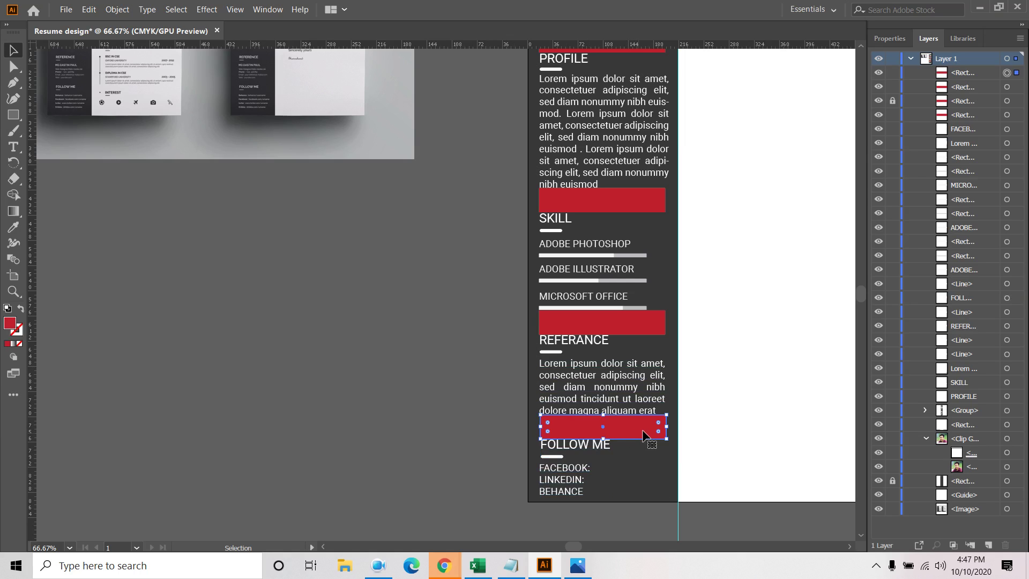
pyautogui.press('Delete')
pyautogui.click(626, 326)
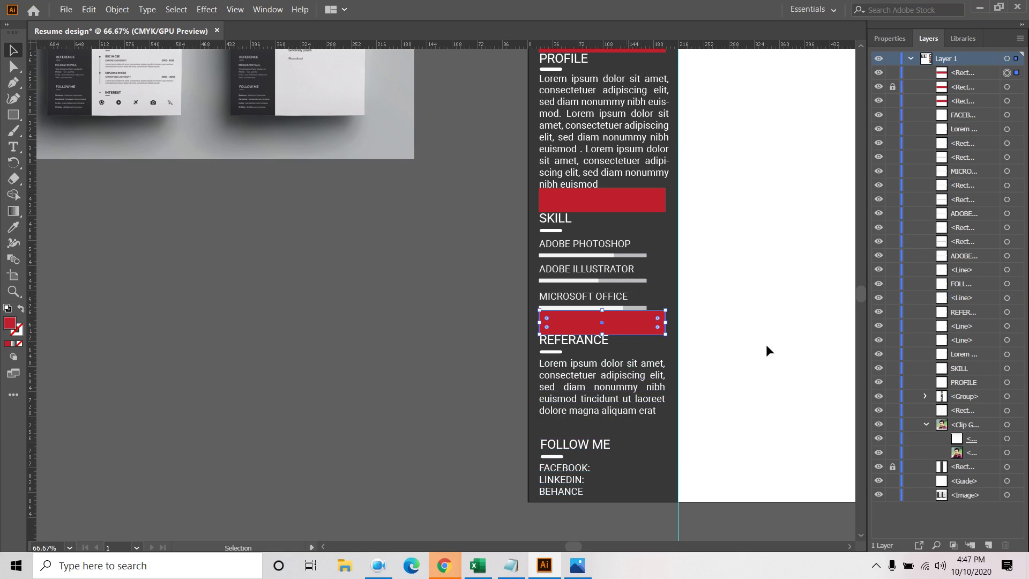
pyautogui.press('Delete')
pyautogui.click(638, 195)
pyautogui.press('Delete')
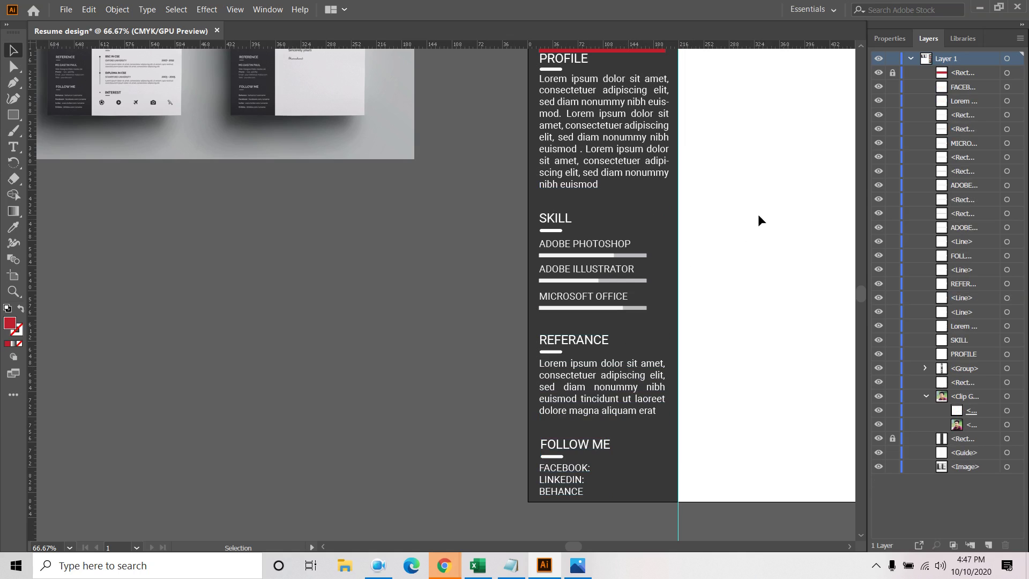
pyautogui.moveTo(757, 211); pyautogui.dragTo(733, 308)
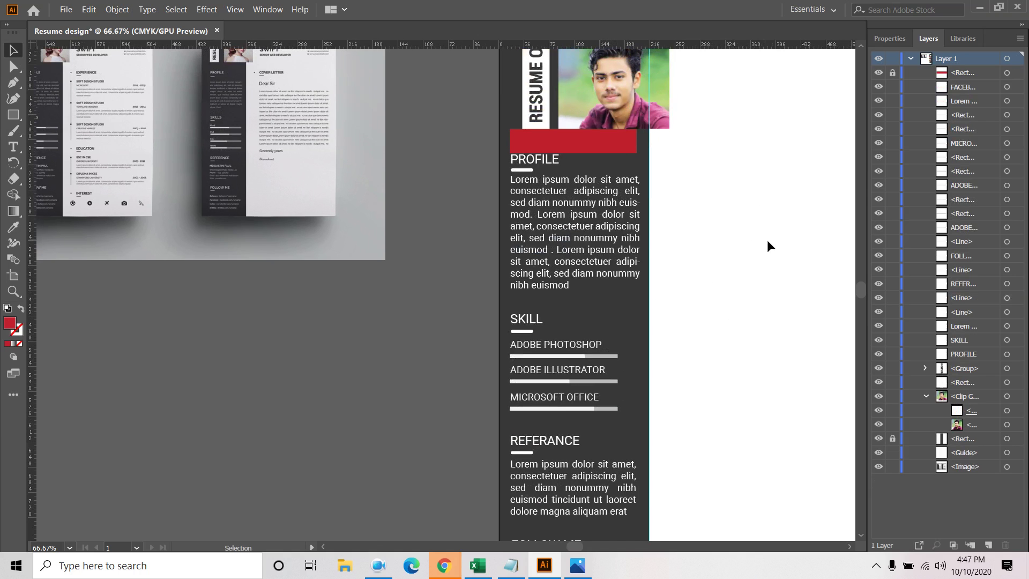
# Unlock the top <Rect> red bar beneath the photo in Layers and delete it
pyautogui.click(892, 72)
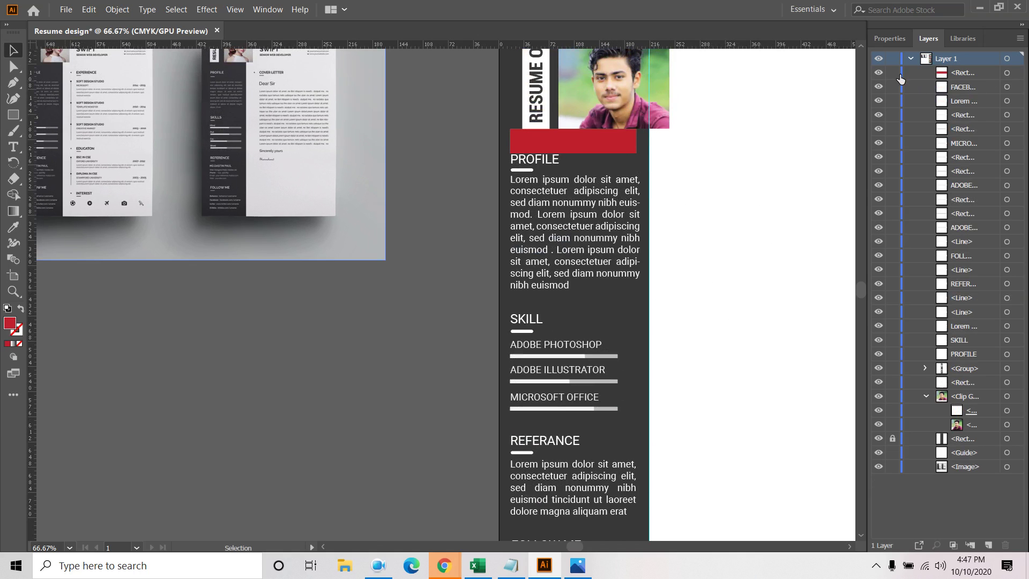
pyautogui.click(1007, 73)
pyautogui.press('Delete')
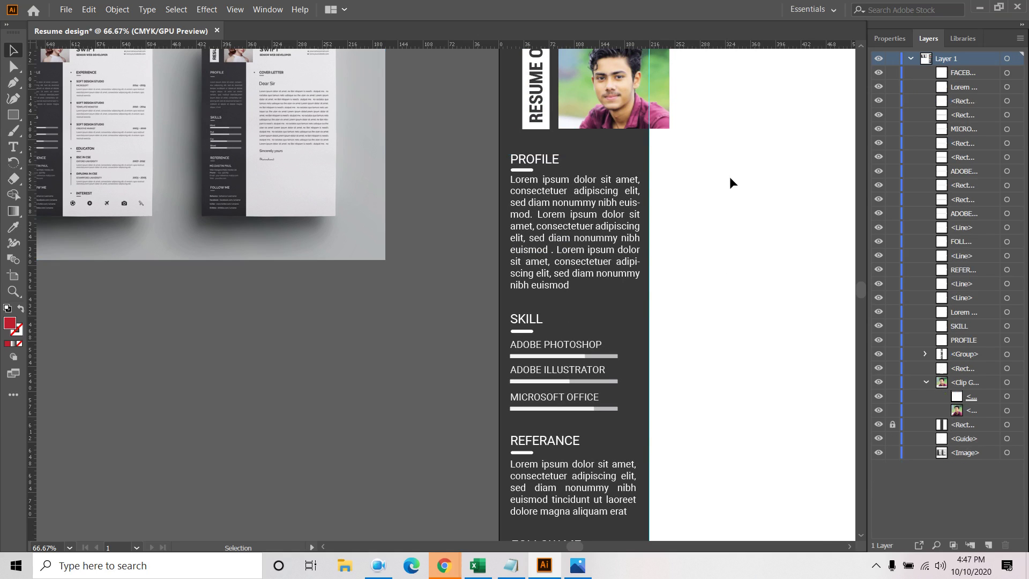
pyautogui.scroll(-2, 730, 182)
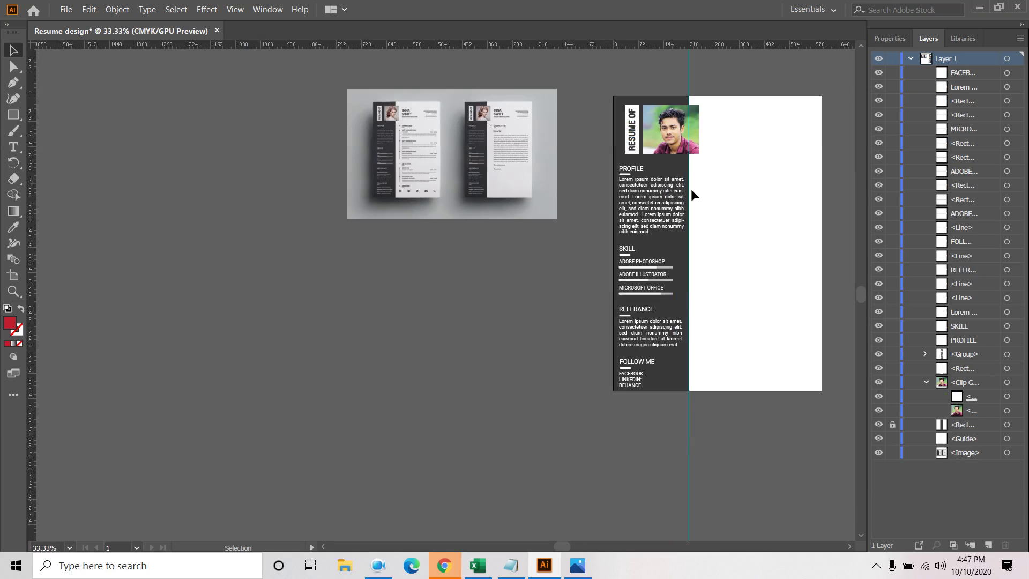
pyautogui.scroll(1, 405, 137)
pyautogui.scroll(2, 404, 137)
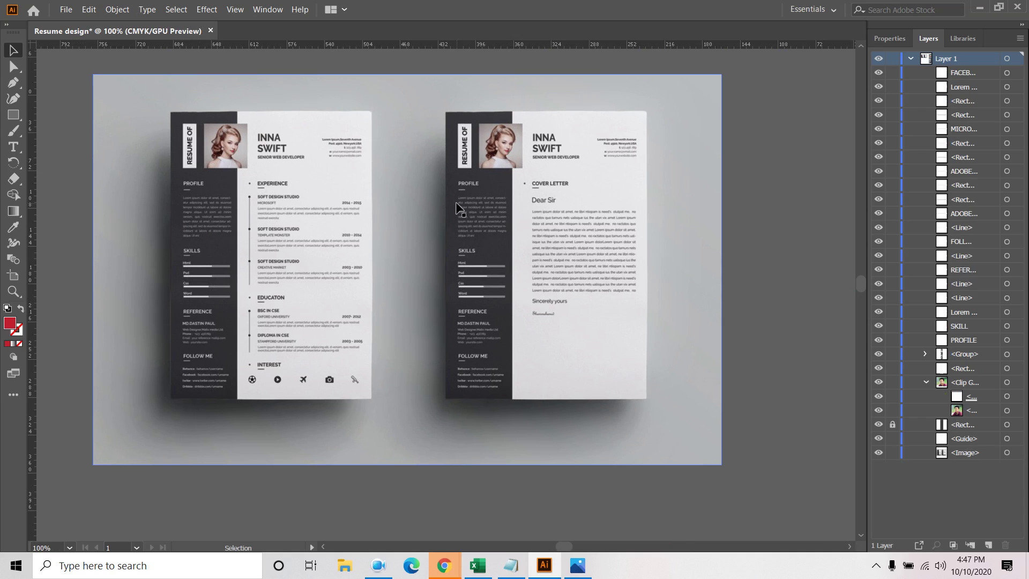
pyautogui.click(767, 245)
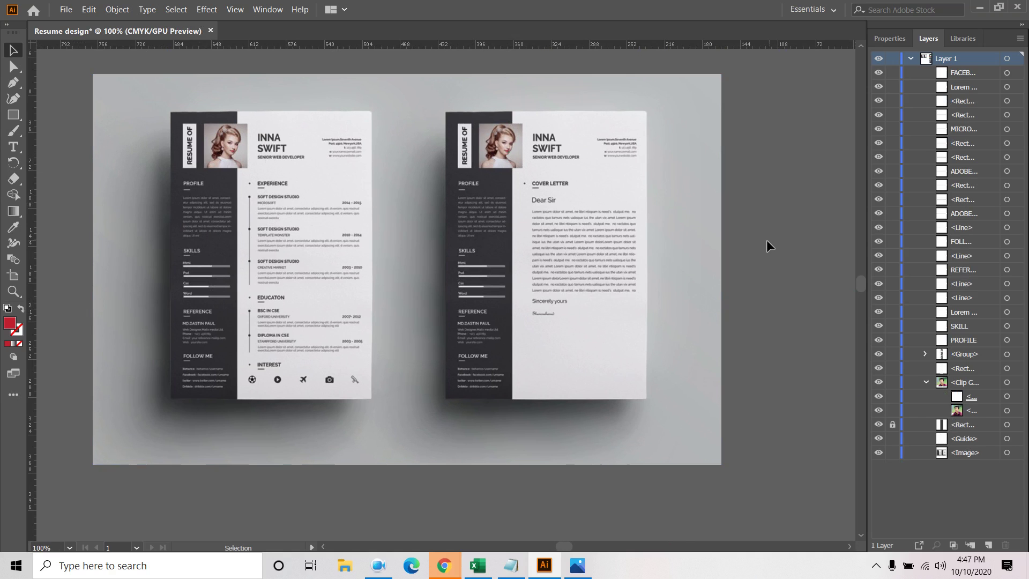
pyautogui.moveTo(784, 239); pyautogui.dragTo(1, 187)
# Type the owner's first name and surname as two lines to the right of the photo
pyautogui.click(14, 147)
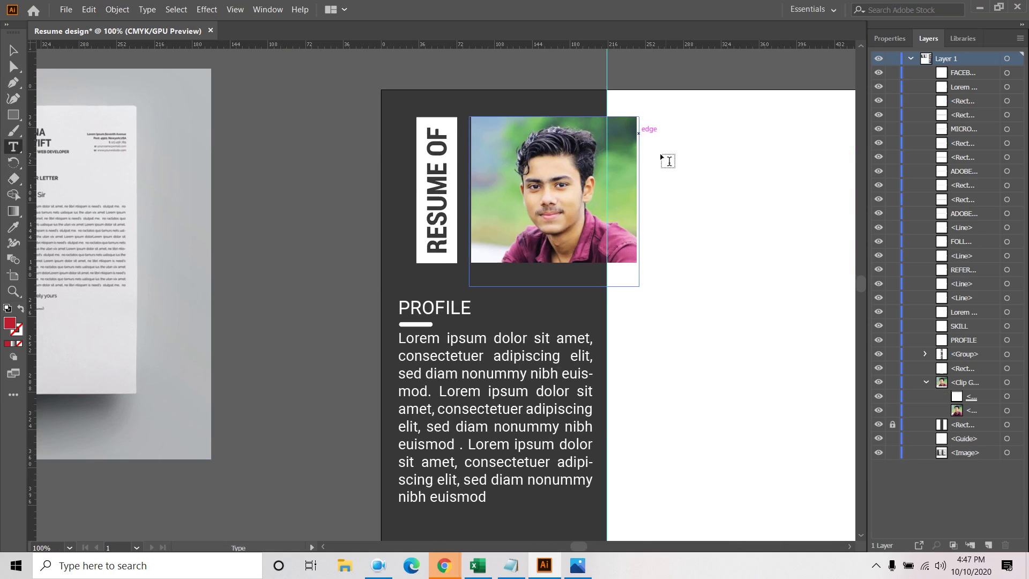
pyautogui.scroll(-2, 685, 171)
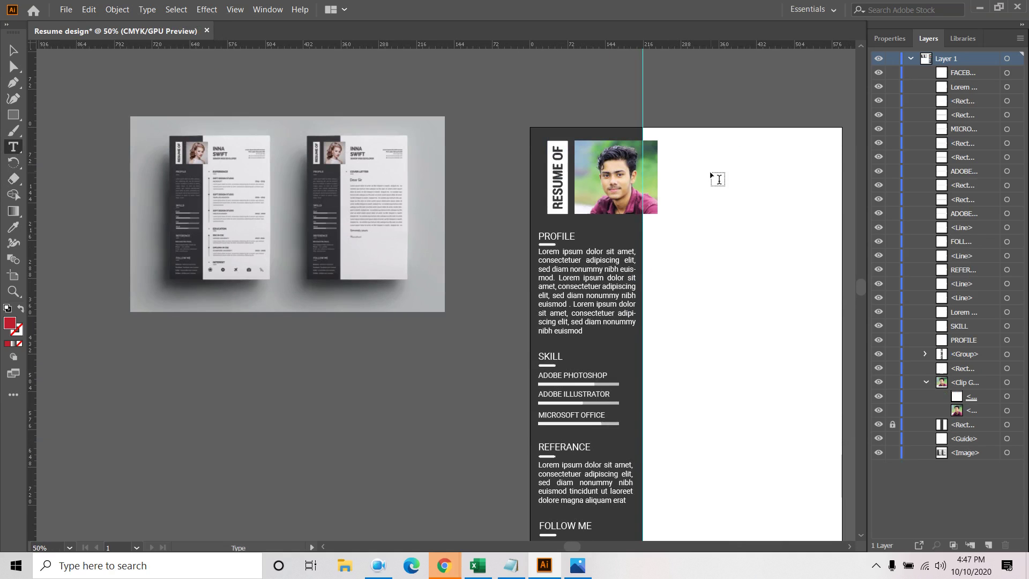
pyautogui.click(678, 156)
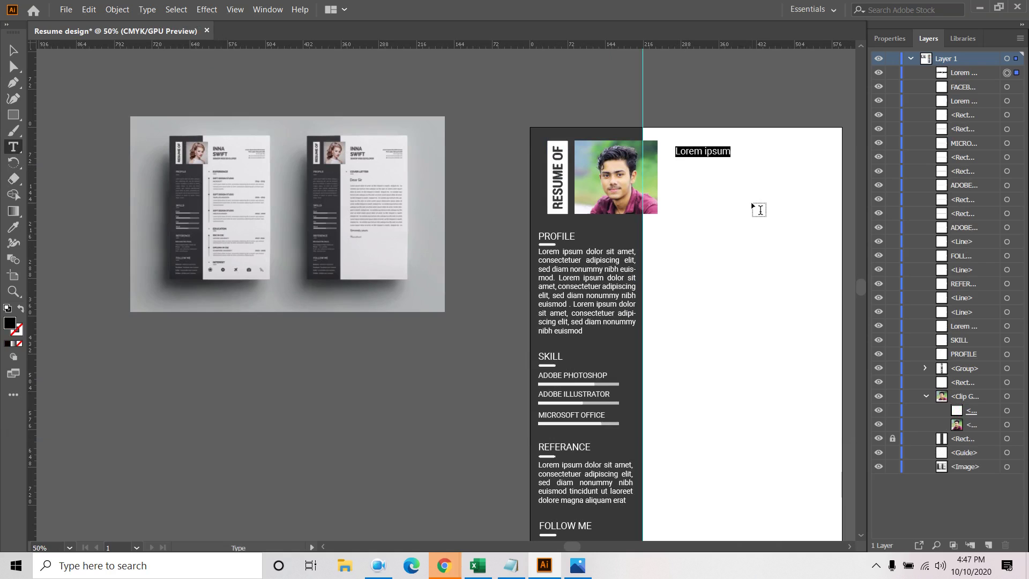
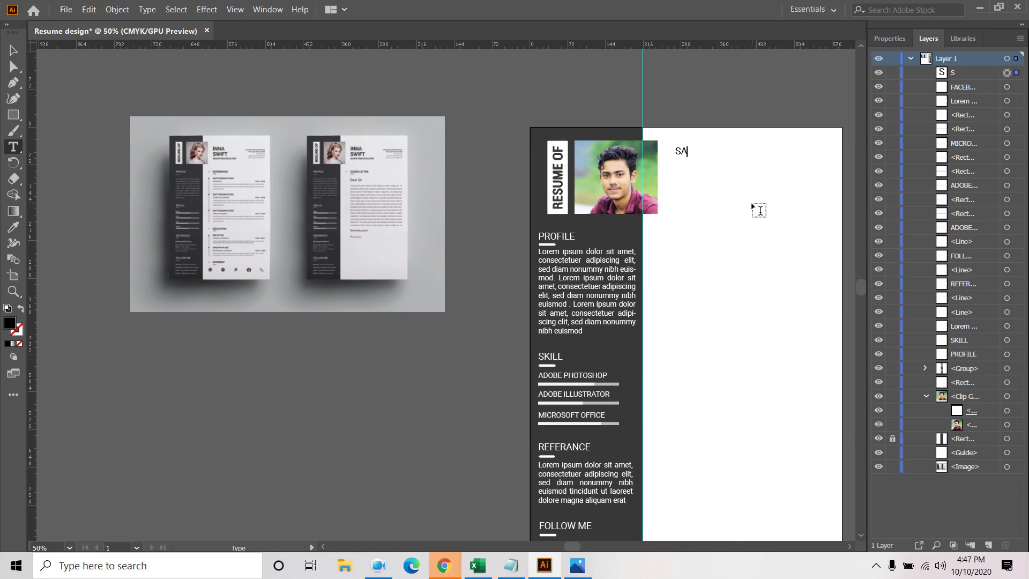
pyautogui.press('Return')
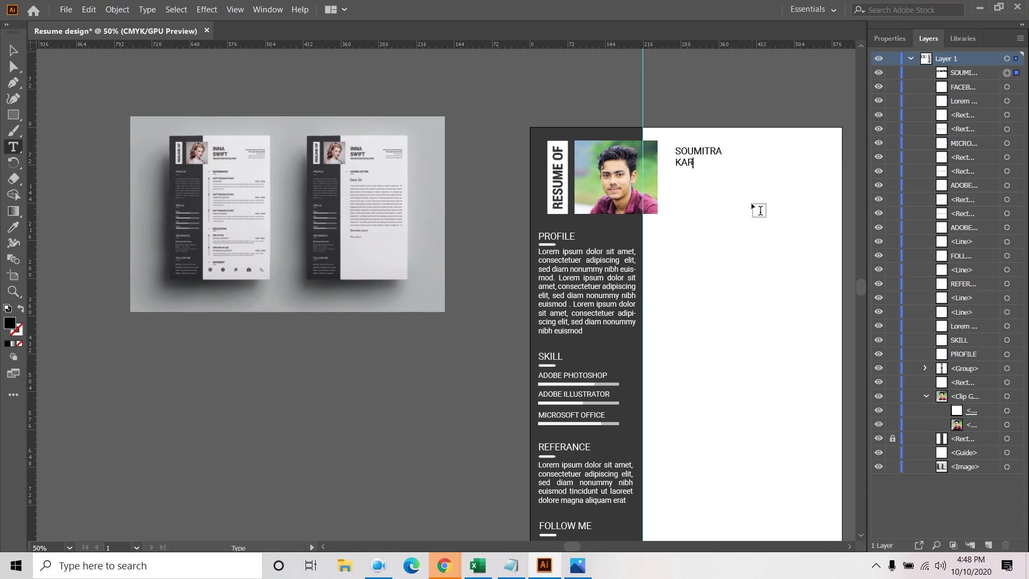
pyautogui.press('Escape')
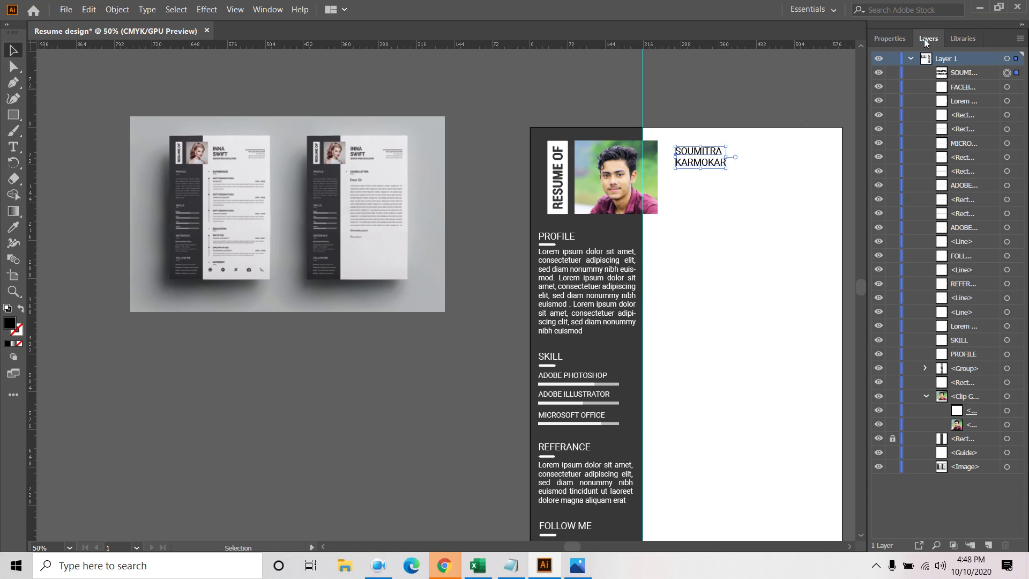
pyautogui.click(897, 39)
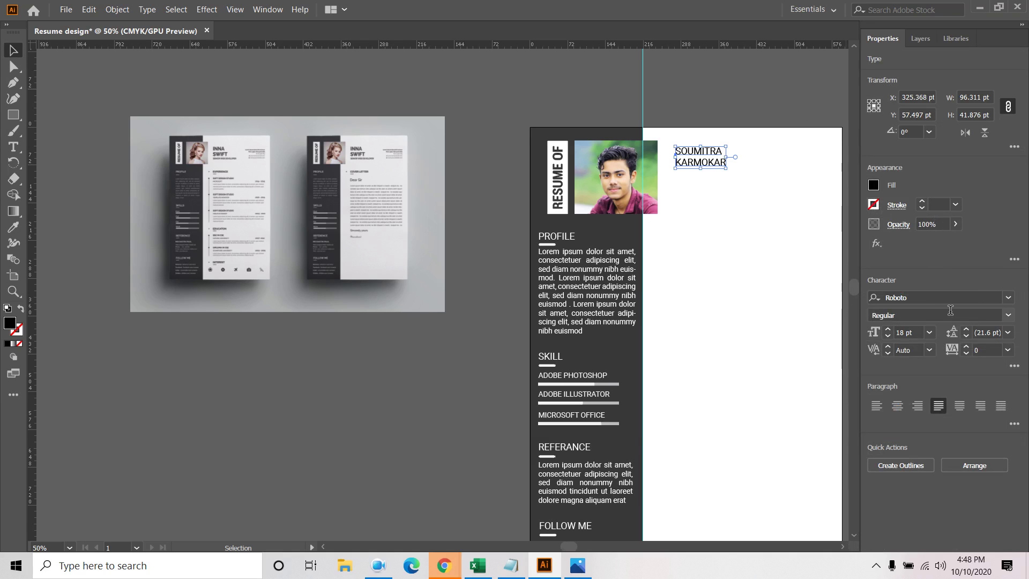
# Set the name to 36 pt and fix misspelled letters in the first name and surname
pyautogui.click(929, 332)
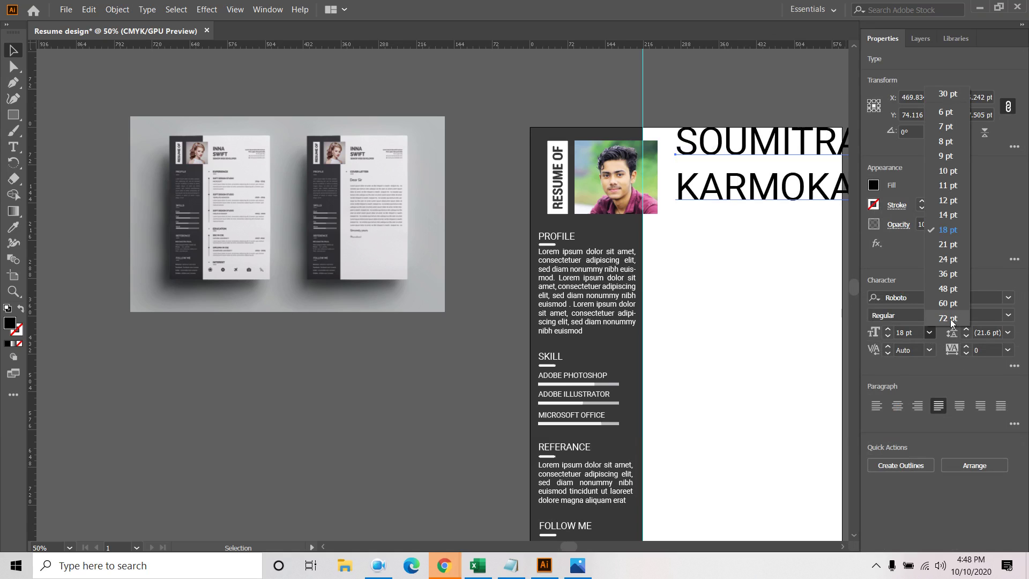
pyautogui.click(948, 274)
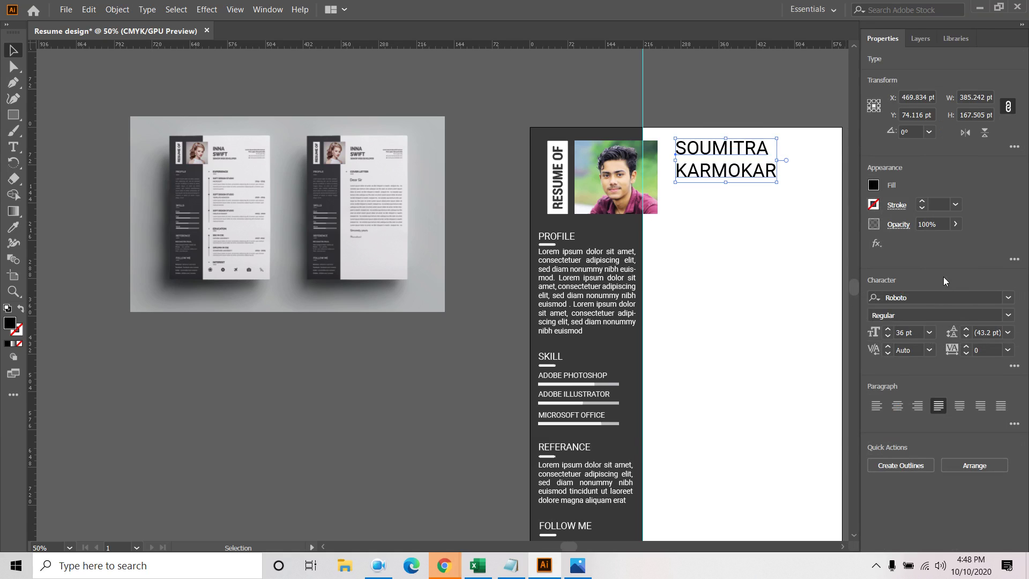
pyautogui.doubleClick(710, 170)
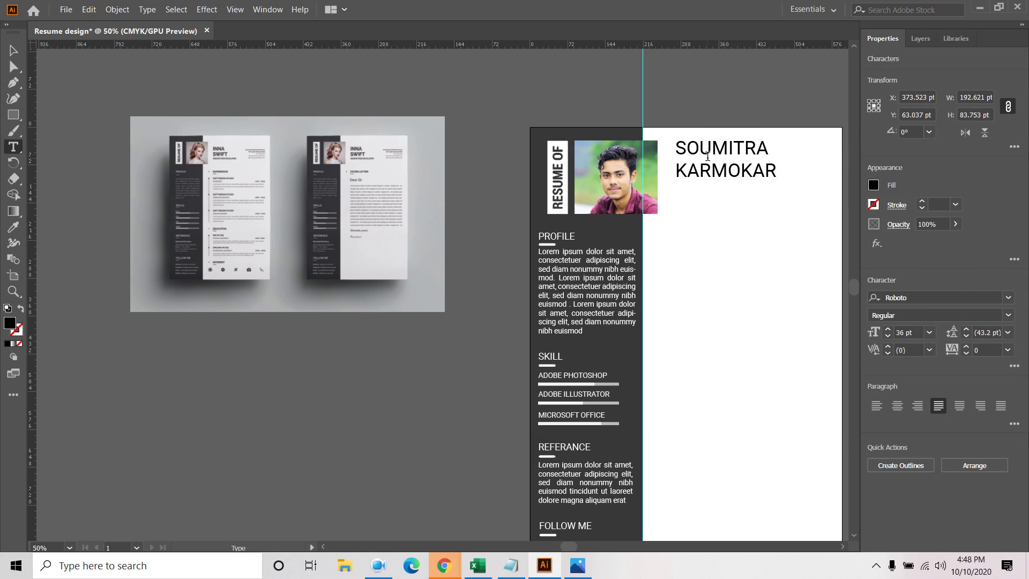
pyautogui.moveTo(757, 148); pyautogui.dragTo(770, 147)
pyautogui.write('O')
pyautogui.click(20, 53)
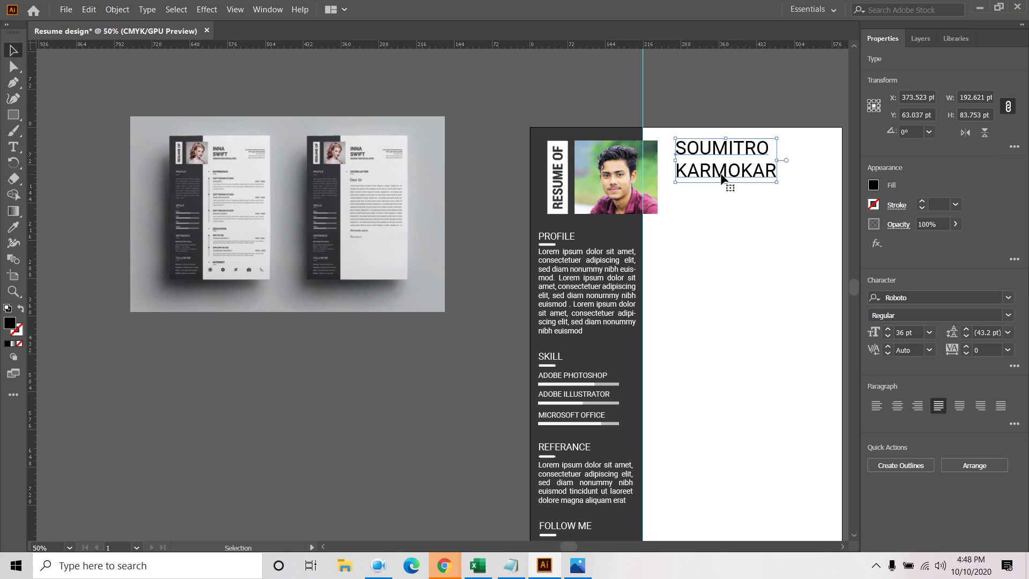
pyautogui.doubleClick(724, 171)
pyautogui.moveTo(727, 171); pyautogui.dragTo(741, 170)
pyautogui.write('A')
pyautogui.click(12, 51)
# Switch the name to Roboto Condensed, fix another surname vowel, and move it beside the photo
pyautogui.click(1008, 315)
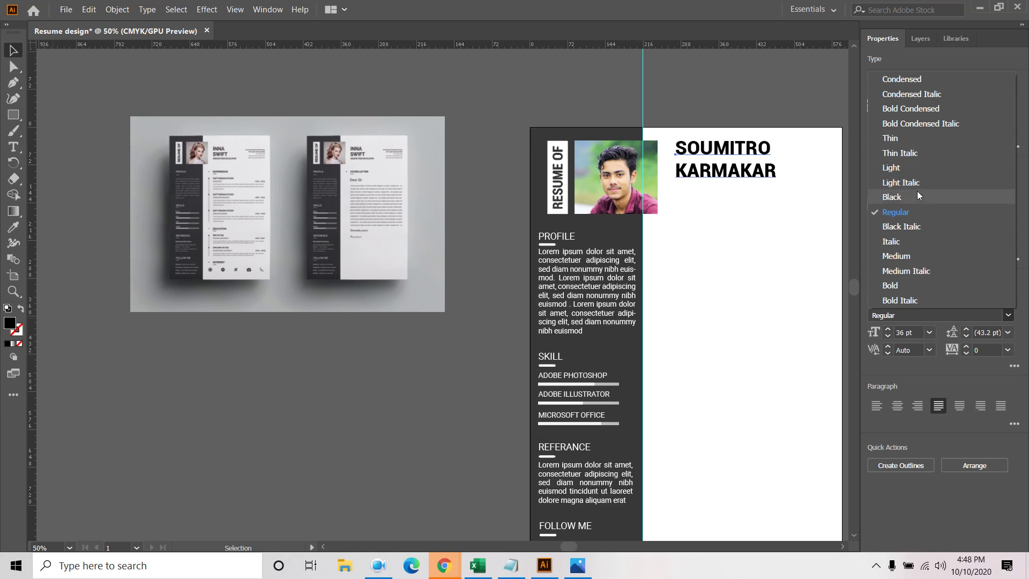
pyautogui.click(907, 80)
pyautogui.doubleClick(740, 174)
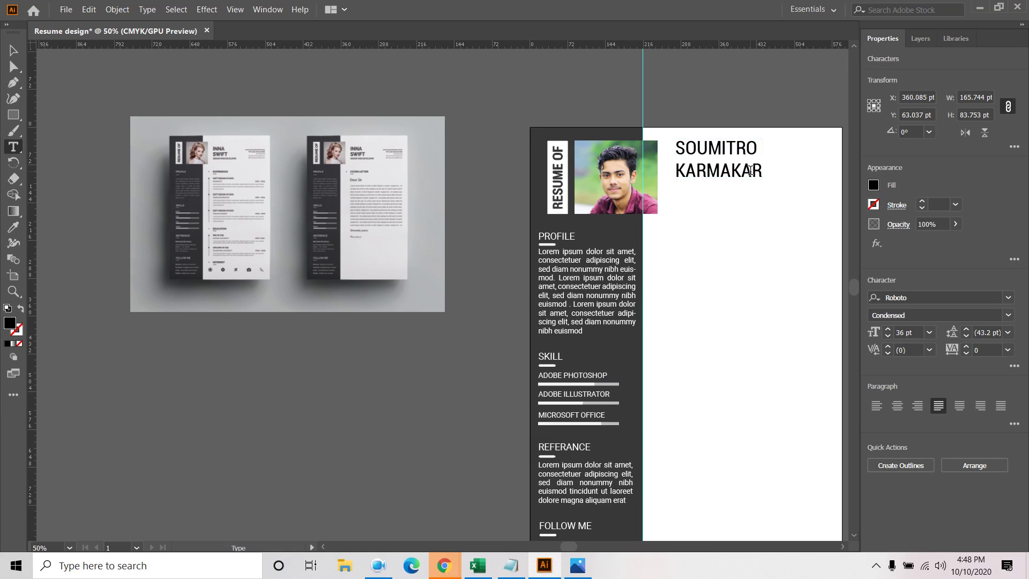
pyautogui.moveTo(745, 170); pyautogui.dragTo(753, 171)
pyautogui.write('E')
pyautogui.press('Escape')
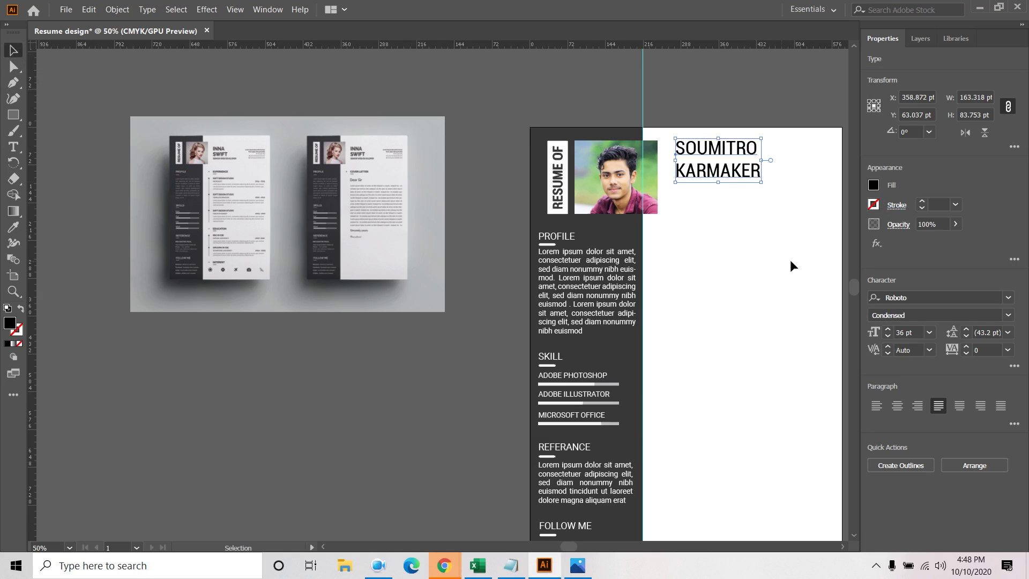
pyautogui.moveTo(732, 163); pyautogui.dragTo(725, 178)
# Make the name Roboto Bold with a dark grey fill
pyautogui.click(1008, 315)
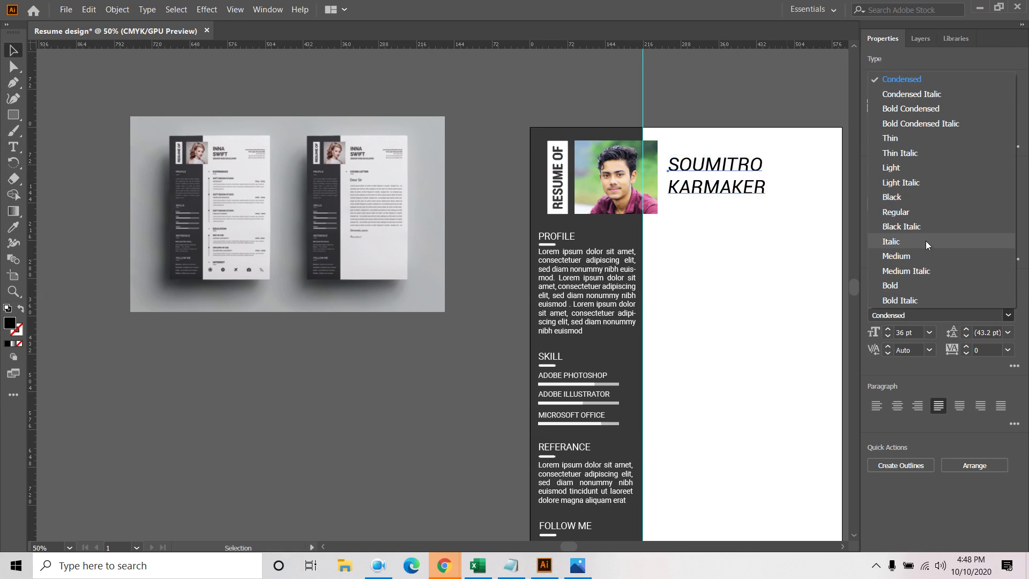
pyautogui.click(902, 285)
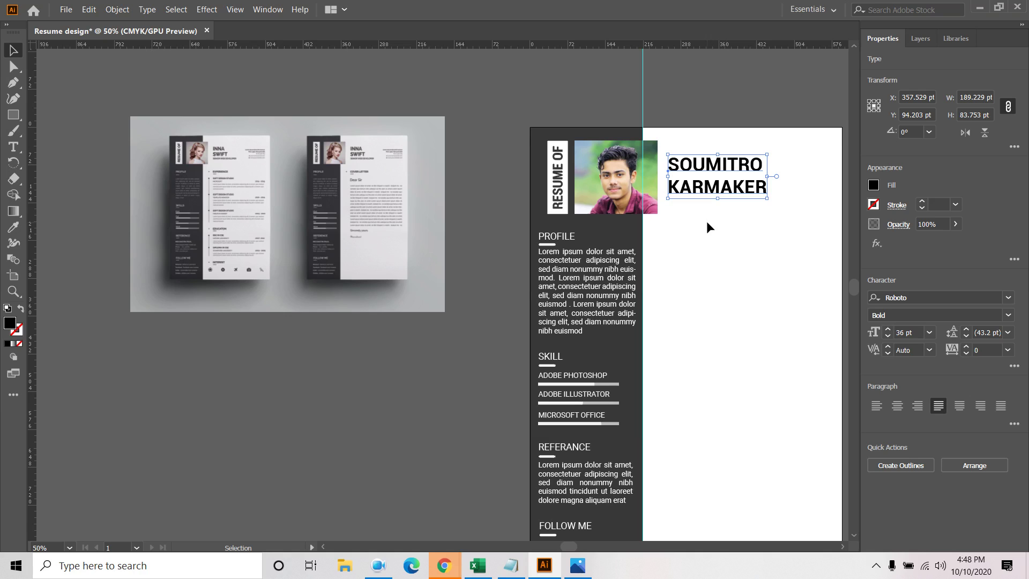
pyautogui.click(874, 186)
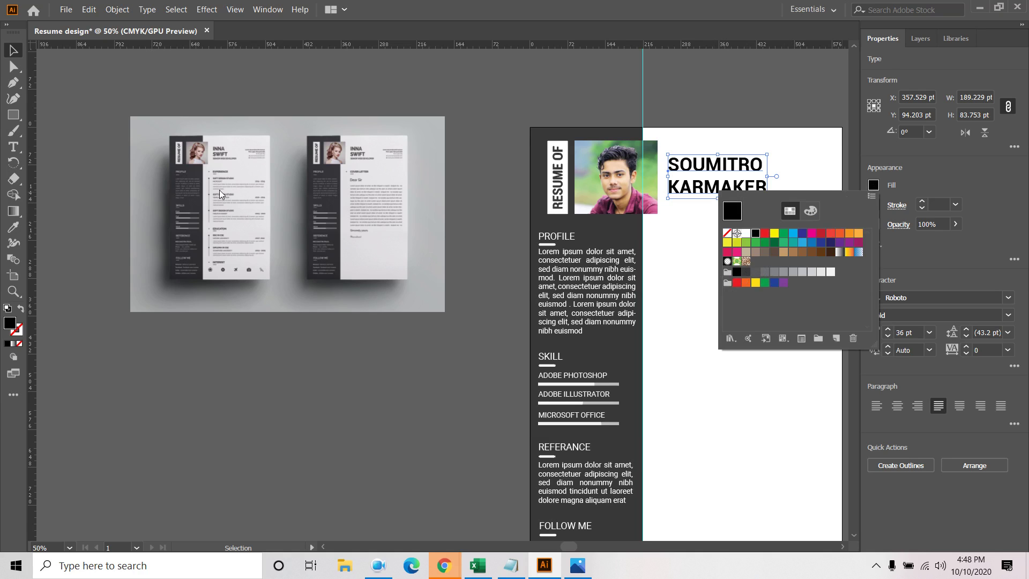
pyautogui.click(745, 271)
pyautogui.click(693, 235)
pyautogui.moveTo(713, 185); pyautogui.dragTo(713, 185)
pyautogui.click(755, 286)
pyautogui.moveTo(755, 287); pyautogui.dragTo(635, 298)
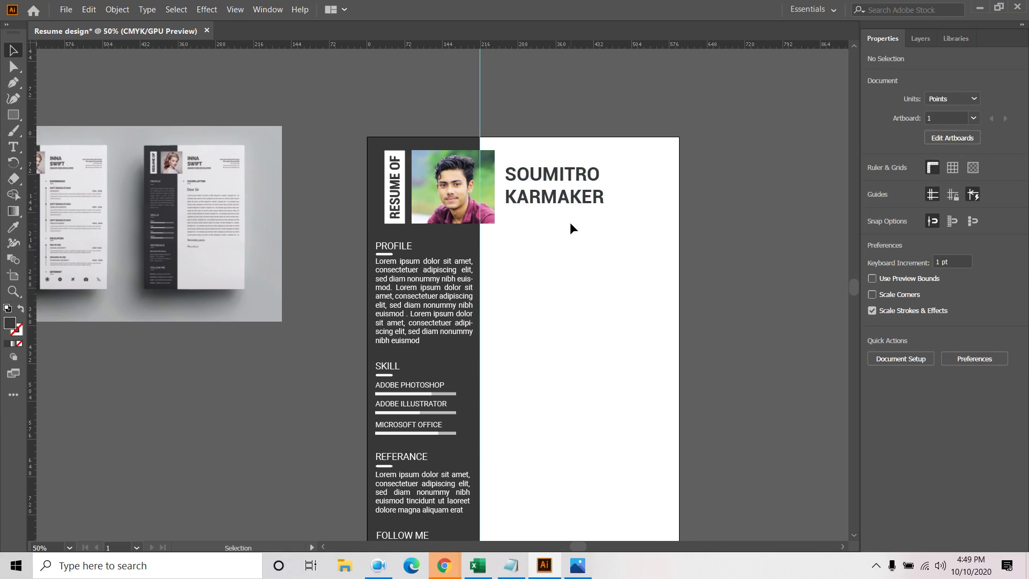
# Shrink the name to 28 pt and nudge it slightly left toward the photo
pyautogui.click(572, 202)
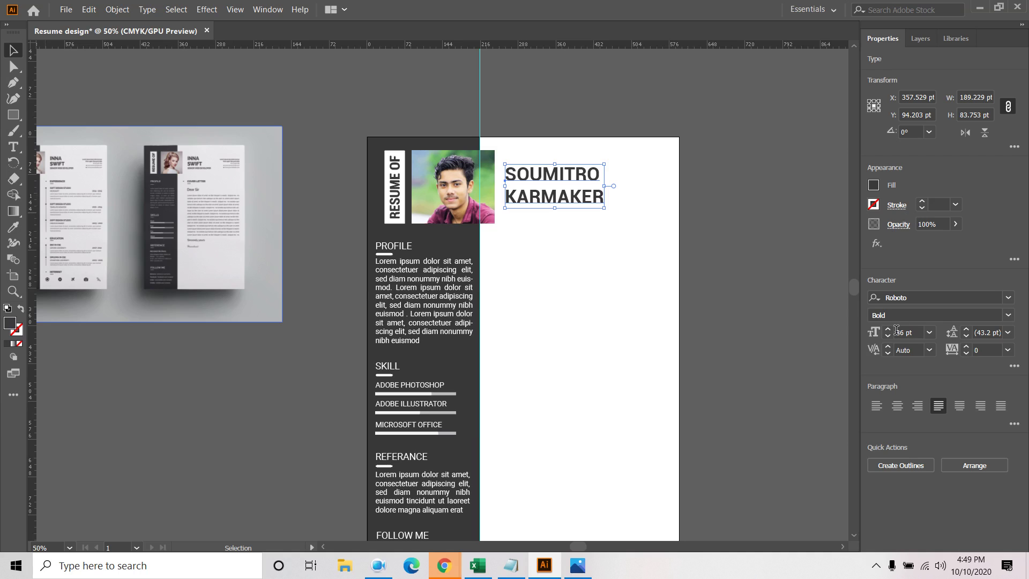
pyautogui.click(888, 336)
pyautogui.click(888, 337)
pyautogui.click(887, 336)
pyautogui.click(887, 336)
pyautogui.click(887, 337)
pyautogui.click(887, 337)
pyautogui.click(888, 337)
pyautogui.click(888, 337)
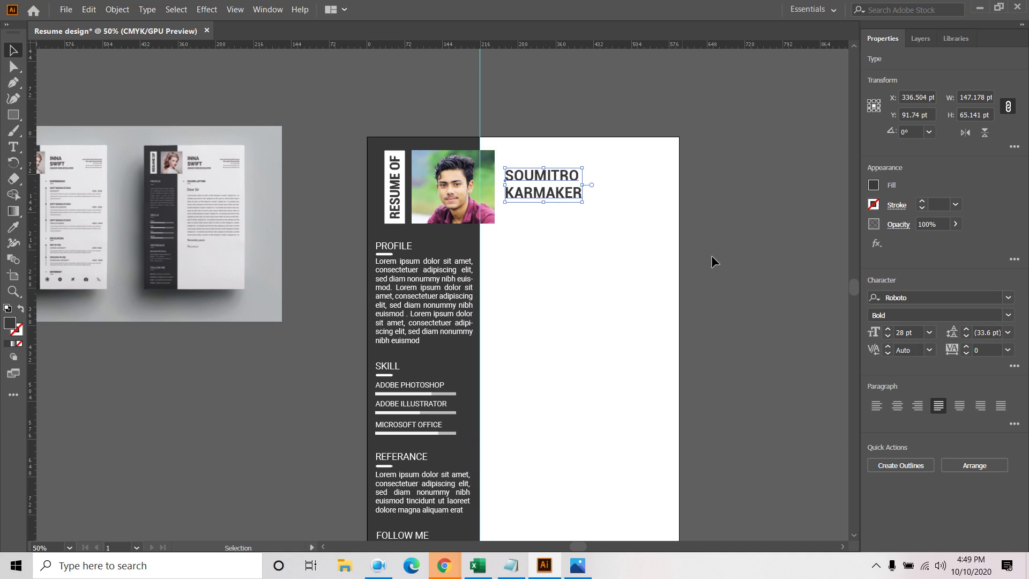
pyautogui.moveTo(562, 193); pyautogui.dragTo(559, 194)
pyautogui.click(594, 246)
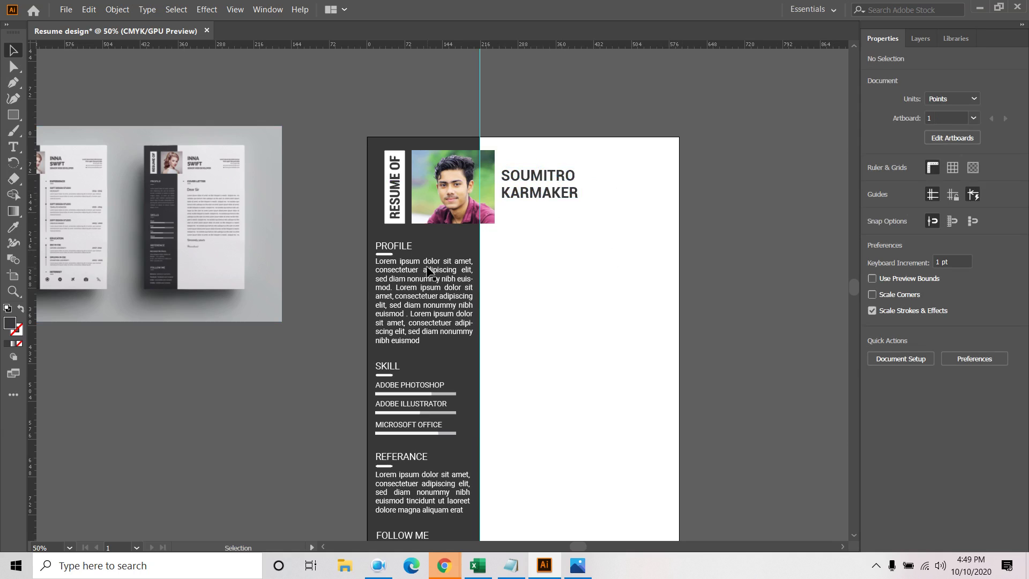
# Add a Roboto Condensed 14 pt line below the name reading GRAPHICS DESINGER
pyautogui.click(13, 146)
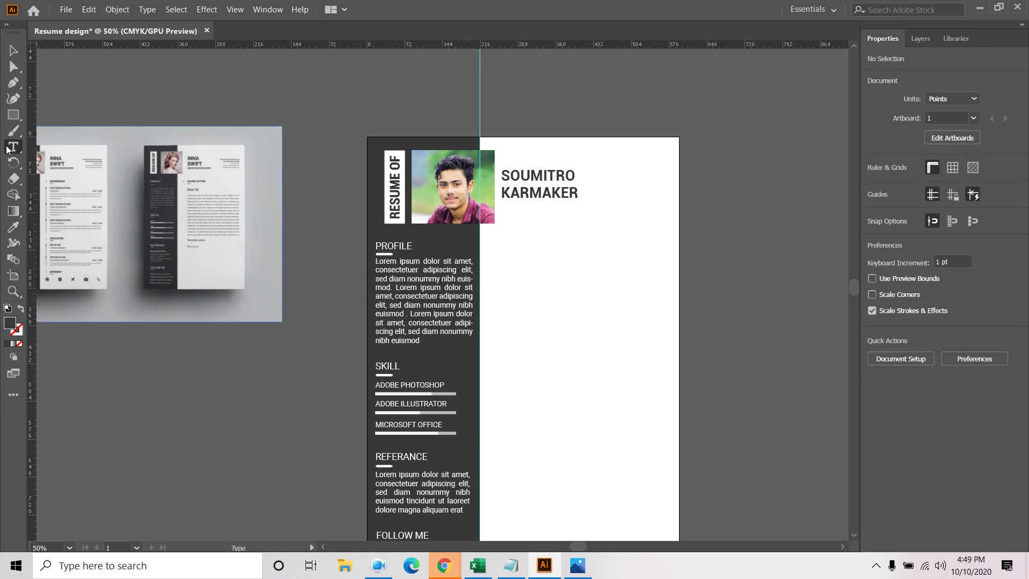
pyautogui.click(508, 208)
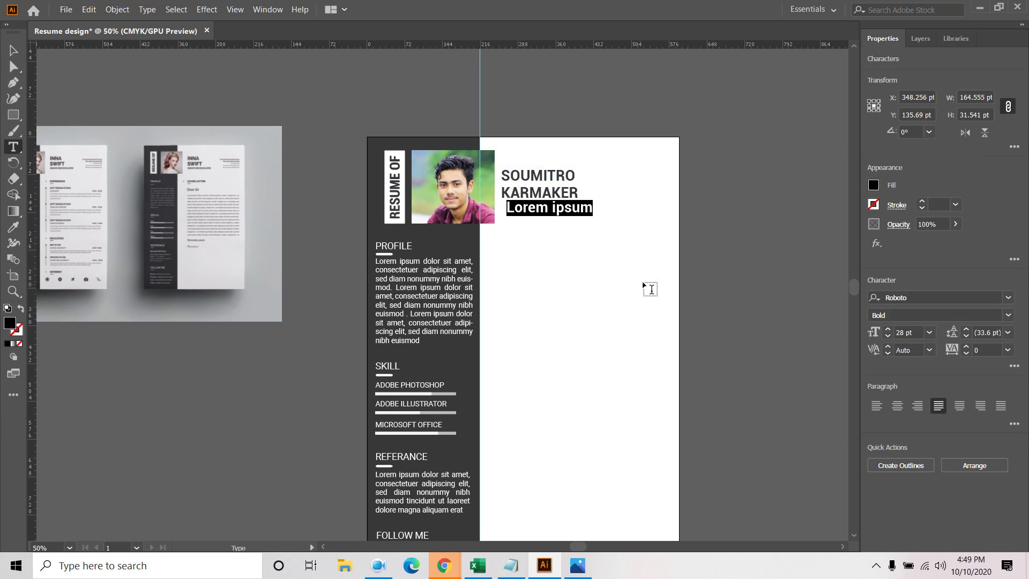
pyautogui.click(1008, 315)
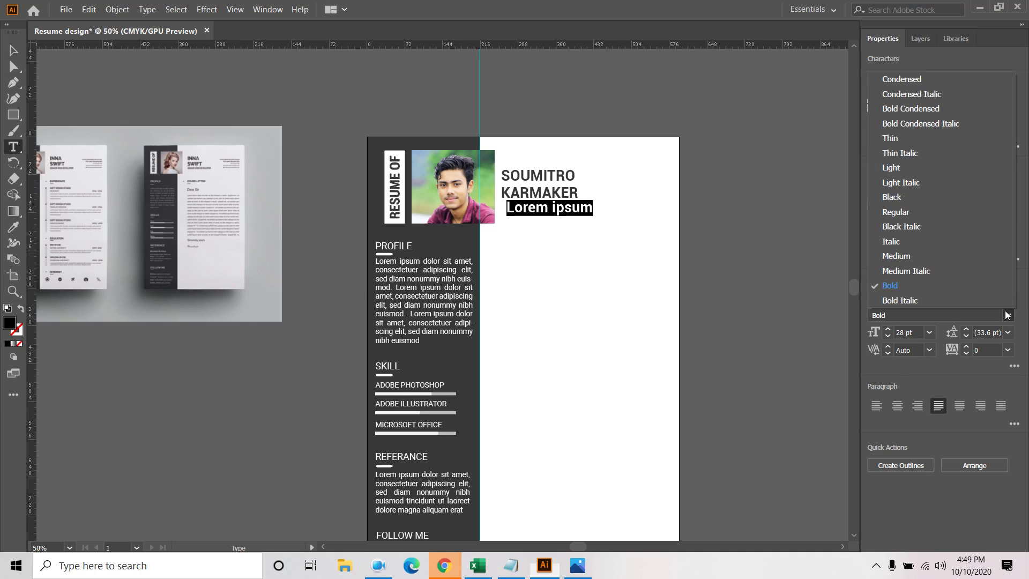
pyautogui.click(927, 80)
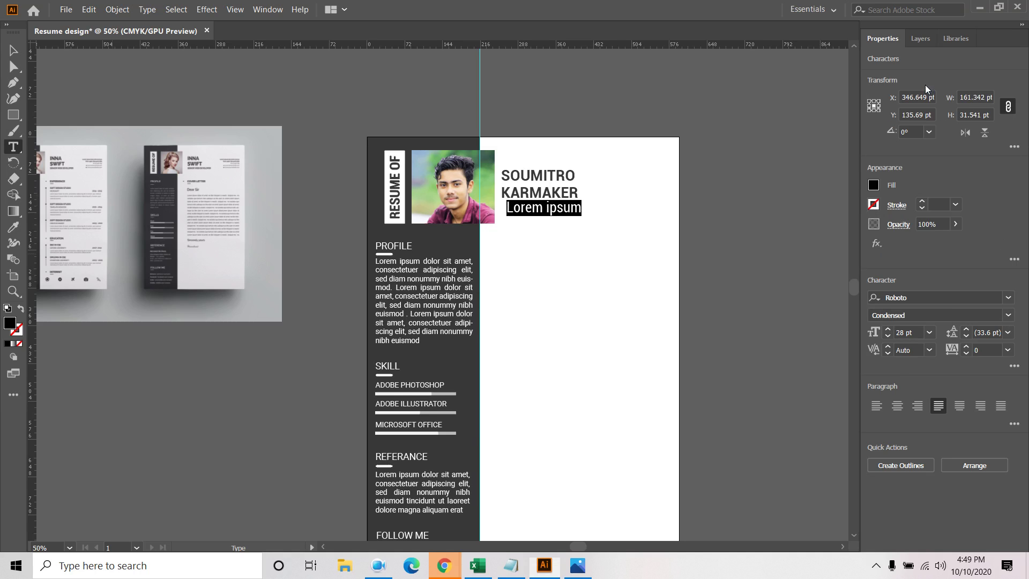
pyautogui.click(930, 332)
pyautogui.click(947, 214)
pyautogui.doubleClick(520, 209)
pyautogui.tripleClick(522, 209)
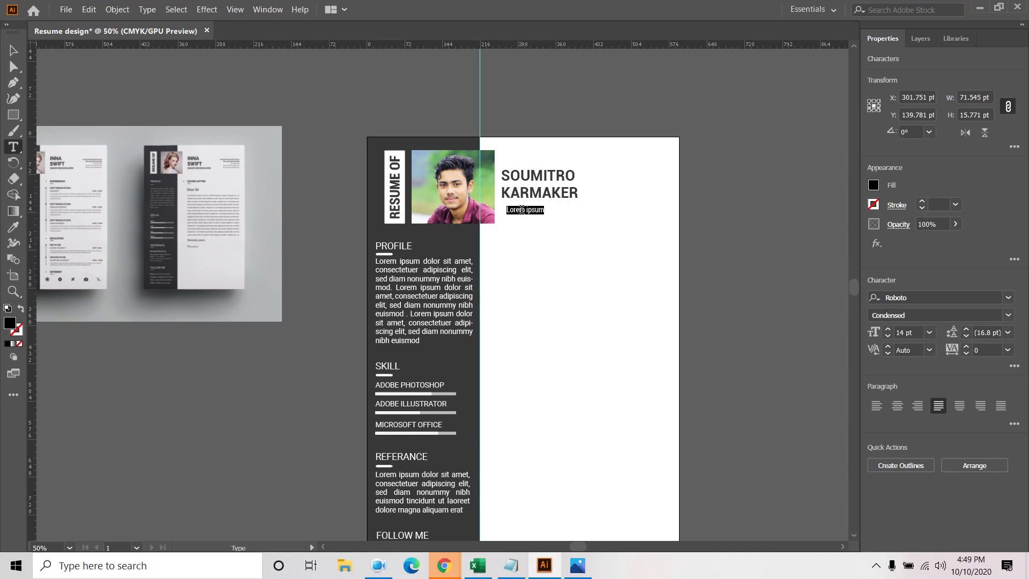
pyautogui.write('GRAPHICS DESINGER')
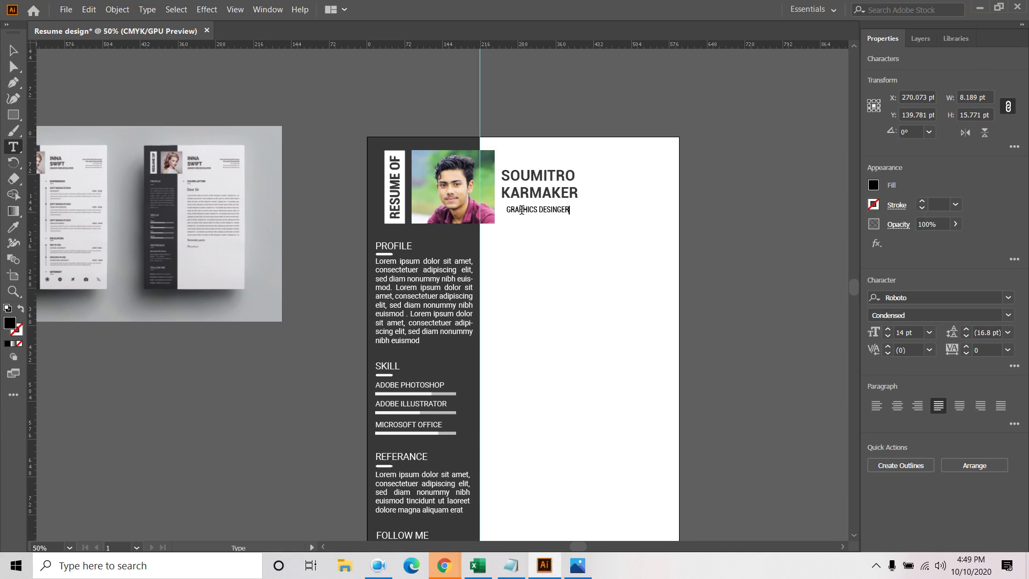
pyautogui.press('Escape')
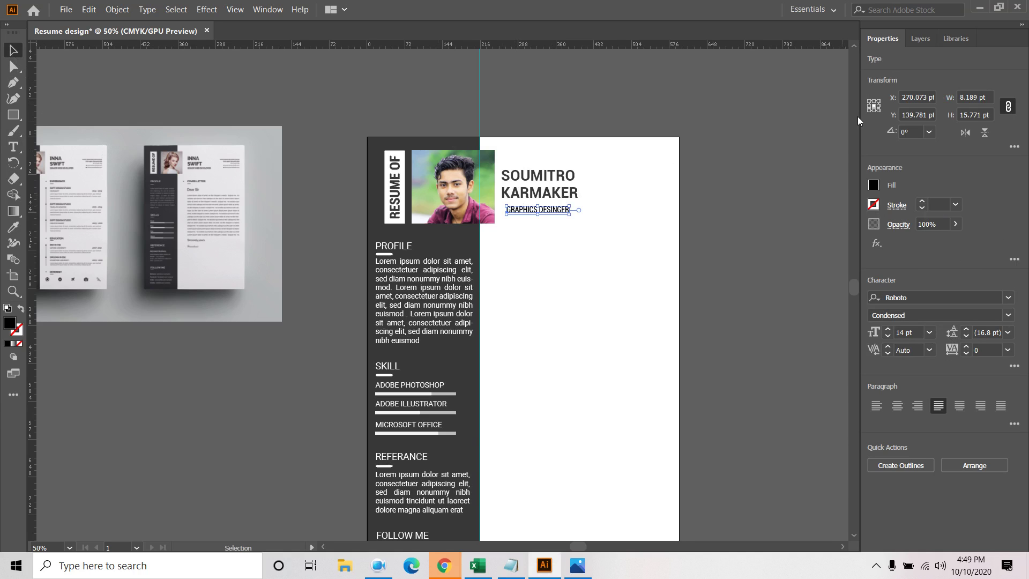
# Colour the subtitle dark grey and set its letter spacing to 100
pyautogui.click(871, 186)
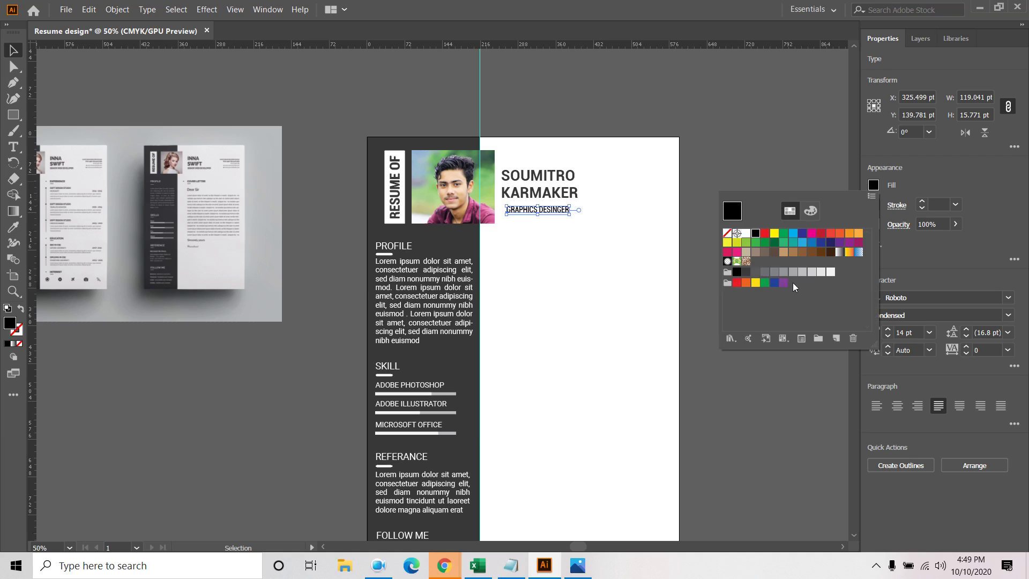
pyautogui.click(746, 272)
pyautogui.click(703, 166)
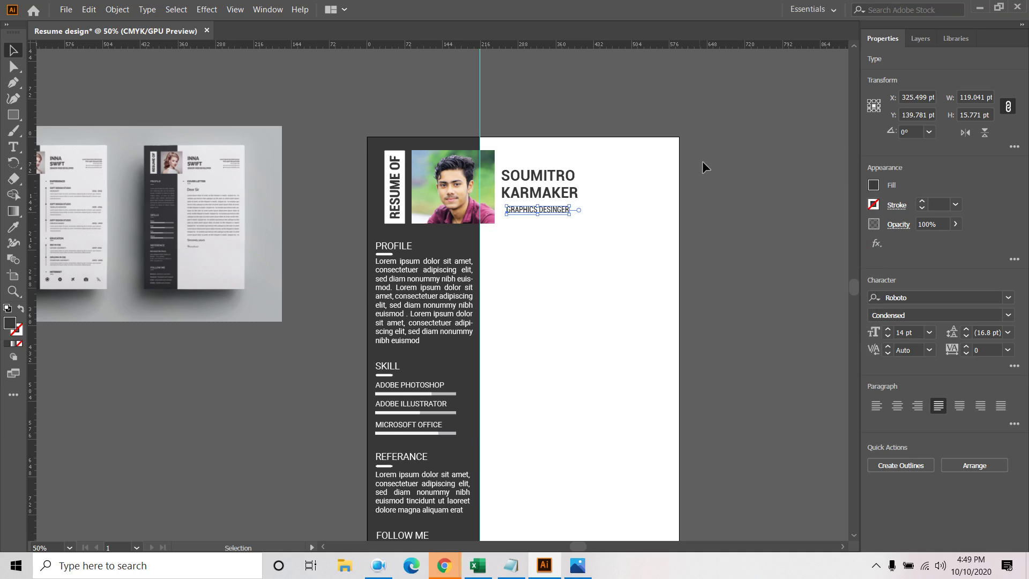
pyautogui.click(577, 234)
pyautogui.click(557, 214)
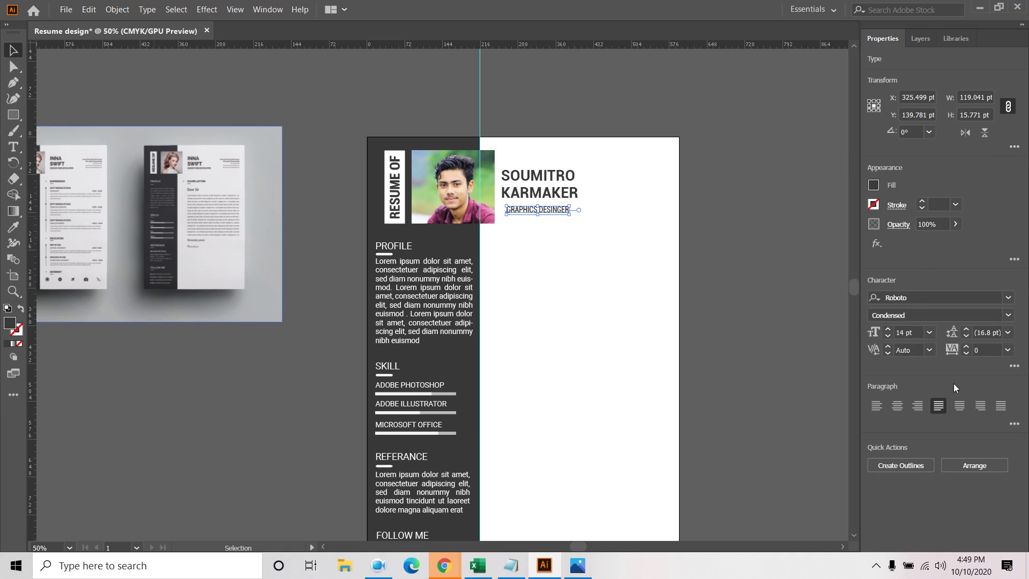
pyautogui.click(967, 350)
pyautogui.click(967, 349)
pyautogui.click(967, 349)
pyautogui.click(967, 350)
pyautogui.click(968, 349)
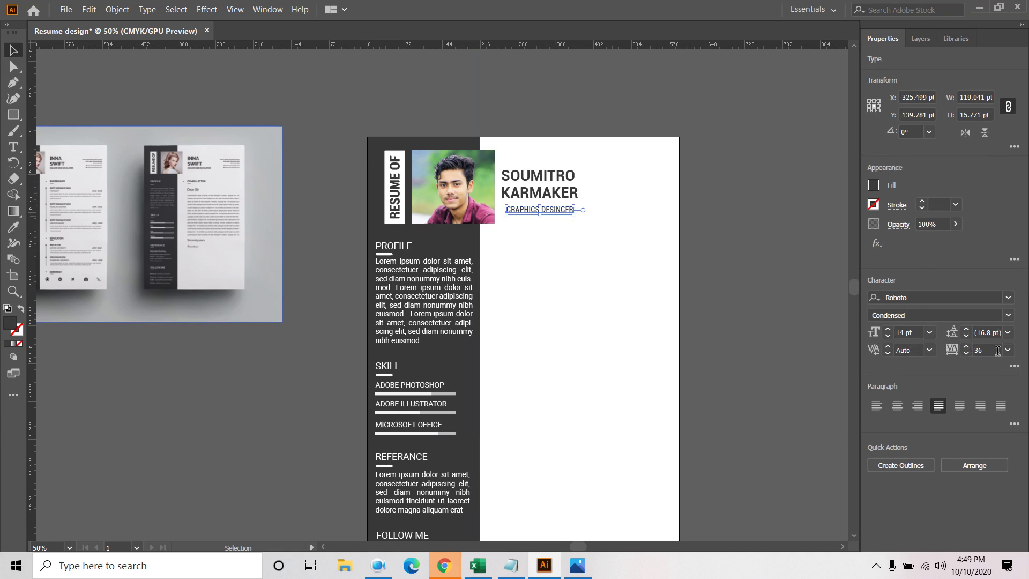
pyautogui.click(1008, 350)
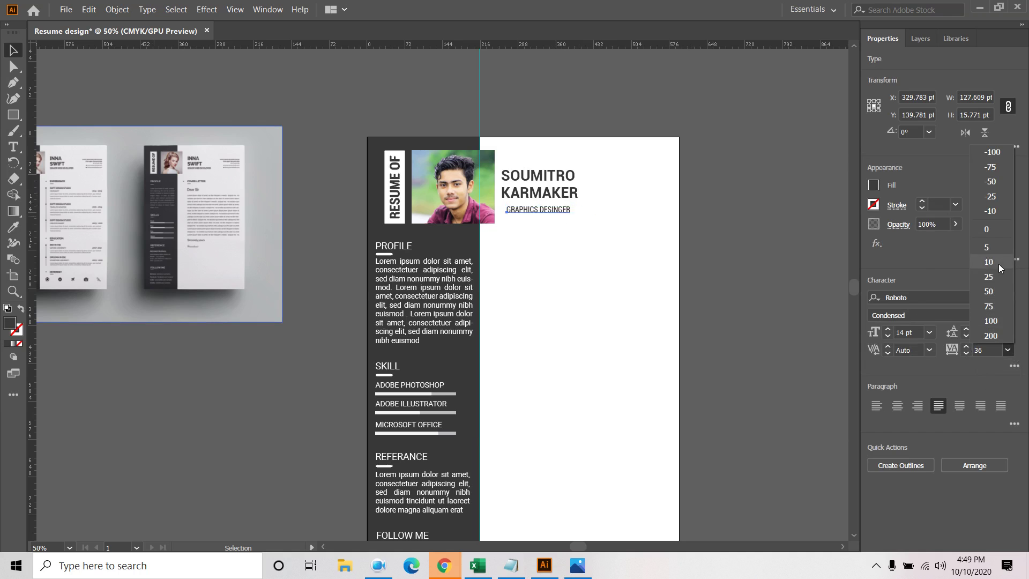
pyautogui.click(990, 320)
# Align the subtitle left with the name and nudge it up closer
pyautogui.moveTo(569, 213); pyautogui.dragTo(563, 211)
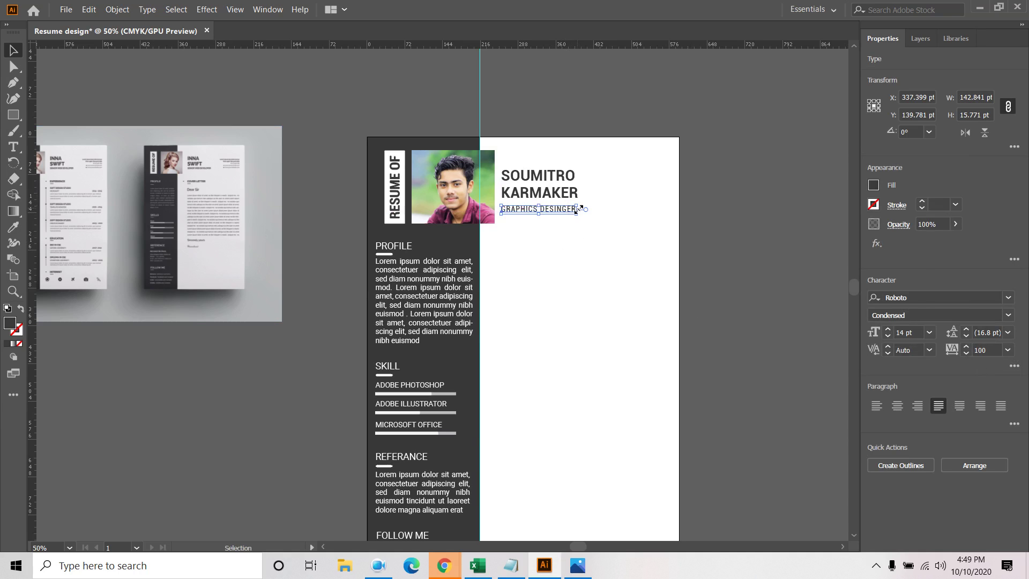
pyautogui.click(659, 232)
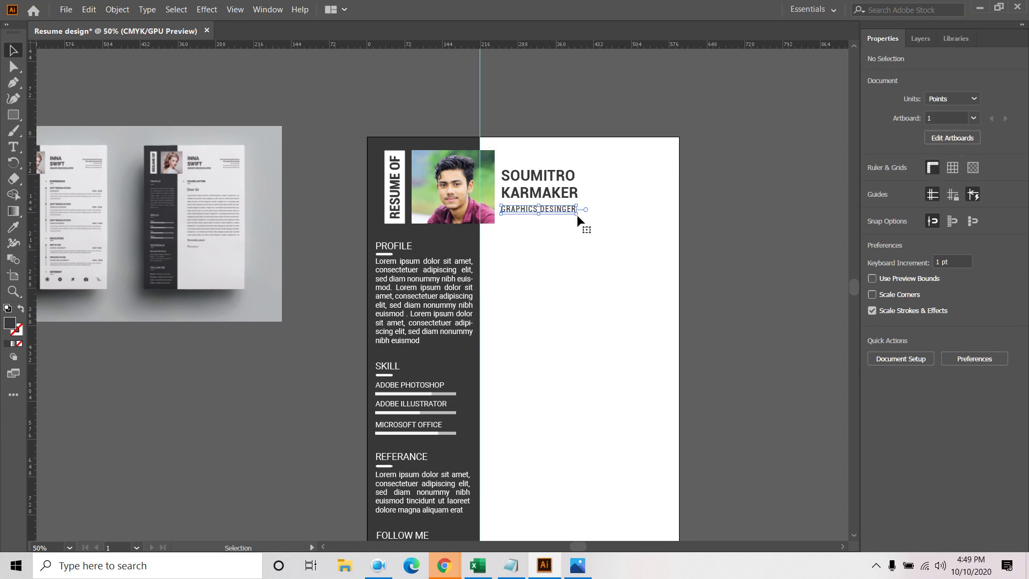
pyautogui.click(568, 212)
pyautogui.scroll(1, 568, 215)
pyautogui.scroll(3, 558, 254)
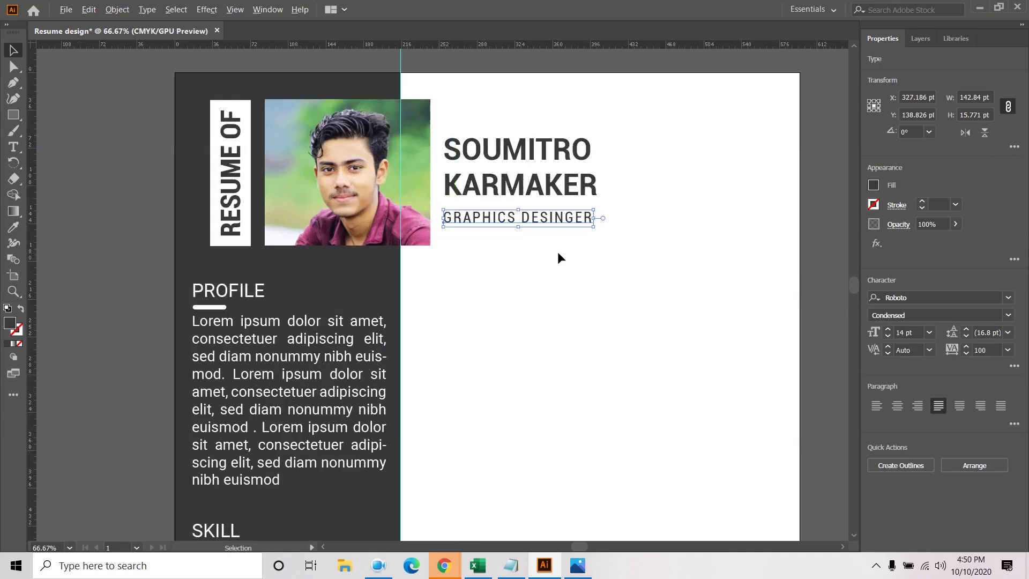
pyautogui.press('Up')
pyautogui.press('Up')
pyautogui.press('Up')
pyautogui.press('Up')
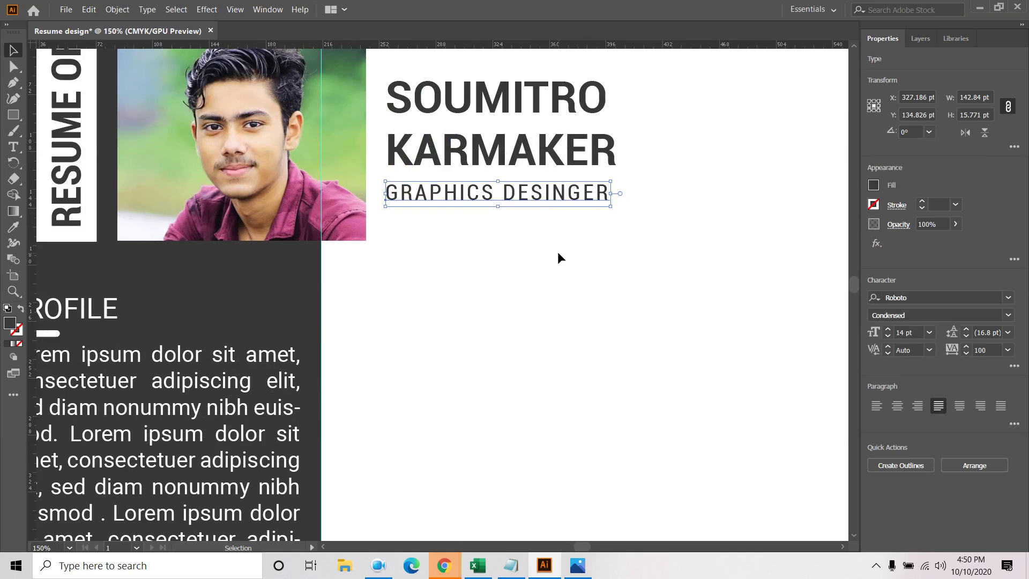
pyautogui.press('Up')
pyautogui.press('Up')
pyautogui.press('Up')
pyautogui.press('Up')
pyautogui.press('Up')
pyautogui.press('Up')
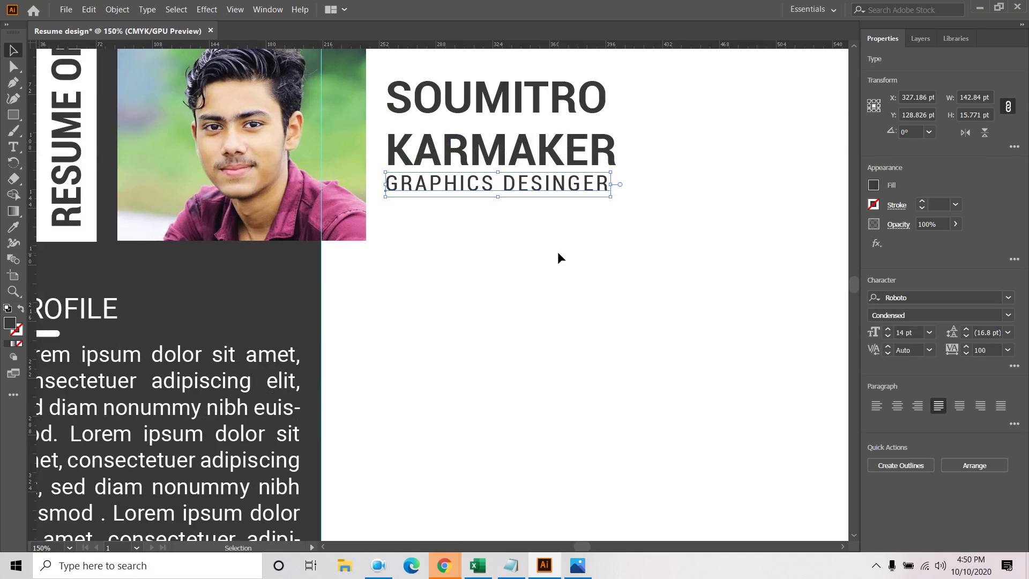
# Adjust the subtitle's letter spacing to 131
pyautogui.click(966, 346)
pyautogui.click(965, 346)
pyautogui.click(965, 347)
pyautogui.click(965, 346)
pyautogui.click(966, 346)
pyautogui.click(966, 346)
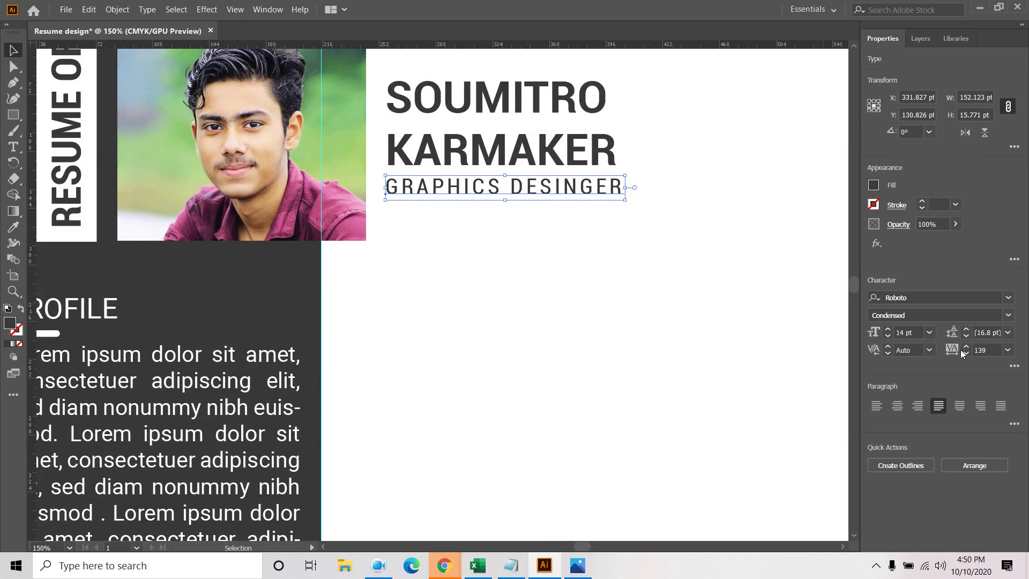
pyautogui.click(966, 352)
pyautogui.click(965, 352)
pyautogui.click(965, 353)
pyautogui.click(966, 353)
# Change the subtitle's fill to a lighter grey
pyautogui.click(874, 186)
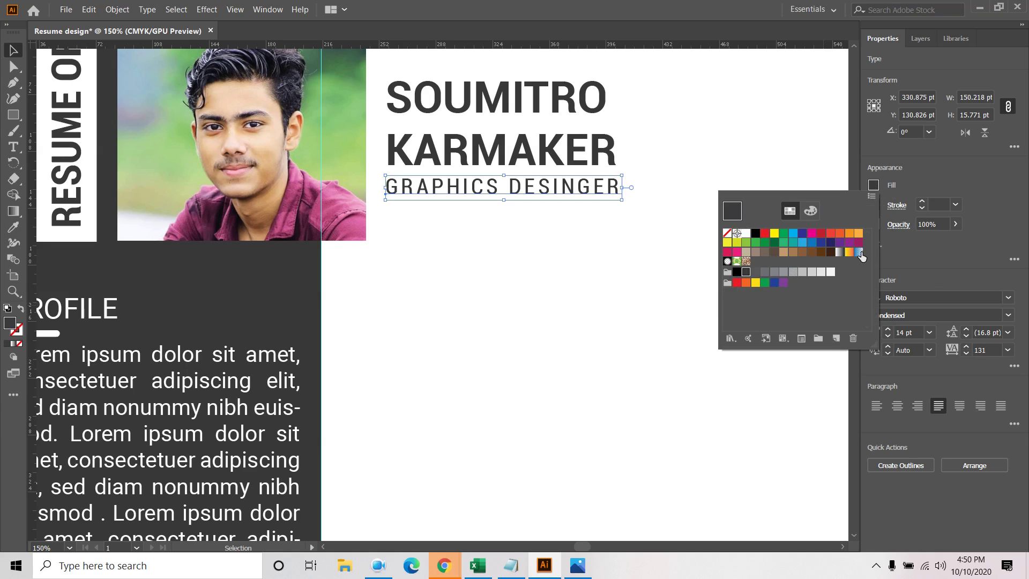
pyautogui.click(772, 270)
pyautogui.click(634, 234)
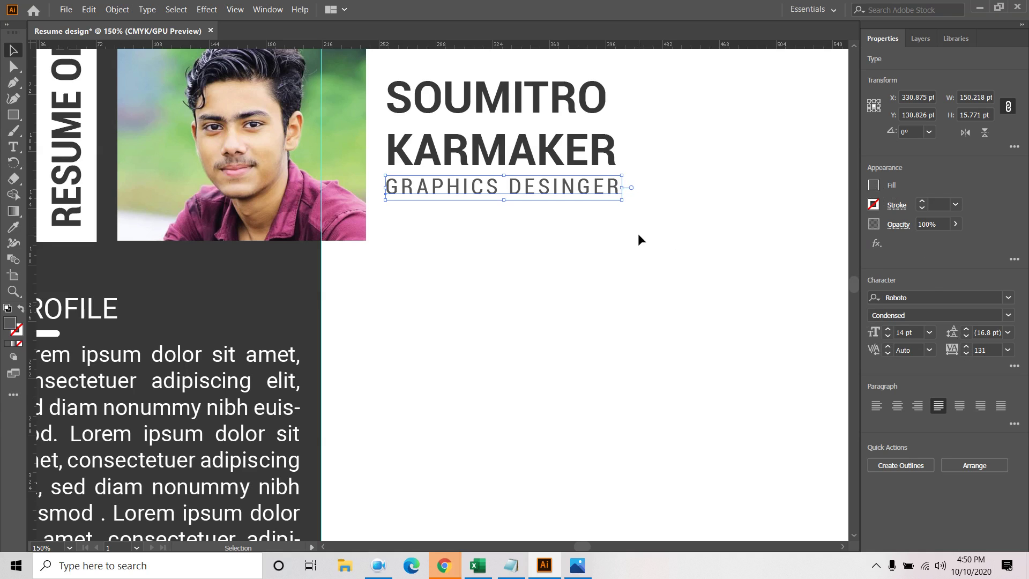
pyautogui.click(638, 238)
pyautogui.scroll(-3, 651, 236)
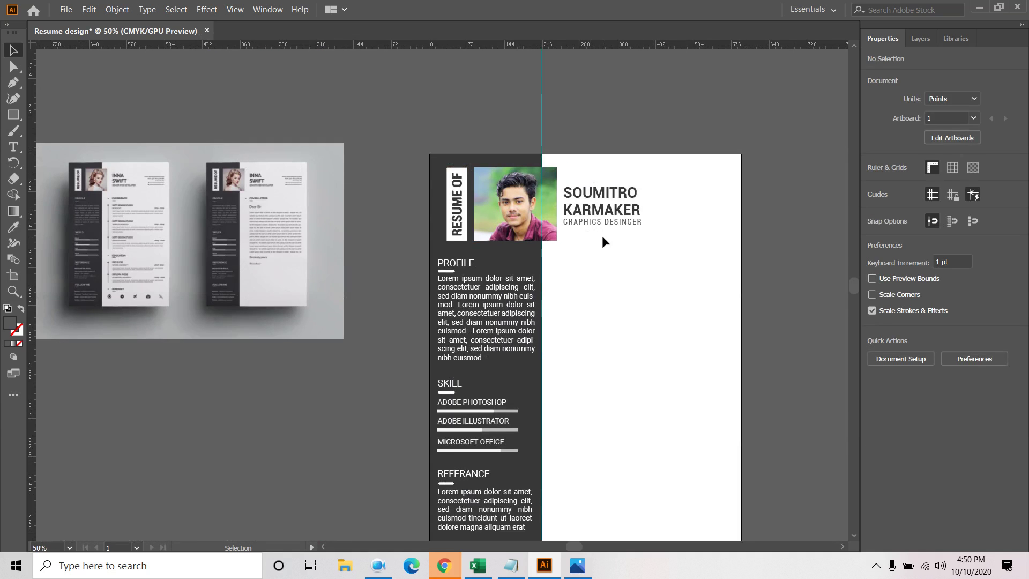
# Draw an area text box right of the name, enlarge it and clear its placeholder text
pyautogui.scroll(4, 175, 173)
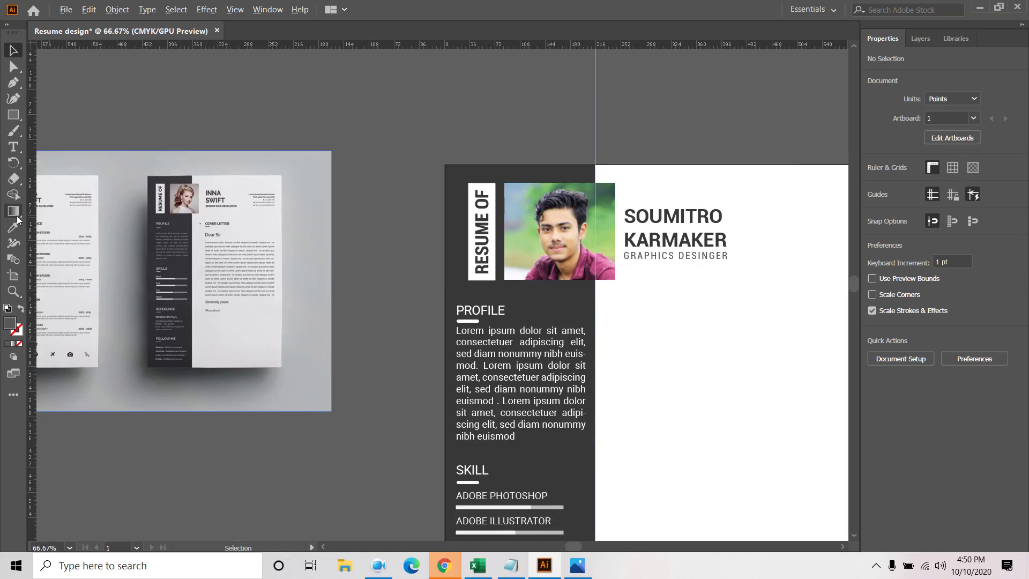
pyautogui.scroll(3, 115, 195)
pyautogui.scroll(-5, 116, 194)
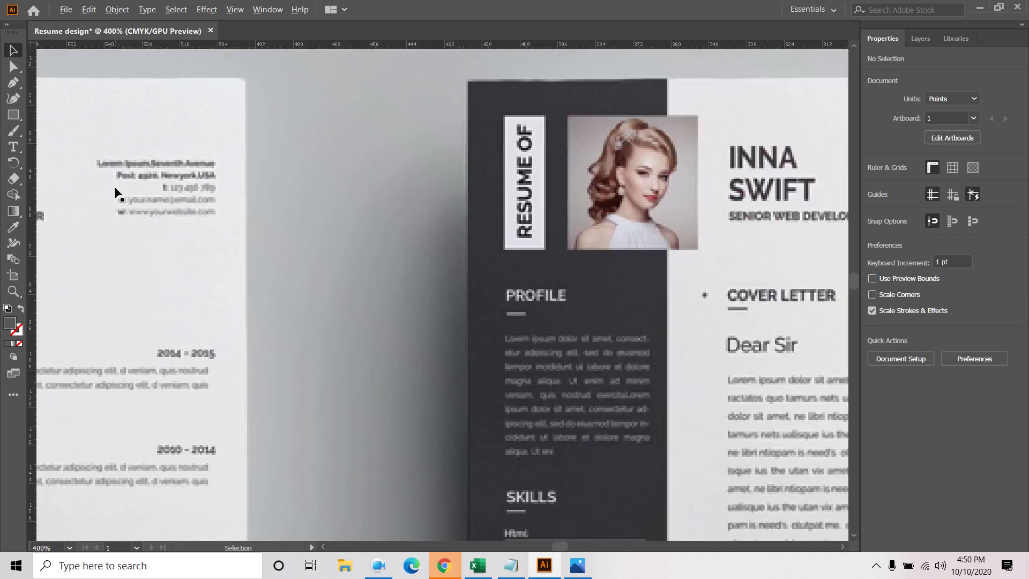
pyautogui.scroll(-1, 793, 249)
pyautogui.moveTo(803, 275); pyautogui.dragTo(615, 283)
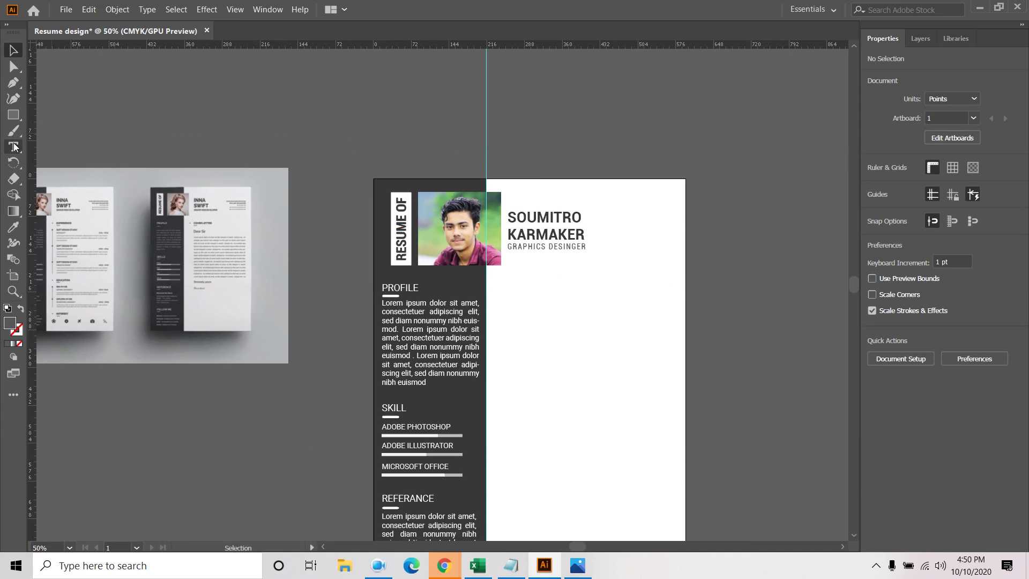
pyautogui.press('t')
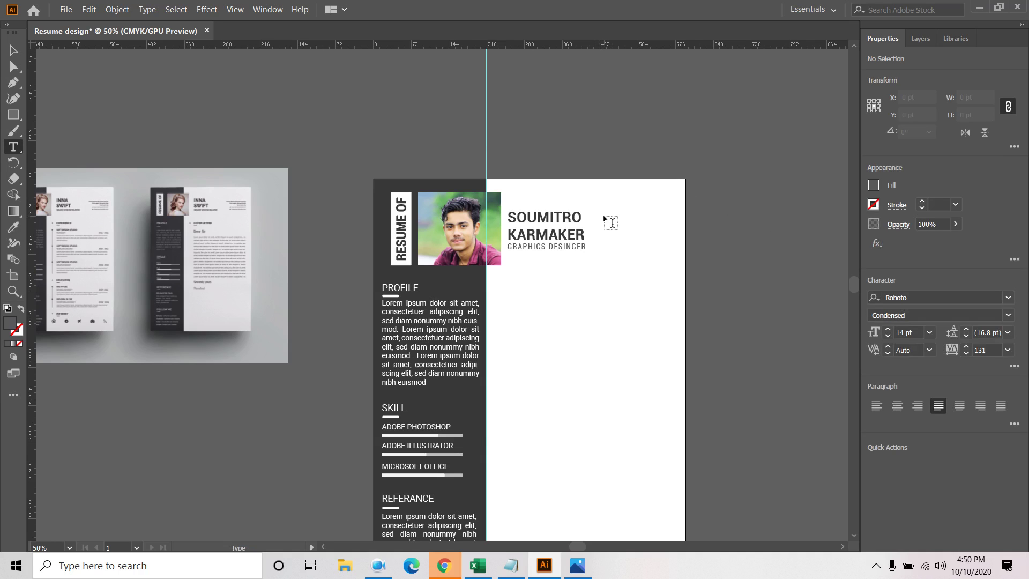
pyautogui.moveTo(601, 213); pyautogui.dragTo(680, 225)
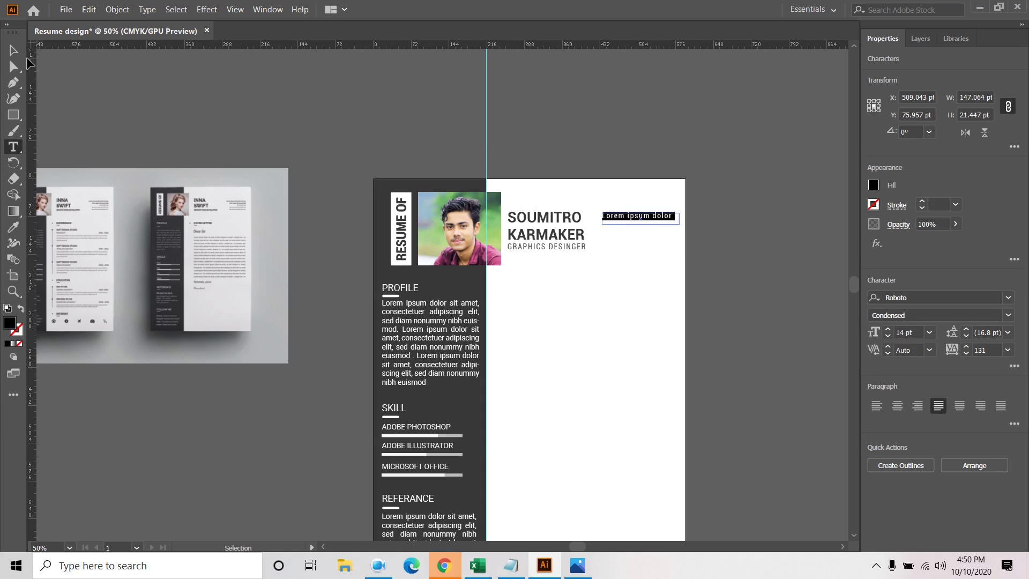
pyautogui.click(19, 51)
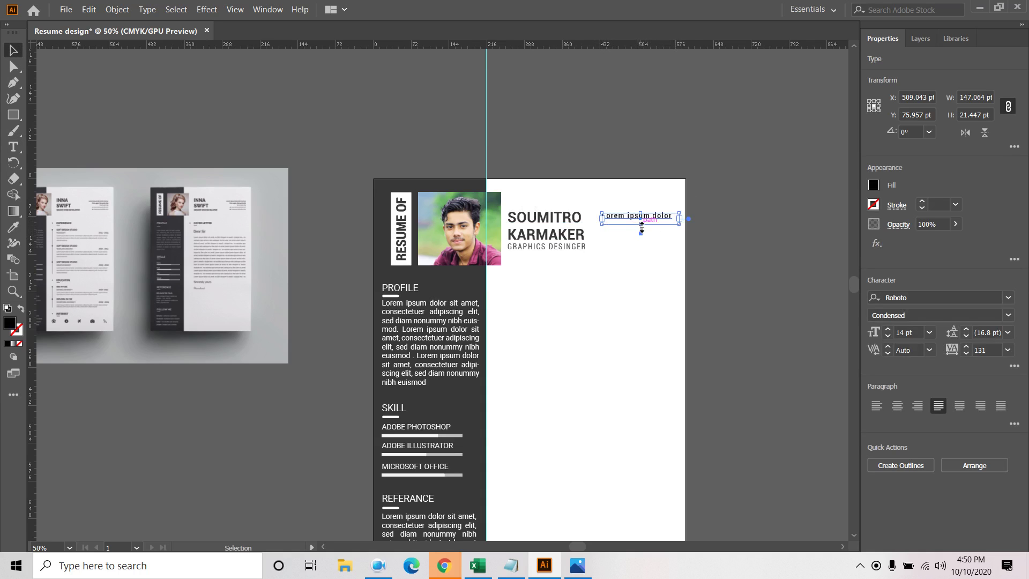
pyautogui.moveTo(642, 228); pyautogui.dragTo(641, 250)
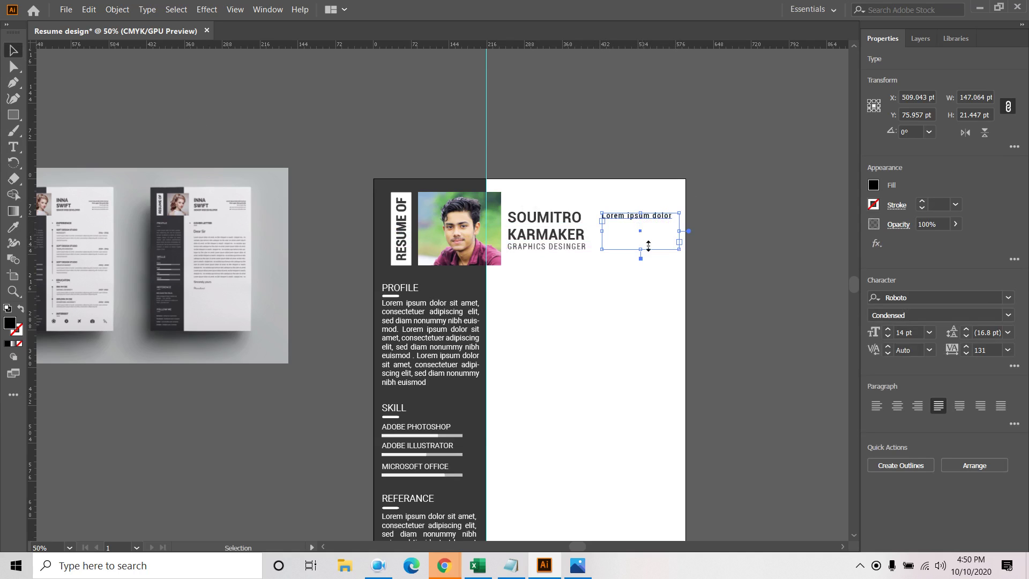
pyautogui.doubleClick(633, 222)
pyautogui.hotkey('ctrl', 'a')
pyautogui.press('BackSpace')
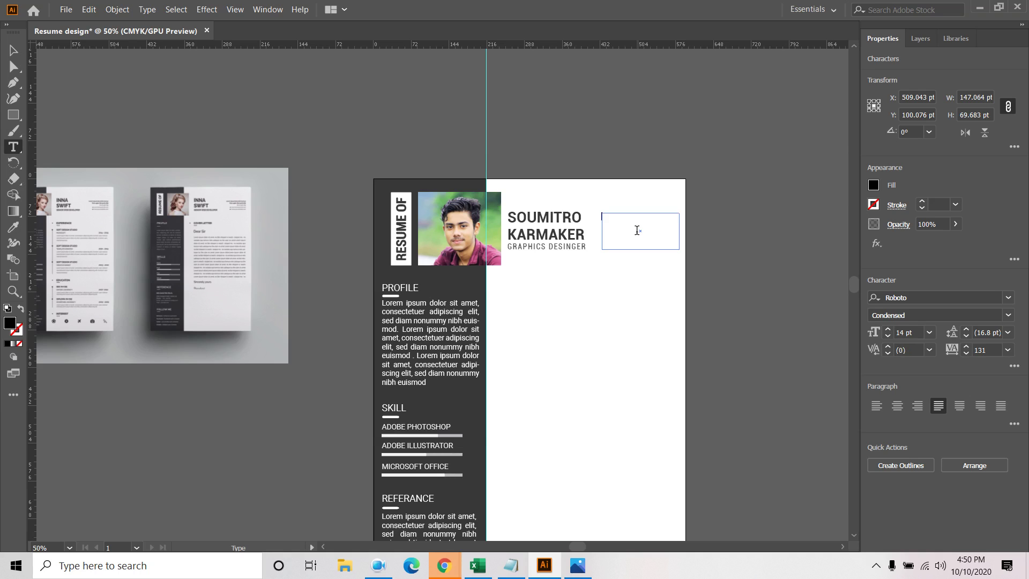
# Redraw the text area beside the name and right-align its placeholder text
pyautogui.click(921, 40)
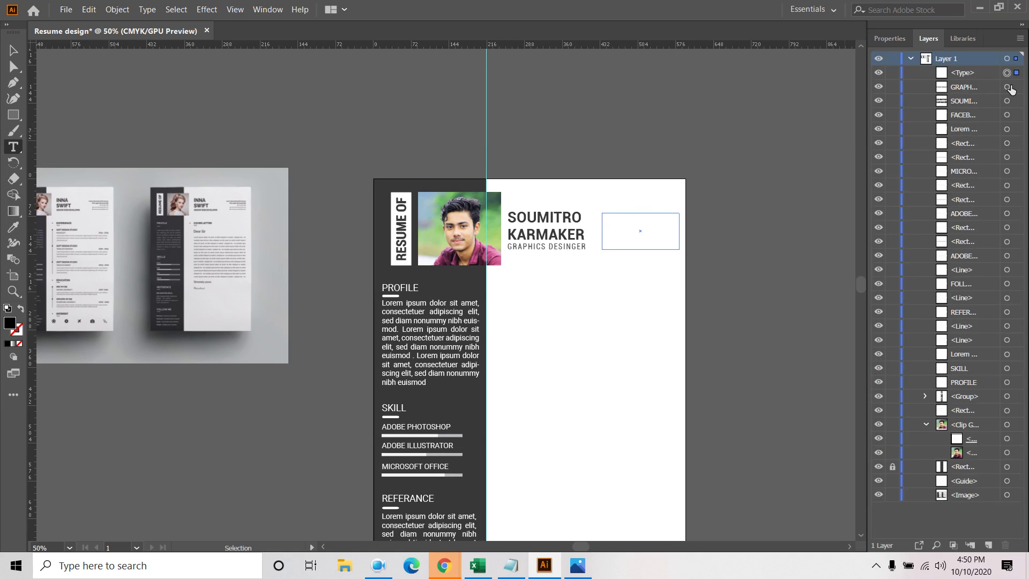
pyautogui.press('Escape')
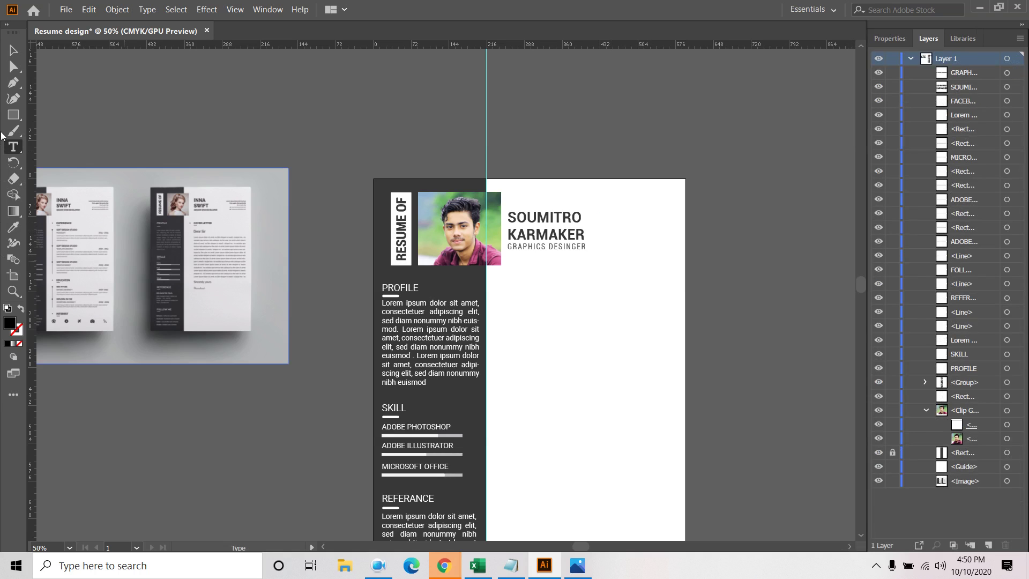
pyautogui.moveTo(598, 214); pyautogui.dragTo(682, 251)
pyautogui.click(890, 38)
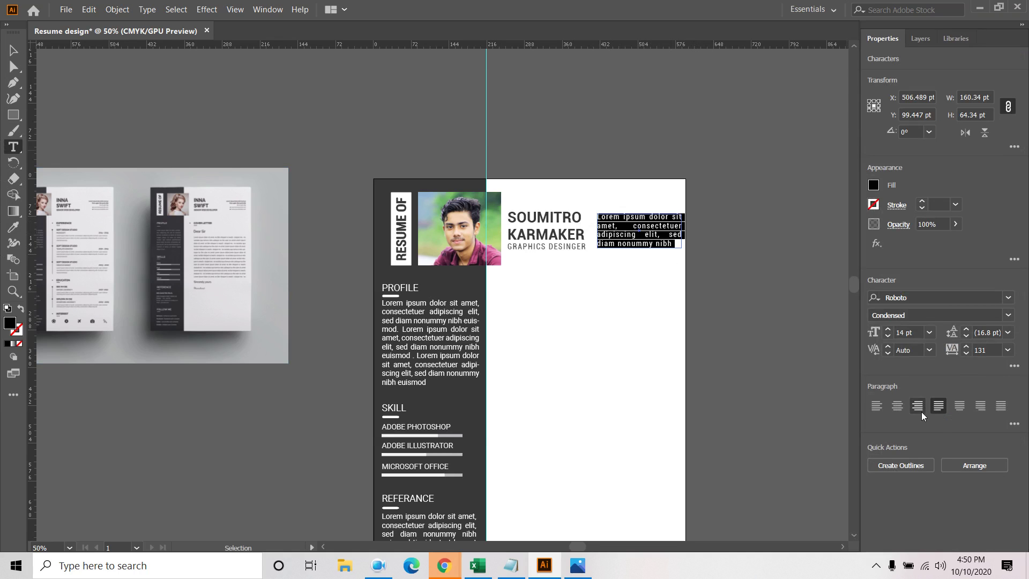
pyautogui.click(982, 409)
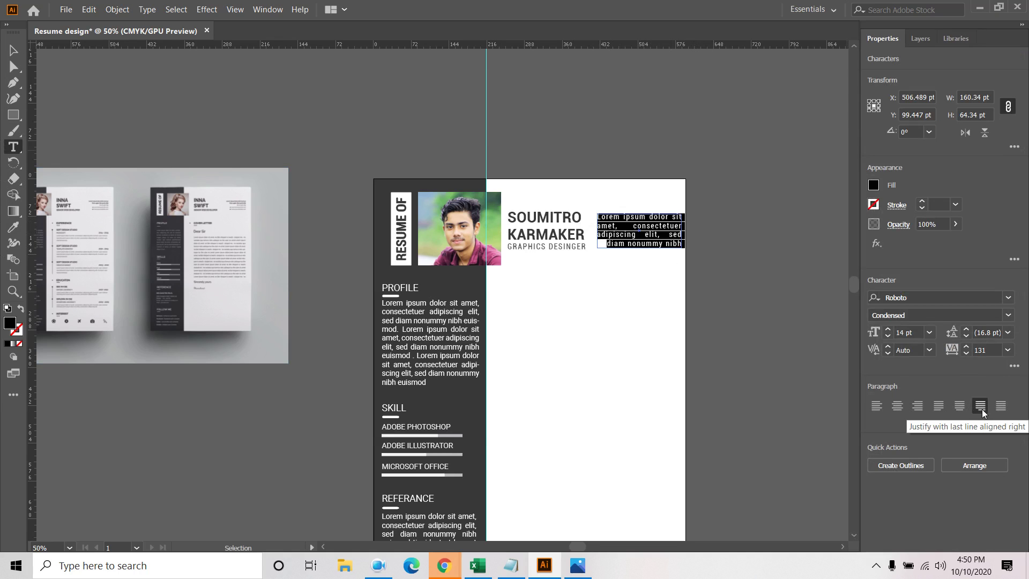
pyautogui.click(921, 409)
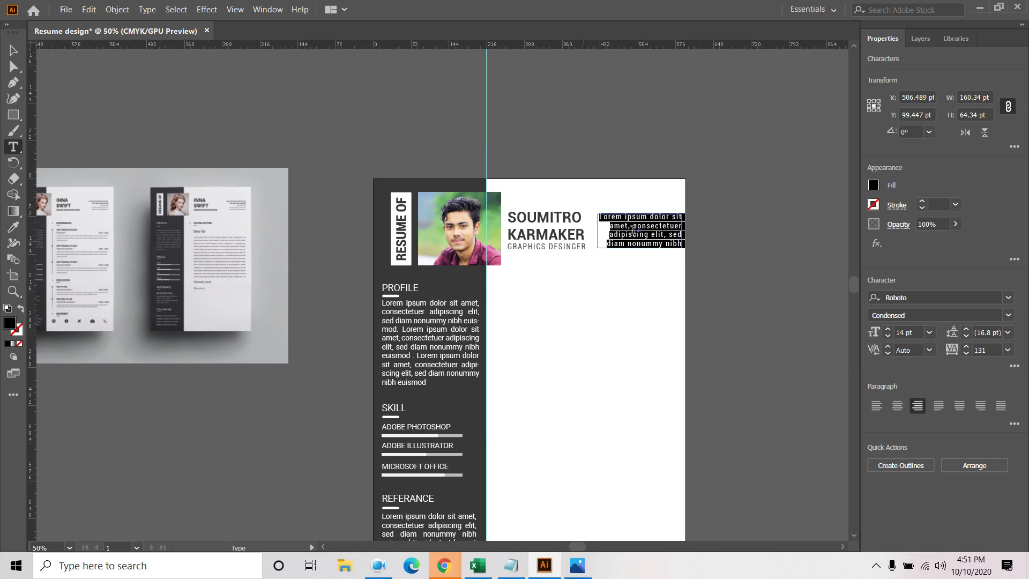
pyautogui.click(626, 217)
# Replace the box's text with 'Adress line:', 'Contact no:' and 'email:' on separate lines
pyautogui.tripleClick(626, 216)
pyautogui.write('a')
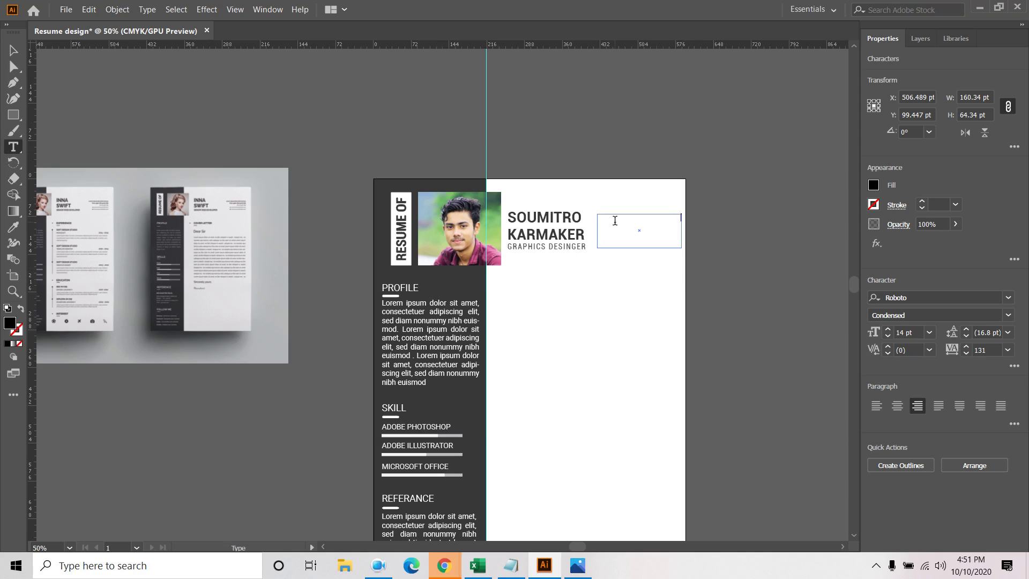
pyautogui.press('capslock')
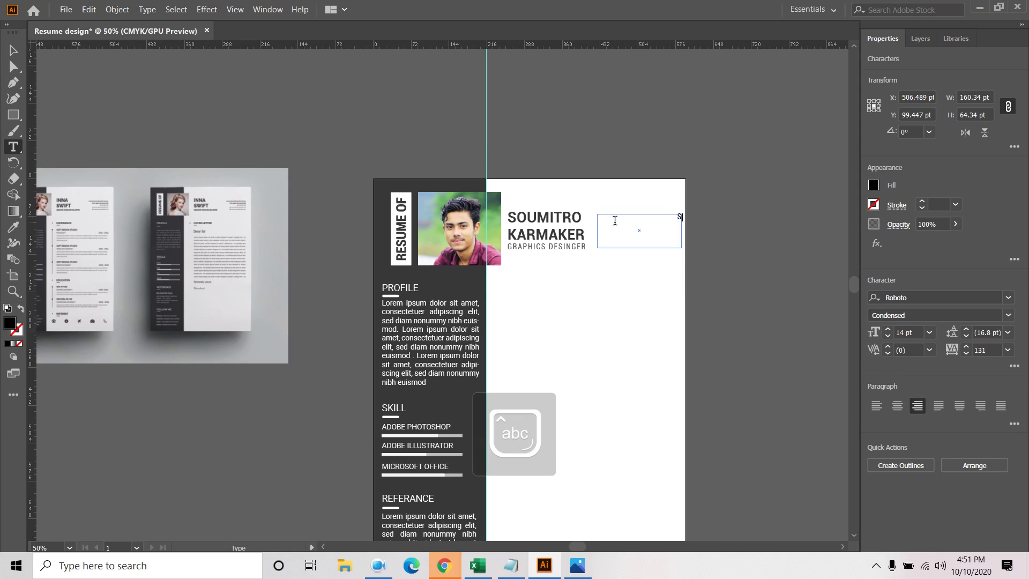
pyautogui.press('BackSpace')
pyautogui.write('Are')
pyautogui.press('BackSpace')
pyautogui.press('BackSpace')
pyautogui.write('dress l')
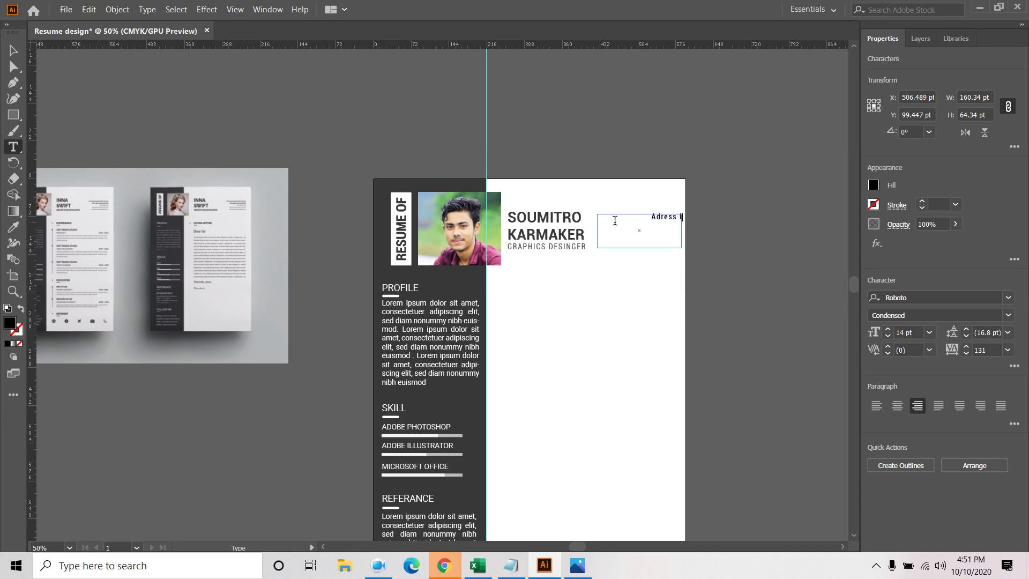
pyautogui.write('ike')
pyautogui.press('BackSpace')
pyautogui.press('BackSpace')
pyautogui.write('ne')
pyautogui.write(':')
pyautogui.write('Contact no')
pyautogui.write(': 4')
pyautogui.press('BackSpace')
pyautogui.write('email')
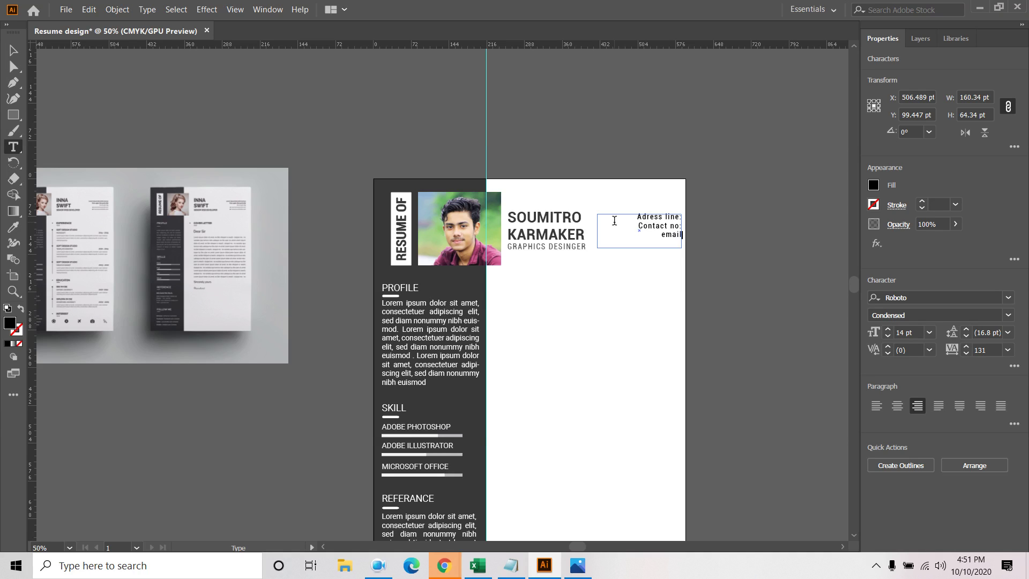
pyautogui.write(':')
# Give the contact text box a grey fill
pyautogui.click(8, 49)
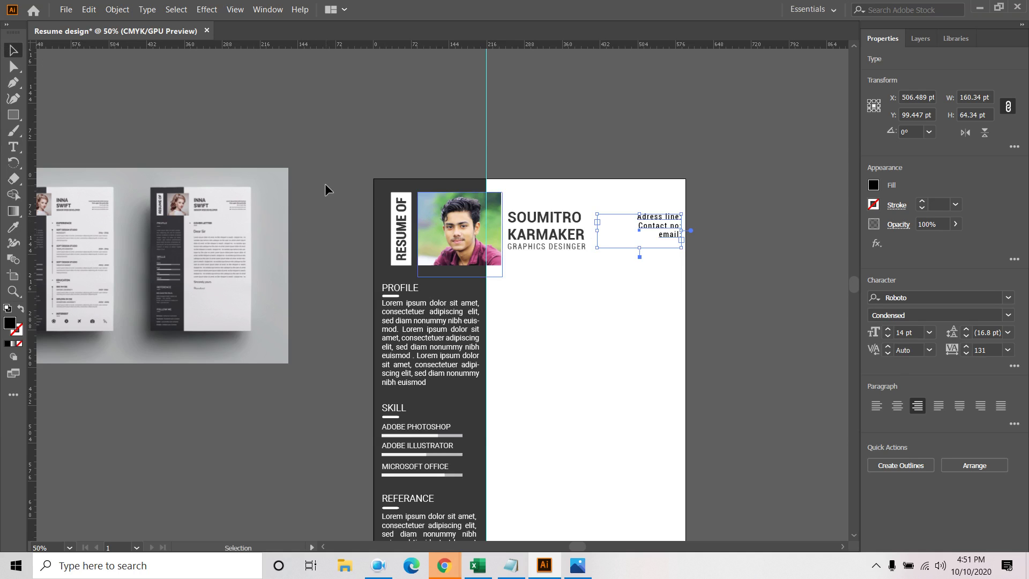
pyautogui.click(744, 247)
pyautogui.click(873, 184)
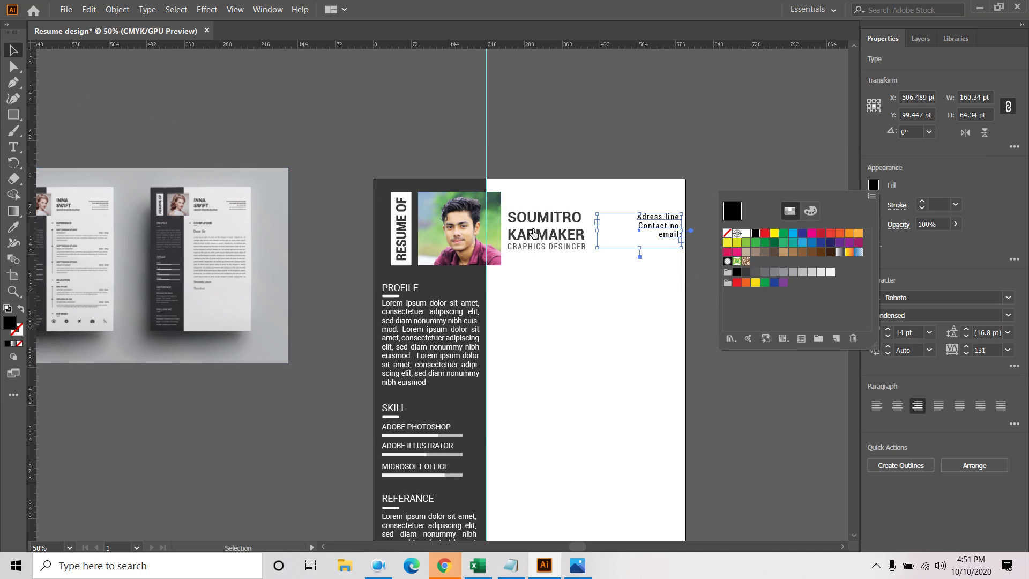
pyautogui.click(756, 273)
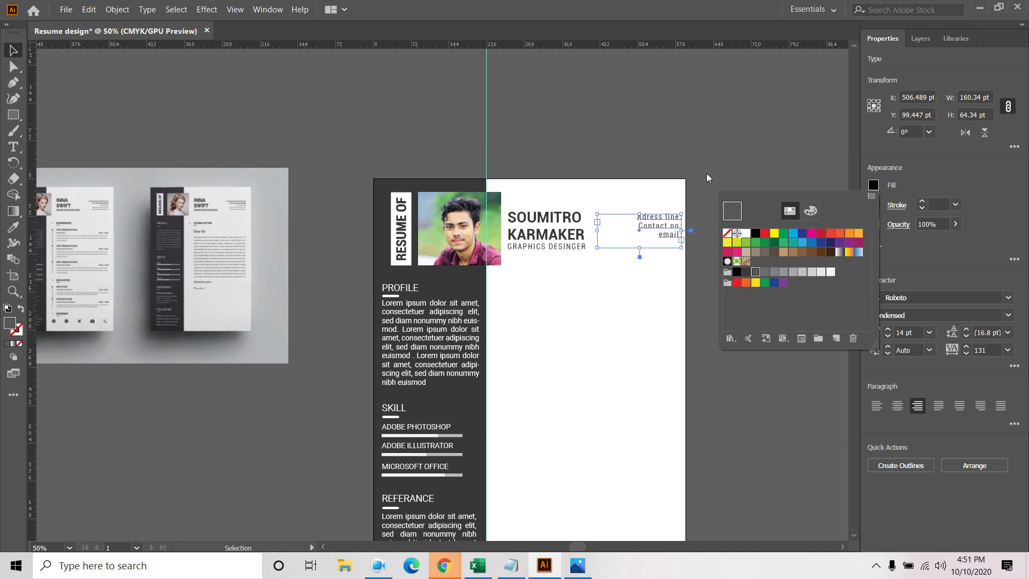
pyautogui.click(765, 299)
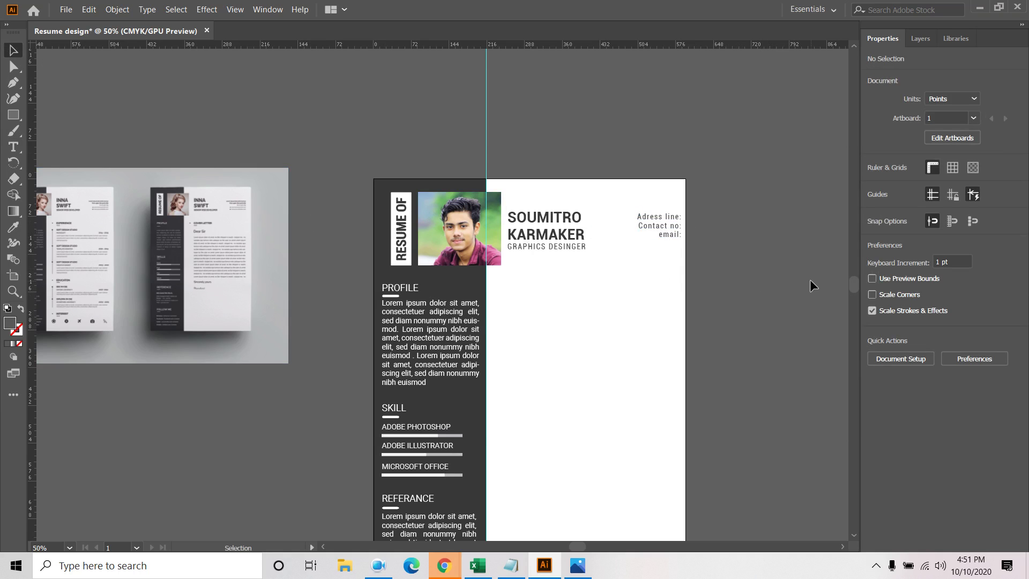
pyautogui.moveTo(719, 294); pyautogui.dragTo(815, 293)
pyautogui.click(658, 242)
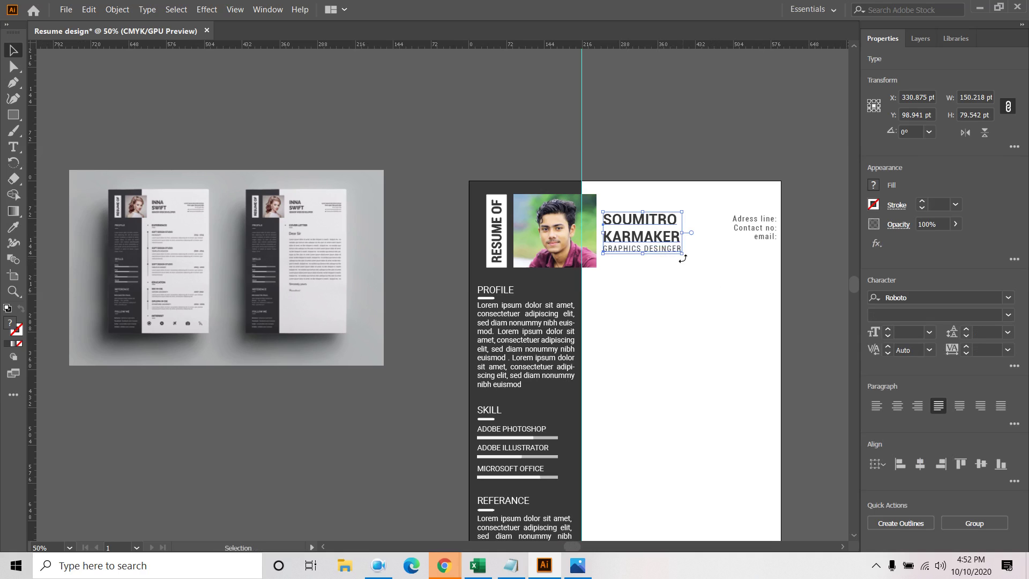
pyautogui.moveTo(683, 255); pyautogui.dragTo(677, 250)
pyautogui.click(673, 270)
pyautogui.click(638, 242)
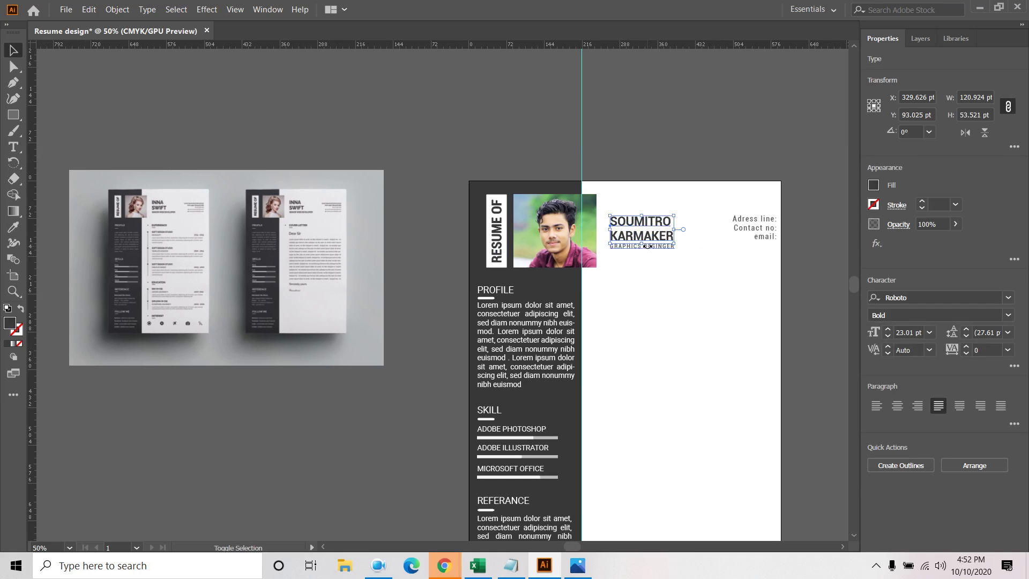
pyautogui.moveTo(652, 258); pyautogui.dragTo(687, 220)
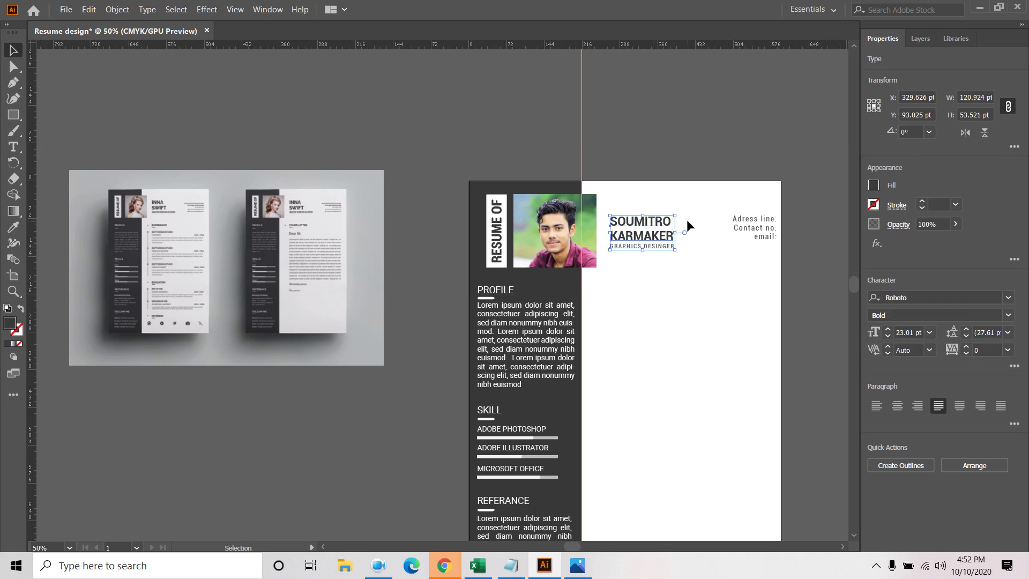
pyautogui.press('Left')
pyautogui.press('Left')
pyautogui.press('Left')
pyautogui.press('Left')
pyautogui.press('Left')
pyautogui.press('Left')
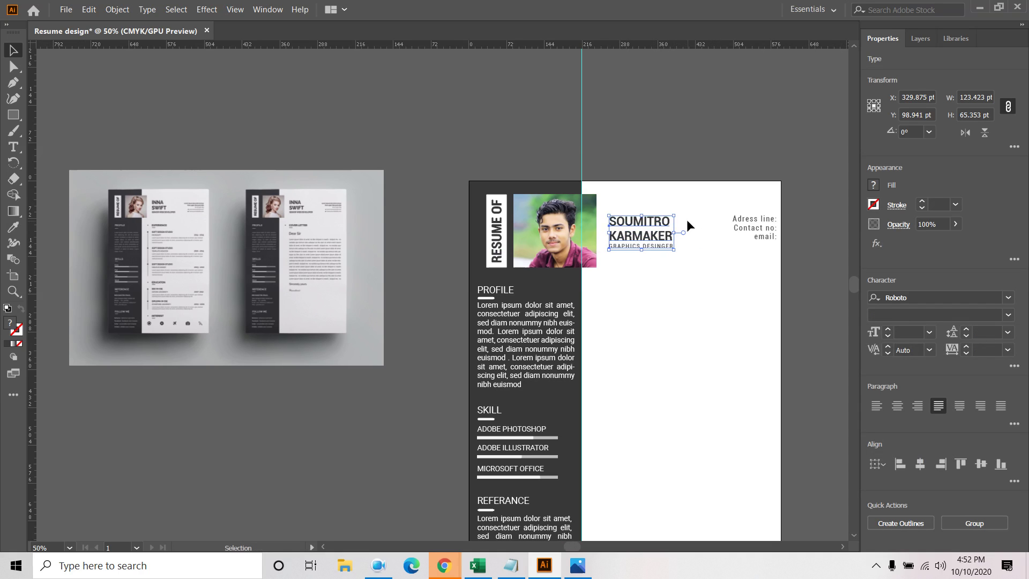
# Pan across the reference resume mockups and return to the resume page
pyautogui.click(700, 314)
pyautogui.scroll(5, 112, 230)
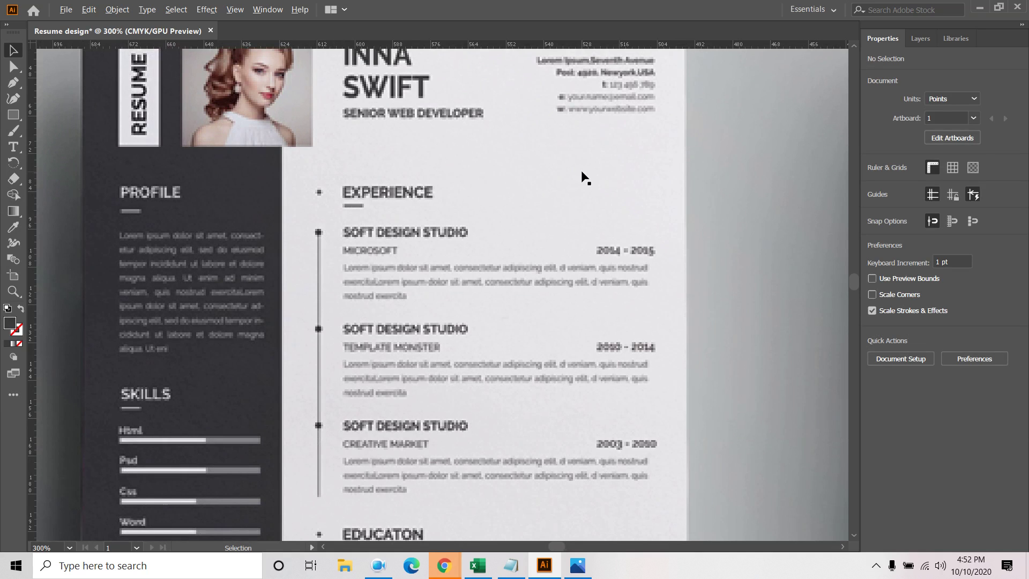
pyautogui.scroll(-3, 466, 192)
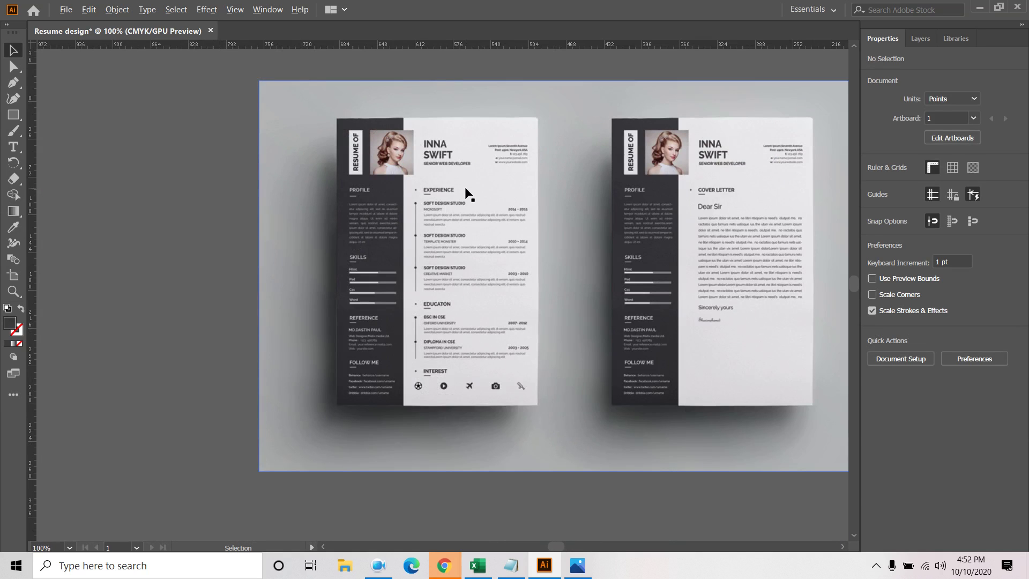
pyautogui.moveTo(544, 241); pyautogui.dragTo(106, 213)
pyautogui.scroll(-2, 152, 224)
pyautogui.moveTo(627, 292); pyautogui.dragTo(732, 292)
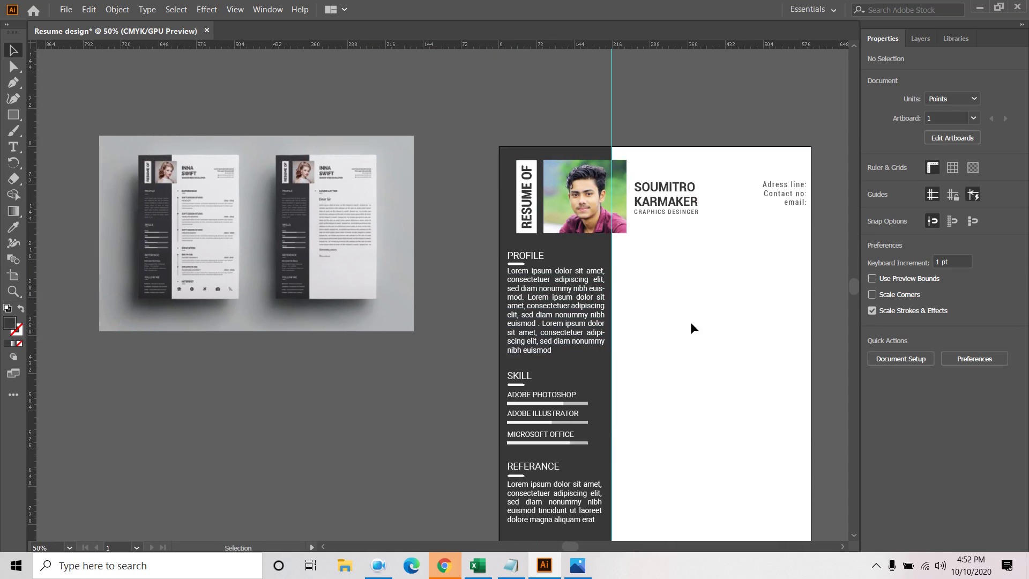
pyautogui.scroll(5, 205, 217)
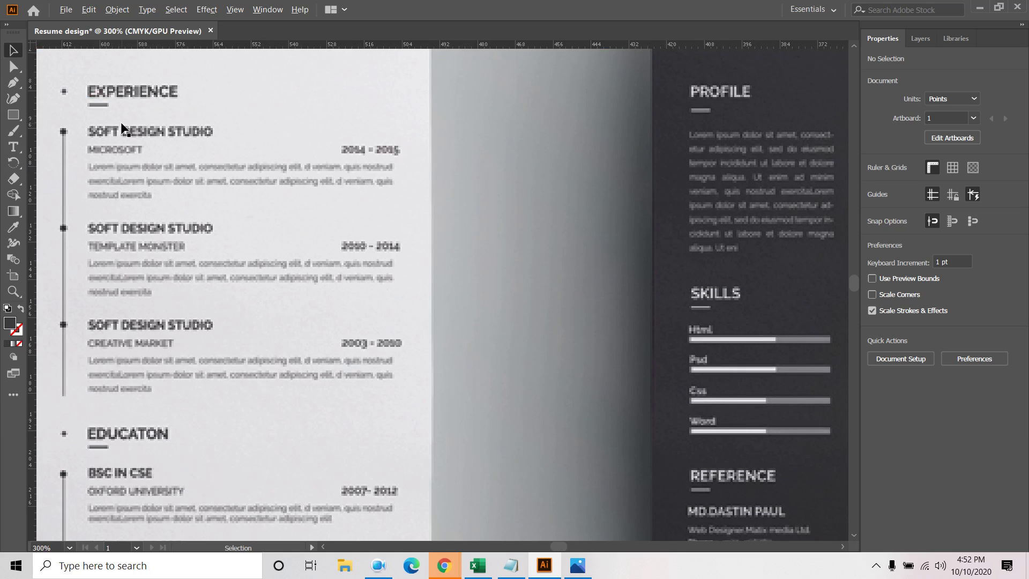
pyautogui.scroll(-5, 122, 129)
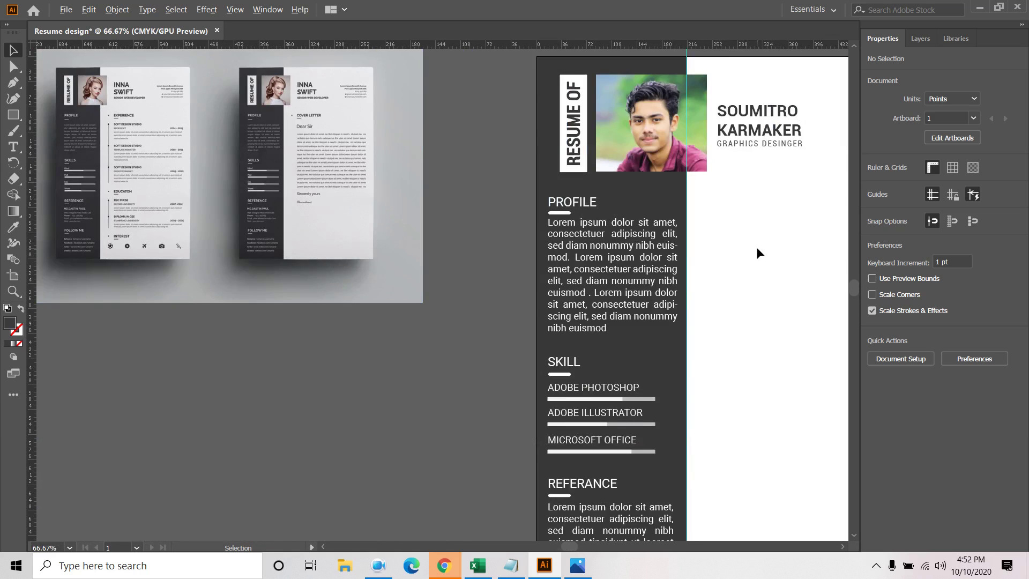
pyautogui.scroll(-1, 750, 247)
pyautogui.moveTo(790, 297); pyautogui.dragTo(641, 240)
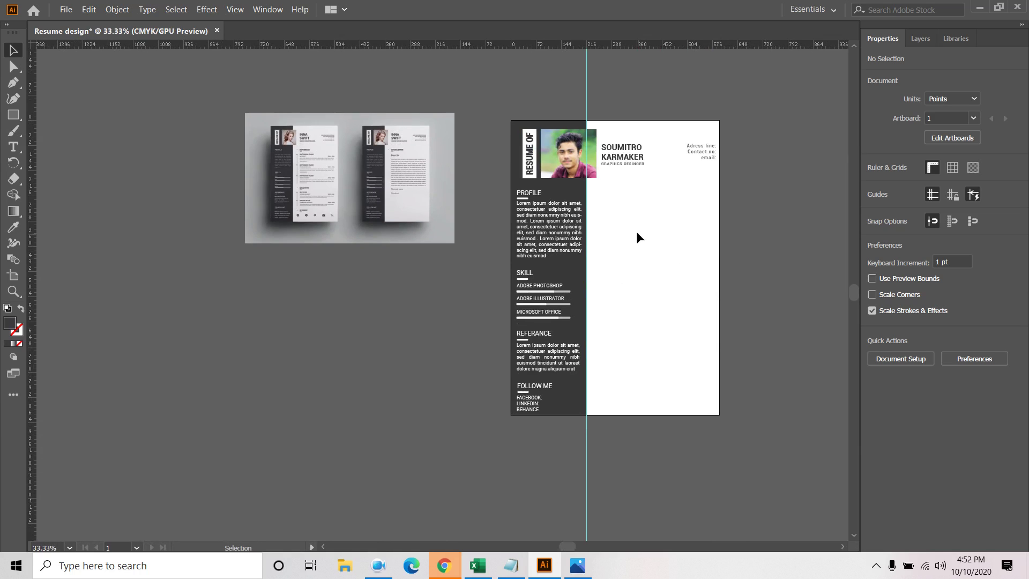
pyautogui.scroll(2, 635, 230)
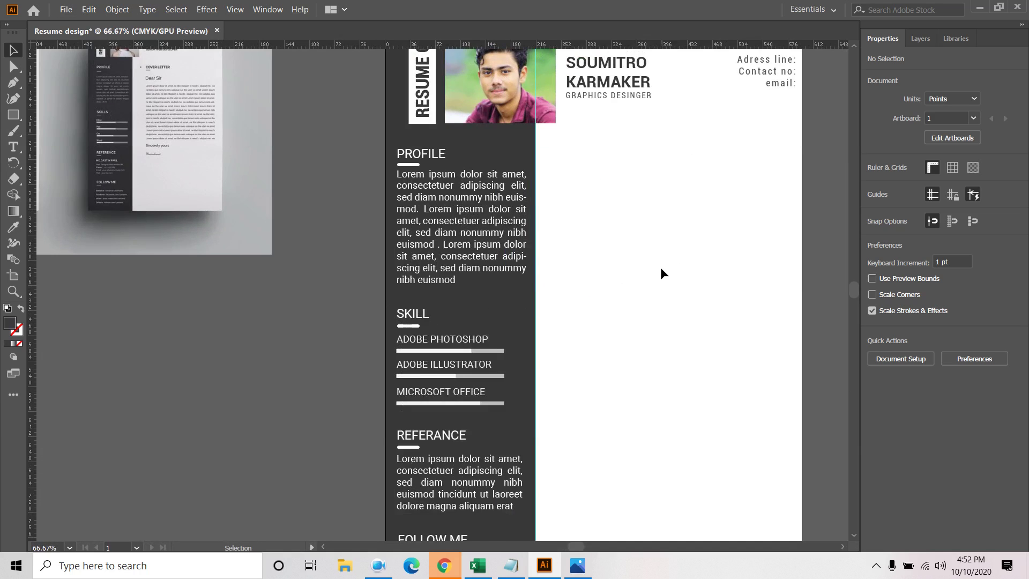
pyautogui.scroll(-1, 660, 267)
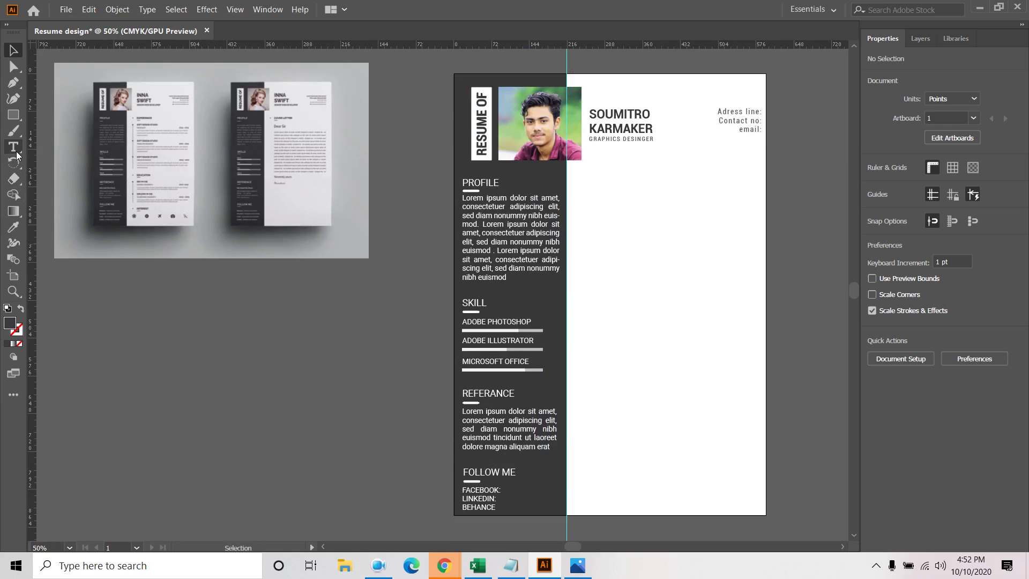
# Copy the PROFILE heading and its underline onto the white area right of the sidebar
pyautogui.click(480, 185)
pyautogui.keyDown('shift'); pyautogui.click(478, 191); pyautogui.keyUp('shift')
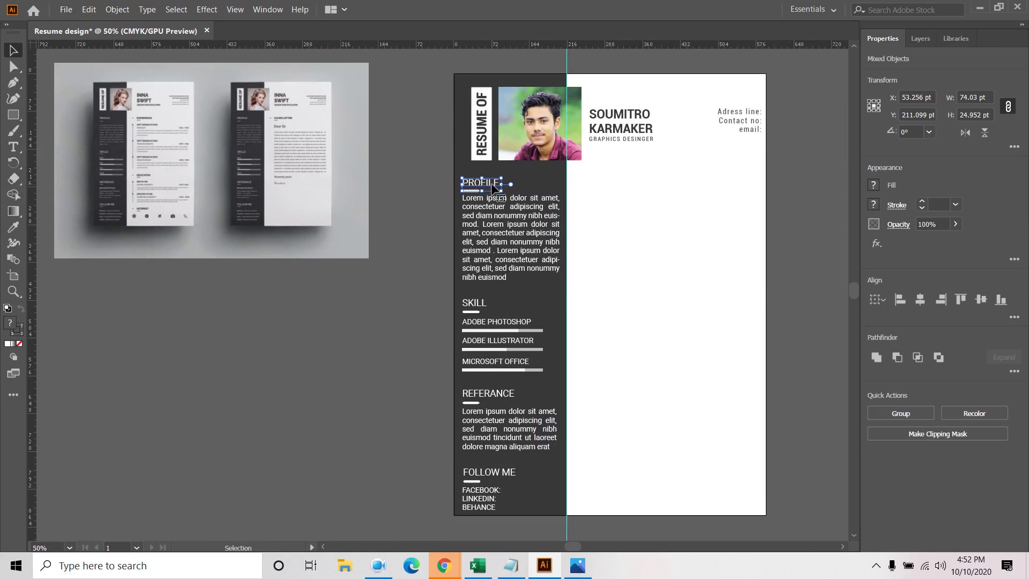
pyautogui.moveTo(477, 191); pyautogui.dragTo(619, 178)
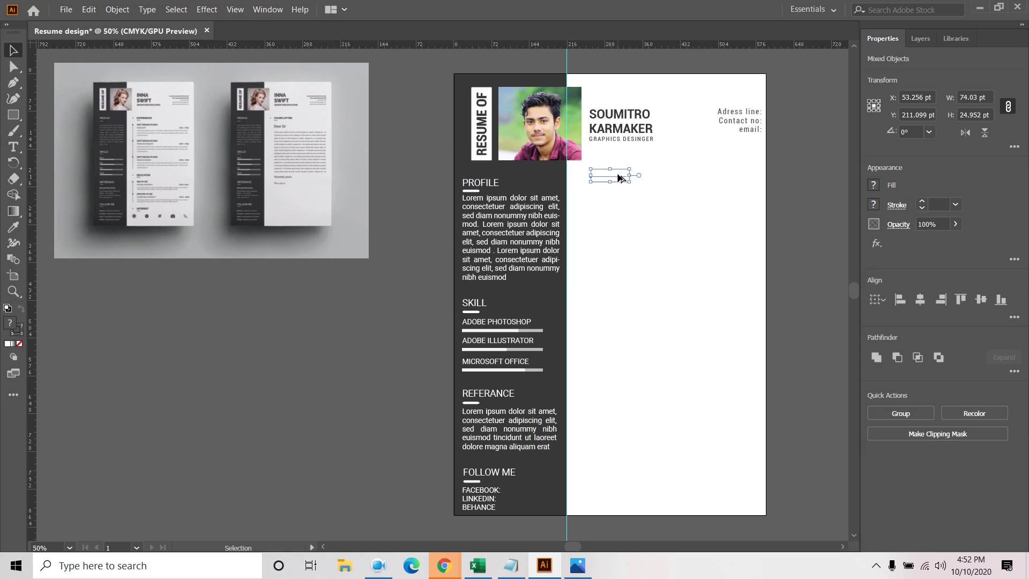
# Fill the copied PROFILE heading with grey and give its underline a dark stroke
pyautogui.click(873, 185)
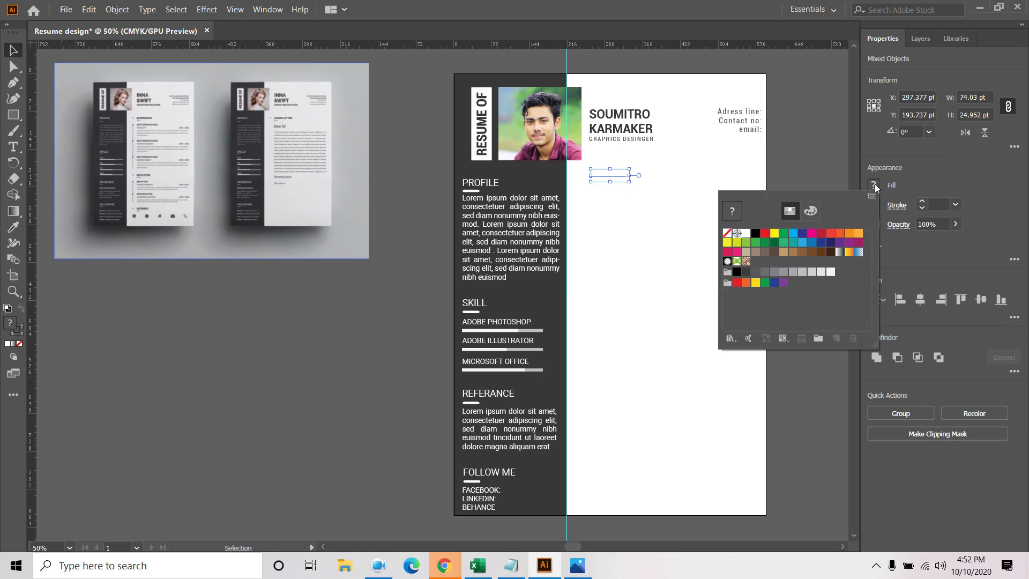
pyautogui.click(745, 274)
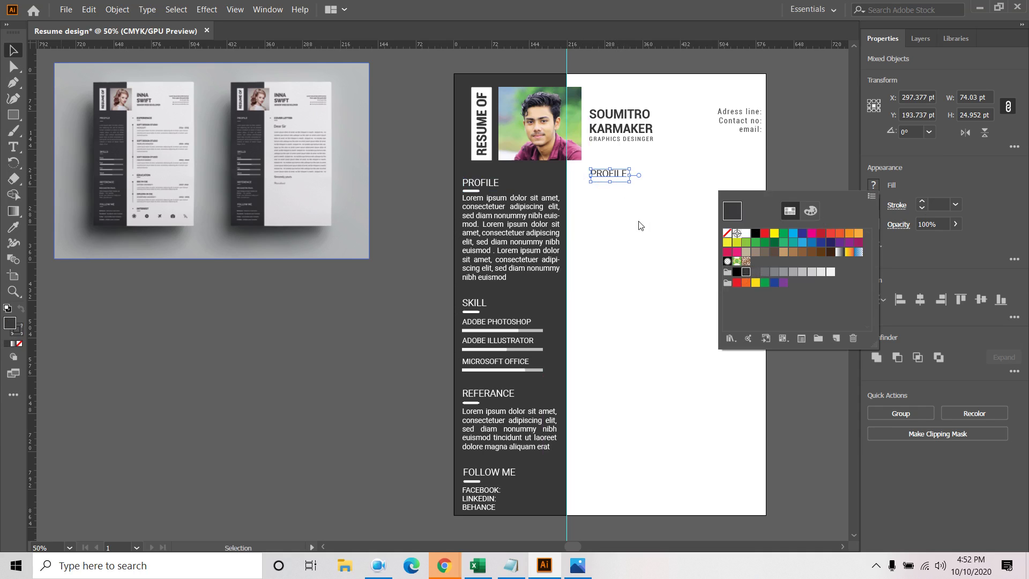
pyautogui.click(606, 198)
pyautogui.click(597, 182)
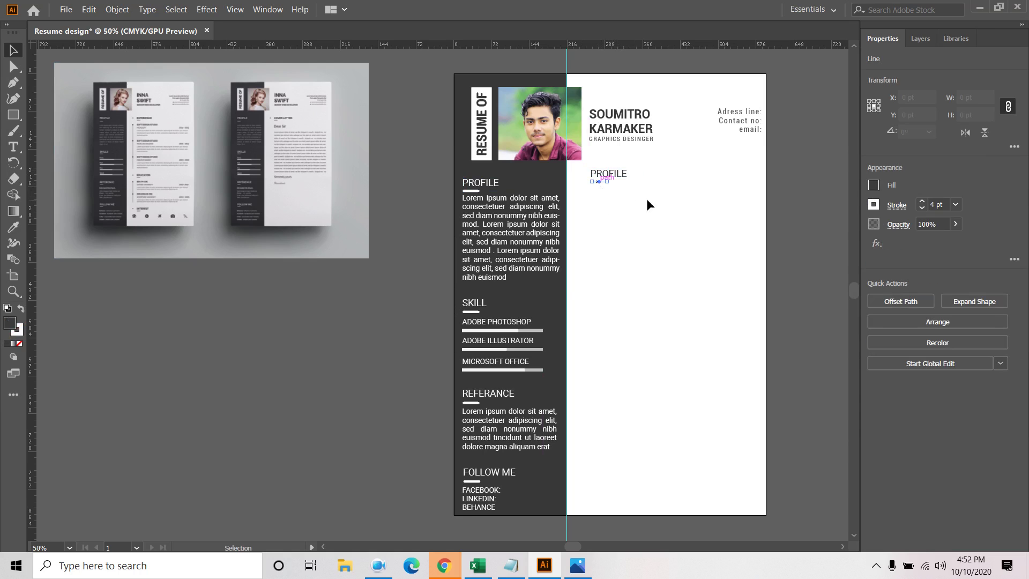
pyautogui.click(874, 205)
pyautogui.click(746, 291)
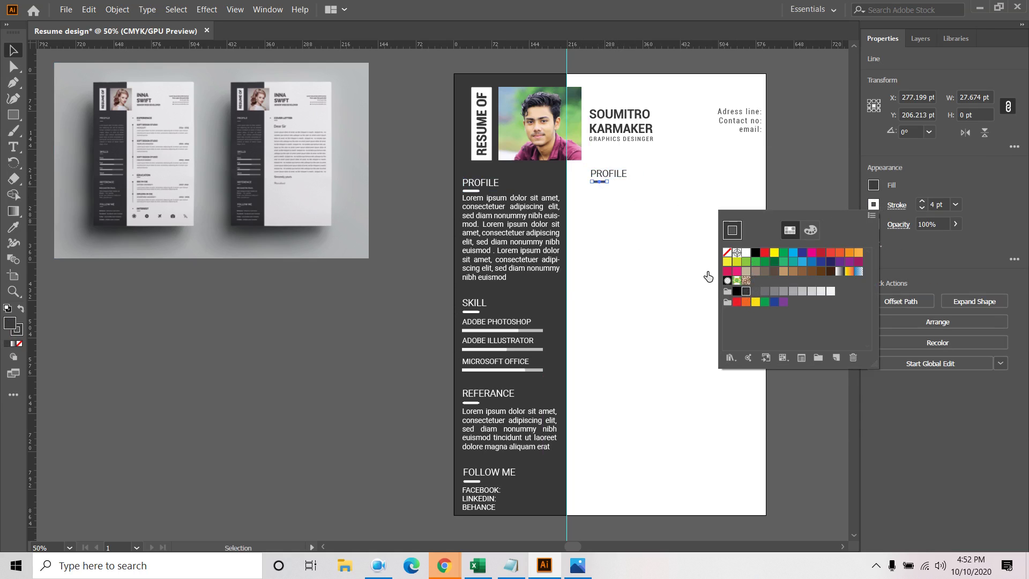
pyautogui.click(635, 191)
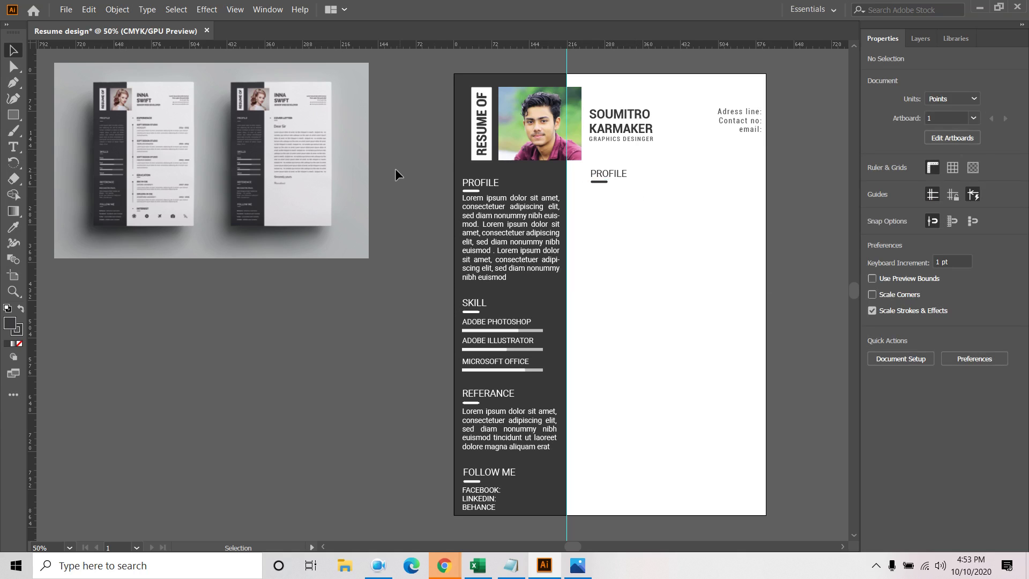
# Change the copied heading's text from PROFILE to EDUCATION
pyautogui.scroll(3, 134, 142)
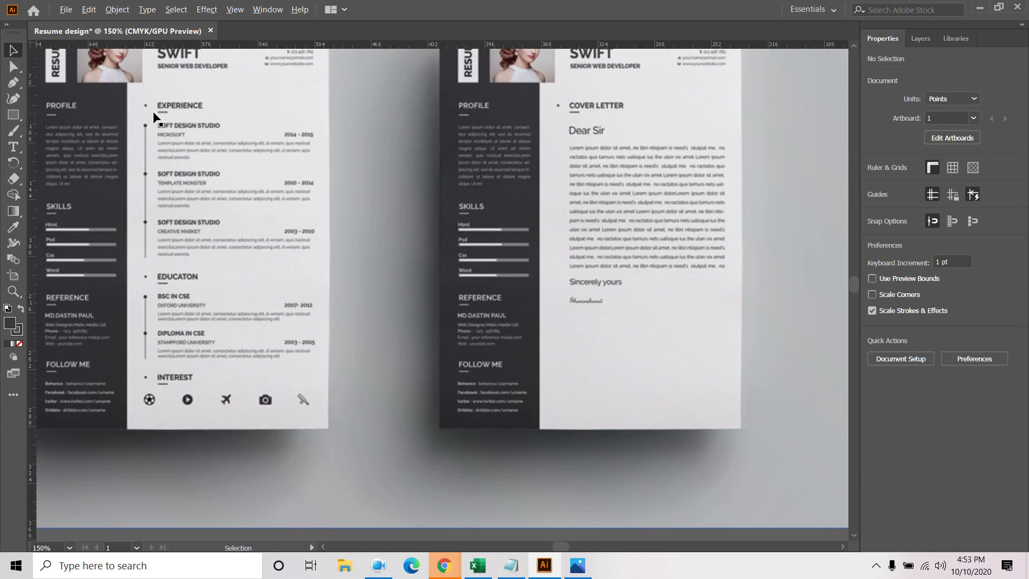
pyautogui.scroll(-3, 155, 116)
pyautogui.scroll(3, 631, 171)
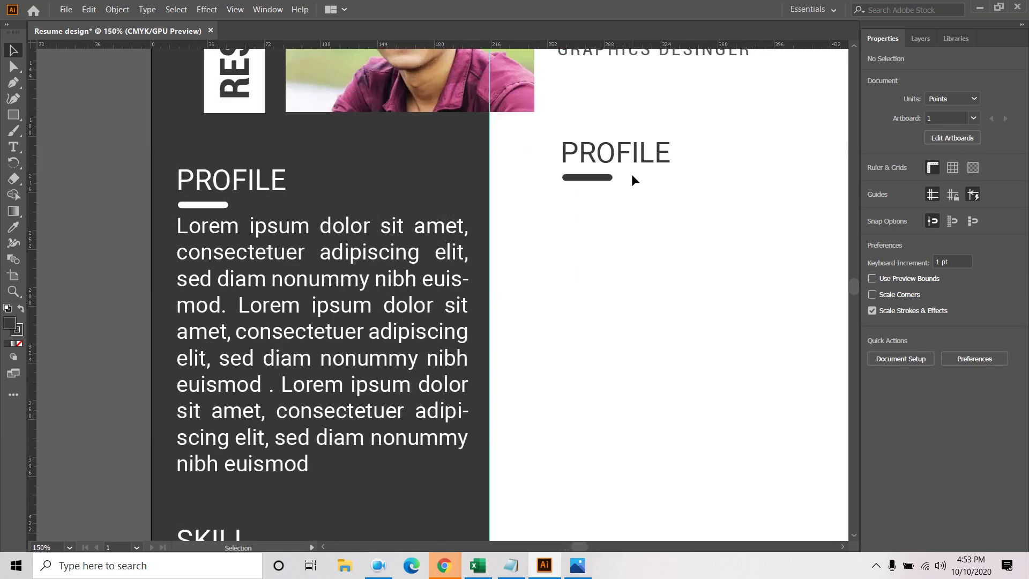
pyautogui.doubleClick(628, 166)
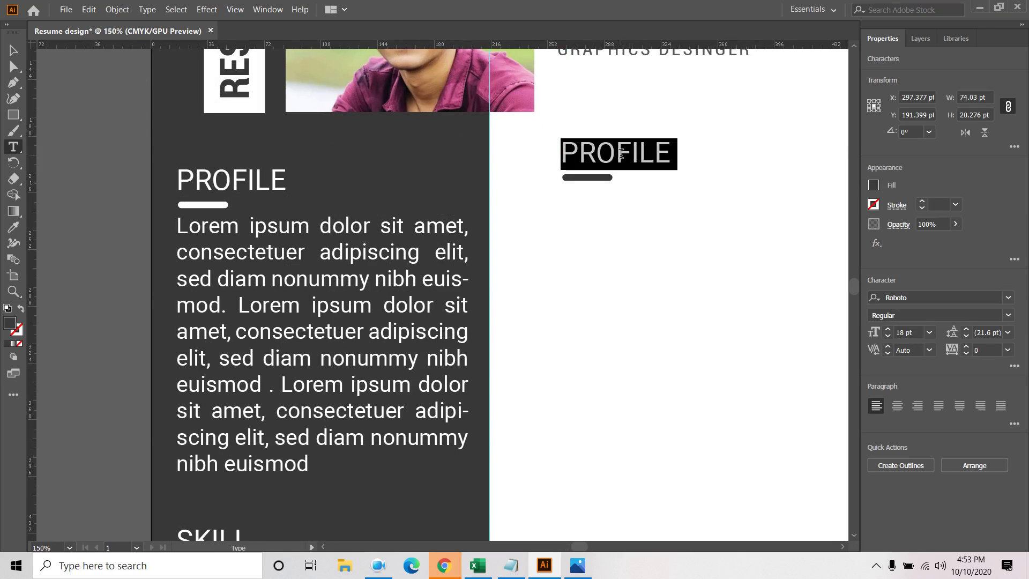
pyautogui.write('R')
pyautogui.write('Edu')
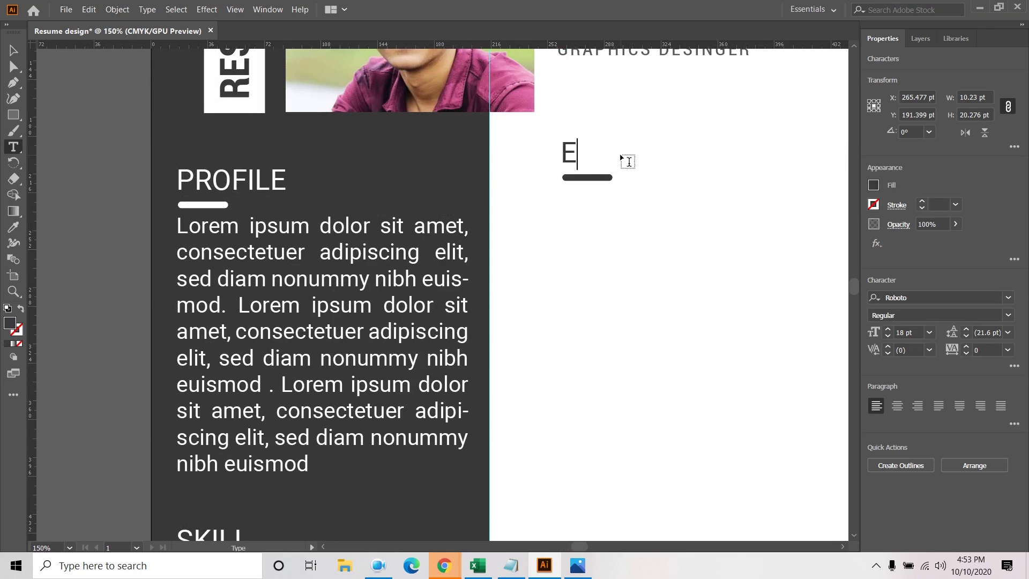
pyautogui.press('BackSpace')
pyautogui.press('BackSpace')
pyautogui.press('capslock')
pyautogui.write('DUCATION')
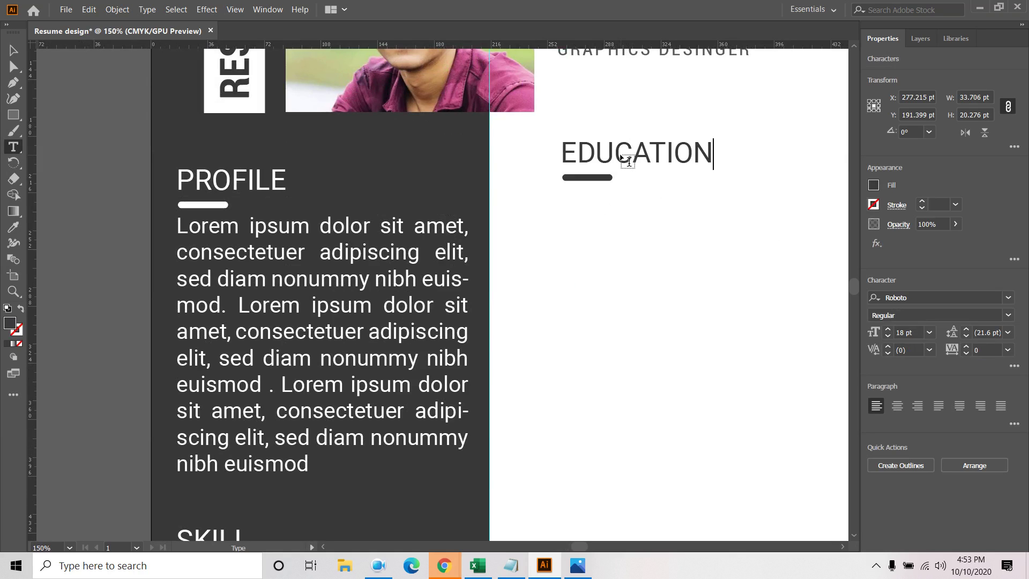
pyautogui.click(14, 50)
# Draw a small ~7 pt circle and move it left of EDUCATION as a bullet
pyautogui.moveTo(14, 114); pyautogui.dragTo(77, 128)
pyautogui.moveTo(551, 271); pyautogui.dragTo(559, 278)
pyautogui.press('v')
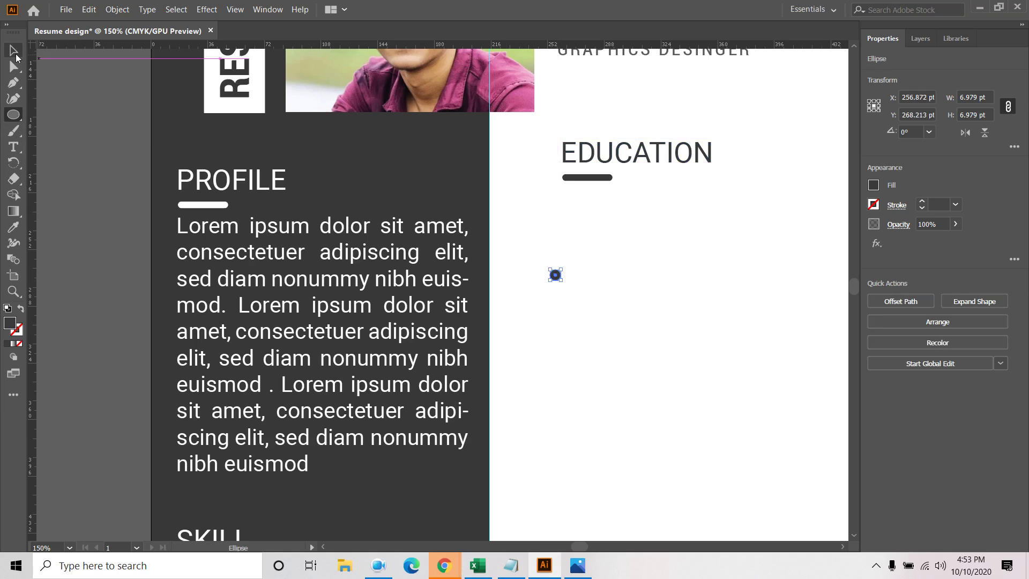
pyautogui.moveTo(552, 278); pyautogui.dragTo(543, 152)
pyautogui.click(595, 220)
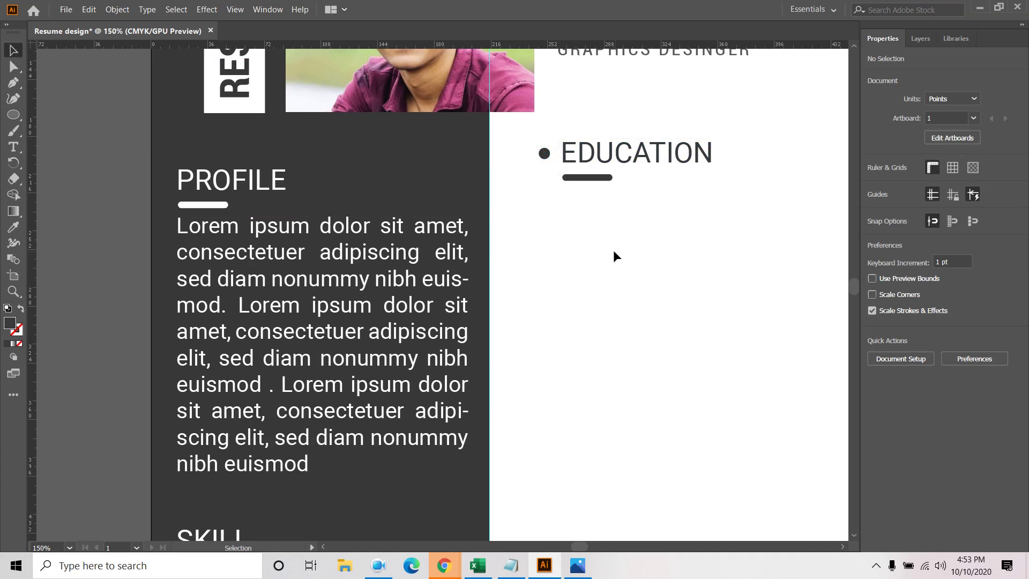
pyautogui.hotkey('ctrl', '-')
pyautogui.hotkey('ctrl', '-')
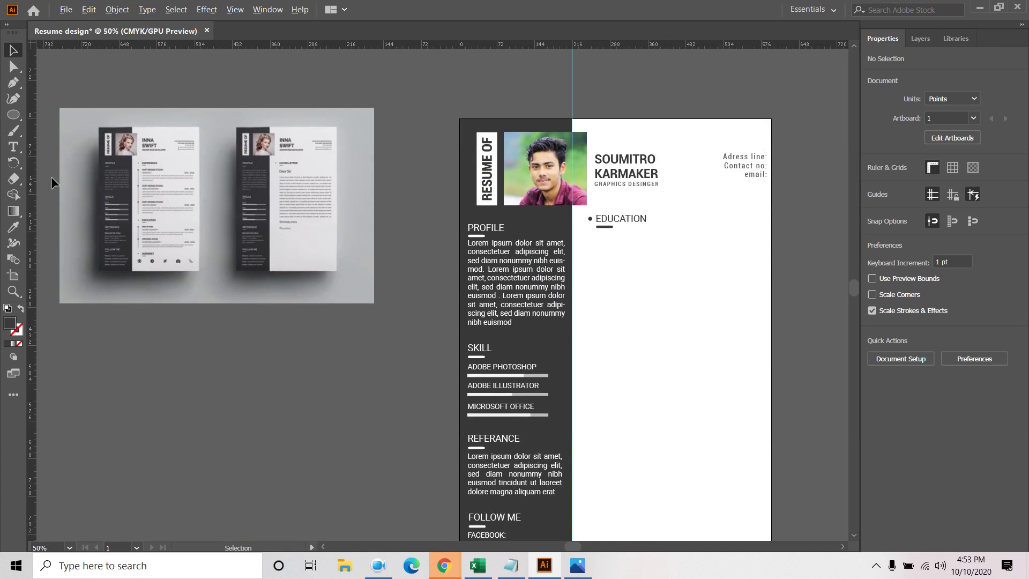
# Draw a vertical line below EDUCATION with a dark grey 3 pt stroke
pyautogui.scroll(4, 145, 196)
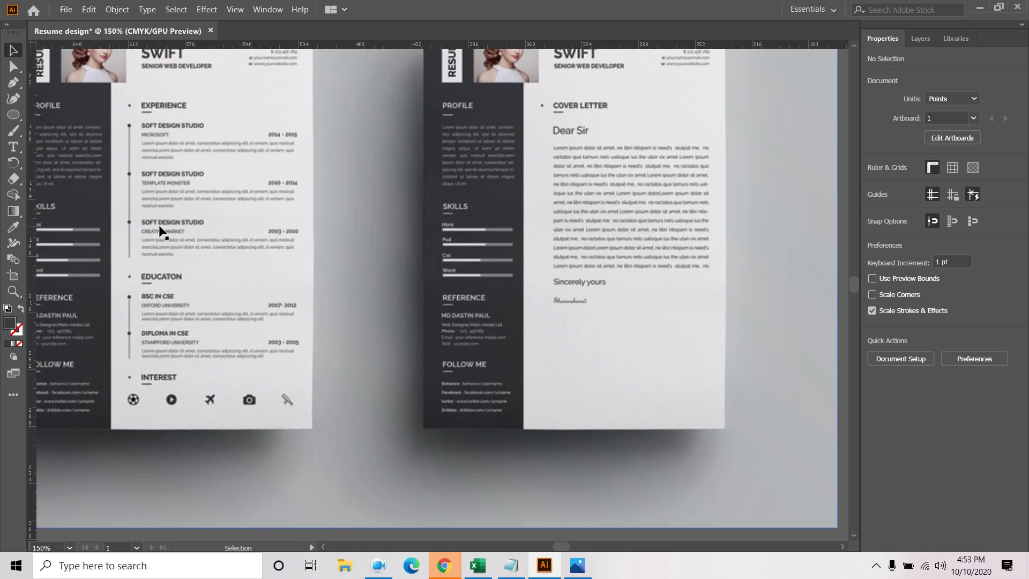
pyautogui.scroll(-2, 171, 200)
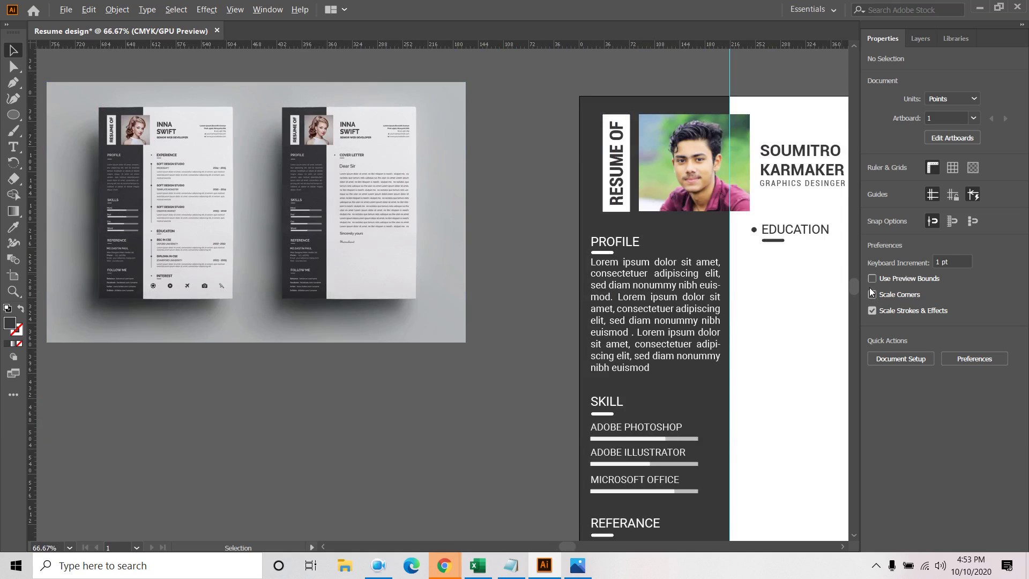
pyautogui.moveTo(783, 305); pyautogui.dragTo(699, 287)
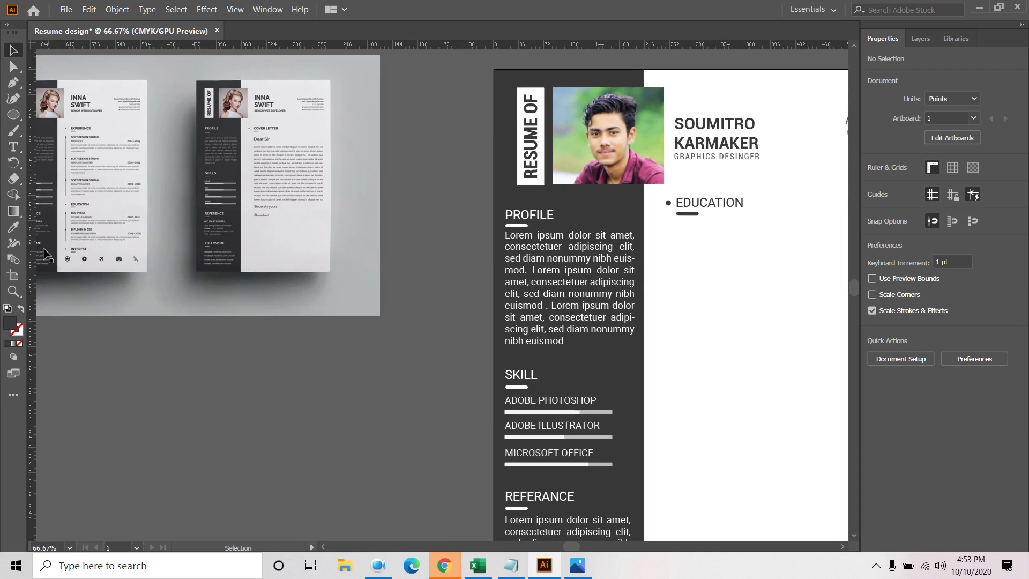
pyautogui.click(13, 114)
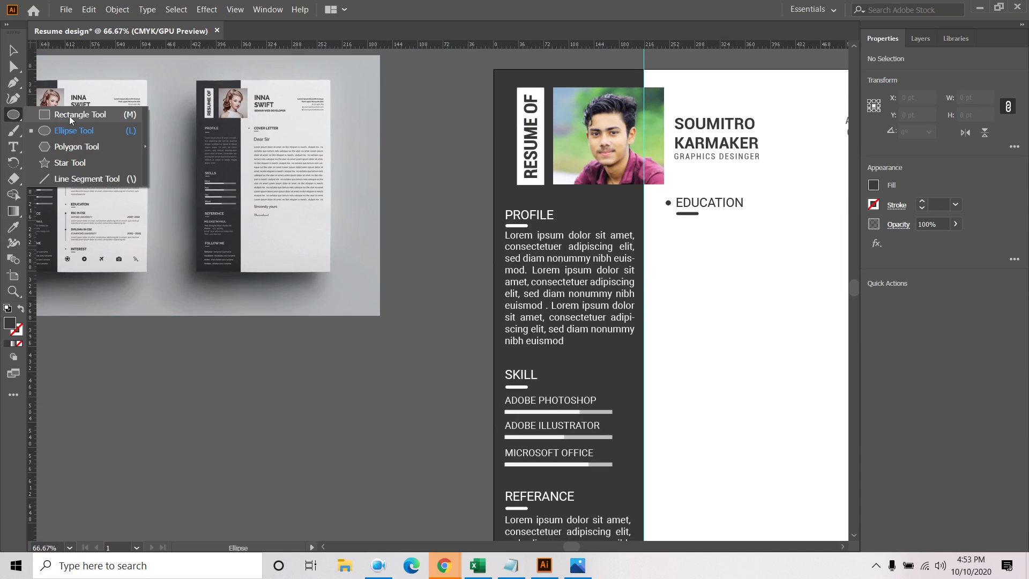
pyautogui.click(64, 181)
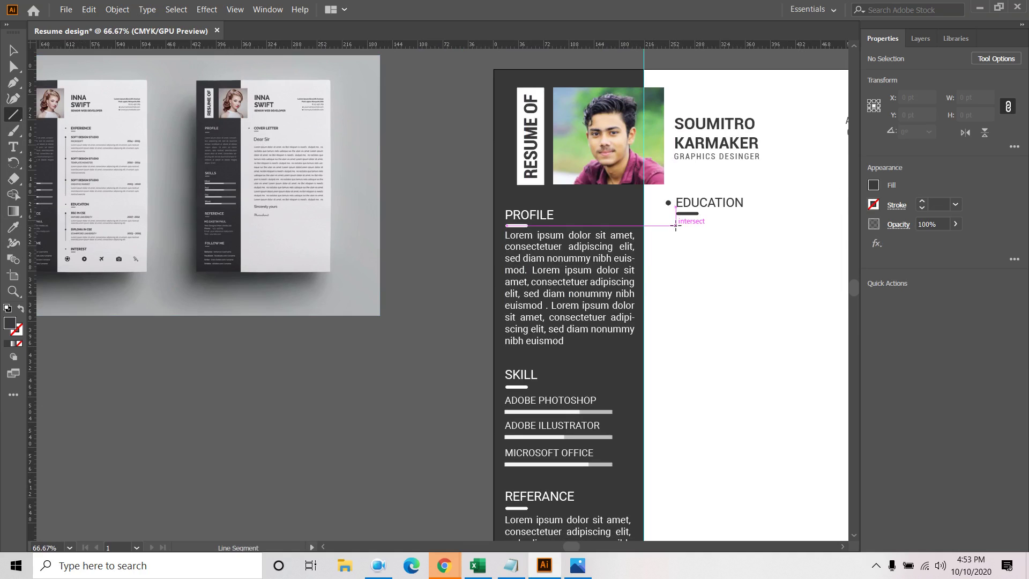
pyautogui.moveTo(675, 225)
pyautogui.mouseDown()
pyautogui.moveTo(674, 377)
pyautogui.moveTo(674, 321)
pyautogui.moveTo(677, 348)
pyautogui.mouseUp()
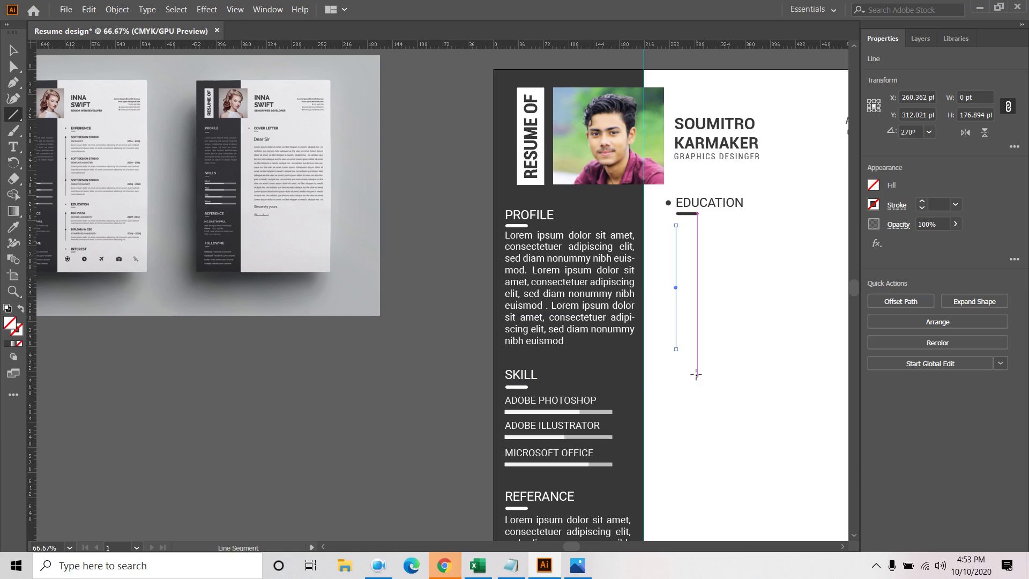
pyautogui.click(873, 204)
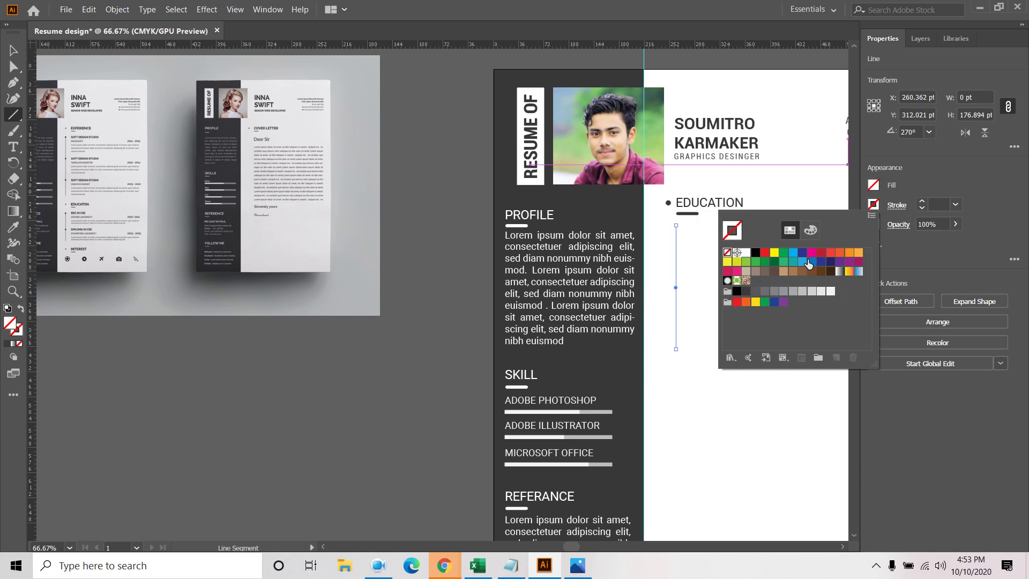
pyautogui.click(747, 294)
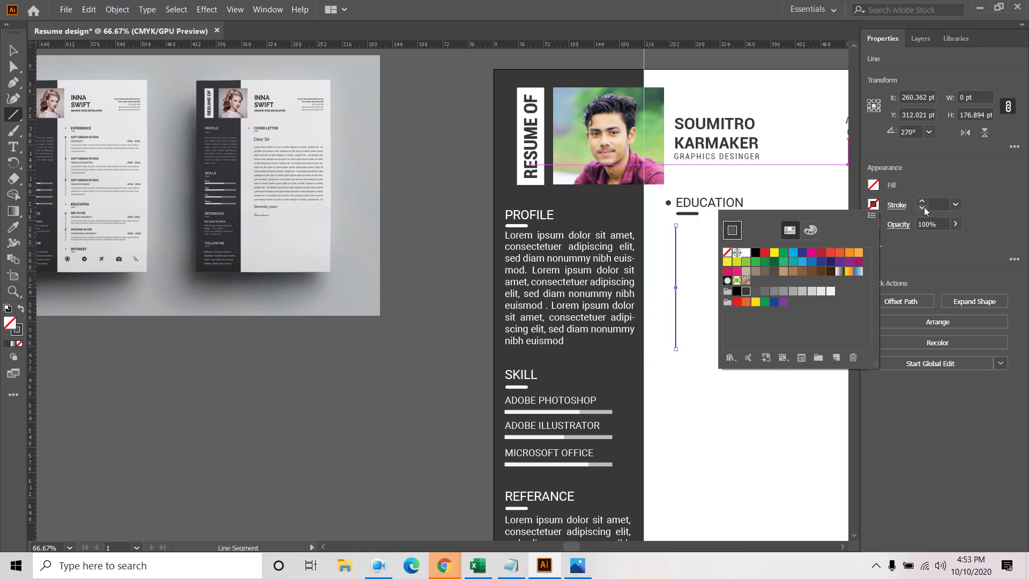
pyautogui.click(922, 202)
pyautogui.click(922, 202)
pyautogui.click(14, 50)
pyautogui.click(764, 328)
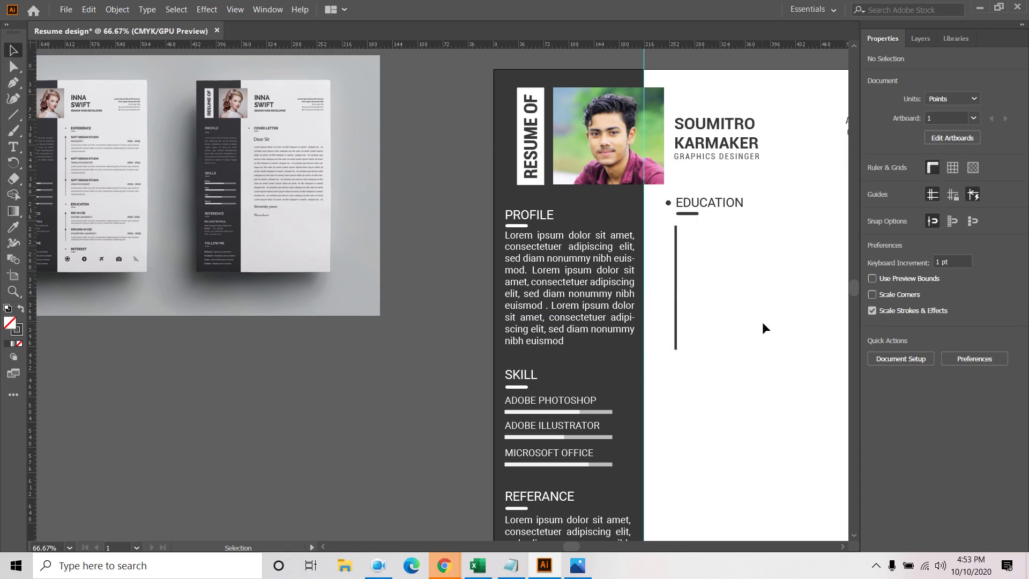
pyautogui.click(669, 203)
# Copy the EDUCATION bullet onto the vertical timeline line
pyautogui.moveTo(668, 204); pyautogui.dragTo(692, 239)
pyautogui.press('a')
pyautogui.hotkey('ctrl', 'z')
pyautogui.press('v')
pyautogui.scroll(3, 677, 205)
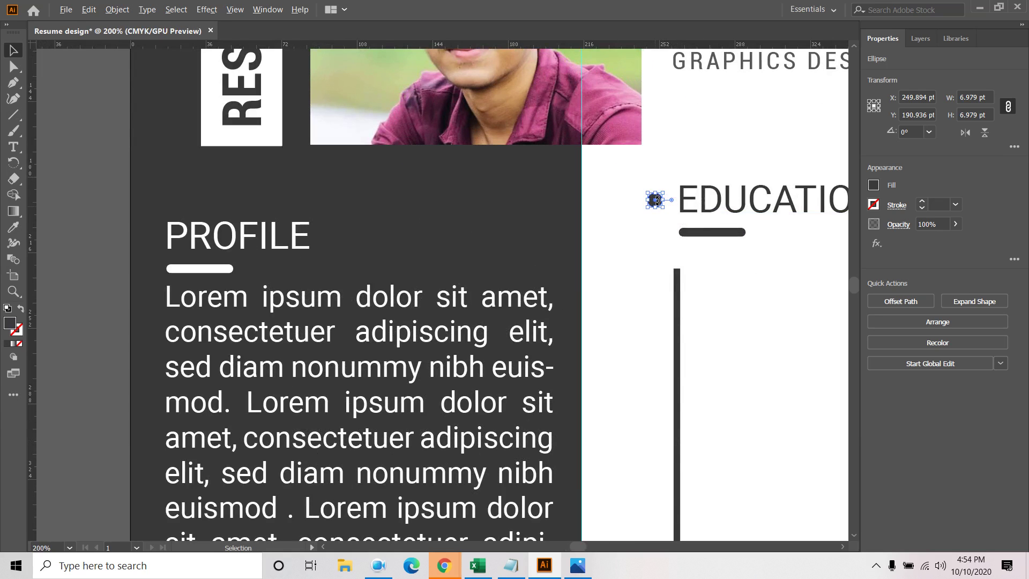
pyautogui.scroll(3, 655, 199)
pyautogui.moveTo(655, 203); pyautogui.dragTo(680, 271)
pyautogui.moveTo(719, 410)
pyautogui.mouseDown()
pyautogui.moveTo(649, 413)
pyautogui.moveTo(717, 410)
pyautogui.mouseUp()
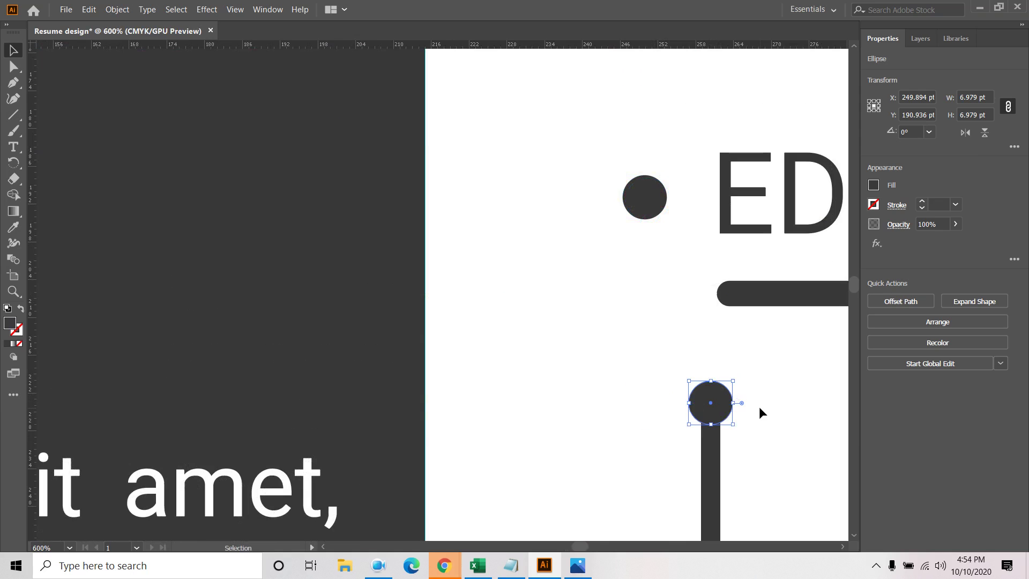
pyautogui.click(759, 406)
pyautogui.scroll(-1, 760, 411)
pyautogui.scroll(-2, 760, 410)
pyautogui.moveTo(787, 448); pyautogui.dragTo(633, 291)
pyautogui.click(687, 301)
# Move that dot higher up the line and copy another dot further down
pyautogui.hotkey('ctrl', '-')
pyautogui.hotkey('ctrl', '-')
pyautogui.hotkey('ctrl', '-')
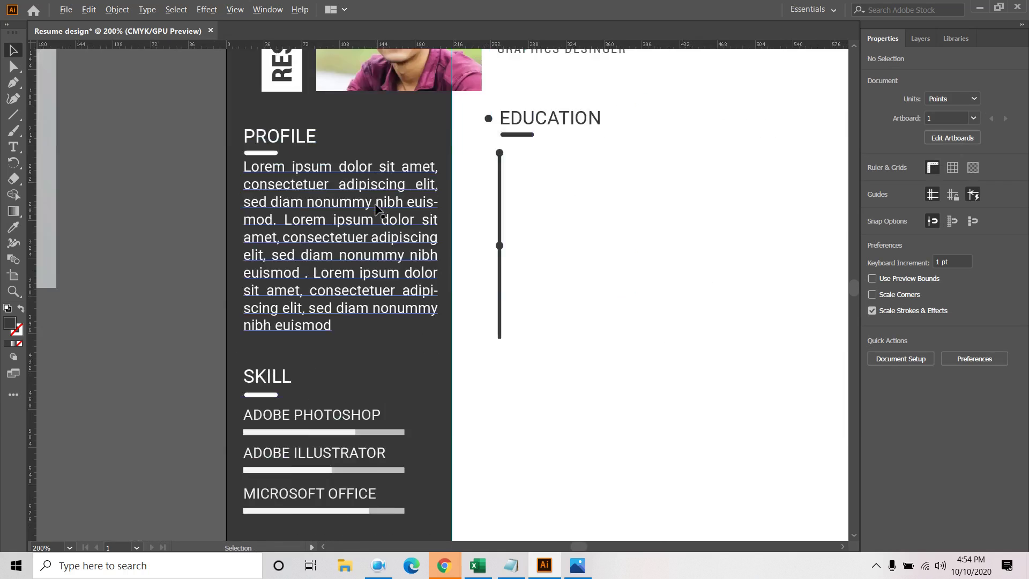
pyautogui.moveTo(222, 149); pyautogui.dragTo(515, 272)
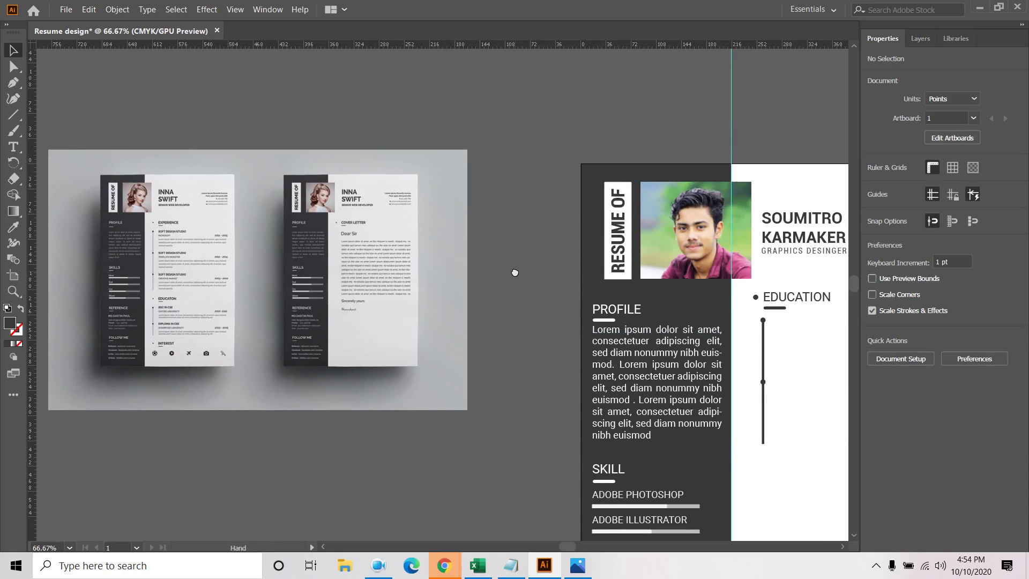
pyautogui.moveTo(564, 304); pyautogui.dragTo(343, 179)
pyautogui.keyDown('alt'); pyautogui.scroll(2, 624, 293); pyautogui.keyUp('alt')
pyautogui.keyDown('alt'); pyautogui.scroll(2, 616, 297); pyautogui.keyUp('alt')
pyautogui.scroll(3, 611, 321)
pyautogui.hscroll(-2, 611, 322)
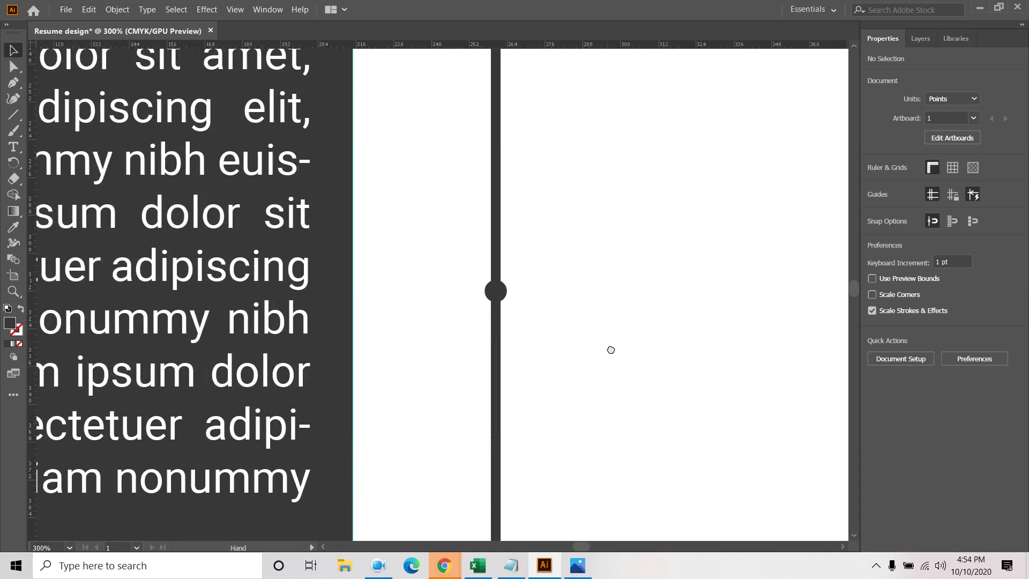
pyautogui.moveTo(504, 306); pyautogui.dragTo(504, 187)
pyautogui.keyDown('alt'); pyautogui.scroll(-2, 536, 210); pyautogui.keyUp('alt')
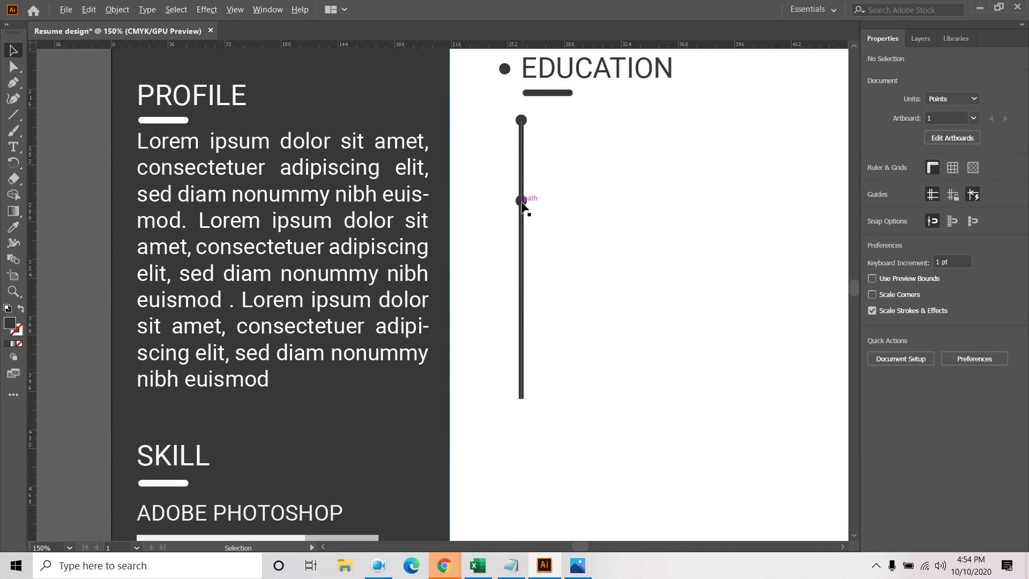
pyautogui.keyDown('alt'); pyautogui.scroll(2, 524, 202); pyautogui.keyUp('alt')
pyautogui.keyDown('alt'); pyautogui.scroll(1, 524, 202); pyautogui.keyUp('alt')
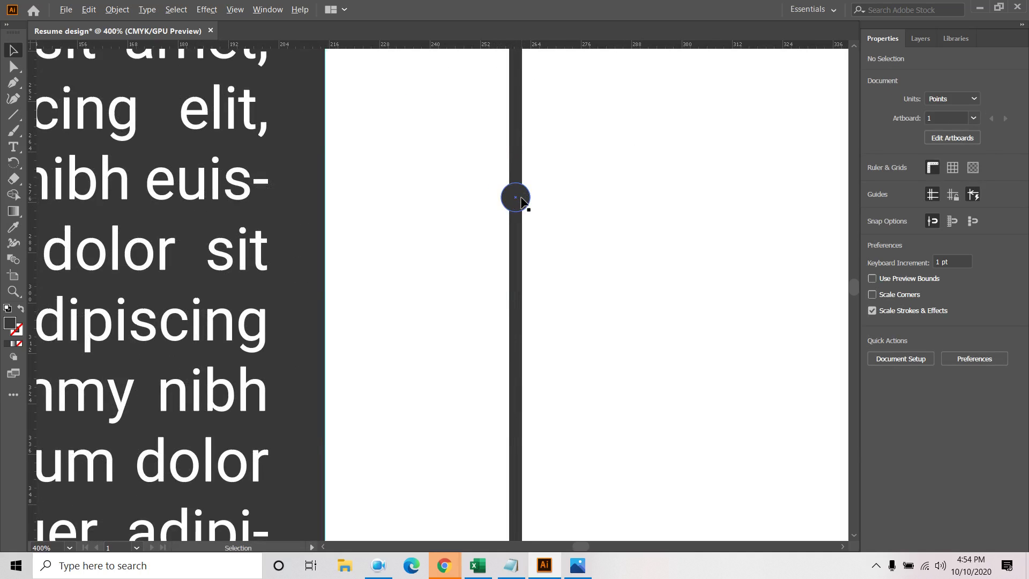
pyautogui.click(518, 199)
pyautogui.keyDown('alt'); pyautogui.moveTo(523, 202); pyautogui.dragTo(522, 481); pyautogui.keyUp('alt')
pyautogui.click(585, 372)
# Distribute the three timeline dots evenly along the line
pyautogui.keyDown('alt'); pyautogui.scroll(-2, 588, 359); pyautogui.keyUp('alt')
pyautogui.click(552, 169)
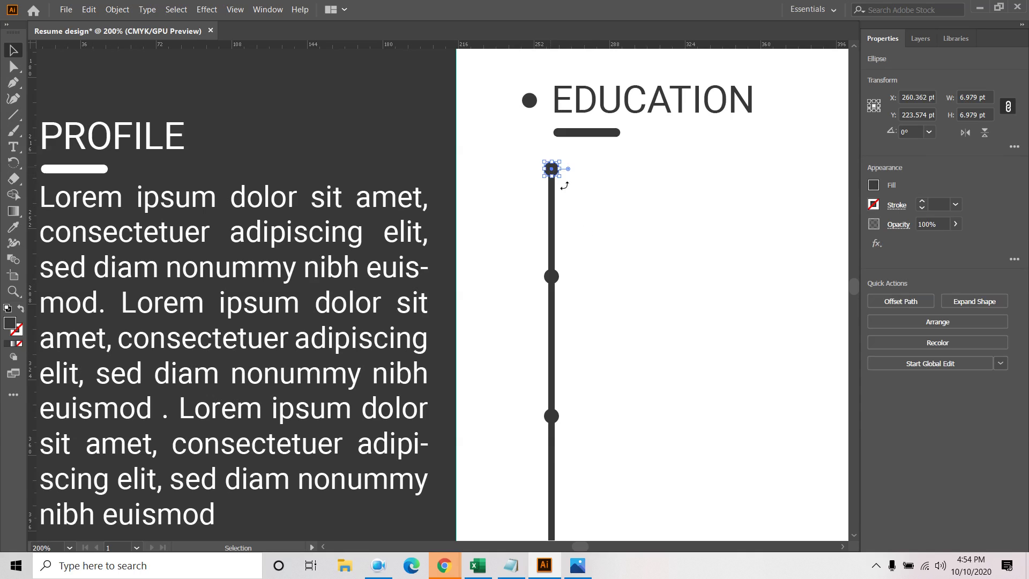
pyautogui.keyDown('shift'); pyautogui.click(553, 277); pyautogui.keyUp('shift')
pyautogui.keyDown('shift'); pyautogui.click(554, 417); pyautogui.keyUp('shift')
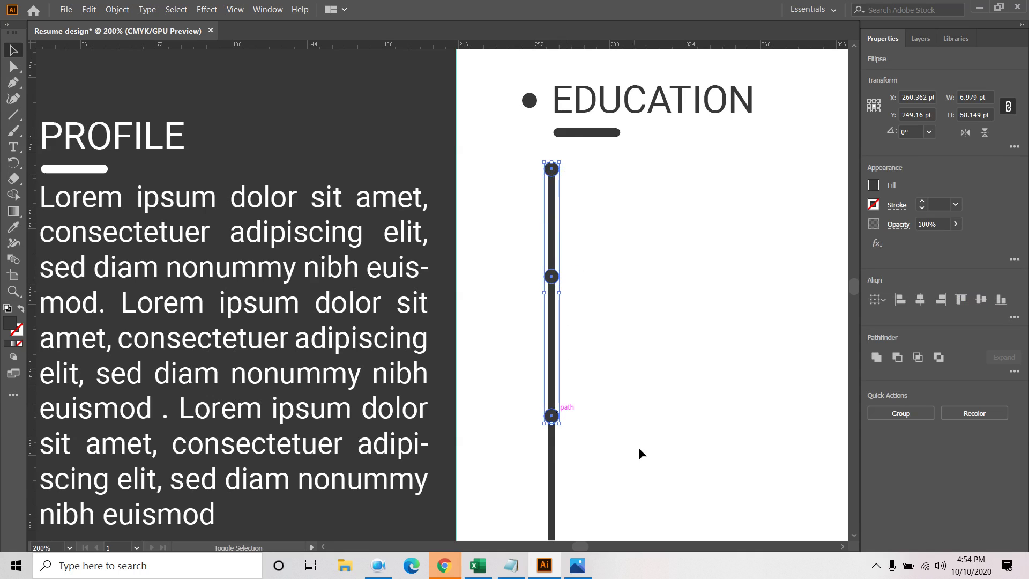
pyautogui.click(1014, 317)
pyautogui.click(902, 395)
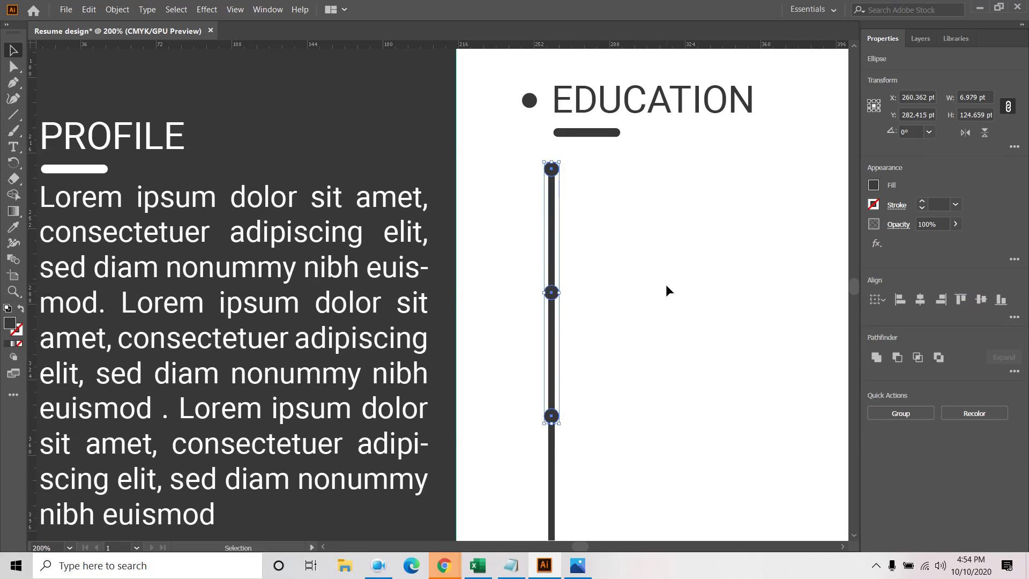
# Group the vertical line with its three dots
pyautogui.scroll(-1, 664, 284)
pyautogui.click(645, 299)
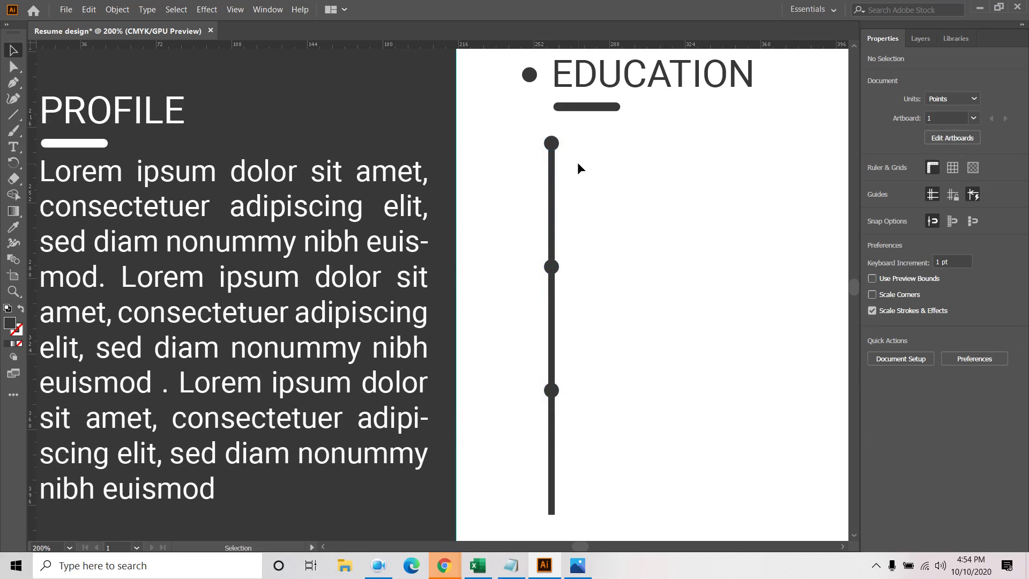
pyautogui.moveTo(592, 193); pyautogui.dragTo(490, 516)
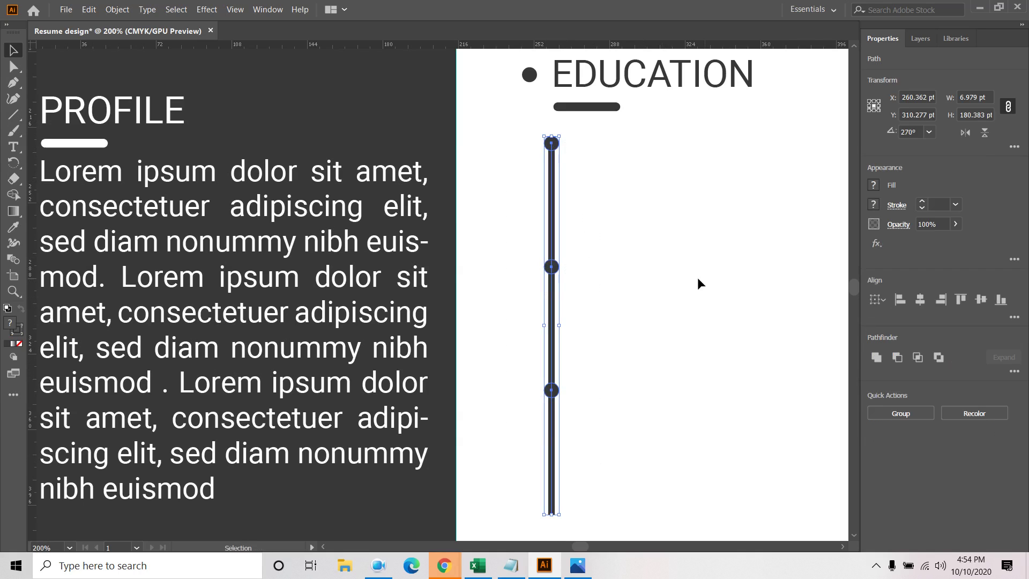
pyautogui.press('a')
pyautogui.hotkey('ctrl', 'g')
# Return to the Selection tool and deselect the timeline group
pyautogui.press('v')
pyautogui.click(627, 253)
pyautogui.scroll(-3, 636, 251)
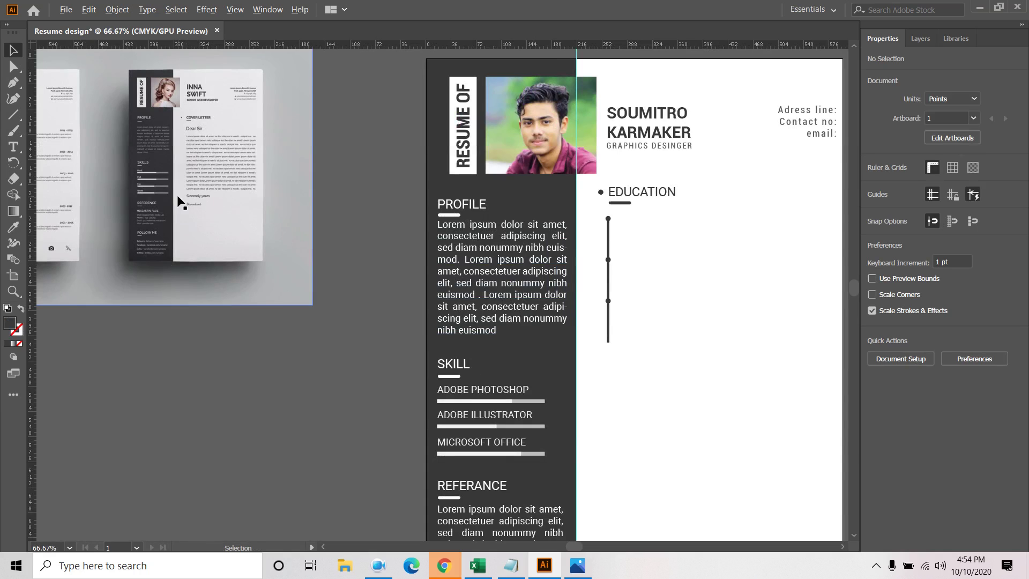
pyautogui.scroll(2, 612, 214)
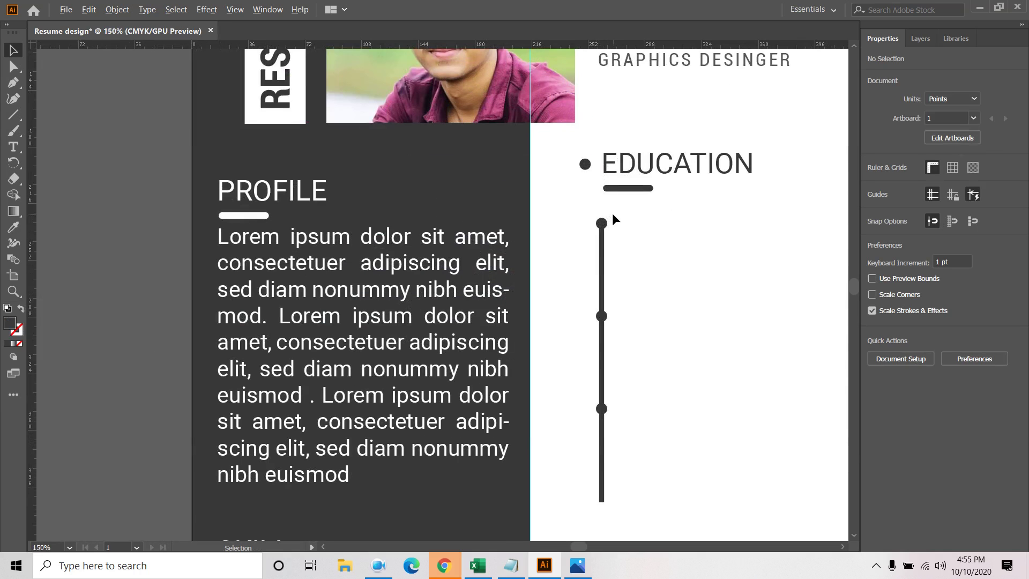
# Type 'MASTERS IN' in capitals as a 14 pt Roboto Condensed label beside the top dot
pyautogui.click(13, 147)
pyautogui.click(625, 224)
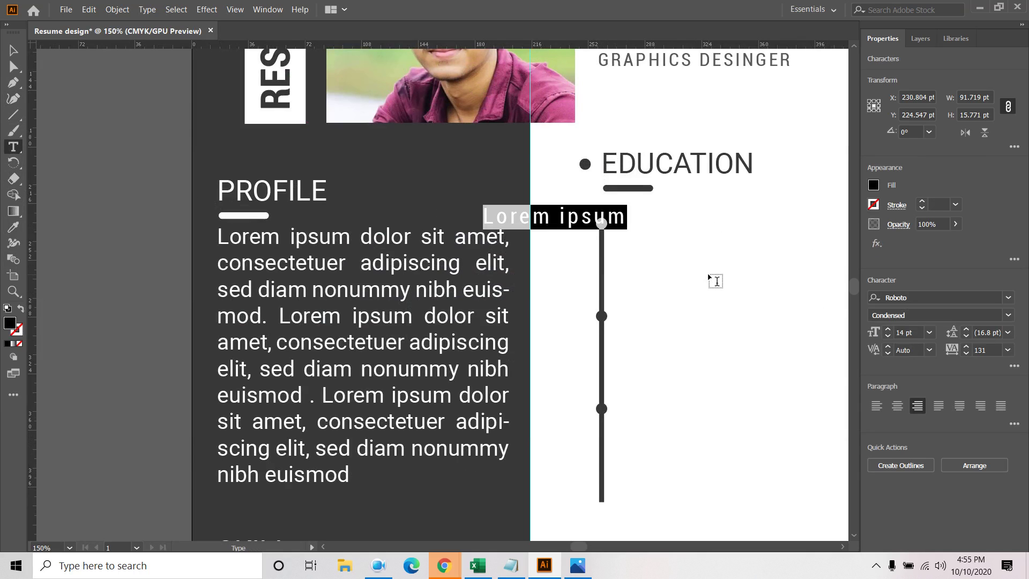
pyautogui.write('MAS')
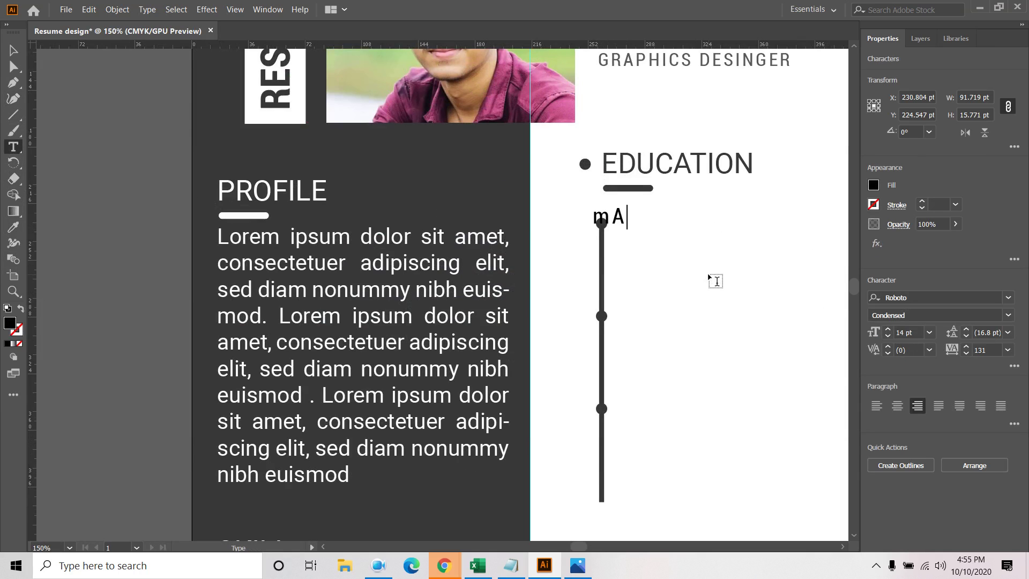
pyautogui.press('BackSpace')
pyautogui.press('BackSpace')
pyautogui.press('BackSpace')
pyautogui.press('capslock')
pyautogui.press('capslock')
pyautogui.write('NSTER')
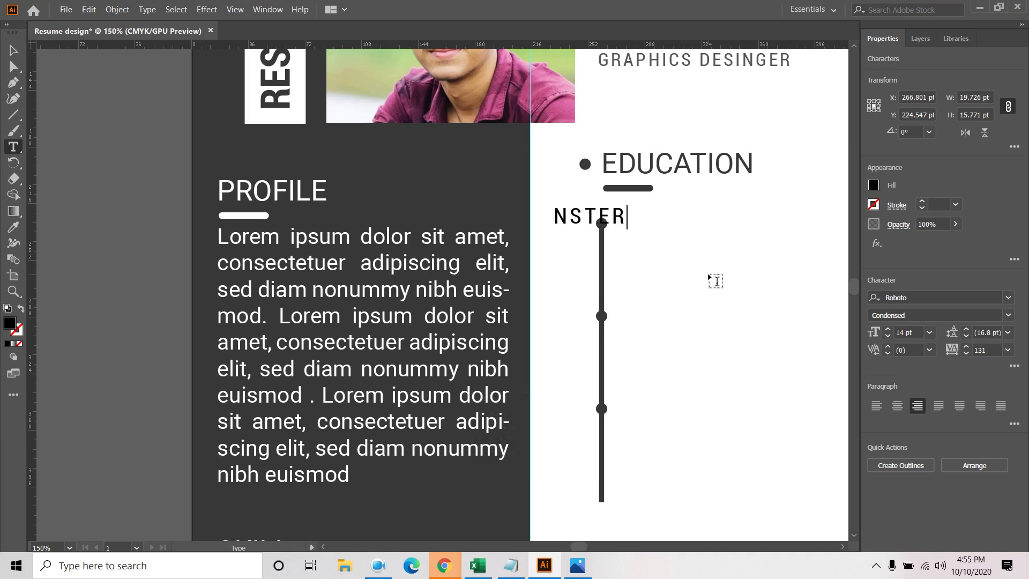
pyautogui.press('BackSpace')
pyautogui.press('BackSpace')
pyautogui.press('BackSpace')
pyautogui.press('BackSpace')
pyautogui.press('BackSpace')
pyautogui.write('MASTERS IN')
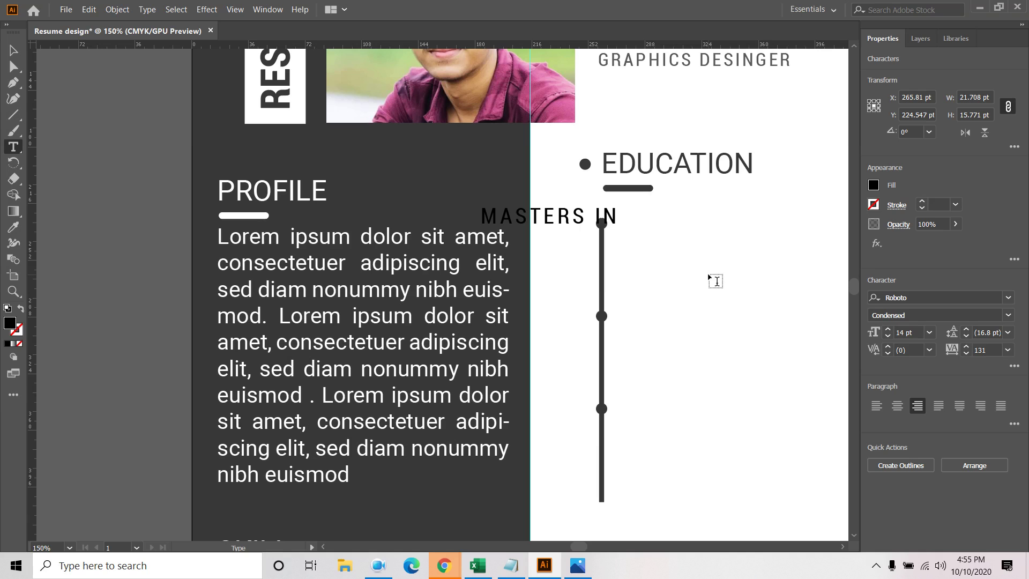
# Trim the label to MASTERS and set its tracking to 0
pyautogui.press('BackSpace')
pyautogui.press('BackSpace')
pyautogui.press('BackSpace')
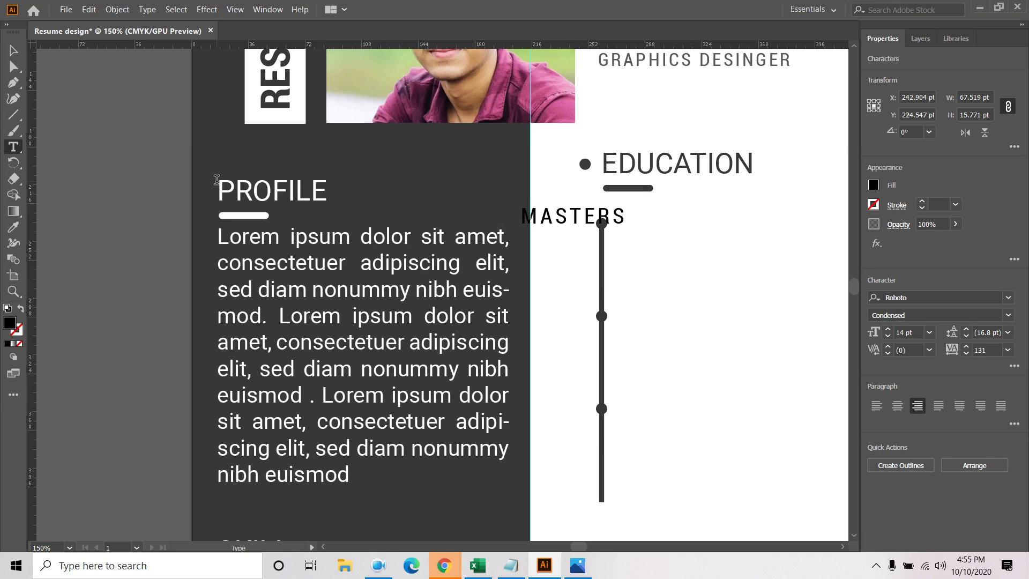
pyautogui.press('Escape')
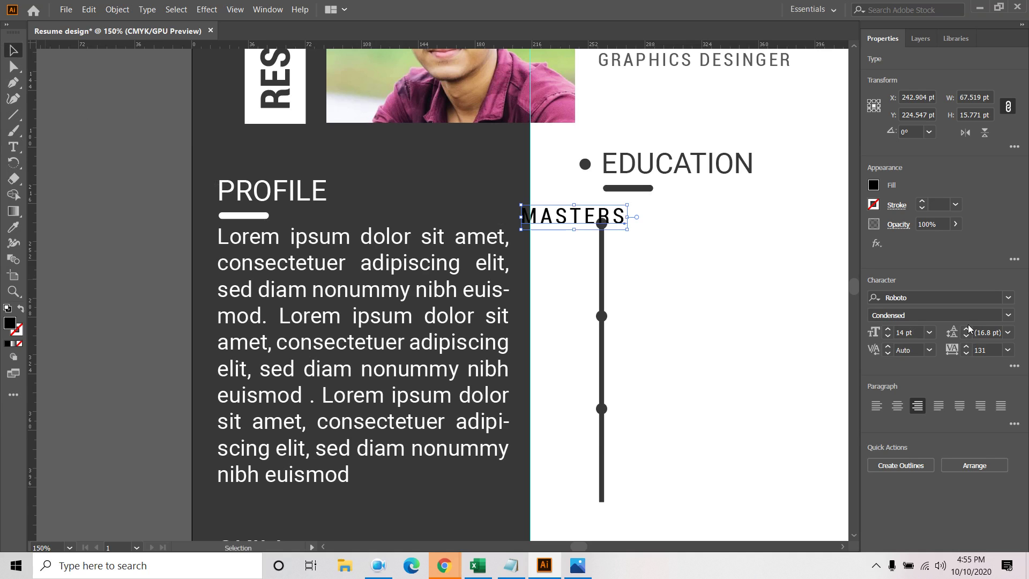
pyautogui.click(1008, 354)
pyautogui.click(988, 198)
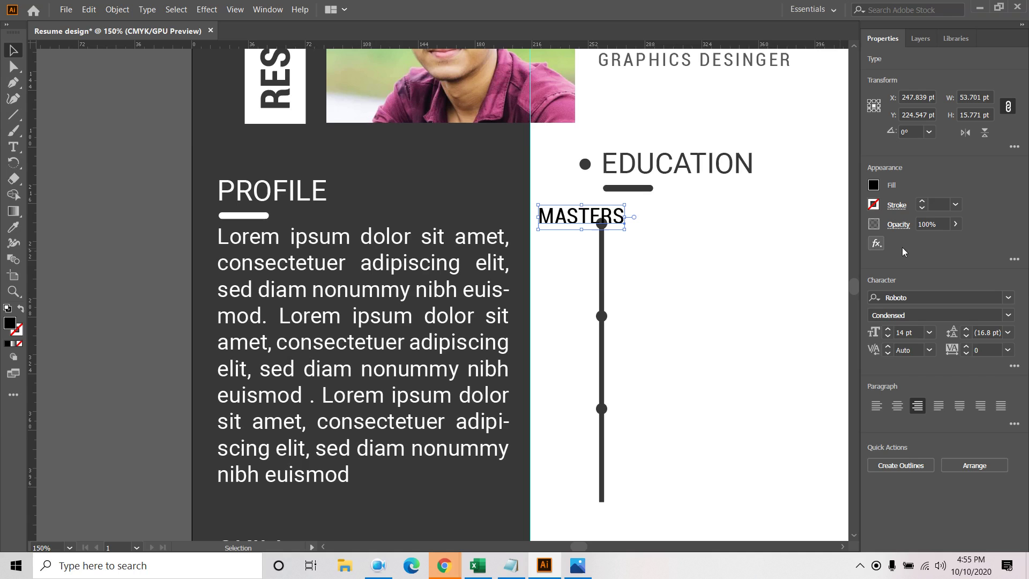
# Move MASTERS beside the top timeline dot and fill it dark grey
pyautogui.moveTo(566, 215); pyautogui.dragTo(647, 217)
pyautogui.click(696, 258)
pyautogui.click(661, 225)
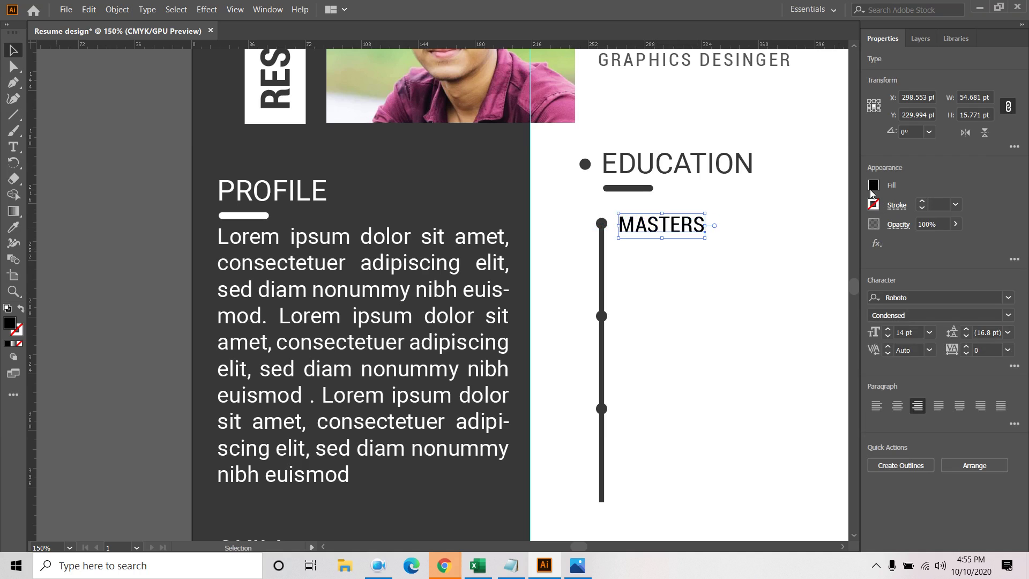
pyautogui.click(873, 187)
pyautogui.click(745, 272)
pyautogui.click(669, 260)
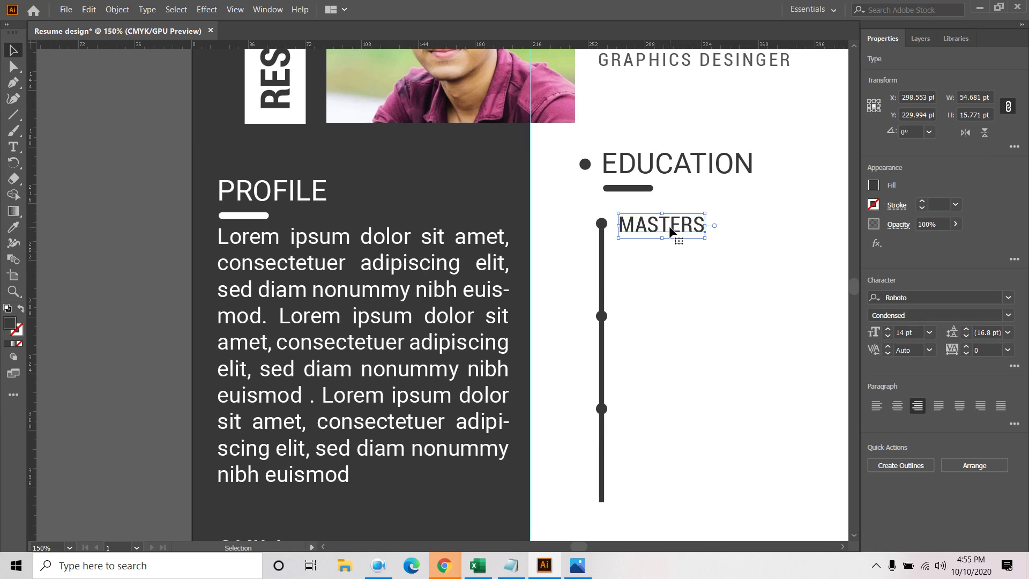
pyautogui.click(655, 272)
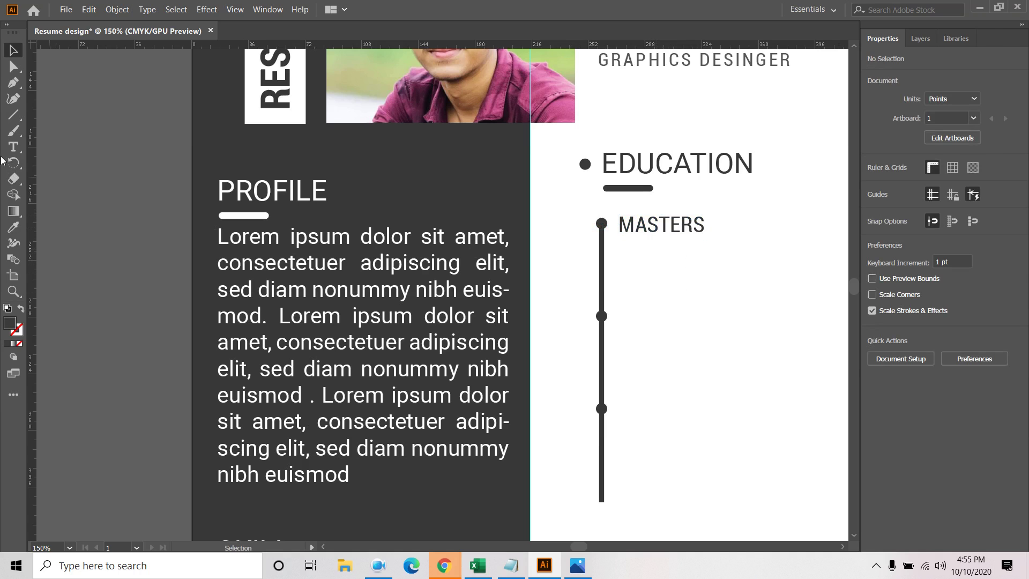
pyautogui.click(13, 146)
# Type Subject:, Passing year: and CGPA: lines and left-align them under MASTERS
pyautogui.click(627, 262)
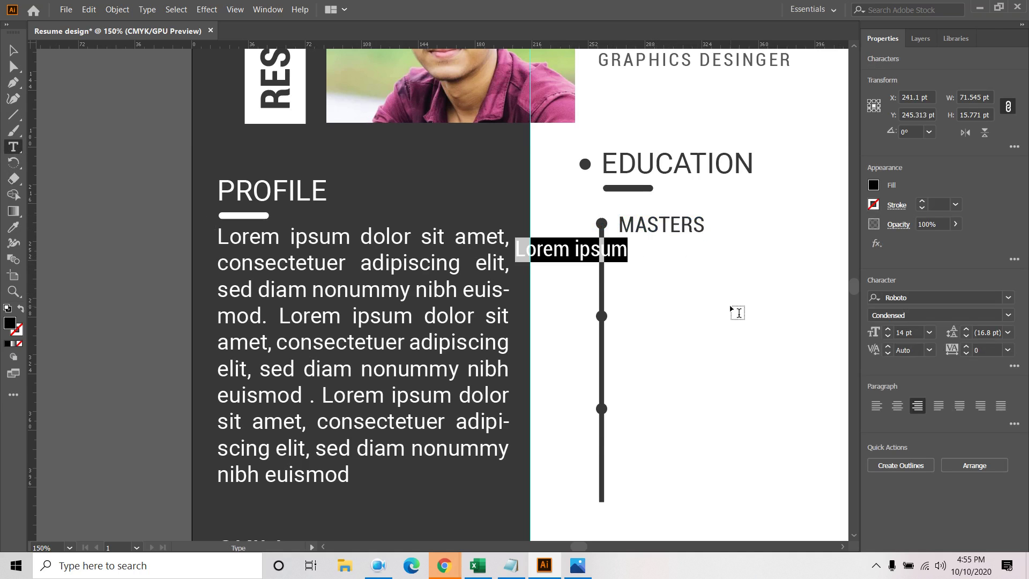
pyautogui.write('S')
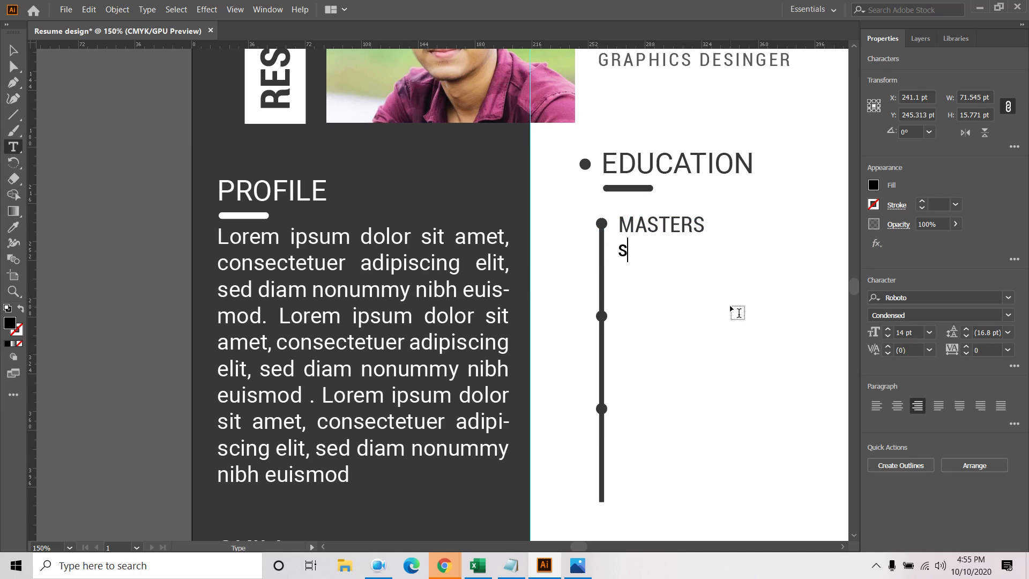
pyautogui.press('BackSpace')
pyautogui.write('sU')
pyautogui.press('BackSpace')
pyautogui.press('BackSpace')
pyautogui.press('capslock')
pyautogui.write('S')
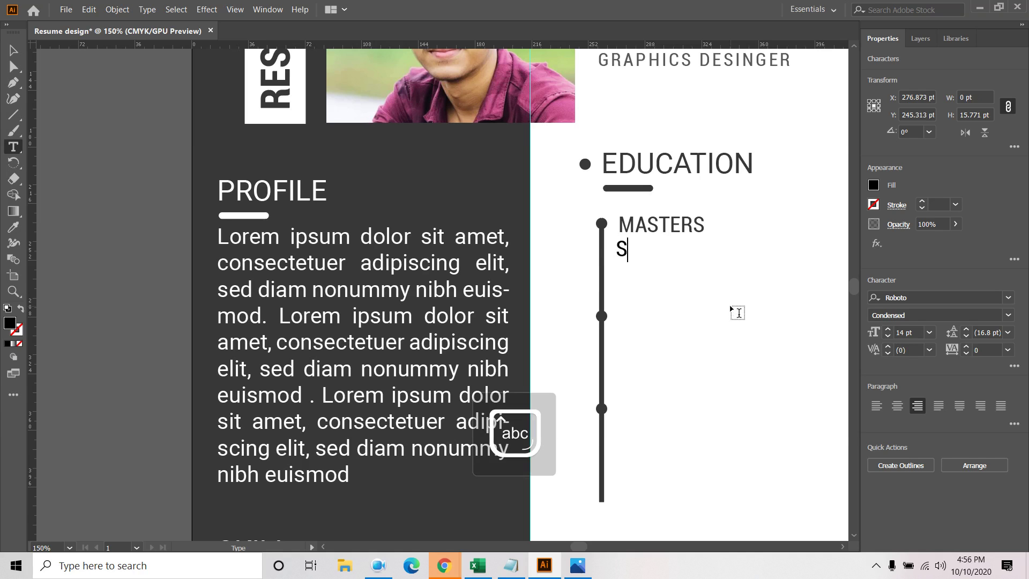
pyautogui.write('ubject')
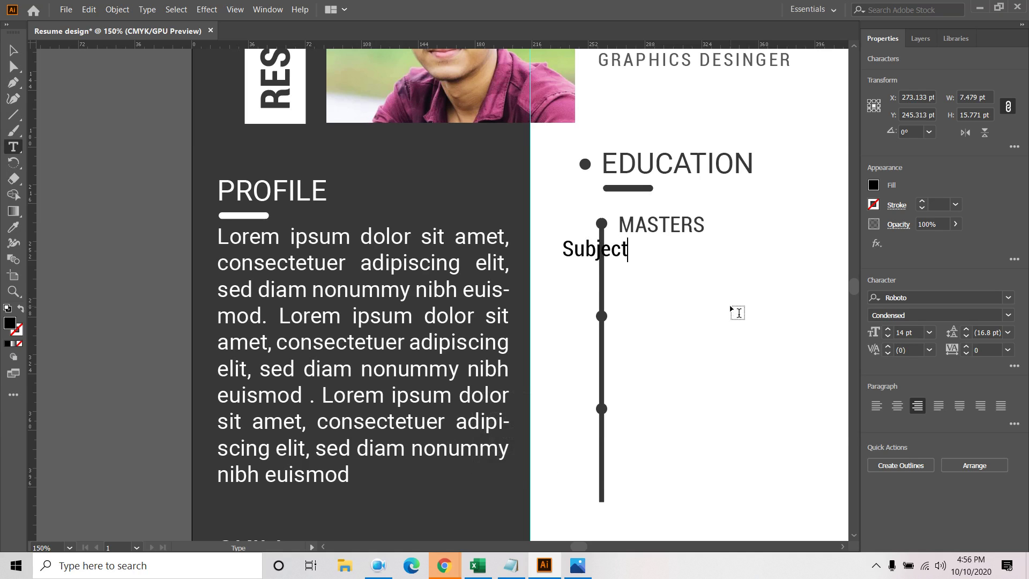
pyautogui.write(':')
pyautogui.press('Return')
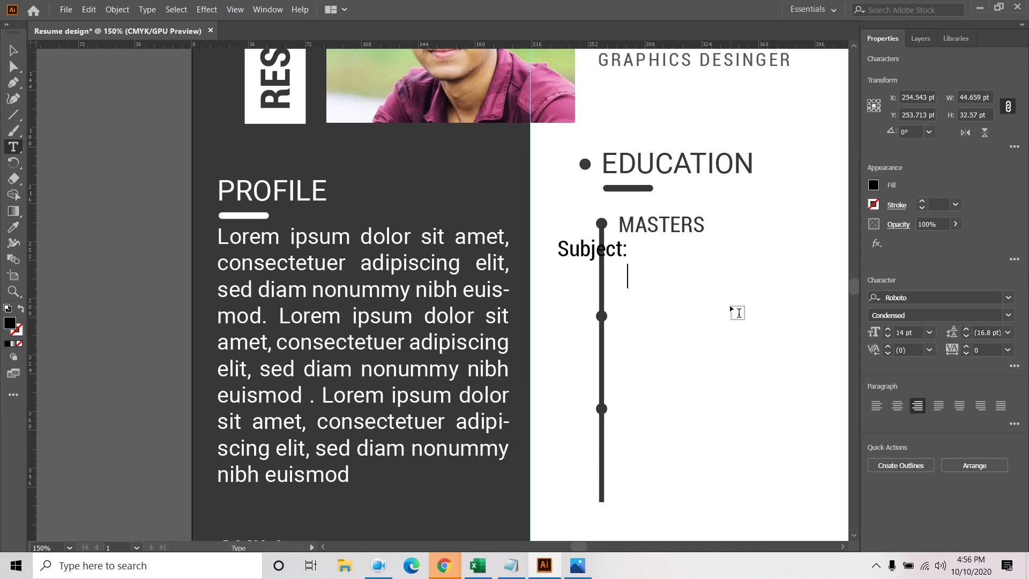
pyautogui.write('Passing yea')
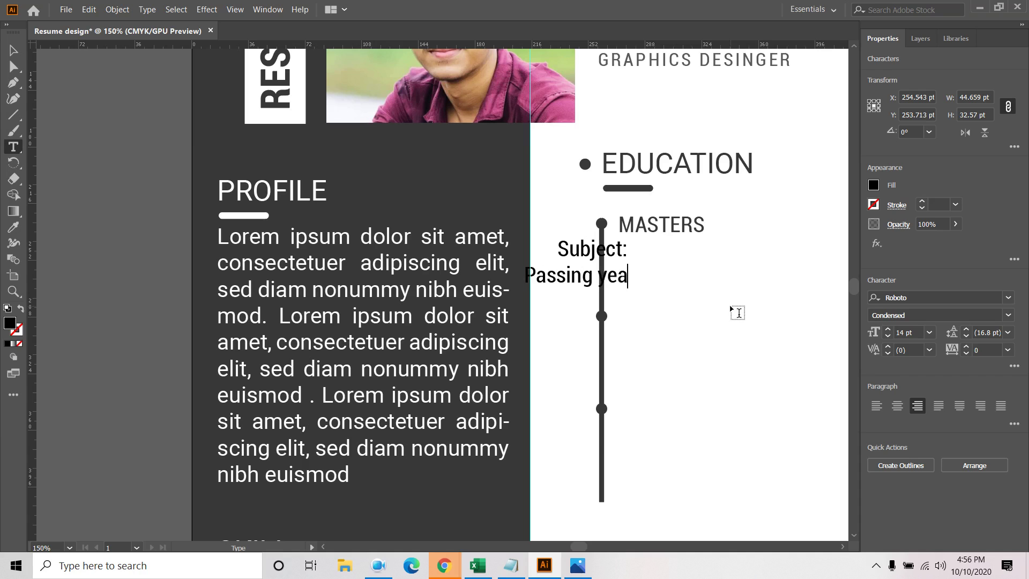
pyautogui.write('r:')
pyautogui.press('Return')
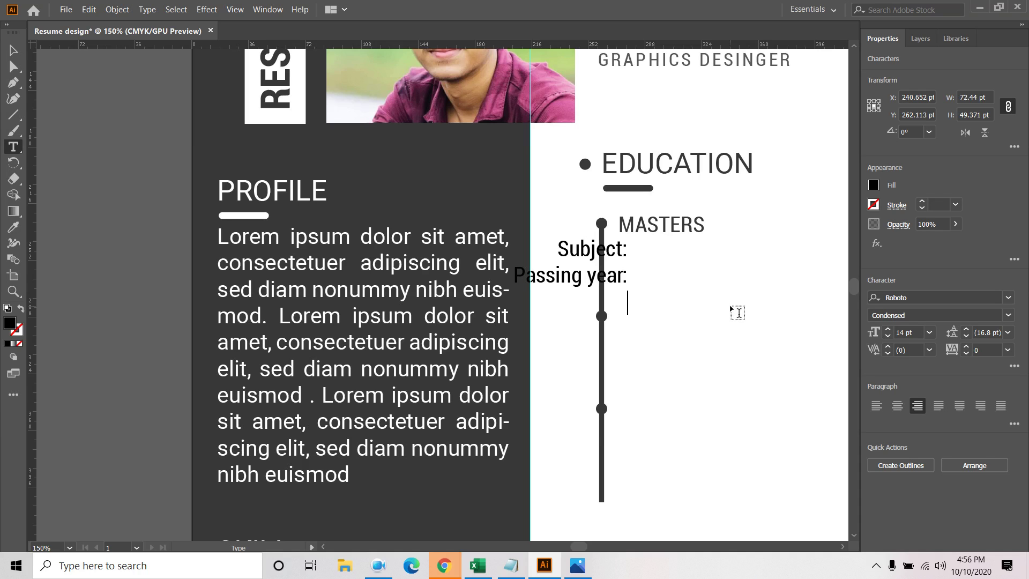
pyautogui.write('CGPA')
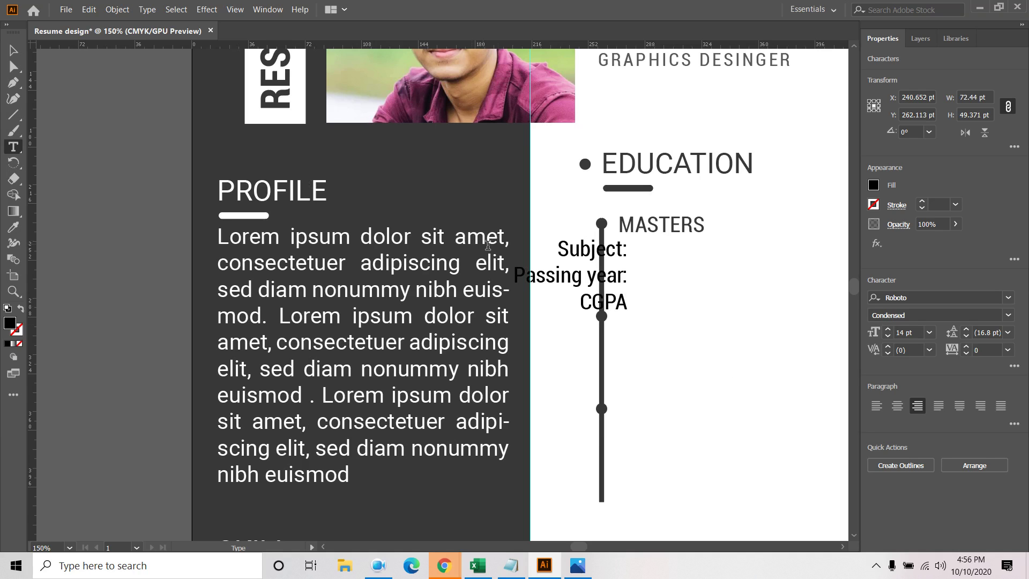
pyautogui.write(':')
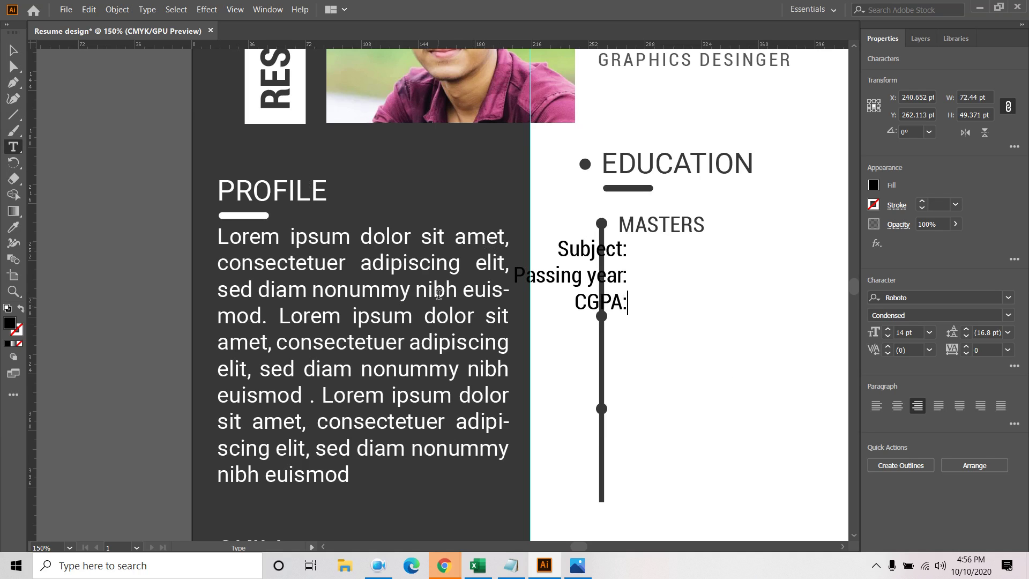
pyautogui.press('Escape')
pyautogui.moveTo(615, 261); pyautogui.dragTo(714, 264)
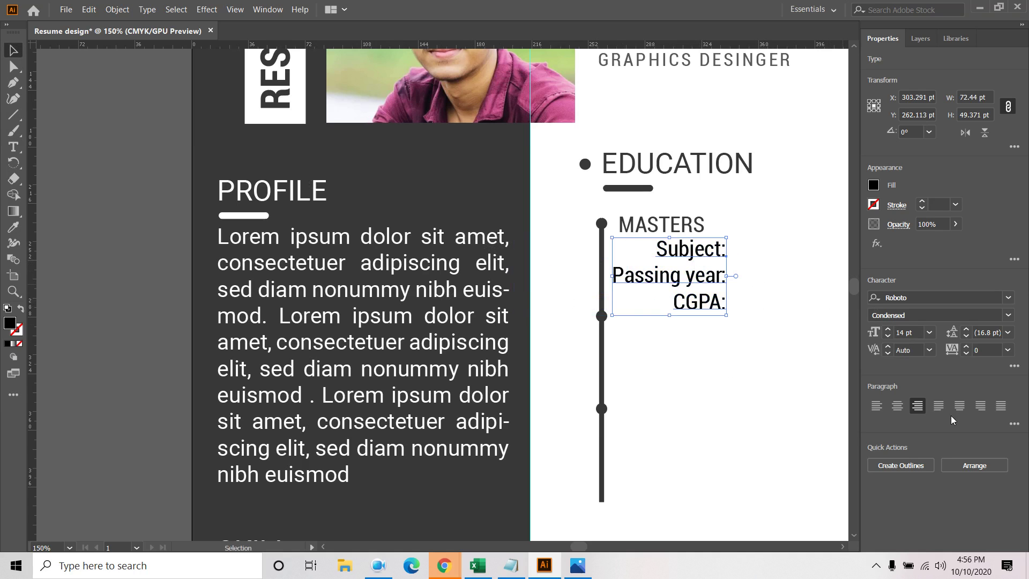
pyautogui.click(877, 408)
pyautogui.moveTo(786, 284); pyautogui.dragTo(676, 276)
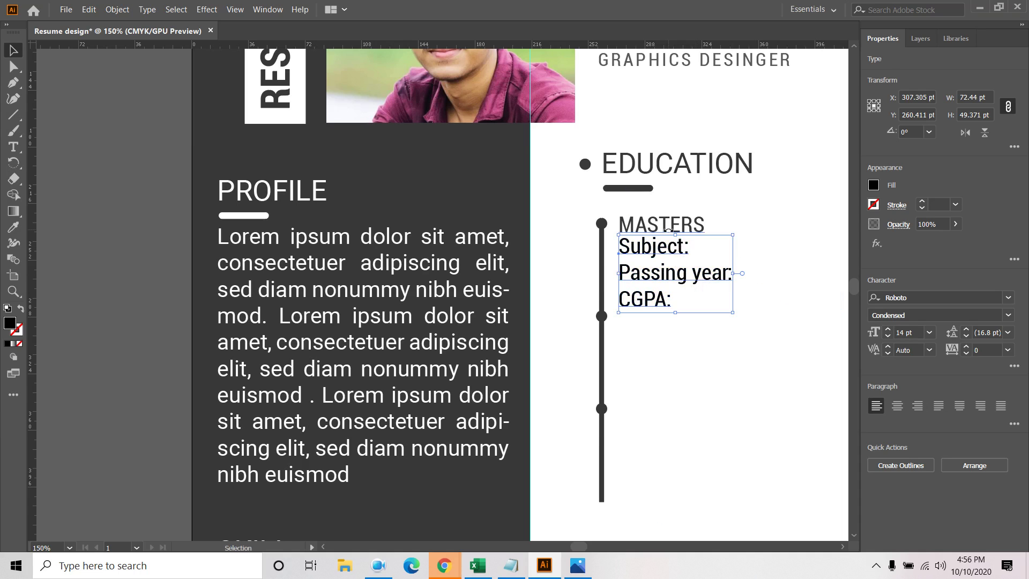
# Nudge MASTERS into position, keep it at 14 pt, and review its font style
pyautogui.click(665, 227)
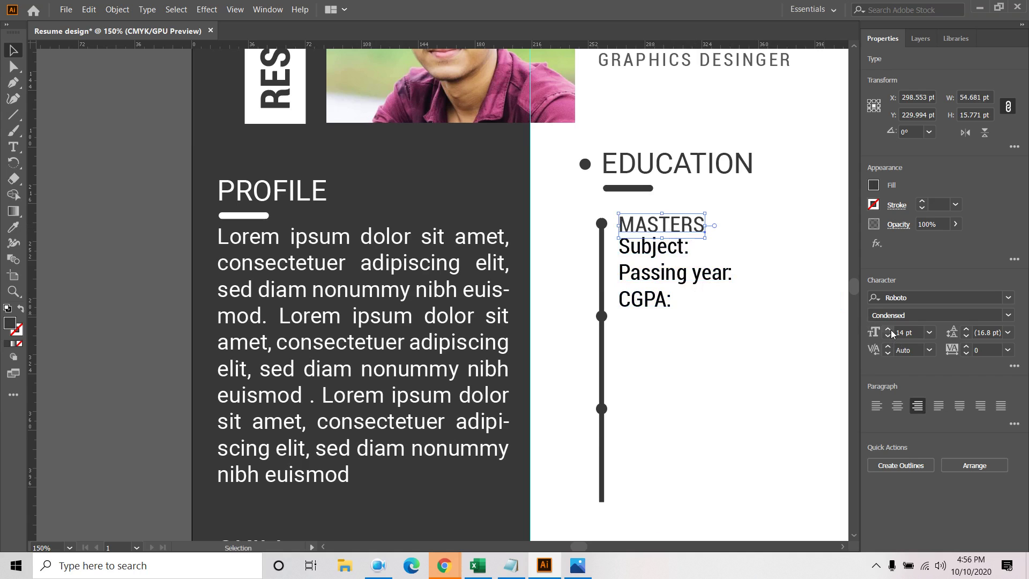
pyautogui.click(888, 329)
pyautogui.click(888, 329)
pyautogui.moveTo(676, 230); pyautogui.dragTo(693, 236)
pyautogui.click(725, 164)
pyautogui.click(676, 230)
pyautogui.click(888, 336)
pyautogui.click(888, 336)
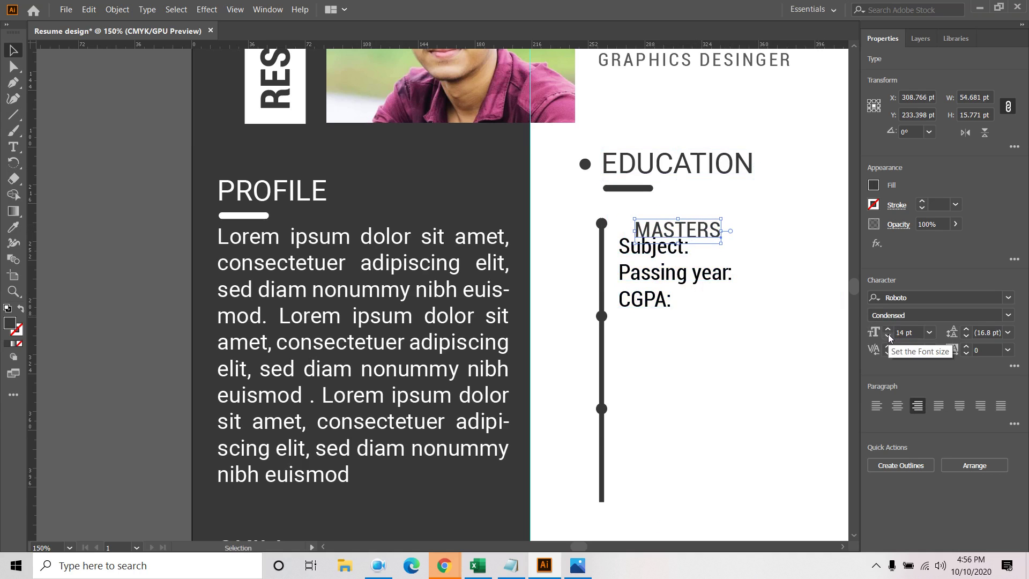
pyautogui.click(1010, 320)
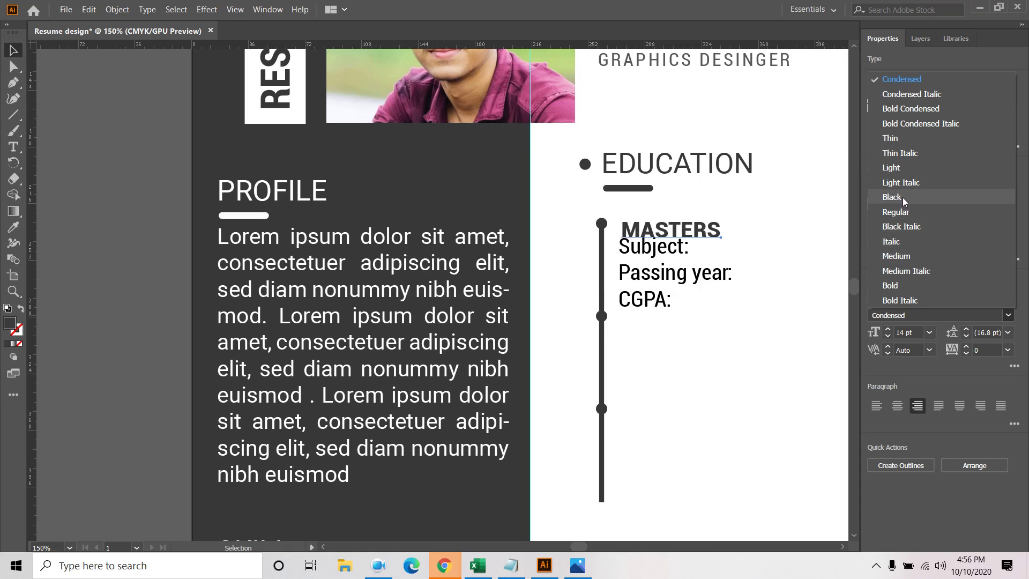
pyautogui.press('Escape')
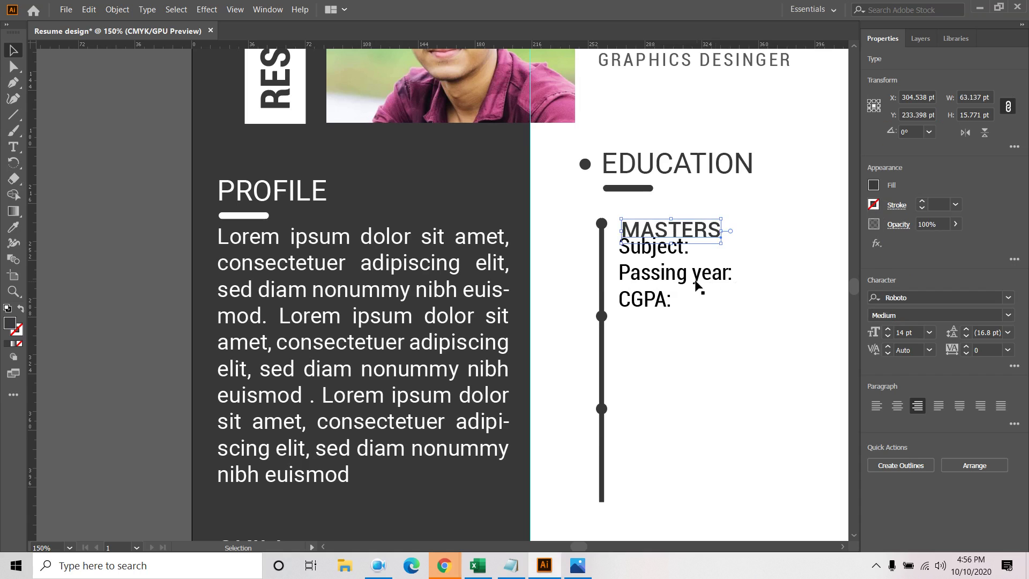
# Give the detail block 14 pt leading and a dark grey fill, nudging it down slightly
pyautogui.click(697, 283)
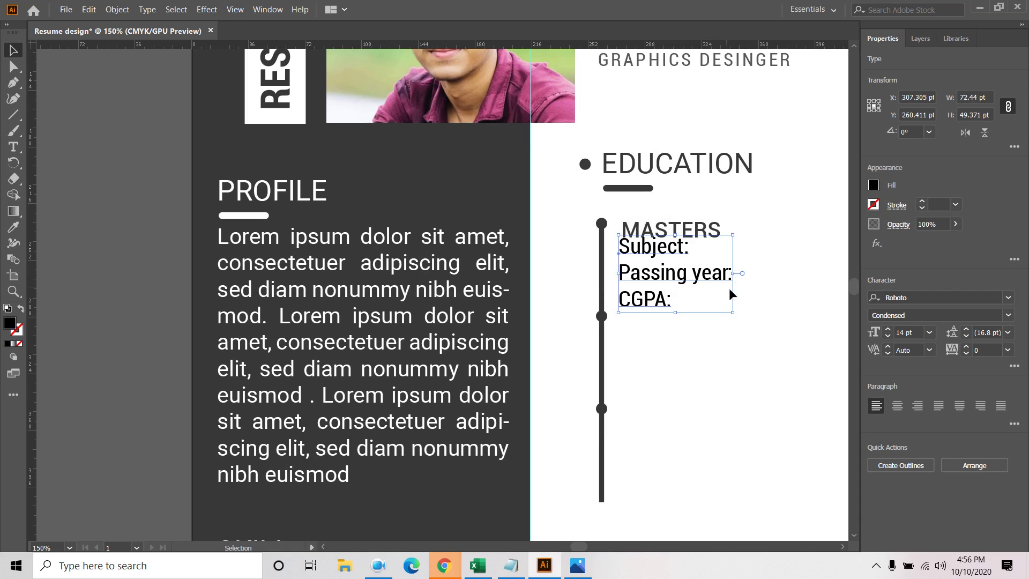
pyautogui.click(1007, 332)
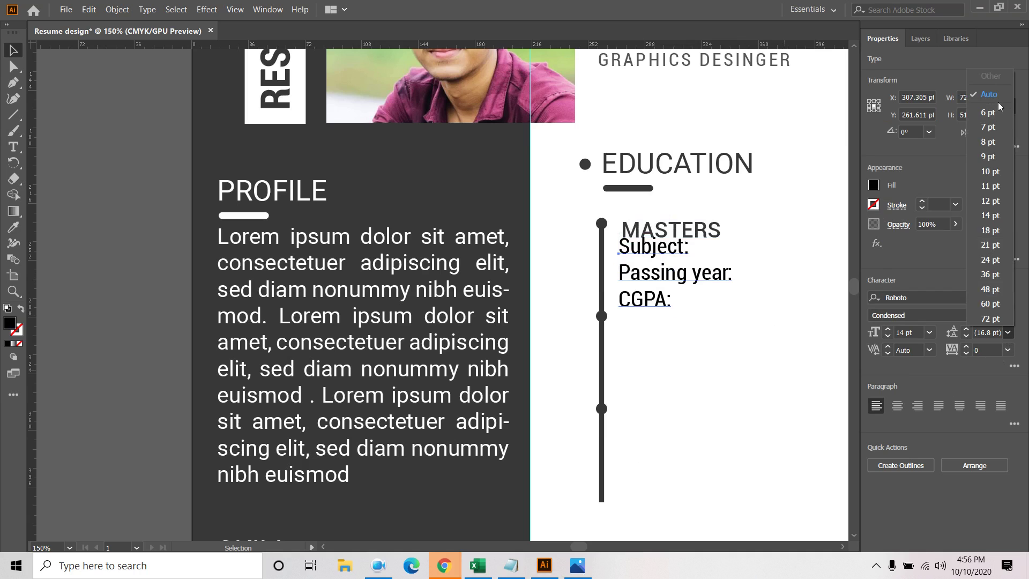
pyautogui.click(966, 341)
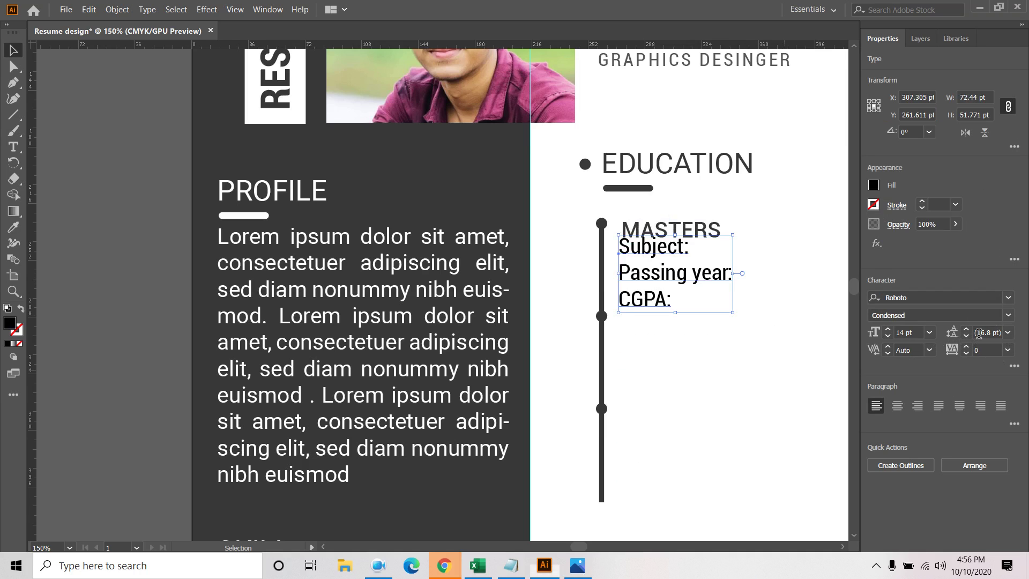
pyautogui.click(1008, 332)
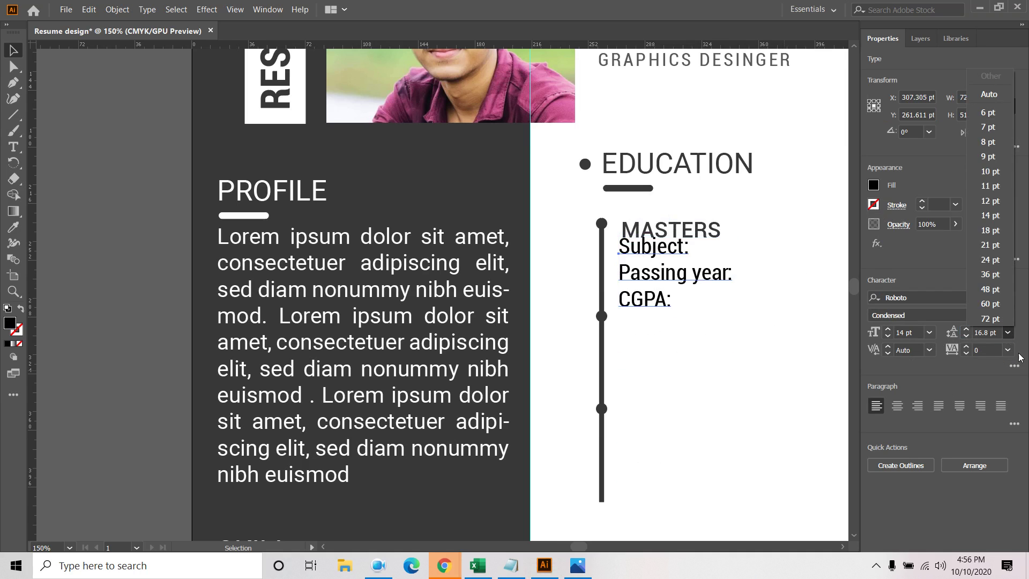
pyautogui.click(990, 215)
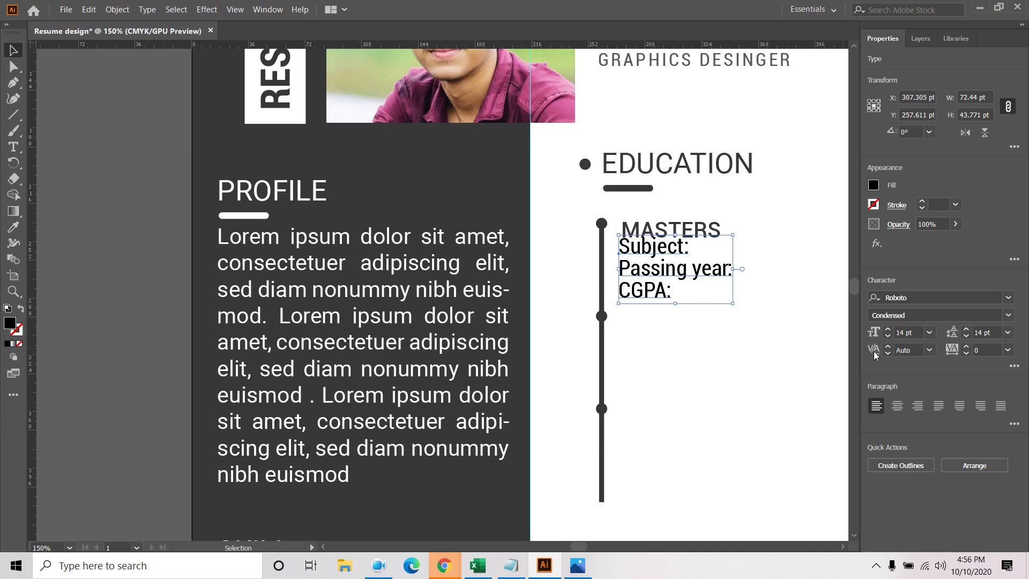
pyautogui.click(874, 185)
pyautogui.click(746, 274)
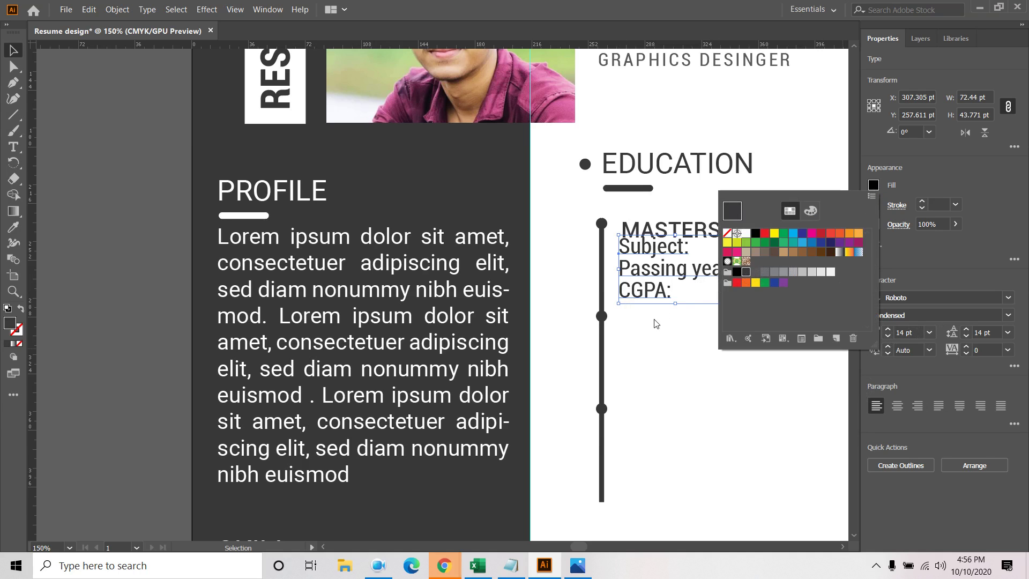
pyautogui.press('Down')
pyautogui.press('Down')
pyautogui.press('Down')
pyautogui.press('Down')
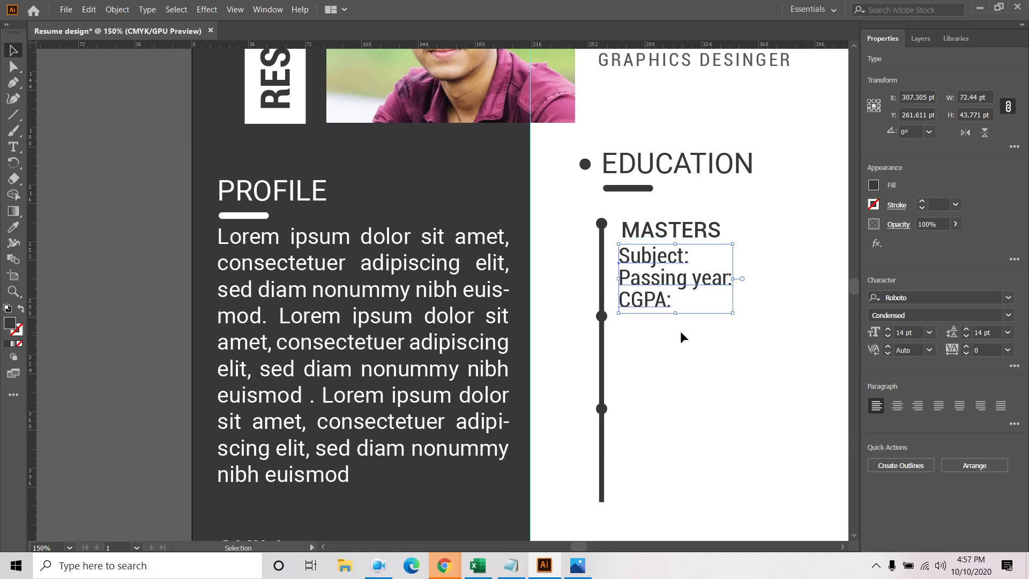
pyautogui.click(673, 284)
# Fill in Subject: Accounting, Passing year: 2019 and CGPA: 3.15
pyautogui.doubleClick(666, 274)
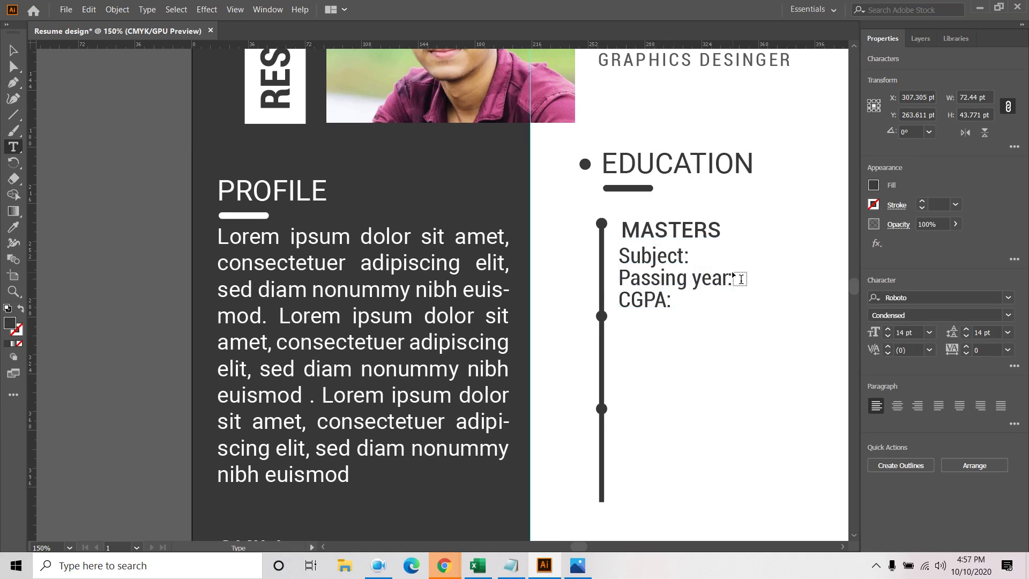
pyautogui.write('Accounting')
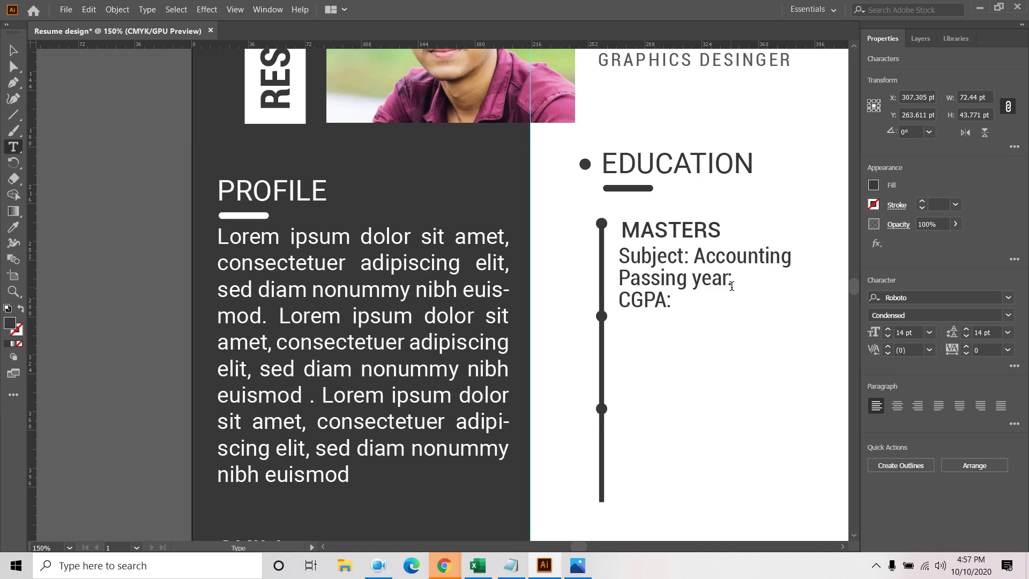
pyautogui.press('Escape')
pyautogui.click(719, 279)
pyautogui.write('2019 CGPA: ')
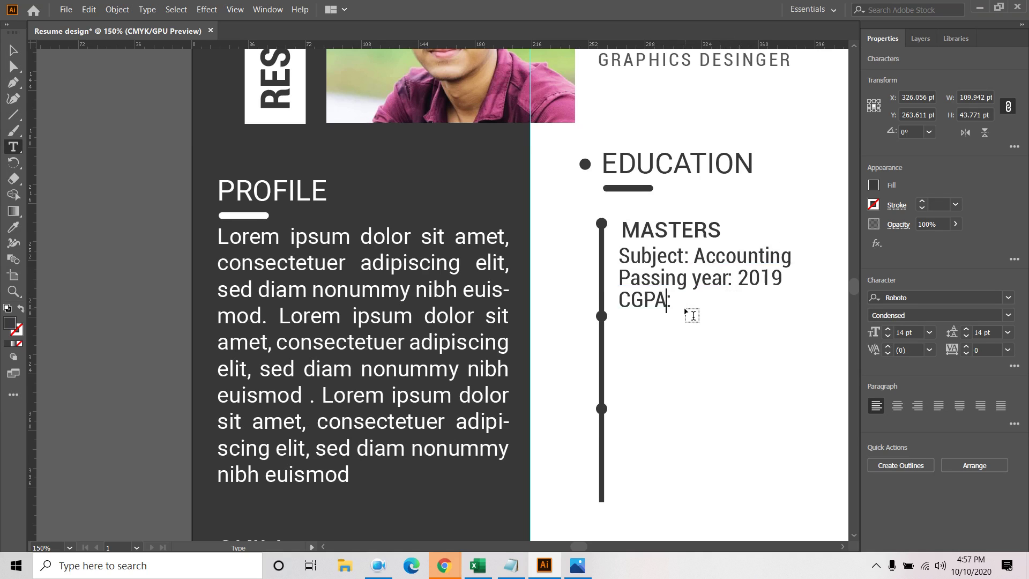
pyautogui.write('3.15')
pyautogui.press('Escape')
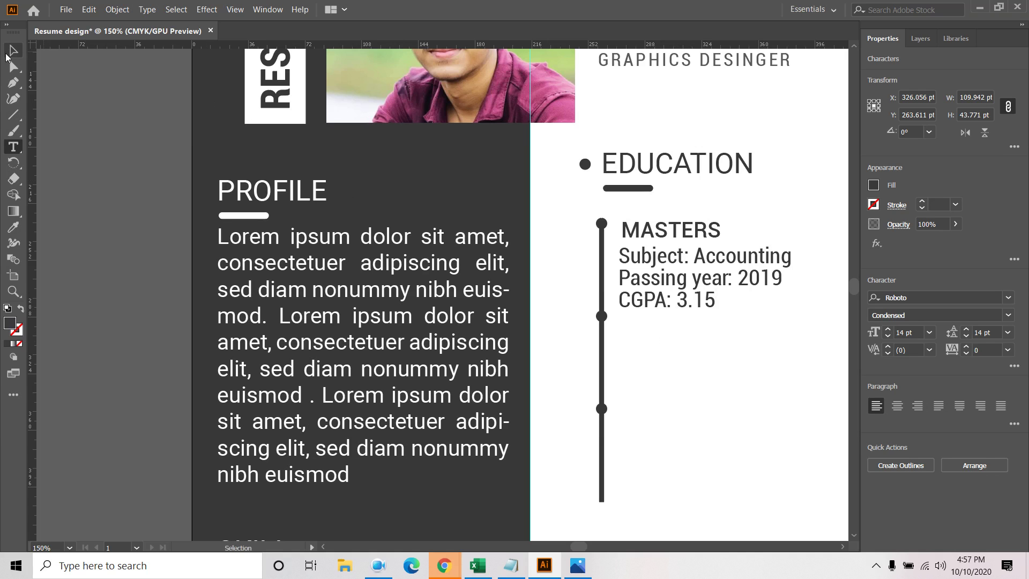
# Alt-drag copies of the MASTERS heading and details down beside the lower timeline dots
pyautogui.click(671, 286)
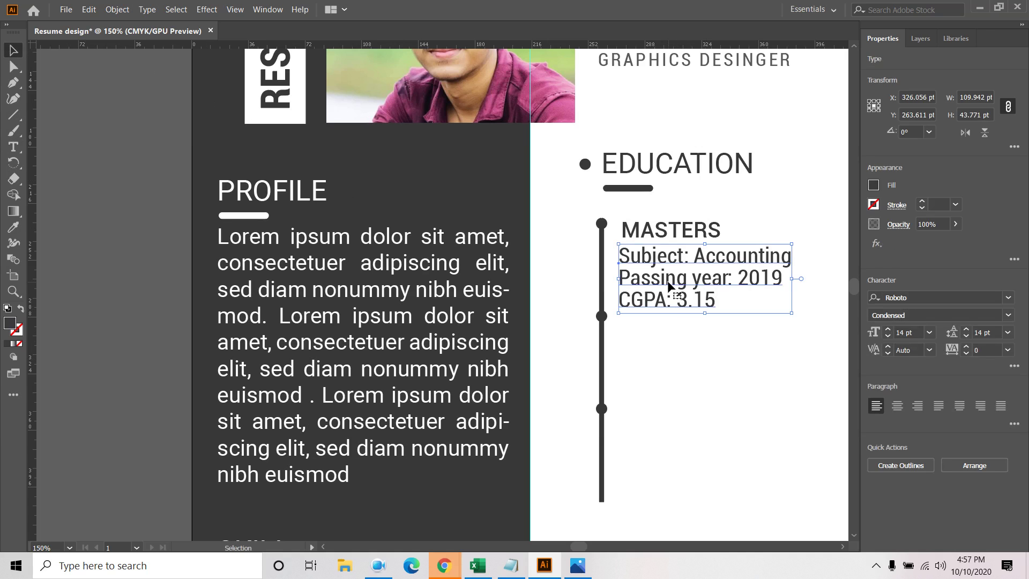
pyautogui.keyDown('shift'); pyautogui.click(669, 236); pyautogui.keyUp('shift')
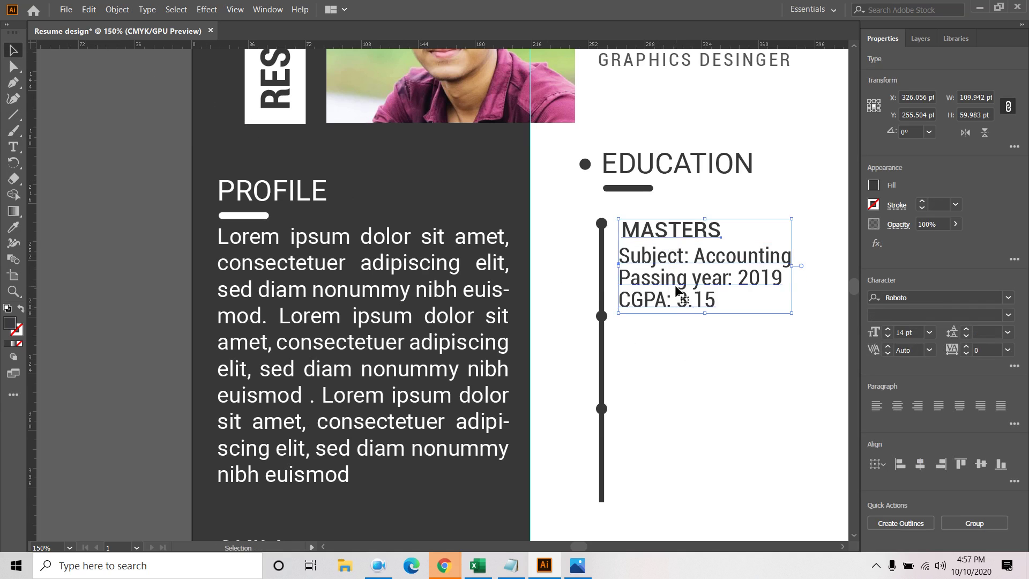
pyautogui.moveTo(688, 283); pyautogui.dragTo(679, 459)
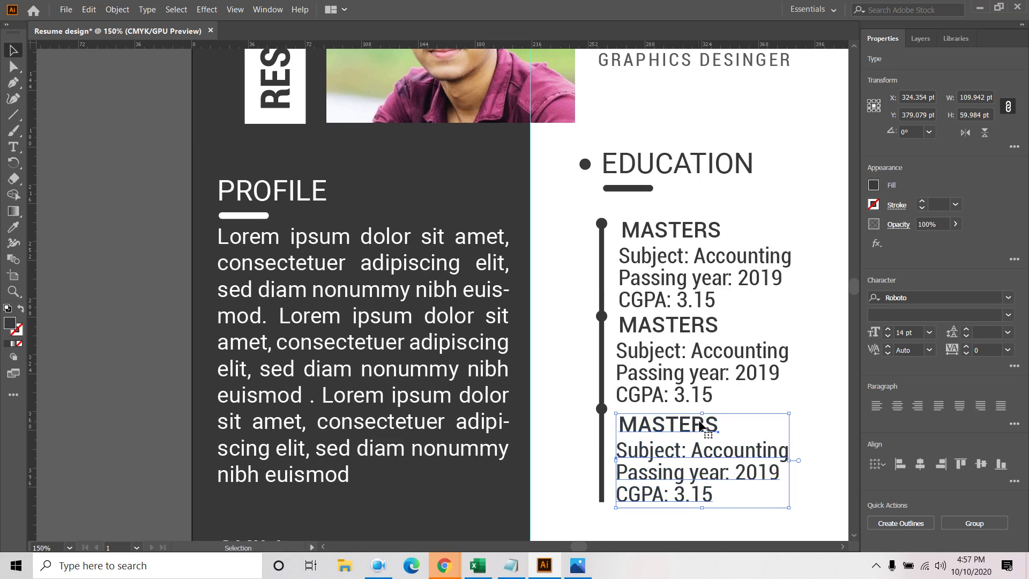
pyautogui.click(764, 385)
# Zoom out and select the second entry's details text
pyautogui.hotkey('ctrl', '-')
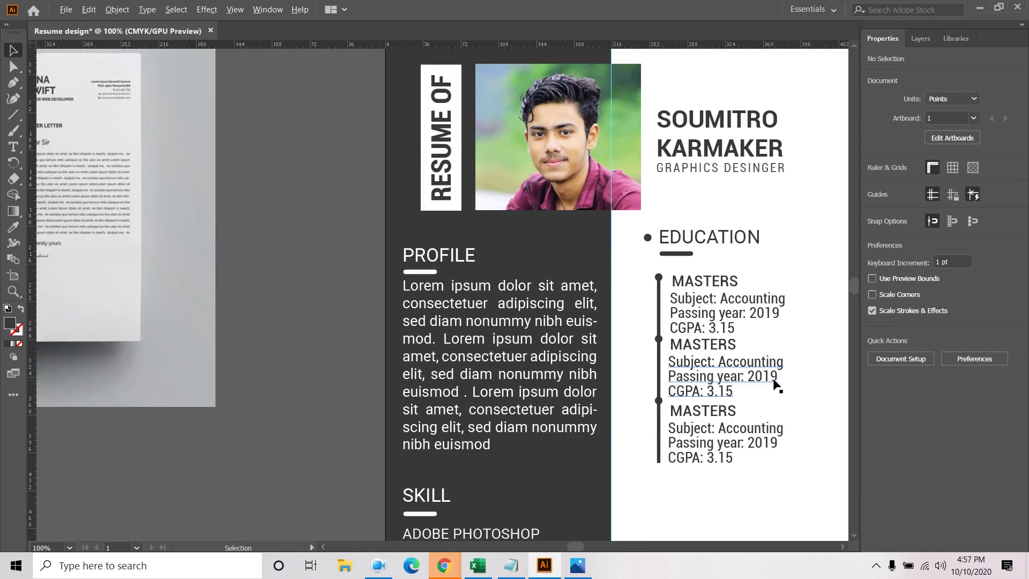
pyautogui.click(731, 368)
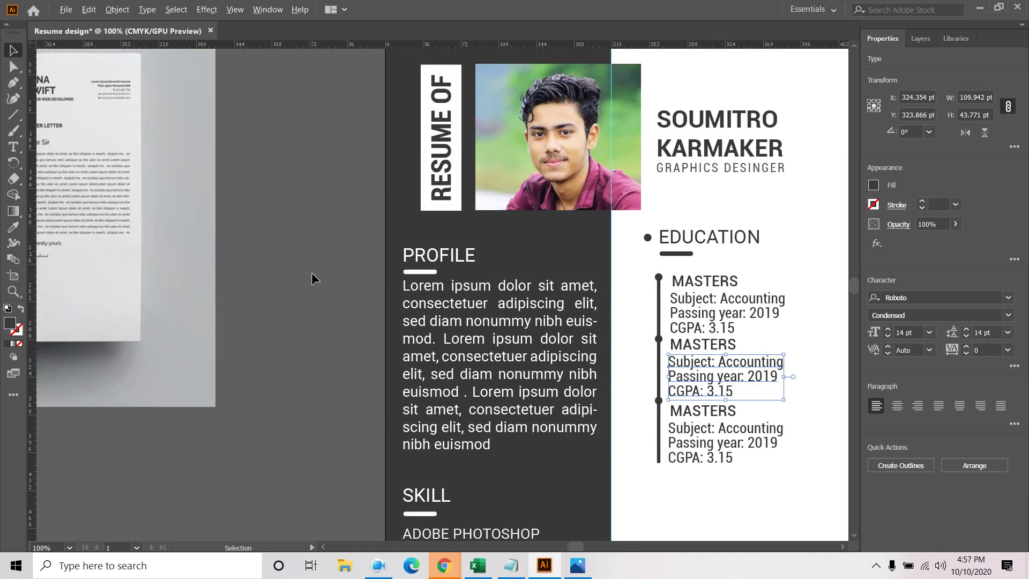
pyautogui.keyDown('alt'); pyautogui.scroll(-3, 311, 272); pyautogui.keyUp('alt')
pyautogui.keyDown('alt'); pyautogui.scroll(5, 186, 239); pyautogui.keyUp('alt')
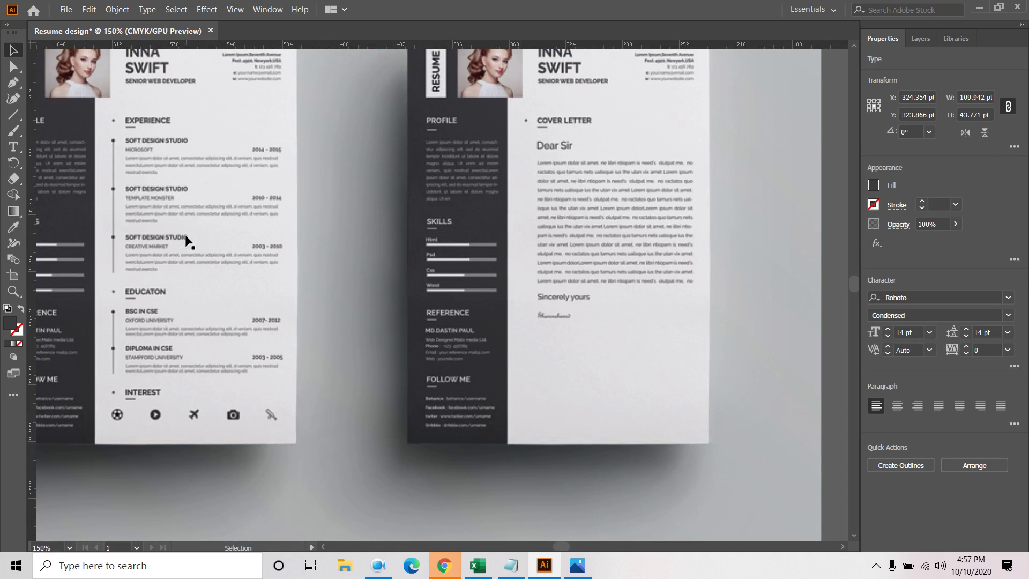
pyautogui.keyDown('alt'); pyautogui.scroll(-2, 188, 239); pyautogui.keyUp('alt')
pyautogui.keyDown('alt'); pyautogui.scroll(-3, 850, 364); pyautogui.keyUp('alt')
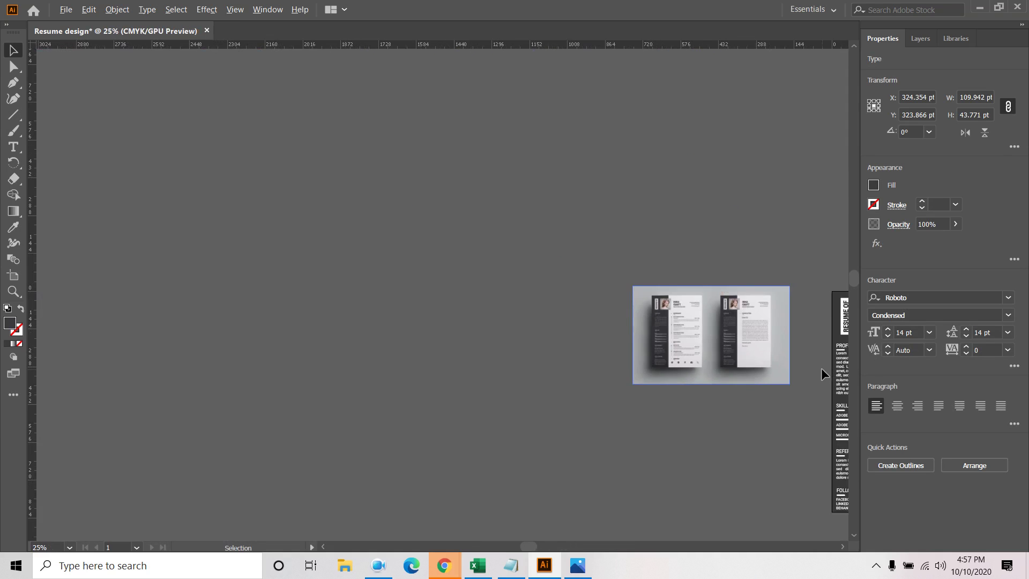
pyautogui.keyDown('alt'); pyautogui.scroll(5, 816, 368); pyautogui.keyUp('alt')
pyautogui.keyDown('alt'); pyautogui.scroll(-3, 779, 347); pyautogui.keyUp('alt')
pyautogui.keyDown('alt'); pyautogui.scroll(3, 418, 123); pyautogui.keyUp('alt')
pyautogui.click(732, 214)
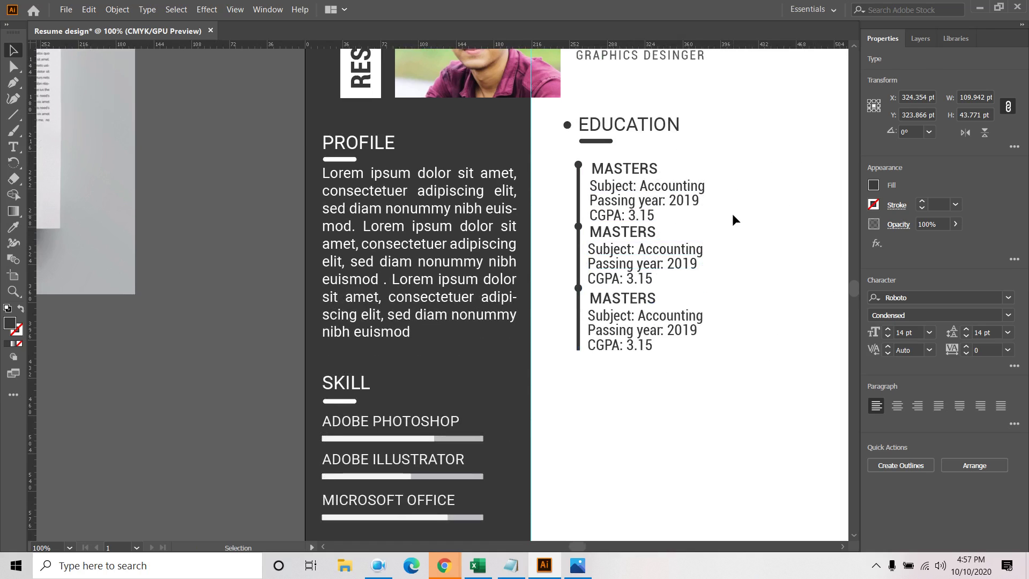
pyautogui.click(637, 263)
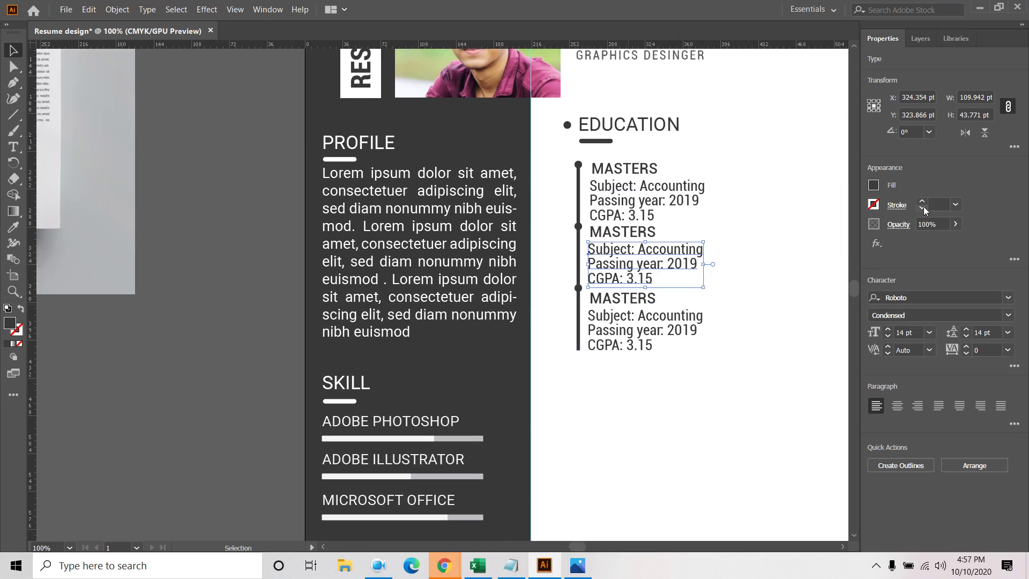
# Shrink the second entry's details to 12 pt and nudge its heading down
pyautogui.click(887, 336)
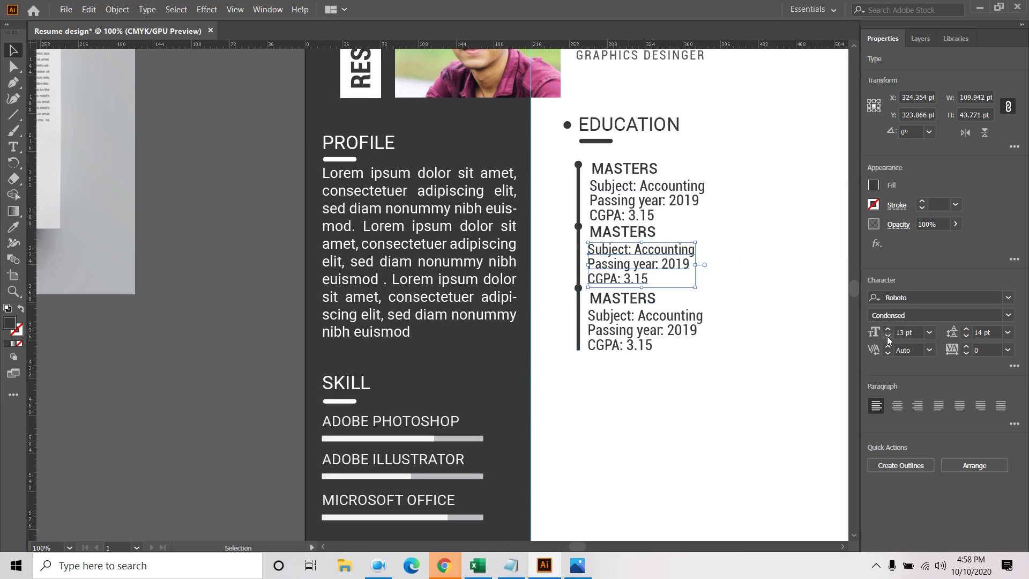
pyautogui.click(887, 337)
pyautogui.click(675, 380)
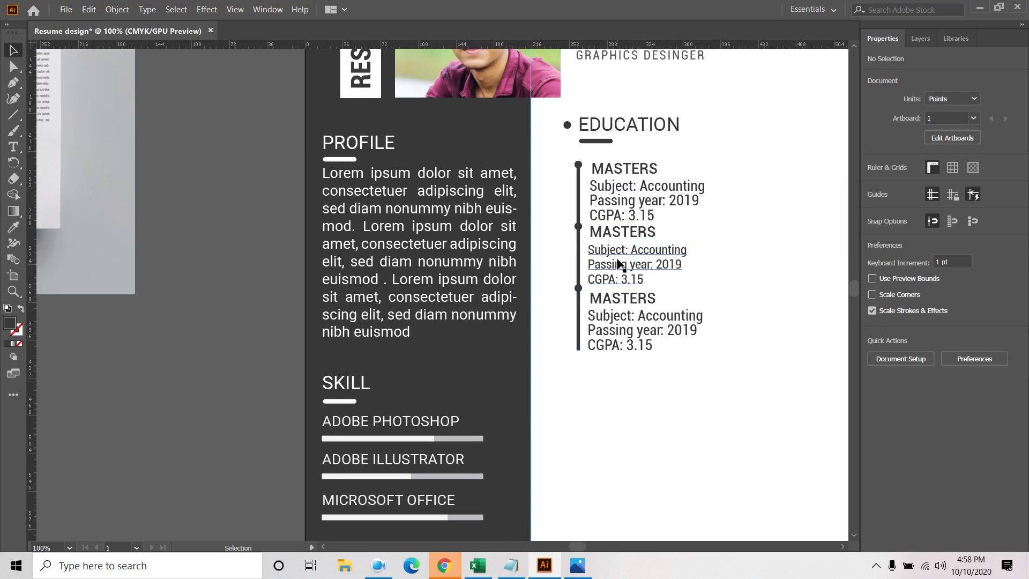
pyautogui.click(616, 232)
pyautogui.press('Down')
pyautogui.press('Down')
pyautogui.press('Down')
pyautogui.press('Down')
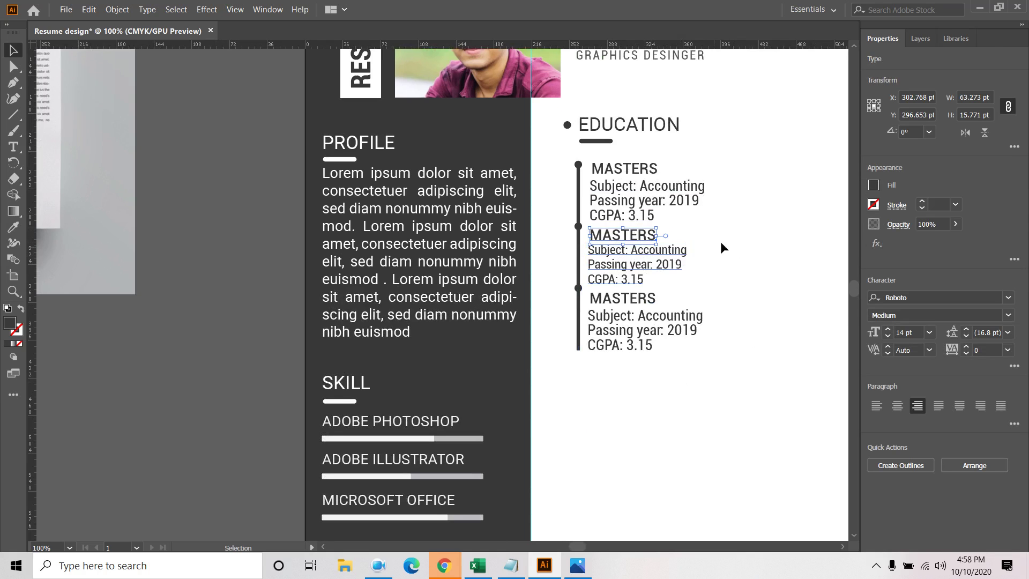
pyautogui.click(638, 363)
# Shrink the third entry's details to 12 pt and nudge them up under the heading
pyautogui.click(636, 344)
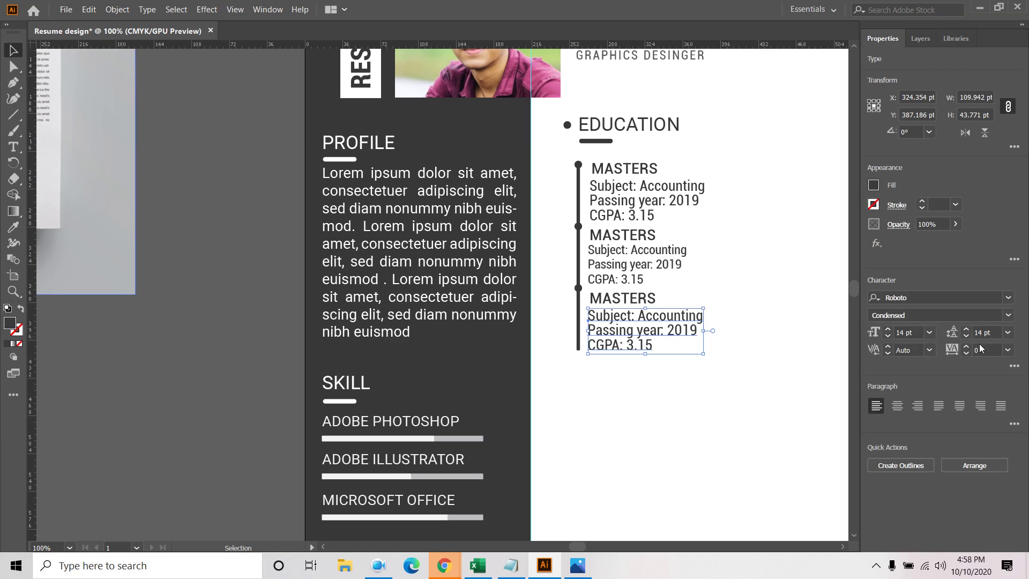
pyautogui.click(887, 337)
pyautogui.click(888, 336)
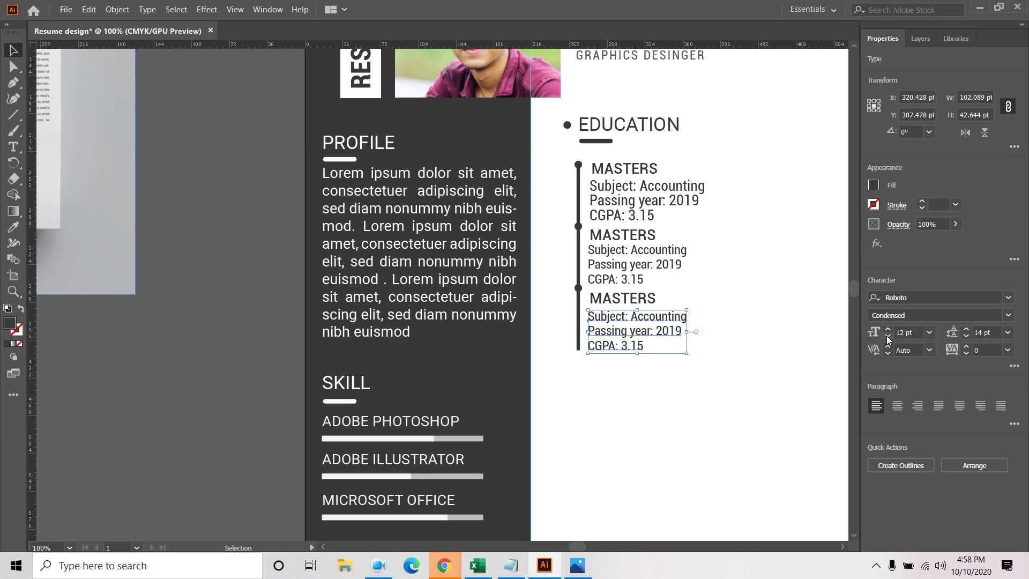
pyautogui.click(656, 402)
pyautogui.click(636, 301)
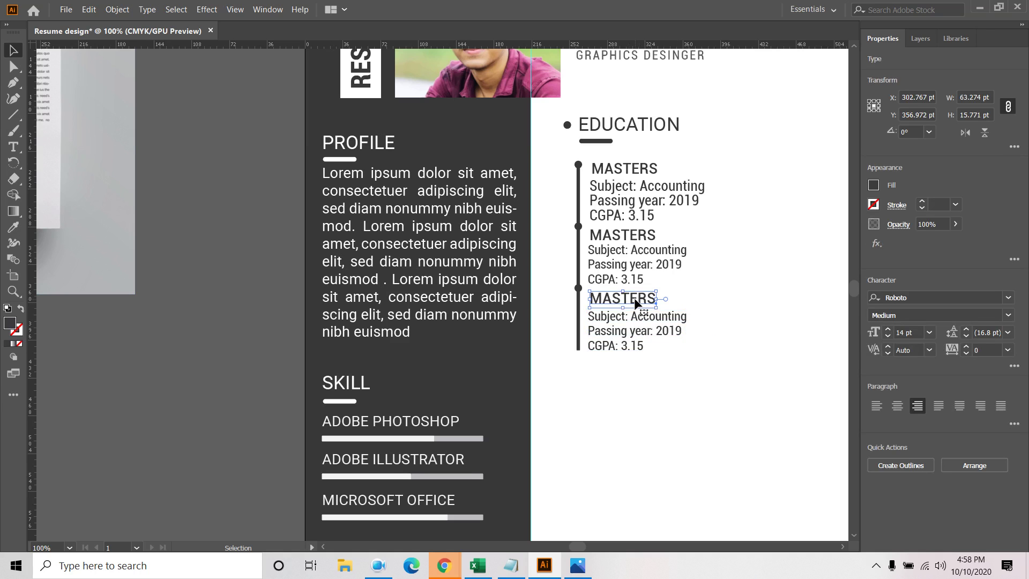
pyautogui.click(630, 333)
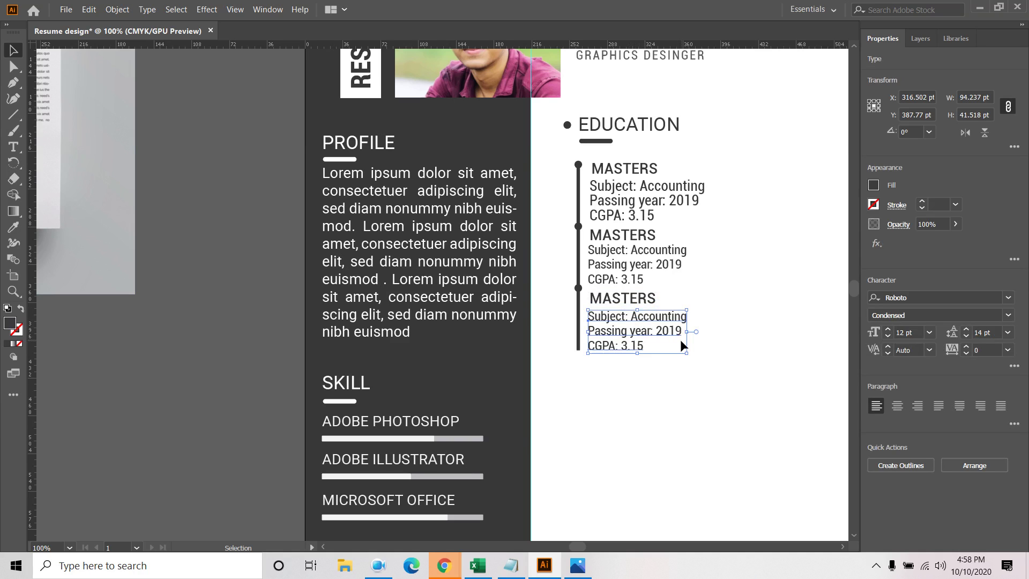
pyautogui.press('Up')
pyautogui.press('Up')
pyautogui.press('Up')
pyautogui.press('Up')
pyautogui.press('Up')
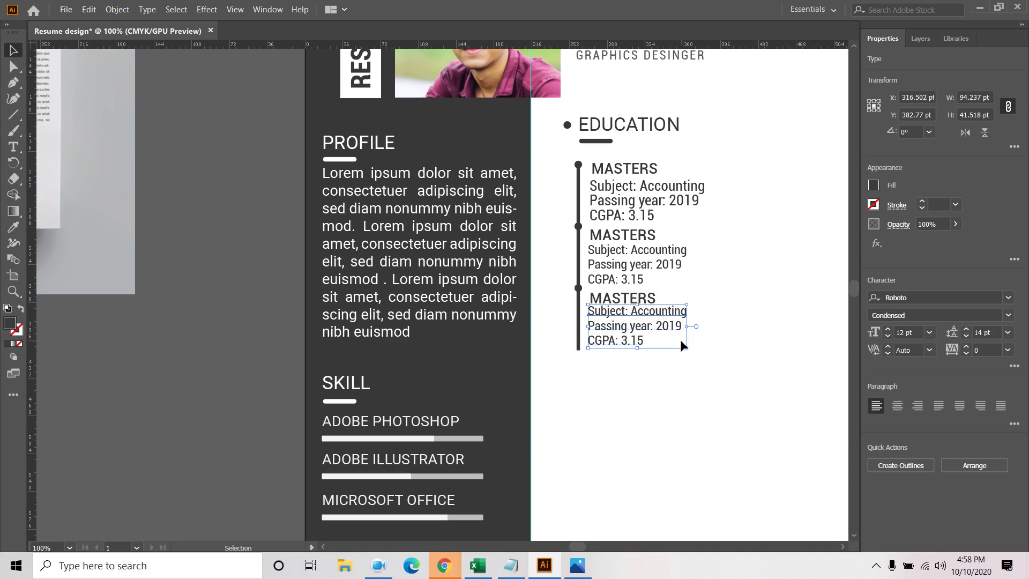
# Set the first entry's details to 12 pt and nudge them up and right under MASTERS
pyautogui.click(677, 199)
pyautogui.click(887, 330)
pyautogui.click(888, 330)
pyautogui.click(888, 337)
pyautogui.click(888, 337)
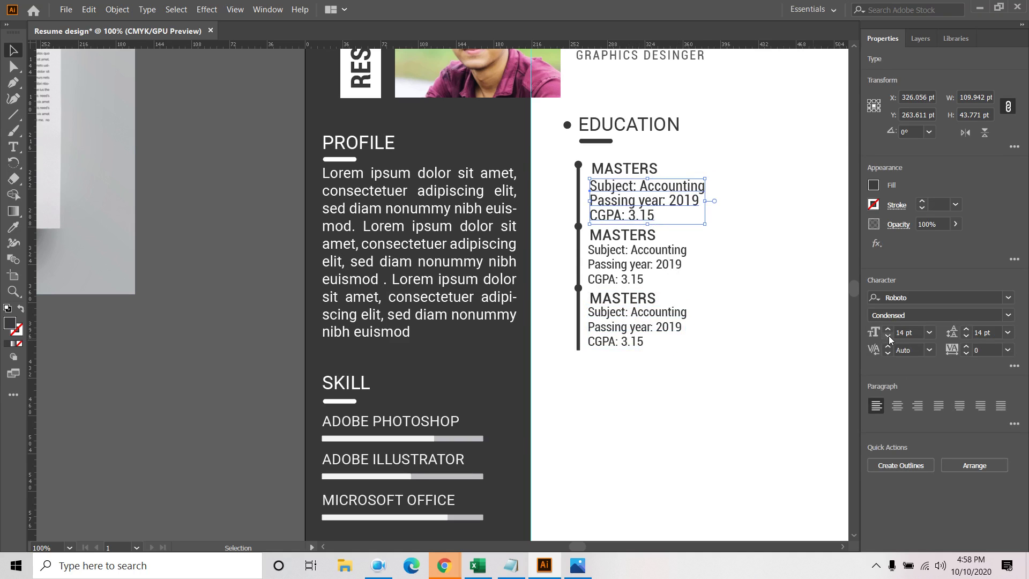
pyautogui.click(888, 335)
pyautogui.click(888, 336)
pyautogui.click(734, 330)
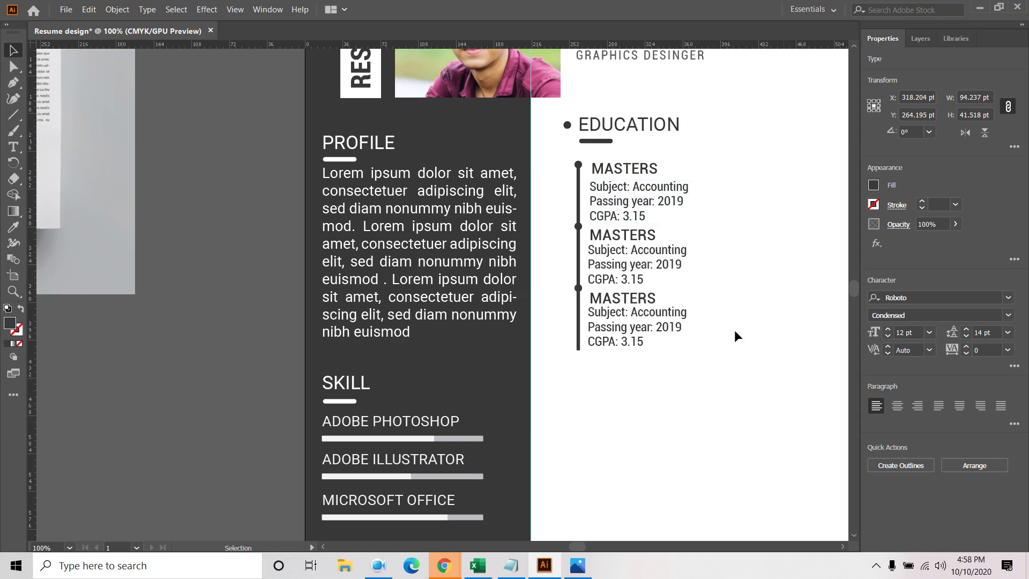
pyautogui.click(627, 201)
pyautogui.press('Up')
pyautogui.press('Up')
pyautogui.press('Up')
pyautogui.press('Up')
pyautogui.press('Right')
pyautogui.press('Right')
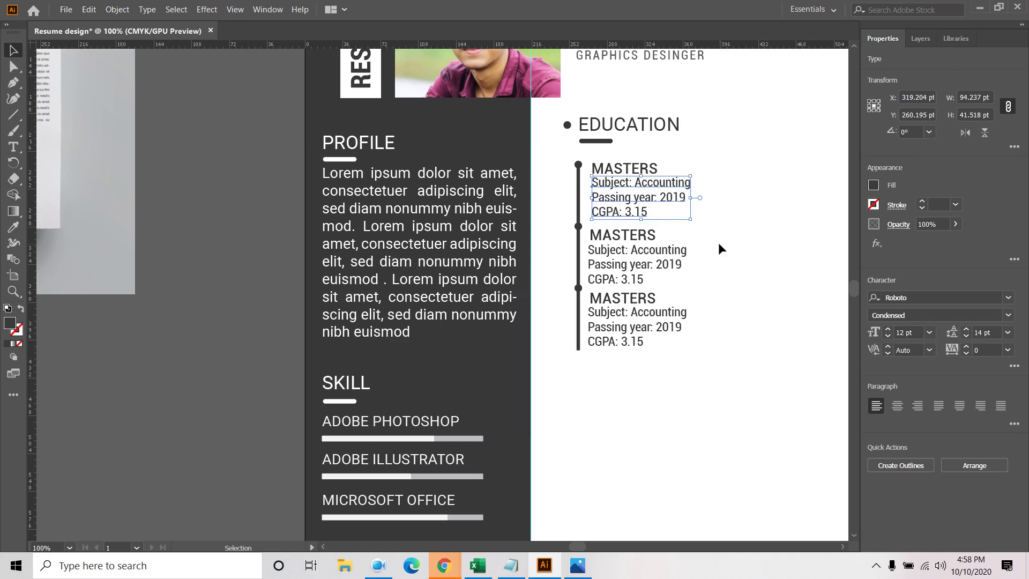
# Align the left edges of the three education entries
pyautogui.moveTo(628, 379); pyautogui.dragTo(690, 212)
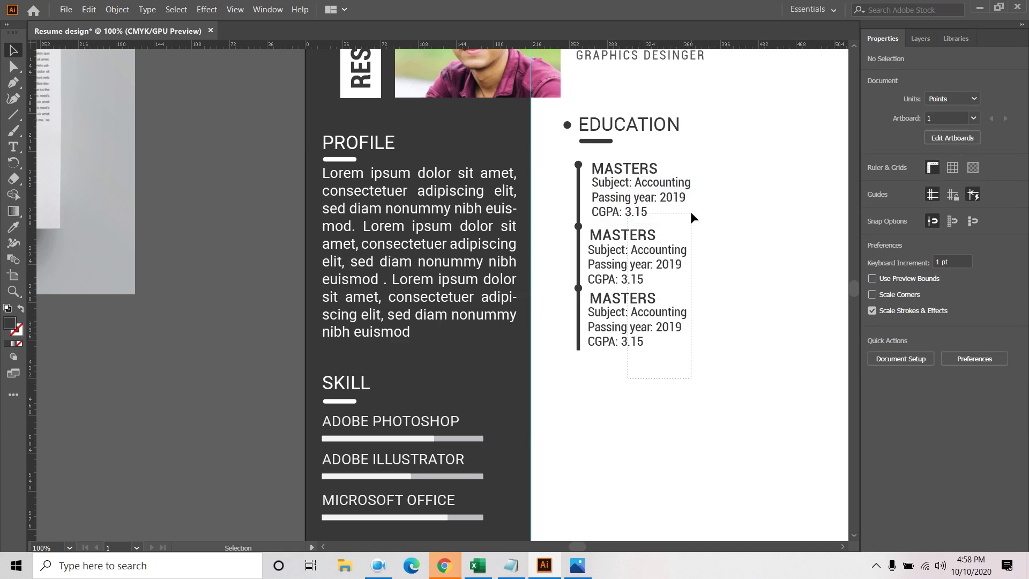
pyautogui.moveTo(689, 154); pyautogui.dragTo(690, 157)
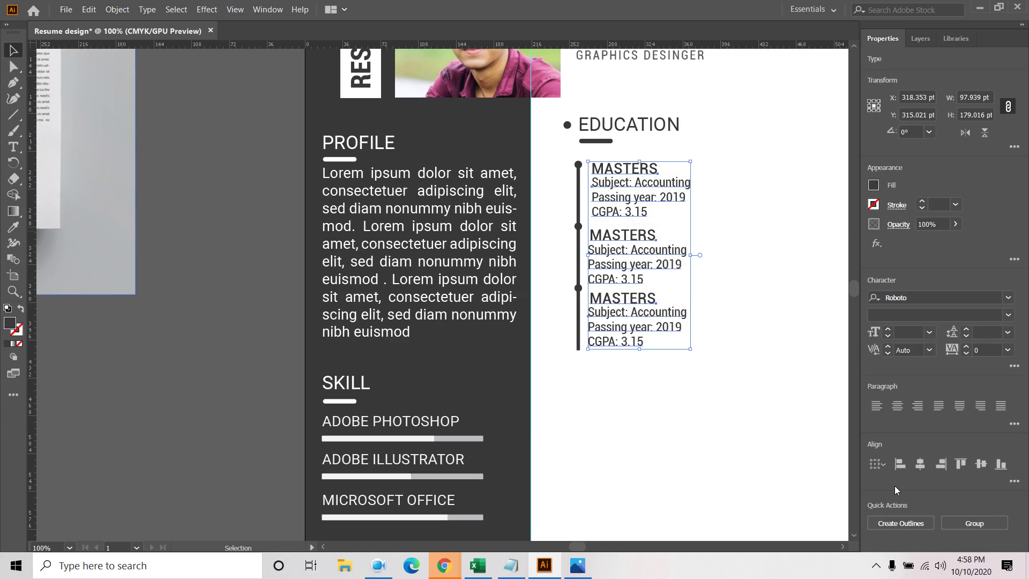
pyautogui.click(906, 465)
pyautogui.click(725, 407)
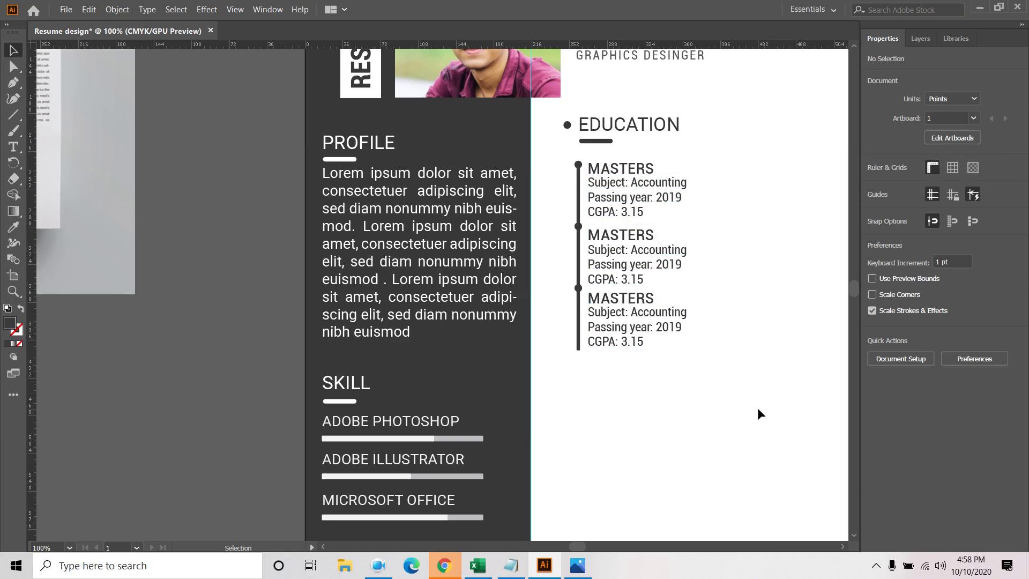
# Group each entry's MASTERS heading with its details text
pyautogui.moveTo(648, 339); pyautogui.dragTo(645, 290)
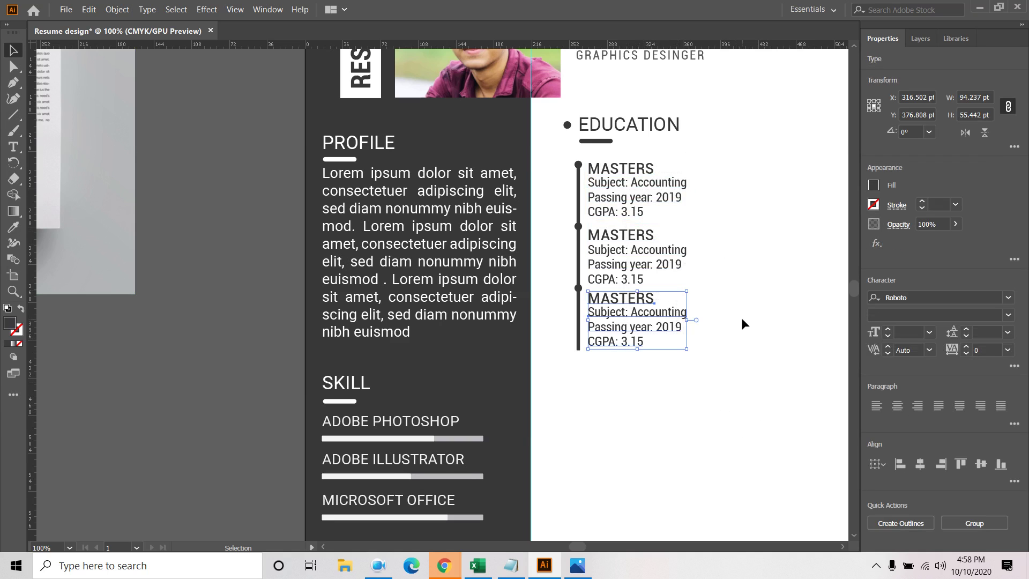
pyautogui.click(741, 321)
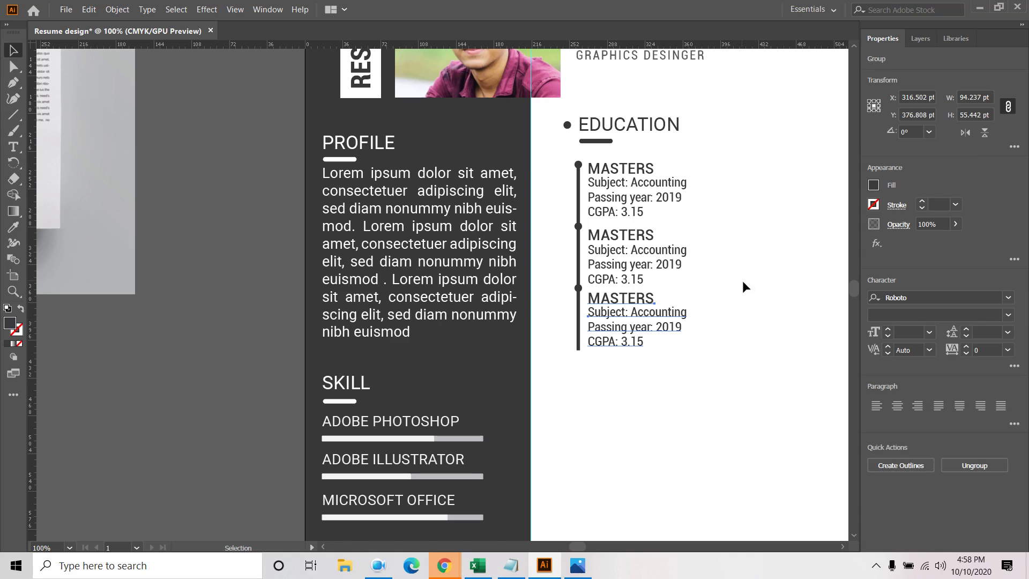
pyautogui.moveTo(728, 239); pyautogui.dragTo(628, 278)
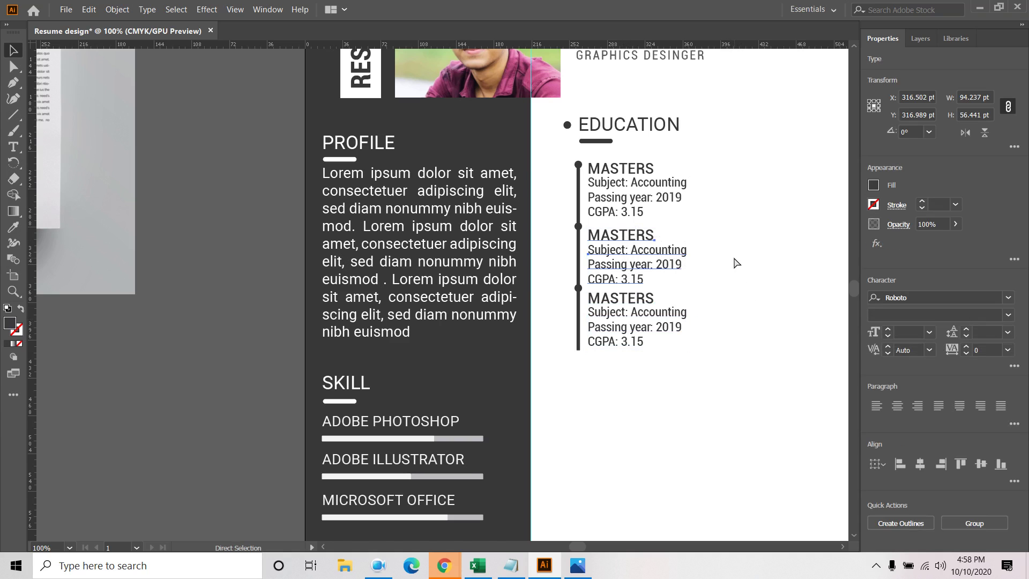
pyautogui.hotkey('ctrl', 'g')
pyautogui.press('v')
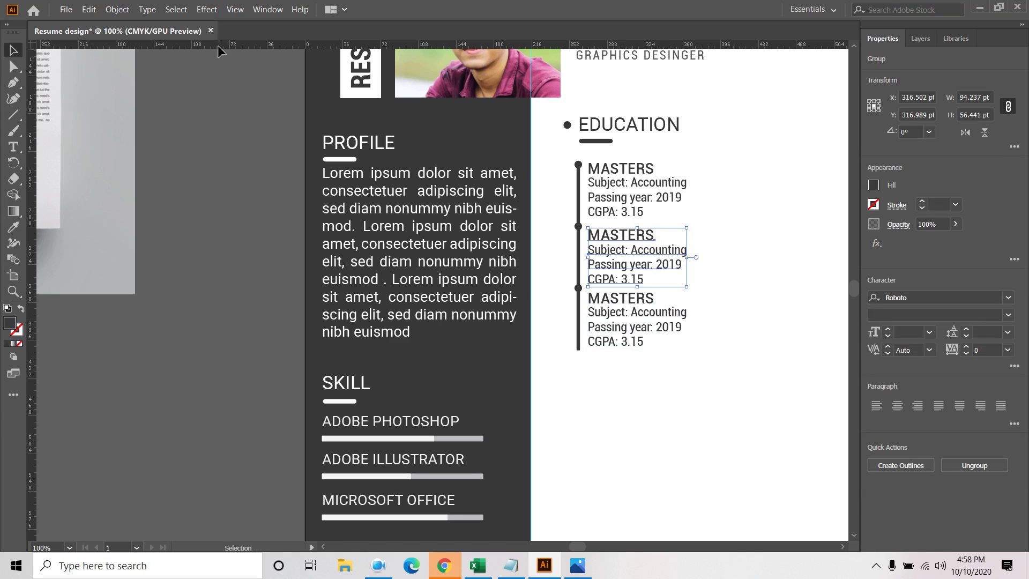
pyautogui.click(117, 10)
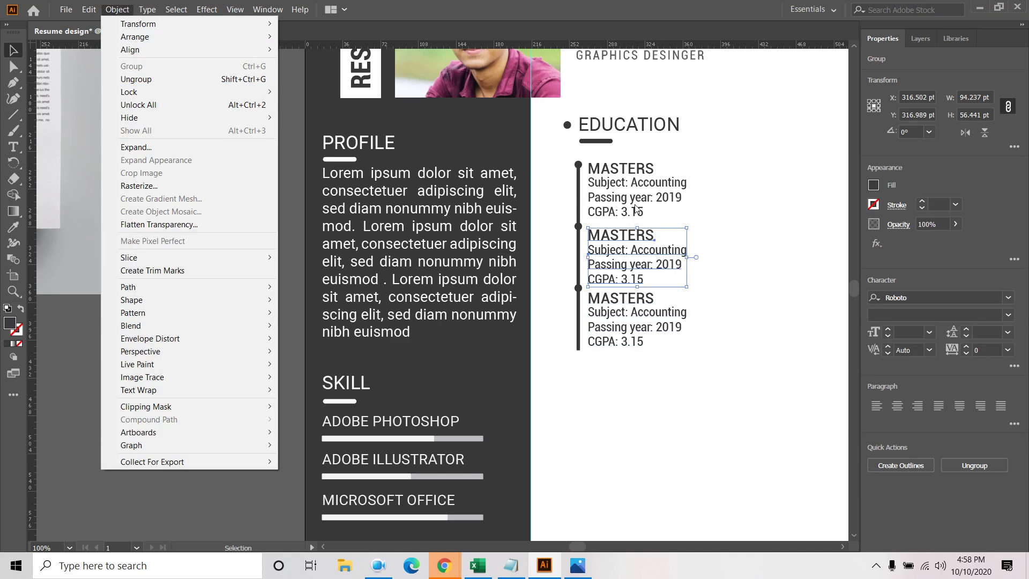
pyautogui.click(730, 180)
pyautogui.press('a')
pyautogui.click(615, 197)
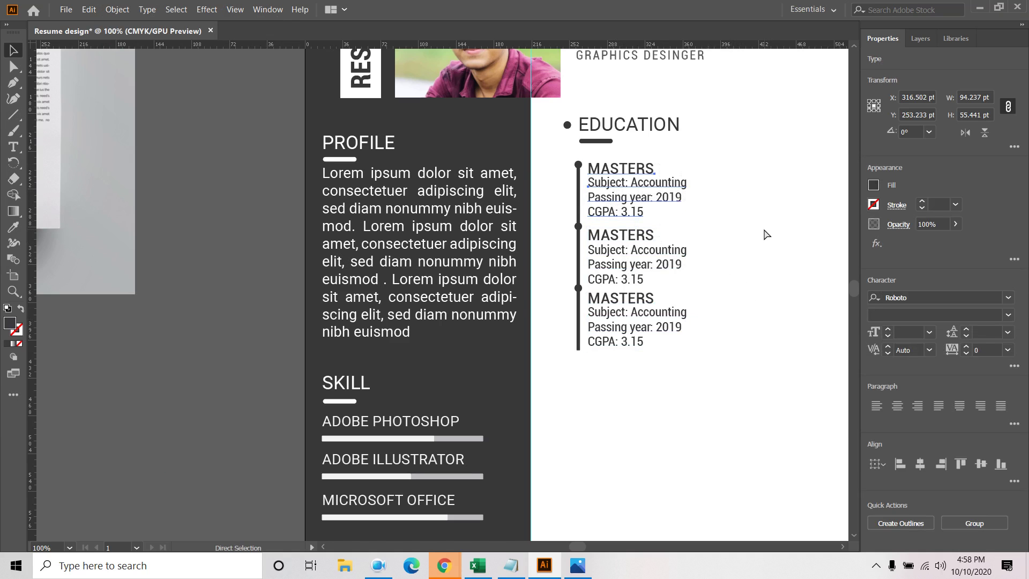
pyautogui.press('v')
# Distribute the three entry groups evenly by their vertical centres
pyautogui.moveTo(738, 160); pyautogui.dragTo(623, 382)
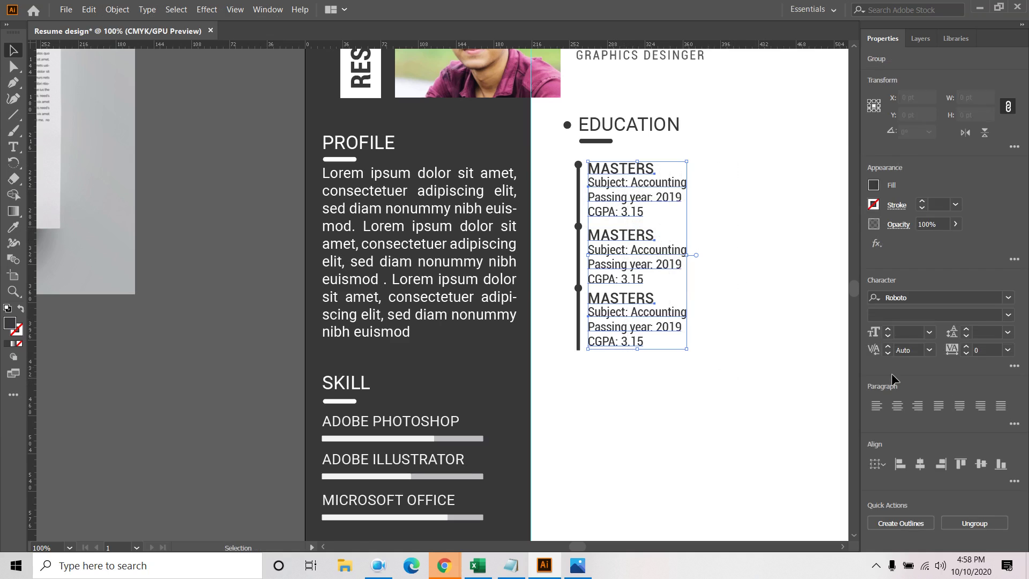
pyautogui.click(1014, 480)
pyautogui.click(902, 423)
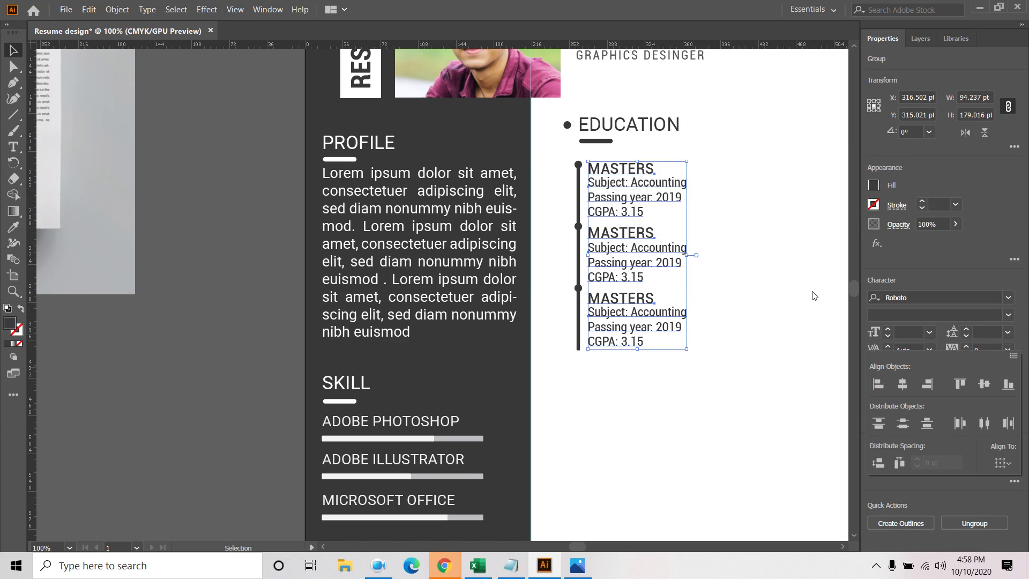
pyautogui.click(774, 266)
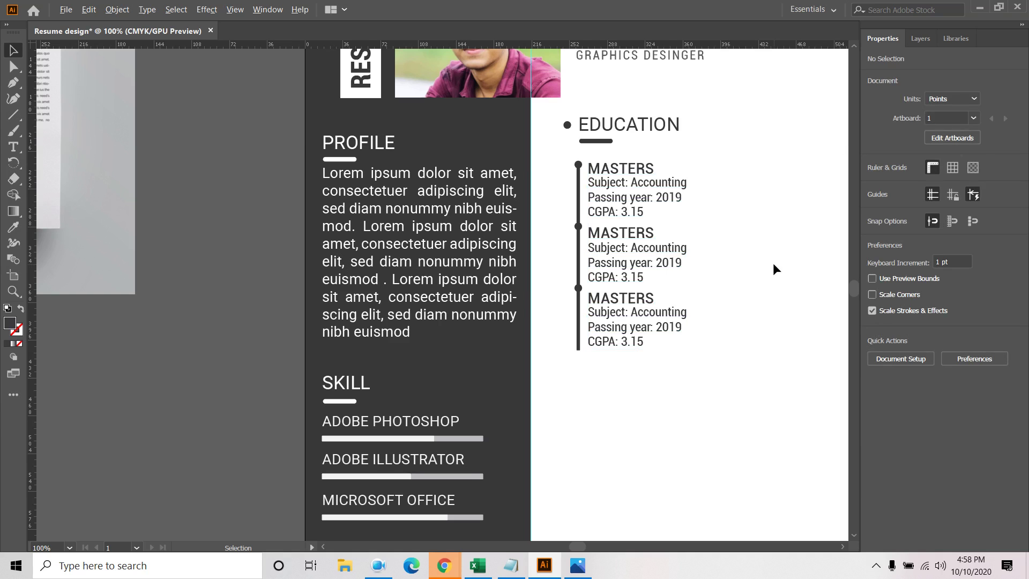
# Select the Education heading, timeline and all three entries
pyautogui.scroll(-3, 773, 263)
pyautogui.scroll(3, 453, 214)
pyautogui.scroll(2, 315, 226)
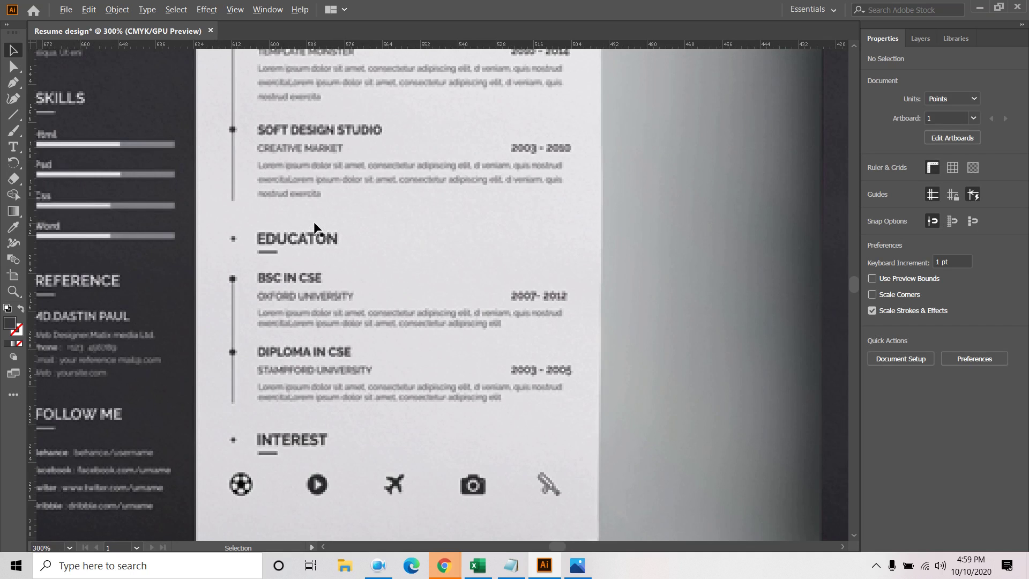
pyautogui.scroll(-3, 314, 226)
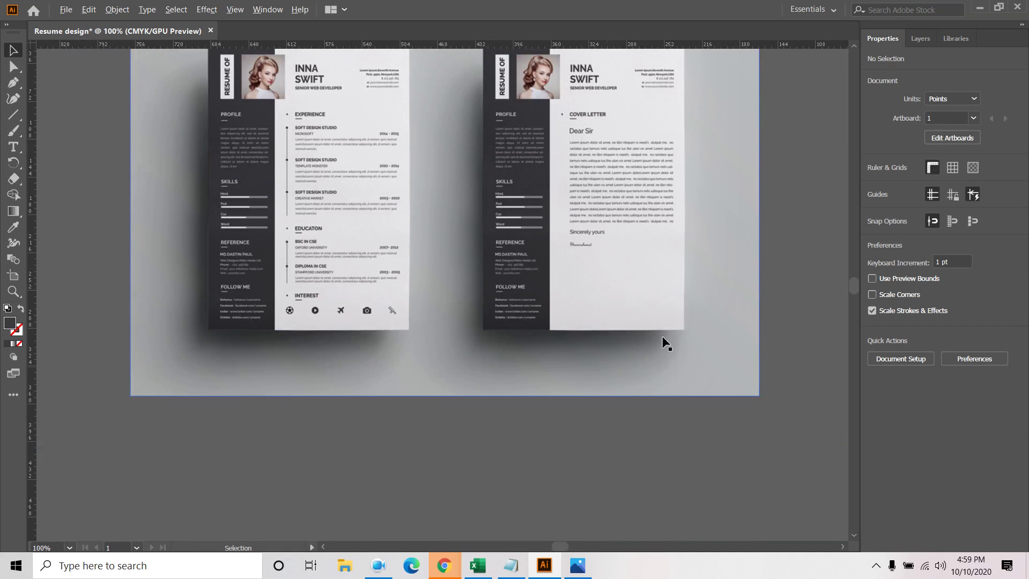
pyautogui.scroll(-3, 584, 308)
pyautogui.hscroll(5, 402, 329)
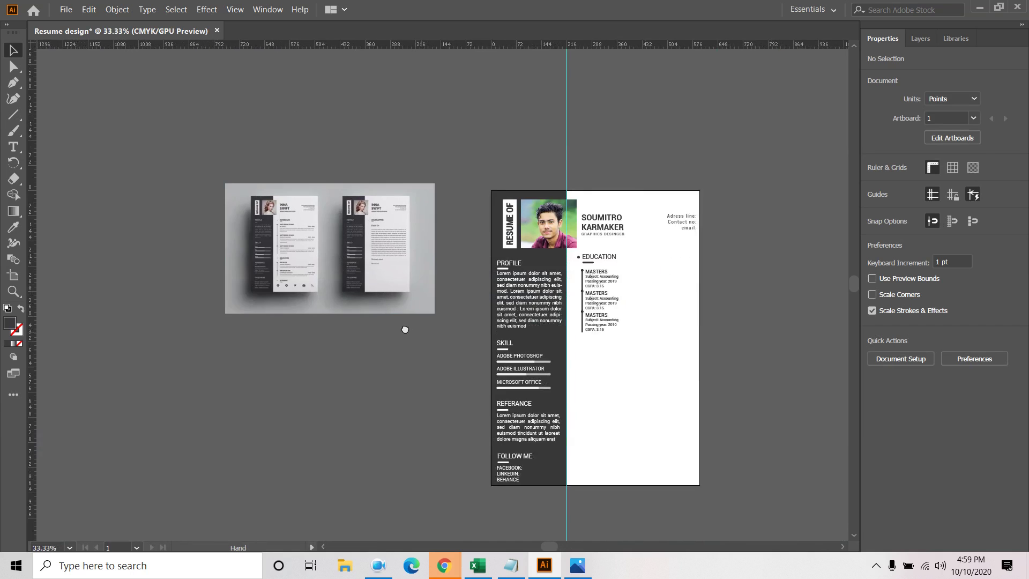
pyautogui.scroll(1, 528, 280)
pyautogui.scroll(2, 528, 280)
pyautogui.moveTo(689, 166); pyautogui.dragTo(499, 415)
pyautogui.scroll(-2, 637, 316)
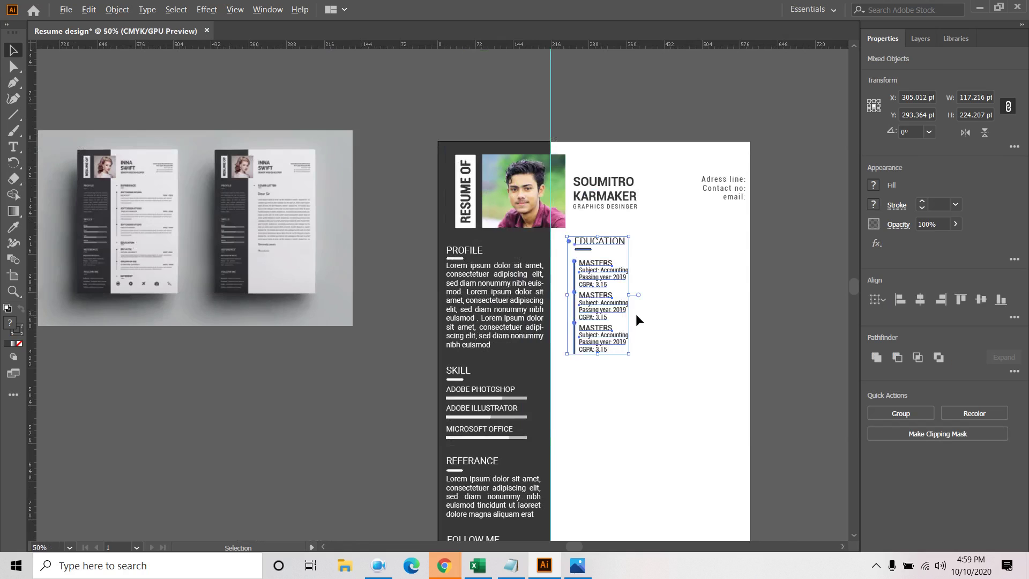
pyautogui.click(117, 9)
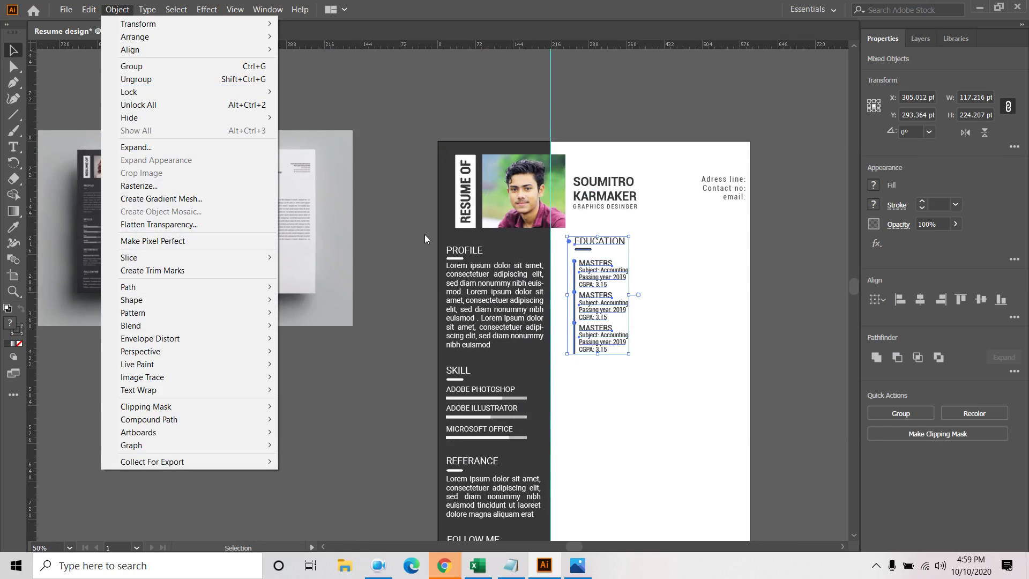
pyautogui.click(608, 284)
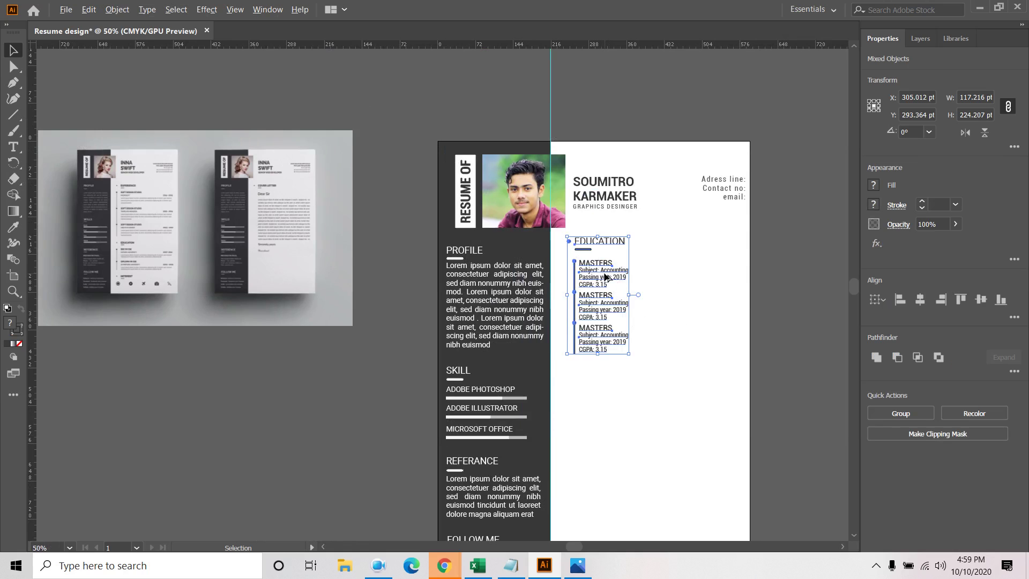
# Alt-drag a copy of the Education section below the original
pyautogui.moveTo(606, 277); pyautogui.dragTo(603, 417)
pyautogui.click(672, 400)
pyautogui.scroll(2, 671, 419)
pyautogui.moveTo(722, 382); pyautogui.dragTo(715, 217)
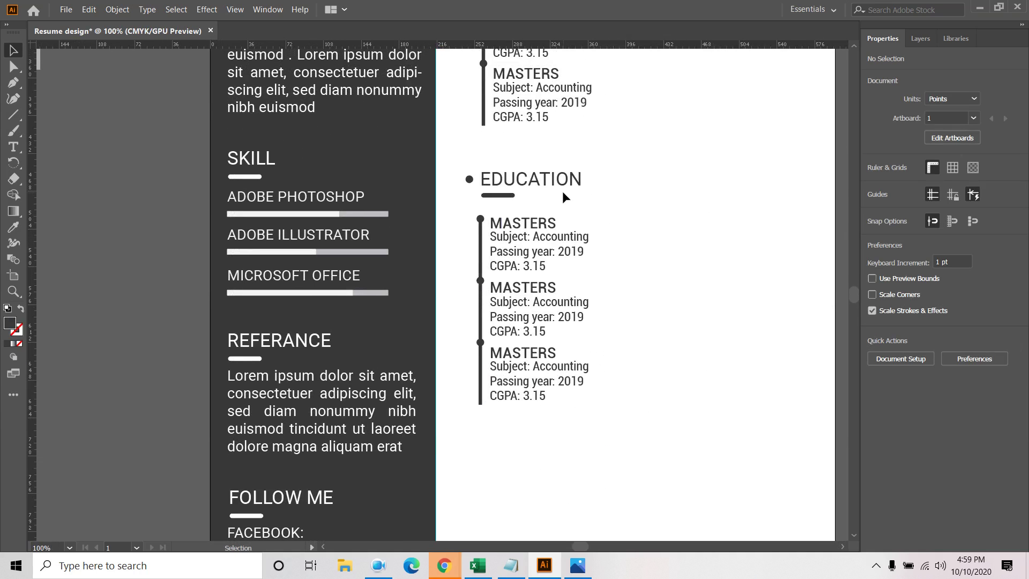
# Replace the lower EDUCATION heading text with EXPERIENCES in capitals
pyautogui.doubleClick(561, 191)
pyautogui.doubleClick(535, 181)
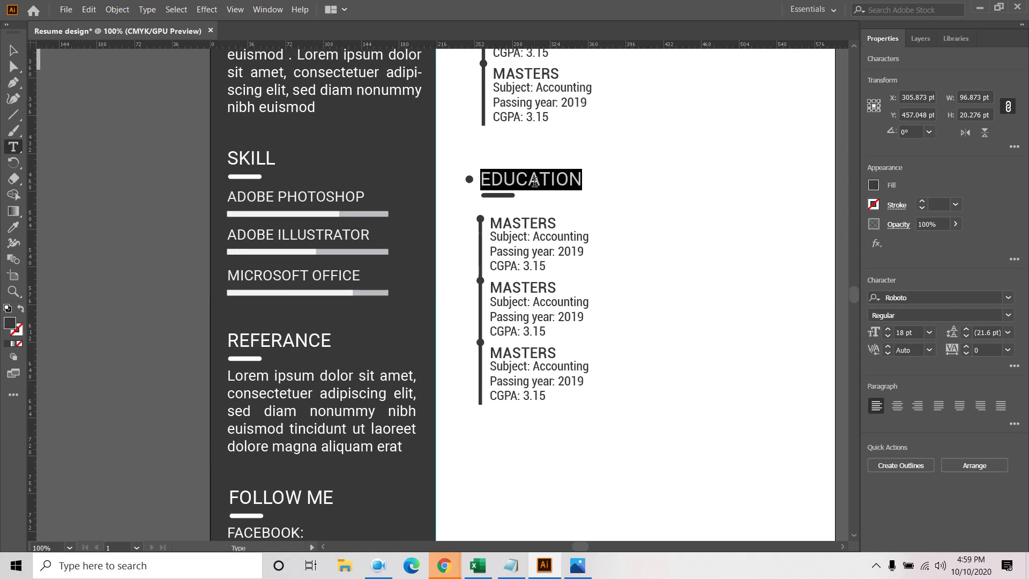
pyautogui.write('e')
pyautogui.press('BackSpace')
pyautogui.press('capslock')
pyautogui.write('EX')
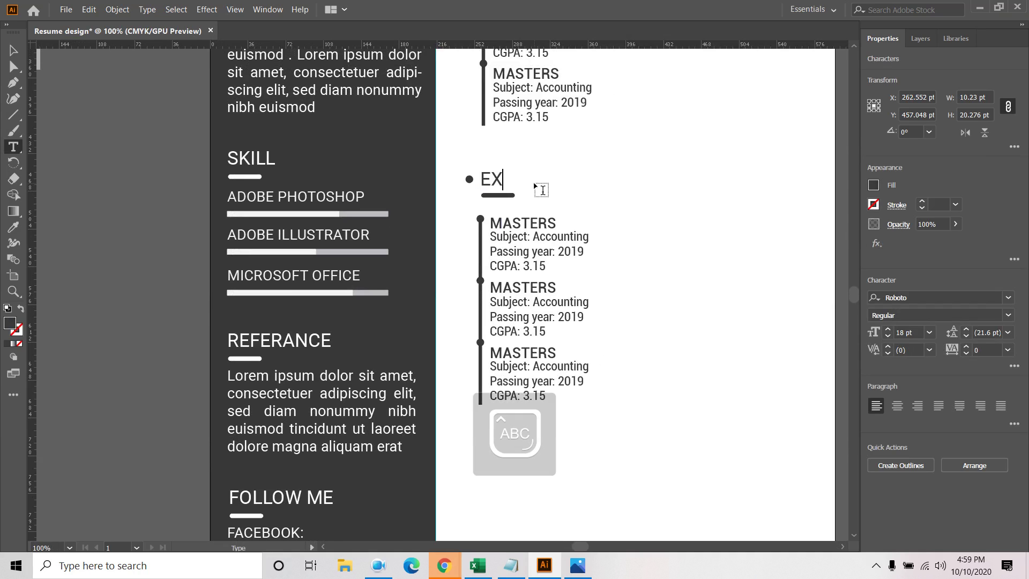
pyautogui.write('PERI')
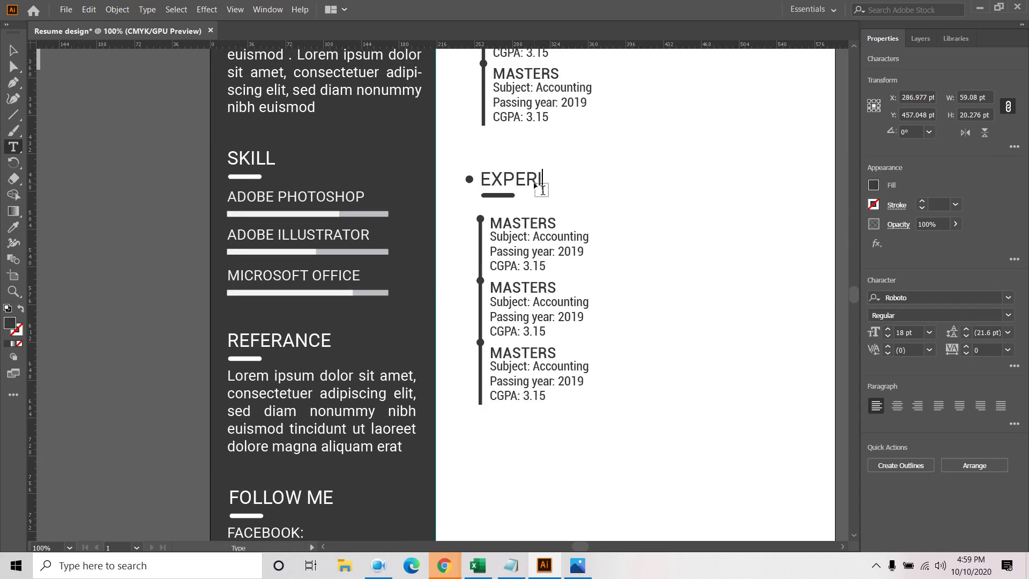
pyautogui.write('N')
pyautogui.press('BackSpace')
pyautogui.write('ENCW')
pyautogui.press('BackSpace')
pyautogui.write('ES')
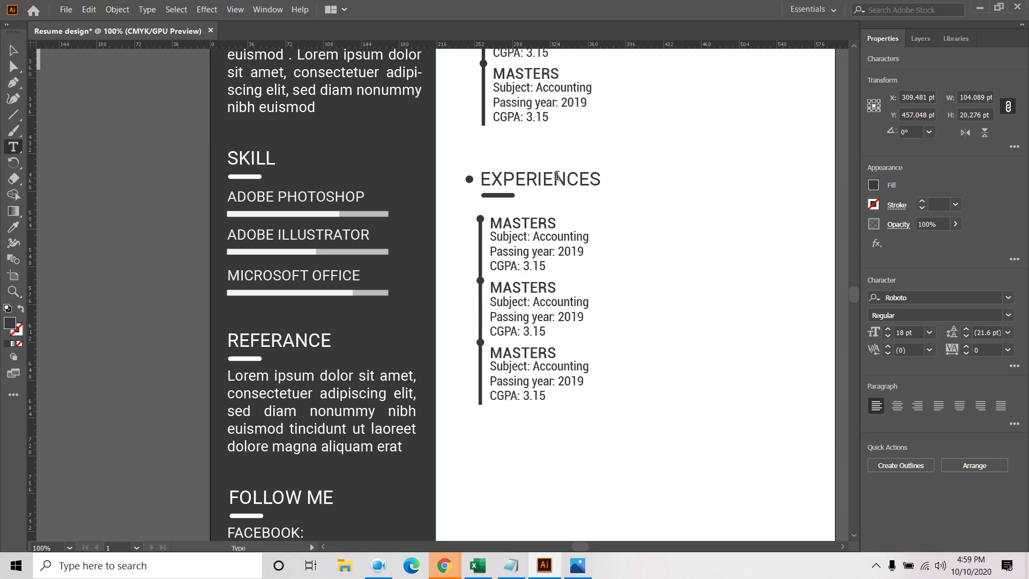
pyautogui.doubleClick(557, 175)
pyautogui.click(16, 52)
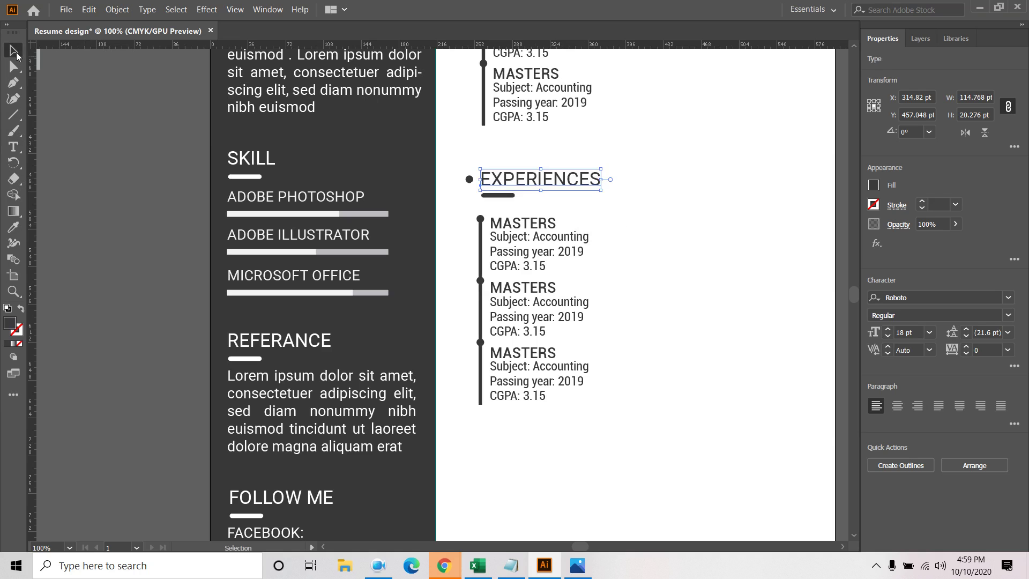
pyautogui.click(634, 237)
pyautogui.scroll(-3, 632, 237)
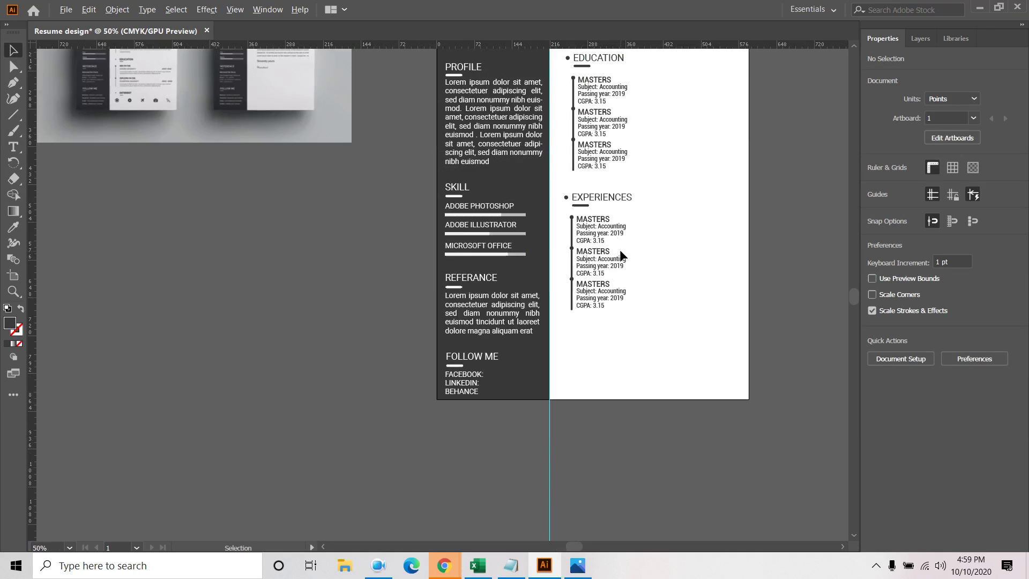
# Select the EXPERIENCES heading together with its underline and bullet
pyautogui.moveTo(209, 198); pyautogui.dragTo(254, 221)
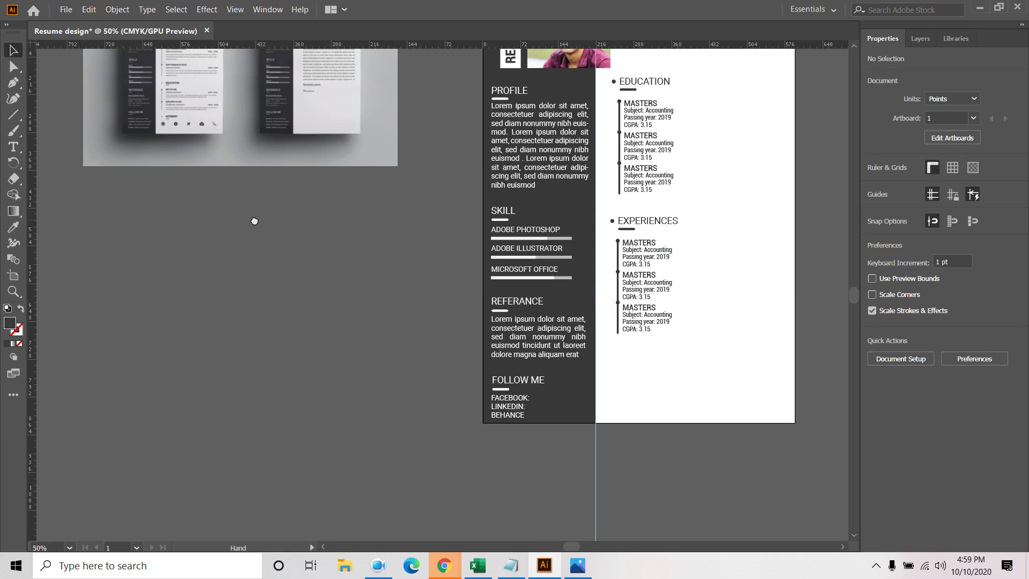
pyautogui.press('space')
pyautogui.moveTo(737, 349); pyautogui.dragTo(708, 379)
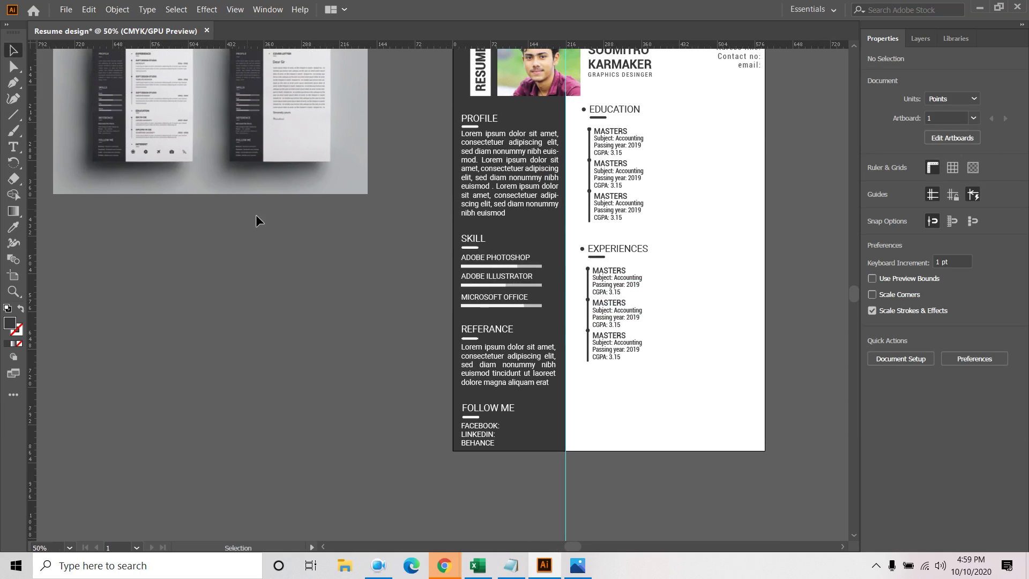
pyautogui.scroll(4, 161, 156)
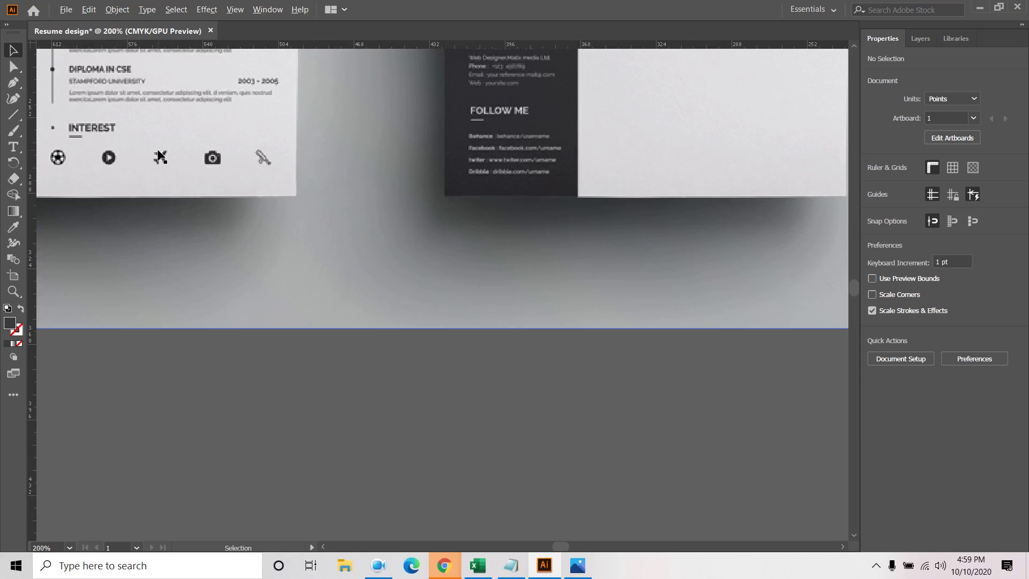
pyautogui.scroll(-4, 160, 157)
pyautogui.scroll(1, 690, 314)
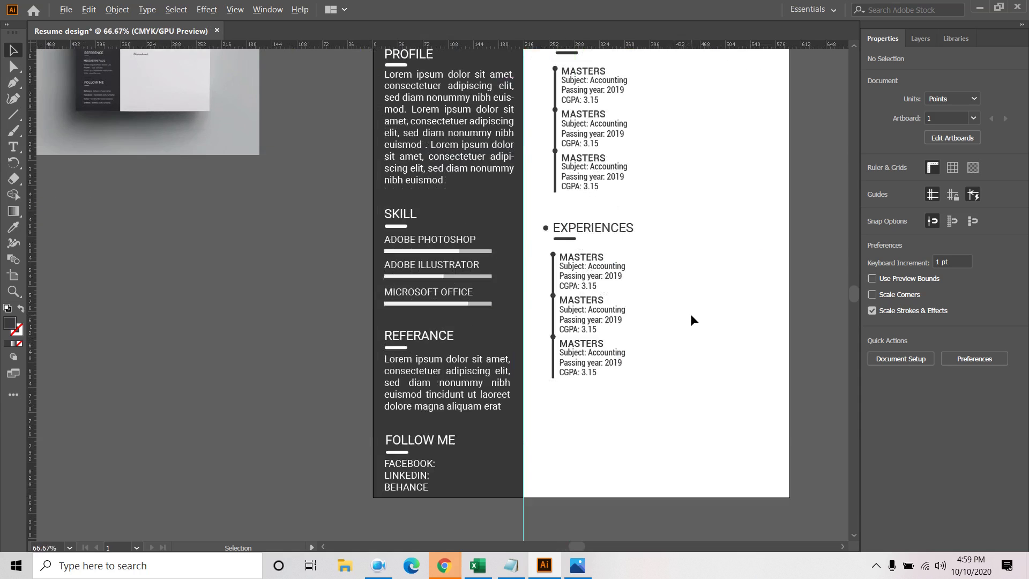
pyautogui.click(590, 235)
pyautogui.click(588, 236)
pyautogui.keyDown('shift'); pyautogui.click(591, 237); pyautogui.keyUp('shift')
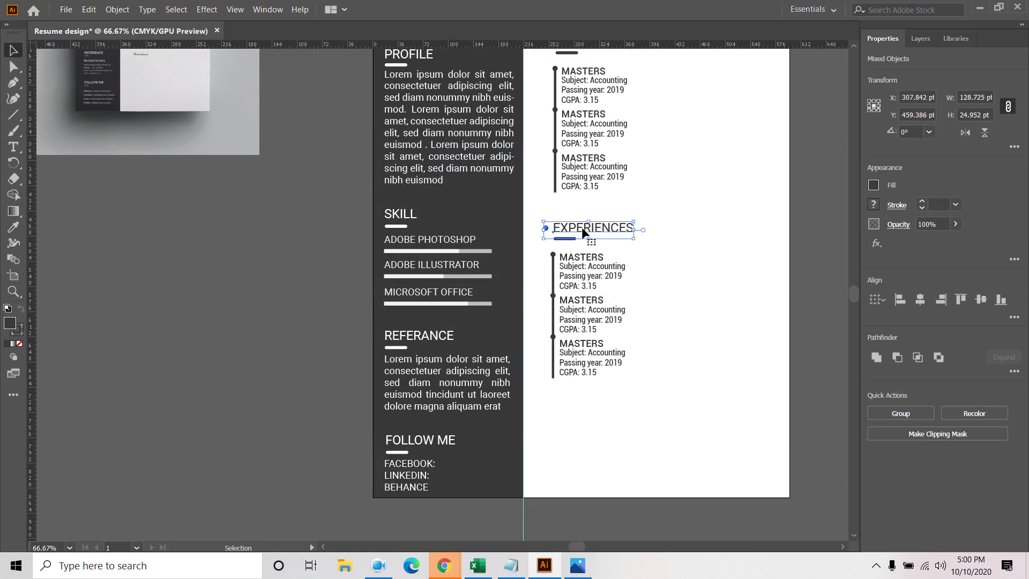
# Alt-drag a copy below the three Experiences entries and select its heading text
pyautogui.moveTo(582, 227); pyautogui.dragTo(576, 424)
pyautogui.doubleClick(589, 421)
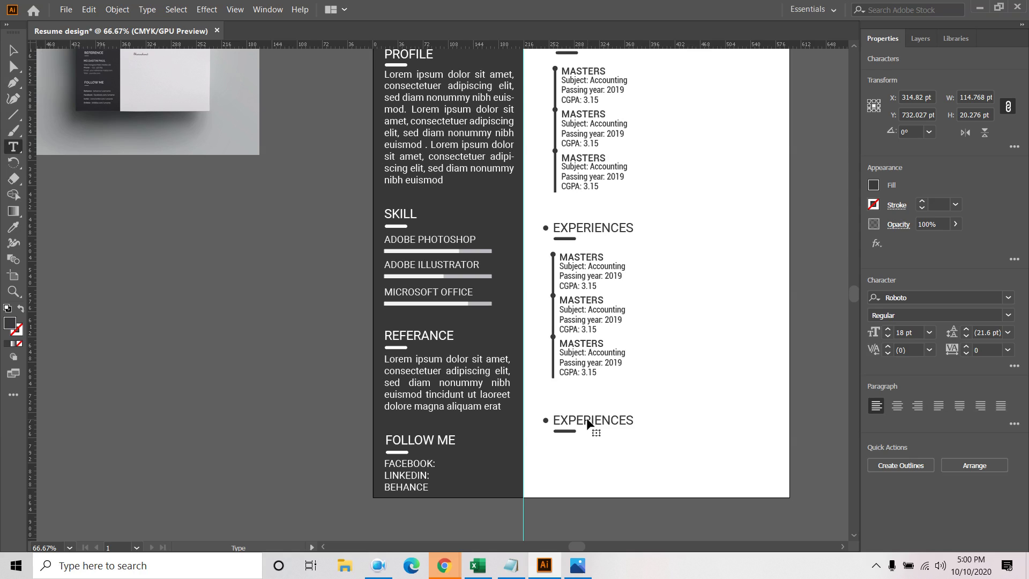
pyautogui.doubleClick(590, 421)
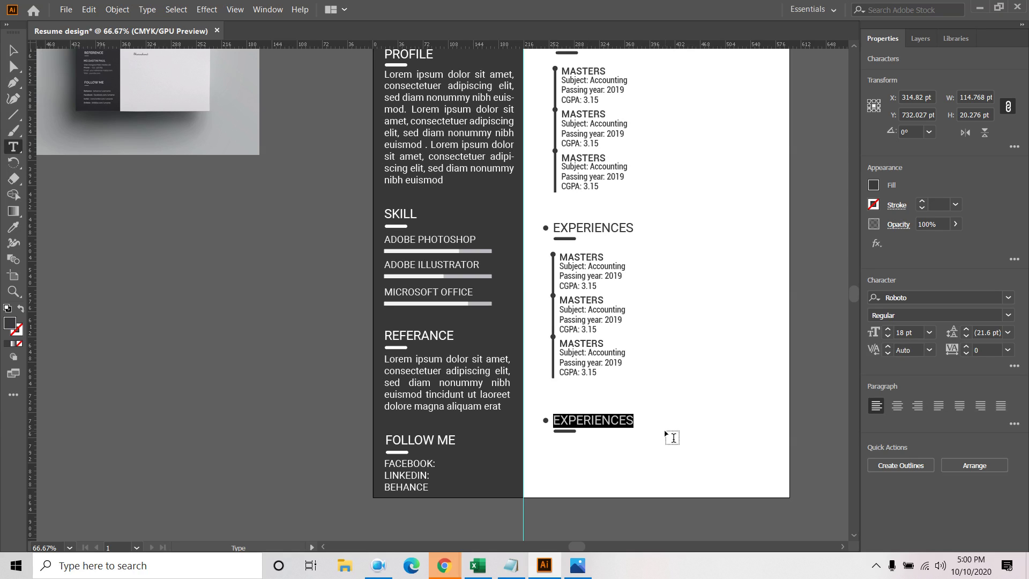
# Retype the copied heading as 'EXTRA CURRICULAM ACTIVITIS' and select the whole line
pyautogui.press('BackSpace')
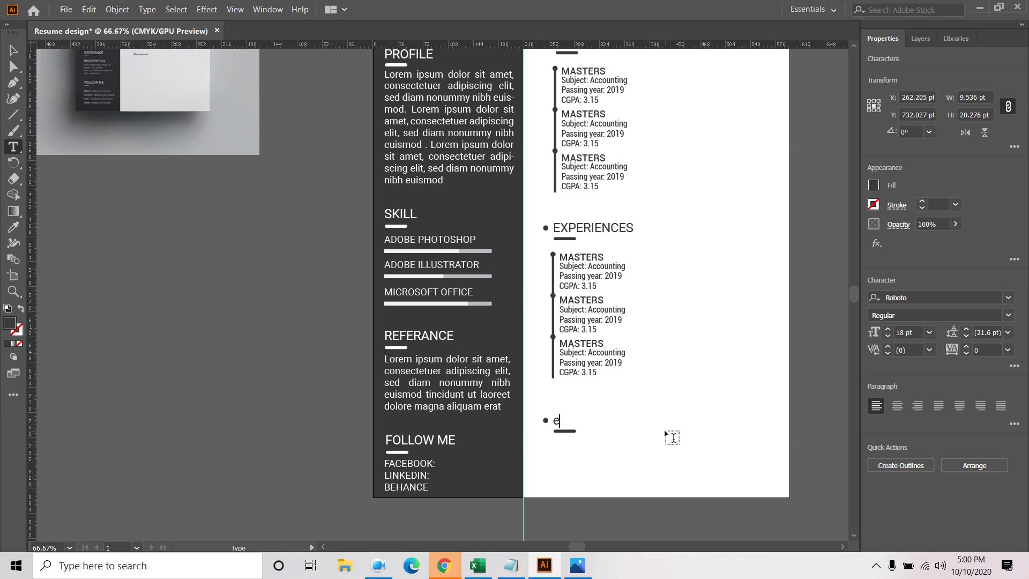
pyautogui.write('EC')
pyautogui.write('TR')
pyautogui.write('A CU')
pyautogui.write('TTI')
pyautogui.press('BackSpace')
pyautogui.press('BackSpace')
pyautogui.press('BackSpace')
pyautogui.write('RRICULAM')
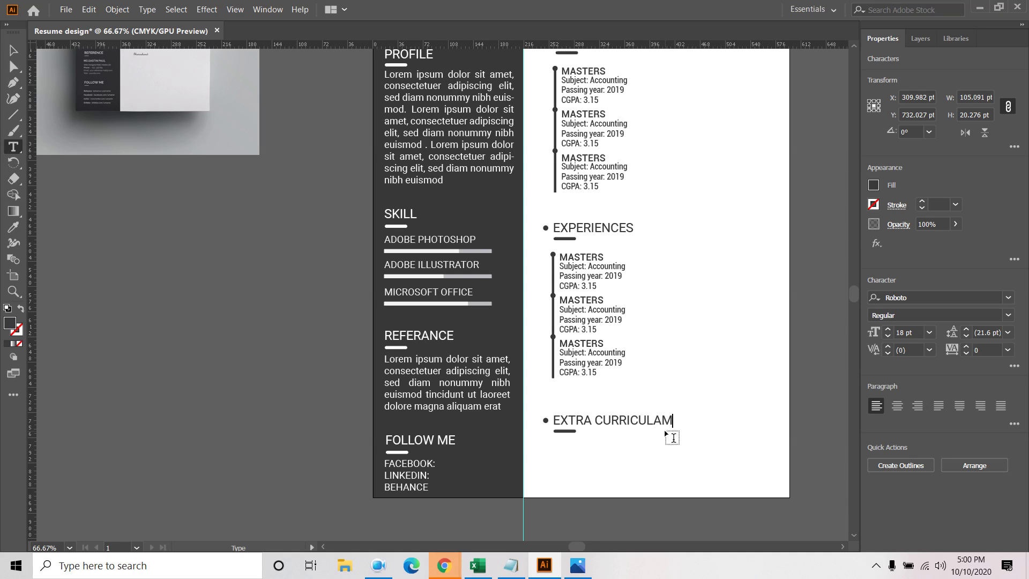
pyautogui.write(' ACTIVITIS')
pyautogui.tripleClick(707, 422)
pyautogui.hotkey('ctrl', 'c')
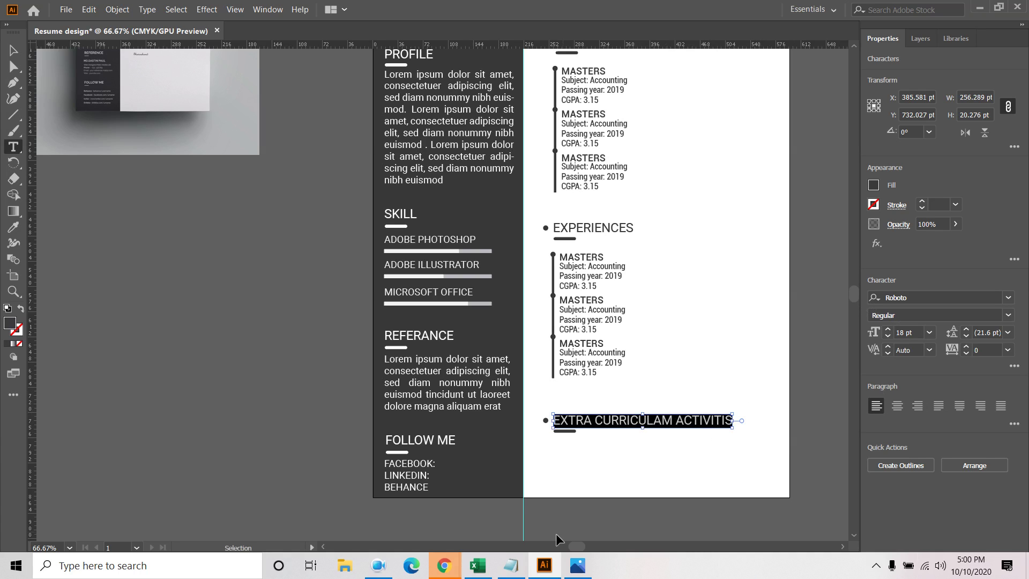
# Search Google for the heading and copy the corrected spelling EXTRACURRICULAR ACTIVITIES
pyautogui.moveTo(444, 565)
pyautogui.click(362, 498)
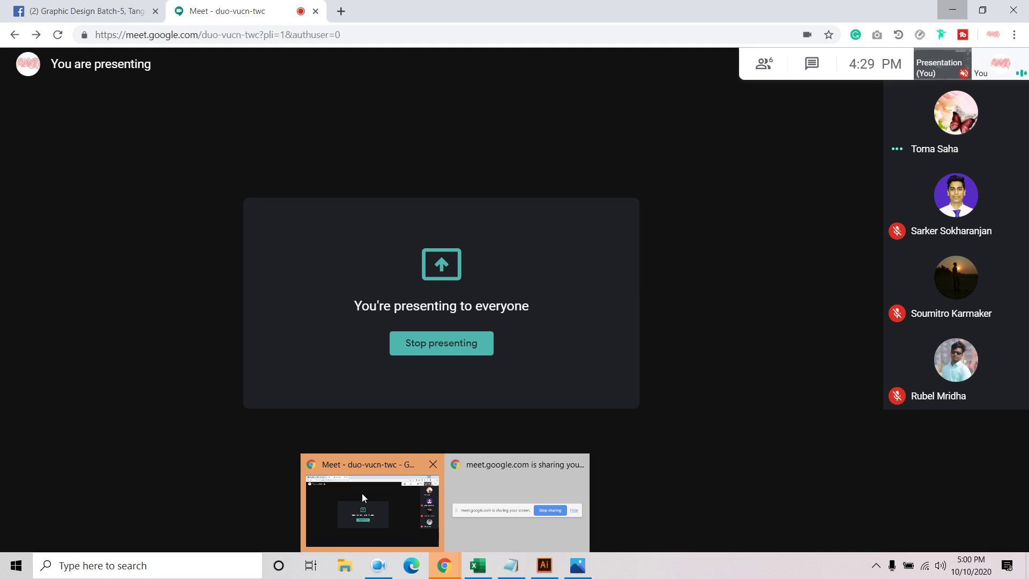
pyautogui.click(341, 13)
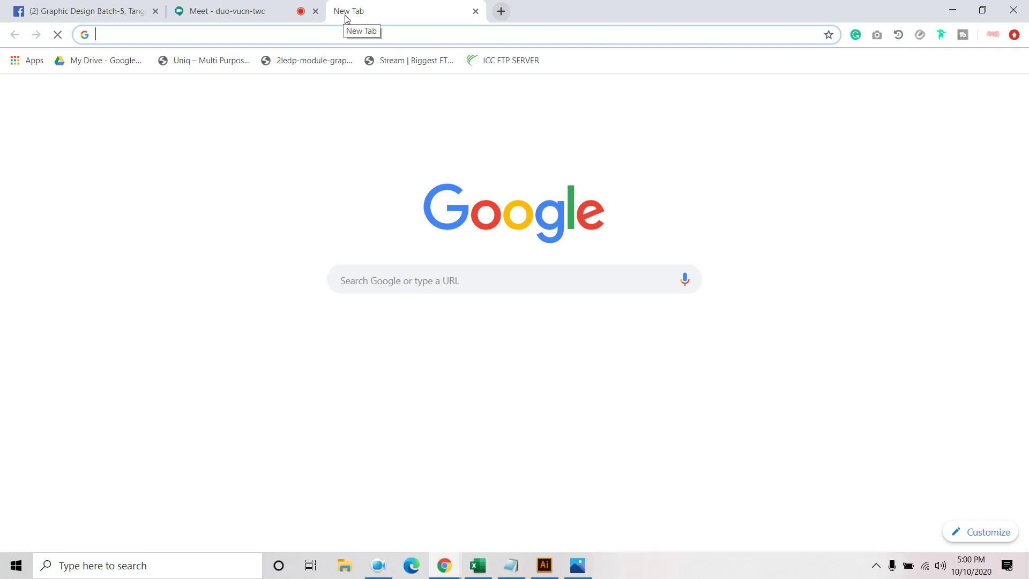
pyautogui.hotkey('ctrl', 'v')
pyautogui.press('Return')
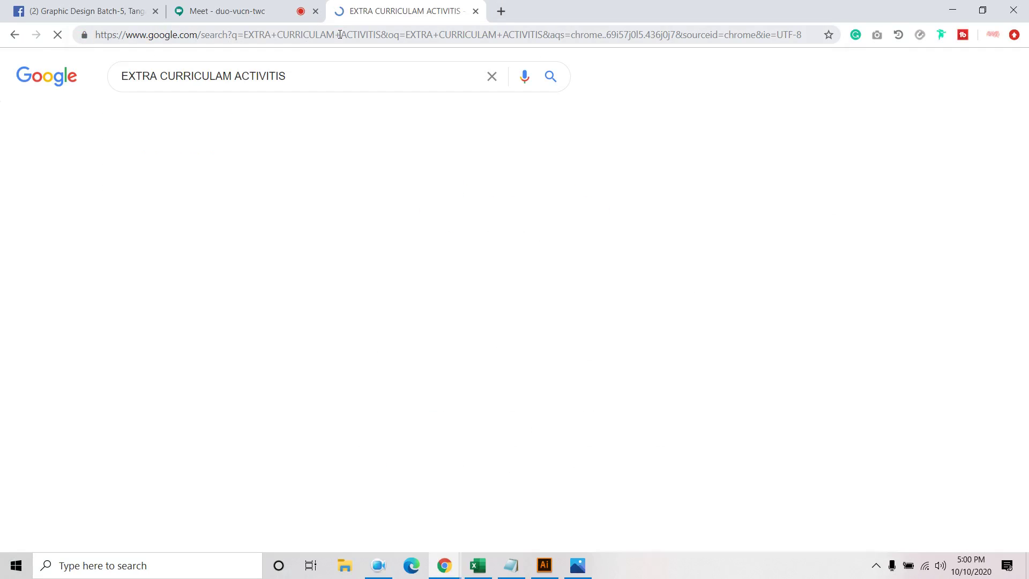
pyautogui.click(241, 171)
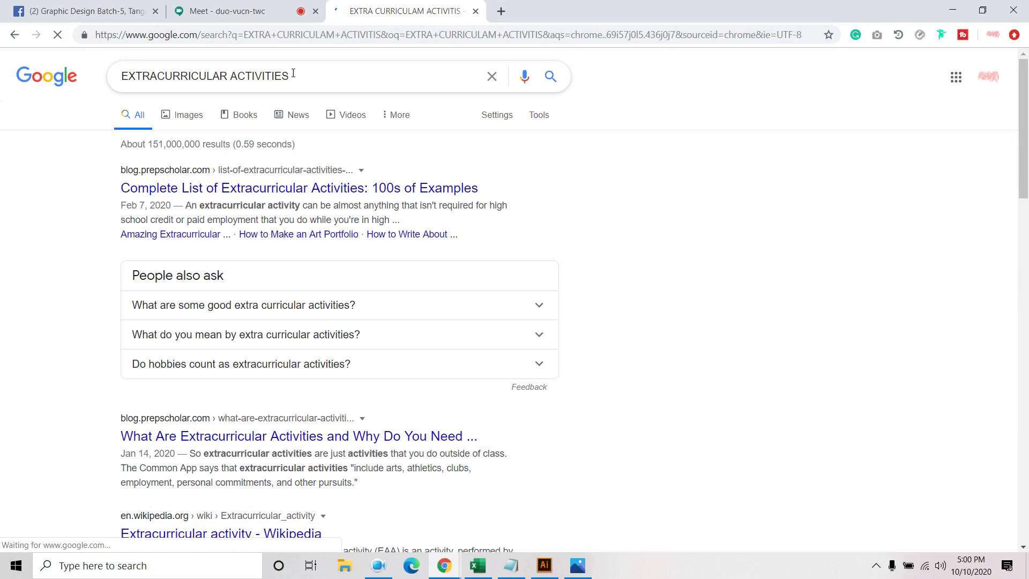
pyautogui.moveTo(288, 77); pyautogui.dragTo(97, 80)
pyautogui.hotkey('ctrl', 'c')
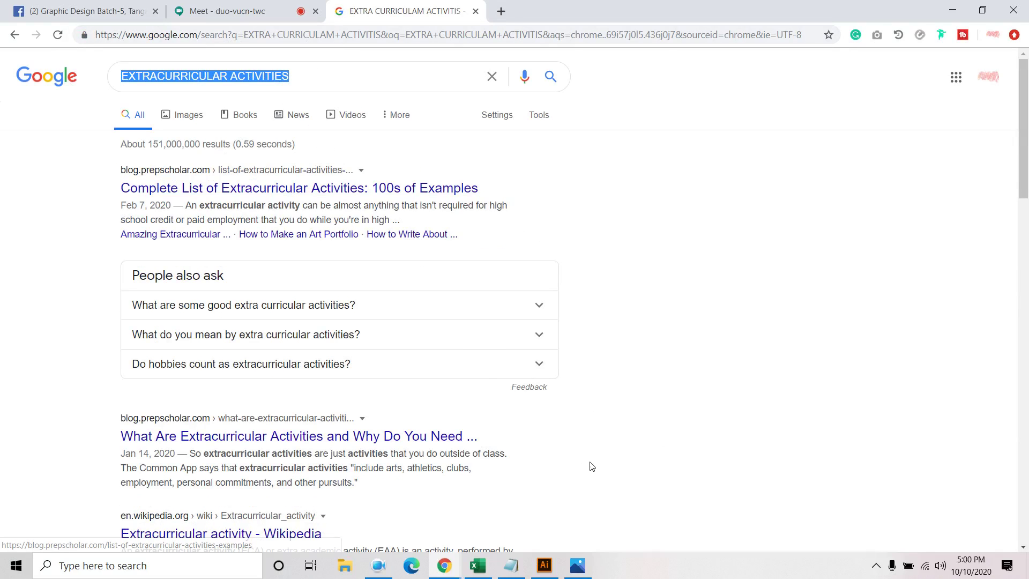
# Replace the misspelled resume heading with the pasted EXTRACURRICULAR ACTIVITIES
pyautogui.click(545, 567)
pyautogui.tripleClick(622, 420)
pyautogui.hotkey('ctrl', 'v')
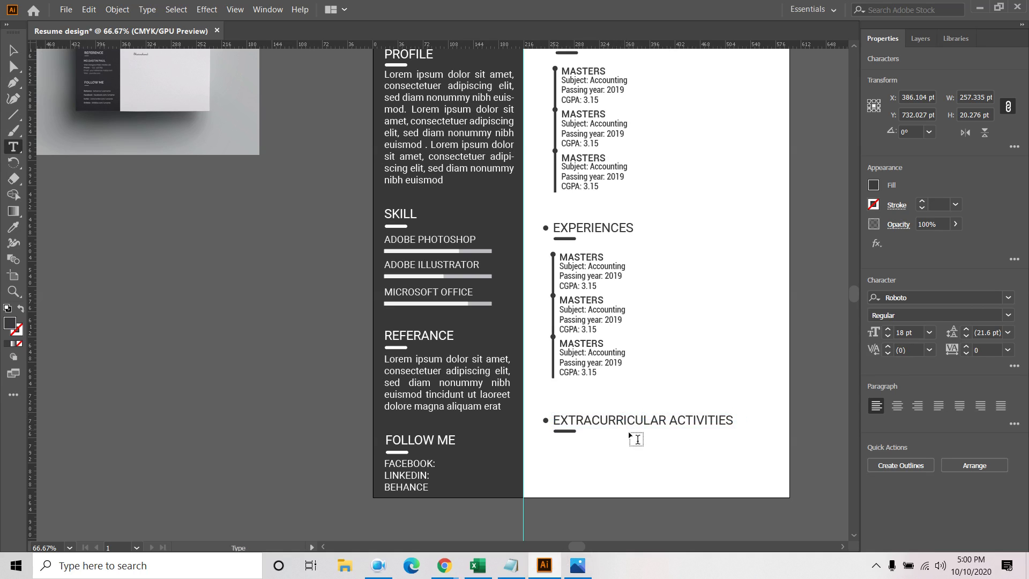
# Draw a placeholder text area beneath the EXTRACURRICULAR ACTIVITIES heading
pyautogui.click(13, 50)
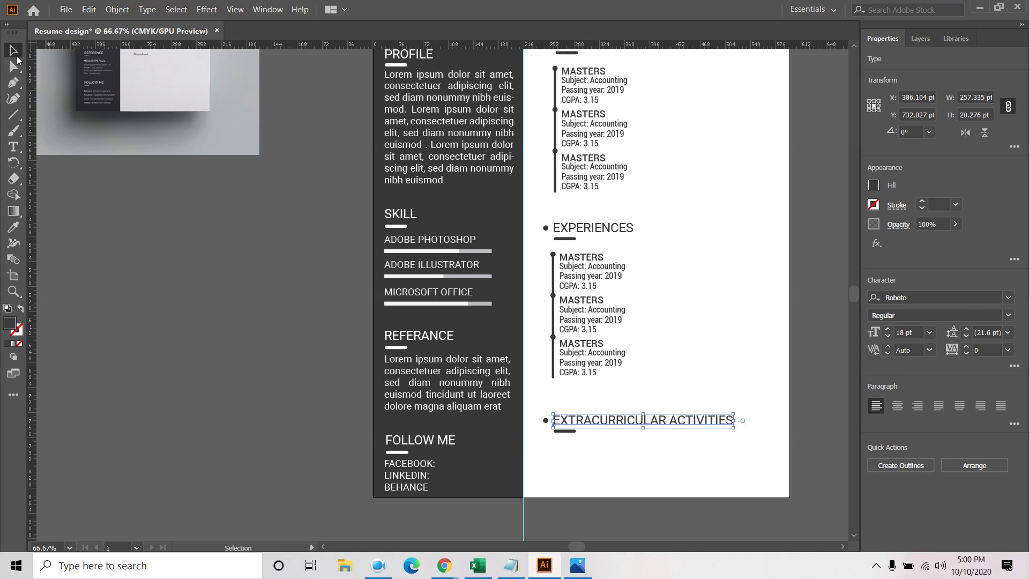
pyautogui.click(687, 507)
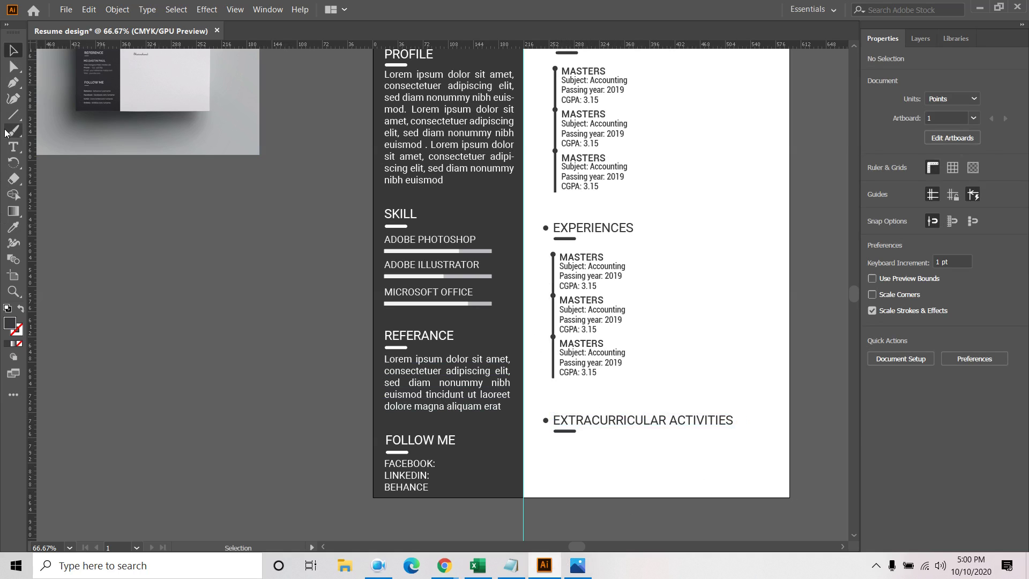
pyautogui.click(14, 147)
pyautogui.click(557, 444)
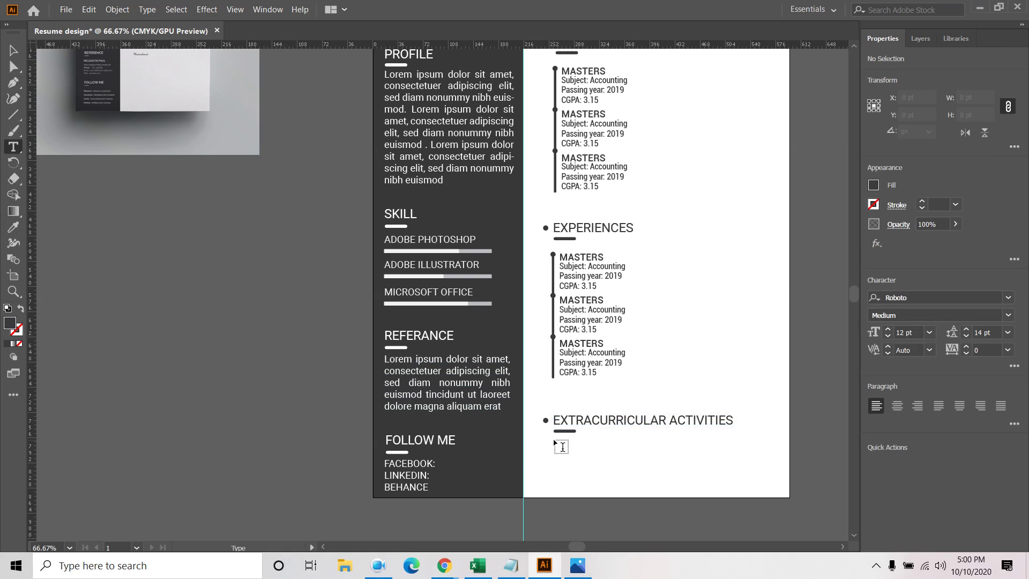
pyautogui.moveTo(556, 440); pyautogui.dragTo(742, 484)
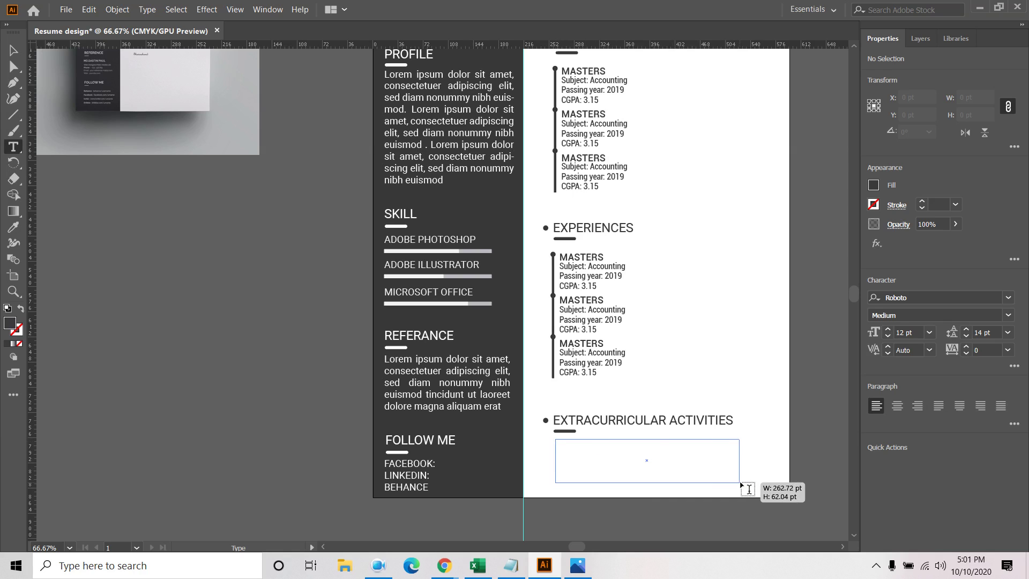
pyautogui.moveTo(742, 485); pyautogui.dragTo(741, 487)
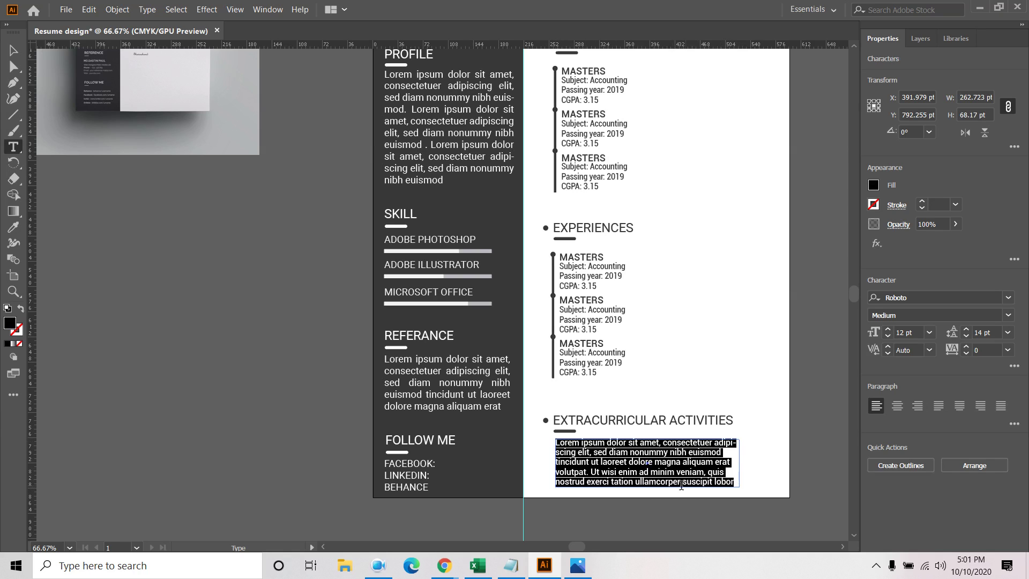
pyautogui.click(14, 50)
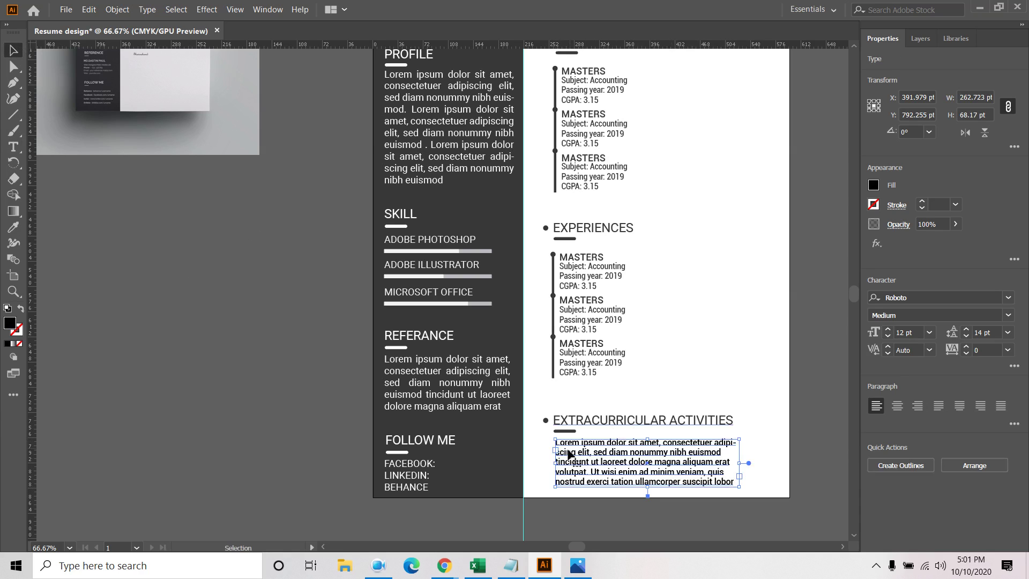
pyautogui.moveTo(574, 462); pyautogui.dragTo(572, 461)
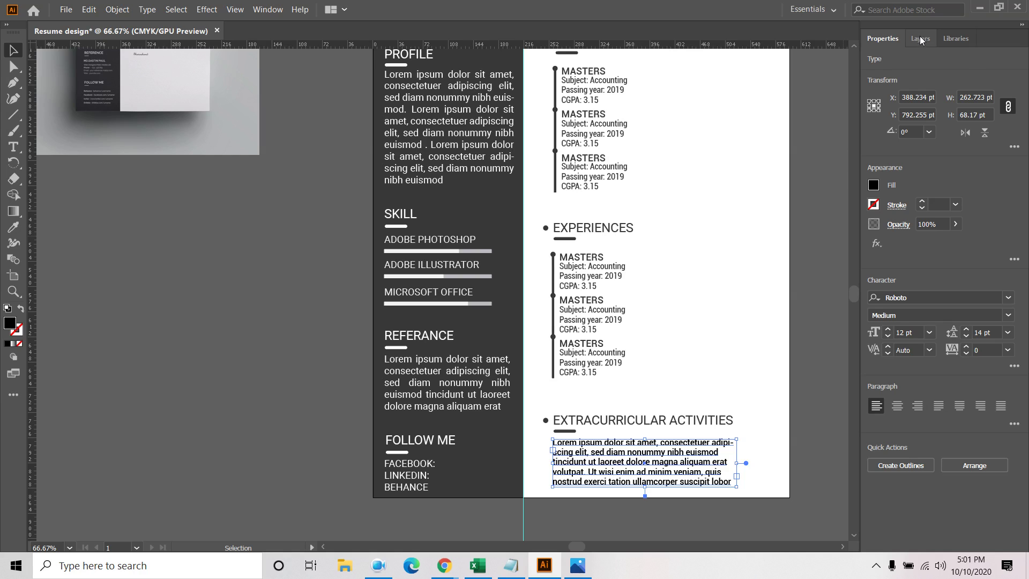
# Justify the paragraph with its last line aligned left and colour it dark grey
pyautogui.click(894, 408)
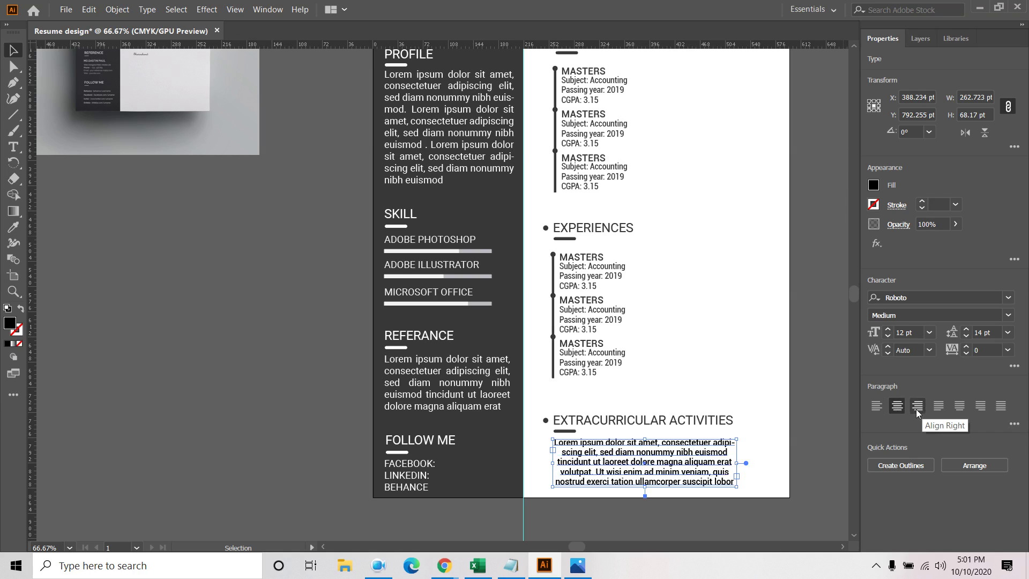
pyautogui.click(877, 407)
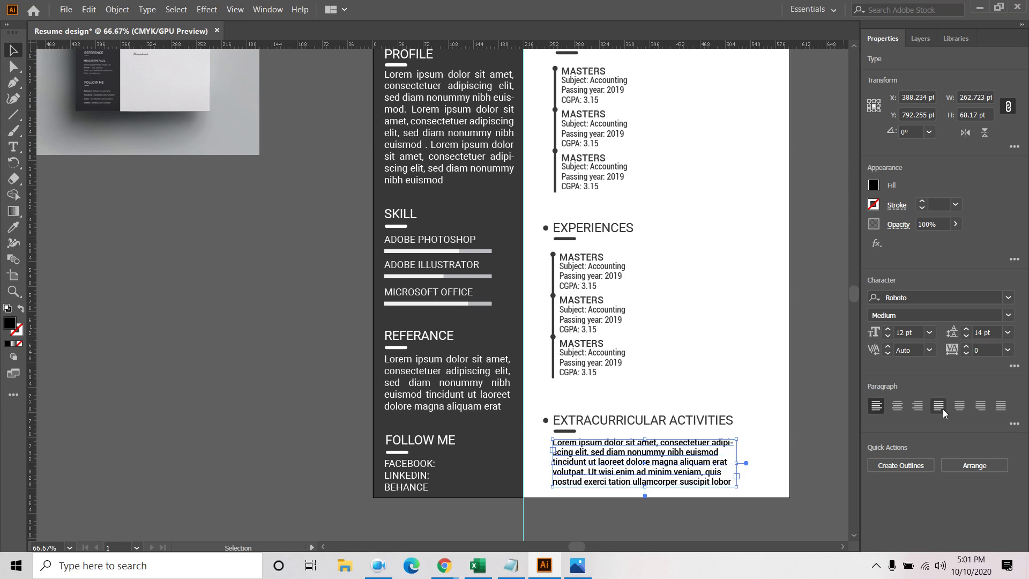
pyautogui.click(960, 407)
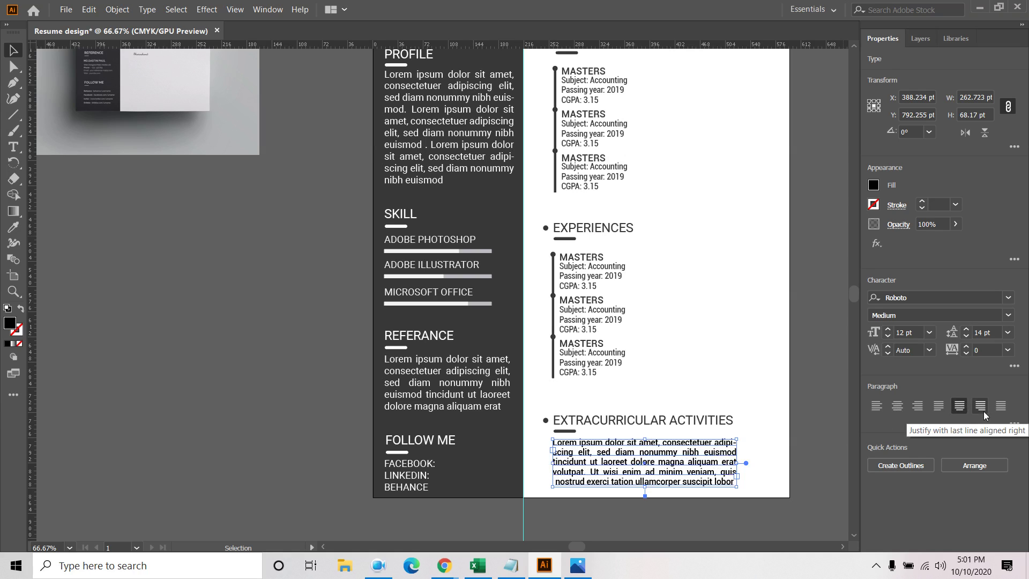
pyautogui.click(941, 408)
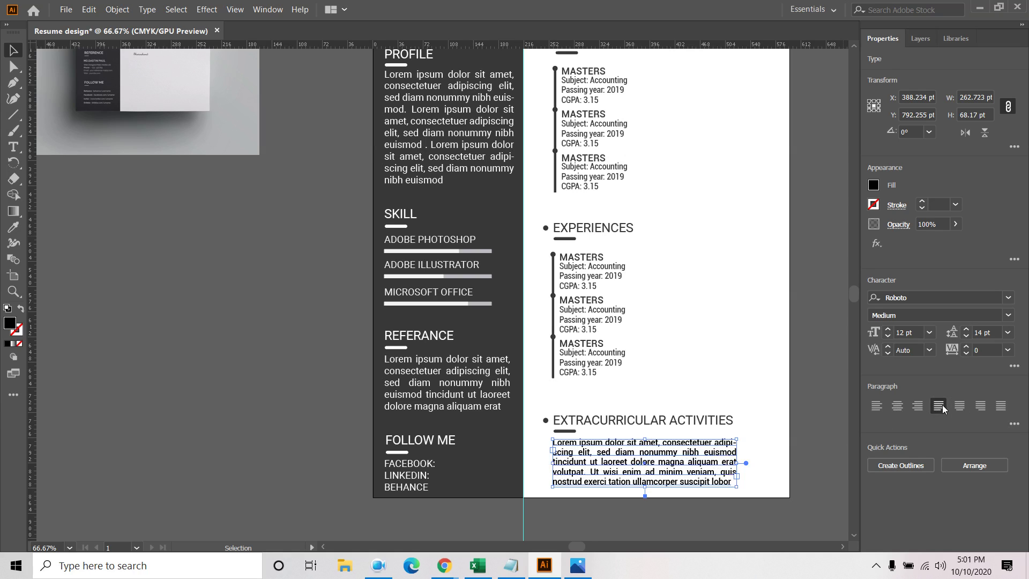
pyautogui.click(874, 185)
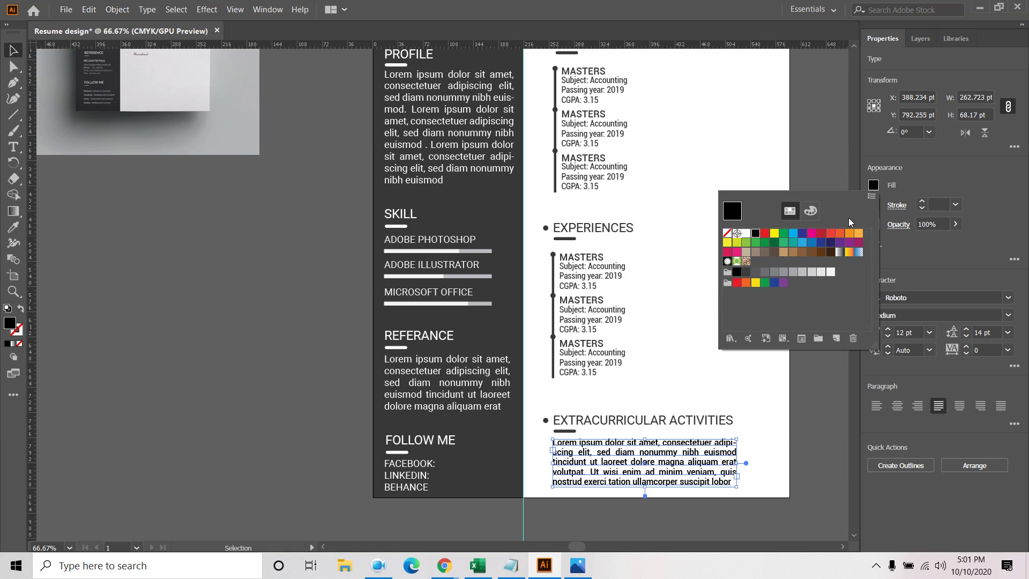
pyautogui.click(746, 272)
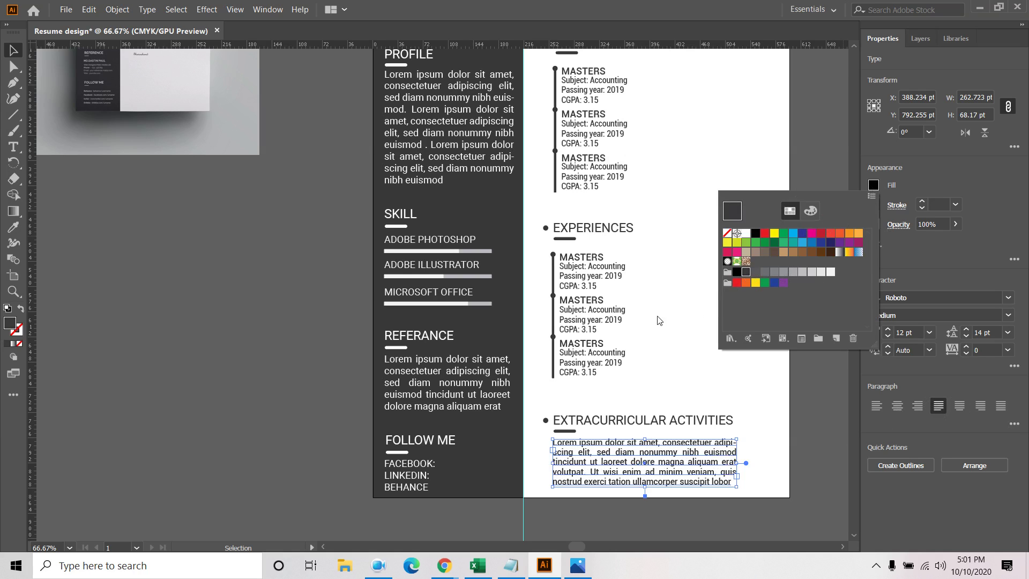
pyautogui.click(332, 289)
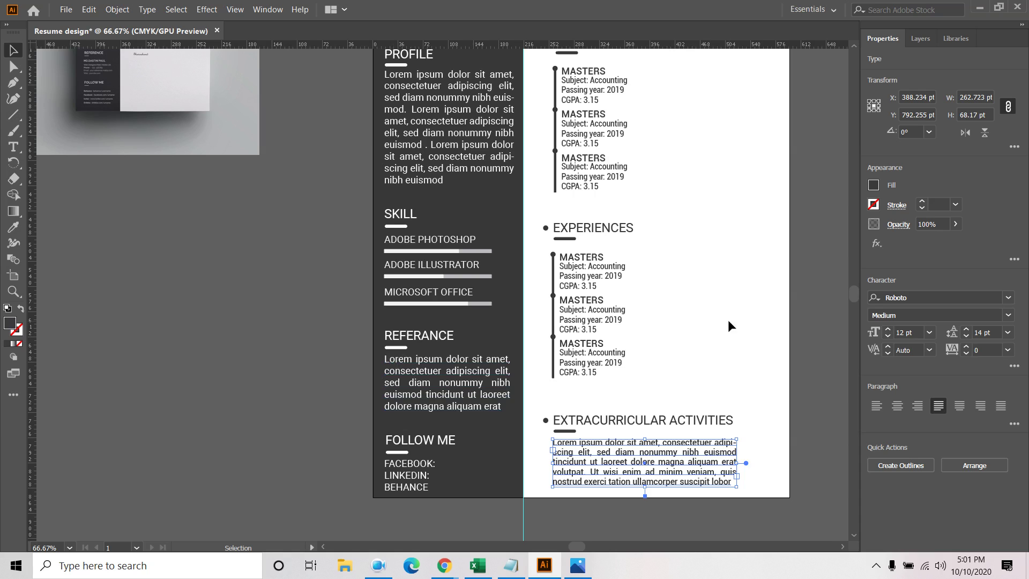
# Test selections of the REFERANCE, SKILL and PROFILE items in the sidebar
pyautogui.scroll(1, 695, 344)
pyautogui.scroll(2, 696, 350)
pyautogui.scroll(-2, 695, 350)
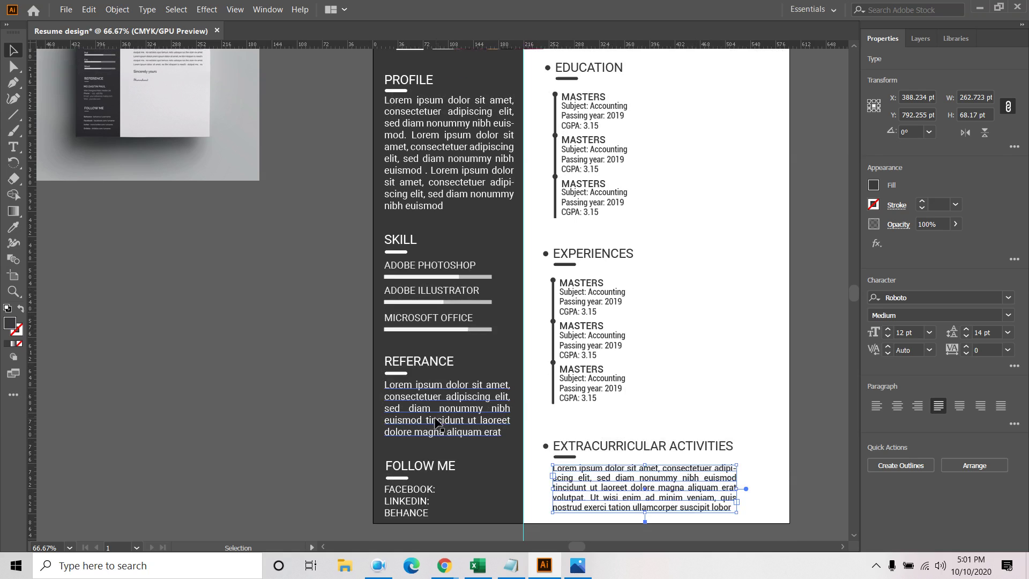
pyautogui.click(424, 364)
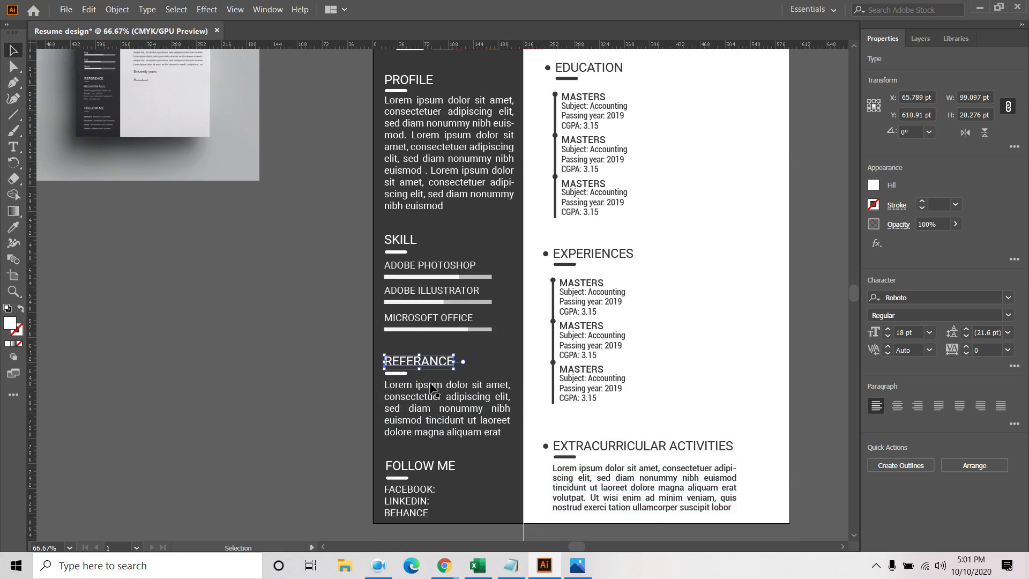
pyautogui.click(415, 453)
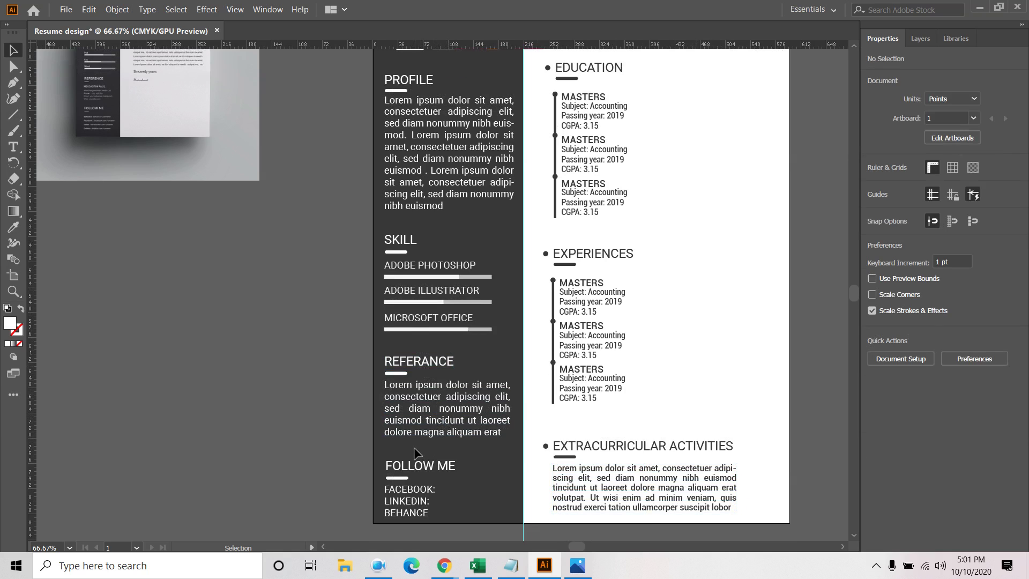
pyautogui.click(482, 356)
pyautogui.press('a')
pyautogui.press('v')
pyautogui.moveTo(403, 340); pyautogui.dragTo(438, 304)
pyautogui.moveTo(461, 220); pyautogui.dragTo(462, 221)
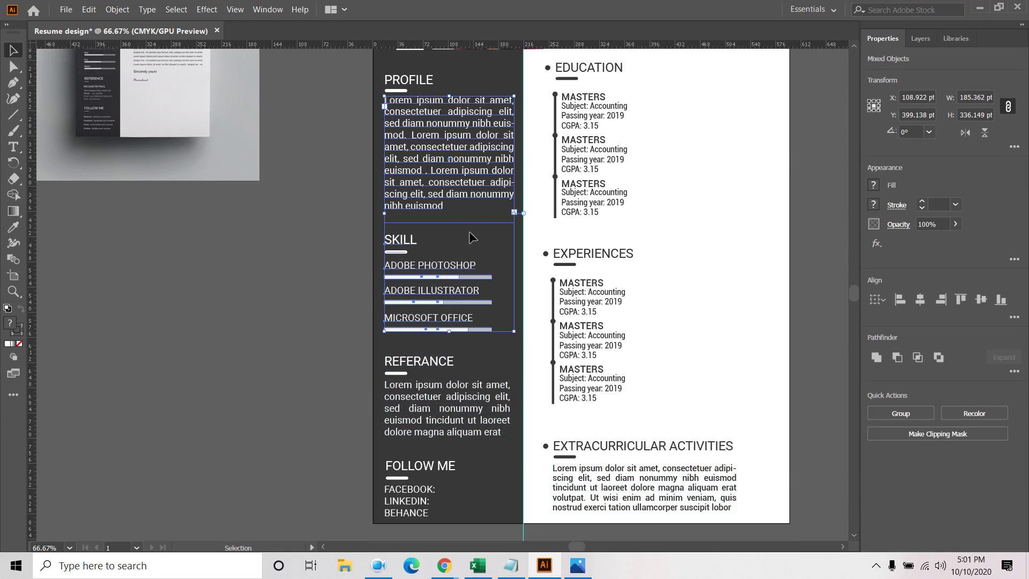
pyautogui.moveTo(392, 346); pyautogui.dragTo(462, 236)
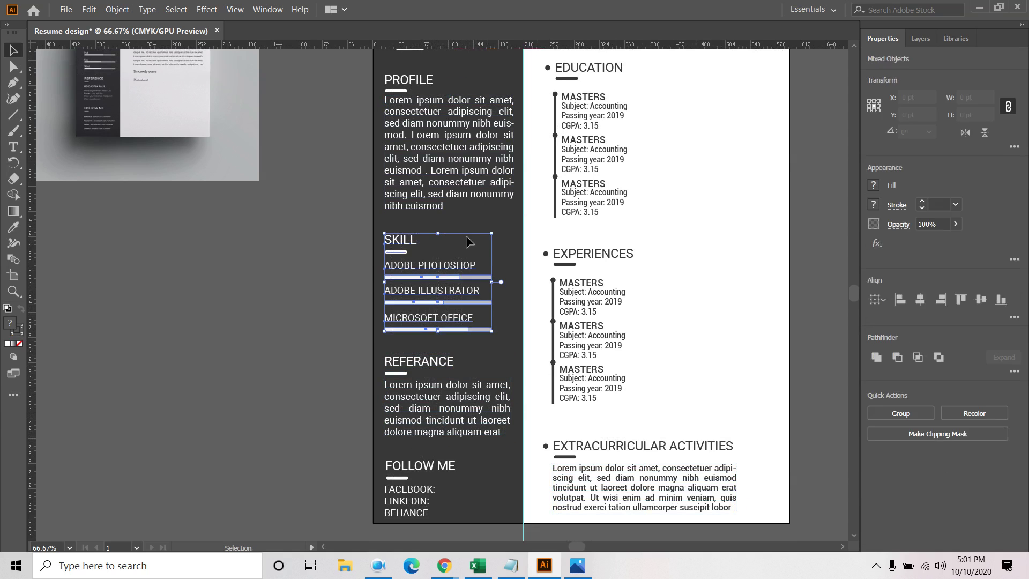
pyautogui.moveTo(405, 218); pyautogui.dragTo(460, 113)
pyautogui.moveTo(463, 77); pyautogui.dragTo(463, 77)
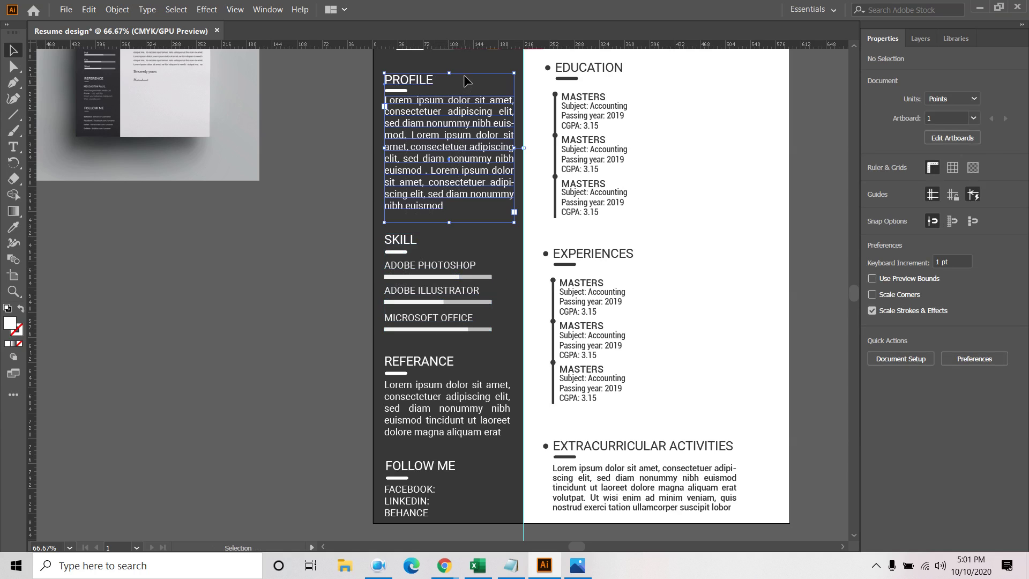
pyautogui.scroll(-1, 438, 343)
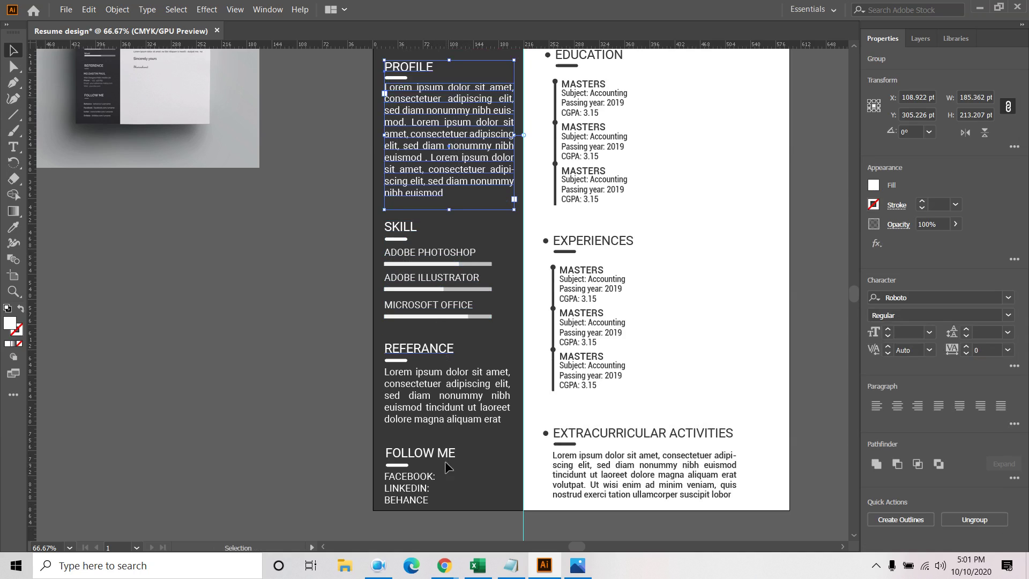
# Group the FOLLOW ME heading with its social links
pyautogui.moveTo(397, 501); pyautogui.dragTo(459, 511)
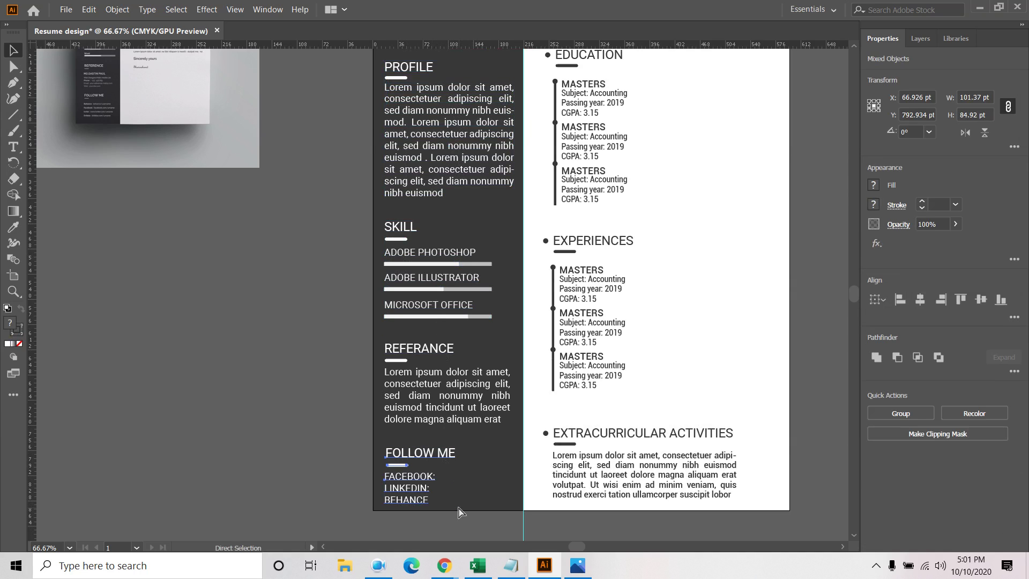
pyautogui.hotkey('ctrl', 'g')
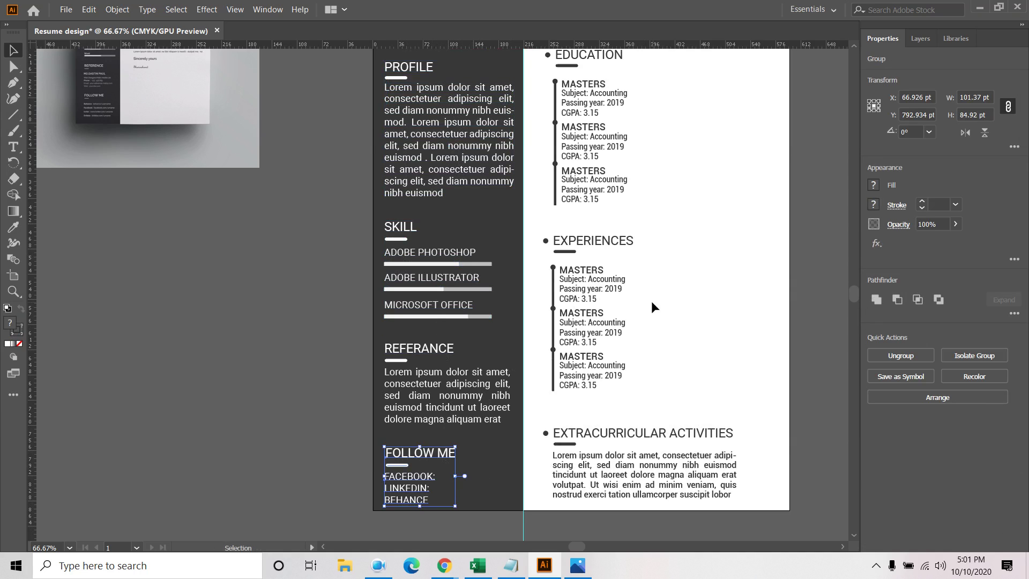
pyautogui.scroll(2, 478, 215)
pyautogui.moveTo(417, 269); pyautogui.dragTo(493, 178)
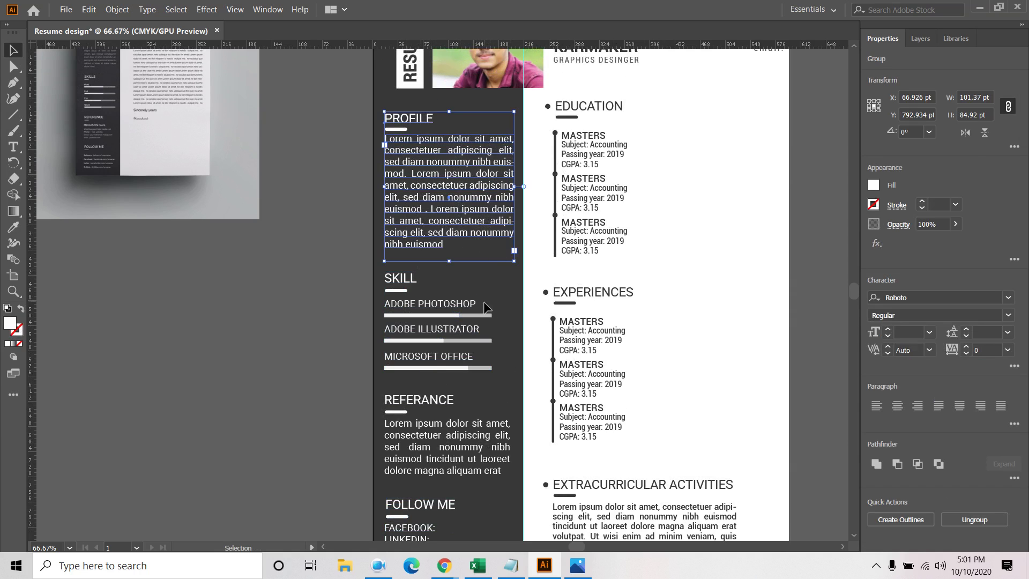
pyautogui.click(659, 296)
pyautogui.scroll(-2, 660, 296)
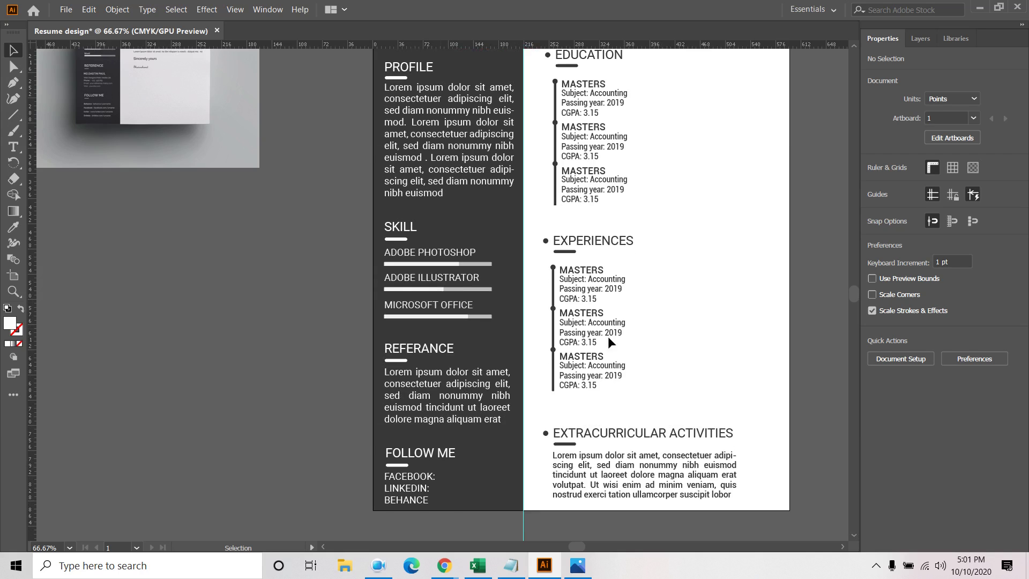
pyautogui.click(407, 489)
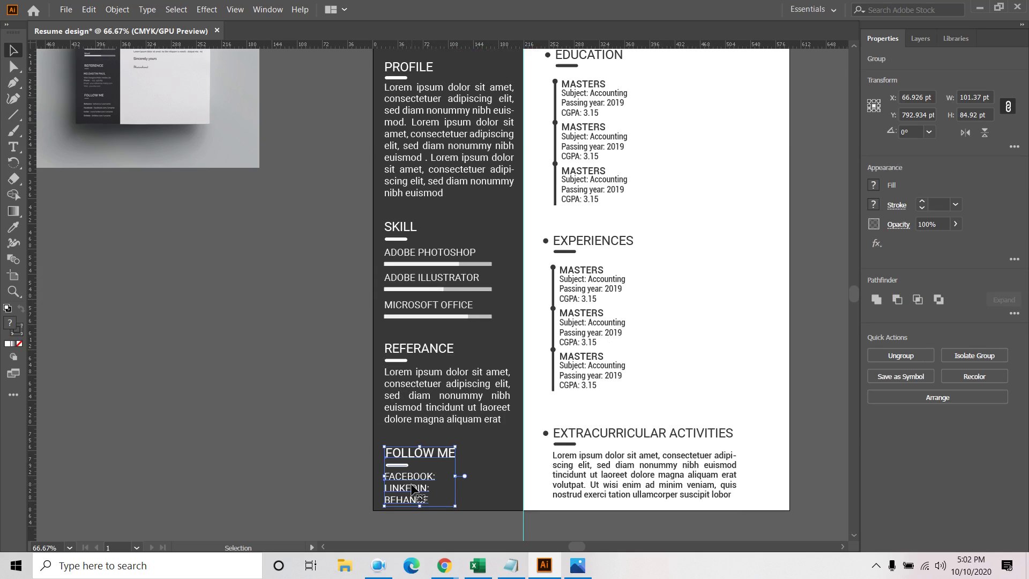
# Reduce the FACEBOOK, LINKEDIN and BEHANCE links text to 12 pt
pyautogui.doubleClick(402, 480)
pyautogui.click(401, 479)
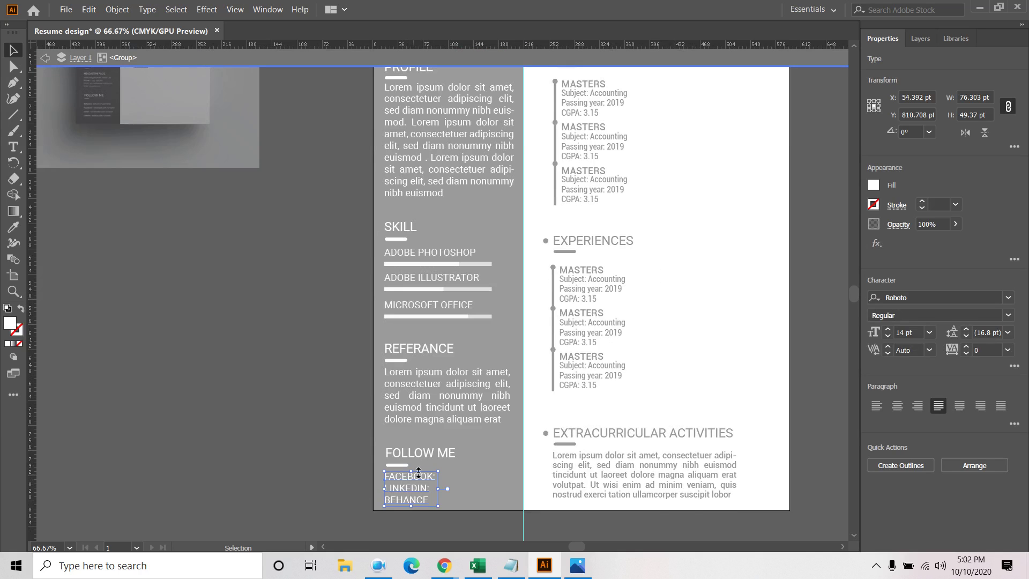
pyautogui.click(887, 336)
pyautogui.click(886, 337)
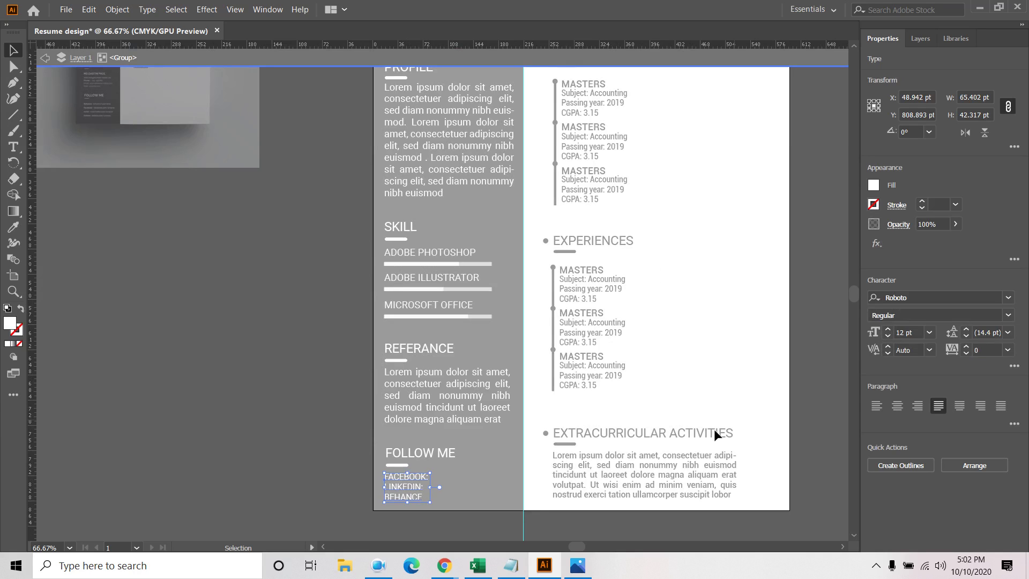
pyautogui.doubleClick(327, 401)
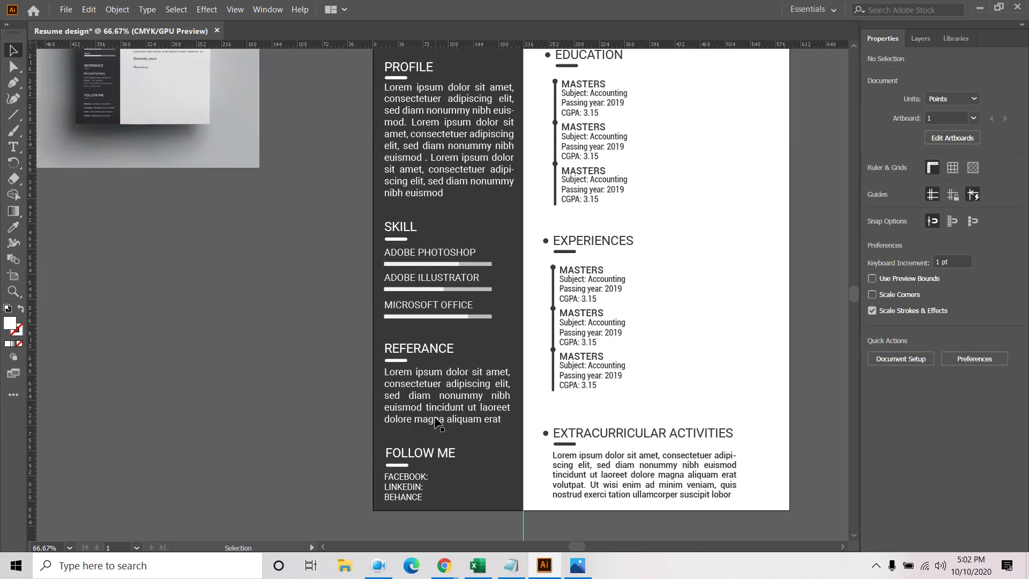
# Select the REFERANCE paragraph inside its group, then exit the group
pyautogui.doubleClick(438, 419)
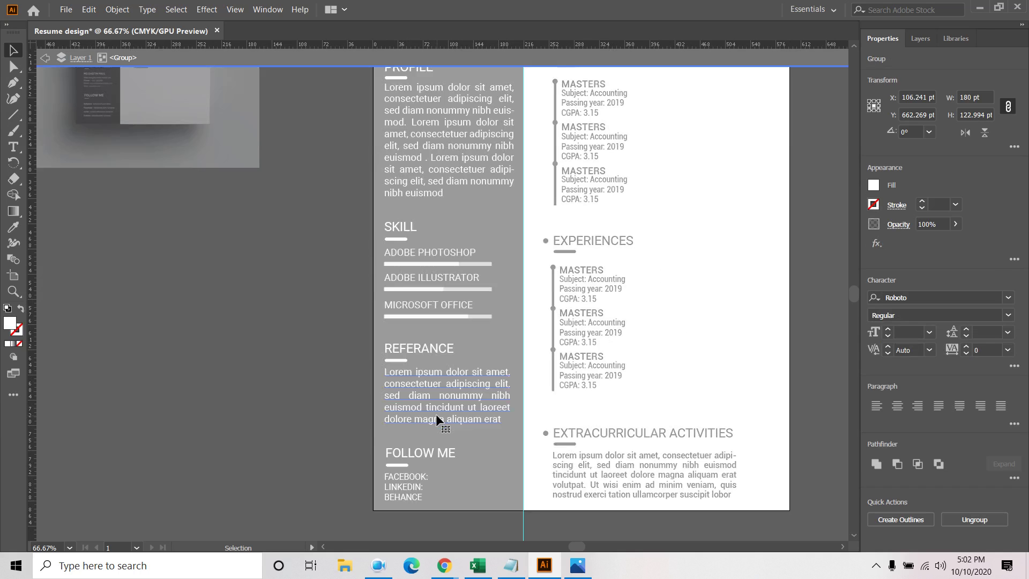
pyautogui.click(436, 414)
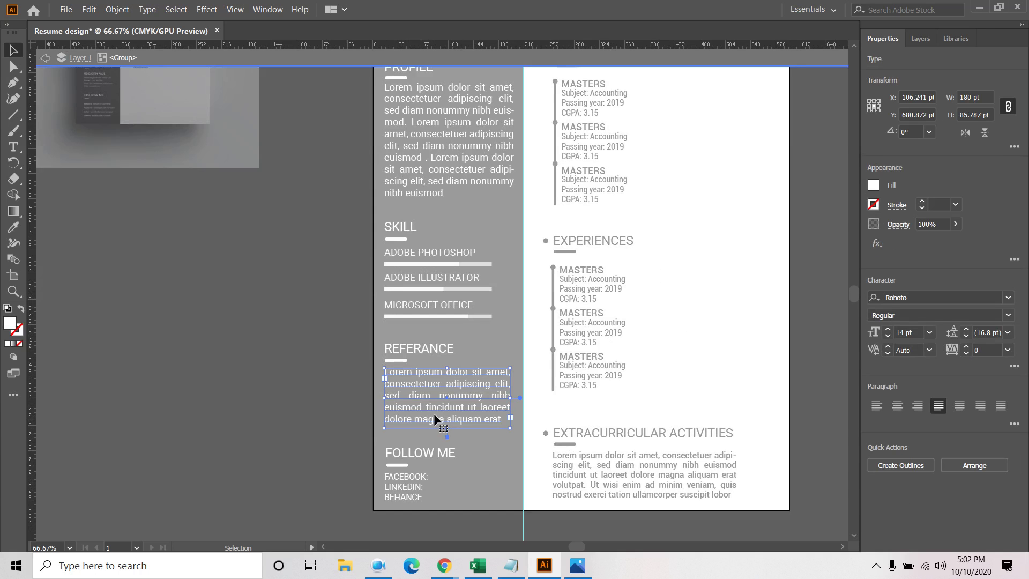
pyautogui.doubleClick(346, 454)
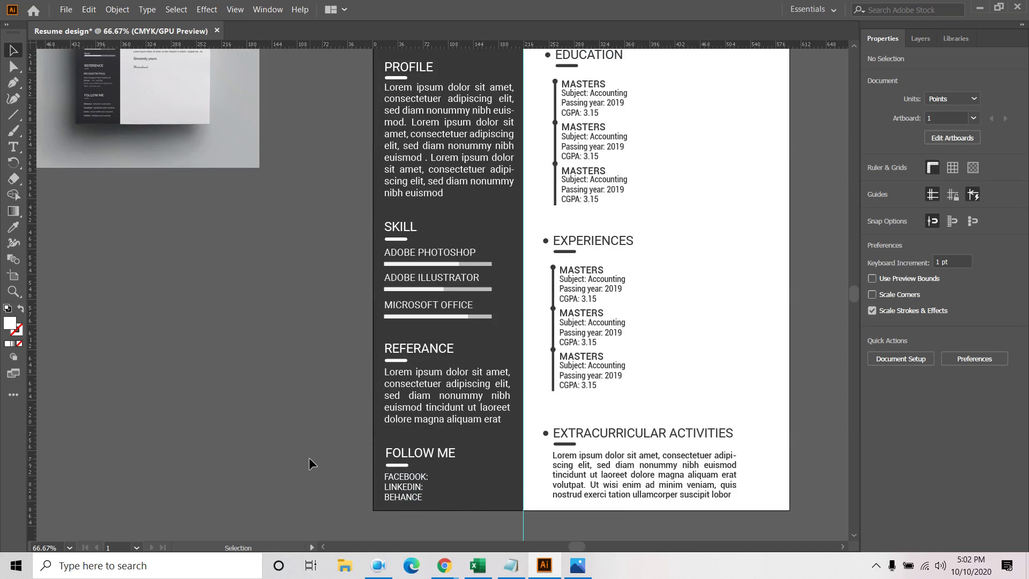
pyautogui.scroll(-2, 309, 457)
# Save the resume as Resume design.ai with the default Illustrator options
pyautogui.scroll(1, 495, 339)
pyautogui.hscroll(-2, 603, 330)
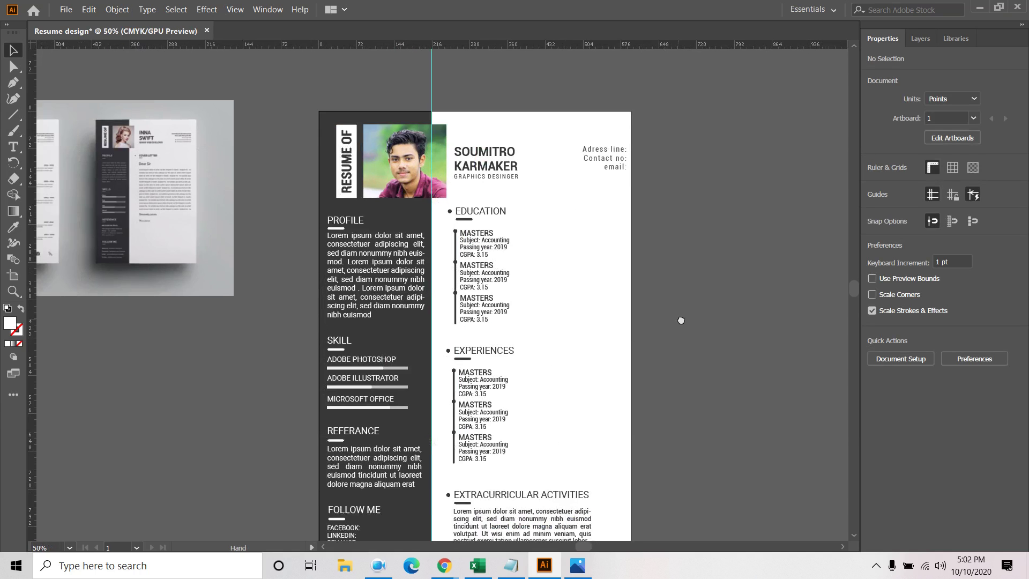
pyautogui.press('a')
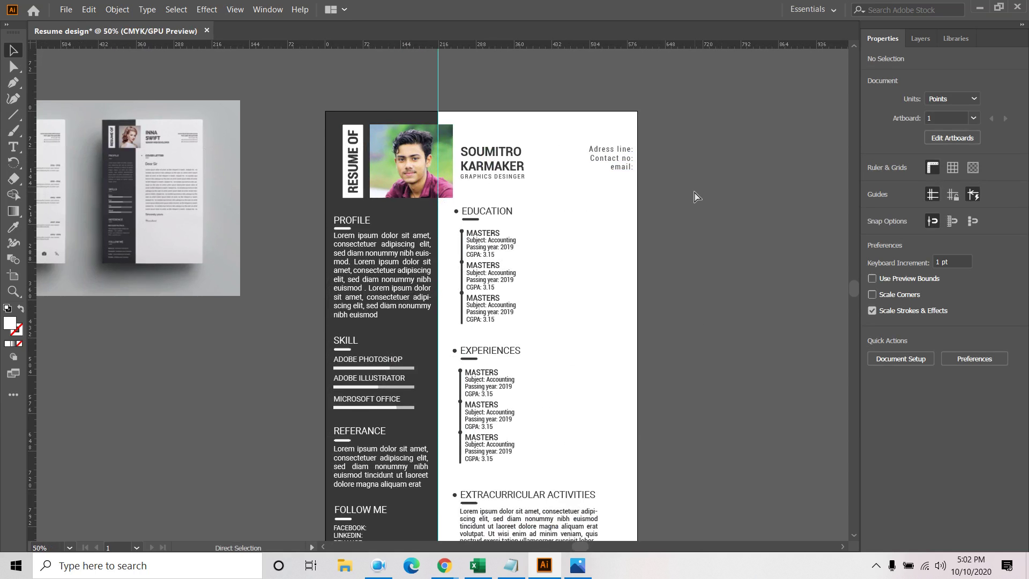
pyautogui.hotkey('ctrl', 's')
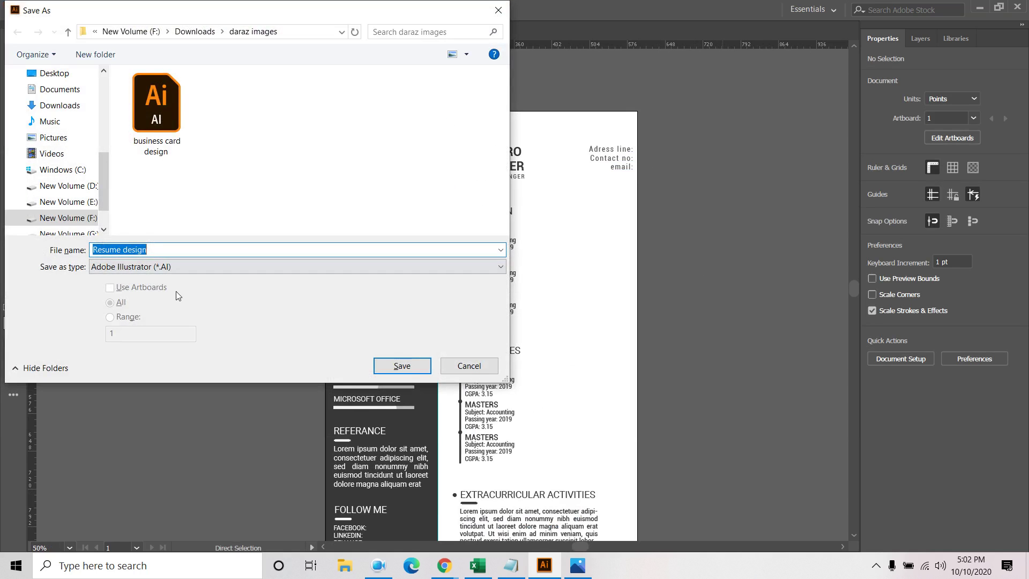
pyautogui.click(400, 365)
pyautogui.click(588, 472)
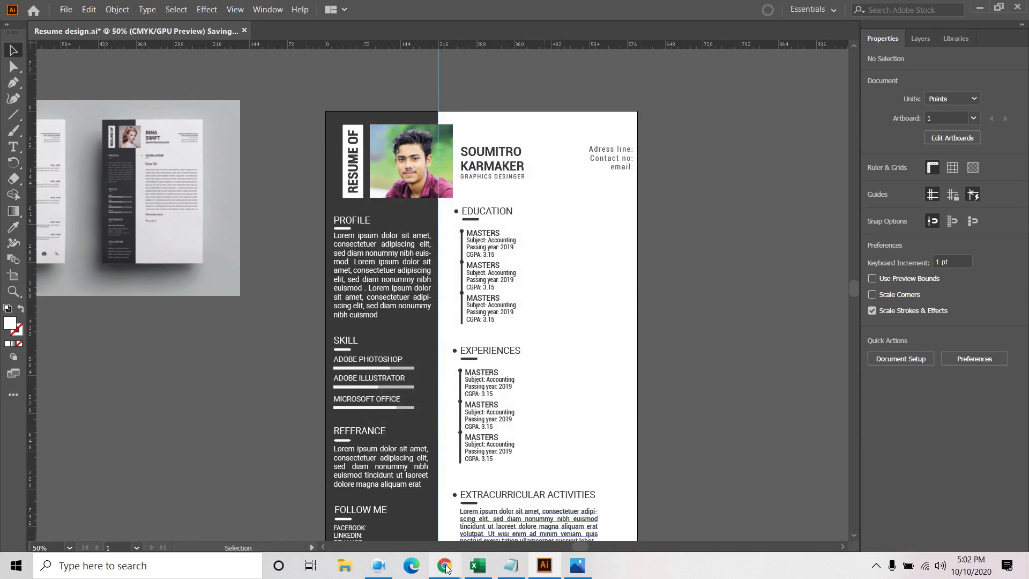
pyautogui.click(379, 567)
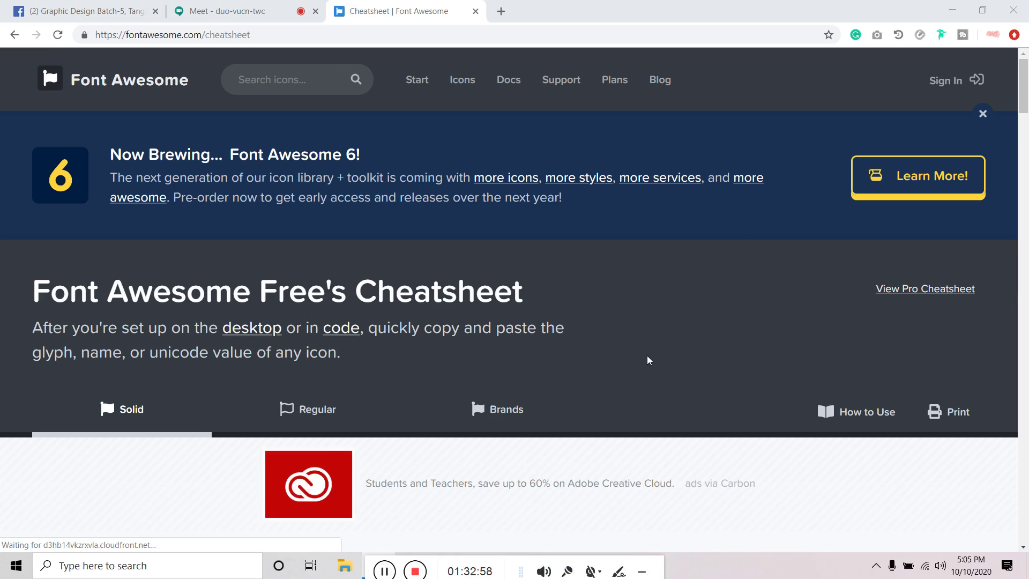
# Find the home icon (f015) on the Font Awesome cheatsheet by searching HOME
pyautogui.scroll(-15, 643, 359)
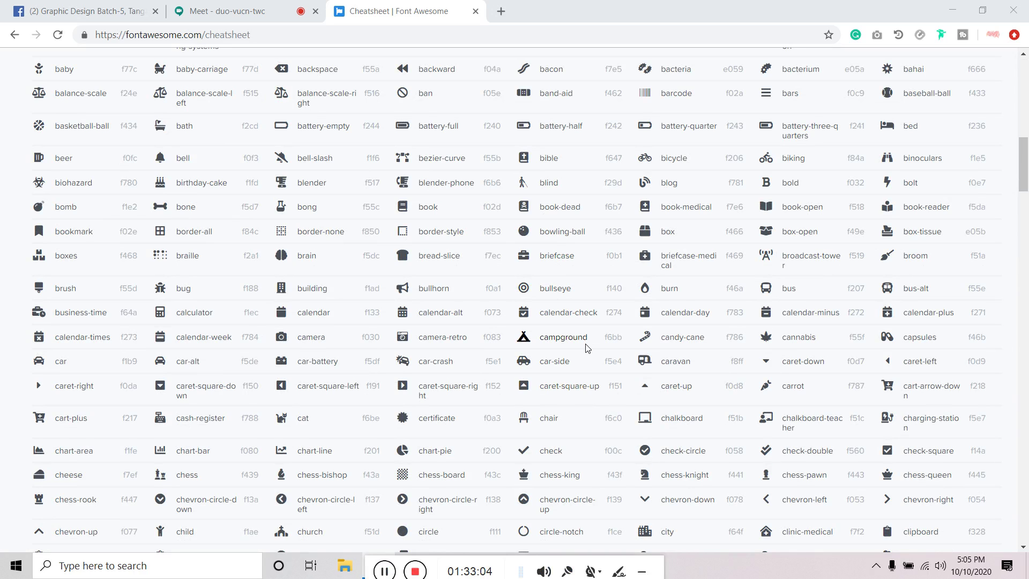
pyautogui.moveTo(782, 232); pyautogui.dragTo(836, 234)
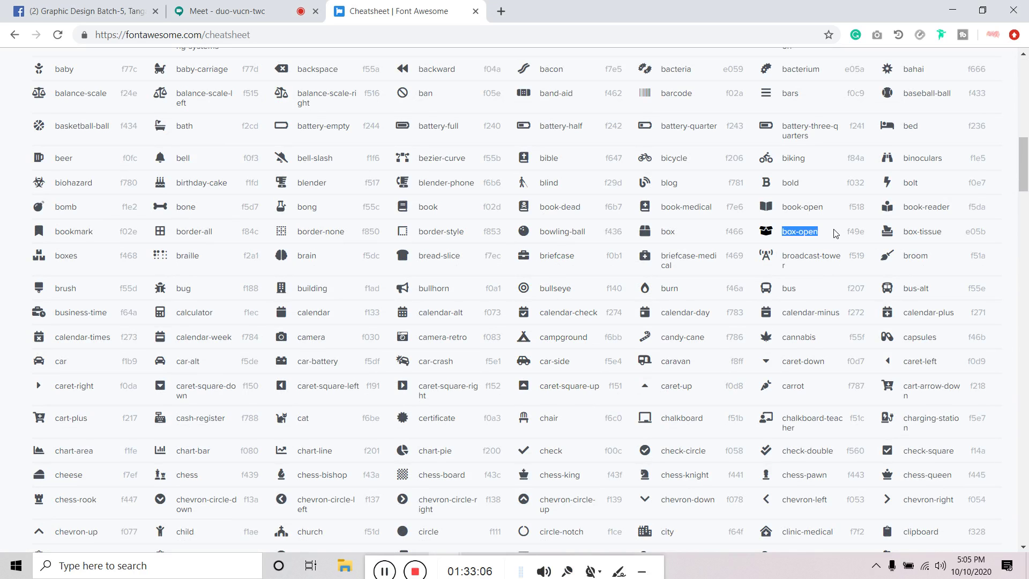
pyautogui.hotkey('ctrl', 'f')
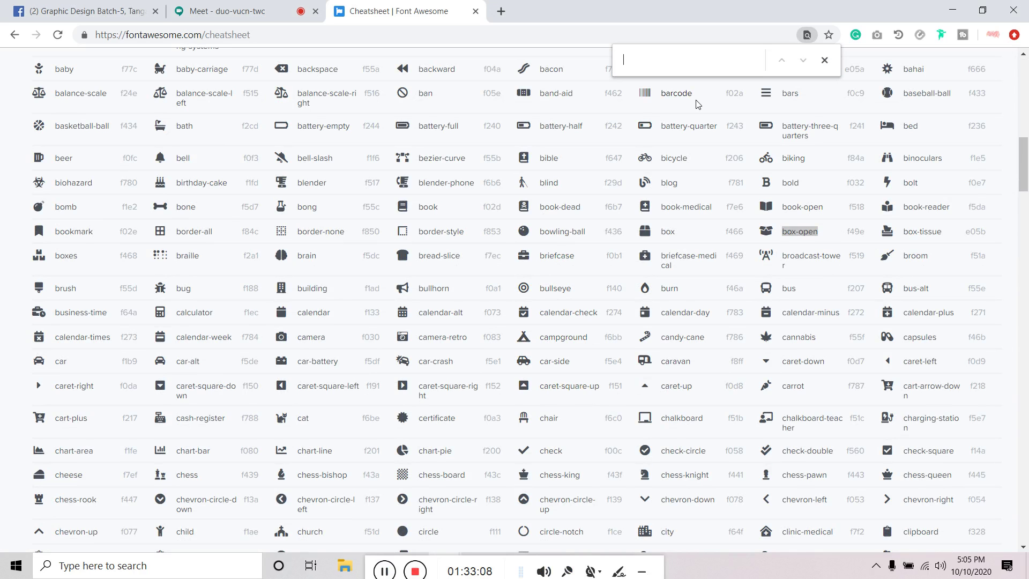
pyautogui.write('HOME')
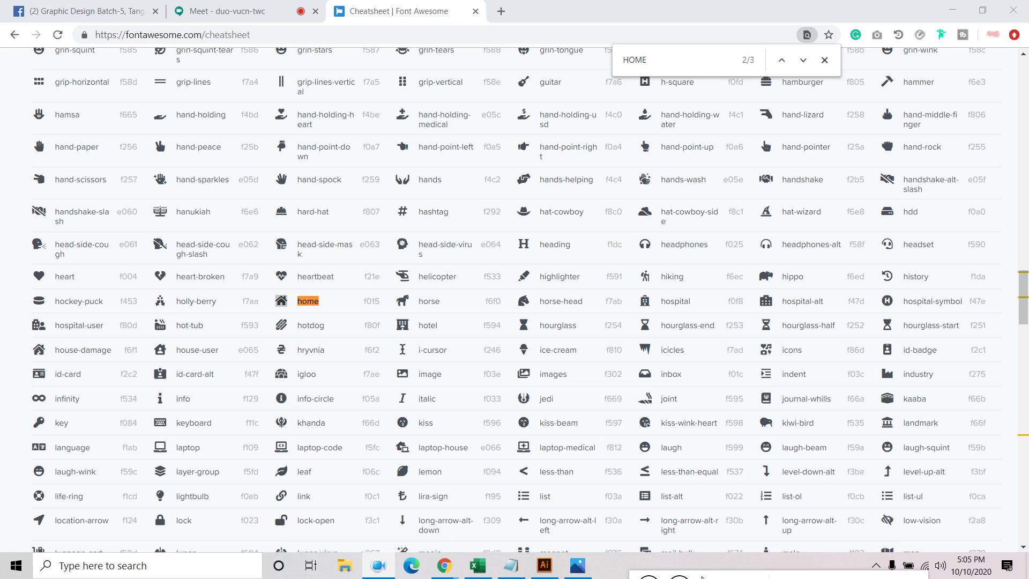
pyautogui.click(545, 565)
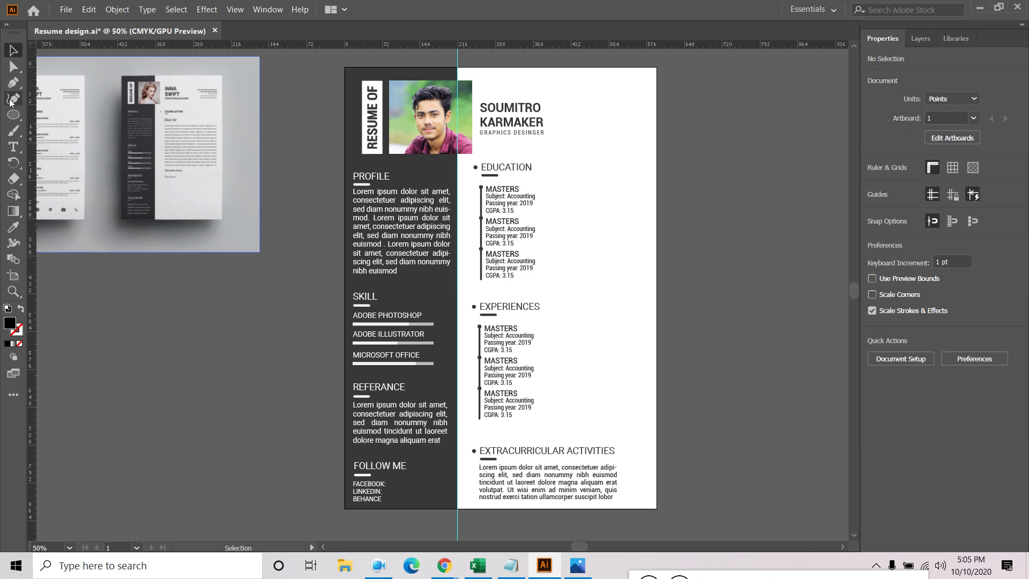
# Paste the home glyph right of the name and set it to Font Awesome 5 Free Solid
pyautogui.click(13, 147)
pyautogui.click(583, 151)
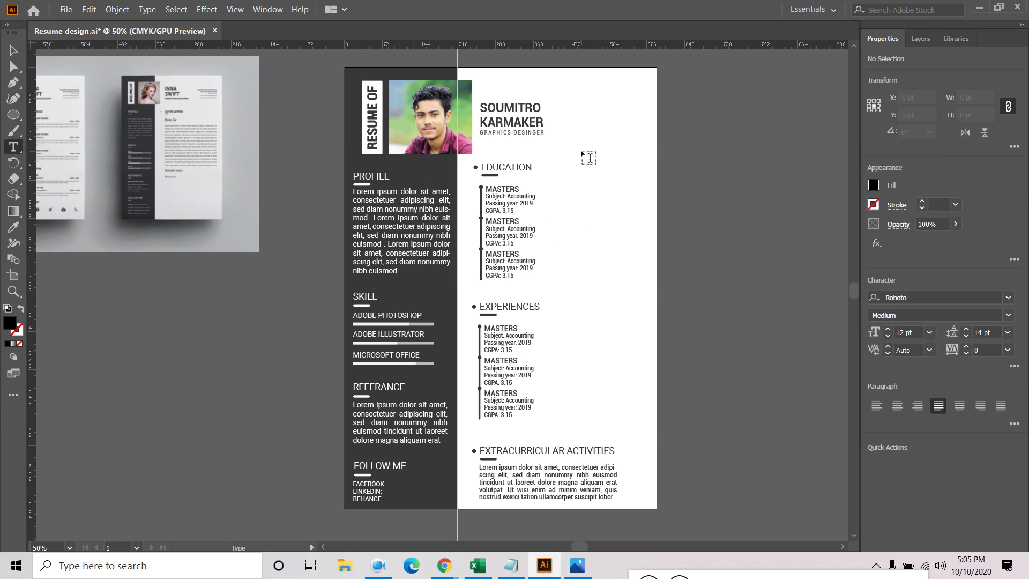
pyautogui.hotkey('ctrl', 'v')
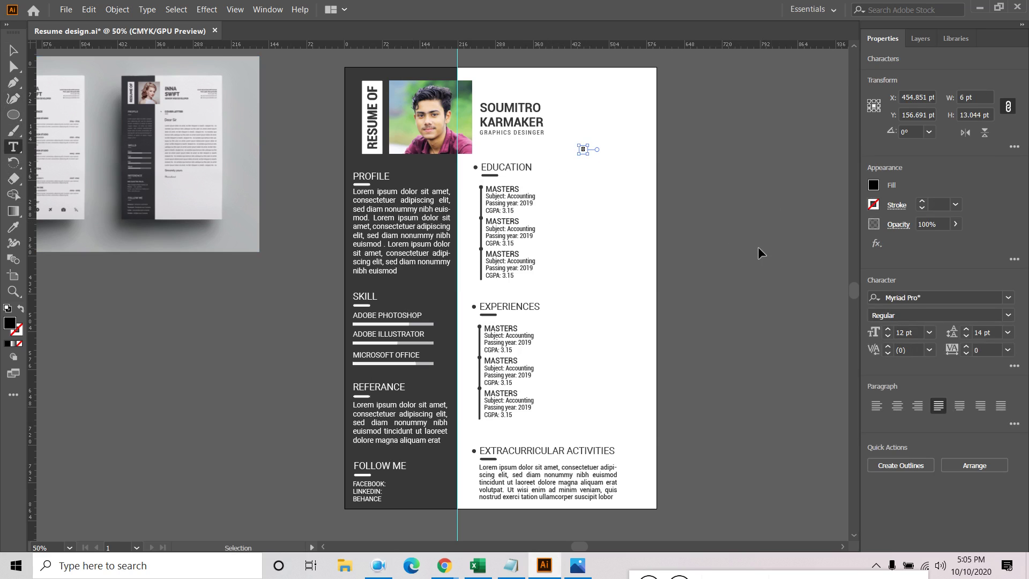
pyautogui.click(13, 51)
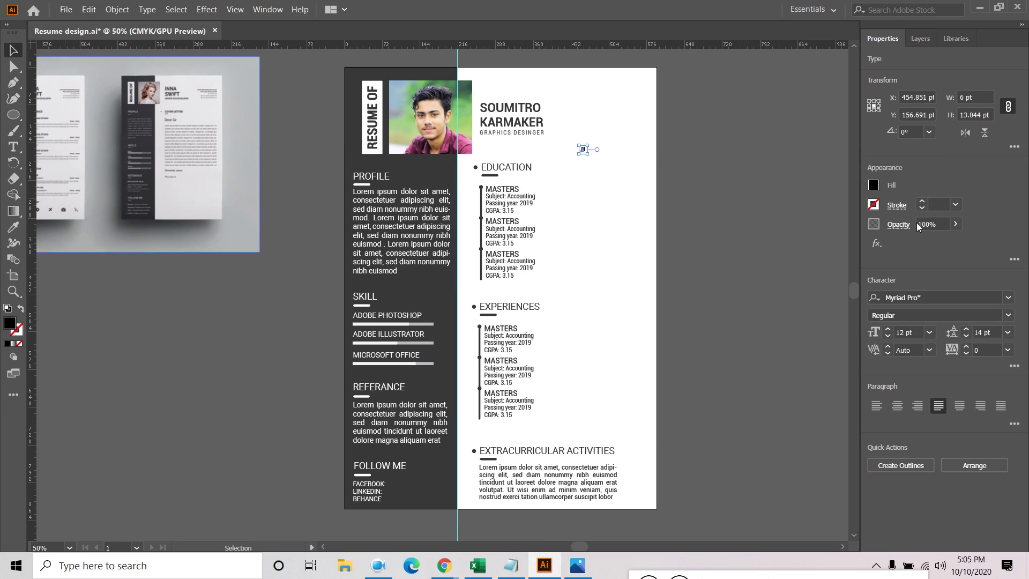
pyautogui.click(925, 296)
pyautogui.write('FONT')
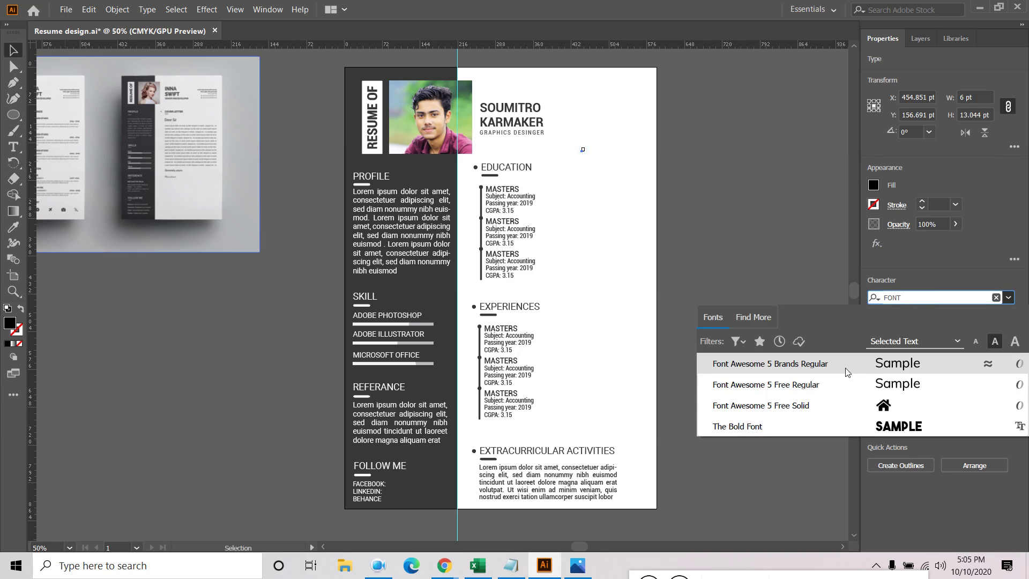
pyautogui.click(766, 407)
# Alt-drag two copies of the house icon to stack them below it
pyautogui.click(674, 201)
pyautogui.click(585, 149)
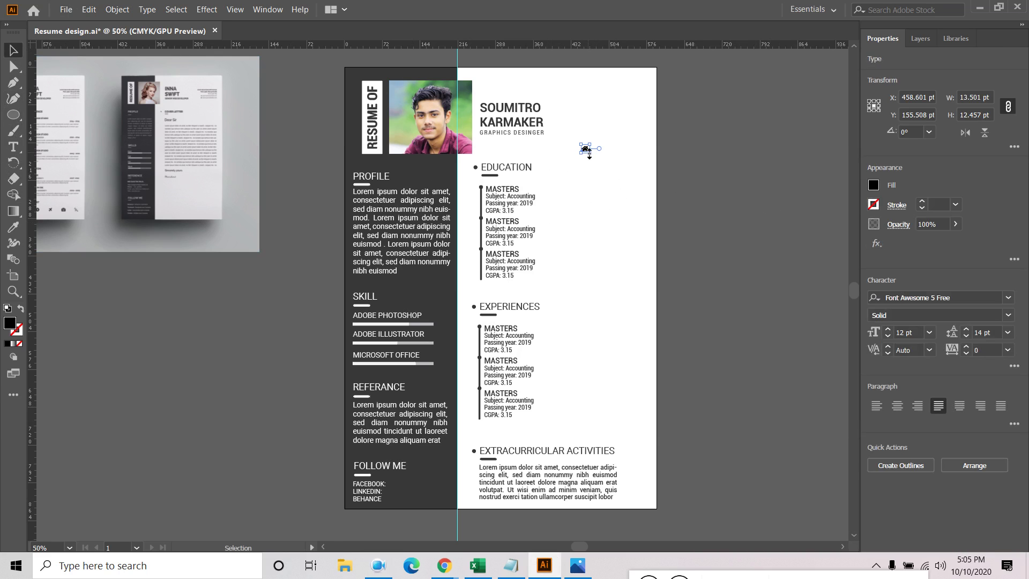
pyautogui.moveTo(588, 167); pyautogui.dragTo(588, 168)
pyautogui.scroll(2, 585, 167)
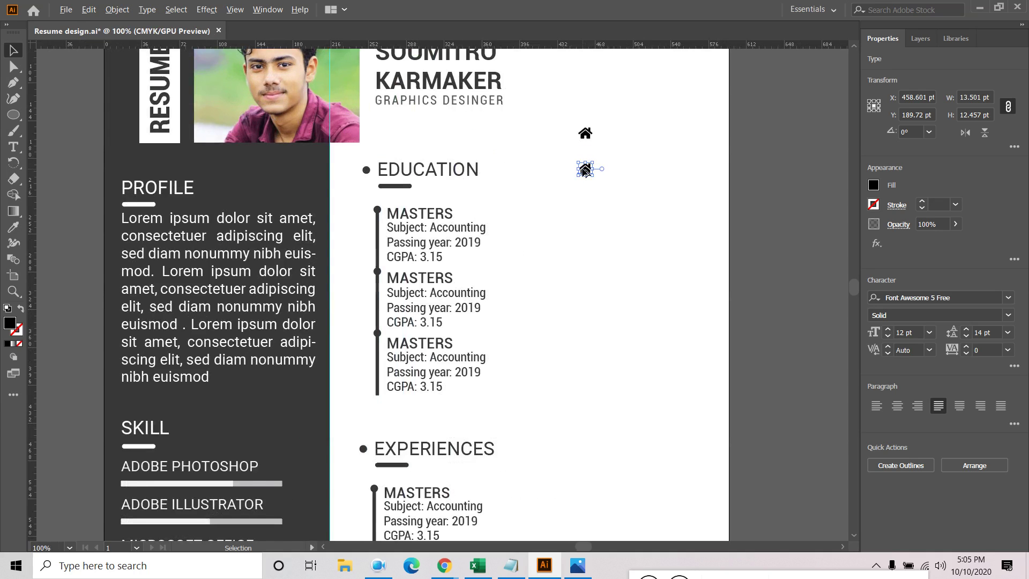
pyautogui.moveTo(588, 172); pyautogui.dragTo(593, 207)
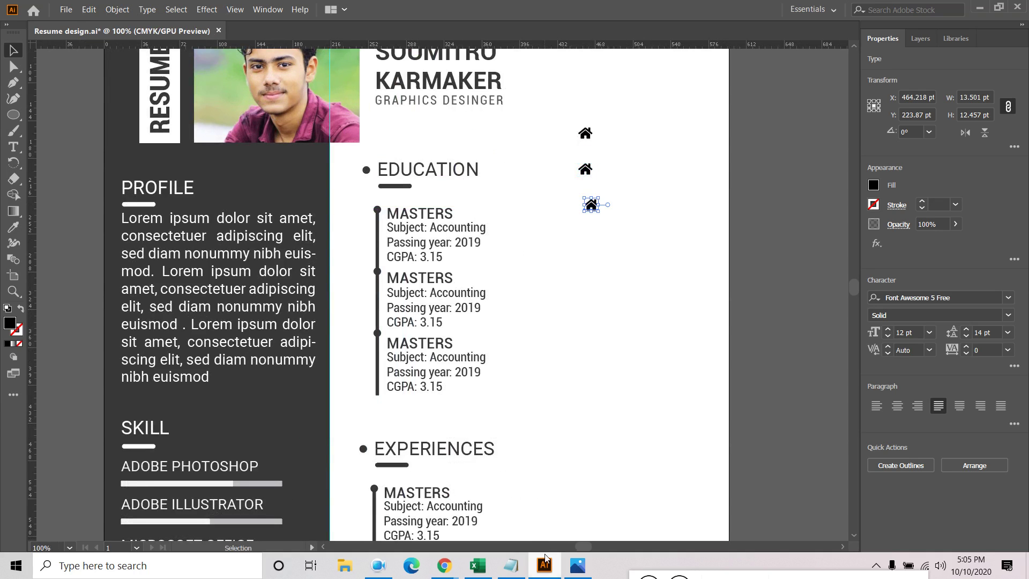
# Search the cheatsheet for ENVE and copy the envelope-open icon (f0e0)
pyautogui.moveTo(450, 568)
pyautogui.click(375, 498)
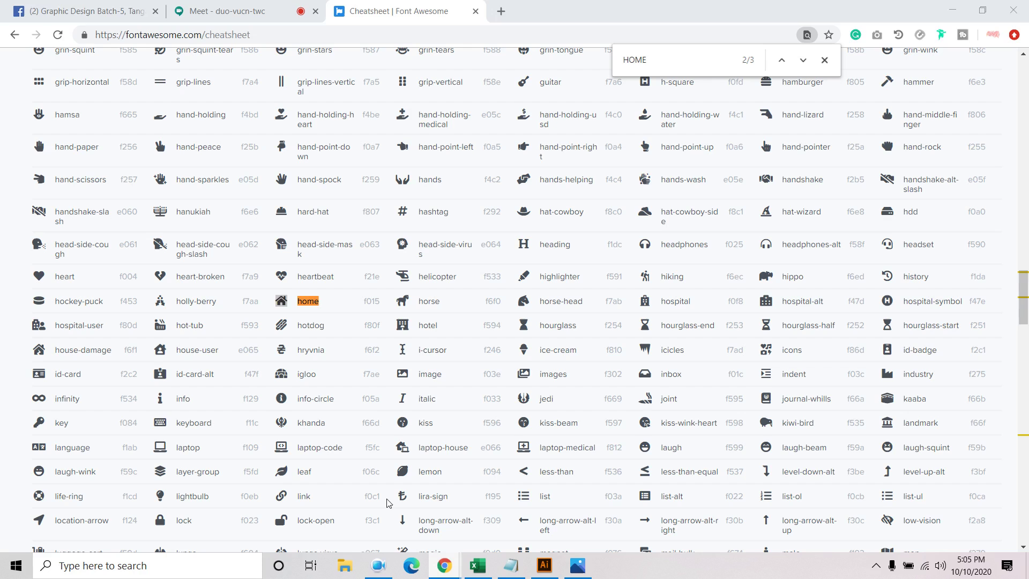
pyautogui.doubleClick(648, 65)
pyautogui.click(648, 65)
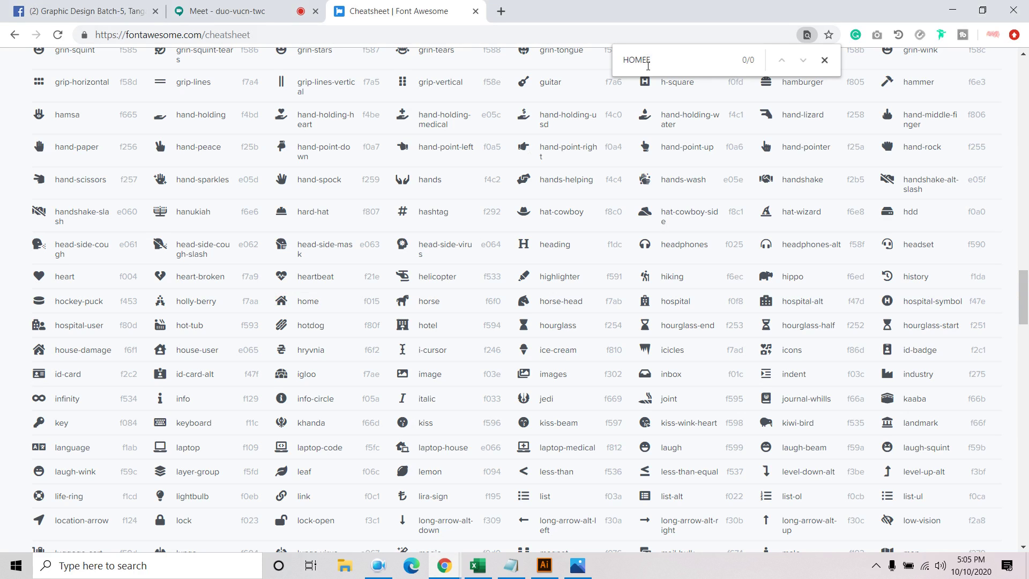
pyautogui.press('BackSpace')
pyautogui.press('BackSpace')
pyautogui.press('BackSpace')
pyautogui.press('BackSpace')
pyautogui.write('EMV')
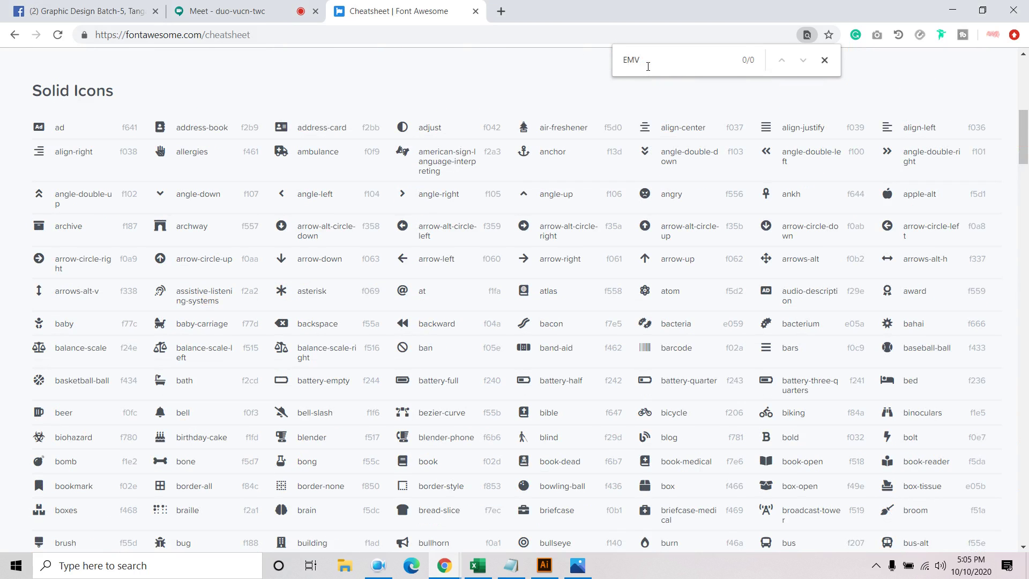
pyautogui.press('BackSpace')
pyautogui.press('BackSpace')
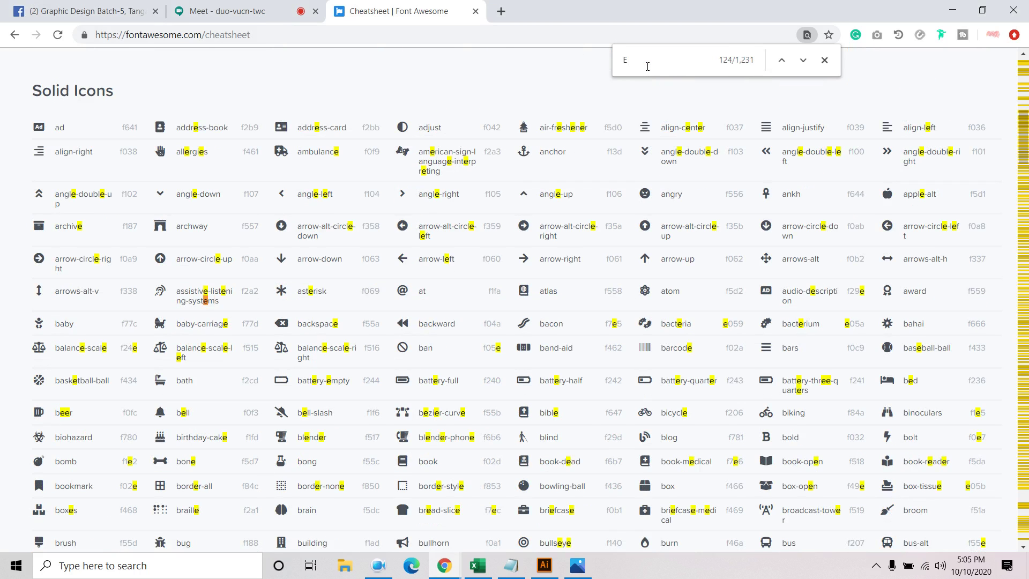
pyautogui.write('NVE')
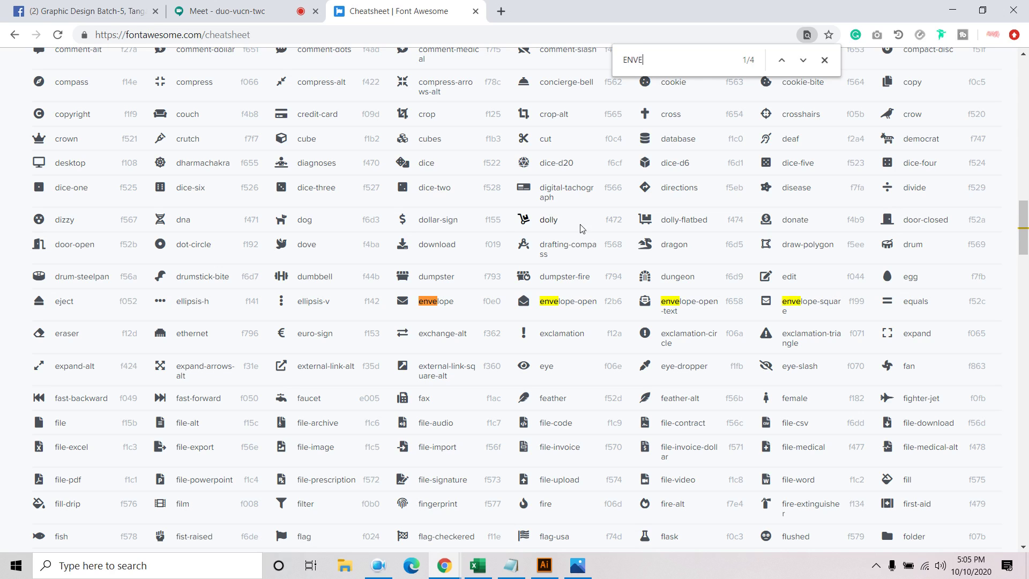
pyautogui.click(525, 302)
pyautogui.click(544, 564)
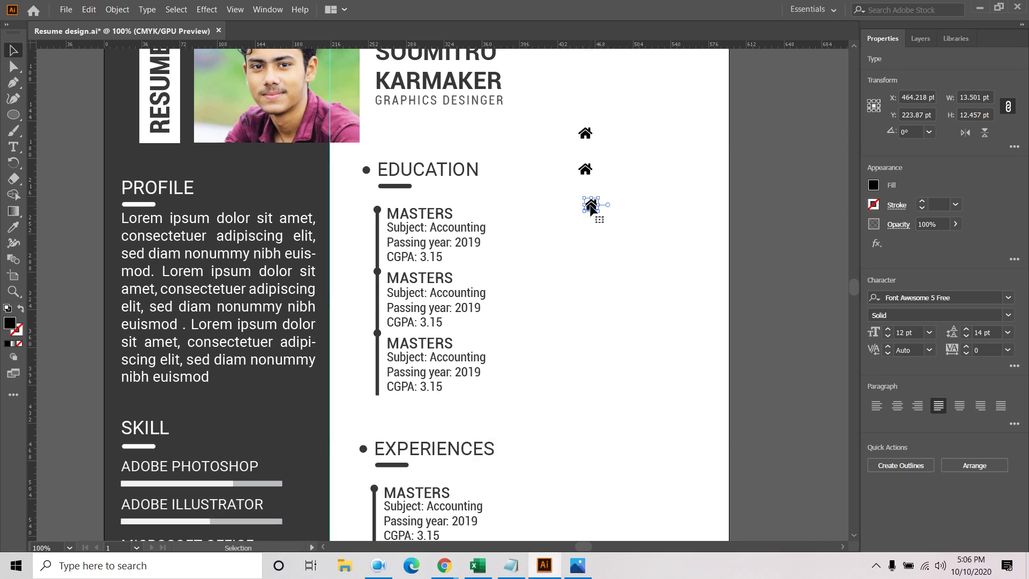
# Replace the middle house glyph with the envelope-open icon
pyautogui.press('t')
pyautogui.doubleClick(589, 200)
pyautogui.doubleClick(585, 170)
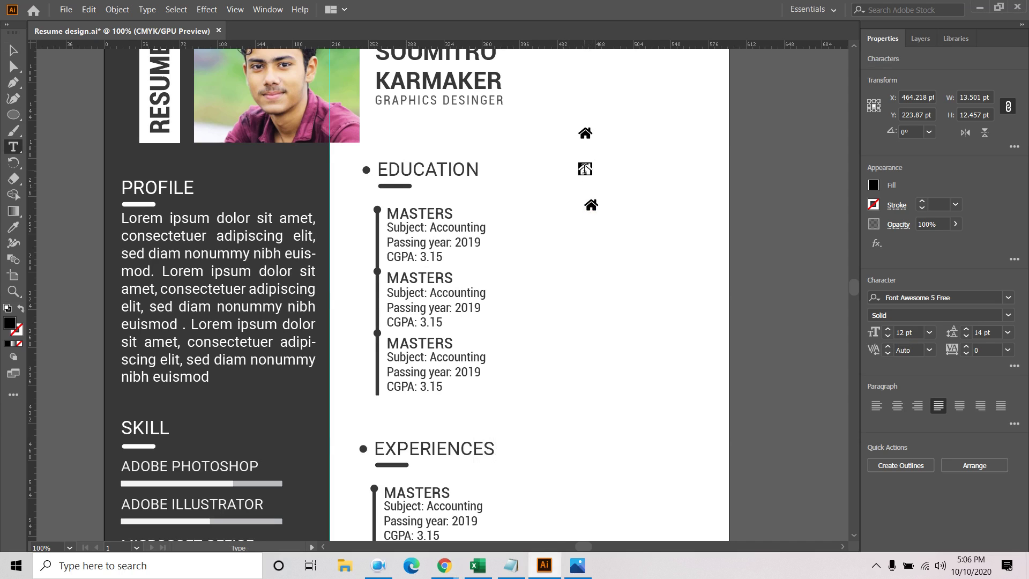
pyautogui.hotkey('ctrl', 'v')
# Copy the phone icon from the cheatsheet and paste it over the top house glyph
pyautogui.moveTo(444, 566)
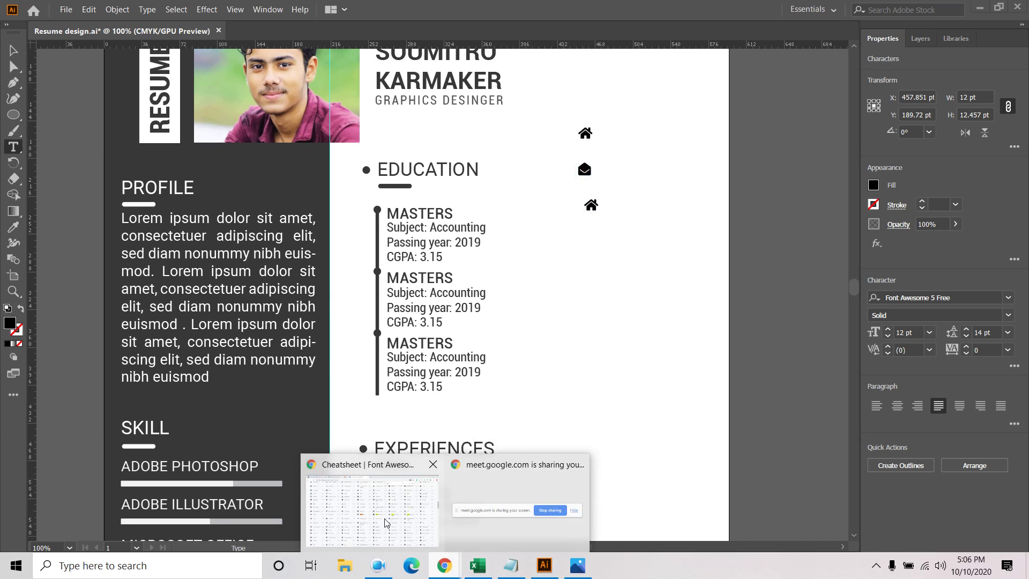
pyautogui.click(376, 498)
pyautogui.click(660, 52)
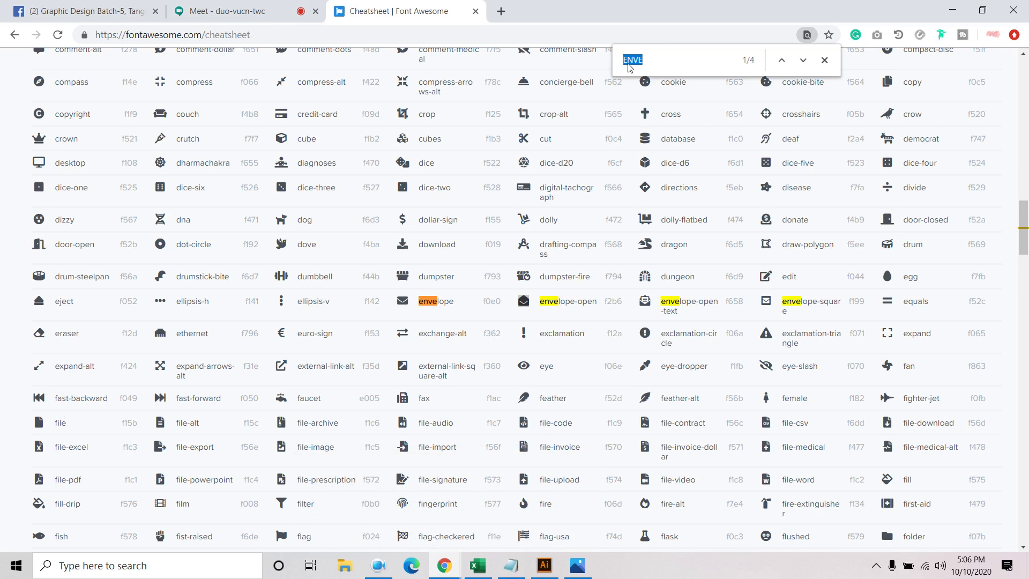
pyautogui.write('phone')
pyautogui.scroll(-12, 437, 418)
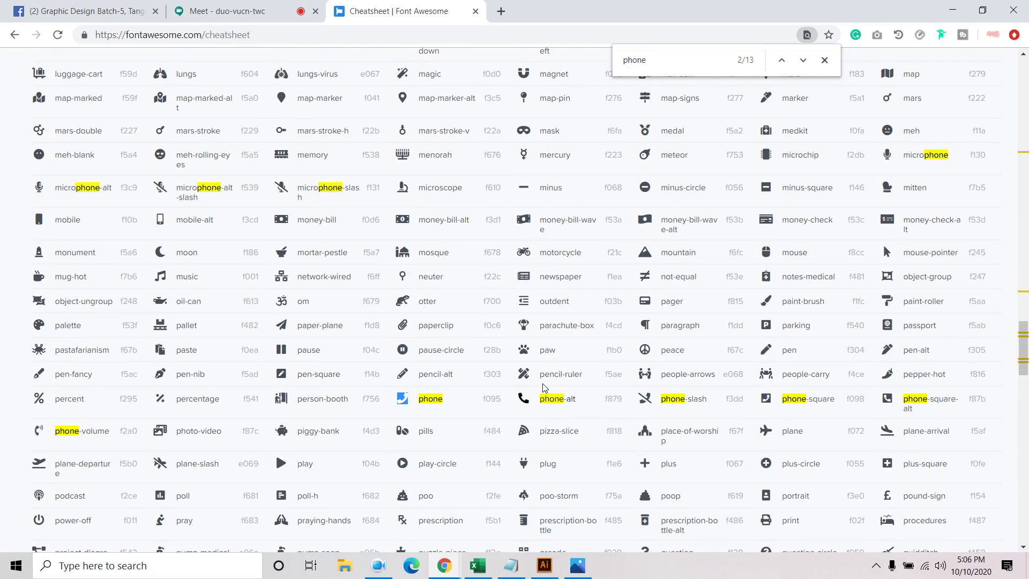
pyautogui.click(544, 565)
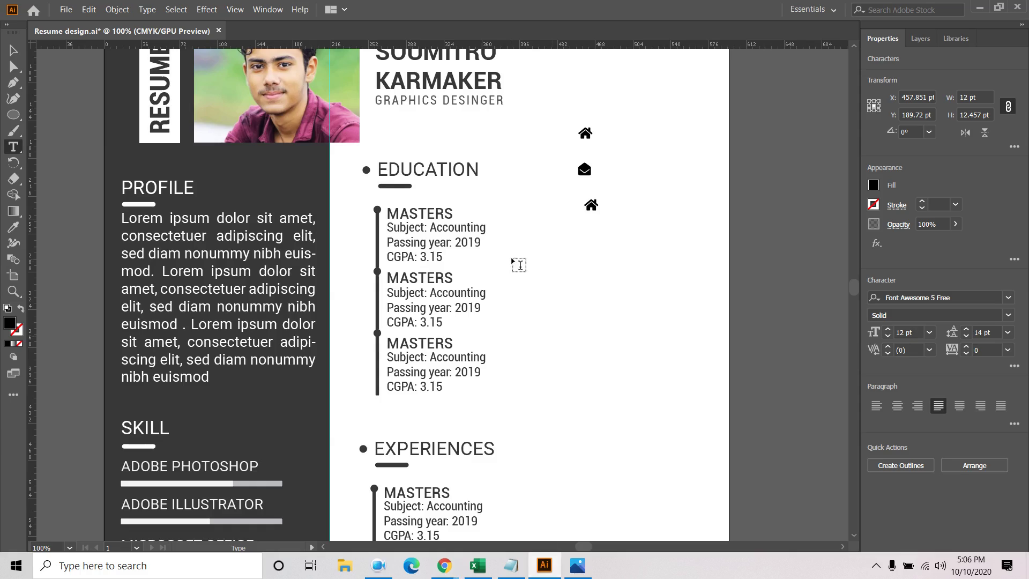
pyautogui.hotkey('ctrl', 'v')
pyautogui.click(11, 50)
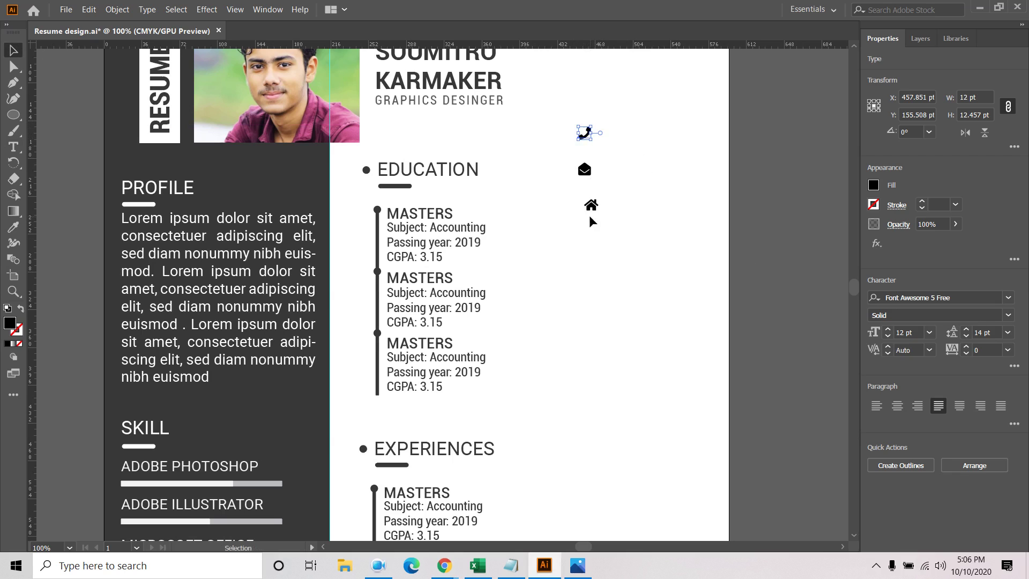
pyautogui.click(643, 118)
pyautogui.moveTo(643, 118); pyautogui.dragTo(567, 232)
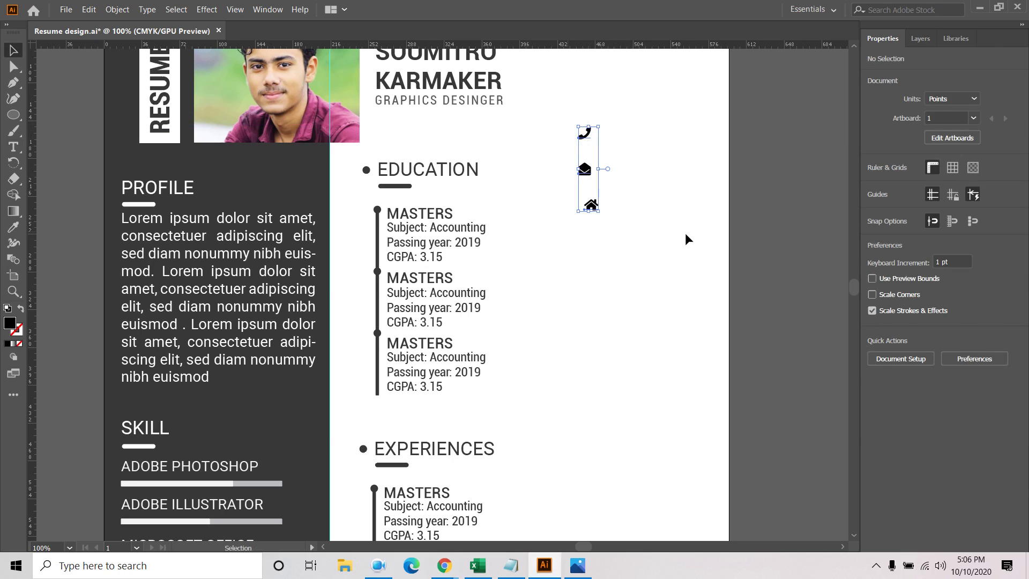
# Centre the phone, mail and home icons on one axis and close up their spacing
pyautogui.click(921, 464)
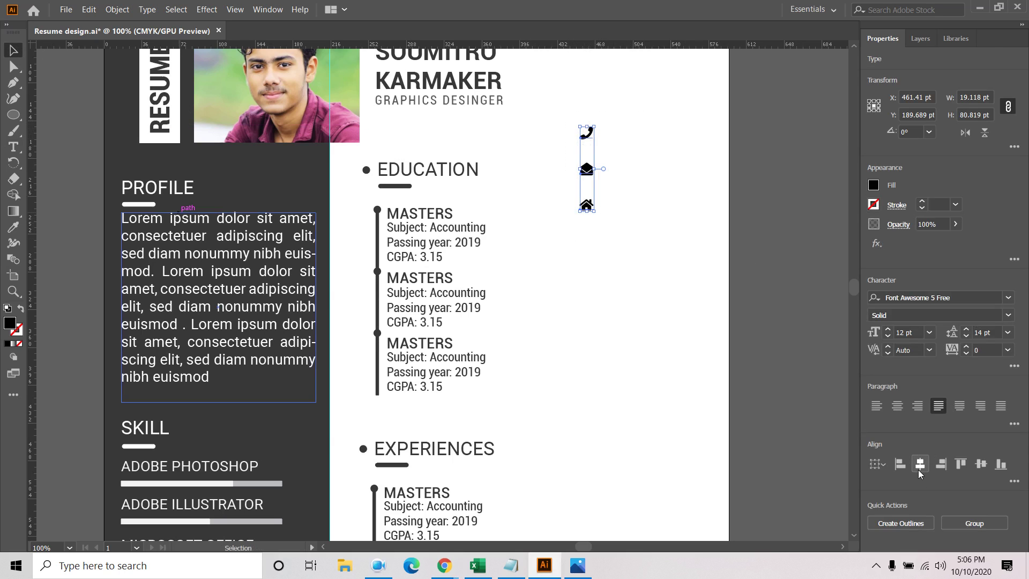
pyautogui.click(646, 199)
pyautogui.moveTo(587, 168); pyautogui.dragTo(587, 159)
pyautogui.click(590, 185)
pyautogui.moveTo(586, 205); pyautogui.dragTo(589, 178)
# Move the three contact icons up to the top right beside the name
pyautogui.moveTo(641, 127); pyautogui.dragTo(553, 216)
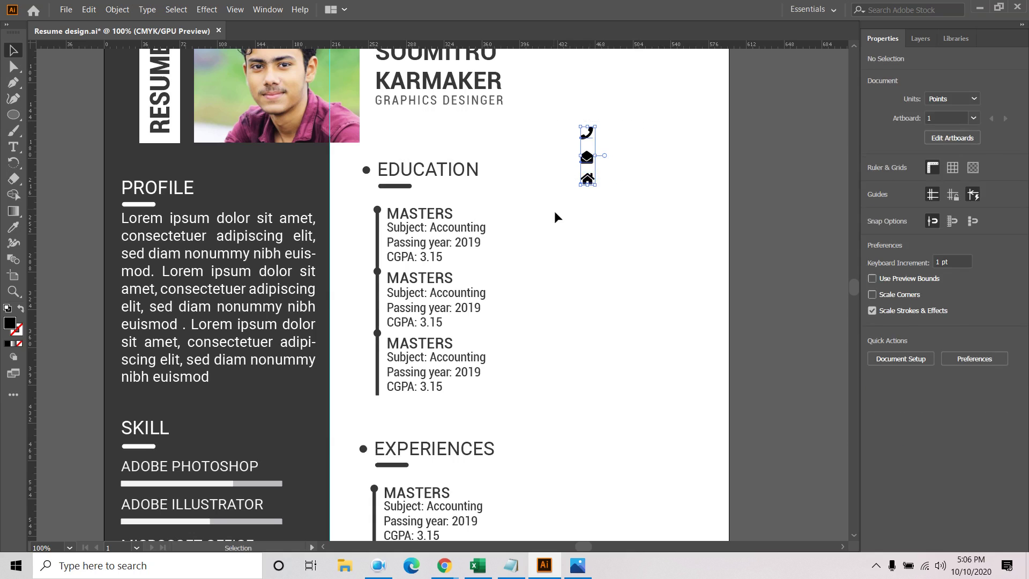
pyautogui.click(1010, 481)
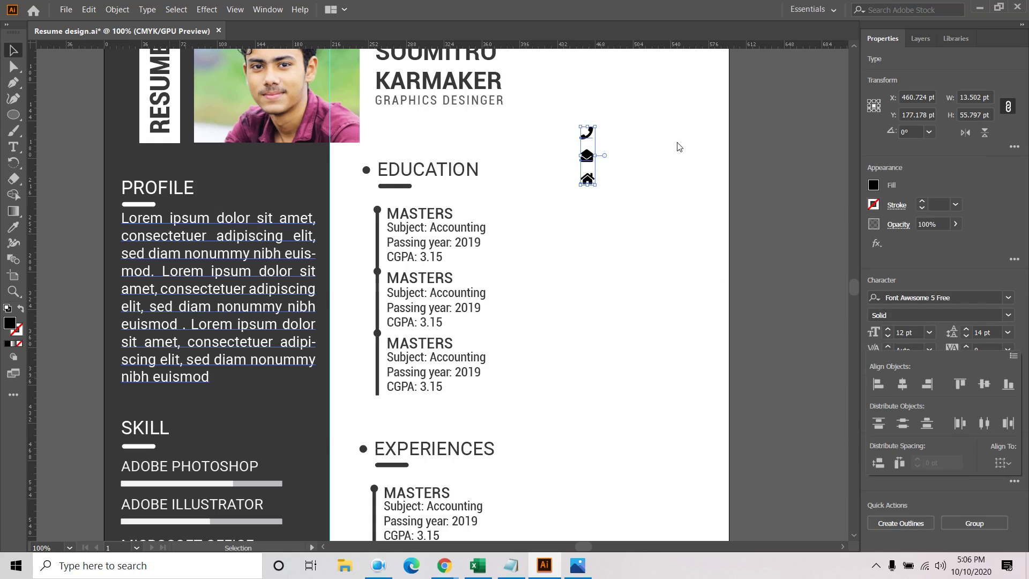
pyautogui.moveTo(675, 135); pyautogui.dragTo(655, 273)
pyautogui.moveTo(565, 295); pyautogui.dragTo(679, 211)
pyautogui.click(786, 225)
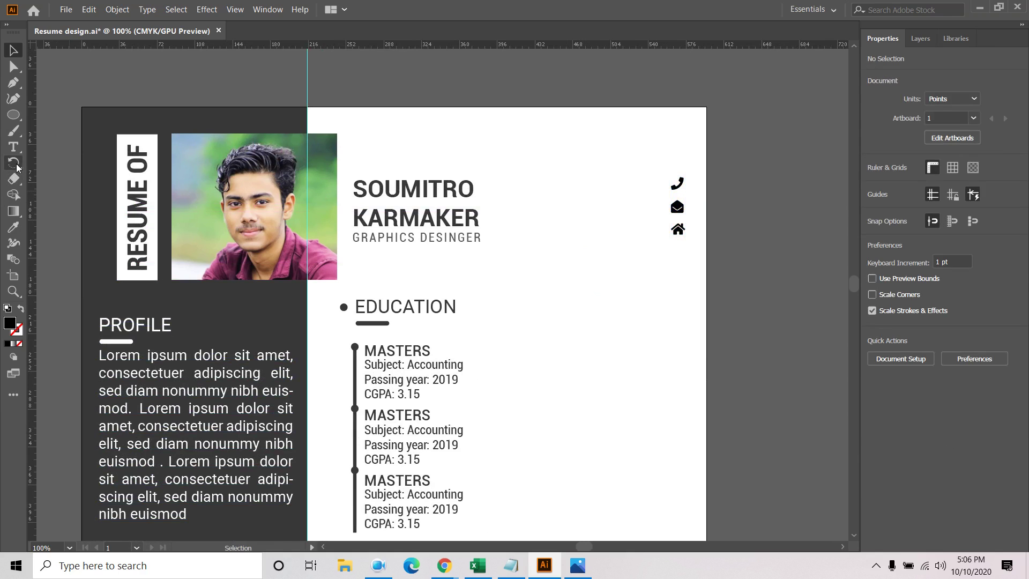
# Type the phone number beside the phone icon and set it in Roboto Condensed
pyautogui.click(14, 147)
pyautogui.click(592, 191)
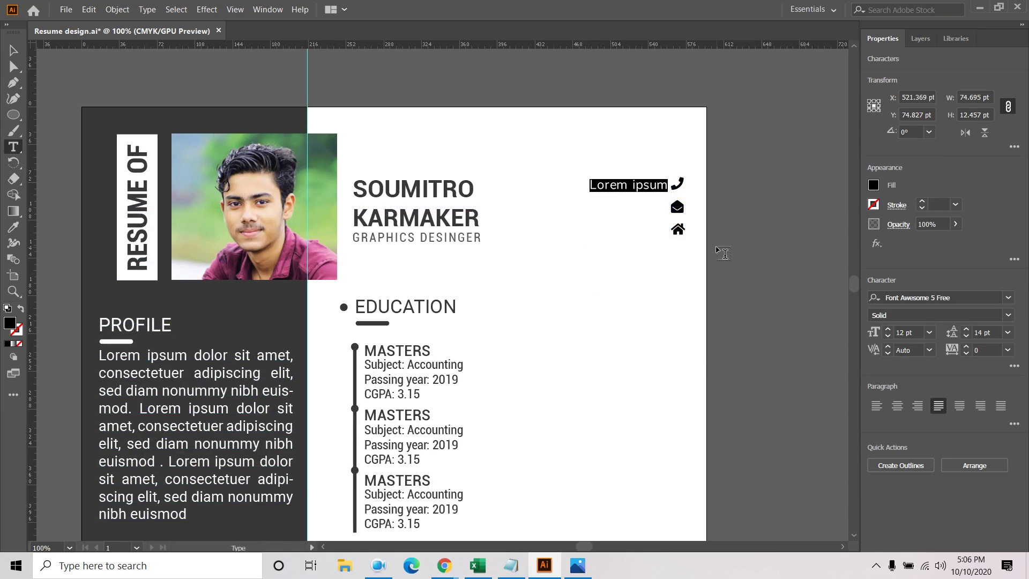
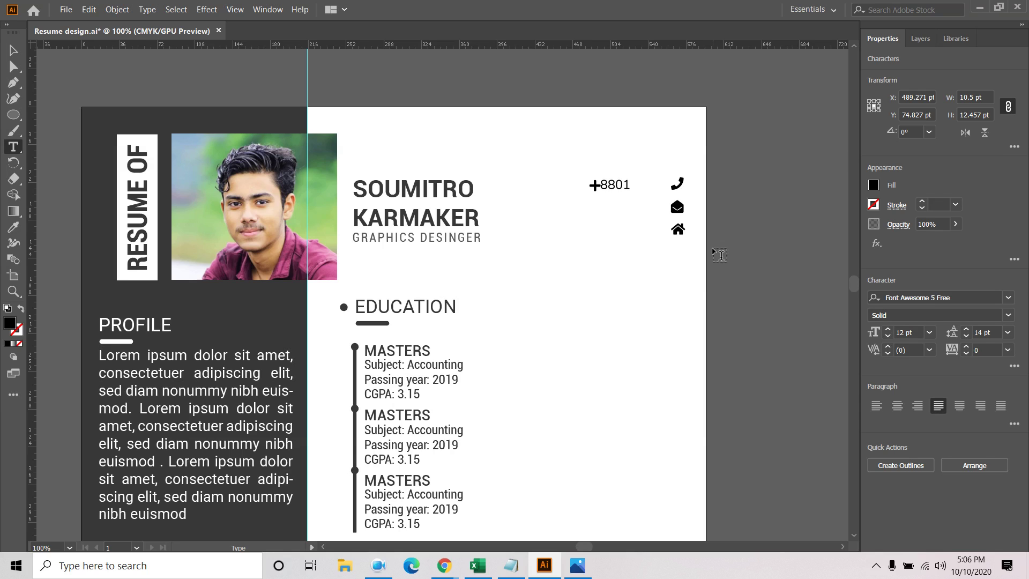
pyautogui.click(13, 49)
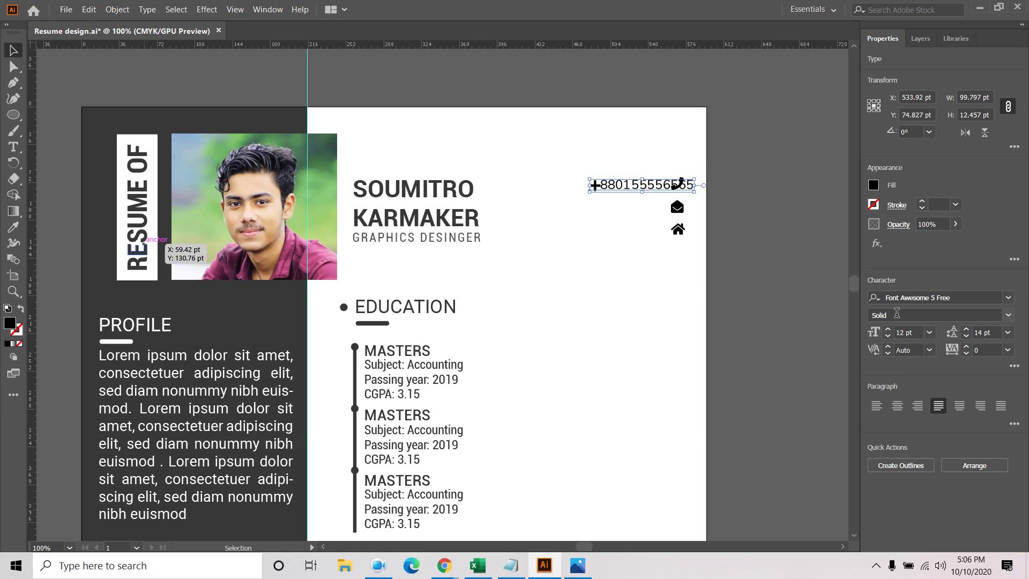
pyautogui.click(910, 298)
pyautogui.write('ro')
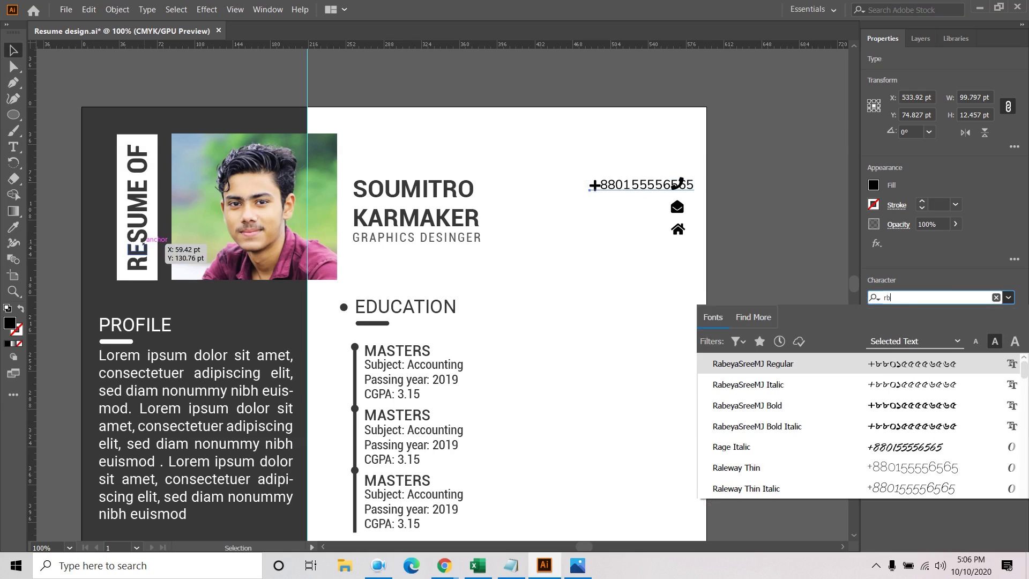
pyautogui.write('bo')
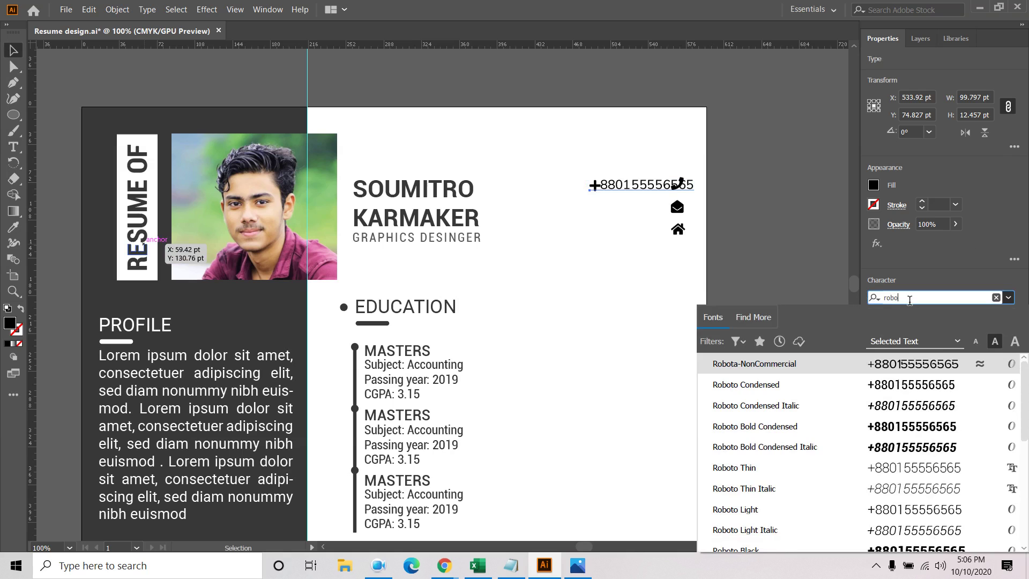
pyautogui.click(766, 385)
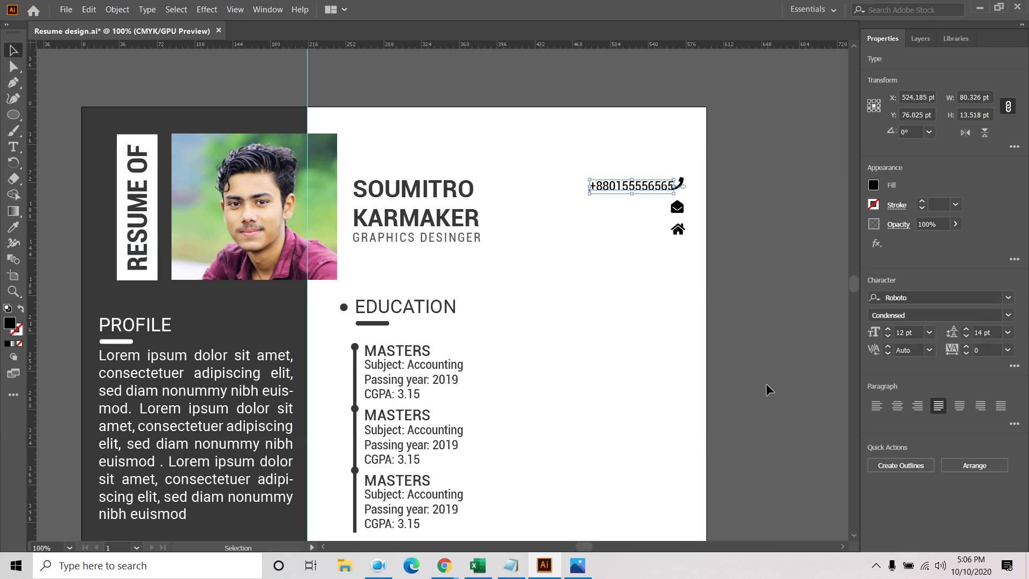
pyautogui.moveTo(647, 187); pyautogui.dragTo(628, 185)
# Duplicate the phone line below and retype it as the e-mail address beside the envelope
pyautogui.click(847, 212)
pyautogui.click(646, 188)
pyautogui.keyDown('alt'); pyautogui.moveTo(643, 189); pyautogui.dragTo(638, 211); pyautogui.keyUp('alt')
pyautogui.doubleClick(638, 213)
pyautogui.hotkey('ctrl', 'a')
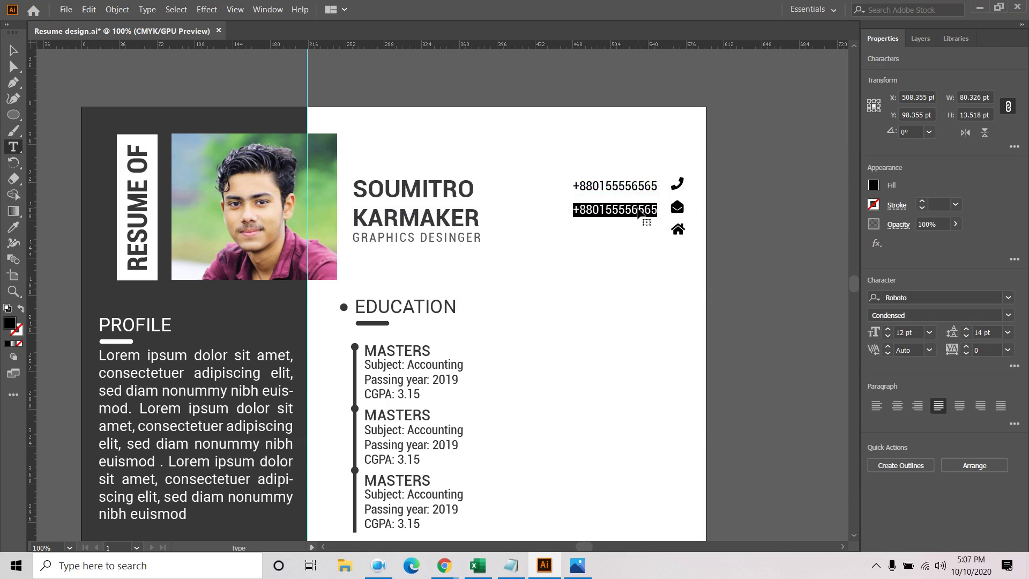
pyautogui.write('yo')
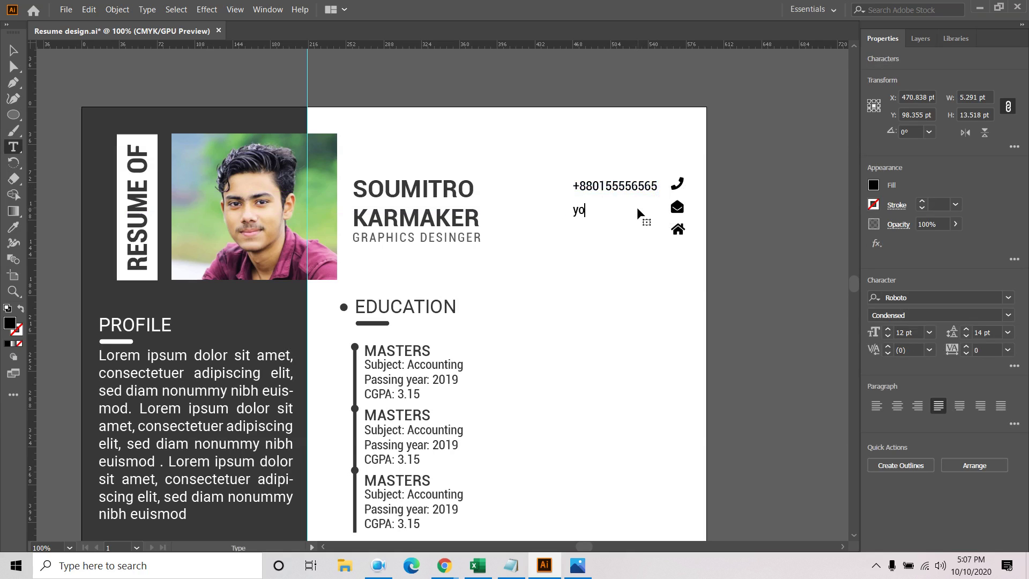
pyautogui.write('urm')
pyautogui.write('ail@gmail.com')
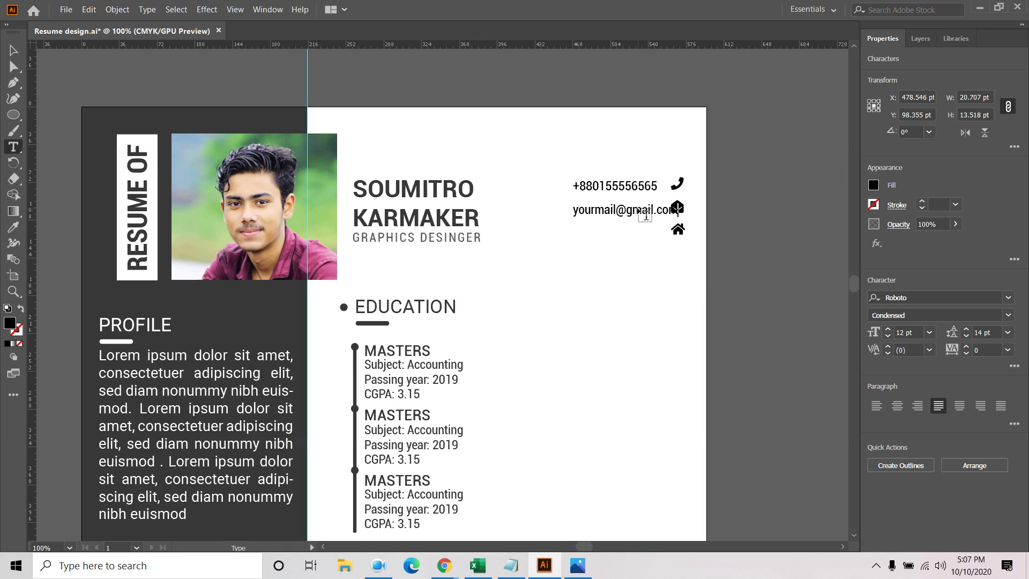
pyautogui.click(13, 50)
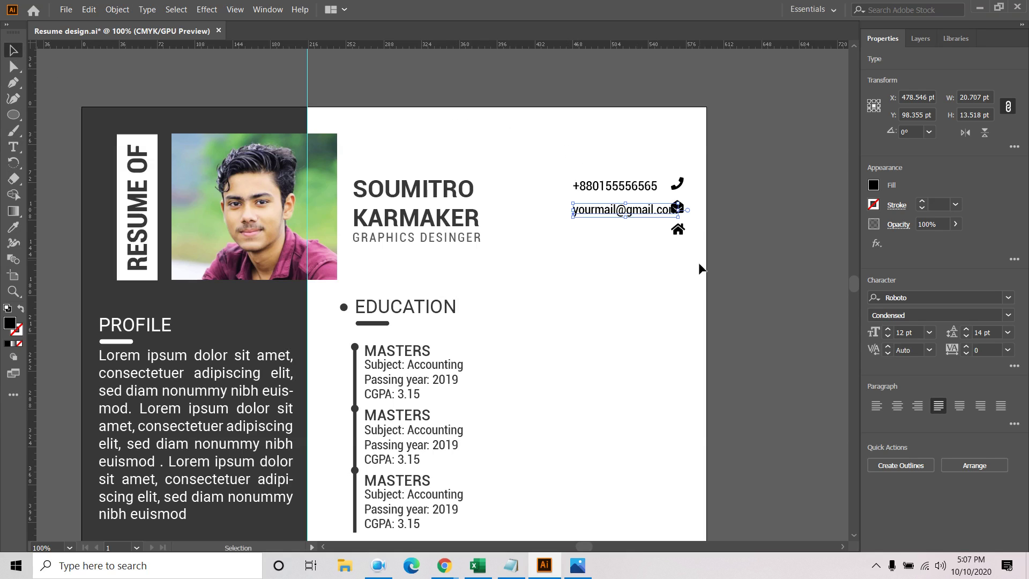
pyautogui.moveTo(665, 211); pyautogui.dragTo(644, 209)
pyautogui.click(784, 218)
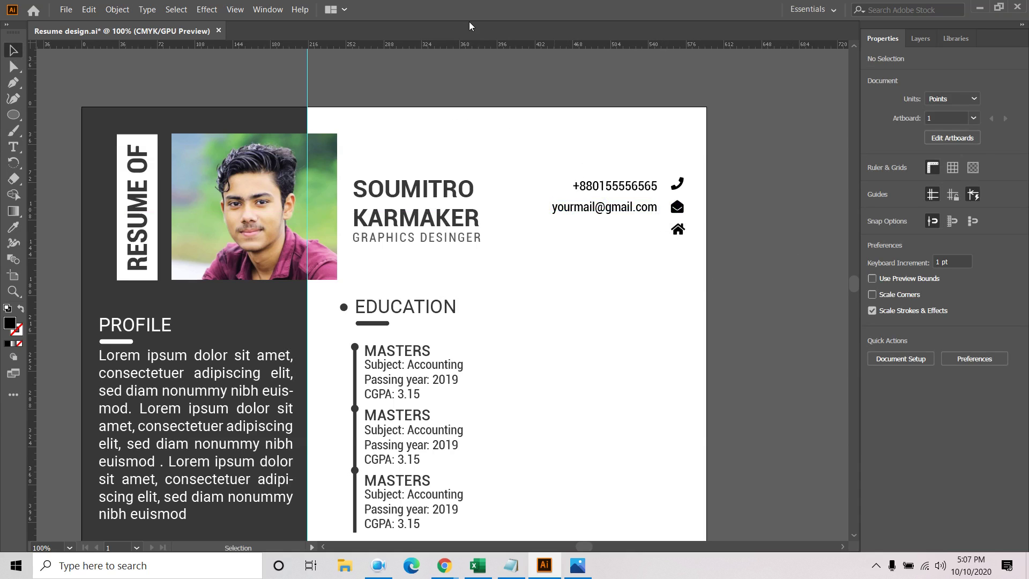
pyautogui.click(268, 9)
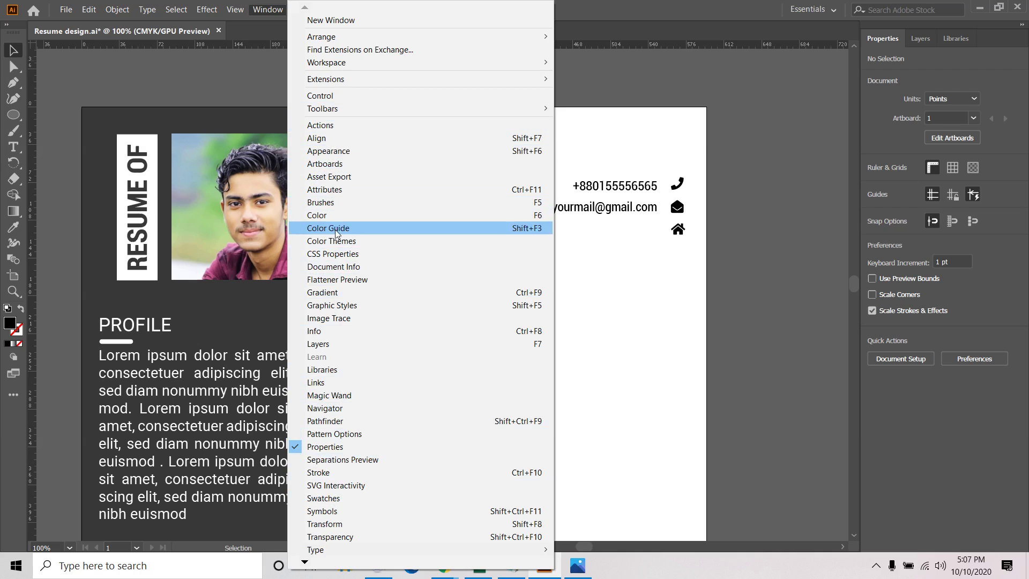
# Open the Character Styles panel and start a new character style
pyautogui.moveTo(337, 552)
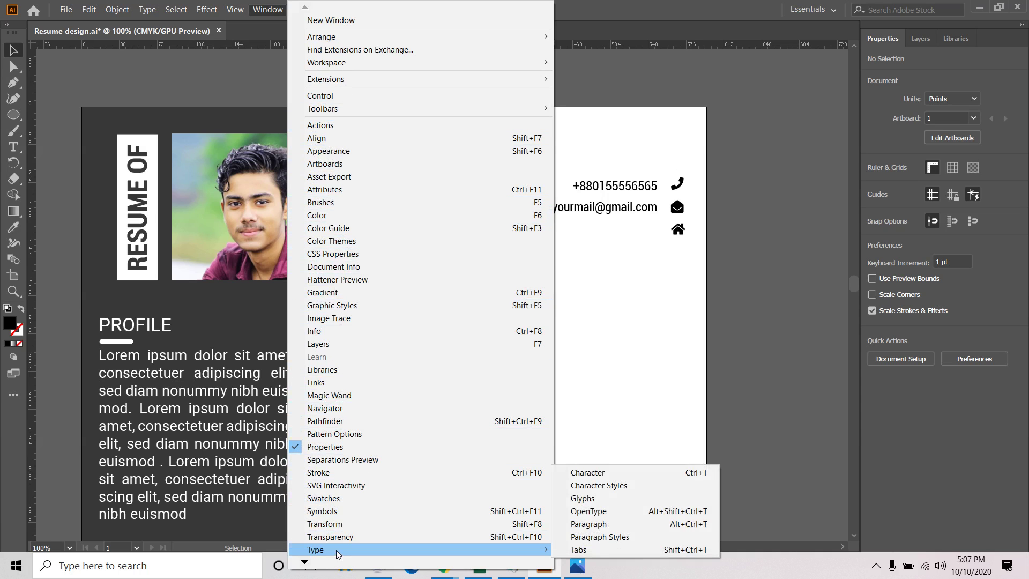
pyautogui.click(620, 486)
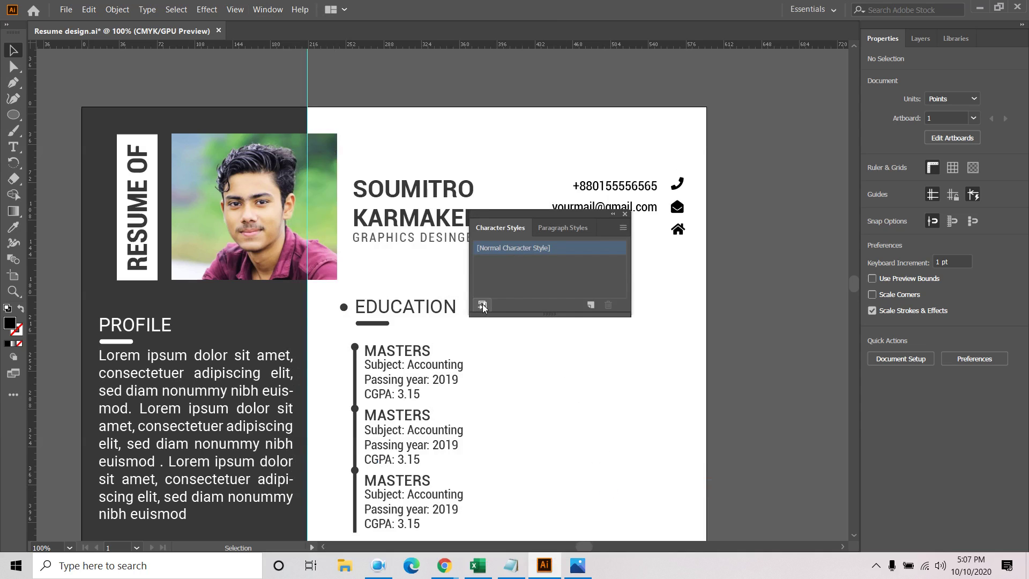
pyautogui.click(623, 227)
pyautogui.click(638, 233)
pyautogui.click(701, 403)
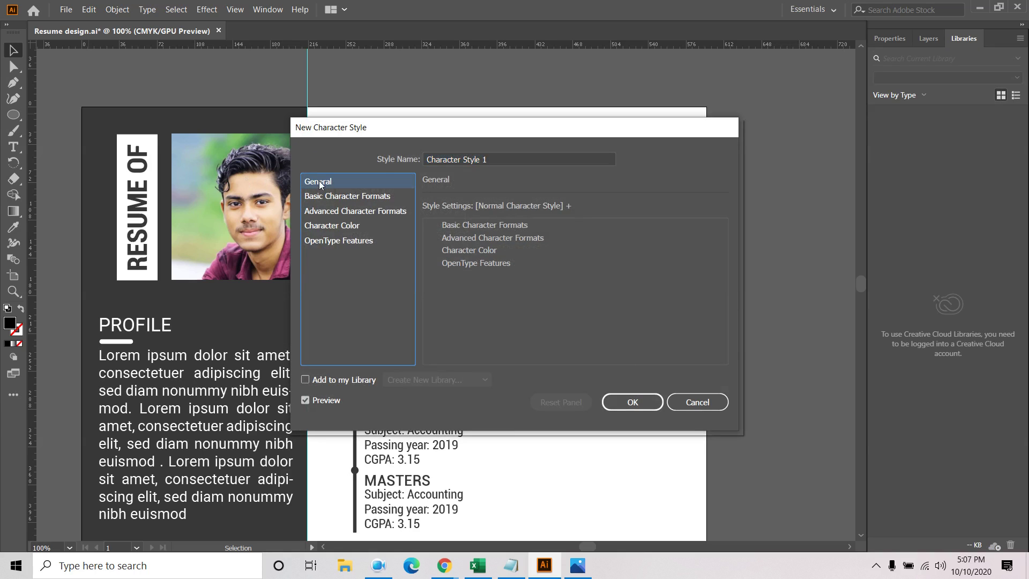
# Browse the new style's Basic Character Formats font family, font style and kerning choices
pyautogui.click(322, 196)
pyautogui.click(326, 217)
pyautogui.click(321, 198)
pyautogui.click(552, 212)
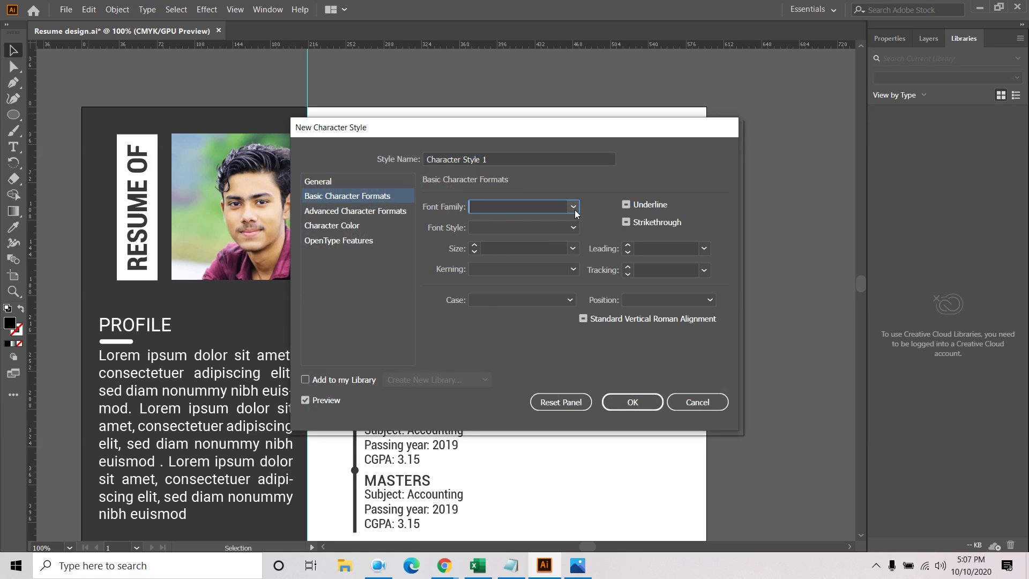
pyautogui.click(573, 207)
pyautogui.scroll(-3, 559, 281)
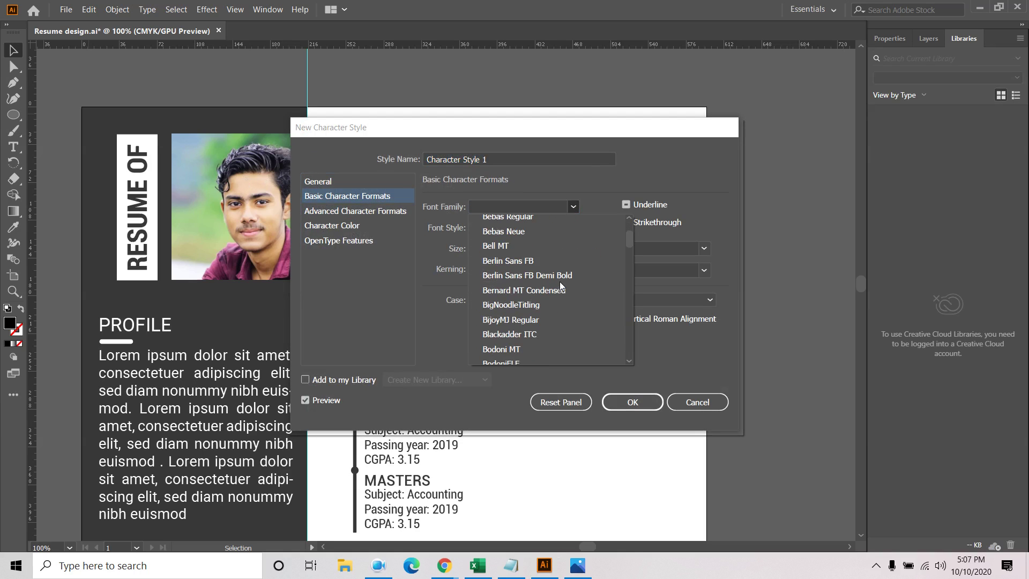
pyautogui.click(573, 207)
pyautogui.click(572, 229)
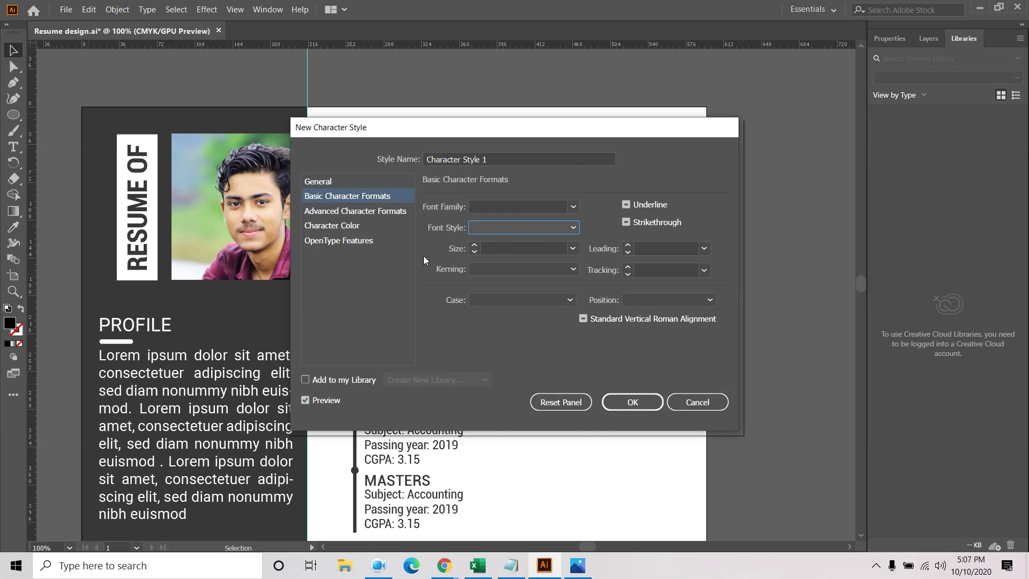
pyautogui.click(574, 270)
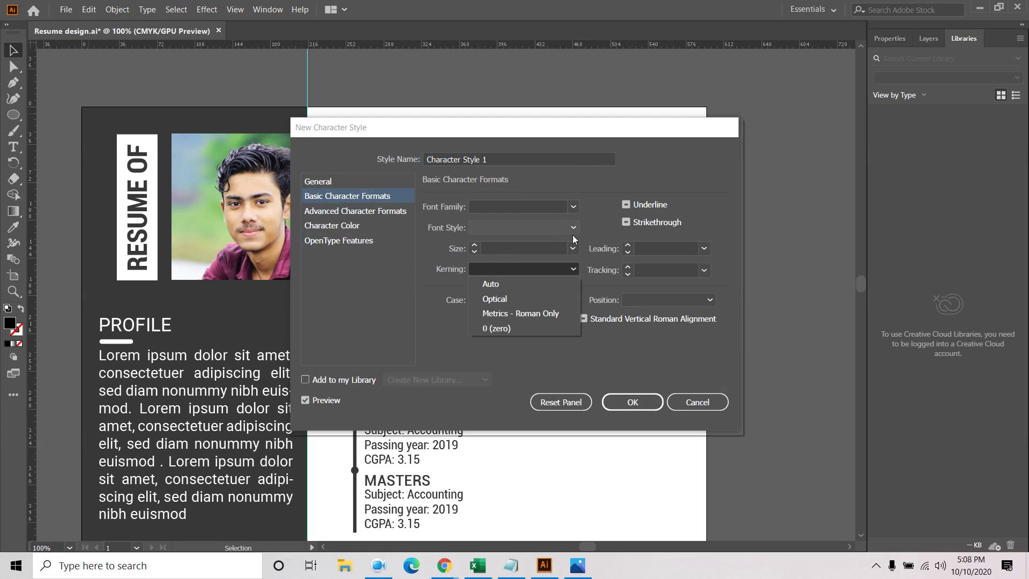
pyautogui.click(571, 205)
pyautogui.click(571, 208)
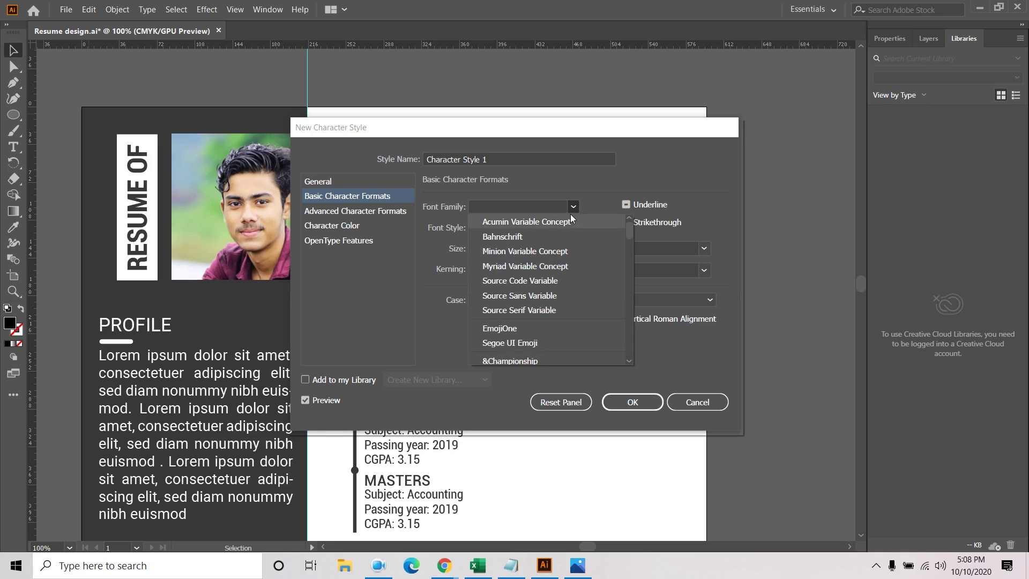
pyautogui.scroll(-10, 555, 314)
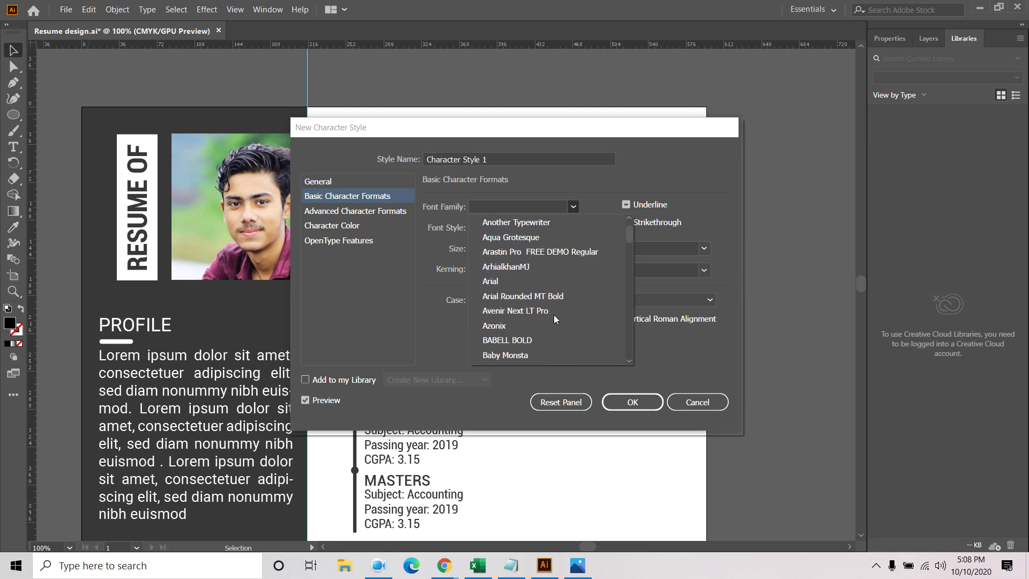
pyautogui.moveTo(630, 245); pyautogui.dragTo(648, 310)
# Look through the colour, advanced and OpenType pages, then cancel without saving the style
pyautogui.click(362, 268)
pyautogui.click(362, 268)
pyautogui.click(334, 225)
pyautogui.click(351, 197)
pyautogui.click(358, 212)
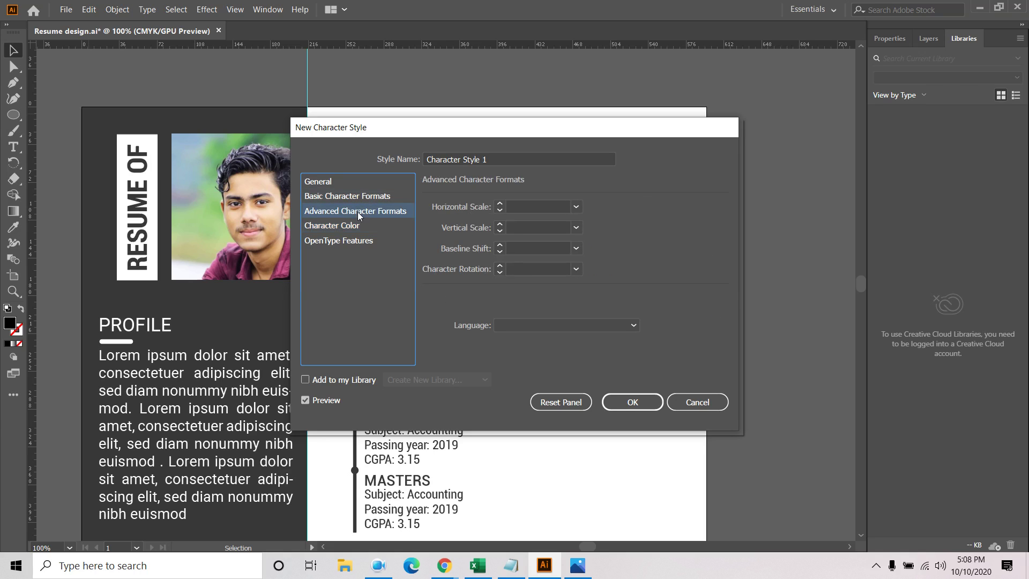
pyautogui.click(577, 207)
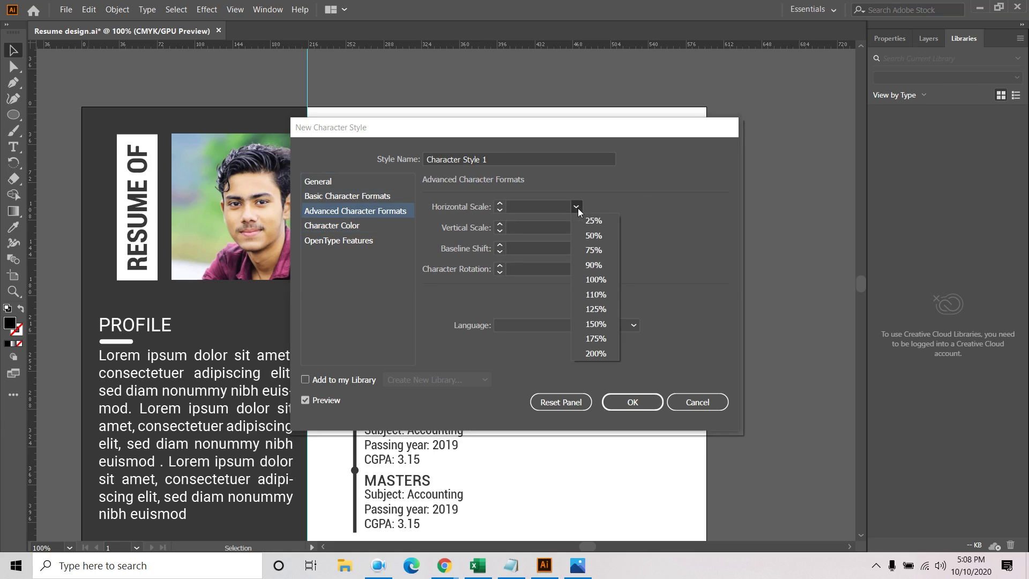
pyautogui.click(360, 282)
pyautogui.click(336, 240)
pyautogui.click(332, 185)
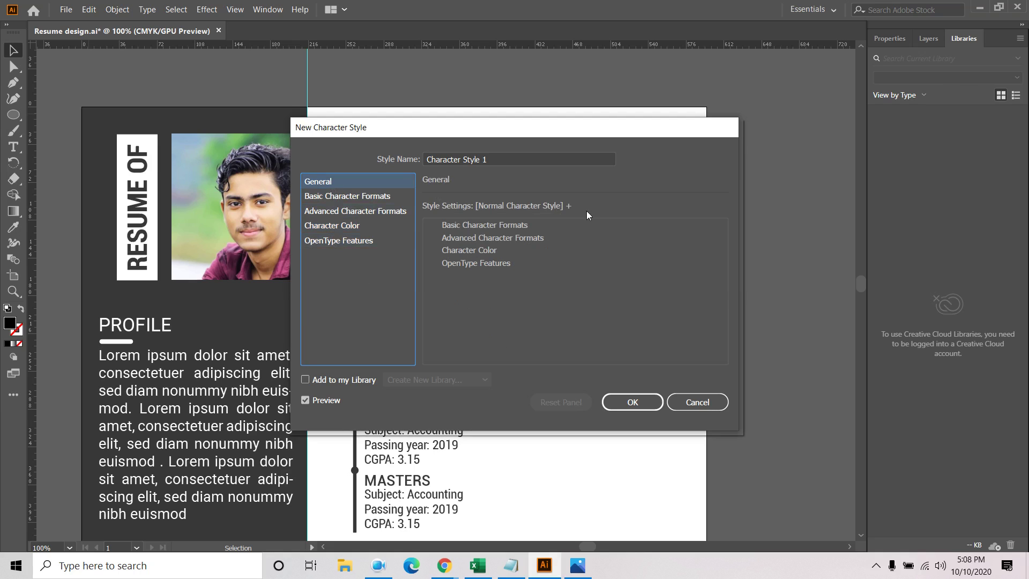
pyautogui.click(519, 226)
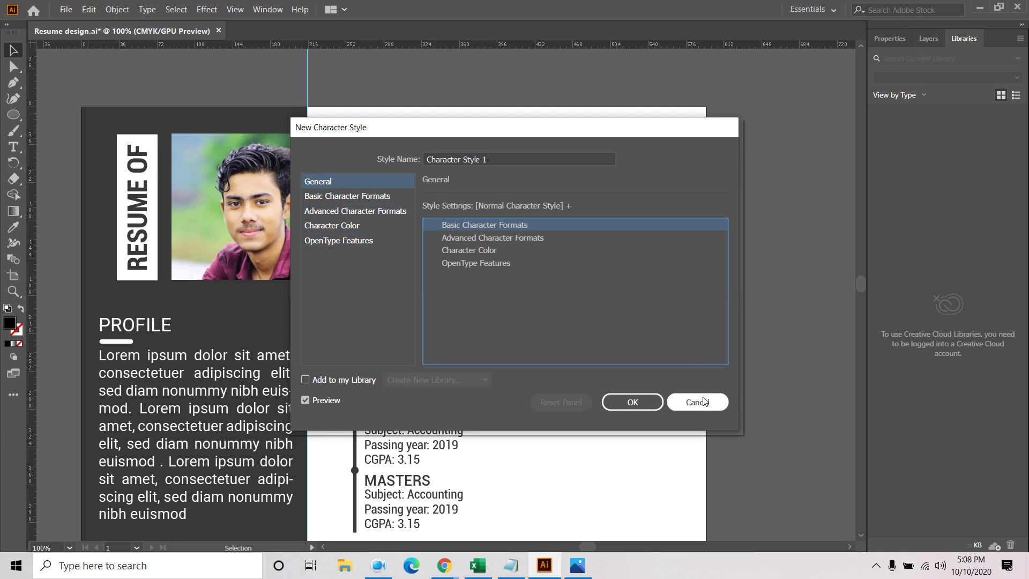
pyautogui.click(254, 10)
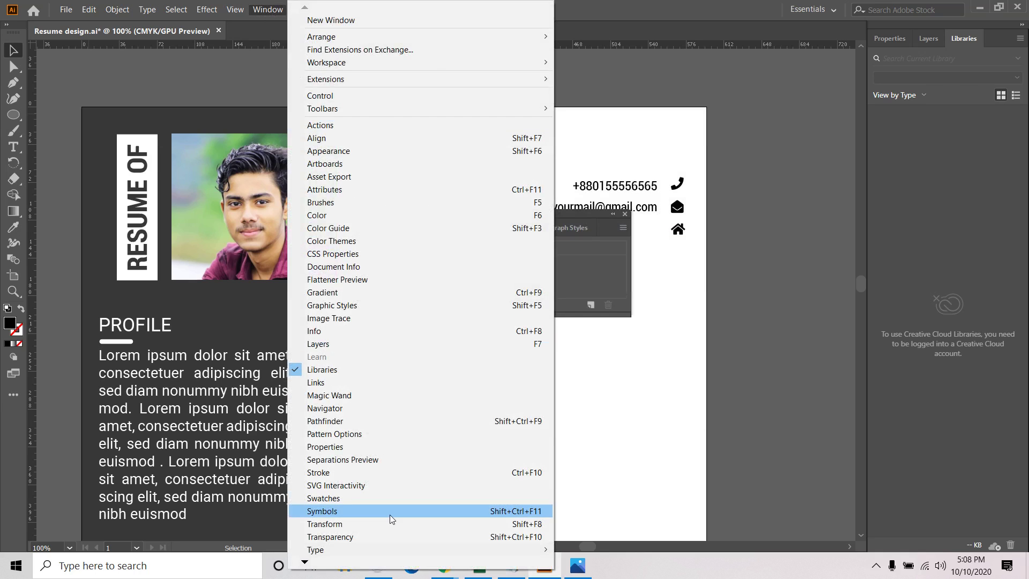
# Open the Character panel and check OpenType figures, keeping Default Figure
pyautogui.moveTo(340, 549)
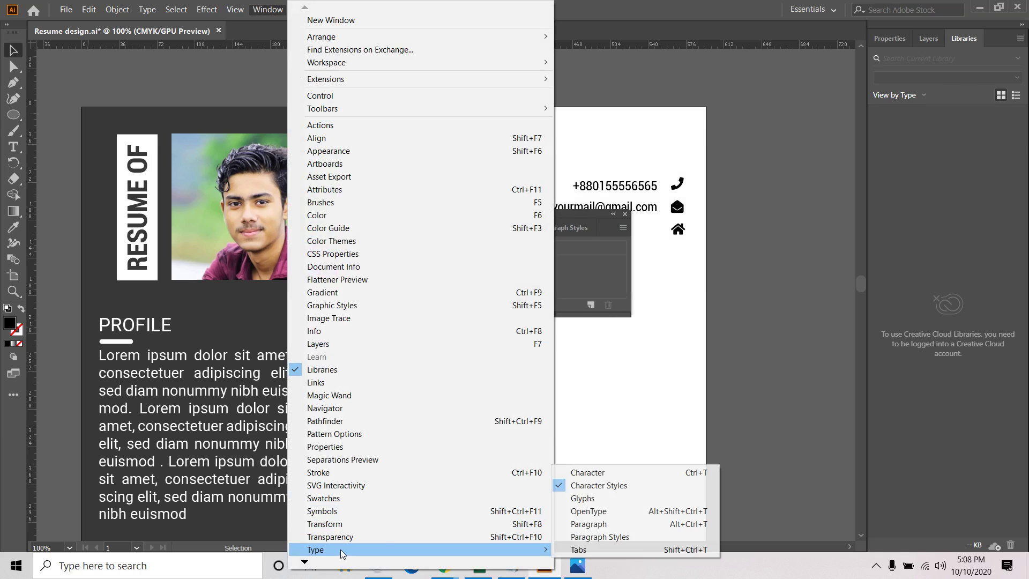
pyautogui.click(590, 473)
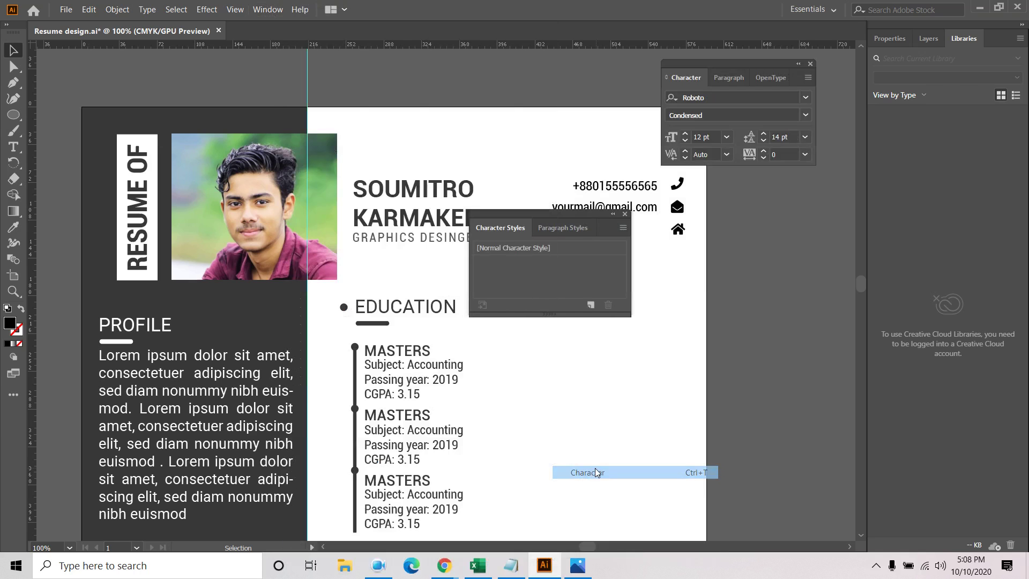
pyautogui.click(626, 214)
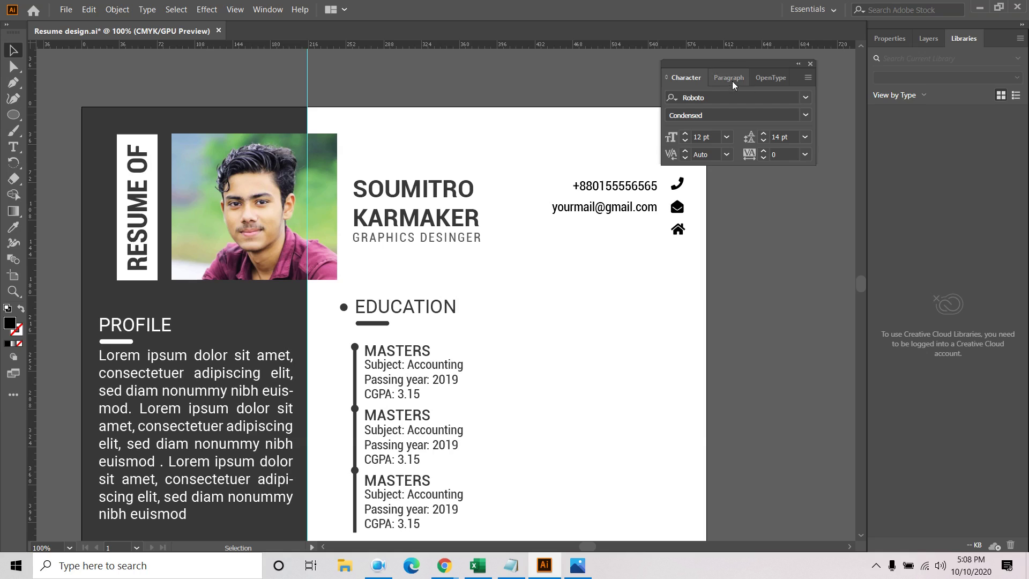
pyautogui.click(768, 77)
pyautogui.click(732, 98)
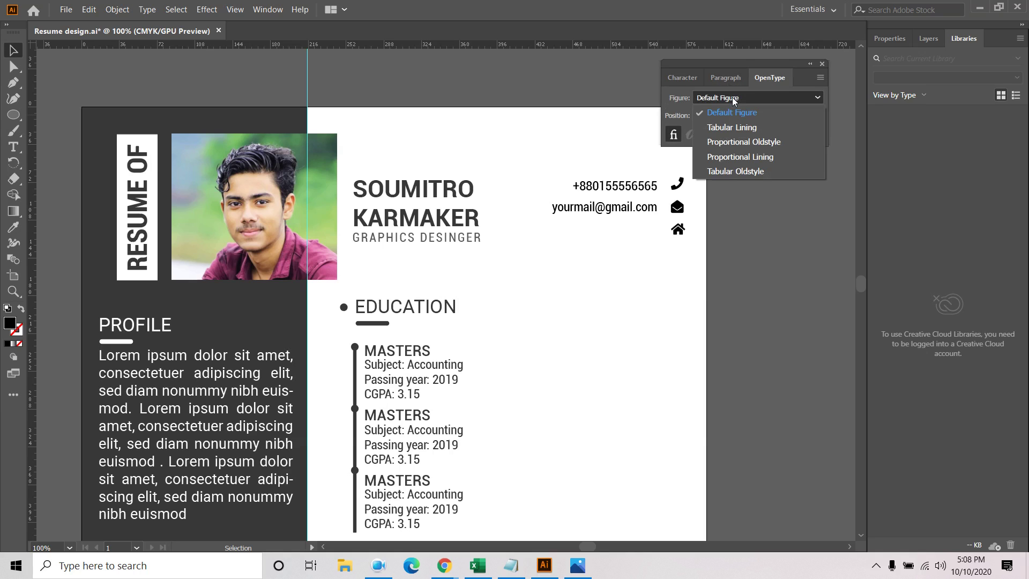
pyautogui.click(681, 103)
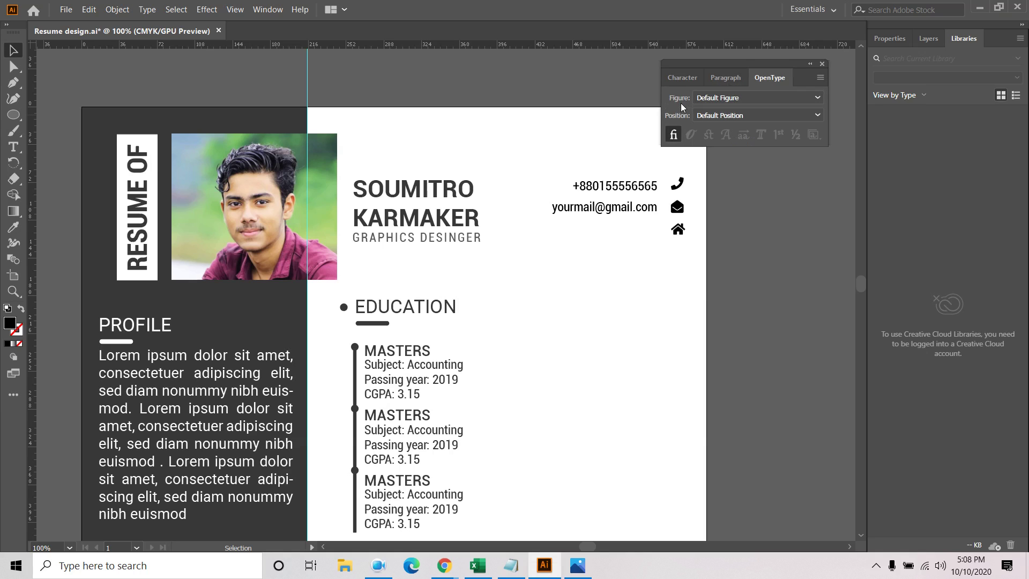
pyautogui.click(681, 75)
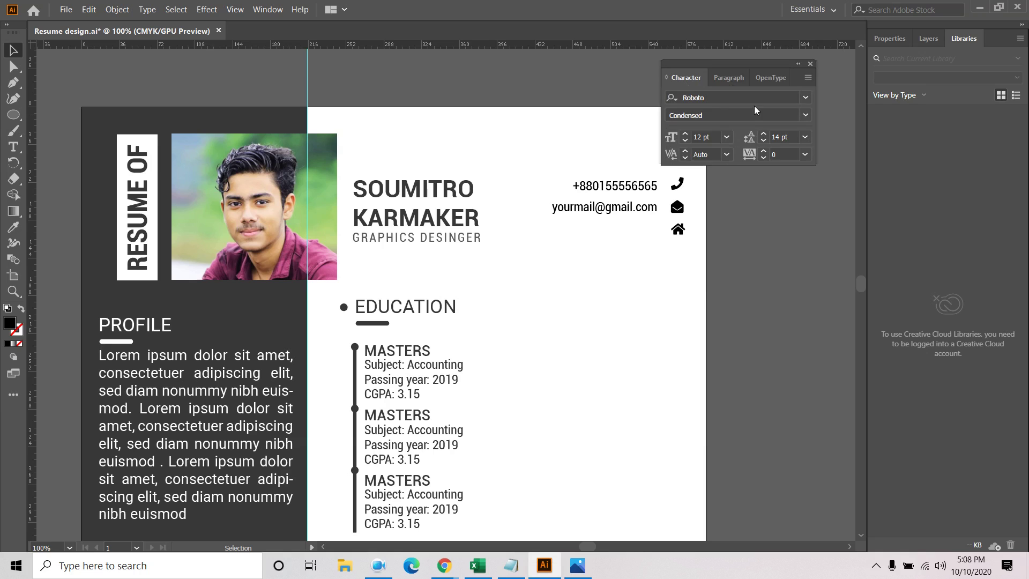
# Scroll through the font list and close it
pyautogui.click(806, 97)
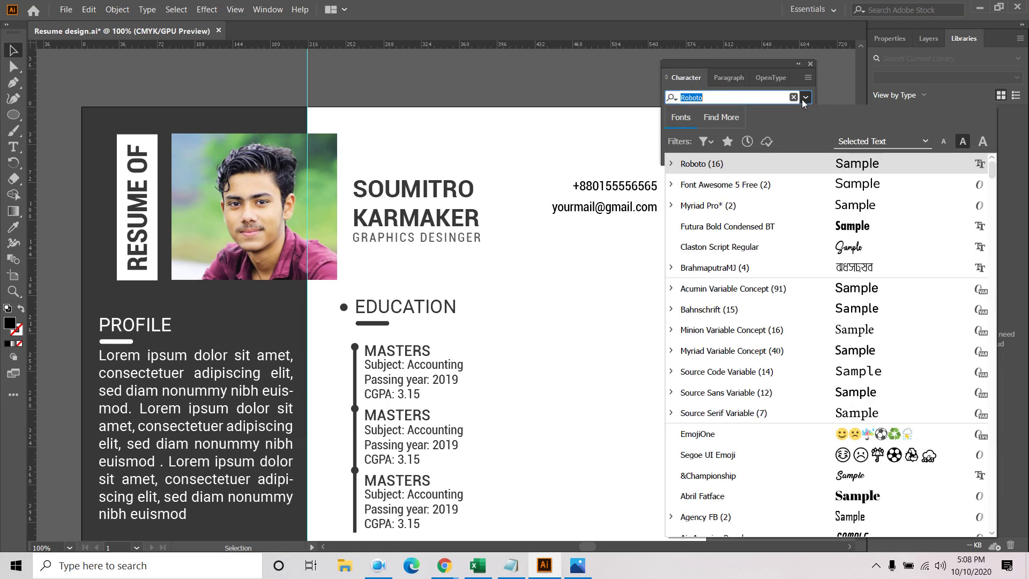
pyautogui.scroll(-15, 770, 354)
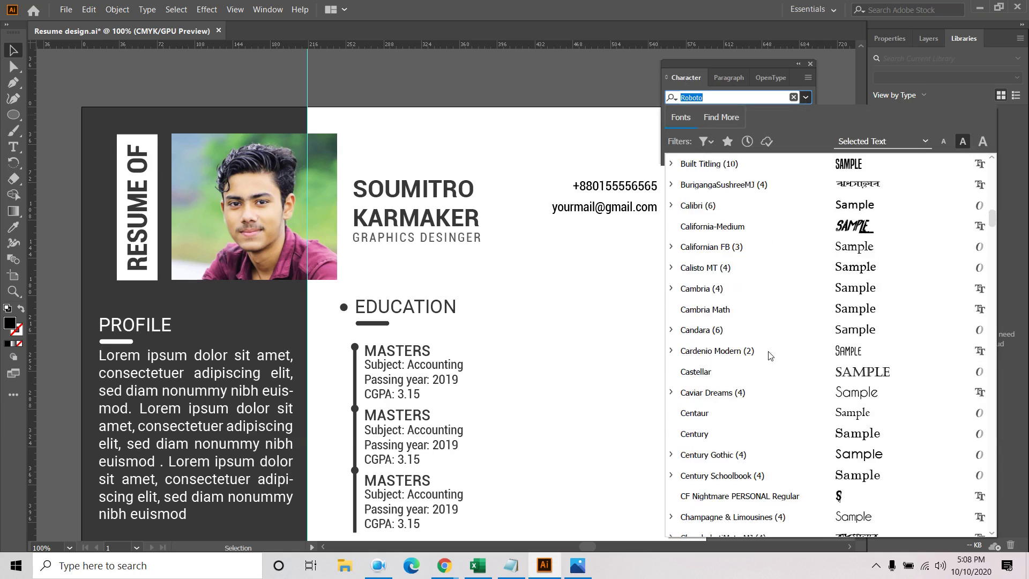
pyautogui.scroll(-10, 770, 355)
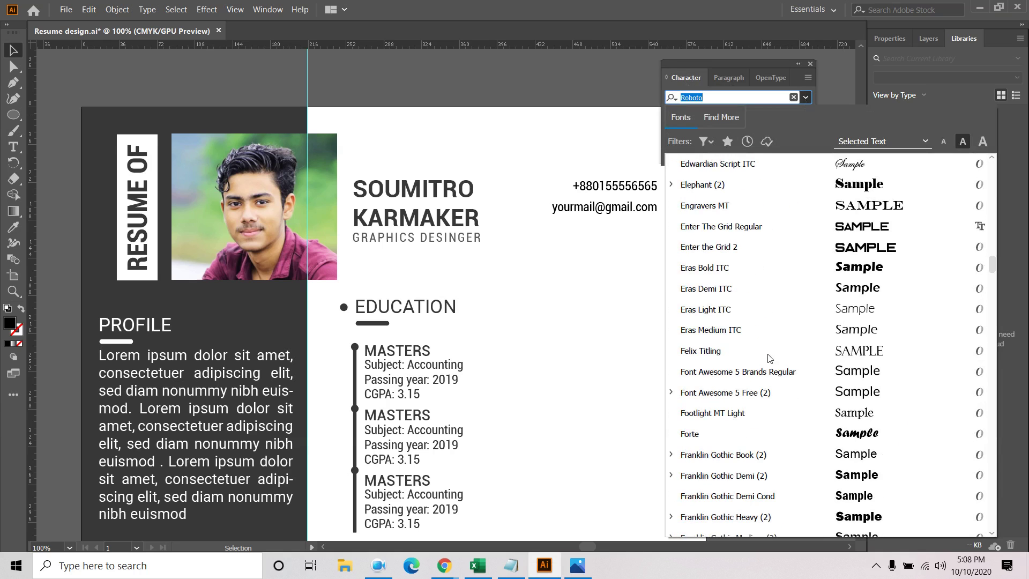
pyautogui.scroll(6, 835, 276)
pyautogui.scroll(5, 835, 276)
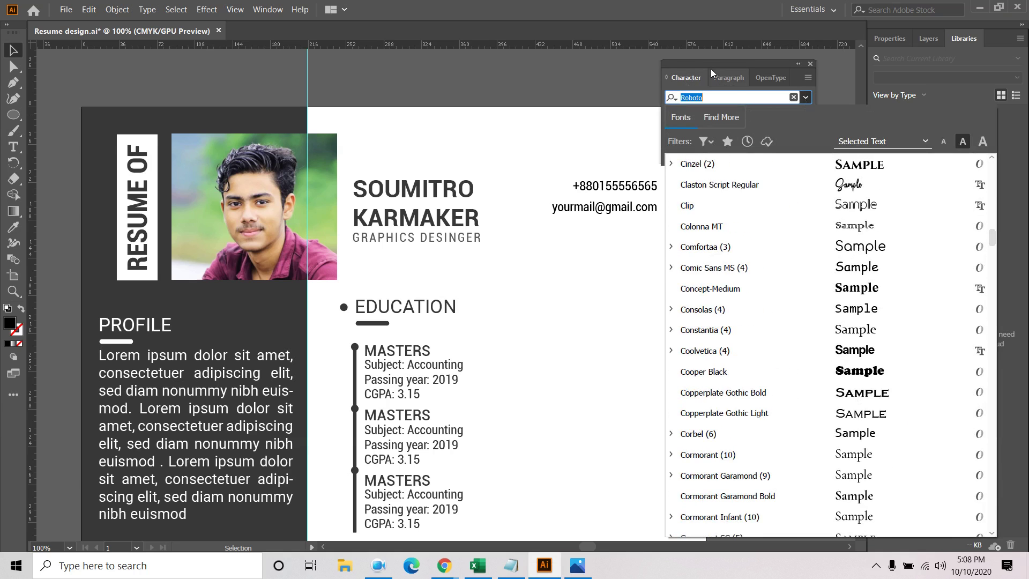
pyautogui.click(692, 76)
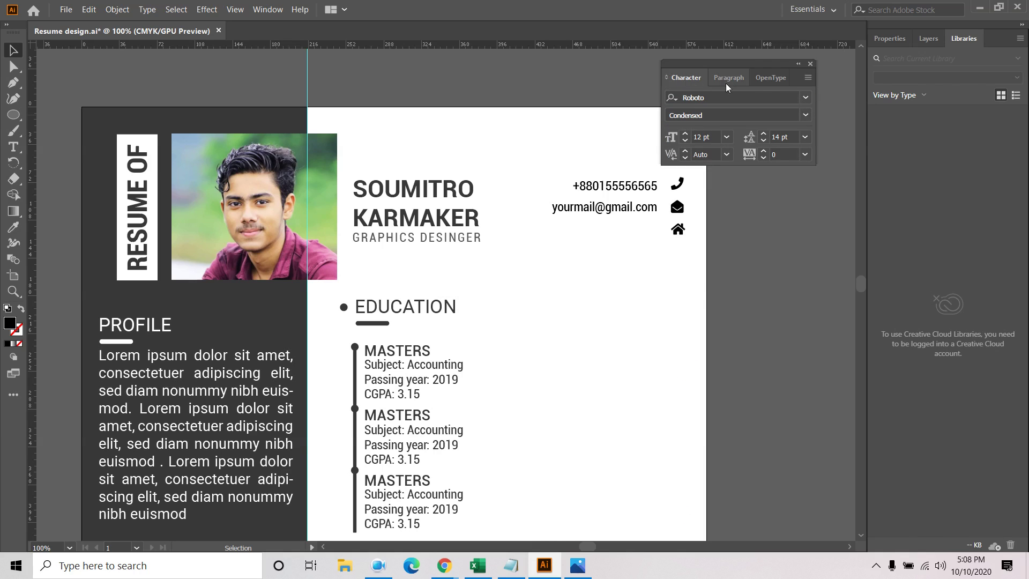
# Filter fonts by classification, try sample-text previews, clear the filter, and close the Character panel
pyautogui.click(806, 99)
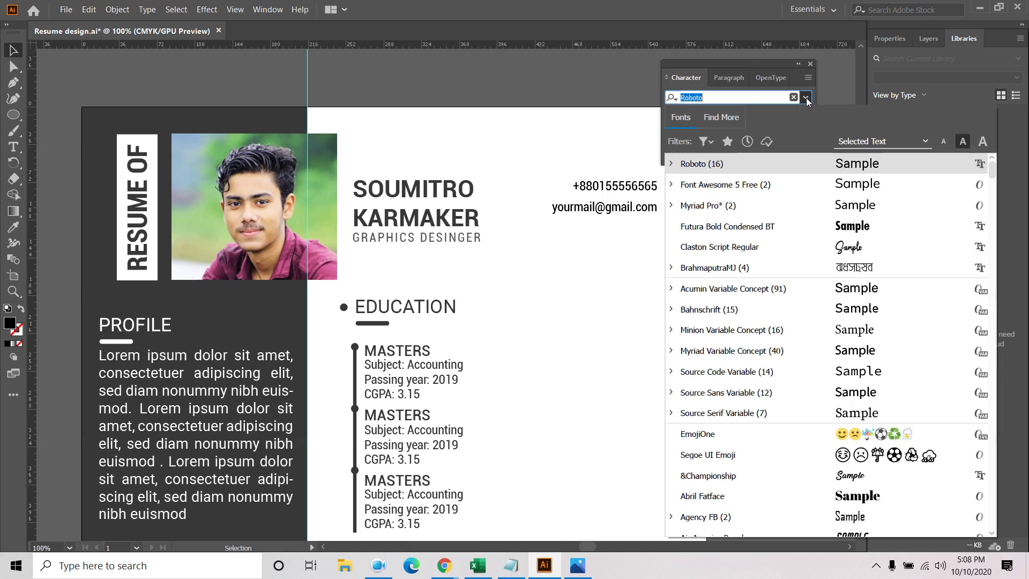
pyautogui.click(706, 141)
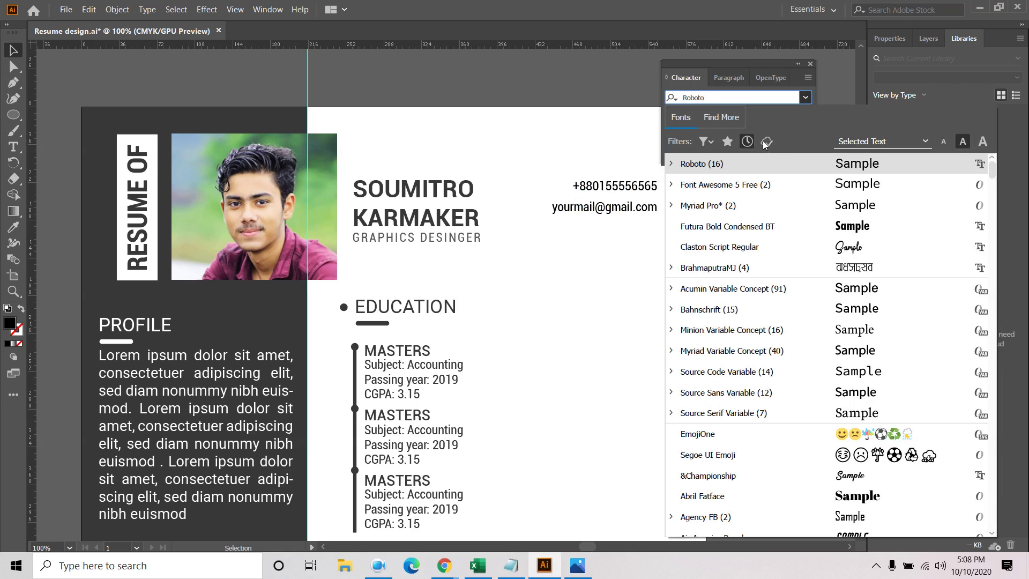
pyautogui.click(921, 141)
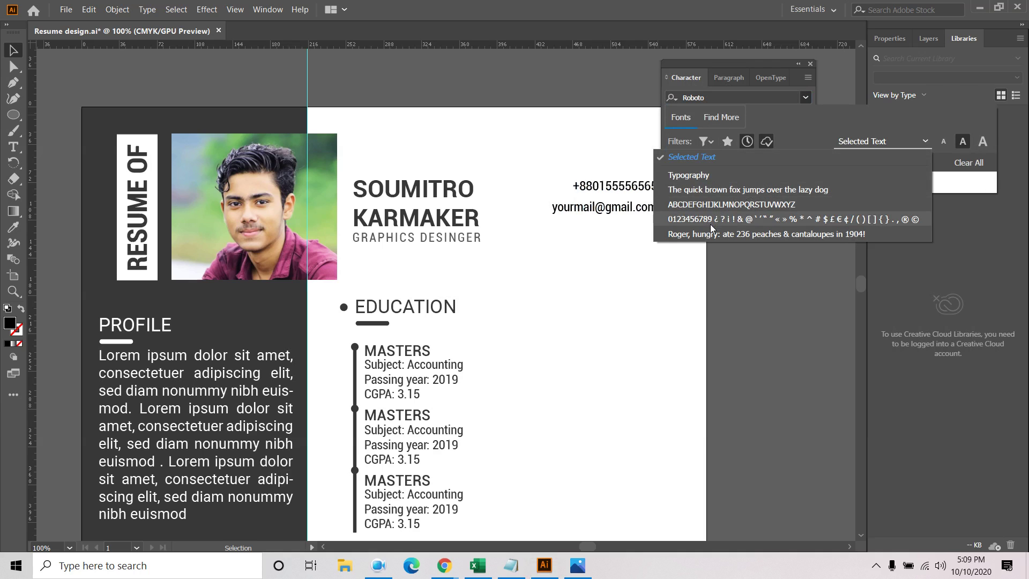
pyautogui.click(718, 174)
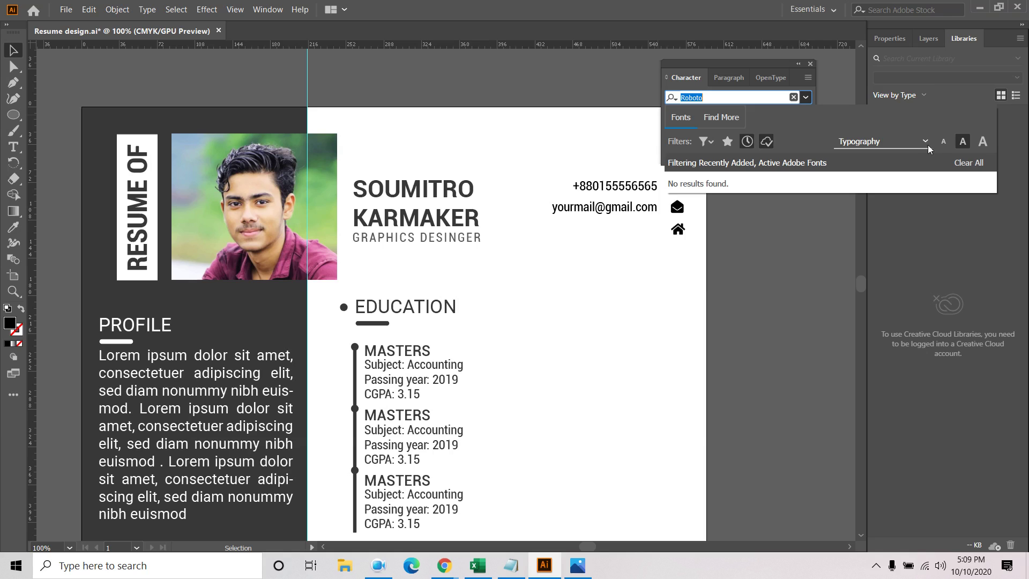
pyautogui.click(927, 144)
pyautogui.click(702, 158)
pyautogui.click(963, 164)
pyautogui.scroll(-10, 787, 253)
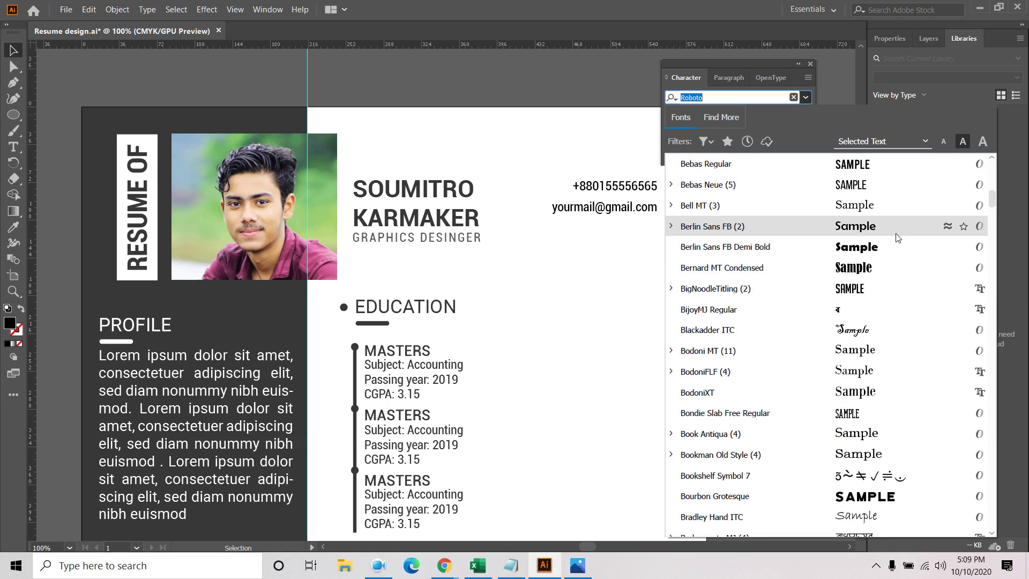
pyautogui.scroll(-12, 899, 238)
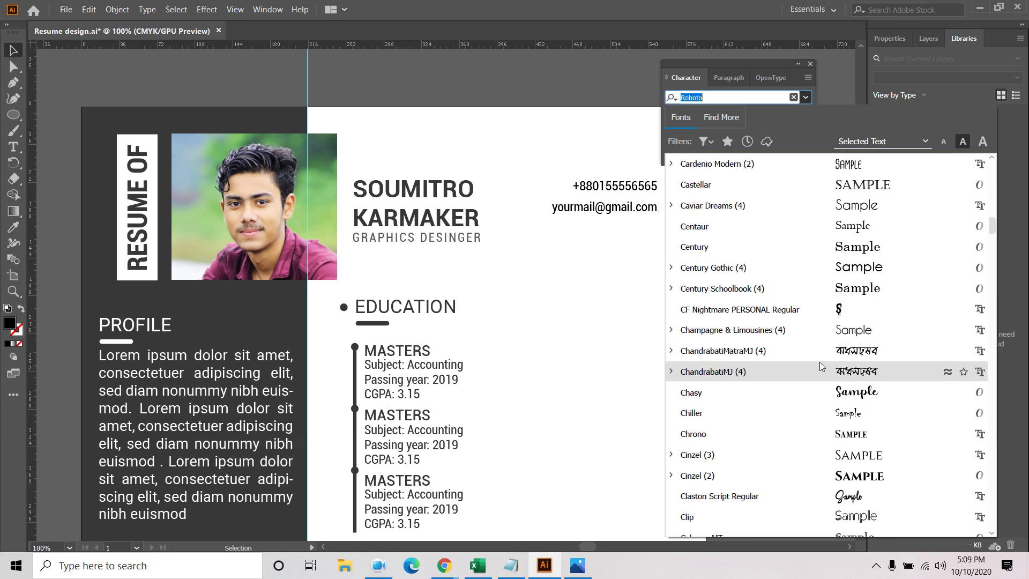
pyautogui.scroll(-5, 854, 237)
pyautogui.scroll(-6, 856, 236)
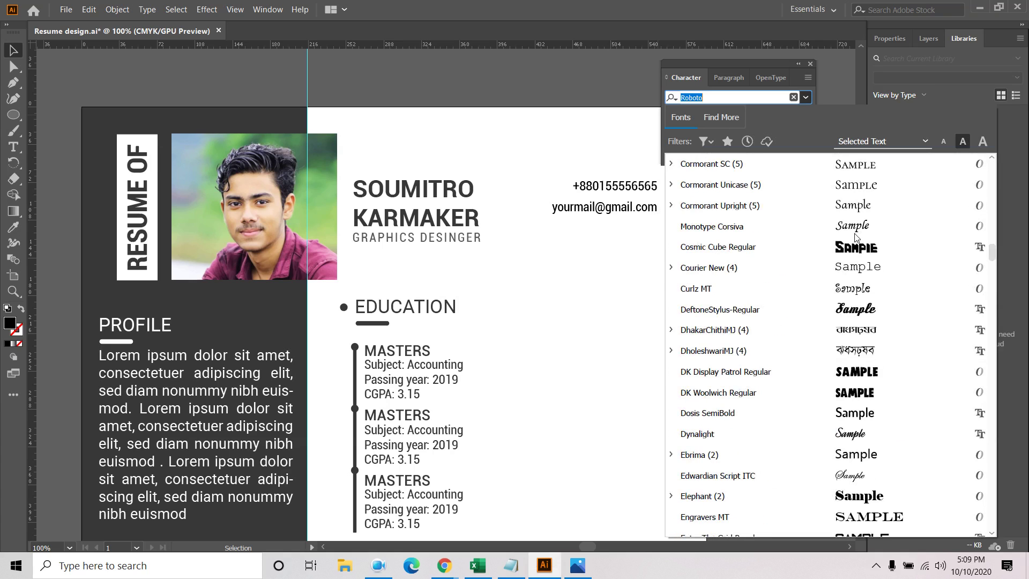
pyautogui.click(811, 63)
pyautogui.click(811, 64)
pyautogui.click(635, 210)
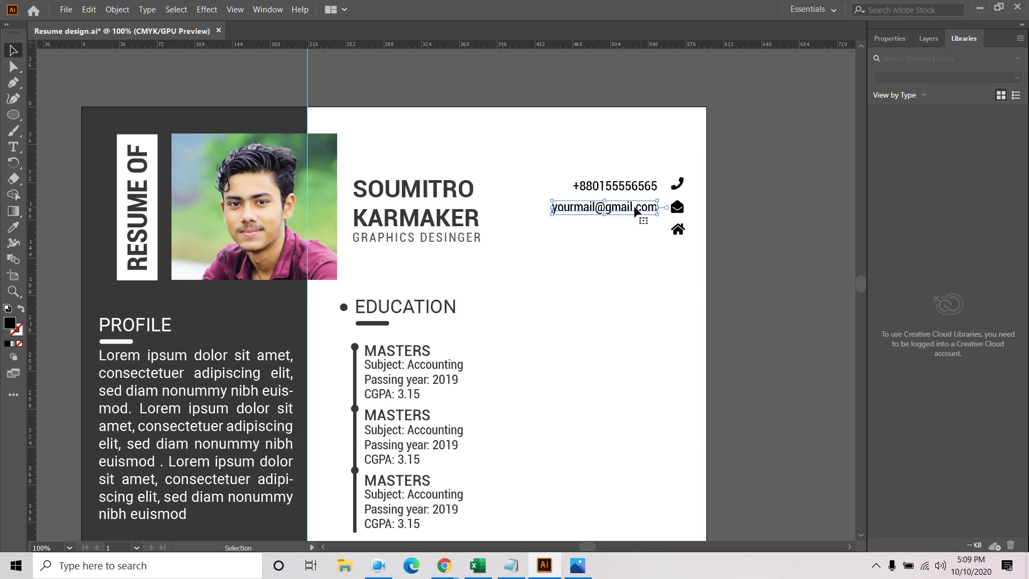
# Copy the e-mail line below, empty it, and draw a new text area beside the home icon
pyautogui.moveTo(638, 209); pyautogui.dragTo(643, 234)
pyautogui.tripleClick(643, 234)
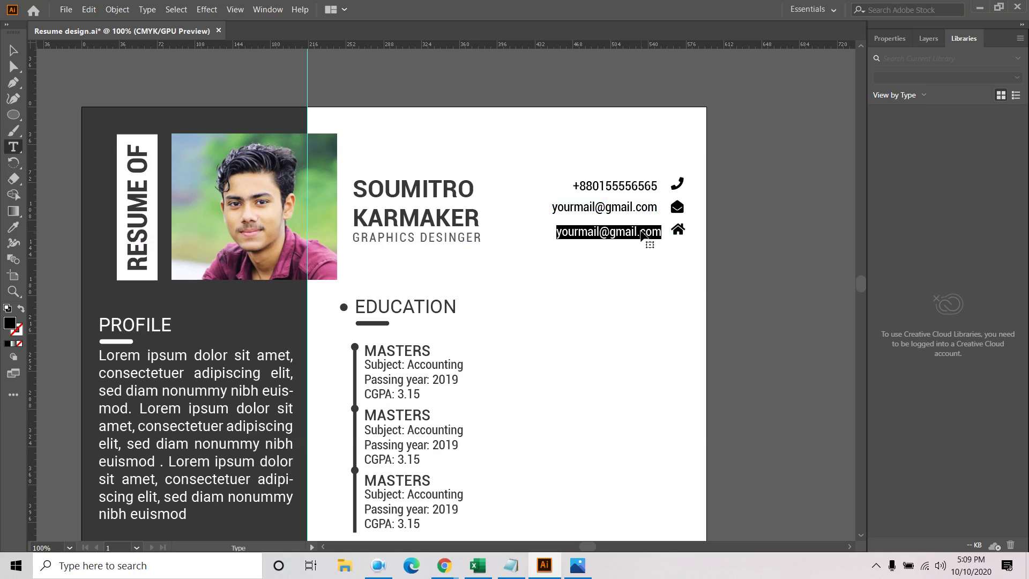
pyautogui.write('Villag')
pyautogui.press('BackSpace')
pyautogui.press('BackSpace')
pyautogui.press('BackSpace')
pyautogui.press('BackSpace')
pyautogui.press('BackSpace')
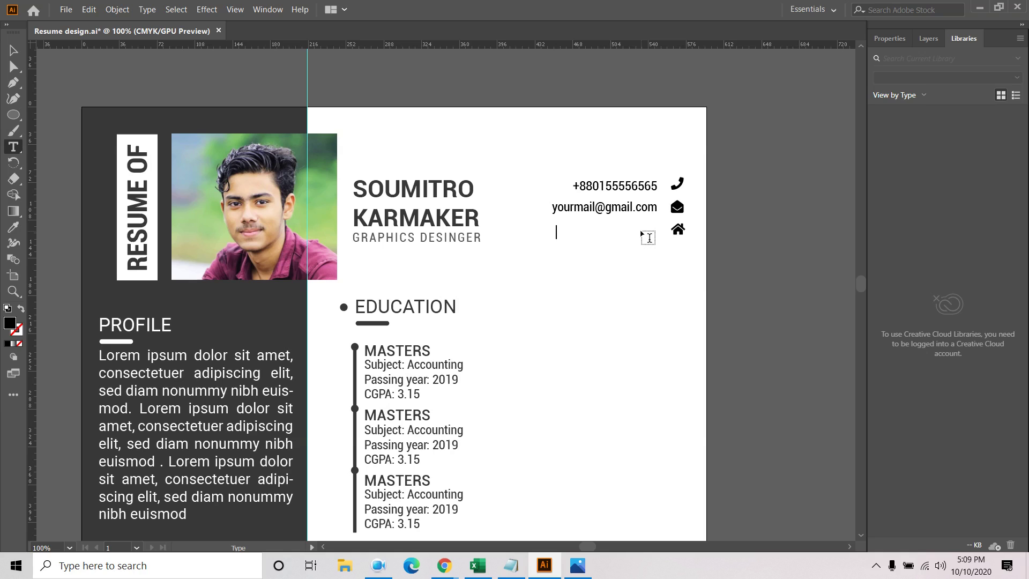
pyautogui.press('Escape')
pyautogui.click(13, 147)
pyautogui.moveTo(558, 231); pyautogui.dragTo(667, 261)
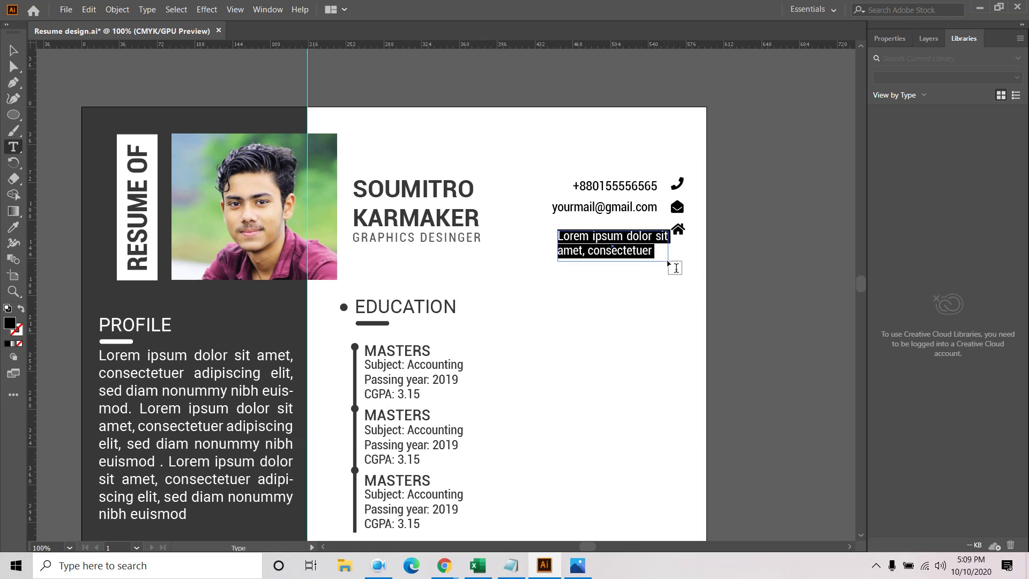
# Right-align the address text and nudge it slightly up and left
pyautogui.click(13, 50)
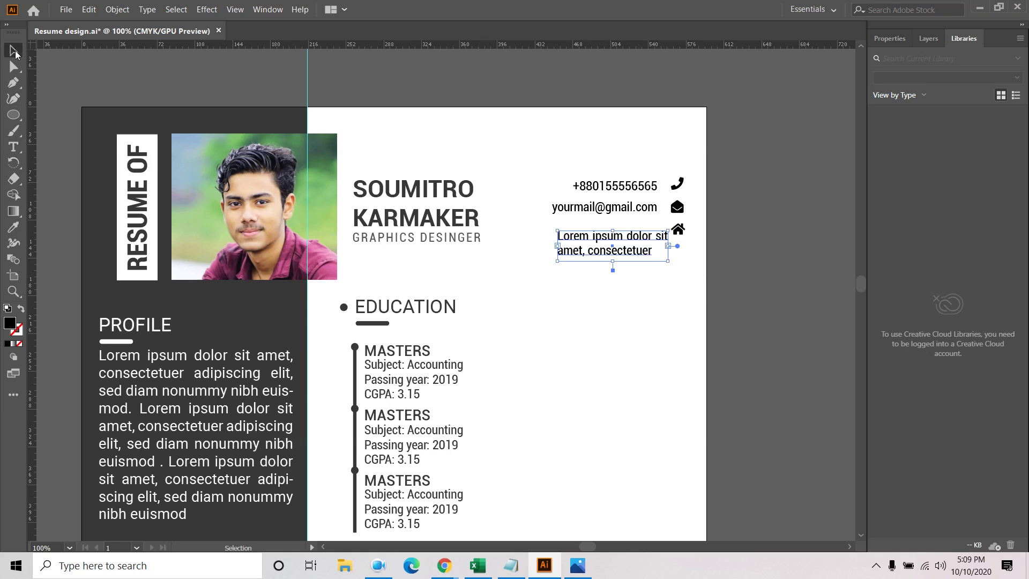
pyautogui.click(891, 39)
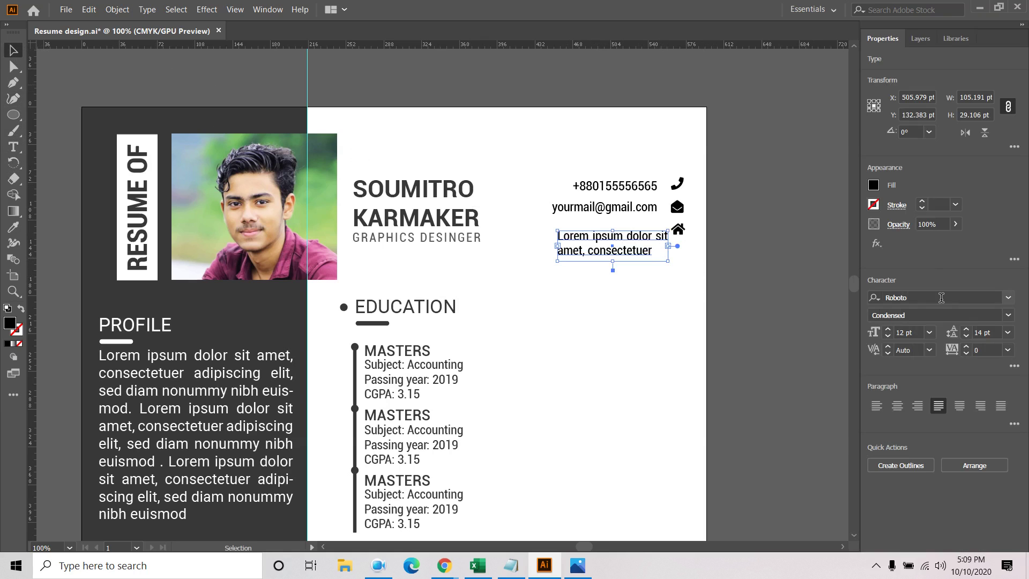
pyautogui.click(918, 406)
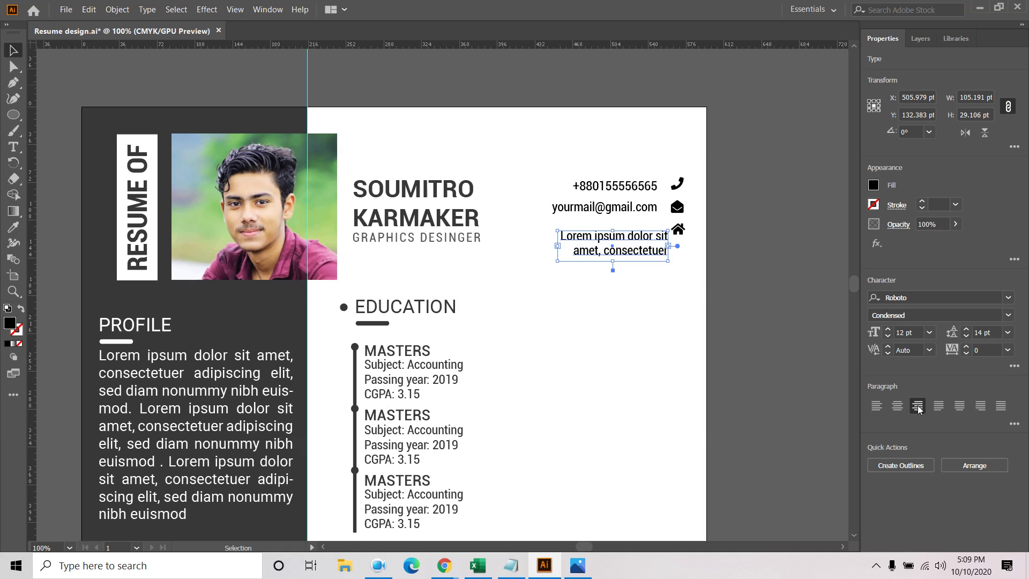
pyautogui.moveTo(642, 236); pyautogui.dragTo(637, 232)
pyautogui.click(772, 239)
# Align the right edges of the phone, e-mail and address texts, then nudge the address up
pyautogui.moveTo(603, 173); pyautogui.dragTo(626, 238)
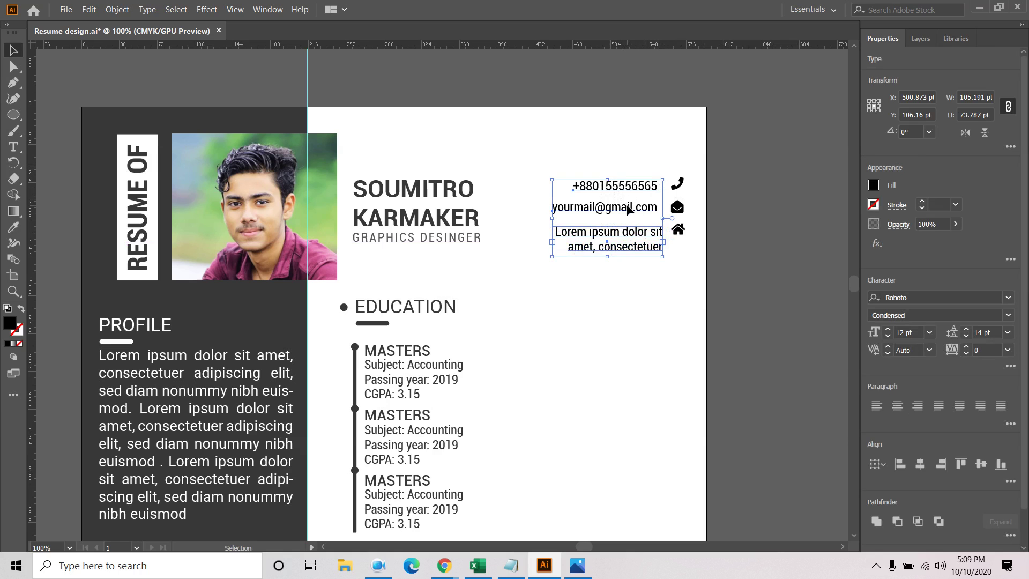
pyautogui.click(737, 214)
pyautogui.click(641, 208)
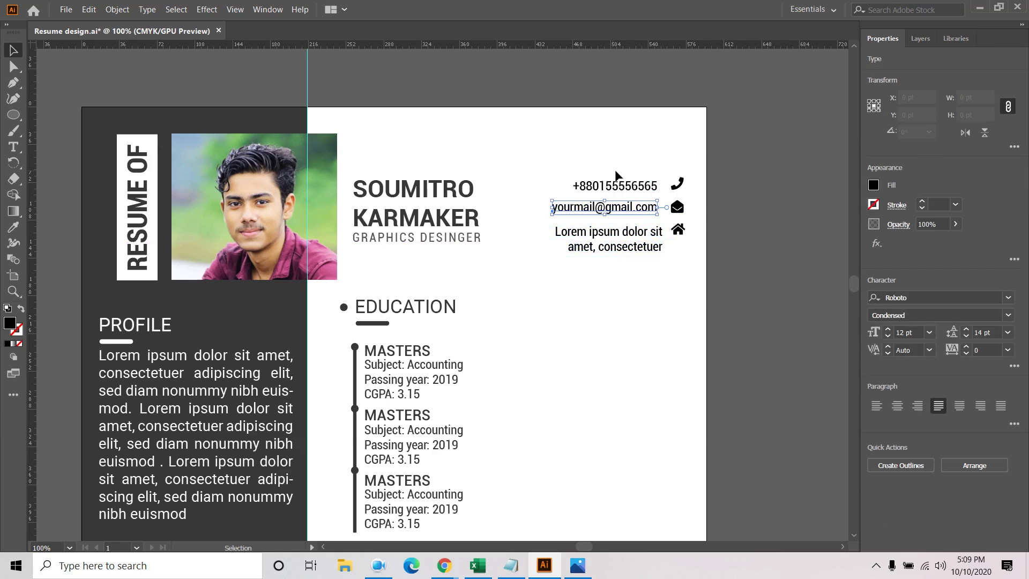
pyautogui.moveTo(600, 164); pyautogui.dragTo(637, 271)
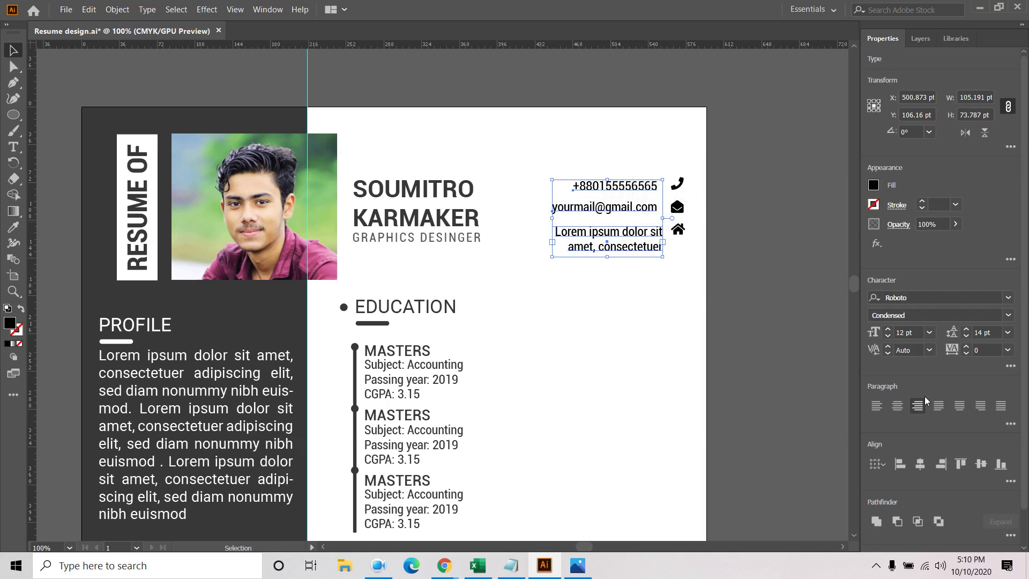
pyautogui.click(941, 465)
pyautogui.click(778, 274)
pyautogui.click(620, 247)
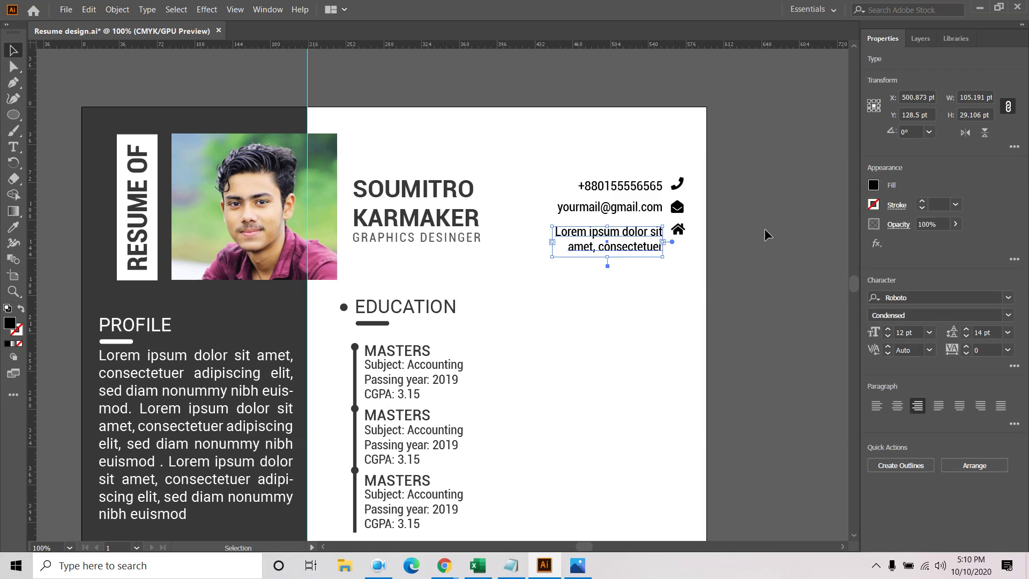
pyautogui.press('Up')
pyautogui.press('Up')
pyautogui.press('Up')
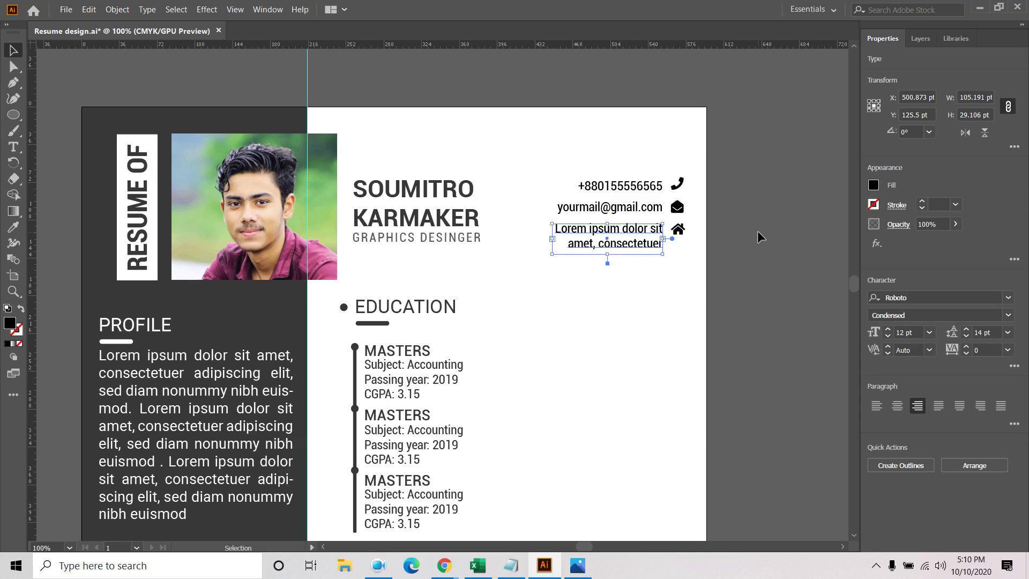
pyautogui.click(747, 228)
# Vertically align the phone number with its icon and select the whole contact text block
pyautogui.click(641, 188)
pyautogui.click(979, 460)
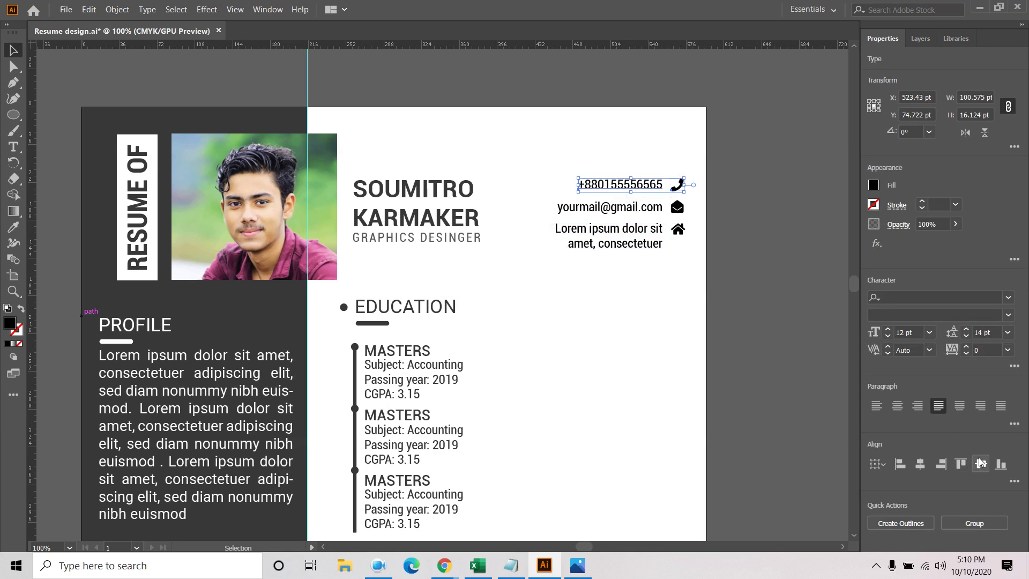
pyautogui.click(1000, 464)
pyautogui.click(680, 276)
pyautogui.click(638, 185)
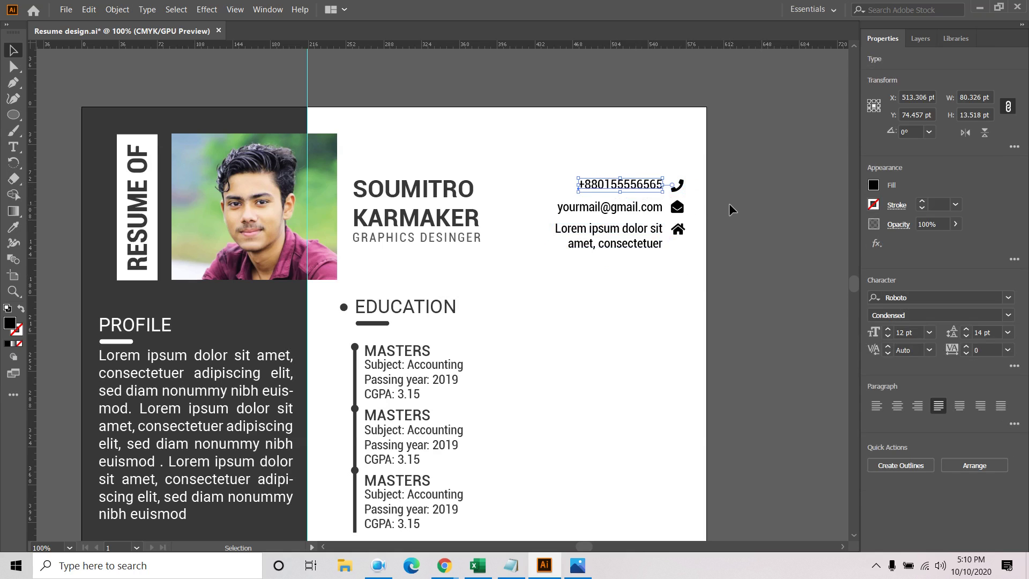
pyautogui.moveTo(570, 155); pyautogui.dragTo(660, 304)
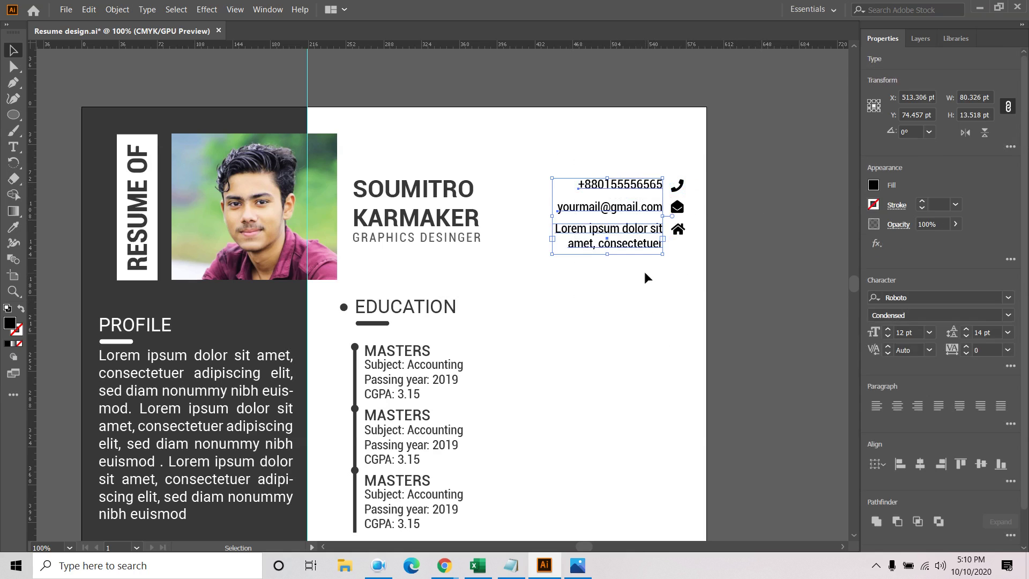
pyautogui.rightClick(640, 244)
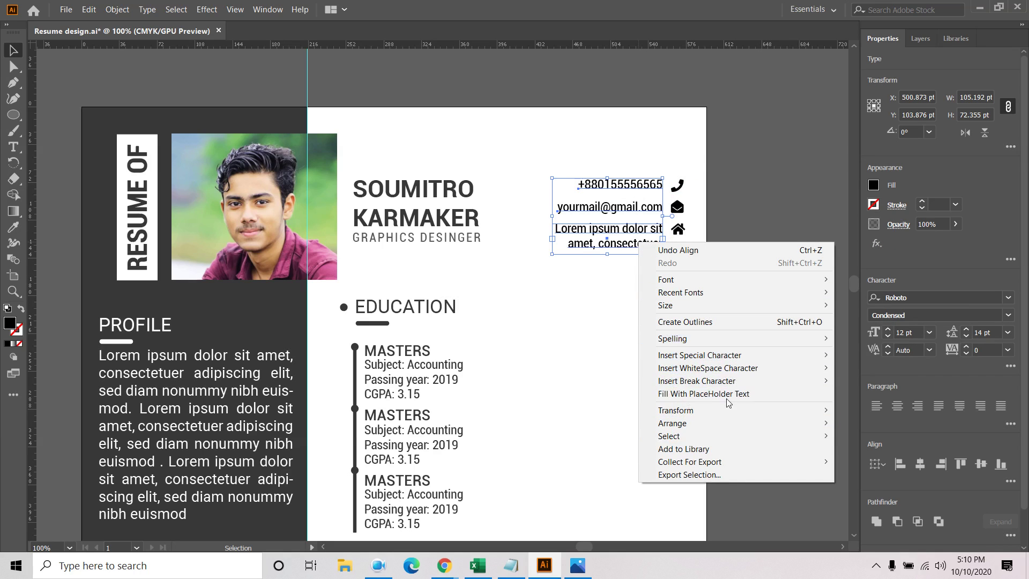
# Outline the contact text, bottom-align phone and e-mail rows, and vertically centre the address row
pyautogui.click(712, 321)
pyautogui.click(670, 273)
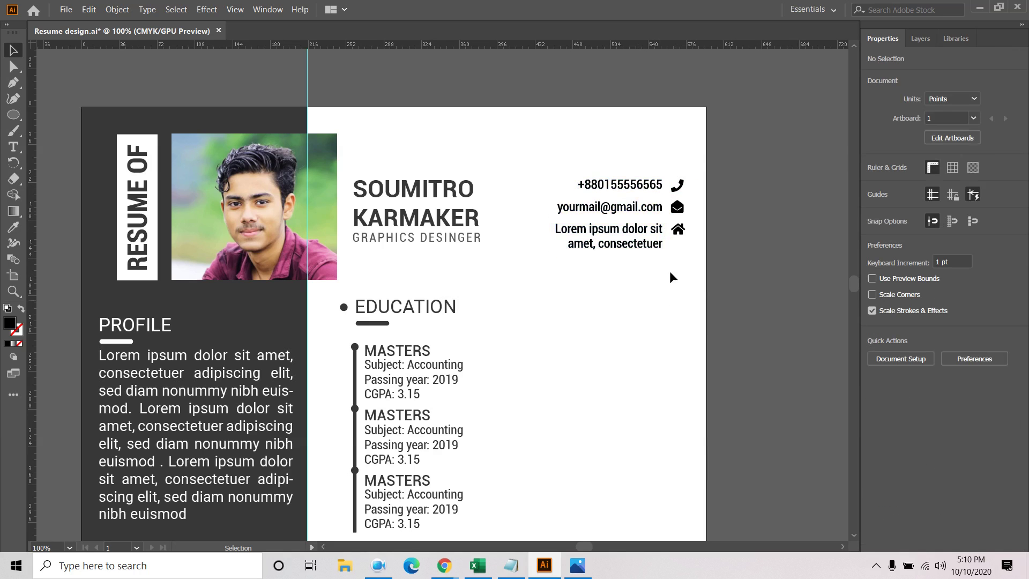
pyautogui.click(641, 192)
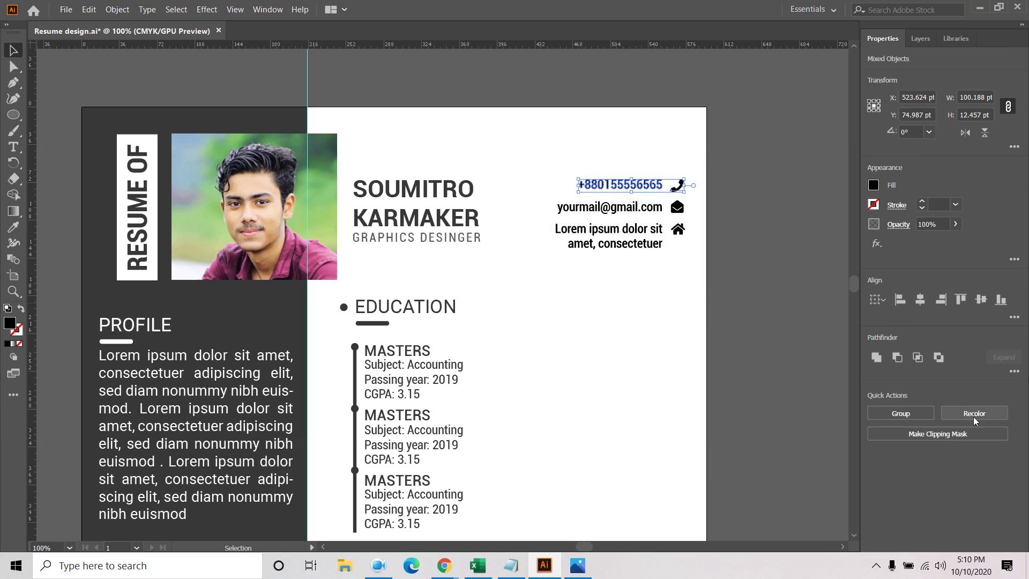
pyautogui.click(1004, 305)
pyautogui.click(771, 256)
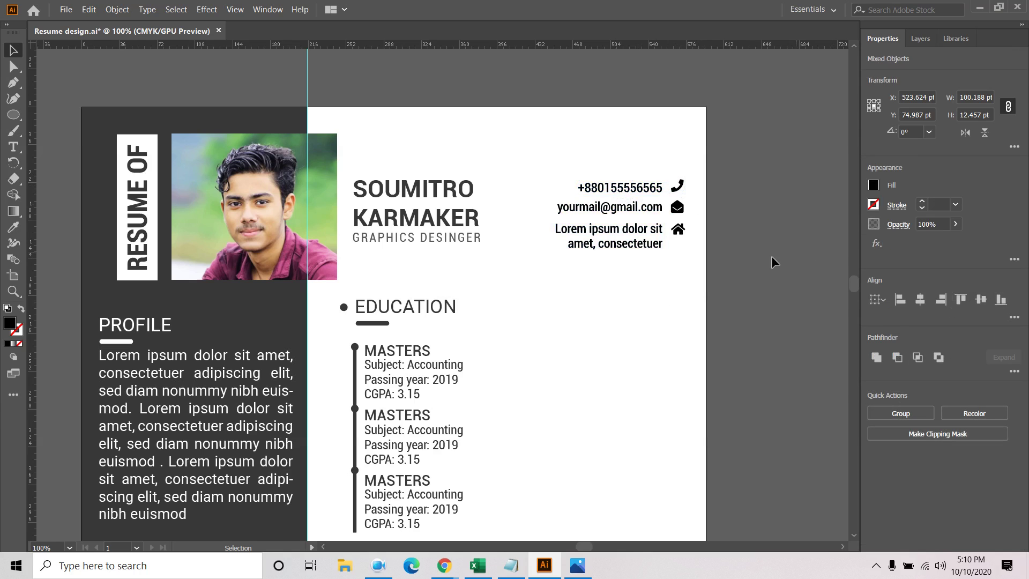
pyautogui.moveTo(632, 215); pyautogui.dragTo(631, 215)
pyautogui.click(1000, 299)
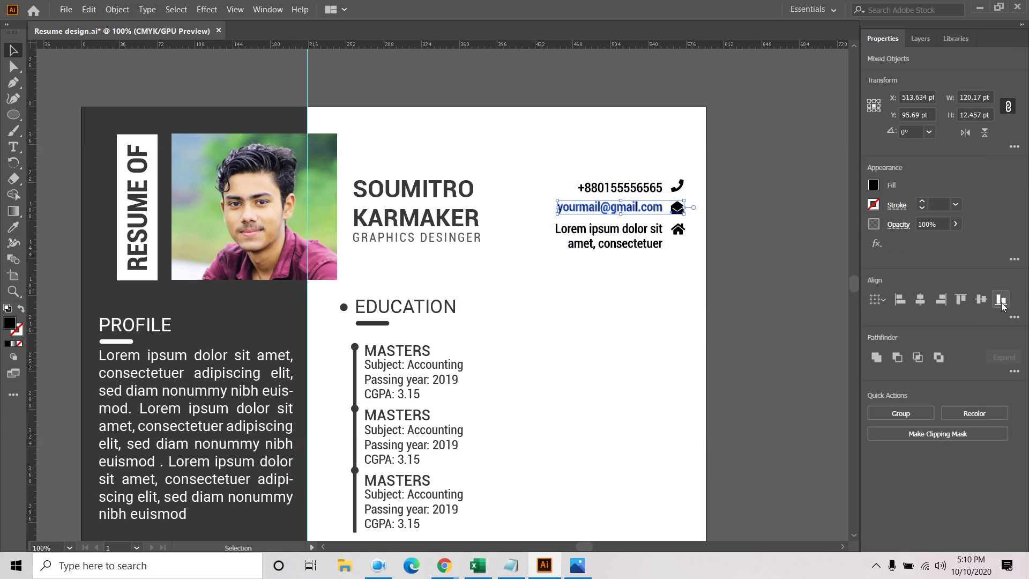
pyautogui.click(682, 266)
pyautogui.moveTo(690, 233); pyautogui.dragTo(659, 238)
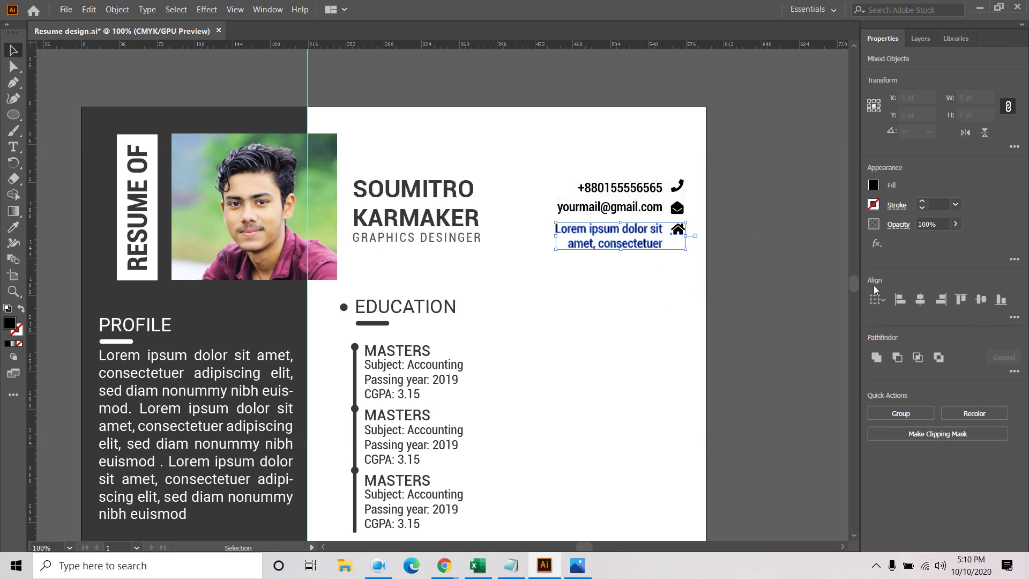
pyautogui.click(981, 300)
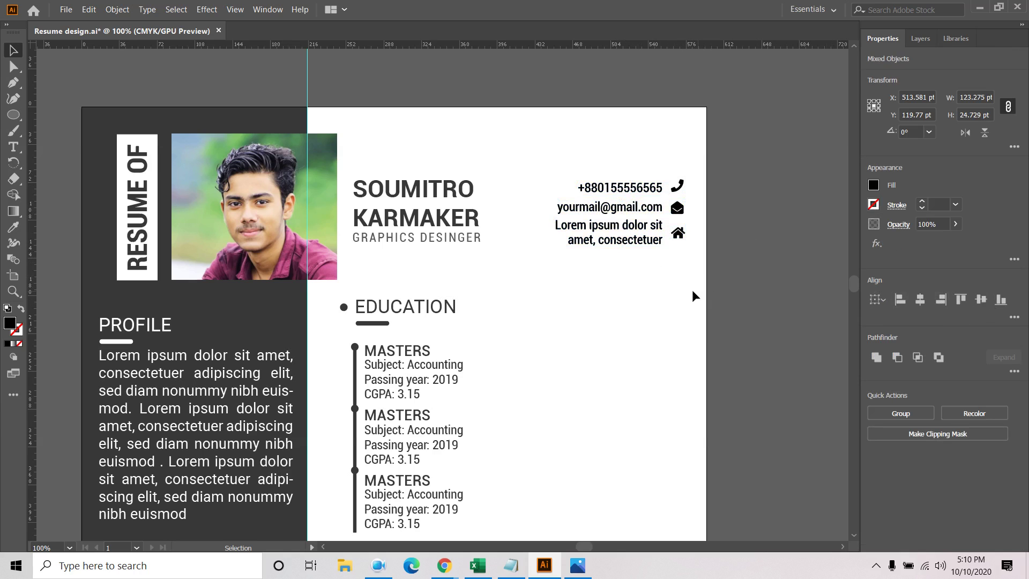
pyautogui.click(595, 283)
# Enlarge the house icon to 16 pt and realign it with the address text
pyautogui.moveTo(669, 268); pyautogui.dragTo(675, 246)
pyautogui.click(678, 233)
pyautogui.click(887, 329)
pyautogui.click(887, 329)
pyautogui.click(887, 329)
pyautogui.click(887, 329)
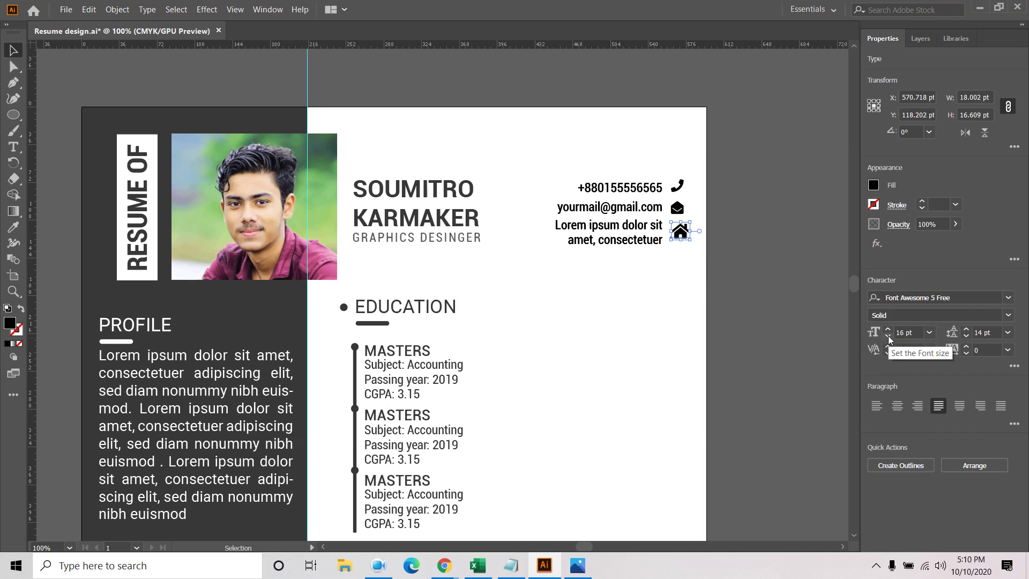
pyautogui.moveTo(646, 285); pyautogui.dragTo(721, 230)
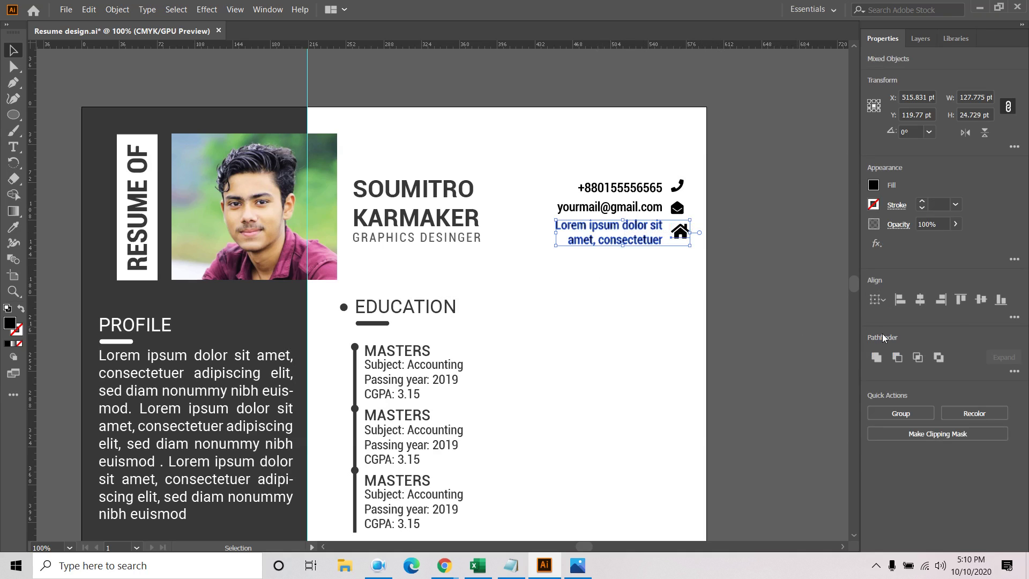
pyautogui.click(980, 299)
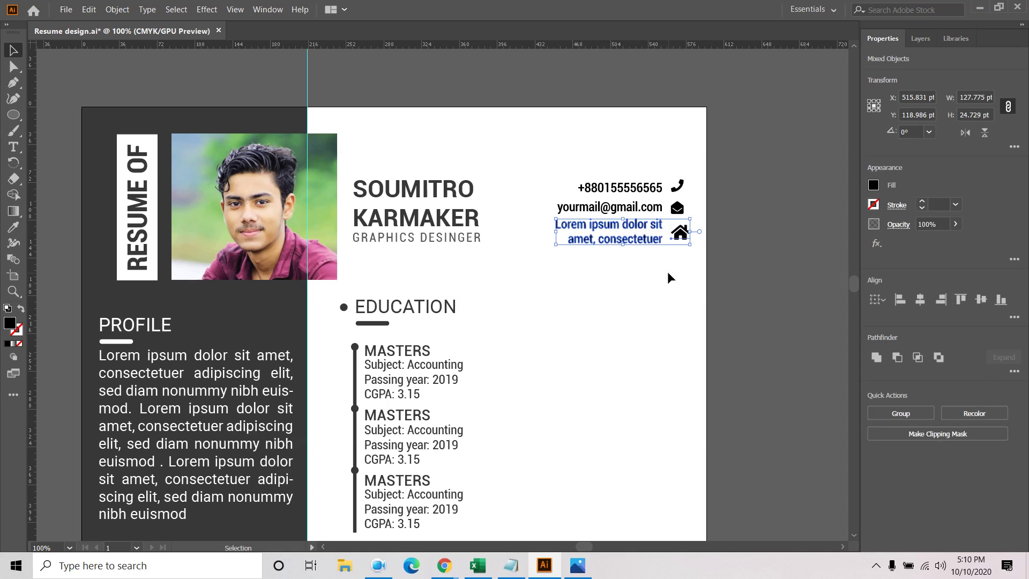
# Group the address and phone rows with their icons, then select the whole contact block
pyautogui.moveTo(594, 281); pyautogui.dragTo(699, 230)
pyautogui.hotkey('ctrl', 'g')
pyautogui.moveTo(693, 204); pyautogui.dragTo(557, 214)
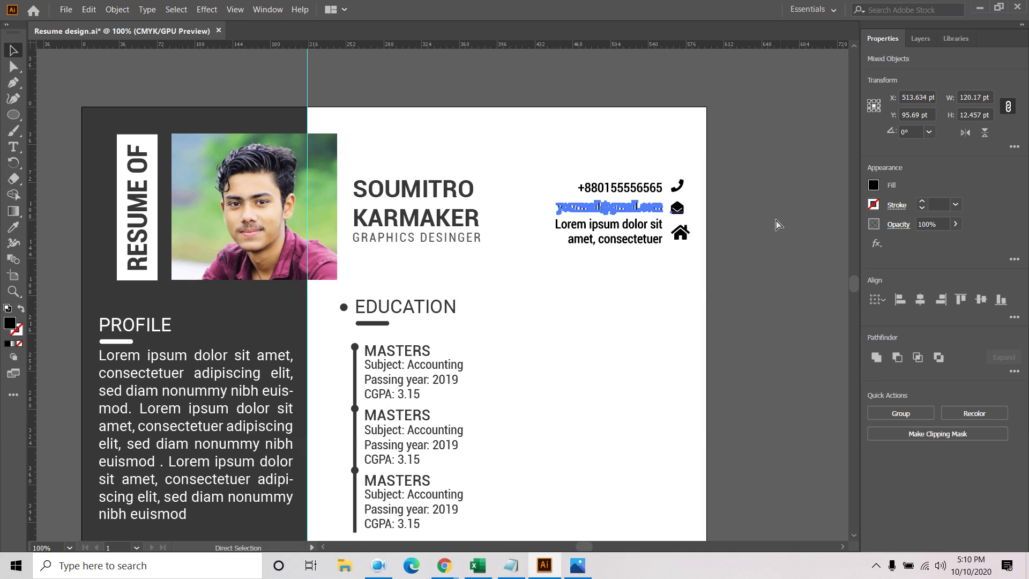
pyautogui.press('v')
pyautogui.moveTo(694, 168); pyautogui.dragTo(630, 193)
pyautogui.hotkey('ctrl', 'g')
pyautogui.click(612, 284)
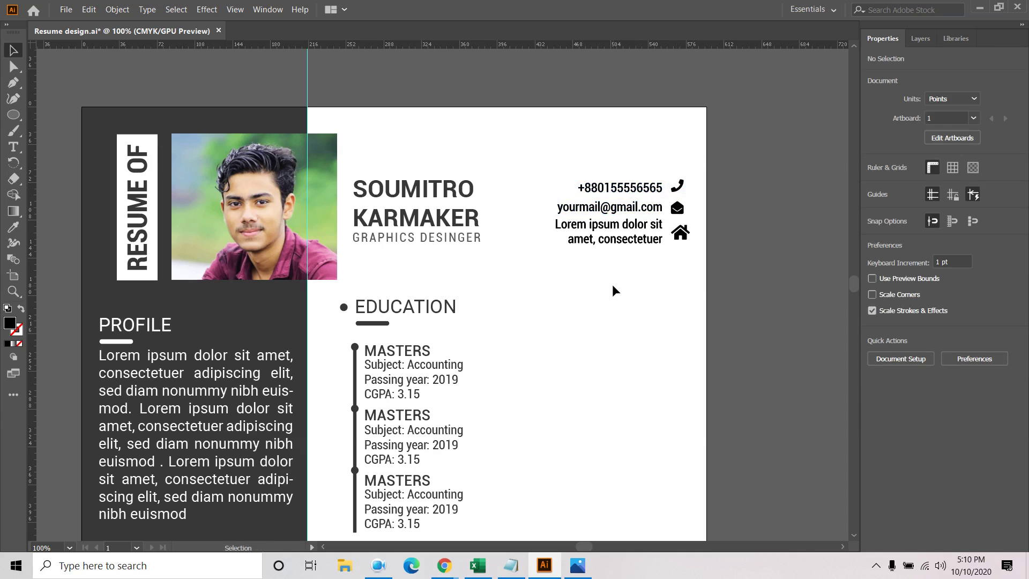
pyautogui.moveTo(612, 284); pyautogui.dragTo(725, 162)
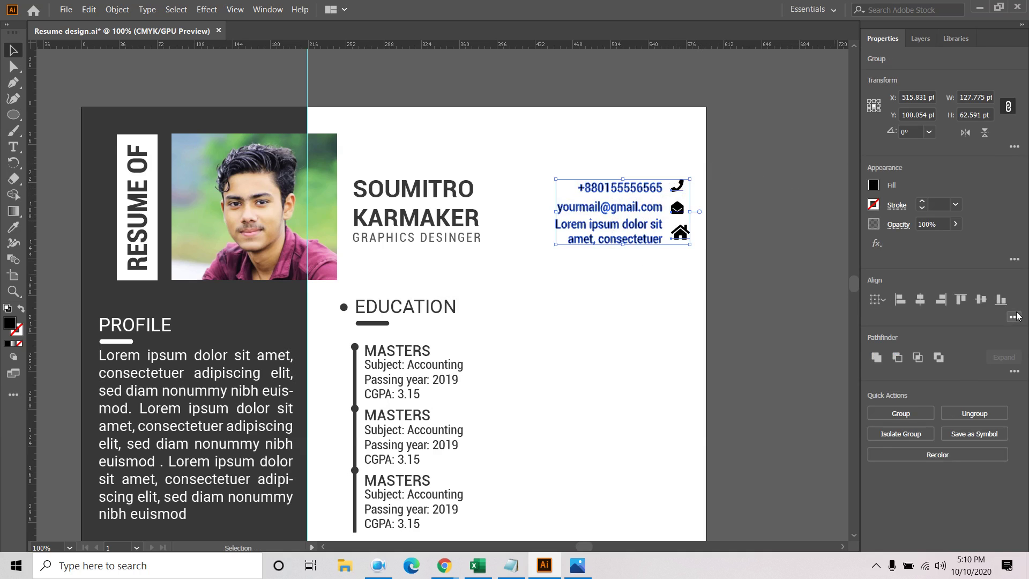
# Distribute the three contact lines evenly by vertical centers and nudge the address row slightly down
pyautogui.click(1015, 317)
pyautogui.click(902, 395)
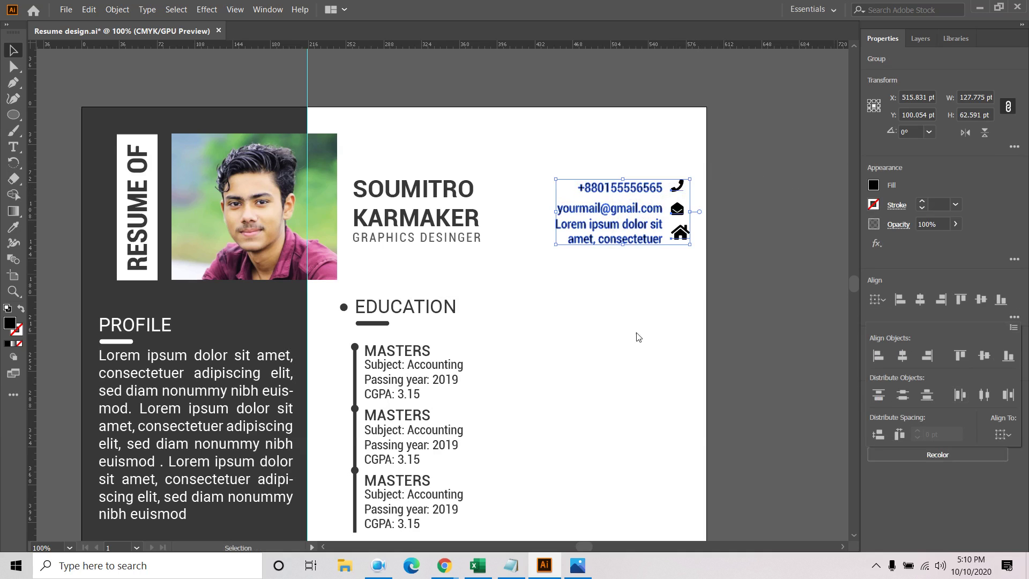
pyautogui.click(661, 276)
pyautogui.moveTo(607, 291); pyautogui.dragTo(709, 228)
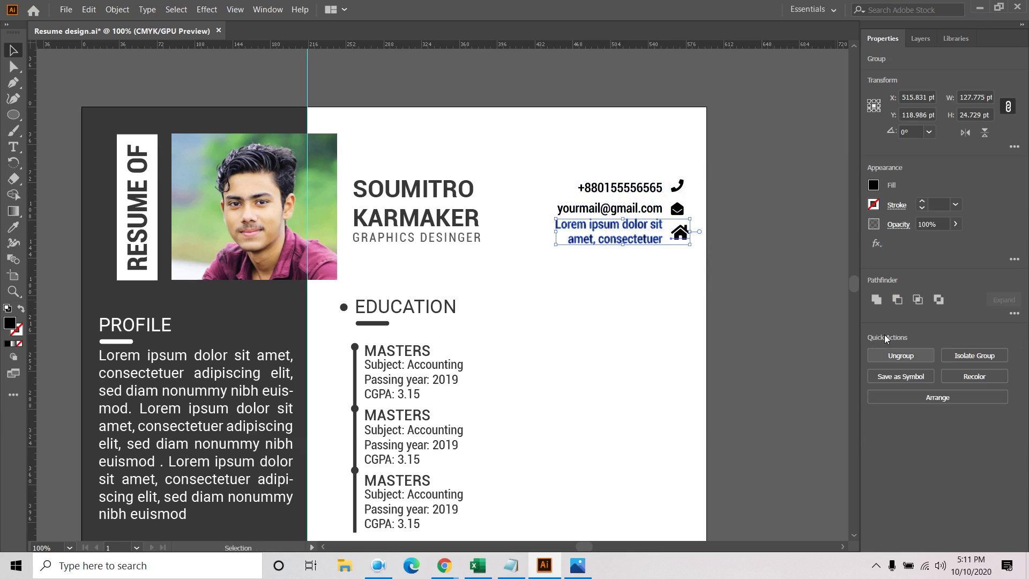
pyautogui.click(650, 271)
pyautogui.moveTo(691, 264); pyautogui.dragTo(667, 239)
pyautogui.press('Down')
pyautogui.press('Down')
pyautogui.press('Down')
pyautogui.click(664, 273)
# Add horizontal guides at the header's top and bottom, then move the contact block up 2 pt
pyautogui.moveTo(413, 45); pyautogui.dragTo(452, 243)
pyautogui.click(725, 285)
pyautogui.click(673, 221)
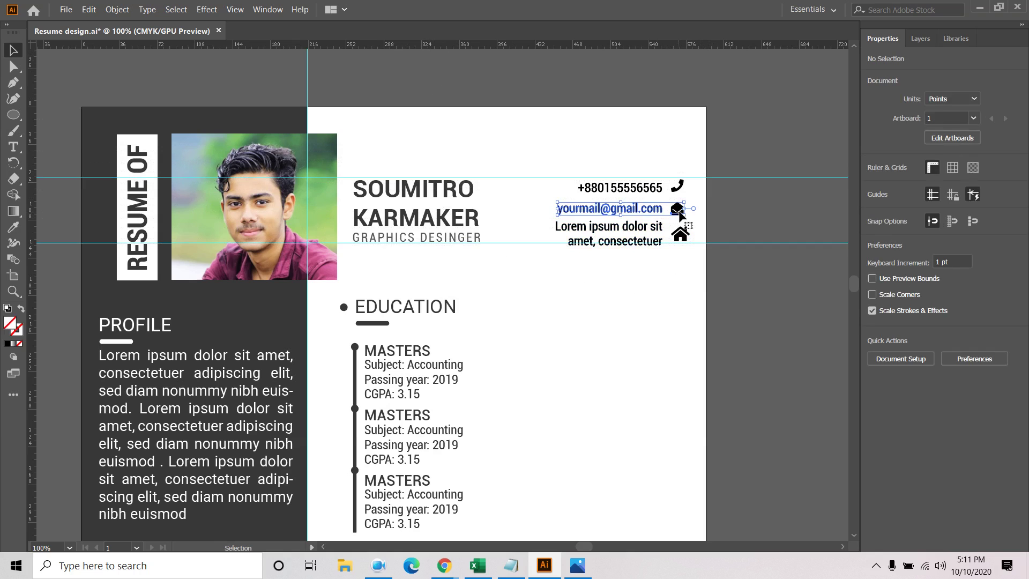
pyautogui.click(555, 182)
pyautogui.moveTo(552, 185); pyautogui.dragTo(696, 253)
pyautogui.press('Up')
pyautogui.press('Up')
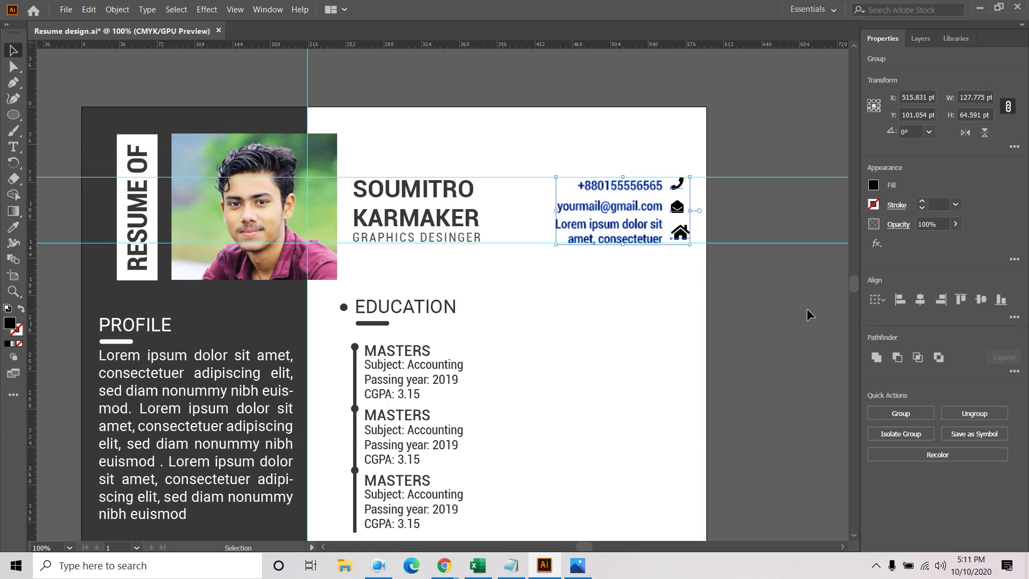
pyautogui.click(659, 281)
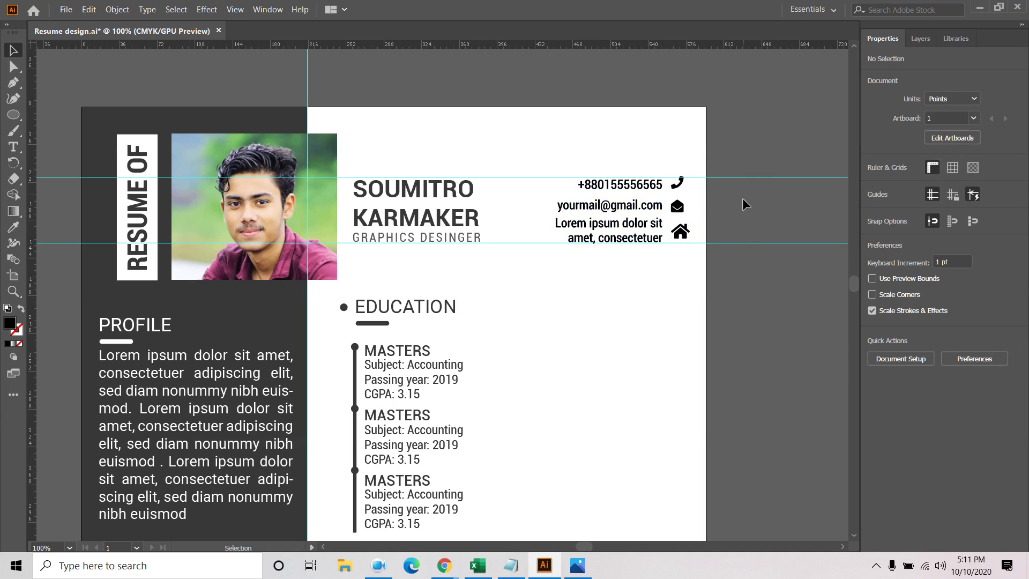
pyautogui.moveTo(548, 188); pyautogui.dragTo(687, 253)
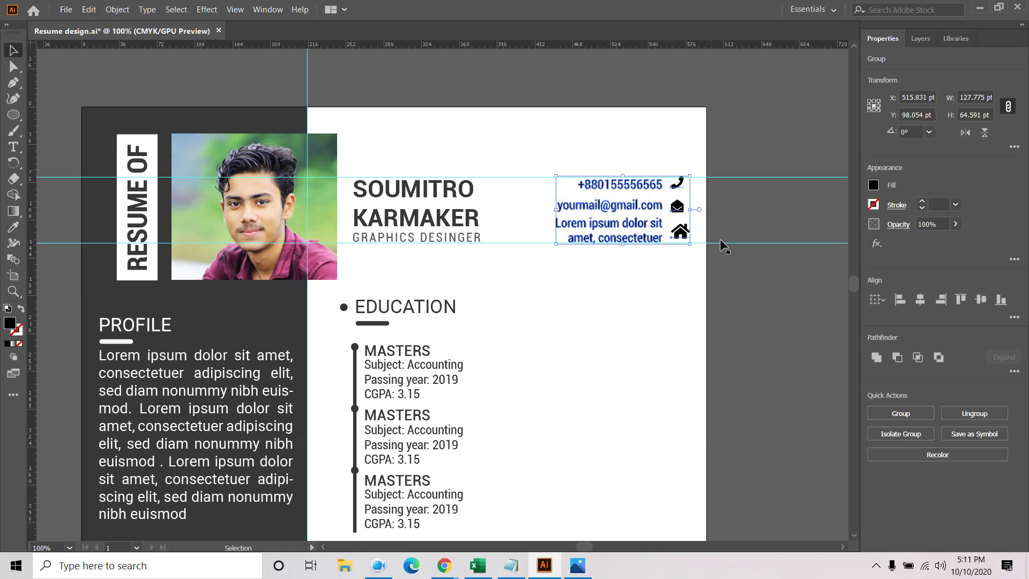
pyautogui.click(874, 185)
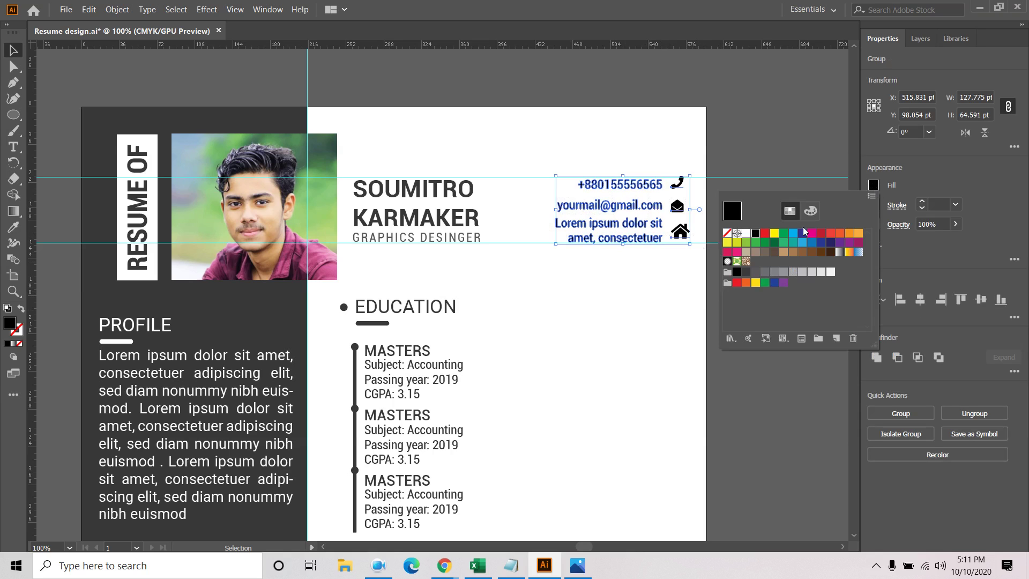
pyautogui.click(638, 290)
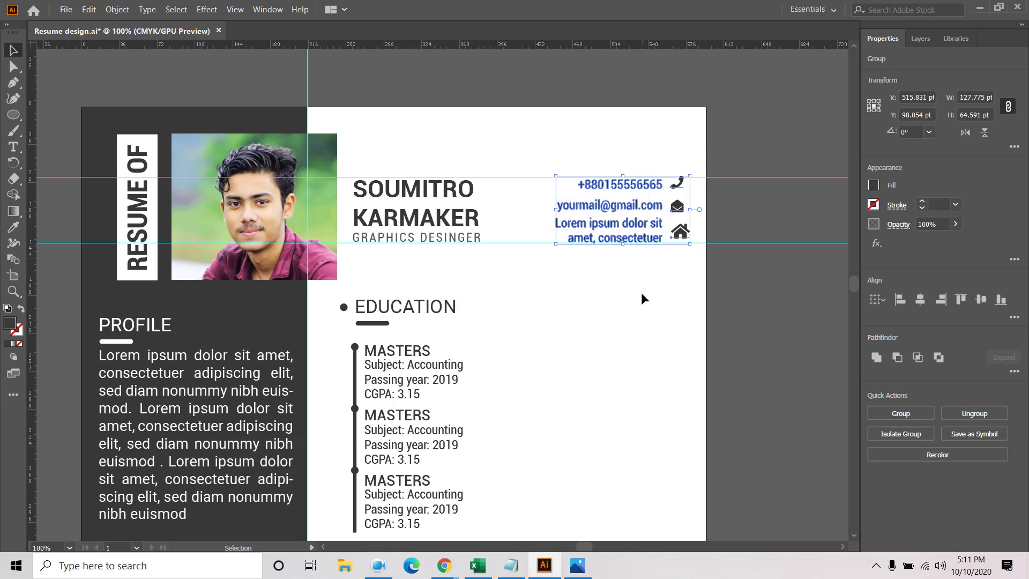
pyautogui.click(641, 291)
# Inside the contact group, nudge the house icon 2 pt left to X 568.718 pt
pyautogui.moveTo(697, 181); pyautogui.dragTo(696, 209)
pyautogui.click(695, 198)
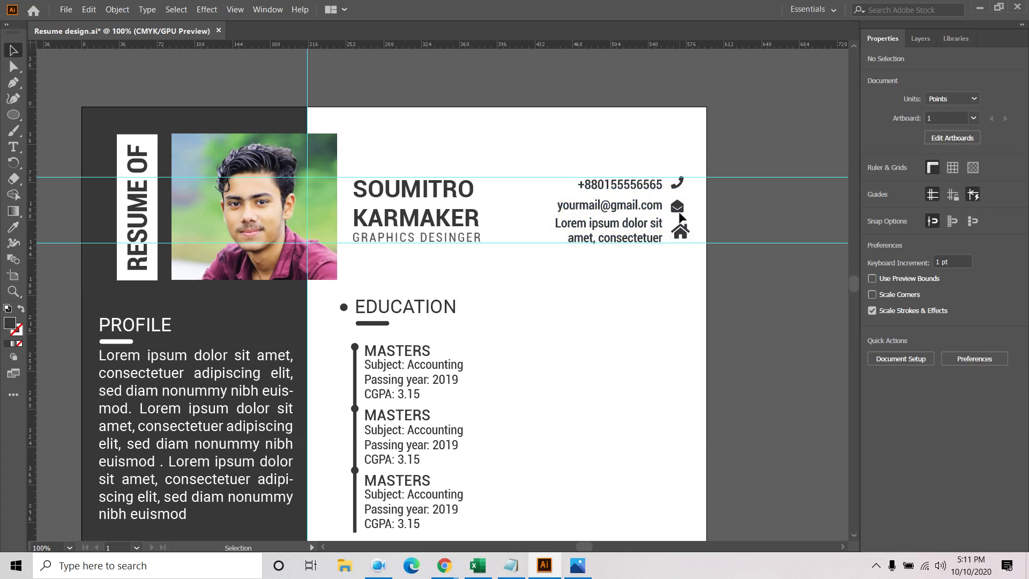
pyautogui.click(679, 213)
pyautogui.doubleClick(681, 230)
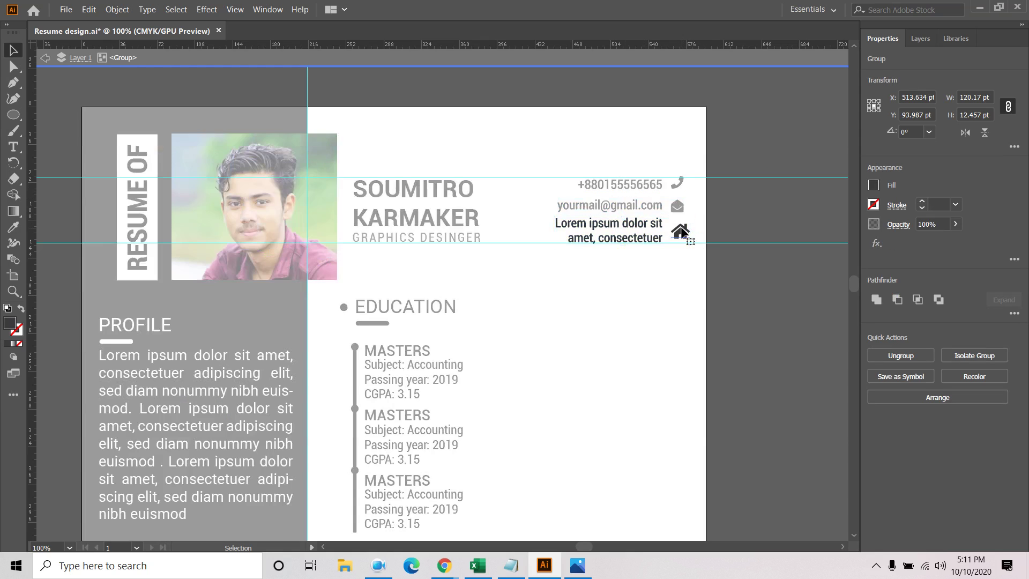
pyautogui.click(676, 204)
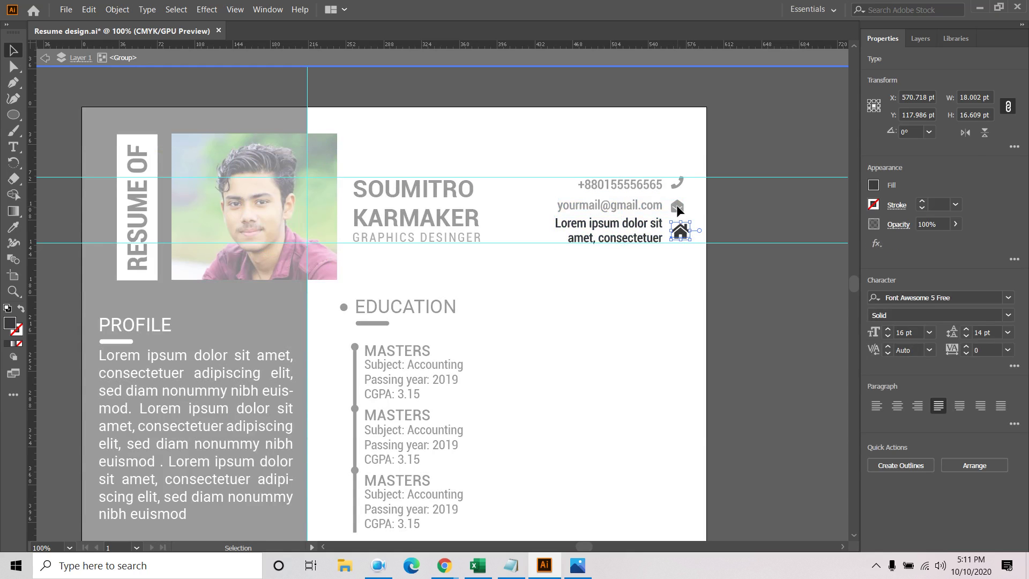
pyautogui.hotkey('ctrl', 'shift', 'a')
pyautogui.click(682, 232)
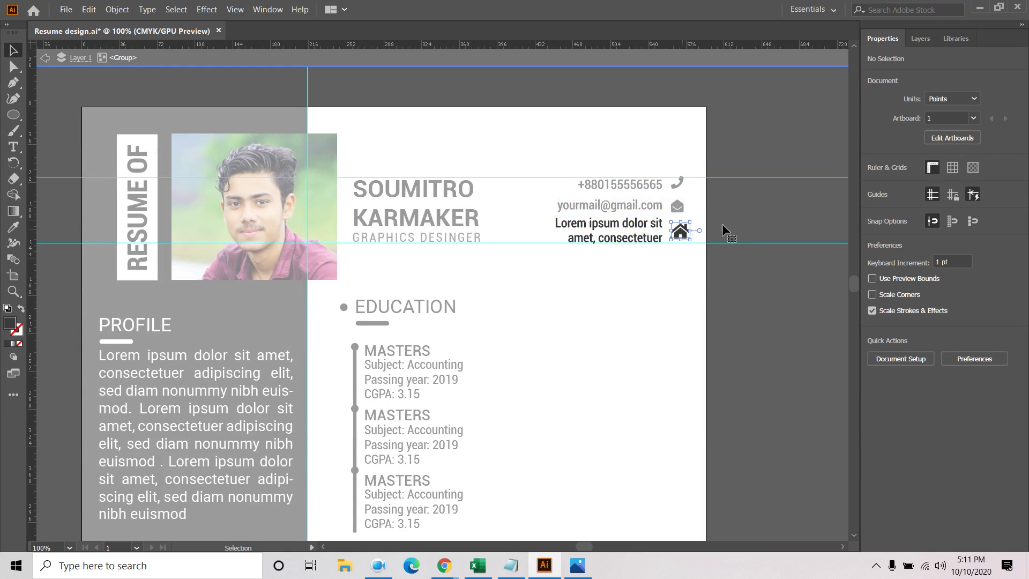
pyautogui.press('Left')
pyautogui.press('Left')
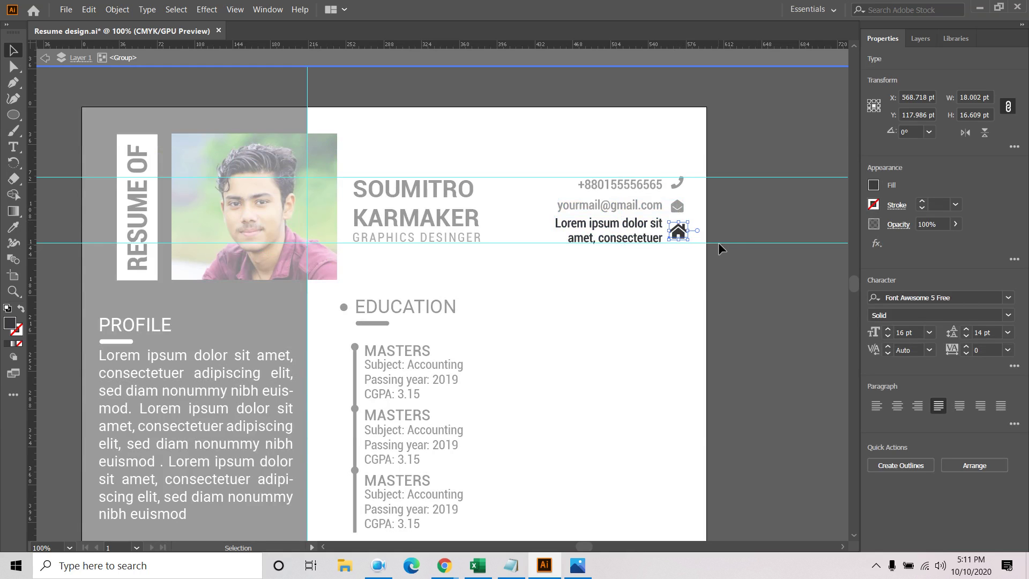
pyautogui.doubleClick(689, 268)
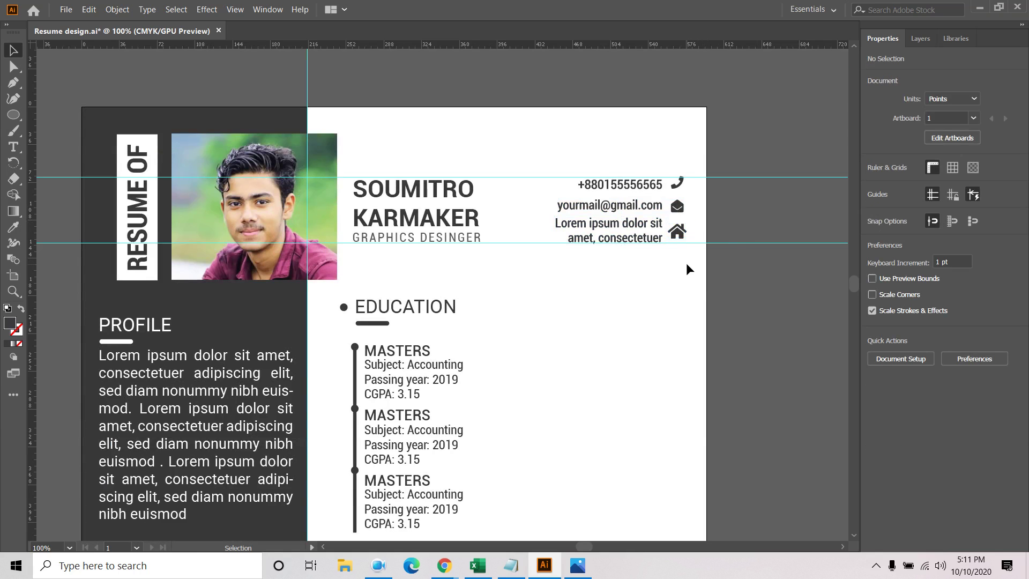
# Zoom out from 100% to 25% so the whole resume artboard is visible
pyautogui.scroll(-2, 641, 324)
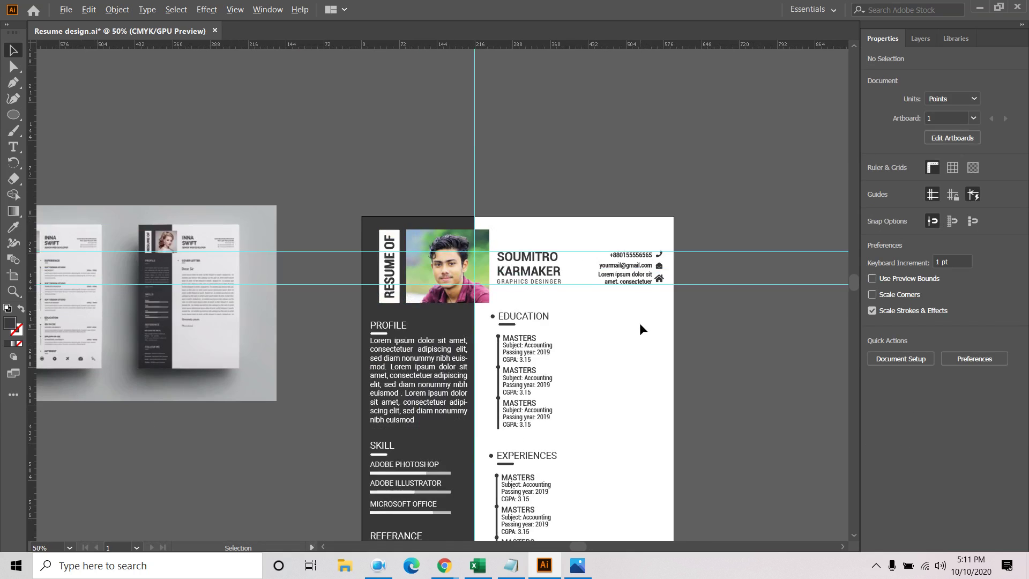
pyautogui.scroll(-2, 635, 326)
pyautogui.scroll(-2, 751, 332)
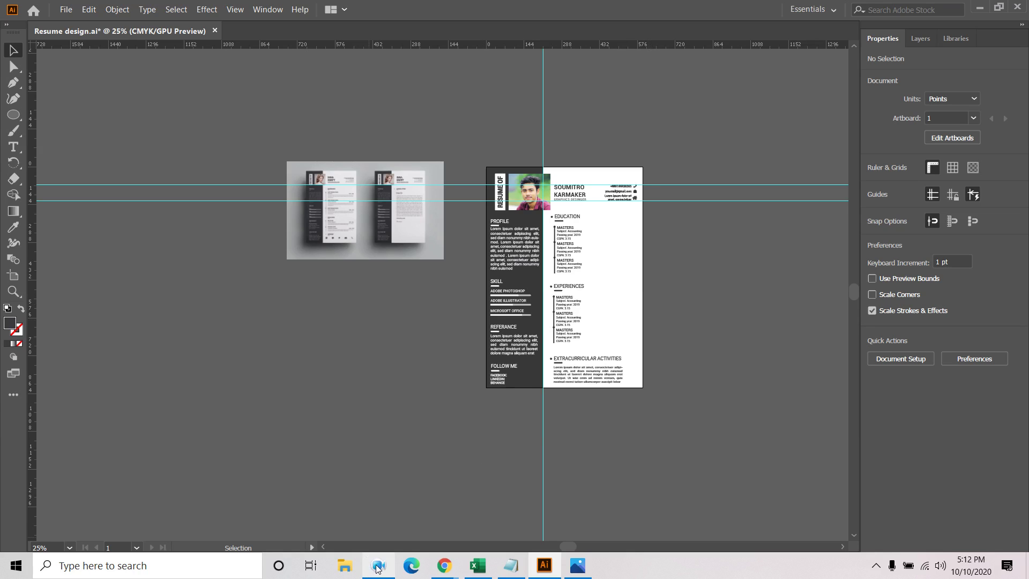
pyautogui.moveTo(632, 564)
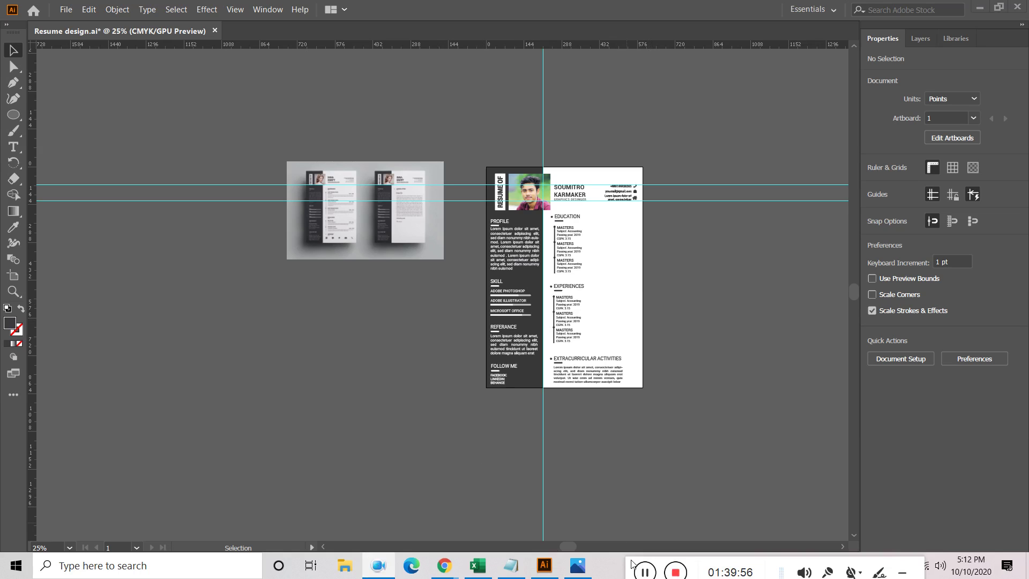